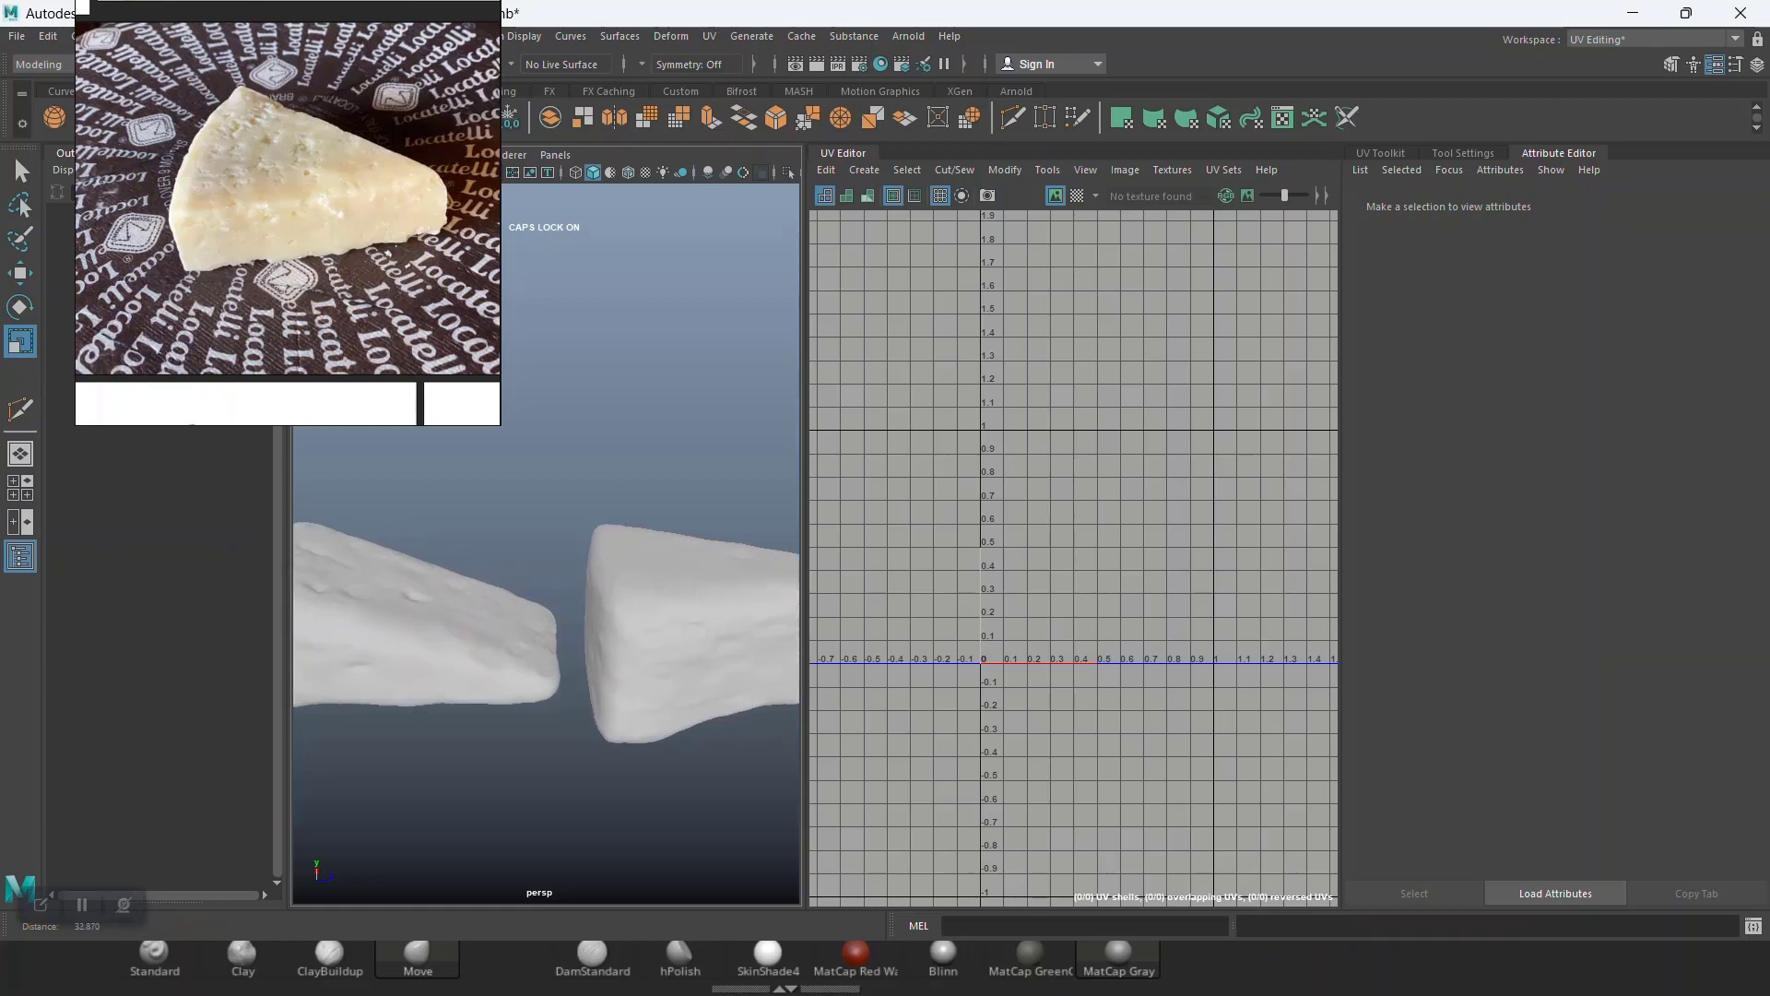
Step: Switch to ZBrush and turn off the polyframe wireframe display on the cheese models
scroll(547, 544, "down", 3)
left_click(1633, 13)
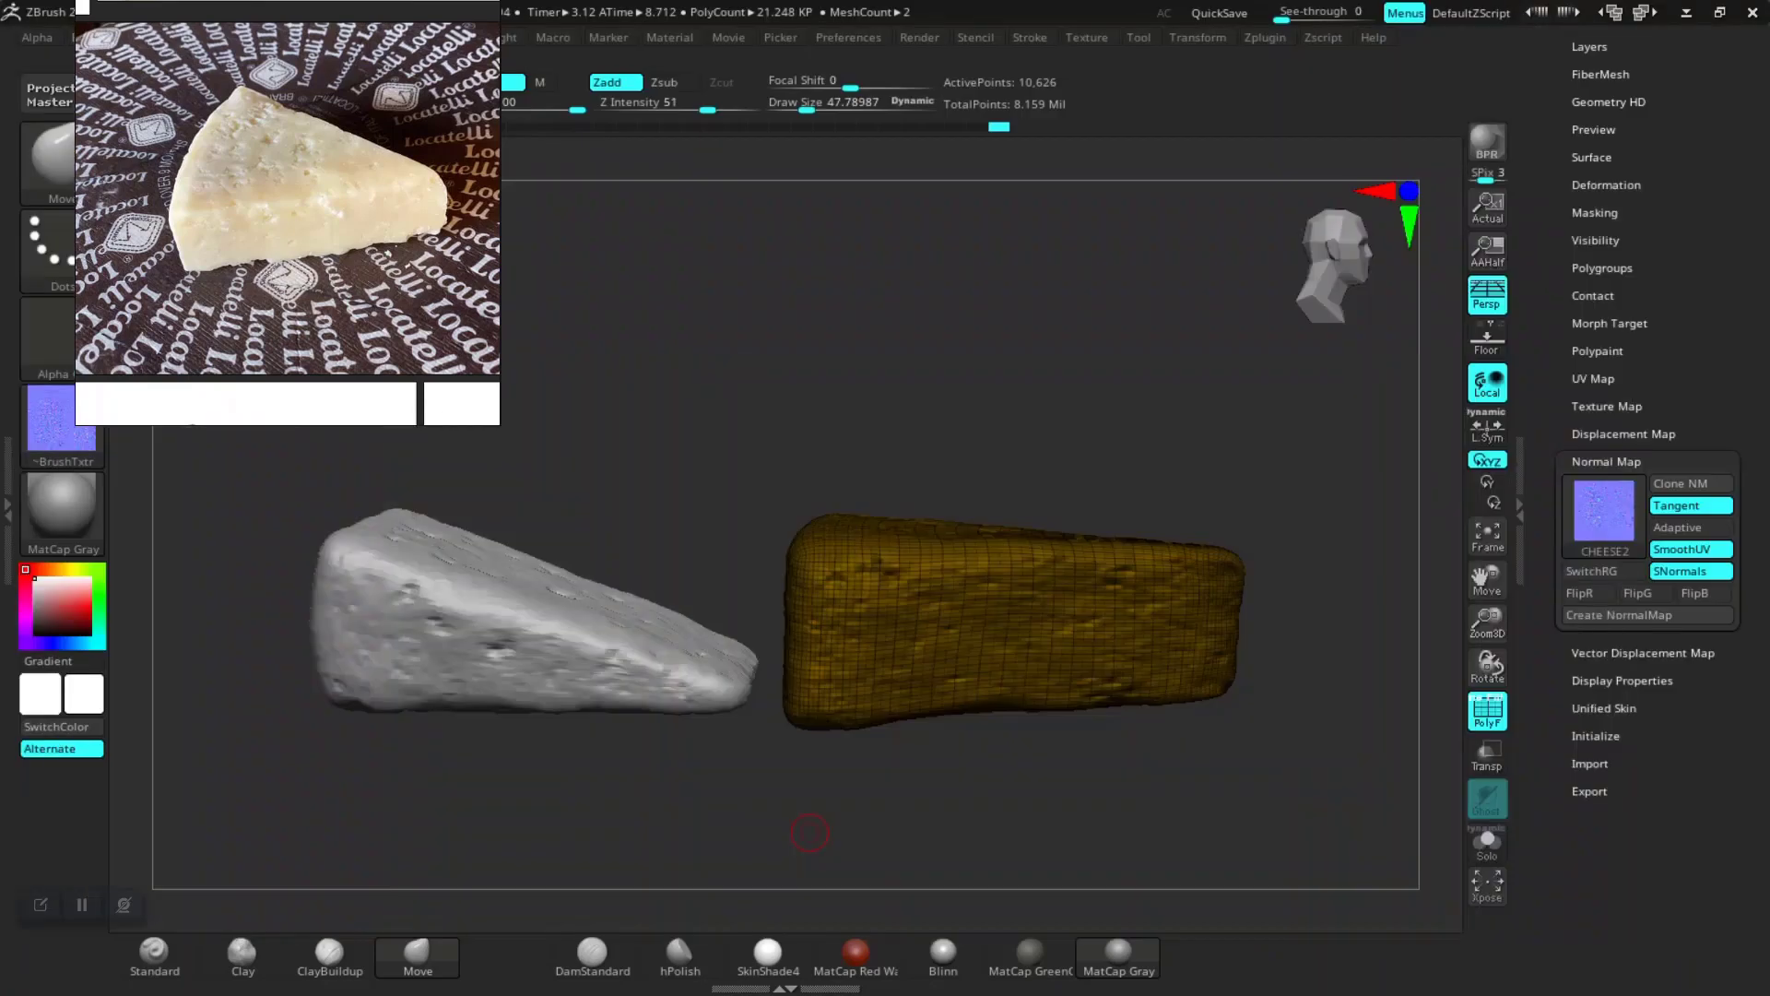
key("shift")
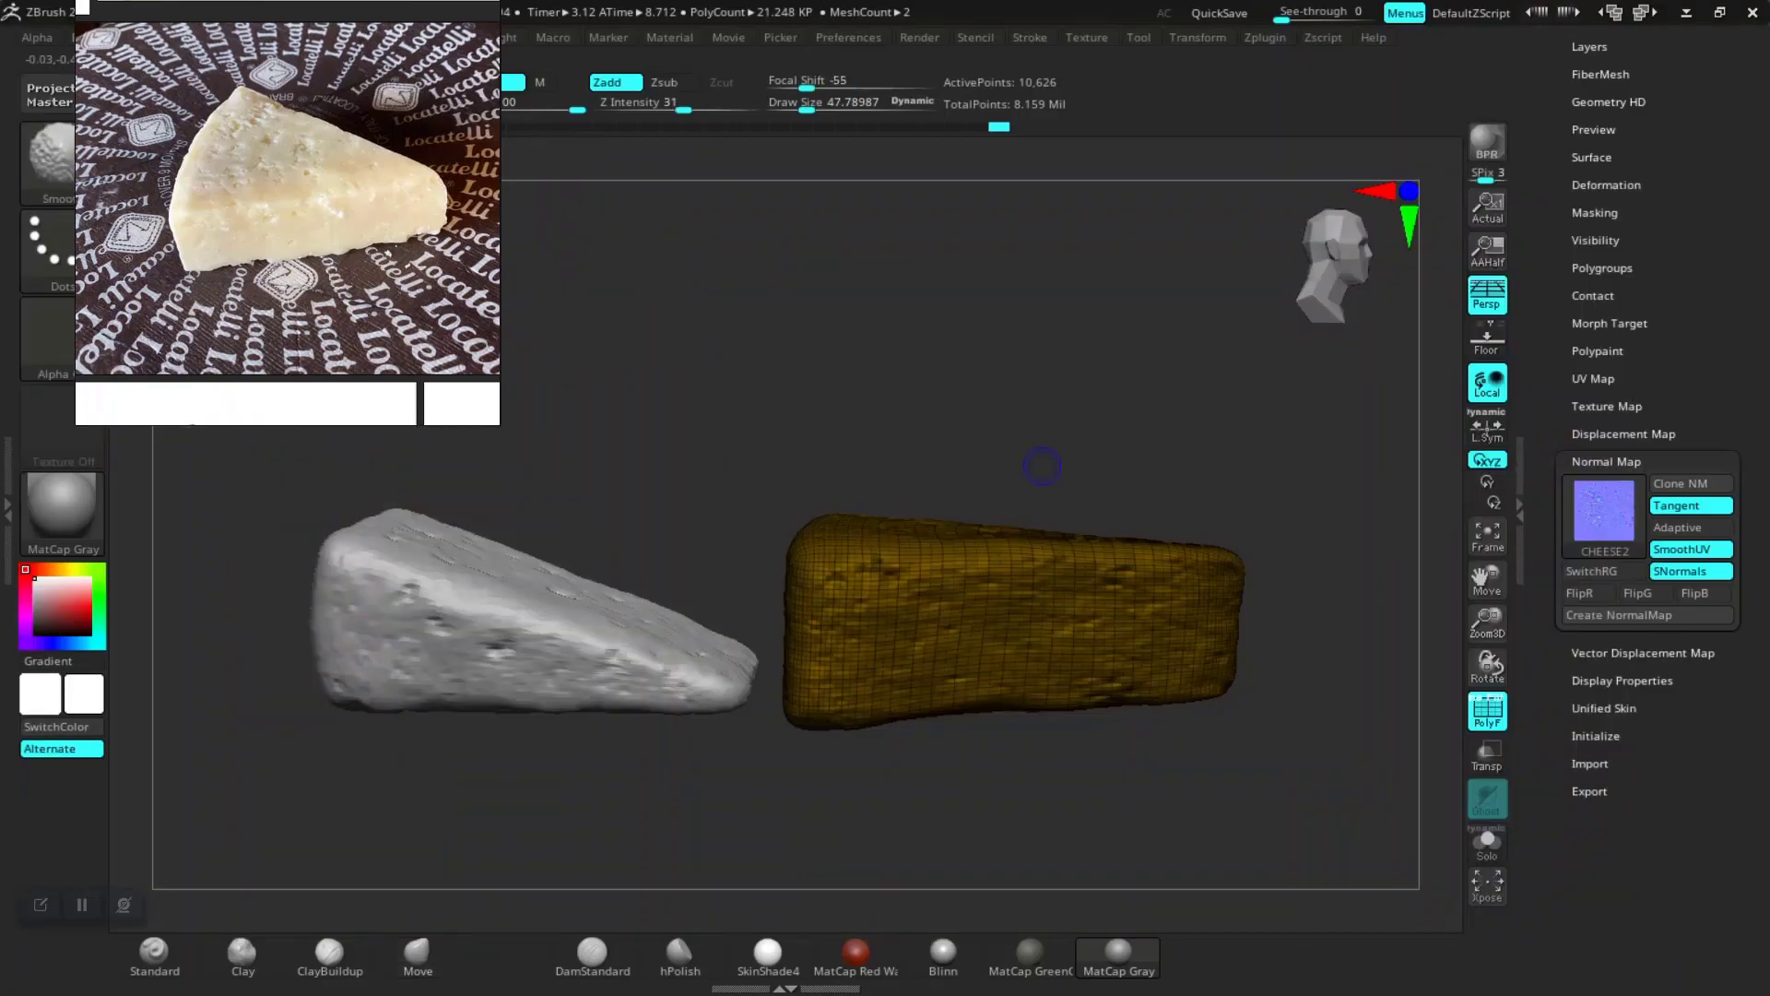
left_click_drag(967, 493, 980, 437)
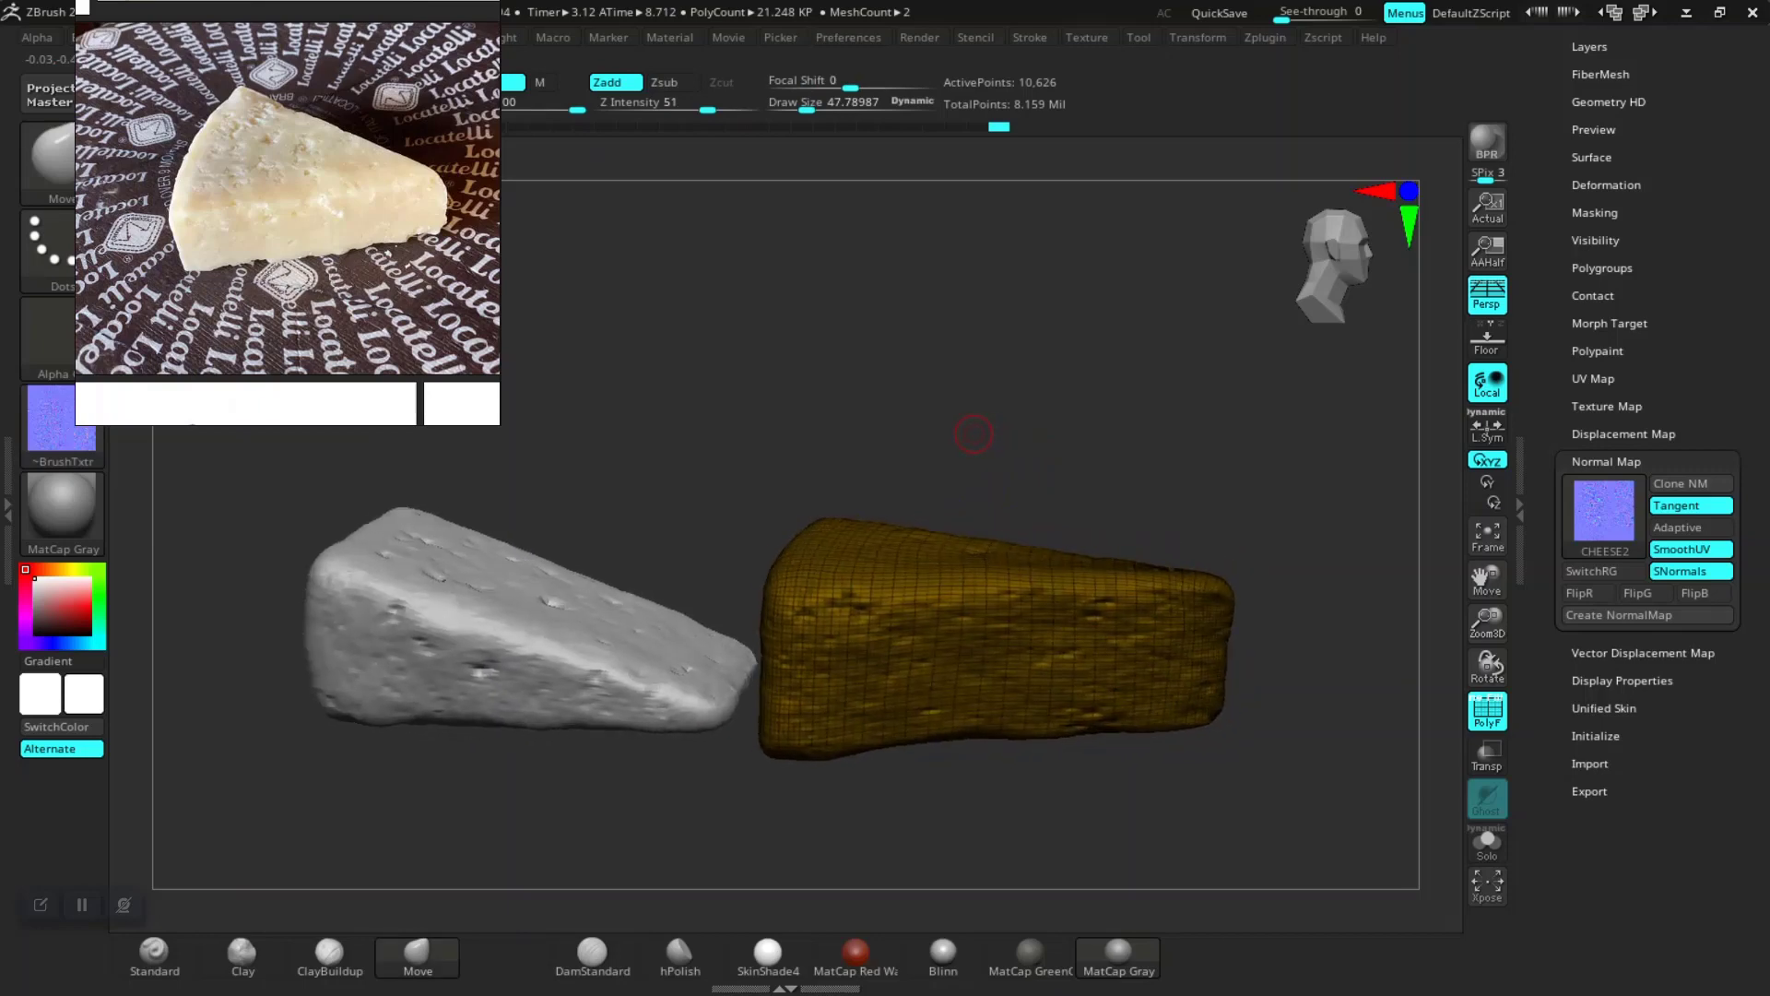
key("shift")
key("shift+f")
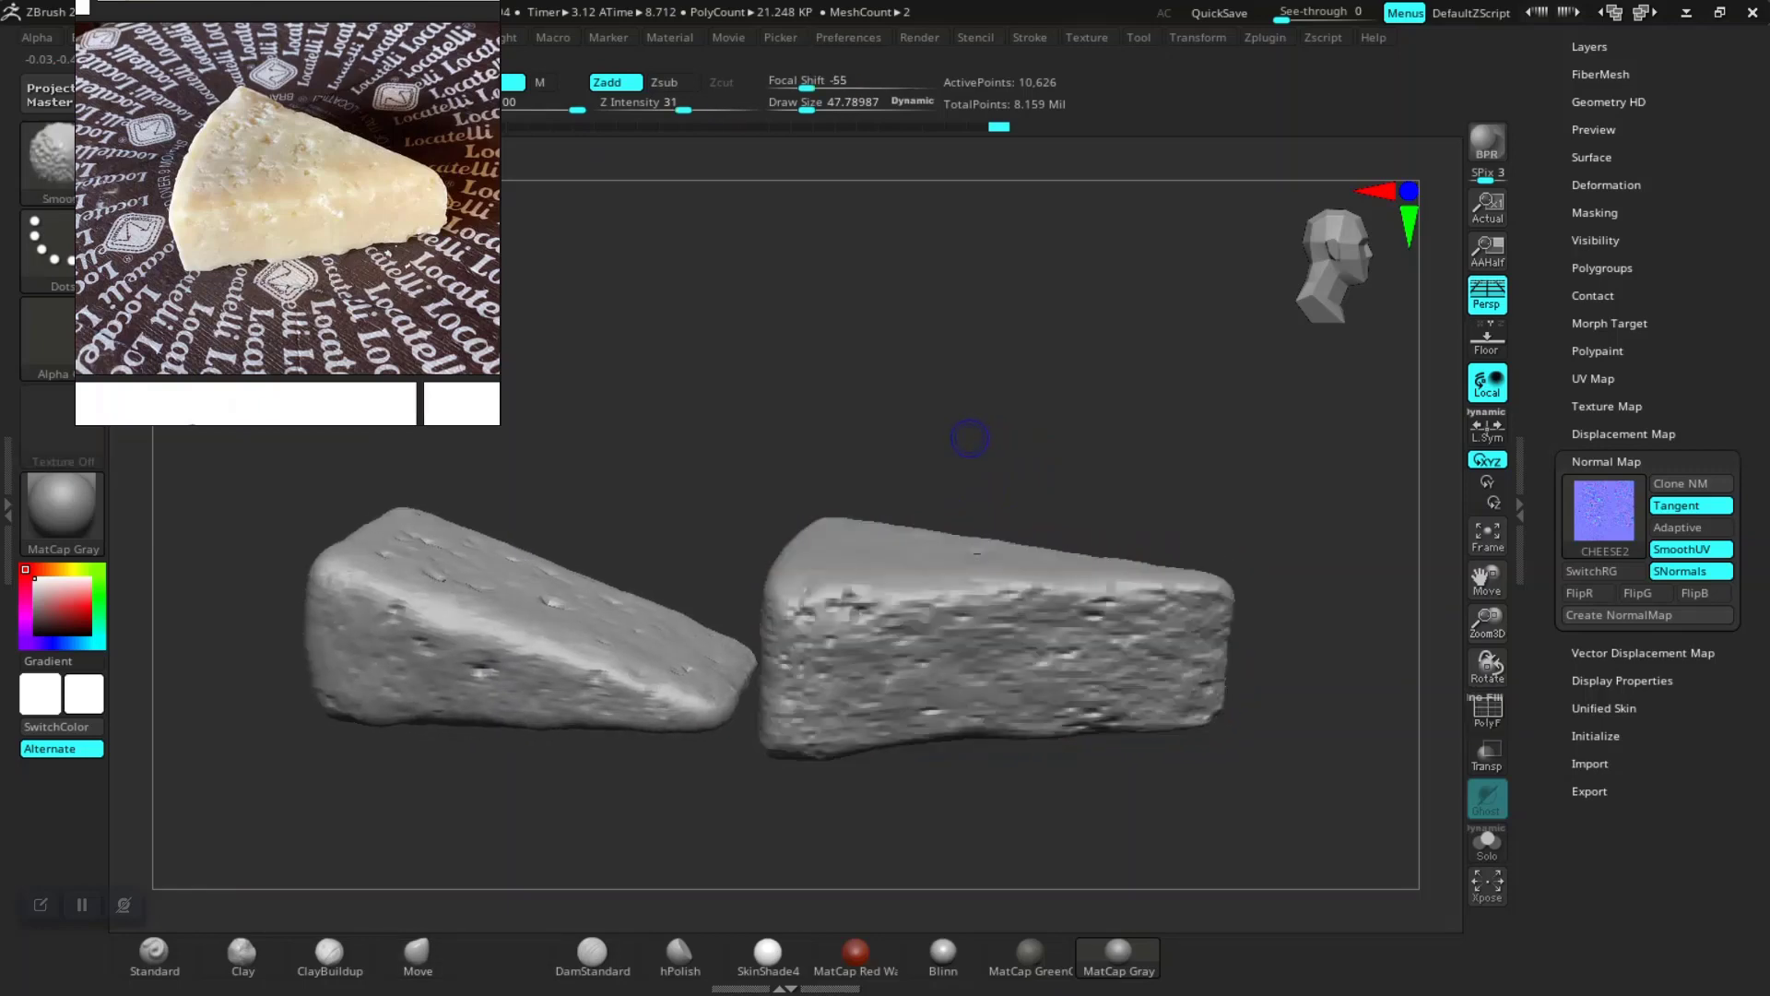
left_click_drag(970, 438, 983, 408)
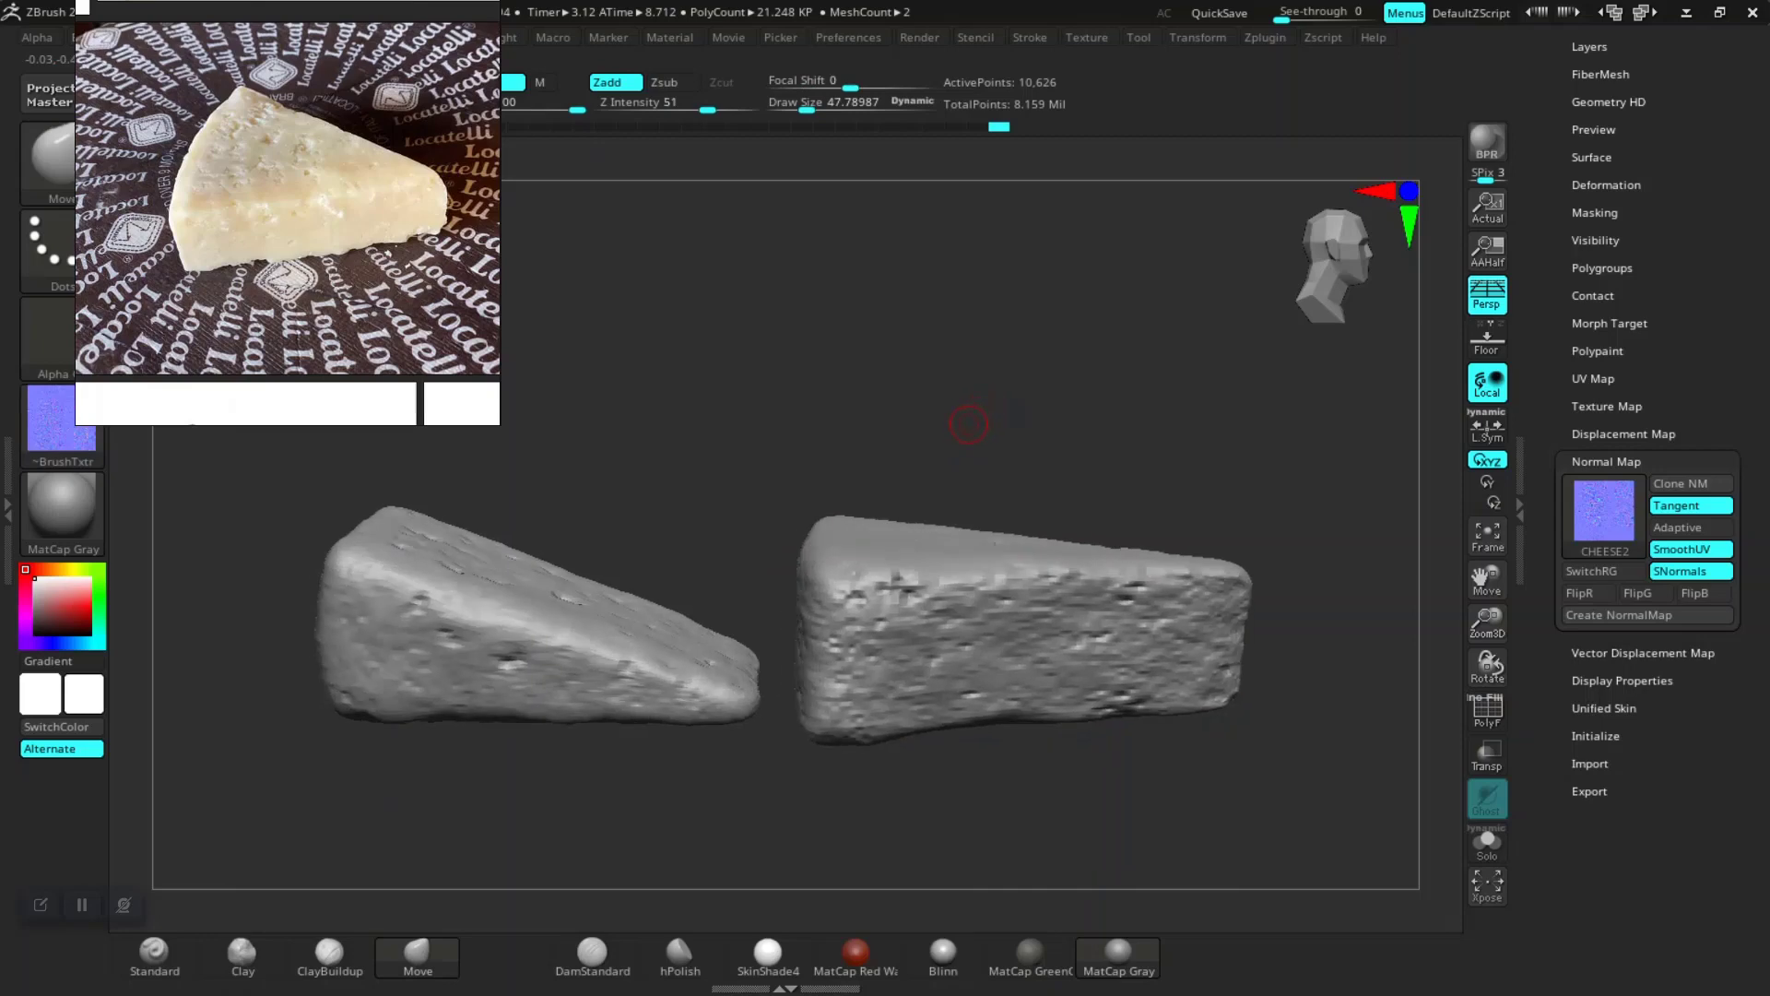
Step: Step the right cheese up to its highest subdivision level
key("d")
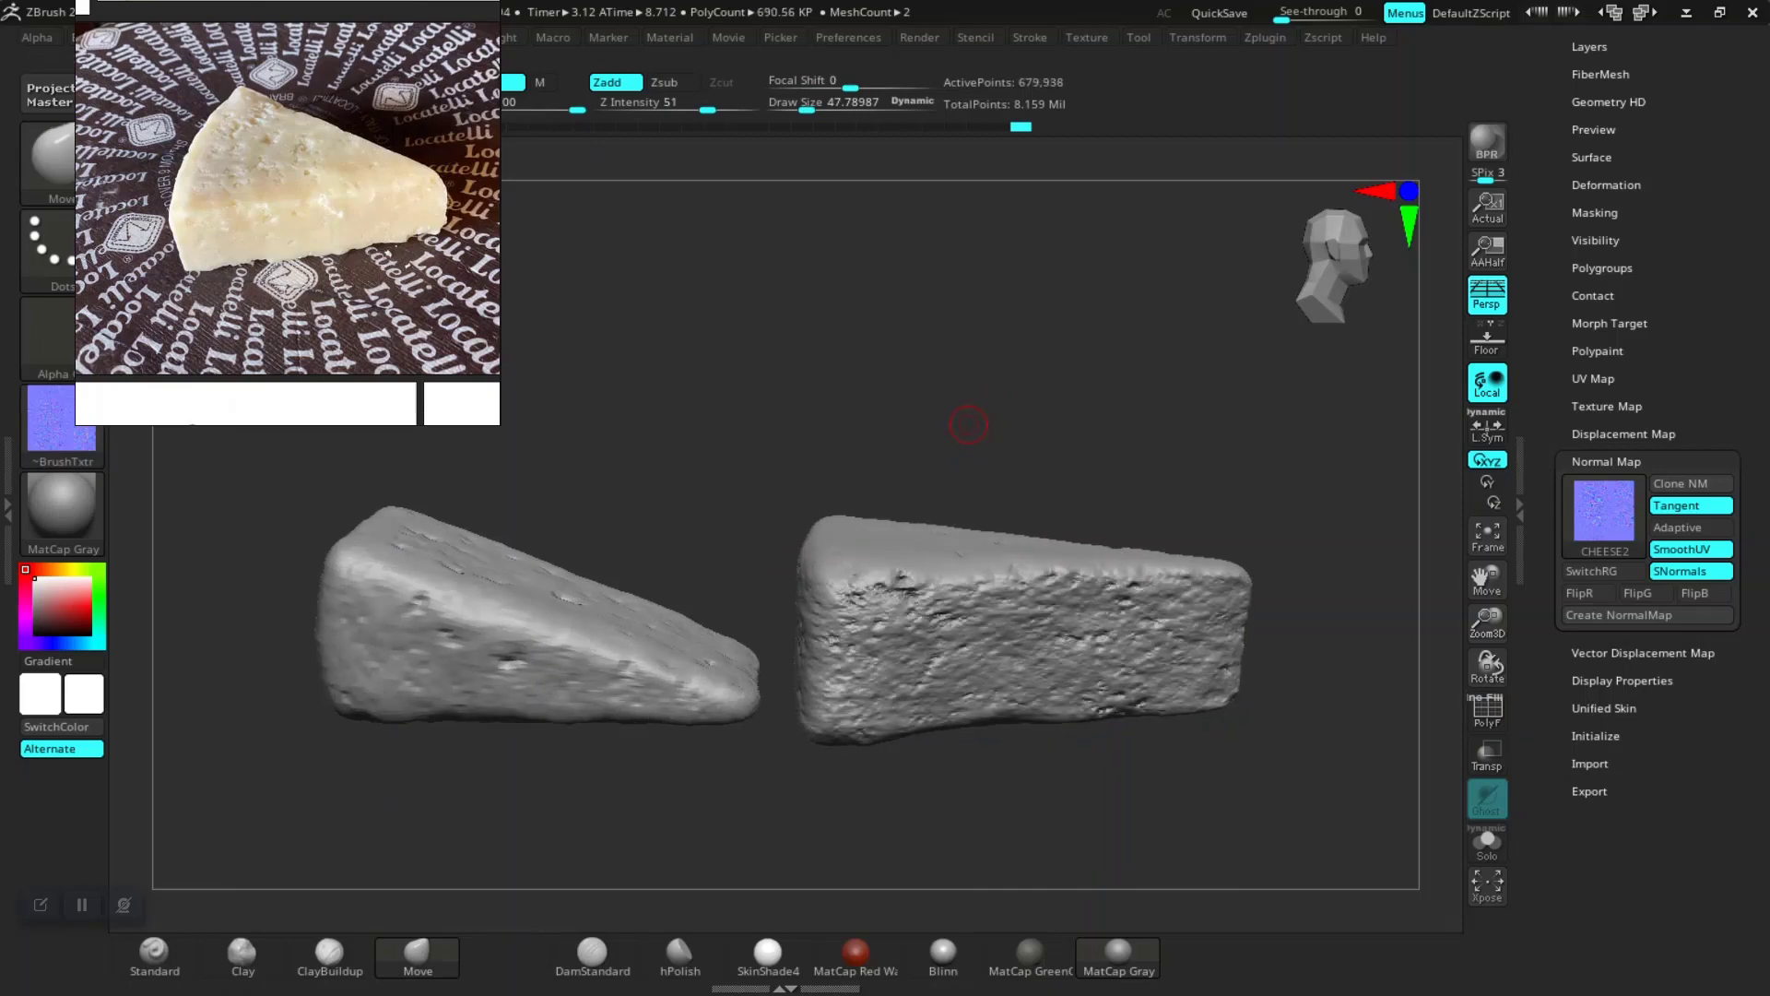
key("d")
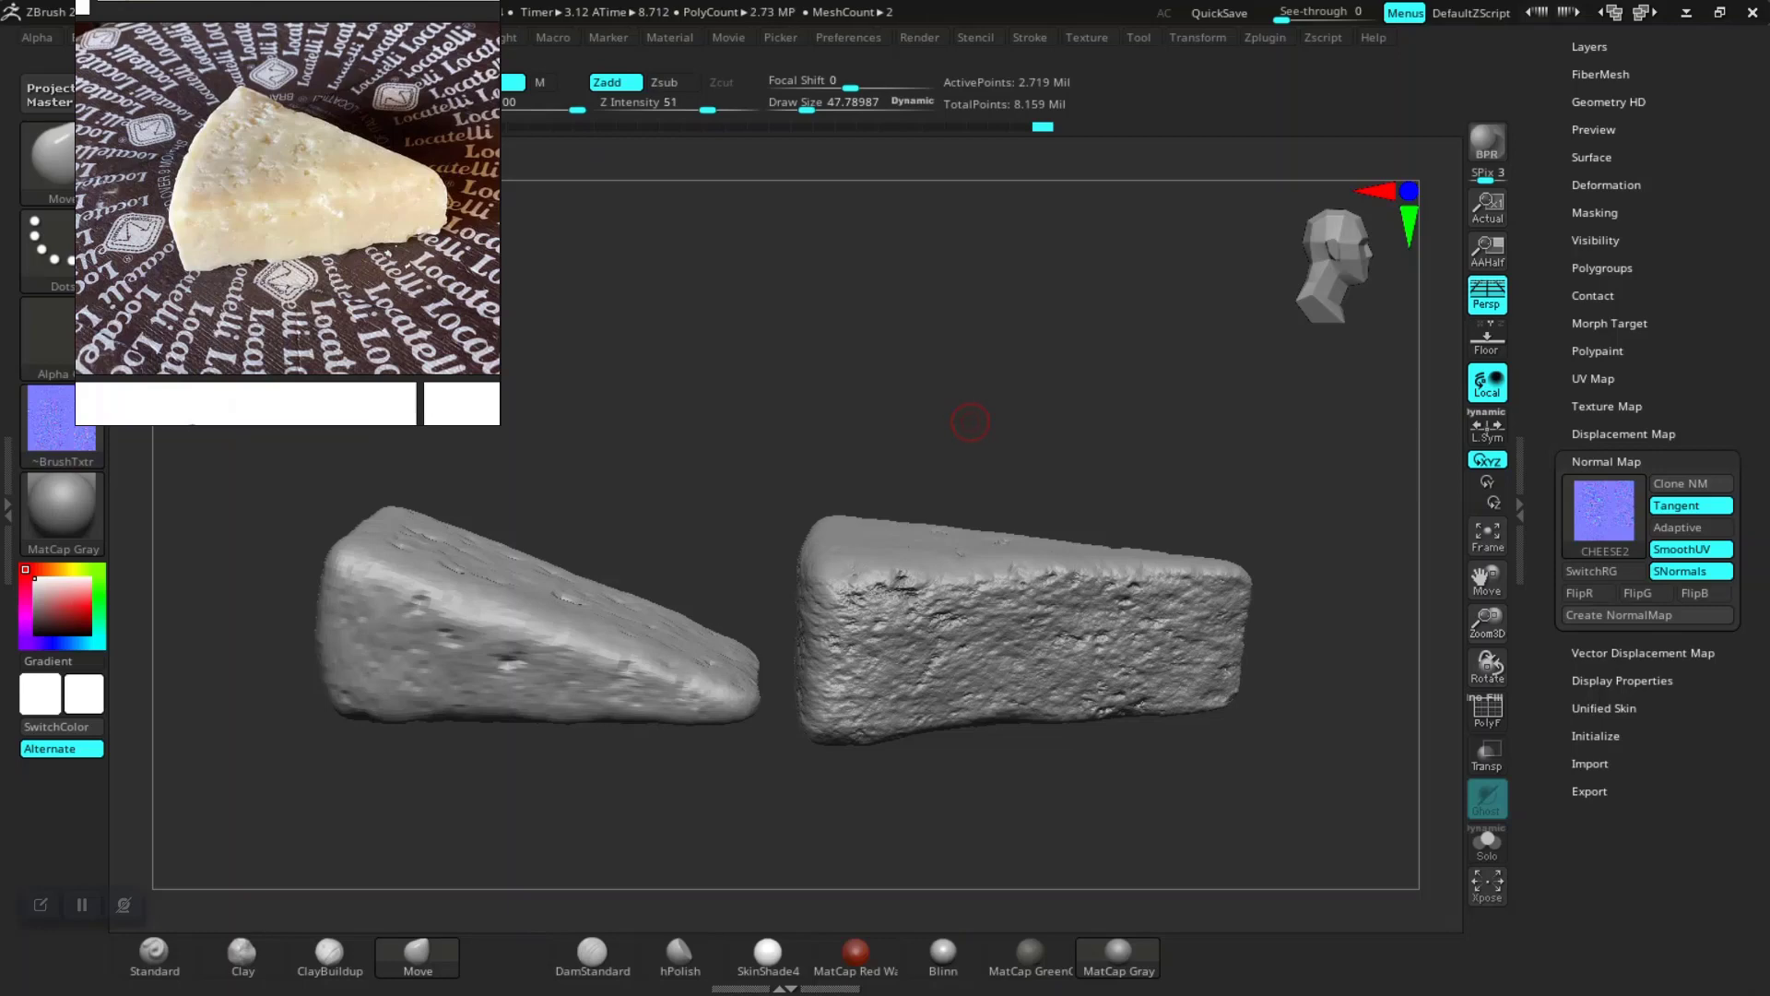
left_click_drag(981, 470, 684, 535, "alt")
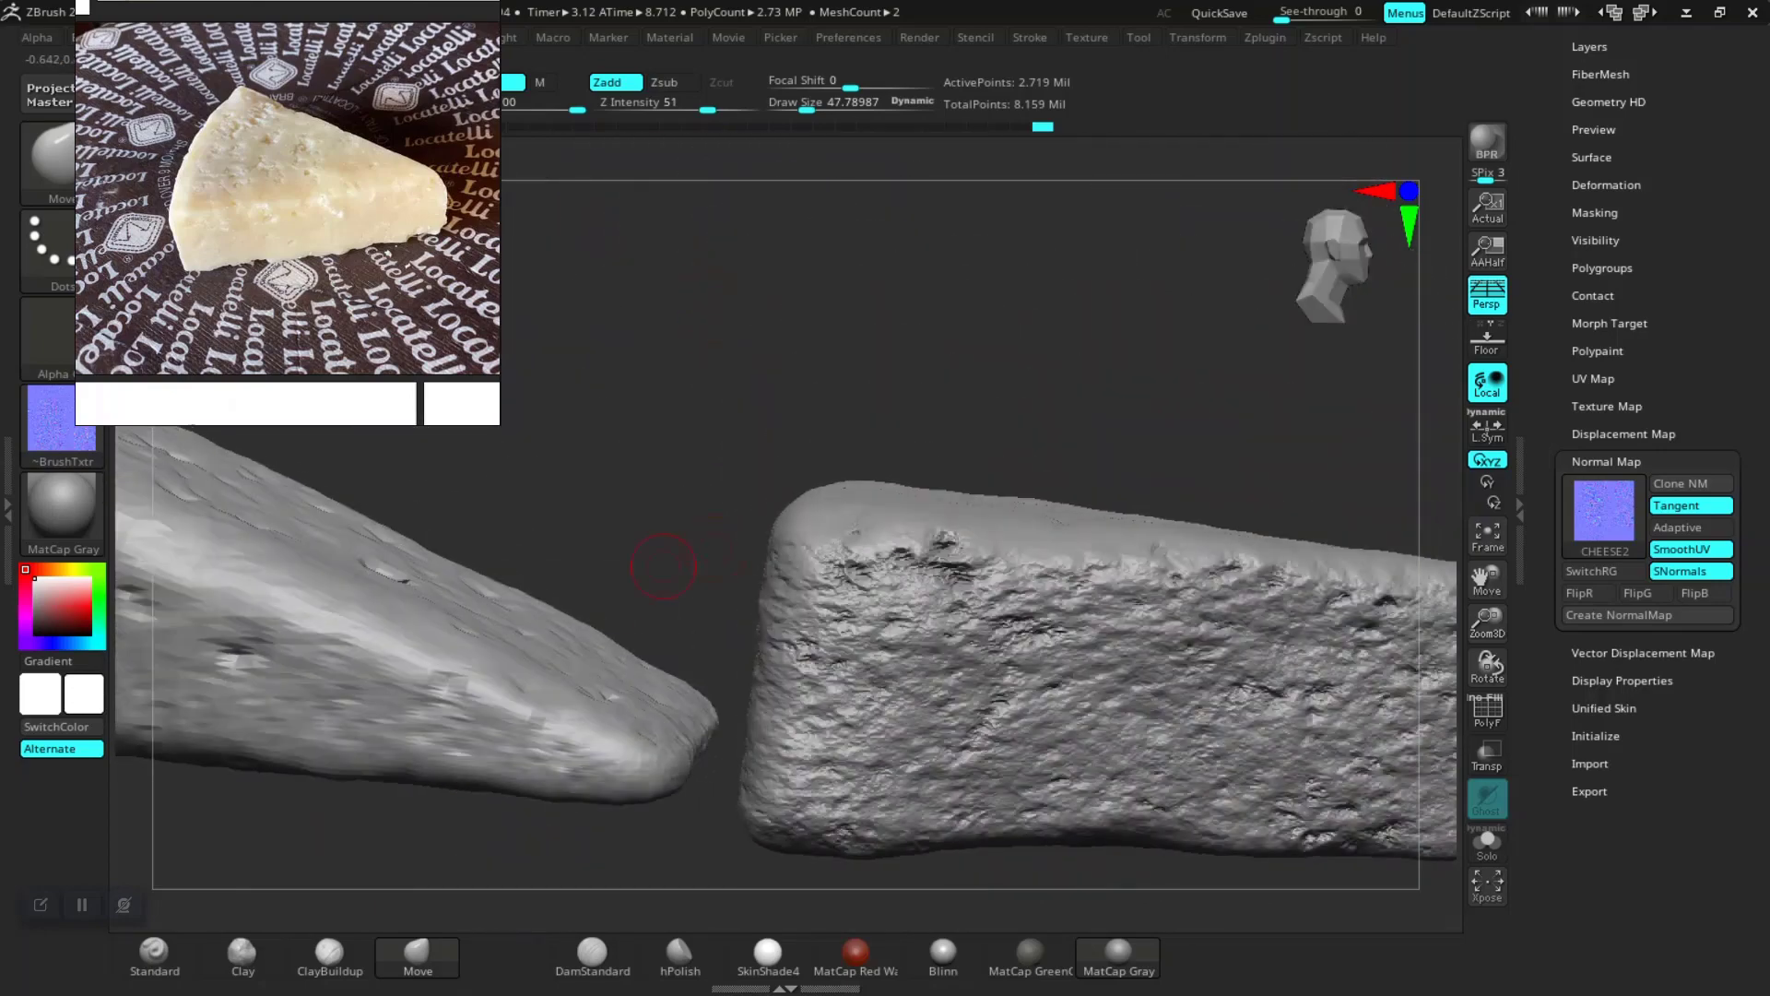
Step: Select the left cheese subtool and step it up to its highest subdivision level
left_click(475, 684, "alt")
left_click_drag(698, 457, 731, 580)
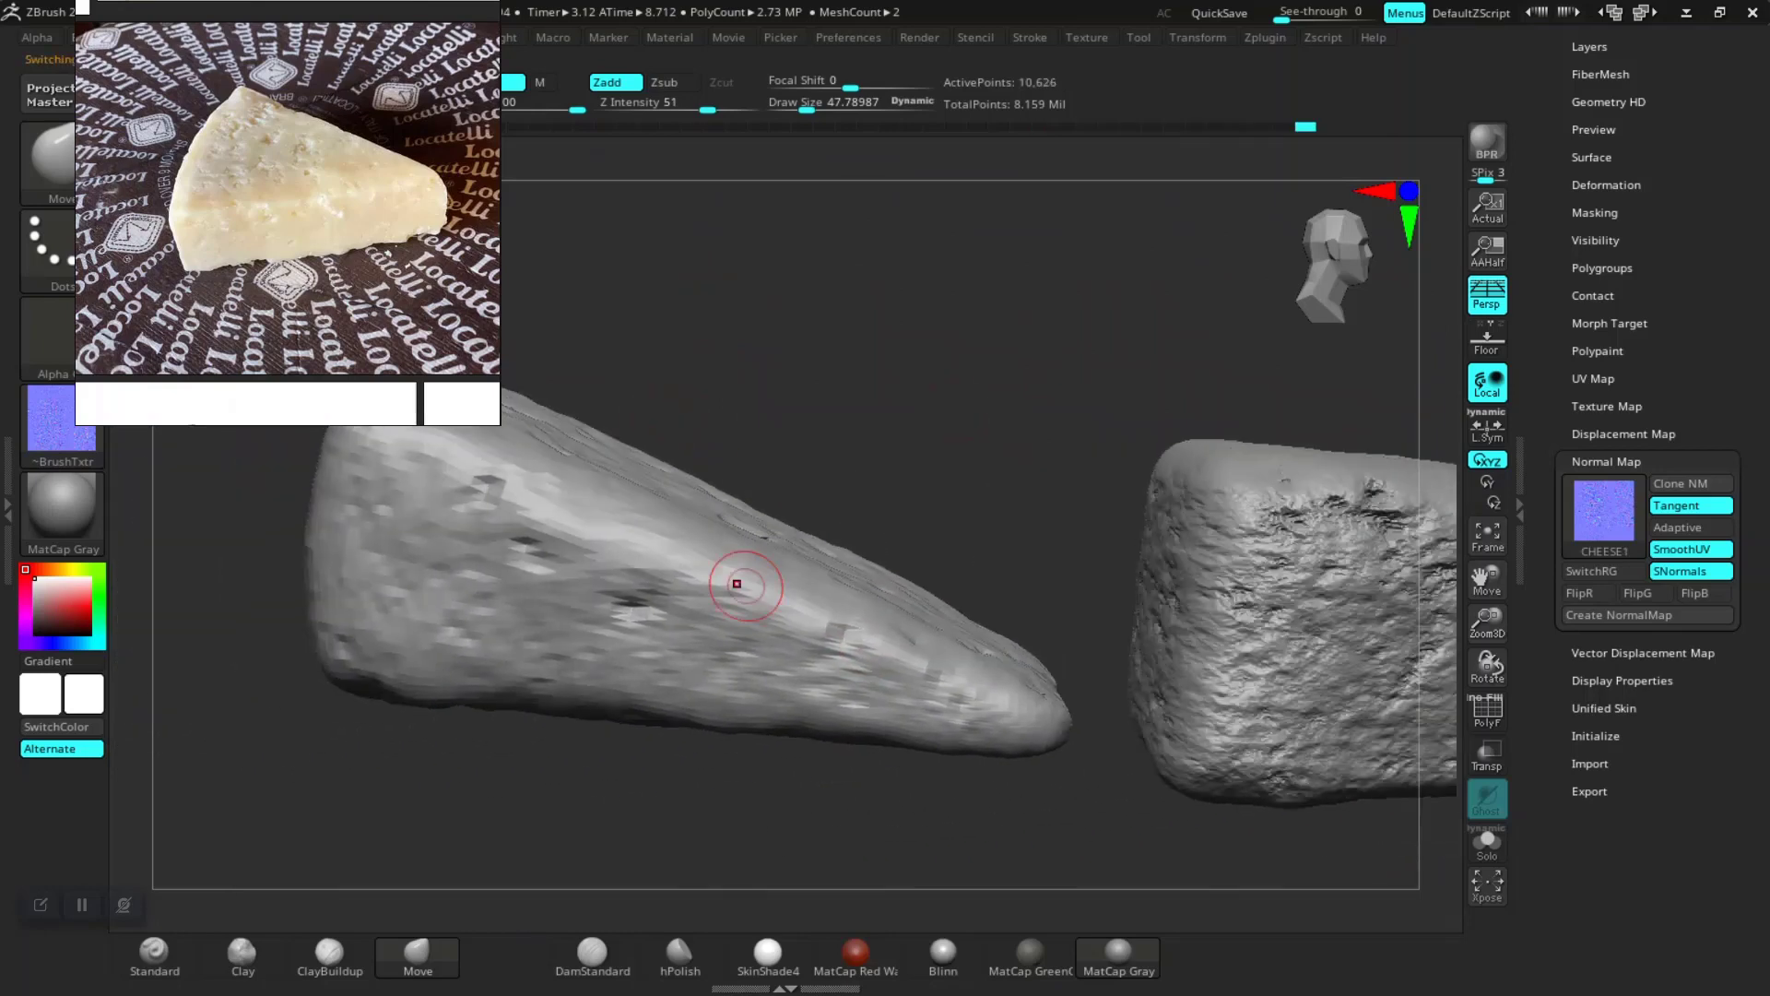
left_click(711, 604)
left_click(710, 606)
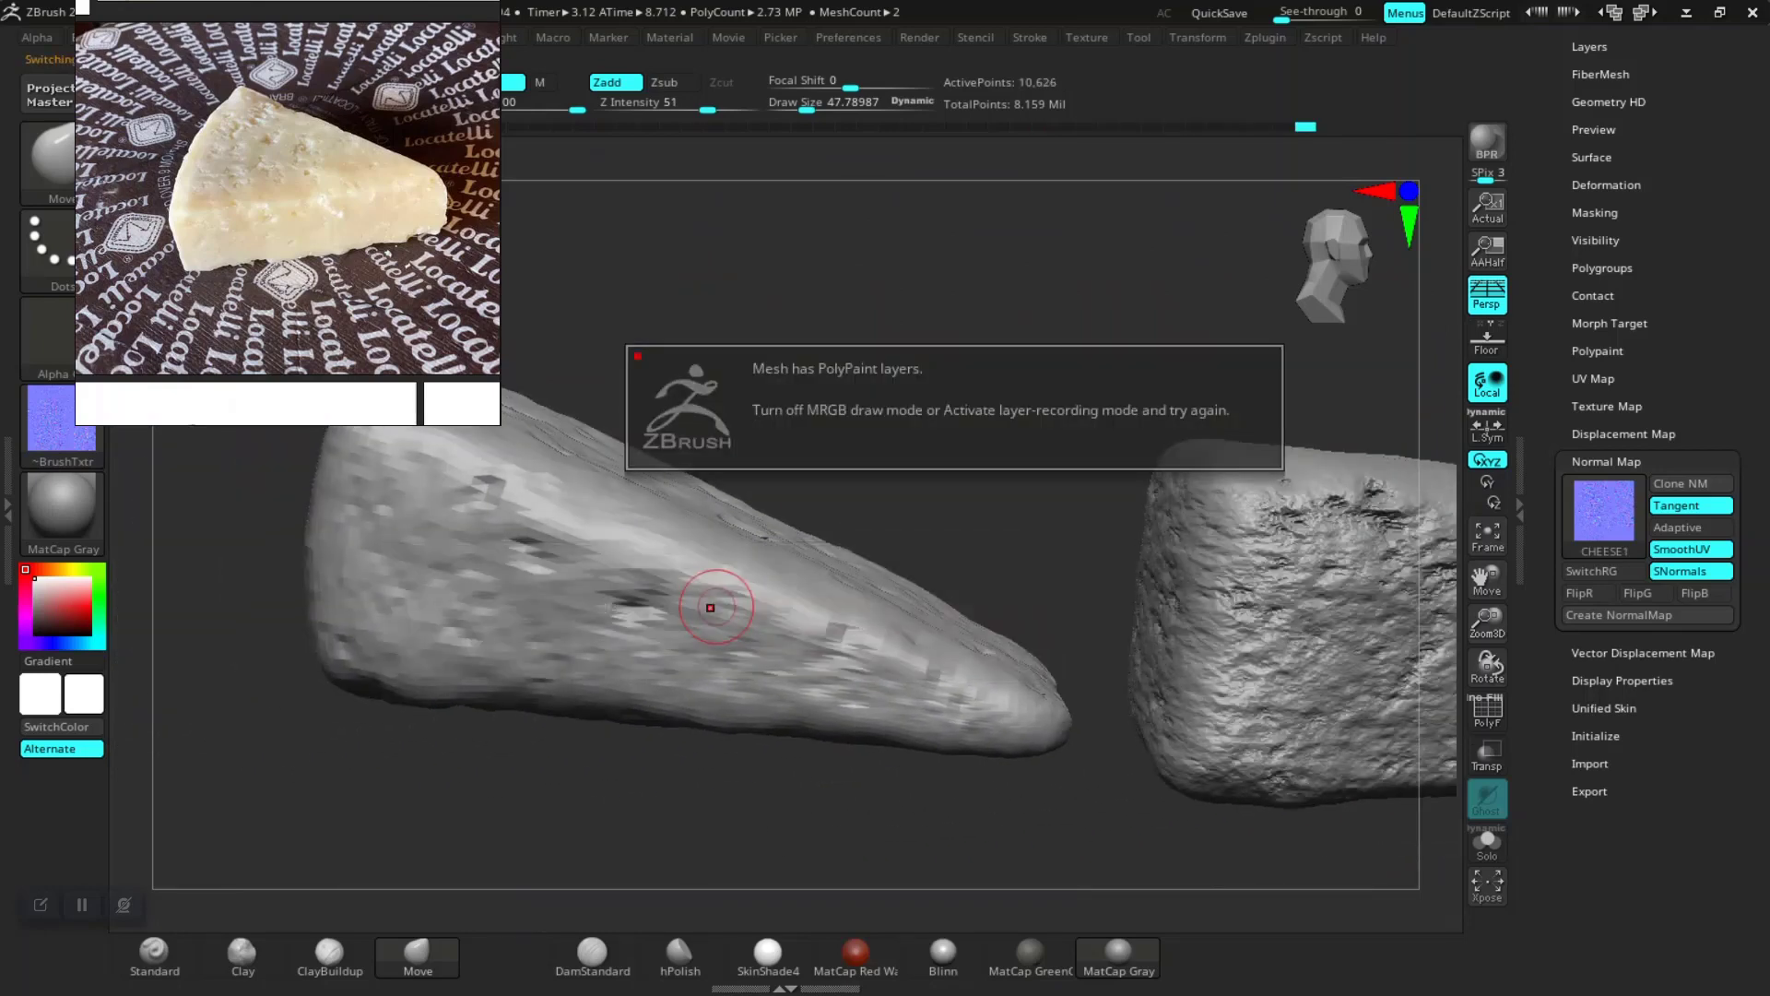
left_click_drag(940, 330, 936, 366)
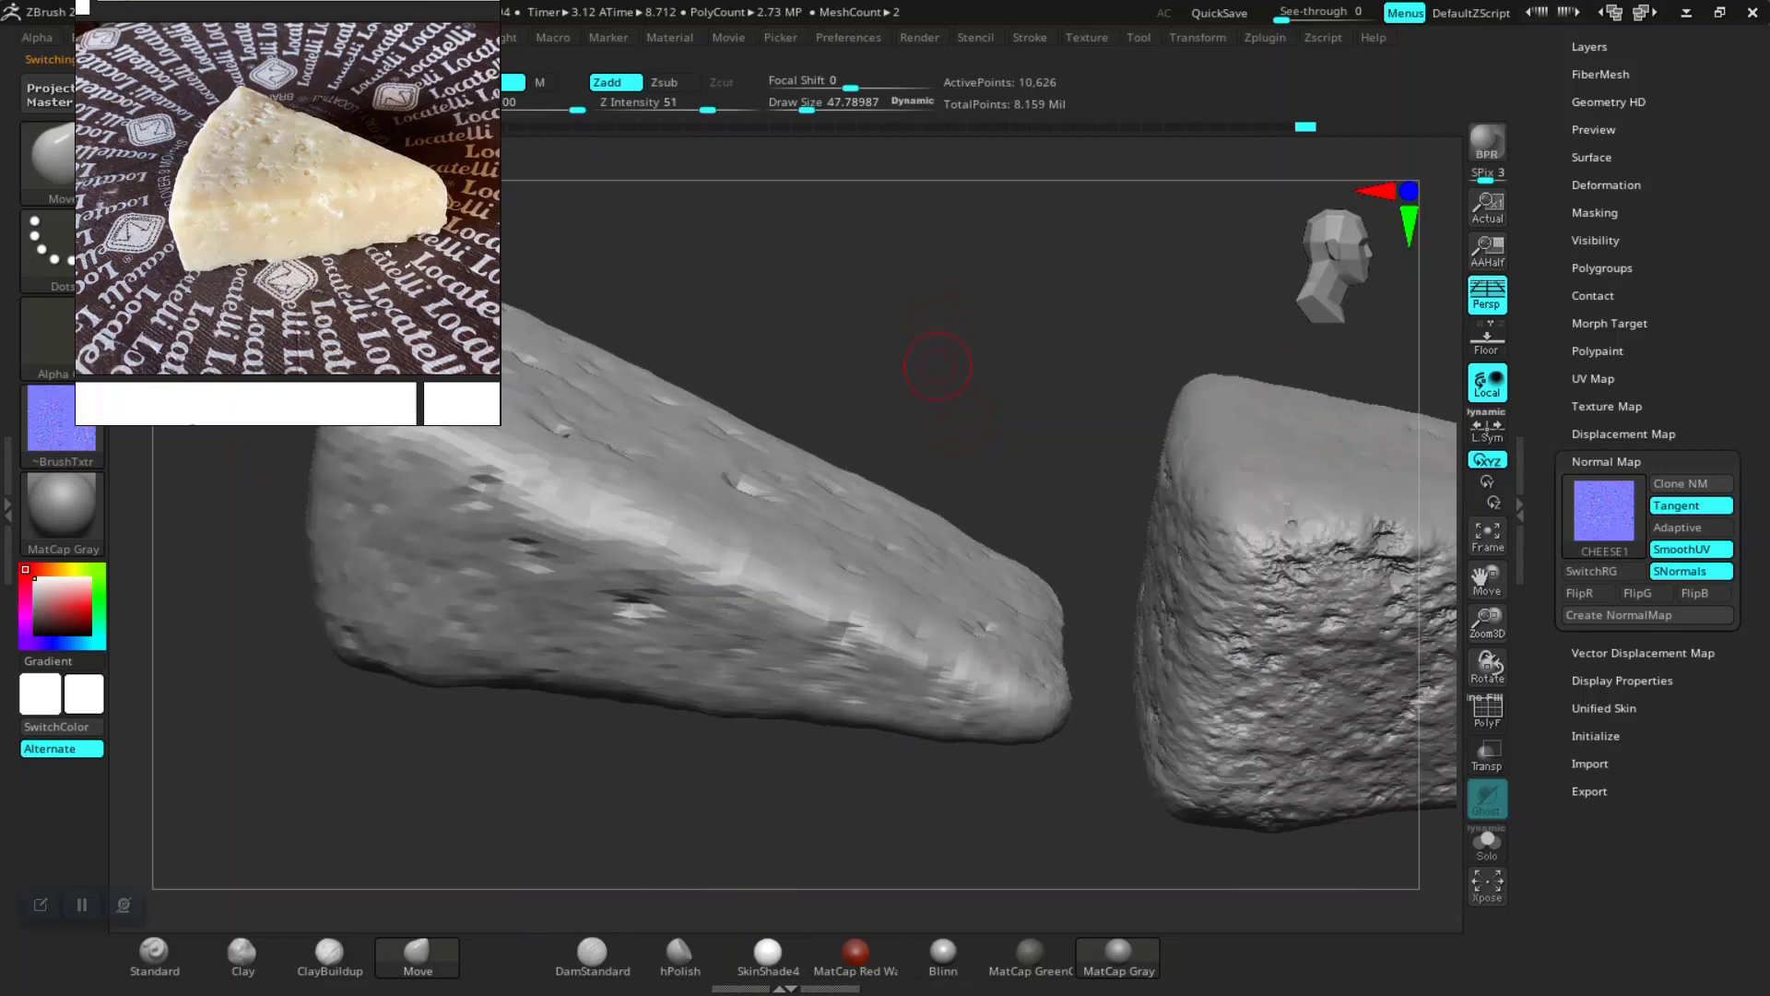
key("d")
key("d")
key("d")
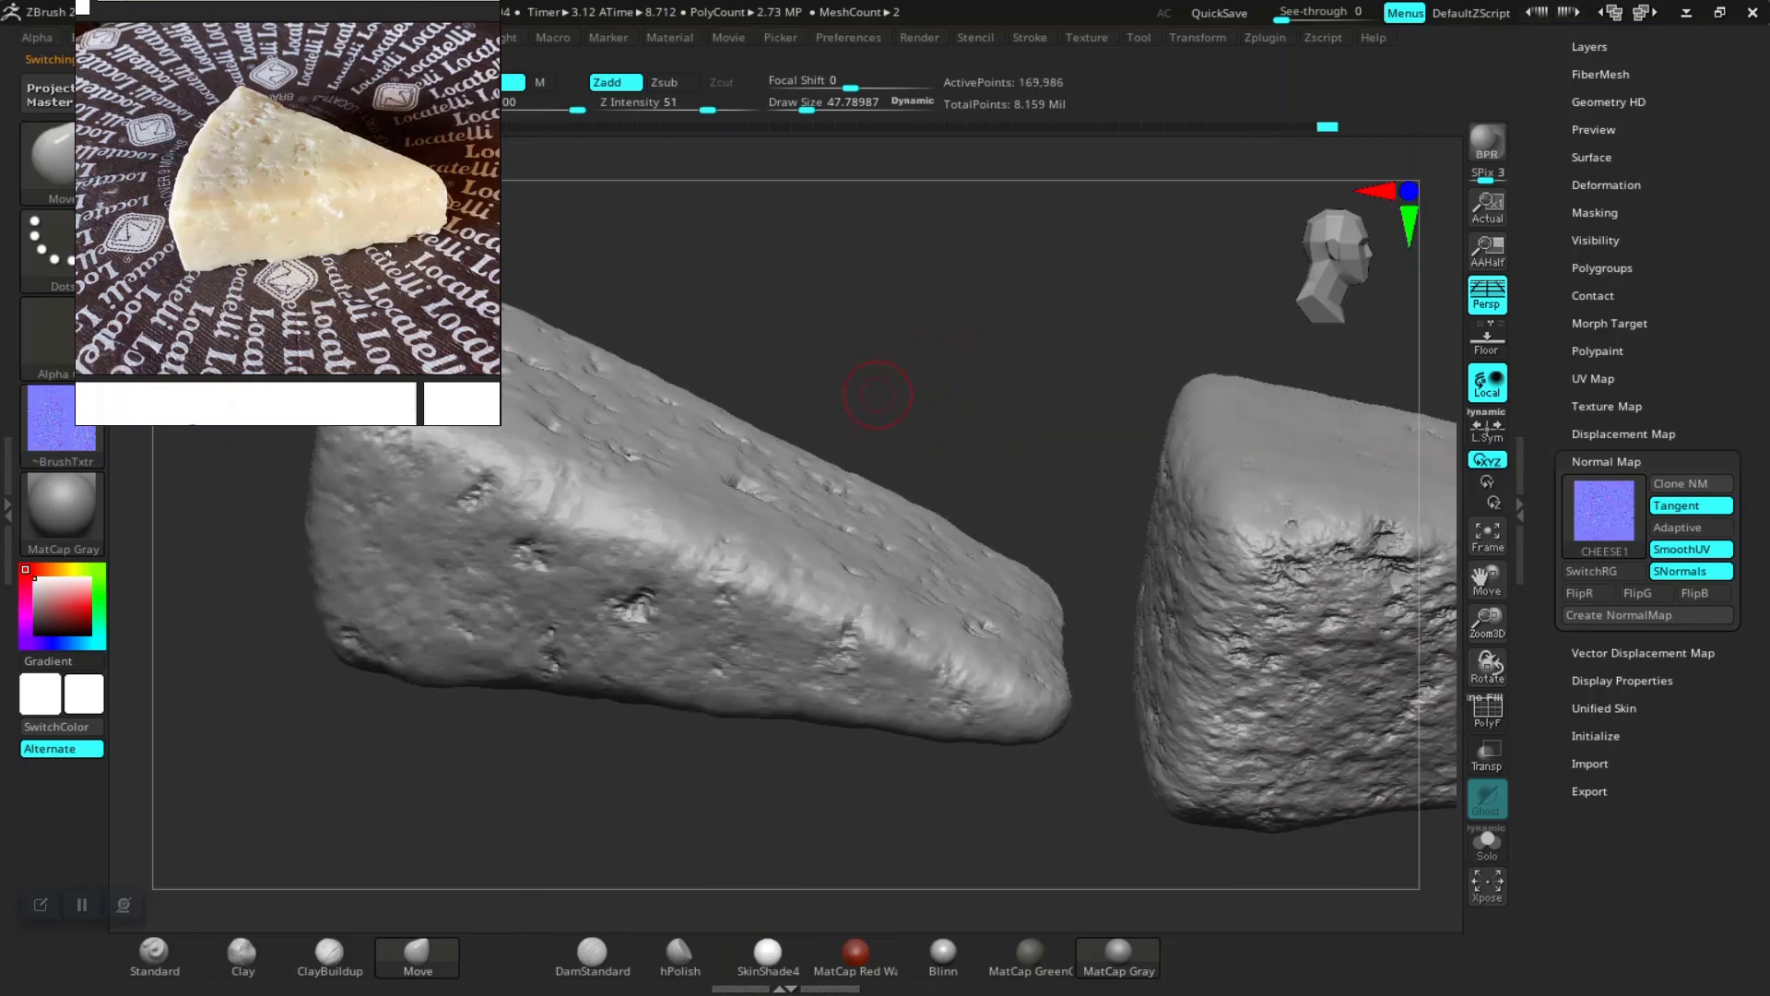
key("d")
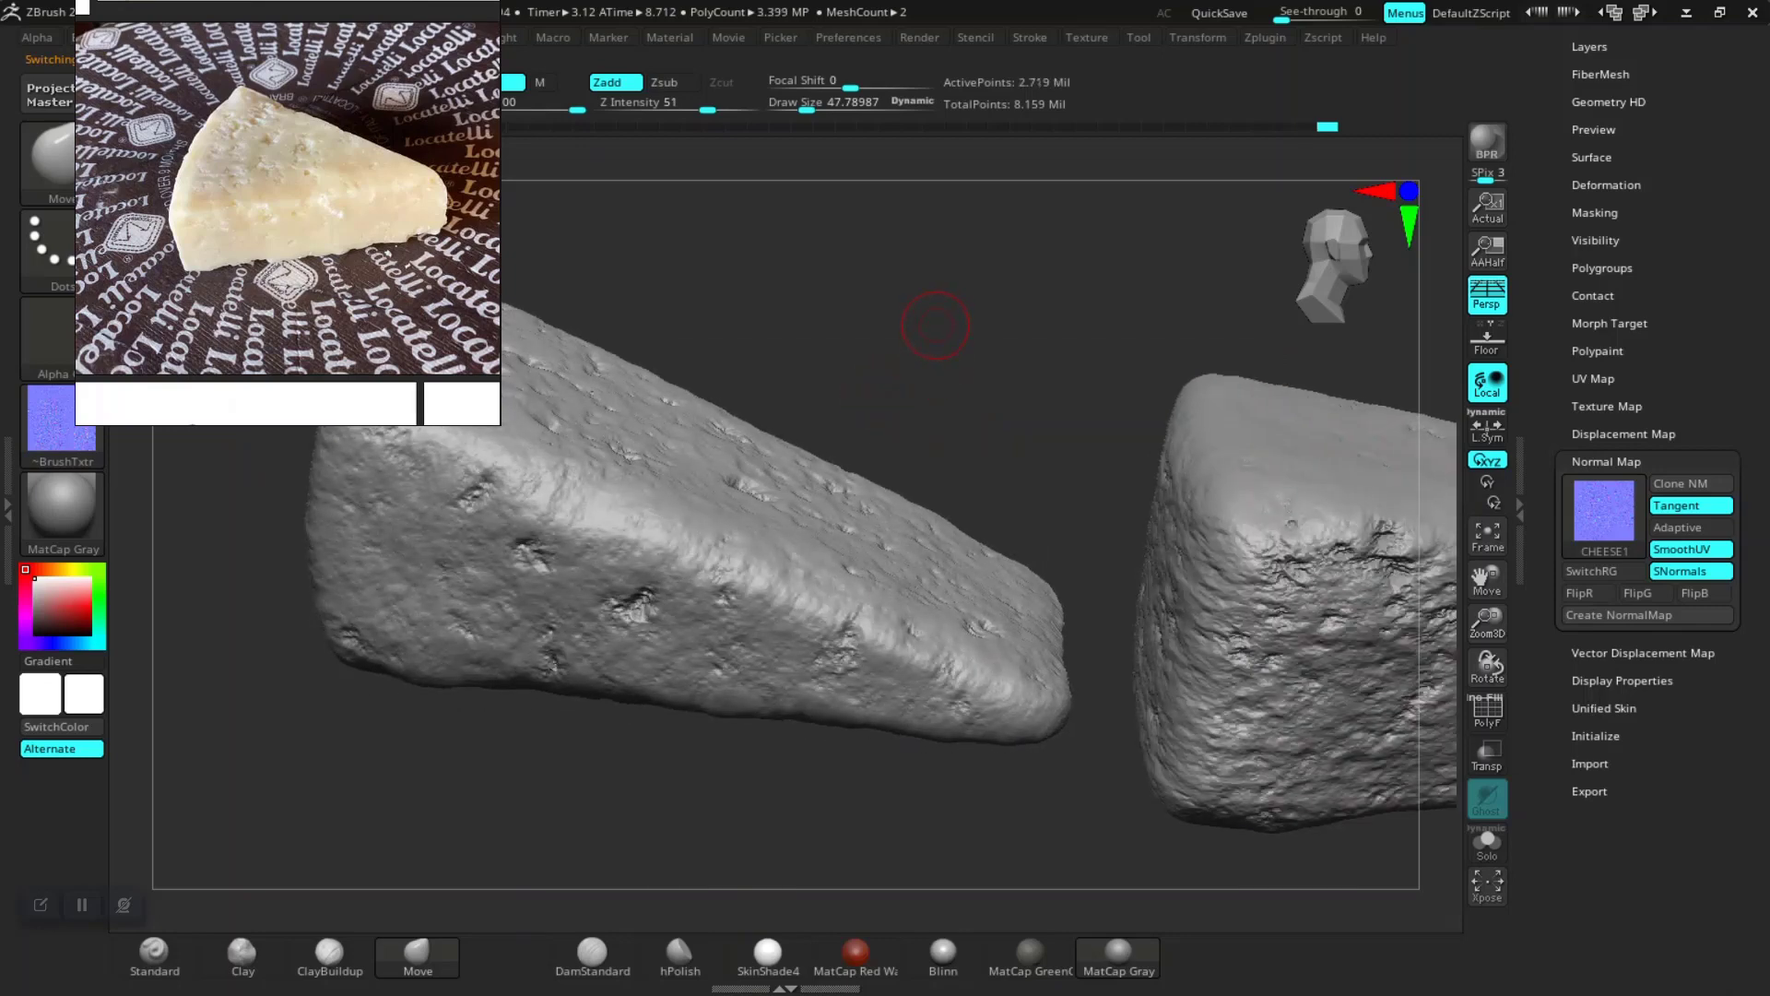
Step: Step the left cheese down to its lowest subdivision level
left_click_drag(943, 346, 941, 462)
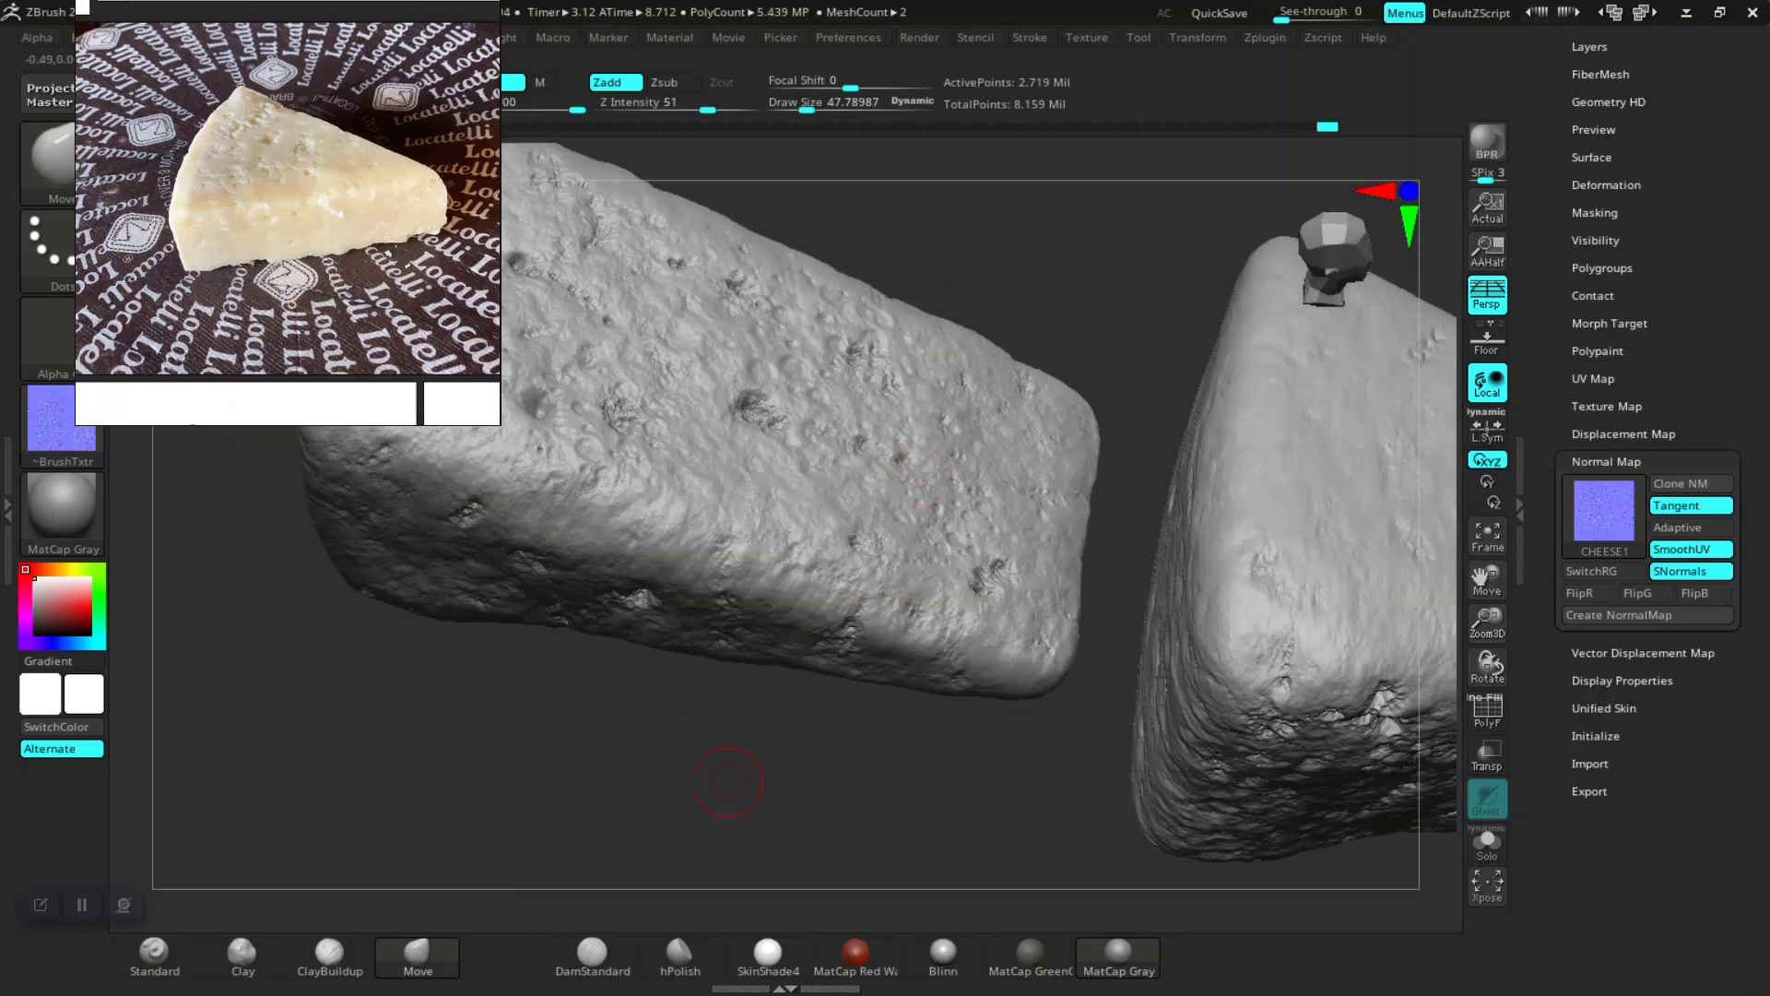
left_click_drag(728, 756, 929, 758)
left_click_drag(938, 323, 960, 392)
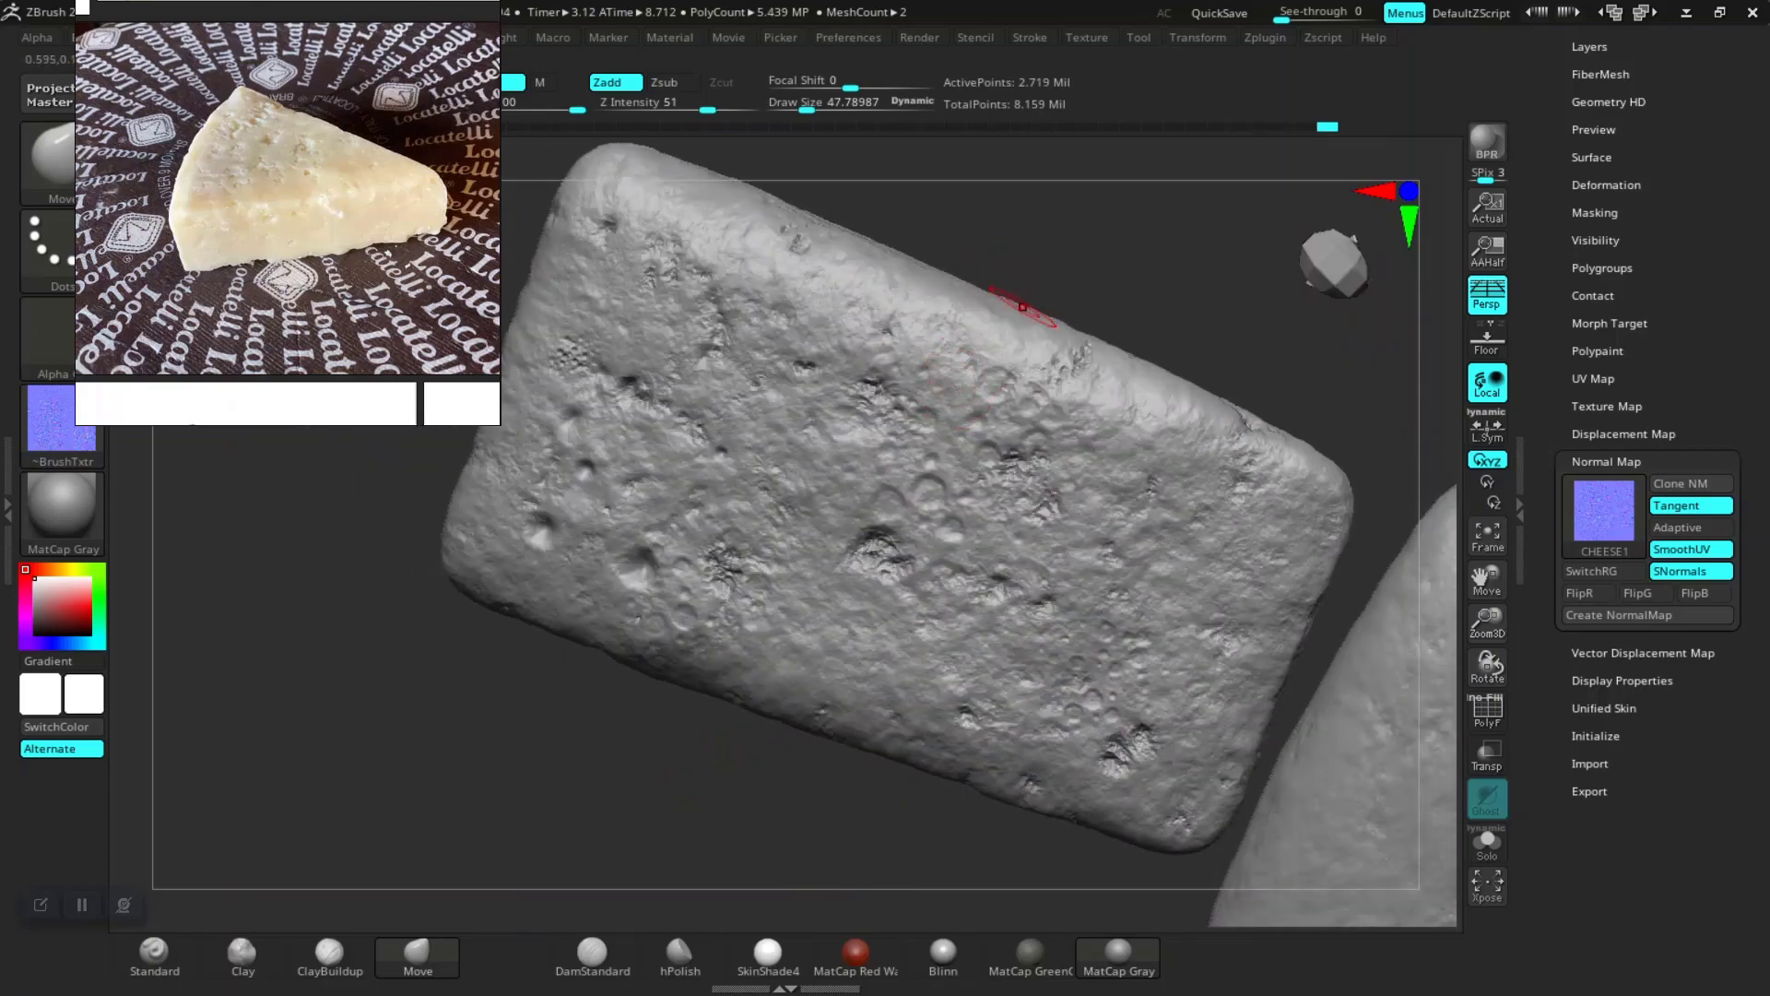
left_click_drag(1143, 238, 861, 302)
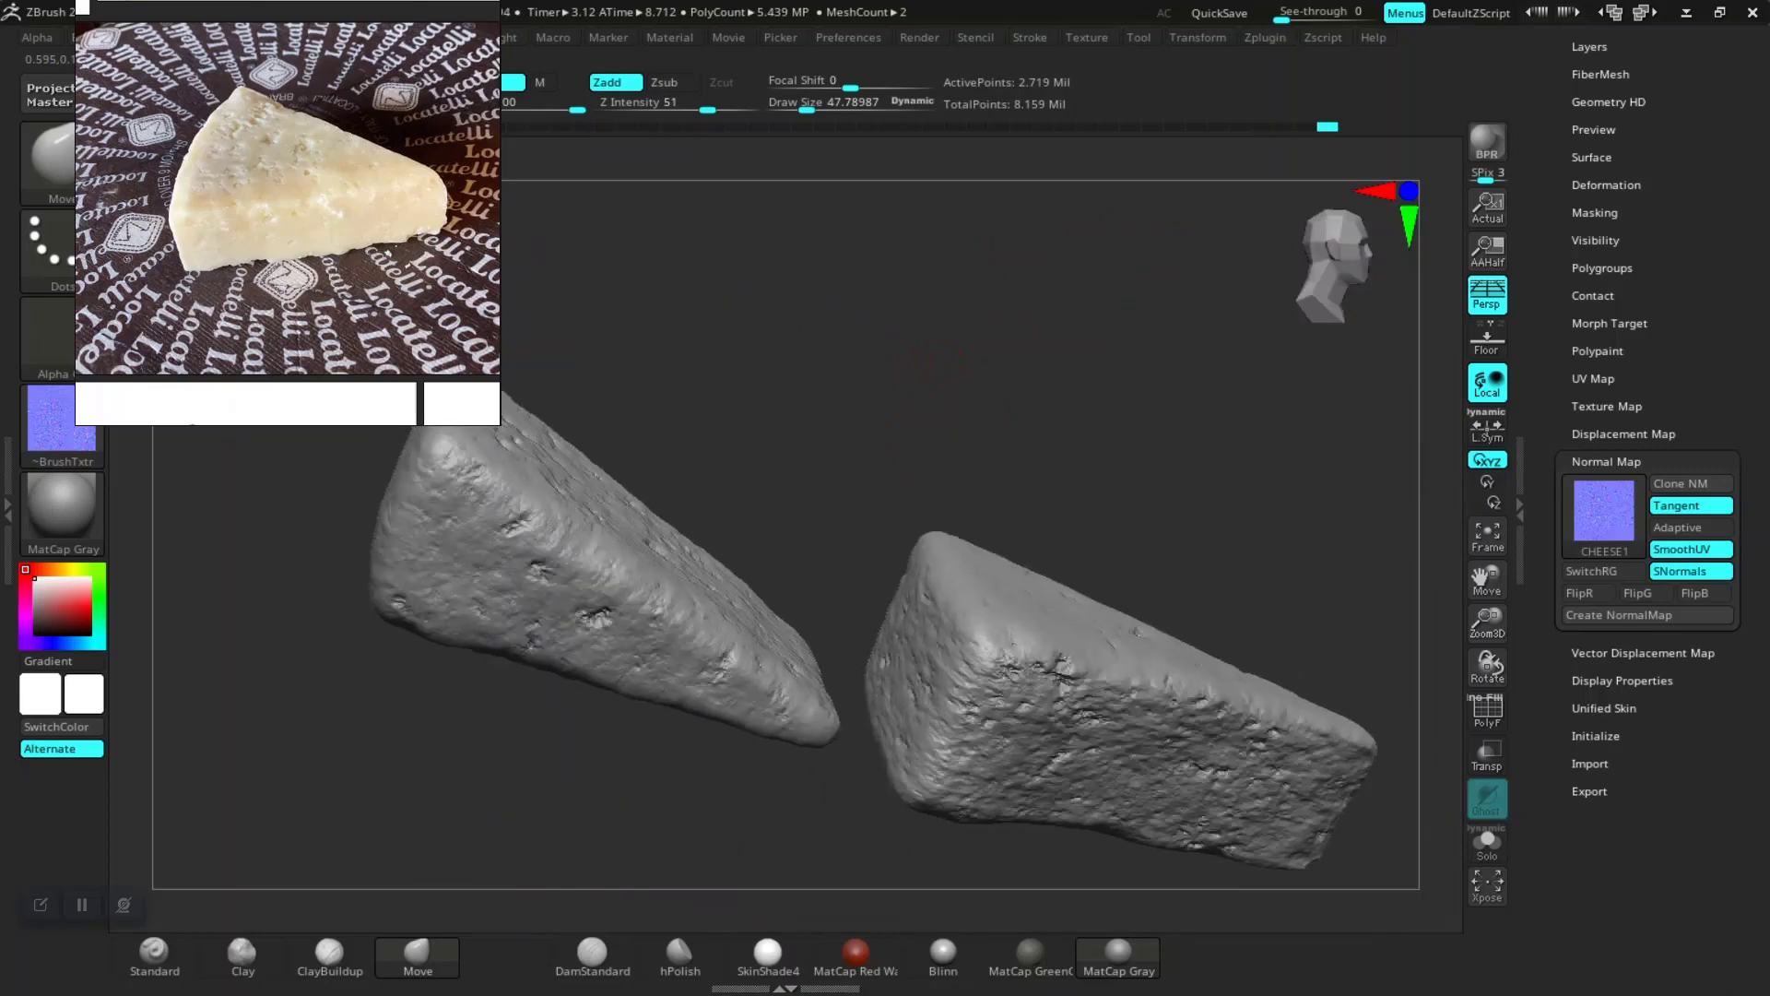
left_click_drag(934, 363, 993, 403)
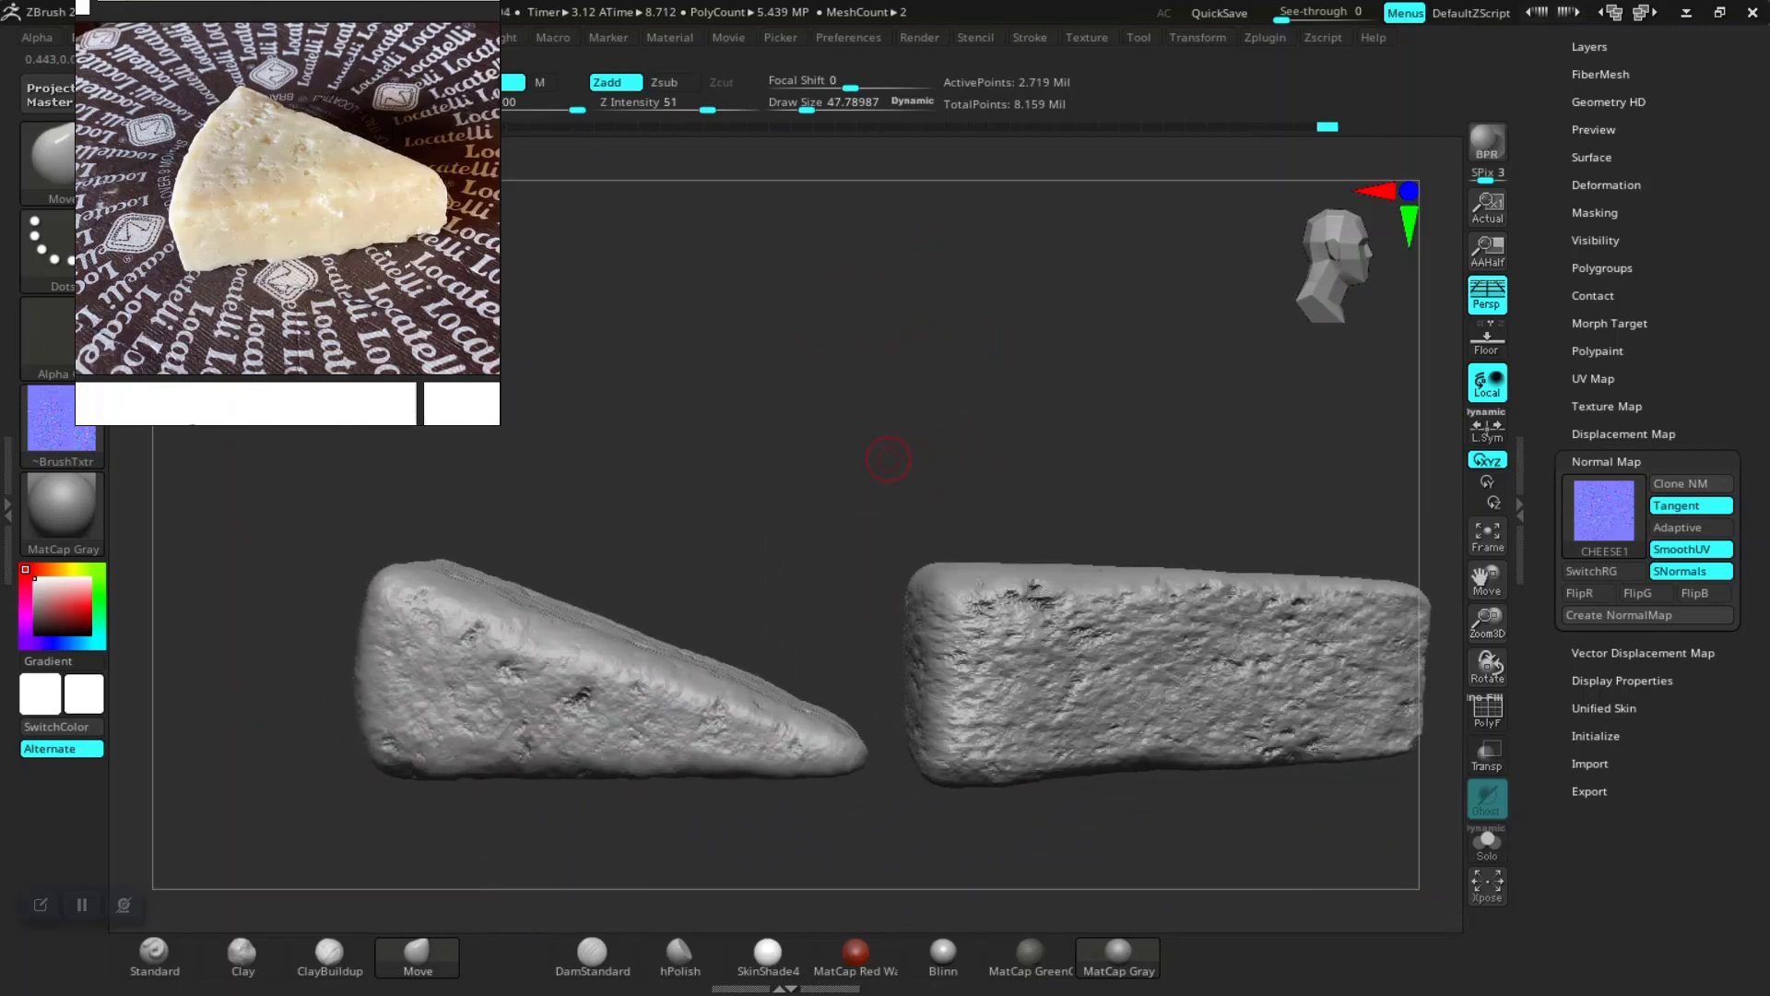
key("shift+d")
key("shift+d")
key("shift+d")
key("shift+d")
key("shift+d")
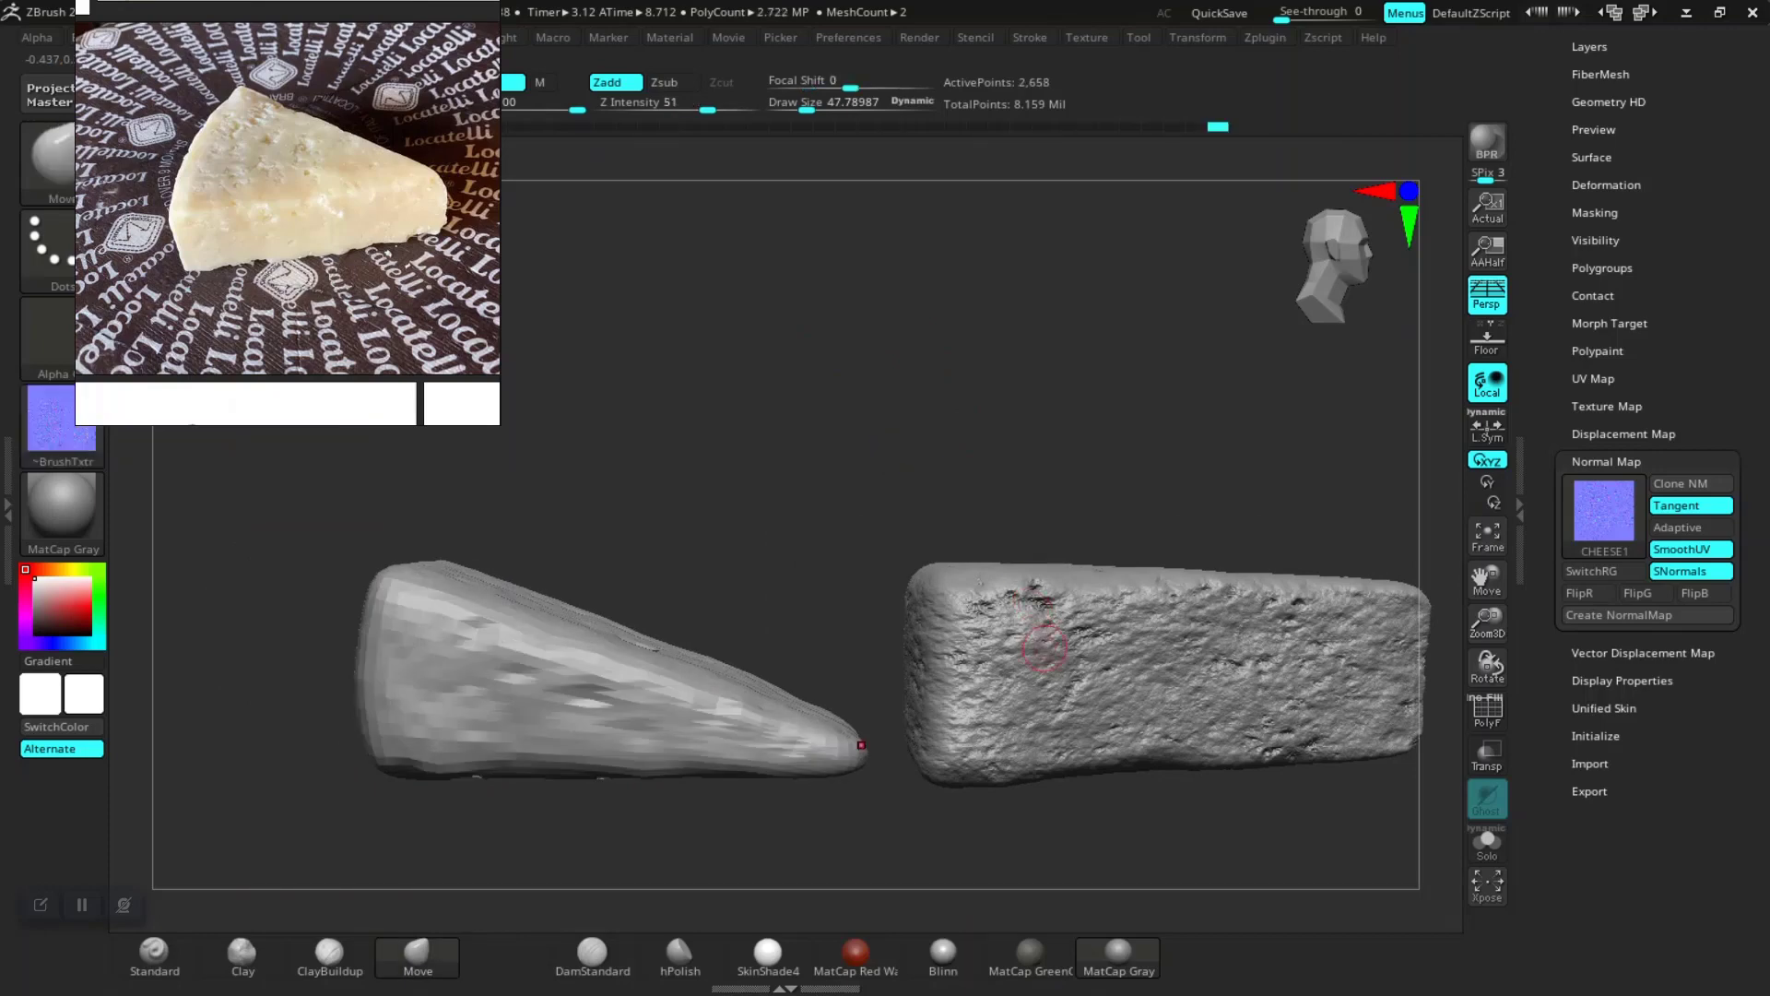
Step: Select the right cheese subtool and step it down to its lowest subdivision level
left_click(1044, 649)
key("shift")
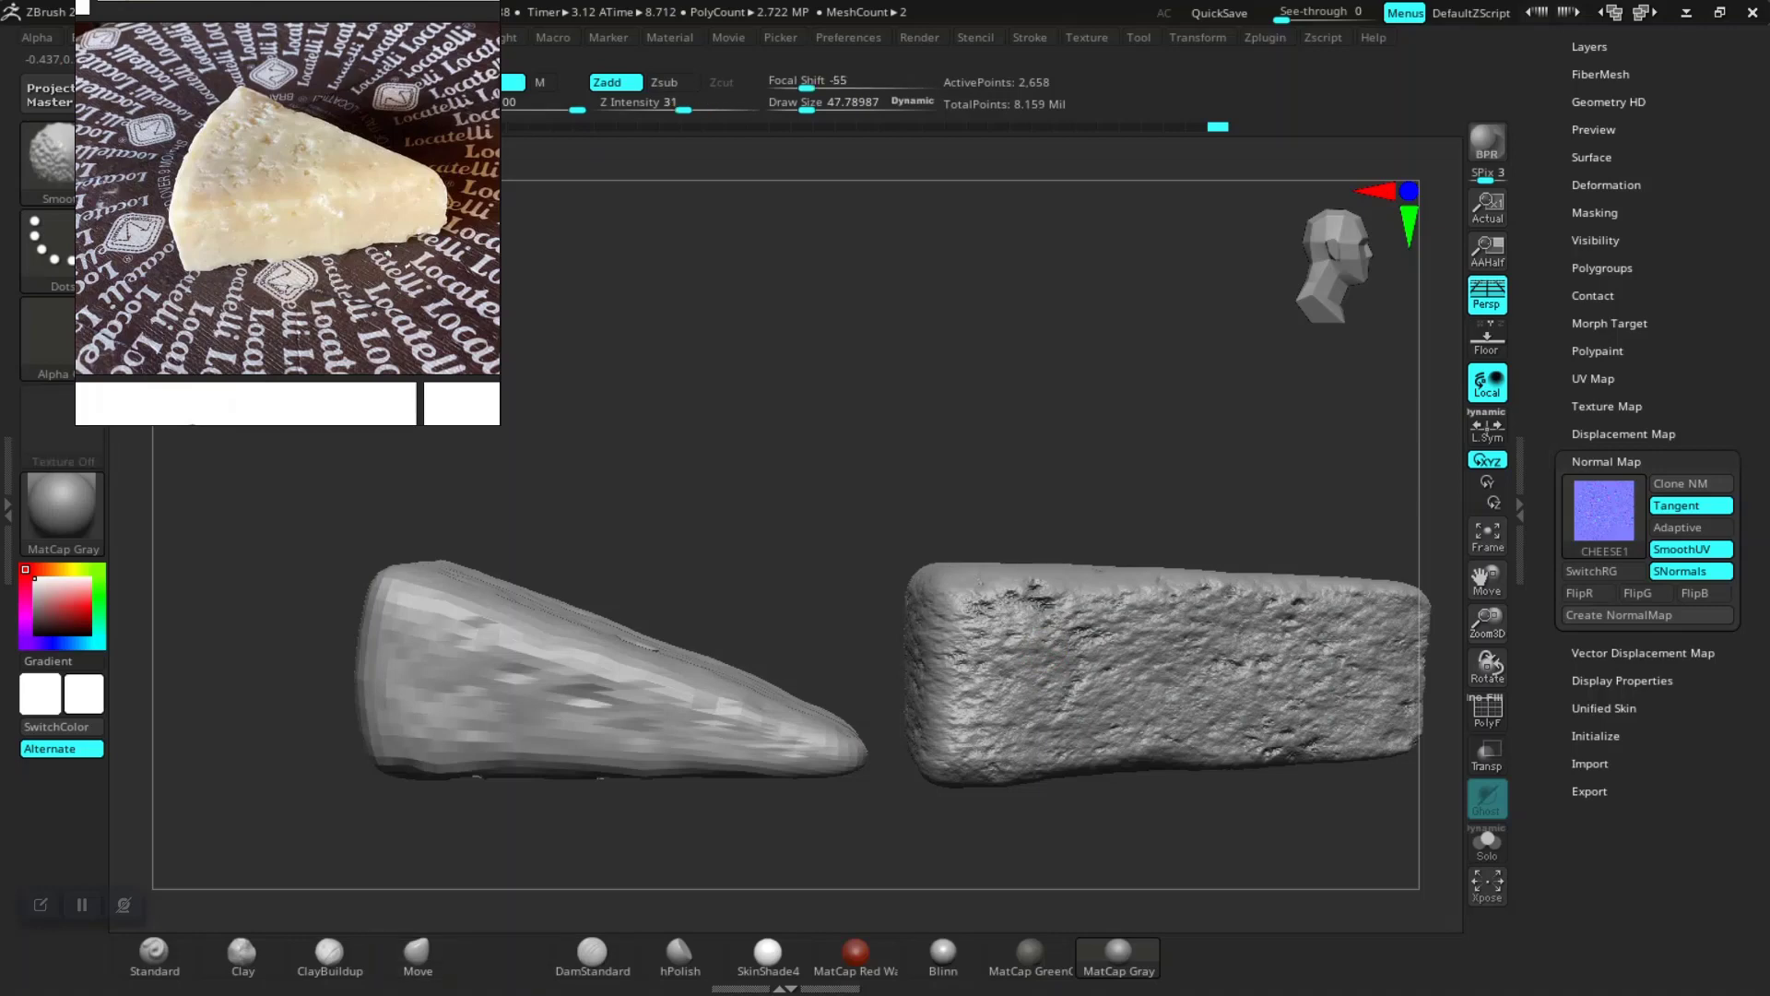
left_click_drag(811, 382, 816, 396)
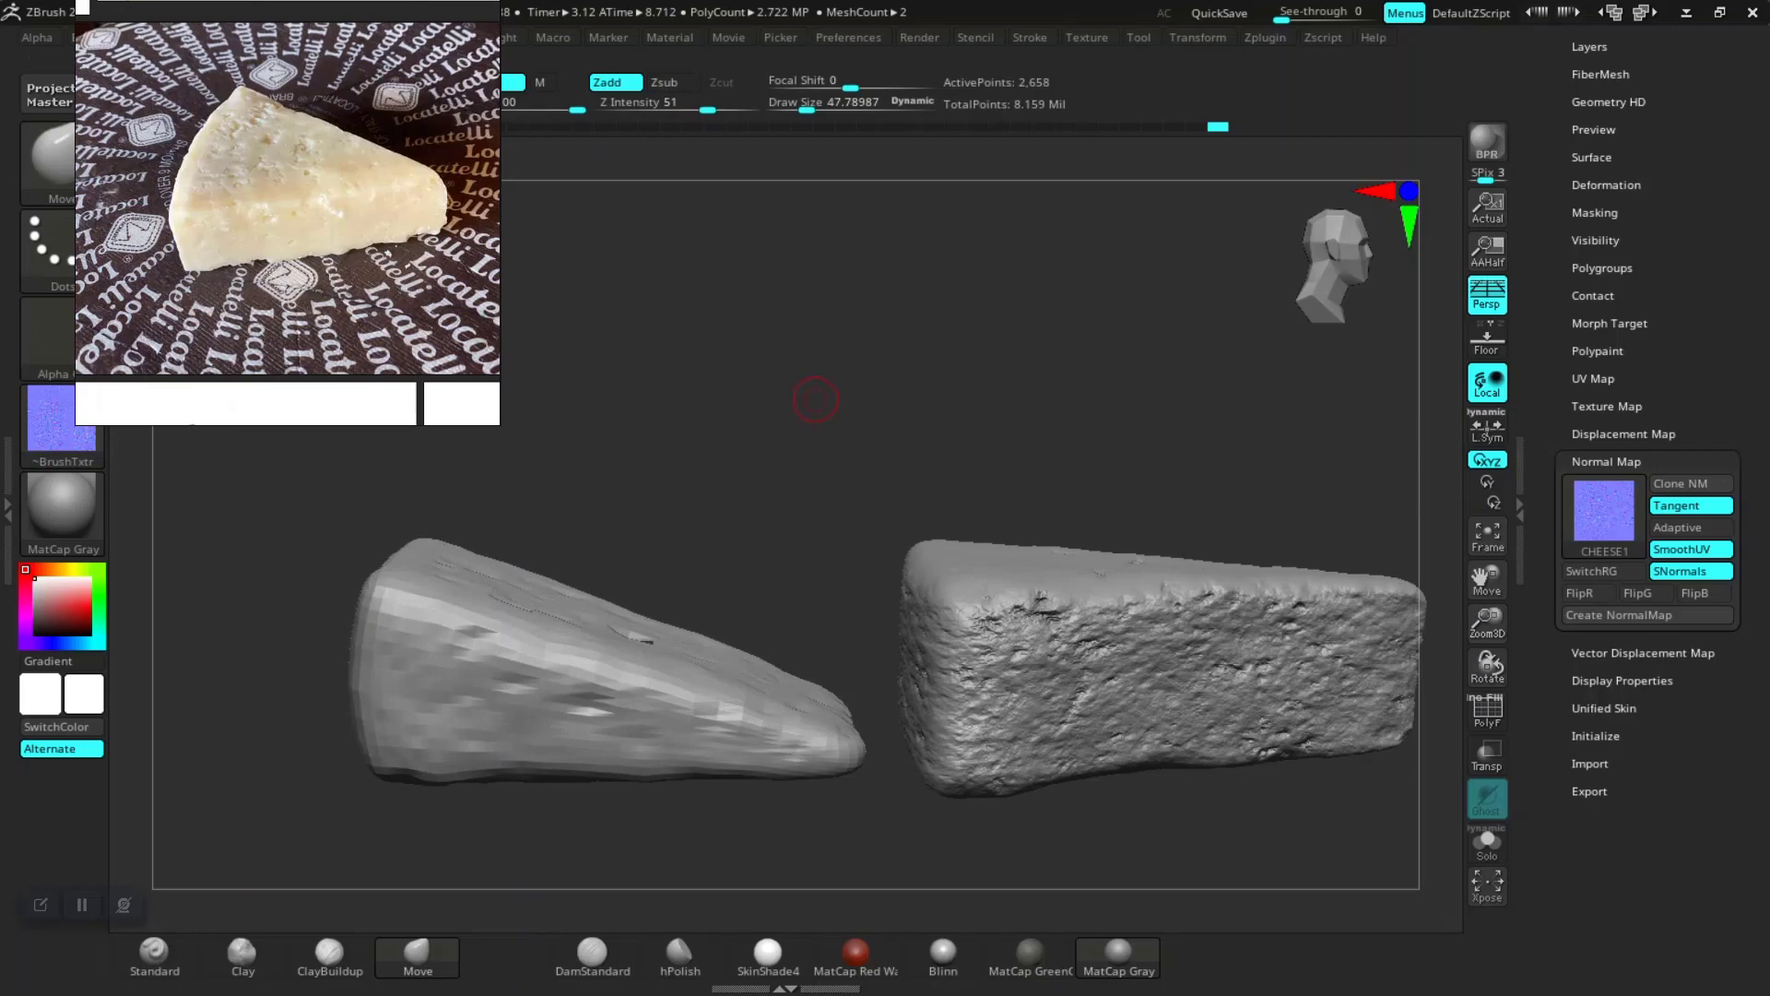
key("shift")
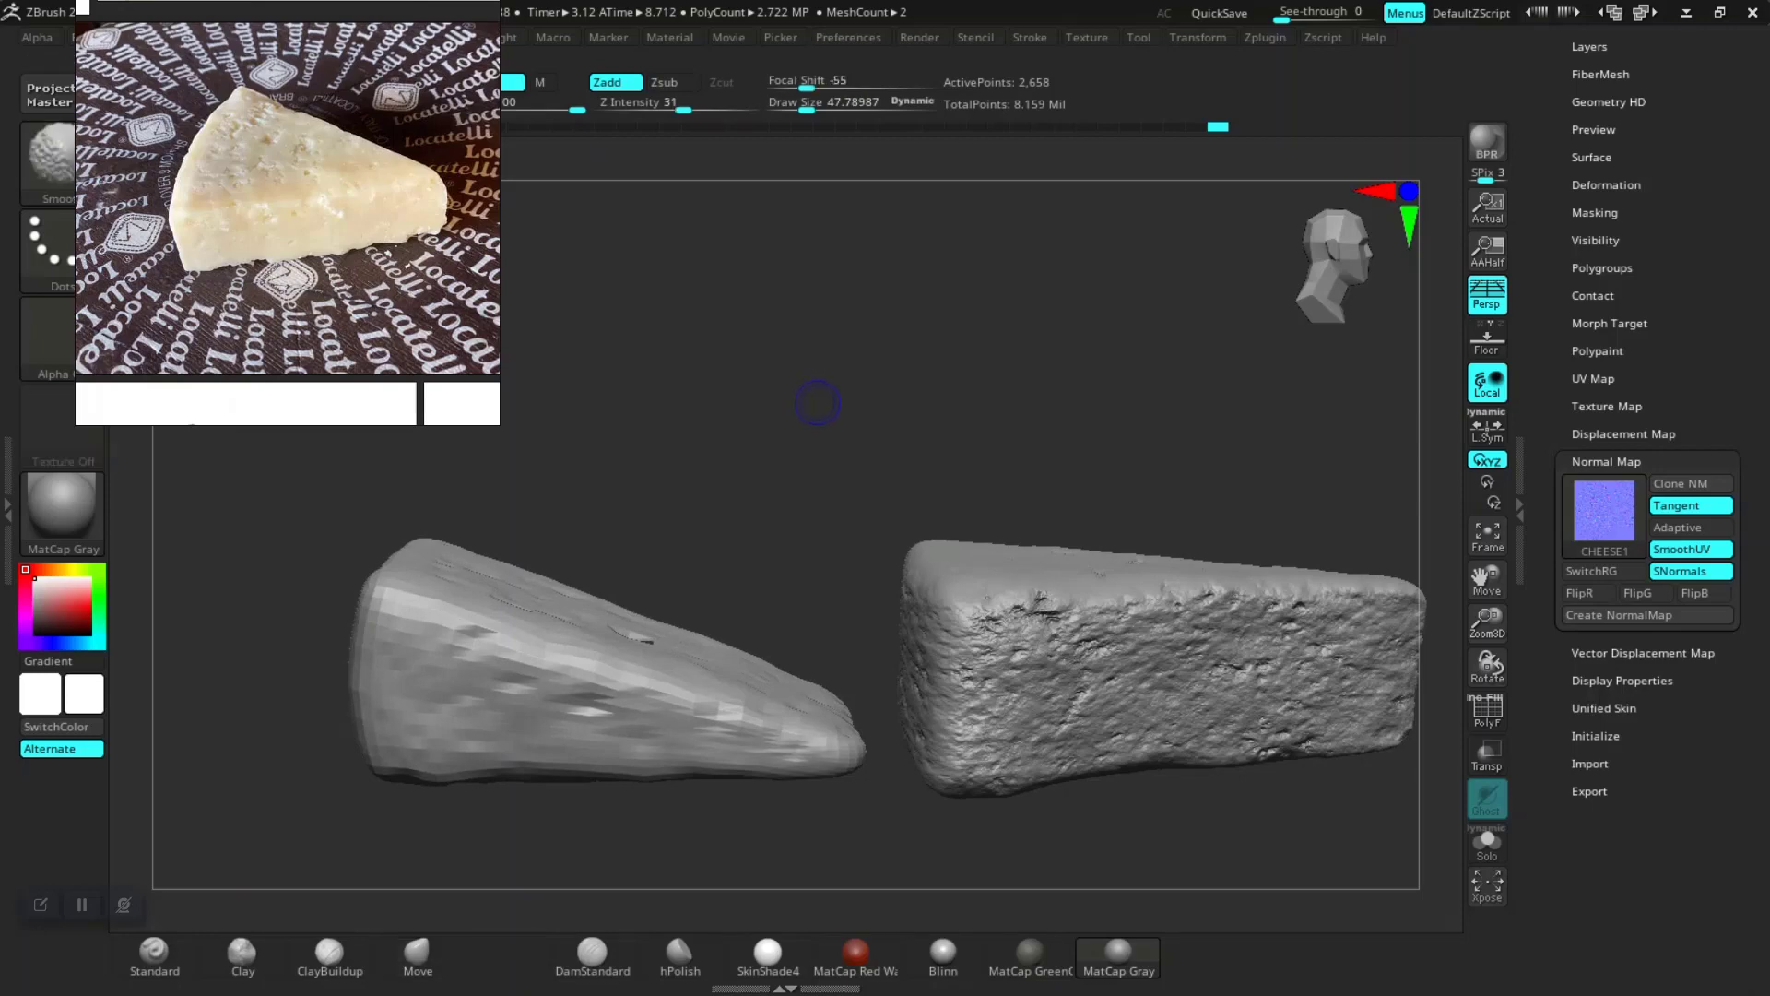
left_click(1054, 677, "alt")
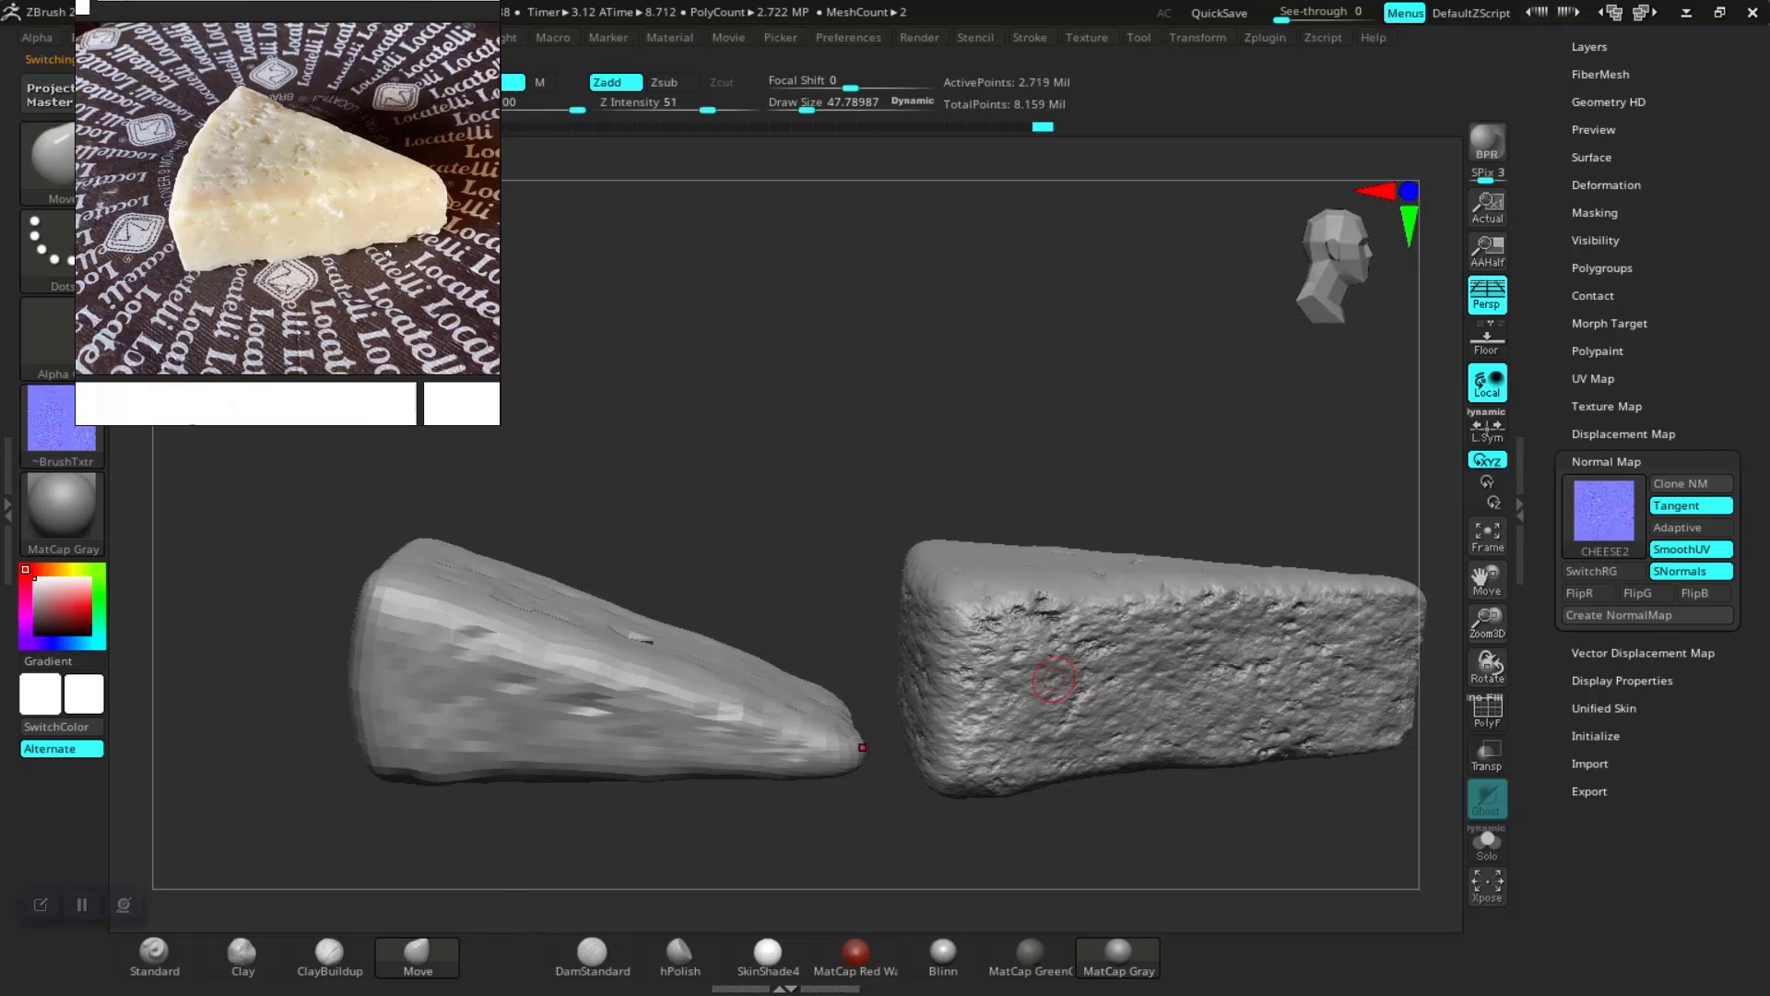
key("shift")
key("shift+d")
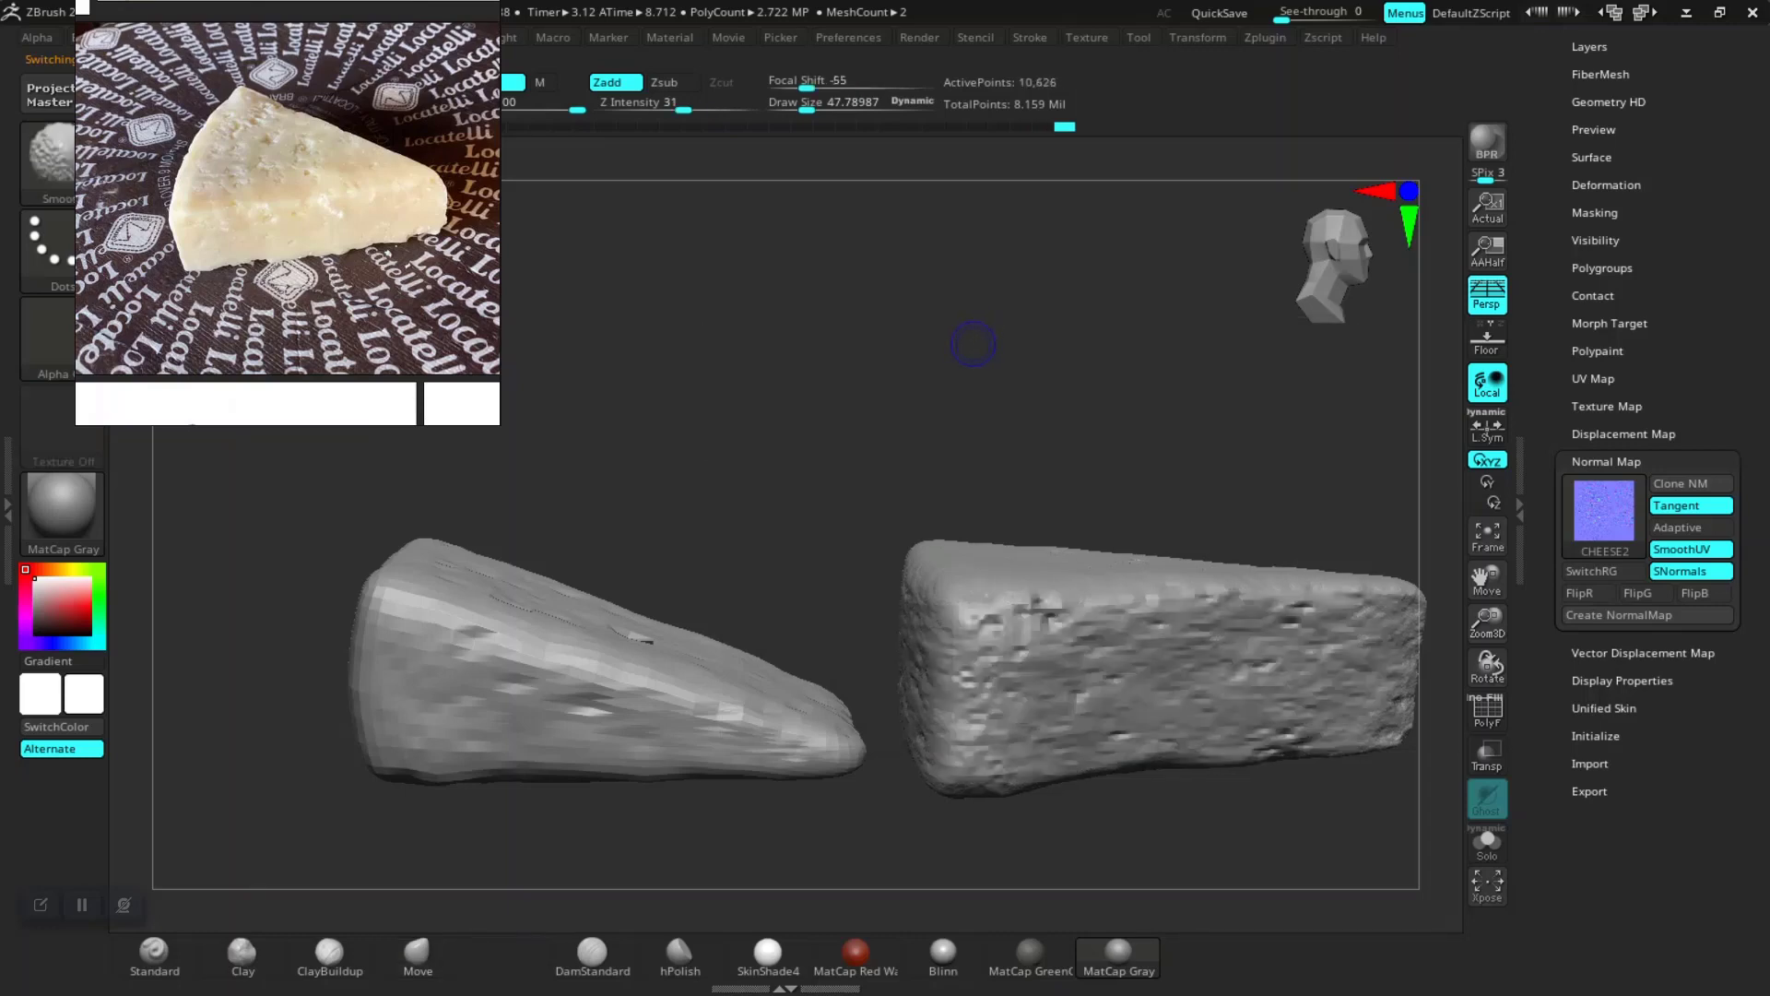
key("shift")
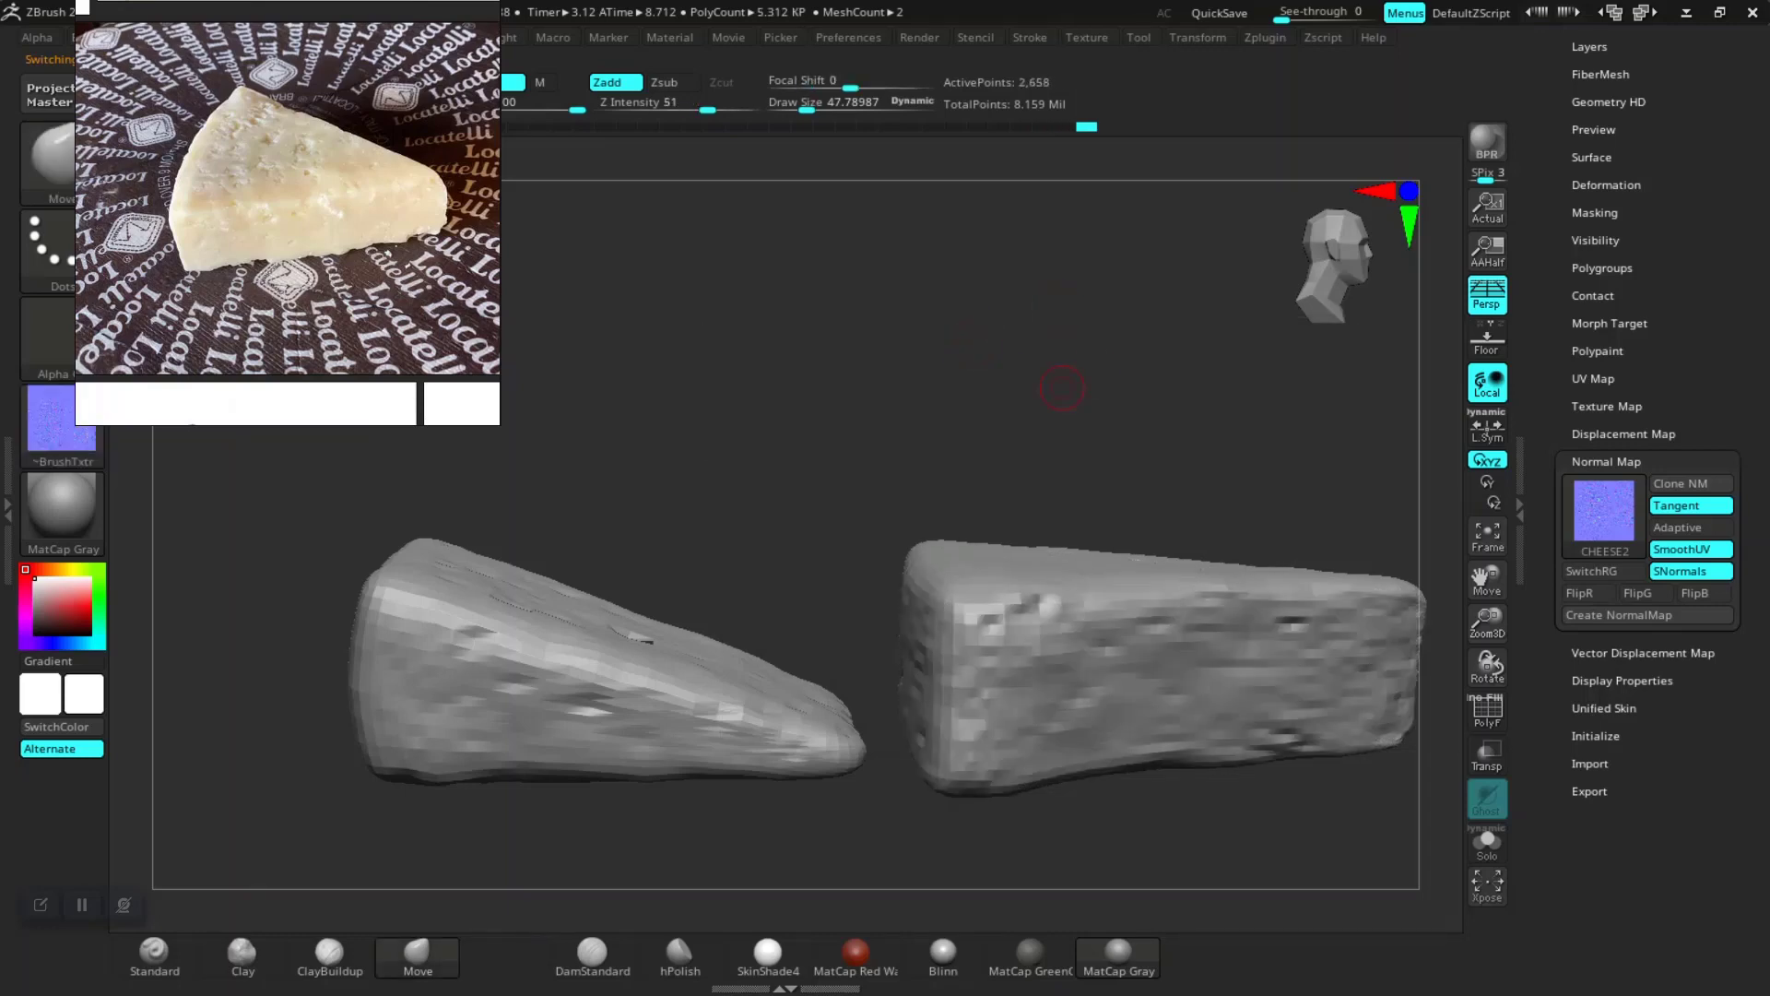
Step: Switch back to Maya and check the UV layout by selecting CHEESE_02 in the outliner
key("alt+Tab")
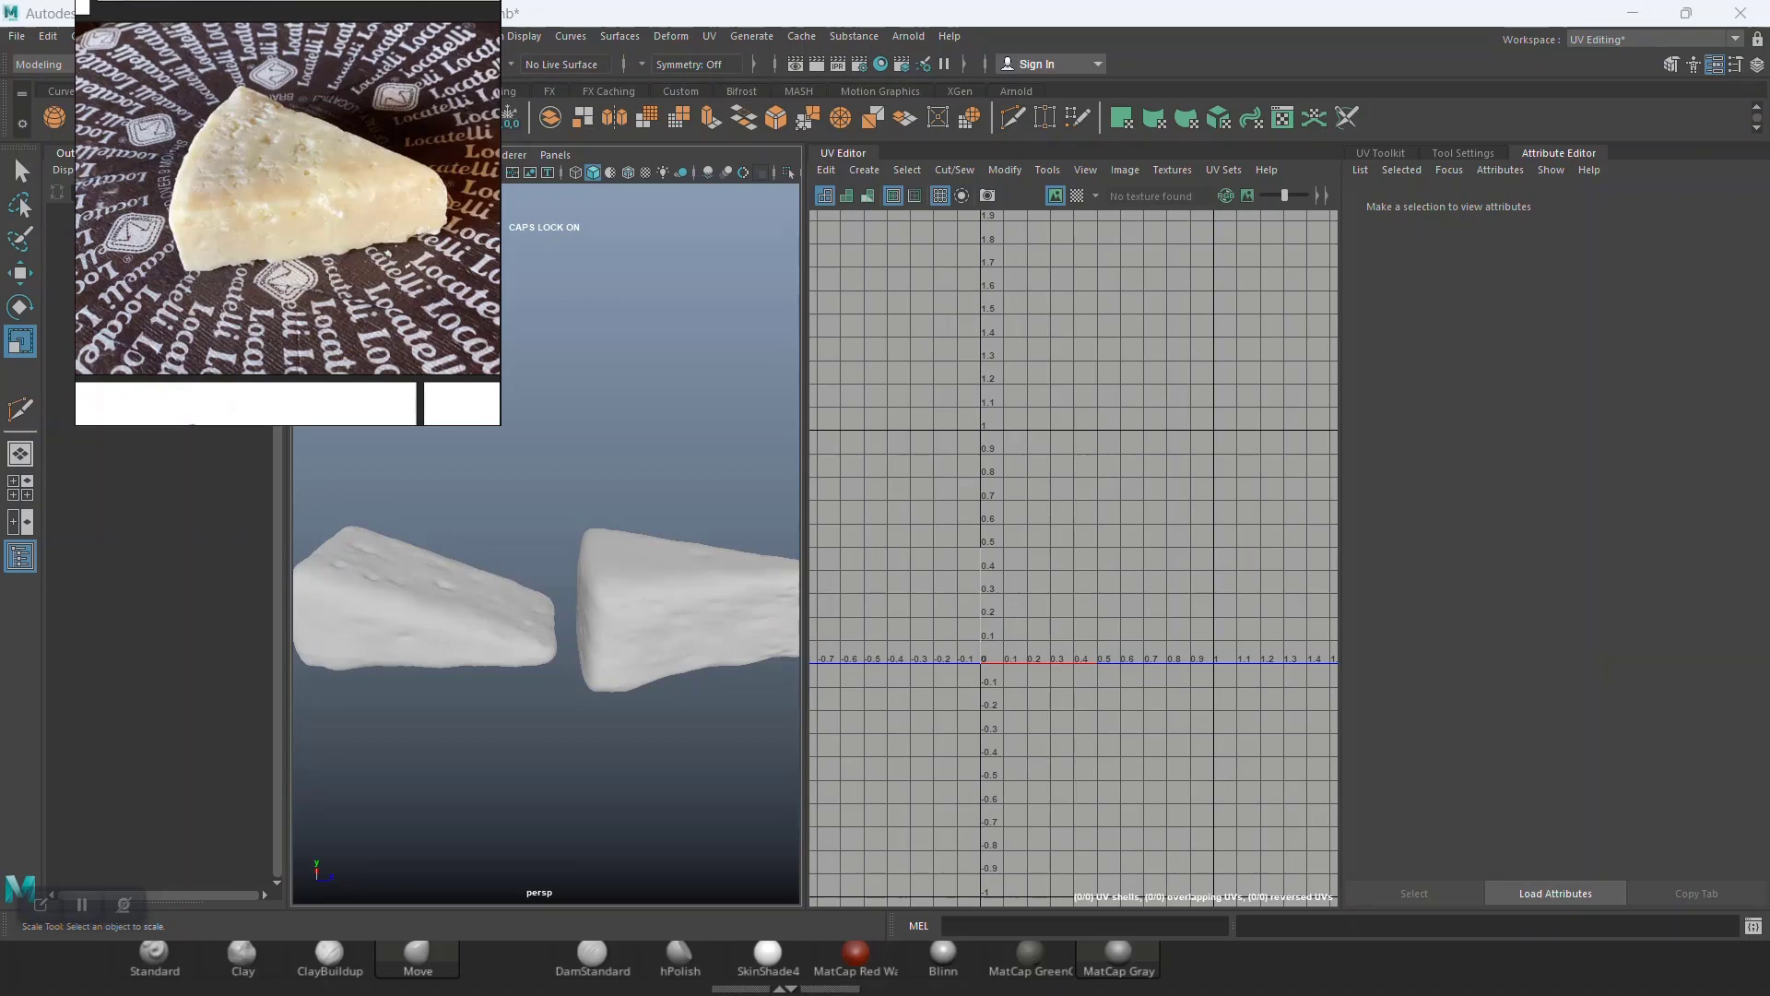
right_click_drag(276, 207, 1671, 157)
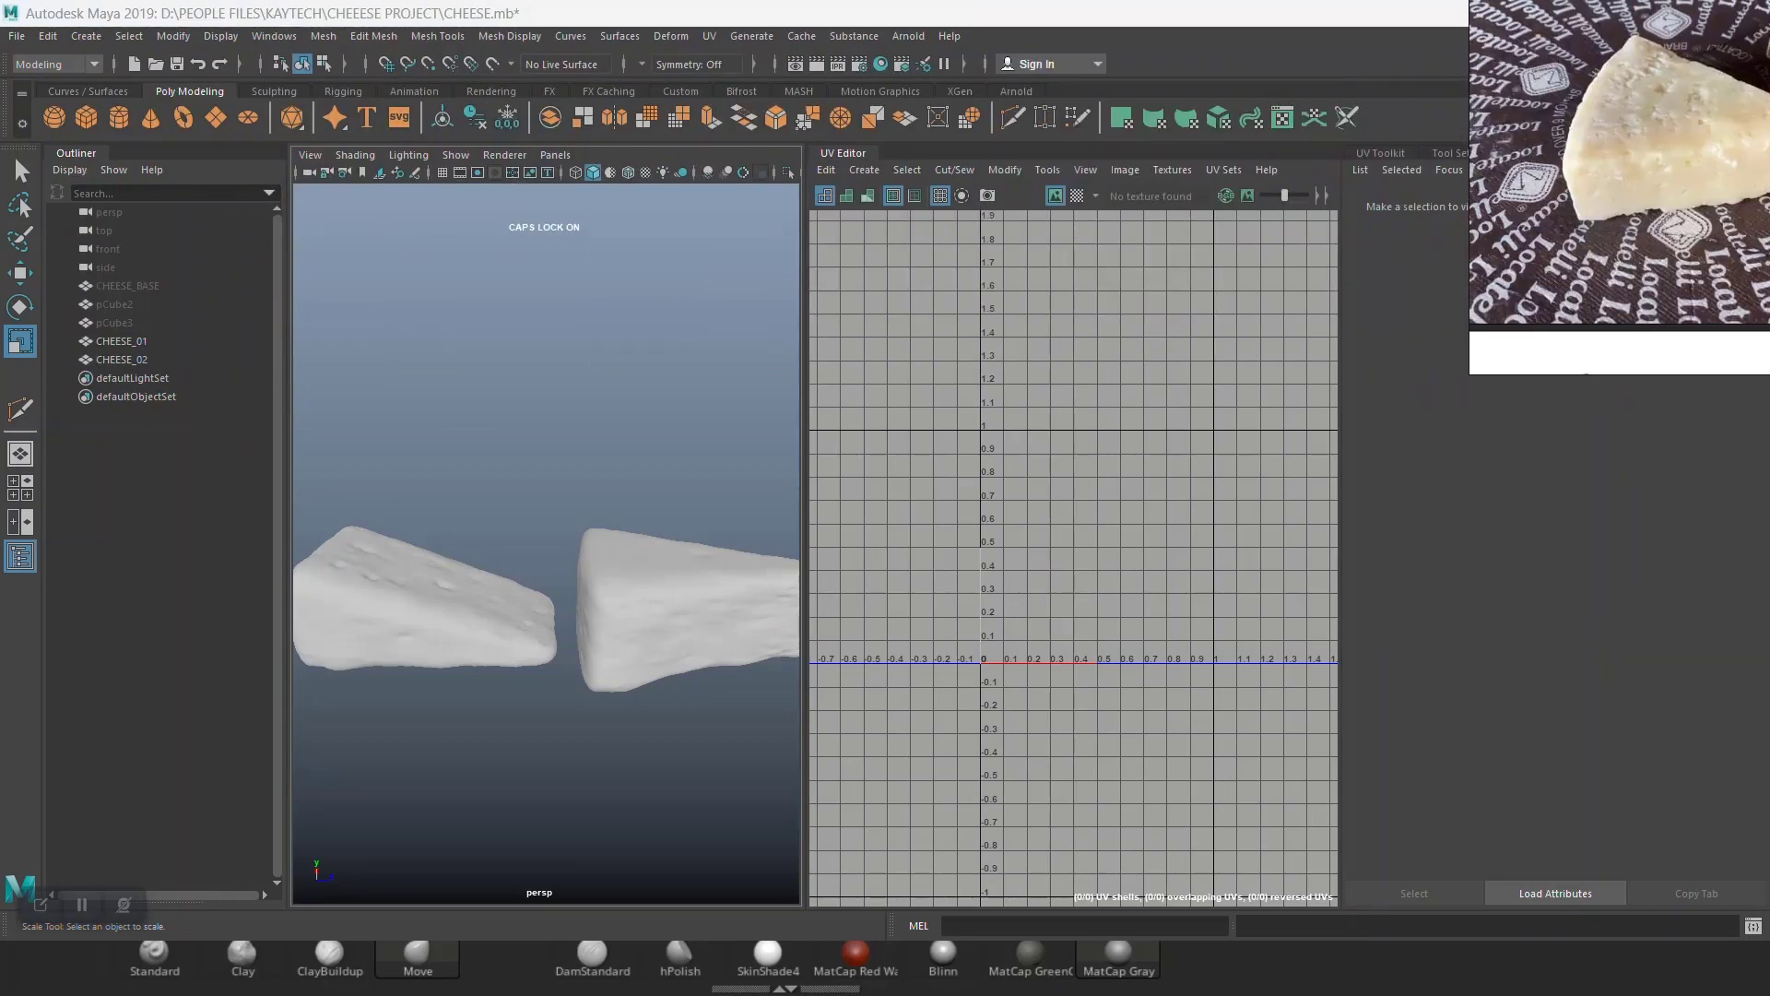
scroll(546, 600, "up", 2)
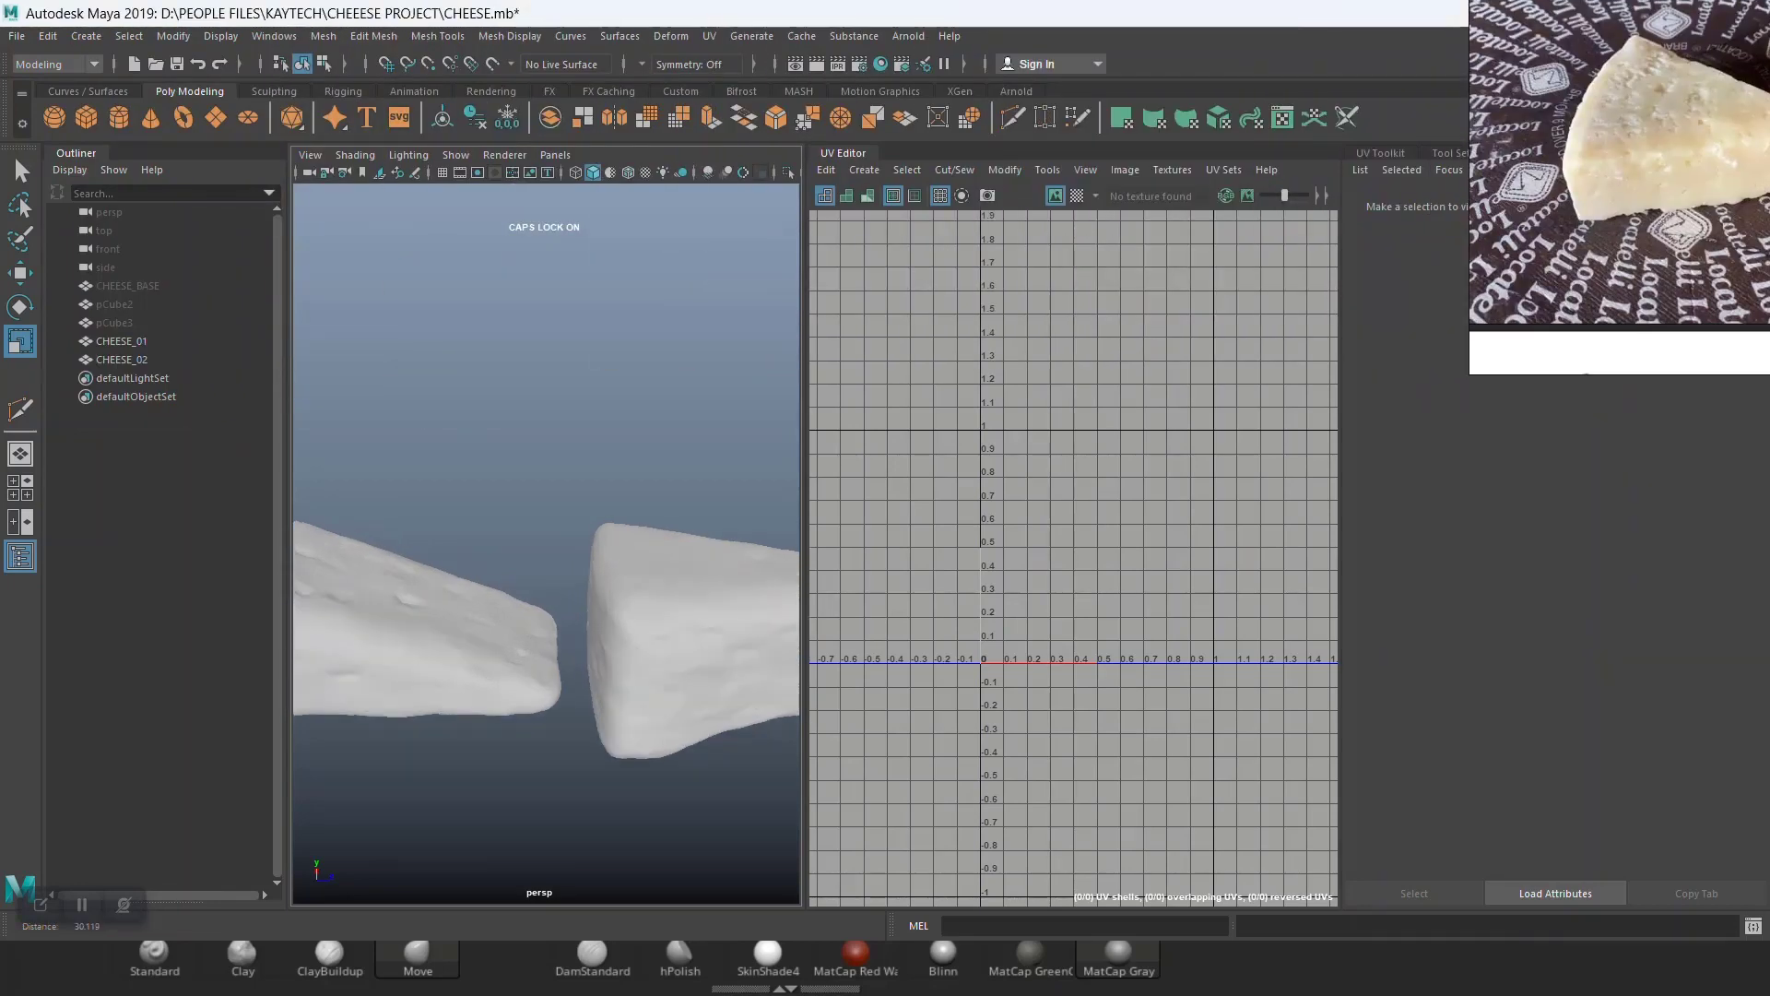
left_click_drag(544, 608, 512, 644, "alt")
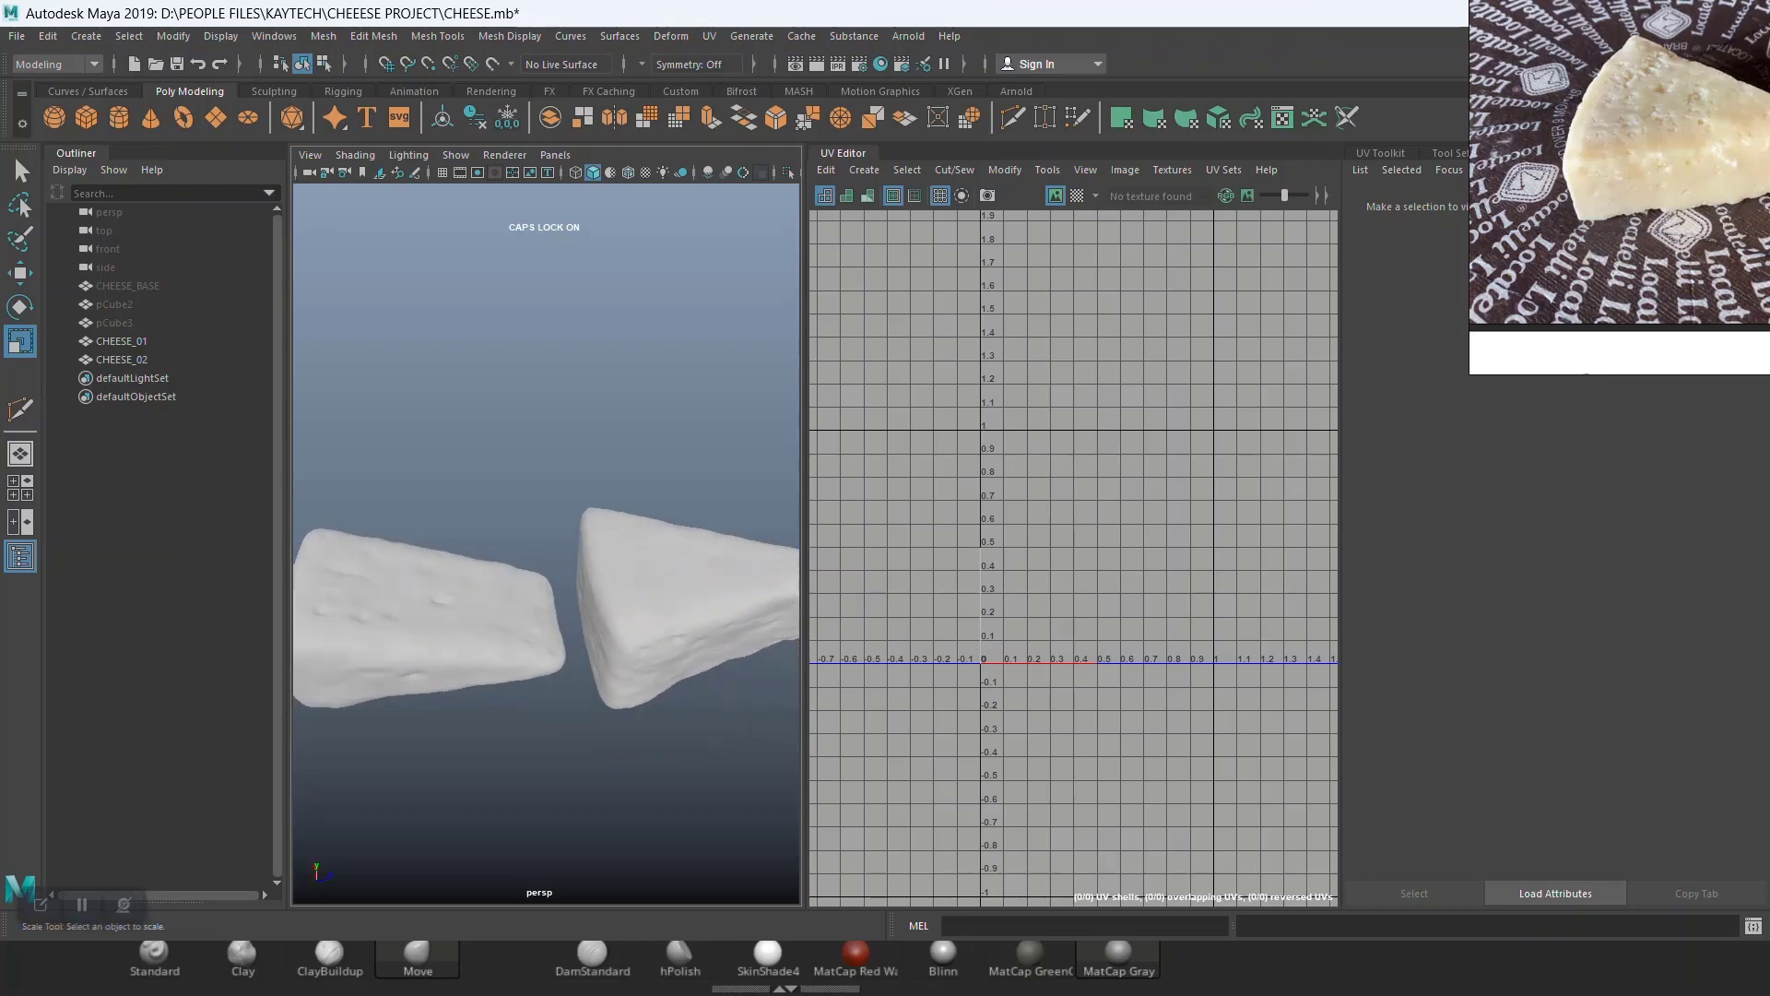
left_click(452, 613)
left_click(122, 360)
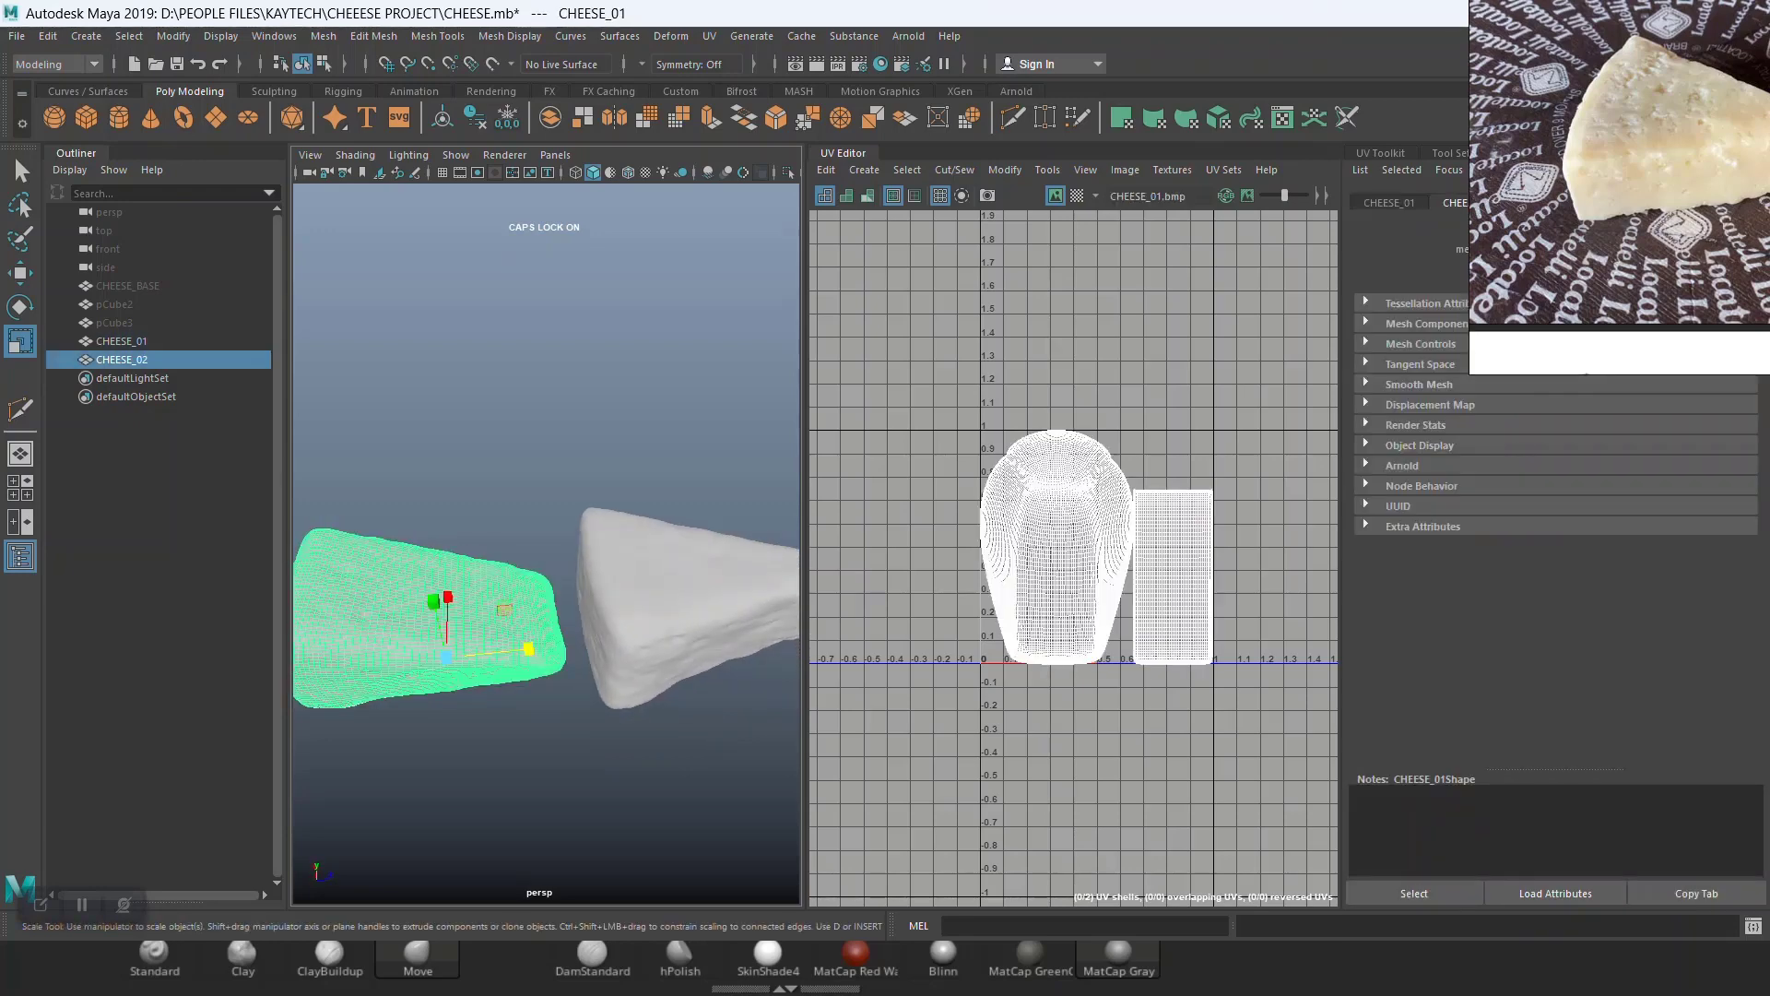
left_click(553, 415)
left_click_drag(553, 415, 576, 451, "alt")
middle_click_drag(480, 609, 576, 554, "alt")
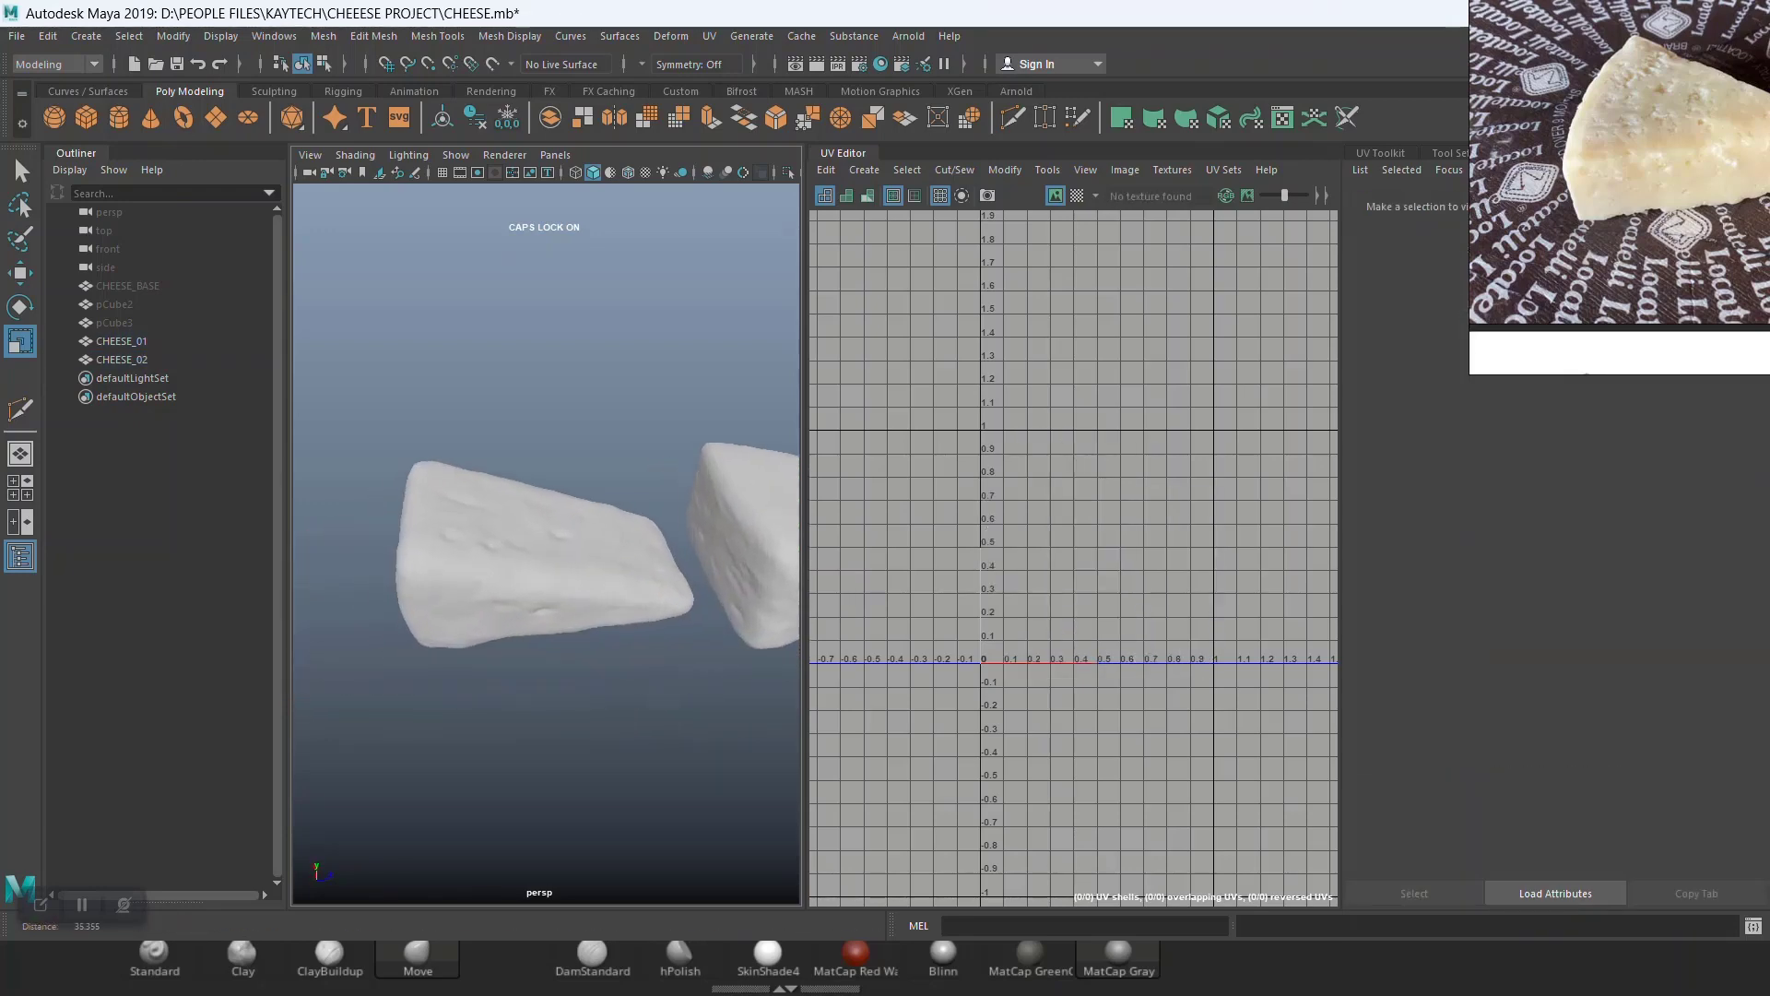
Step: Select both cheese meshes and delete their construction history
scroll(553, 553, "up", 3)
left_click(527, 503)
mouse_move(528, 468)
right_mouse_down()
mouse_move(529, 537)
mouse_move(527, 468)
right_mouse_up()
scroll(527, 468, "down", 6)
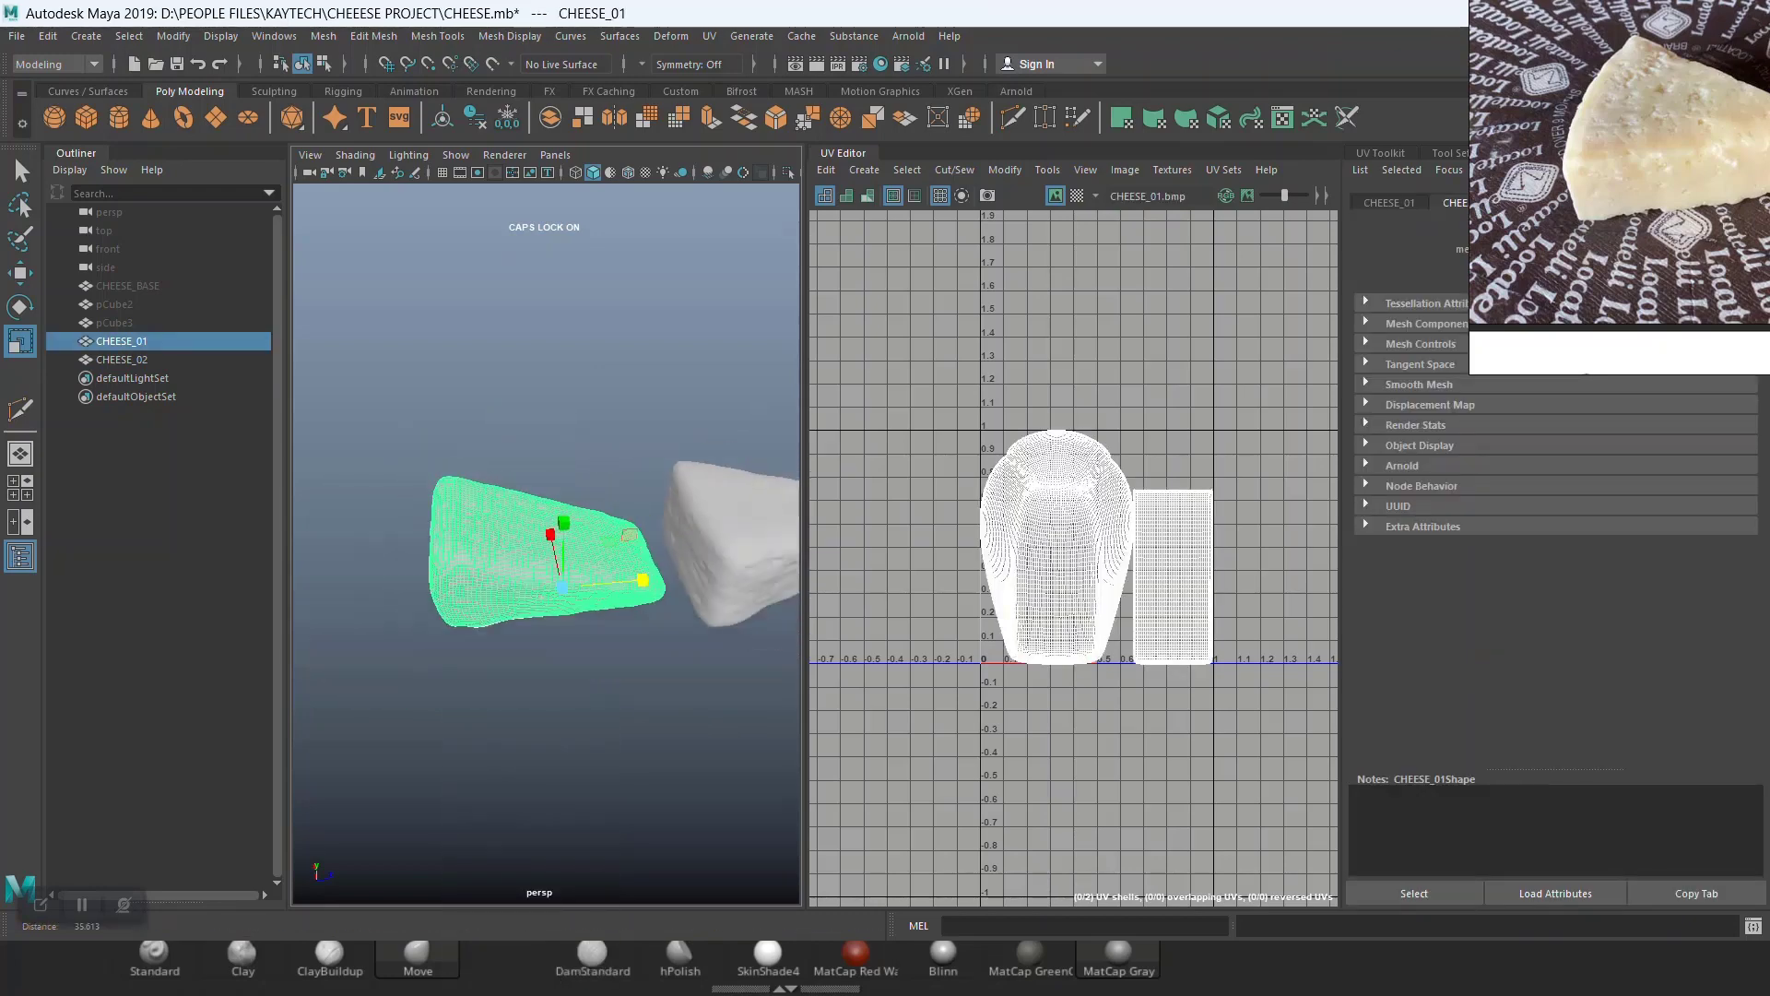
left_click_drag(437, 337, 719, 652)
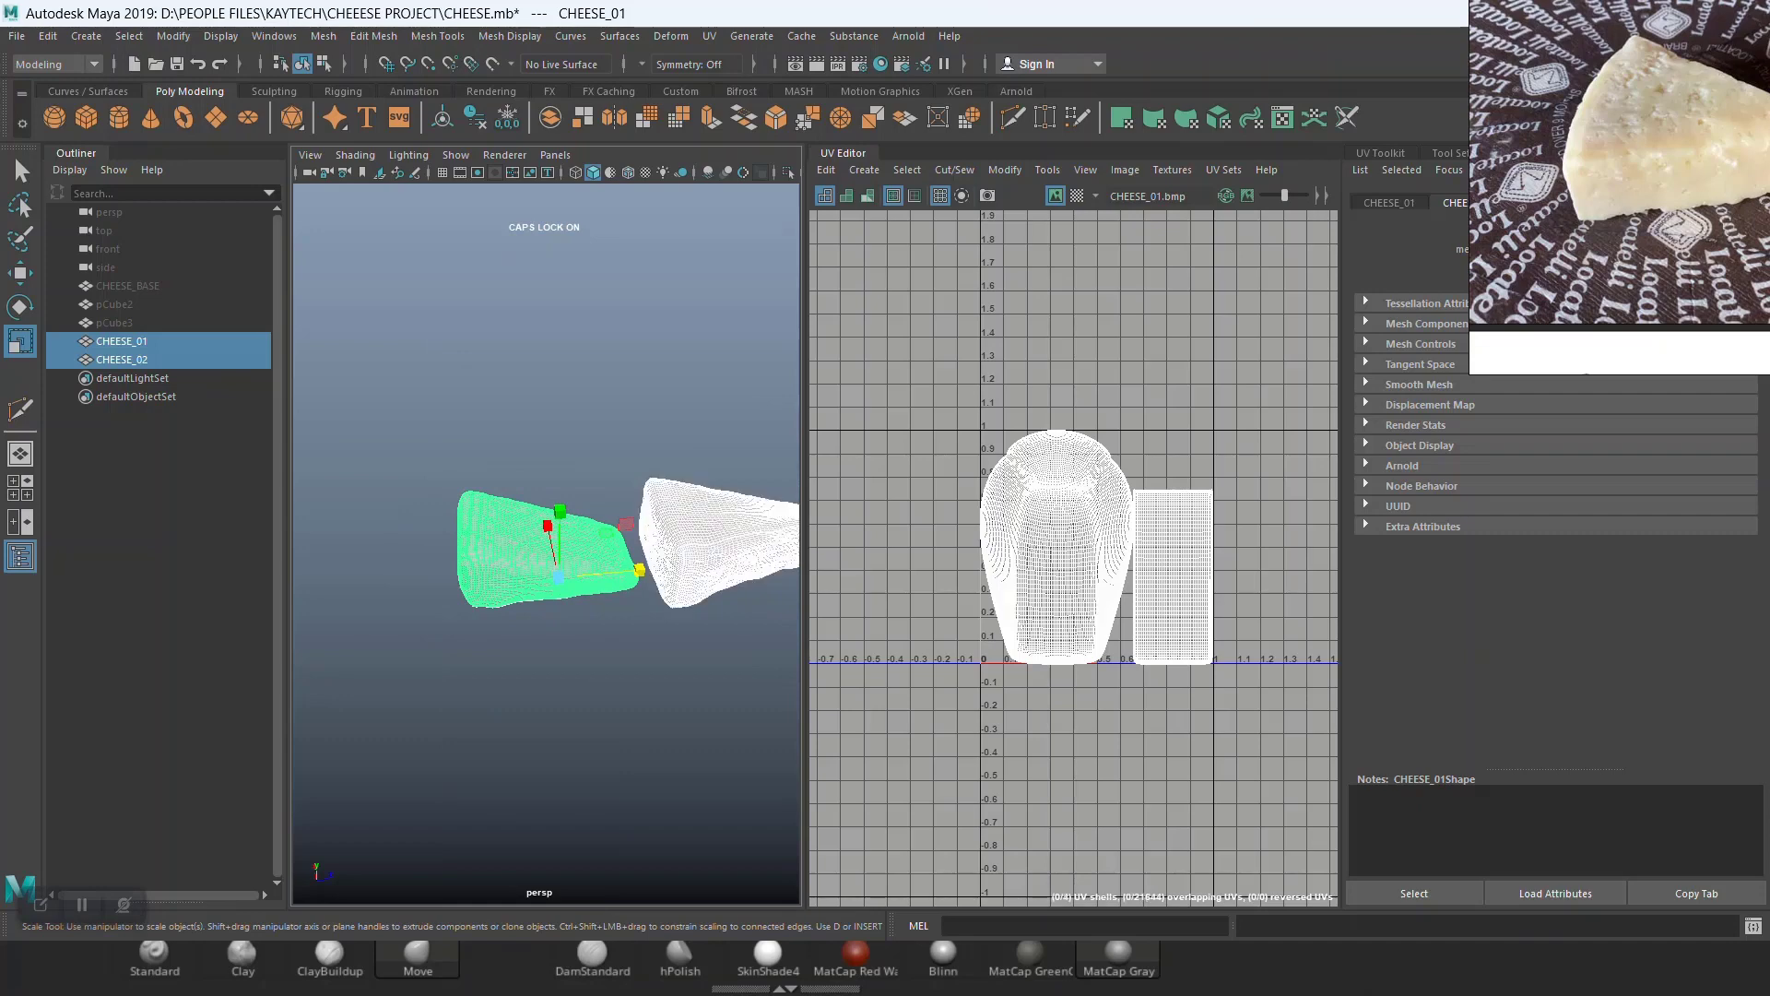
left_click(443, 117)
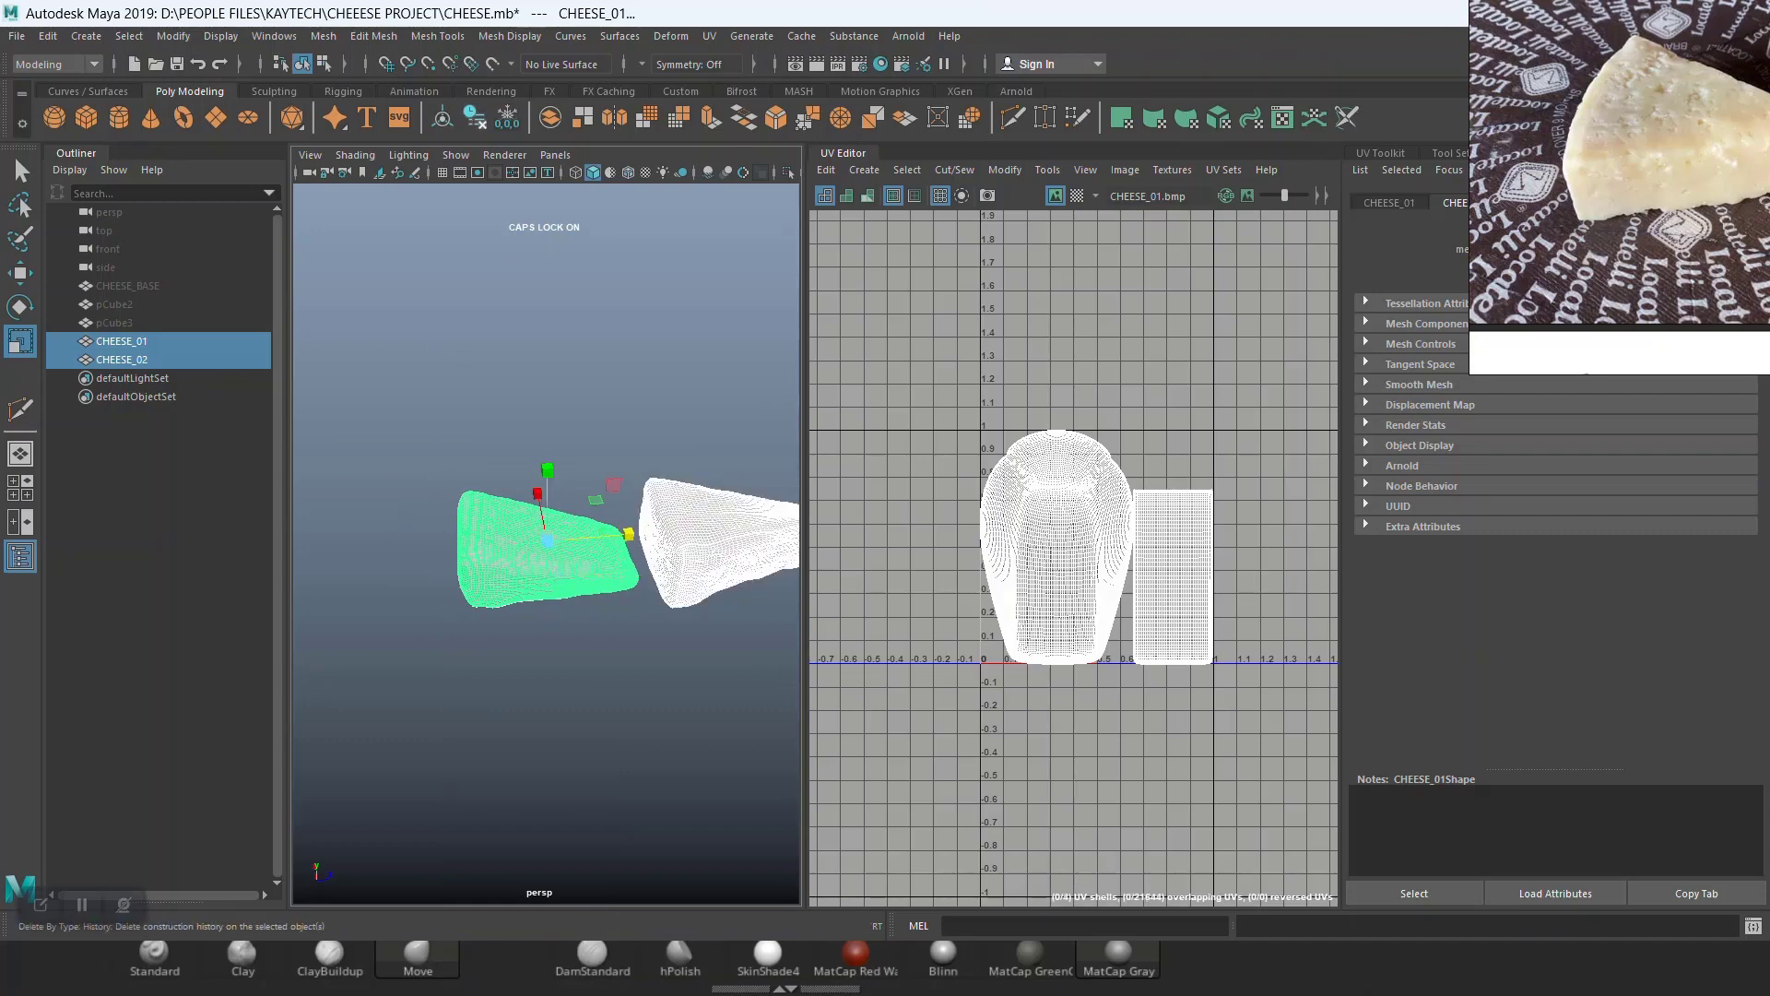
Step: Select only the left cheese mesh in the viewport
left_click(527, 397)
left_click(539, 554)
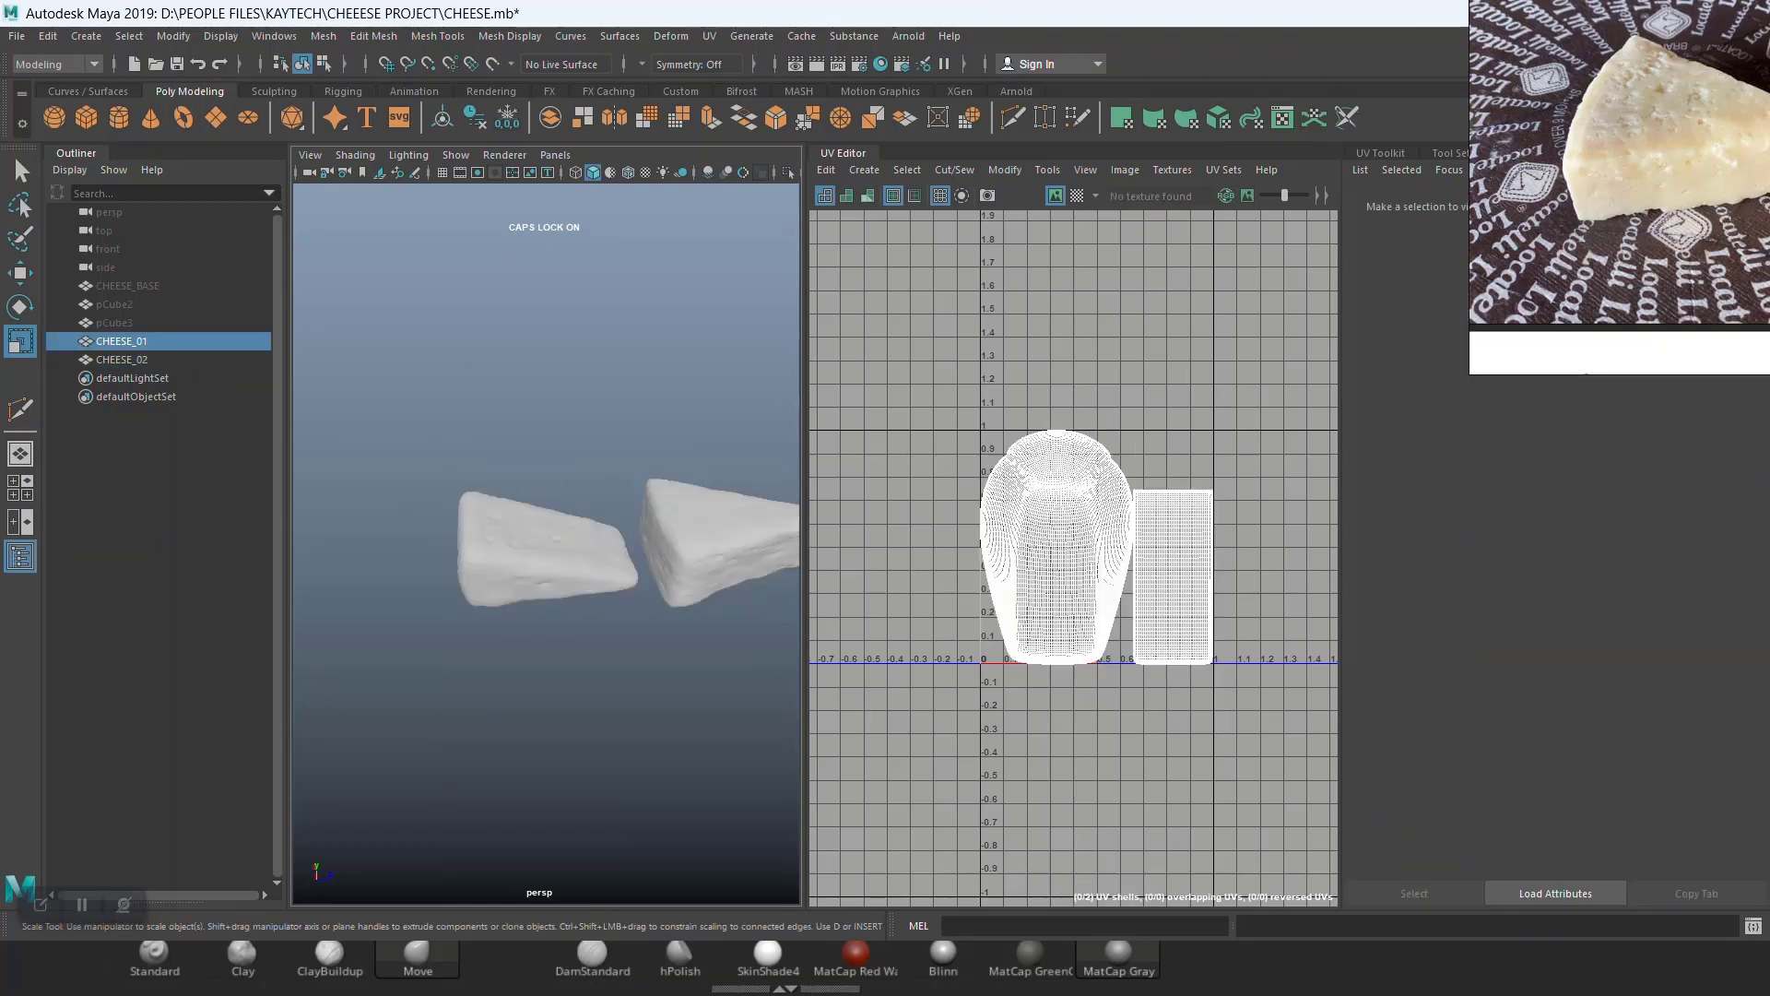
right_click_drag(557, 470, 682, 843)
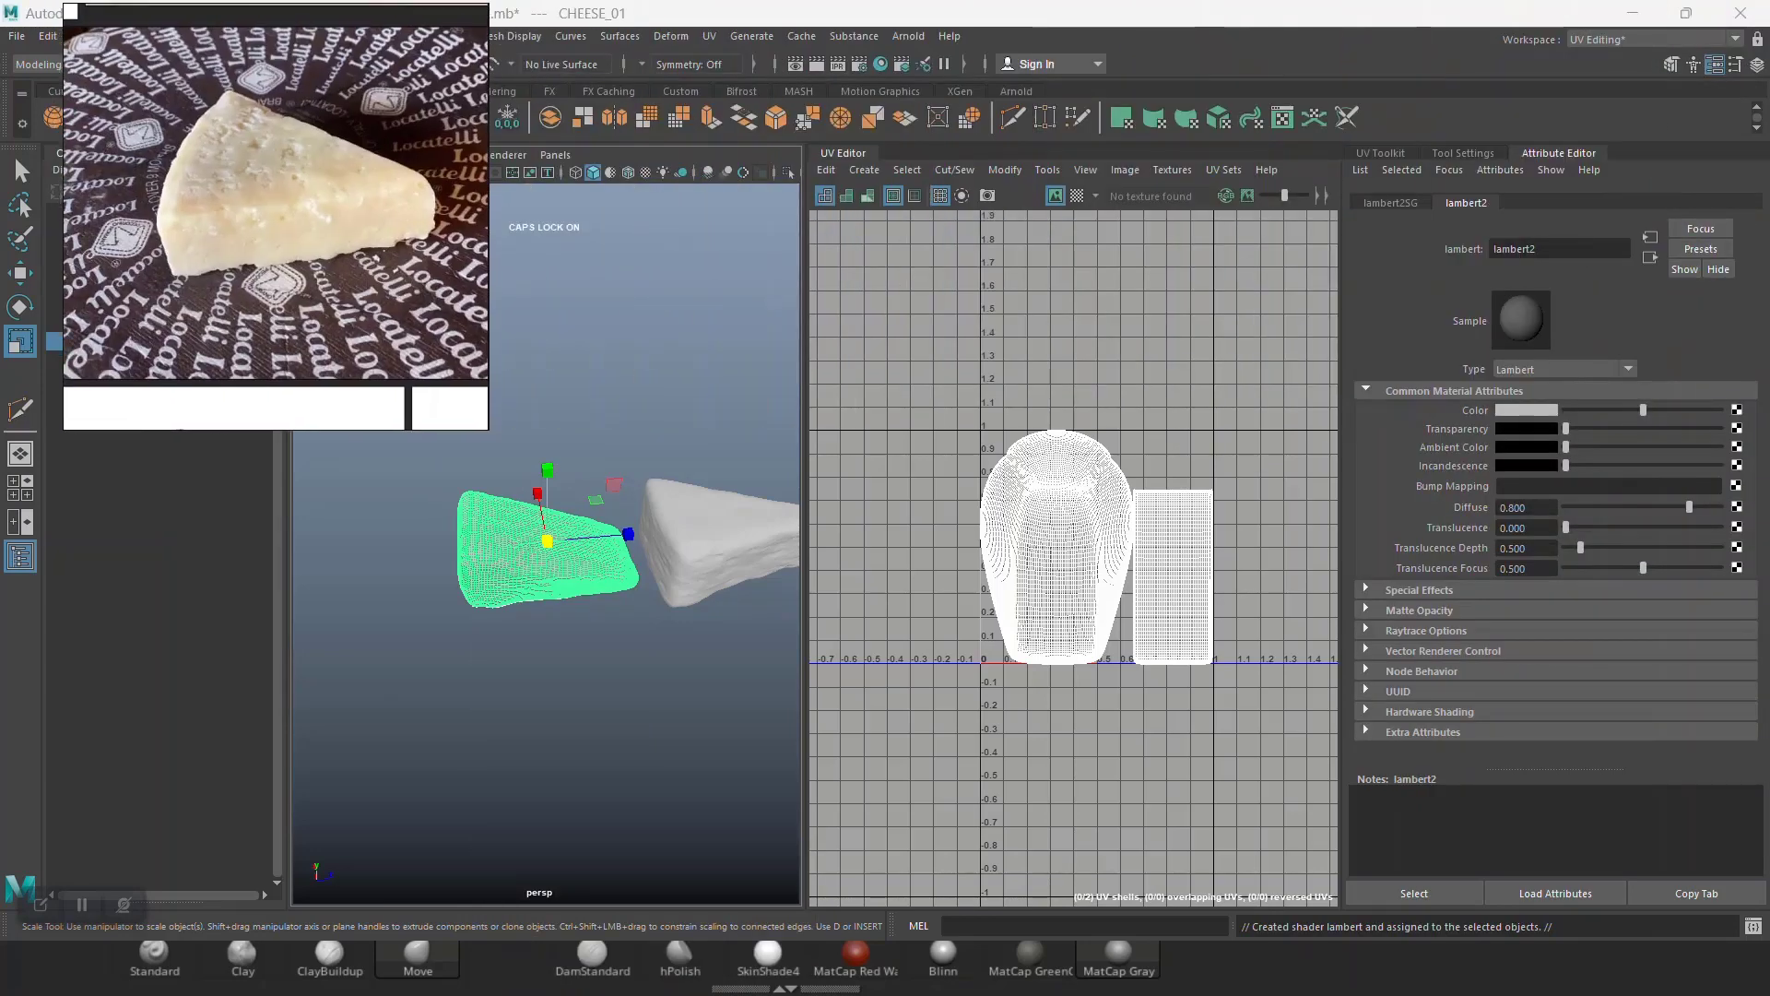
Step: Rename the left cheese's Lambert material to CHESSE_01_MAT
left_click(844, 153)
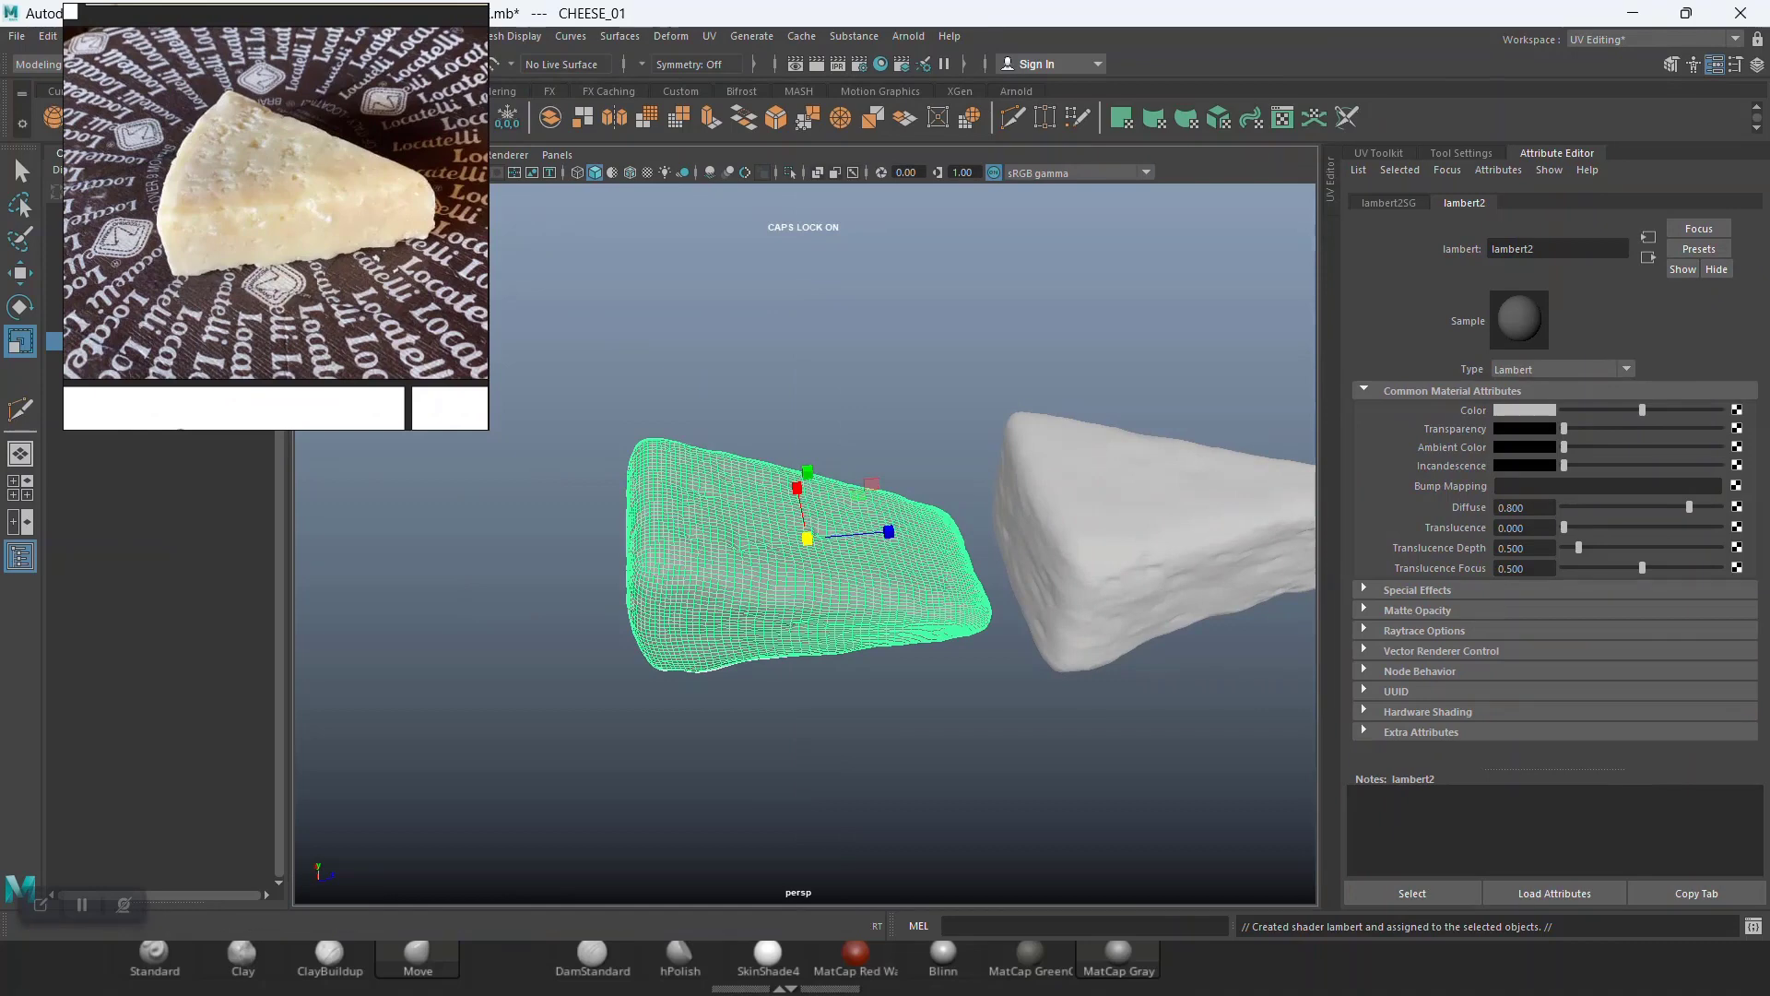
double_click(1513, 249)
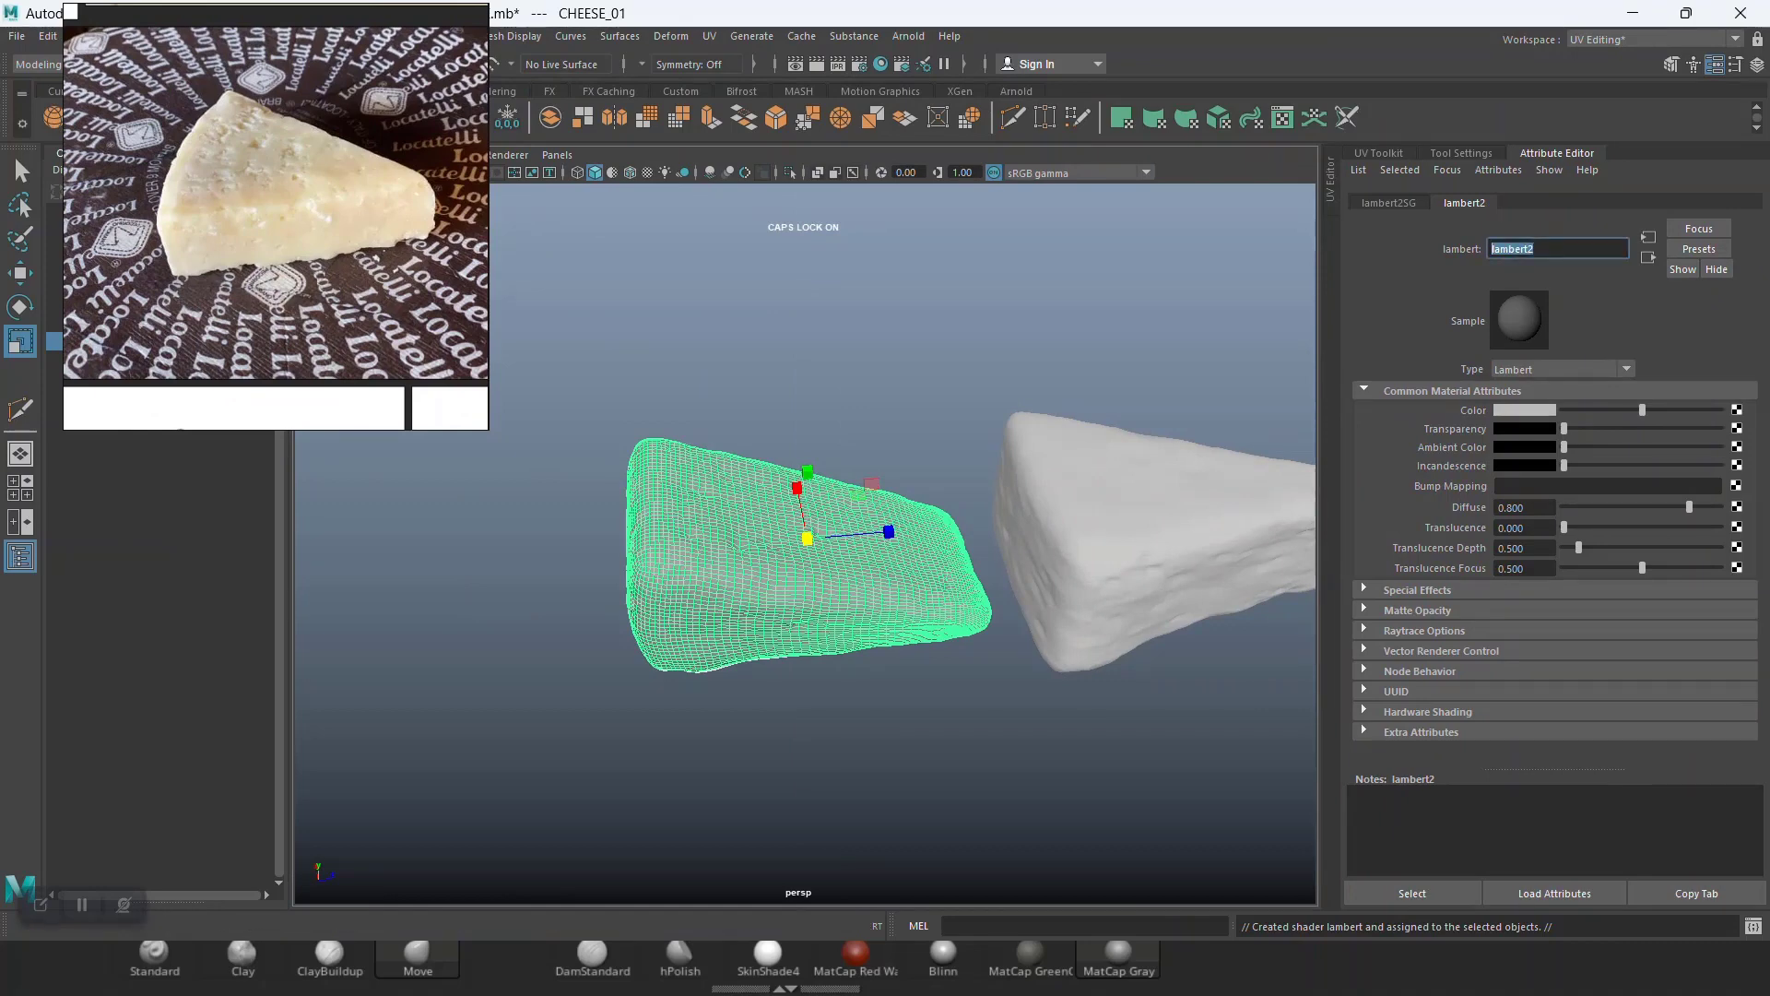
type("MA")
key("BackSpace")
key("BackSpace")
type("CHESSE_01MA")
key("BackSpace")
type("_MAT")
key("Return")
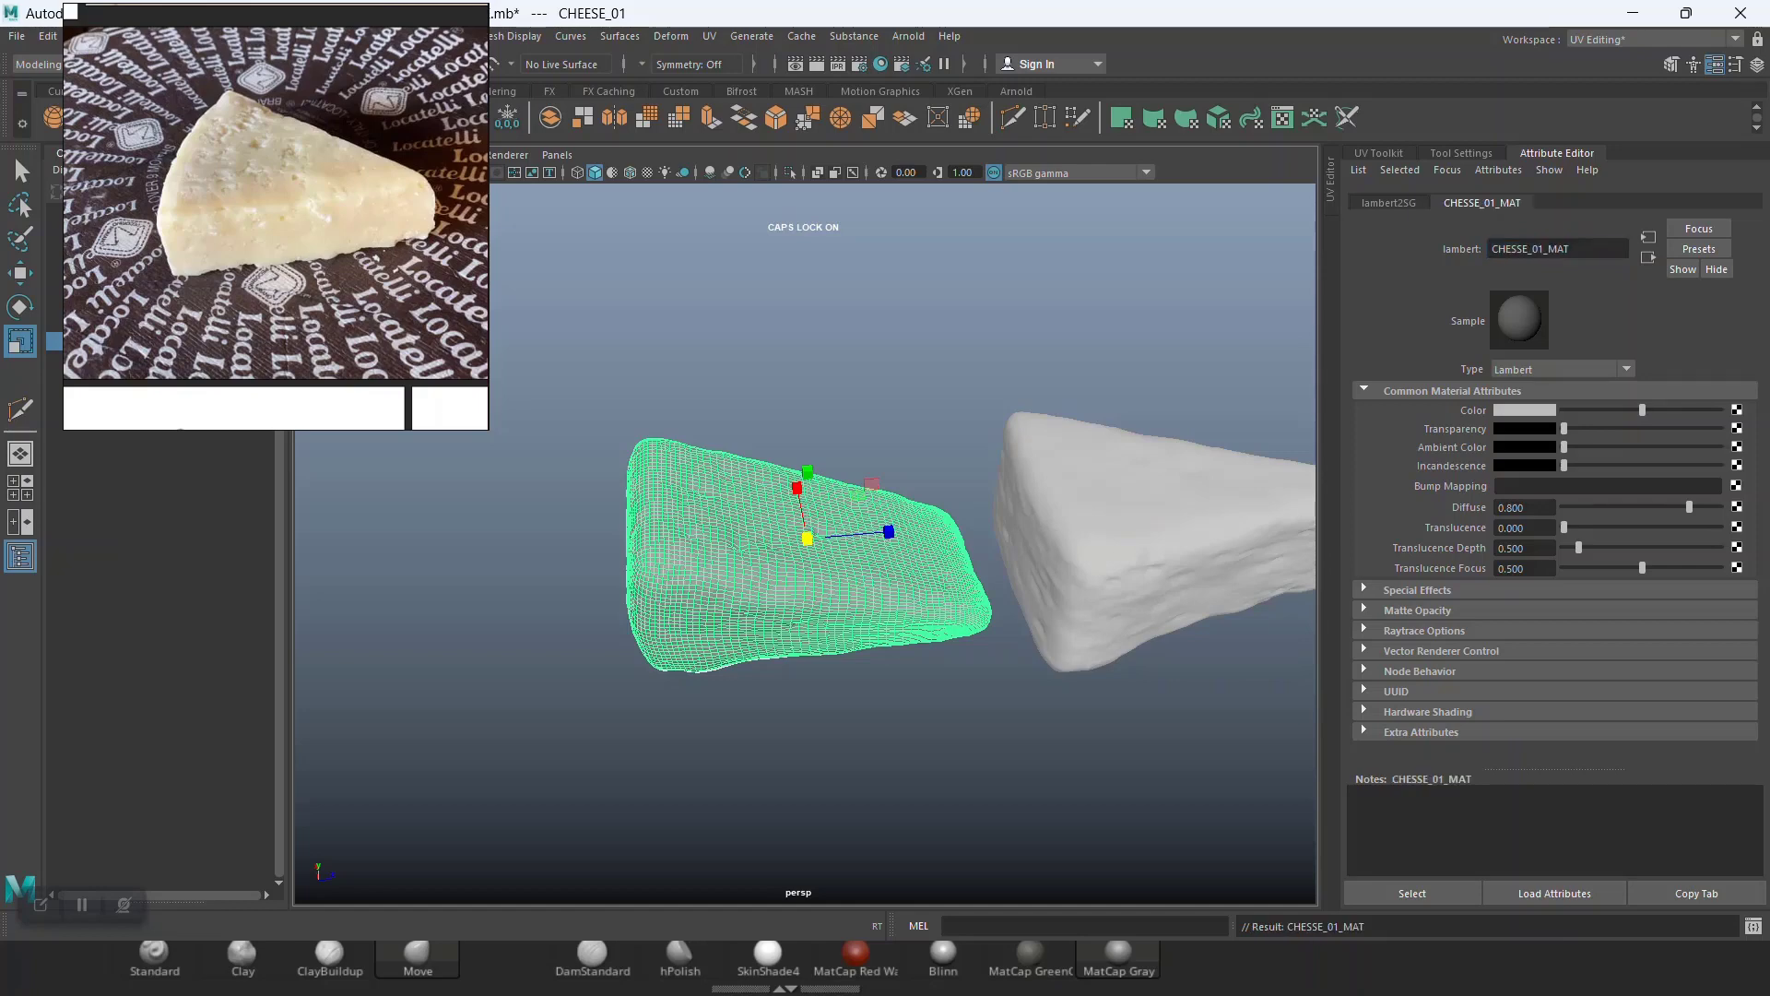
Step: Set the CHESSE_01_MAT material color to red
left_click(1524, 411)
left_click(1404, 389)
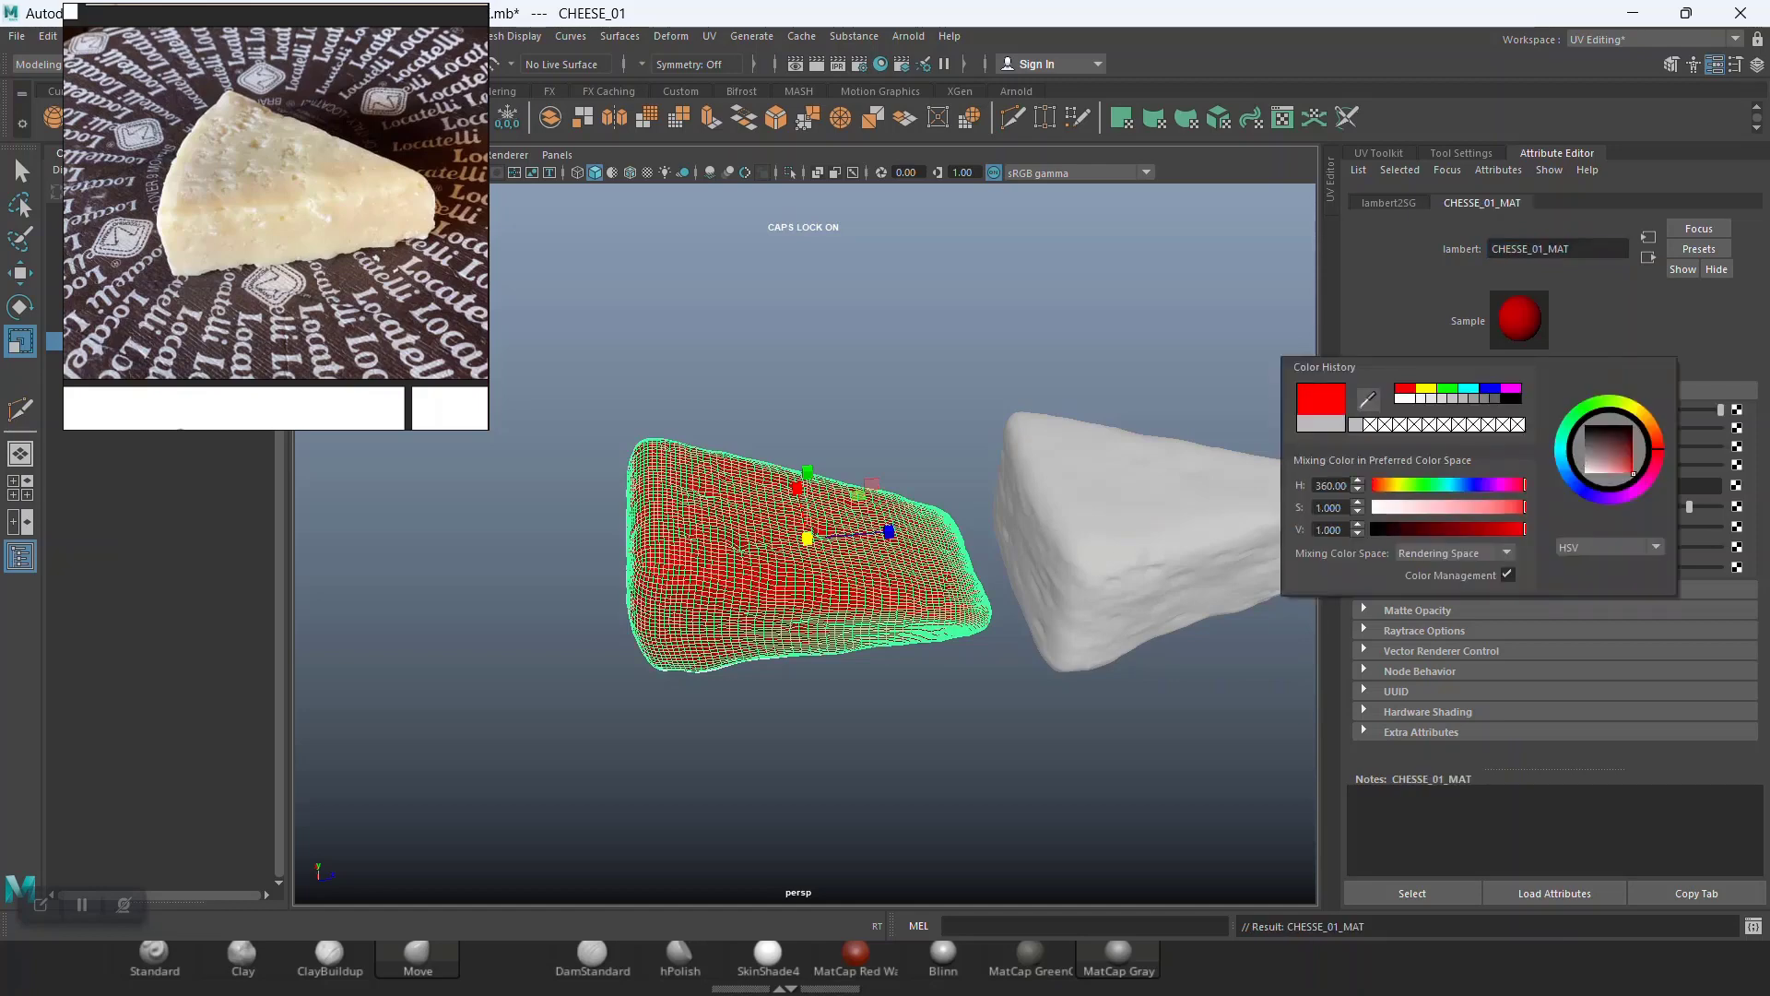
left_click(1153, 512)
Step: Select the right cheese mesh and undo the blinn material assigned to it
right_click_drag(1135, 469, 1259, 823)
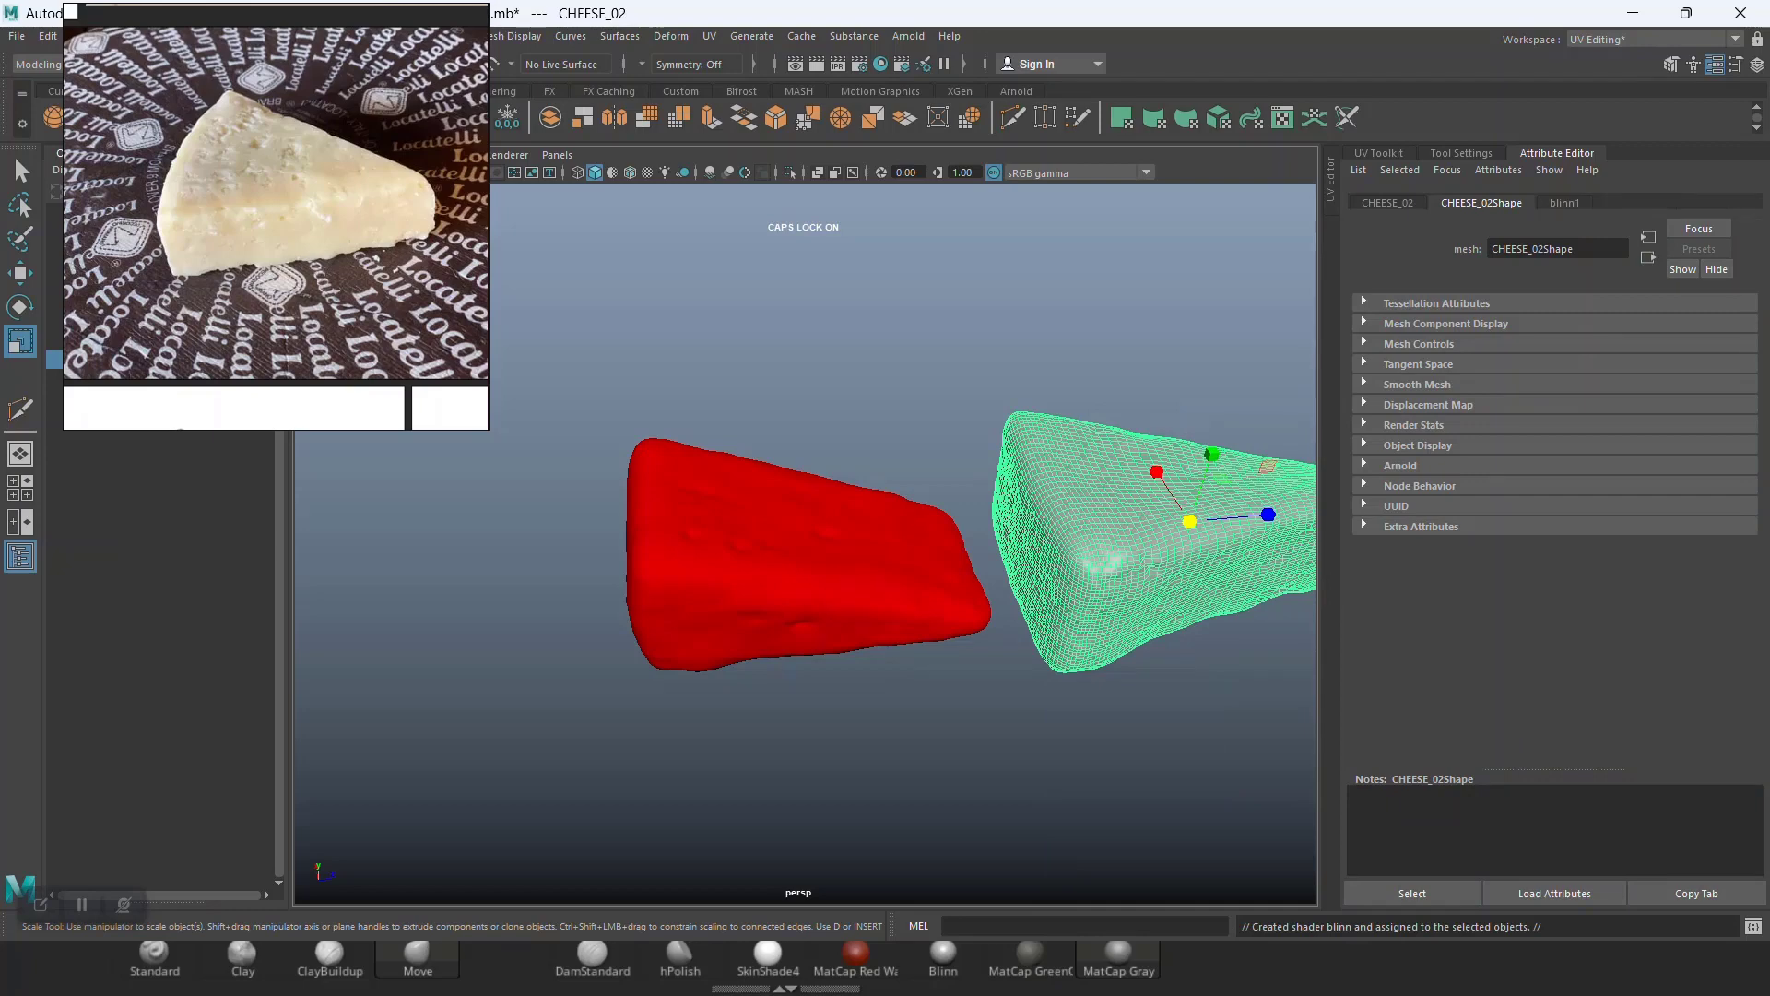
right_click(1090, 469)
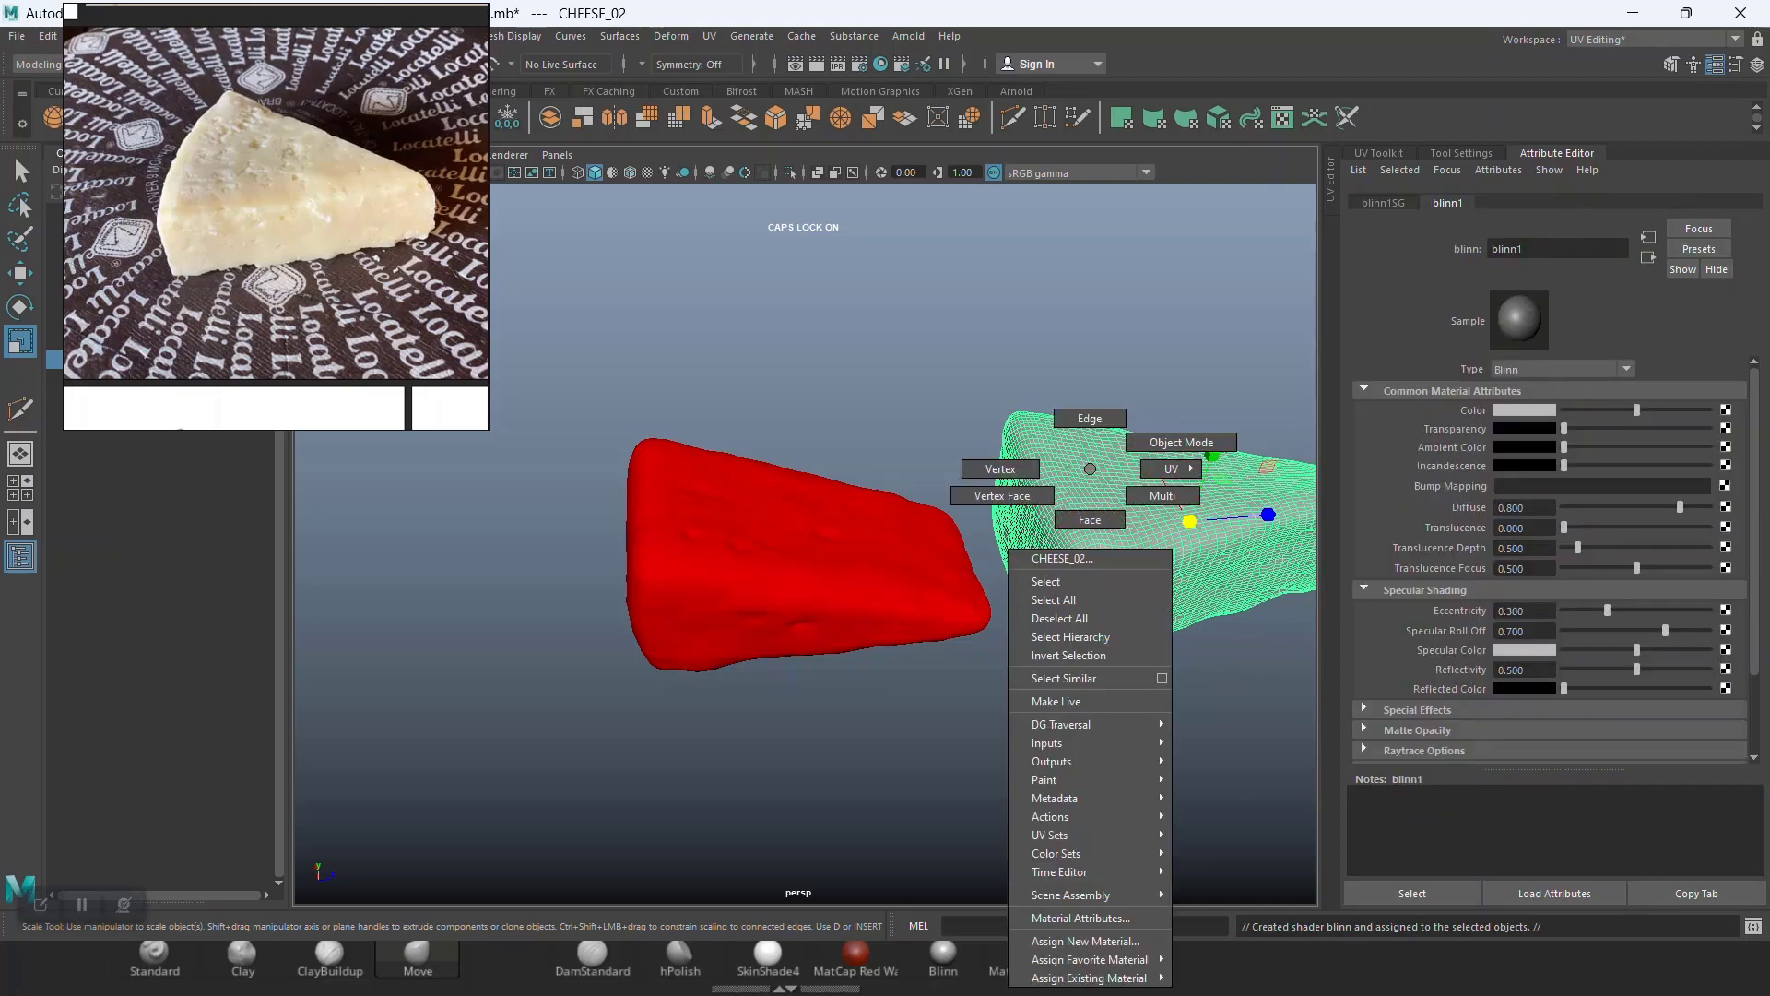
key("ctrl+z")
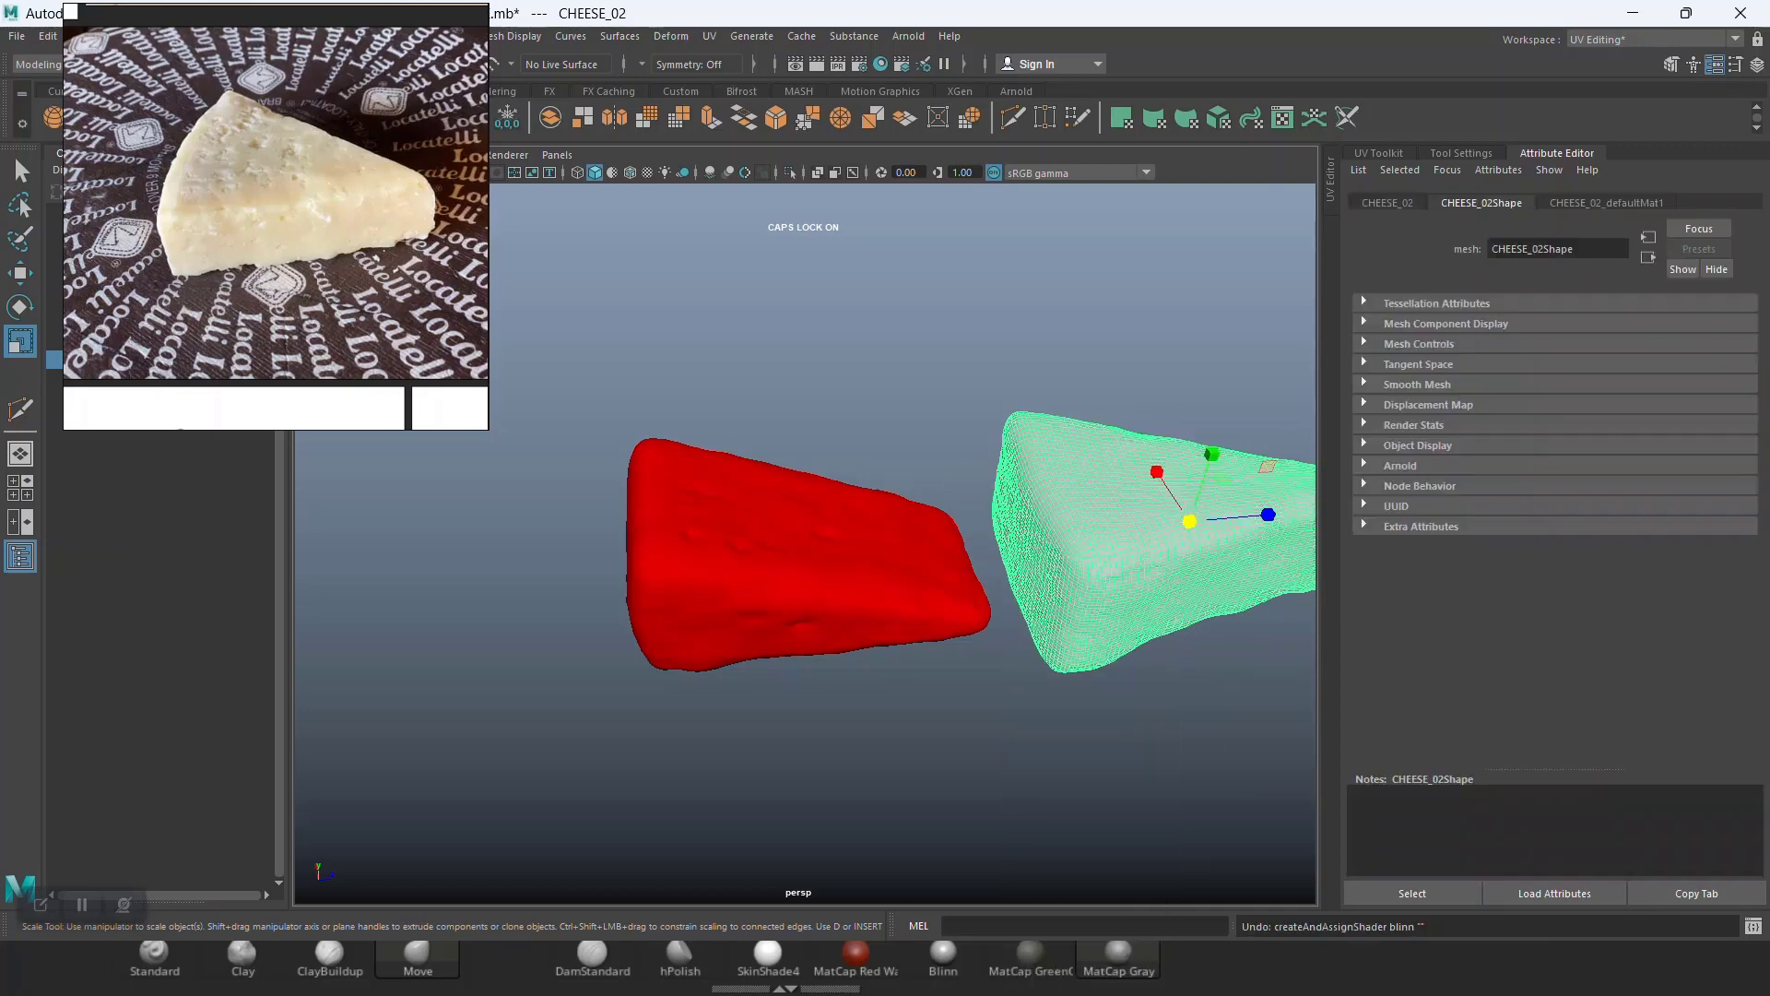
Step: Assign a new Lambert material to the right cheese and rename it CHESSE_02_MAT
right_click(1092, 469)
mouse_move(1093, 977)
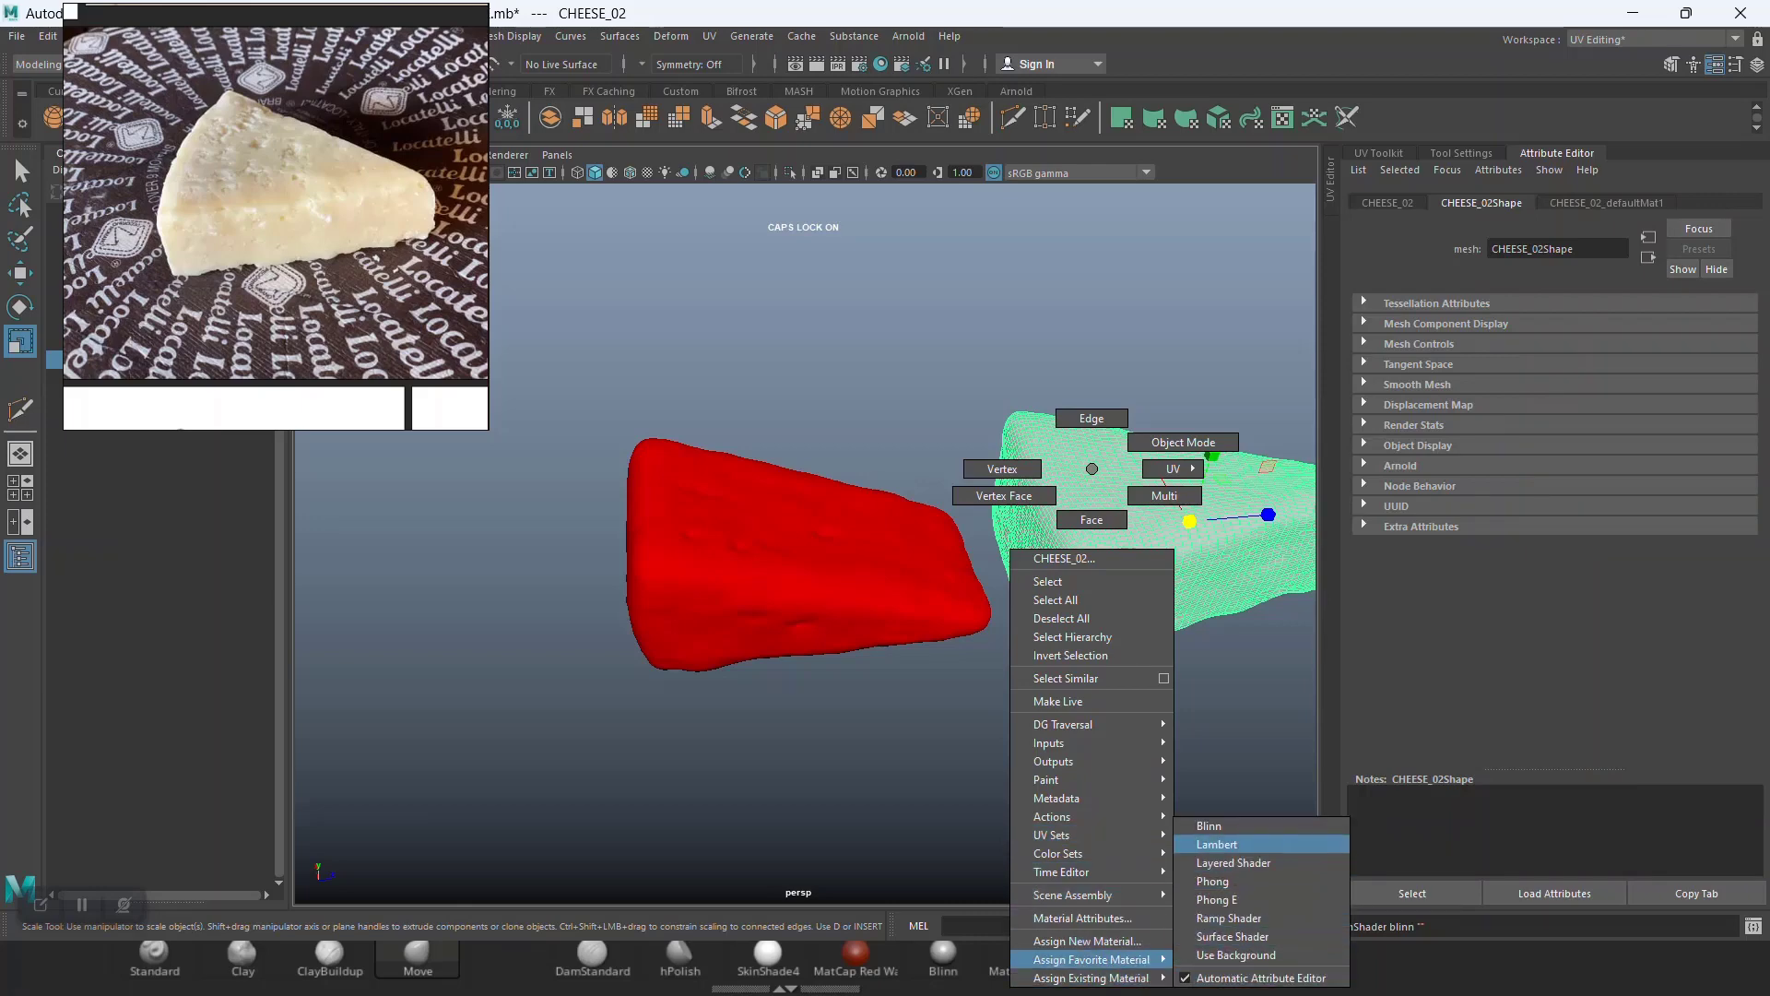
left_click(1217, 843)
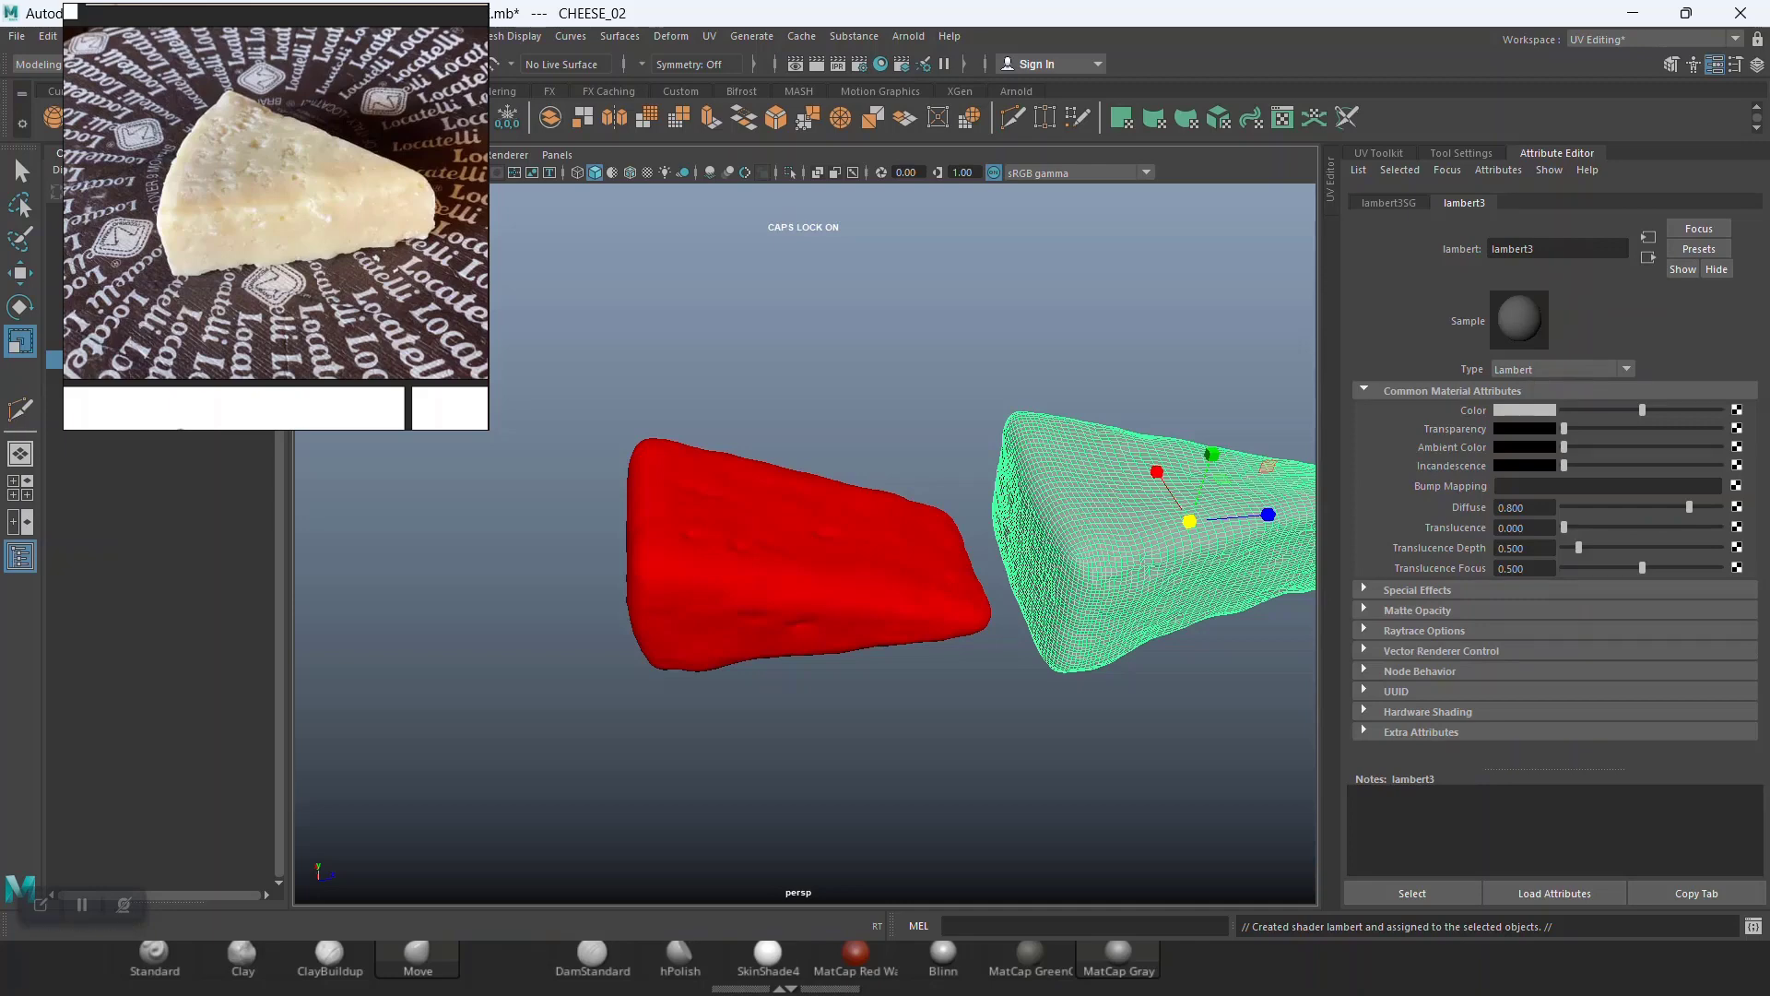
left_click_drag(1543, 249, 1485, 249)
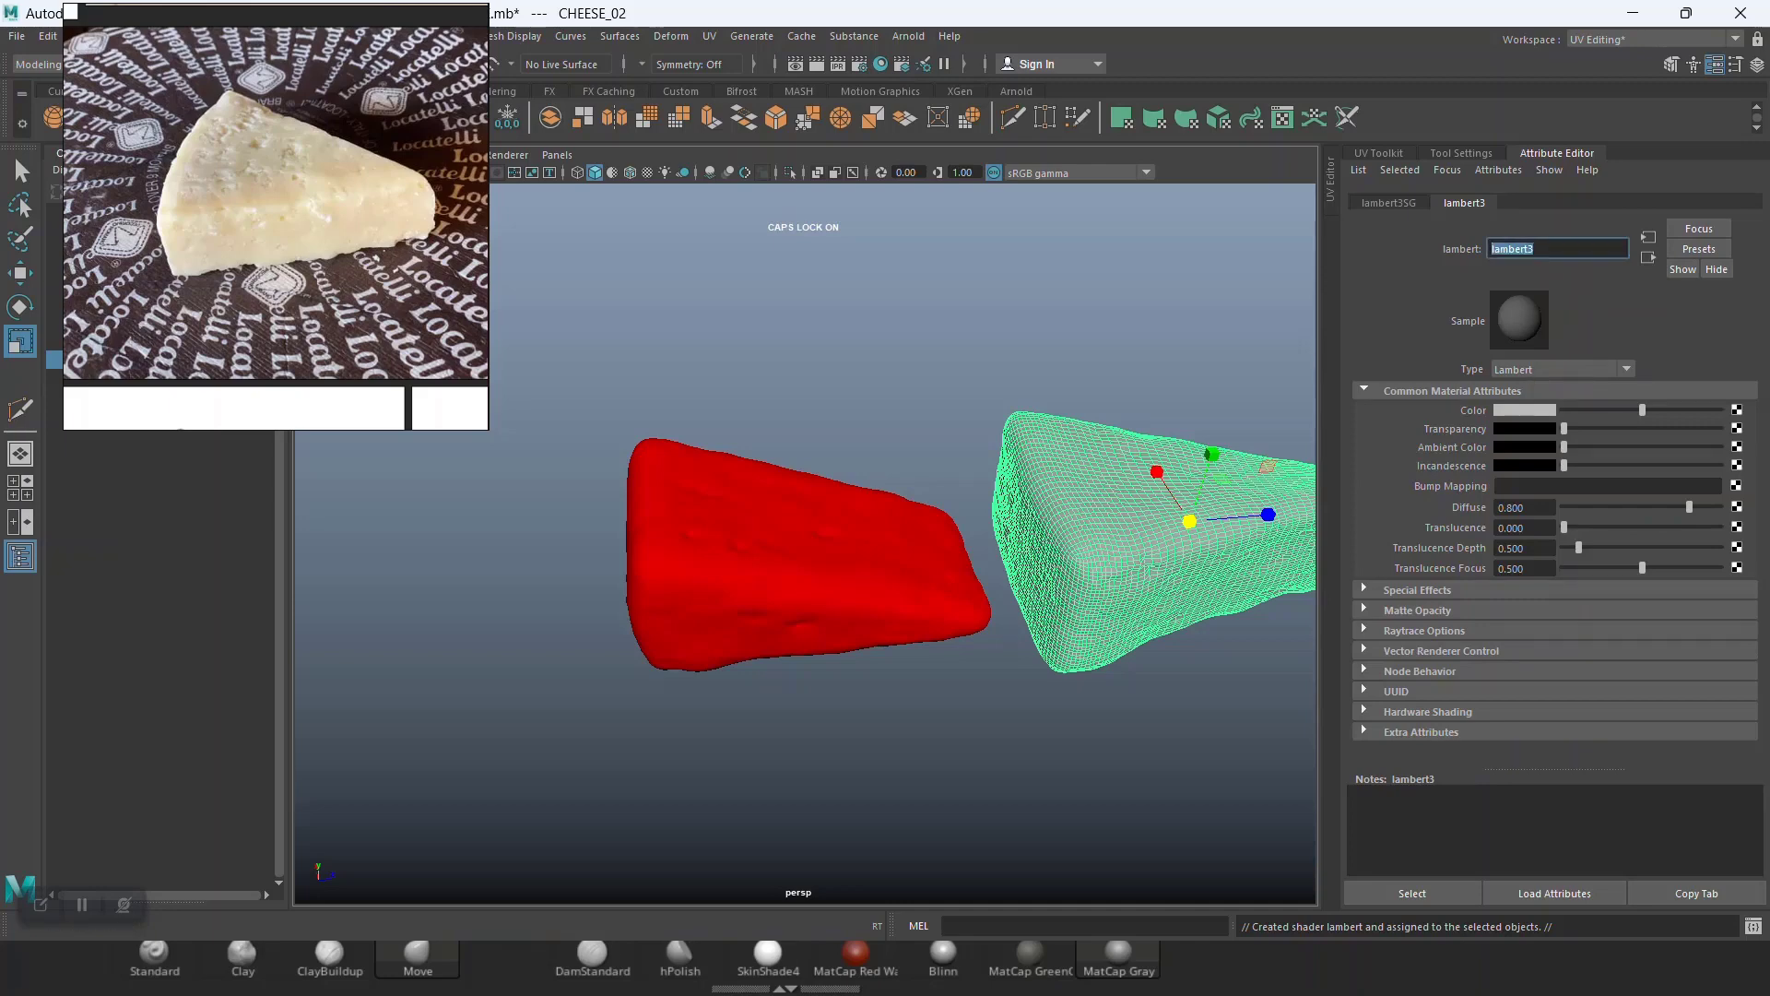
type("CHESSE 01 MAT")
key("BackSpace")
key("BackSpace")
key("BackSpace")
key("BackSpace")
key("BackSpace")
type("2 MAT")
key("Return")
key("backslash")
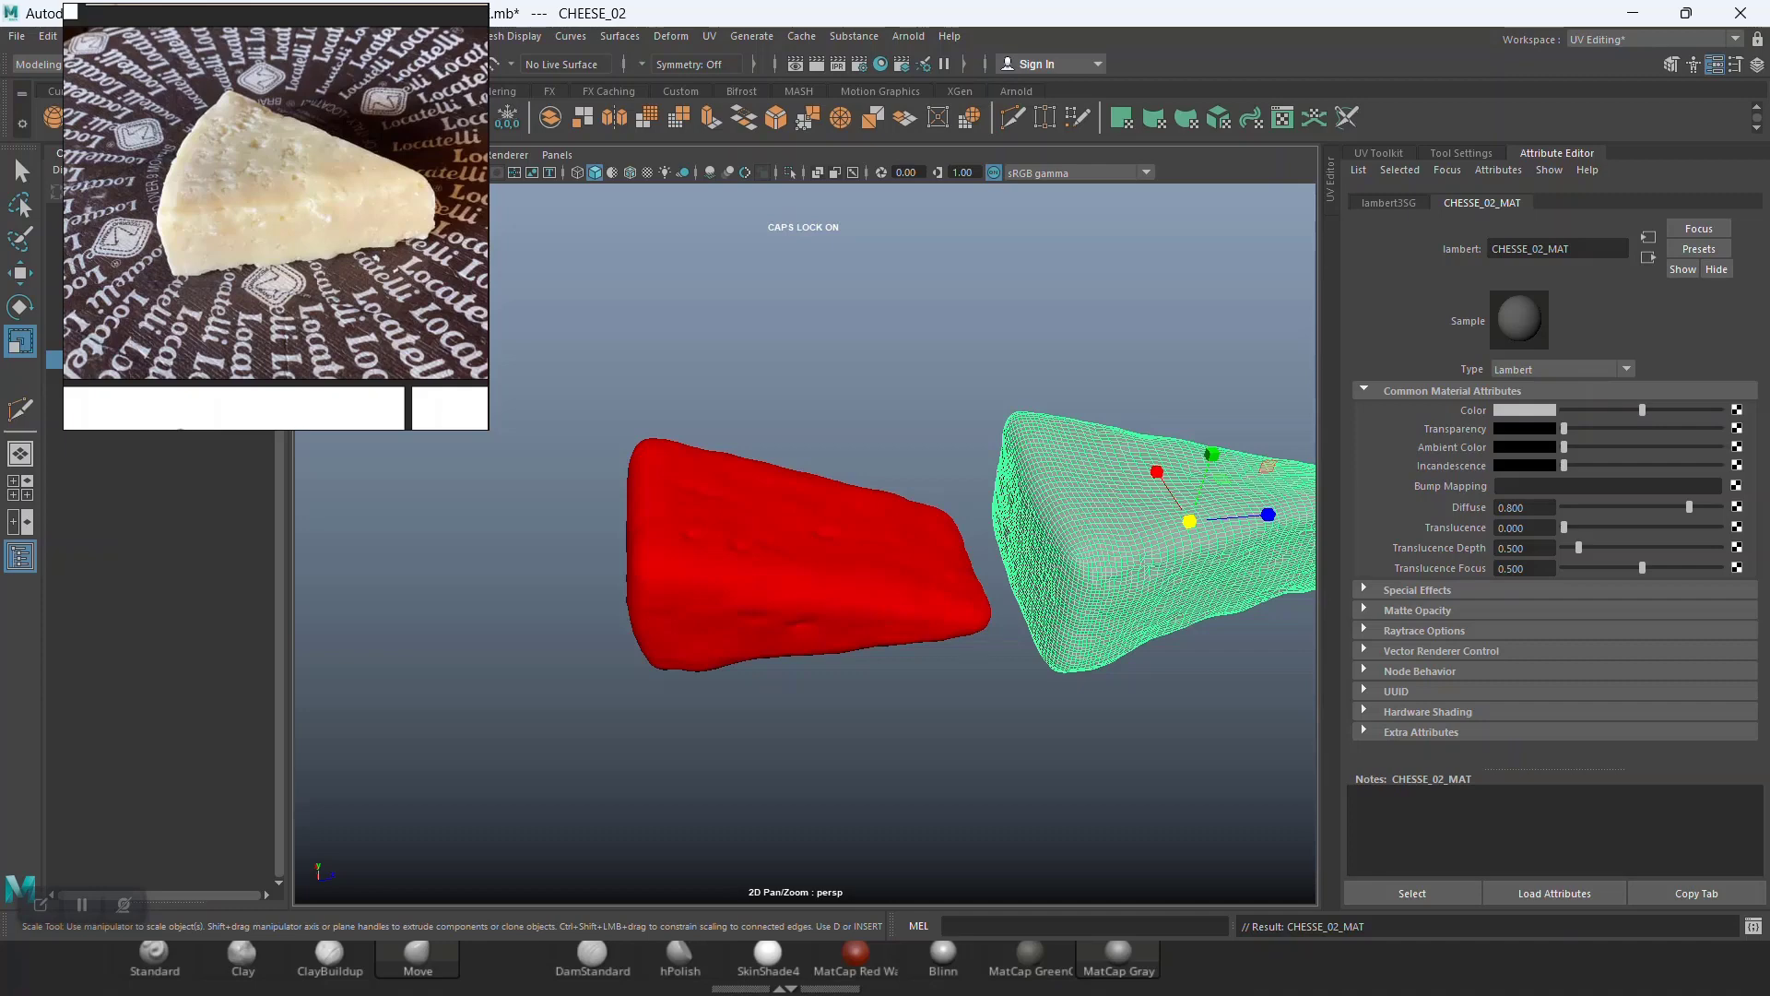
Step: Set the CHESSE_02_MAT material color to yellow
left_click(1525, 410)
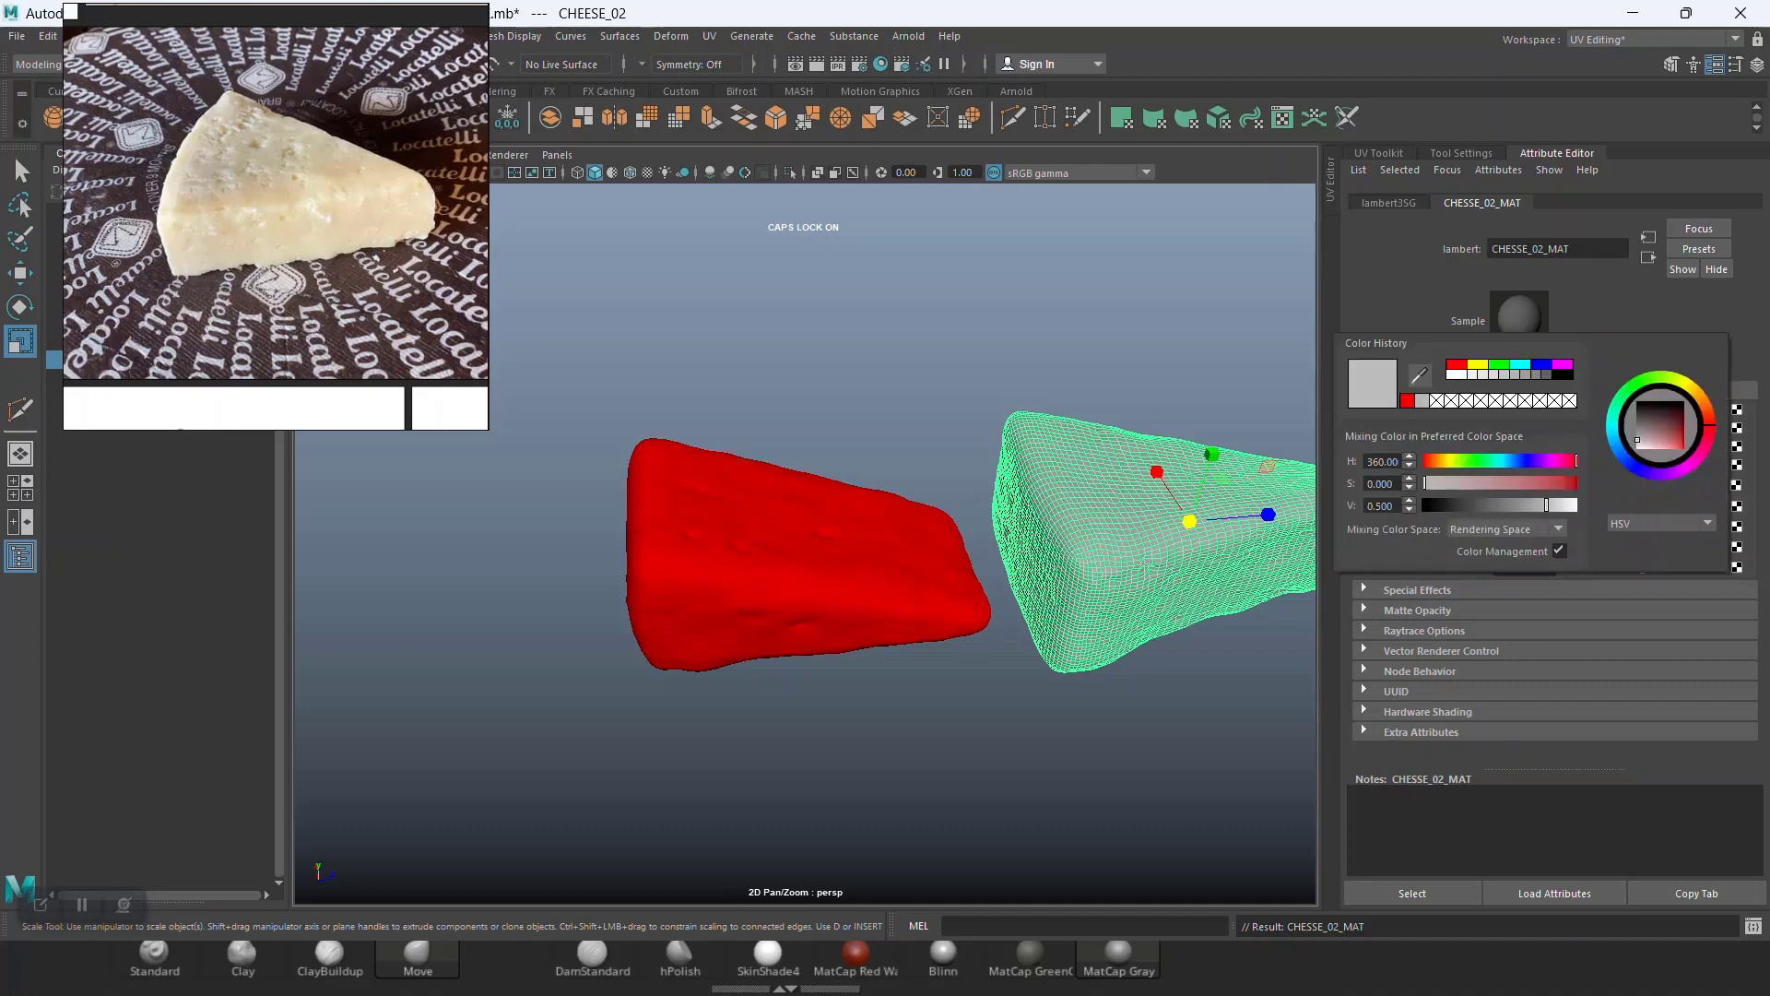
left_click(1478, 365)
left_click(1124, 332)
right_click_drag(1107, 369, 996, 378, "alt")
middle_click_drag(996, 378, 848, 397, "alt")
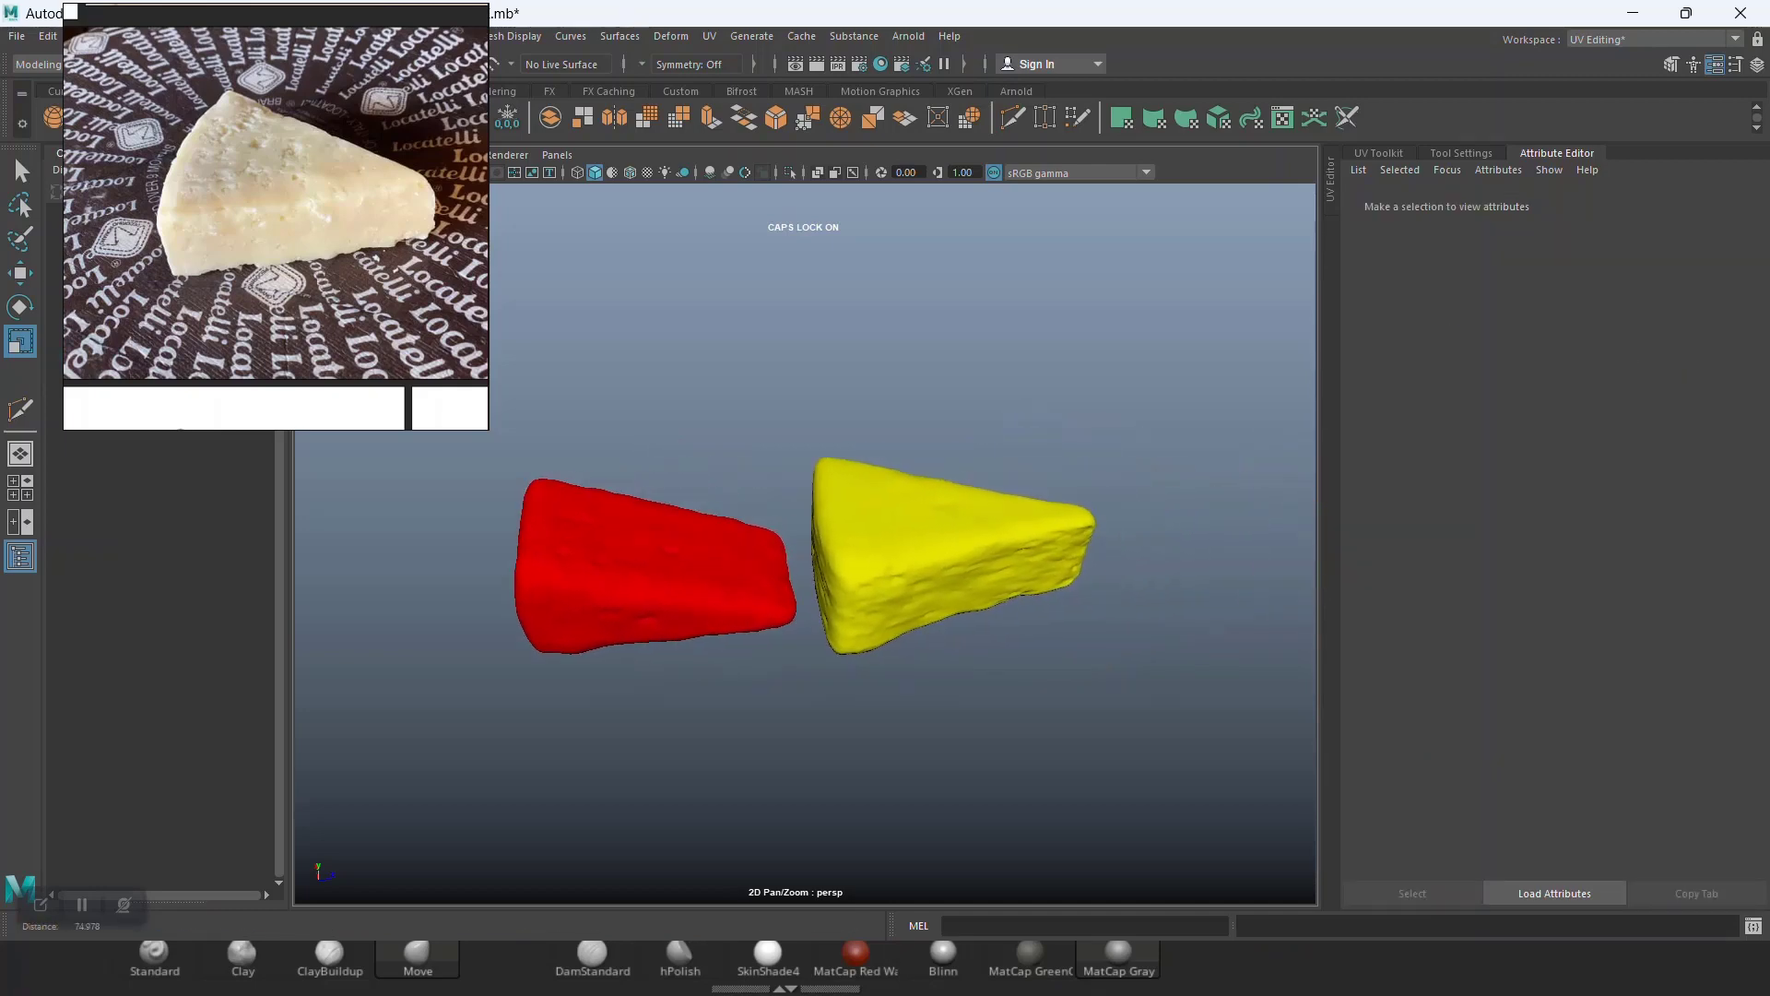
Step: Save the scene and move the reference image window to the upper corner
scroll(805, 544, "up", 2)
key("ctrl+s")
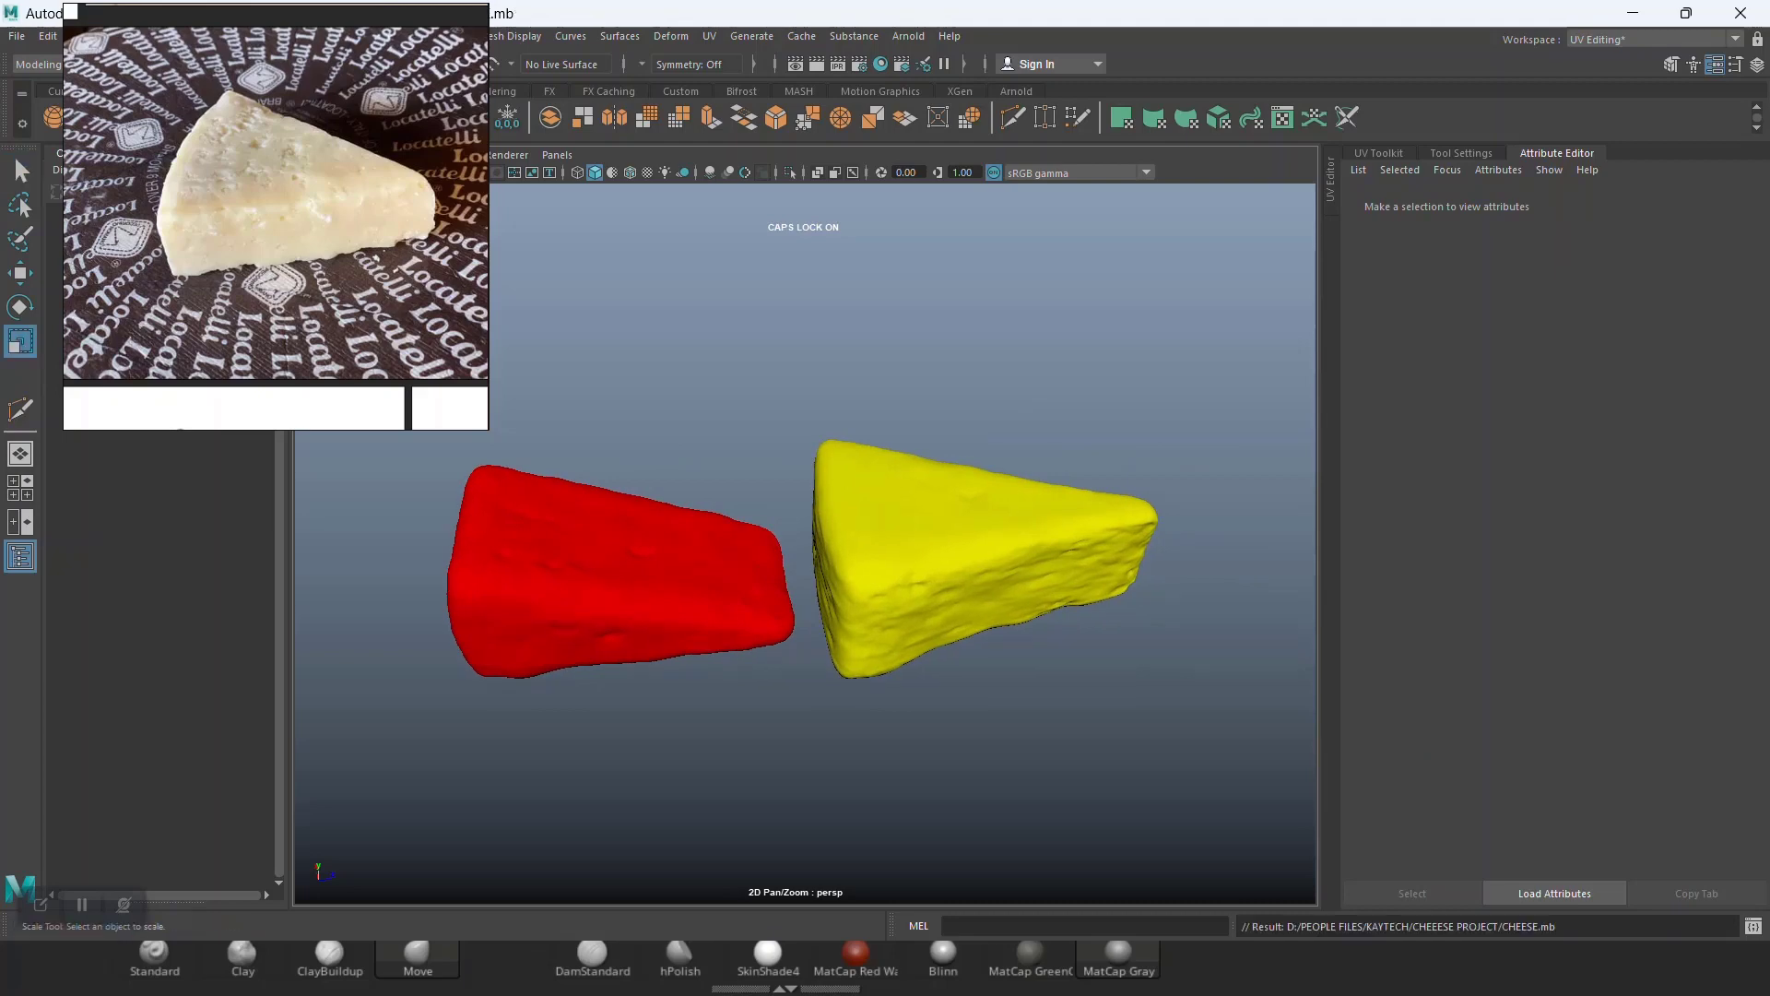
right_click_drag(276, 203, 1517, 172)
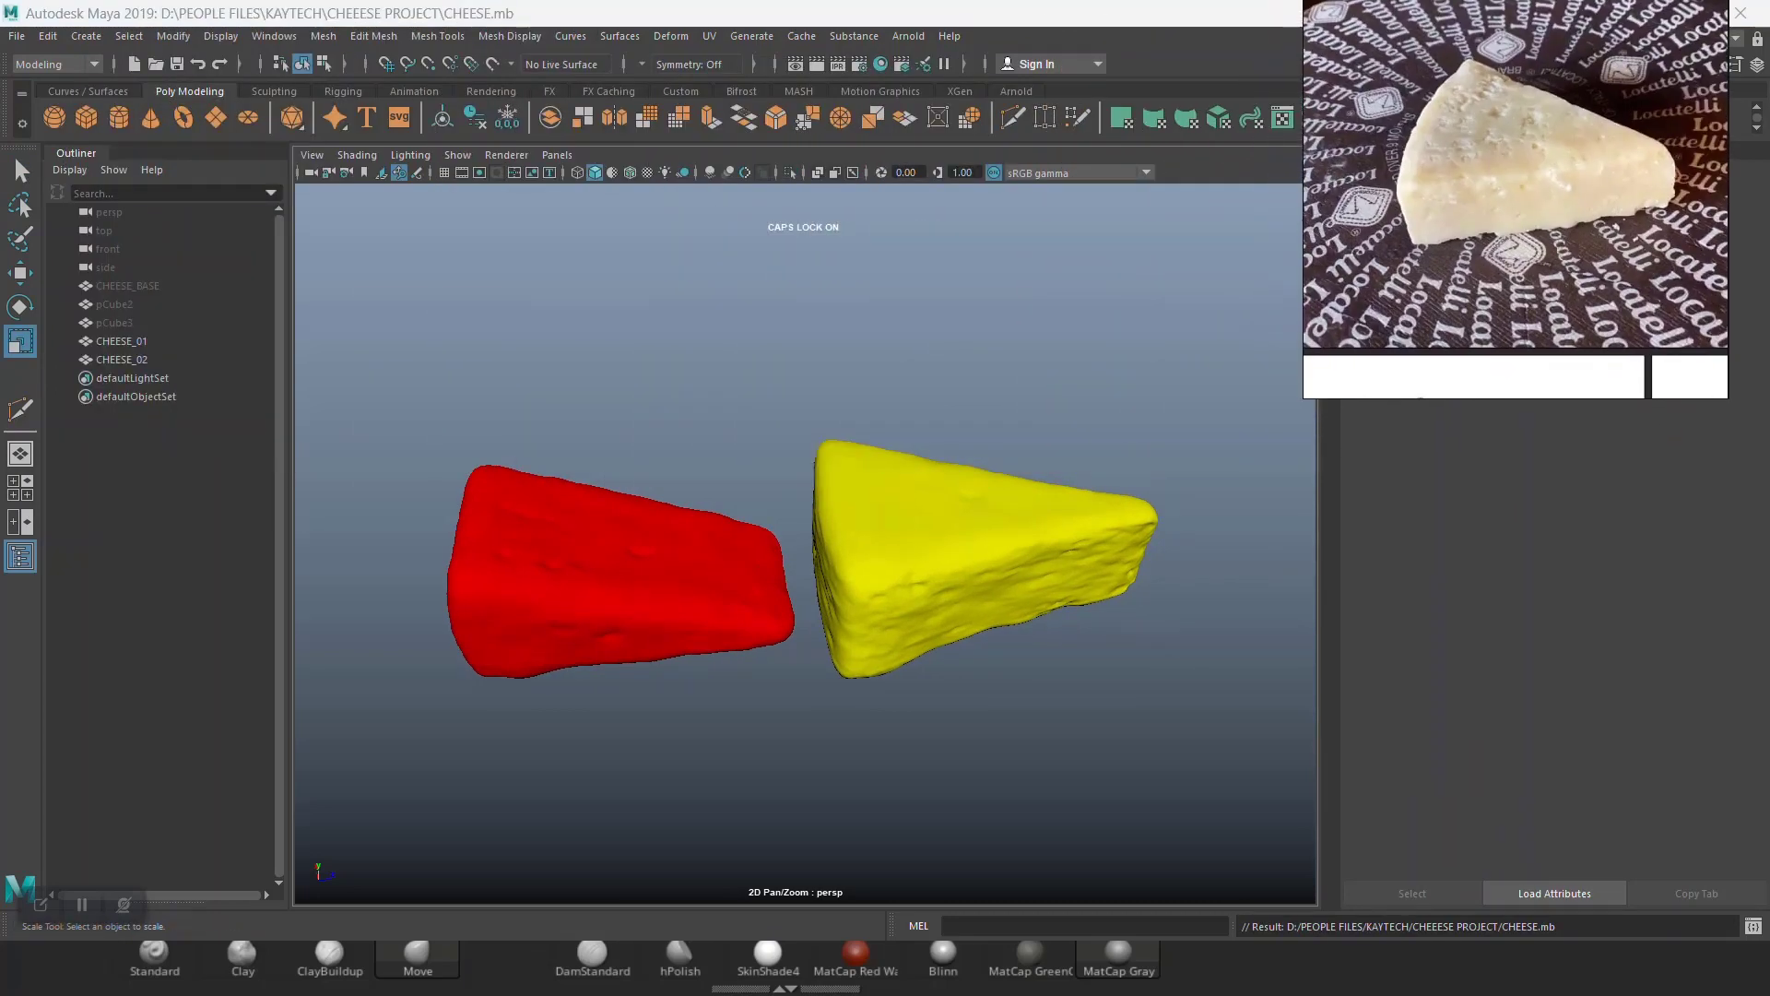
Step: Select both cheese meshes in the viewport
right_click_drag(1014, 415, 1084, 415, "alt")
left_click_drag(1083, 414, 1084, 359, "alt")
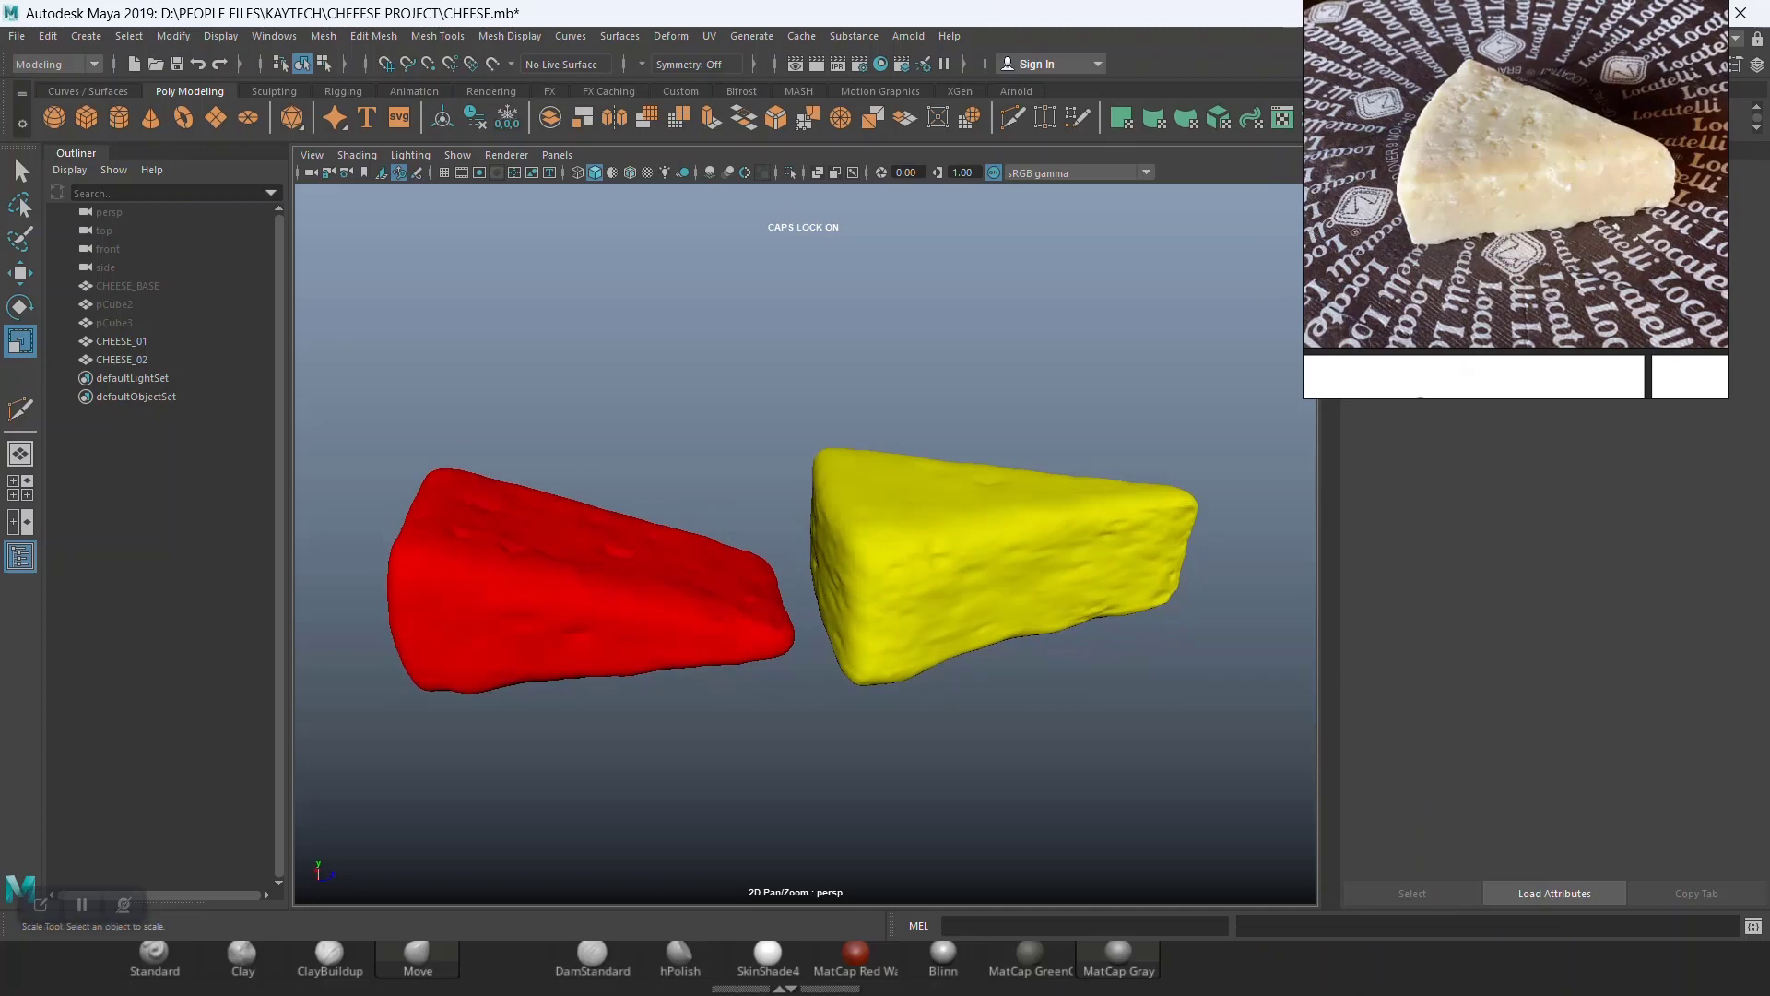
left_click_drag(423, 305, 1214, 822)
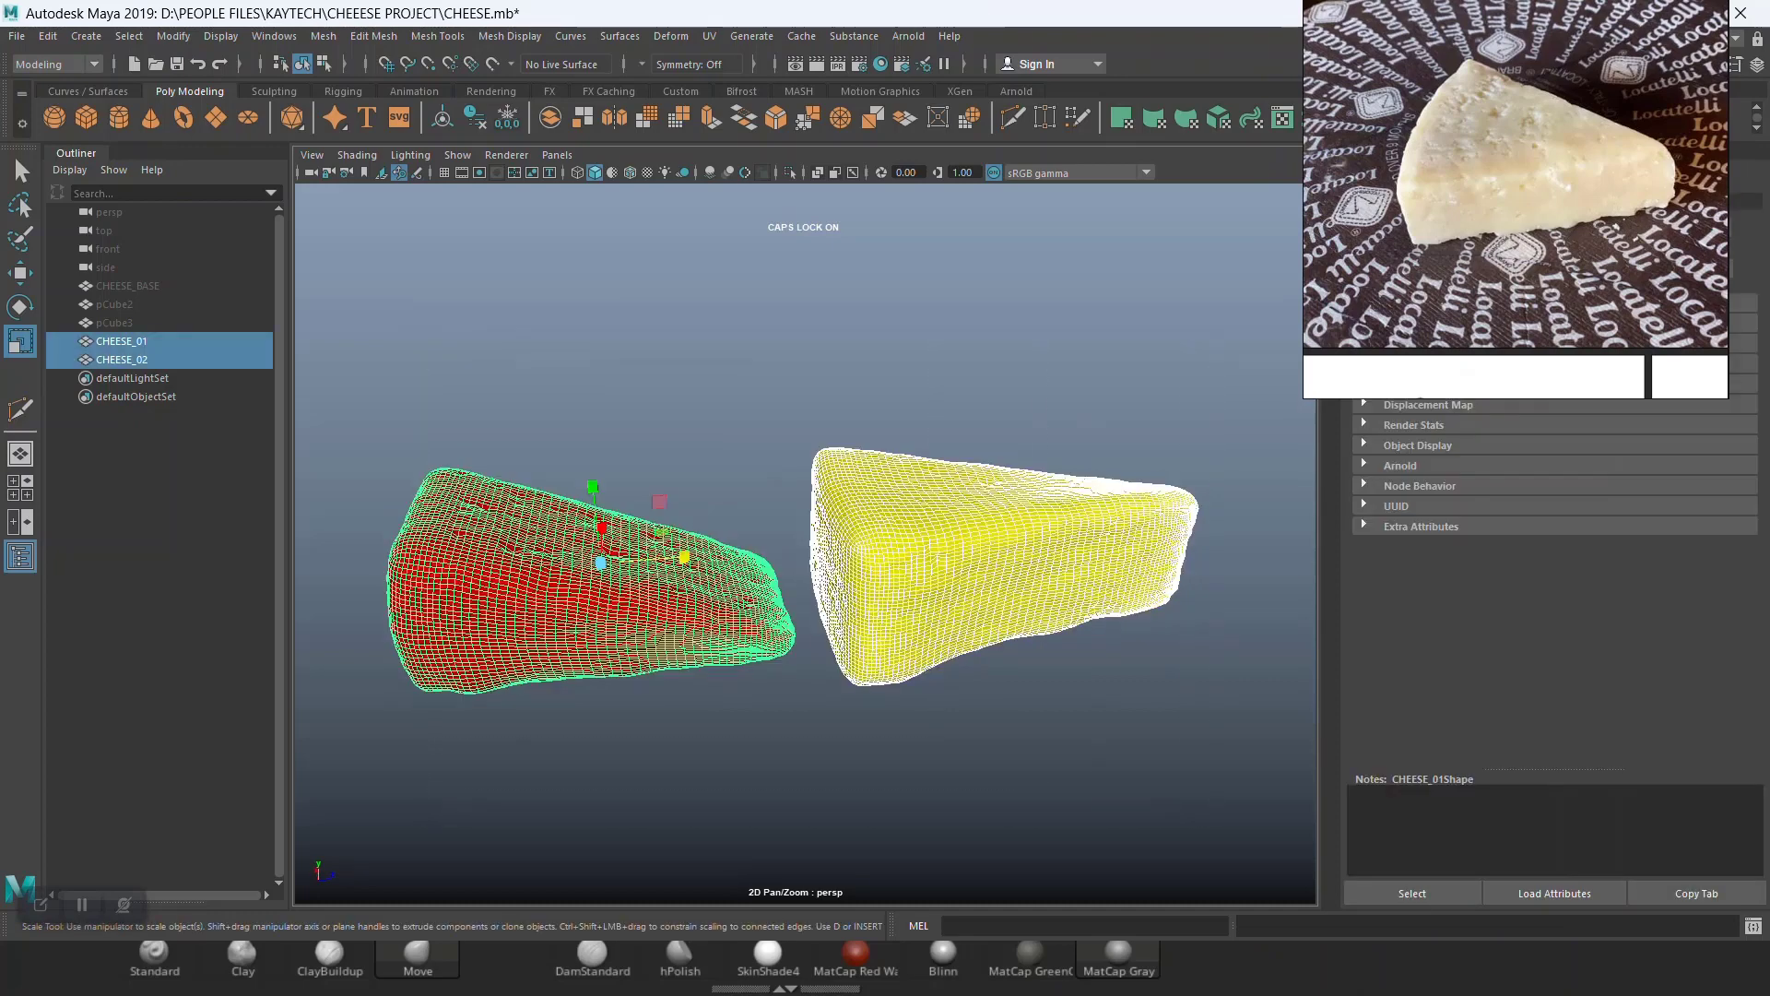
Step: Export the selected meshes into the ZEXPORT folder as CHEESE with the DAE_FBX export file type
left_click(16, 35)
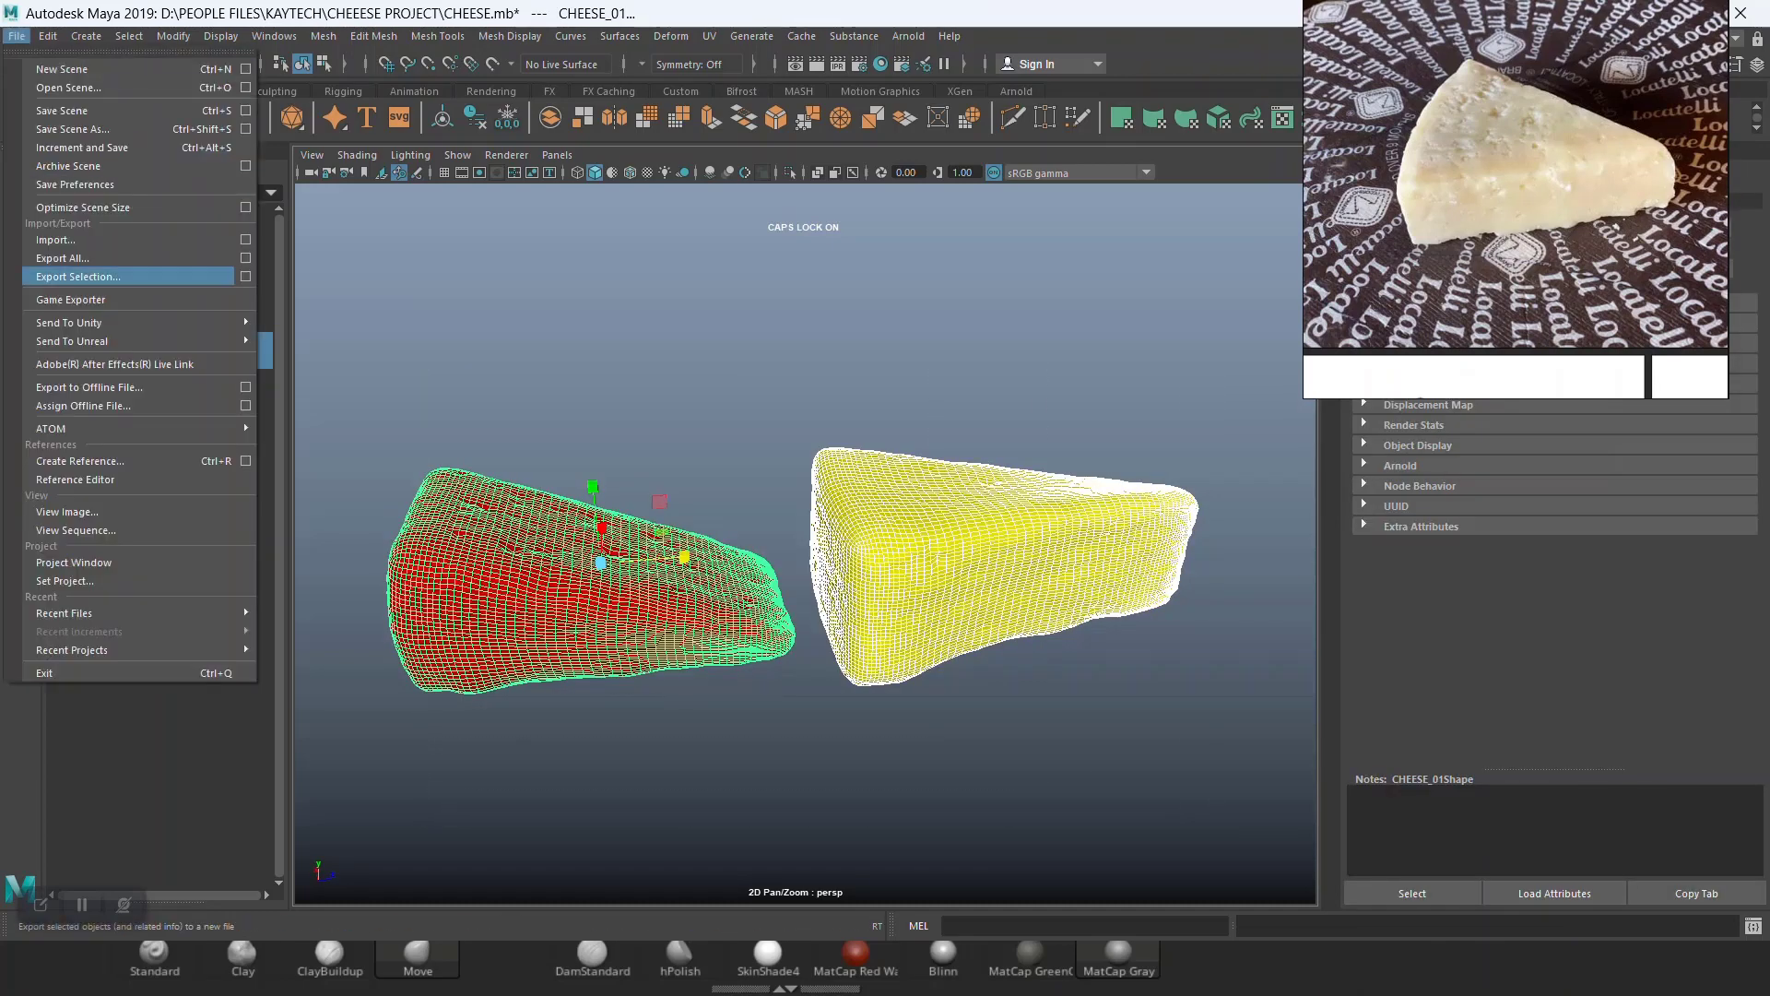
left_click(78, 277)
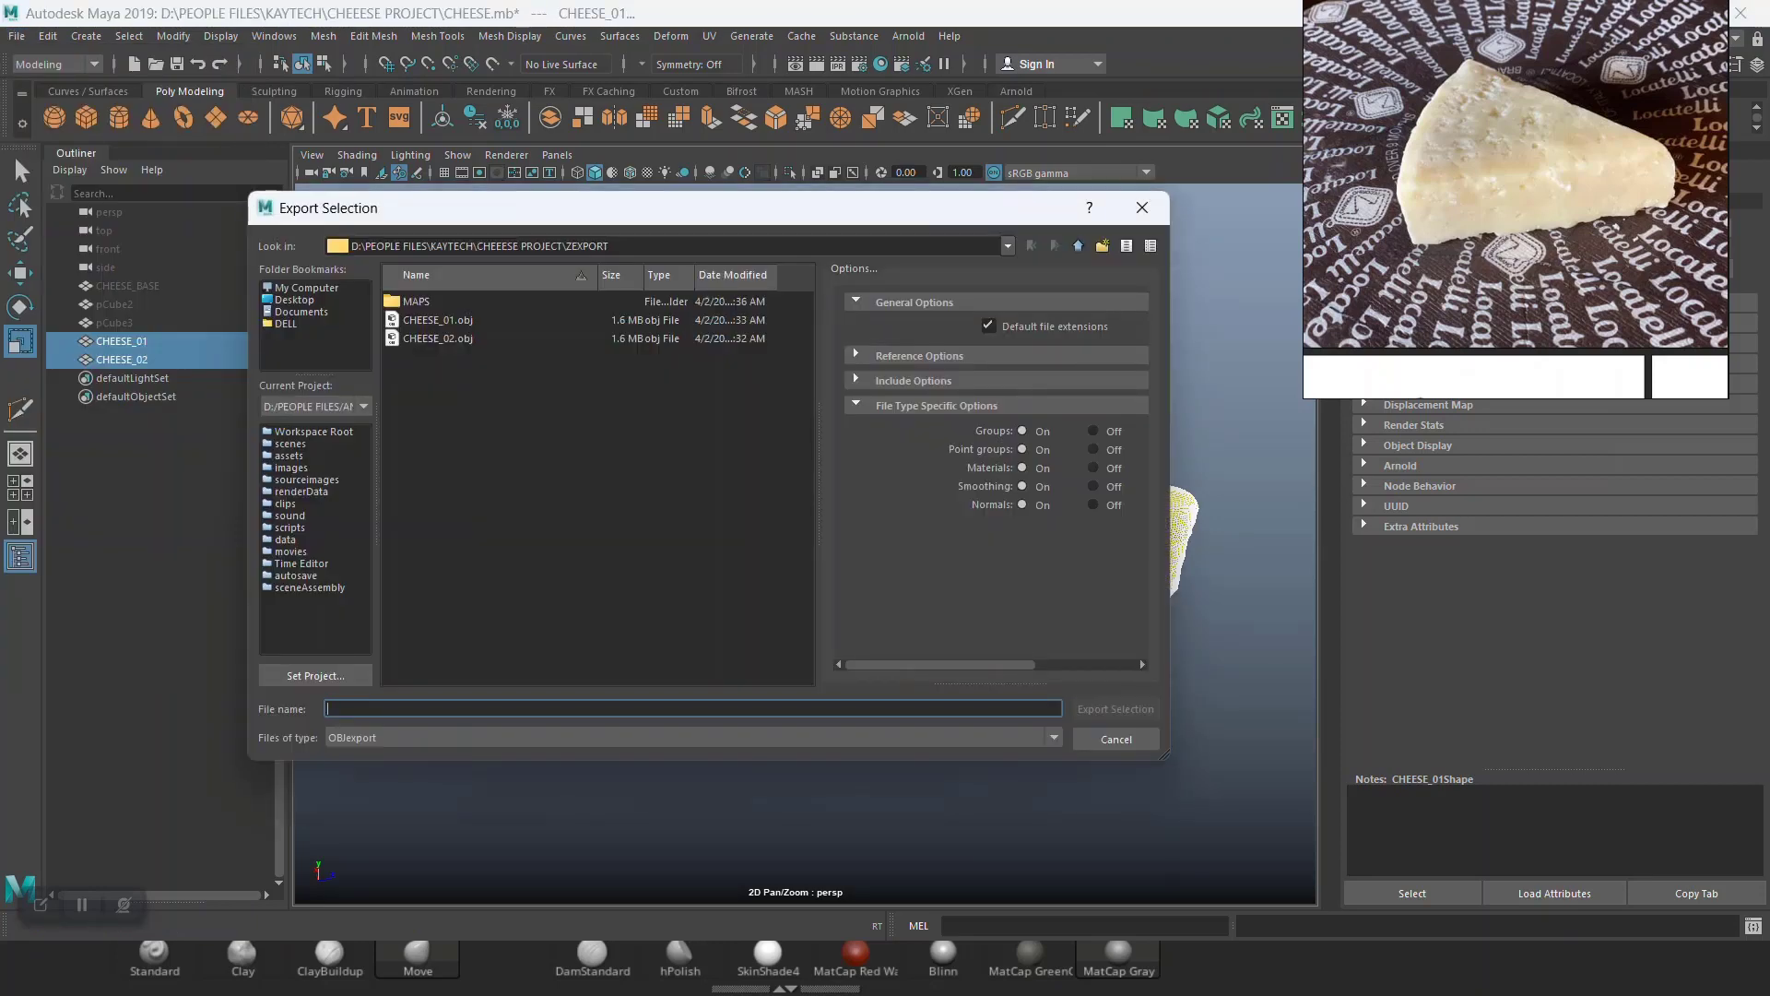
type("CHEESE")
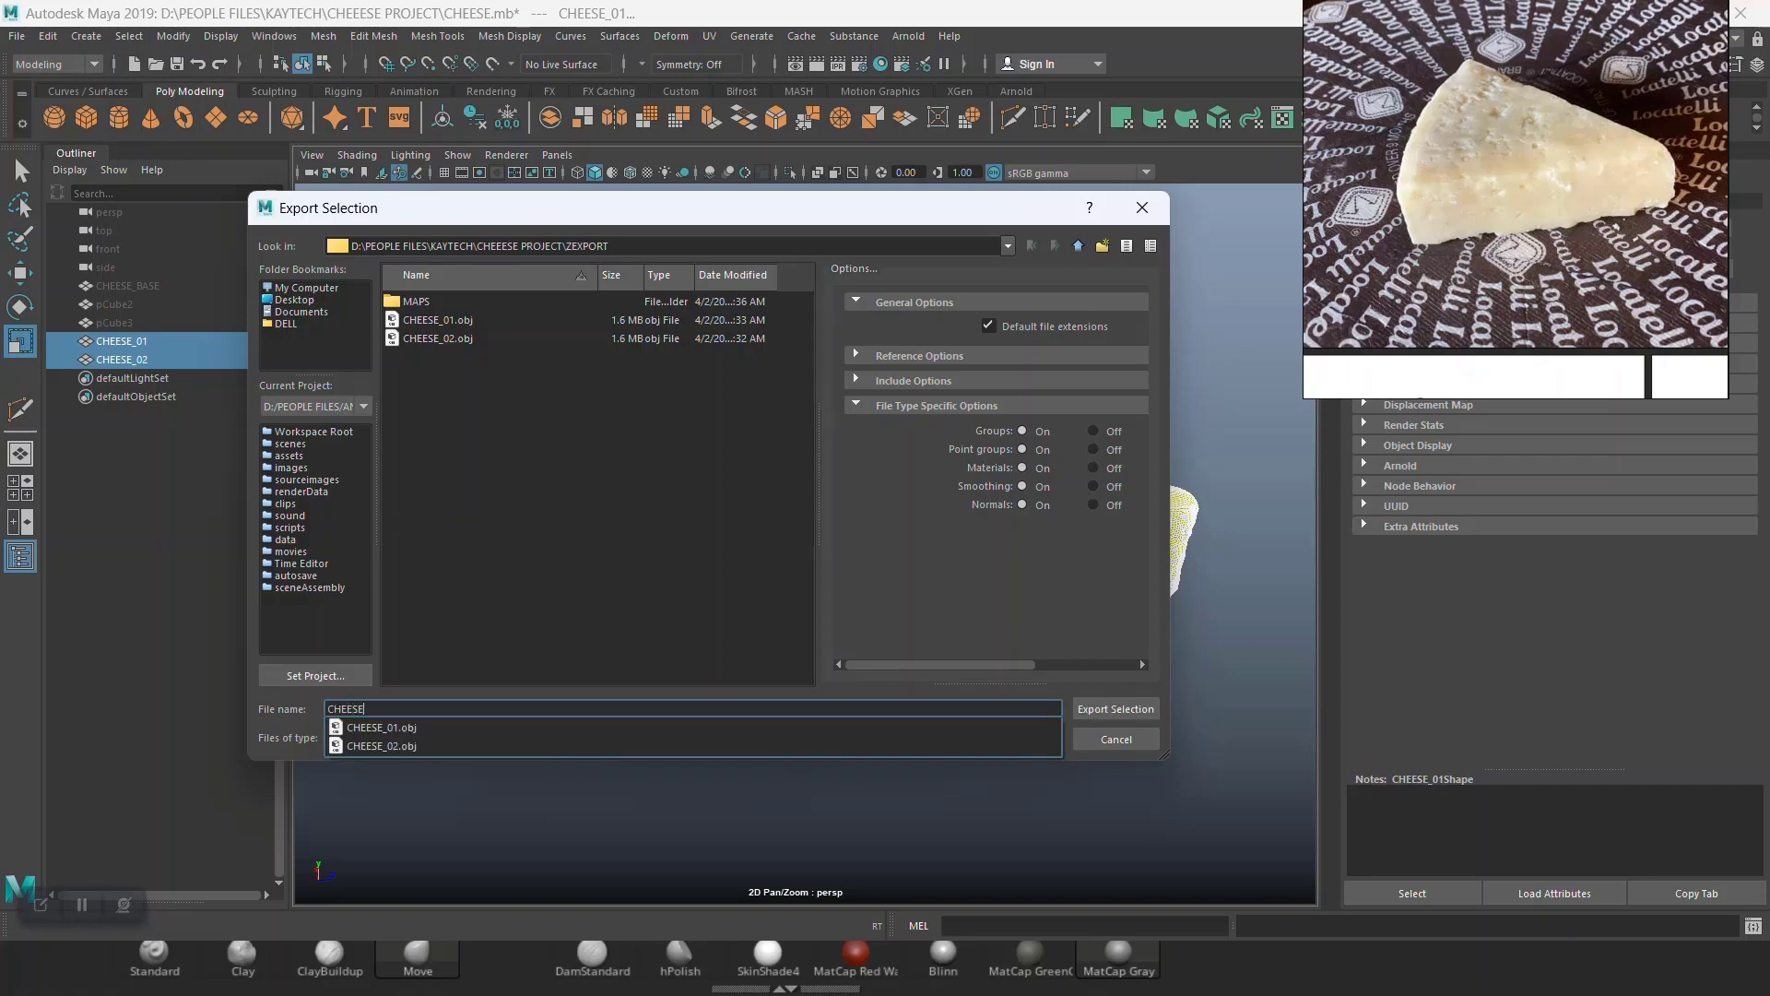
left_click(599, 572)
left_click(692, 738)
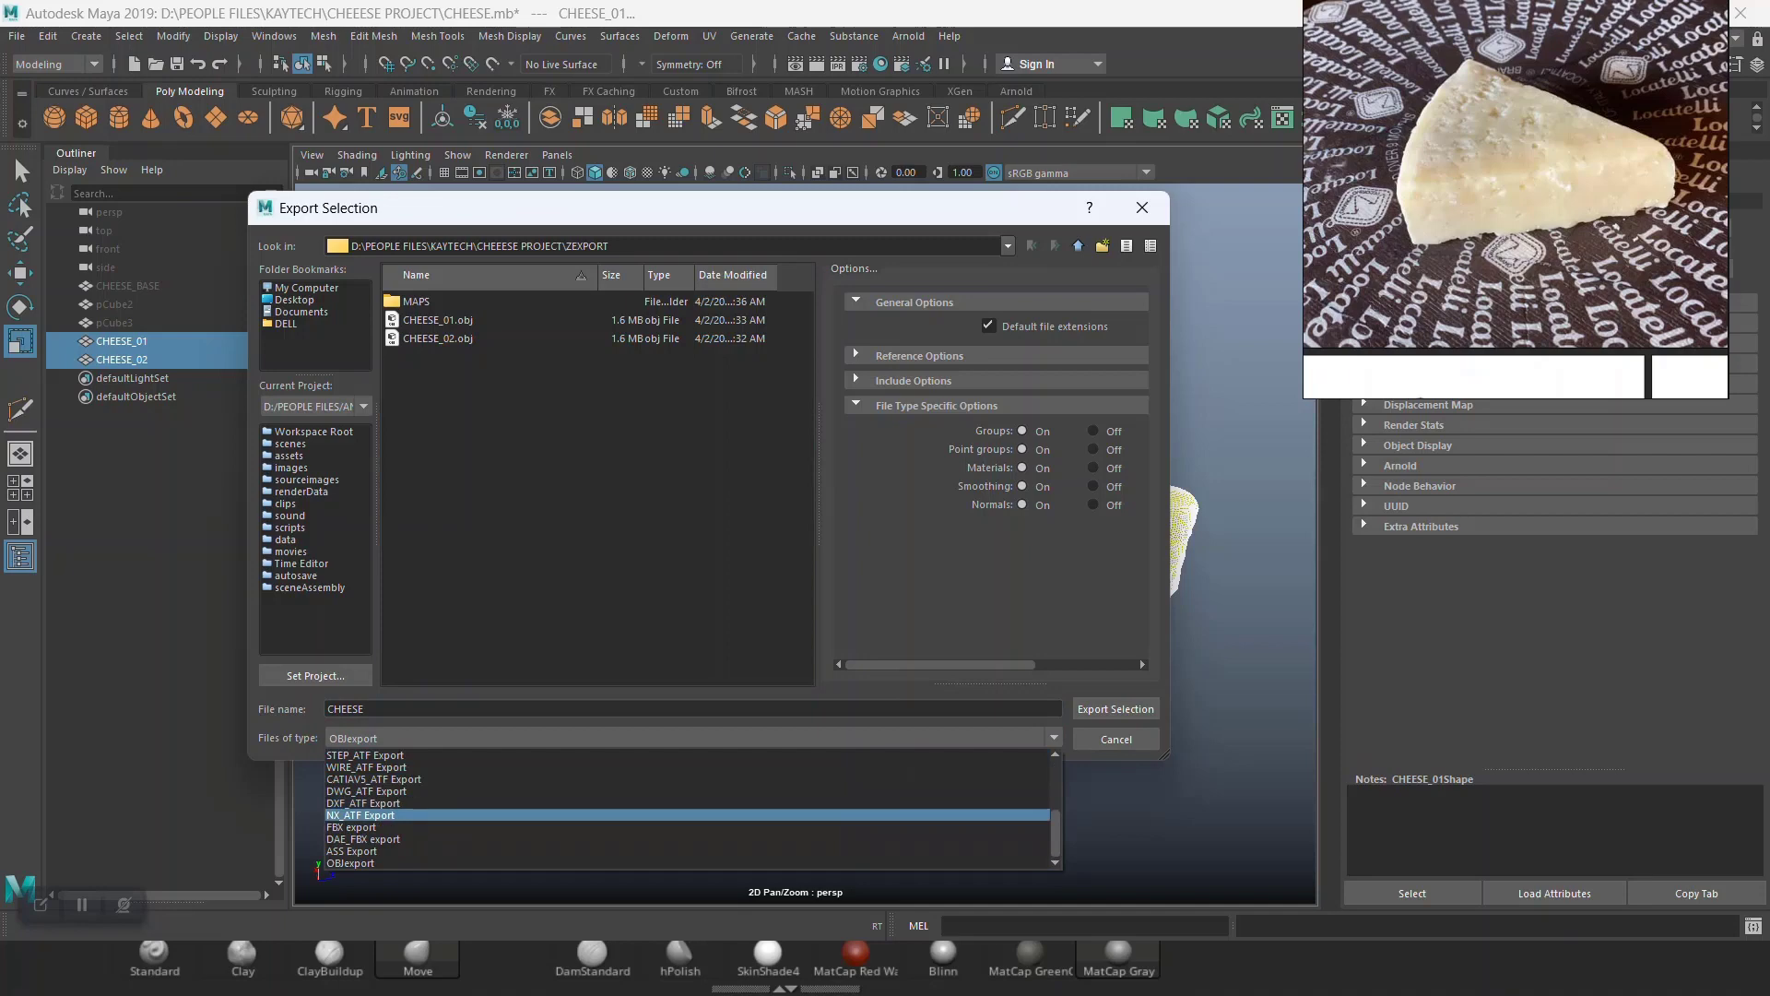
left_click(415, 839)
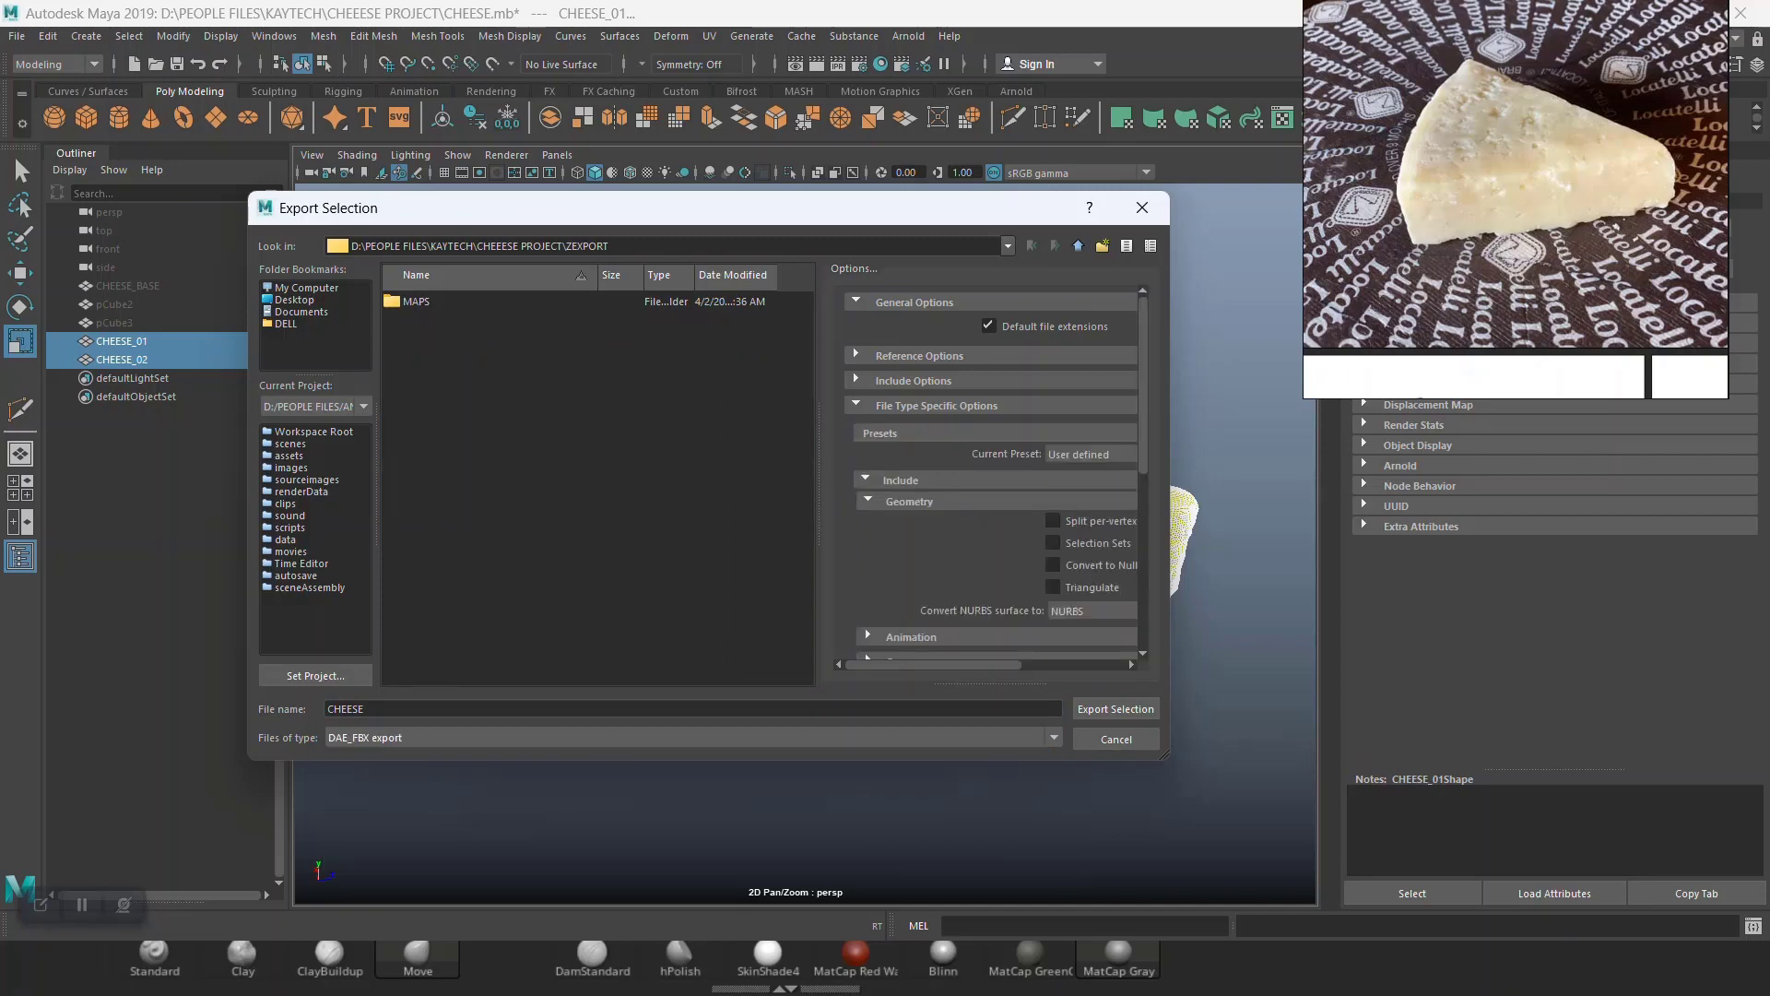
scroll(1129, 658, "down", 5)
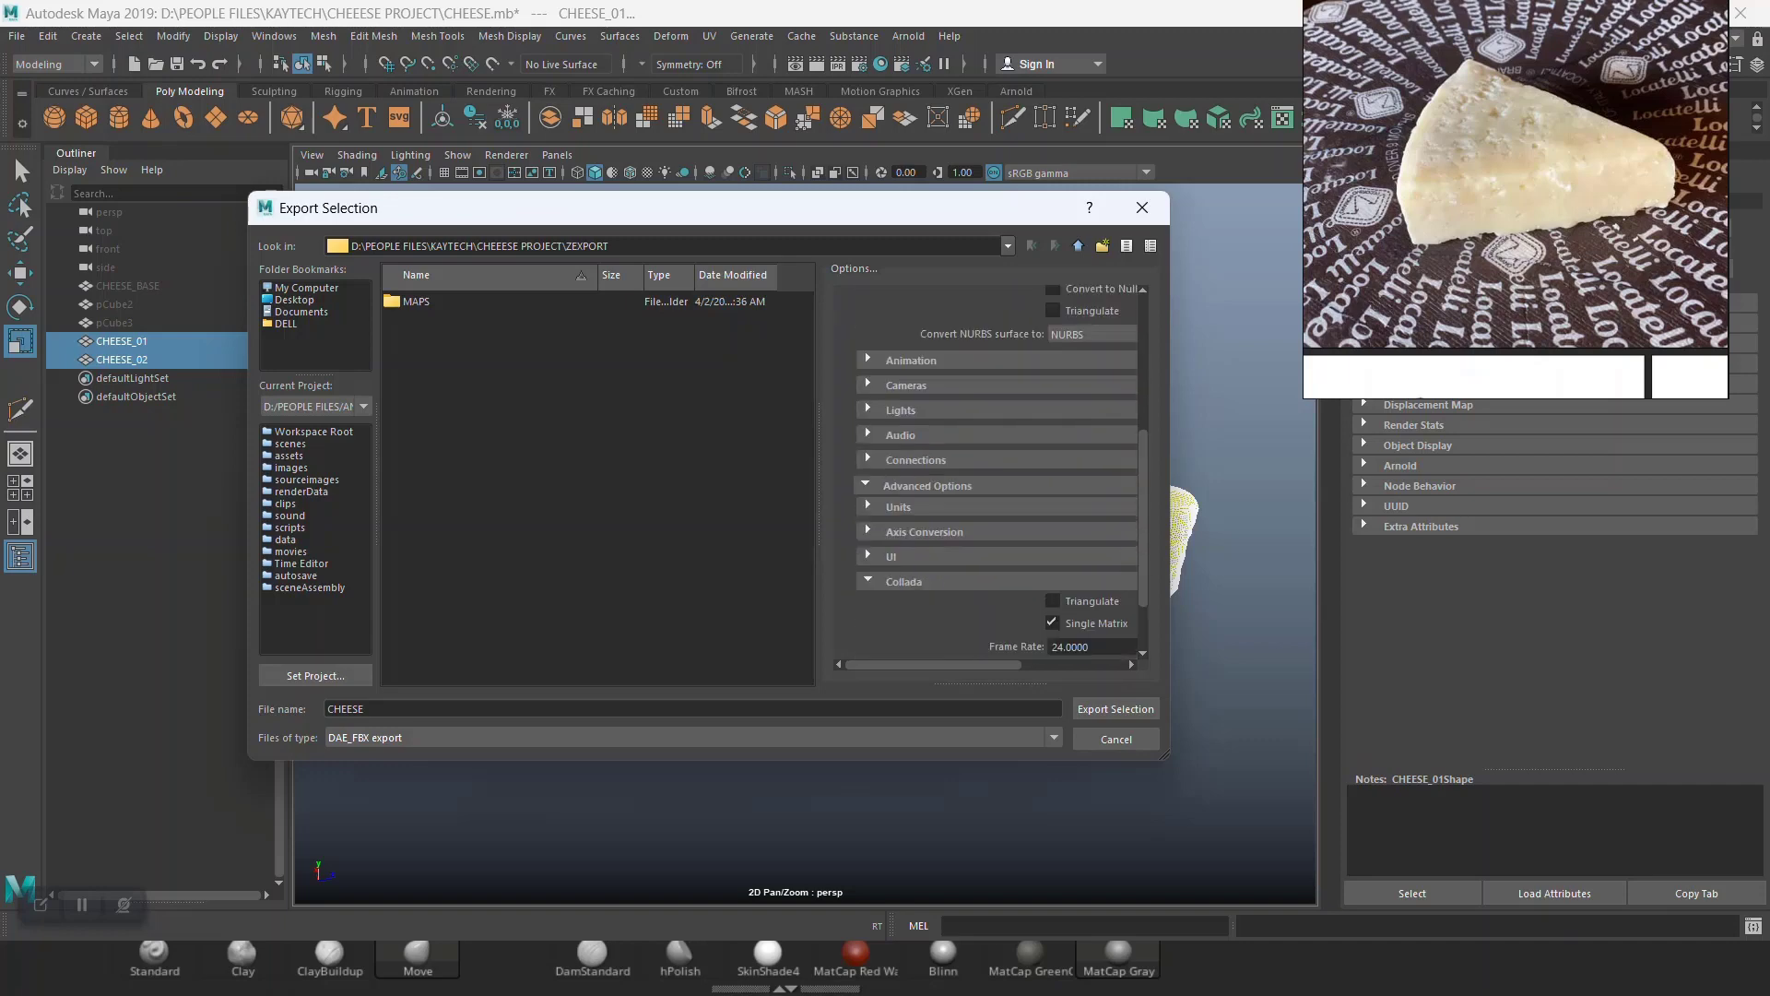
scroll(1128, 658, "down", 2)
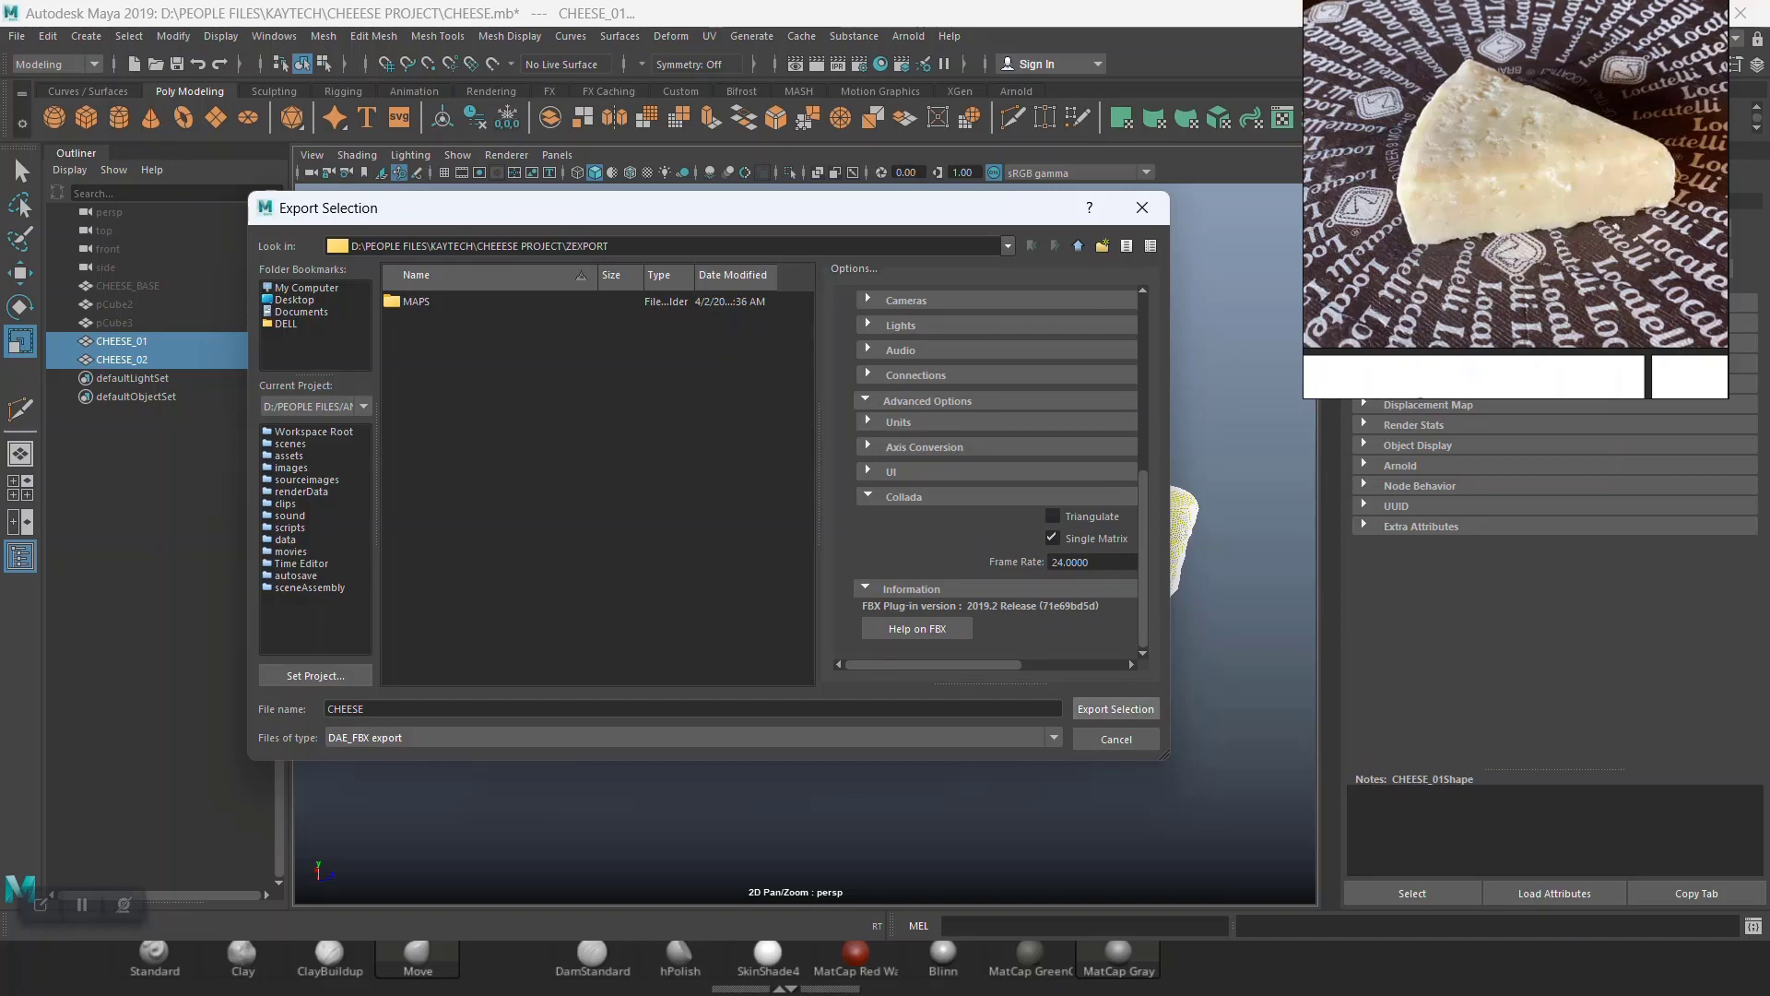
key("Return")
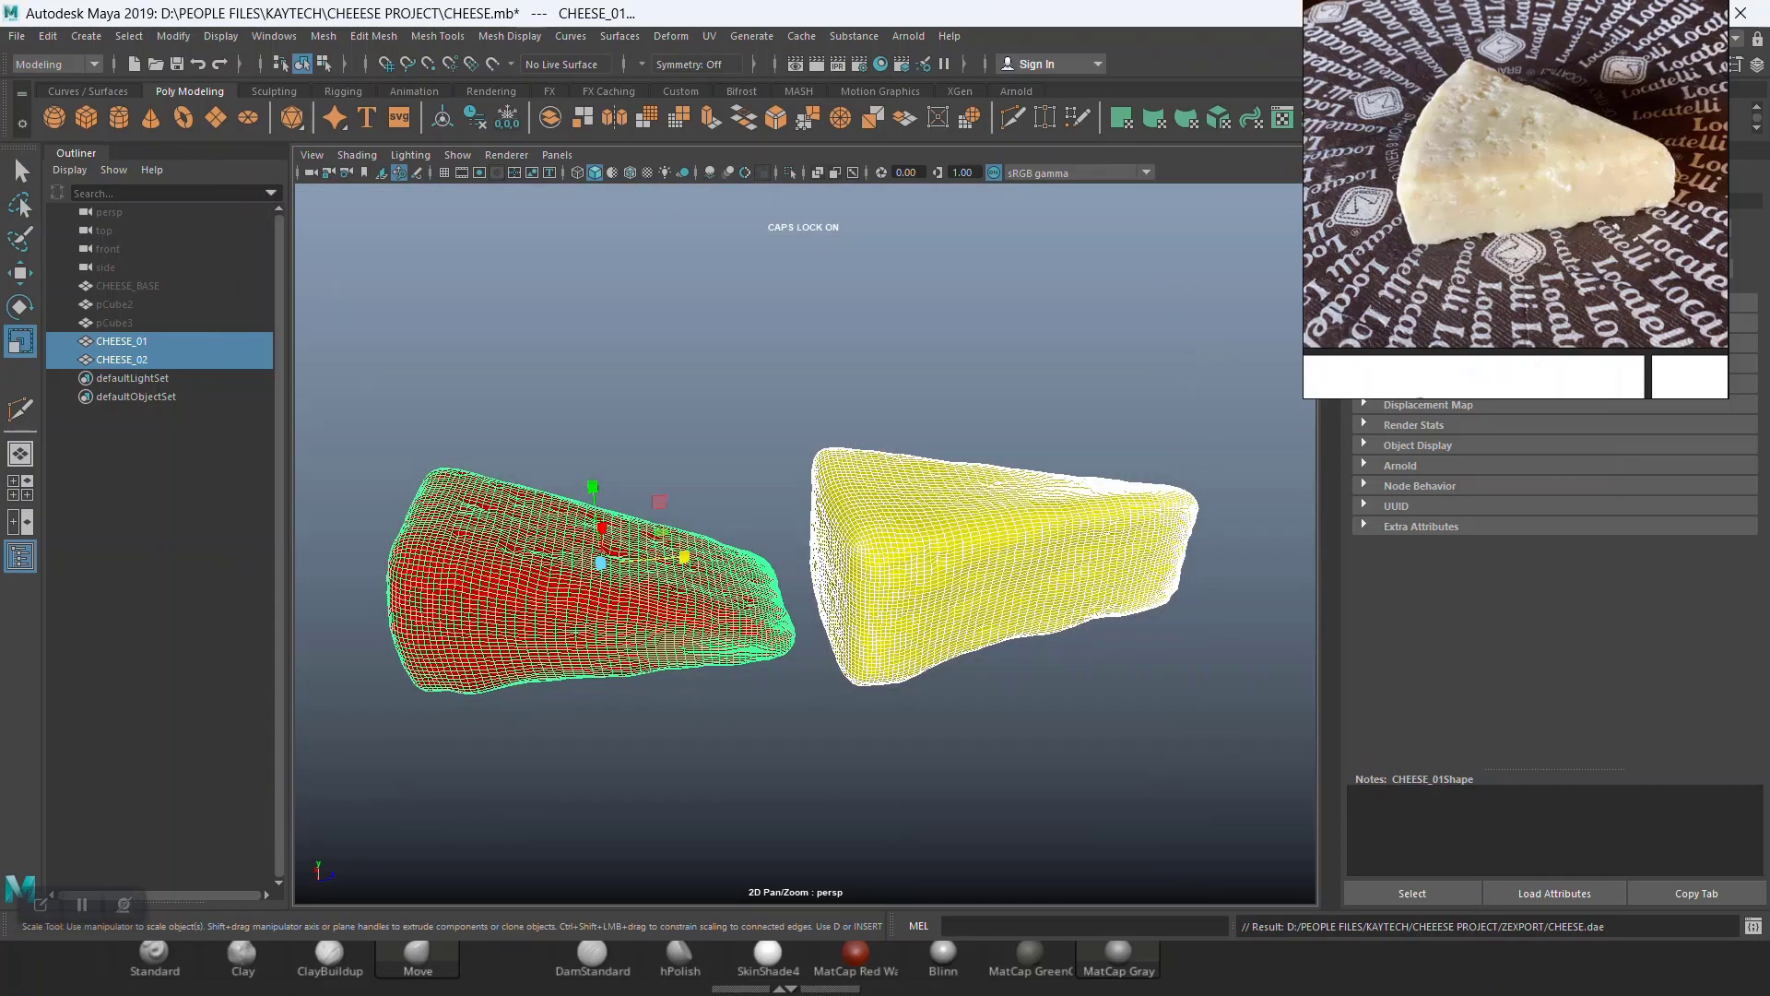
Step: Minimize Maya, launch Substance Painter and close its welcome screen
right_click_drag(1512, 185, 1000, 366)
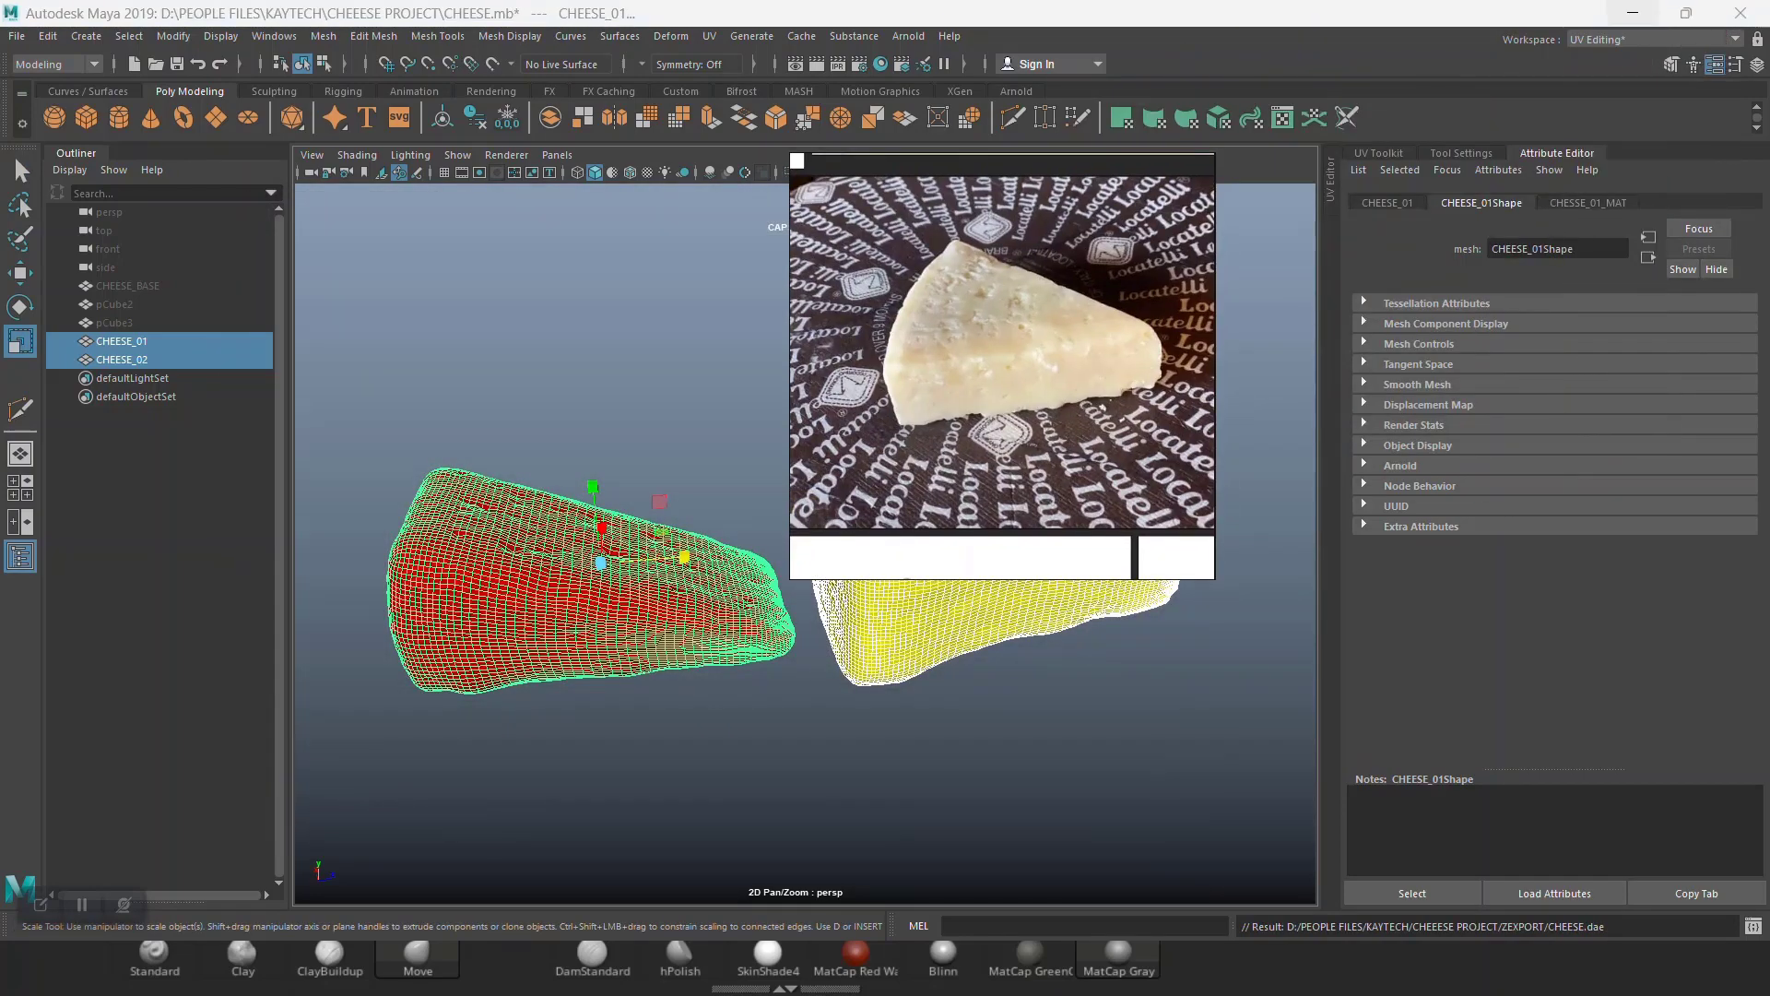
left_click(1639, 13)
left_click(1685, 13)
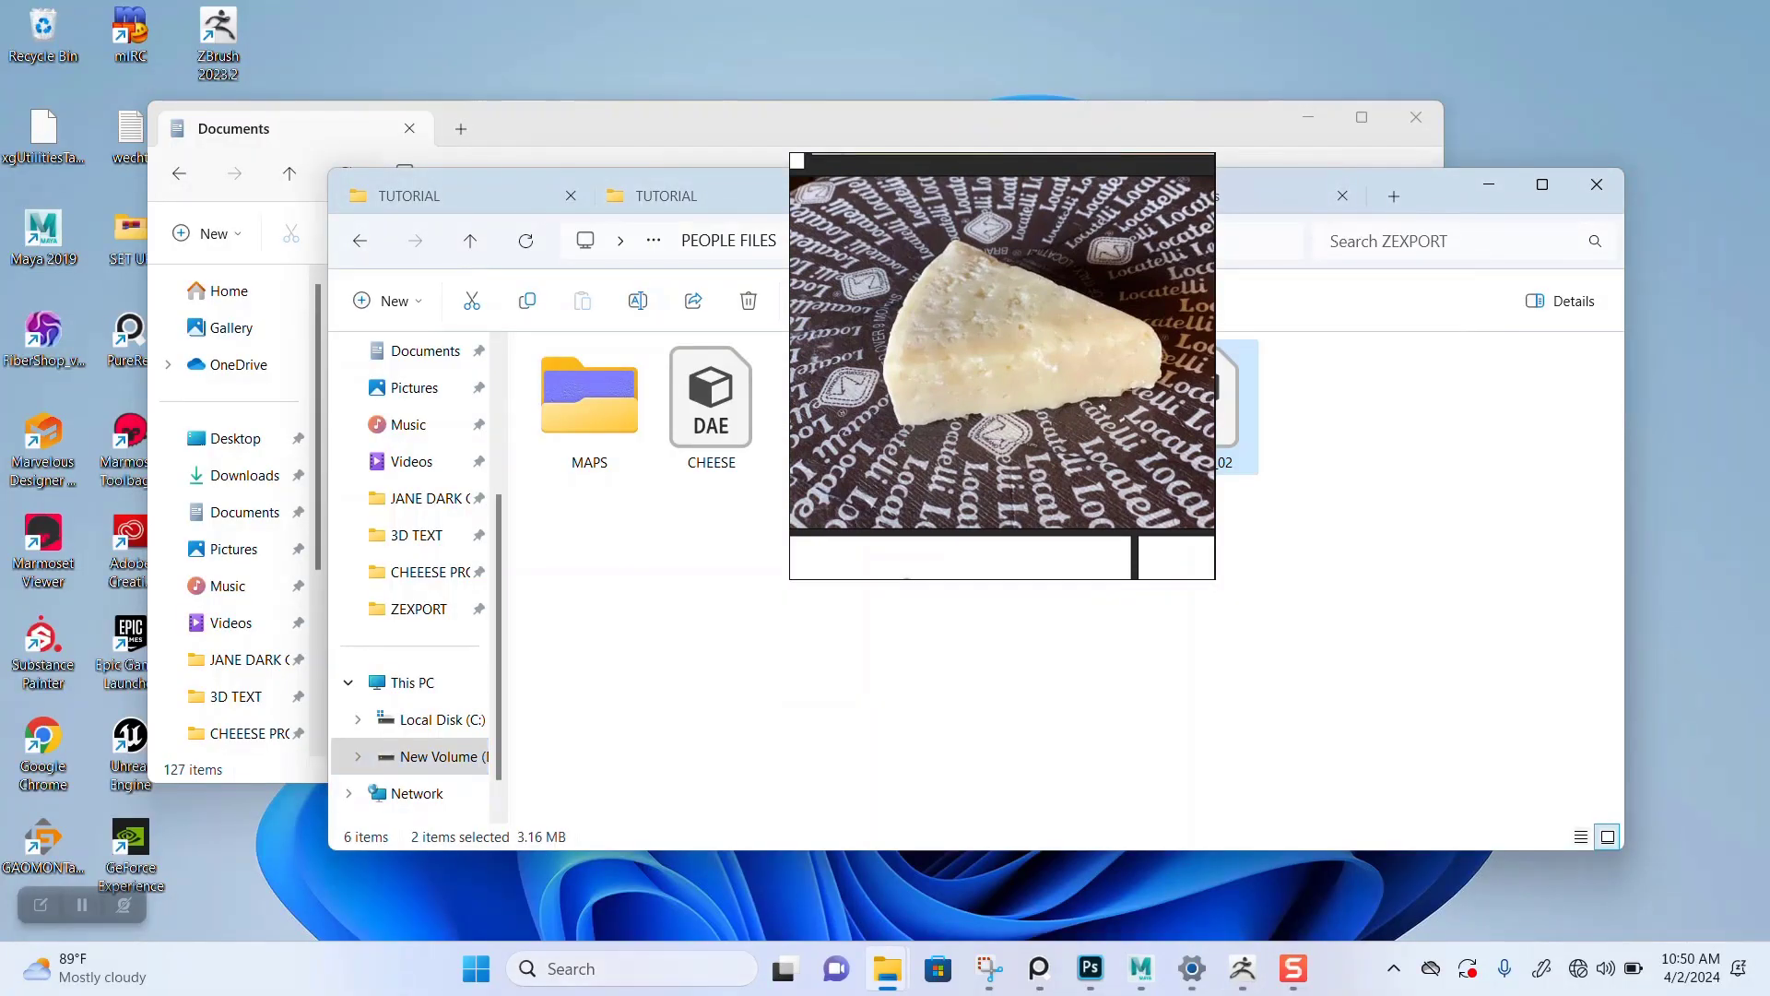
left_click(609, 969)
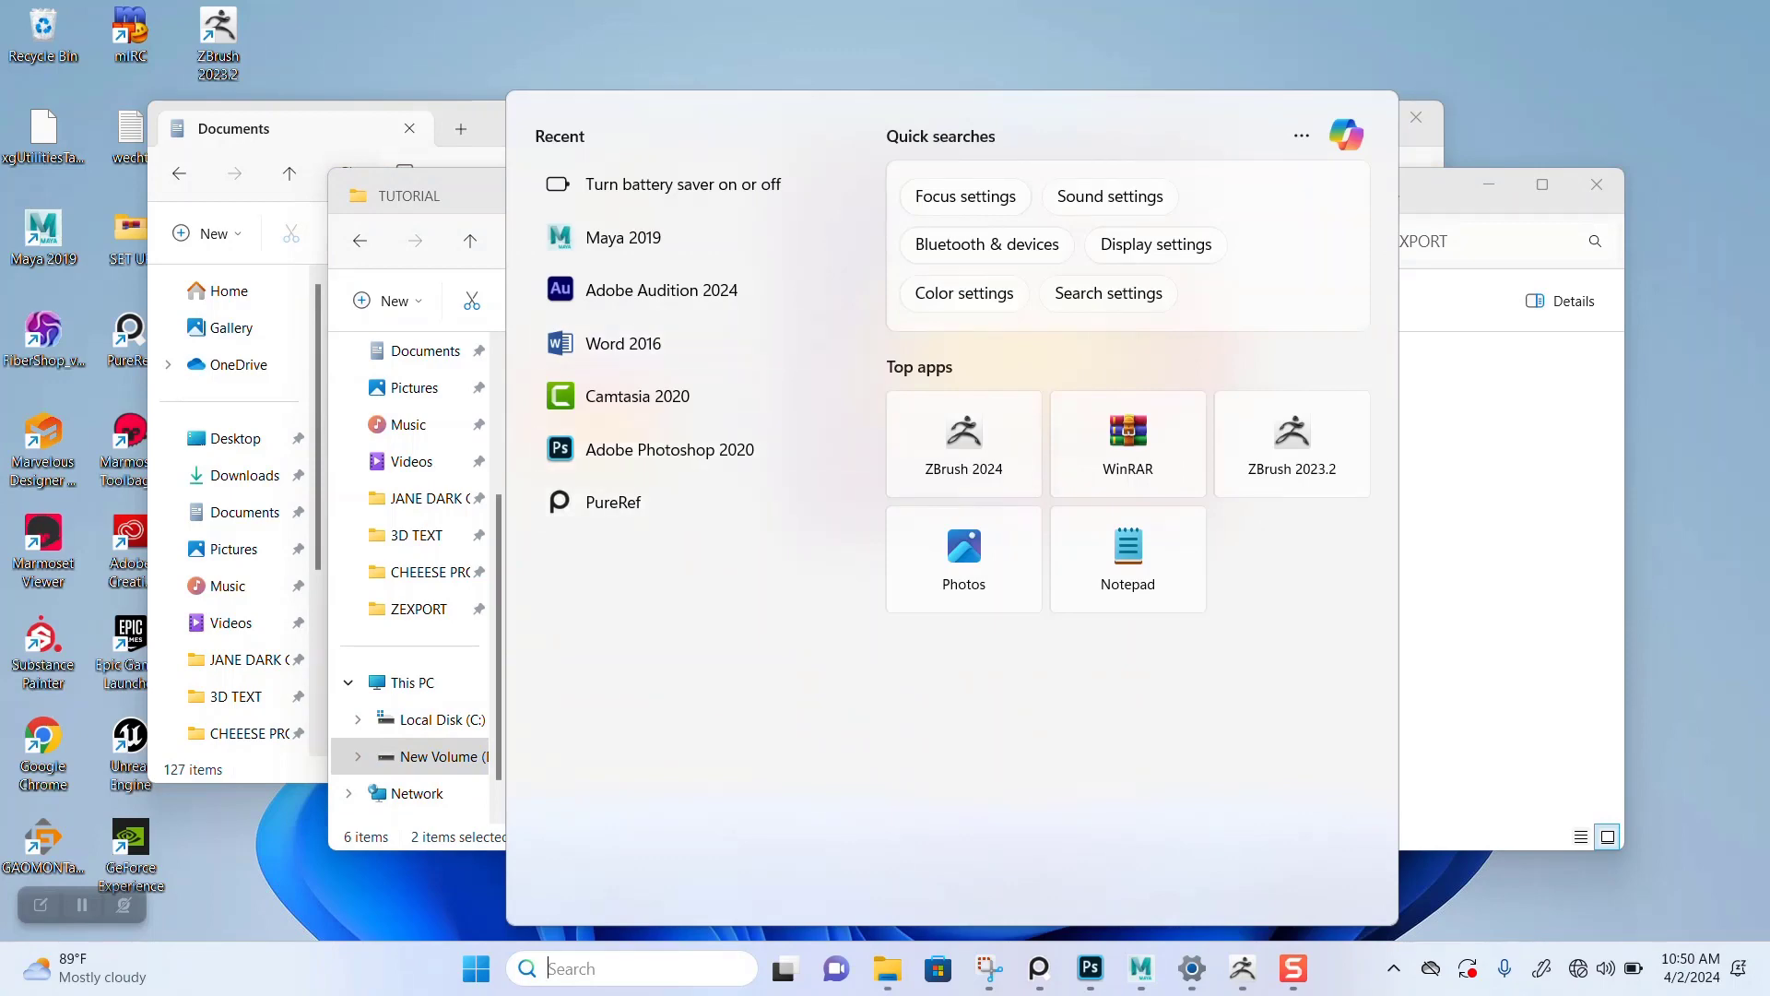
type("S")
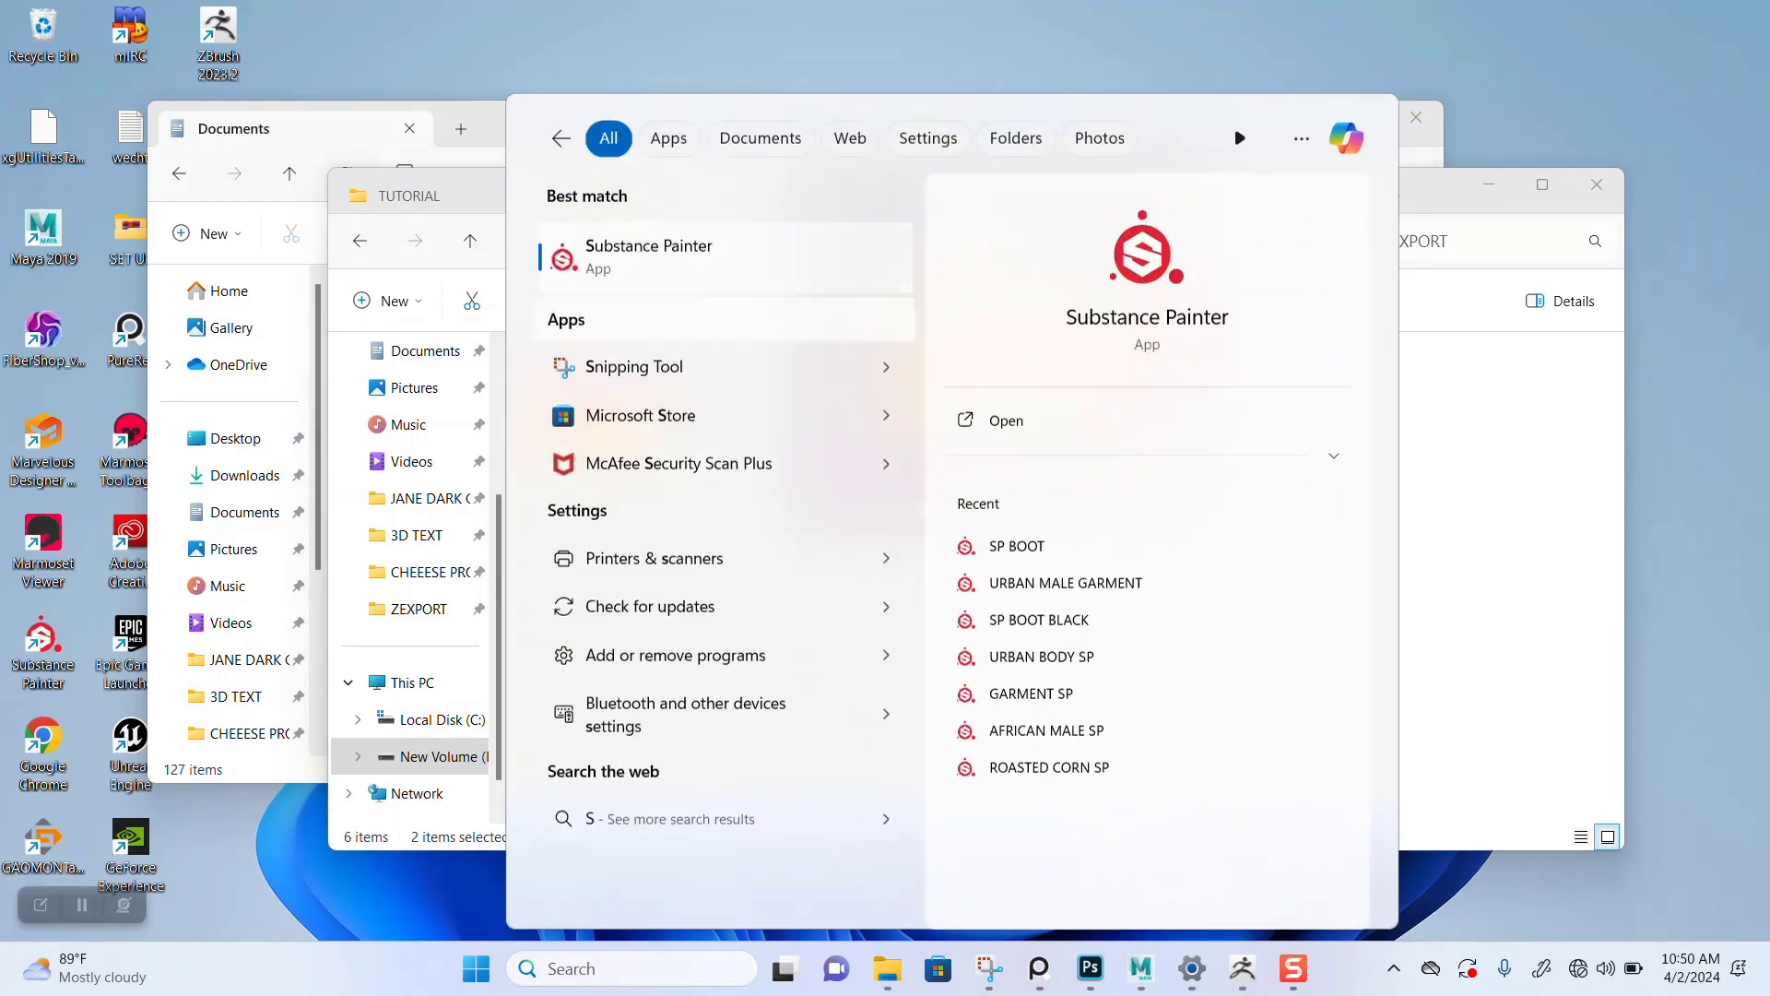
key("Escape")
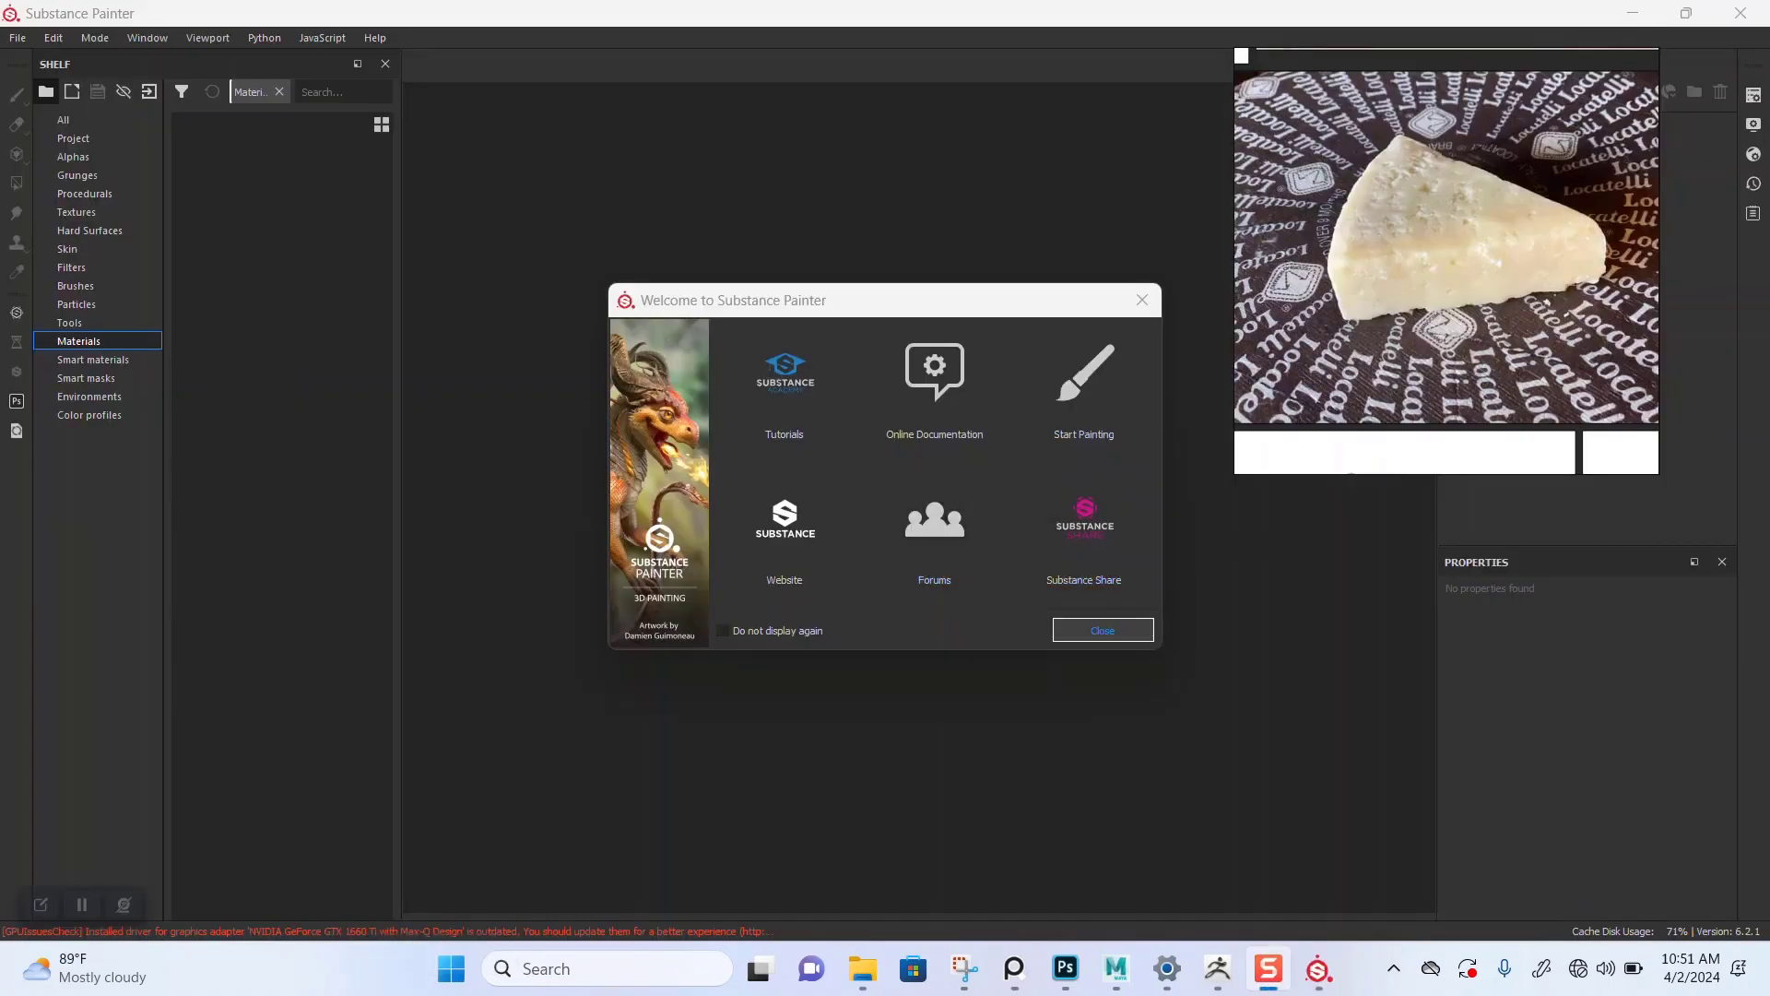
key("Escape")
Step: Start a new project and open the mesh file browser
left_click(18, 38)
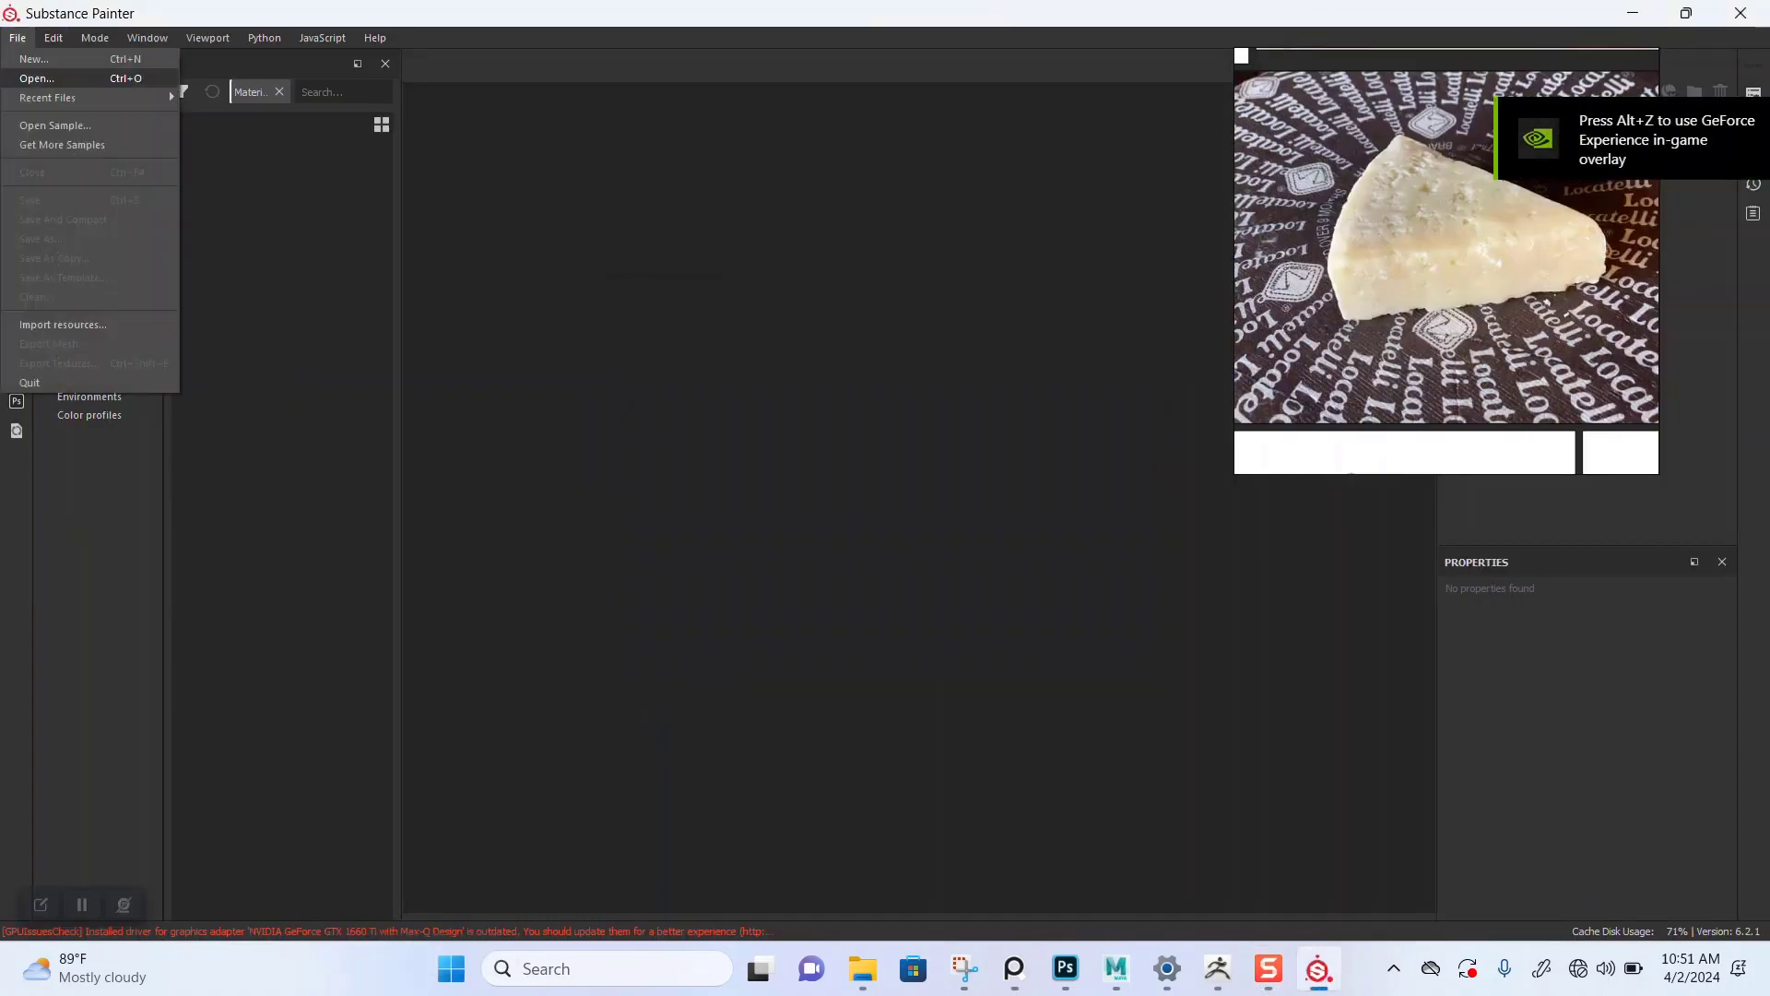
left_click(35, 58)
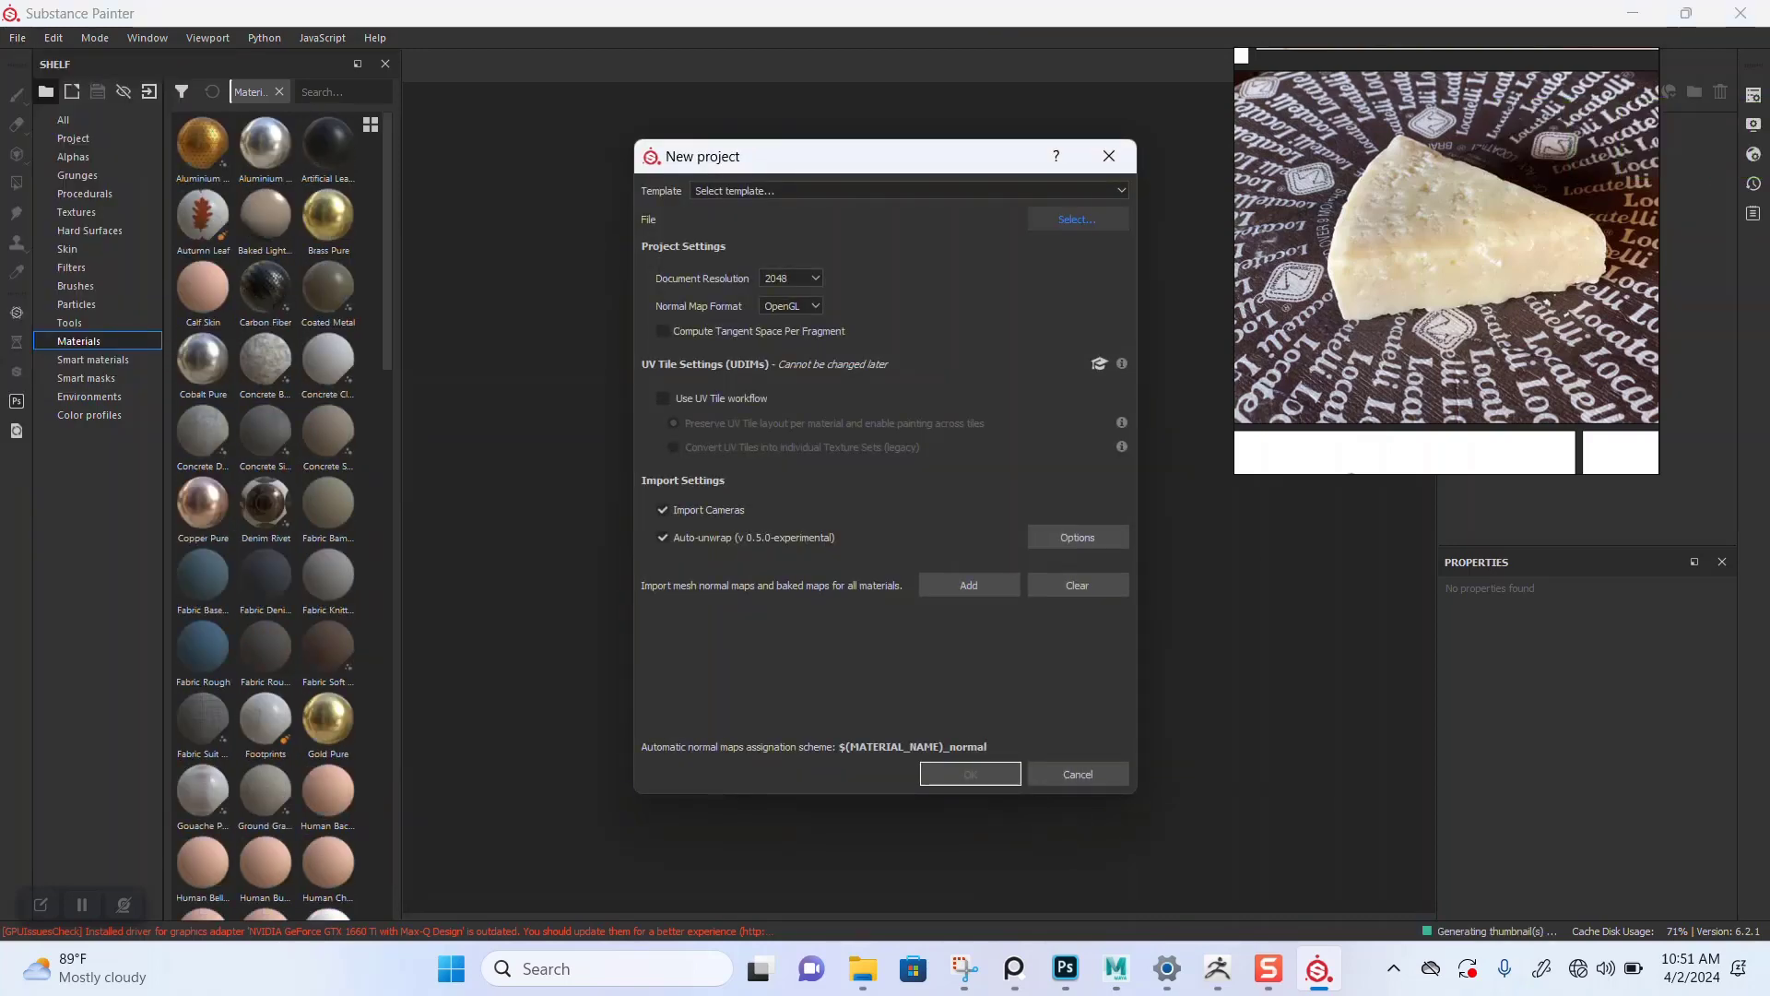
left_click(1077, 218)
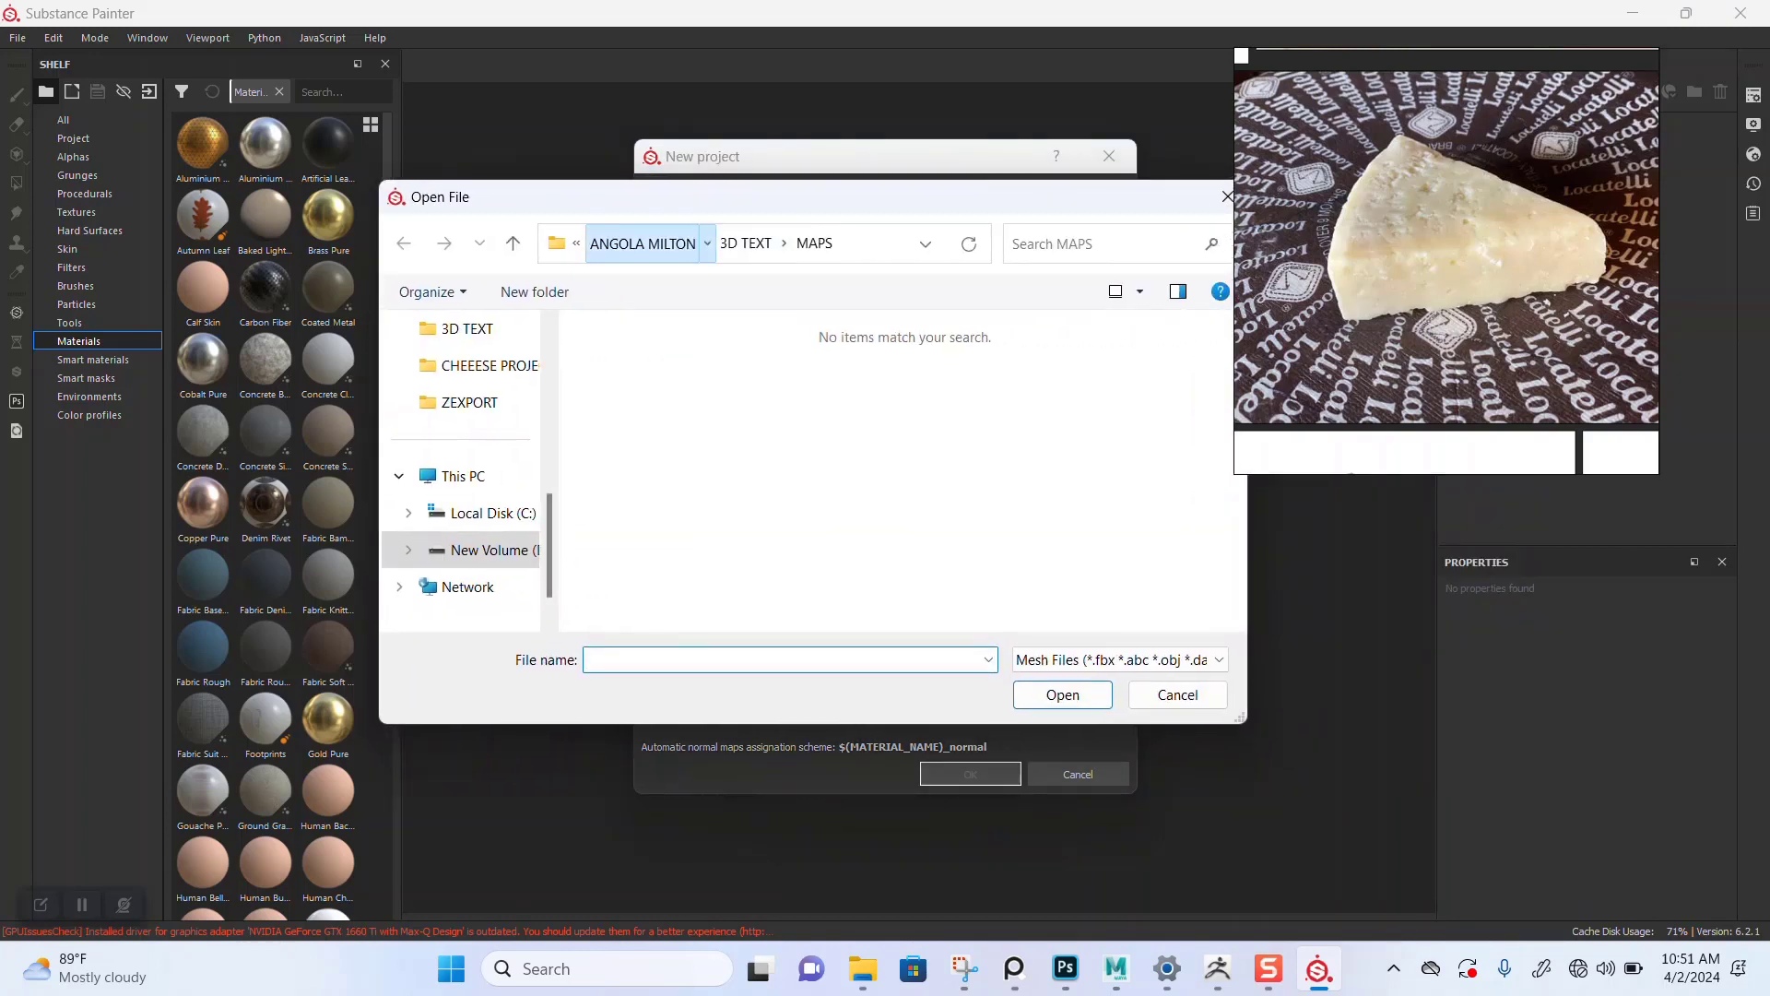
Step: Open the CHEESE.dae mesh from the CHEEESE PROJECT ZEXPORT folder for the new project
left_click(642, 242)
left_click(629, 243)
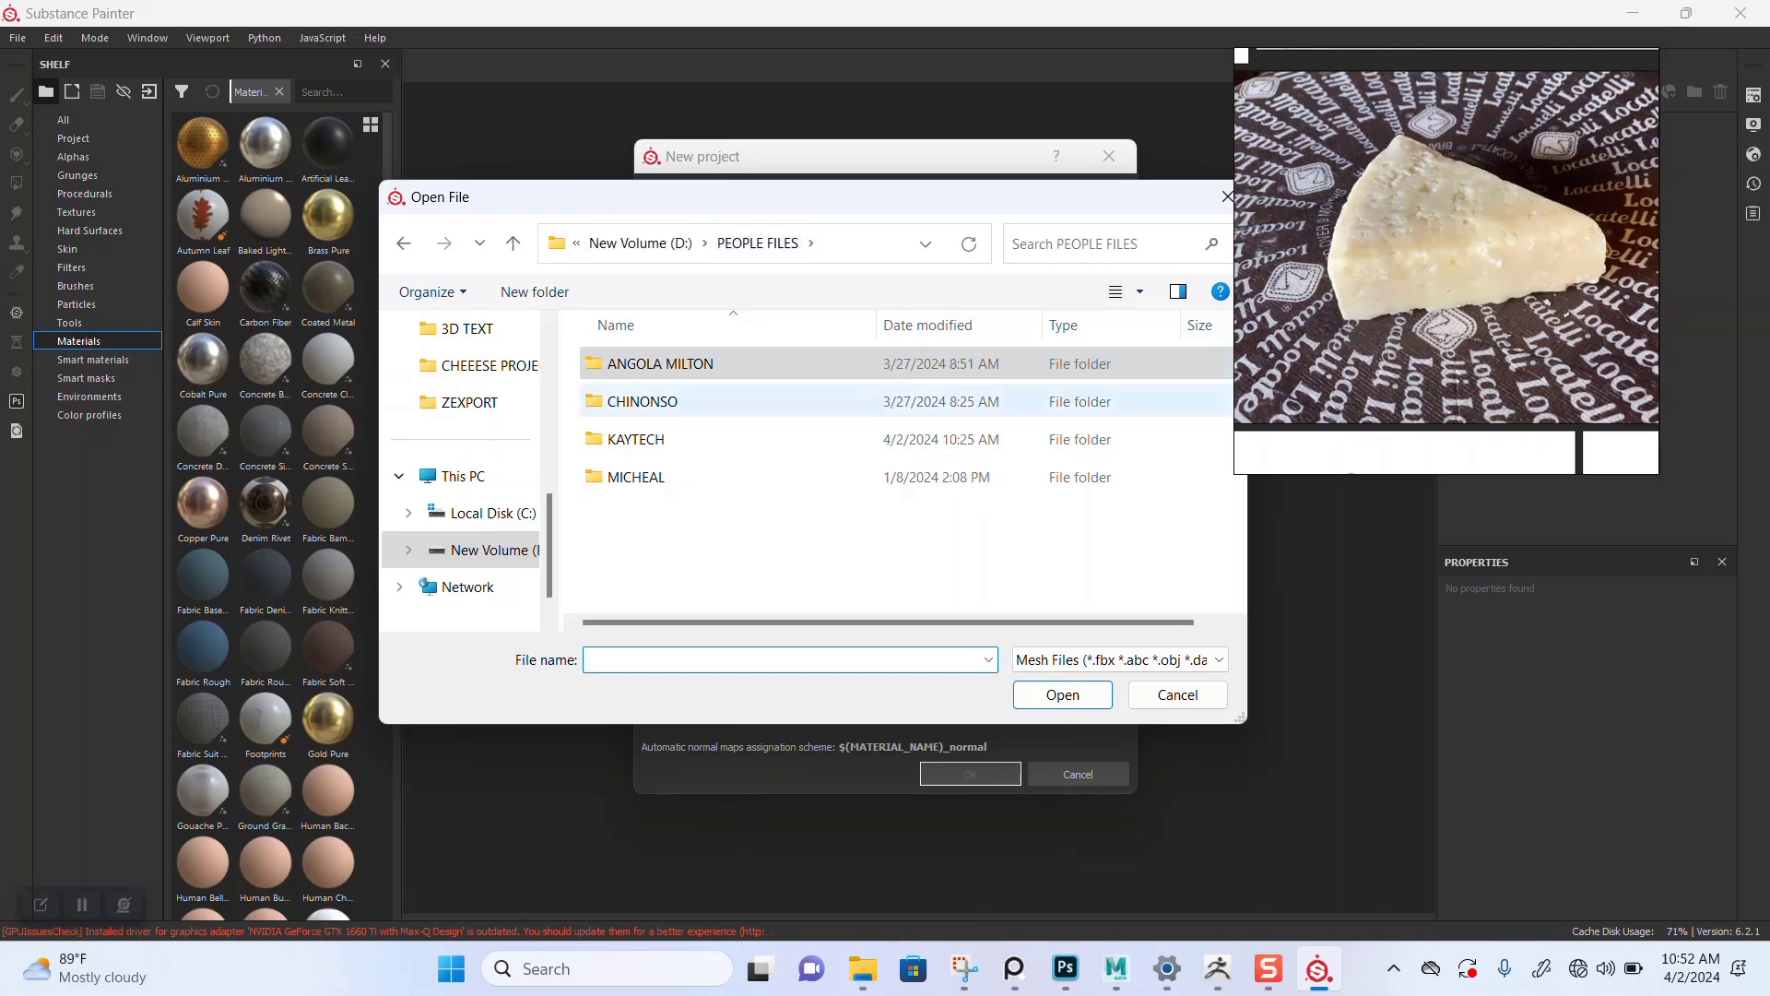
double_click(645, 438)
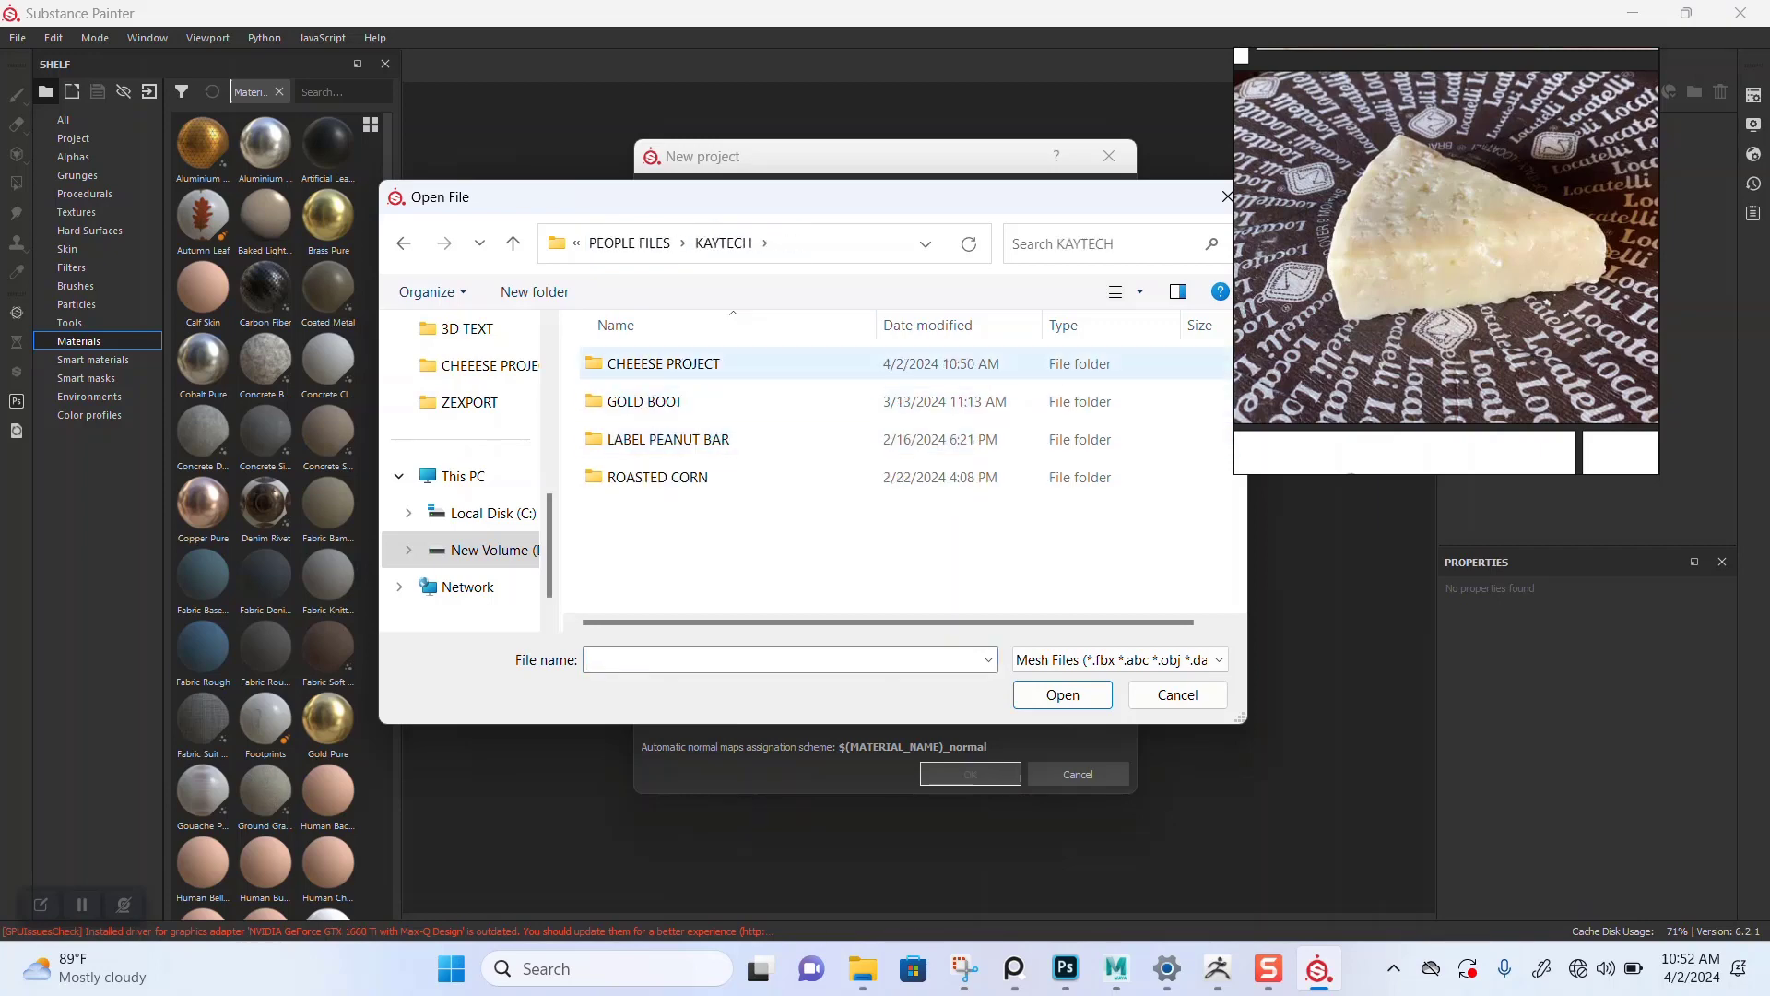
double_click(663, 366)
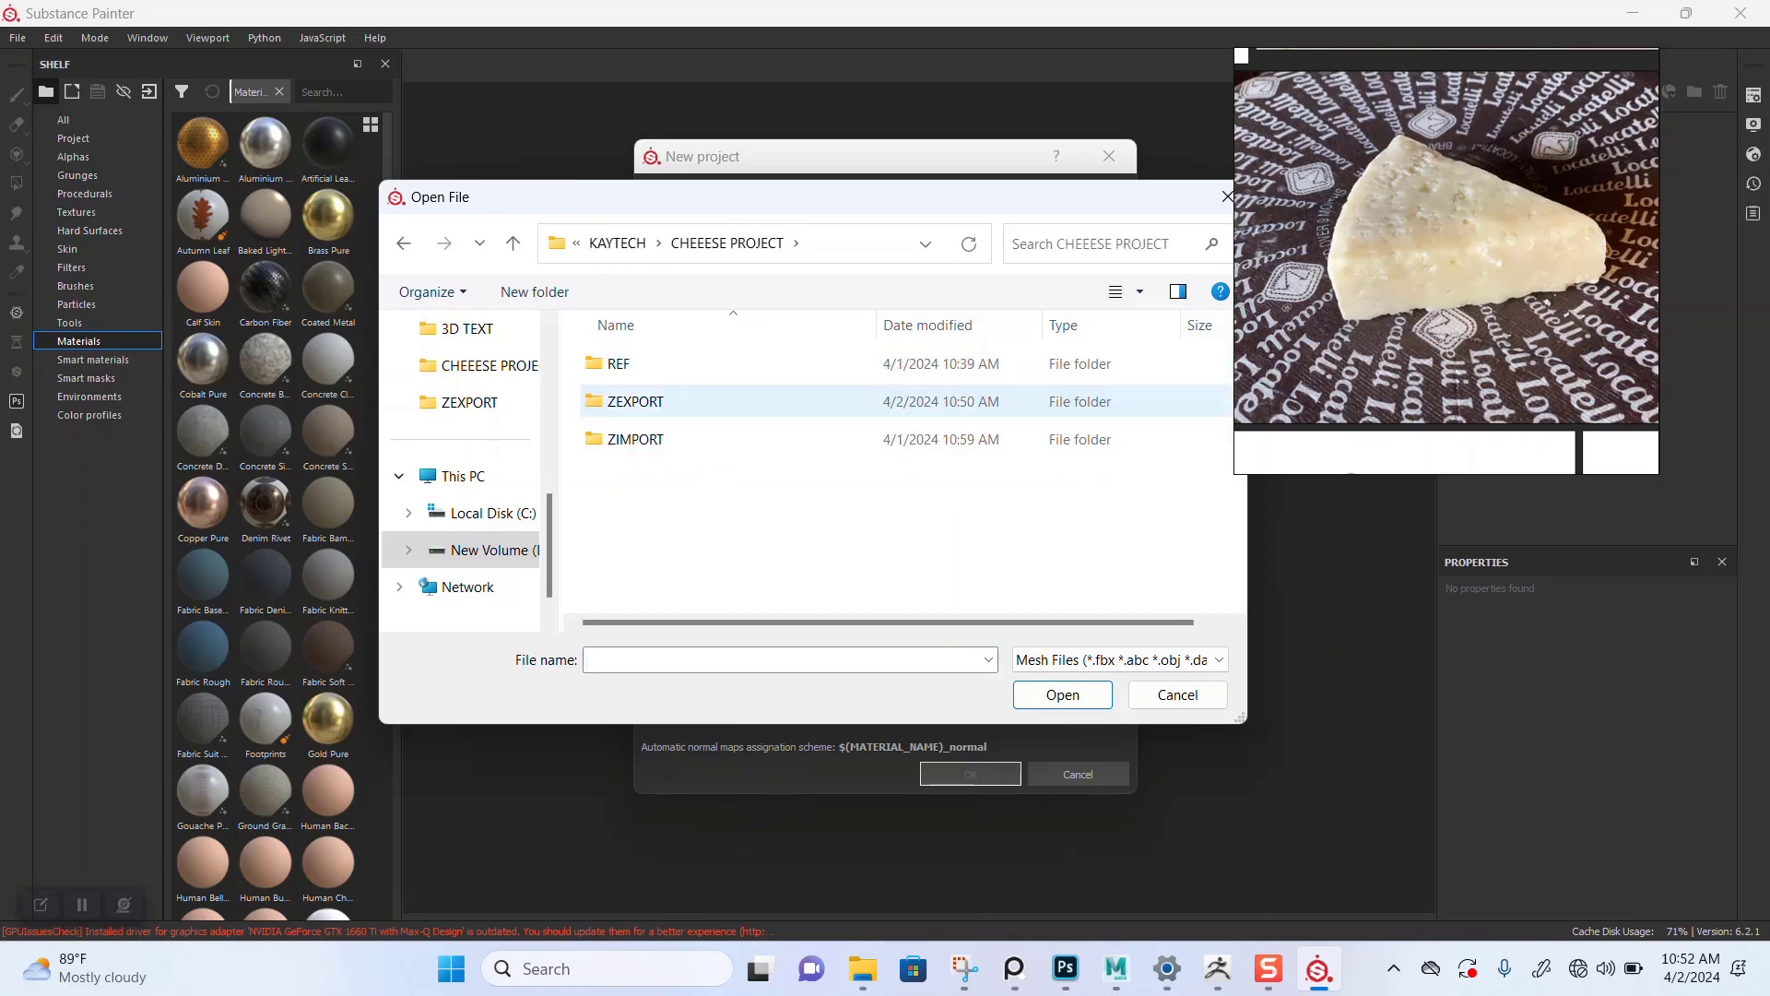
double_click(635, 401)
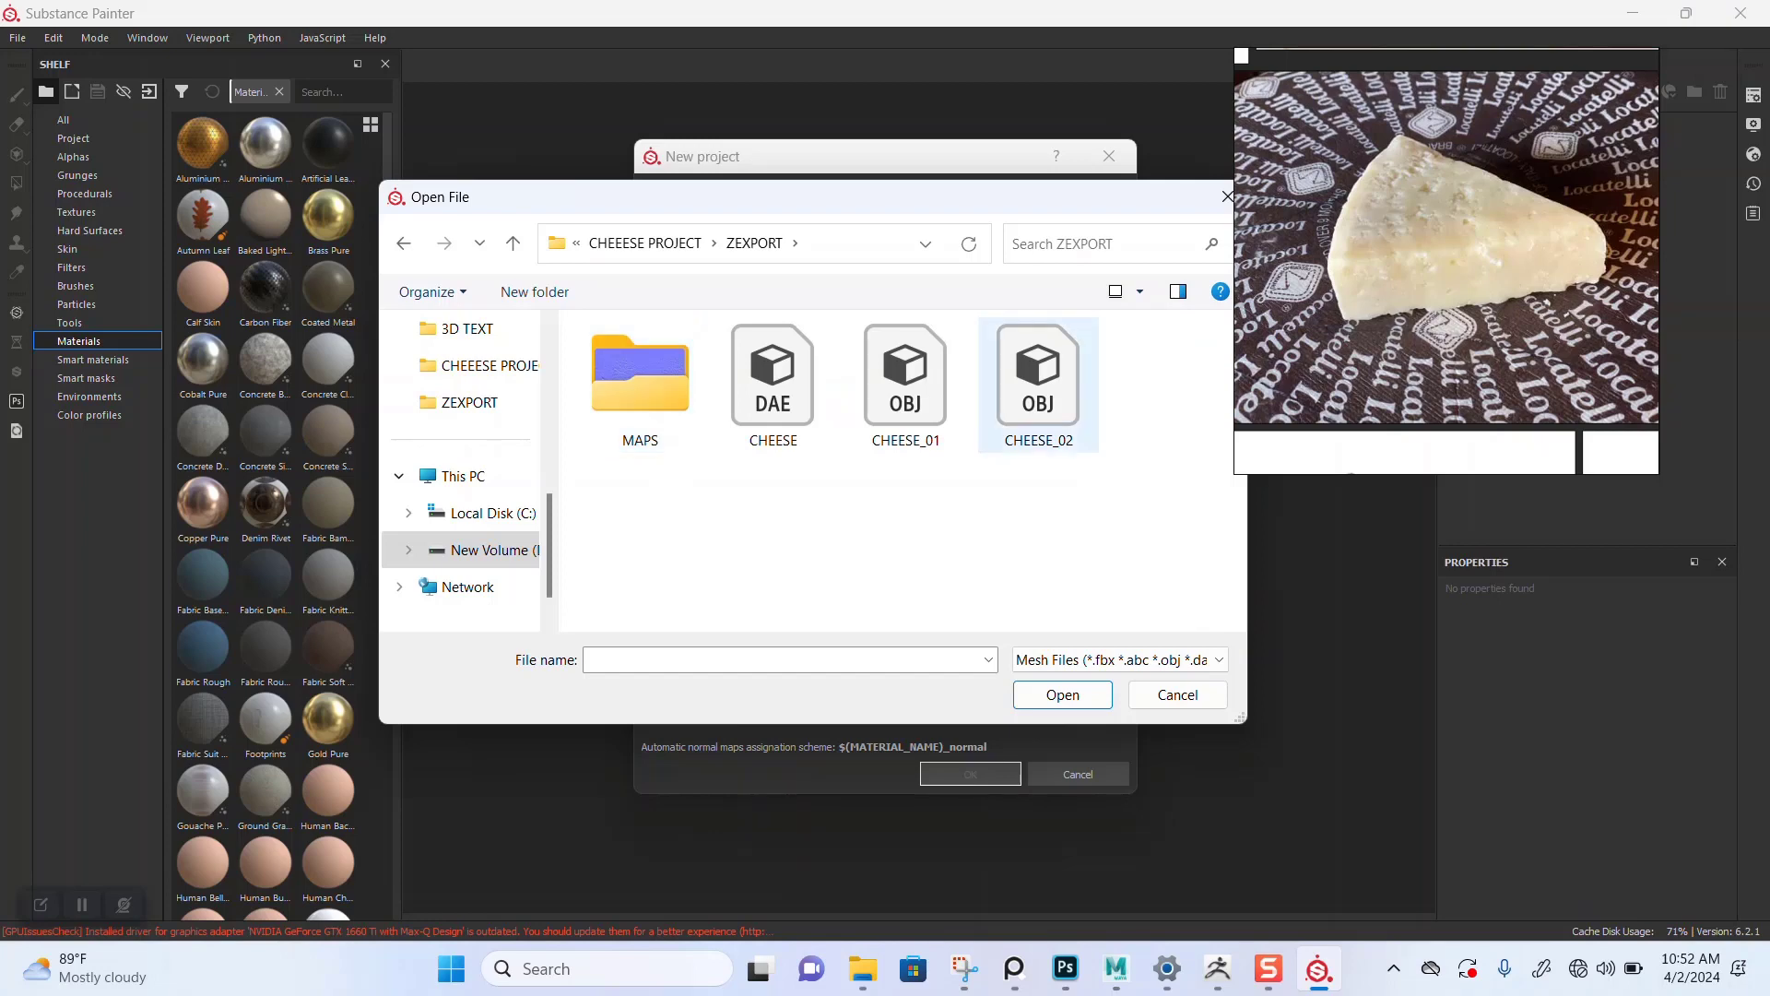
left_click(772, 386)
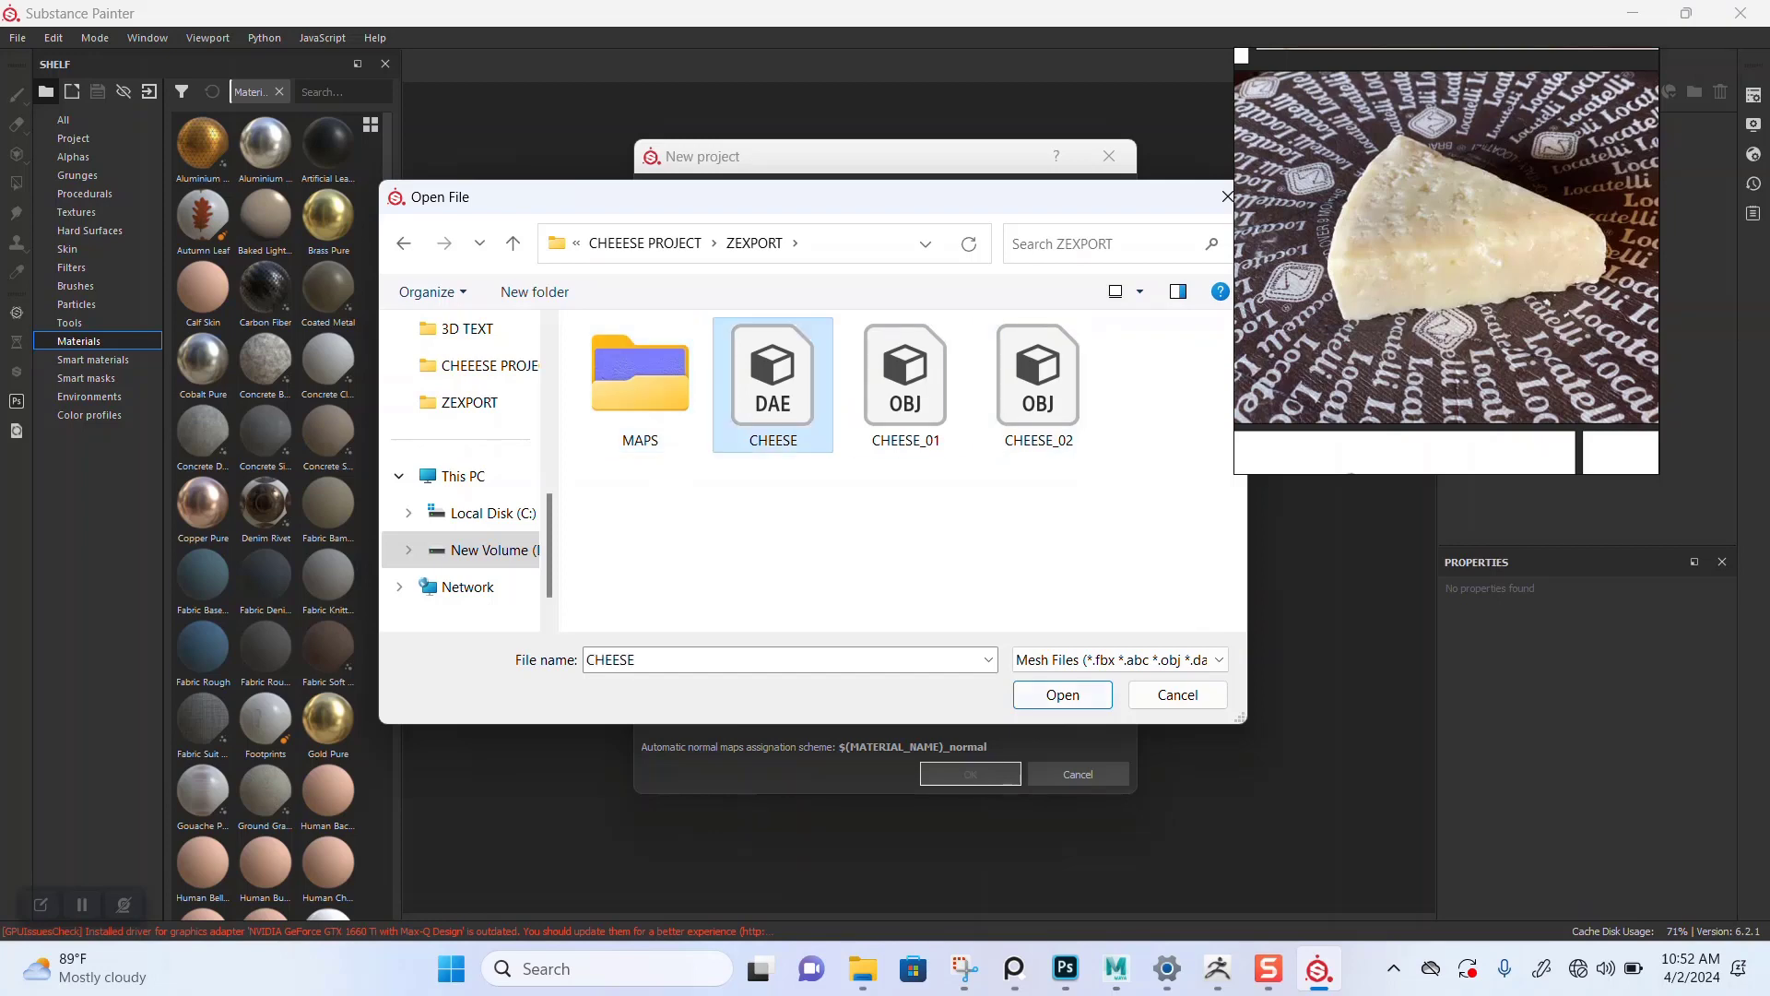
left_click(1063, 695)
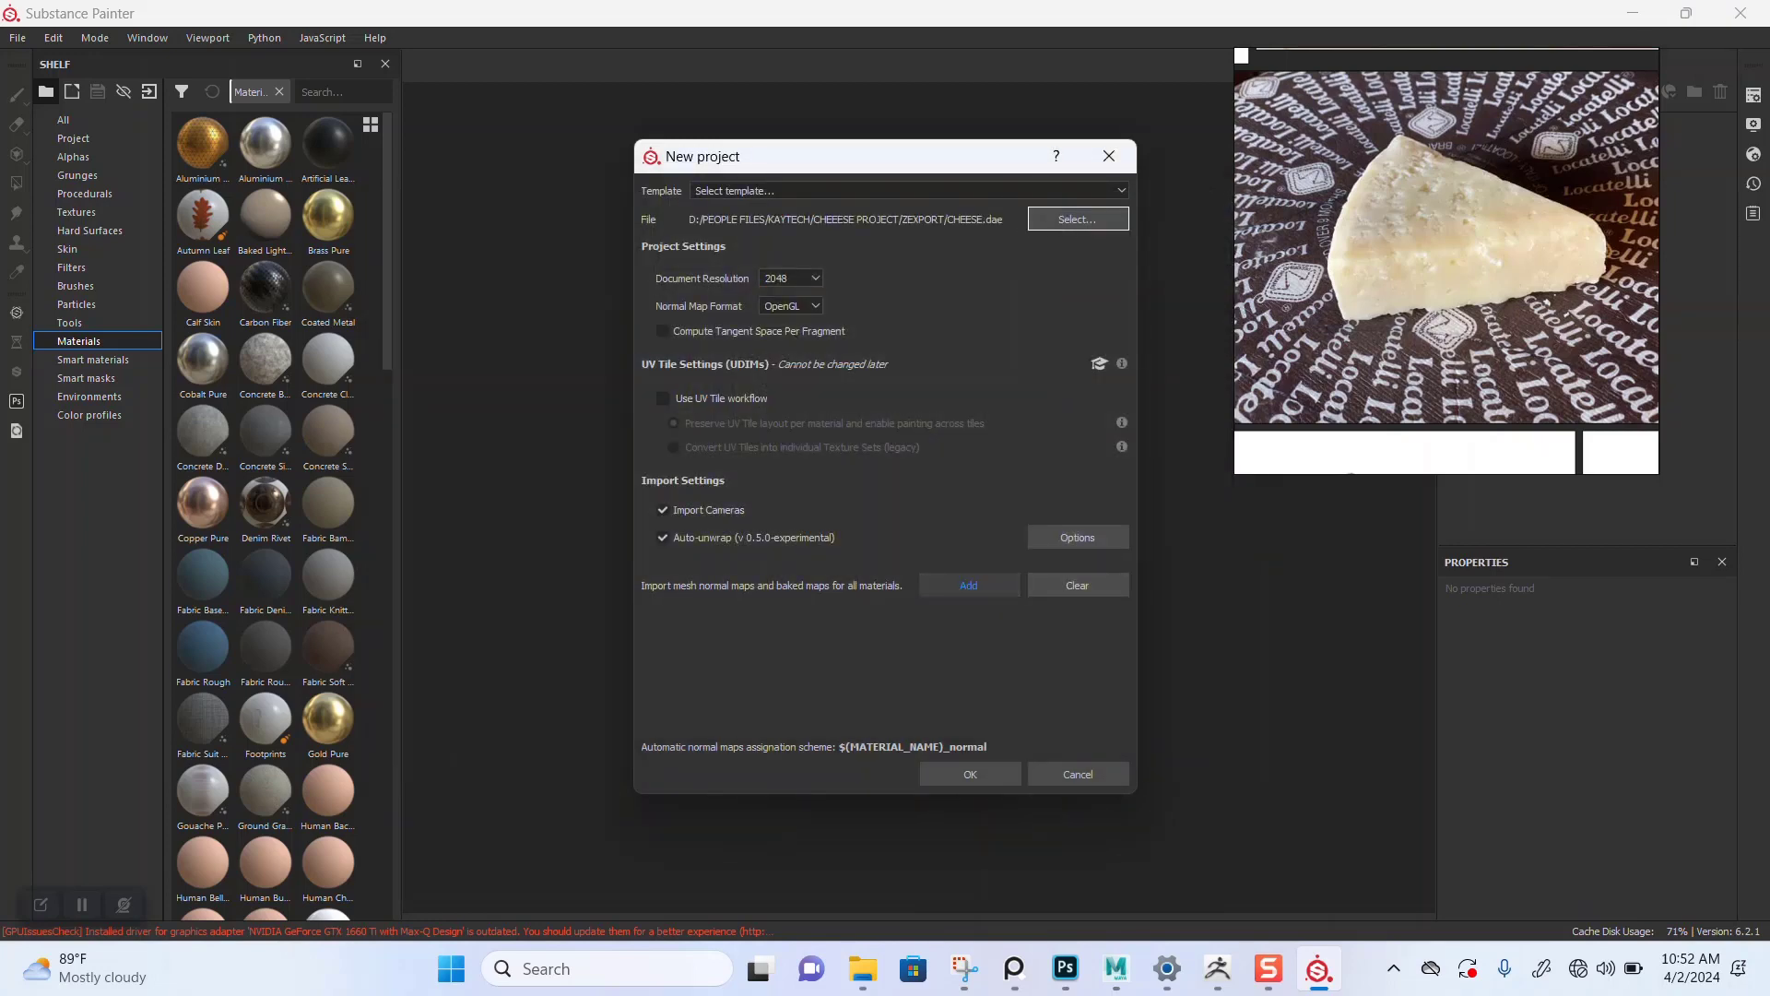
Step: Add the CHEESE 01 NOMAL and CHEESE 02 NOMAL maps from the MAPS folder as mesh normal maps and create the project
left_click(969, 585)
double_click(640, 383)
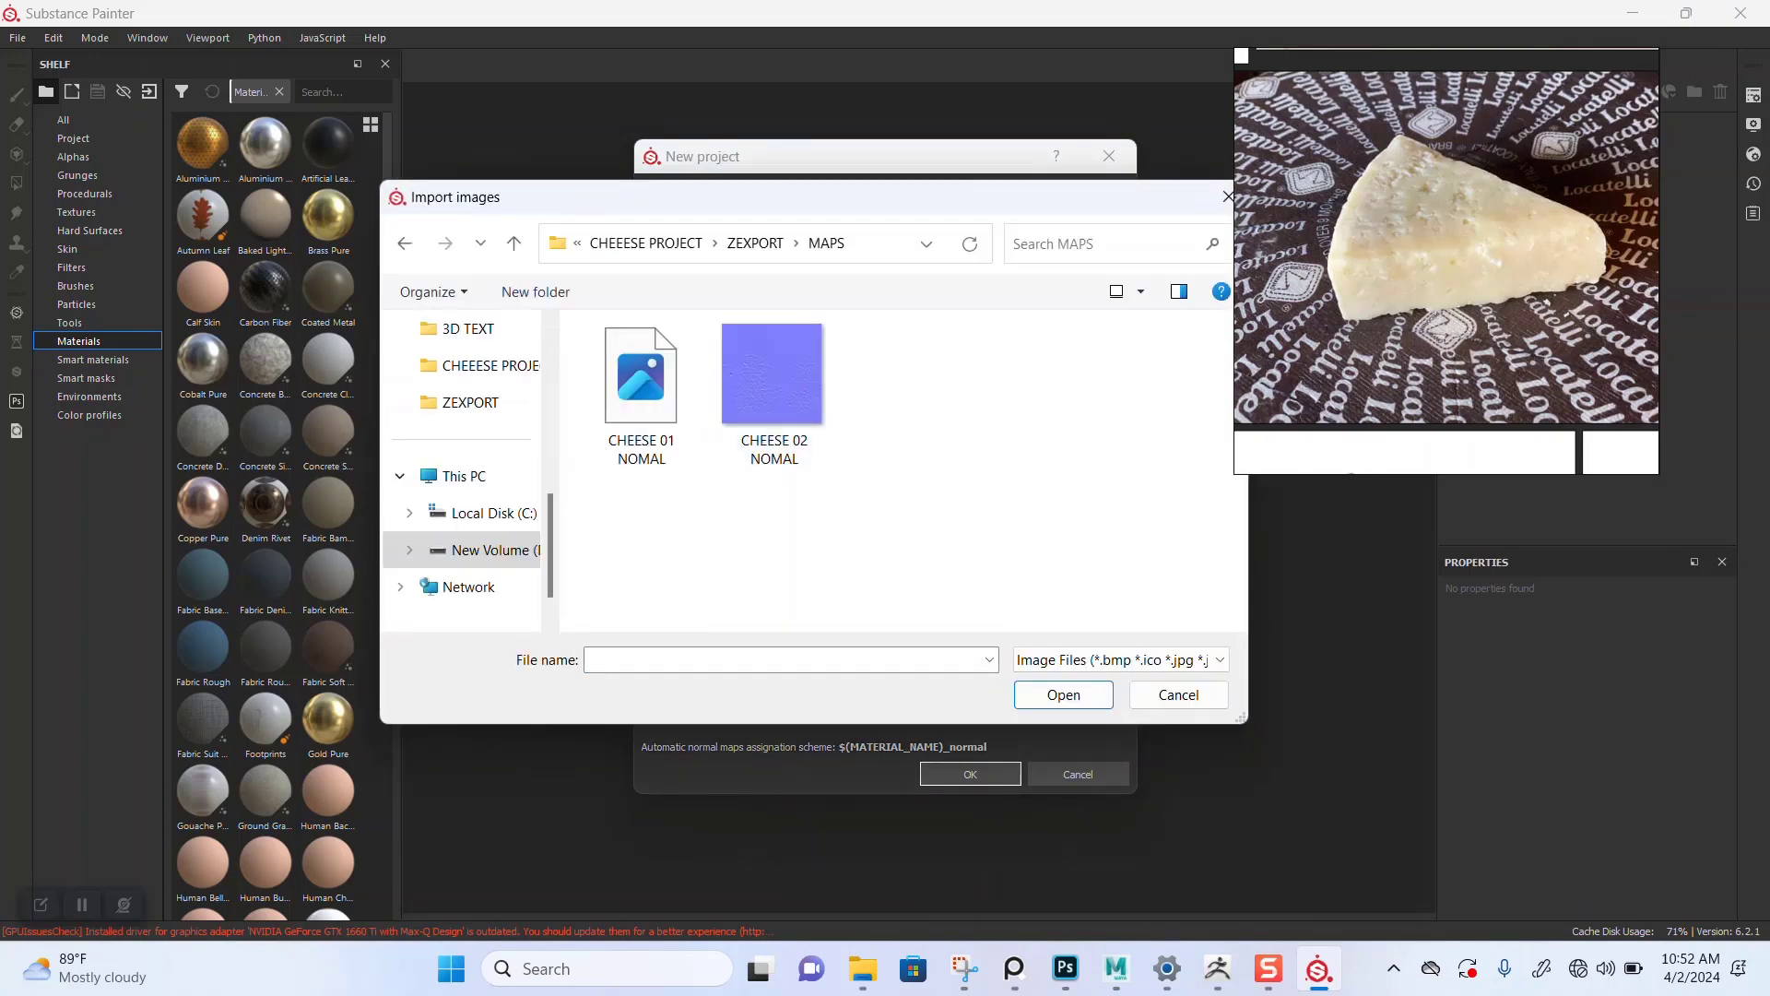
left_click_drag(858, 520, 622, 388)
key("Return")
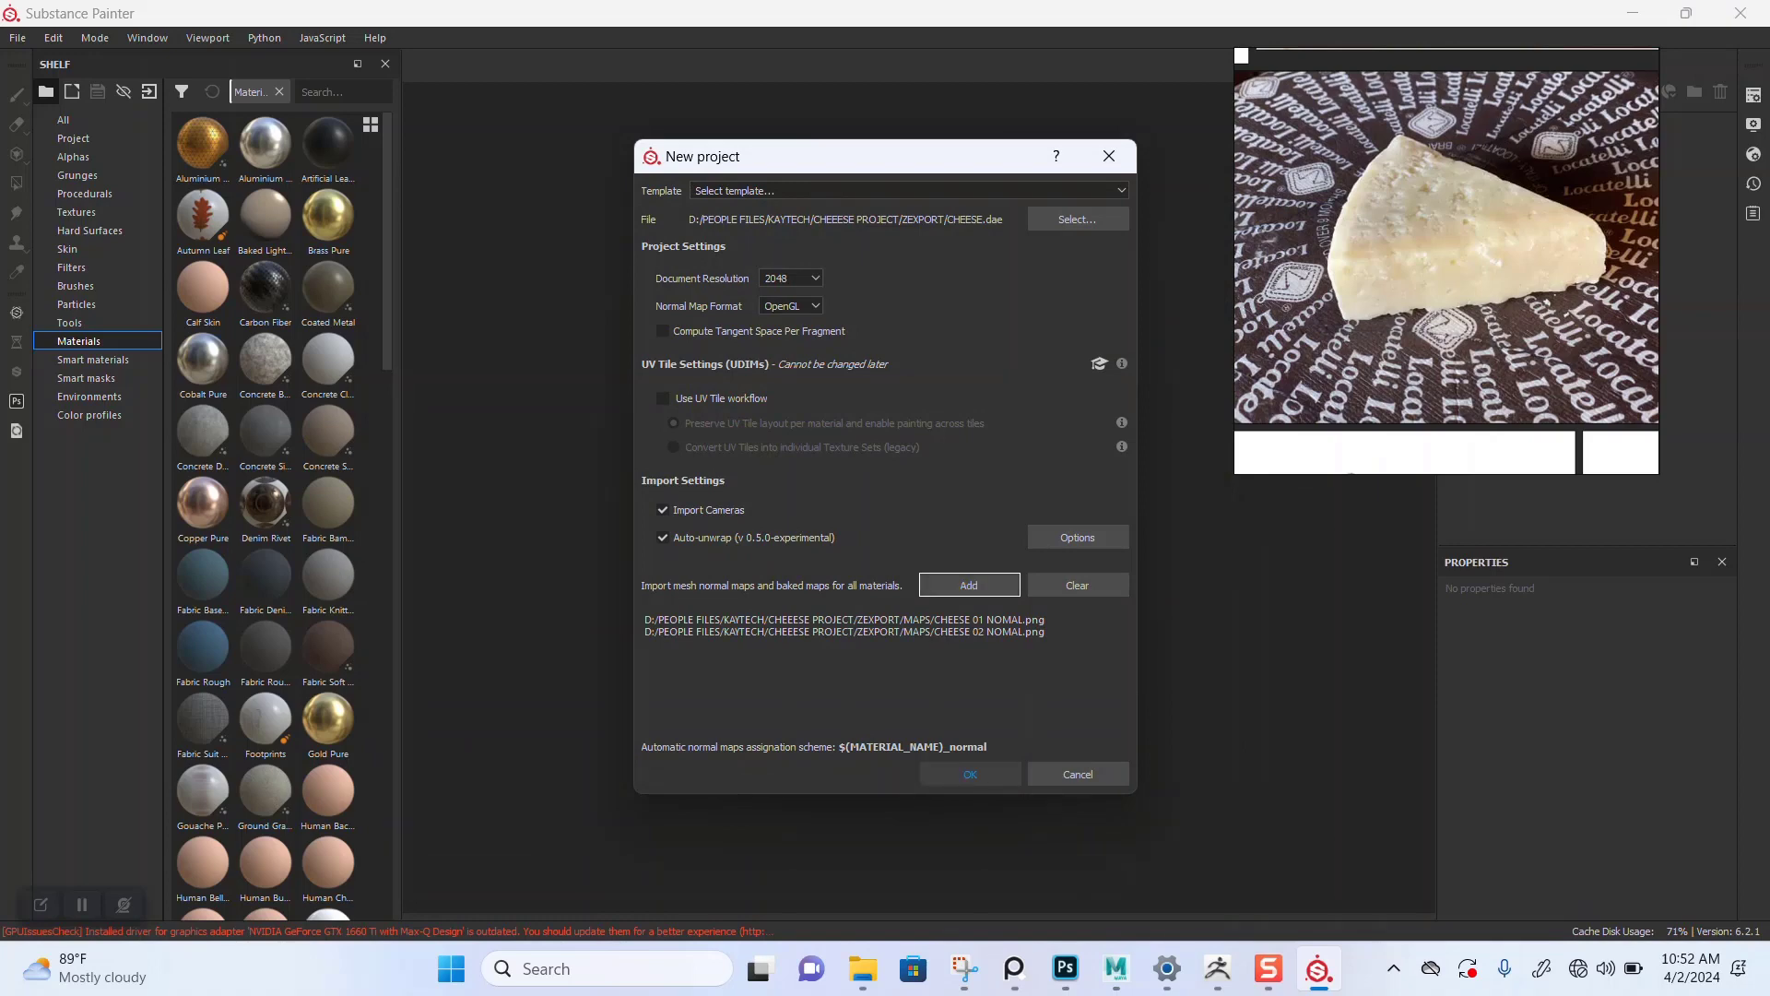
key("Return")
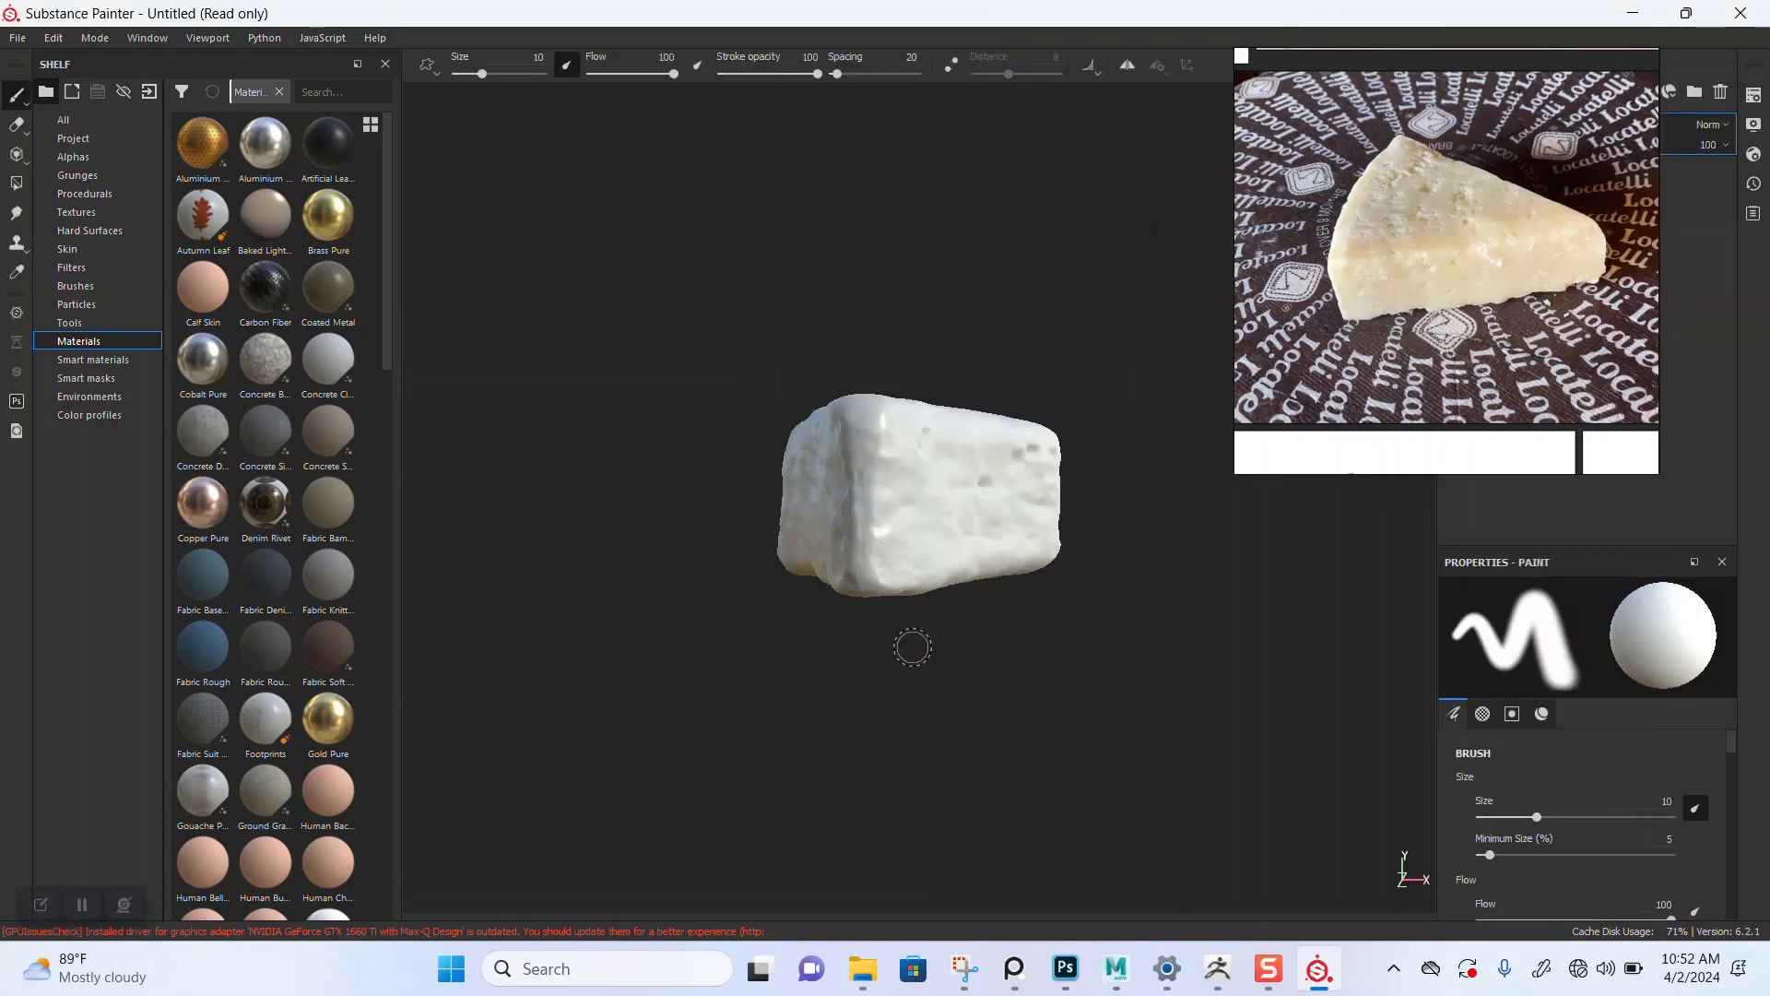
Step: Assign the CHEESE 01 NOMAL map as the normal map of the CHESSE_01_MAT texture set
left_click_drag(826, 709, 1024, 742, "alt")
scroll(843, 578, "down", 1)
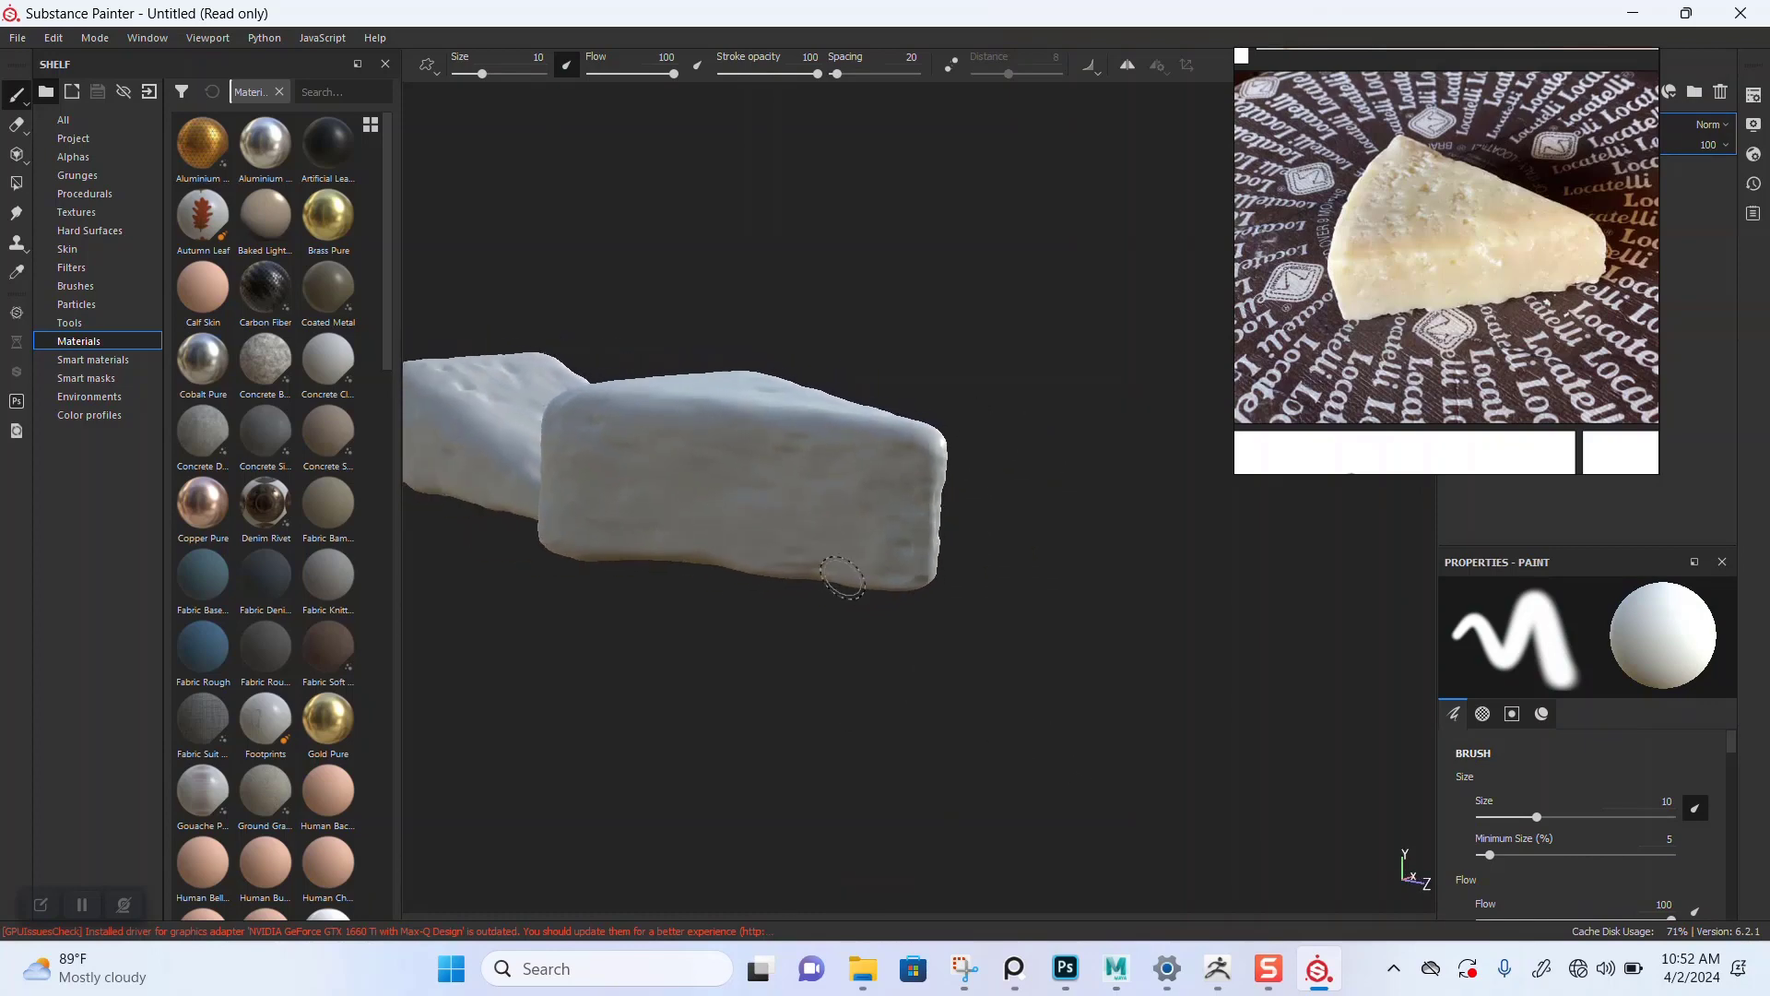
left_click_drag(843, 578, 939, 503, "alt")
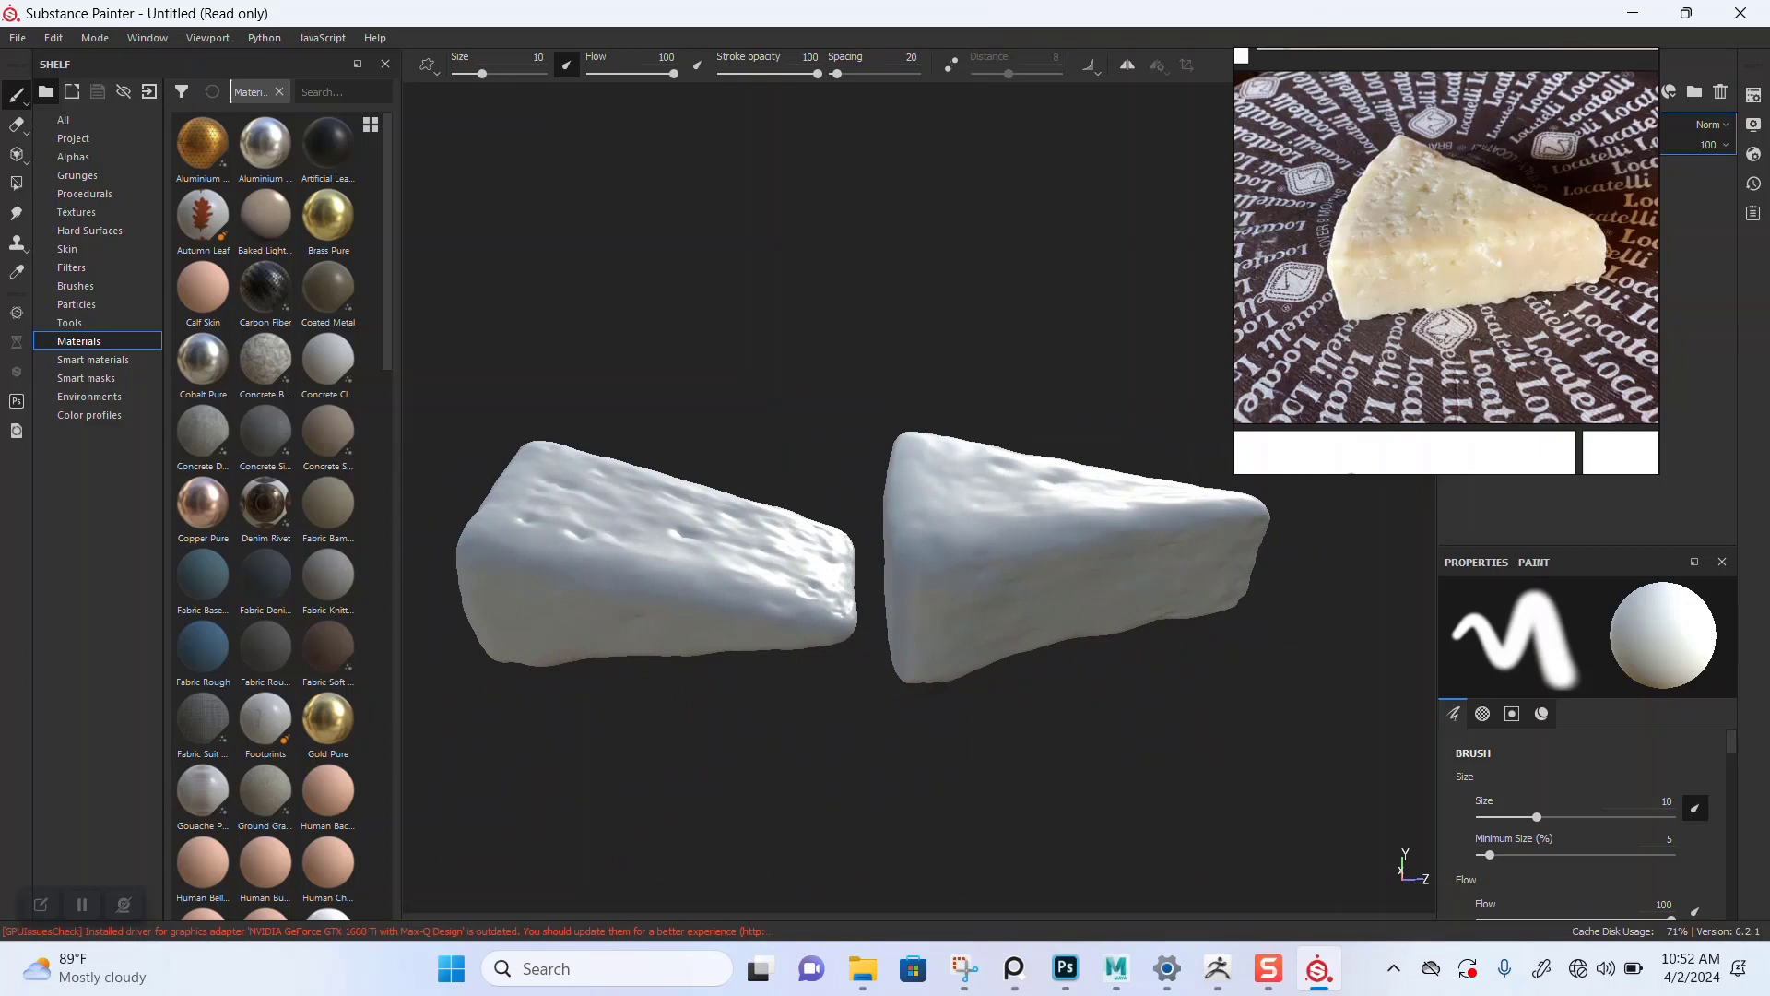
right_click_drag(1420, 277, 452, 225)
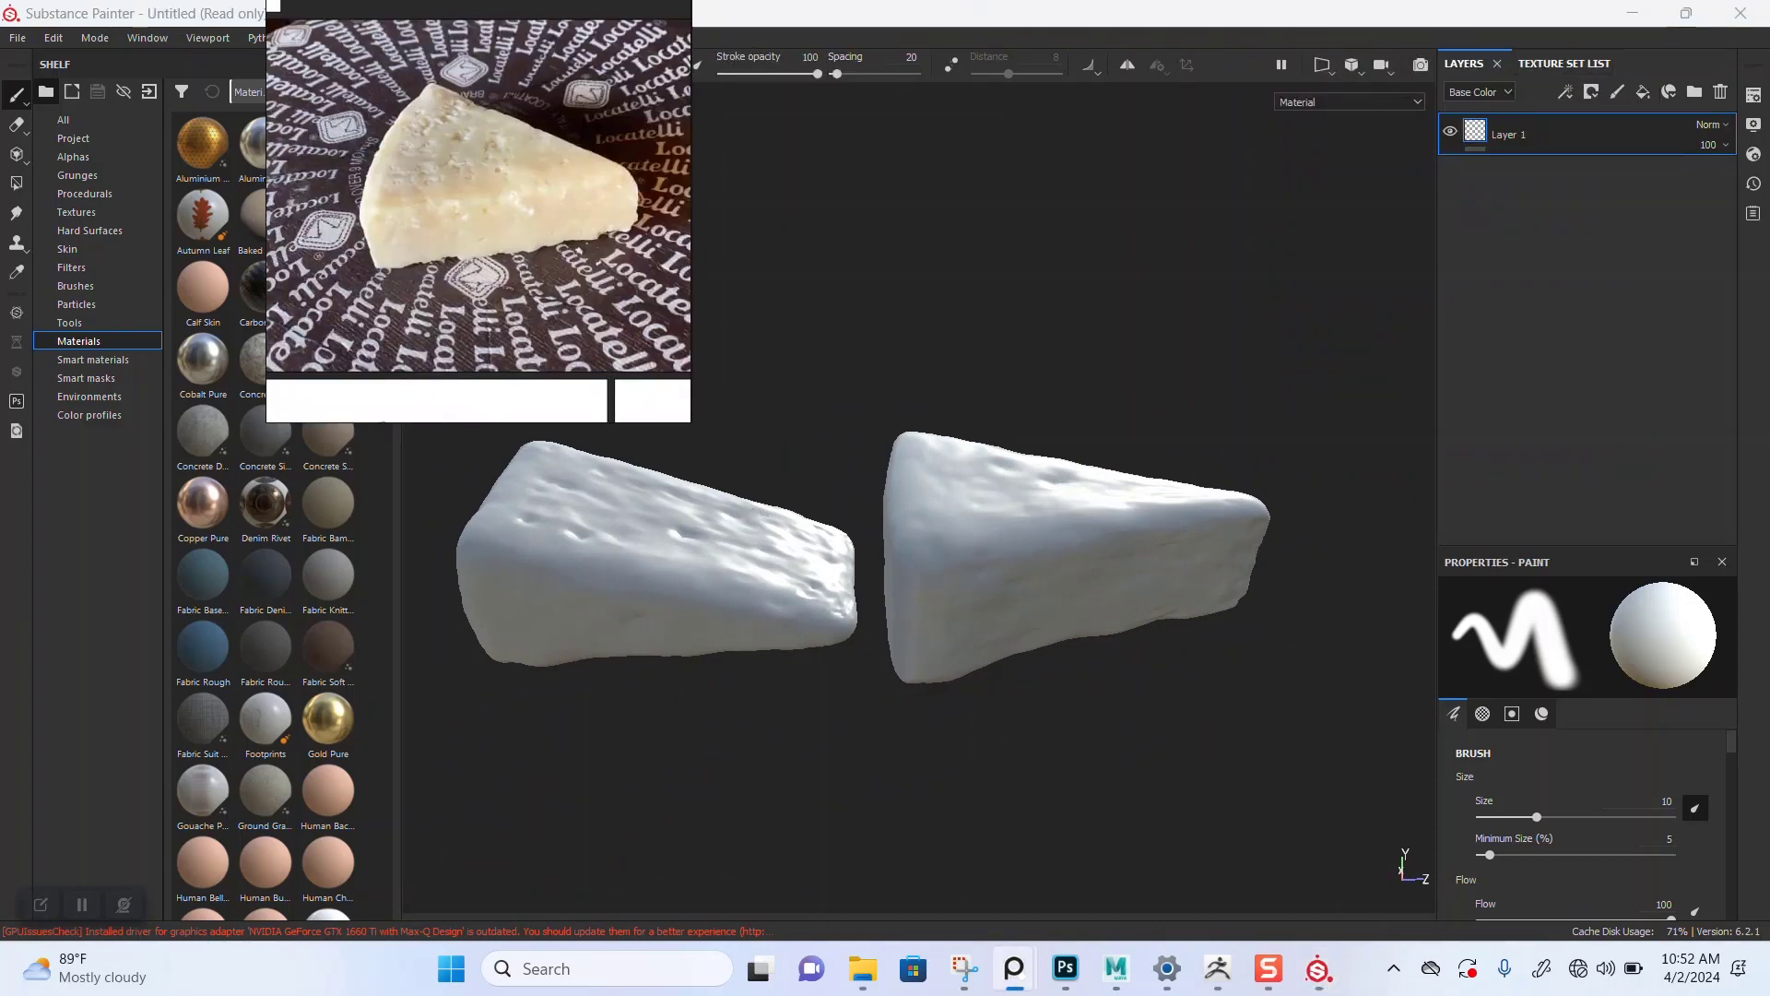
left_click(1754, 94)
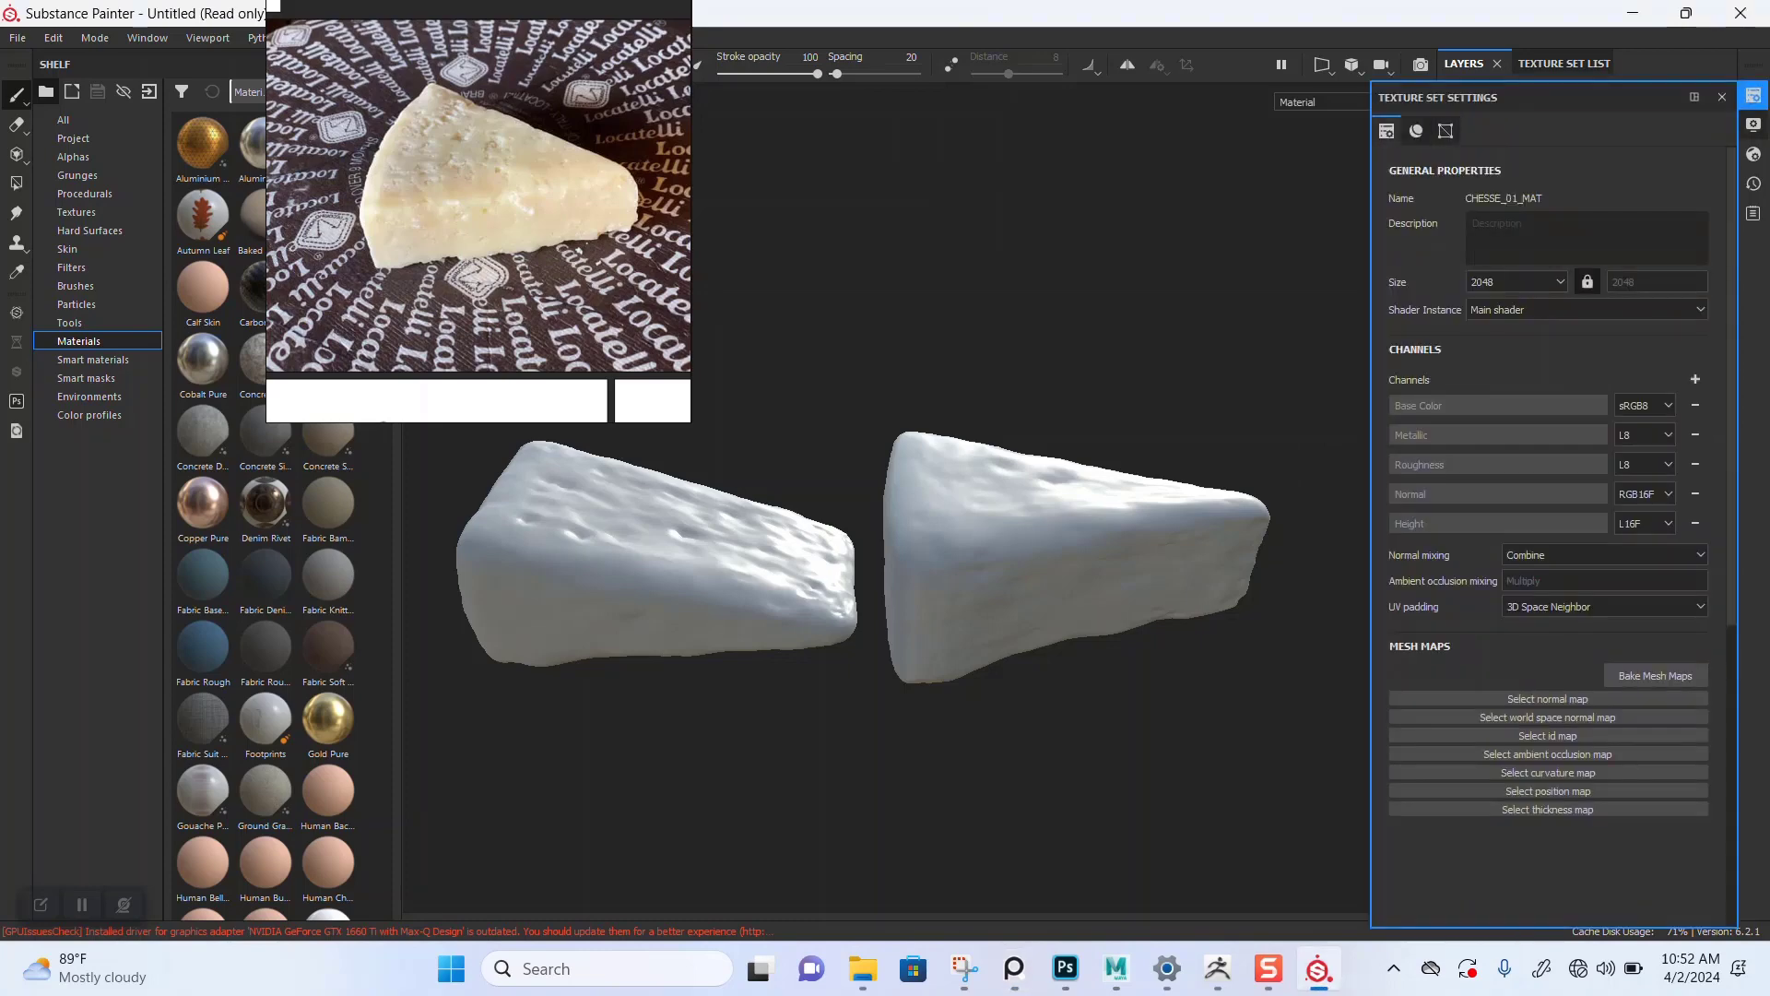
left_click(1655, 675)
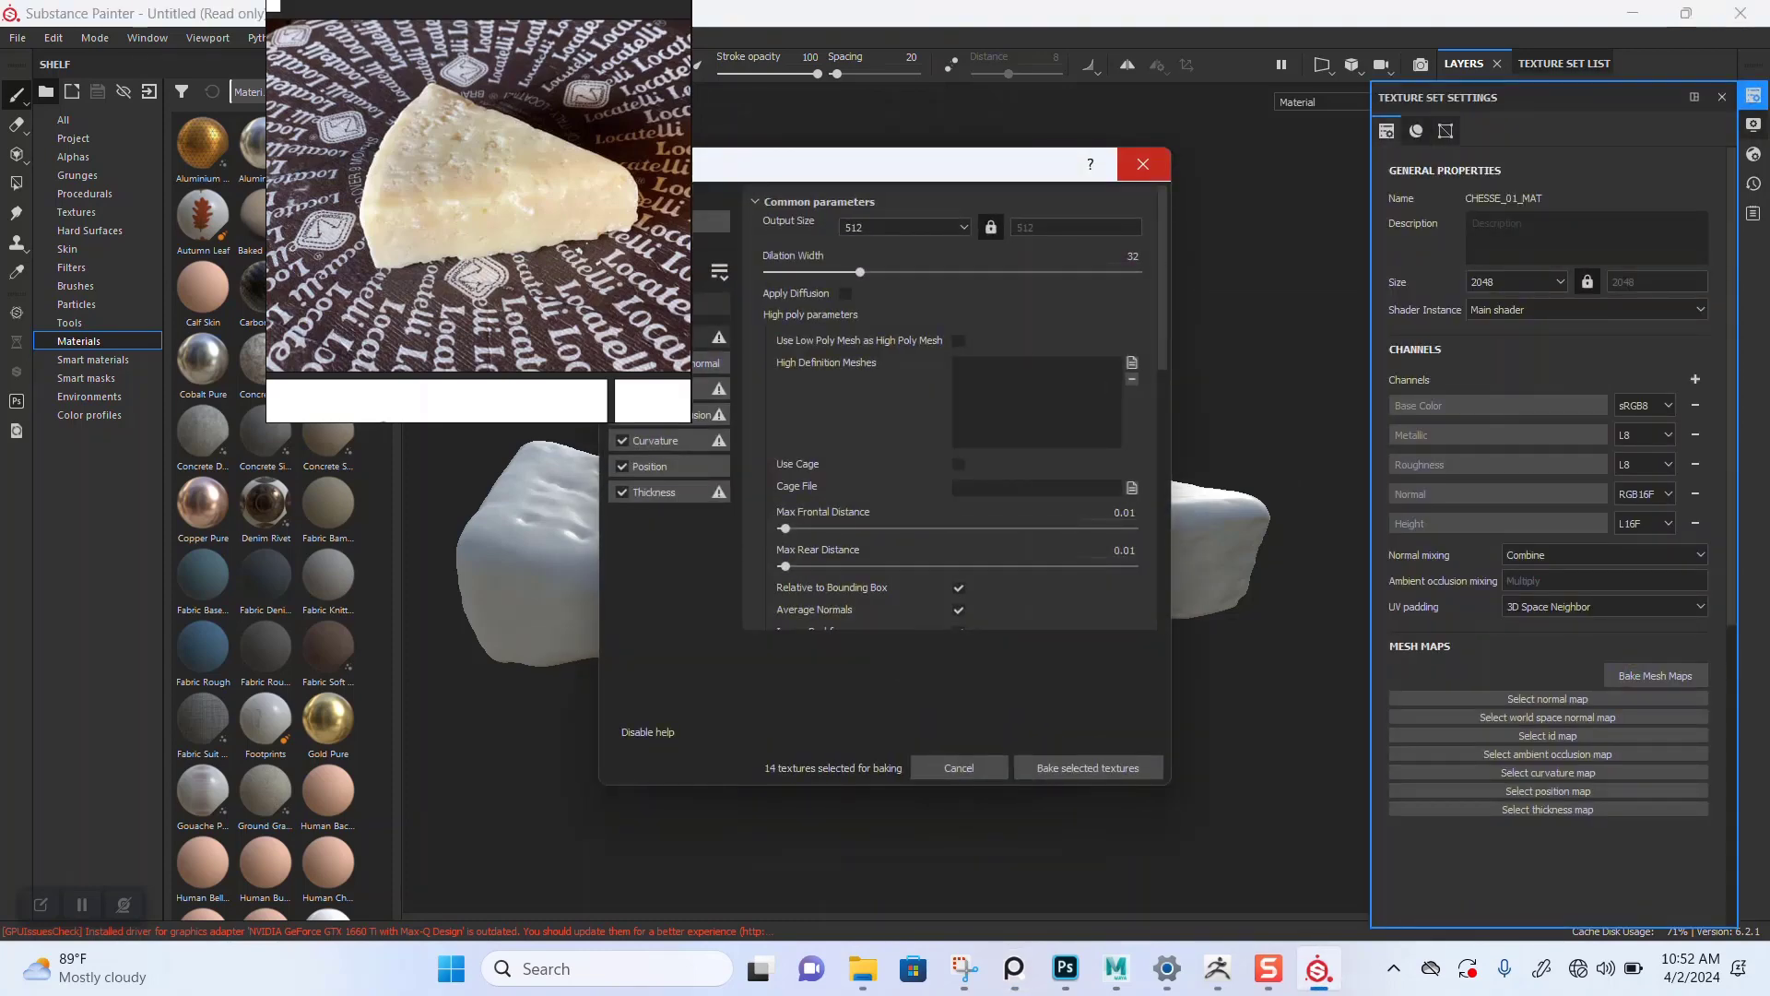
left_click(1143, 164)
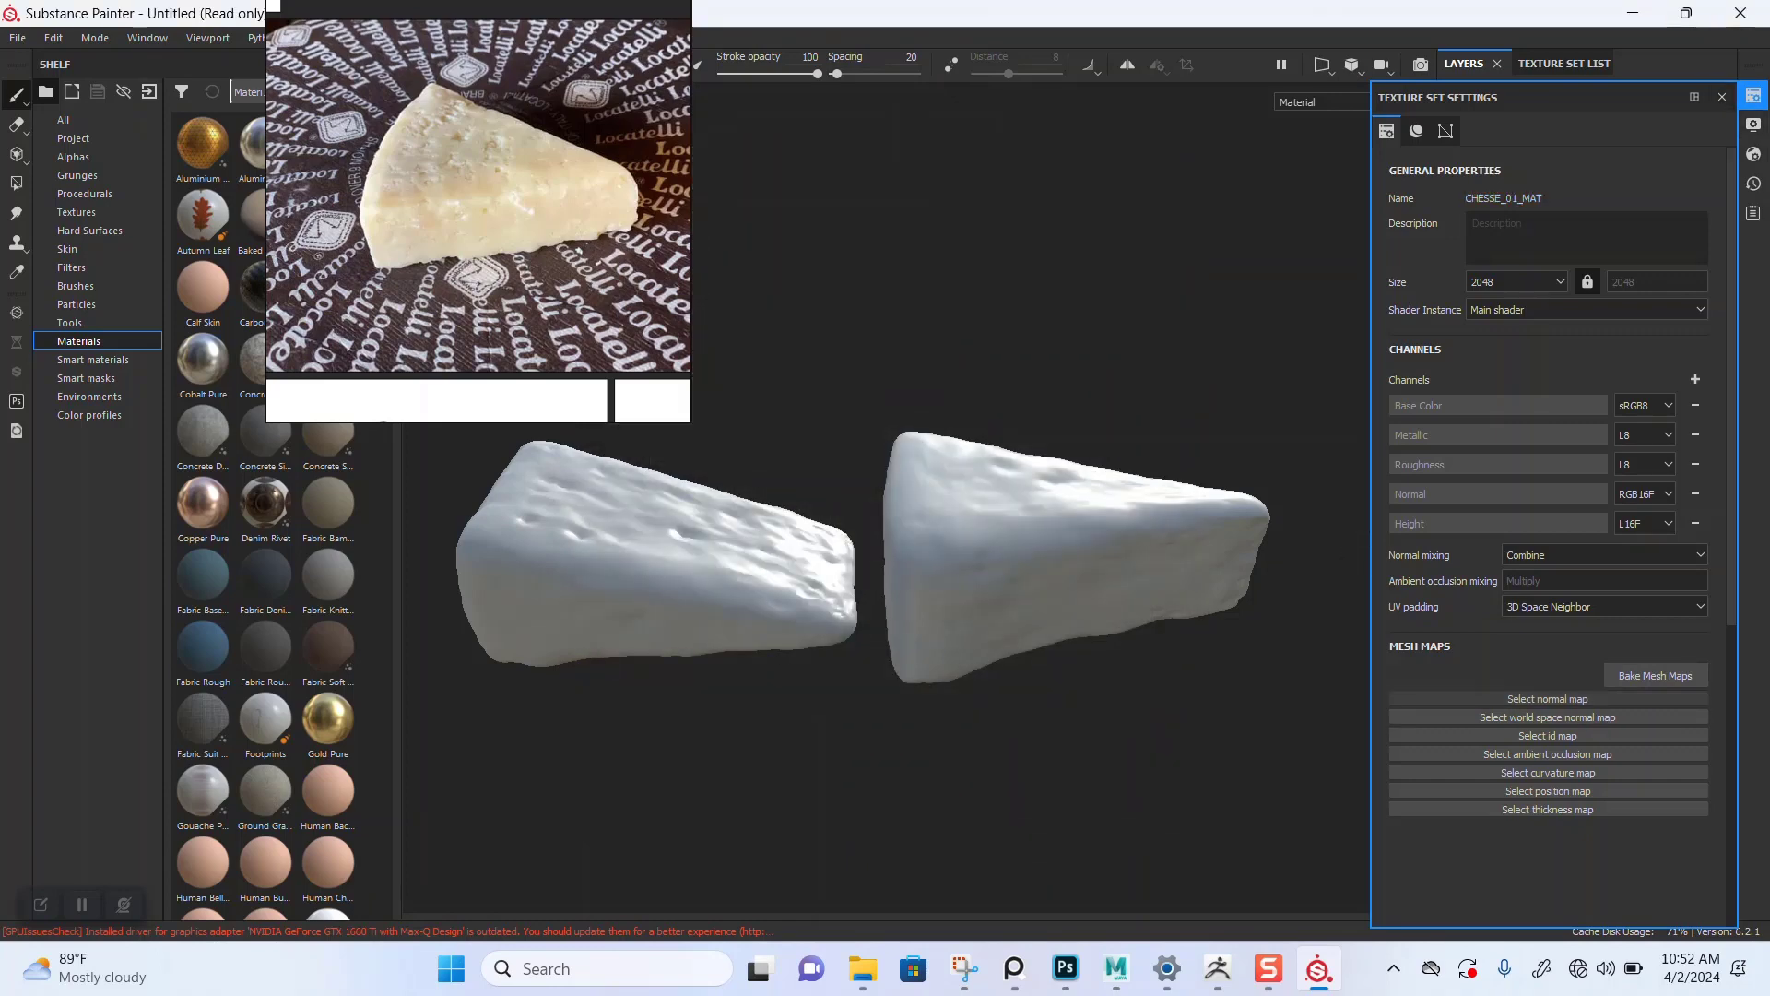
left_click(1558, 699)
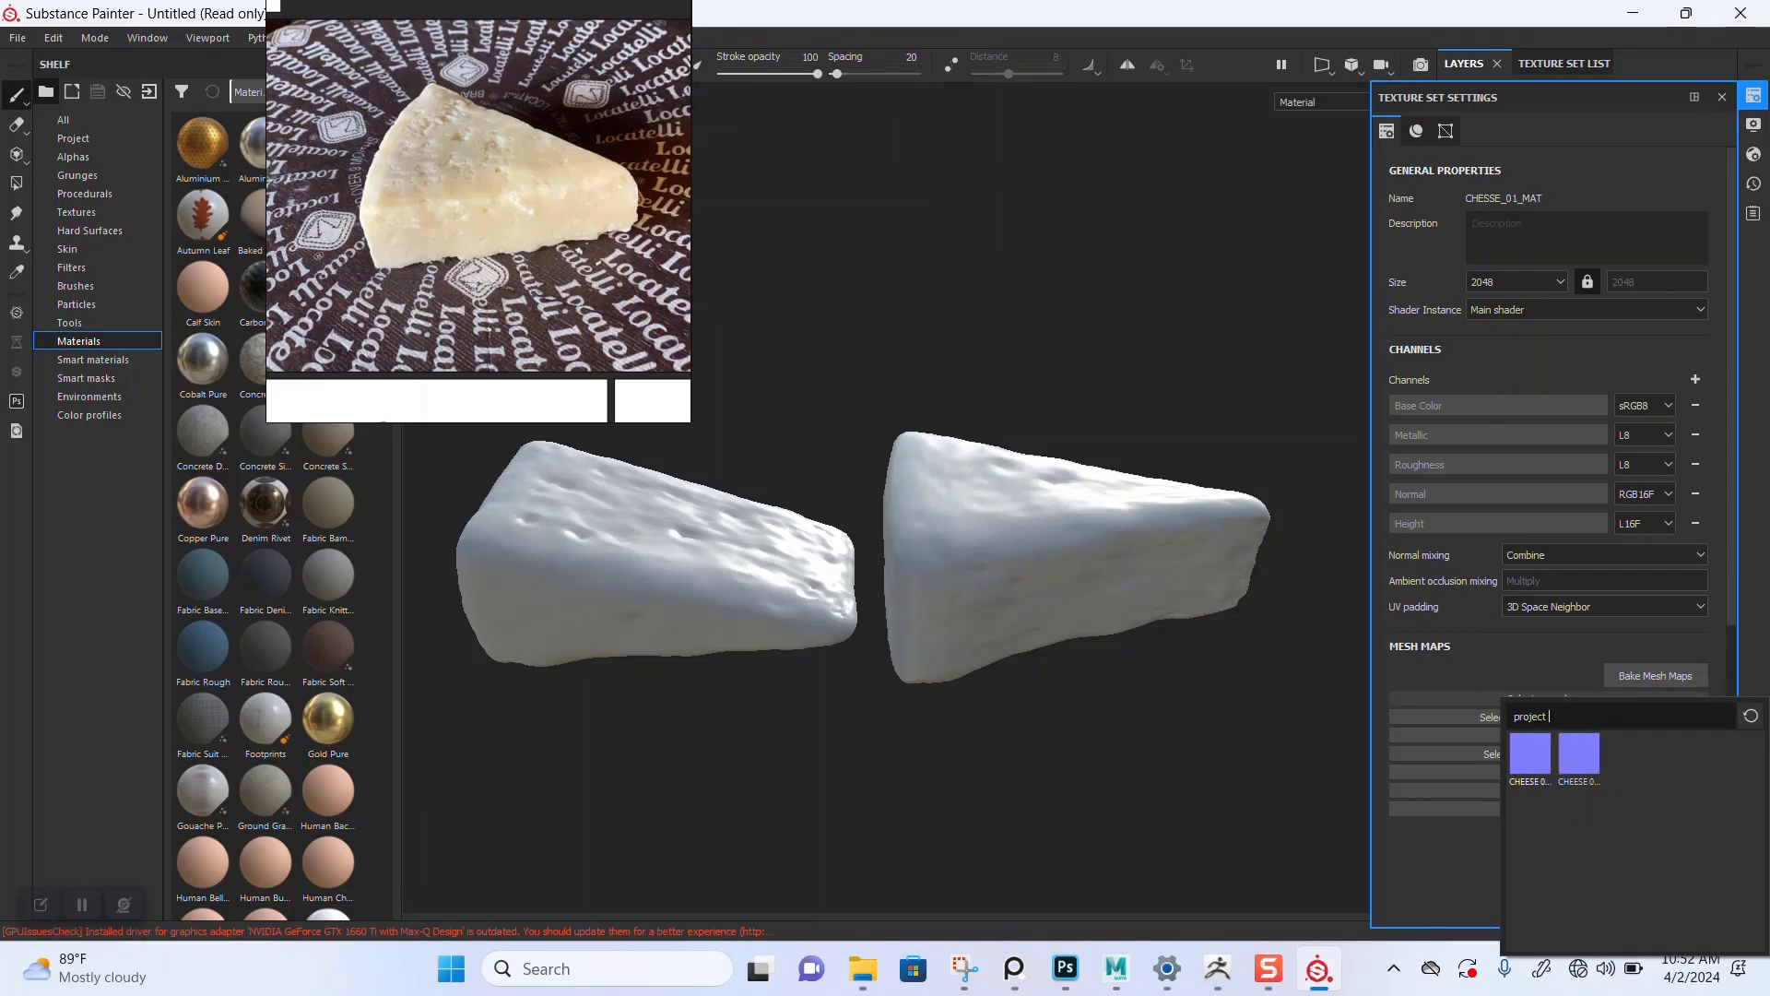
left_click(1530, 755)
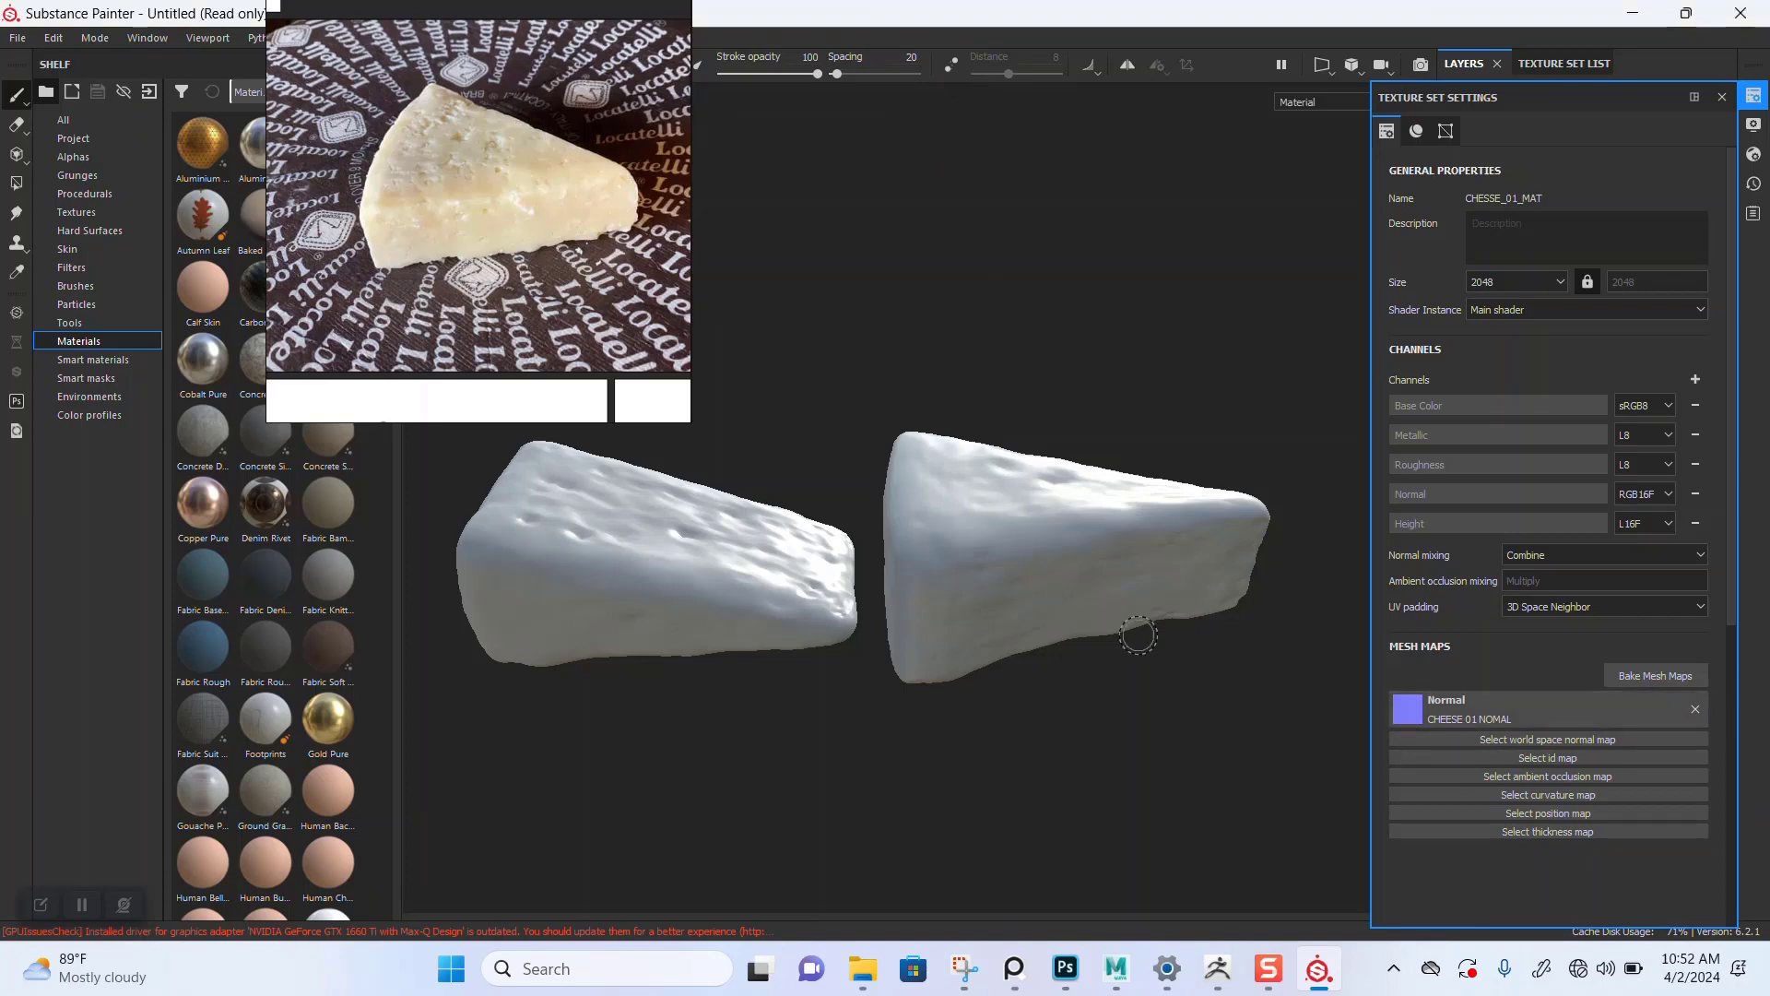
Step: Orbit and zoom around the first cheese to inspect its normal-map surface detail
scroll(806, 716, "up", 2)
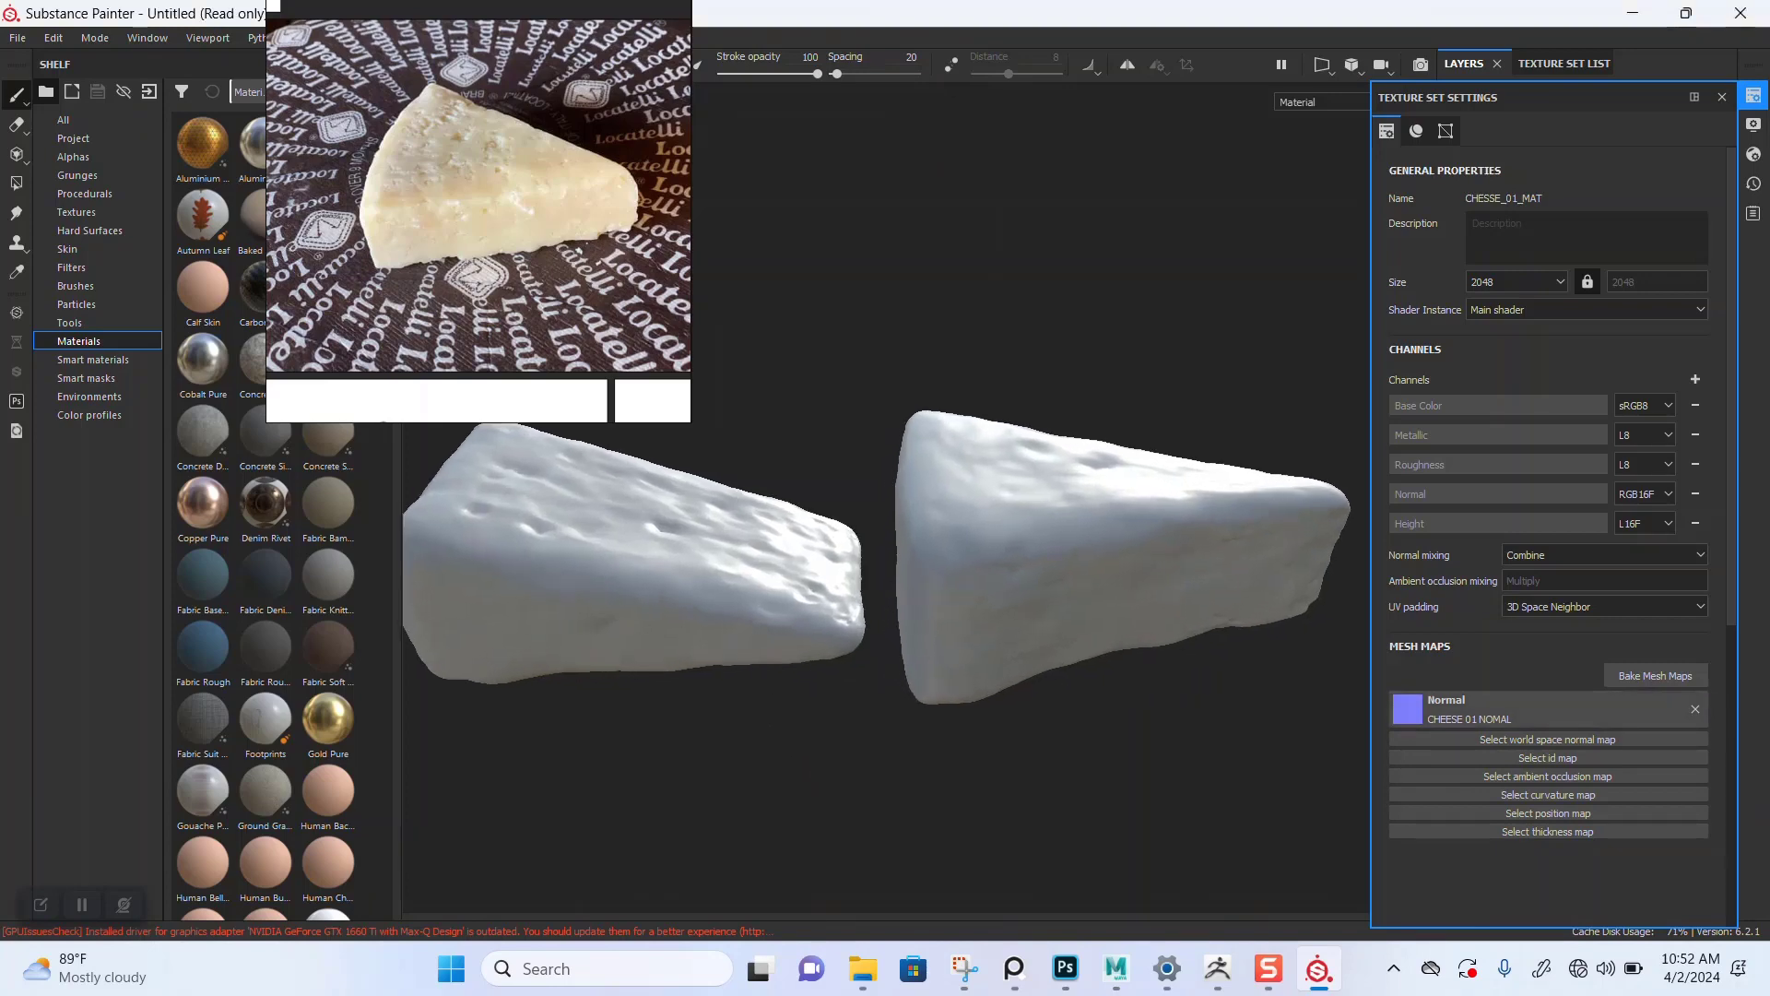
left_click_drag(873, 785, 894, 808, "alt")
middle_click_drag(765, 750, 994, 662, "alt")
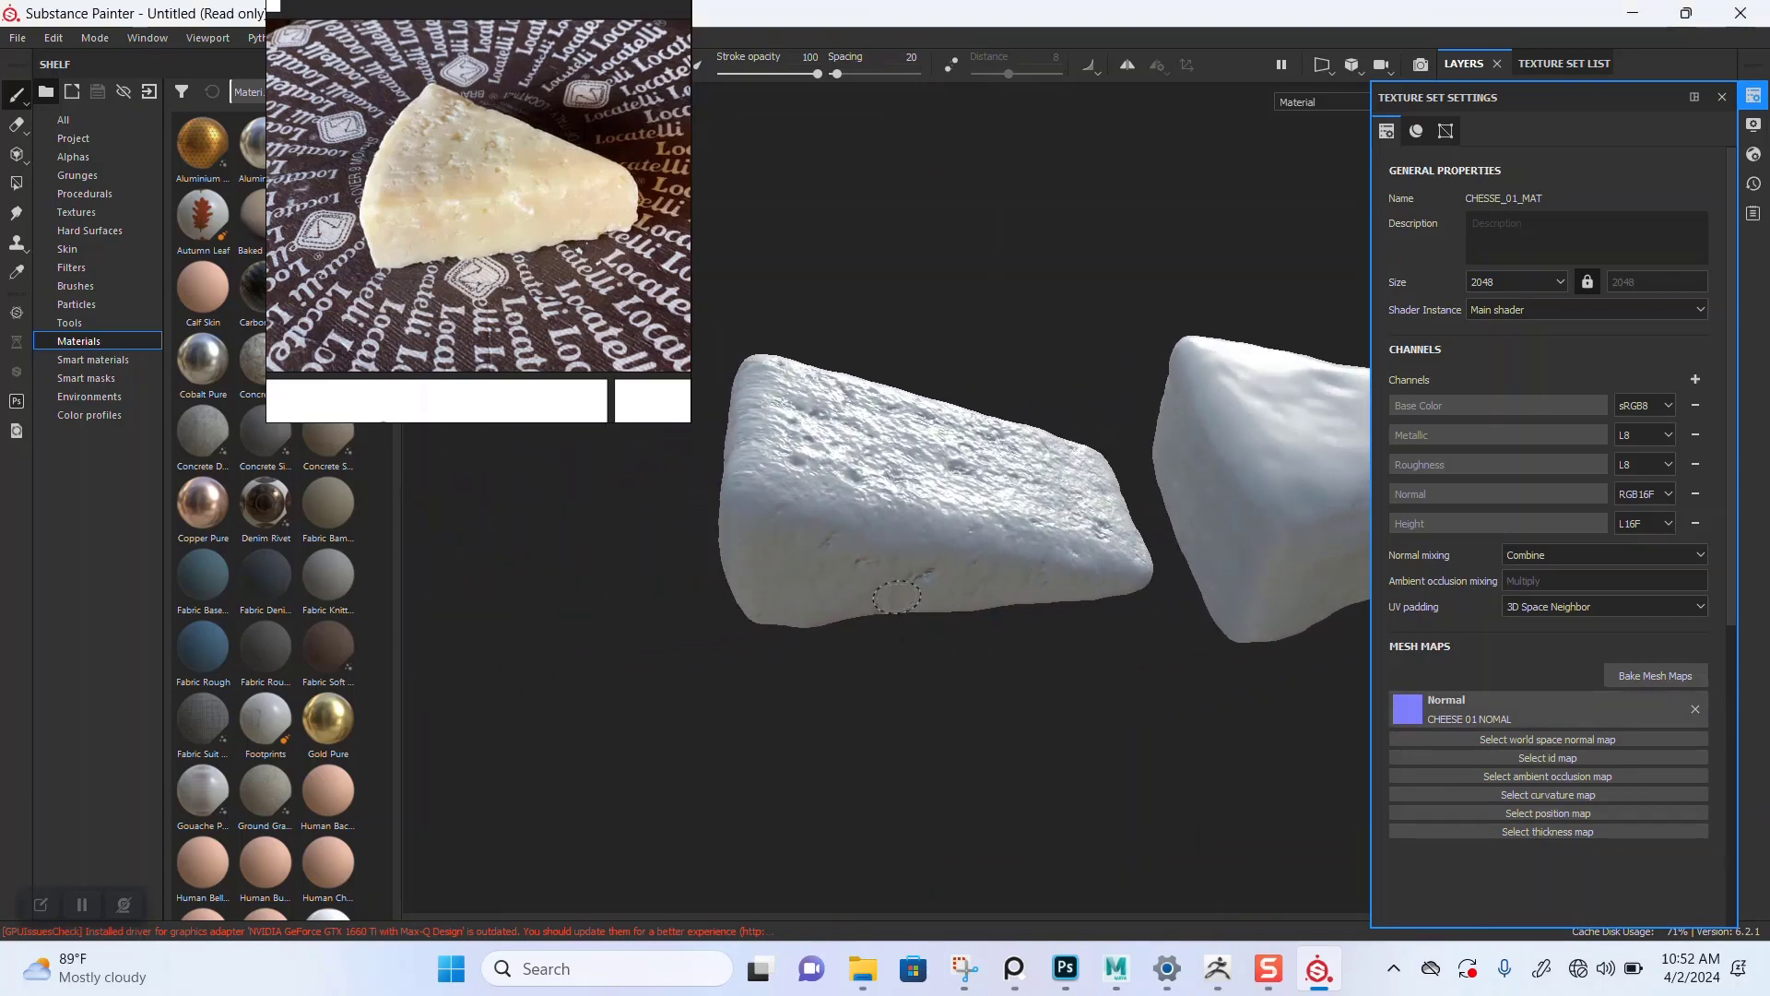
left_click_drag(897, 588, 900, 638, "alt")
scroll(900, 638, "up", 2)
scroll(900, 638, "up", 3)
left_click_drag(1088, 636, 1052, 636, "alt")
mouse_move(1052, 636)
right_mouse_down("shift")
mouse_move(1263, 636)
mouse_move(996, 636)
mouse_move(996, 676)
right_mouse_up("shift")
mouse_move(996, 676)
left_mouse_down("alt")
mouse_move(1023, 705)
mouse_move(1047, 812)
mouse_move(1046, 668)
mouse_move(1180, 659)
mouse_move(1015, 628)
mouse_move(1051, 601)
mouse_move(1009, 627)
mouse_move(996, 691)
mouse_move(936, 670)
mouse_move(1188, 612)
left_mouse_up("alt")
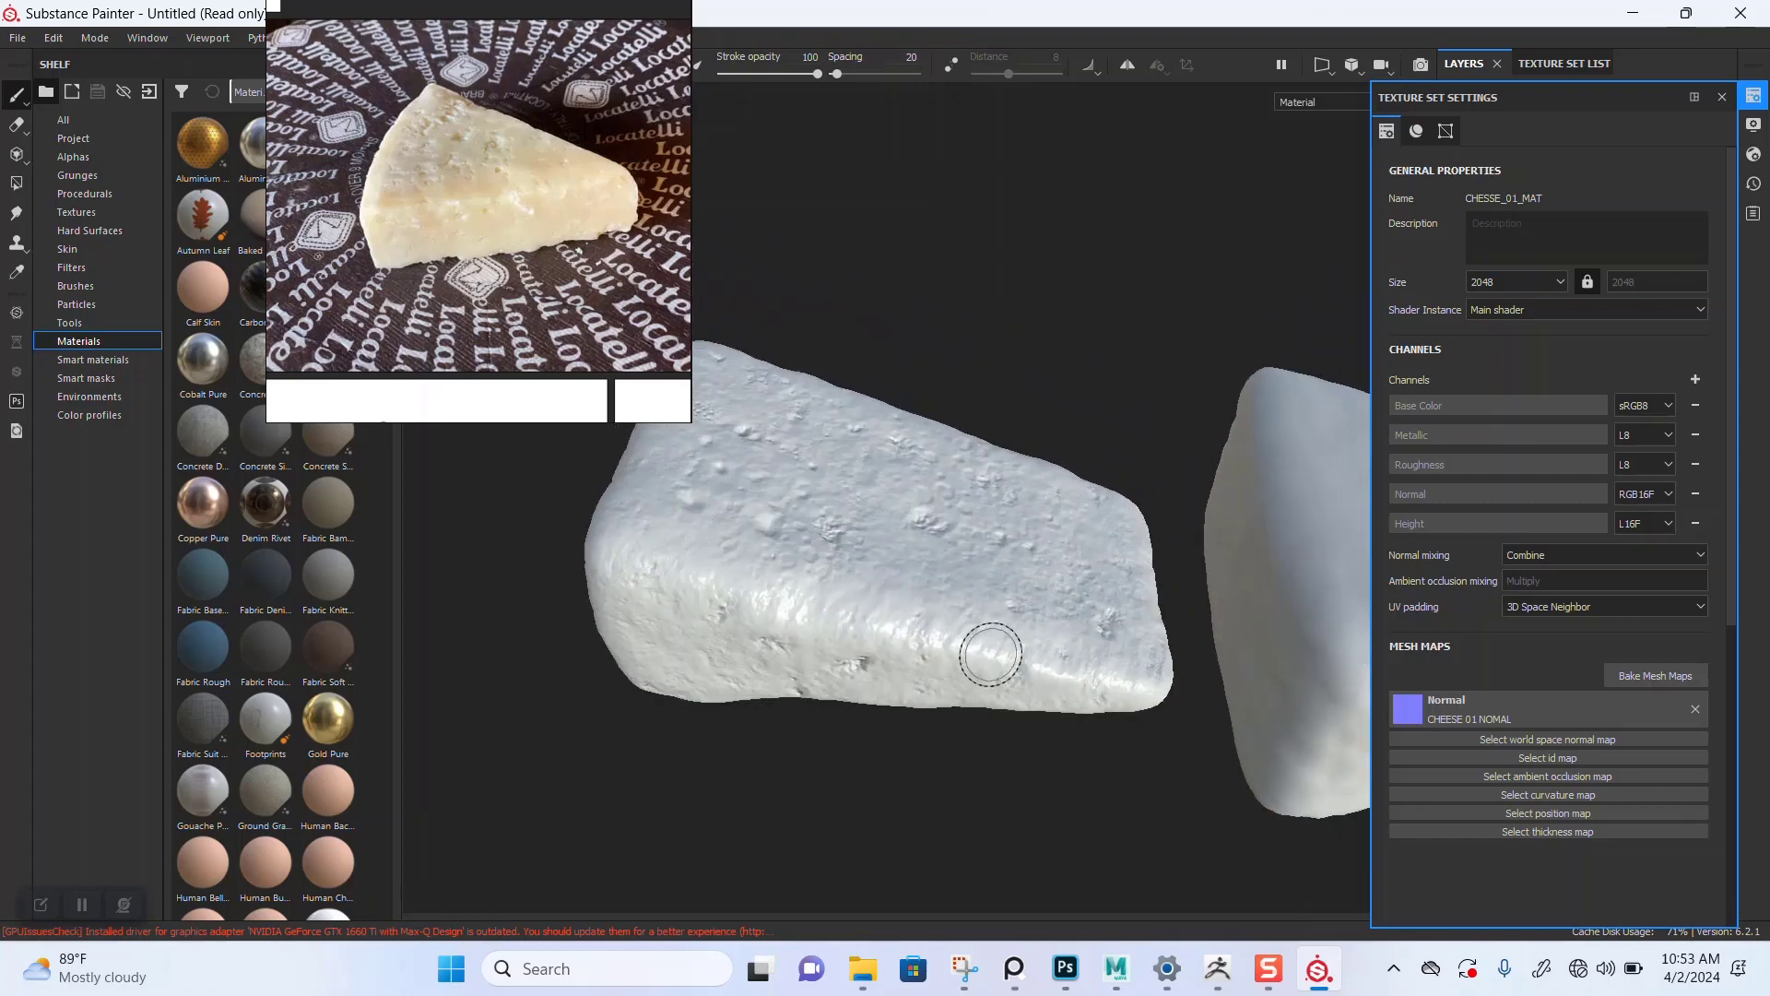
left_click_drag(990, 654, 1039, 723, "alt")
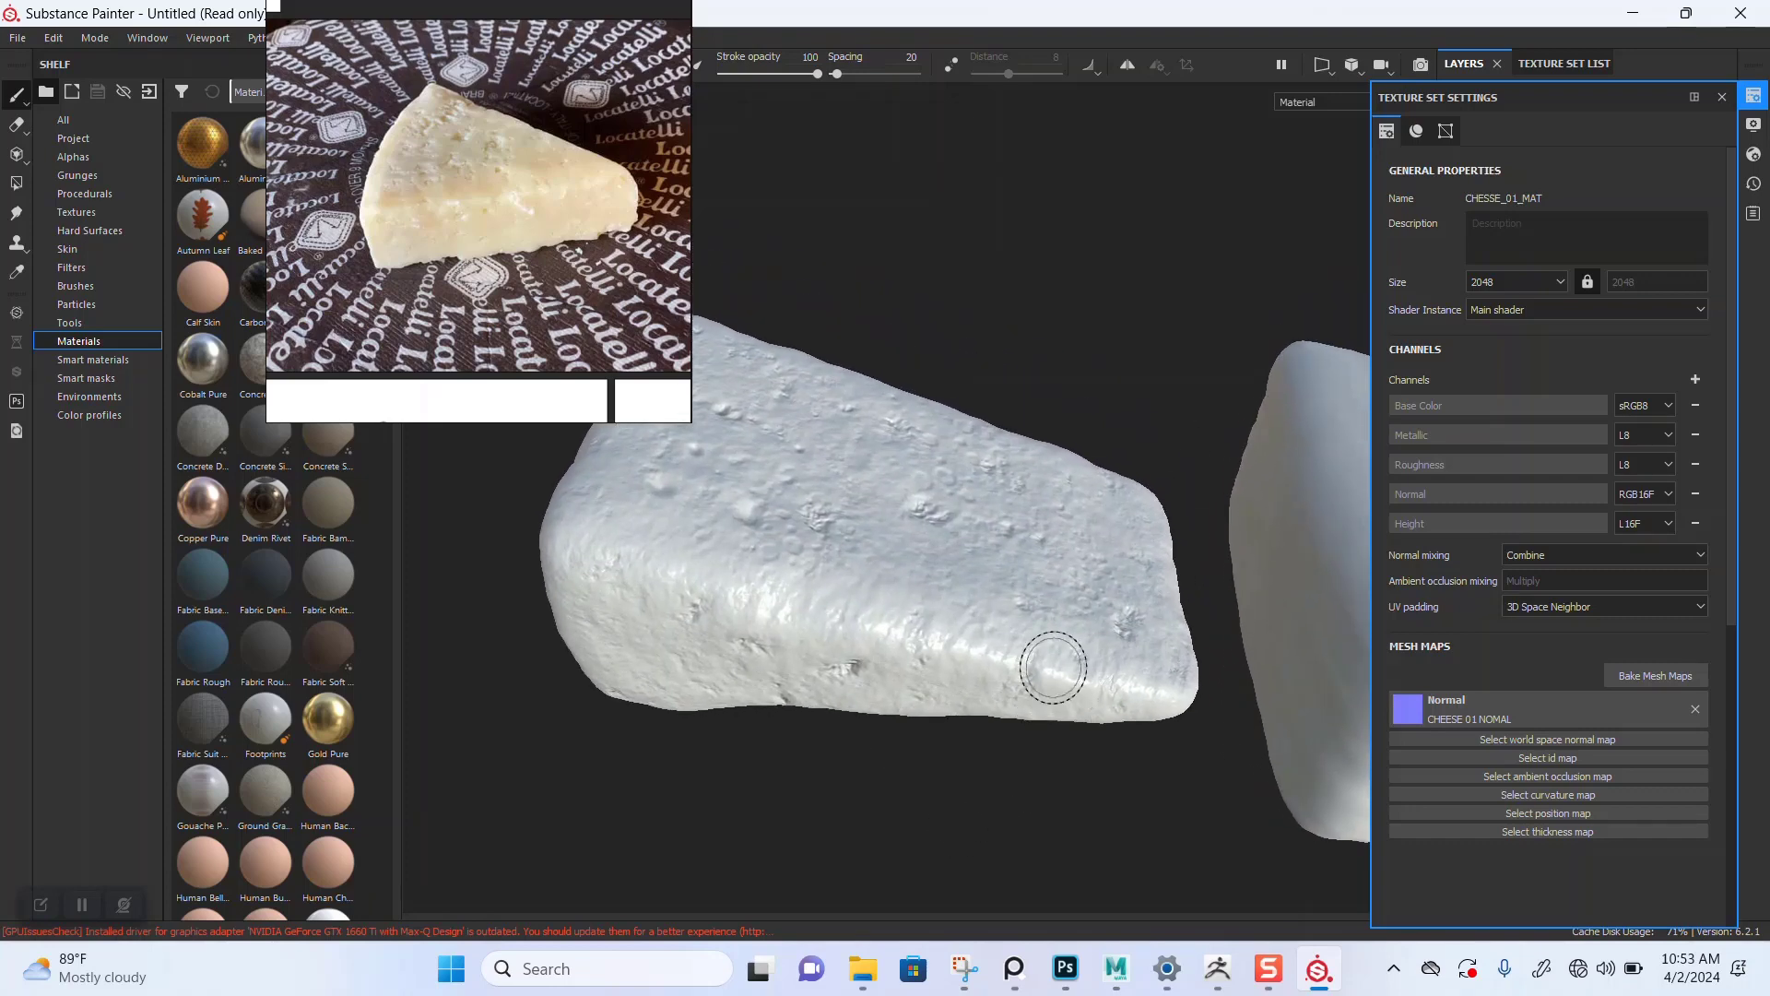
right_click_drag(1053, 667, 1117, 959, "alt")
mouse_move(996, 737)
left_mouse_down("alt")
mouse_move(1051, 609)
mouse_move(1163, 528)
left_mouse_up("alt")
mouse_move(1004, 684)
left_mouse_down("alt")
mouse_move(1185, 443)
mouse_move(941, 623)
mouse_move(954, 715)
left_mouse_up("alt")
left_click_drag(999, 613, 956, 672, "alt")
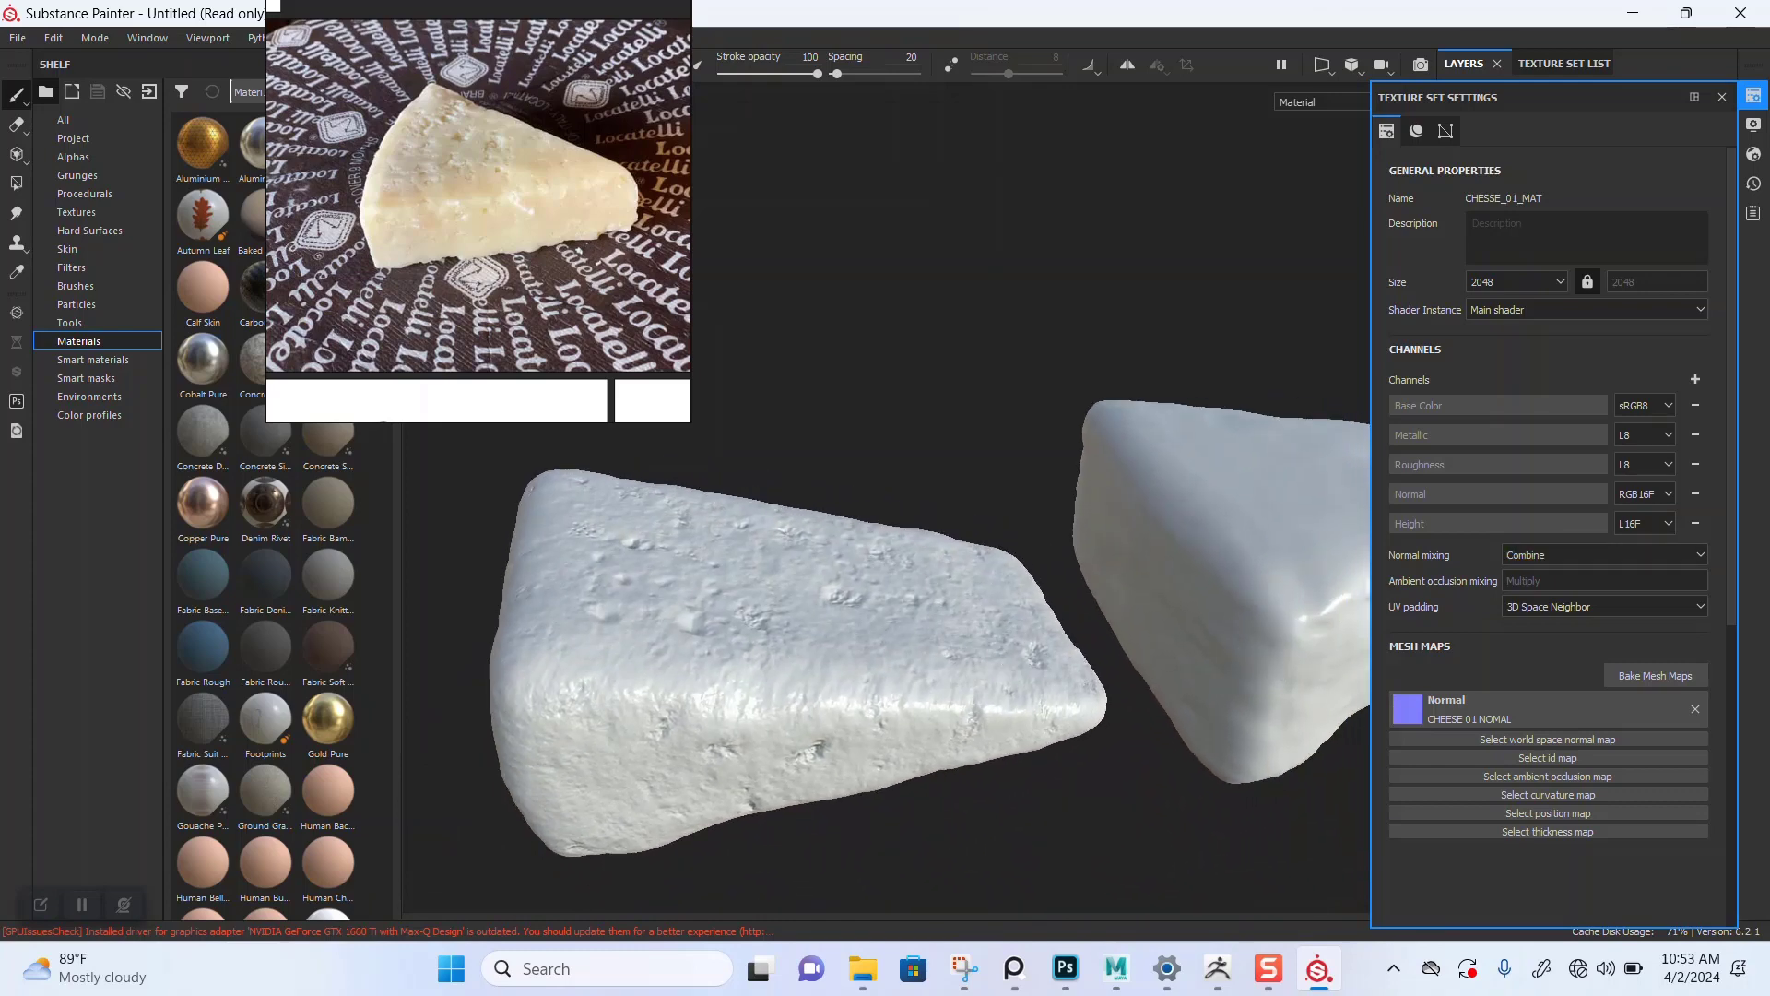
Step: Select the CHESSE_02_MAT texture set and assign the CHEESE 02 NOMAL map as its normal map
left_click(1722, 97)
left_click(1564, 64)
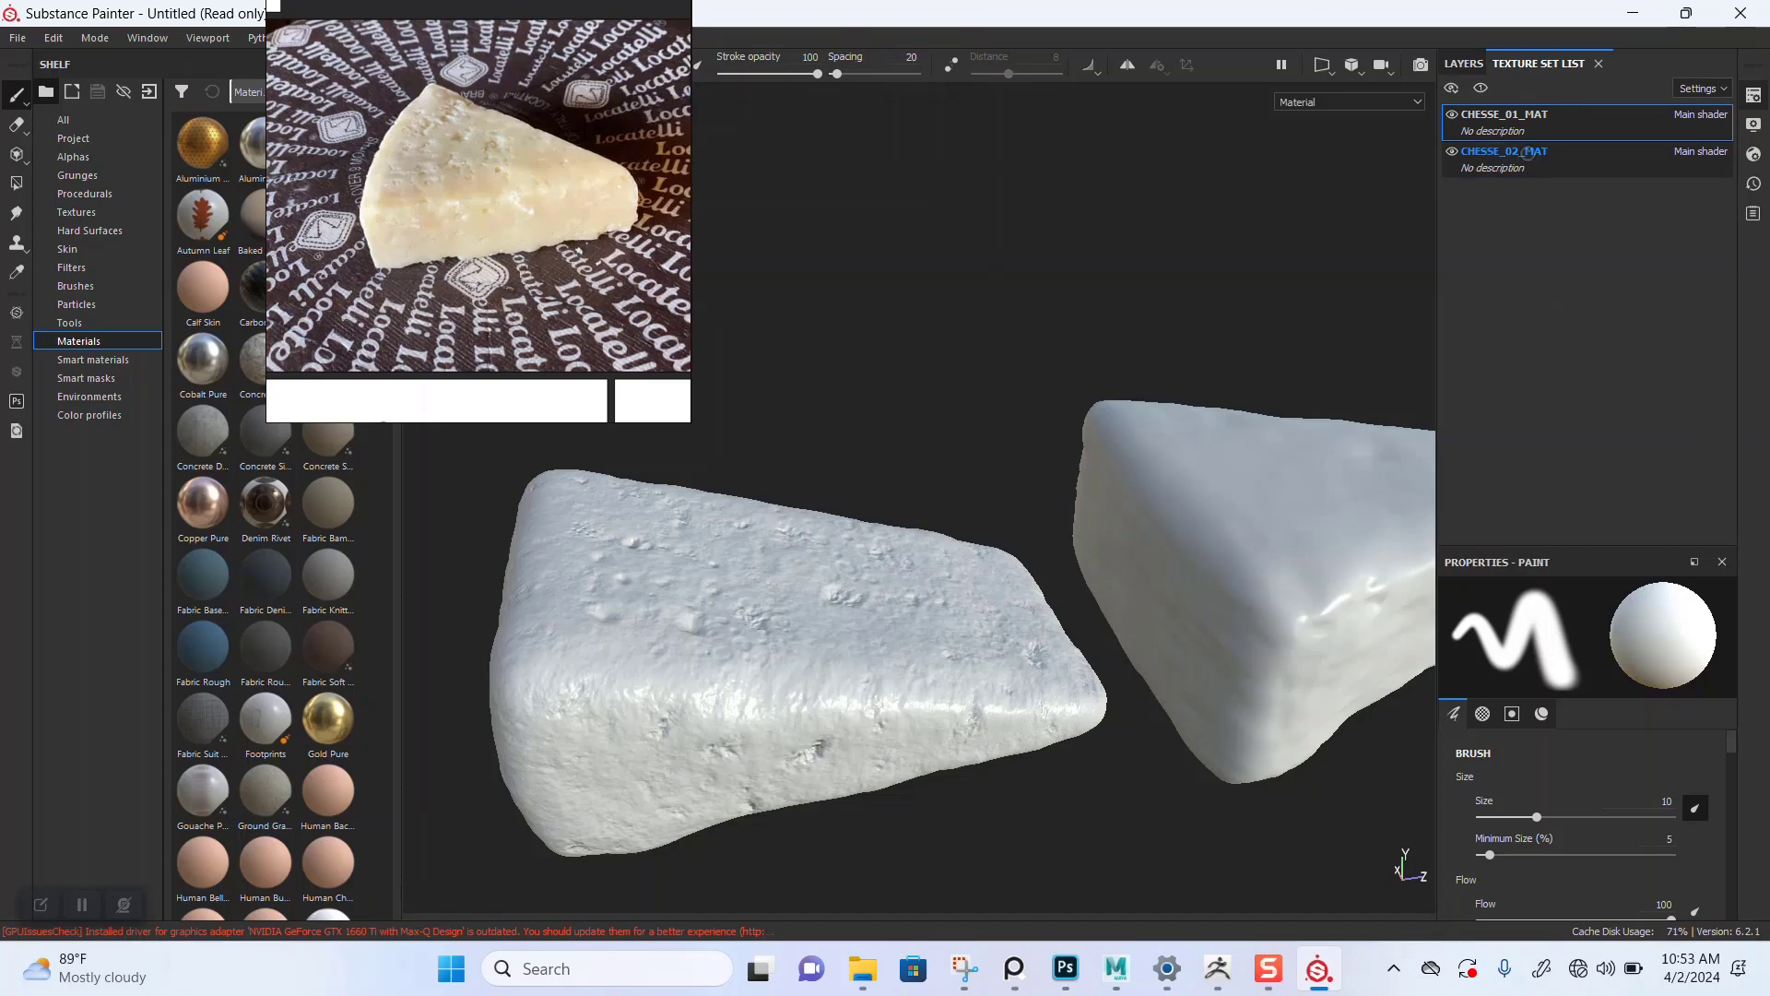
left_click(1527, 152)
left_click(1754, 95)
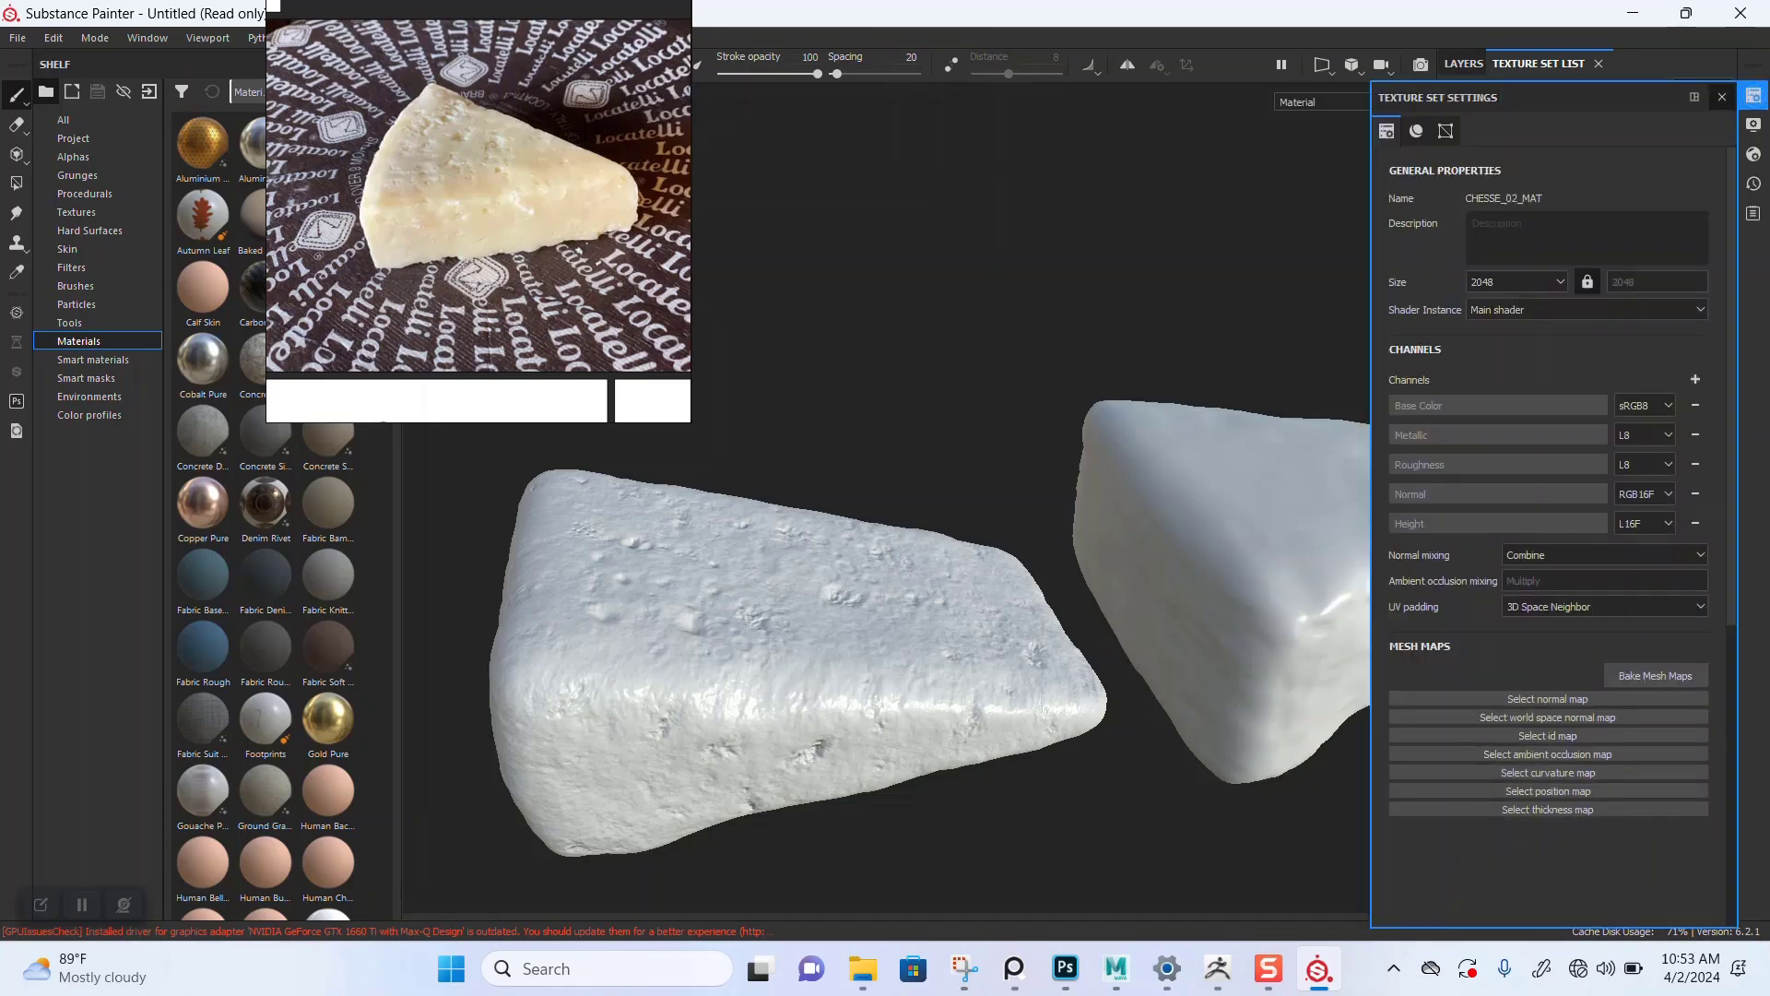
left_click(1548, 699)
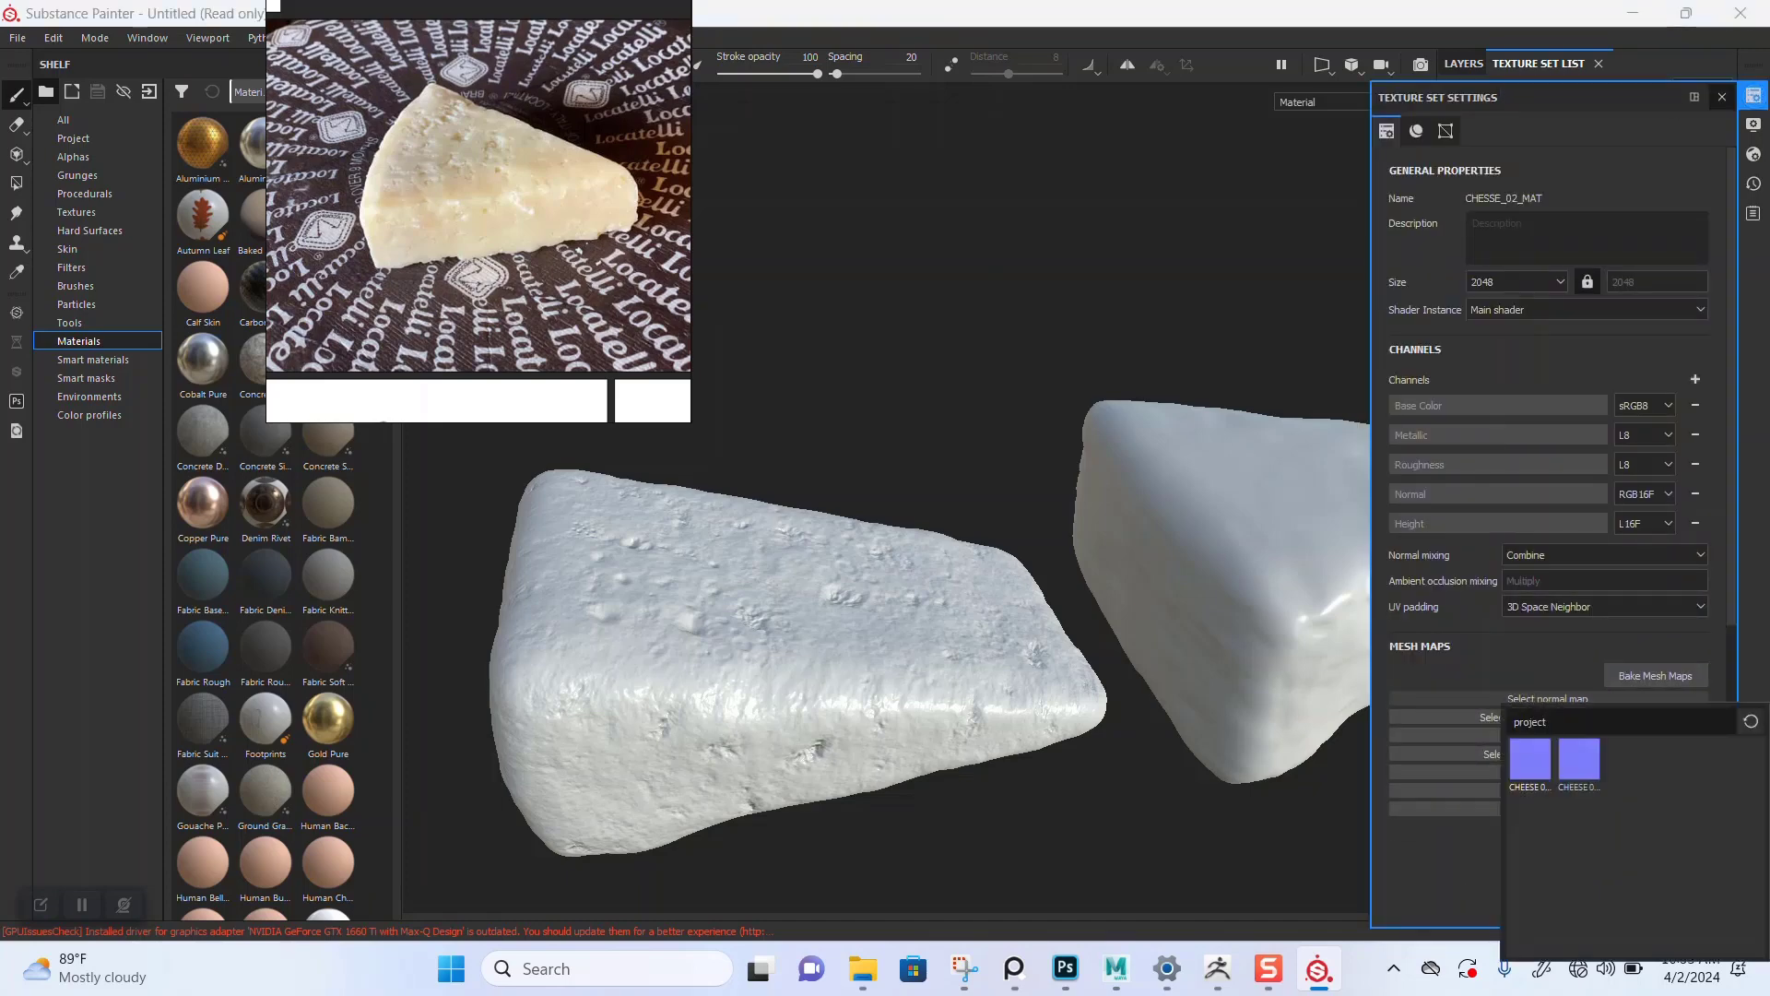
left_click(1578, 758)
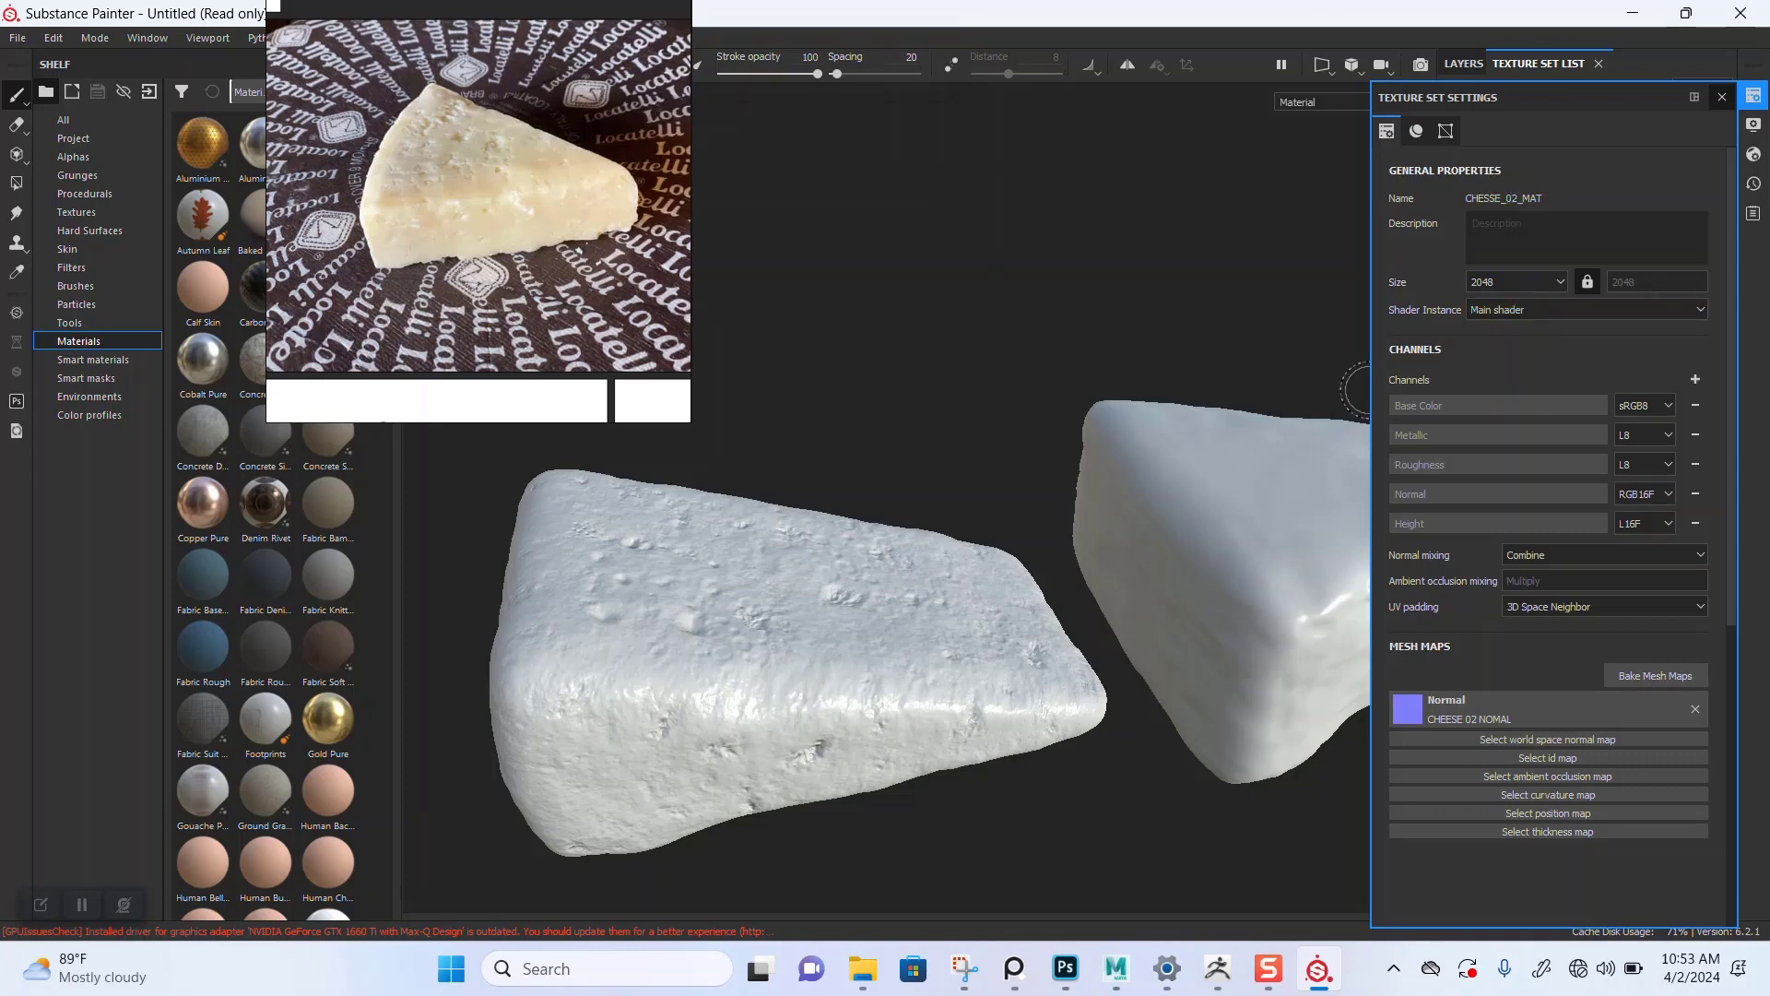
Step: Orbit and zoom around the second cheese to inspect its normal-map surface detail
left_click(1721, 97)
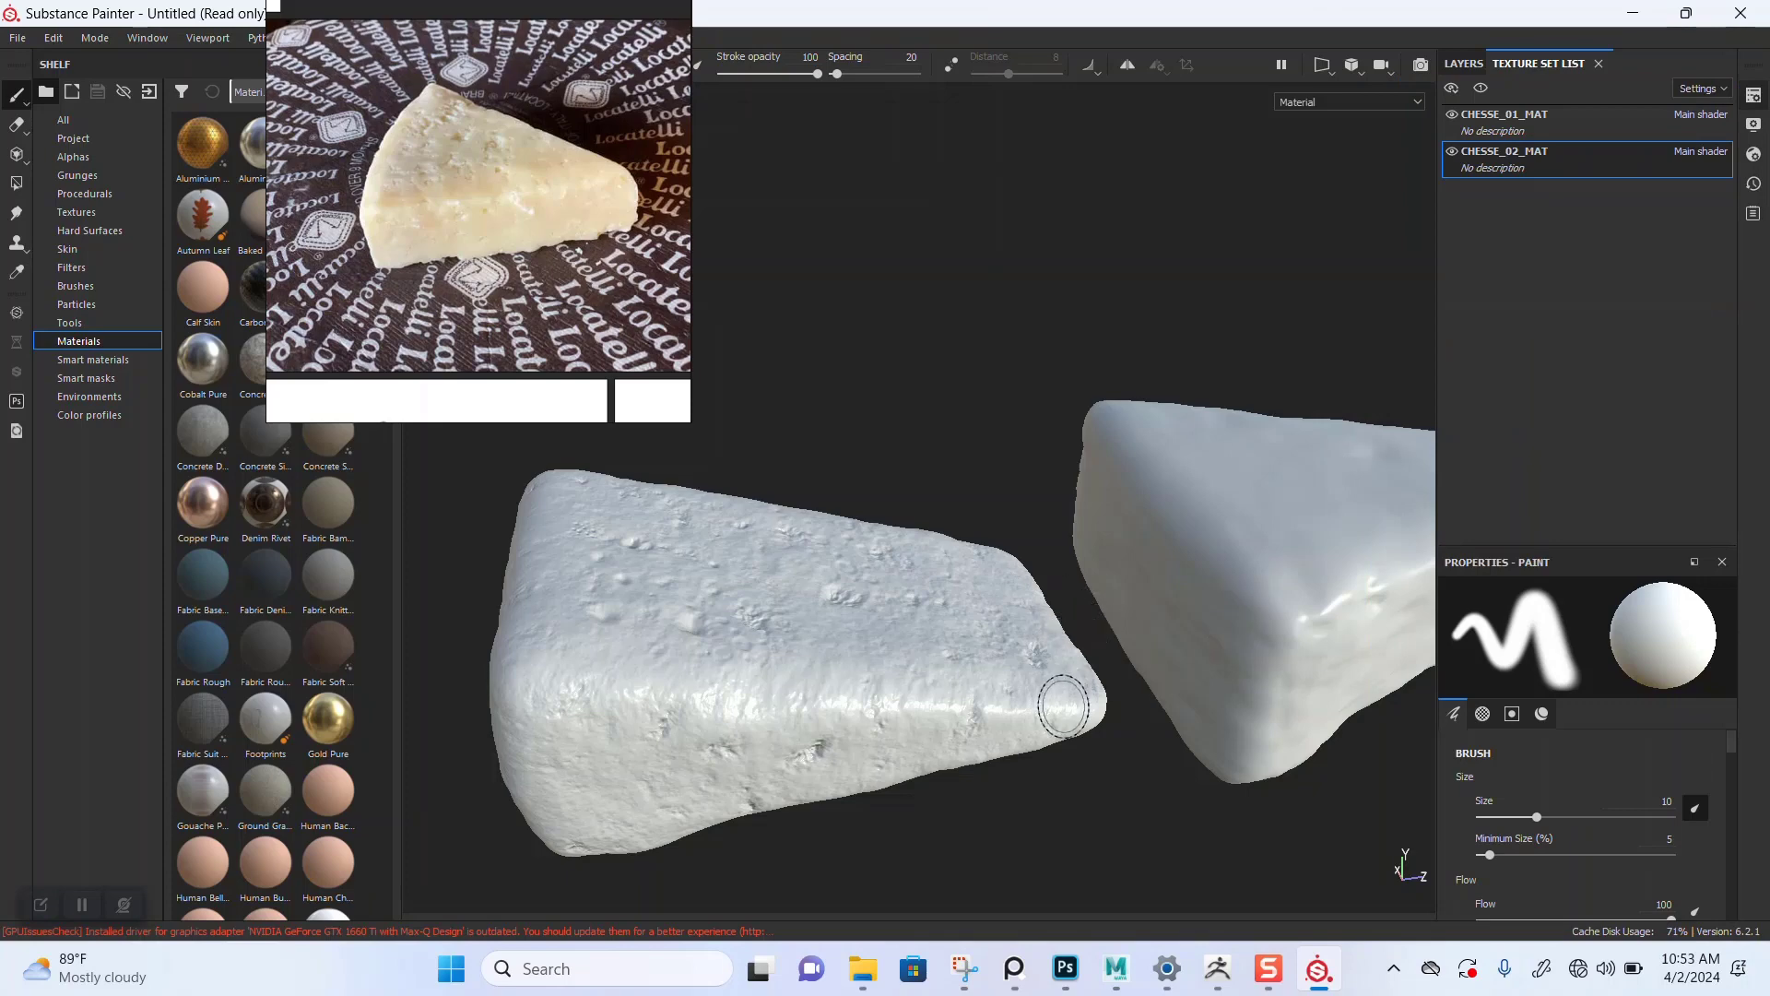
scroll(1070, 703, "down", 1)
middle_click_drag(1148, 637, 930, 632, "alt")
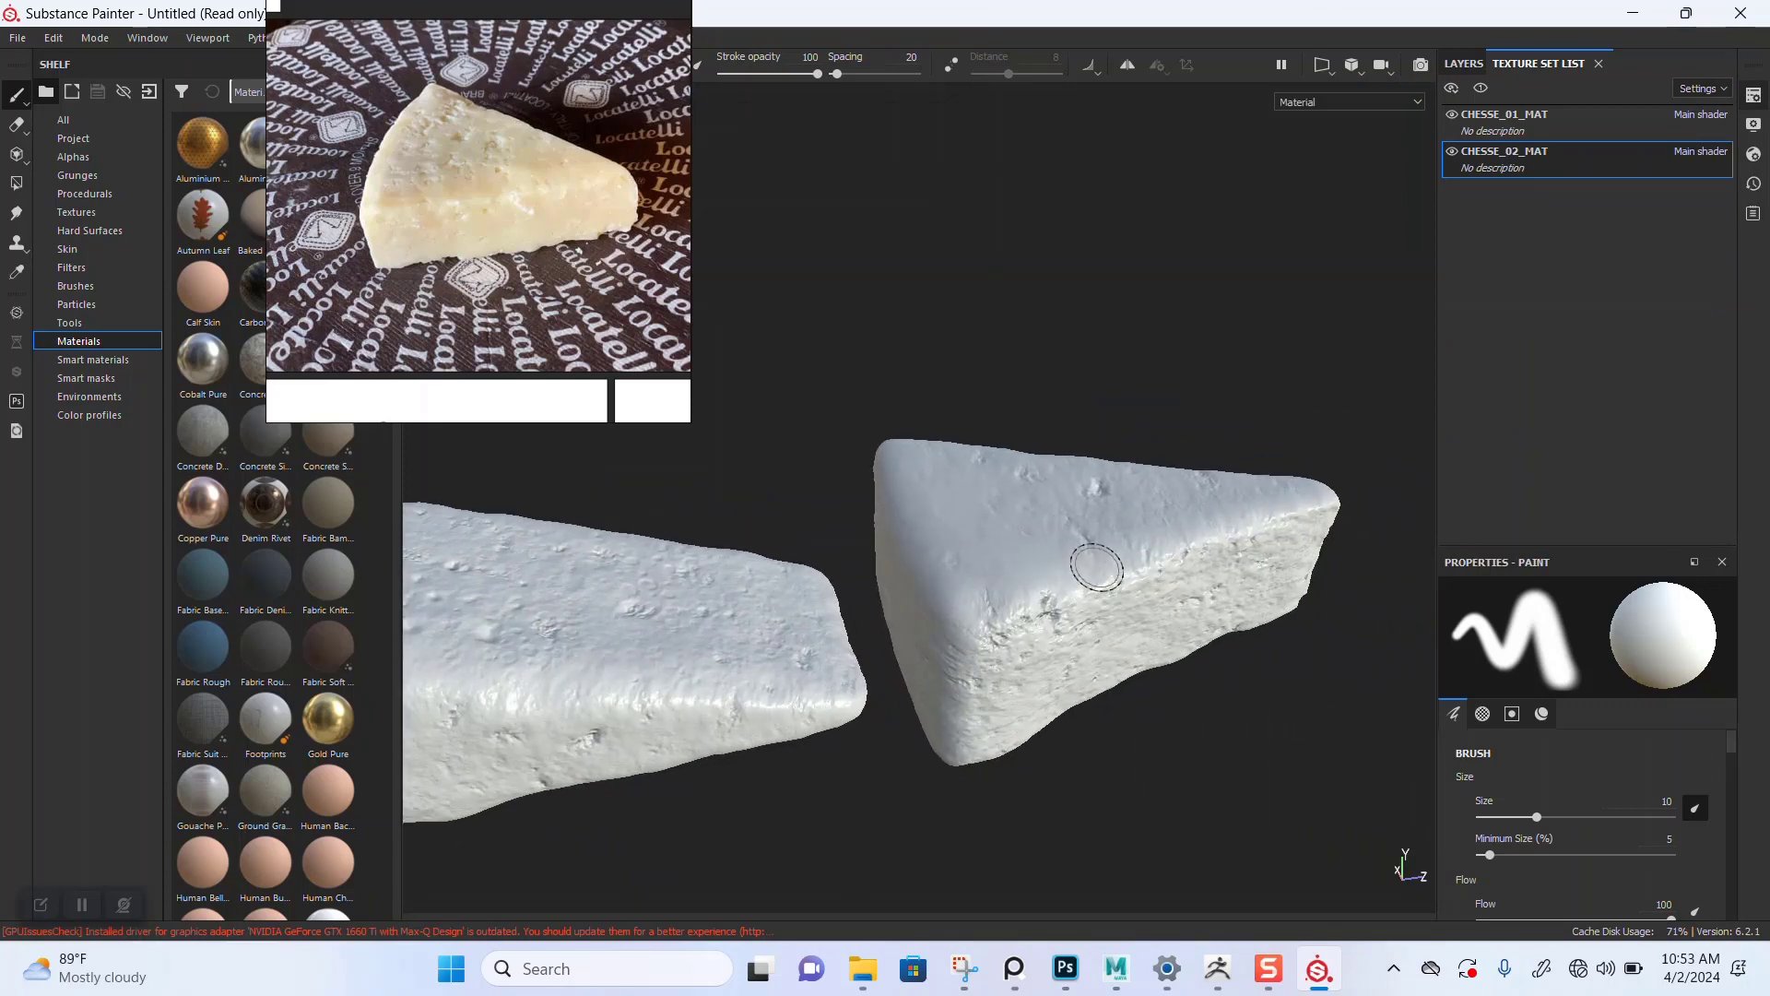
scroll(1094, 557, "up", 1)
mouse_move(1095, 557)
left_mouse_down("alt")
mouse_move(1071, 542)
mouse_move(1222, 461)
mouse_move(1057, 789)
left_mouse_up("alt")
middle_click_drag(1076, 692, 1010, 706, "alt")
scroll(1010, 706, "up", 1)
mouse_move(1010, 590)
left_mouse_down("alt")
mouse_move(1019, 857)
mouse_move(1042, 513)
left_mouse_up("alt")
right_click_drag(1022, 751, 1011, 563, "alt")
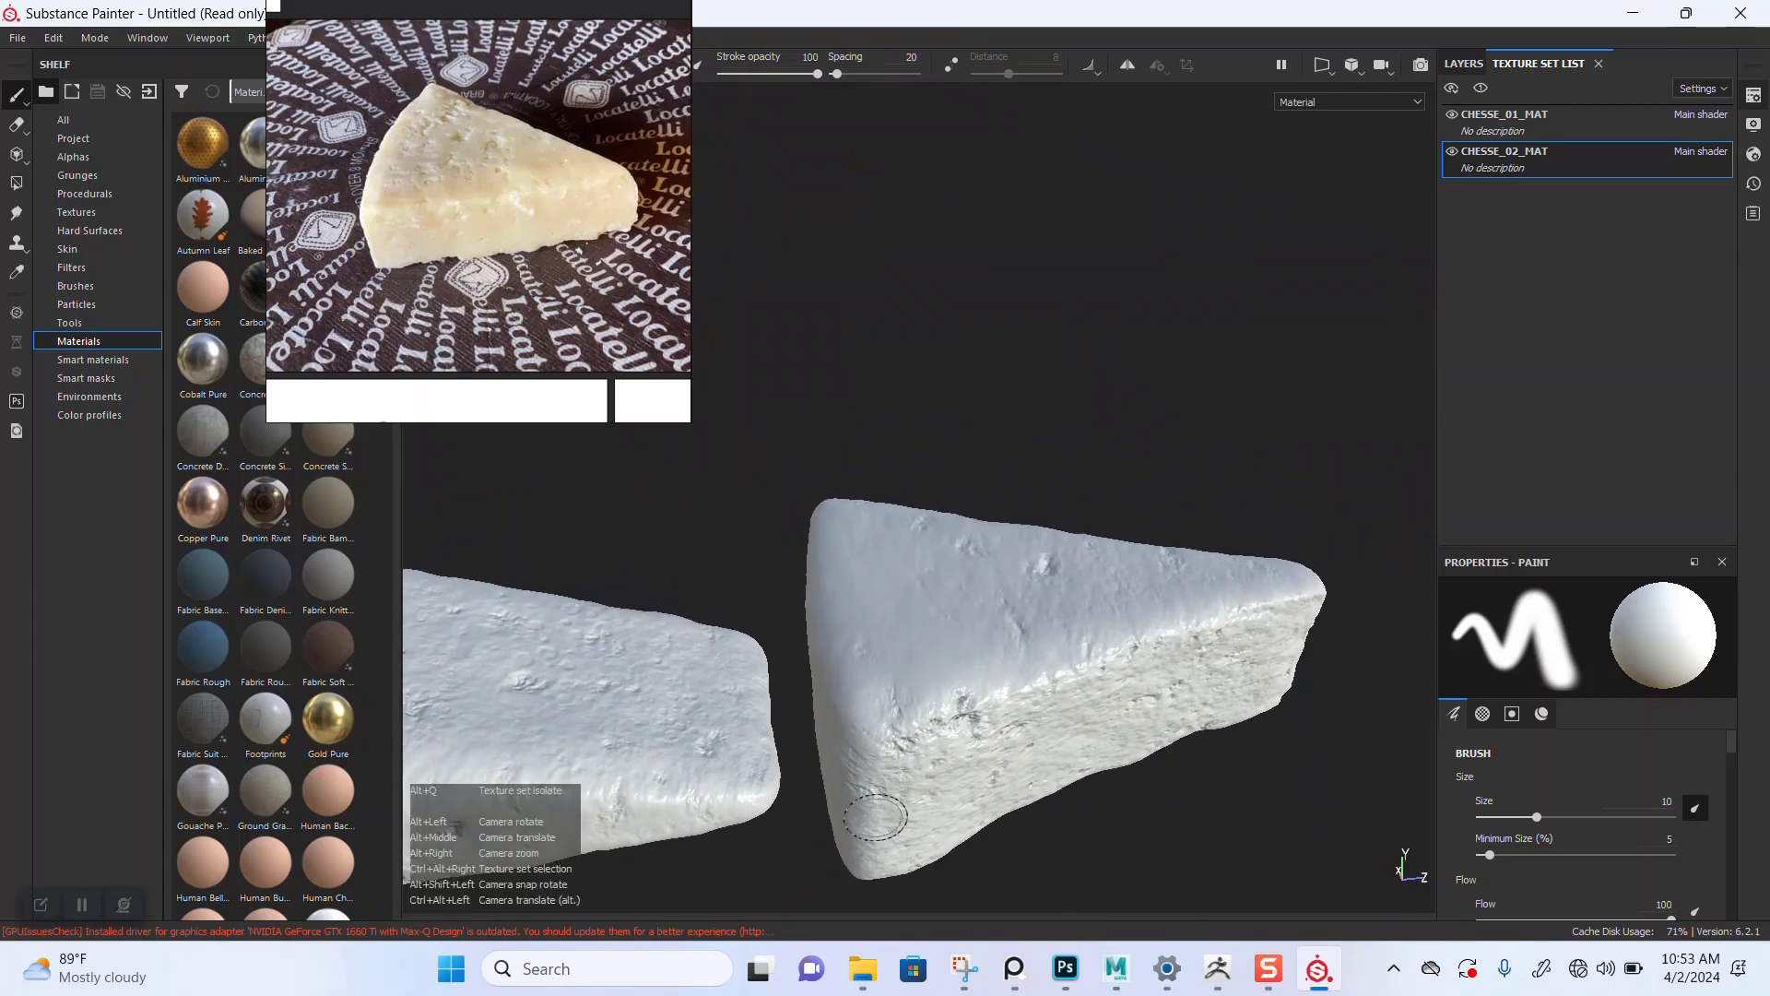
mouse_move(880, 813)
middle_mouse_down("alt")
mouse_move(955, 703)
mouse_move(1085, 614)
middle_mouse_up("alt")
middle_click_drag(794, 741, 1007, 735, "alt")
mouse_move(1008, 735)
left_mouse_down("alt")
mouse_move(1003, 830)
mouse_move(1007, 738)
mouse_move(965, 703)
left_mouse_up("alt")
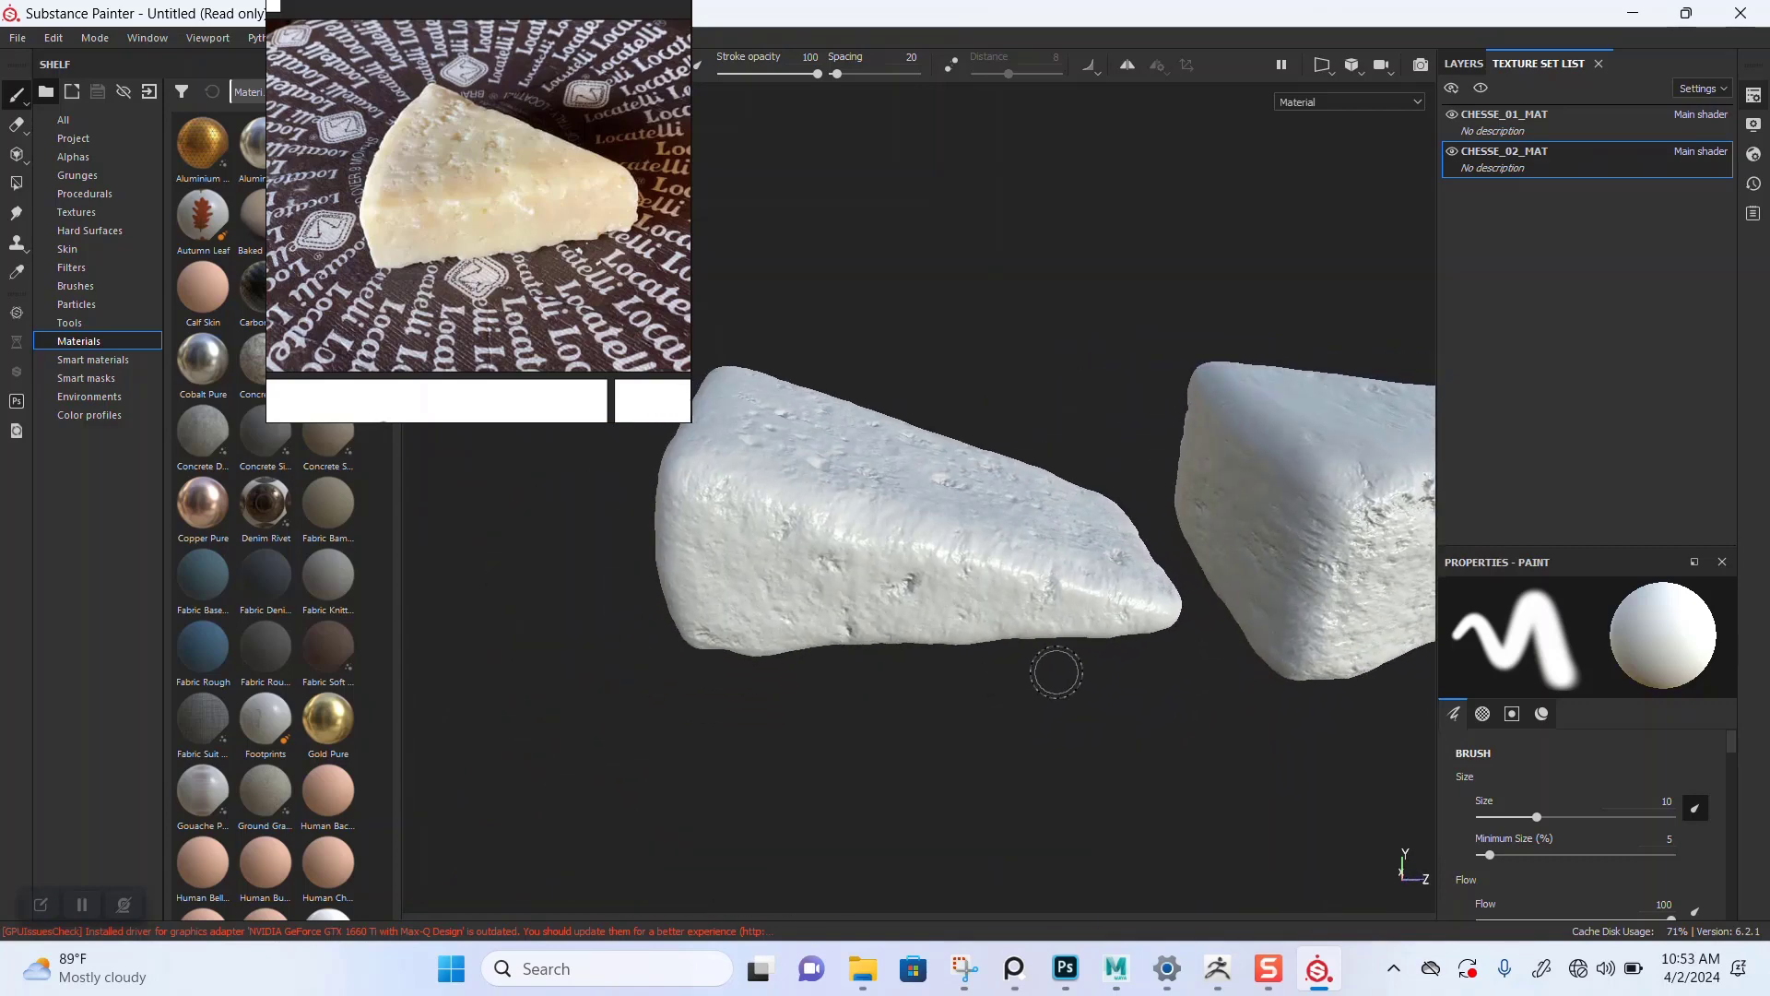
left_click_drag(1099, 683, 852, 719, "alt")
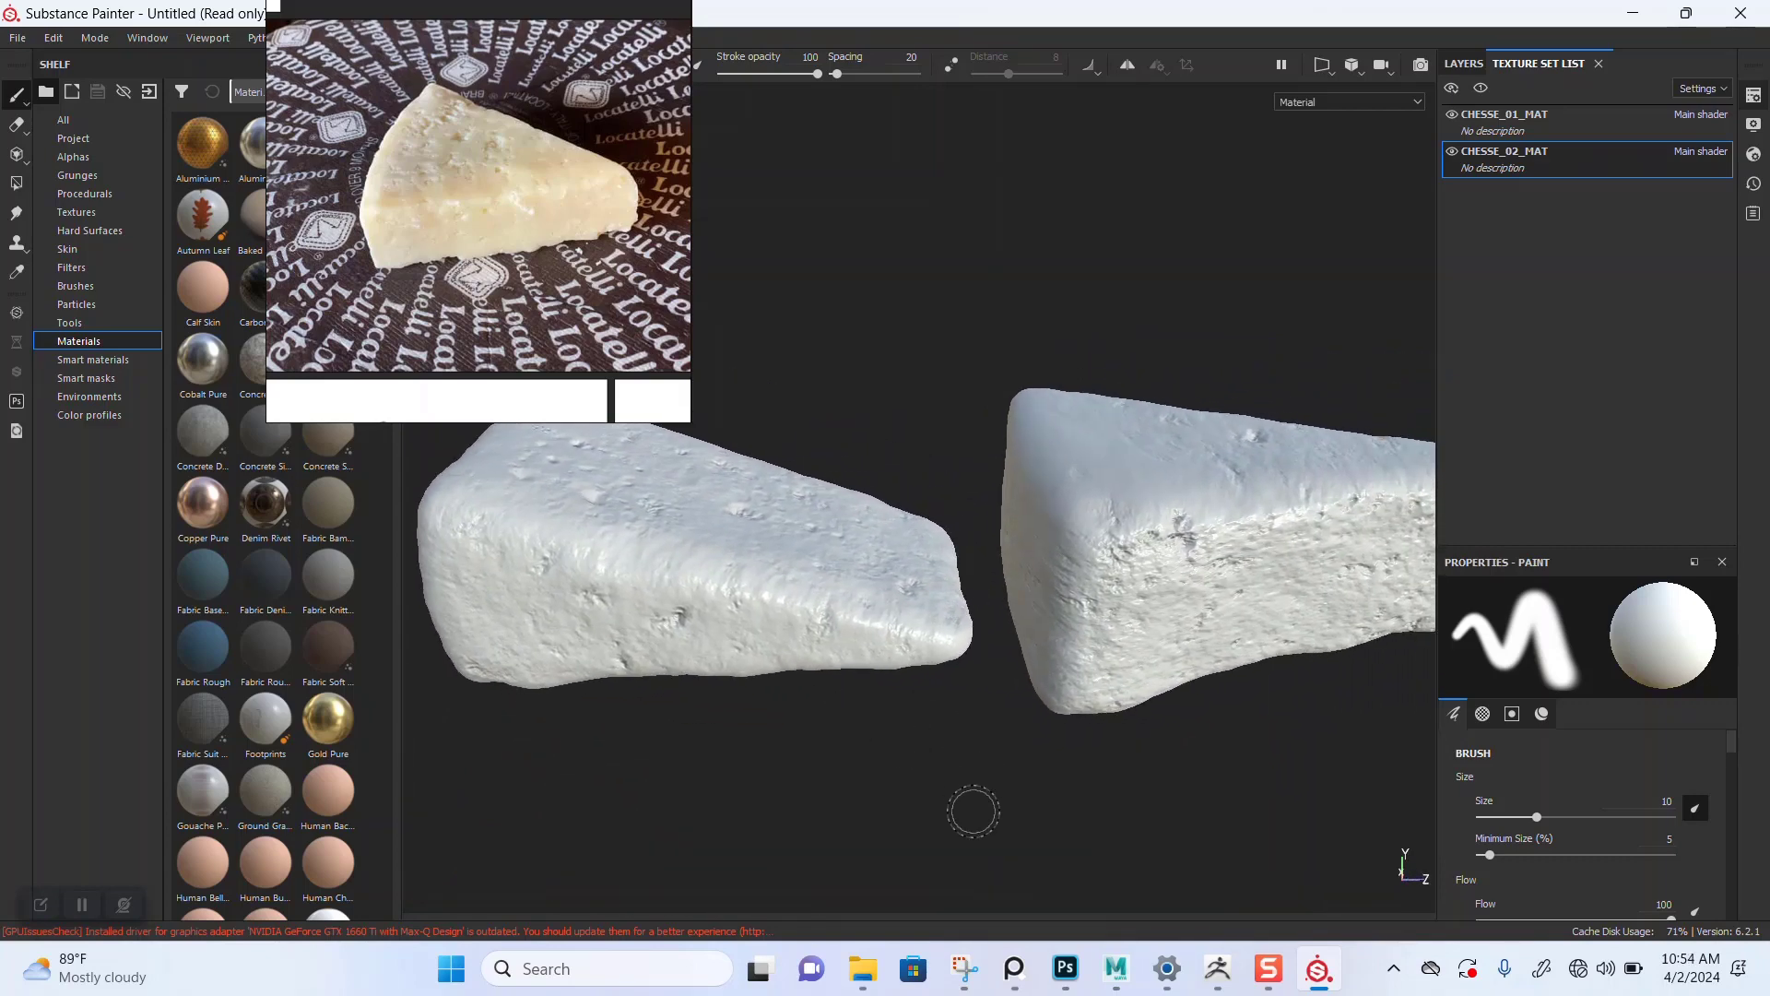
Step: Switch to ZBrush, select the CHEESE1 subtool and step up its subdivision levels to compare the sculpt
left_click(1217, 968)
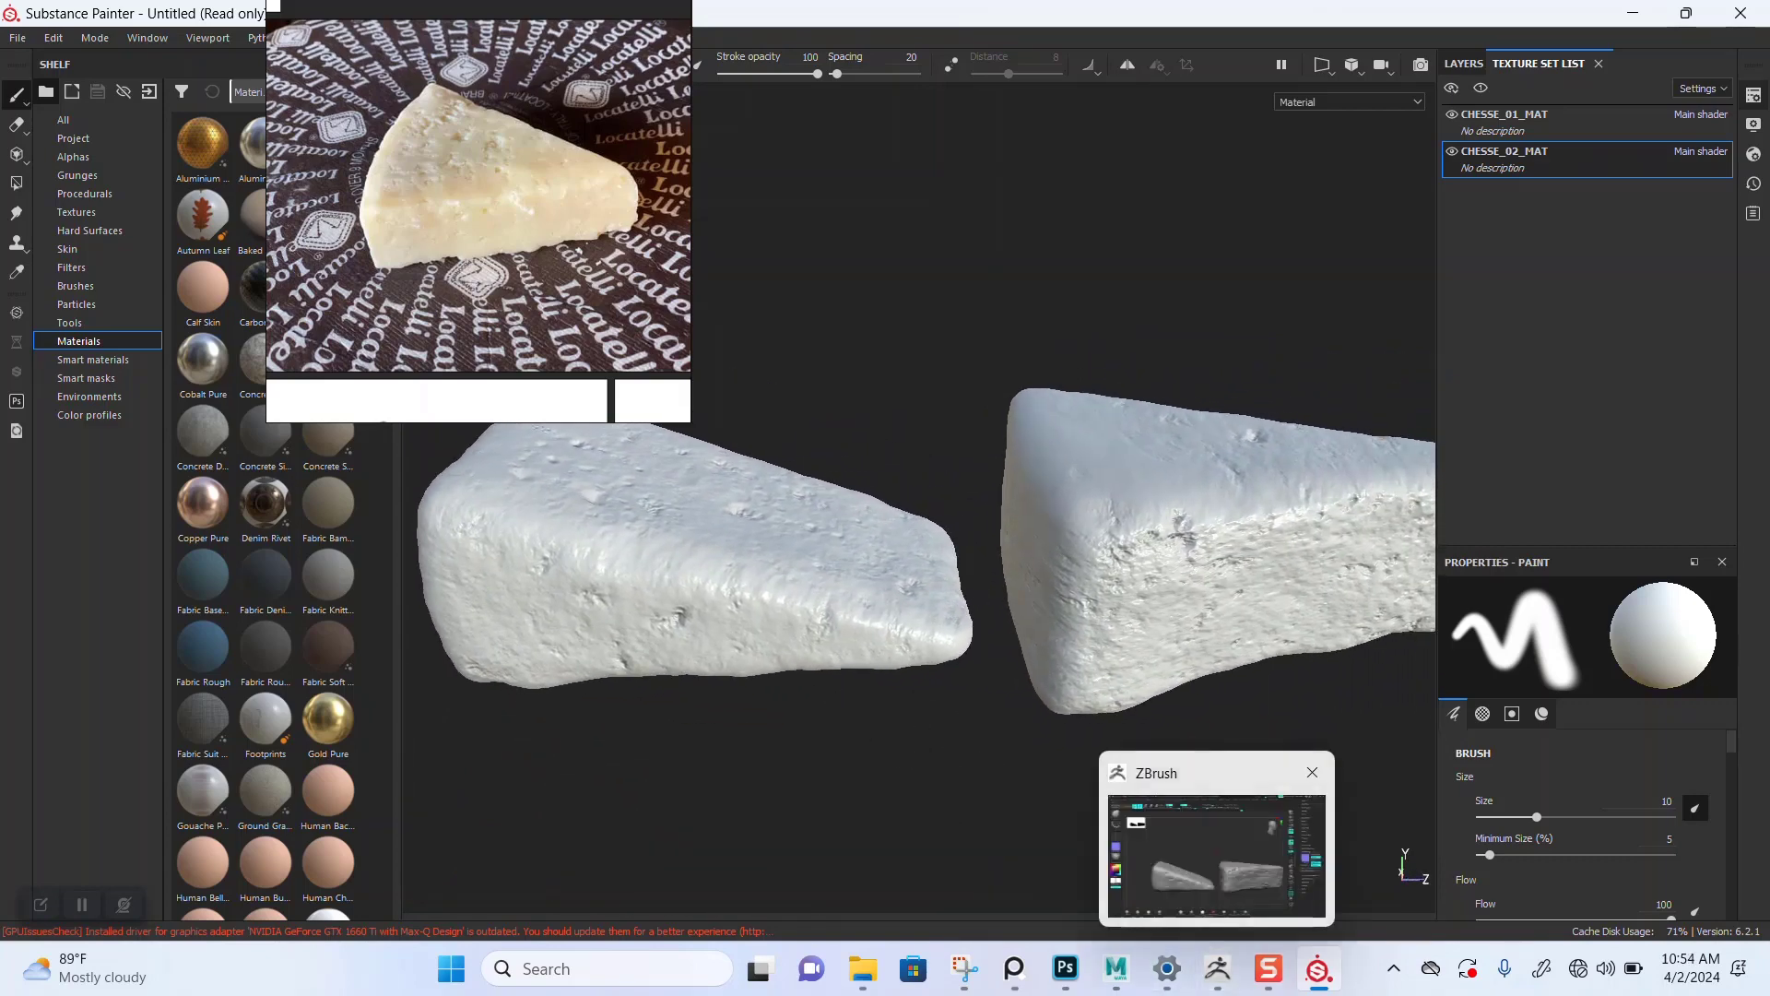
left_click_drag(922, 347, 980, 372)
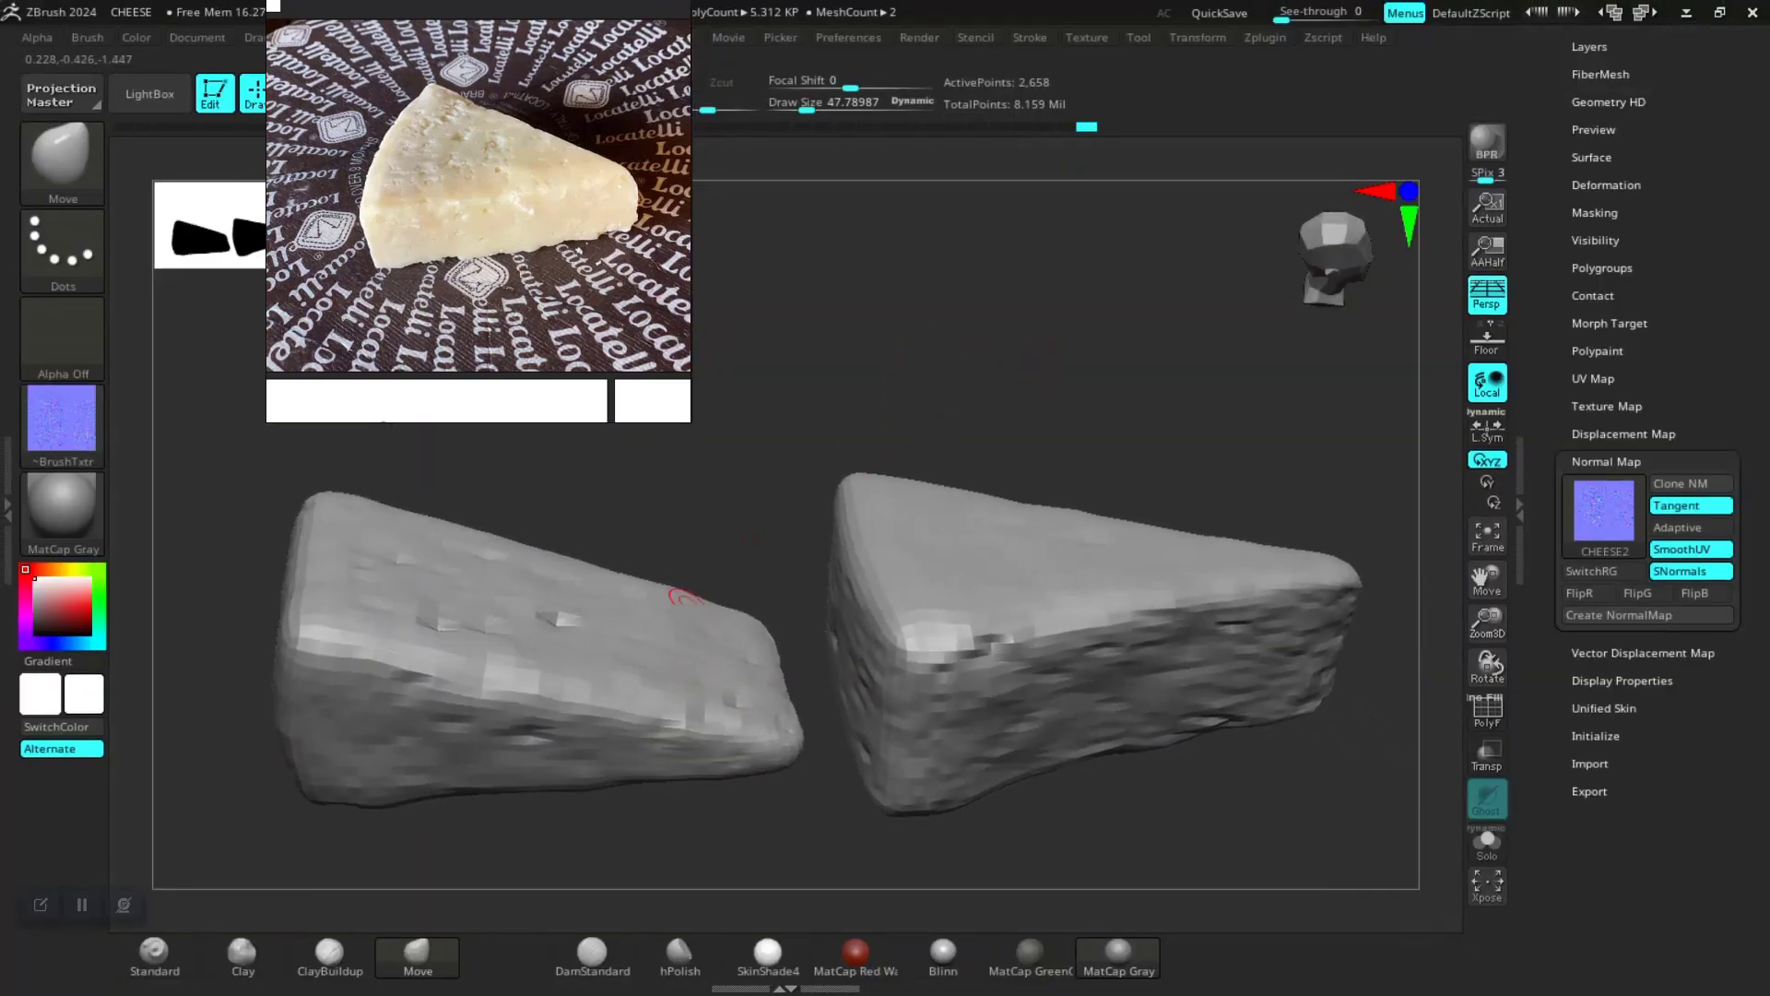
left_click(684, 662, "alt")
left_click_drag(859, 329, 944, 356, "alt")
key("d")
key("d")
key("d")
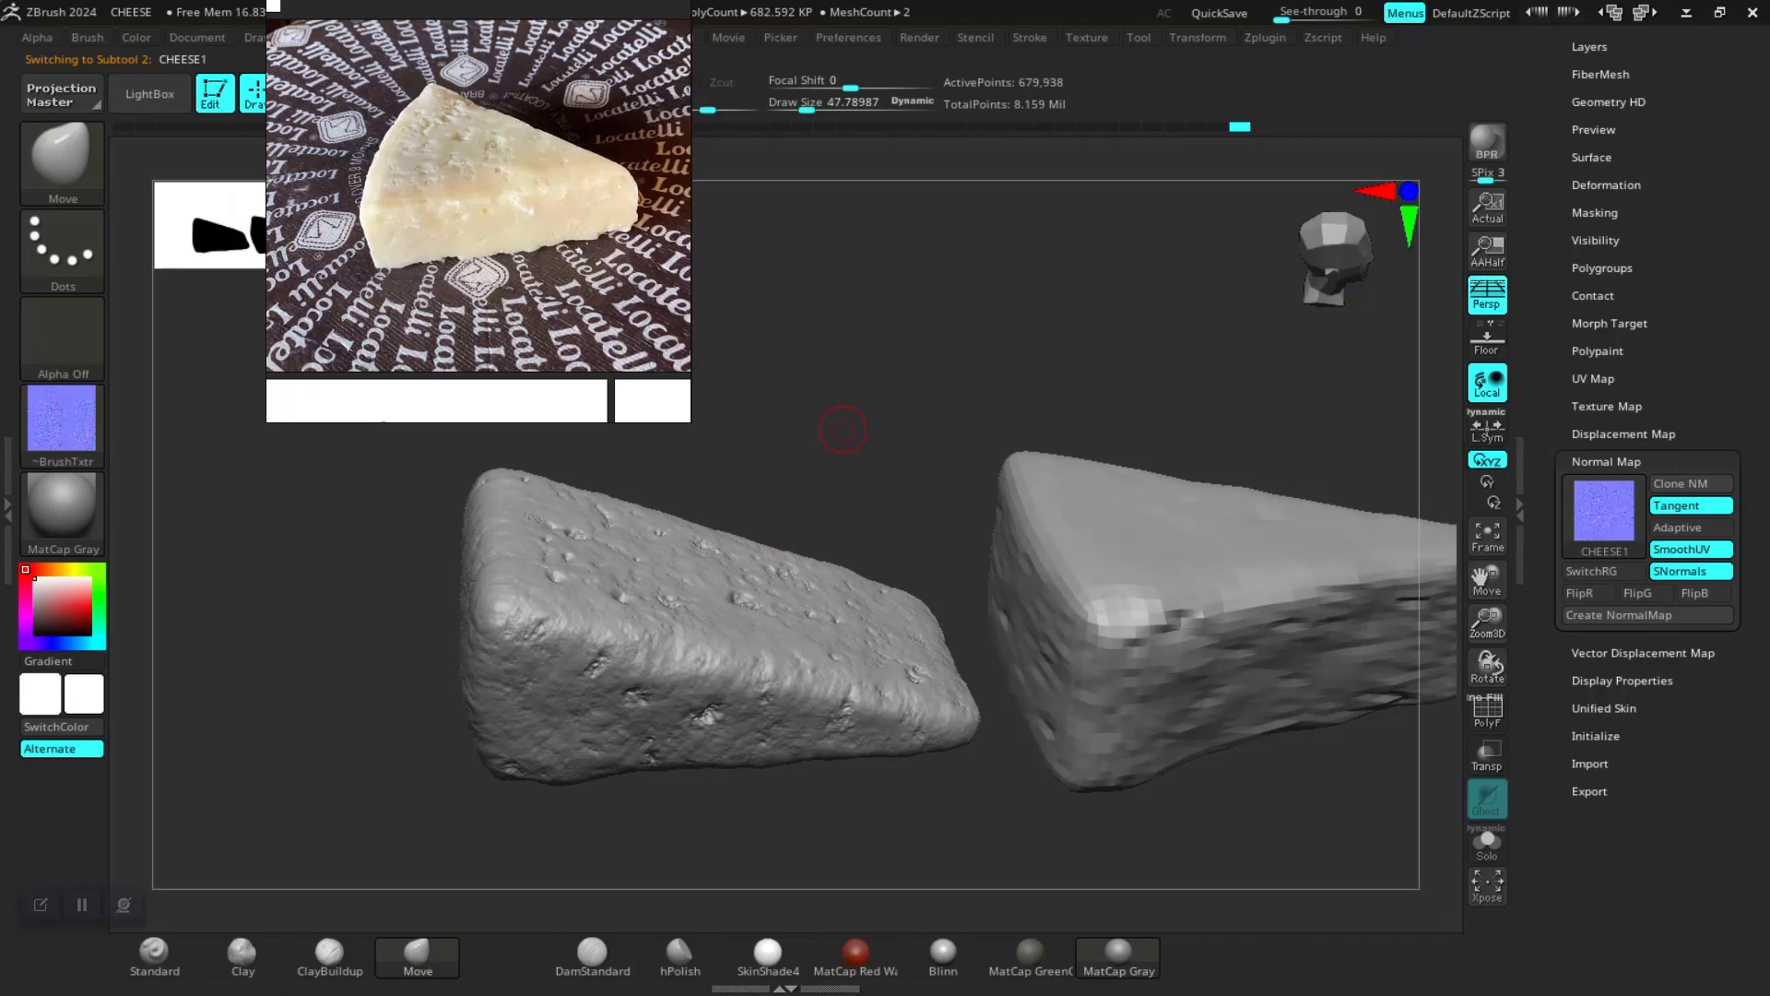
key("d")
scroll(1649, 461, "up", 5)
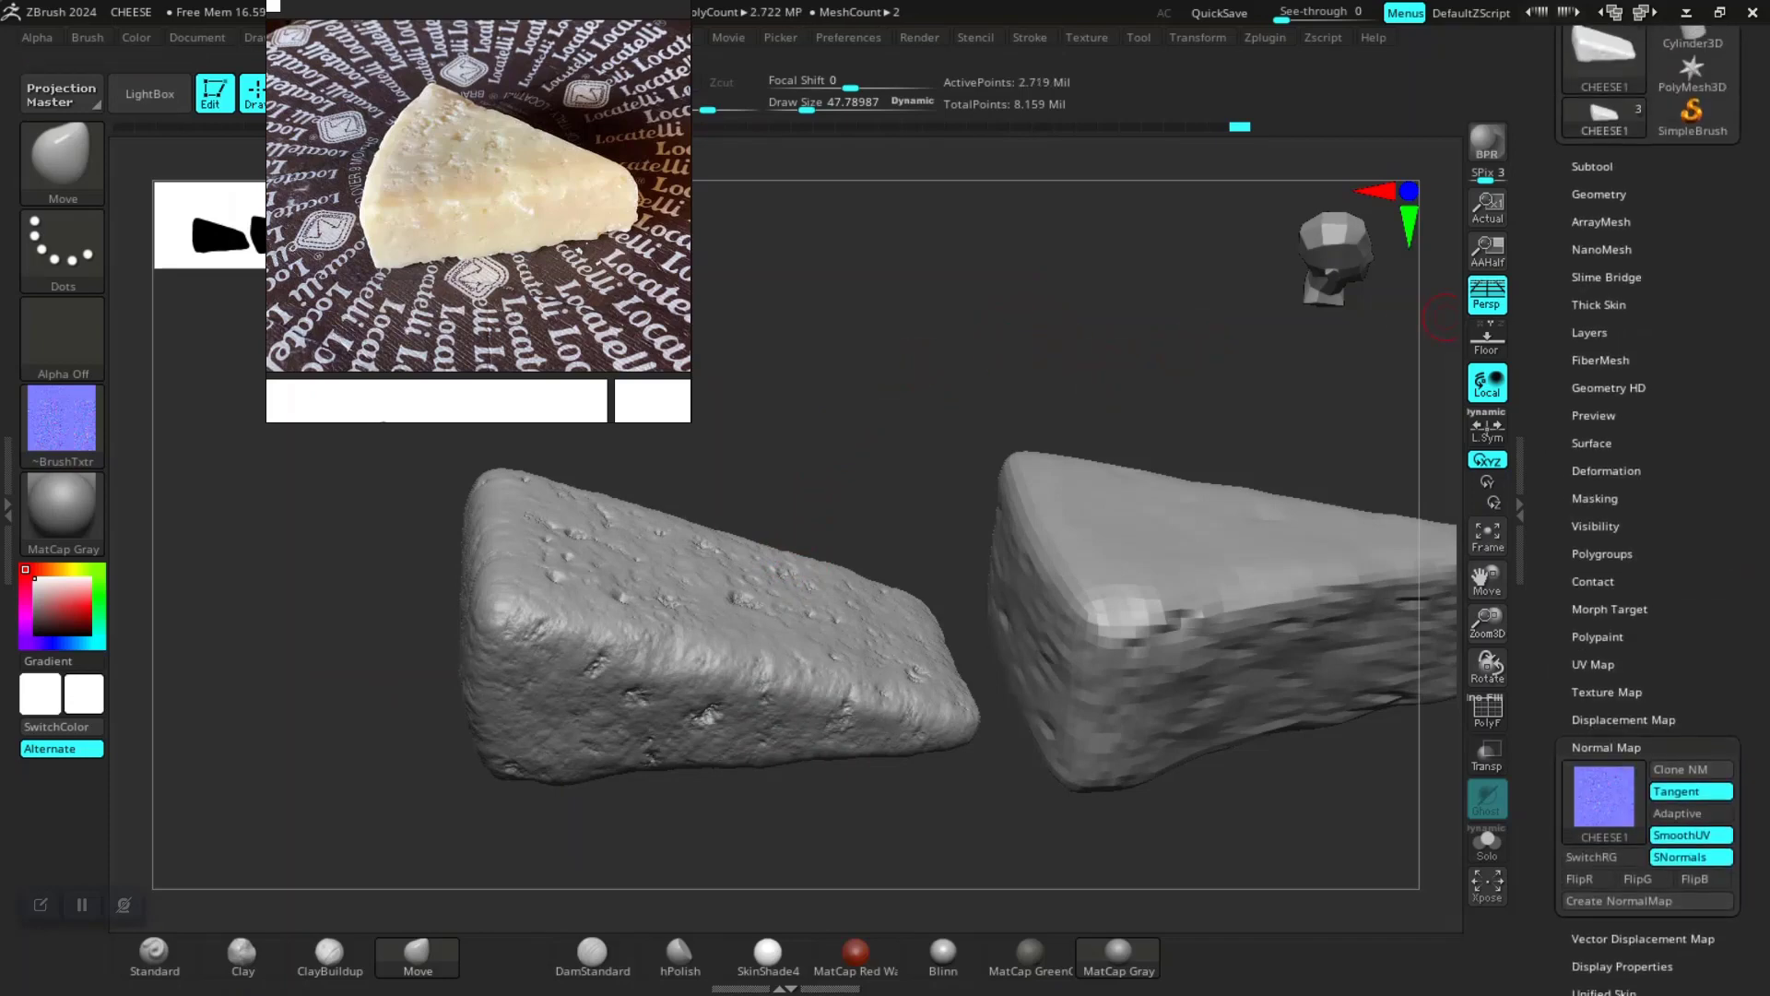
Step: Open the CHEESE1 layers and raise the Alpha layer's strength to 1
left_click(1590, 332)
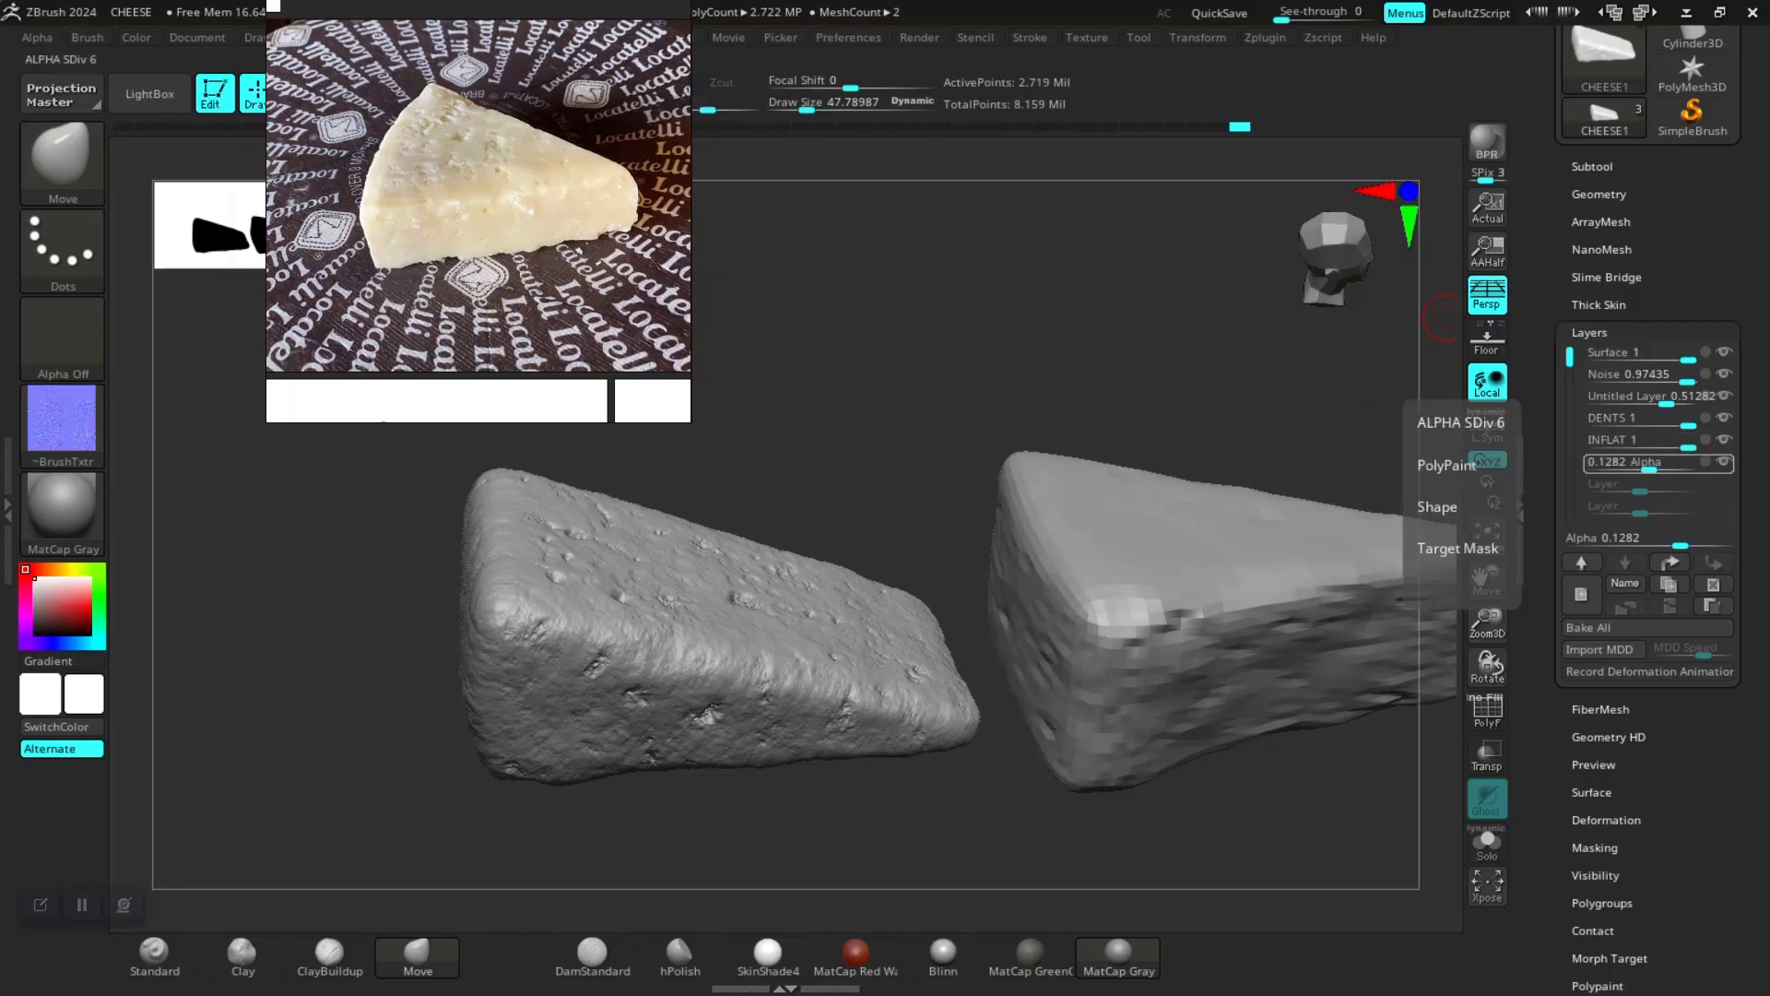
left_click_drag(1650, 468, 1691, 467)
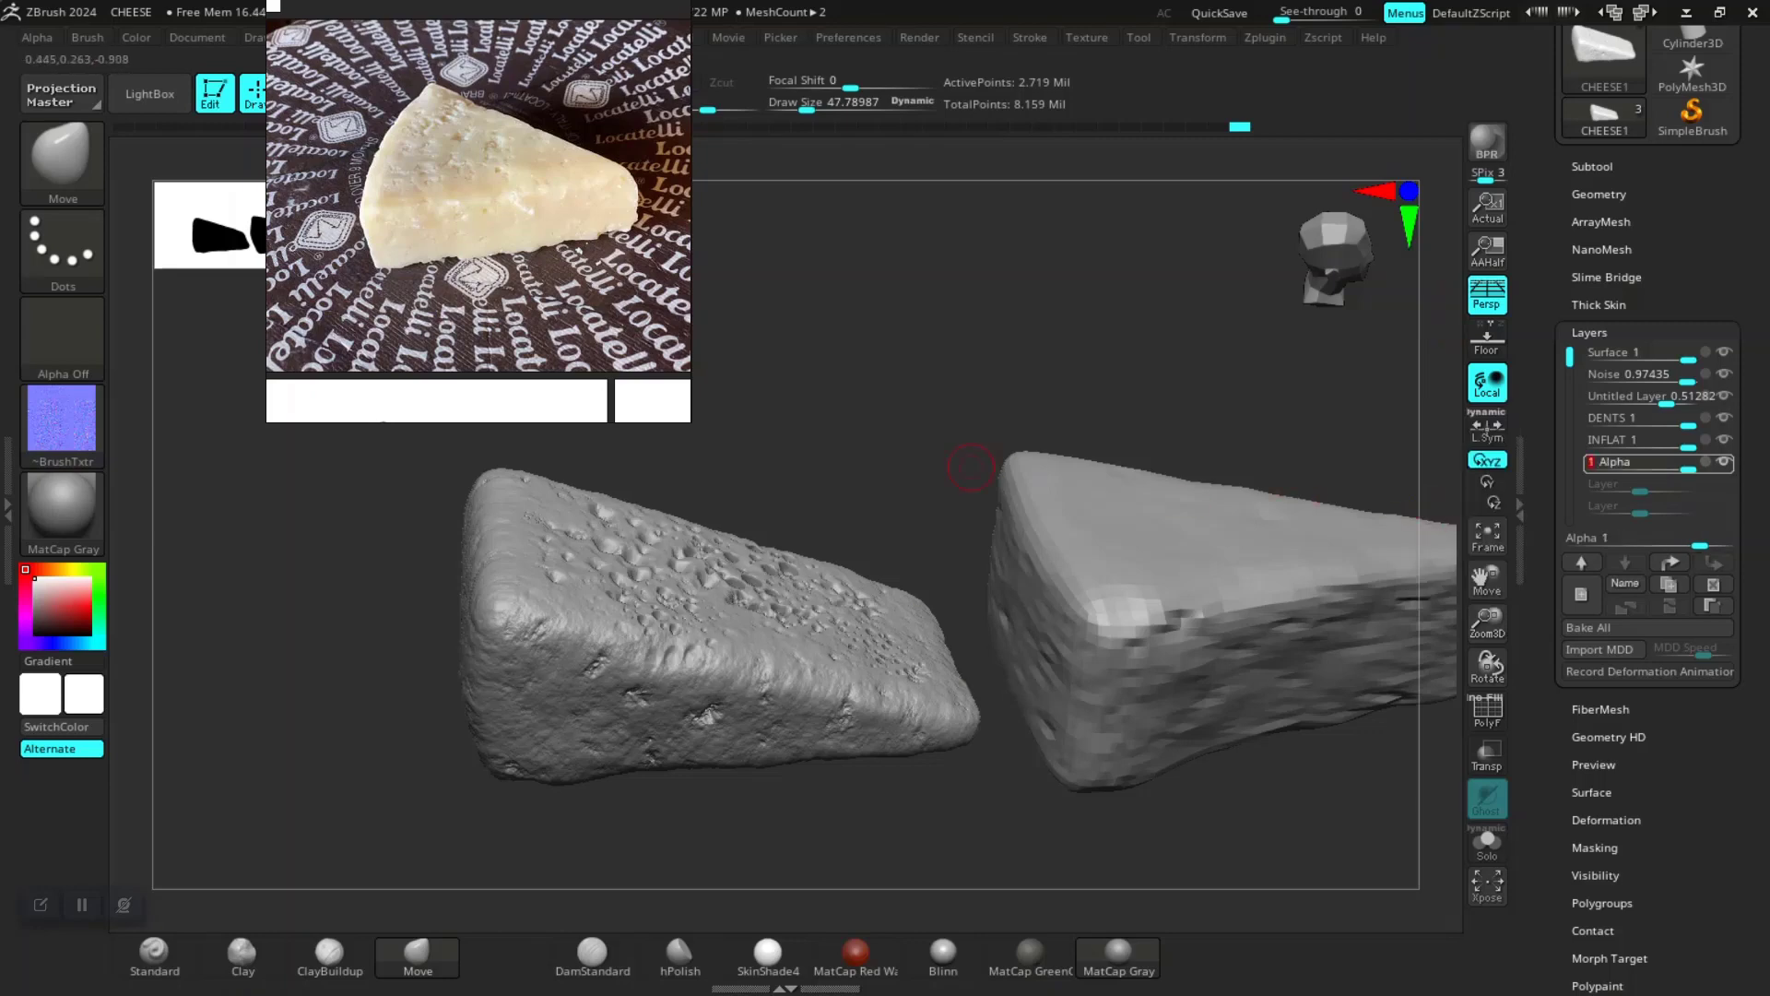
Step: Orbit around the first cheese and reposition the reference photo to inspect the sculpted holes
left_click_drag(826, 412, 813, 509, "alt")
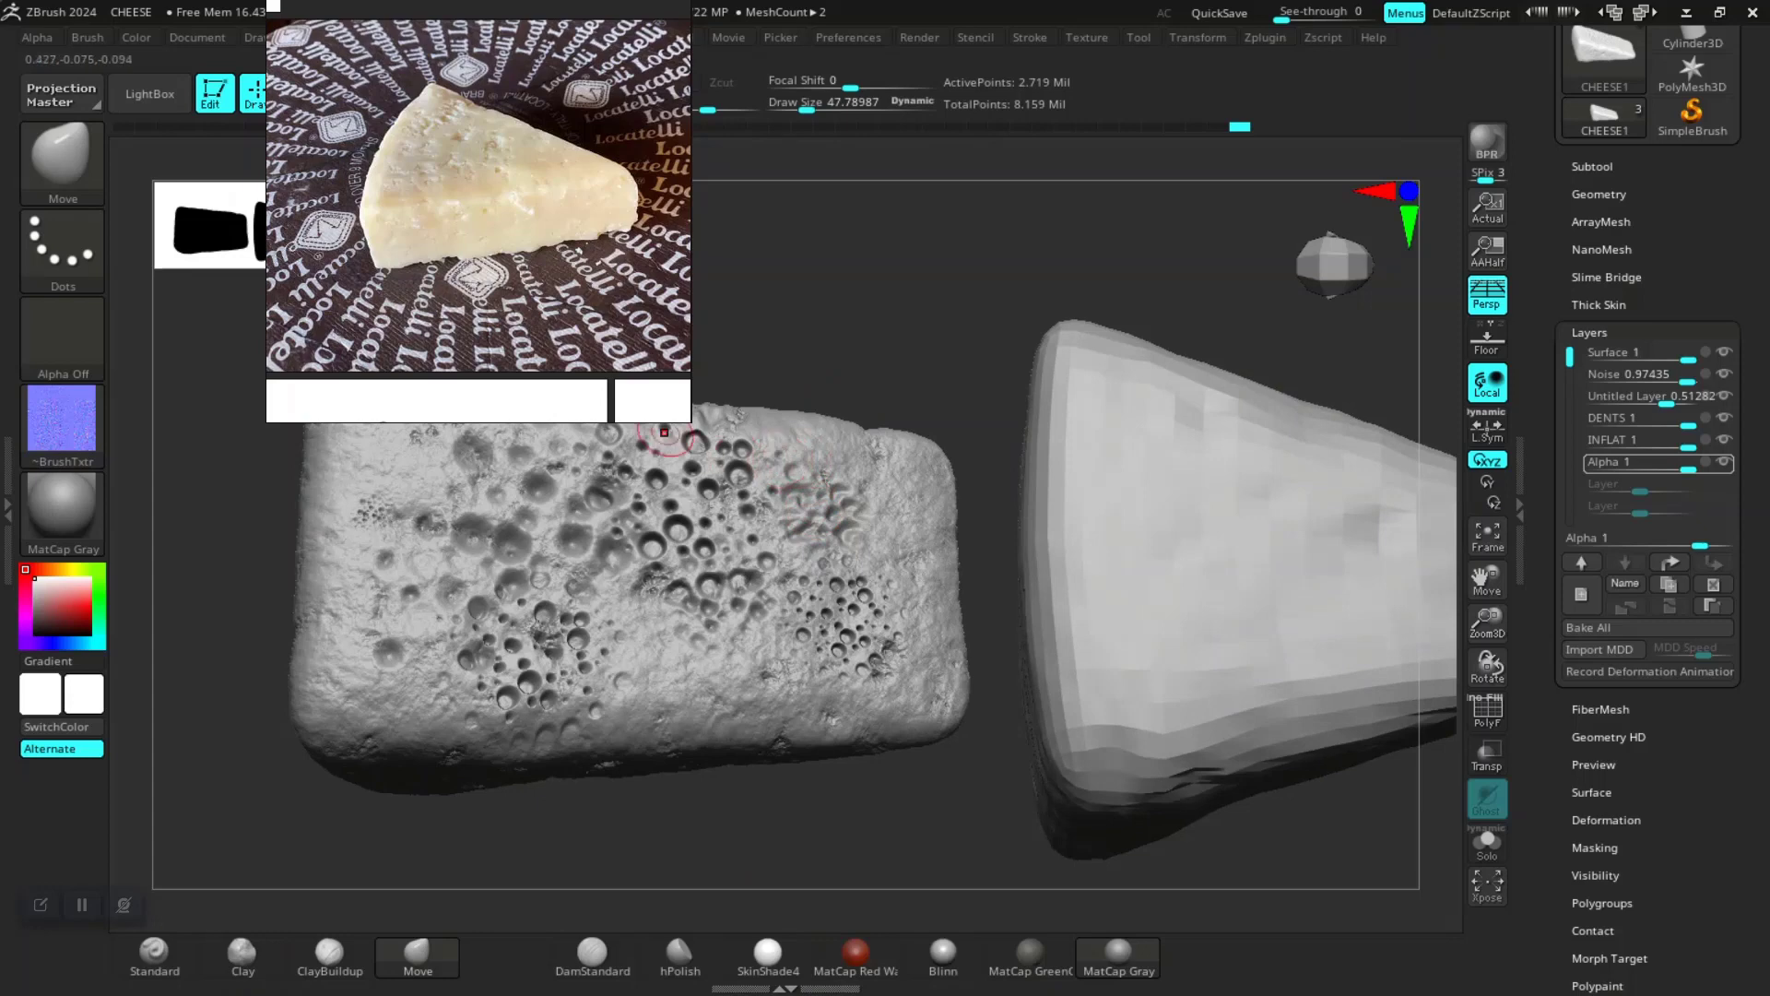
right_click_drag(586, 203, 1066, 137)
left_click(553, 304)
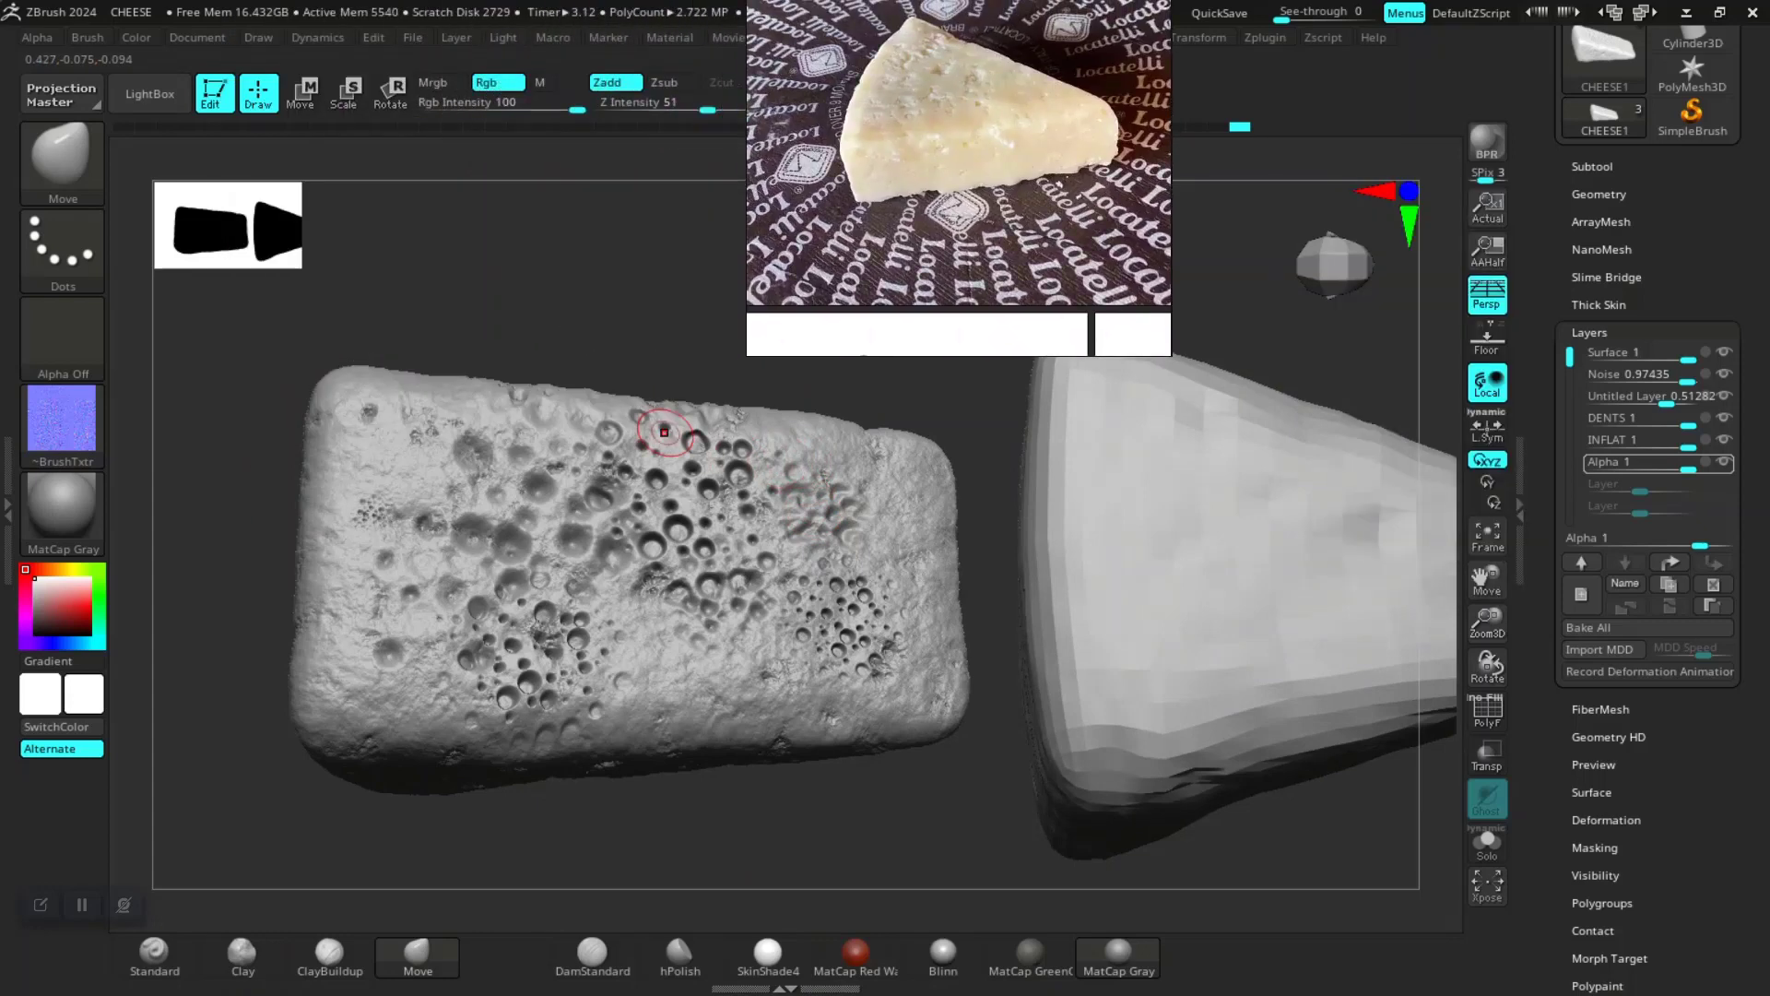
left_click_drag(553, 305, 574, 204, "alt")
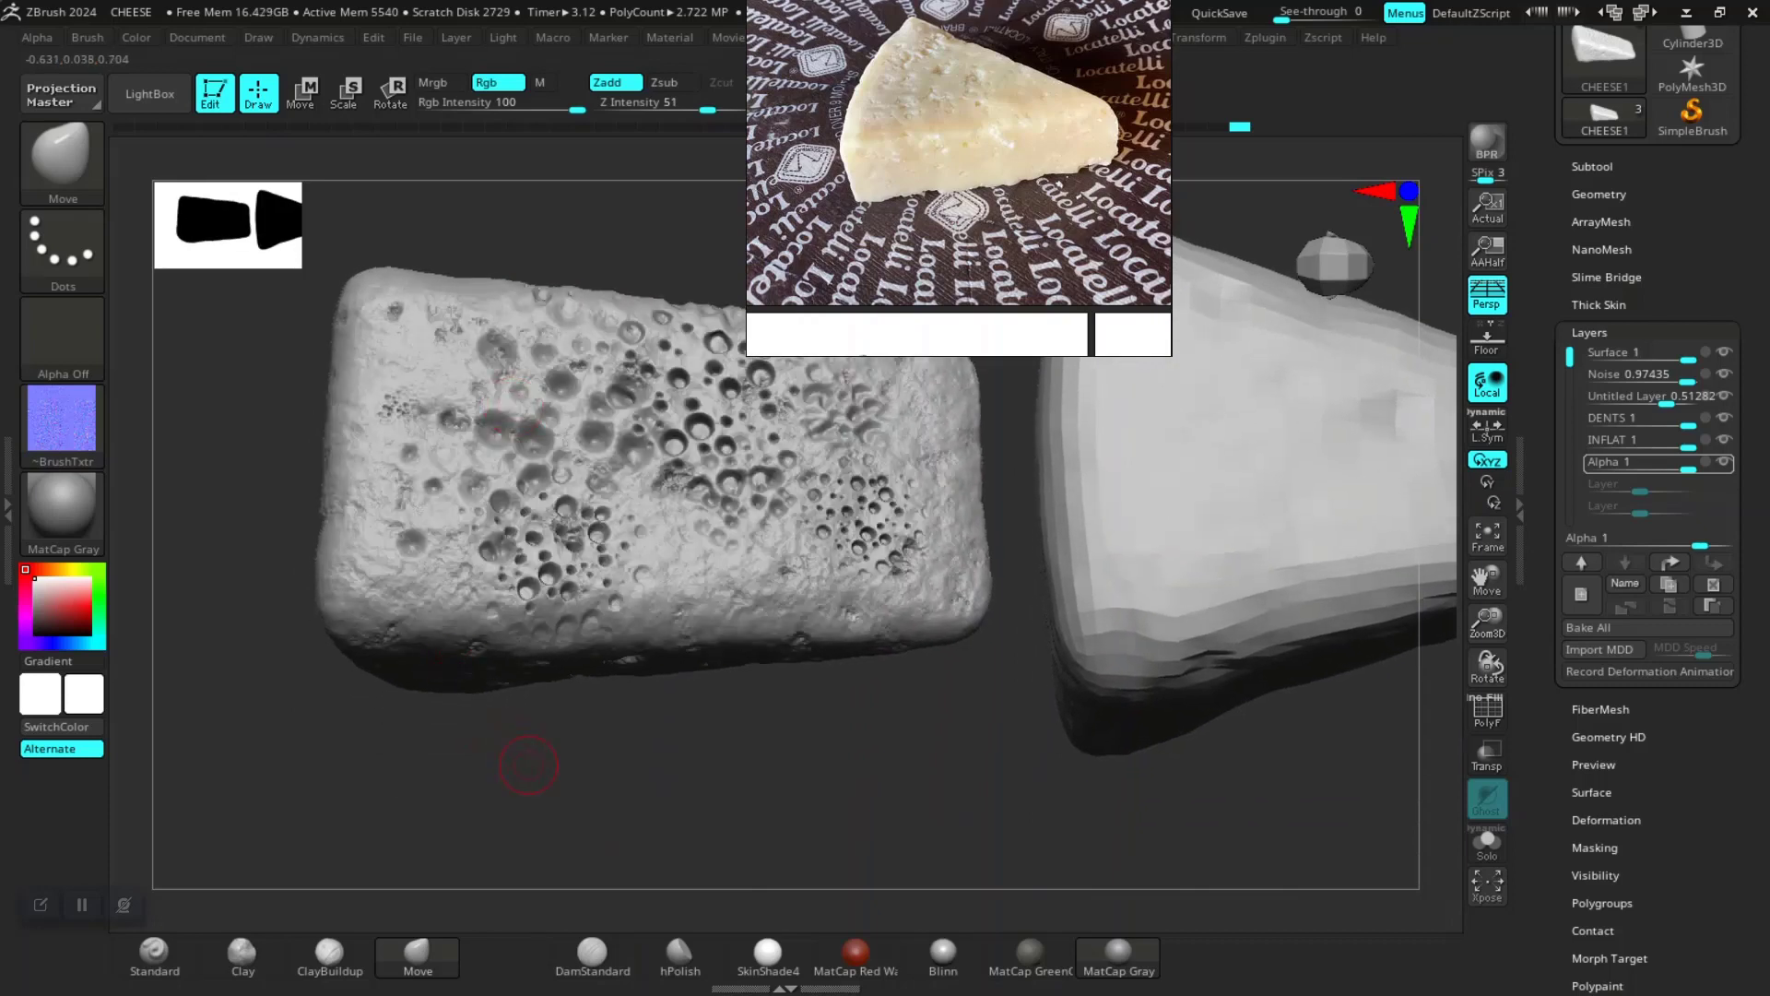
left_click_drag(522, 778, 576, 629)
left_click_drag(581, 747, 689, 764)
mouse_move(573, 768)
left_mouse_down()
mouse_move(553, 830)
mouse_move(595, 793)
mouse_move(489, 636)
left_mouse_up()
Step: Switch to the Standard brush and try a stroke on the first cheese
left_click(154, 954)
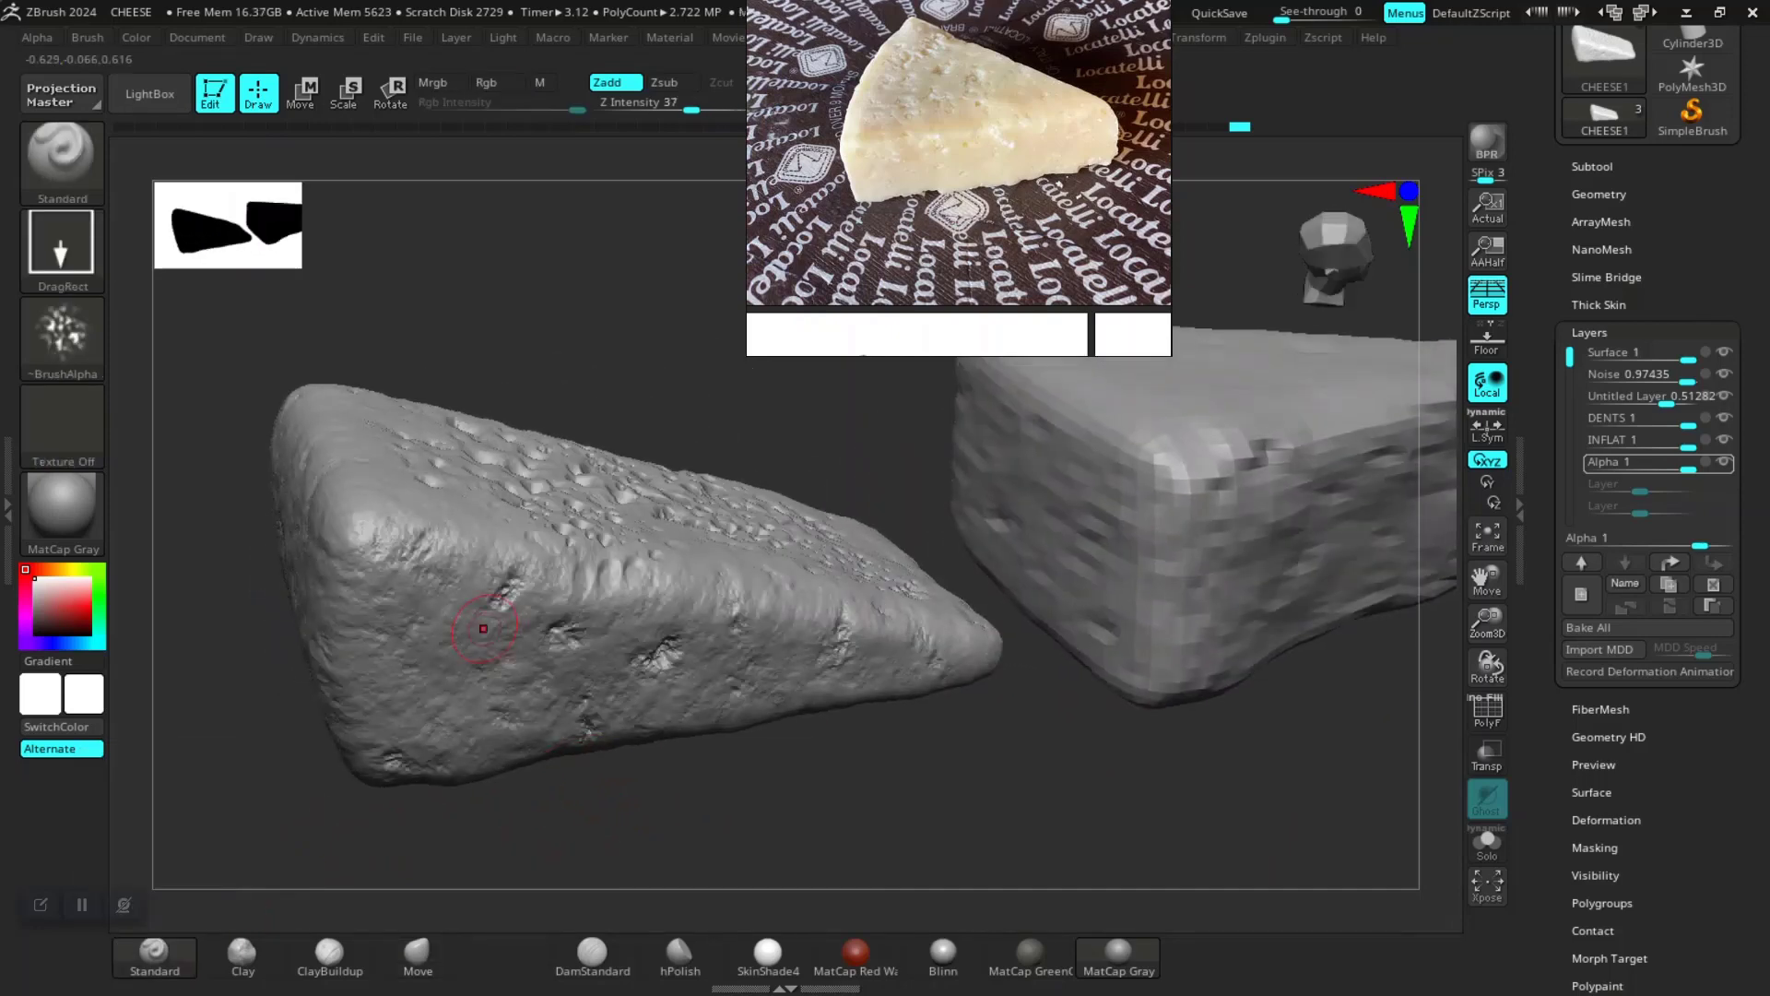
left_click(476, 636)
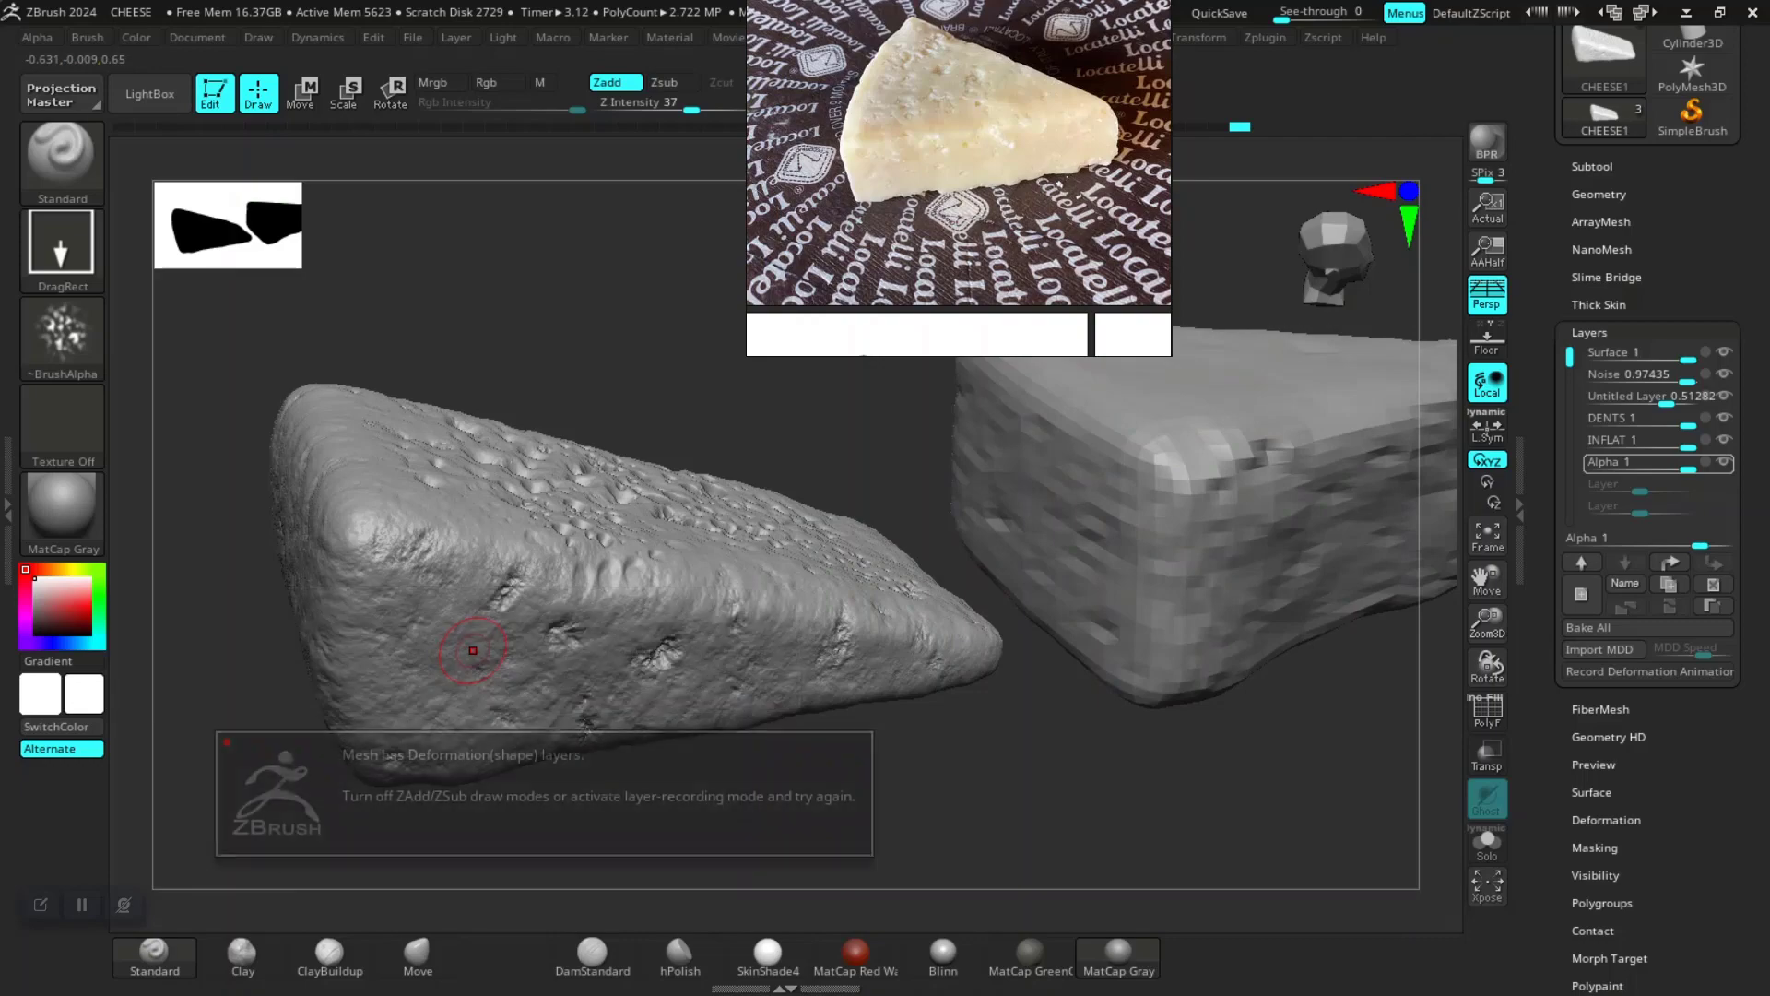
mouse_move(698, 823)
left_mouse_down()
mouse_move(646, 853)
mouse_move(737, 844)
left_mouse_up()
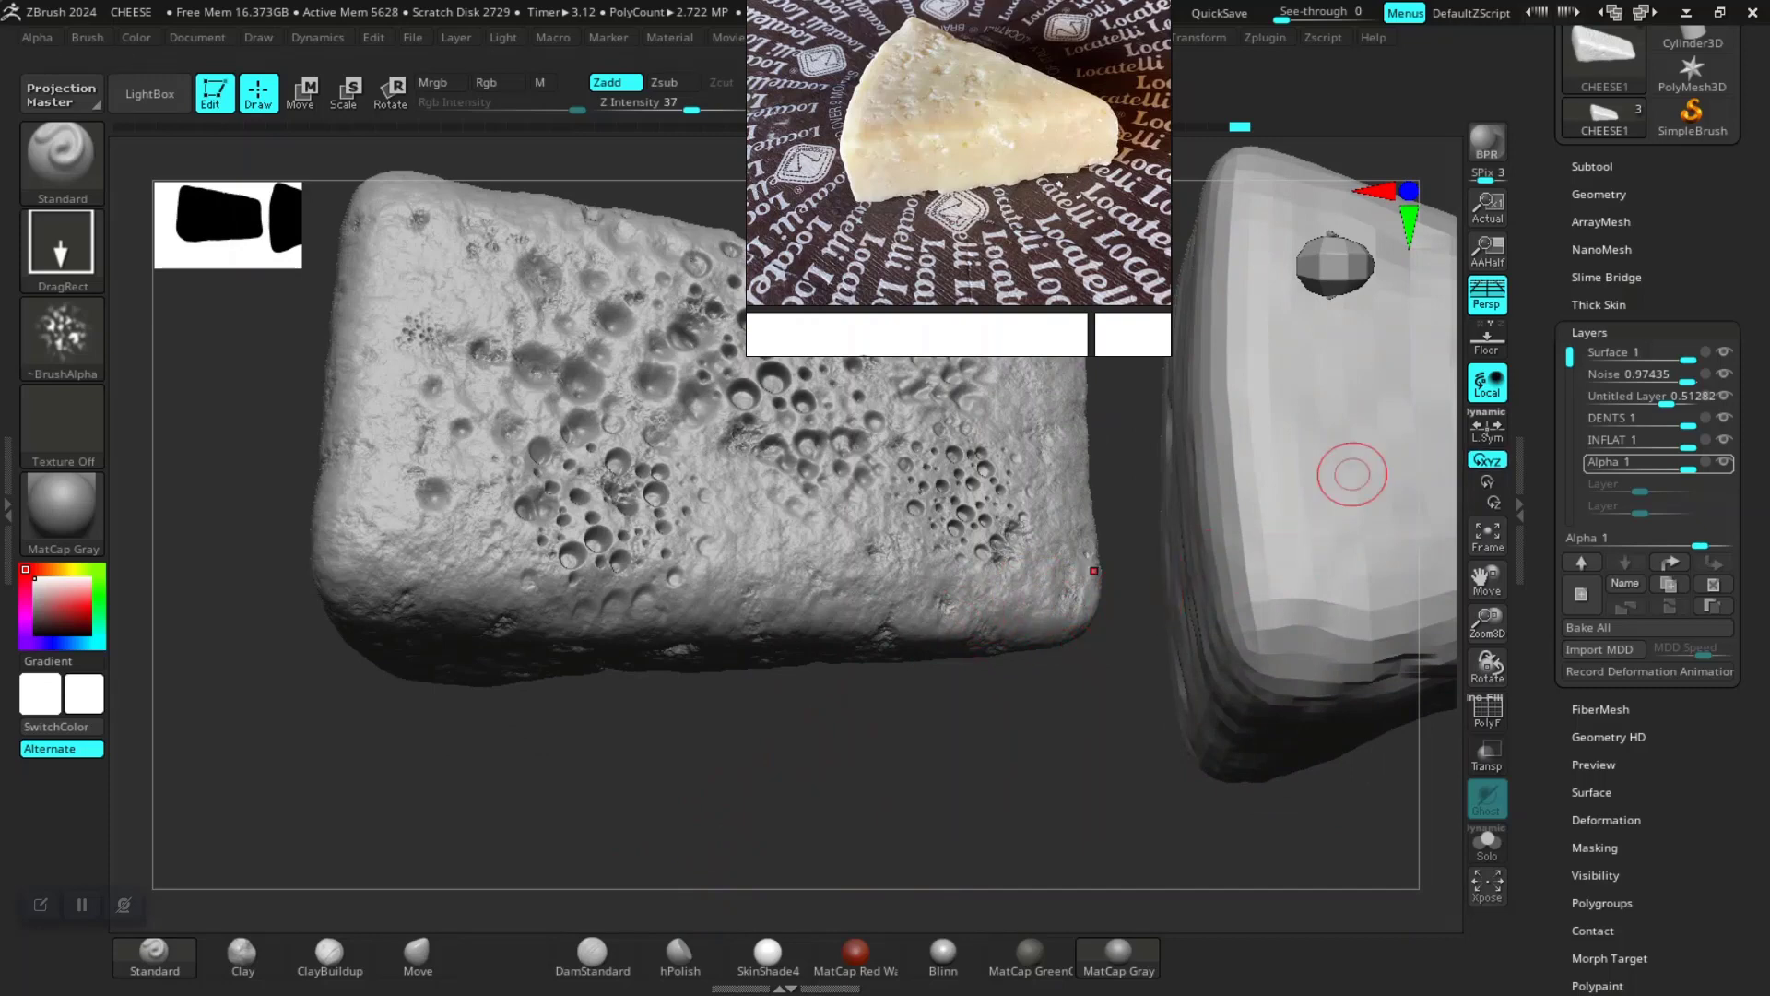
Step: Drop CHEESE1 to its lowest subdivision level and create its normal map from the Normal Map settings
left_click_drag(1752, 461, 1751, 59)
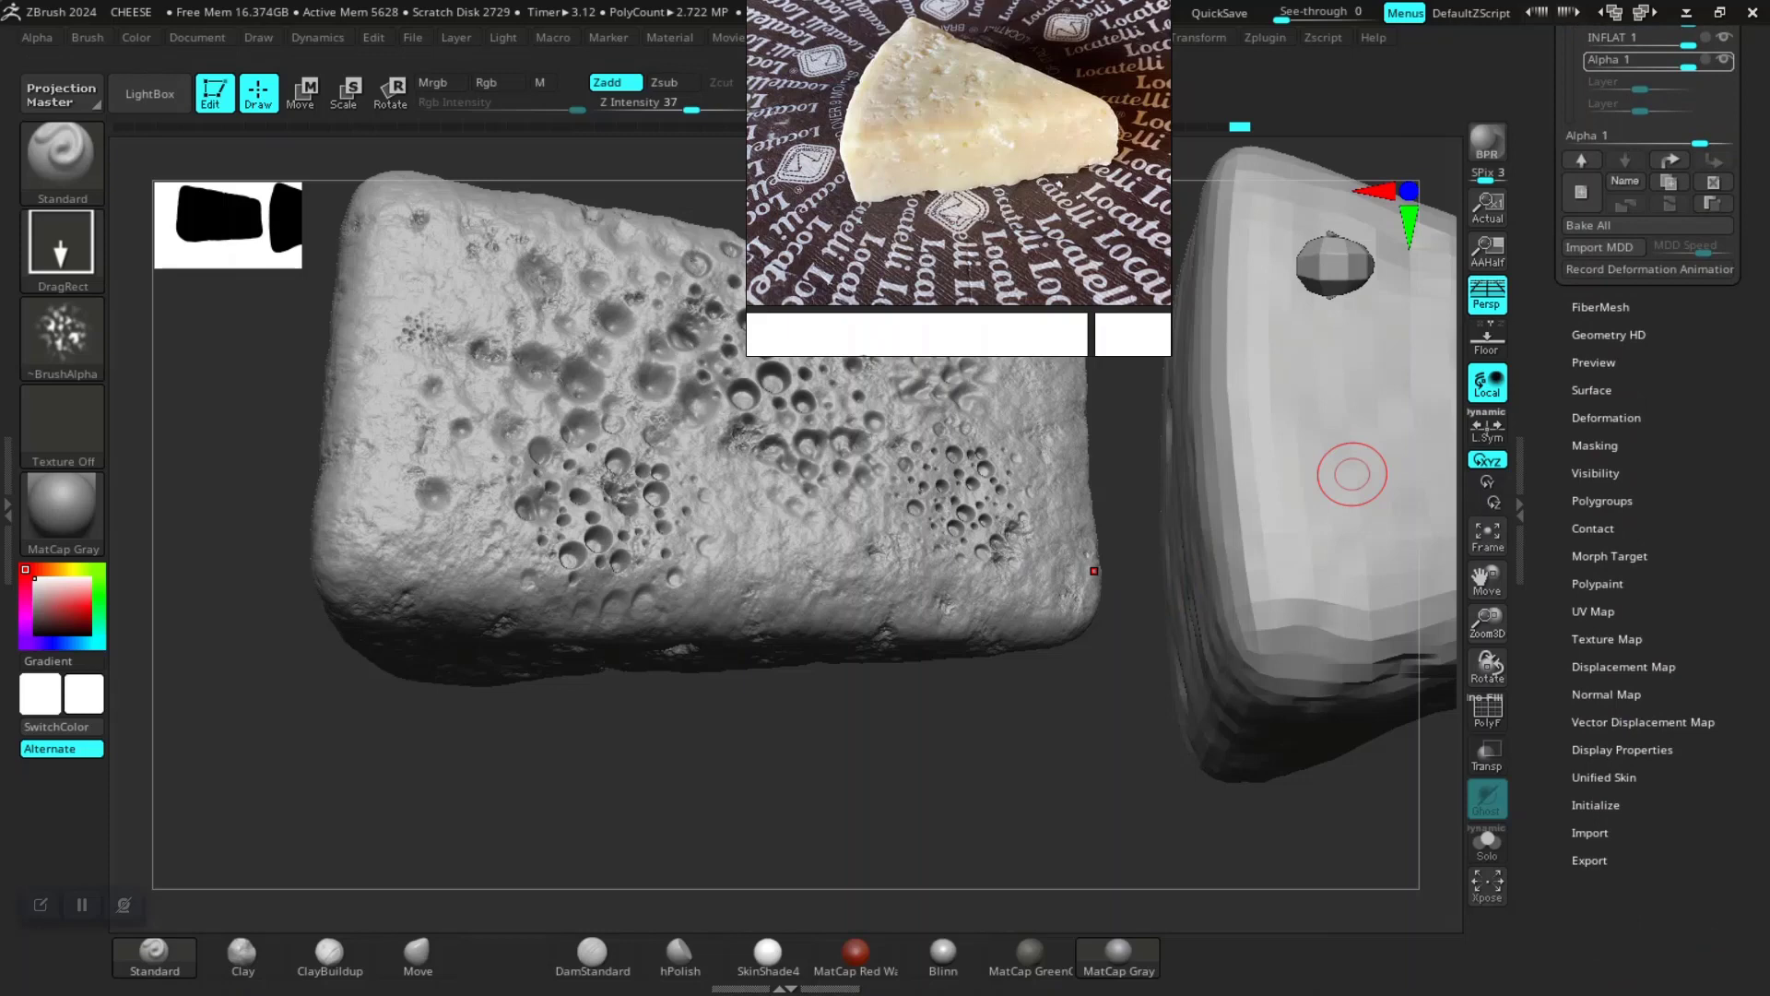
left_click_drag(1752, 461, 1751, 493)
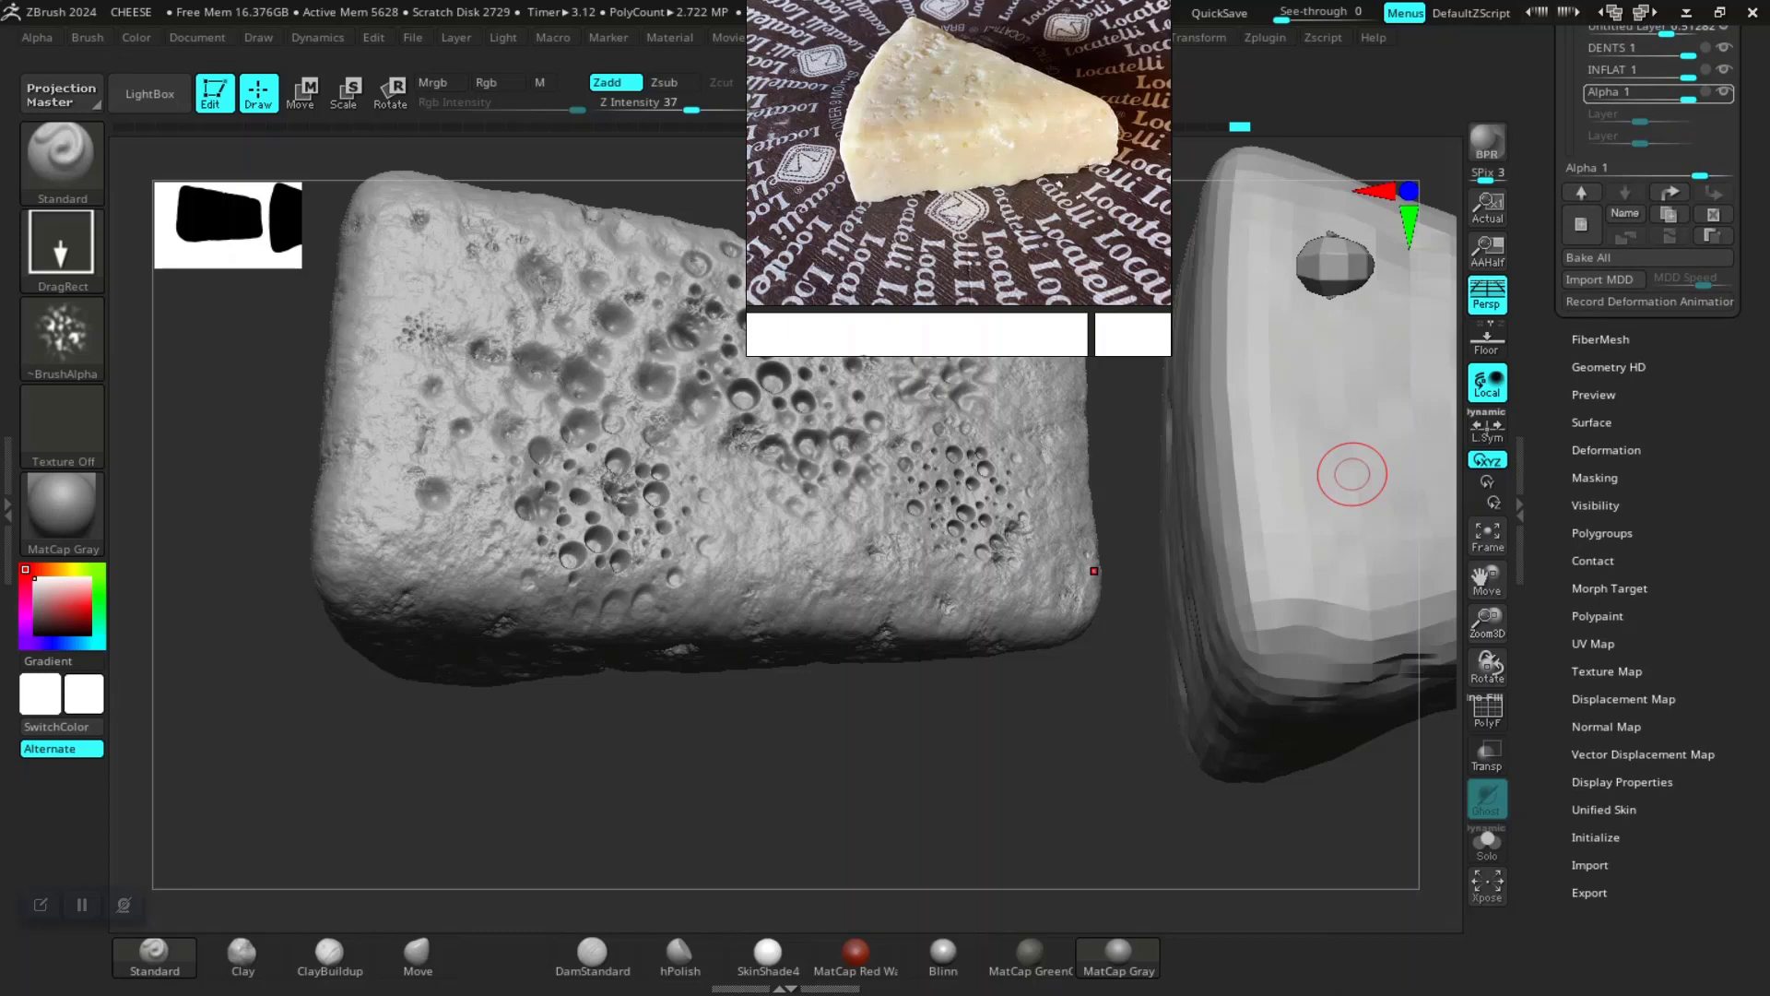
left_click(1606, 727)
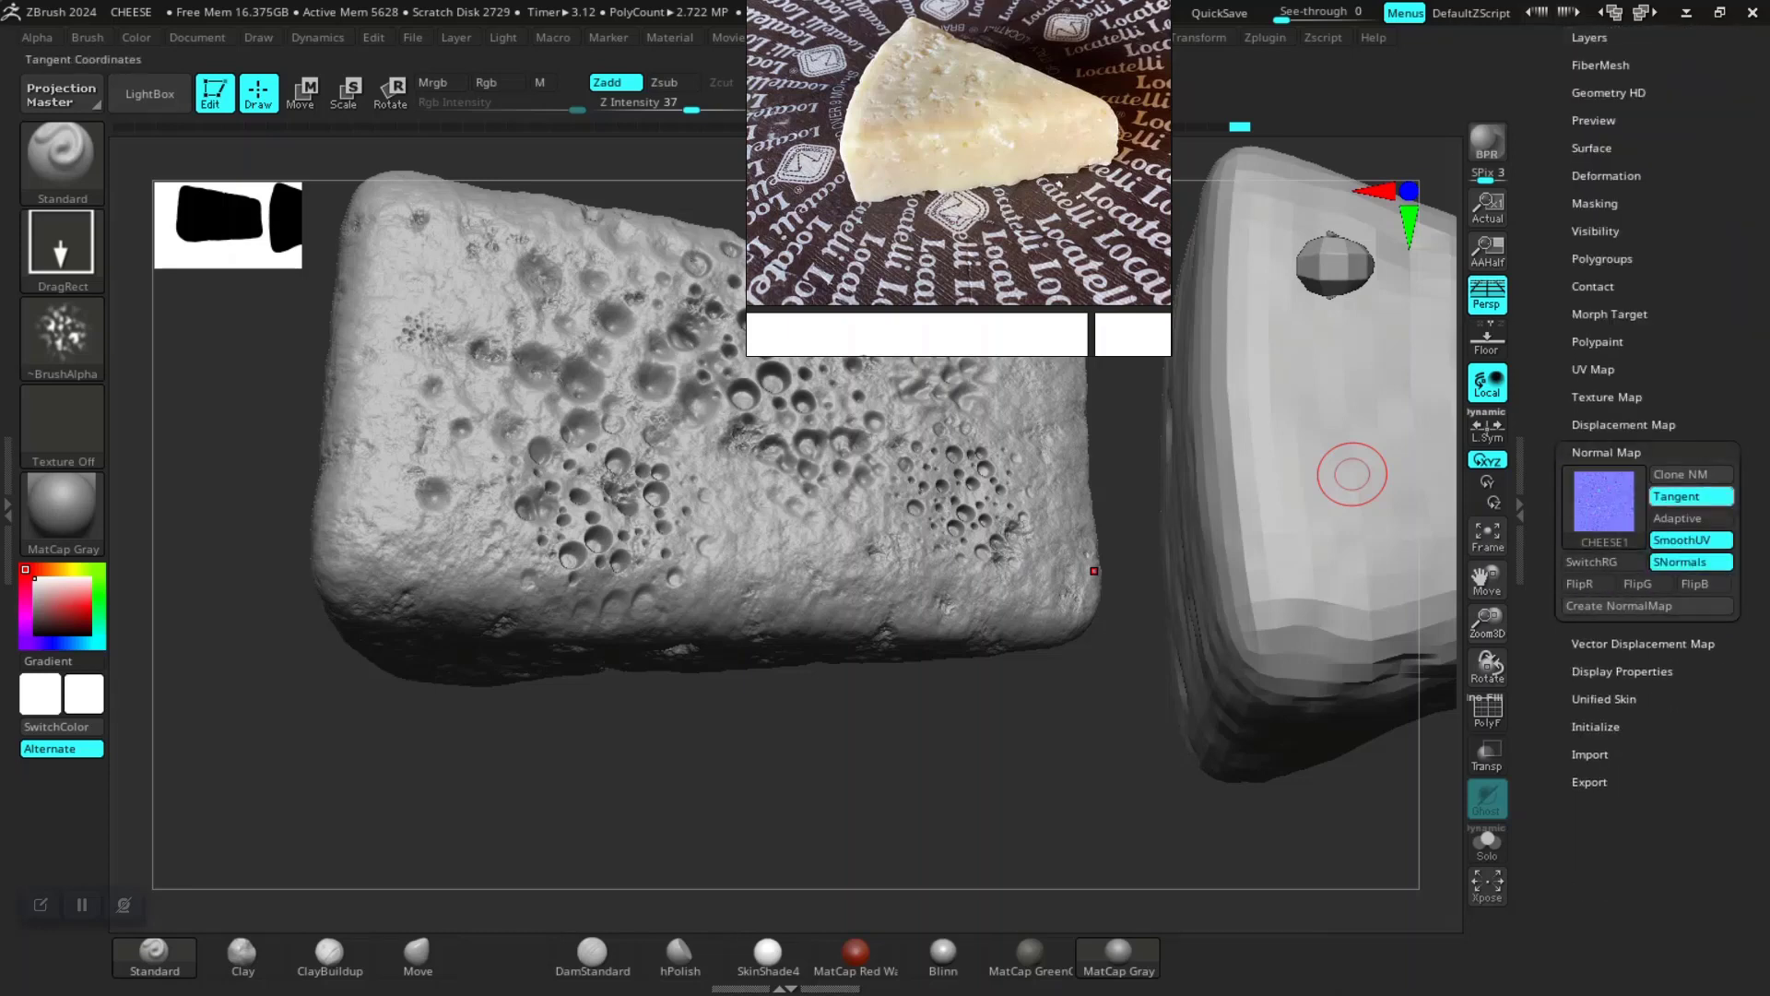
left_click(1620, 606)
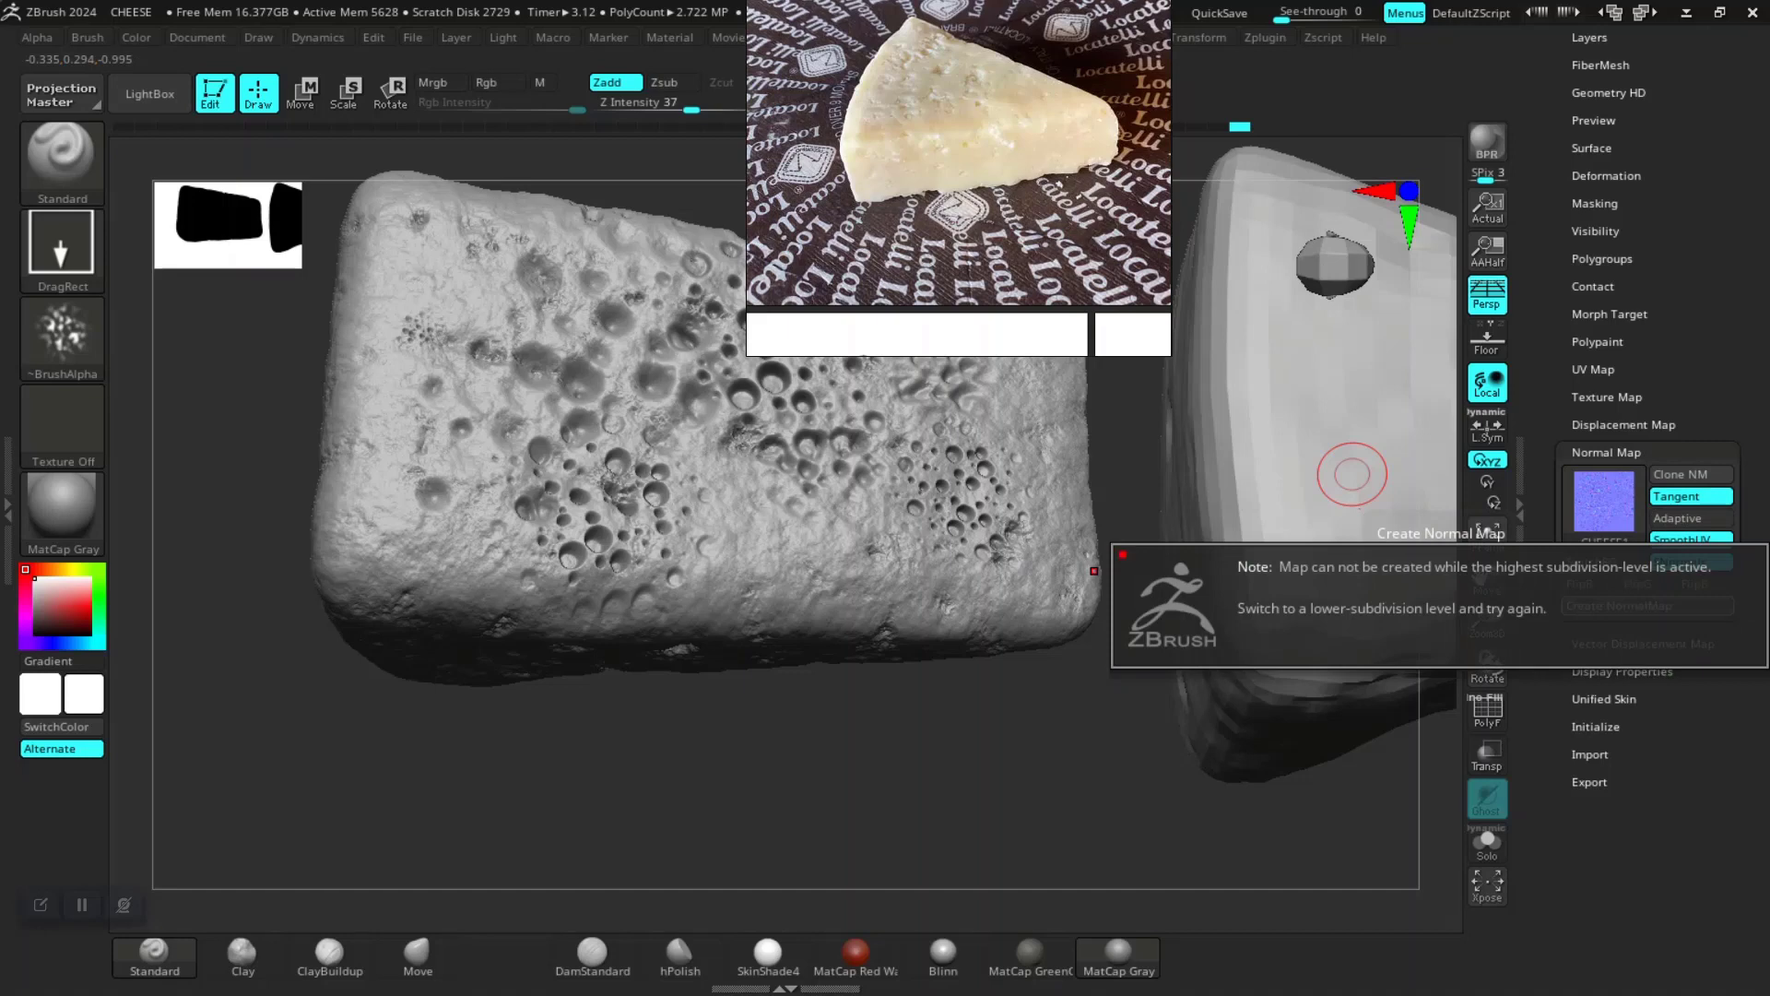
key("shift")
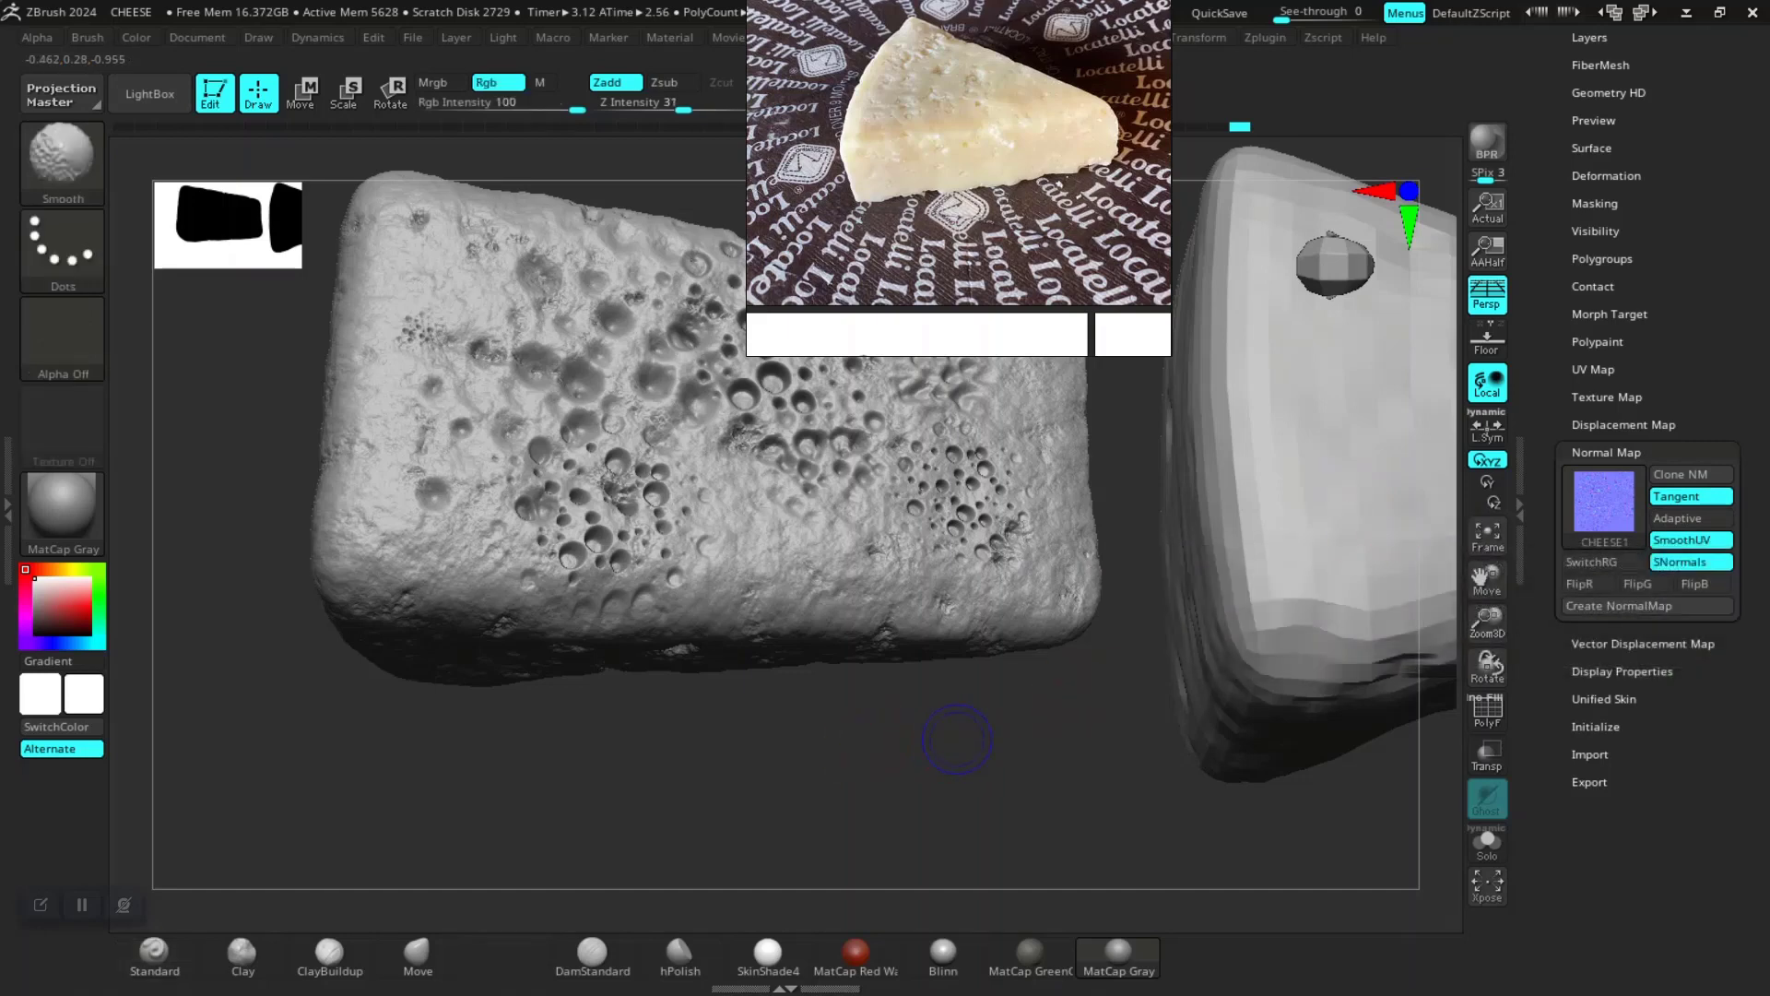
key("shift+d")
key("shift+d")
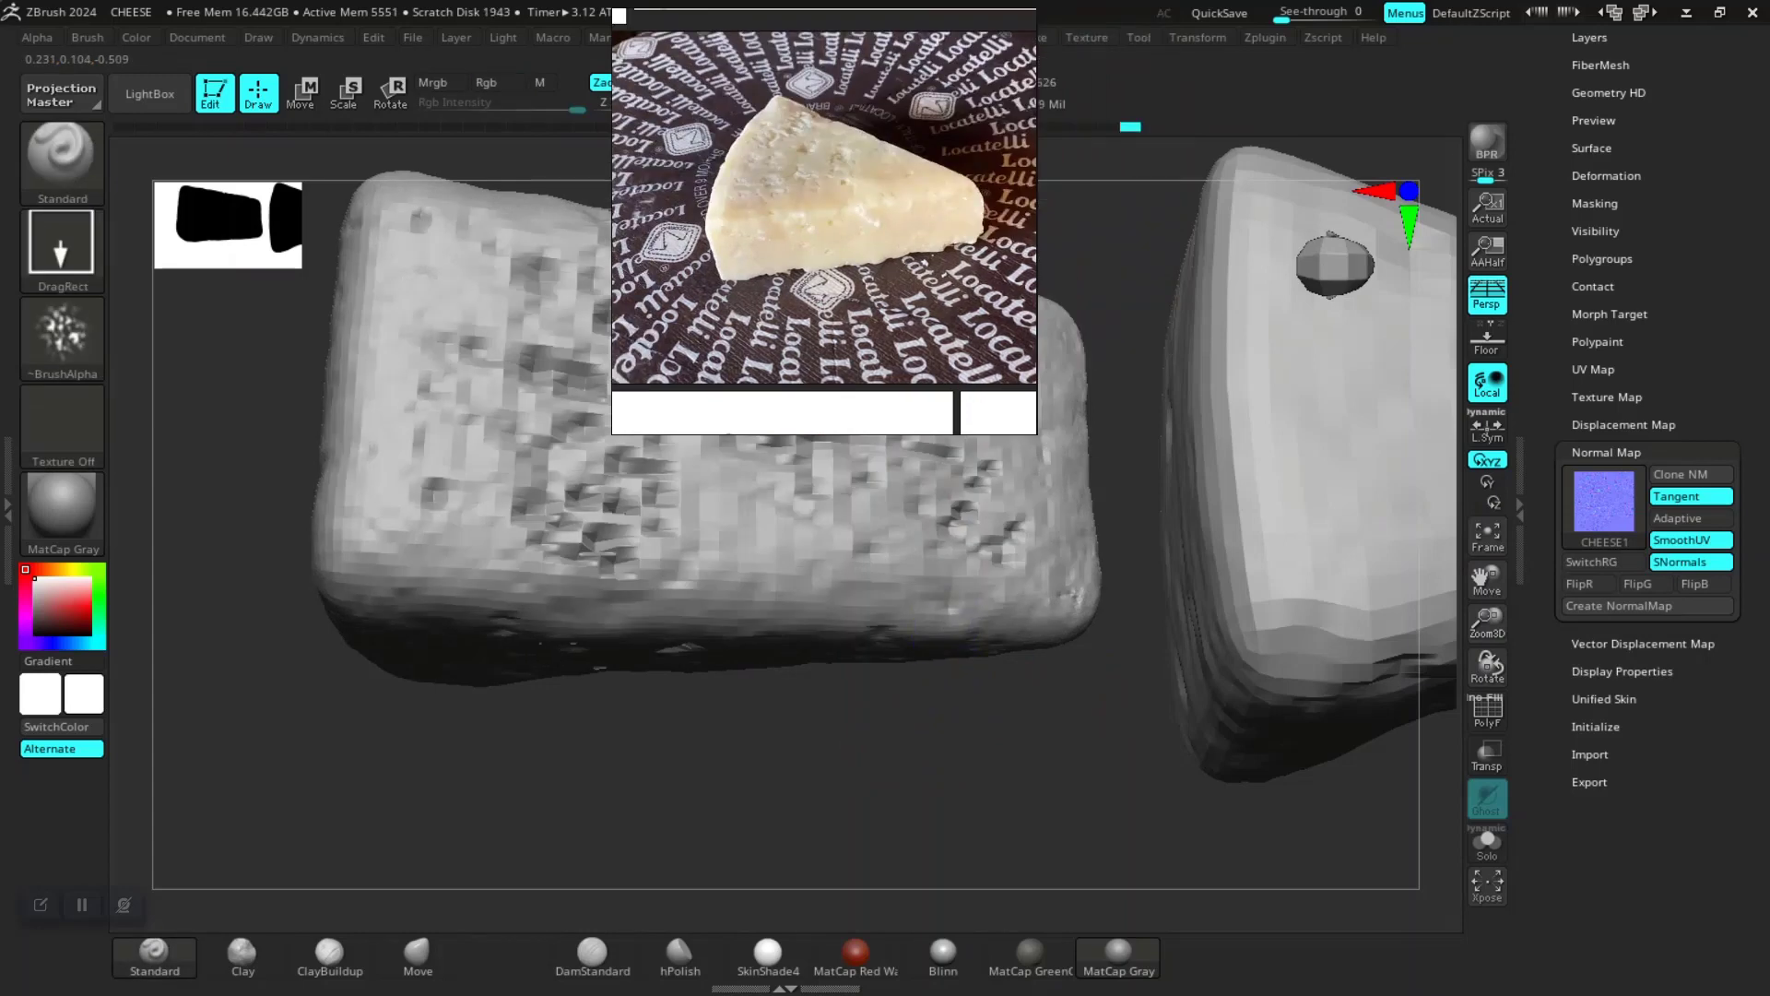
left_click_drag(887, 721, 944, 716)
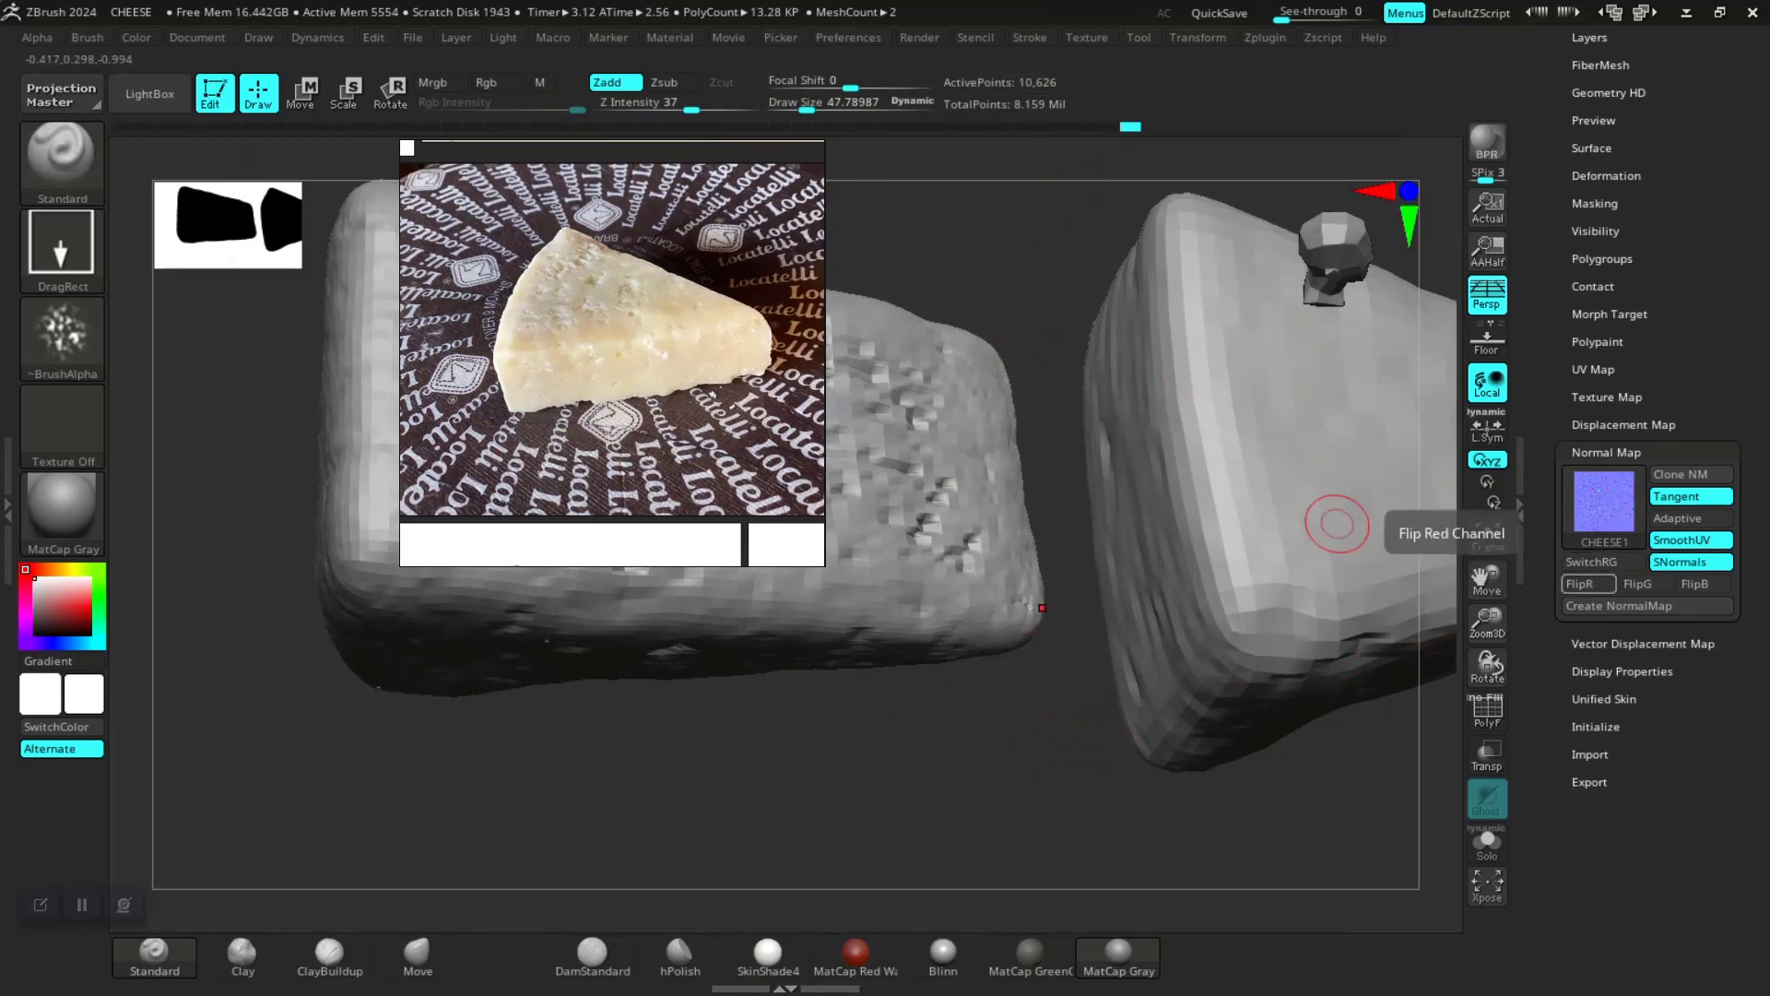
left_click(1640, 605)
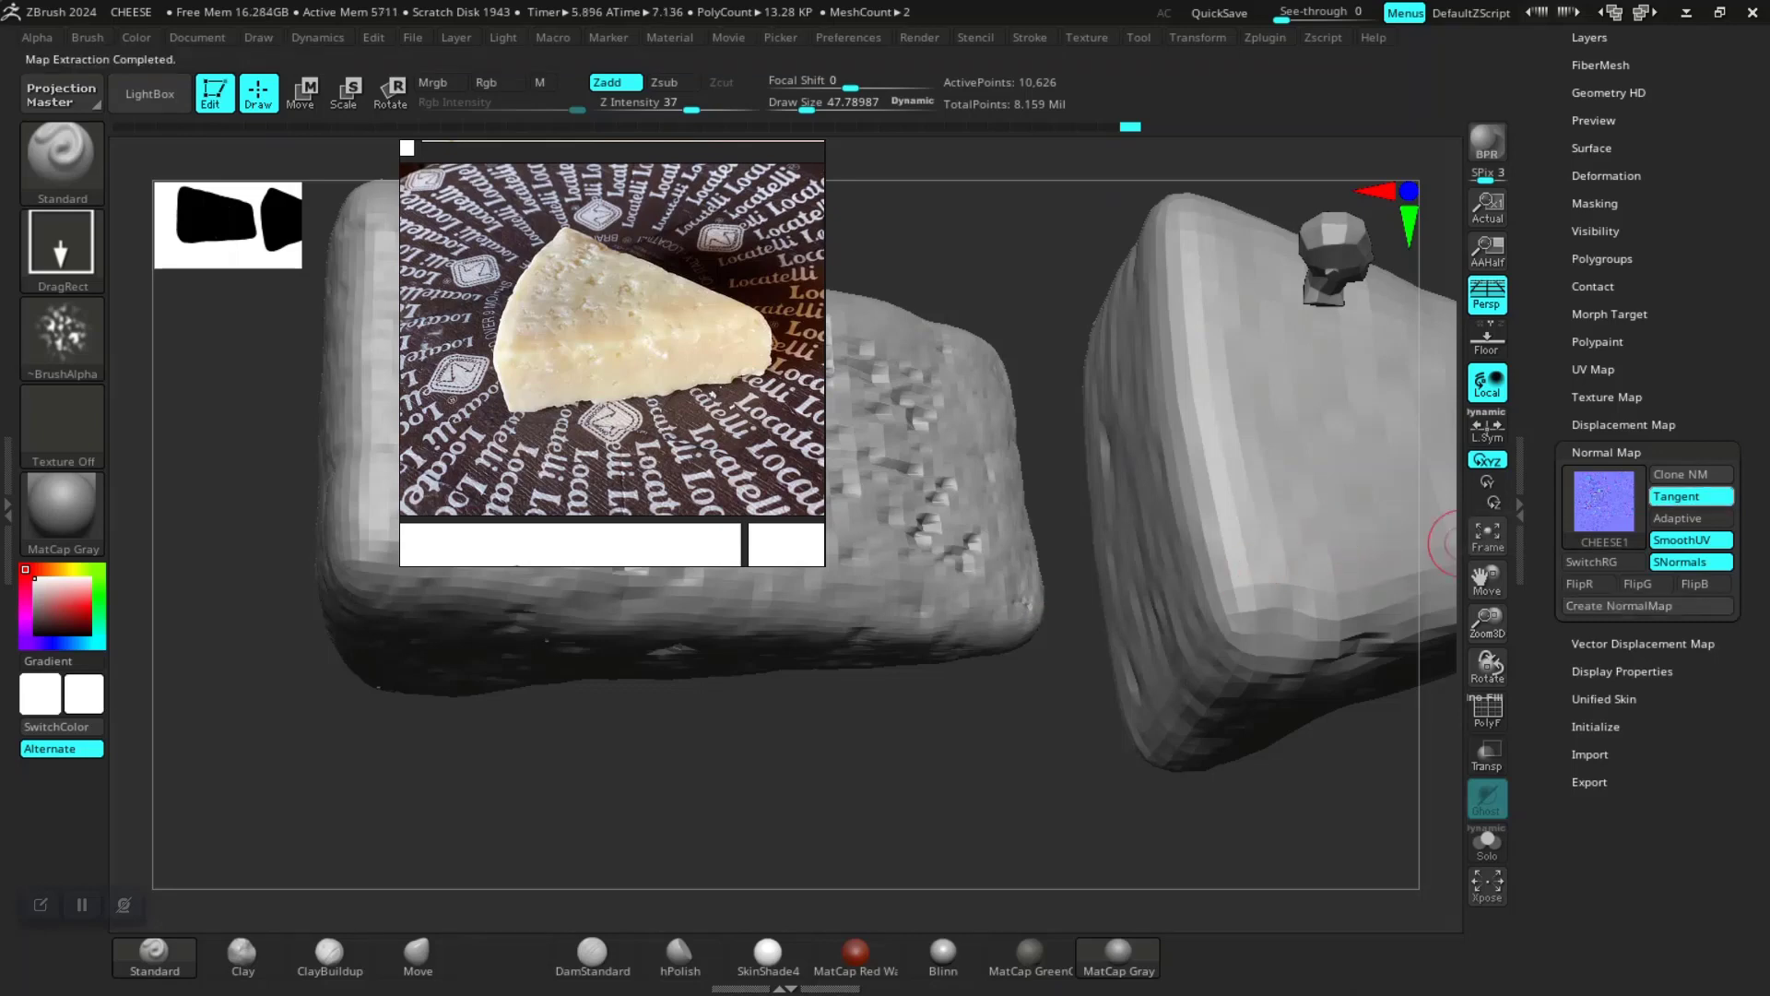
Step: Clone CHEESE1's normal map to the texture palette and export it as a PNG named CHEESE 01 DETAILED in the ZEXPORT MAPS folder
mouse_move(1604, 503)
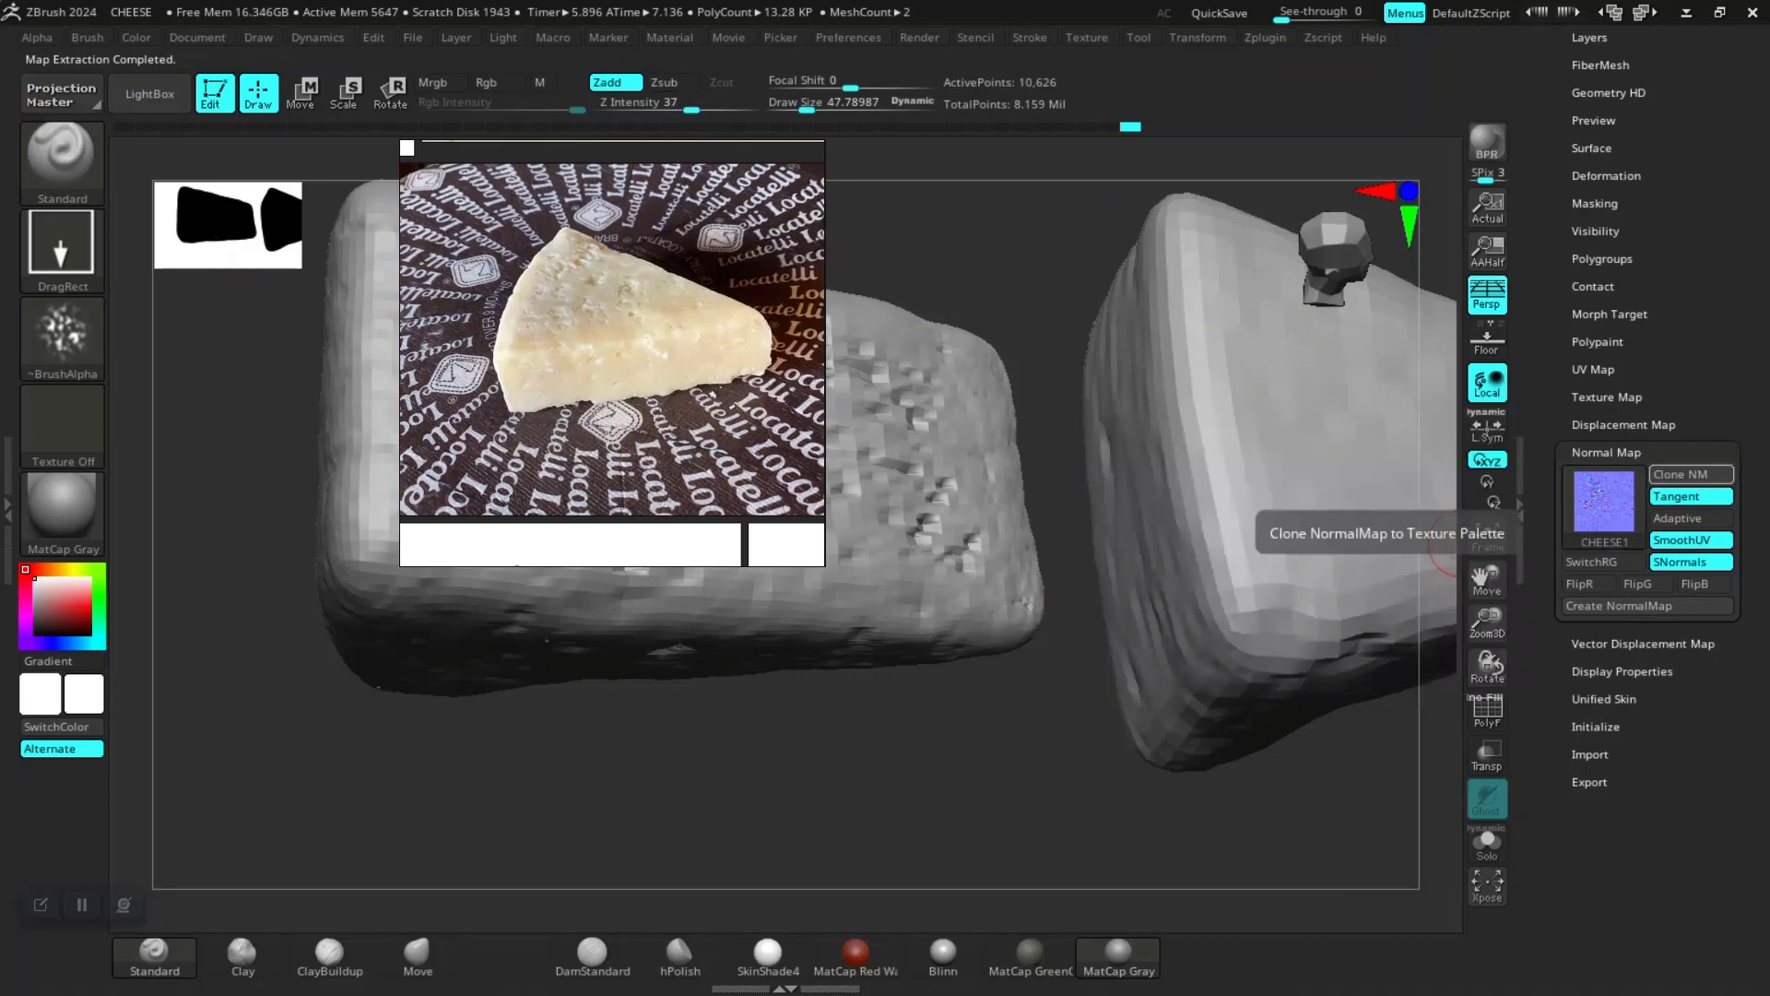
left_click(1691, 474)
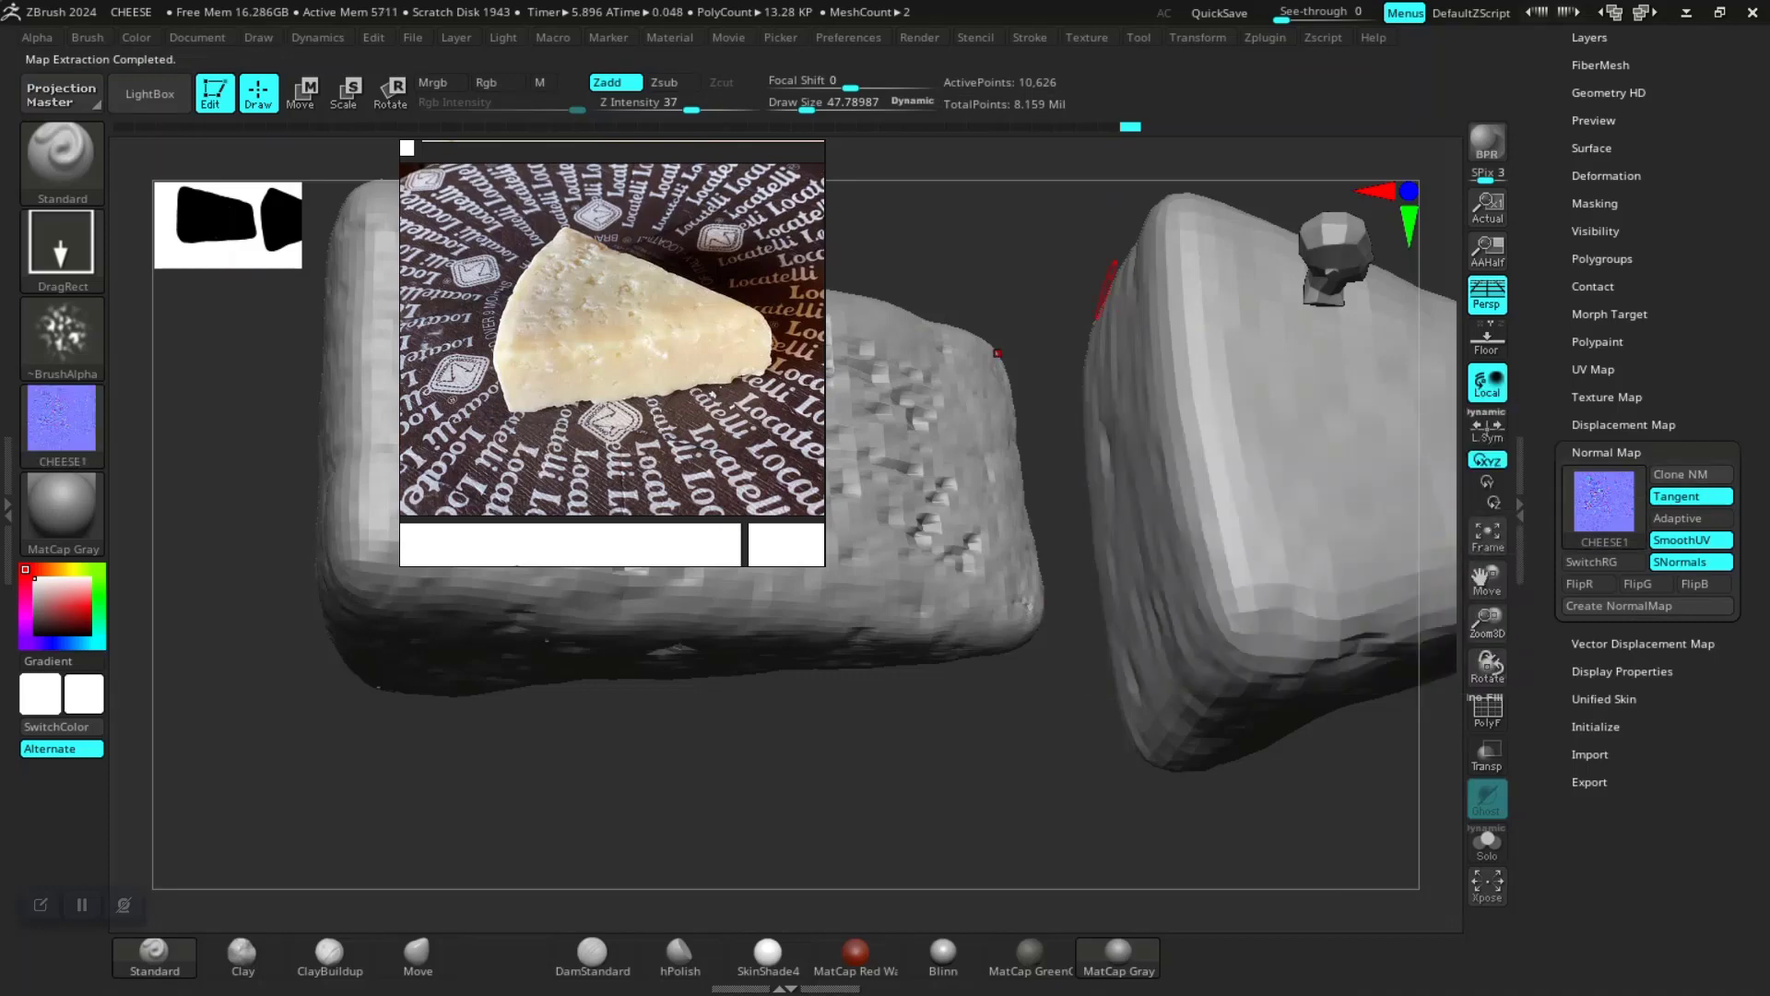
left_click(1087, 37)
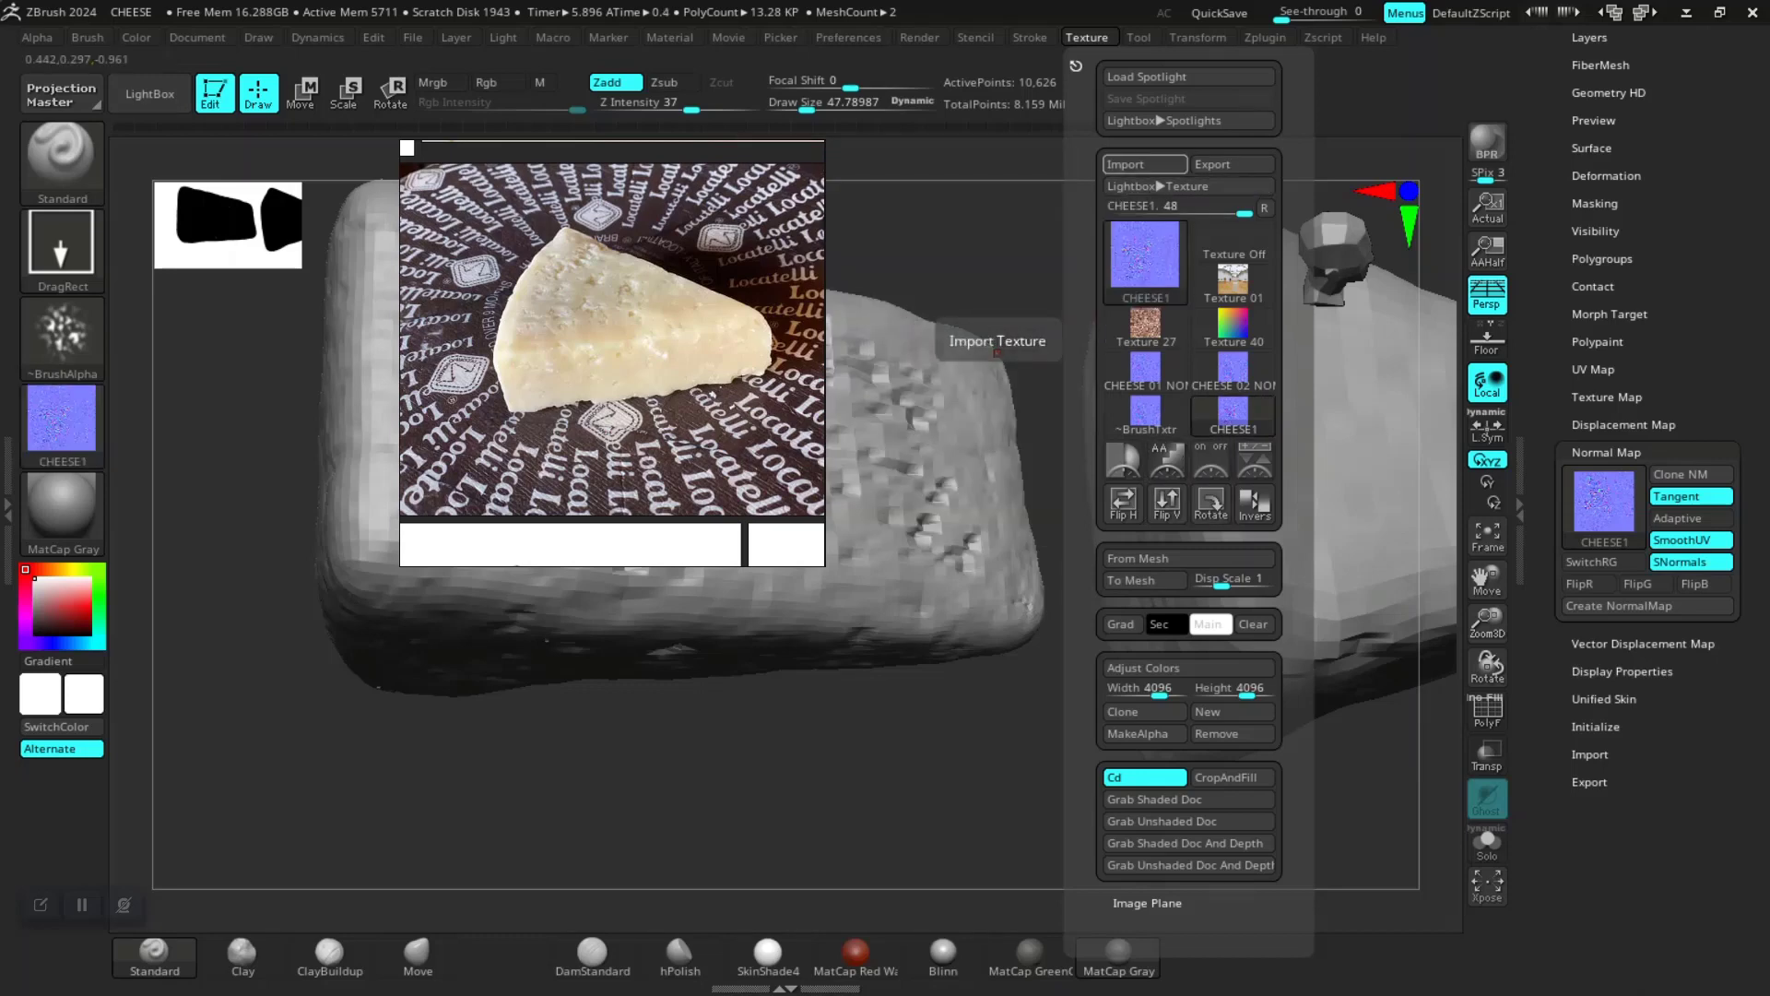
left_click(1231, 164)
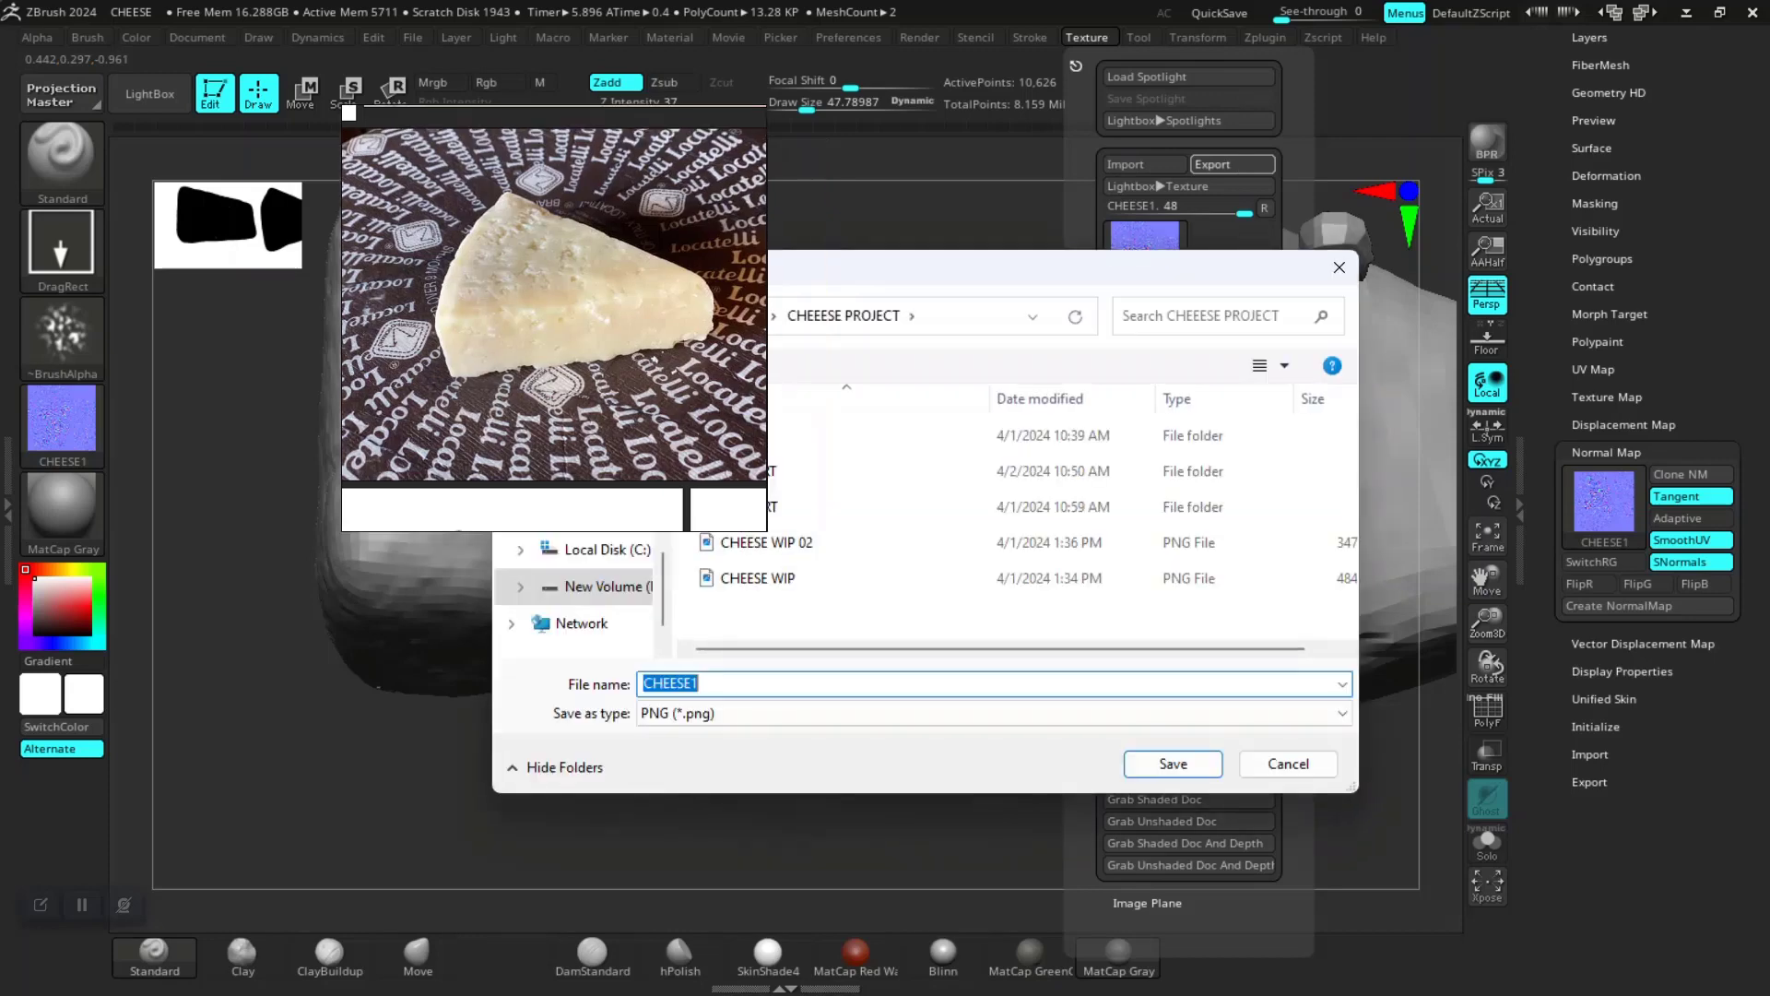
right_click_drag(645, 369, 521, 276)
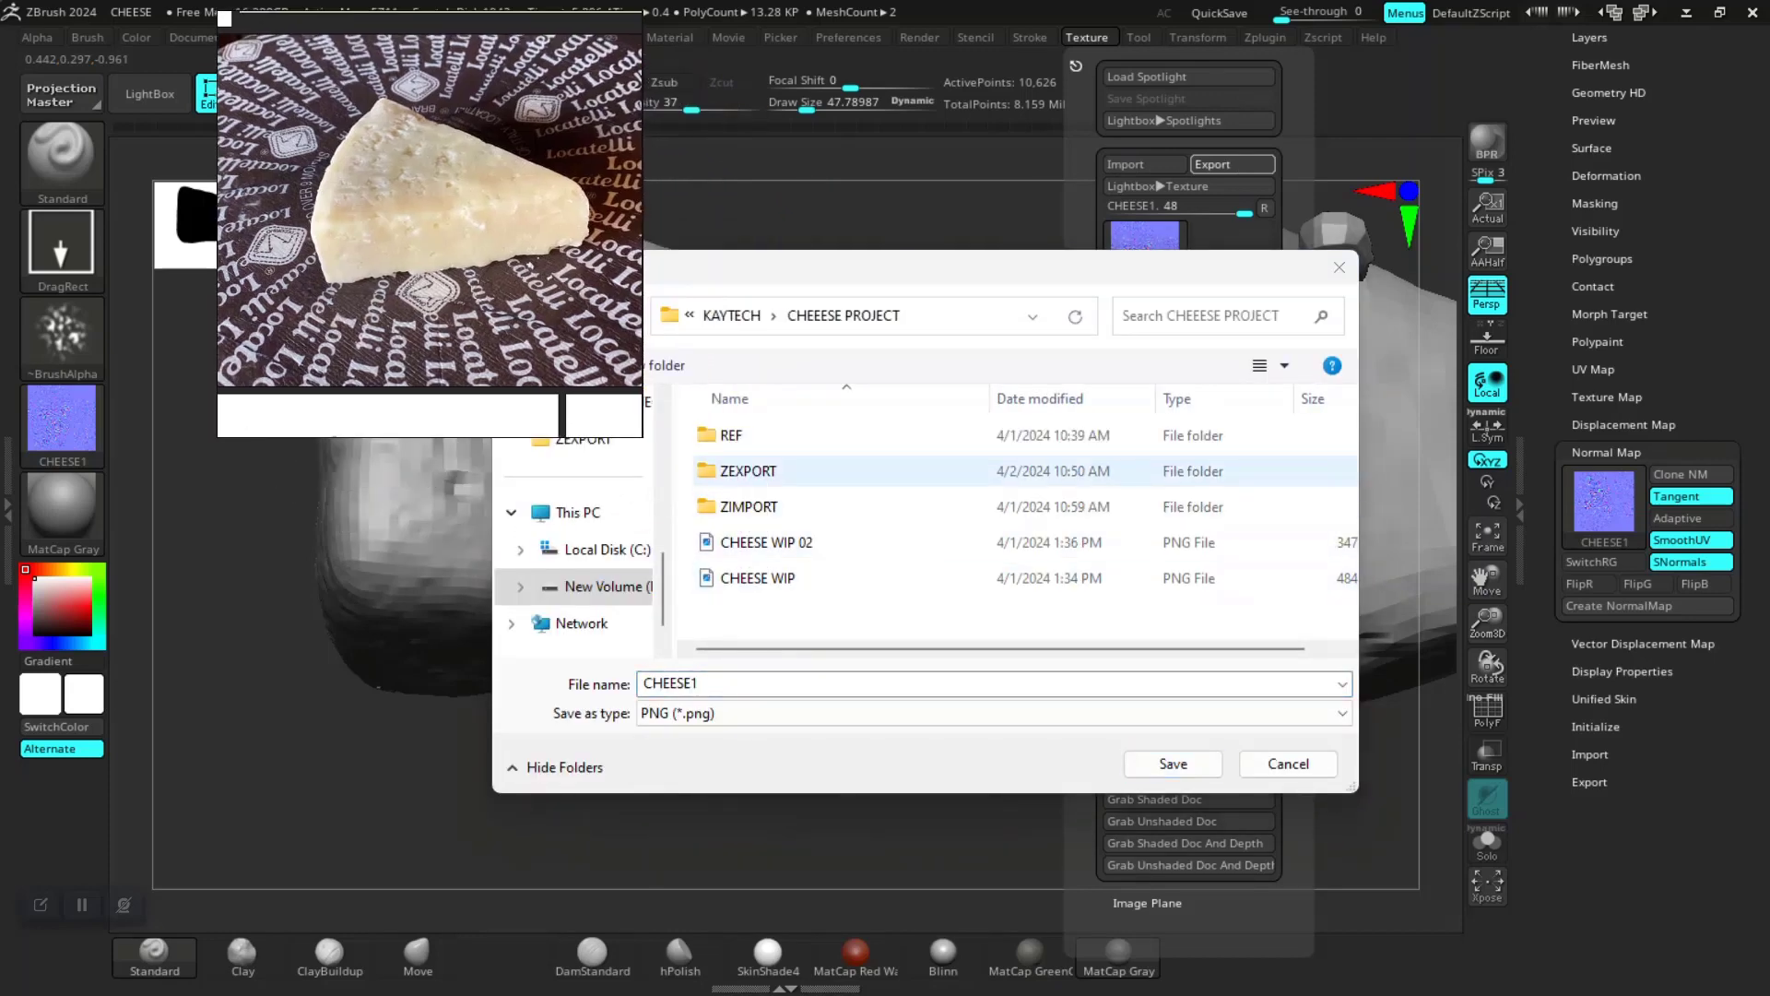
double_click(748, 470)
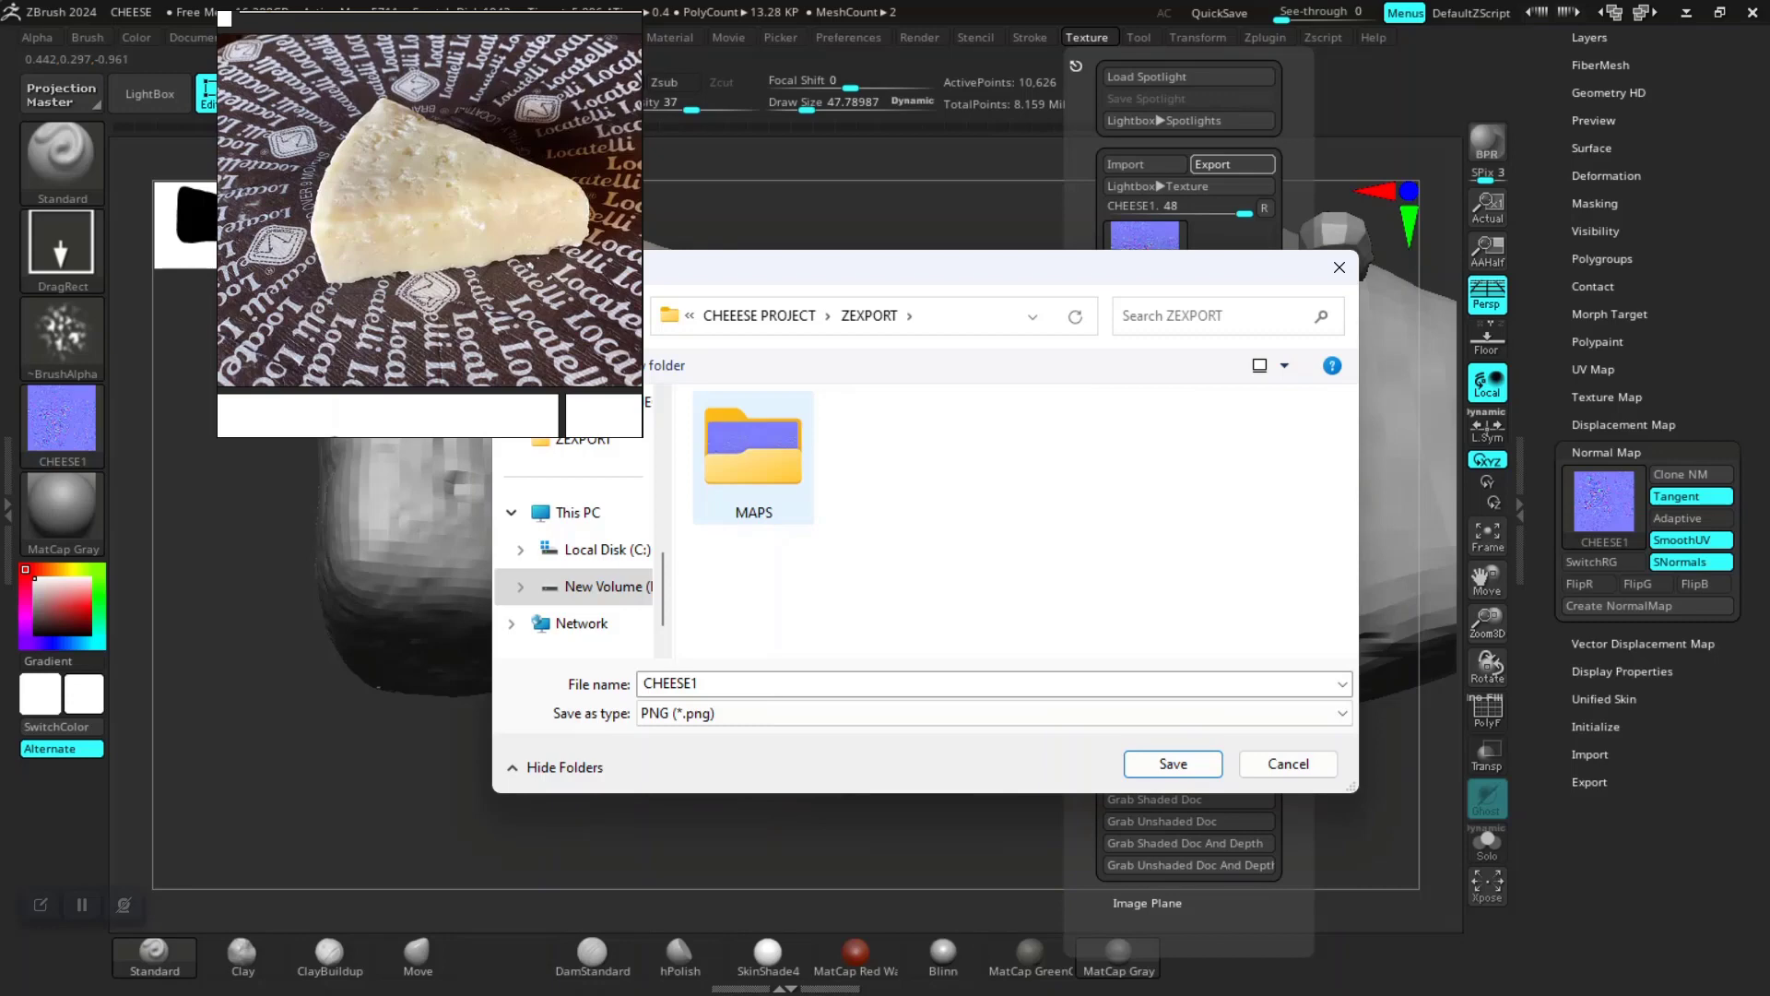
double_click(753, 452)
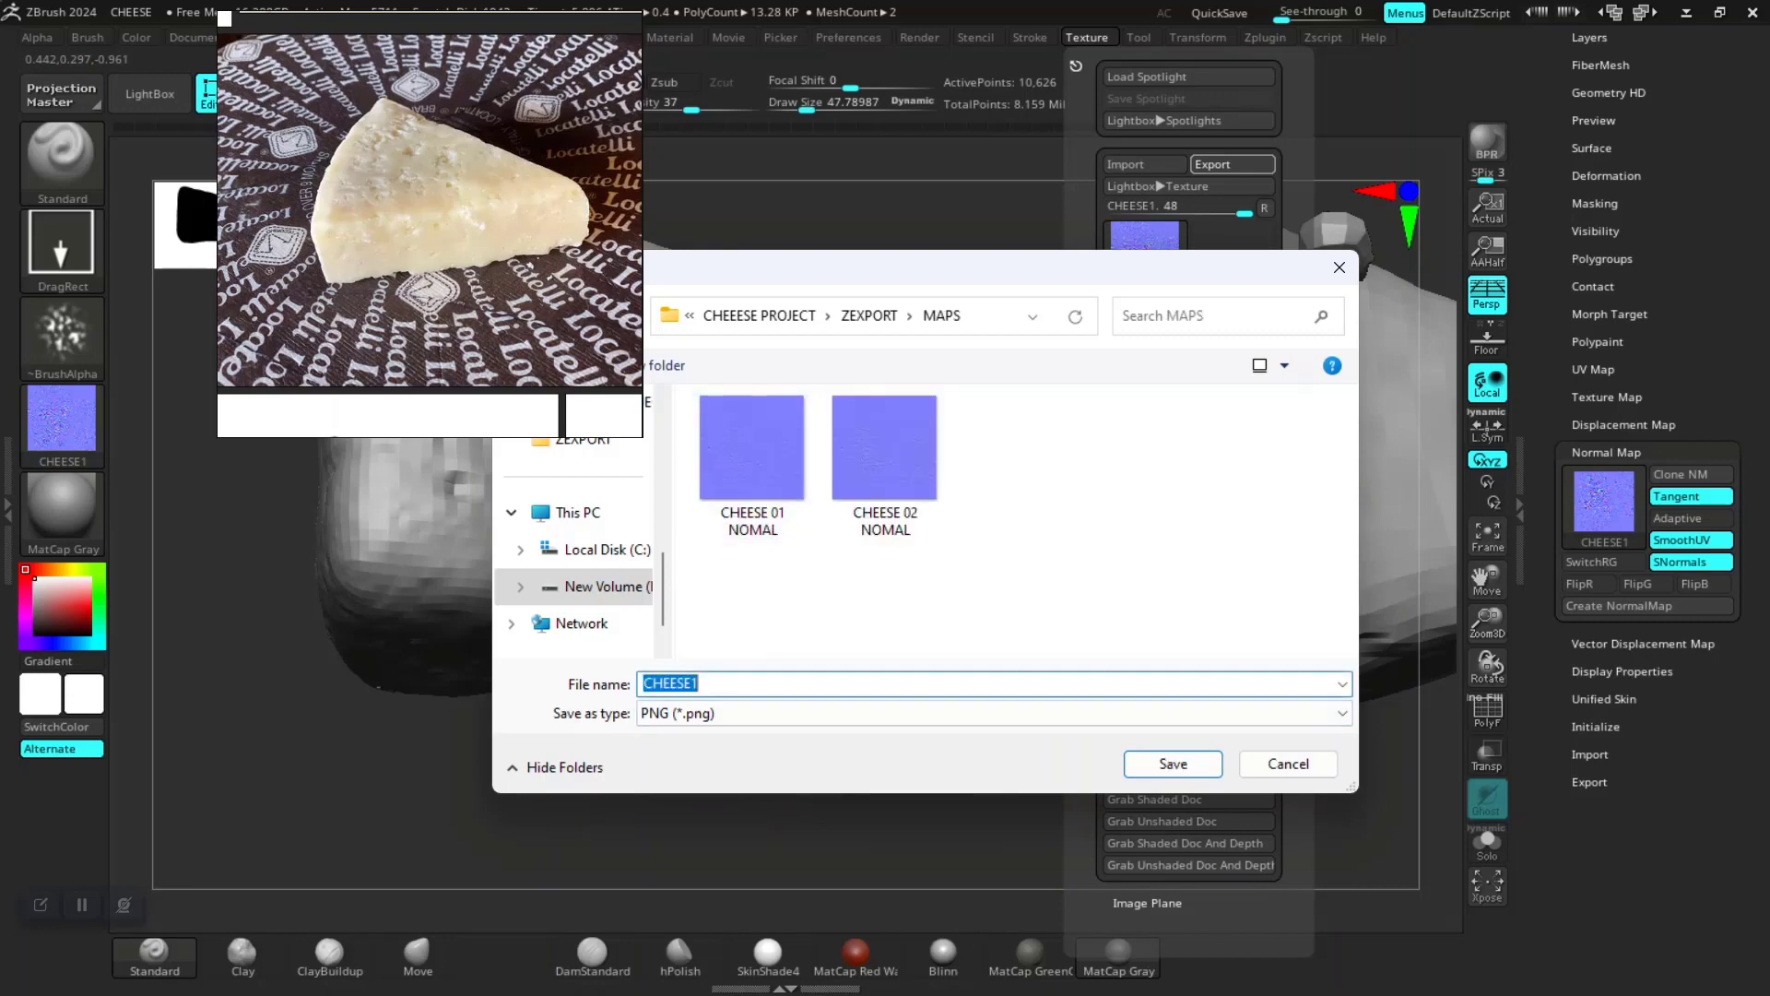
left_click(703, 683)
key("BackSpace")
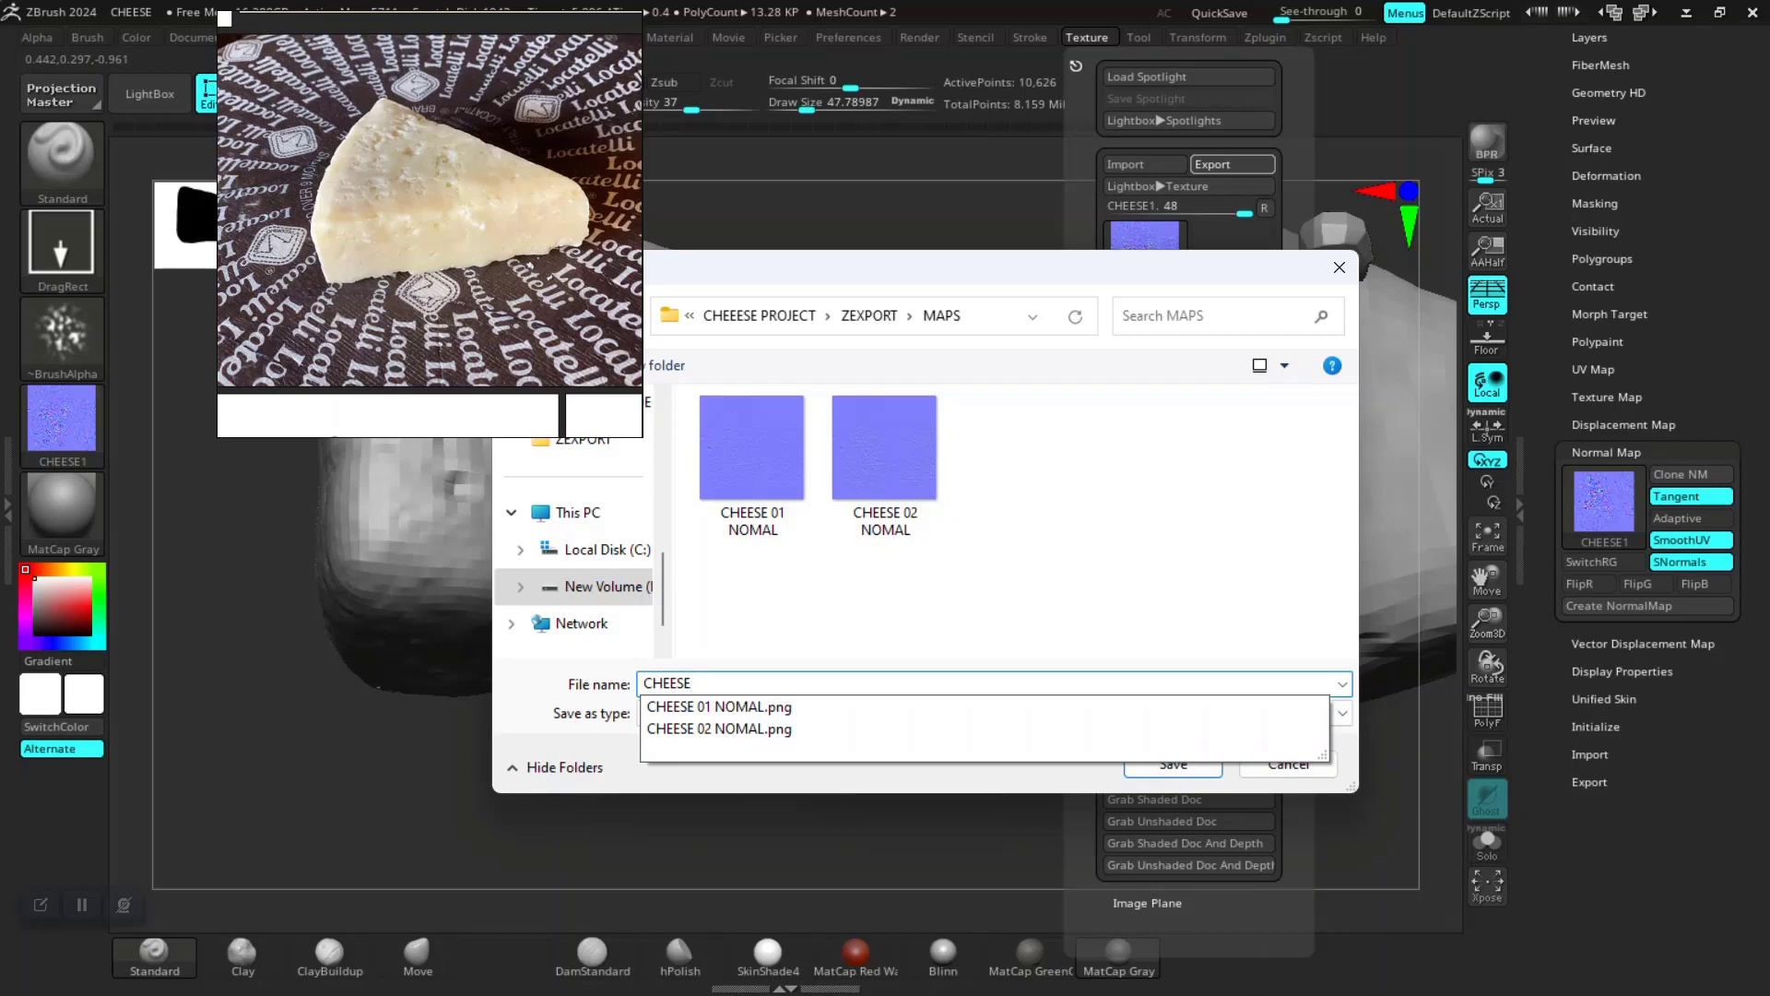
left_click(643, 683)
type("DETA")
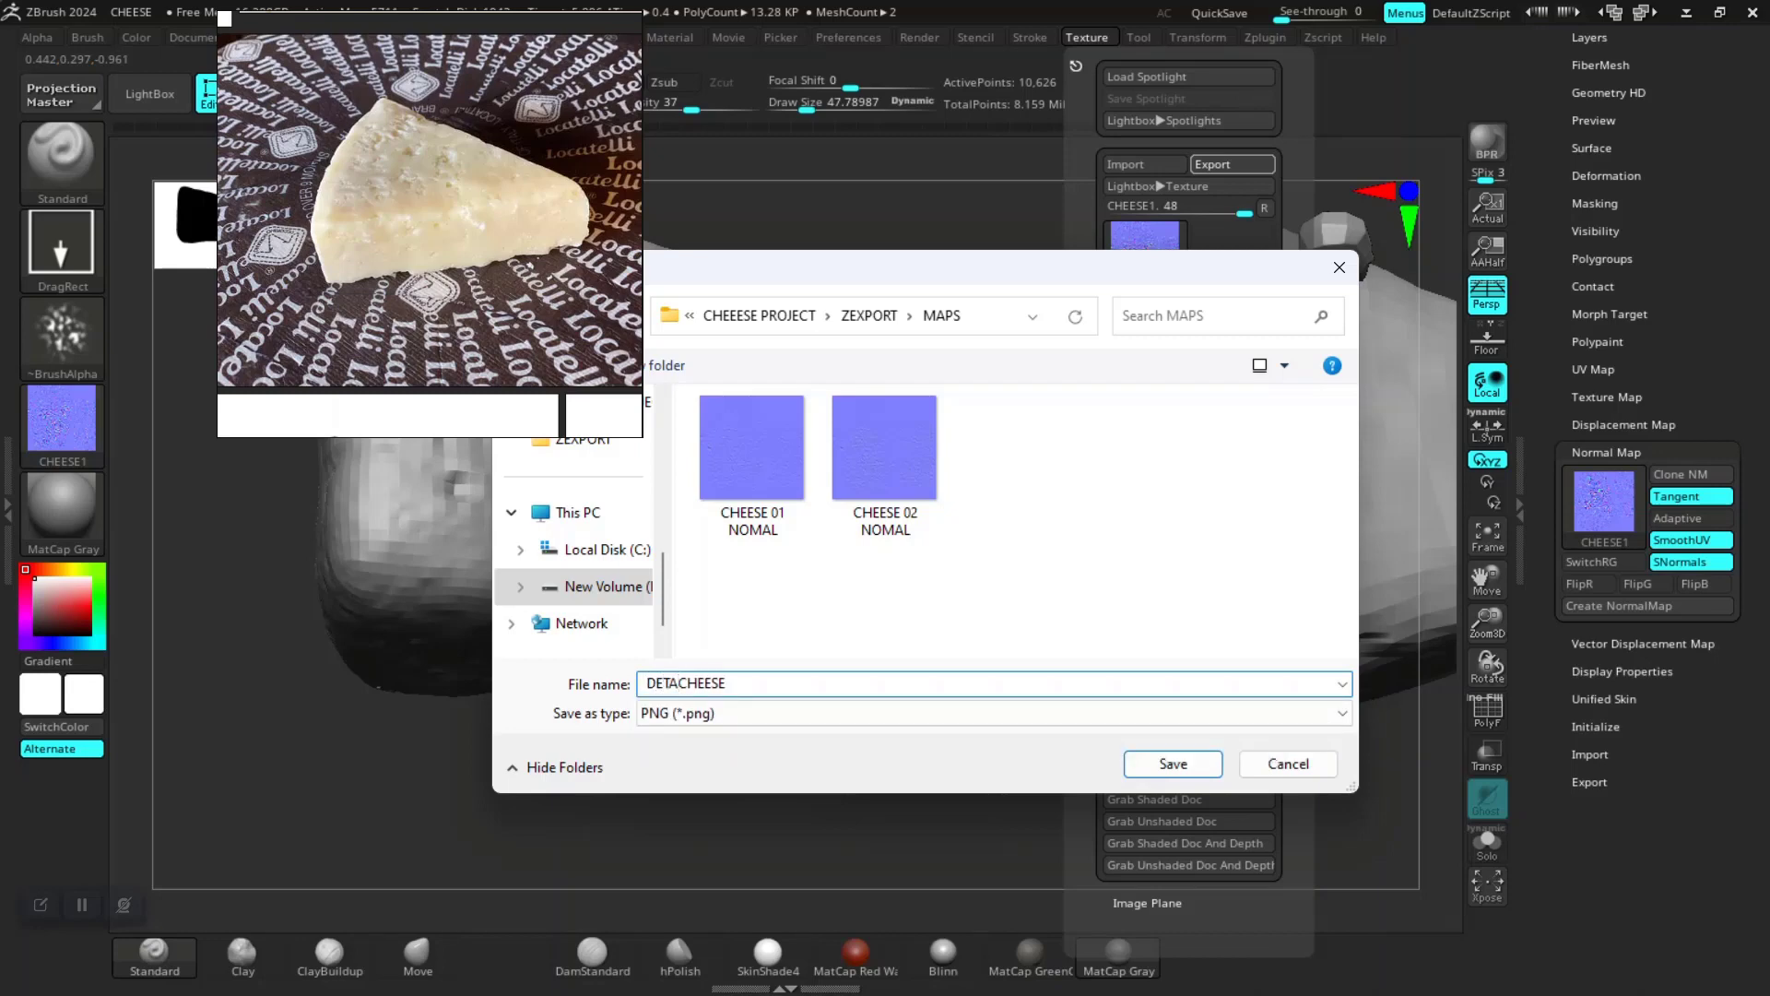
key("BackSpace")
key("BackSpace")
key("BackSpace")
key("BackSpace")
type("01 DETAILED")
key("Return")
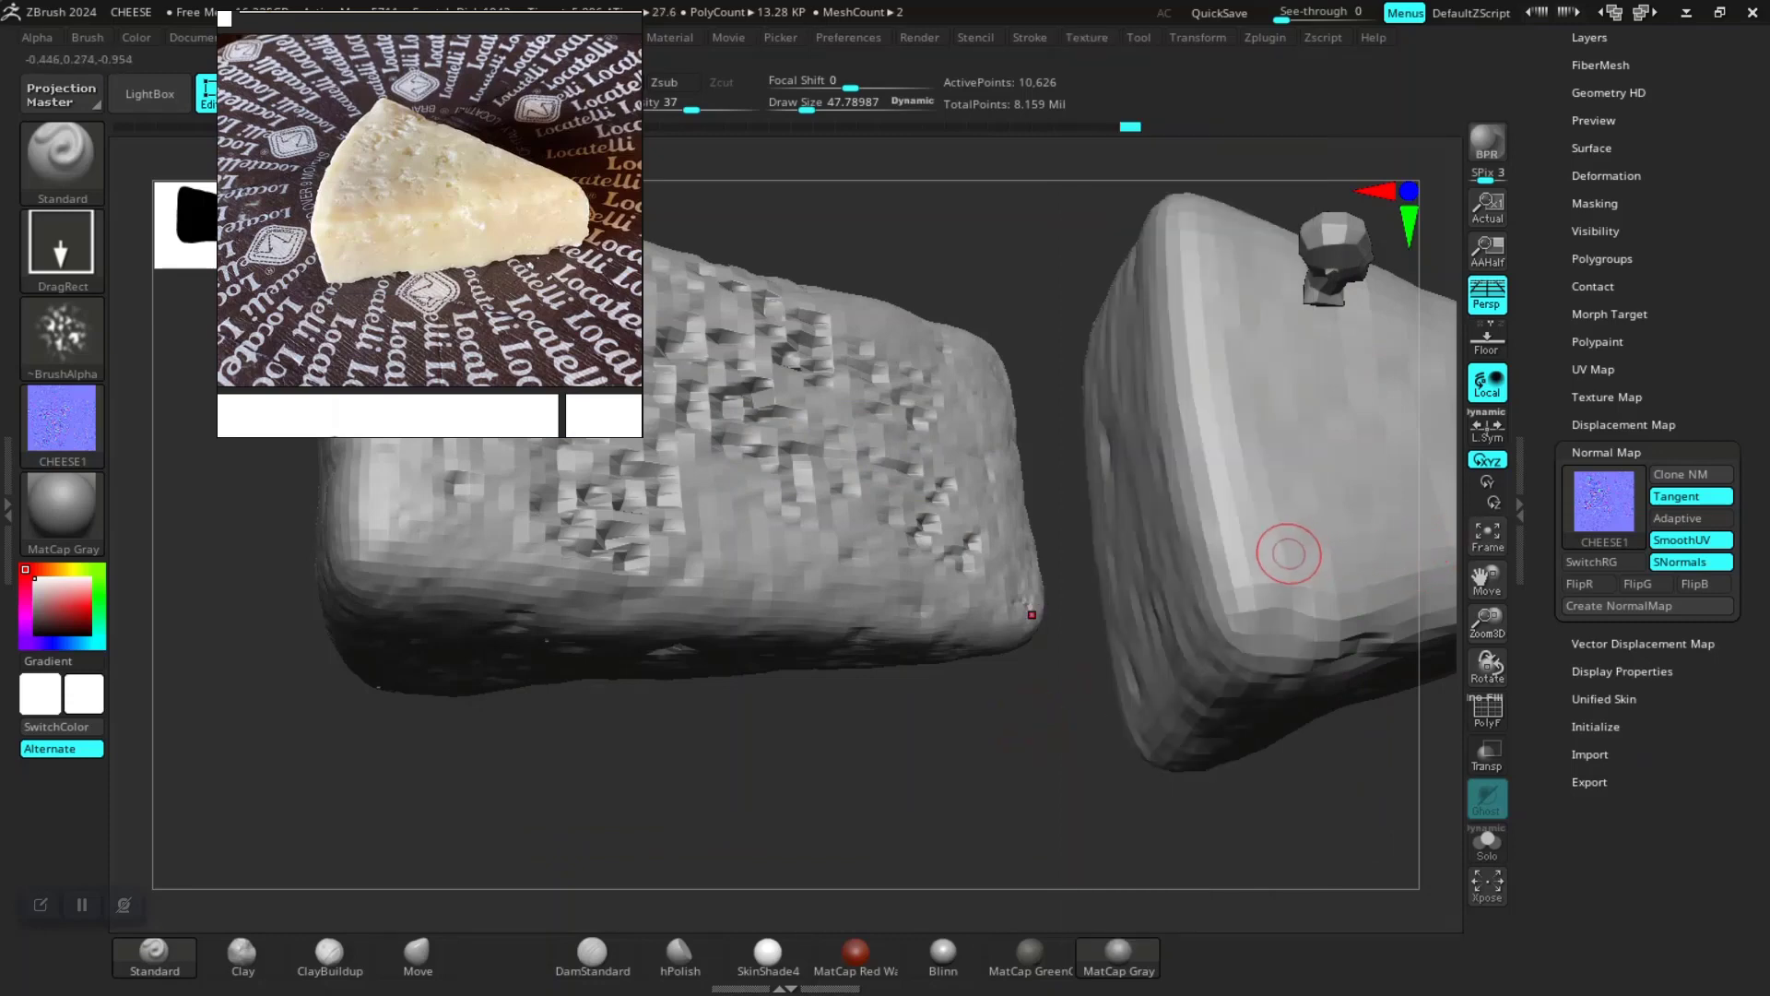
Step: Select the CHEESE2 subtool and step up its subdivision levels to the highest
left_click(1289, 554, "alt")
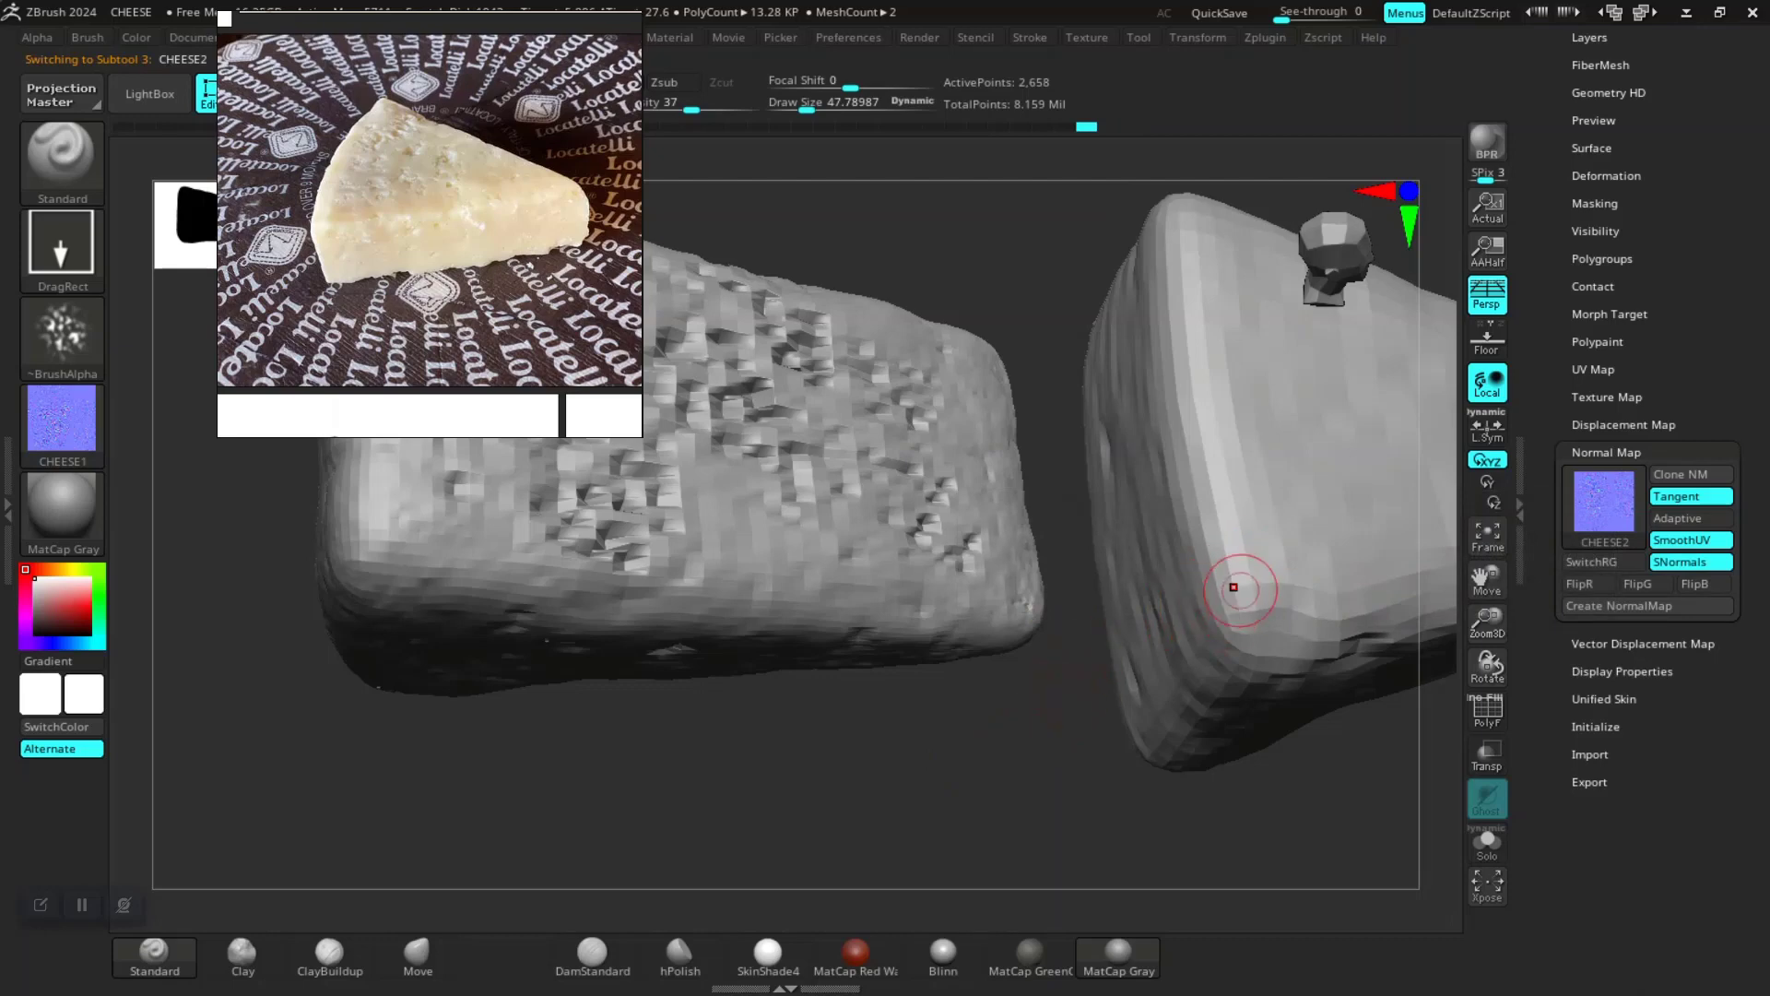
key("d")
key("d")
key("d")
key("d")
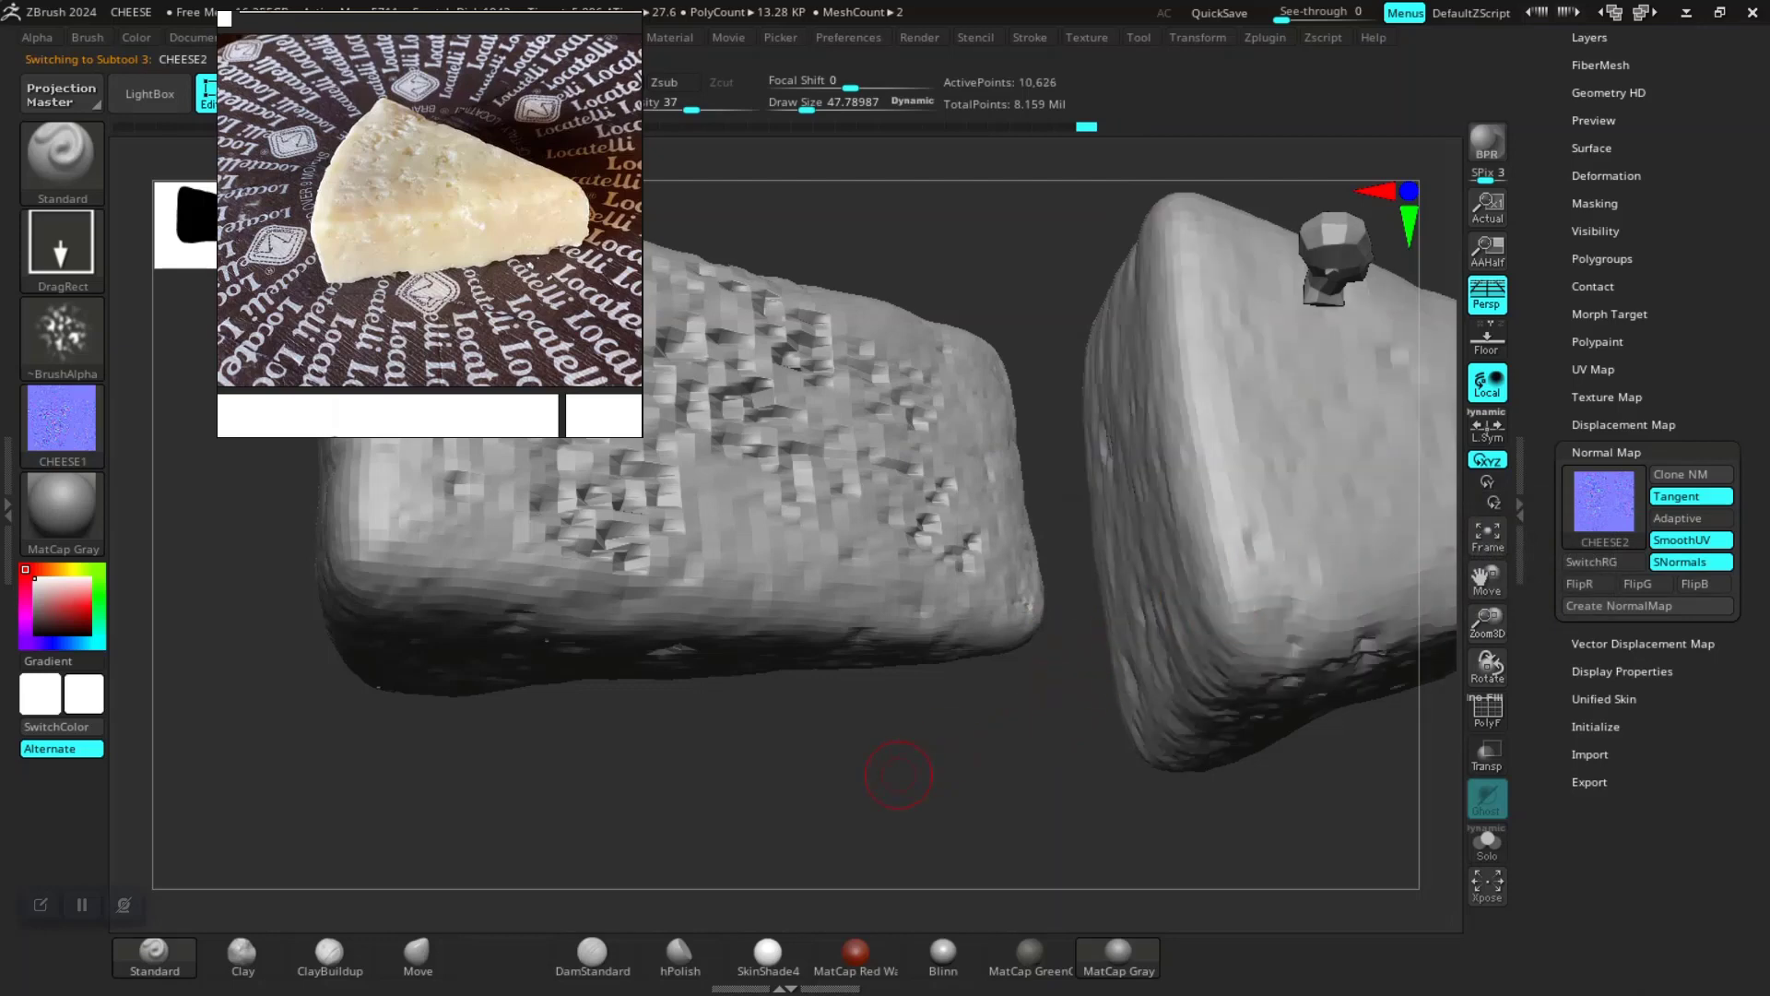
left_click_drag(913, 791, 944, 814)
key("d")
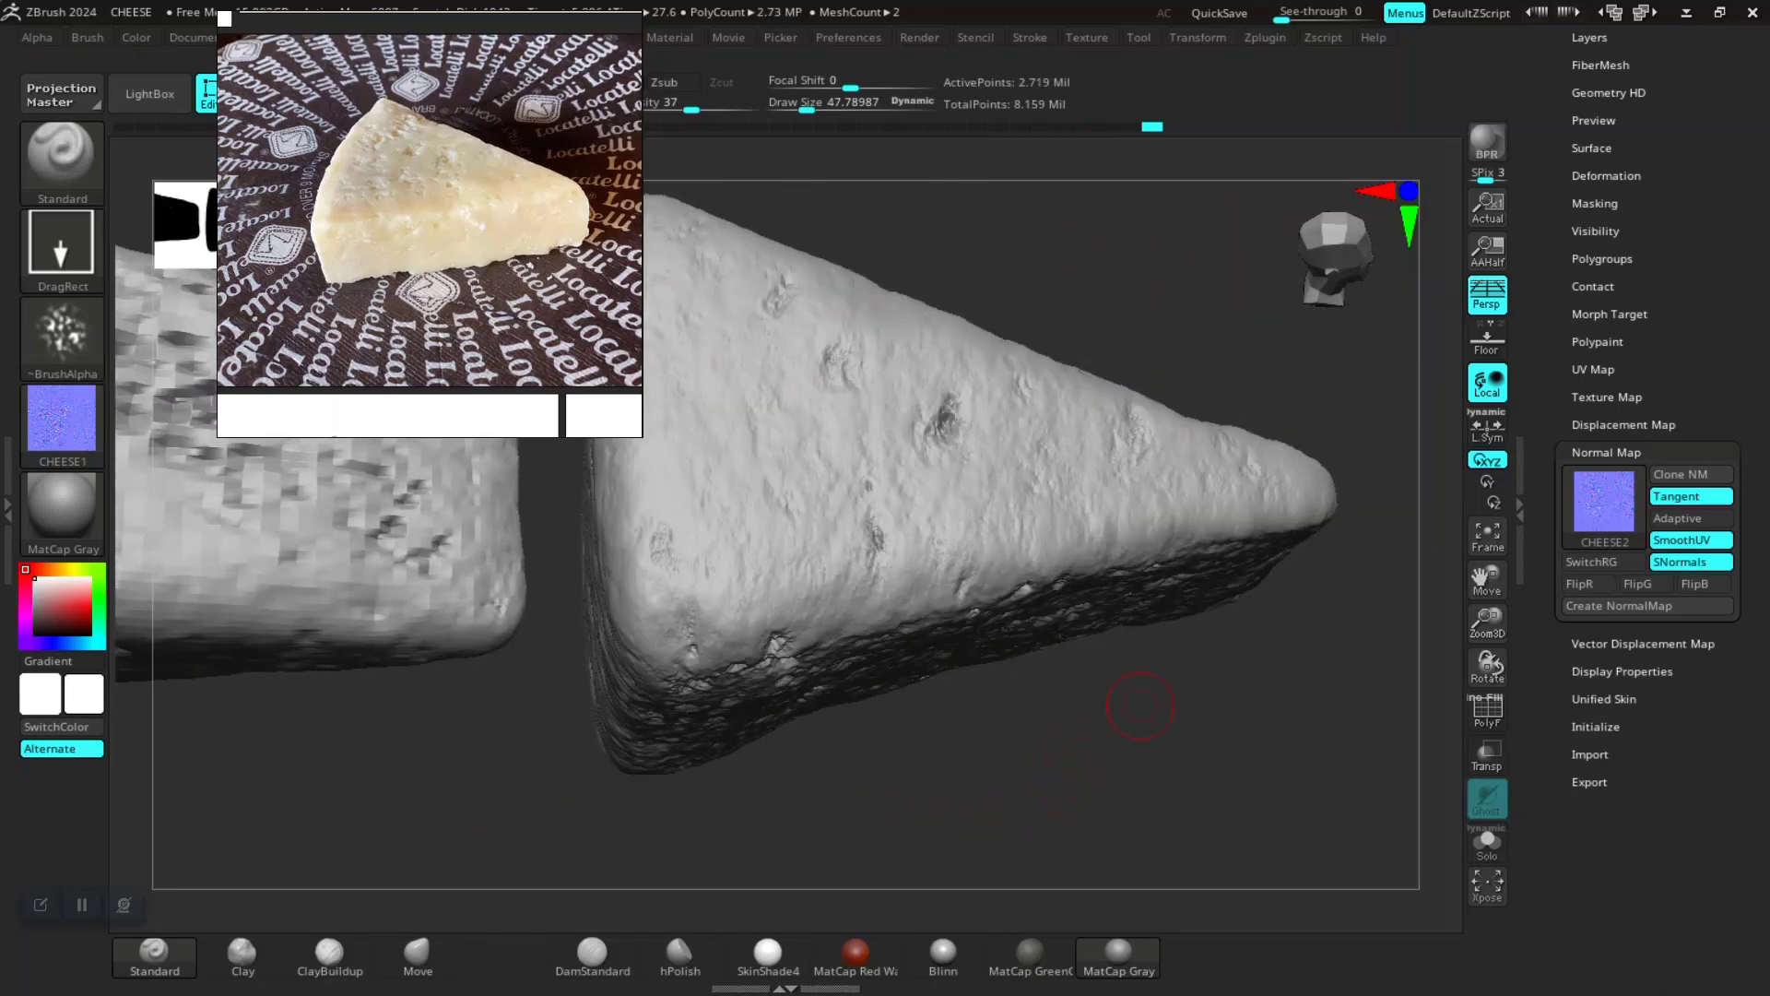
Step: Open the CHEESE2 layers and raise the Alpha layer's strength to 1
left_click_drag(1544, 443, 1544, 825)
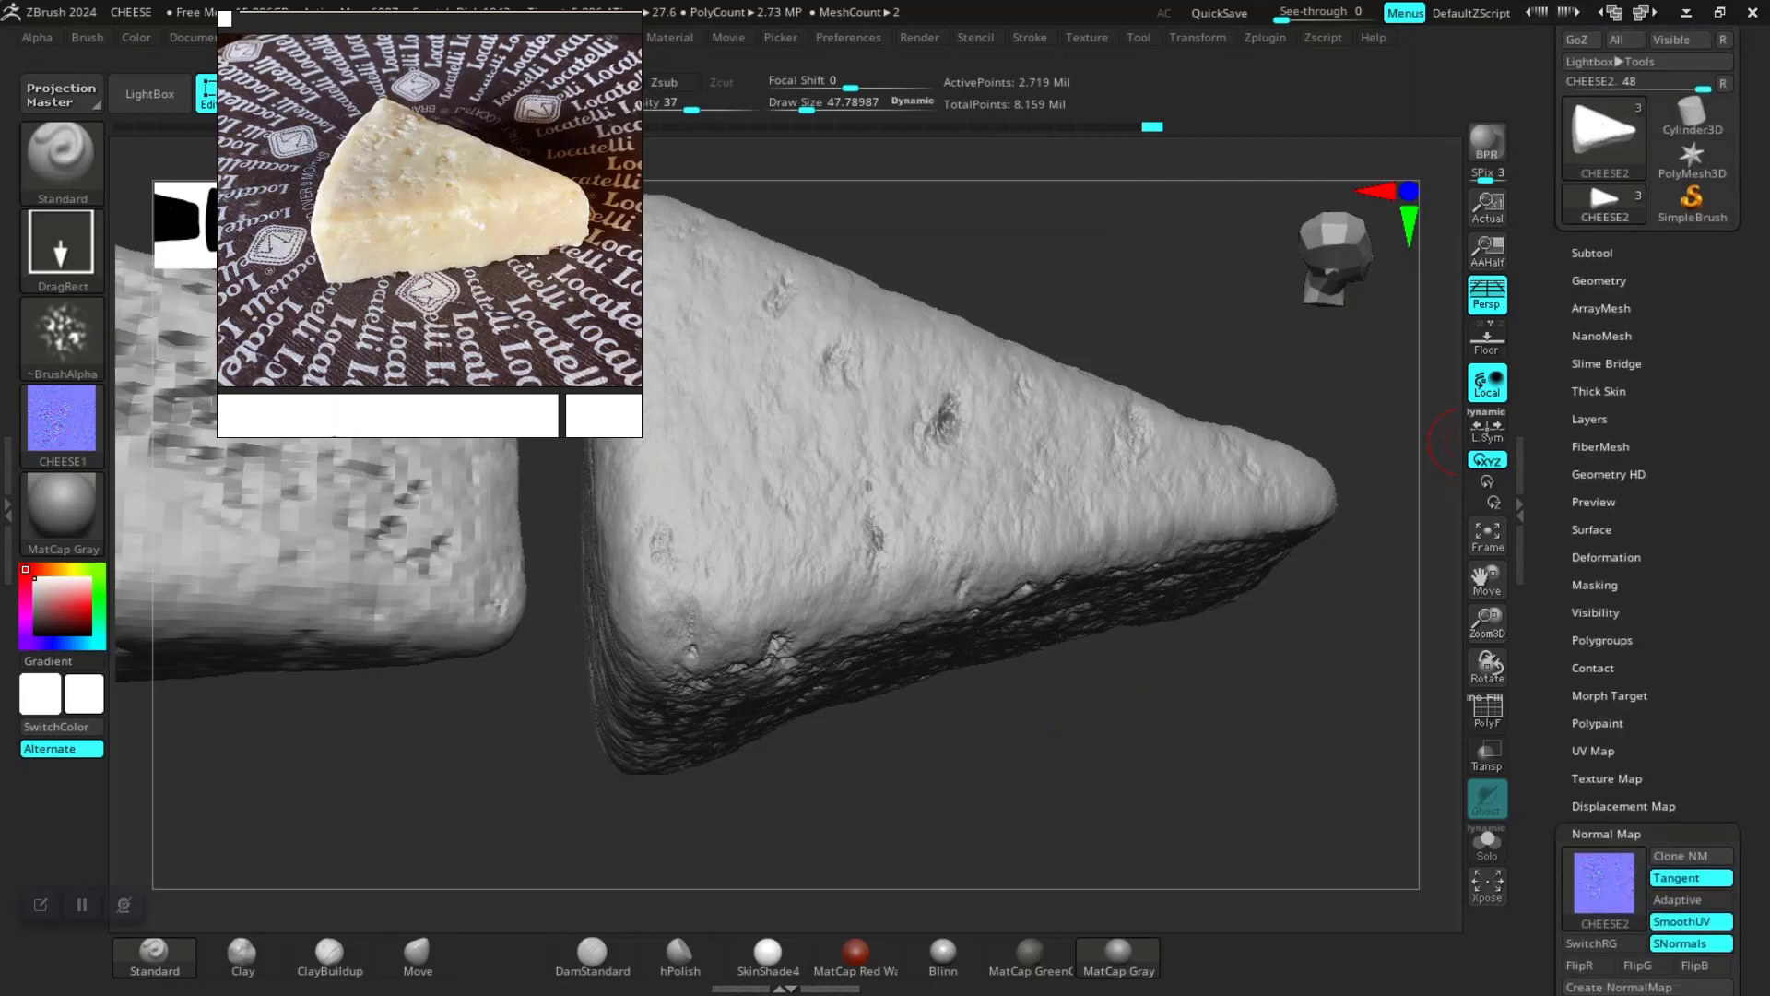
left_click(1590, 419)
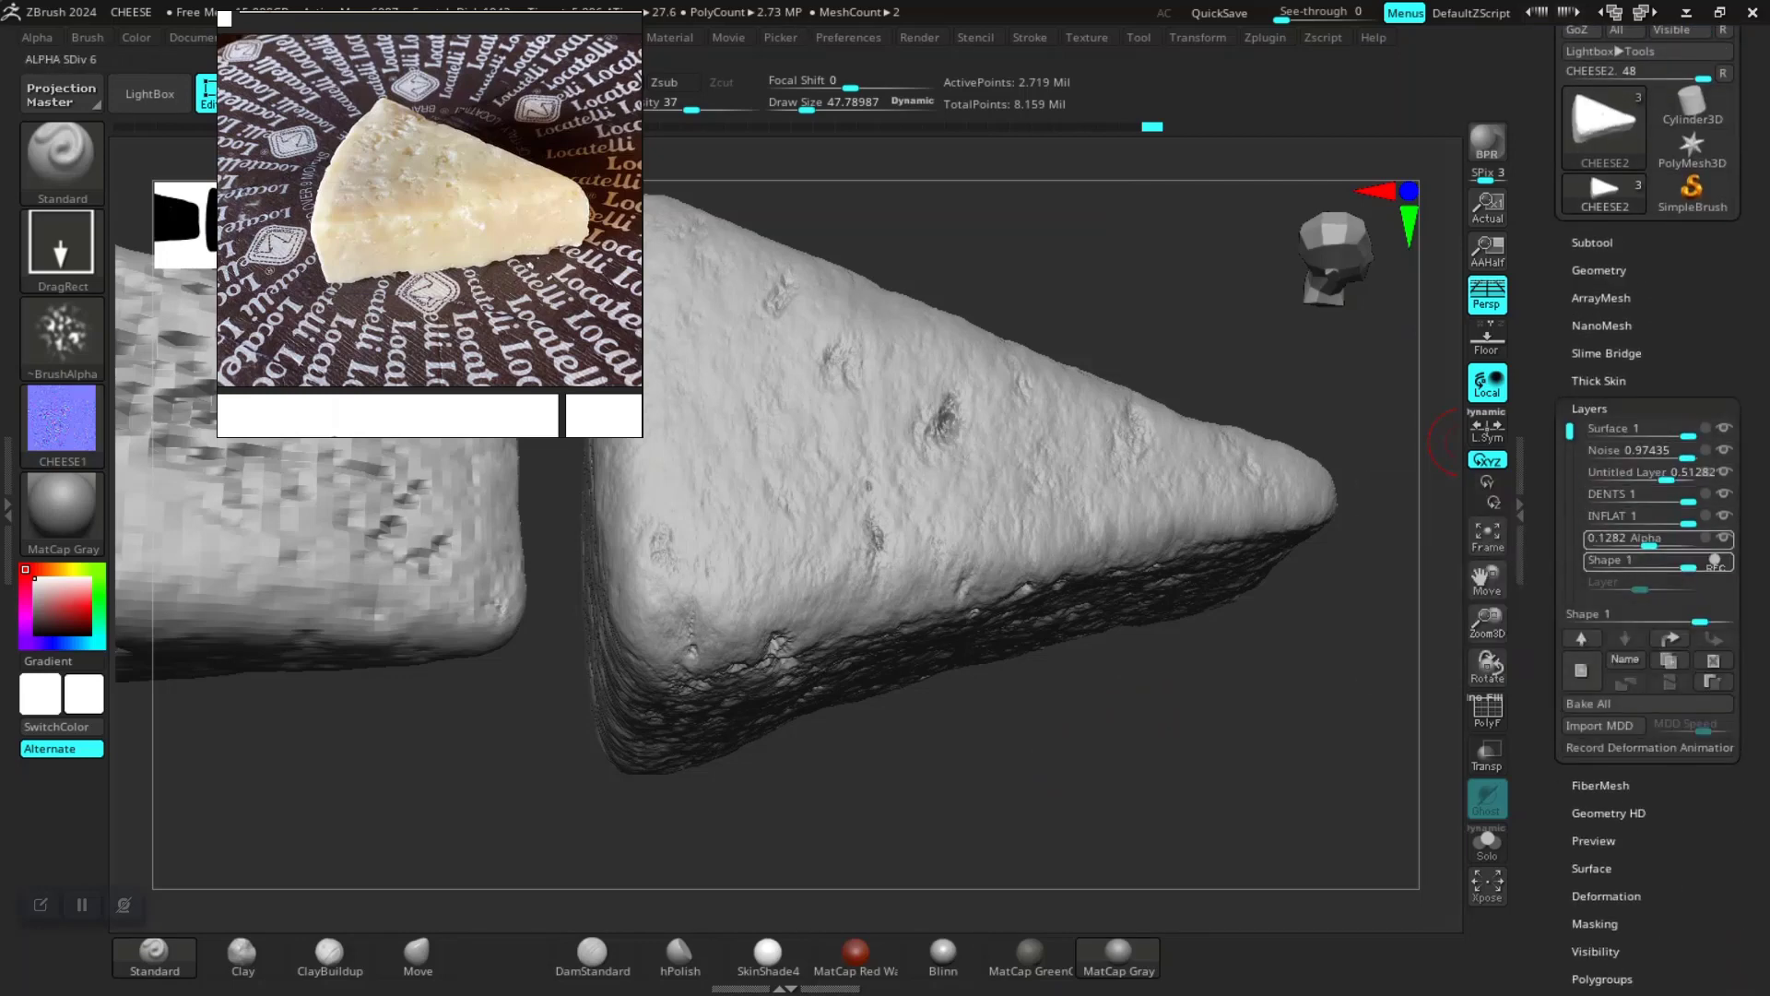
left_click_drag(1649, 542, 1685, 542)
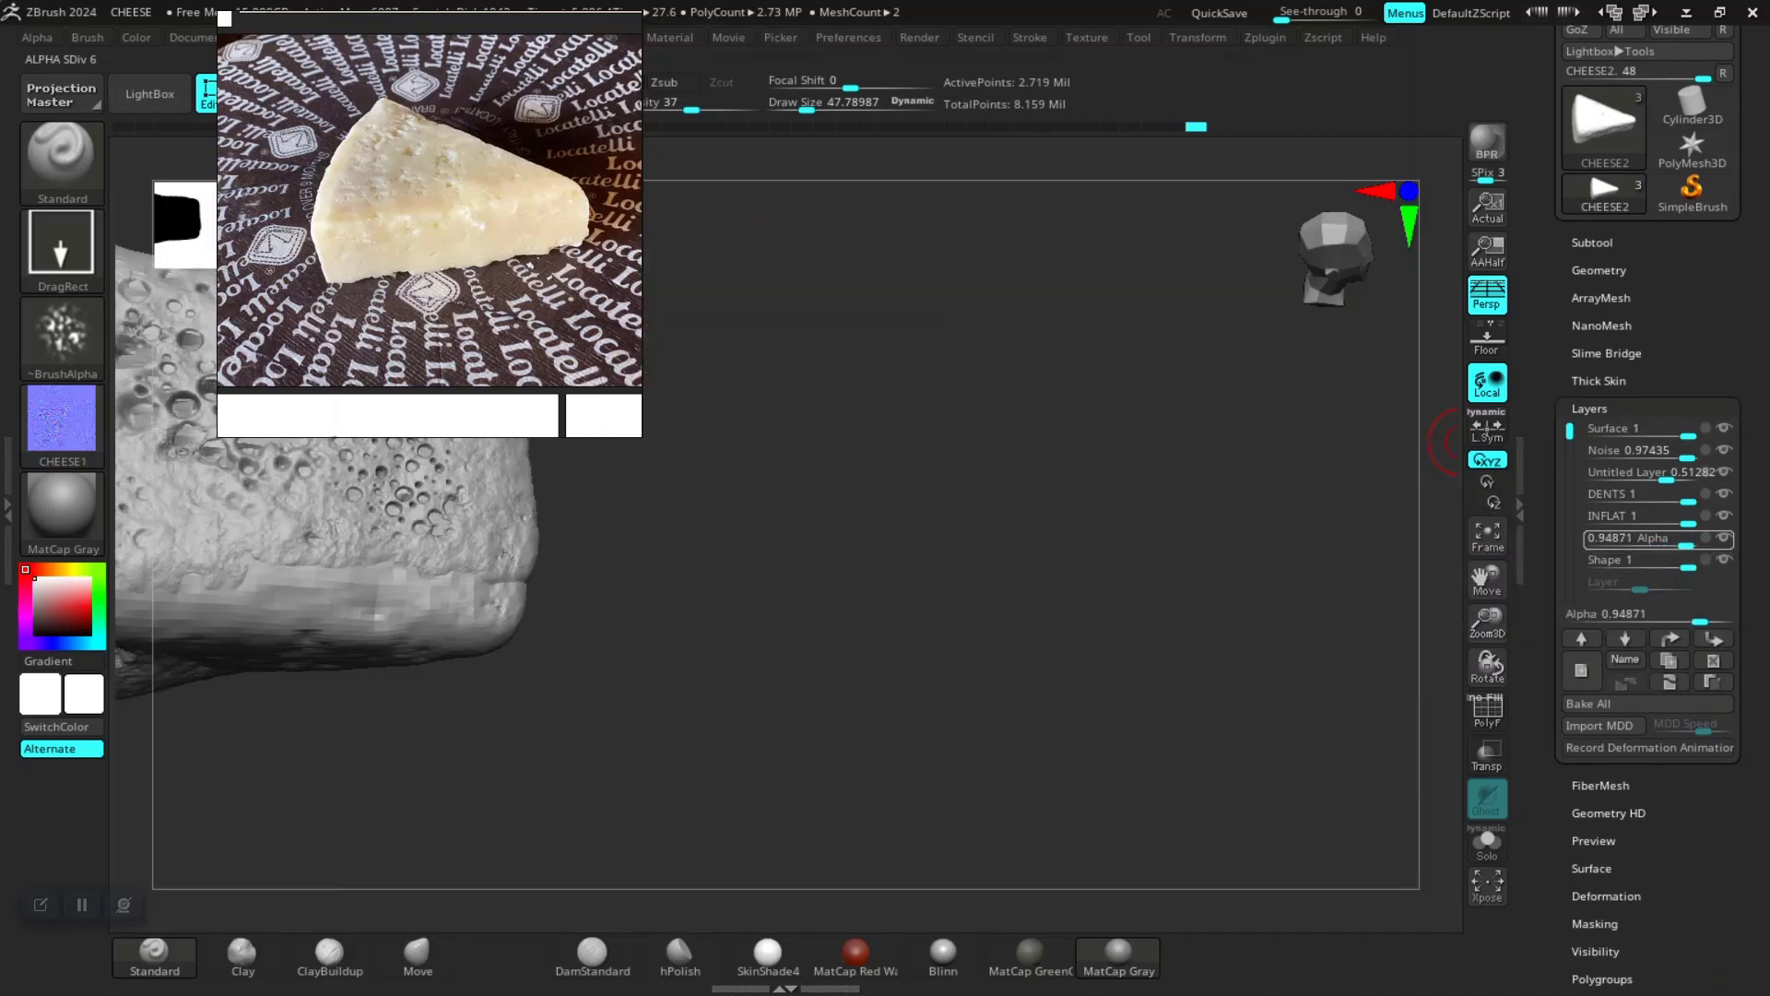
left_click(1706, 537)
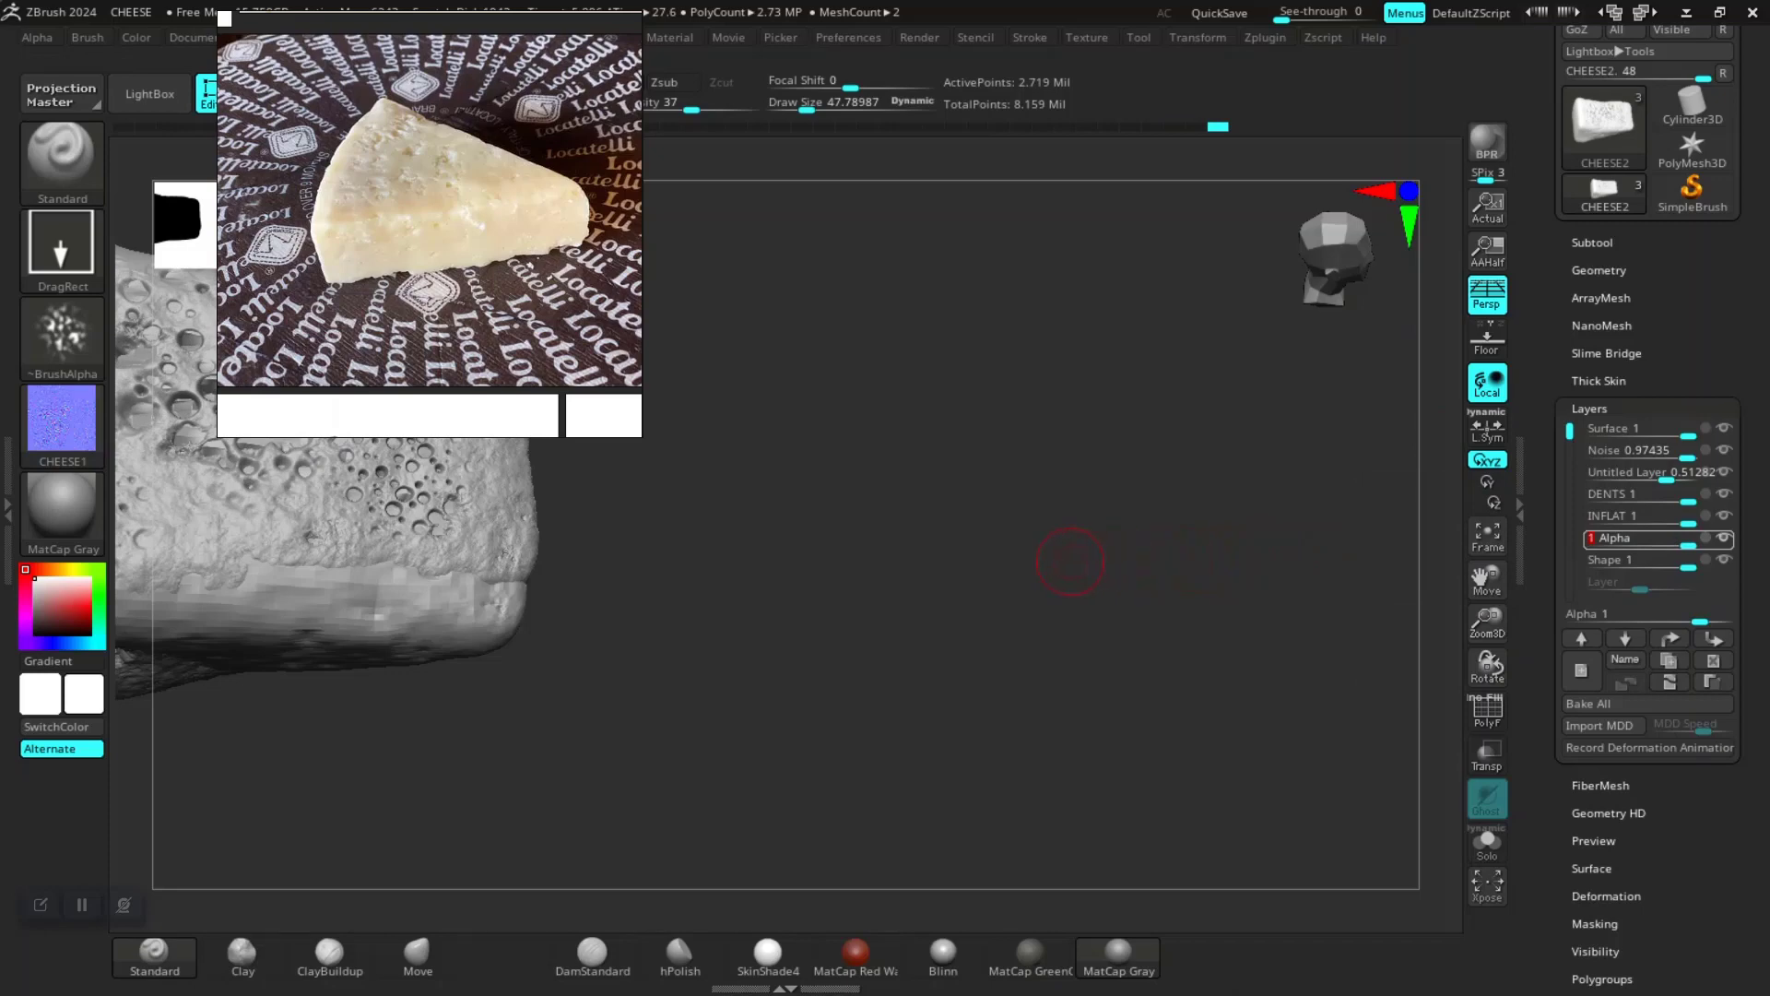
Step: Orbit around the second cheese to inspect its sculpted holes
left_click_drag(785, 613, 1245, 635, "alt")
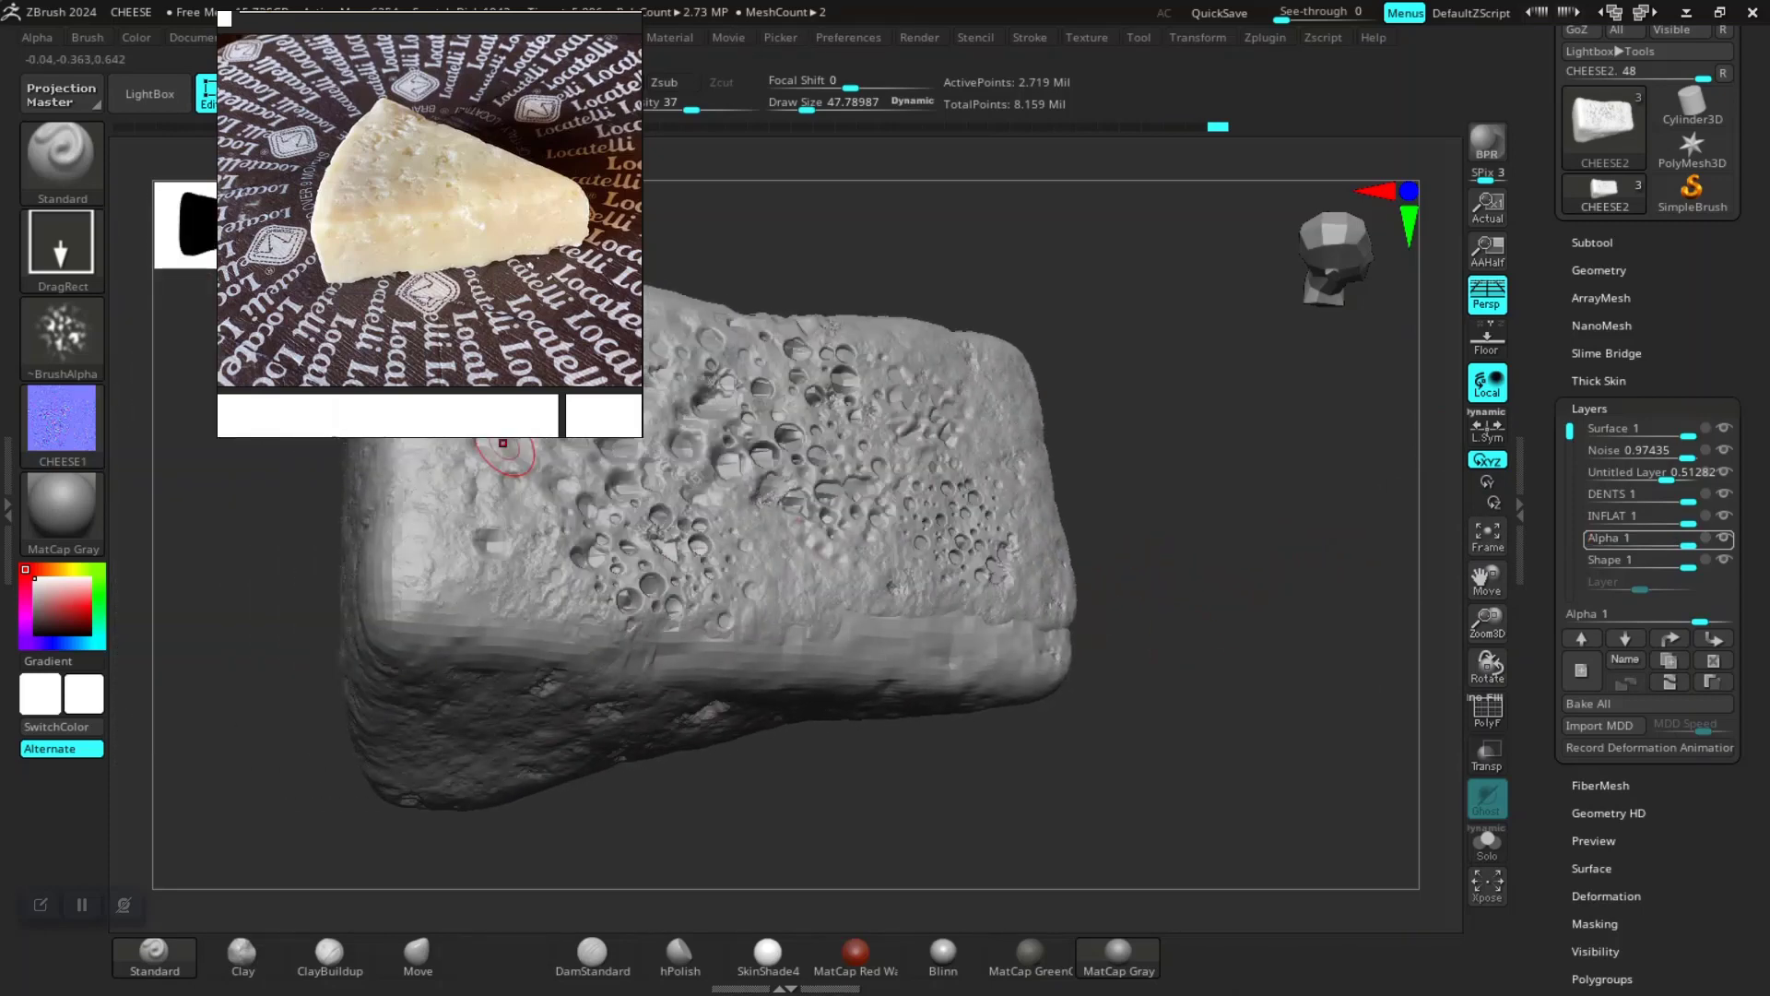
right_click_drag(493, 387, 134, 196)
left_click_drag(1237, 589, 1196, 585)
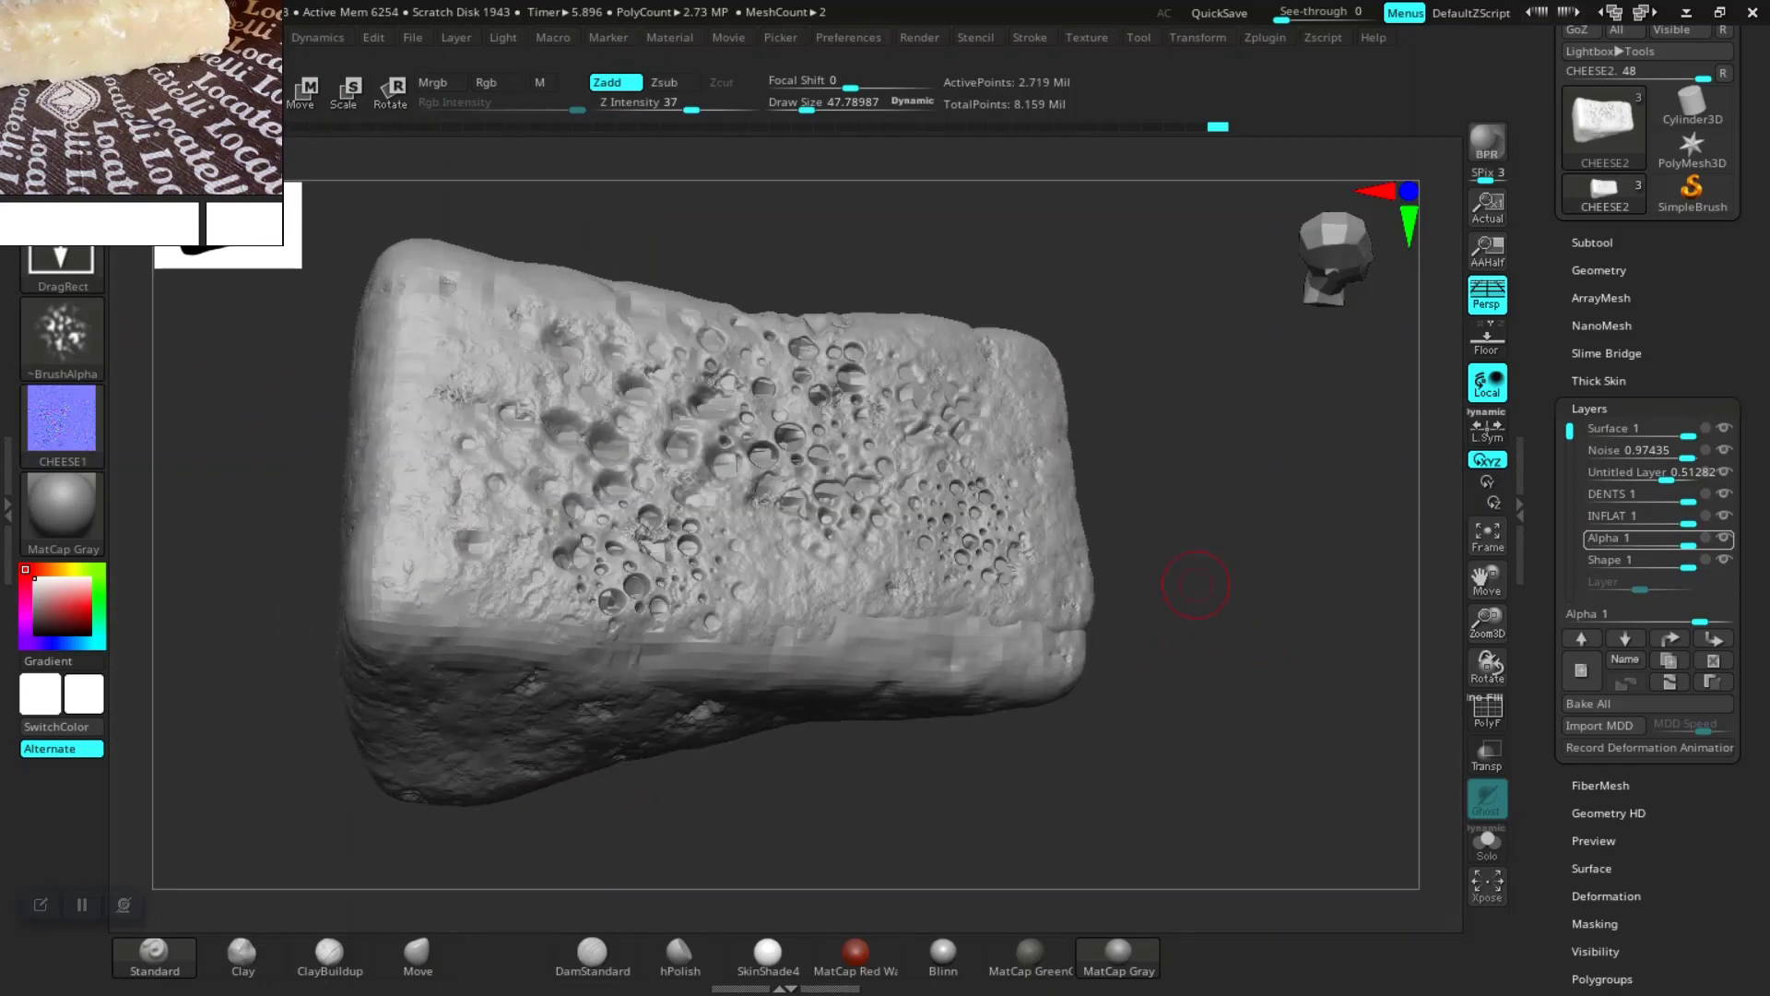
Step: Isolate the CHEESE2 subtool with Solo mode and orbit around it
left_click(1487, 841)
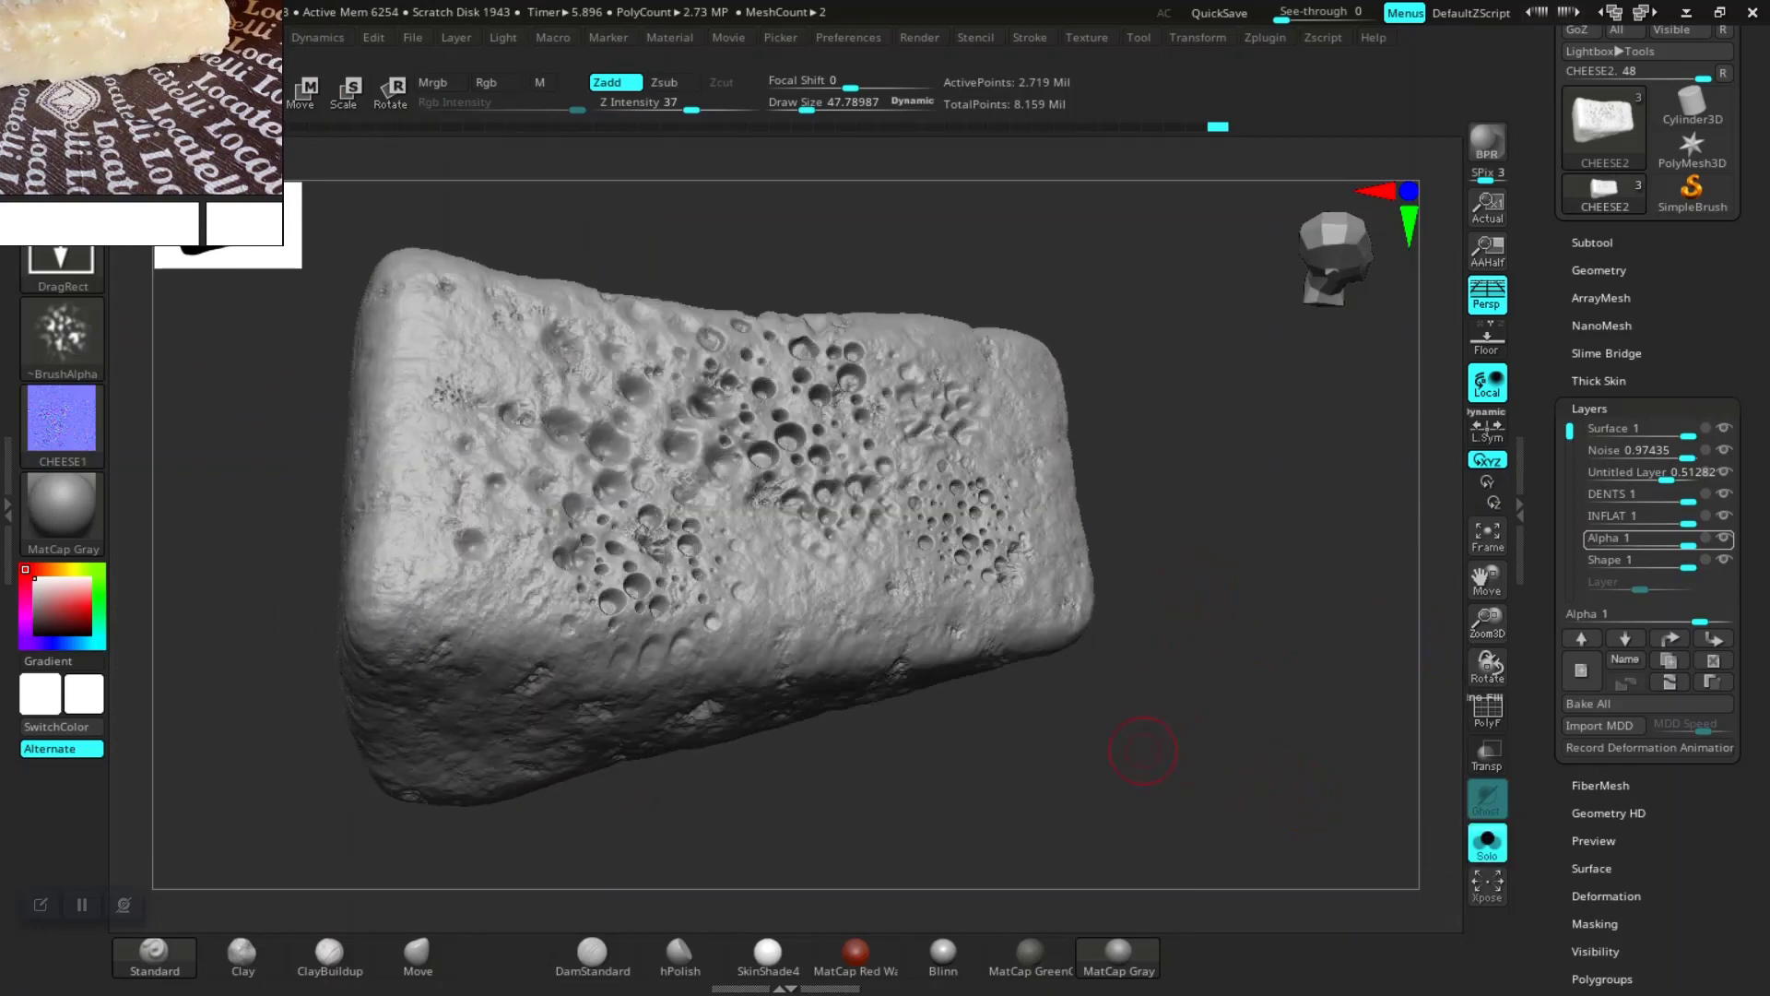
left_click_drag(1142, 750, 1171, 696)
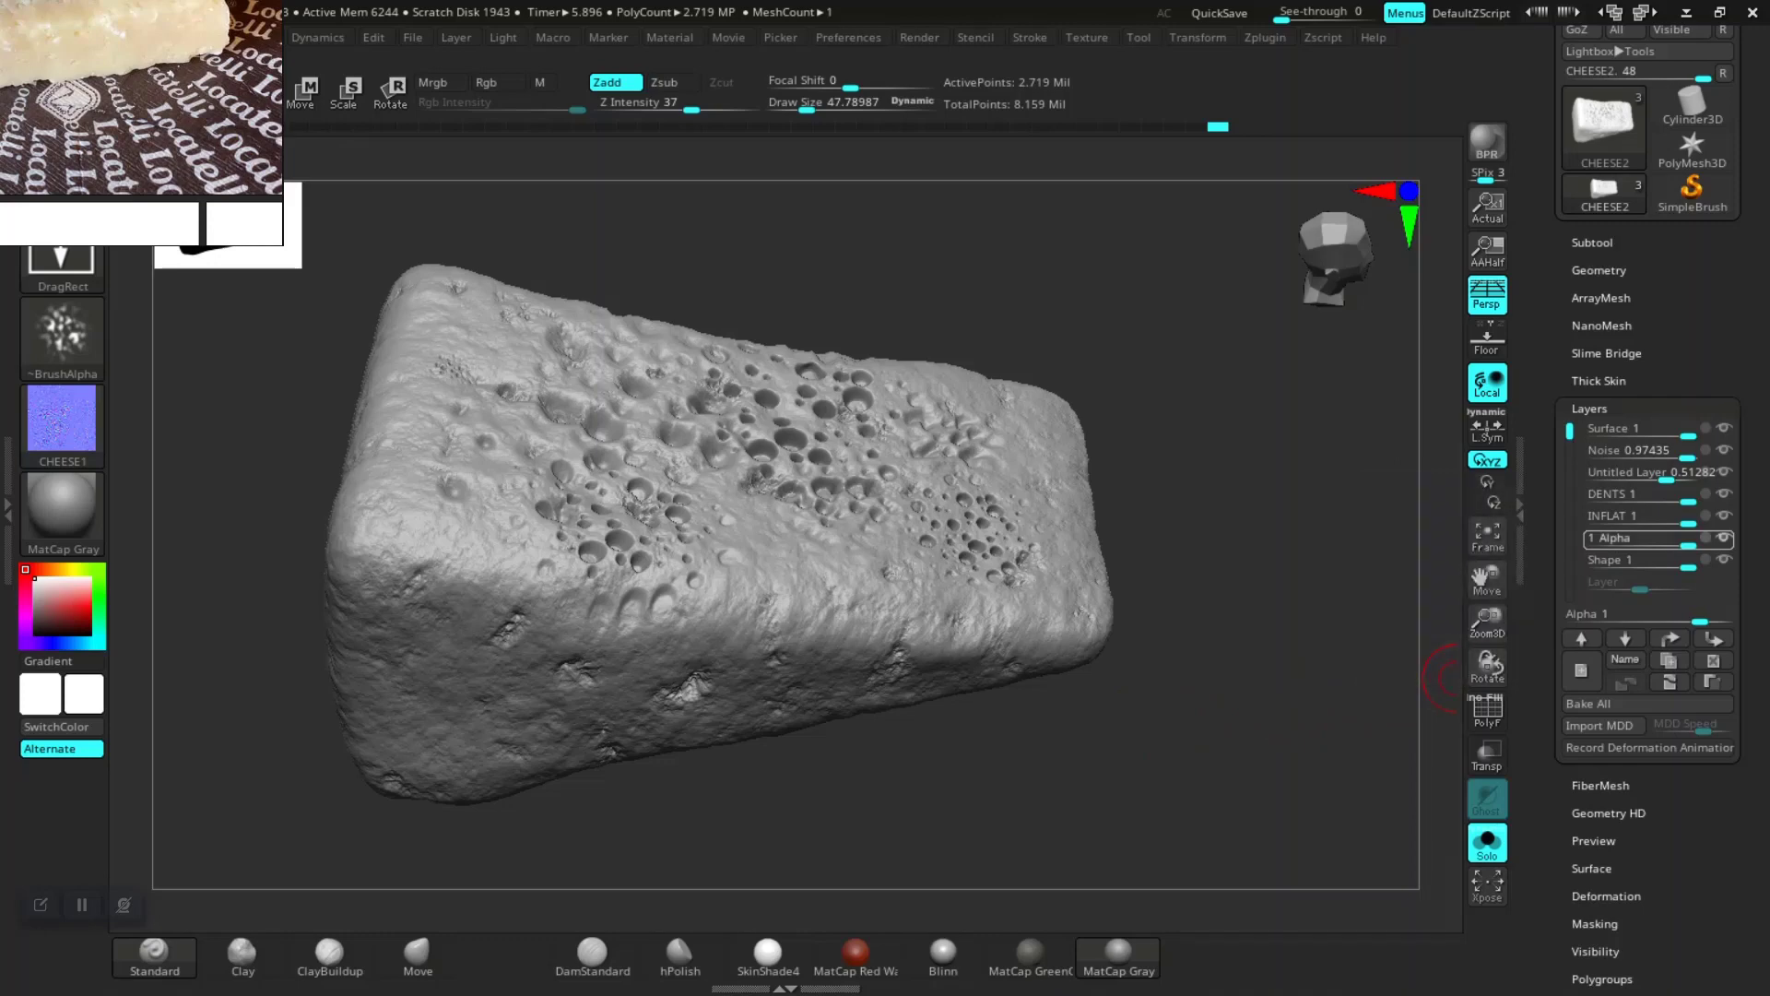
Step: Briefly lower the Alpha layer's strength and return it to 1
left_click_drag(1688, 545, 1667, 544)
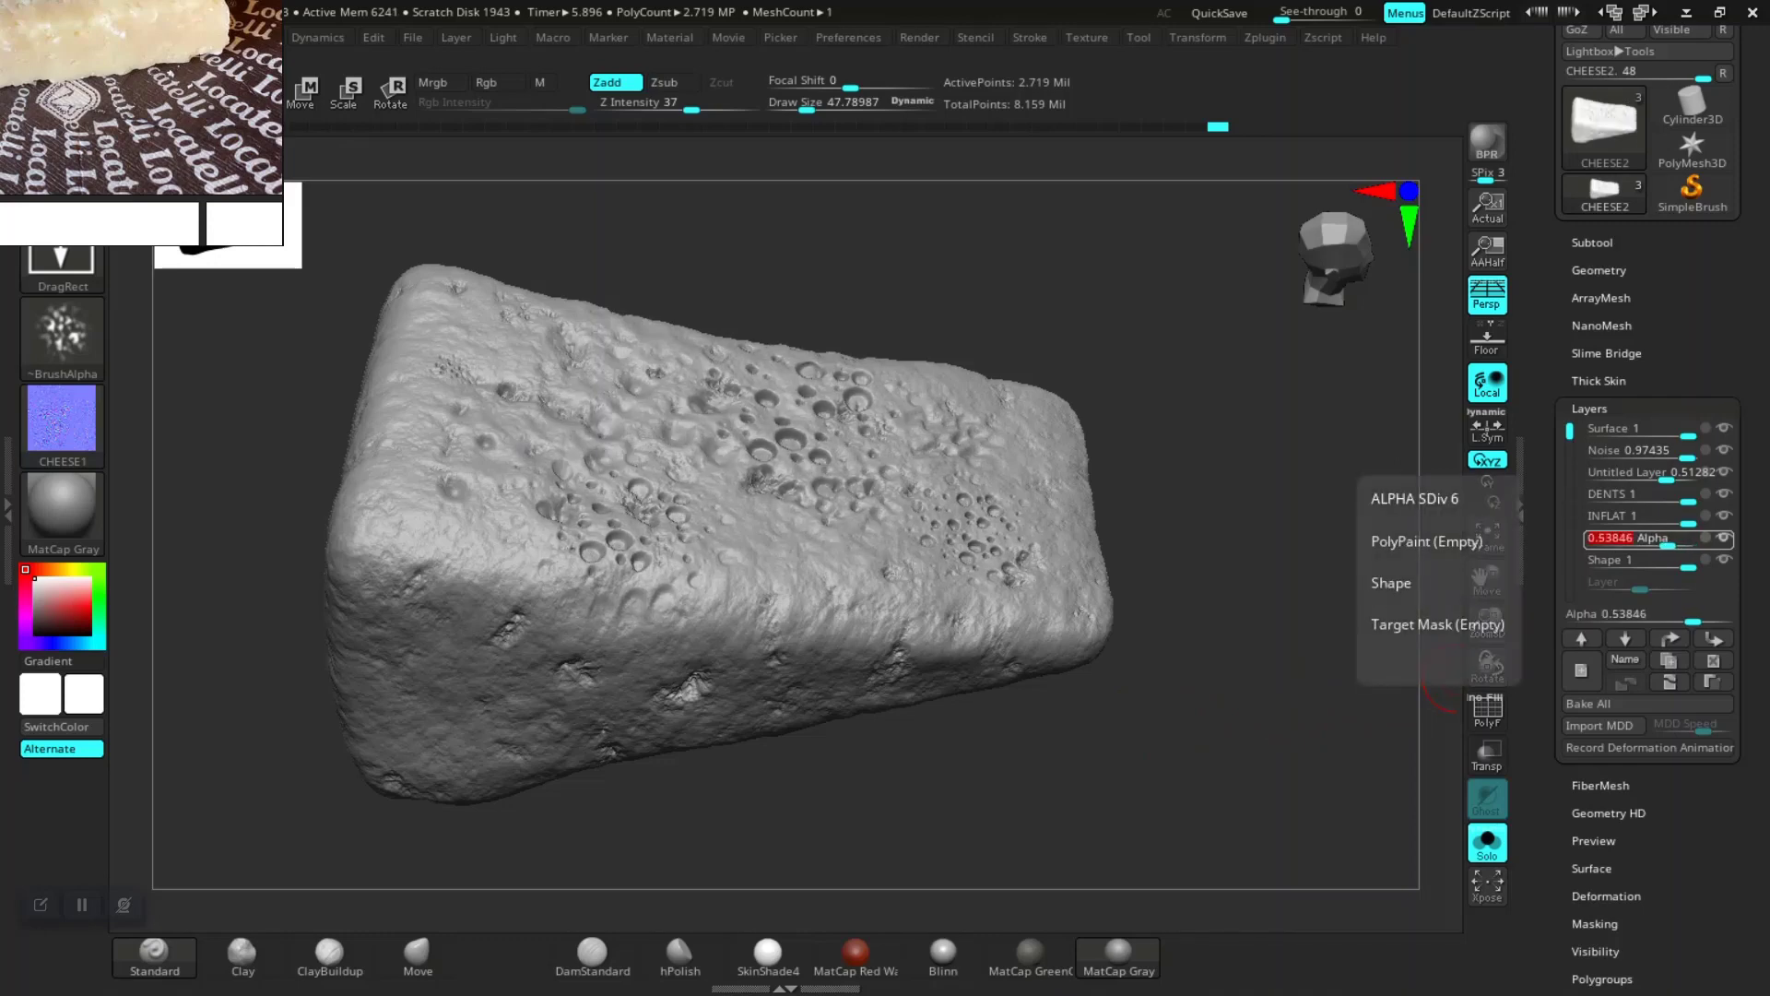
left_click_drag(1667, 545, 1689, 545)
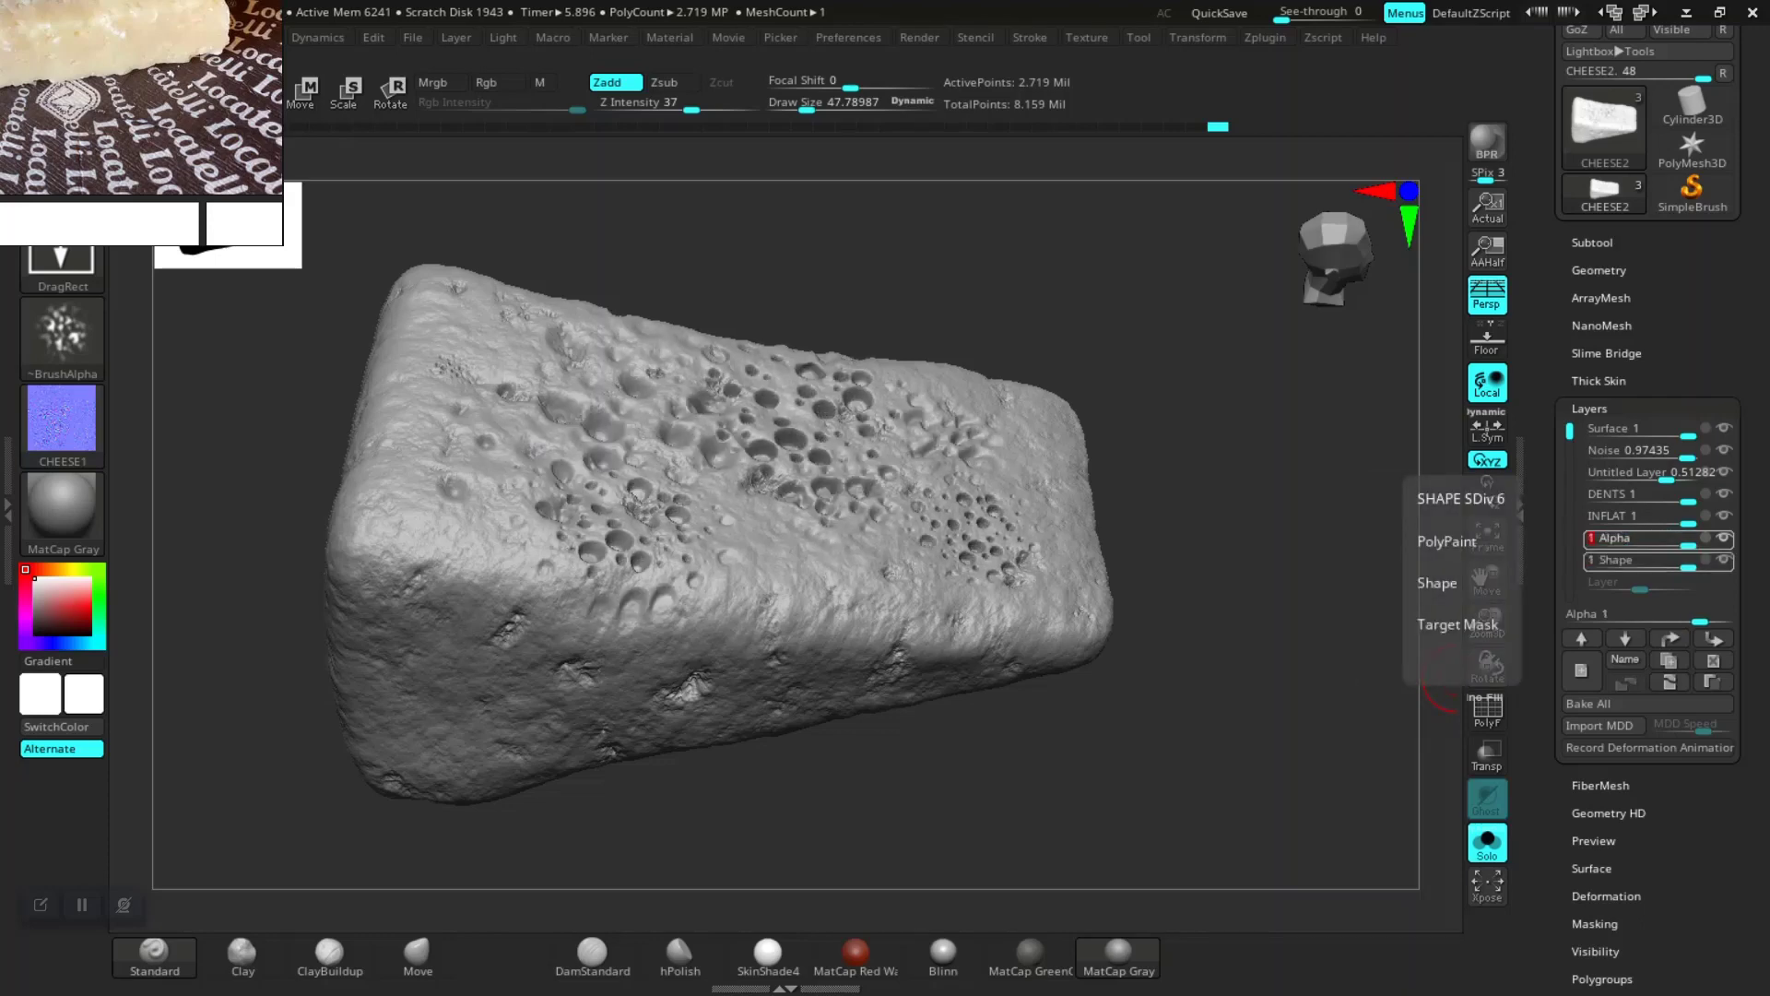
Step: Select the Shape layer of CHEESE2 and open the Normal Map settings
left_click(1609, 560)
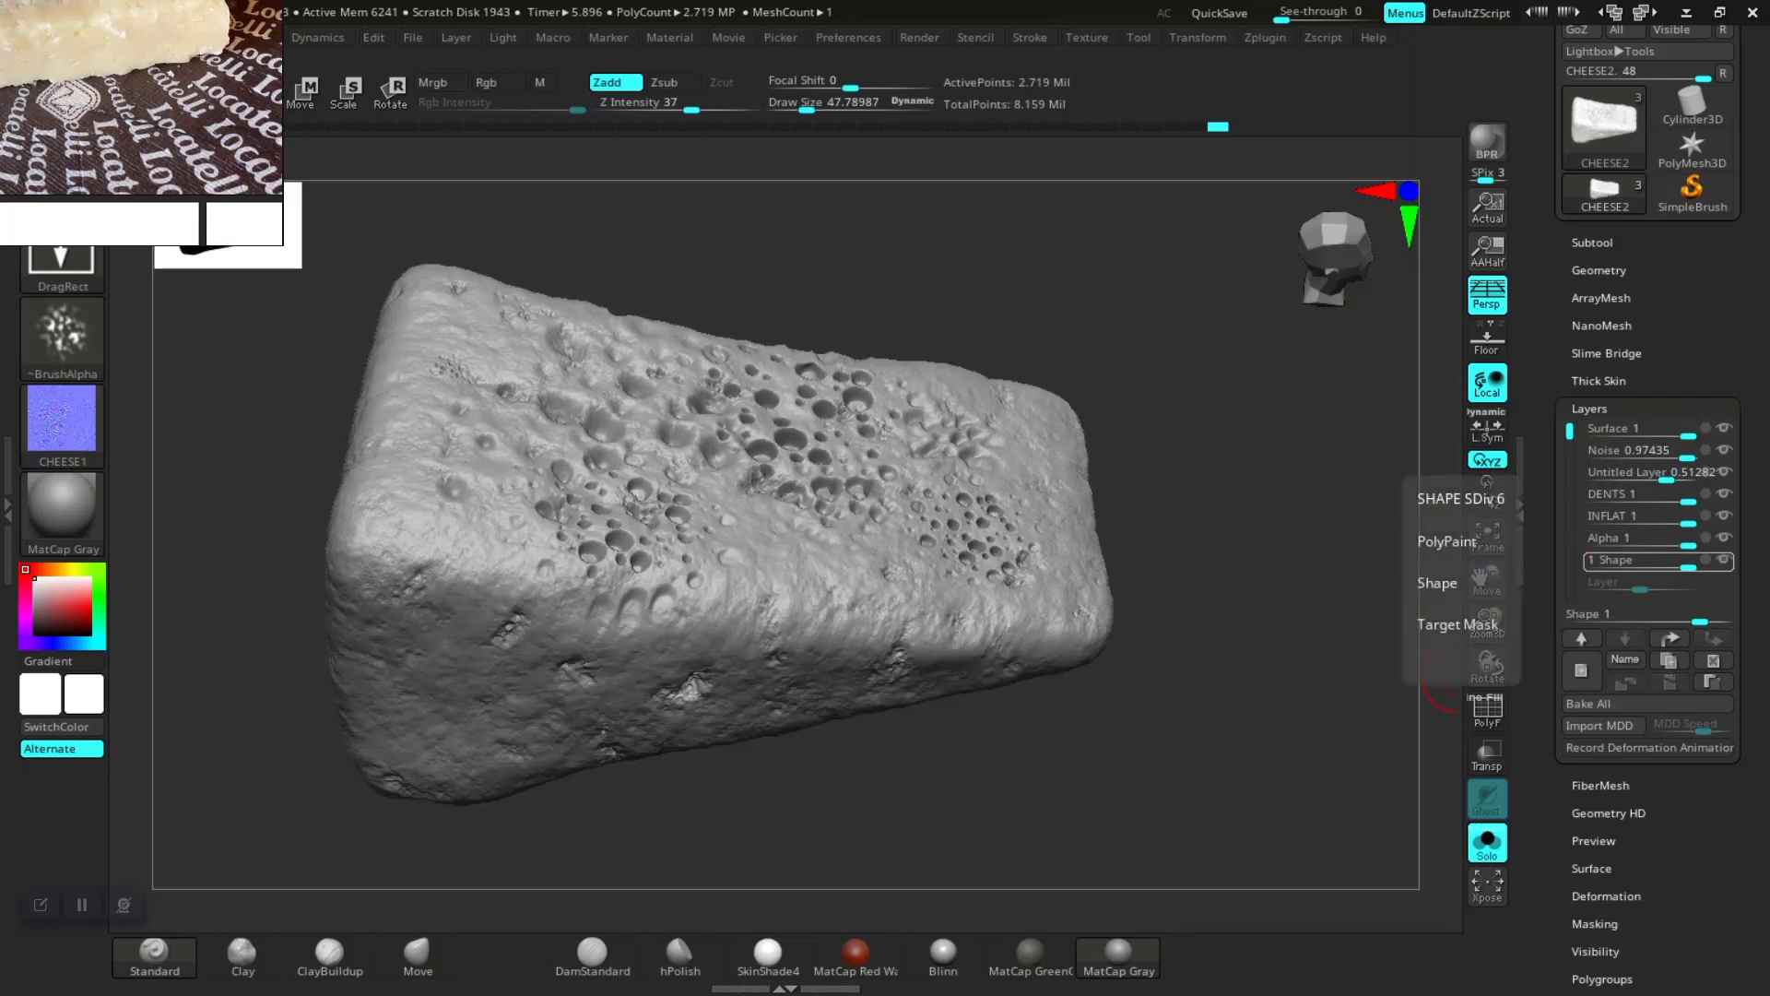
left_click_drag(1276, 641, 1318, 646)
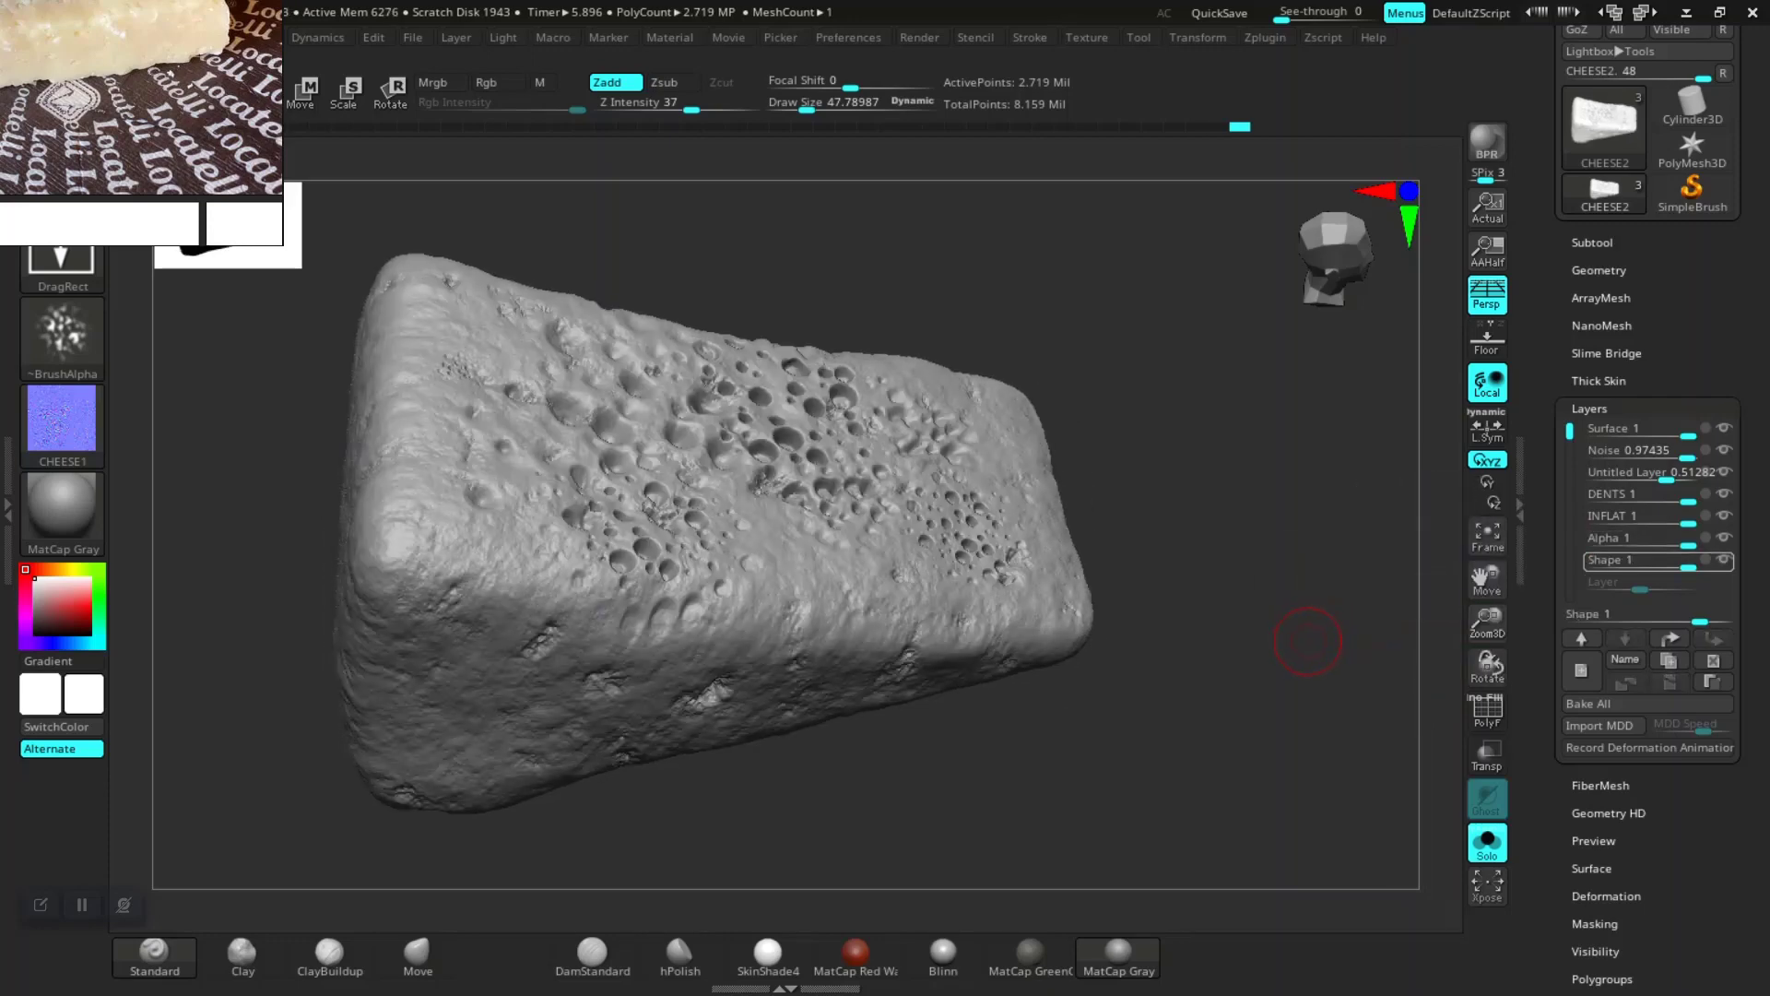
mouse_move(1458, 636)
left_mouse_down()
mouse_move(1310, 683)
mouse_move(1247, 742)
mouse_move(1463, 710)
left_mouse_up()
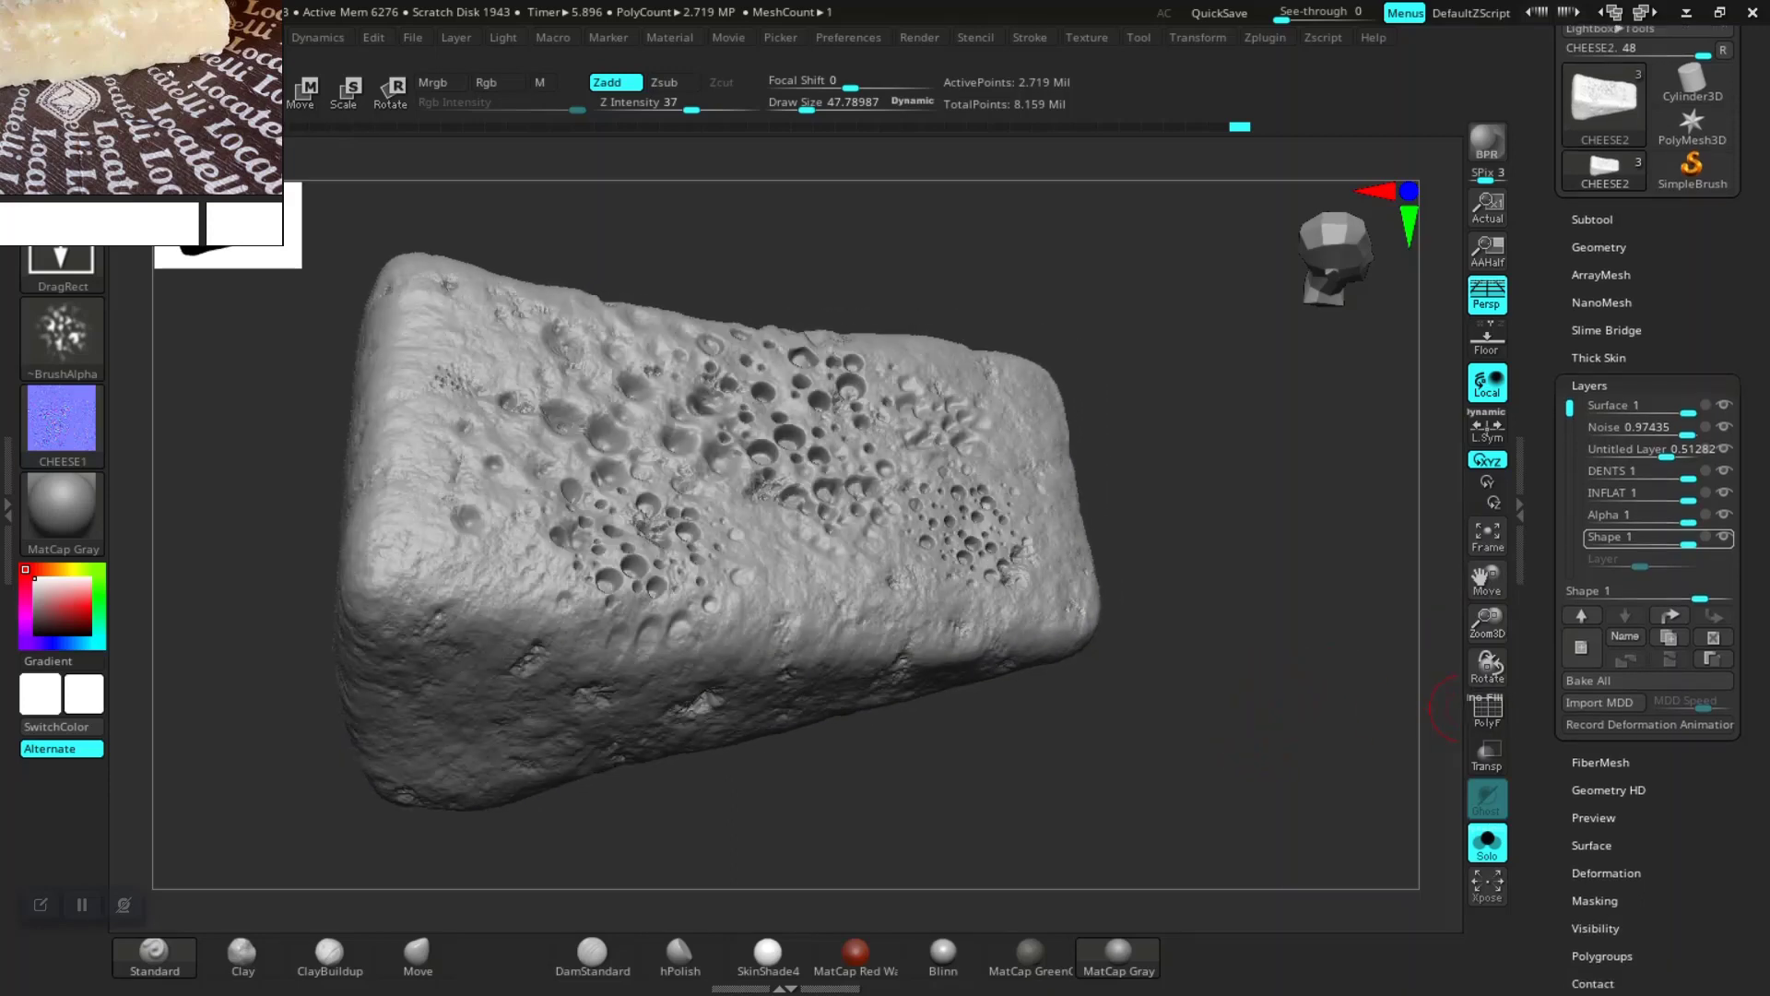
scroll(1647, 507, "down", 8)
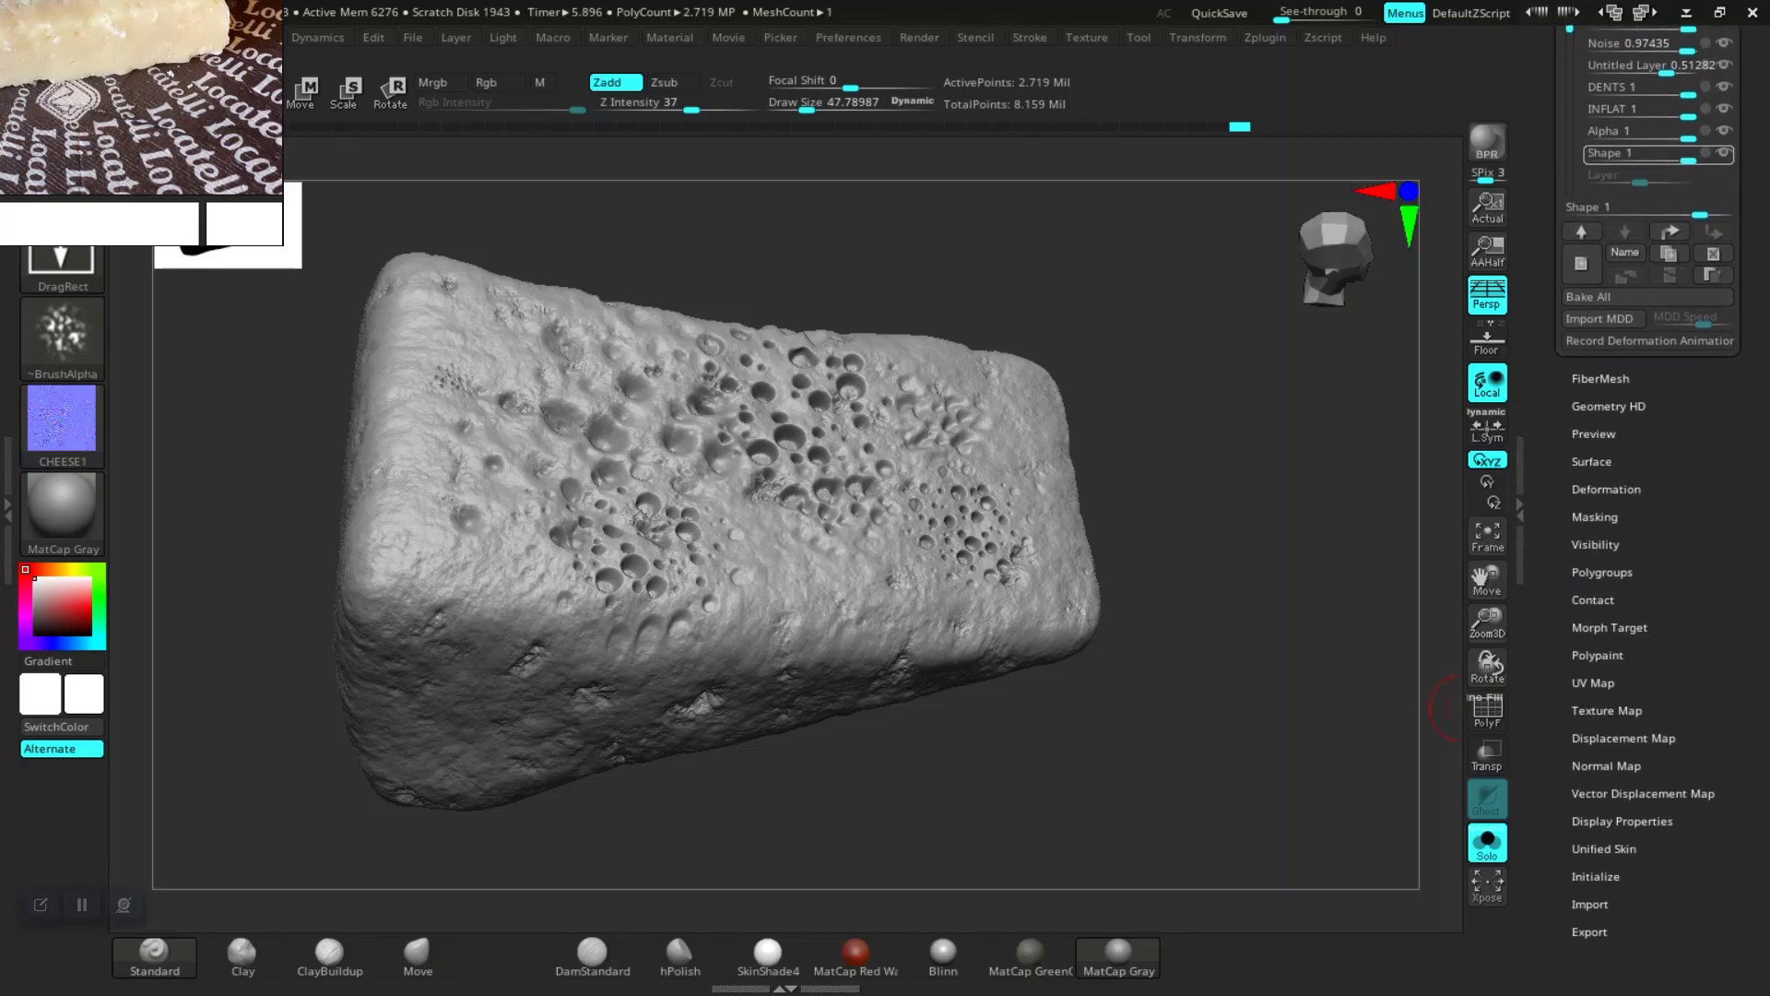
left_click(1606, 766)
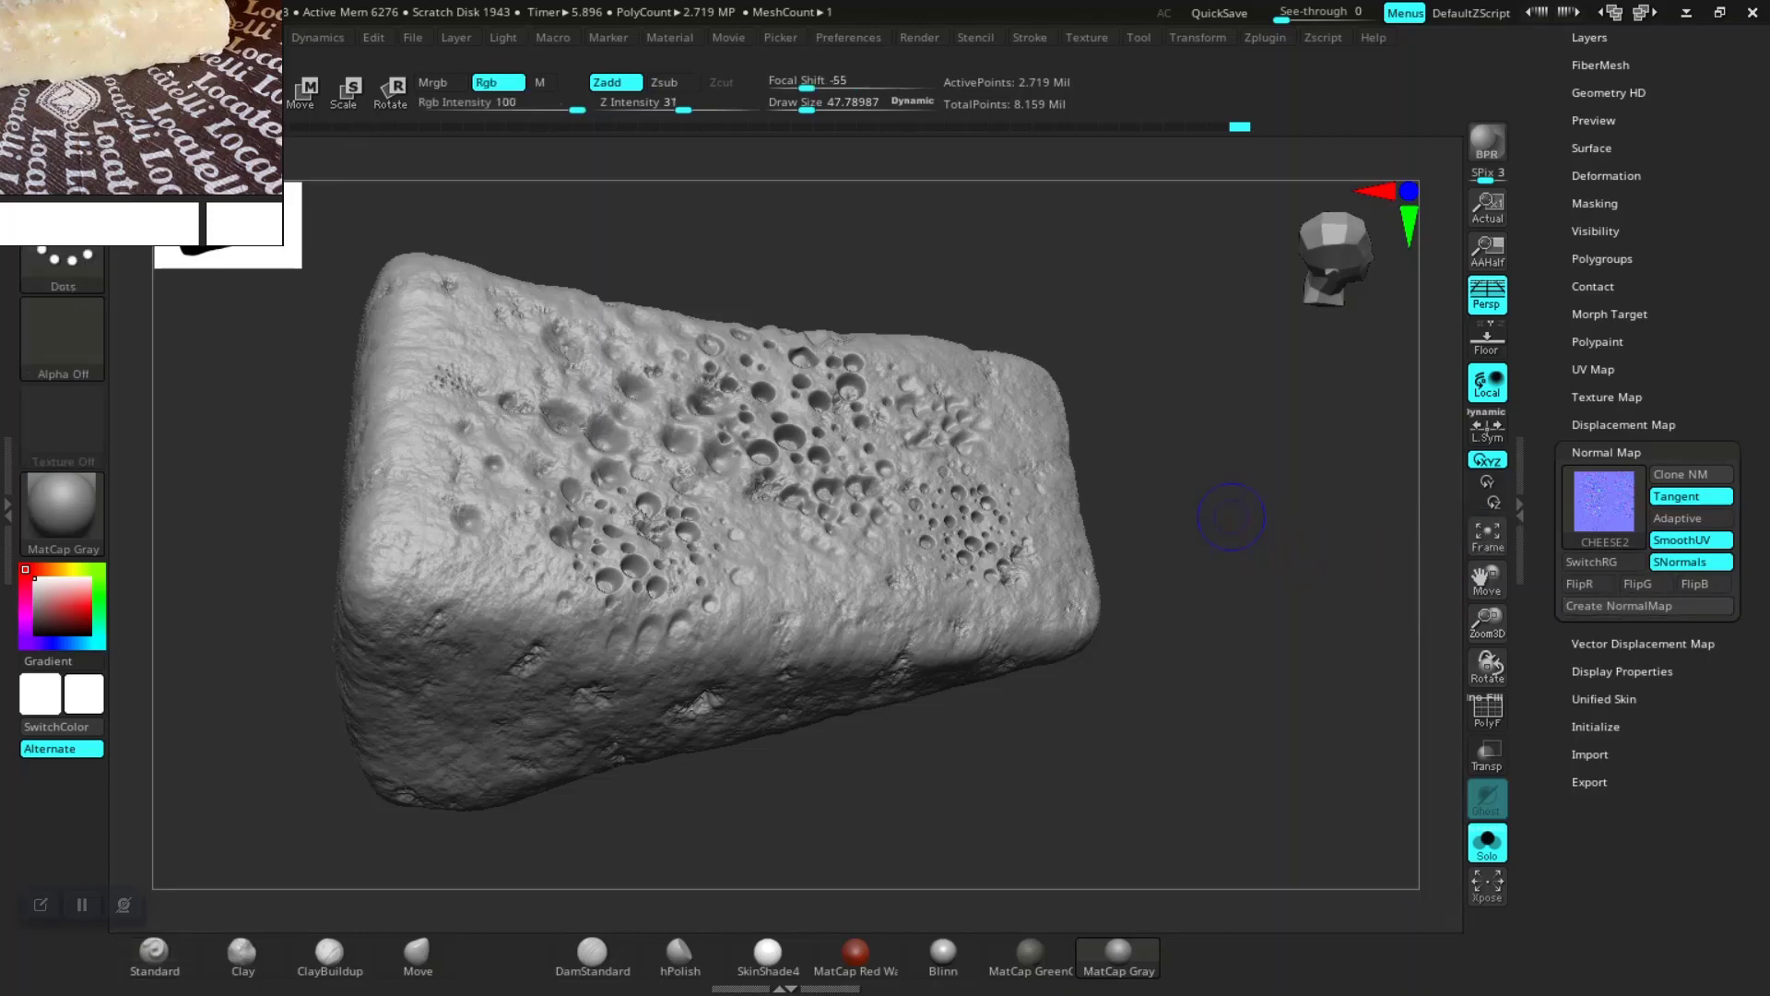
Step: Drop CHEESE2 to its lowest subdivision level and create its normal map
key("shift+d")
key("shift+d")
key("shift+d")
key("shift+d")
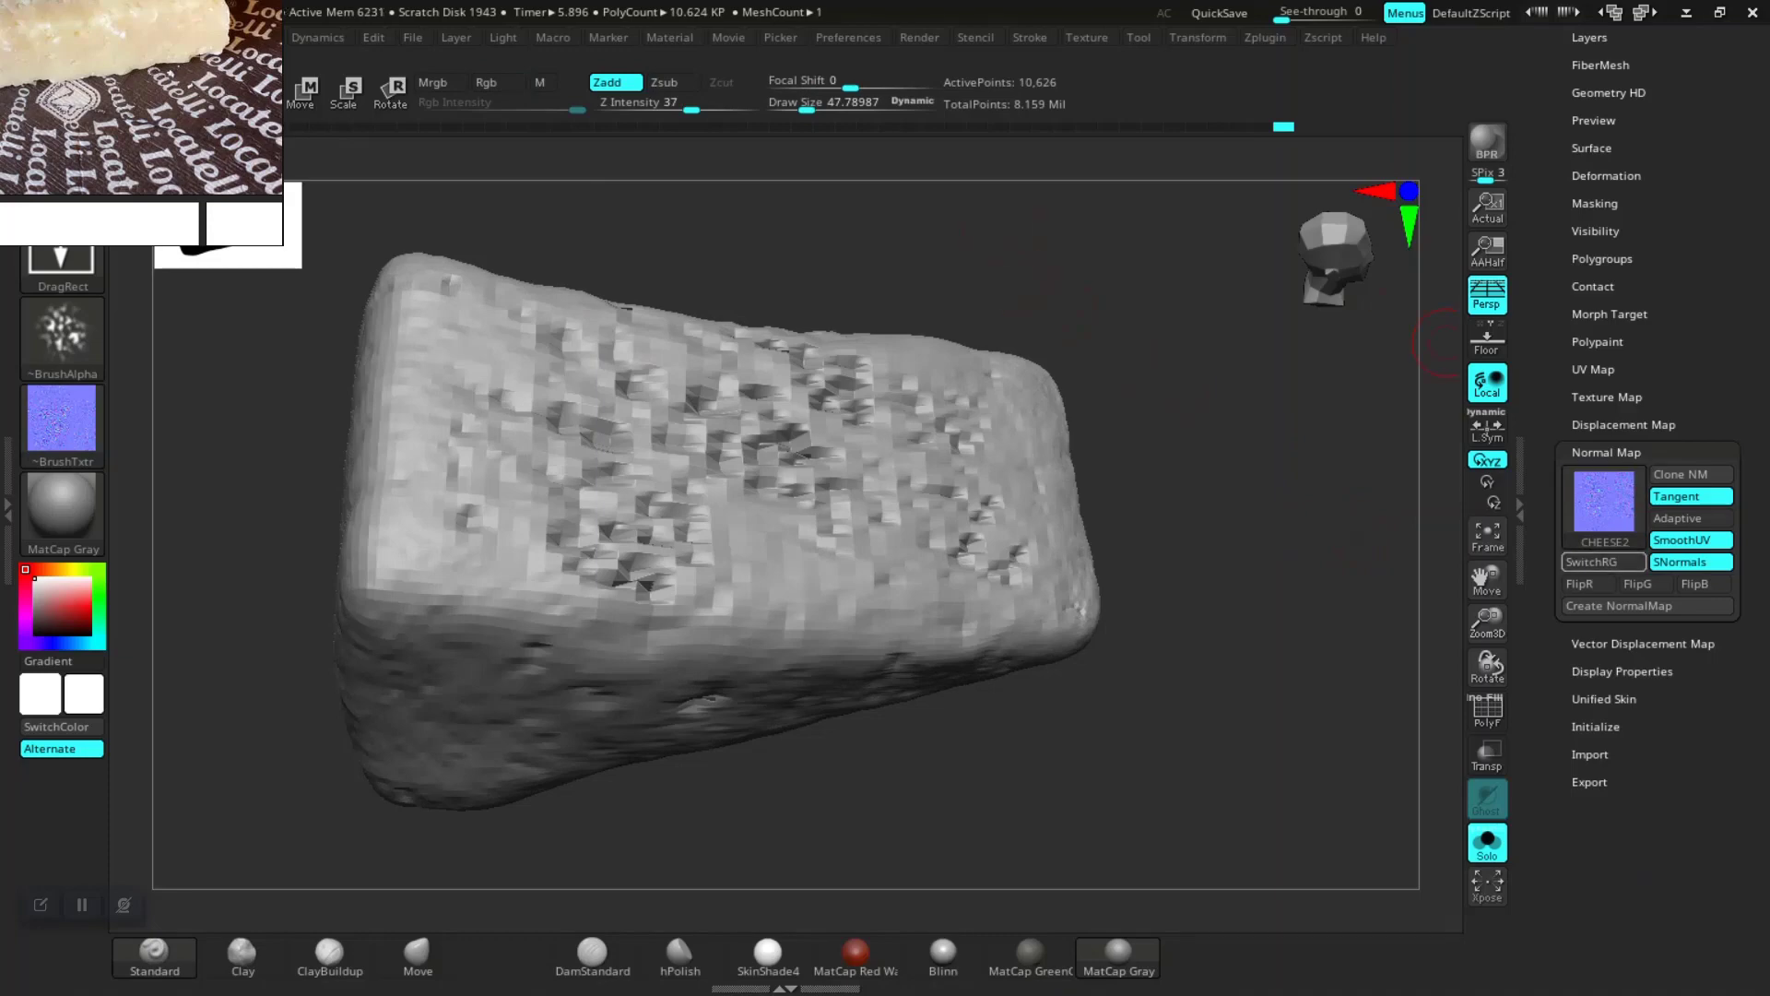
left_click(1622, 606)
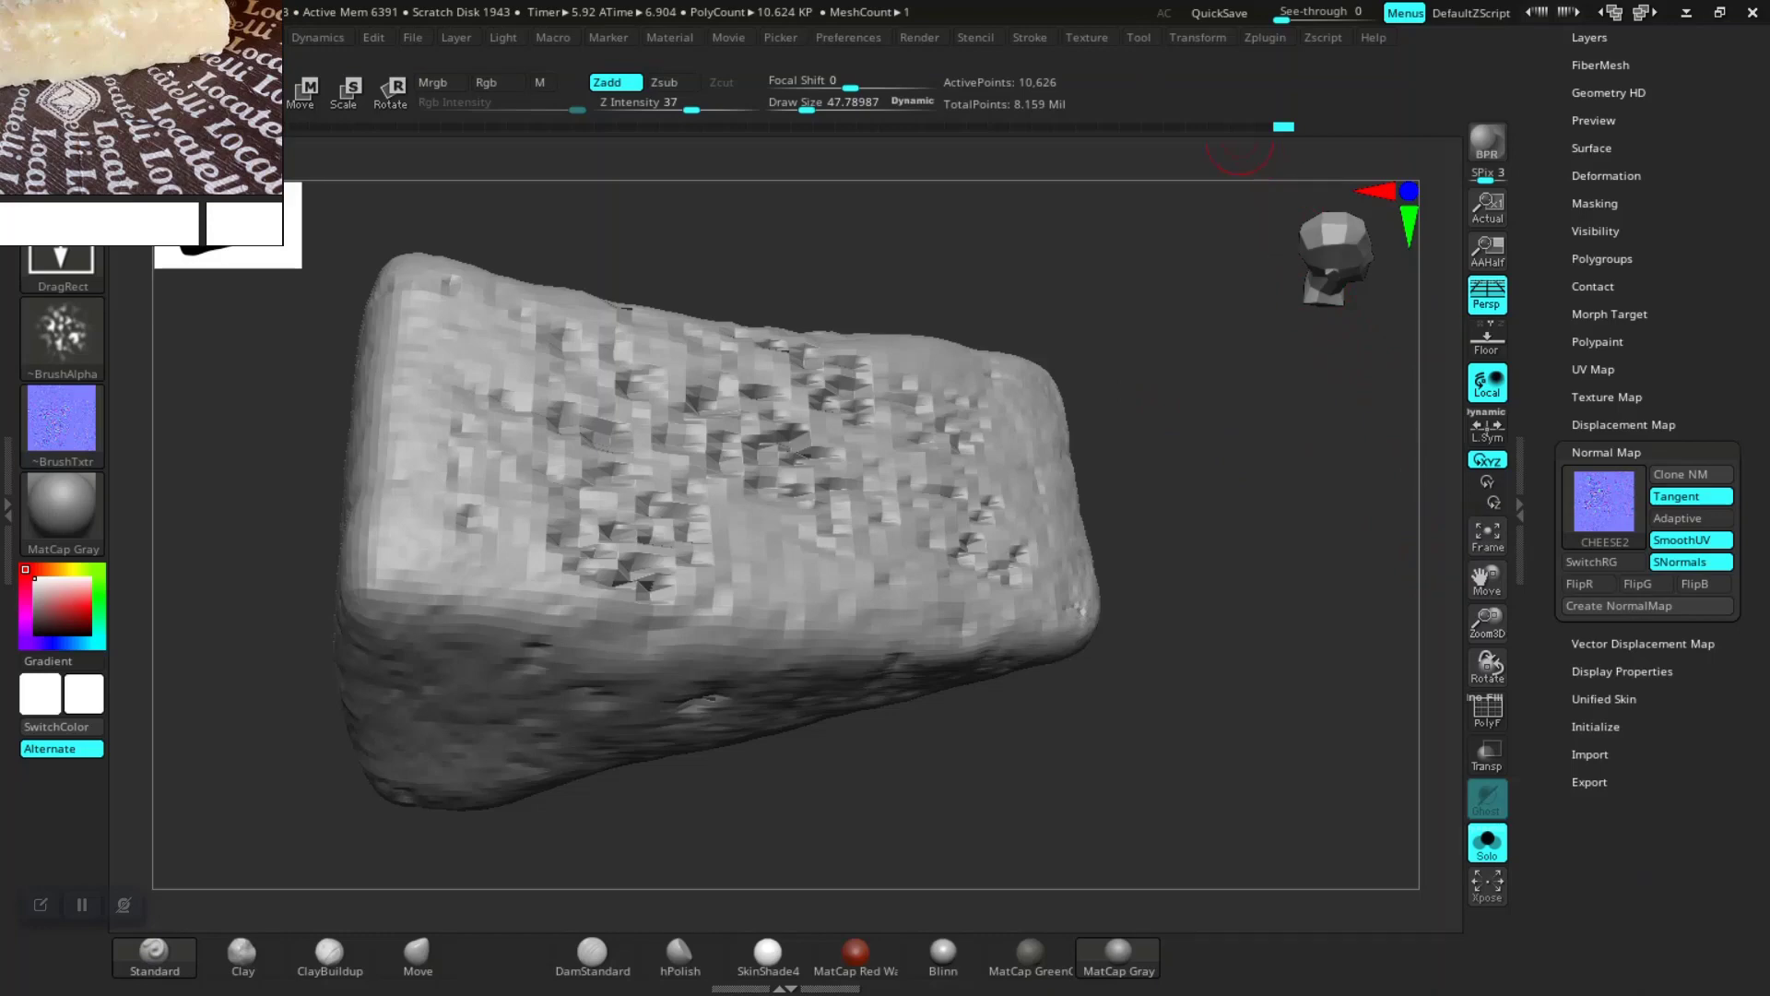
Step: Clone the CHEESE2 normal map to the texture palette
left_click(1086, 37)
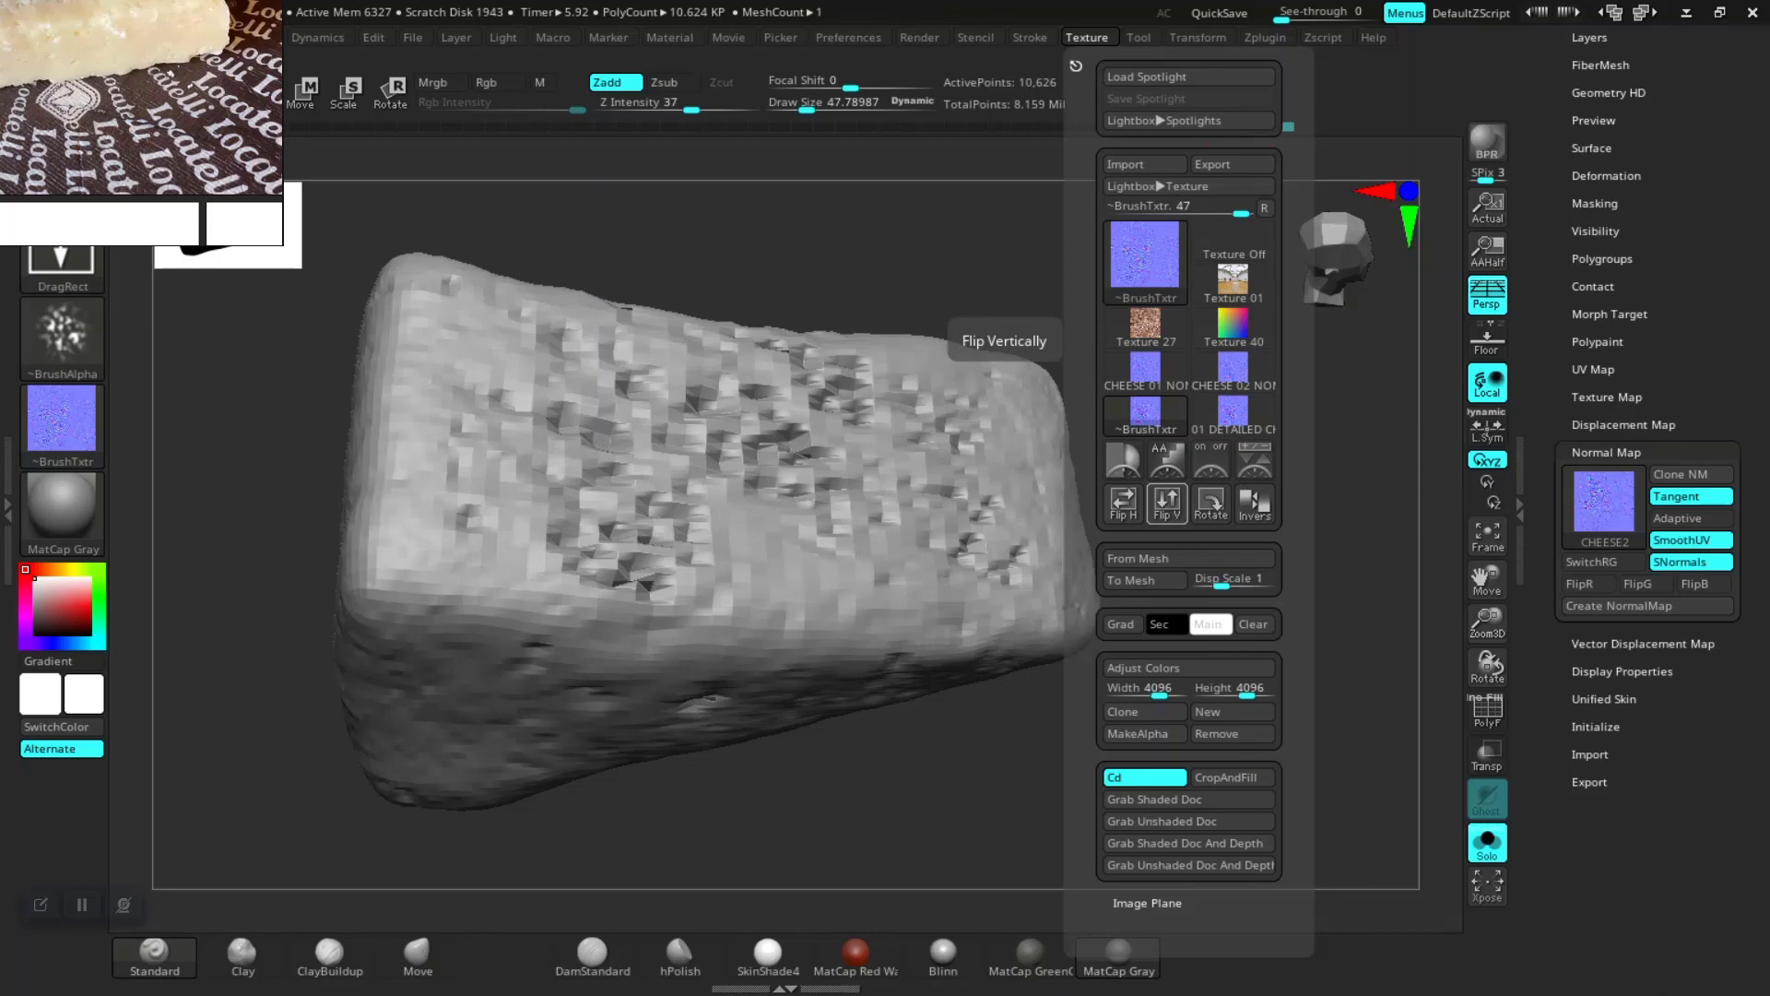
mouse_move(1604, 502)
left_click(1691, 474)
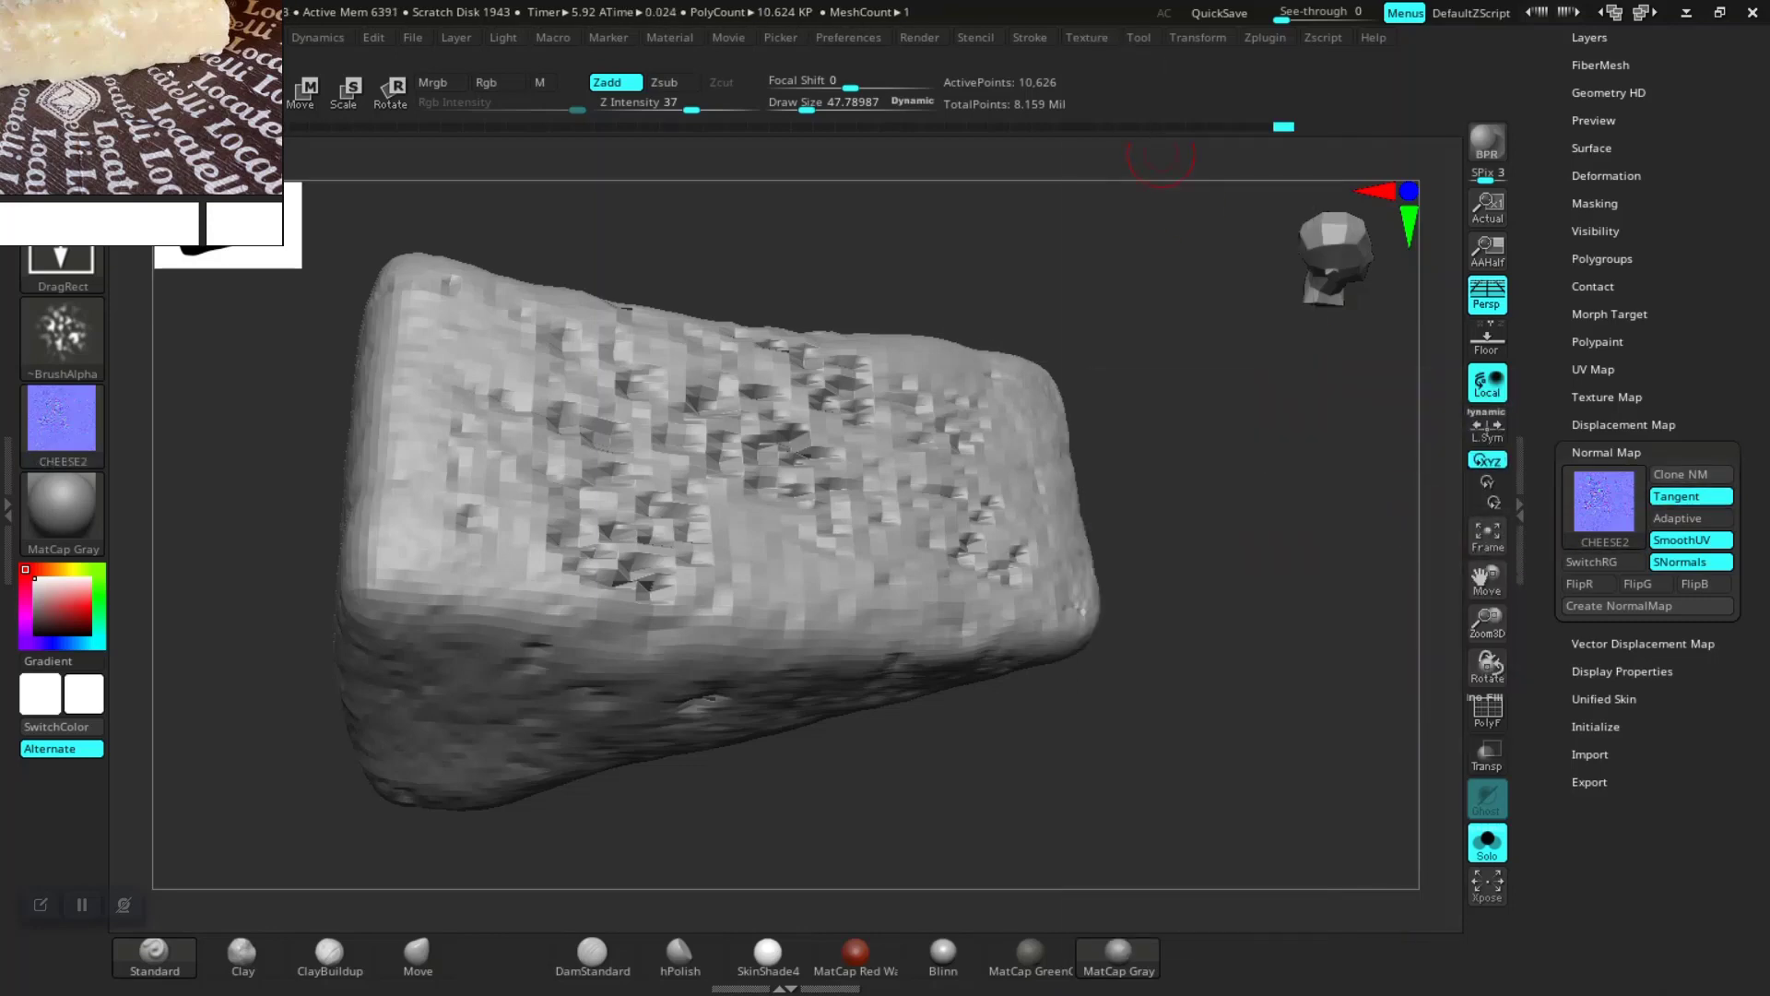
Step: Flip the cloned CHEESE2 normal map texture vertically
left_click(1087, 38)
left_click(1167, 548)
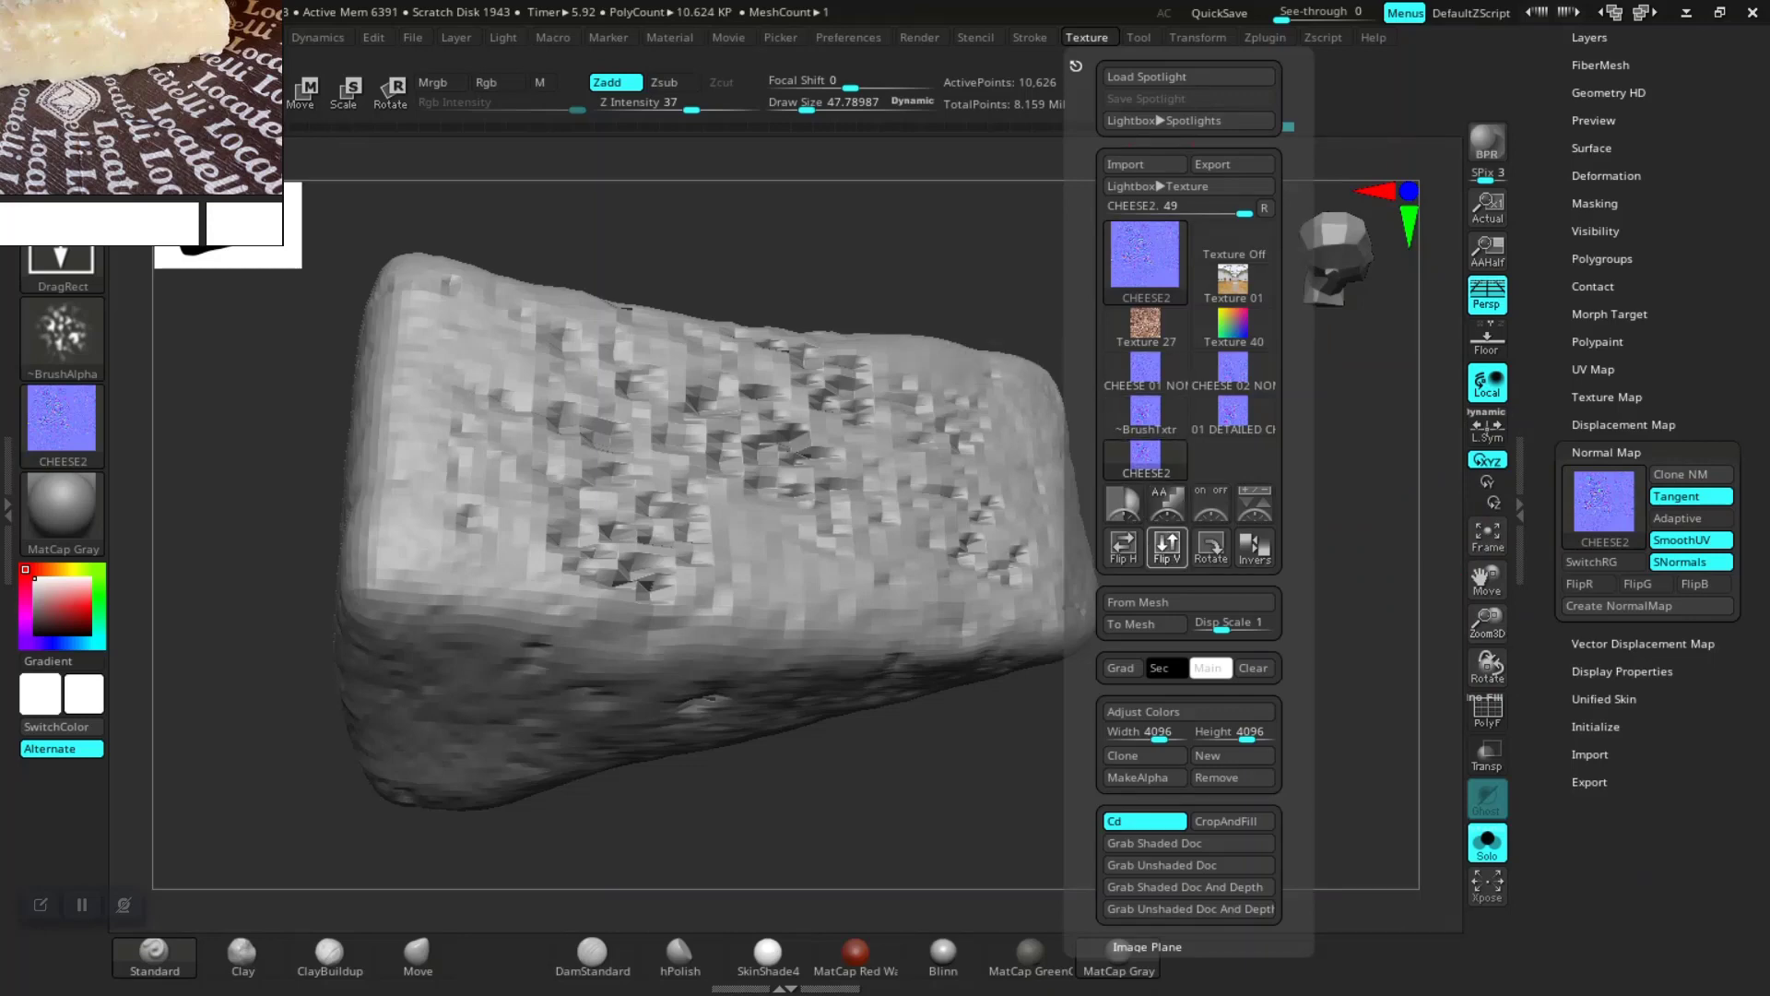
mouse_move(1145, 459)
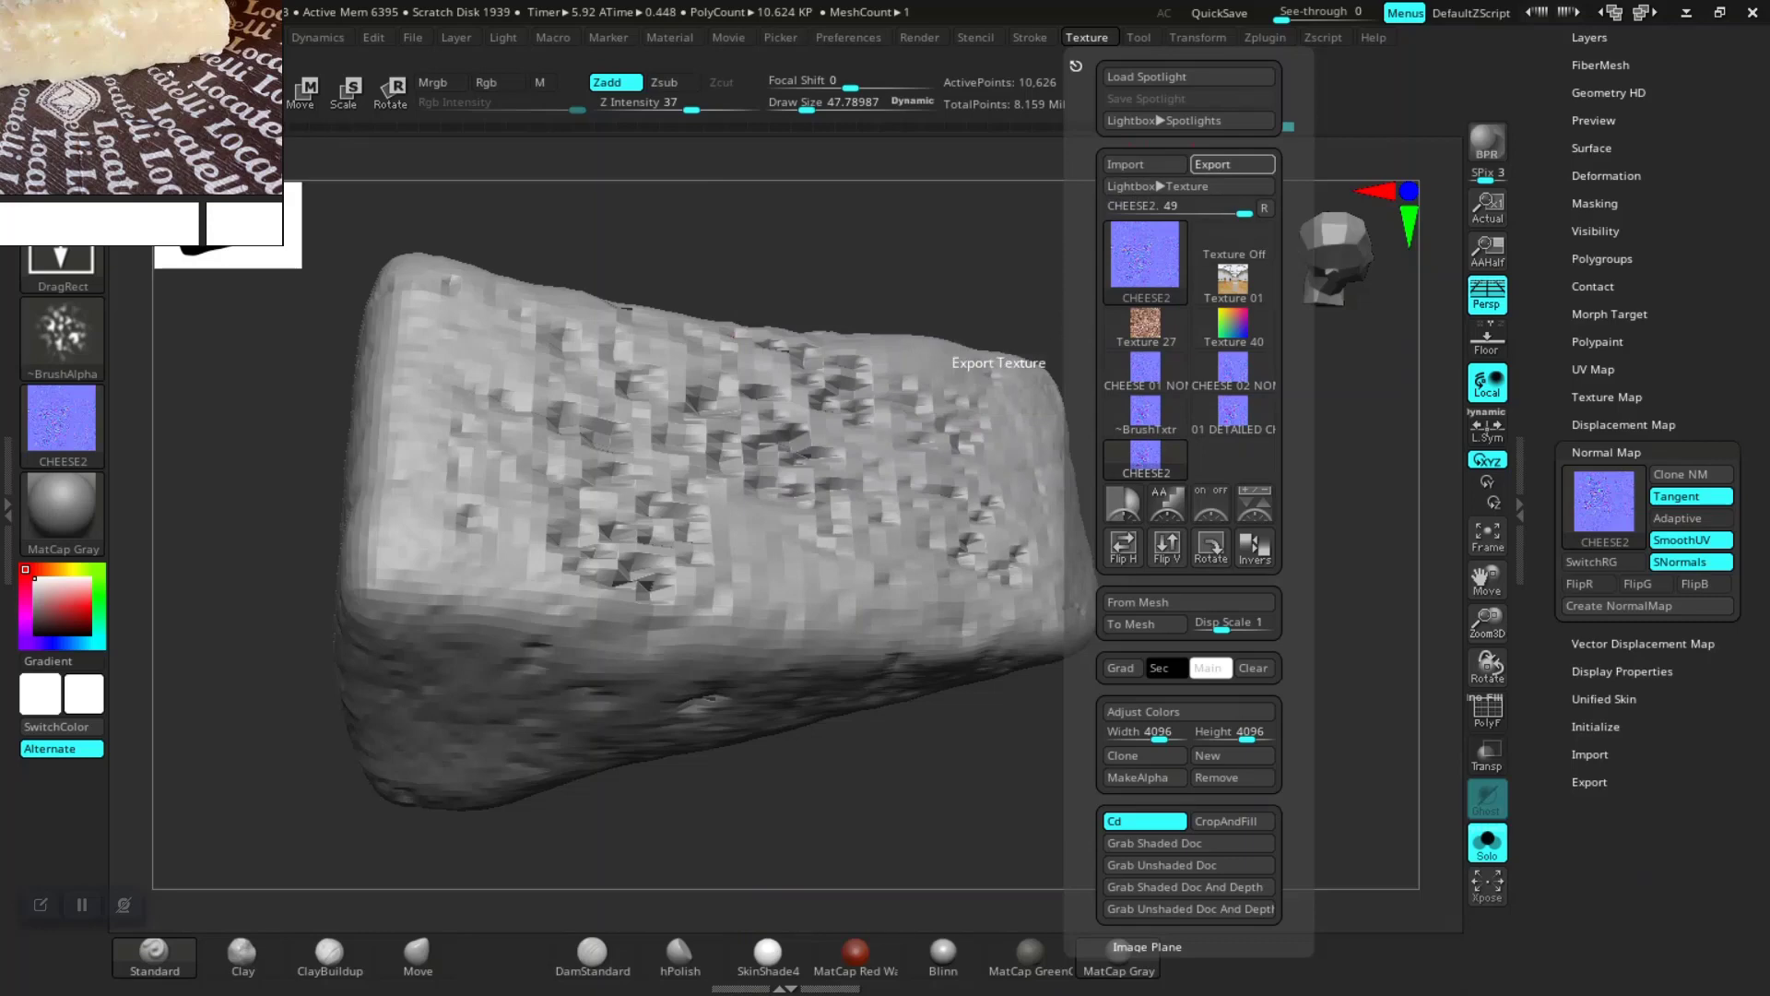
Step: Export the texture as a PNG named 02 DETAILED CHEESE in the ZEXPORT MAPS folder
left_click(1233, 165)
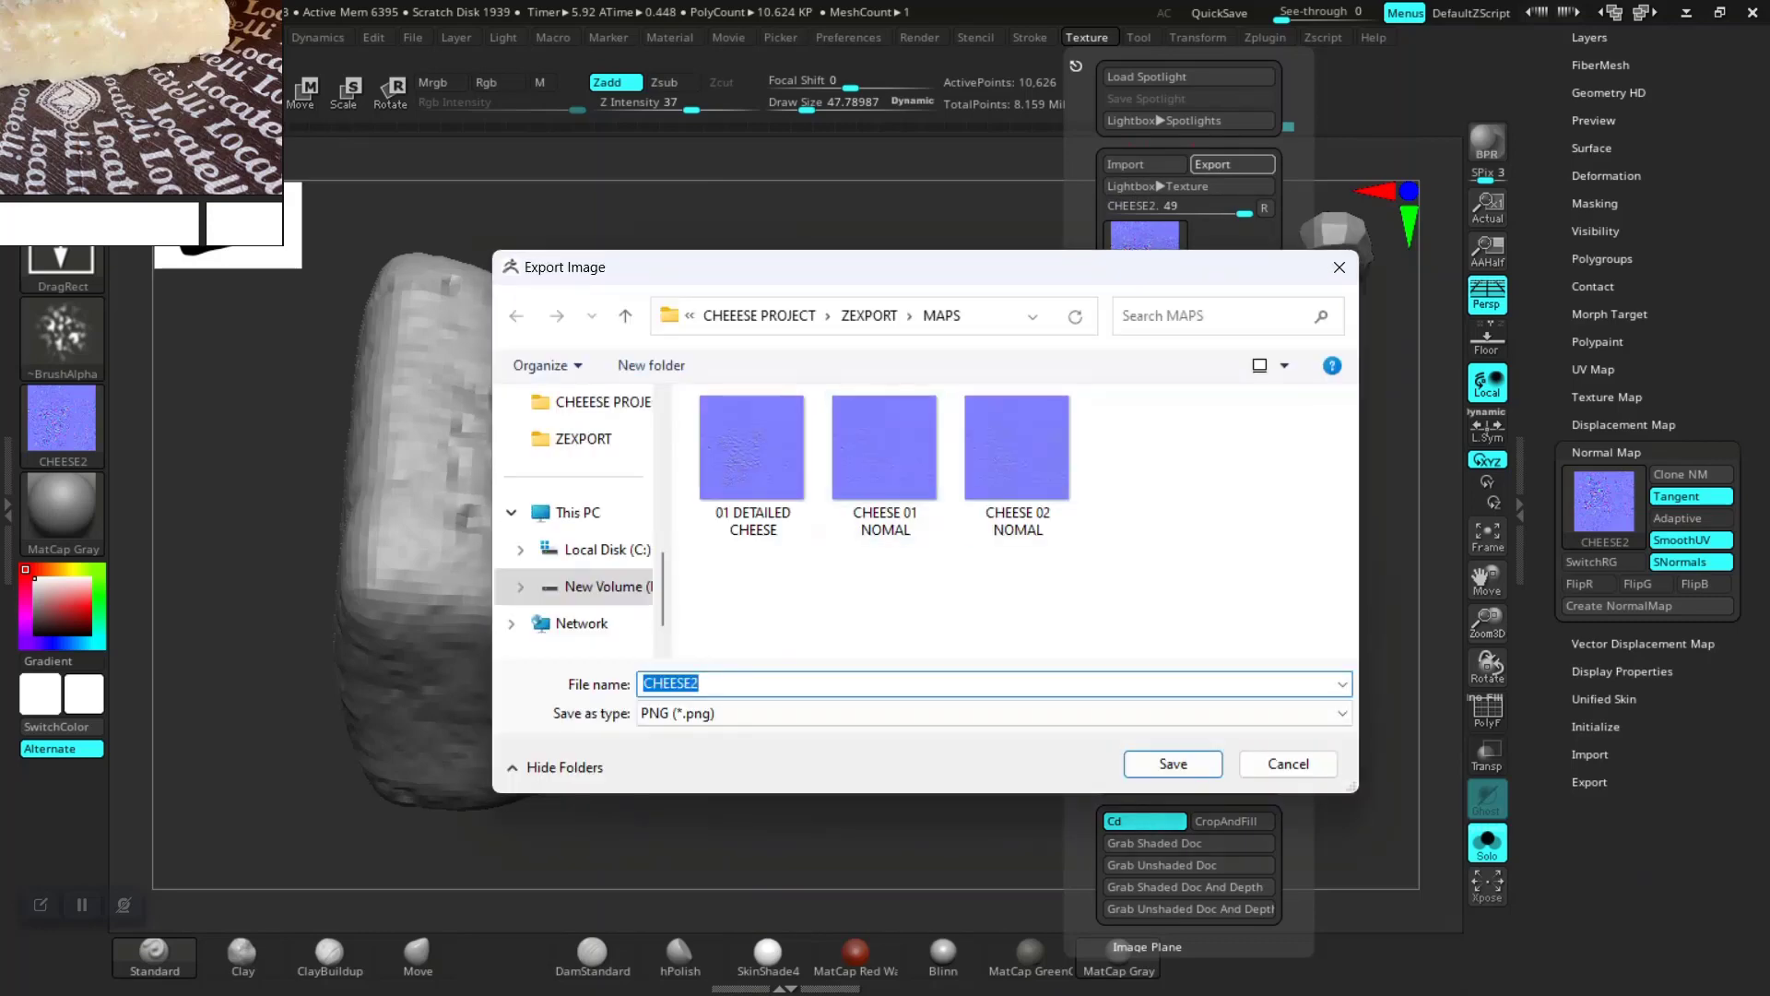
left_click(753, 467)
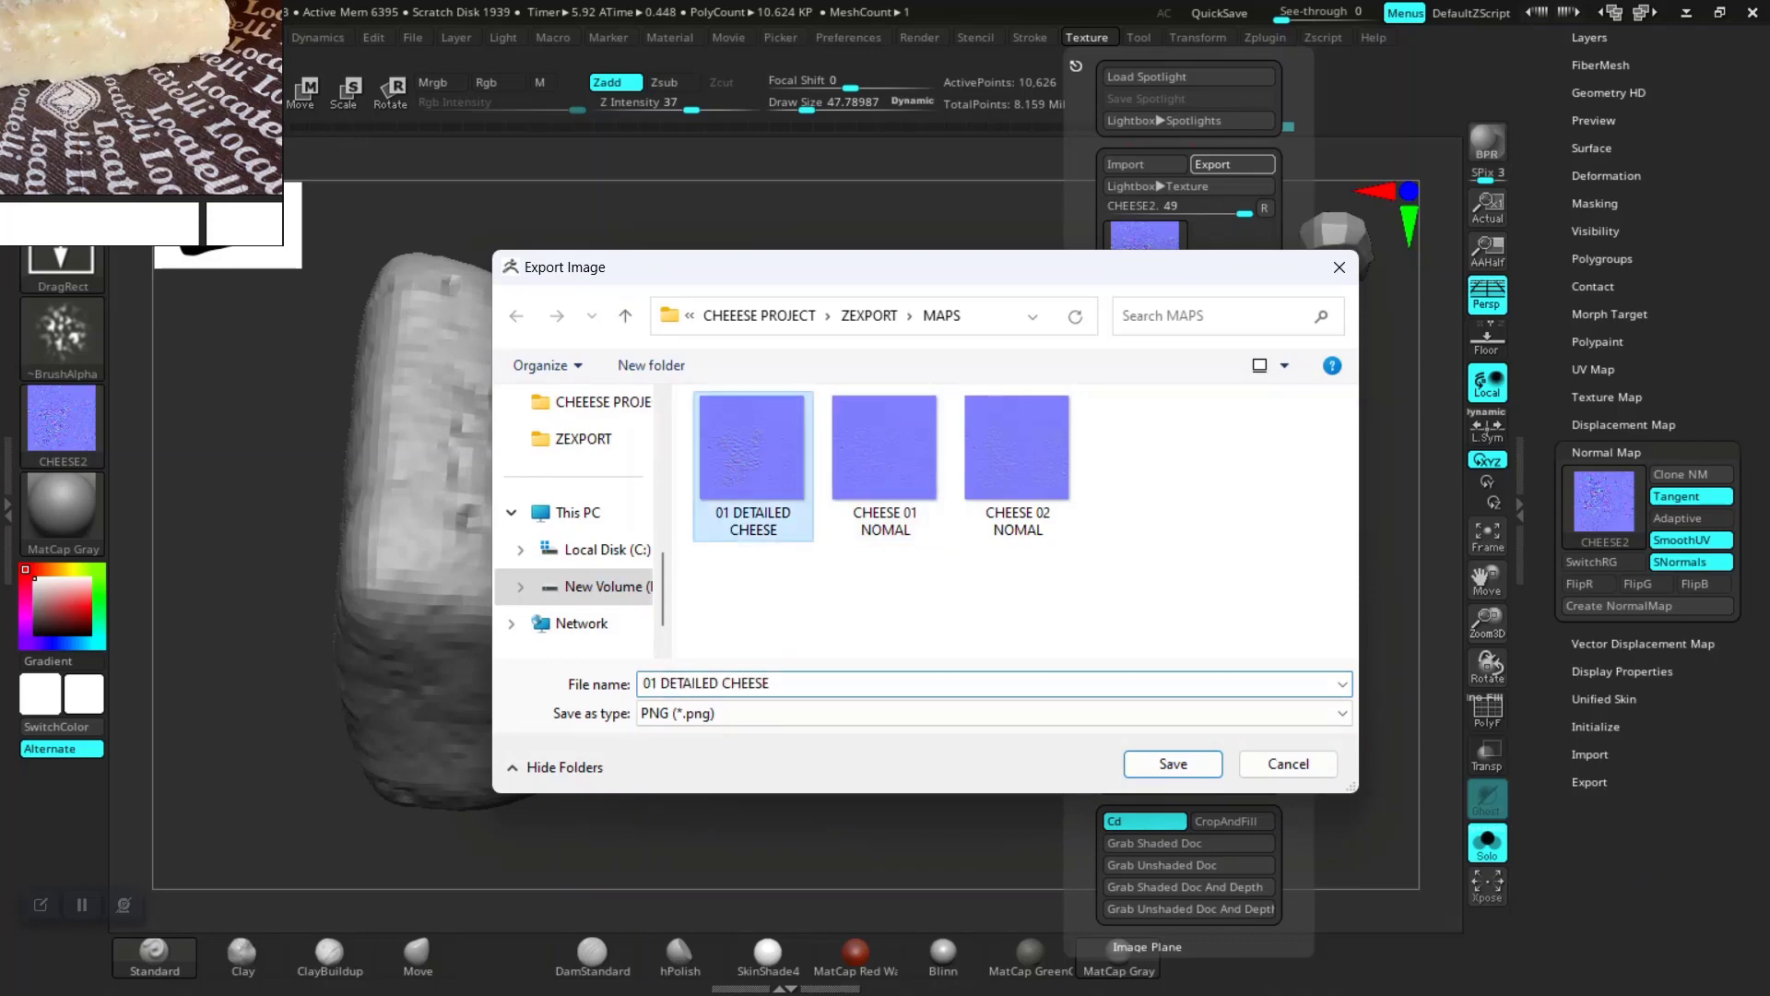
left_click(648, 683)
left_click(648, 683)
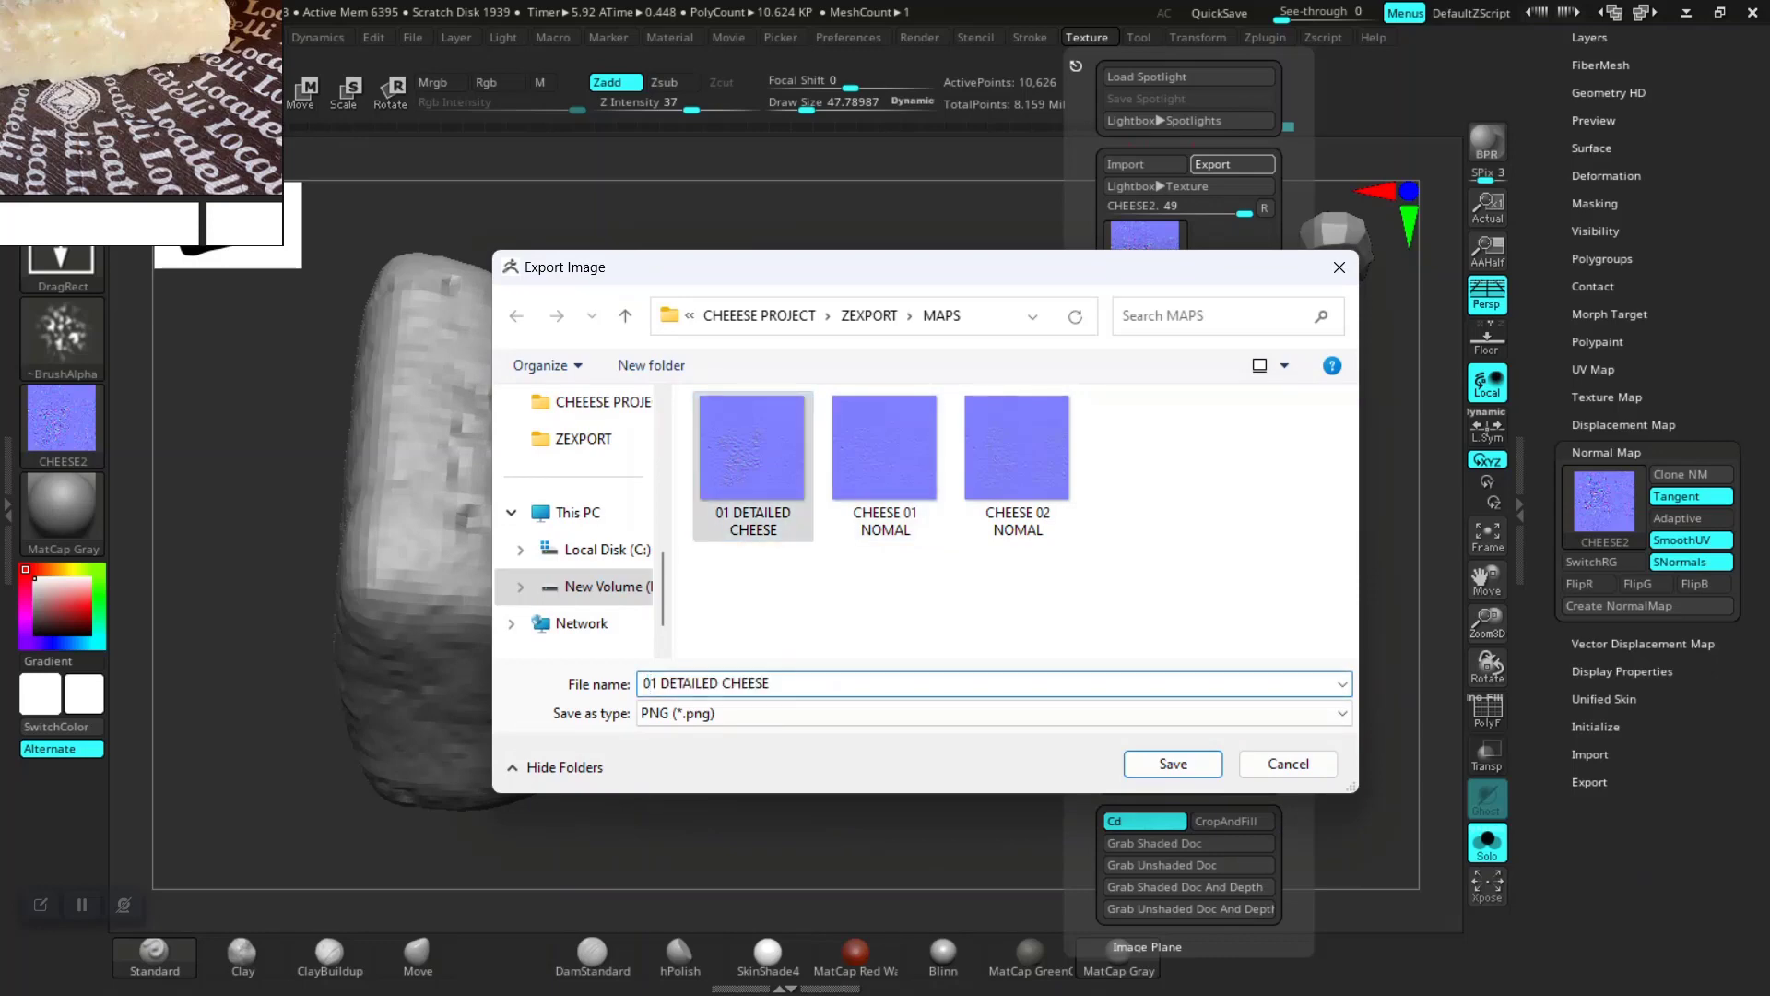
key("BackSpace")
type("2")
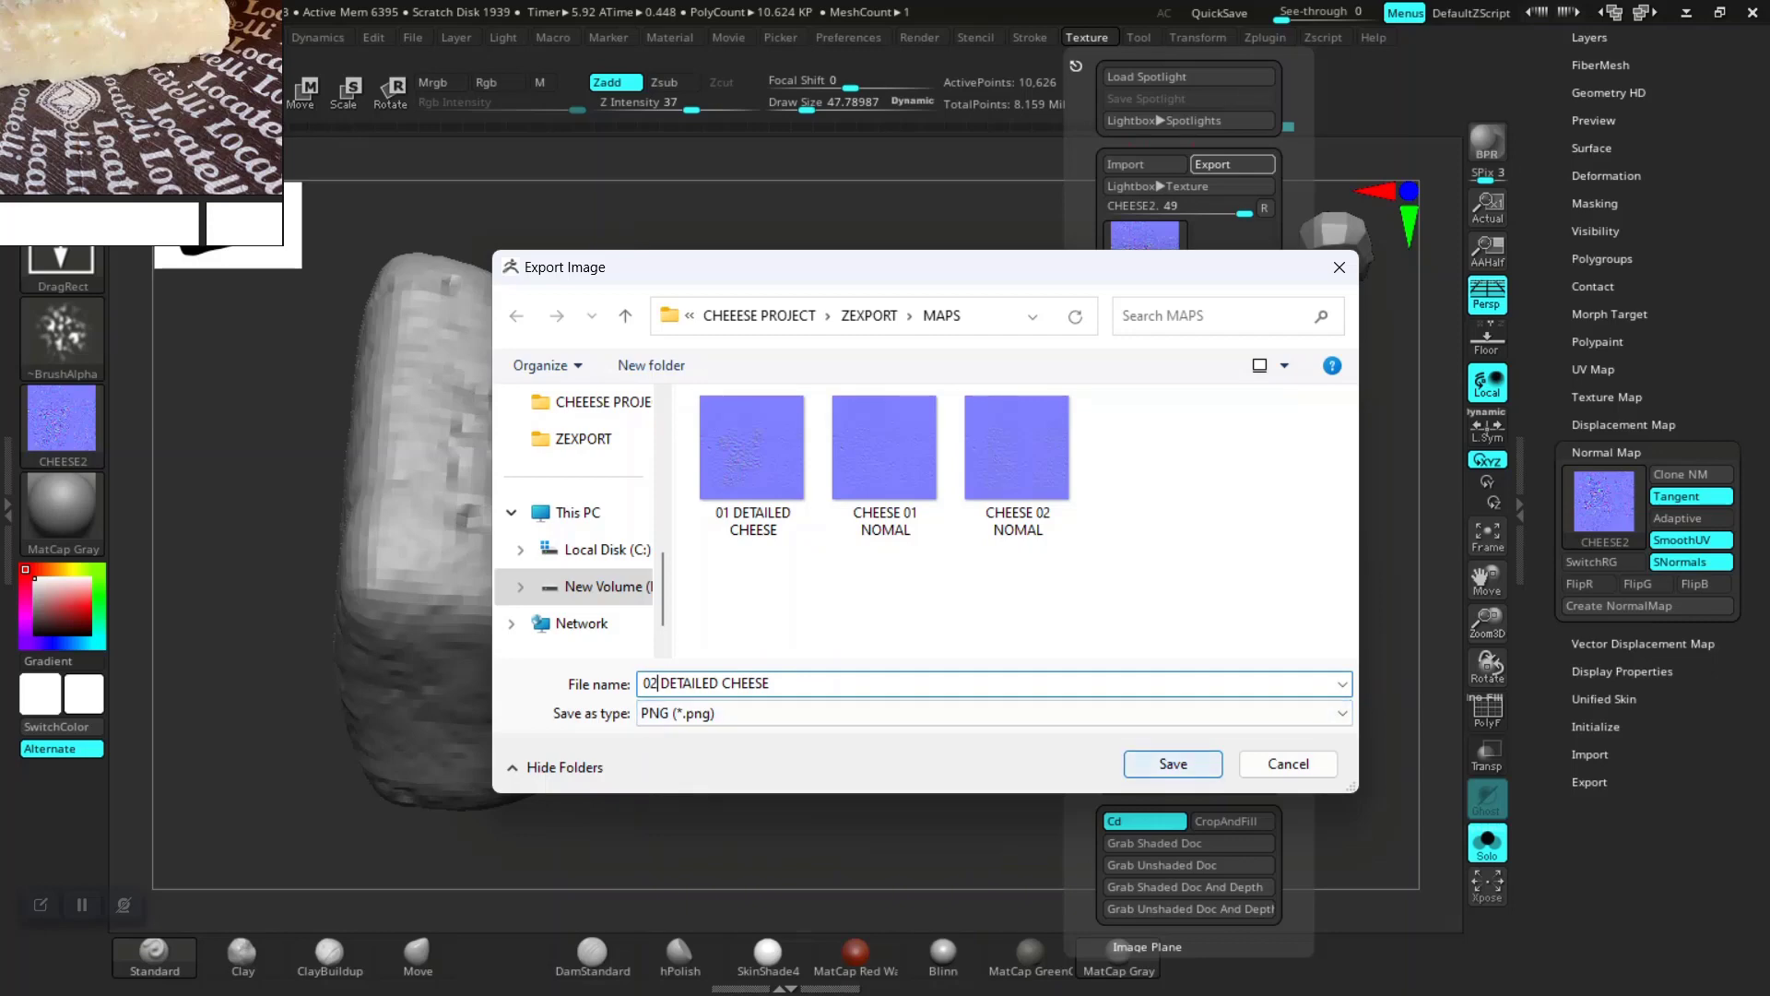
left_click(1173, 763)
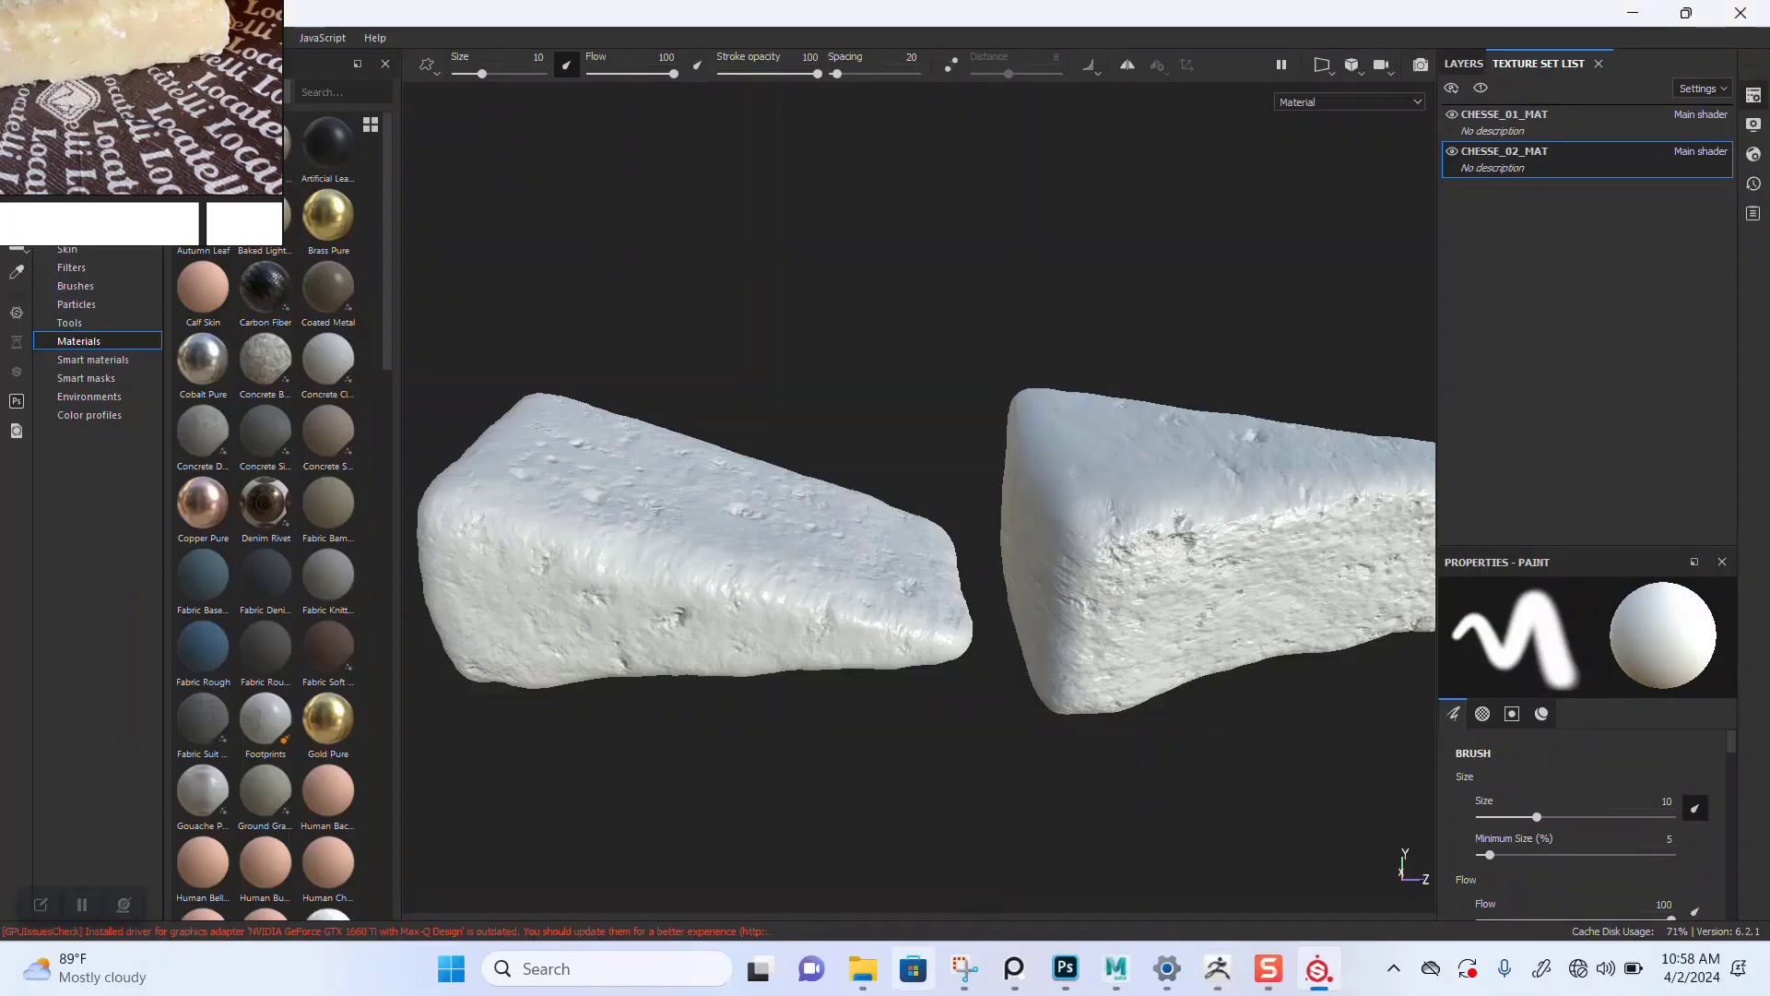
Step: Switch to File Explorer and open the ZEXPORT MAPS folder
mouse_move(862, 968)
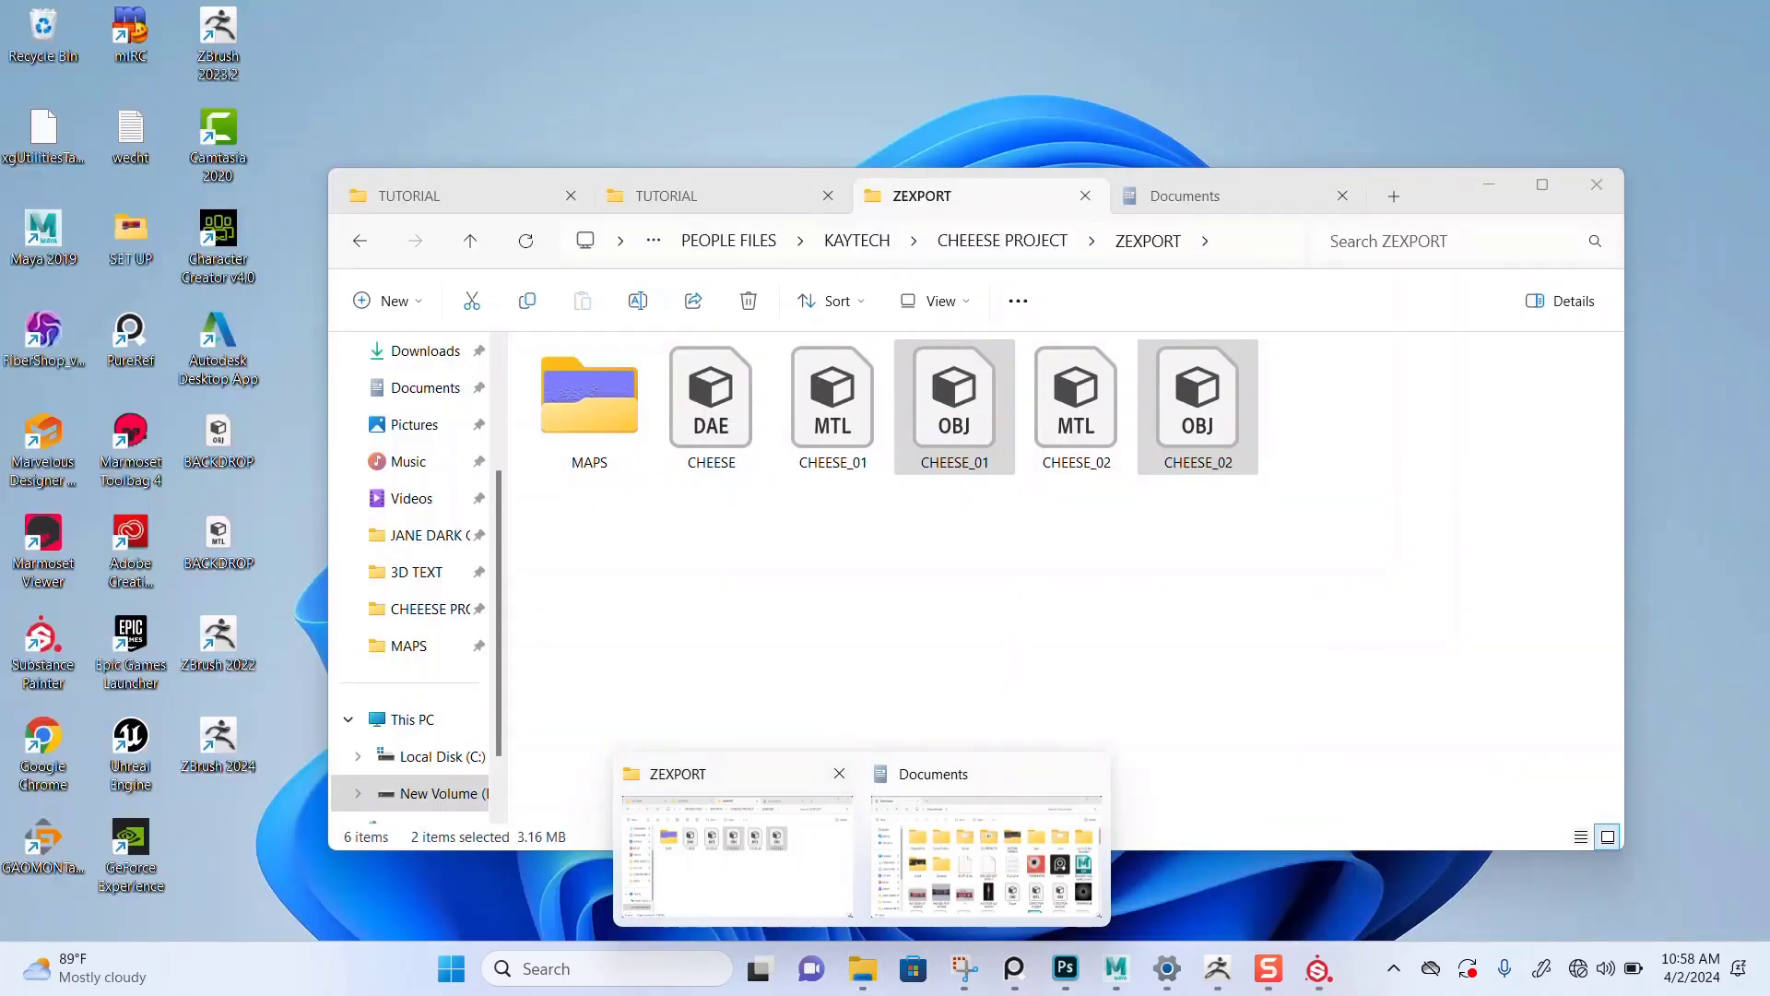
left_click(738, 857)
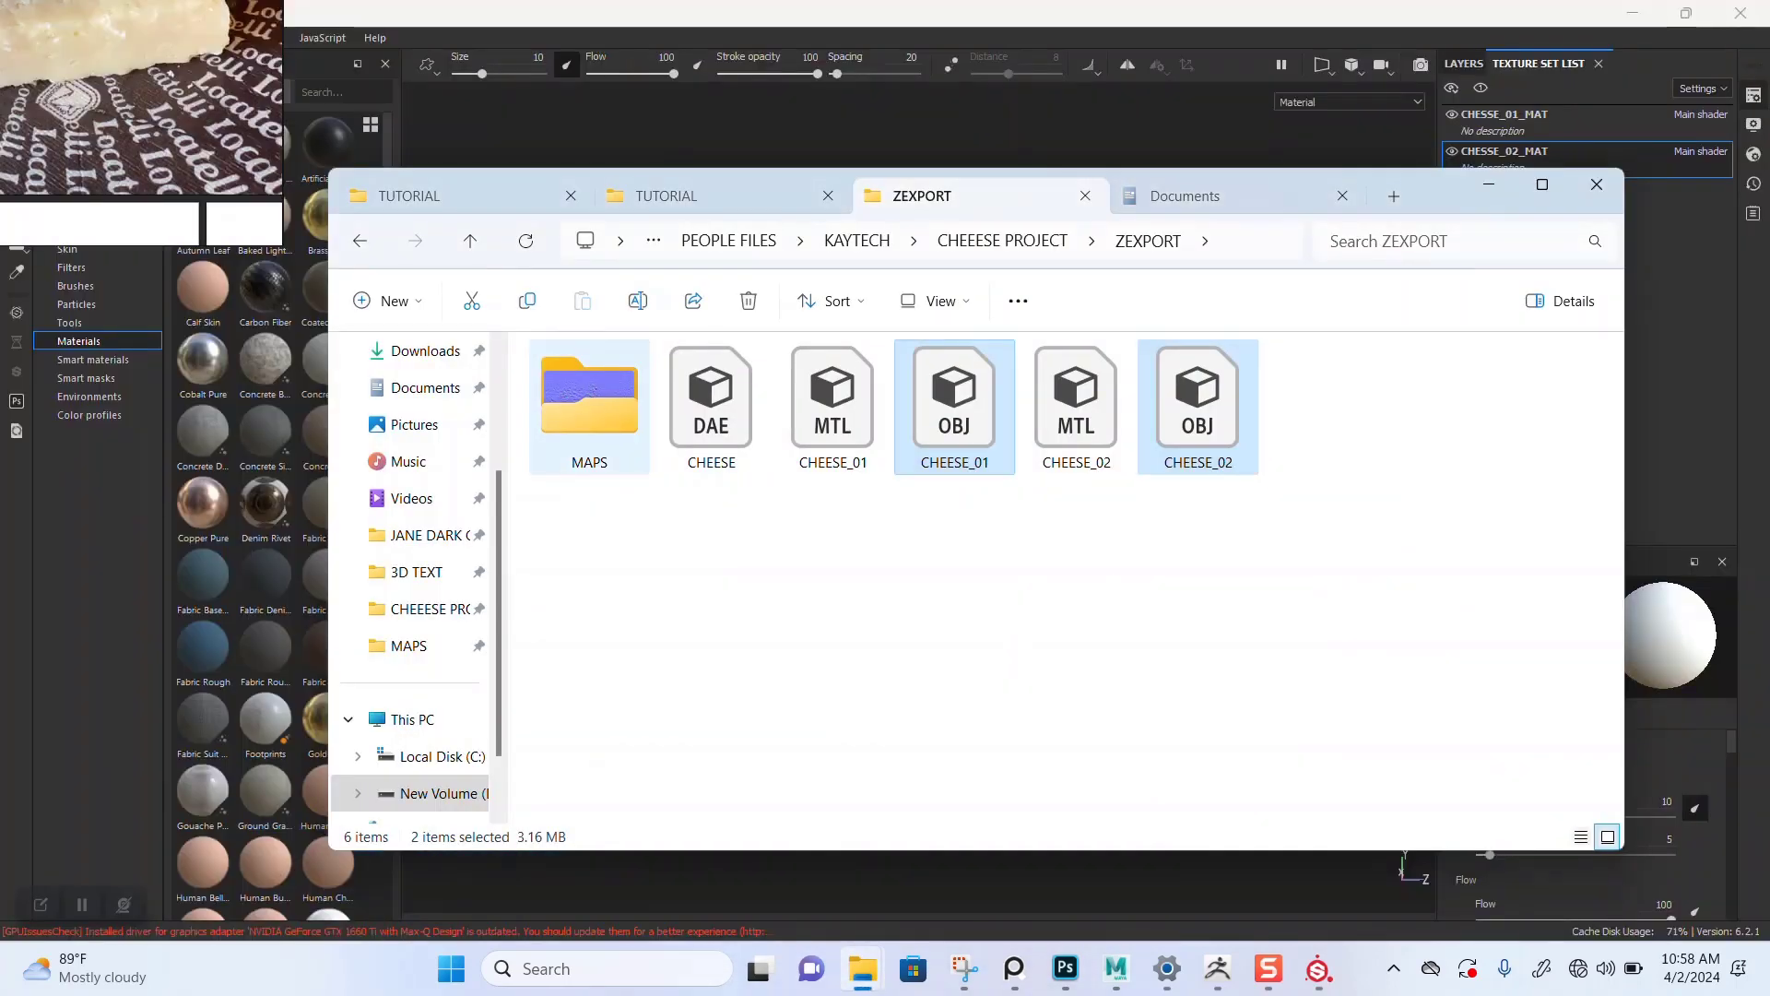
double_click(590, 406)
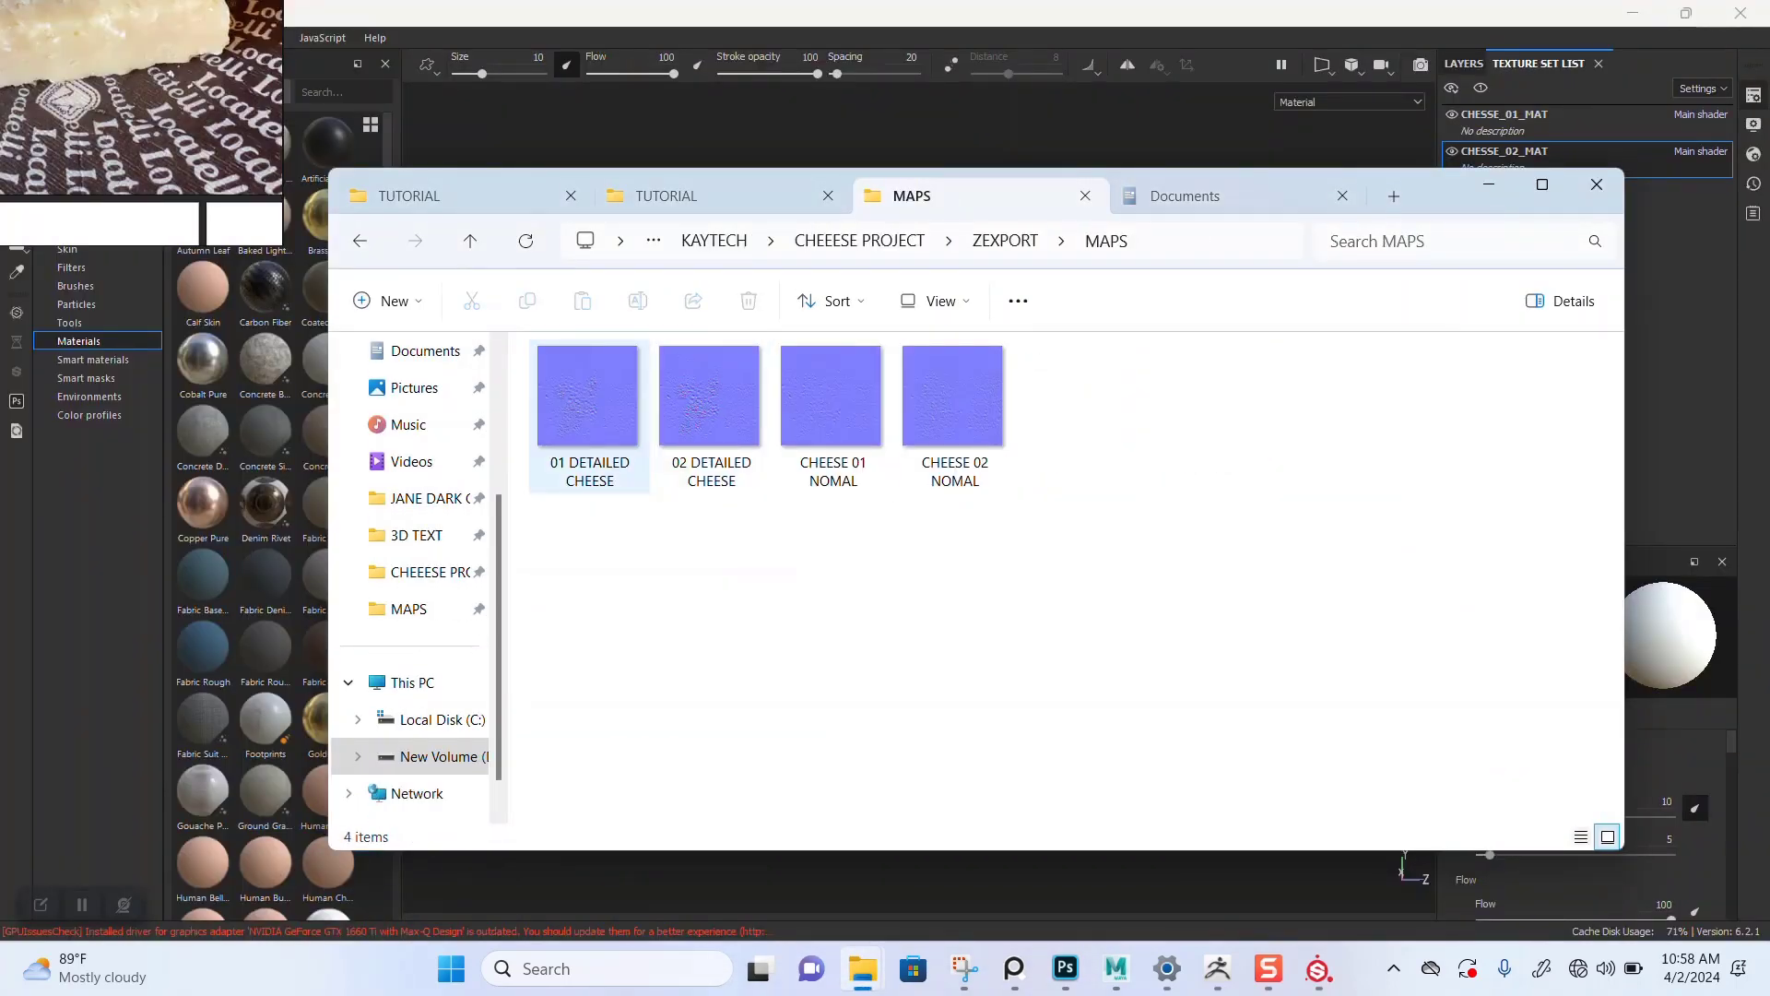
Step: Import both detailed cheese normal maps into Substance Painter as textures for the Untitled project
mouse_move(742, 532)
left_mouse_down()
mouse_move(576, 424)
mouse_move(581, 489)
mouse_move(395, 536)
mouse_move(307, 500)
left_mouse_up()
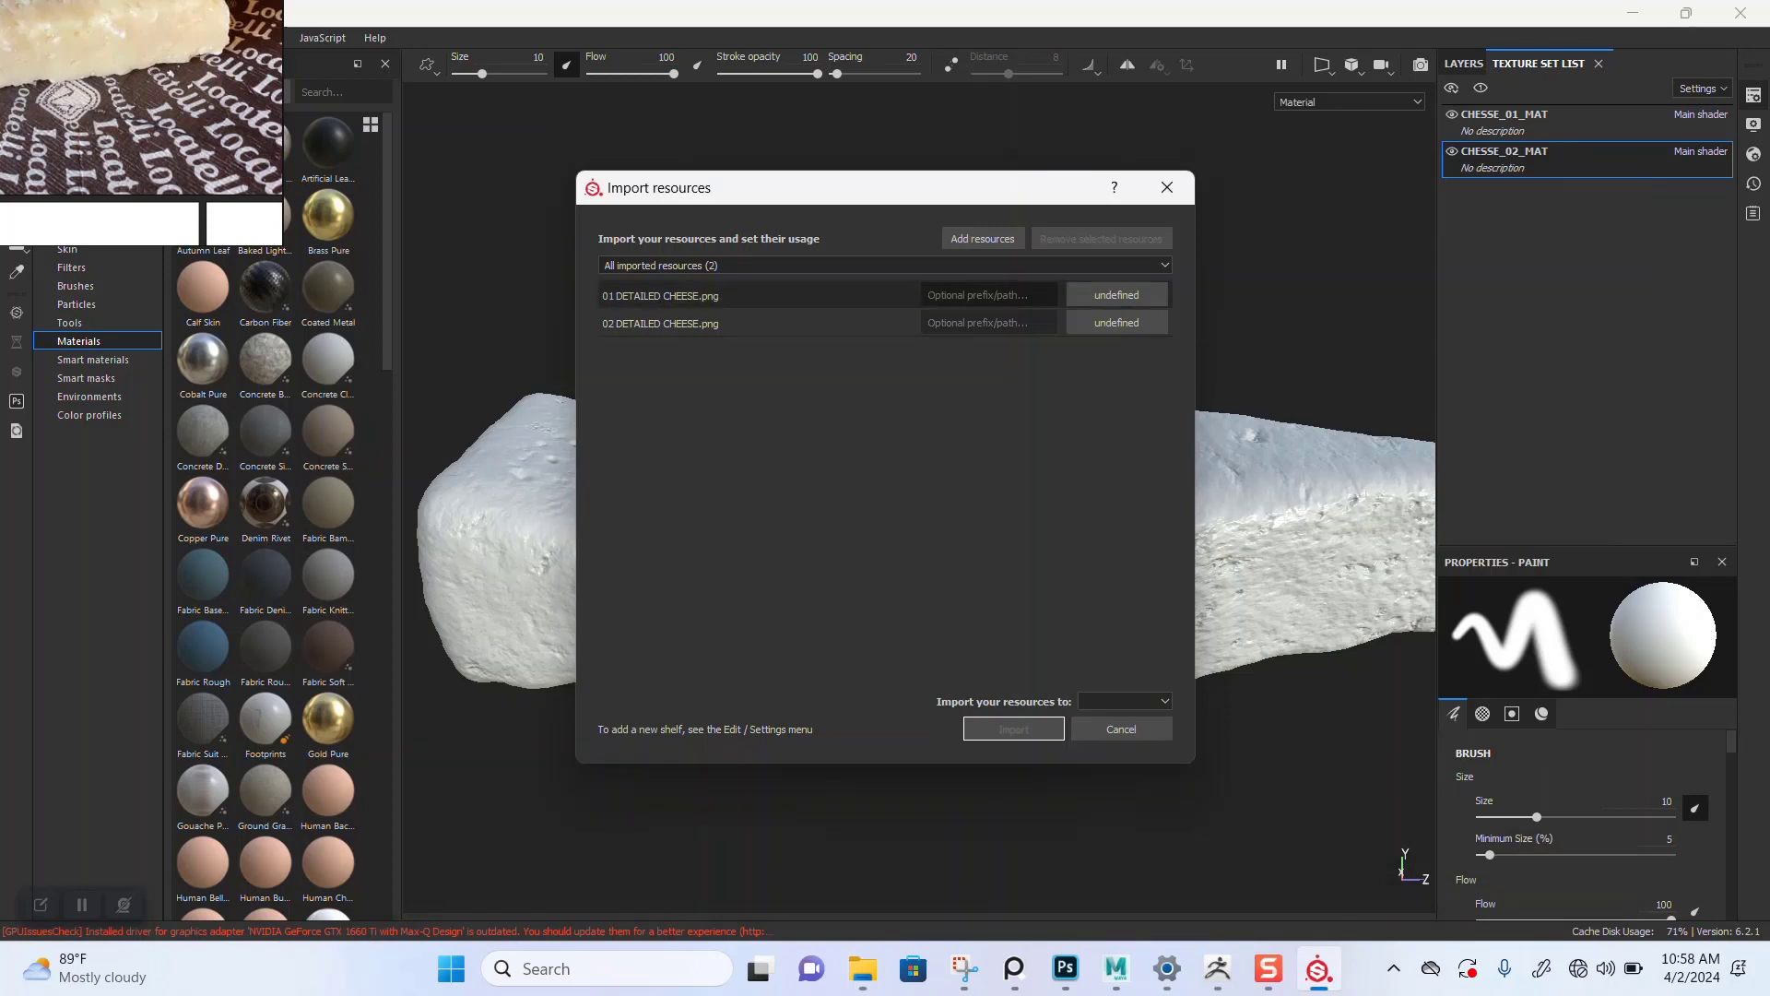
left_click(1116, 295)
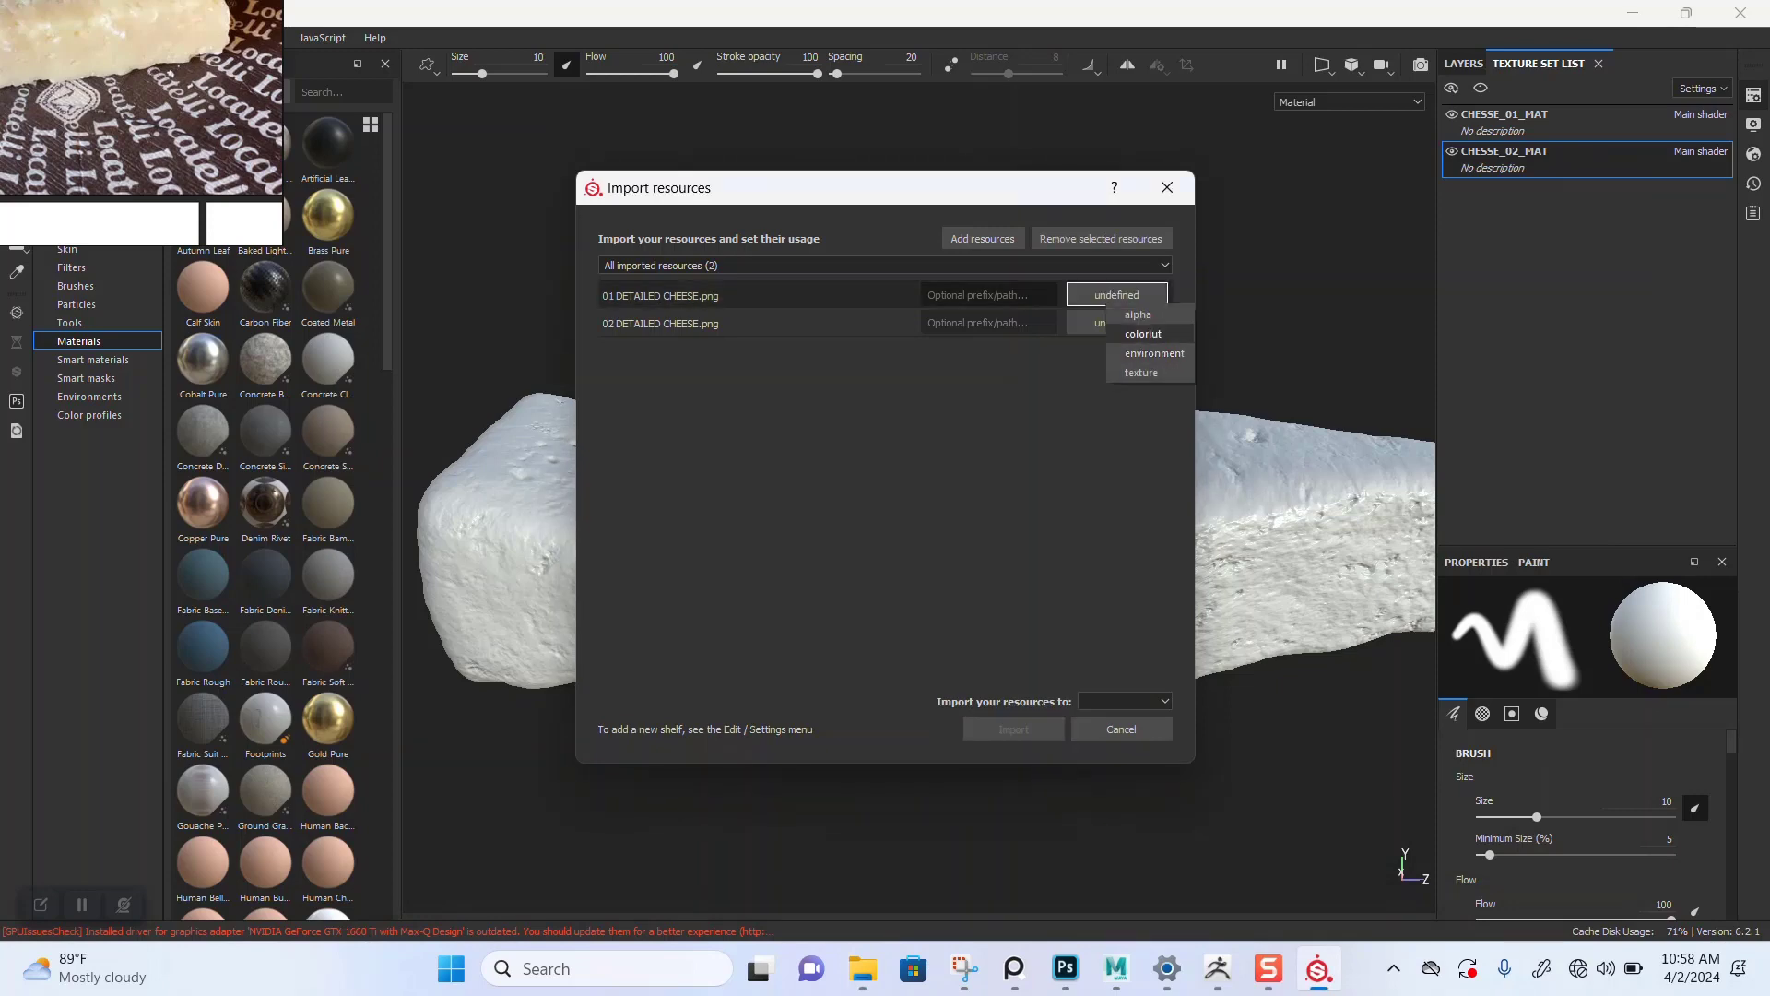
left_click(1142, 373)
left_click(1117, 323)
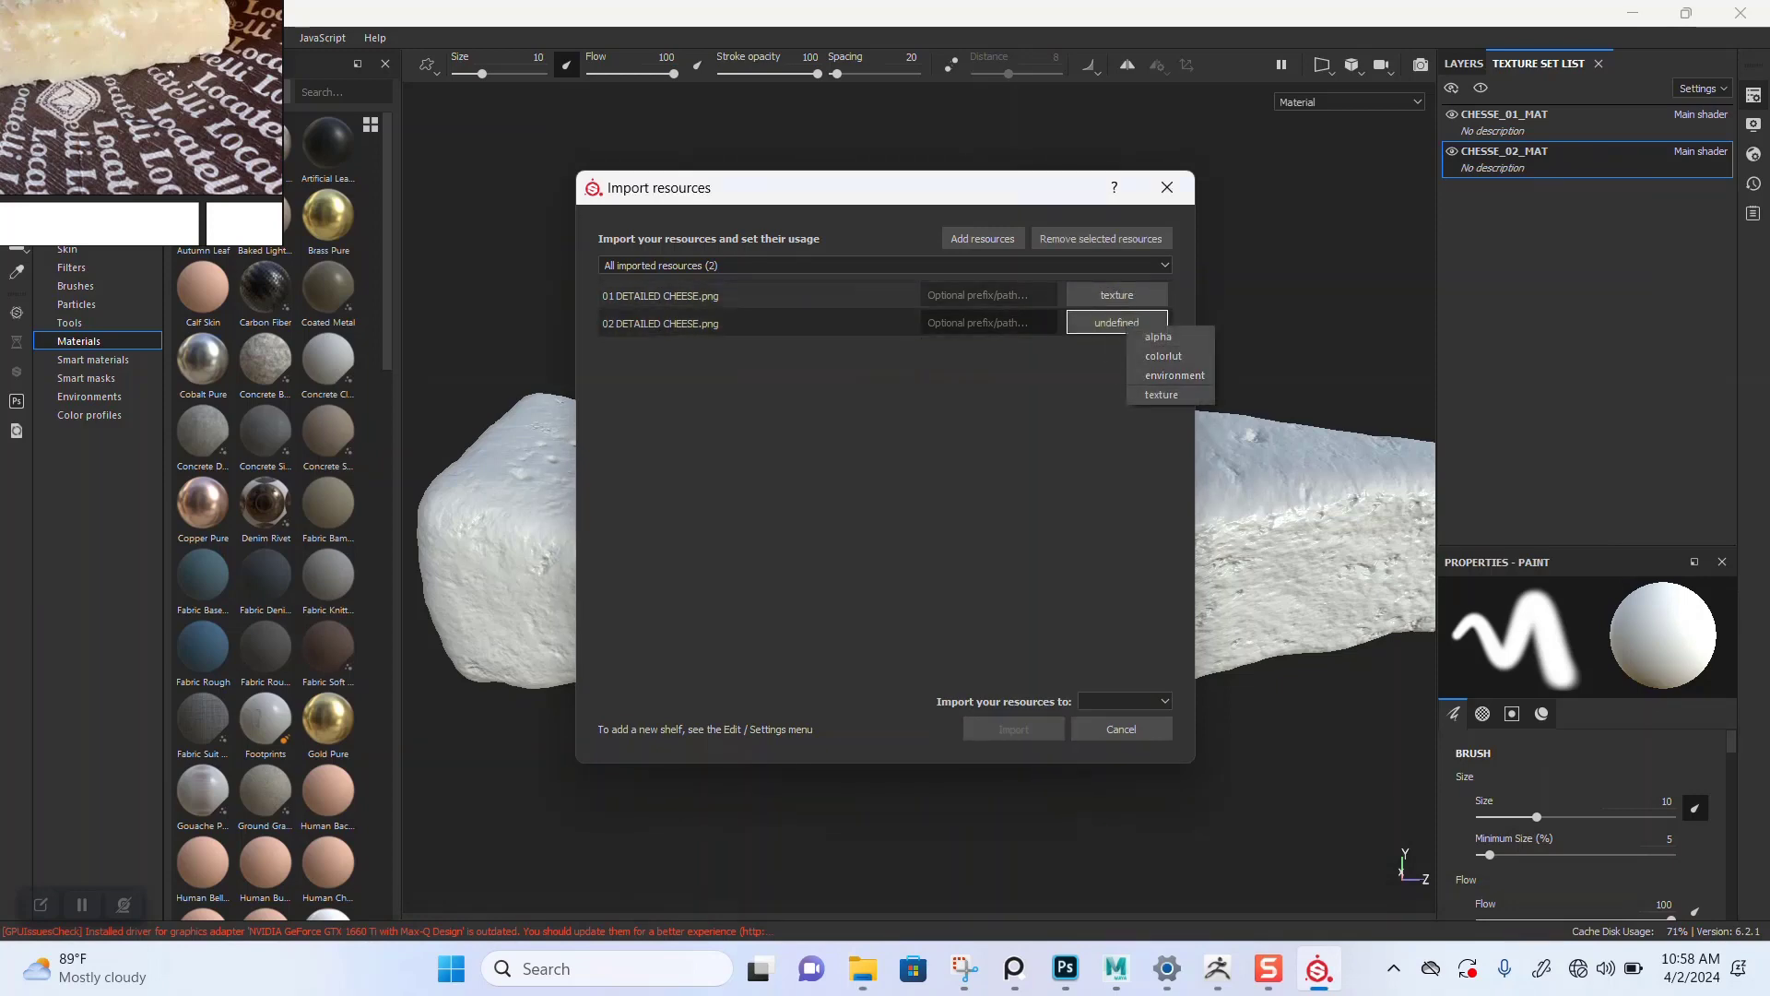
left_click(1141, 394)
left_click(1125, 700)
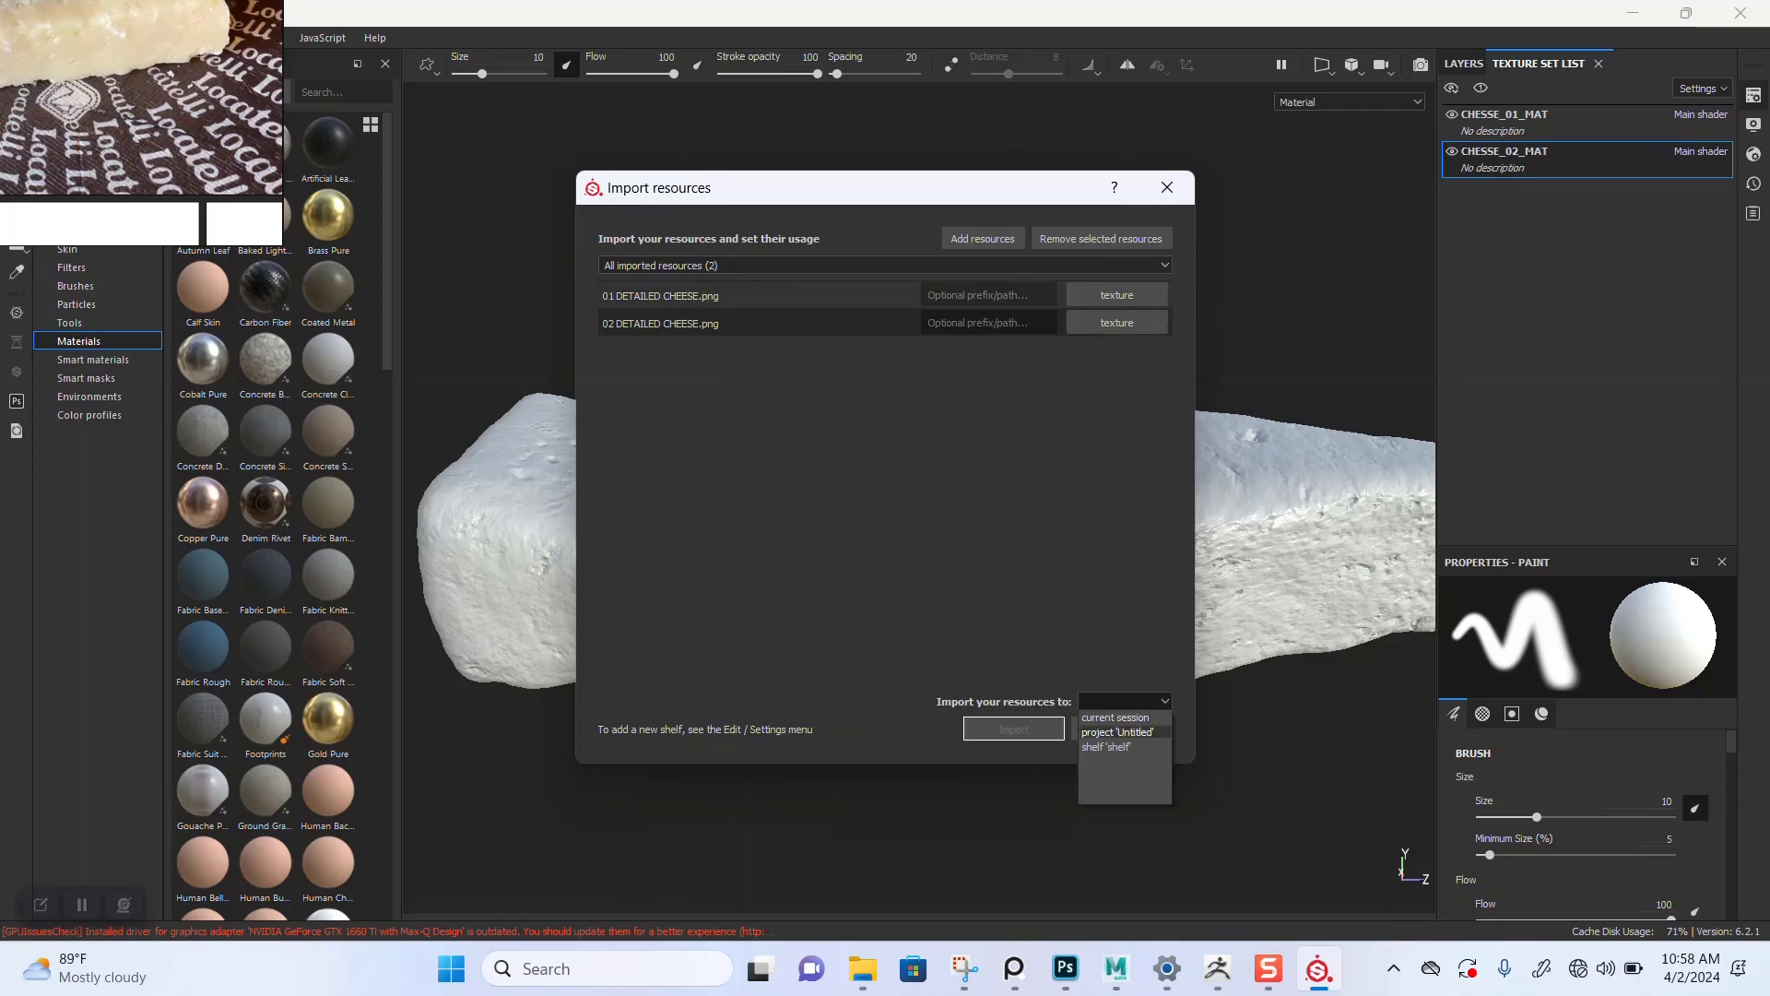
left_click(1125, 731)
left_click(1014, 728)
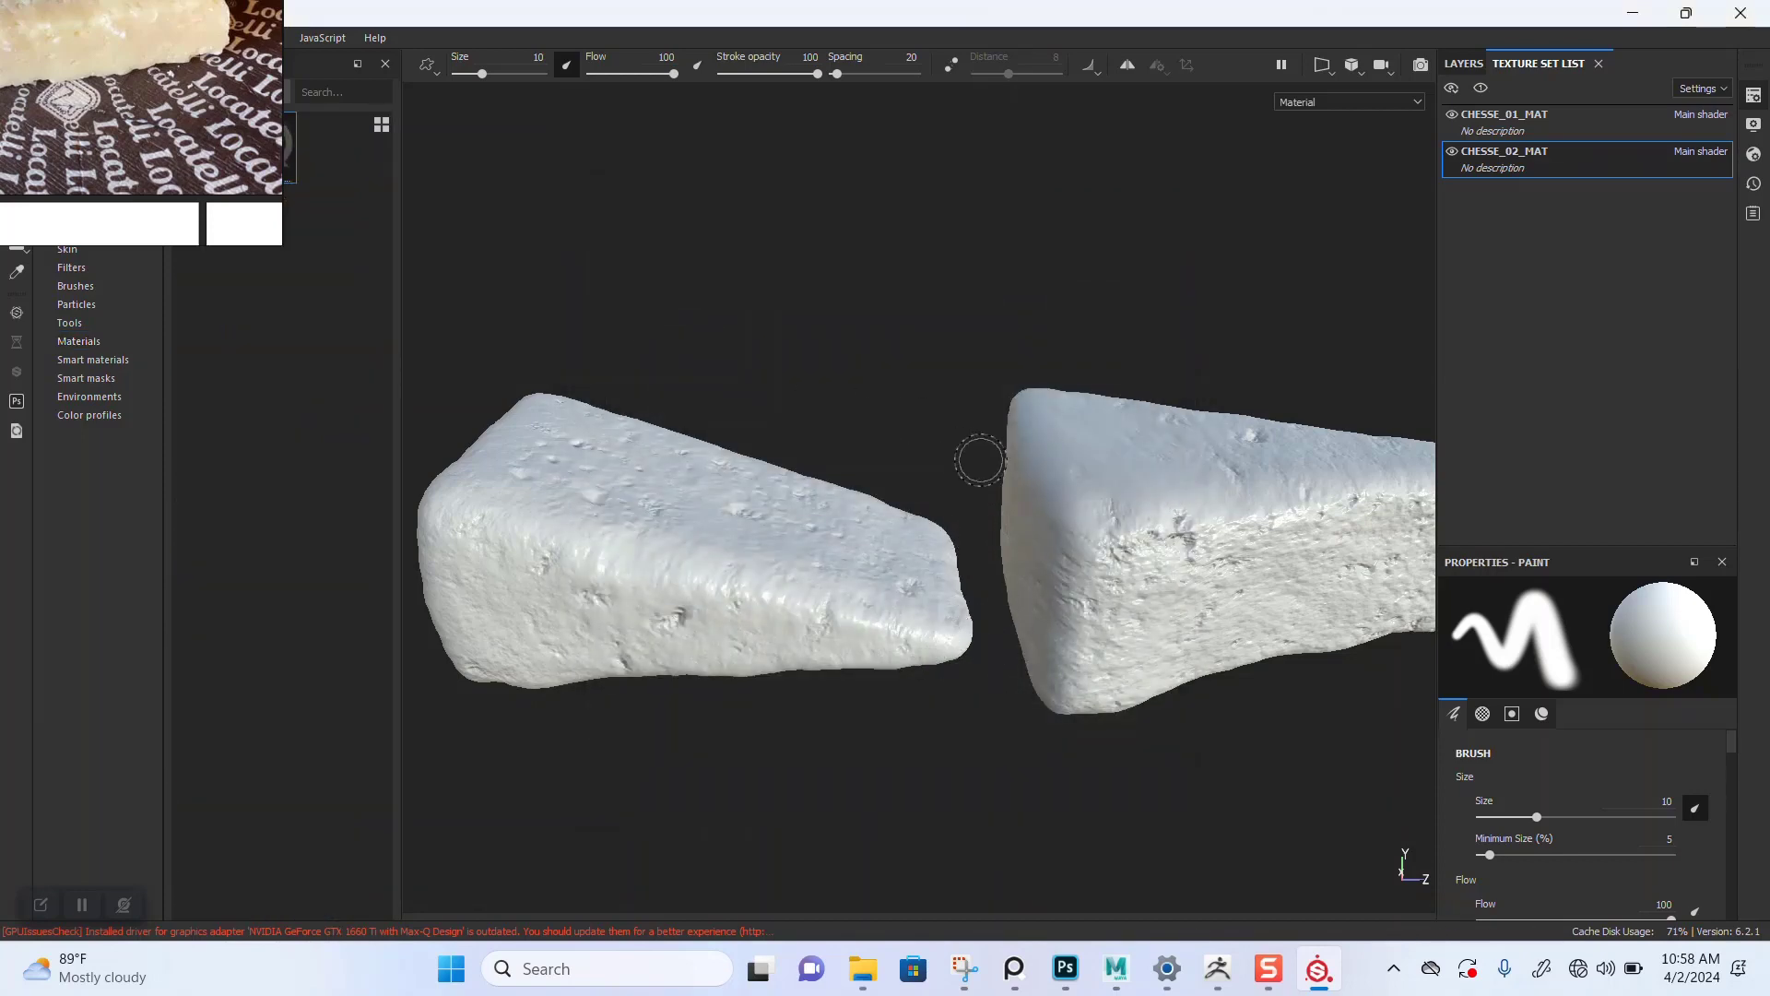
Step: Save the Substance Painter project as CHEESE SP in the CHEEESE PROJECT folder
key("ctrl+s")
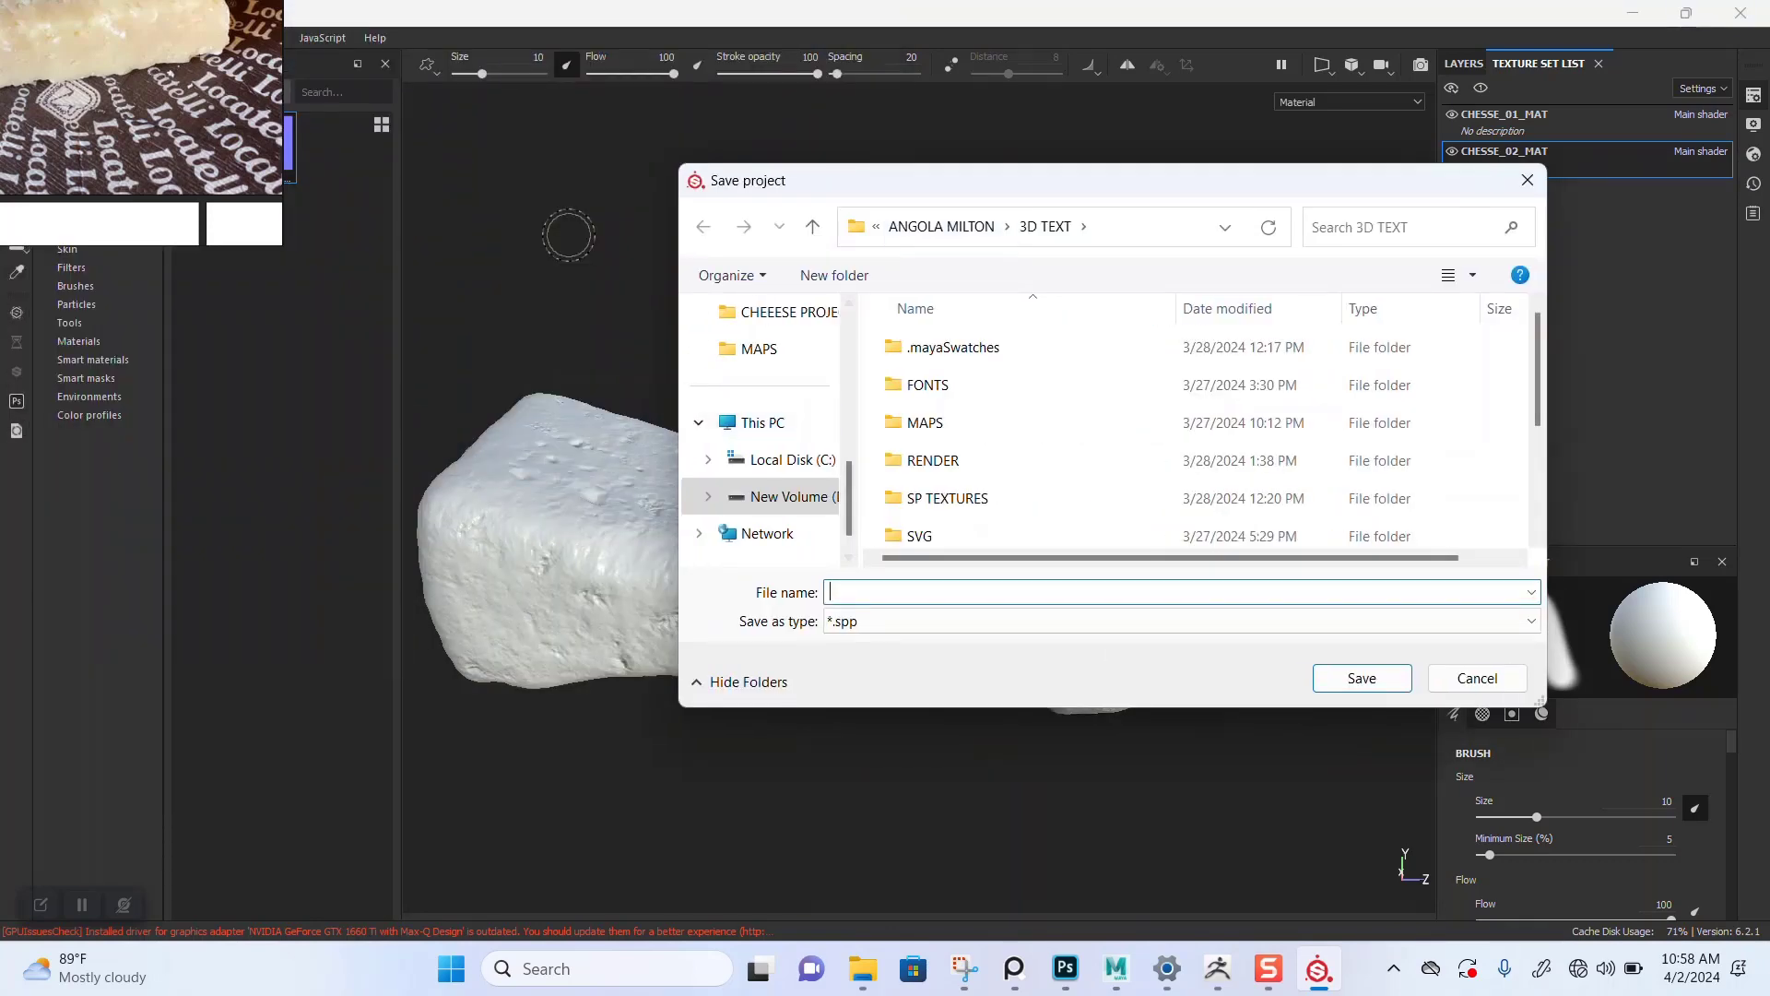
left_click(780, 311)
left_click(922, 592)
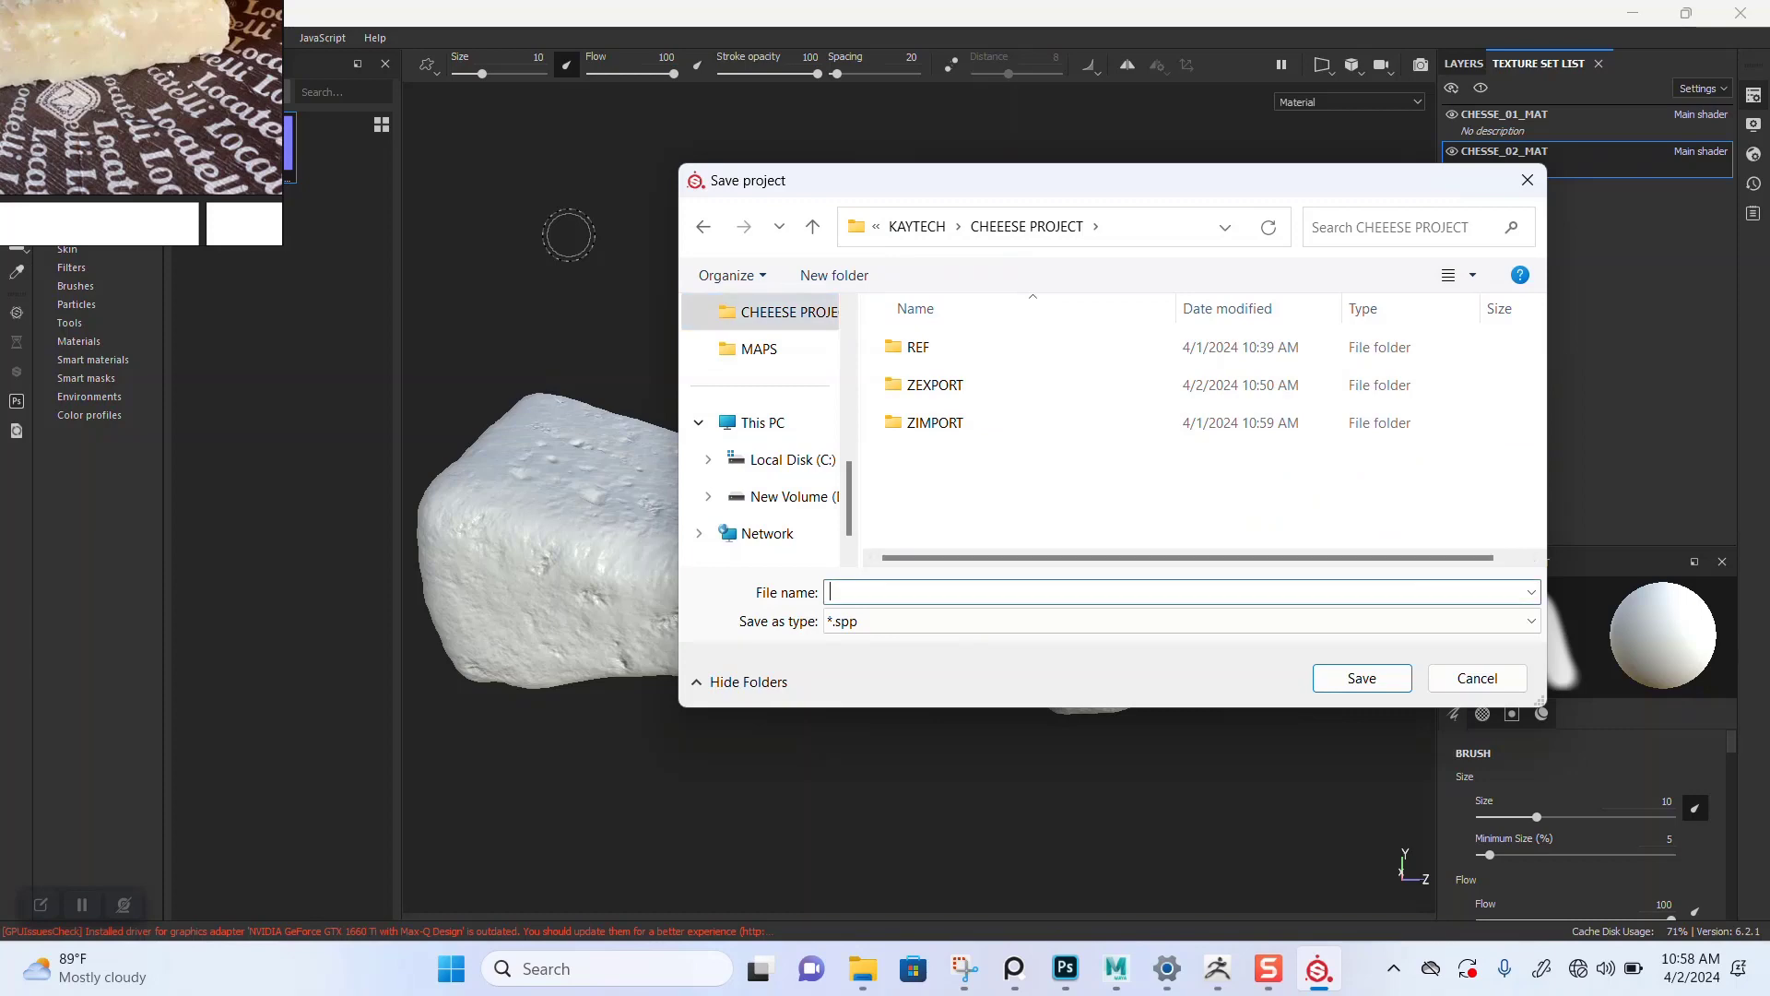
type("CHE")
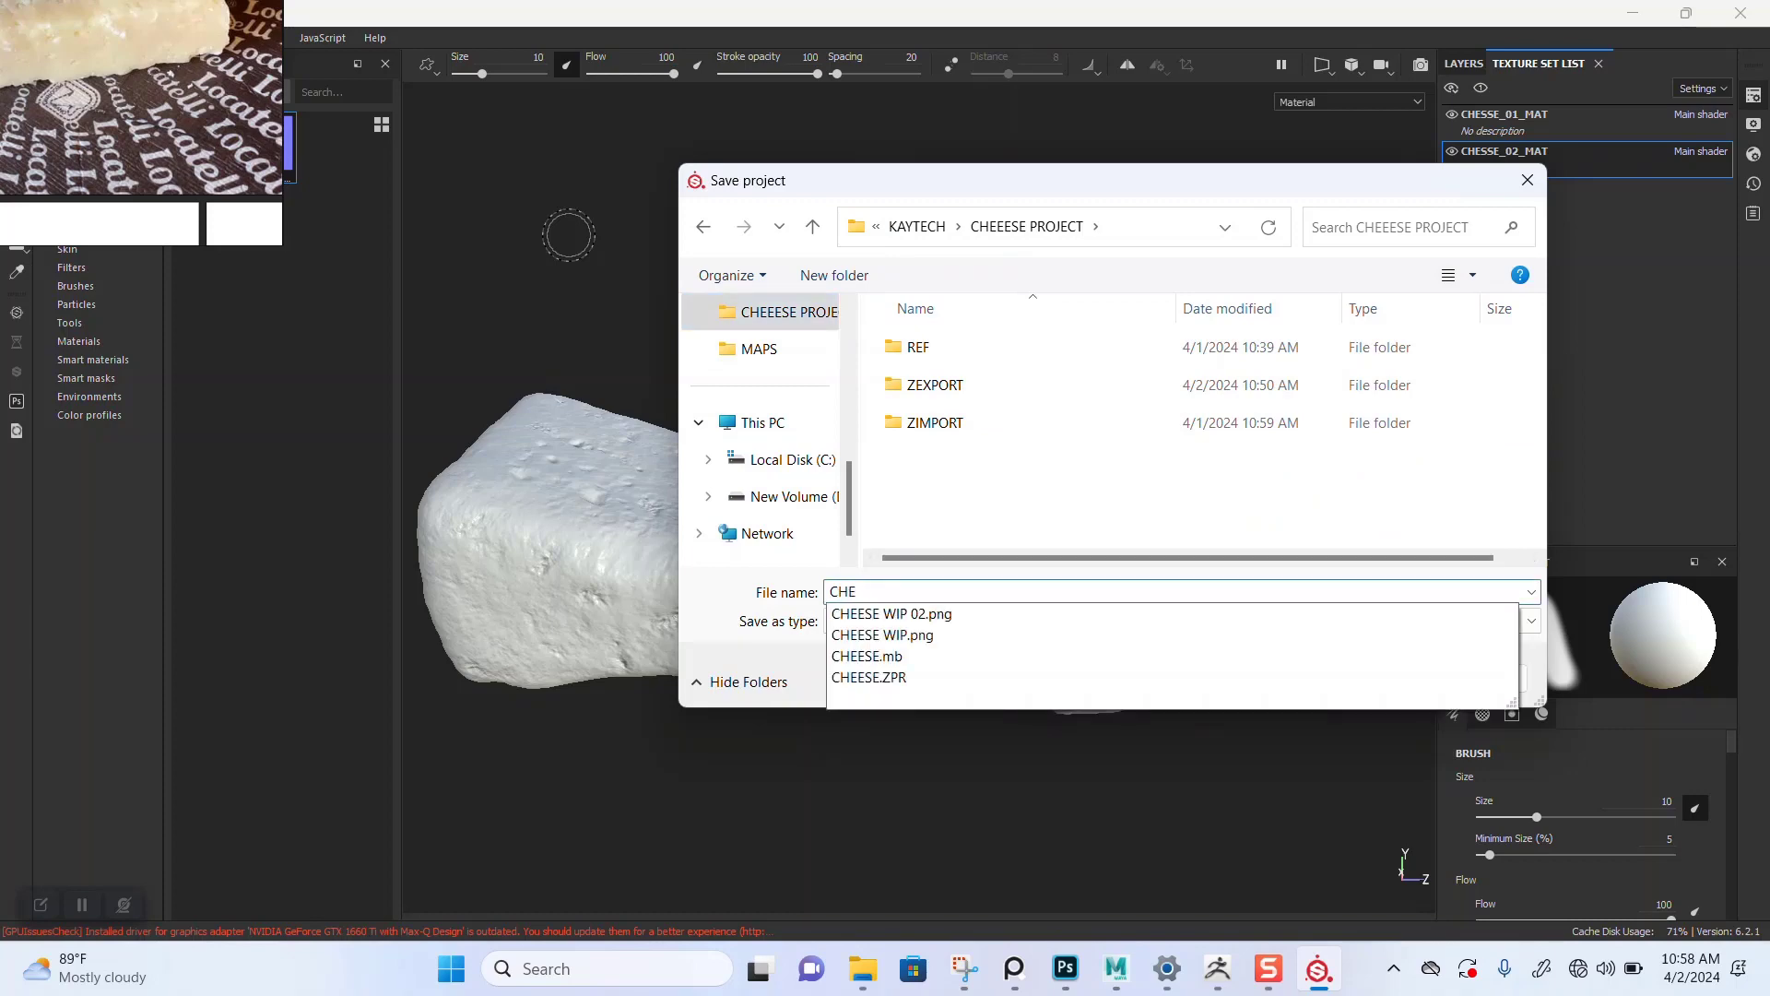
type("SS")
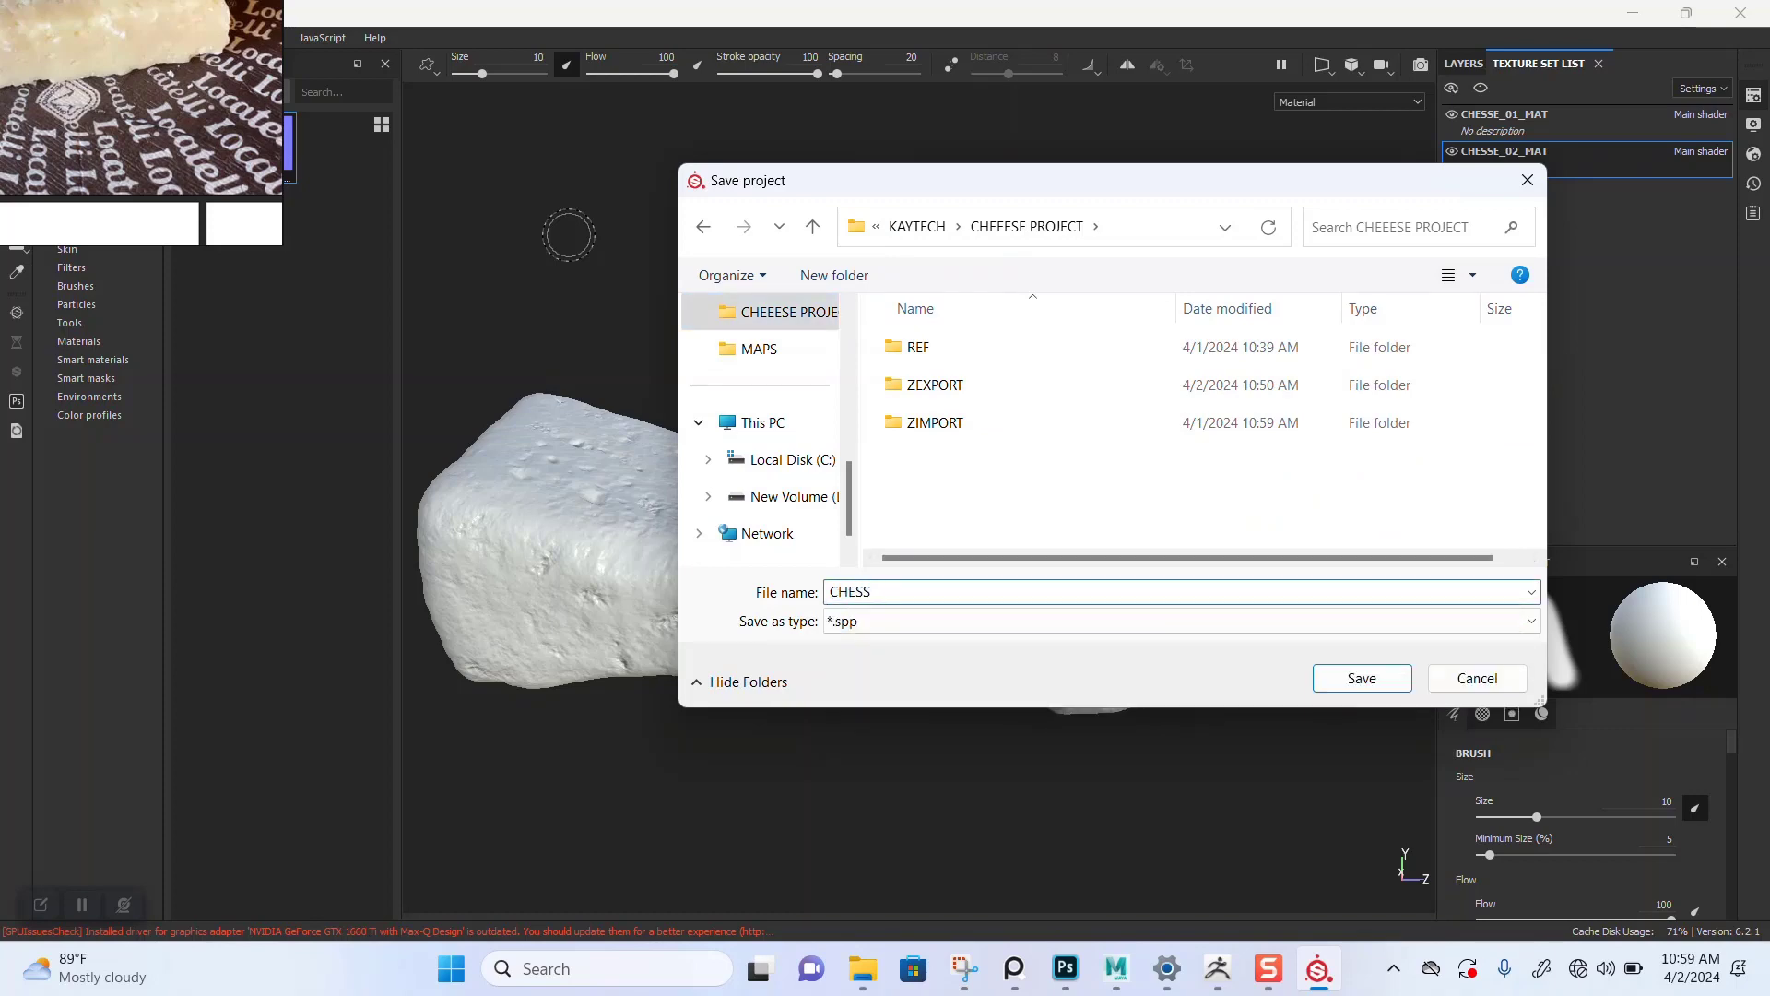
key("BackSpace")
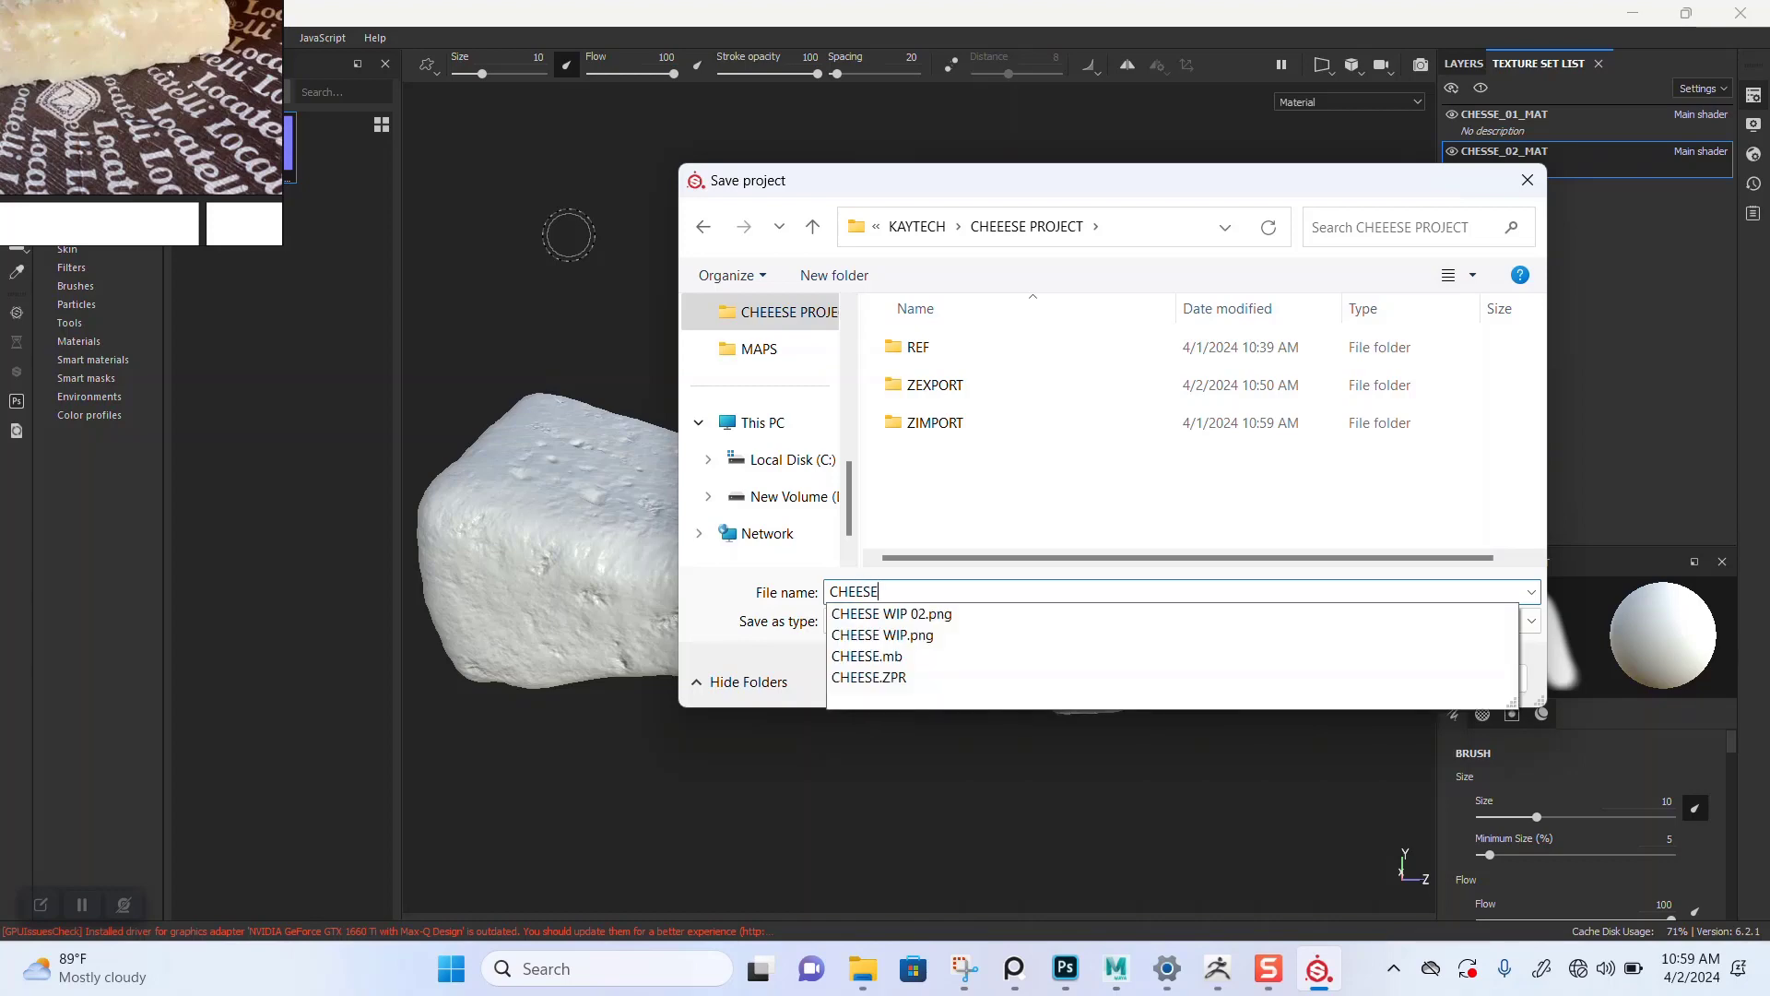
type("ESE SP")
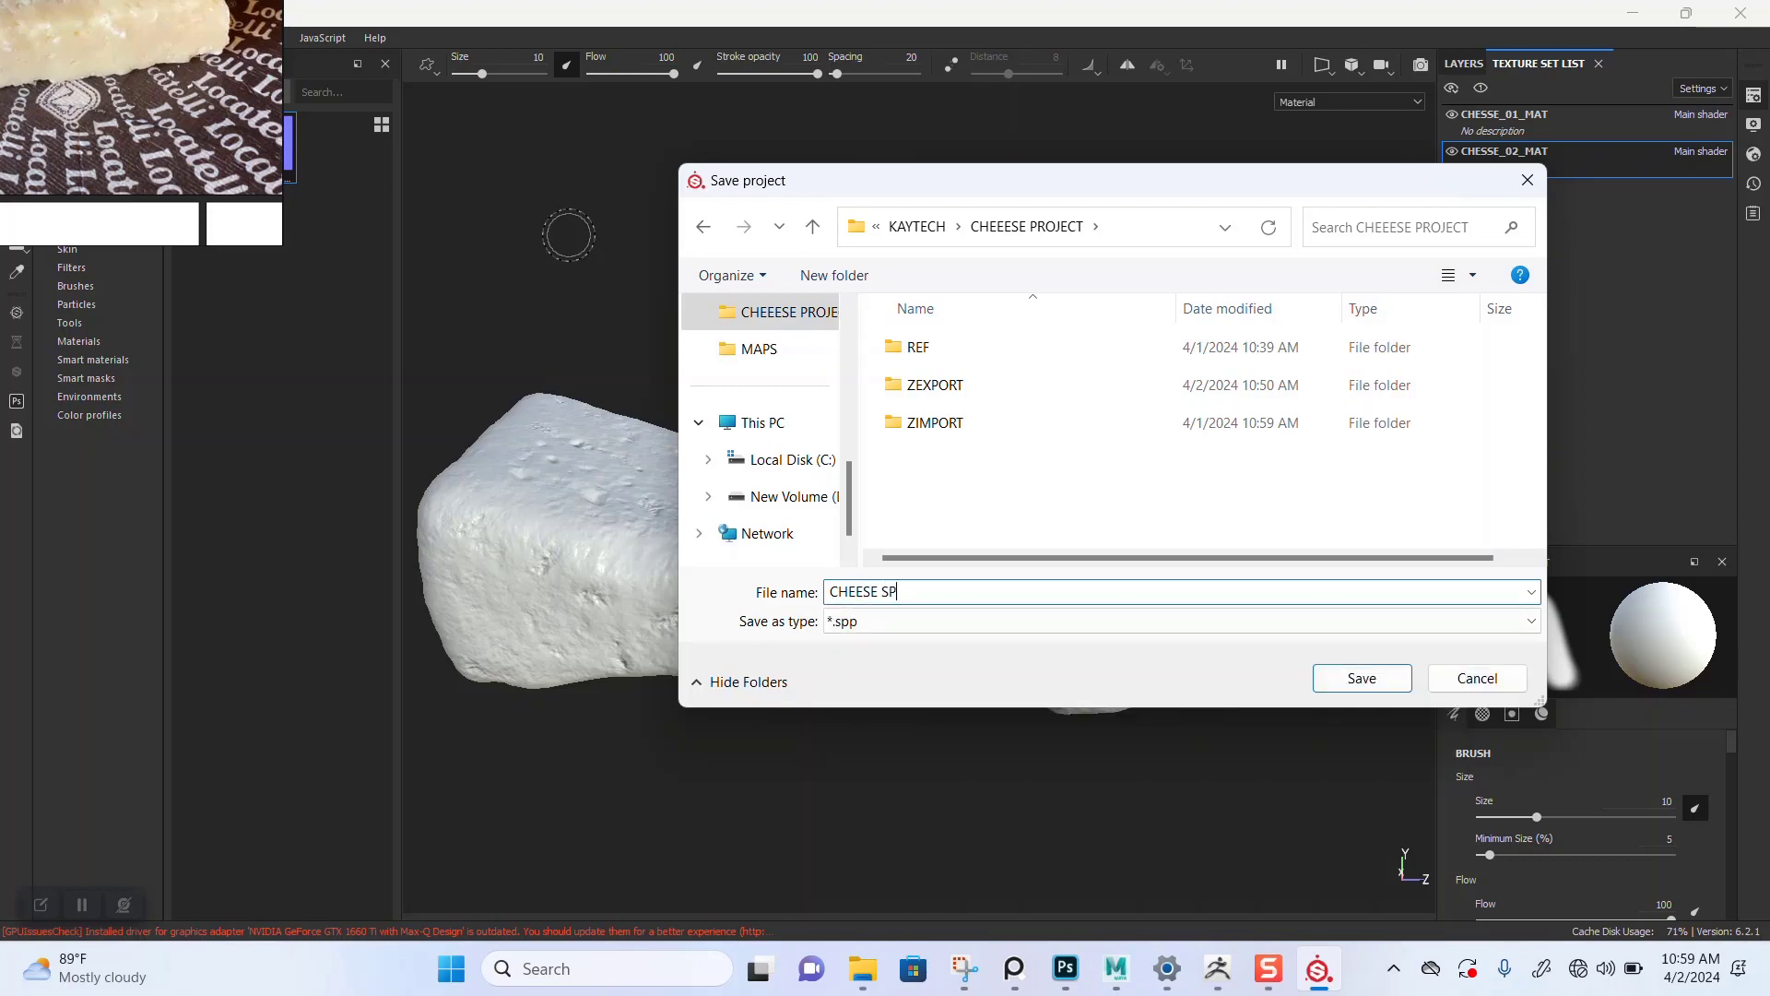
key("Return")
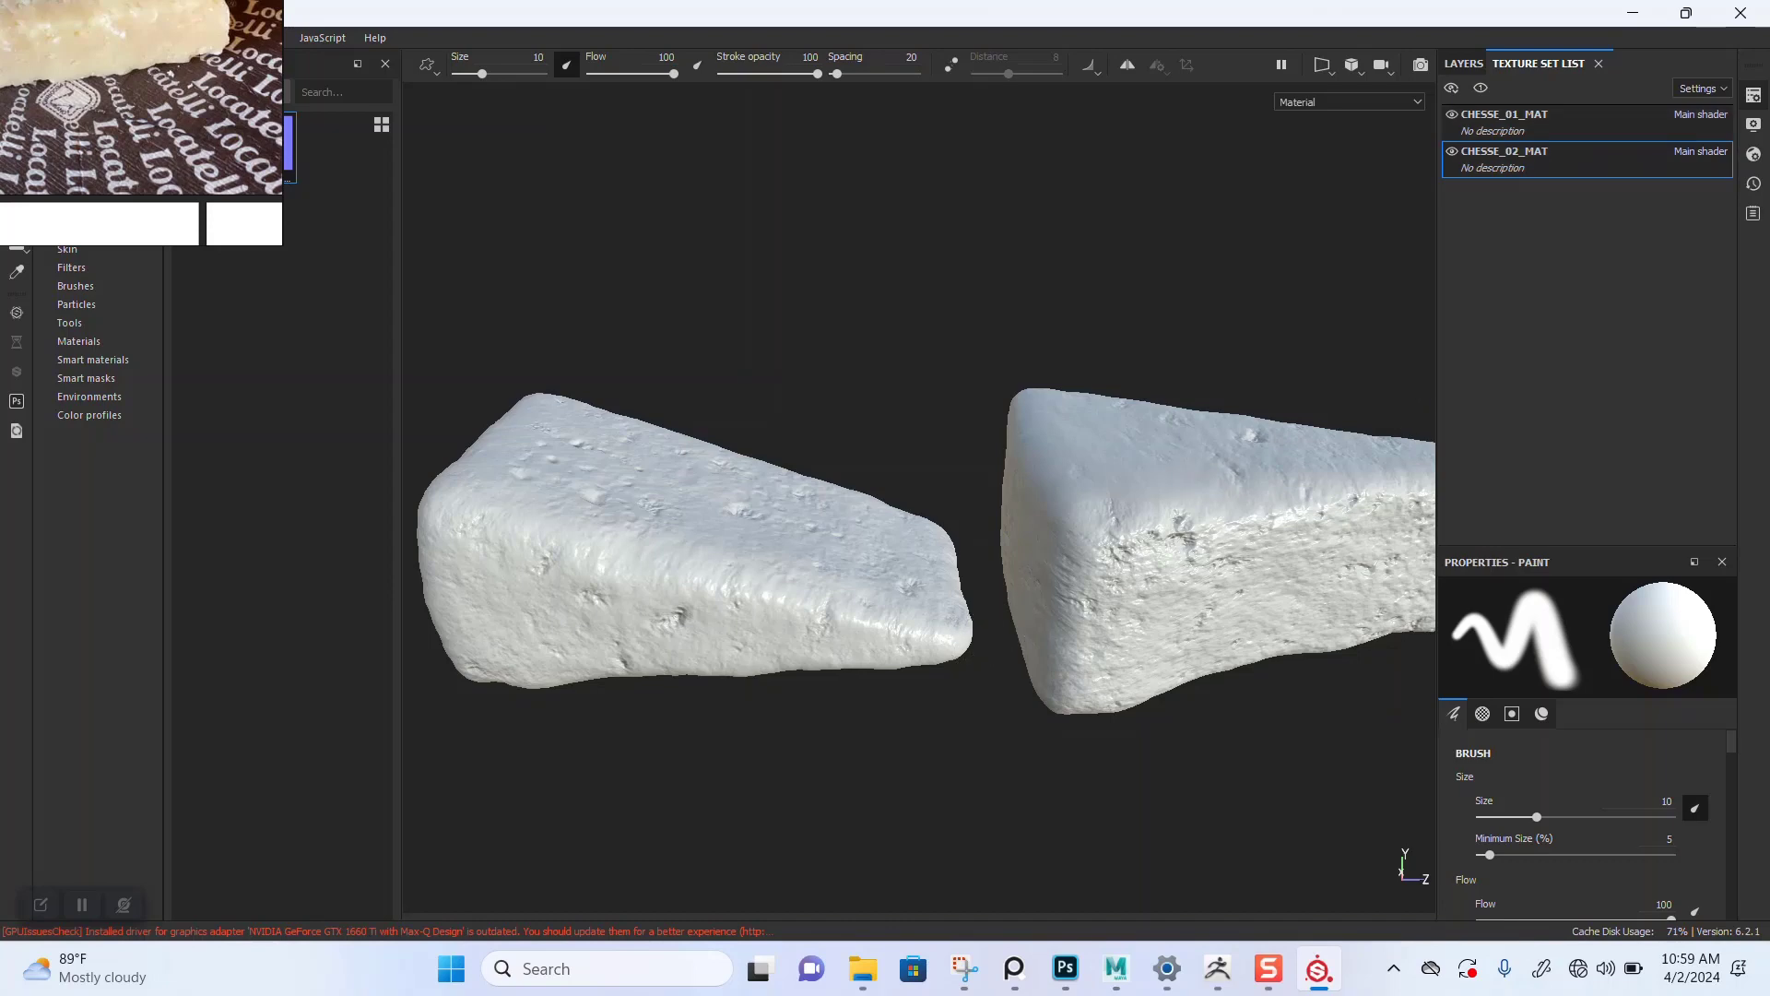
Step: Open the mesh map baker for the cheese texture sets and set the output size to 2048
left_click(1754, 95)
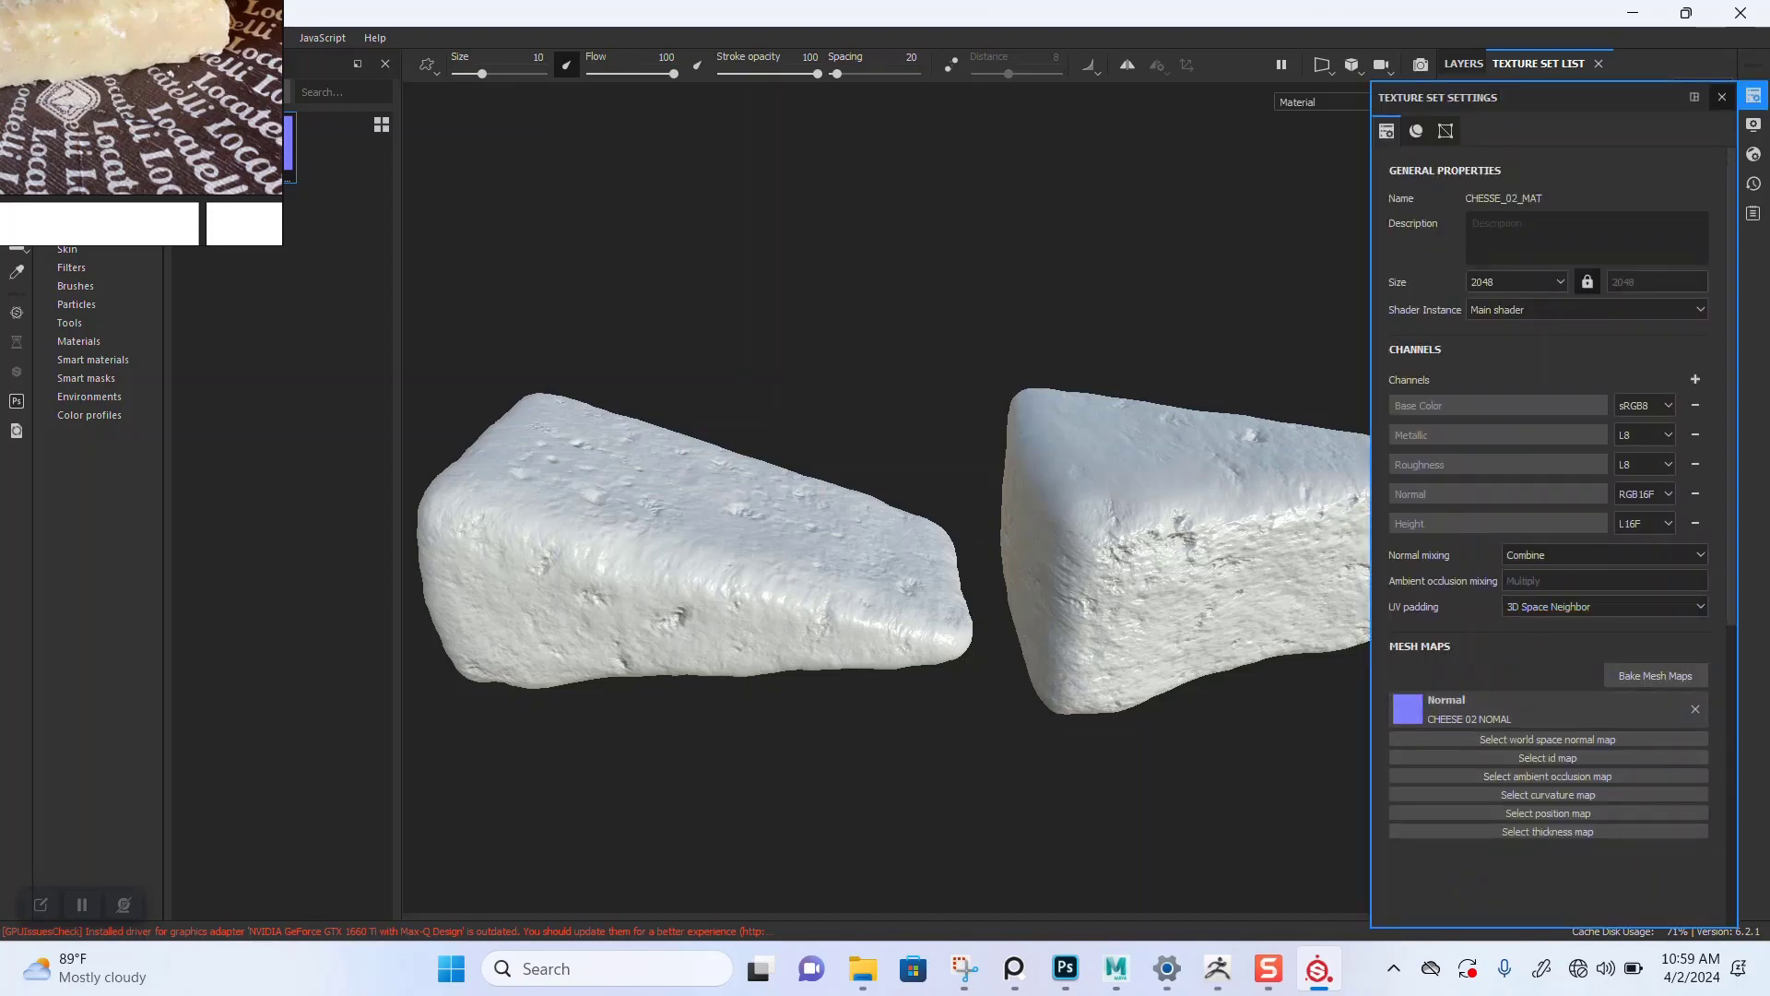
left_click(1656, 676)
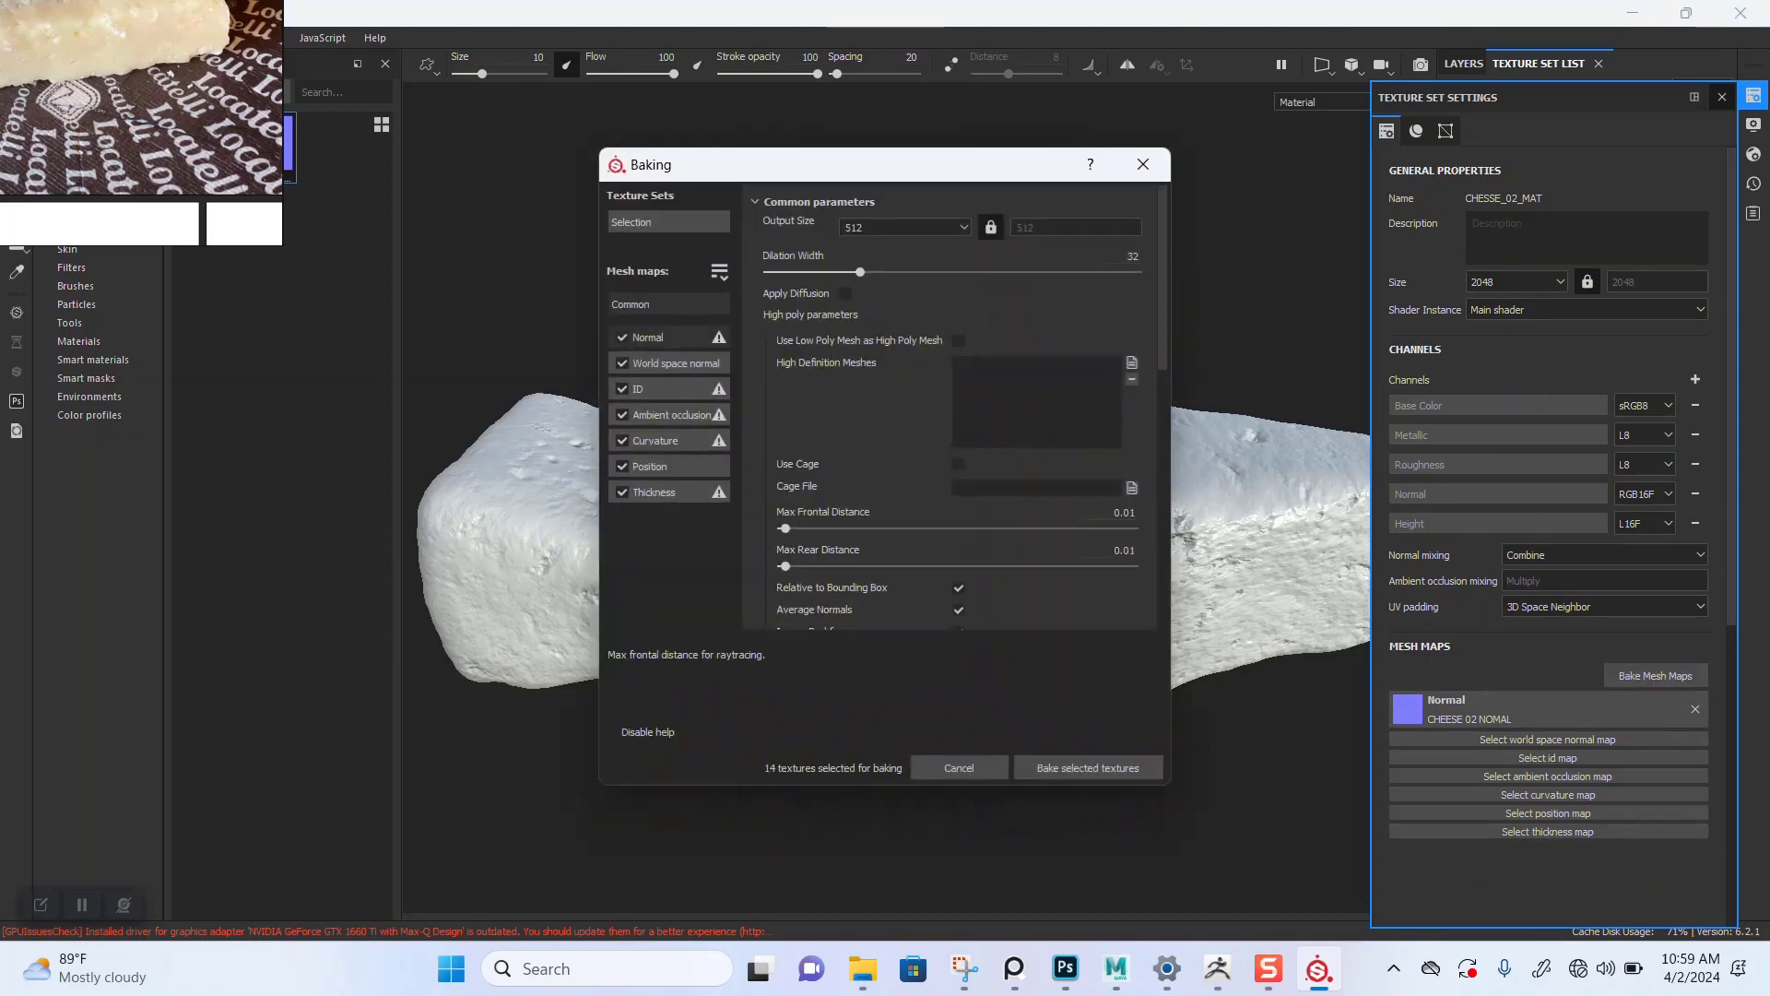
left_click(905, 227)
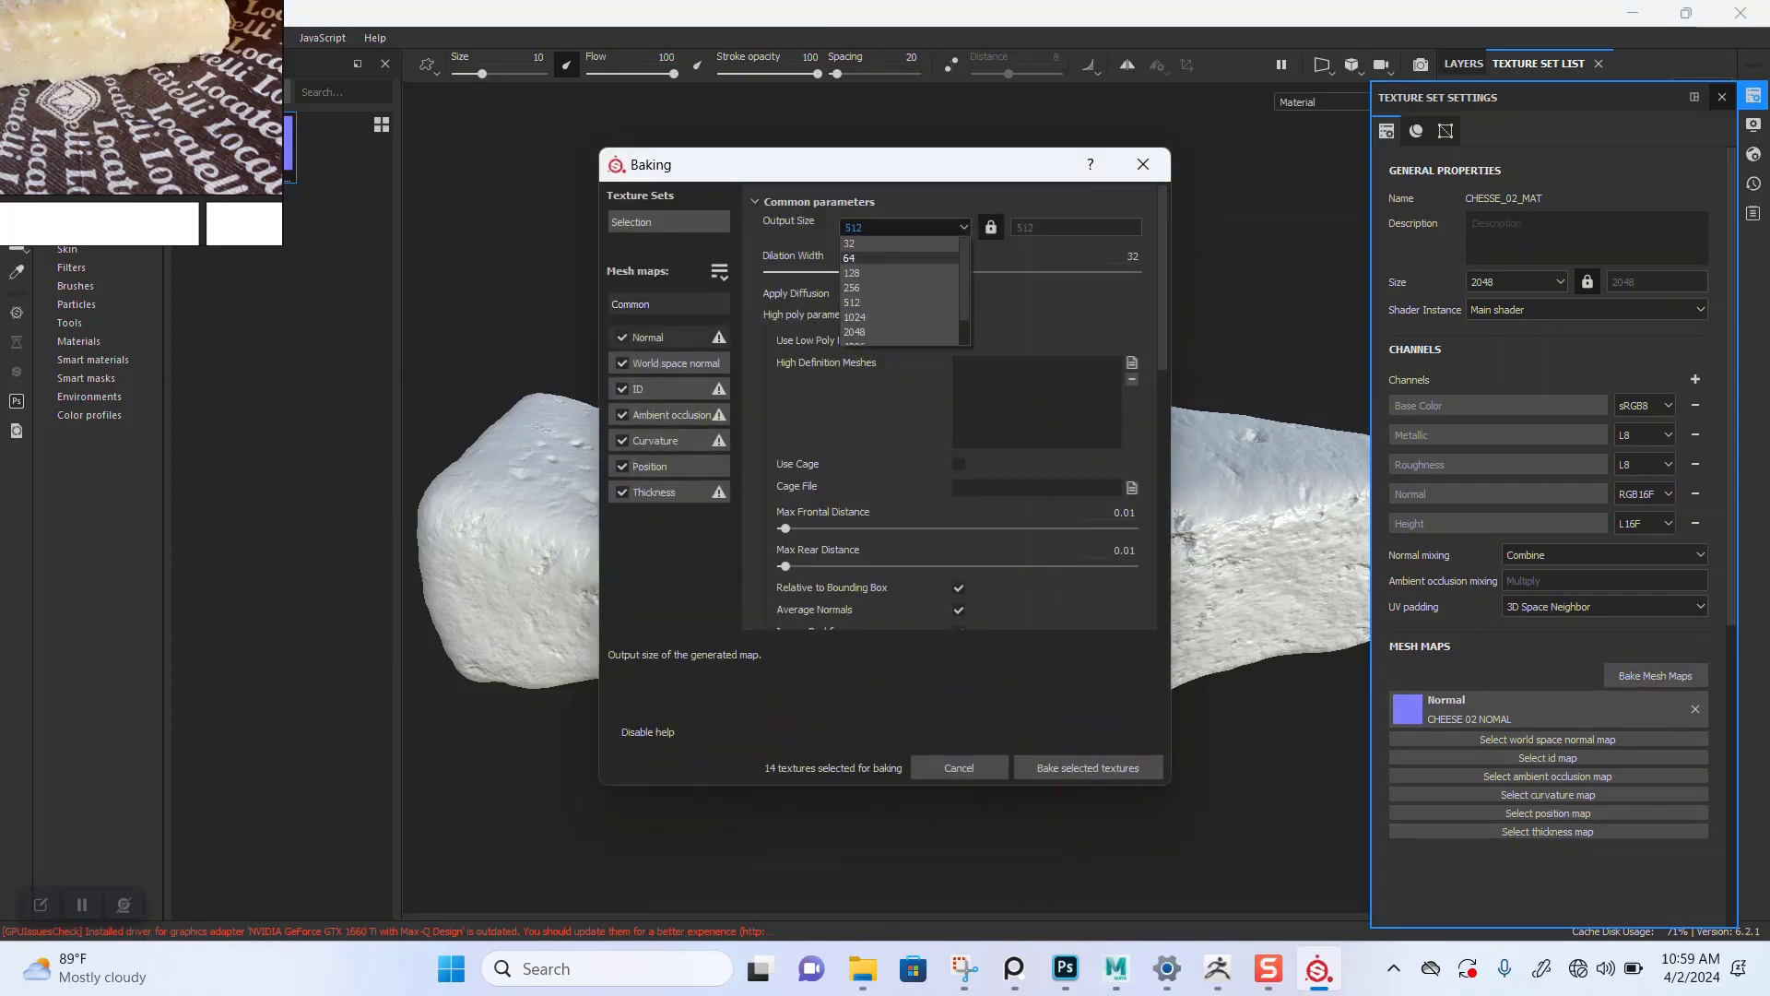
scroll(895, 332, "down", 1)
left_click(895, 302)
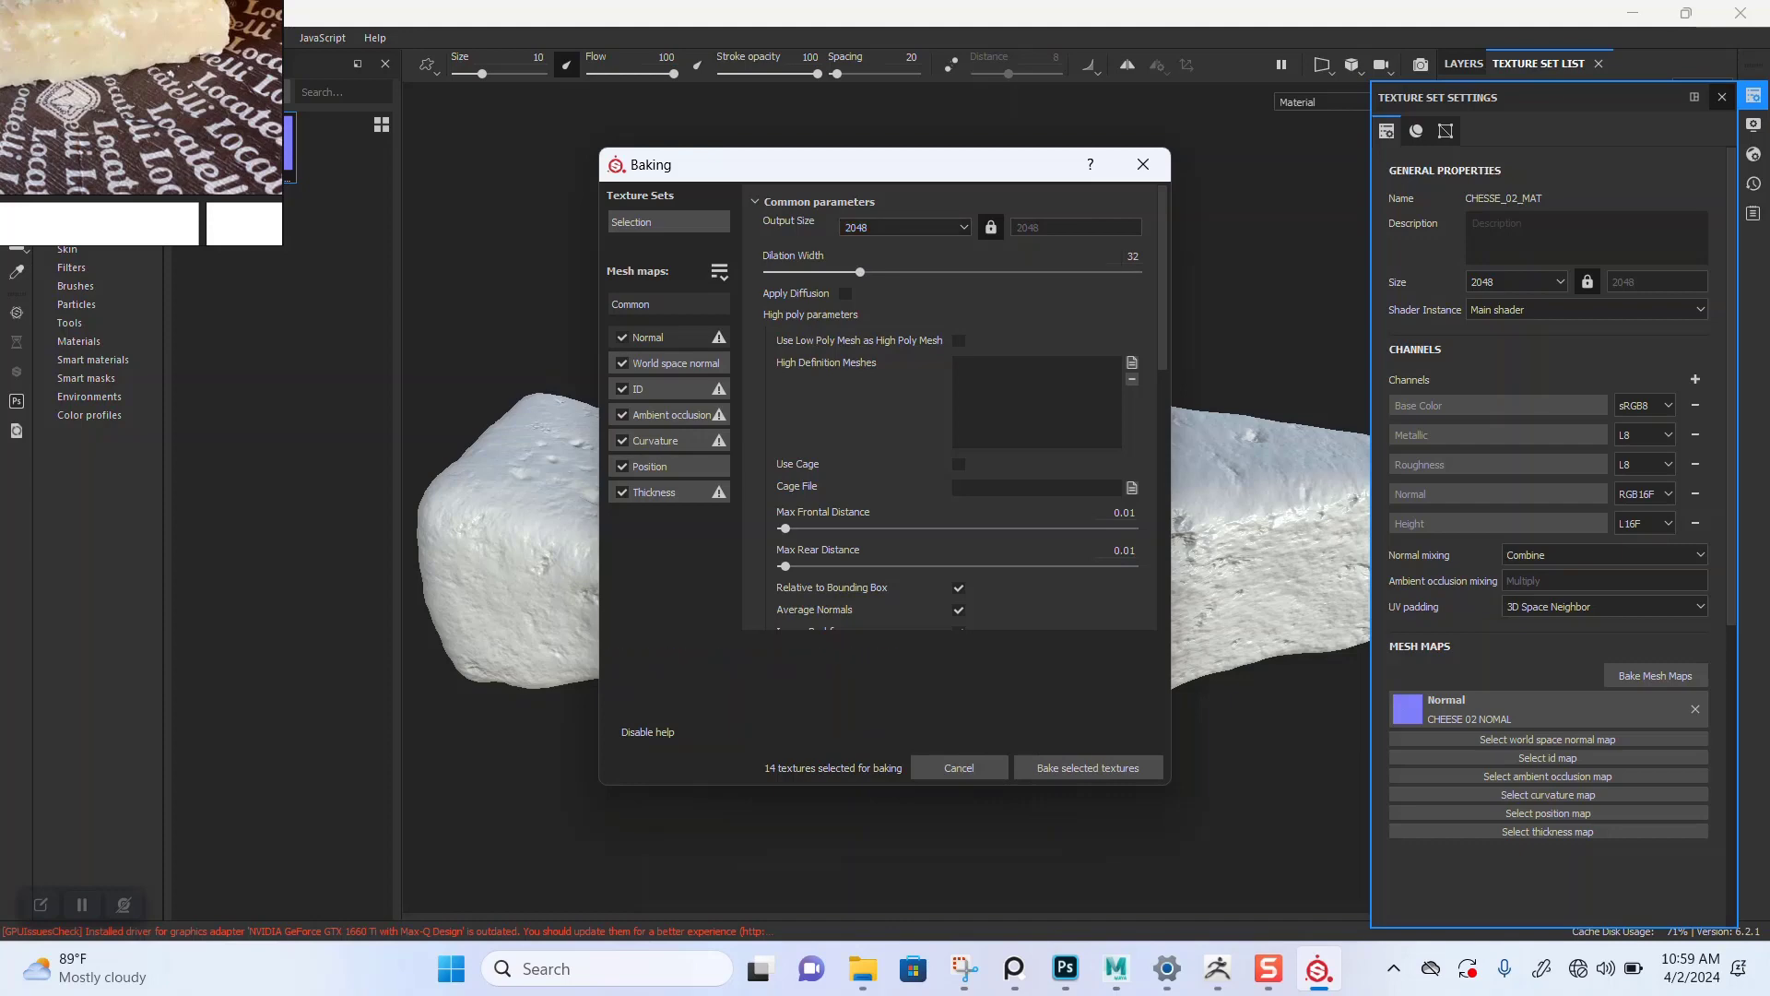
Step: Bake the mesh maps without the Normal baker, with ambient occlusion Self Occlusion set to Only Same Mesh Name
left_click(623, 337)
left_click(671, 415)
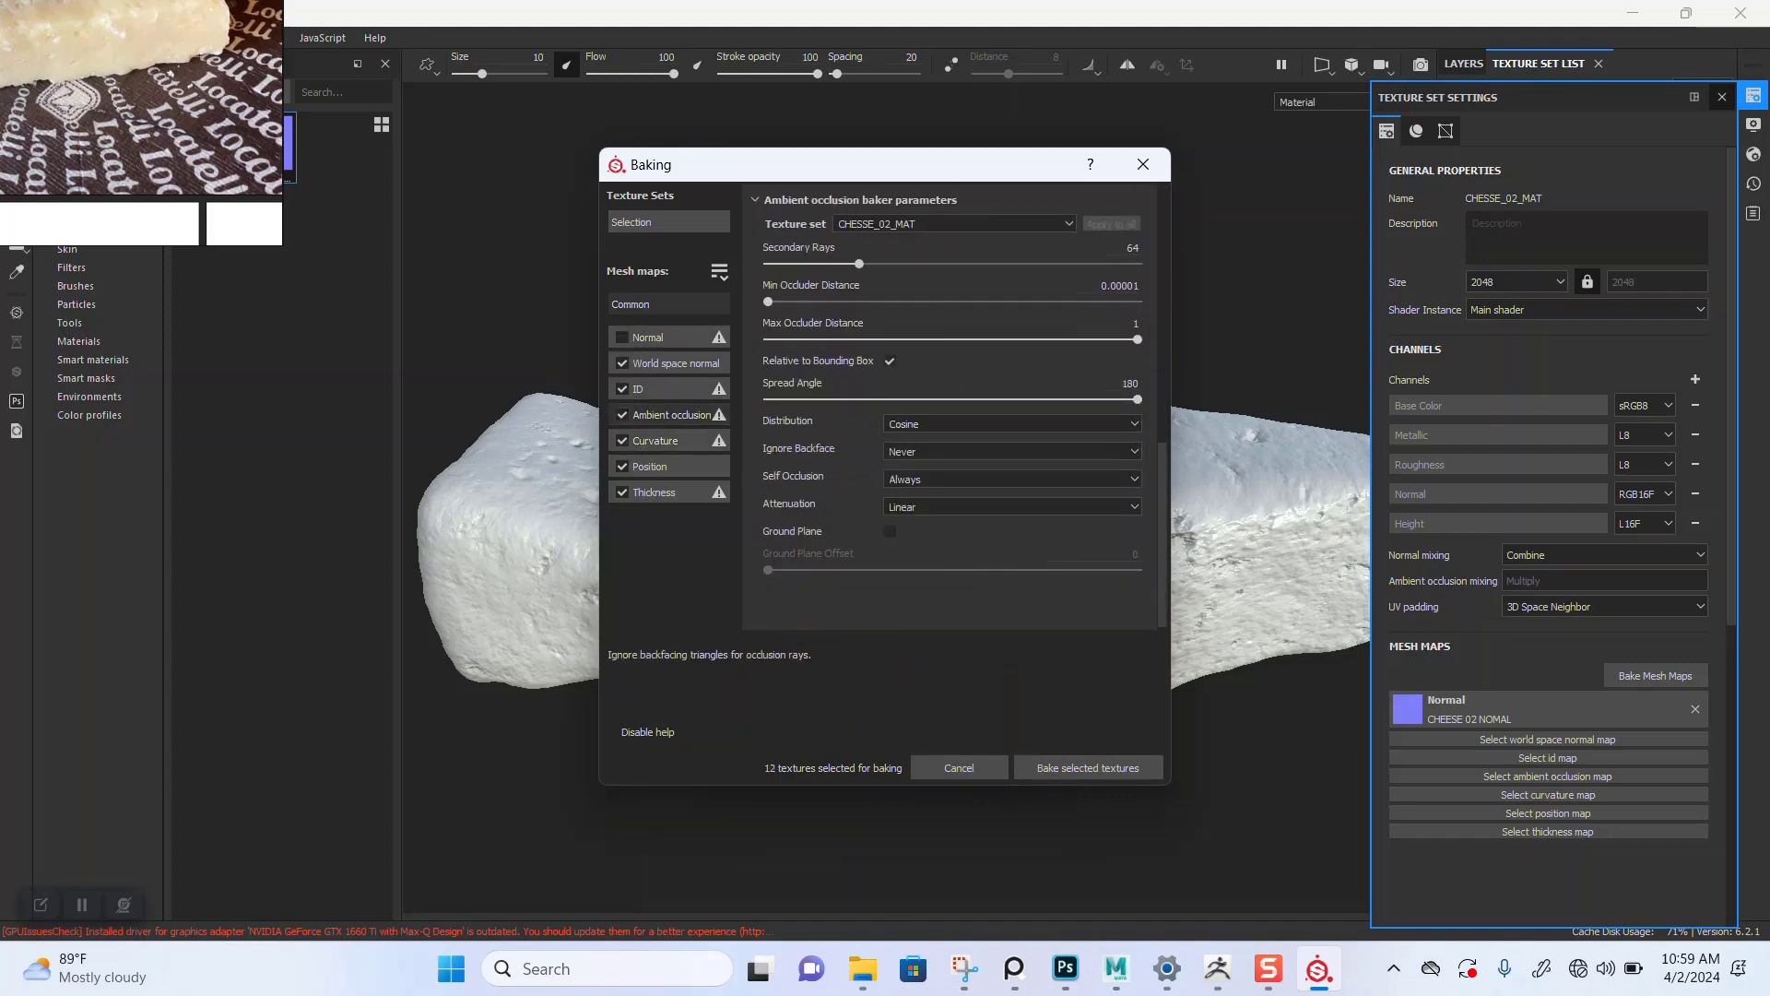
left_click(1012, 477)
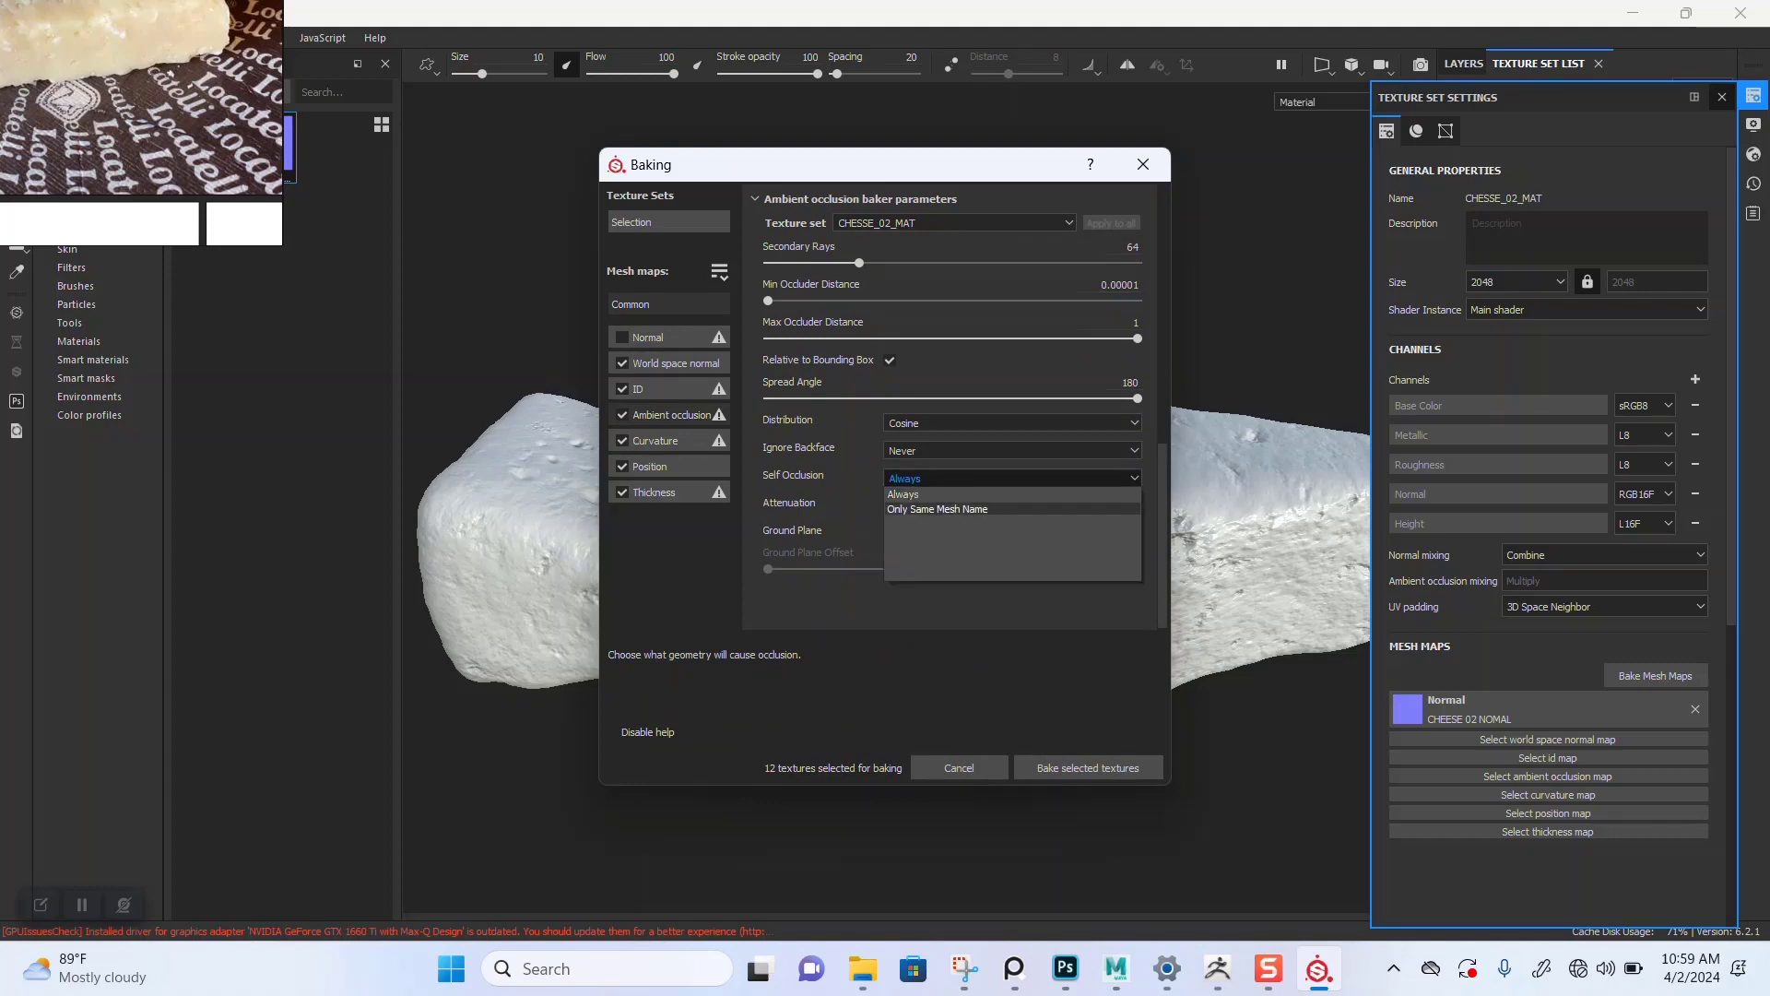
left_click(940, 506)
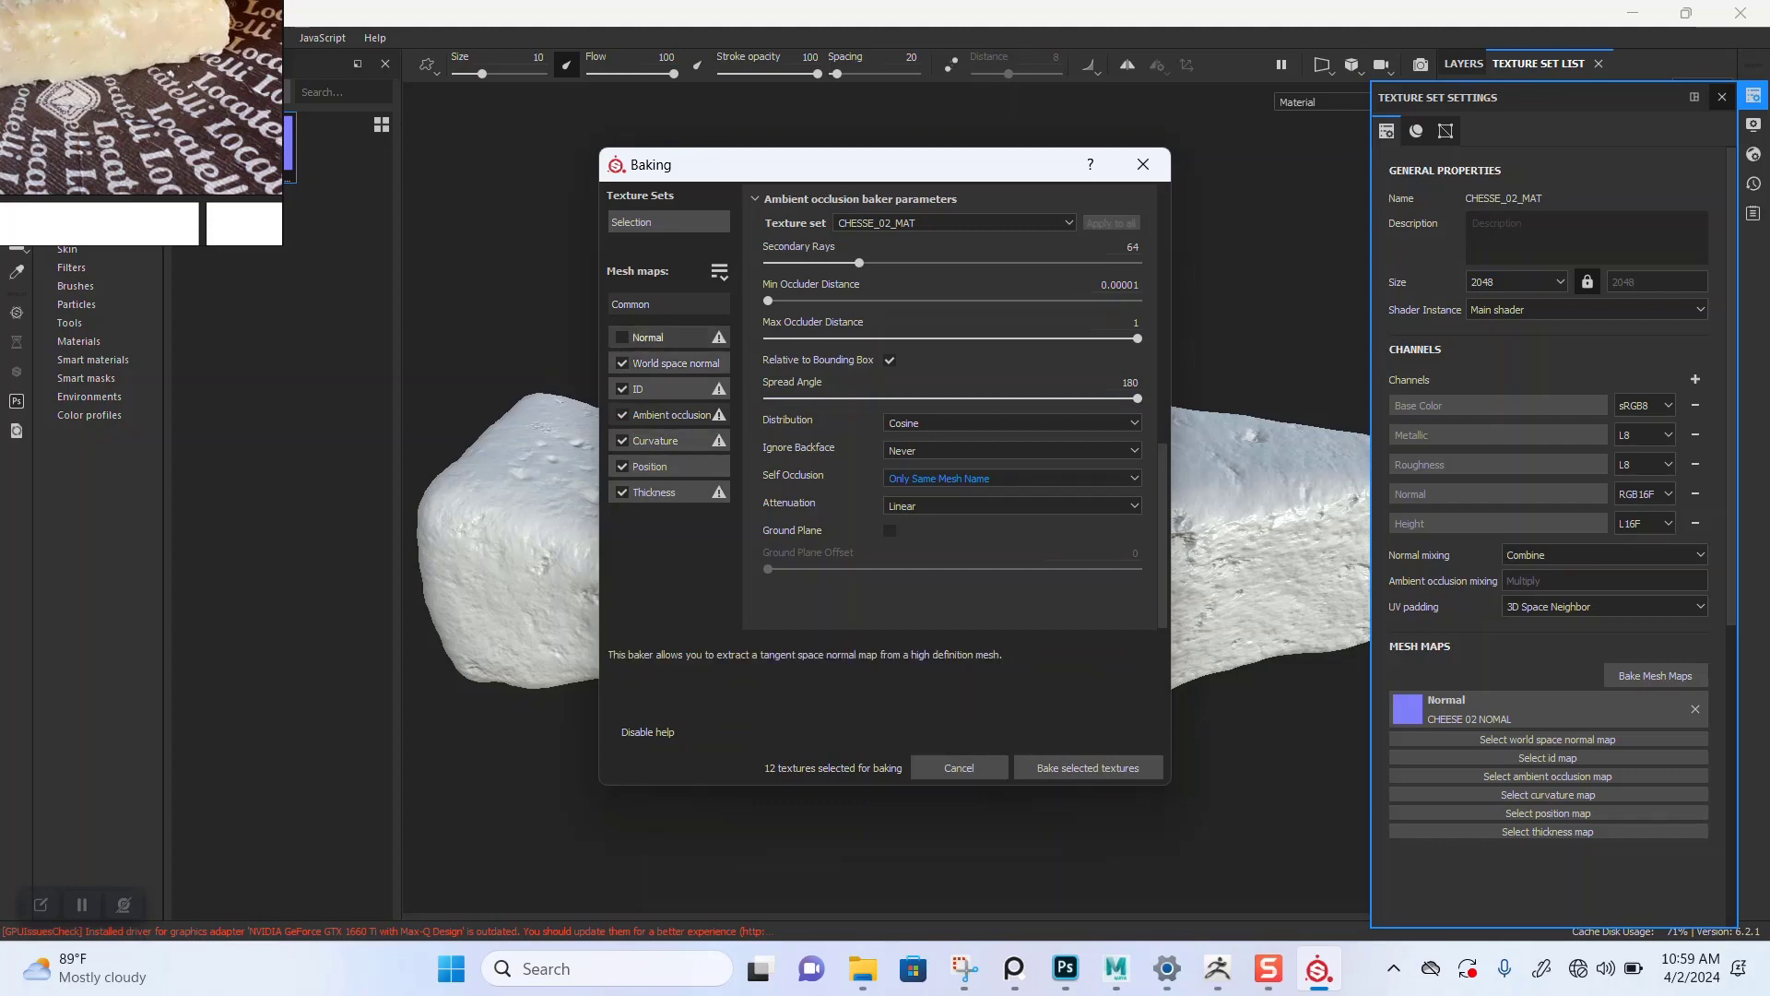
left_click(1088, 767)
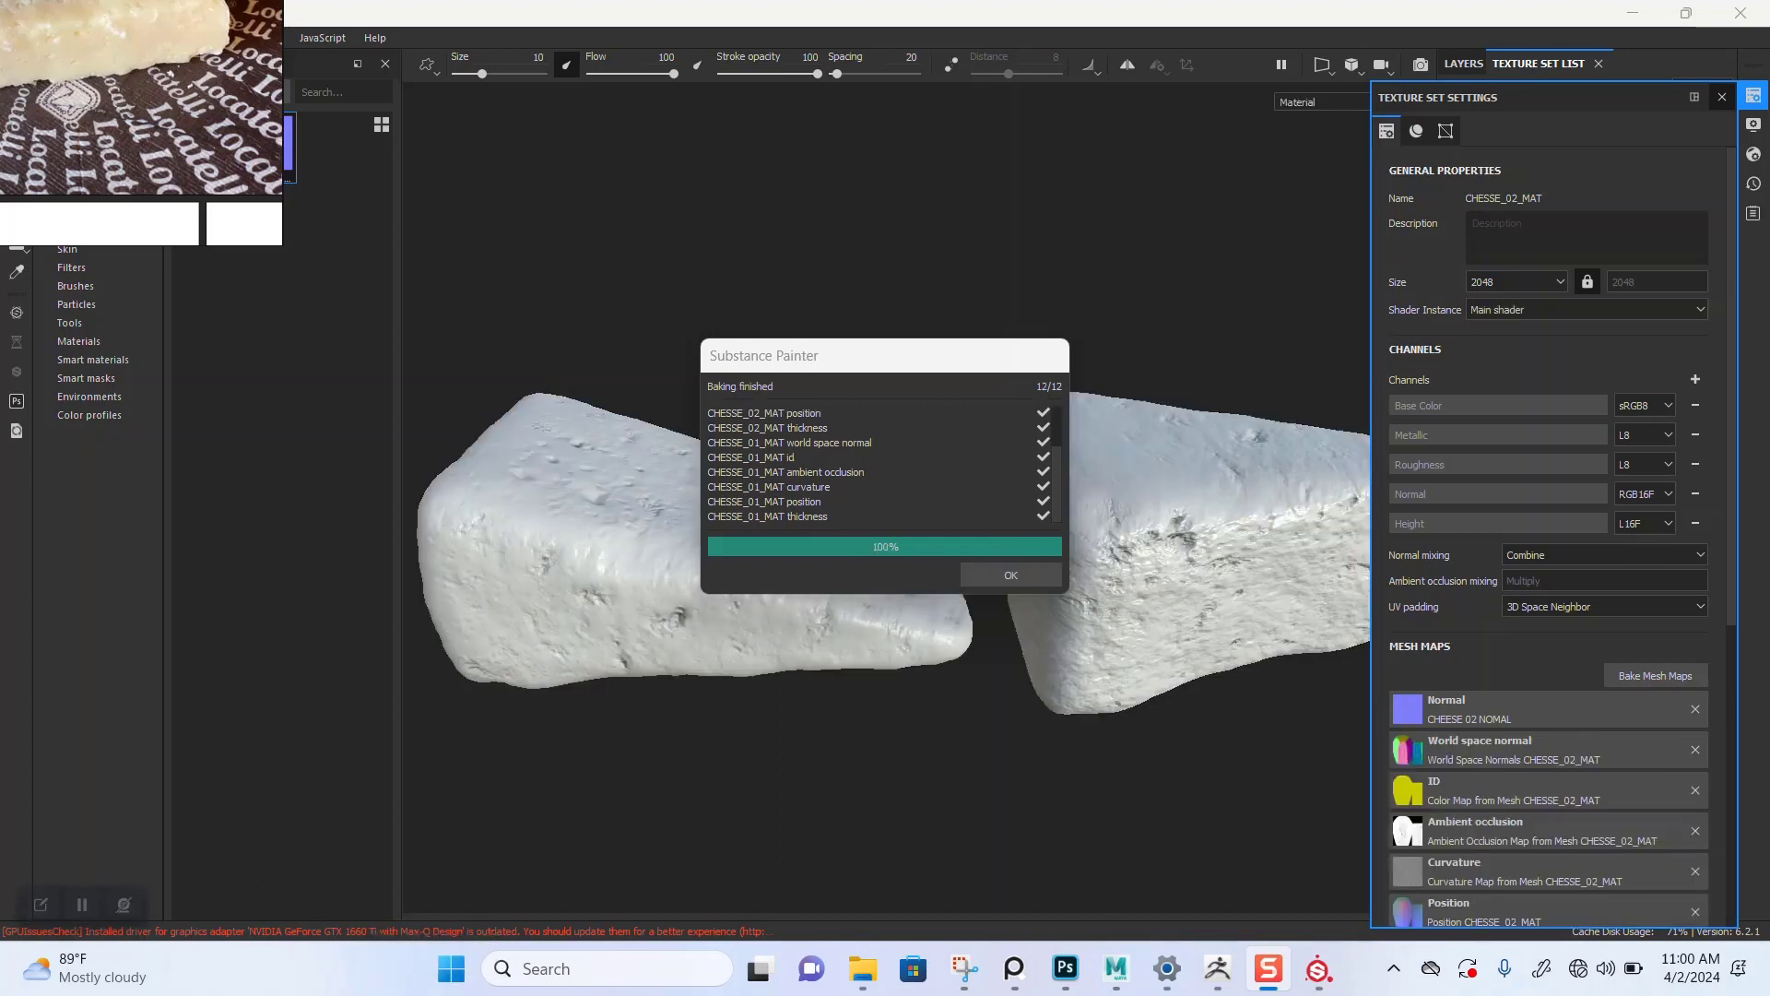
left_click(1010, 574)
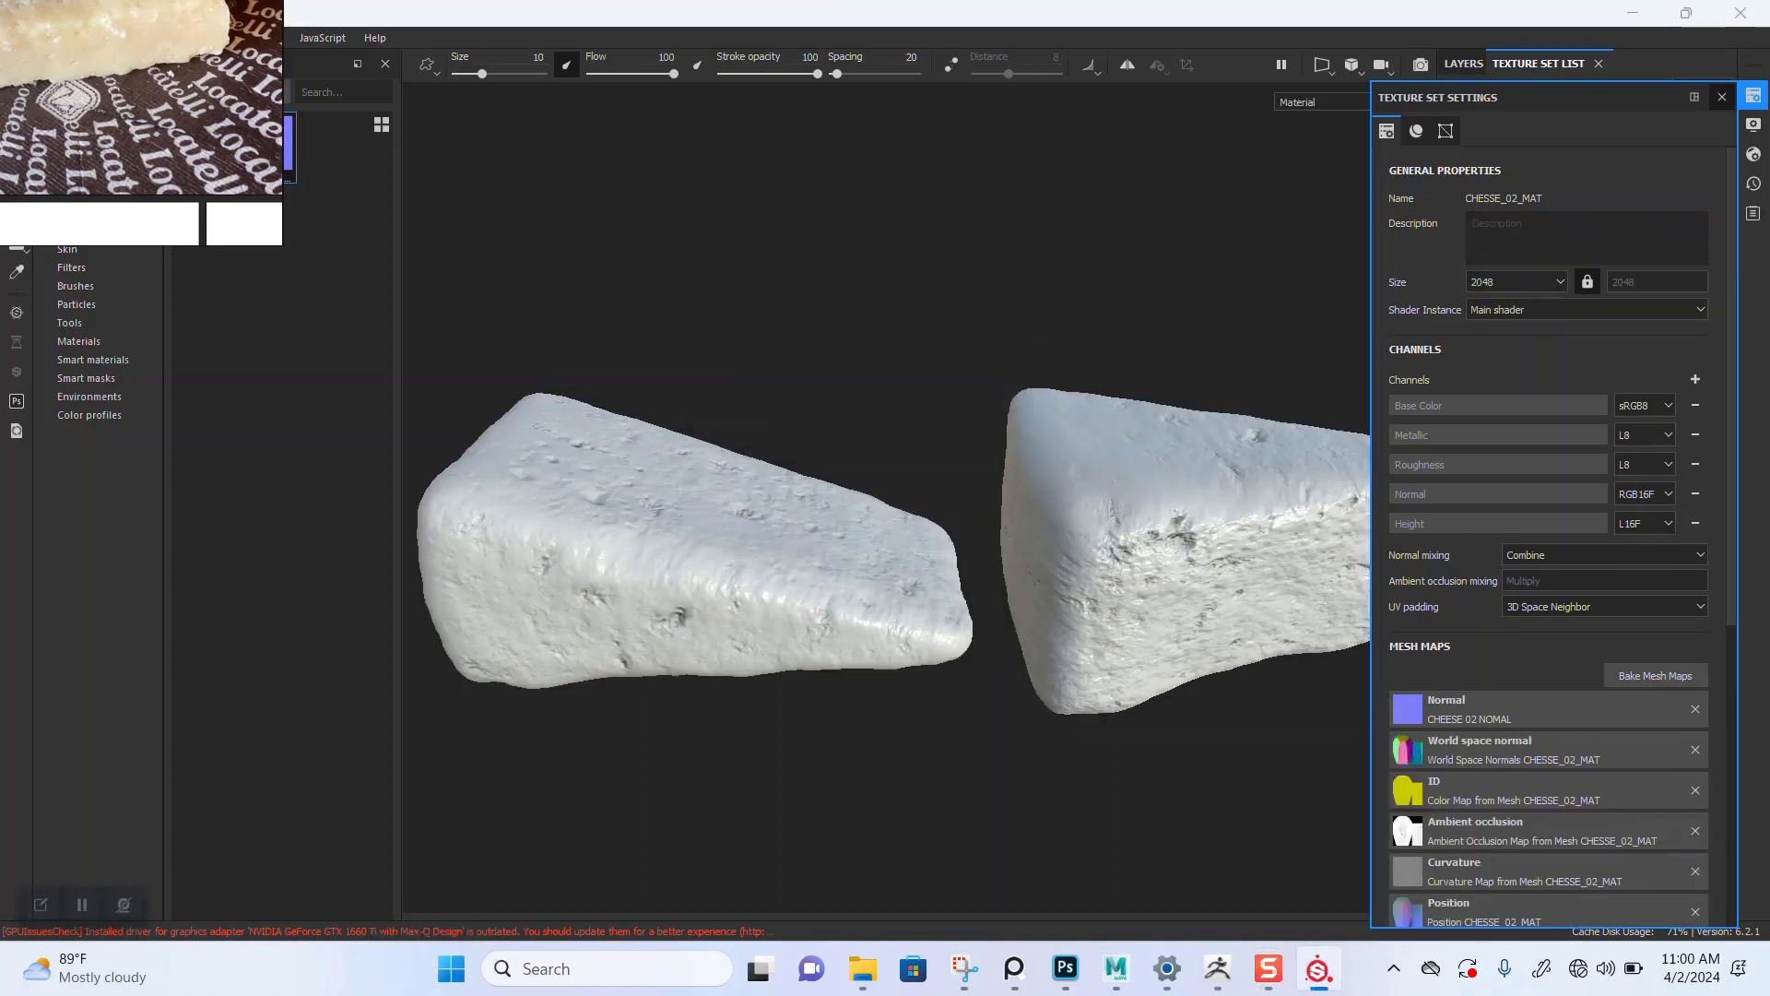
Step: Close the texture set settings and delete the default paint layer
left_click(1722, 97)
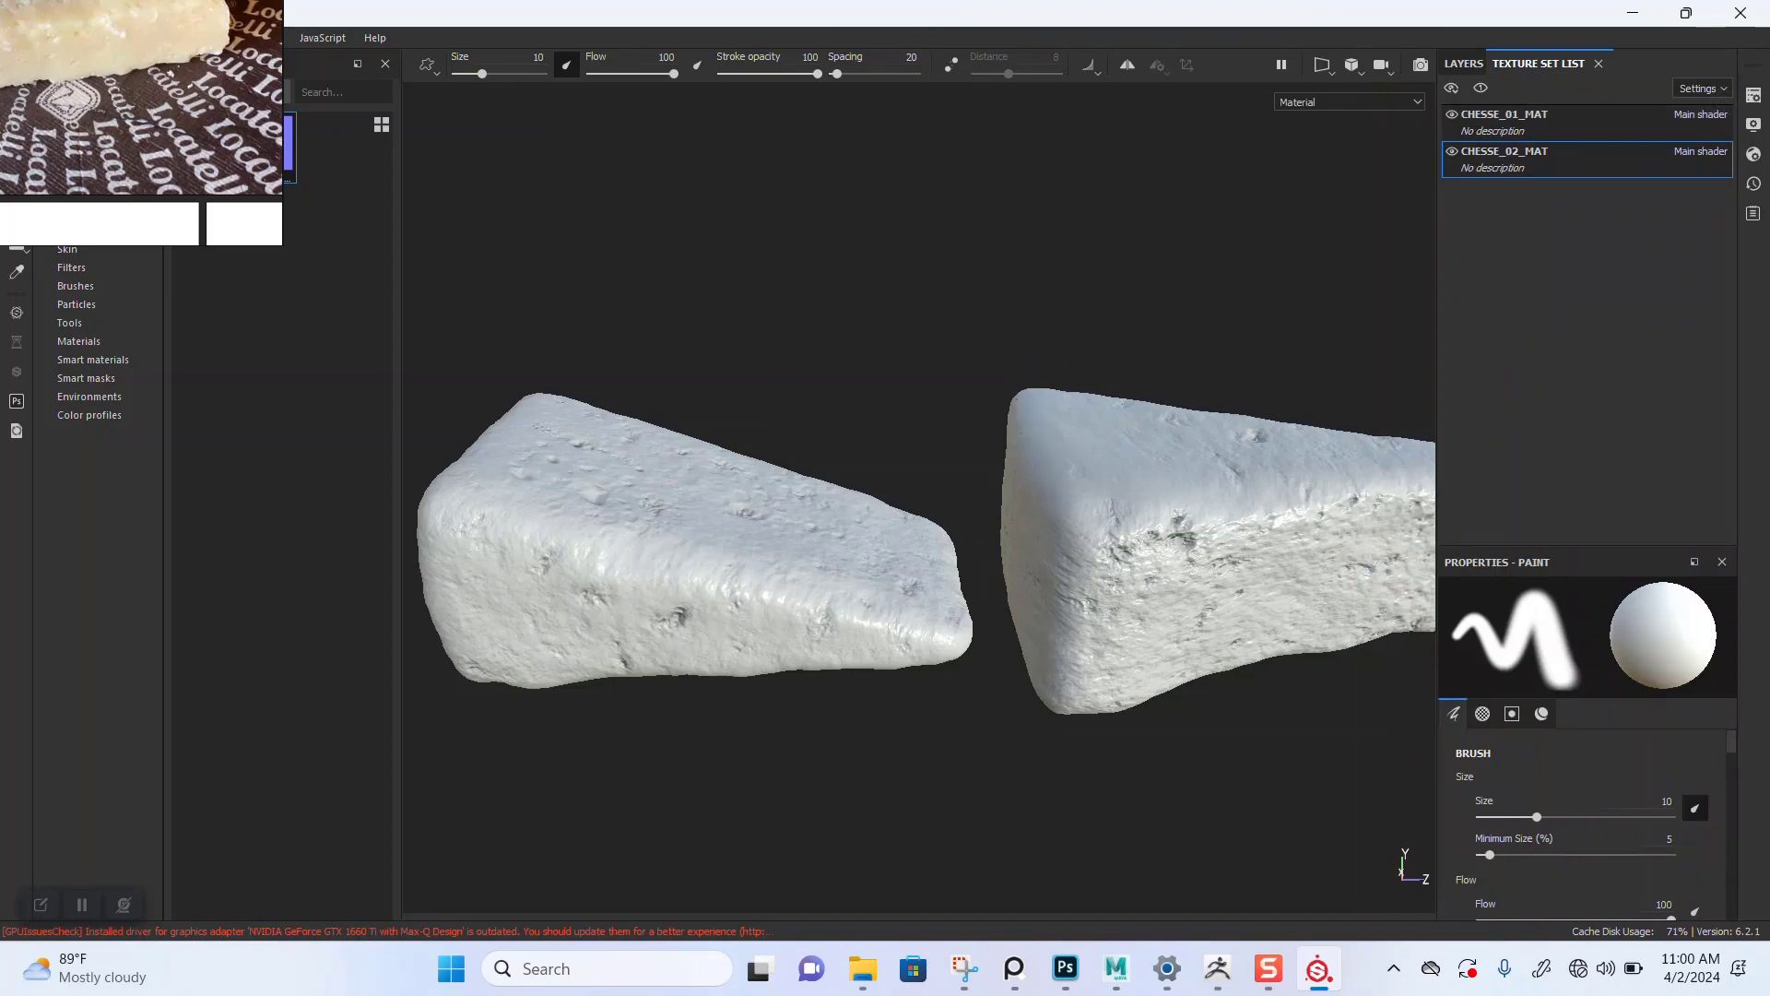
left_click(1464, 63)
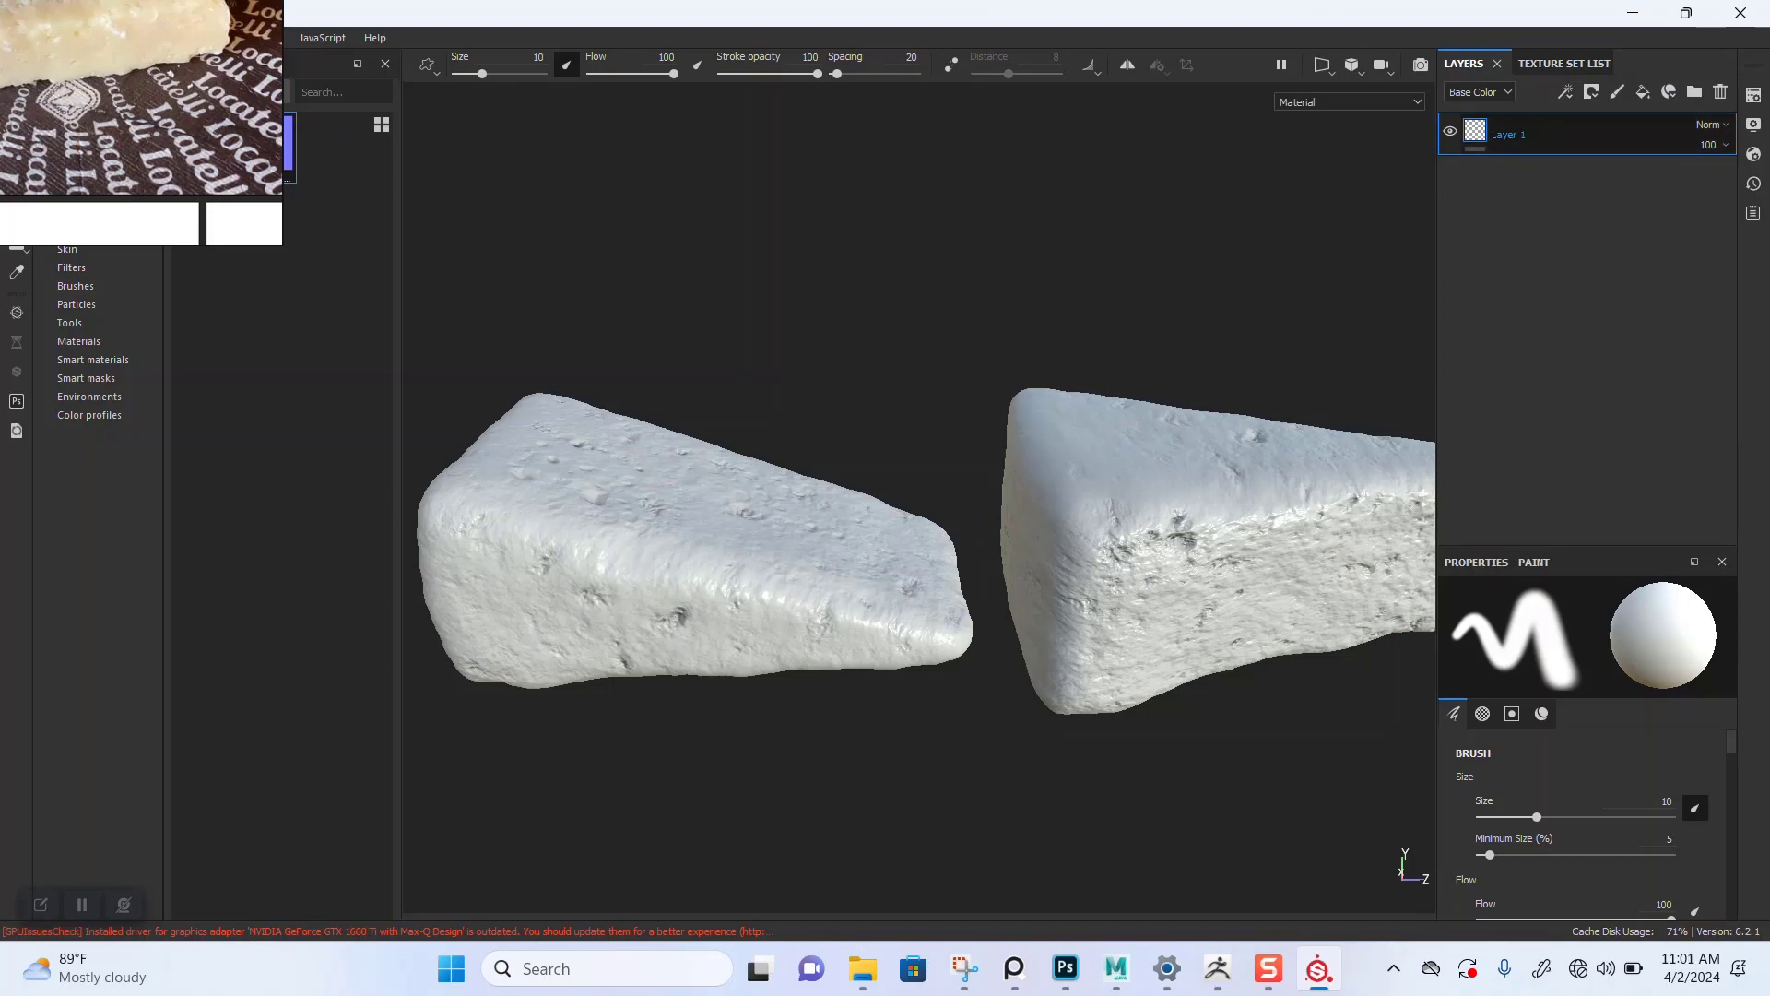
key("Delete")
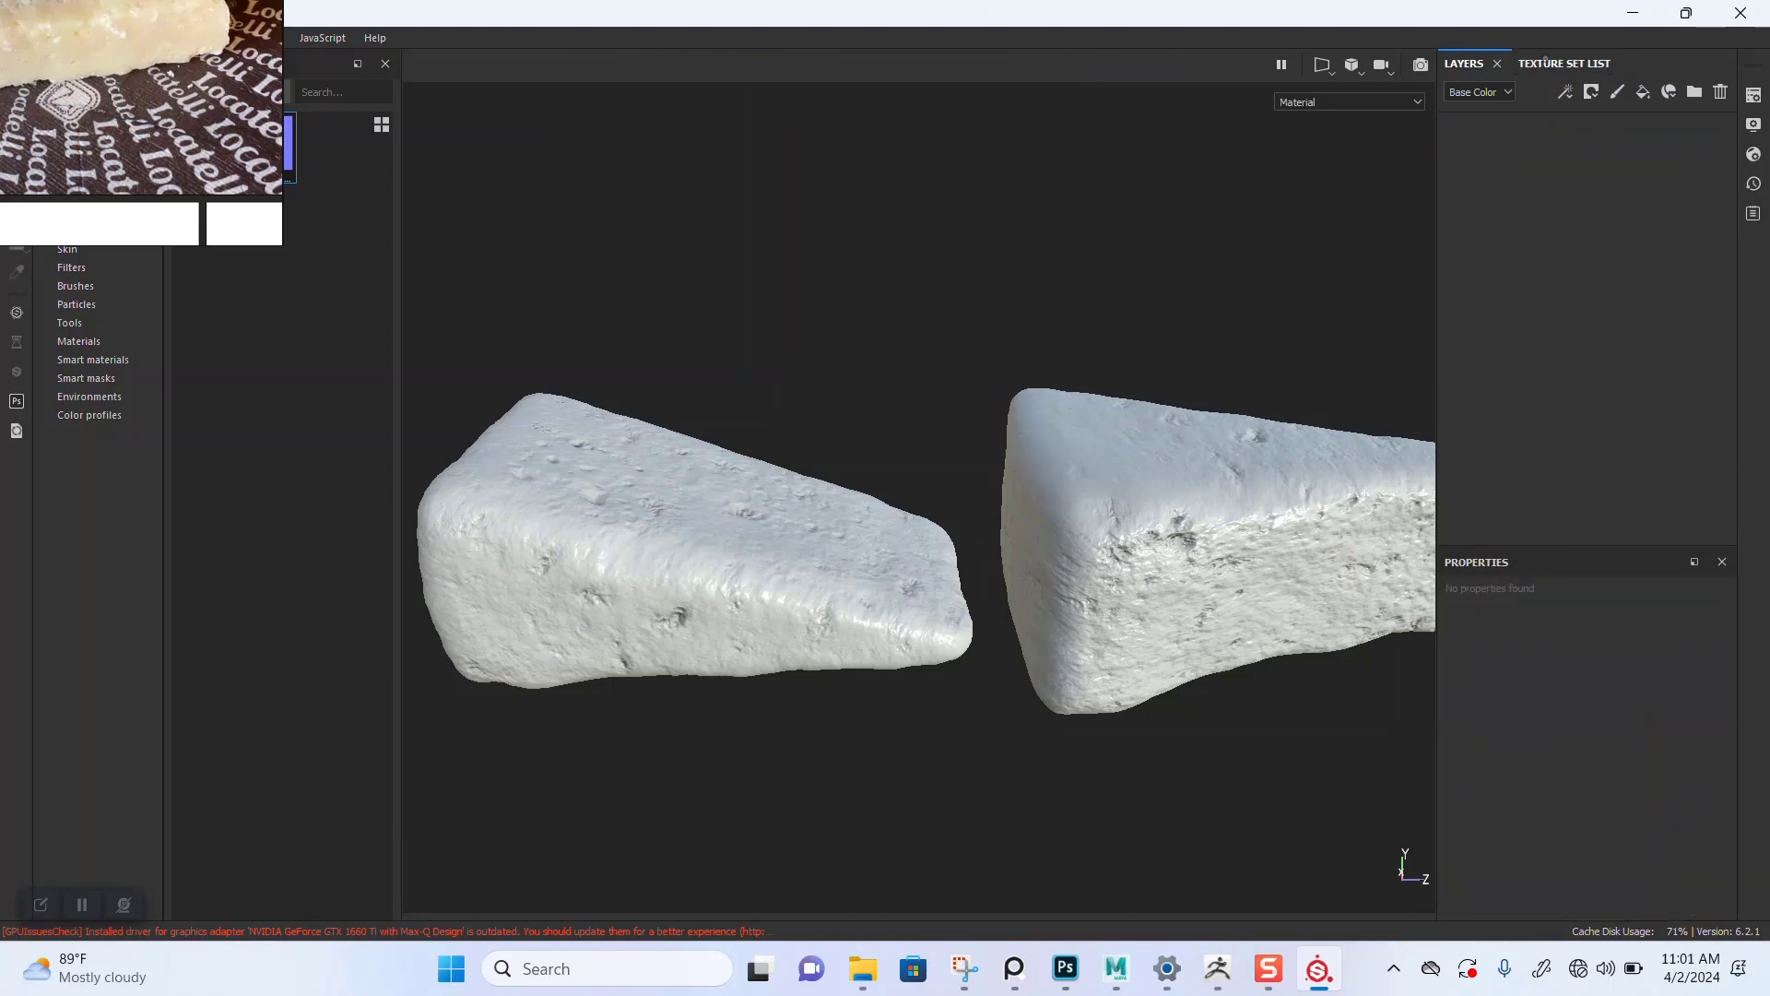
Step: Isolate the first cheese texture set so only that mesh shows in the viewport
left_click(1564, 64)
left_click(1481, 89)
left_click(1464, 64)
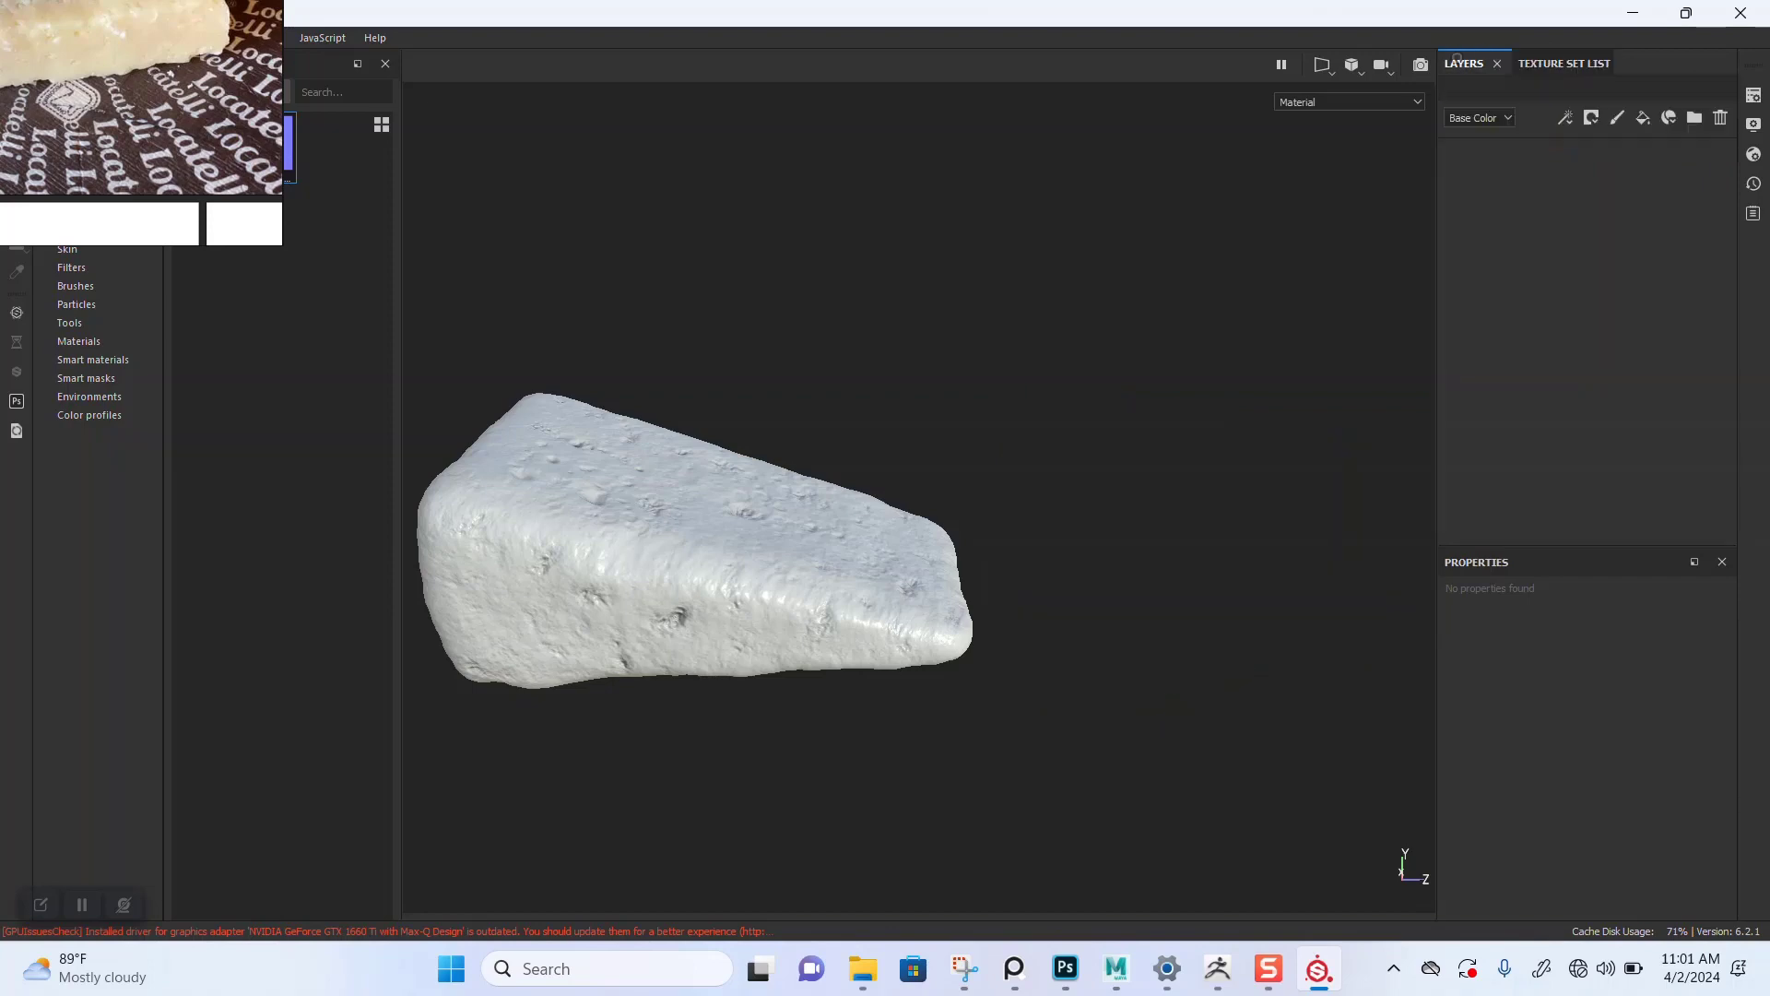
Step: Add a fill layer to the isolated cheese mesh
middle_click_drag(701, 563, 968, 536, "alt")
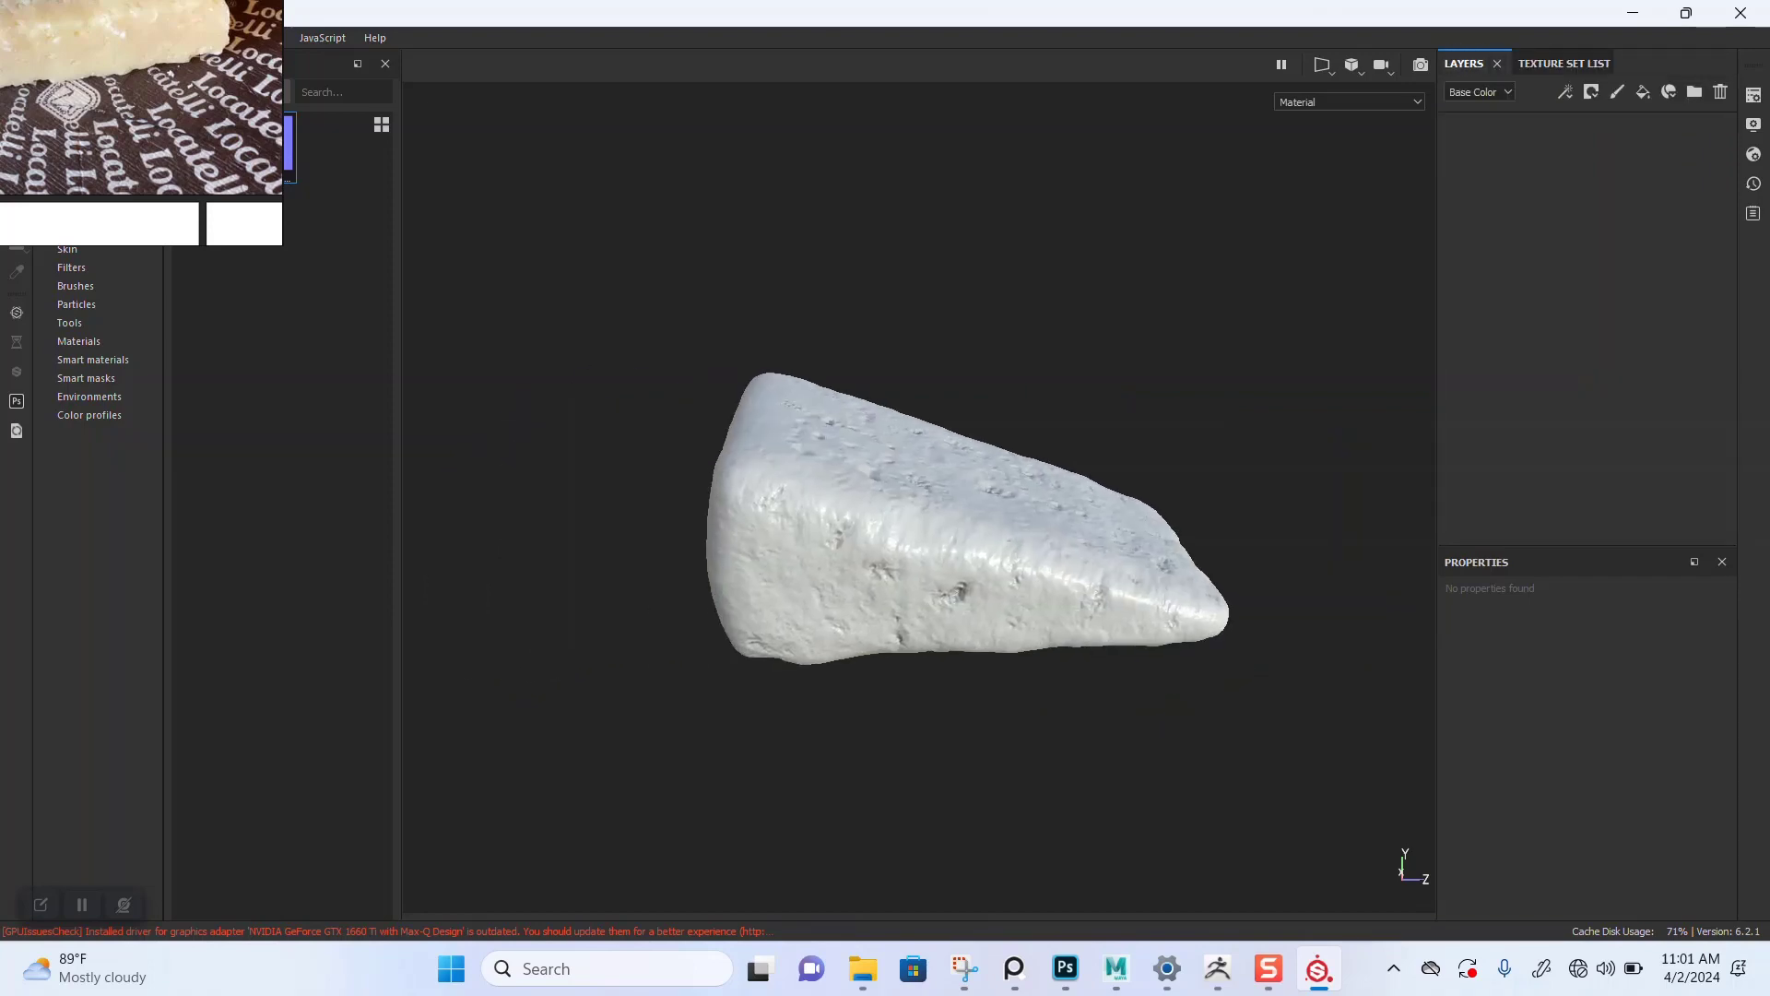
right_click_drag(968, 537, 1088, 553, "alt")
middle_click_drag(1088, 553, 1118, 538, "alt")
left_click_drag(1015, 479, 1005, 571, "alt")
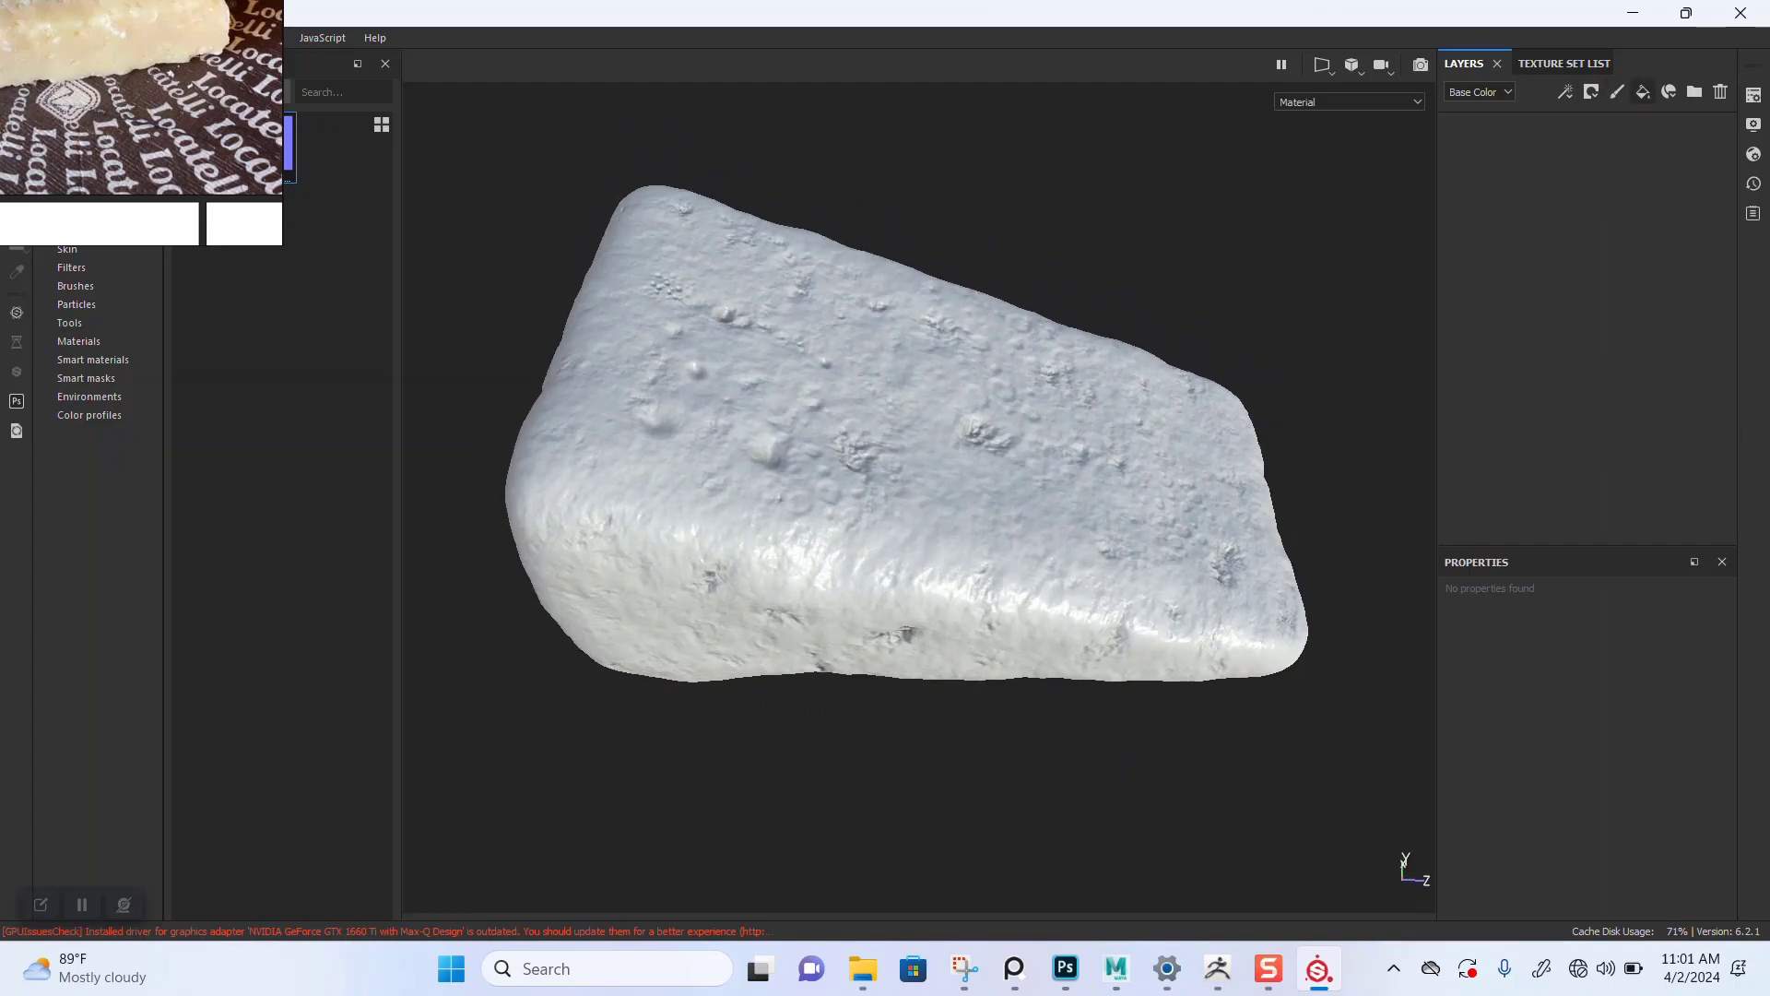
left_click(1643, 91)
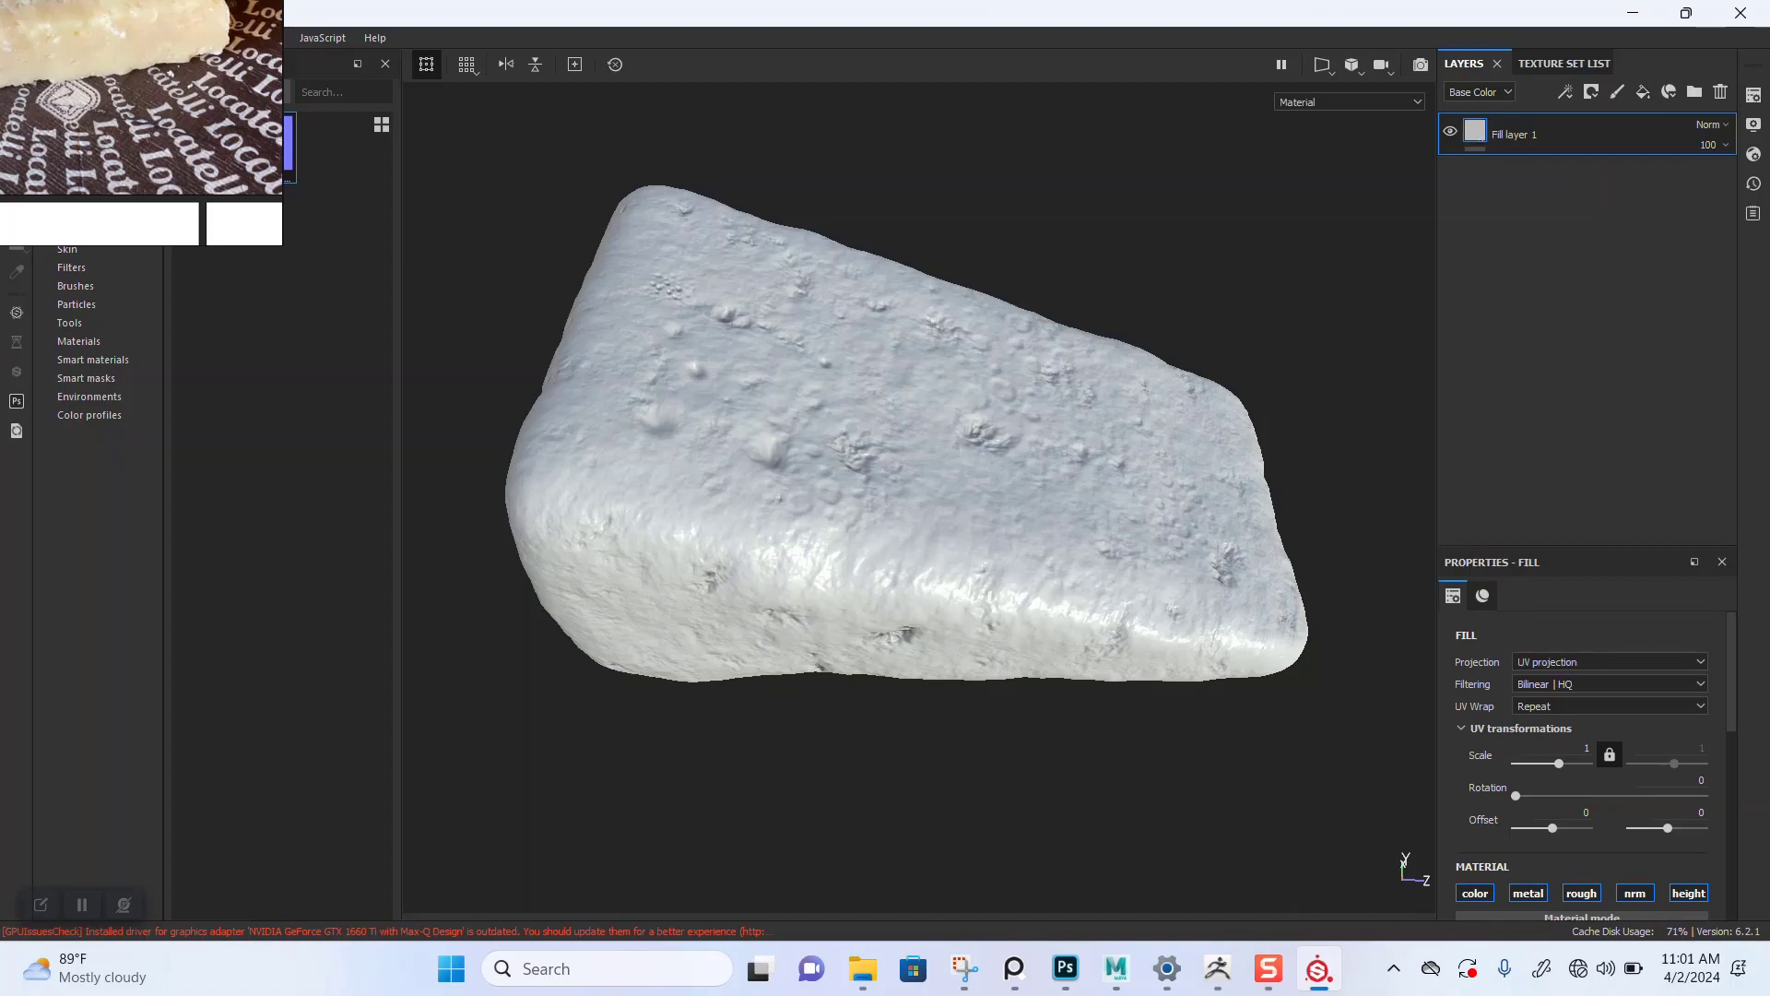
Step: Rename the fill layer as DETAILED NORMAL MAP
double_click(1514, 132)
type("NORNAL MAP")
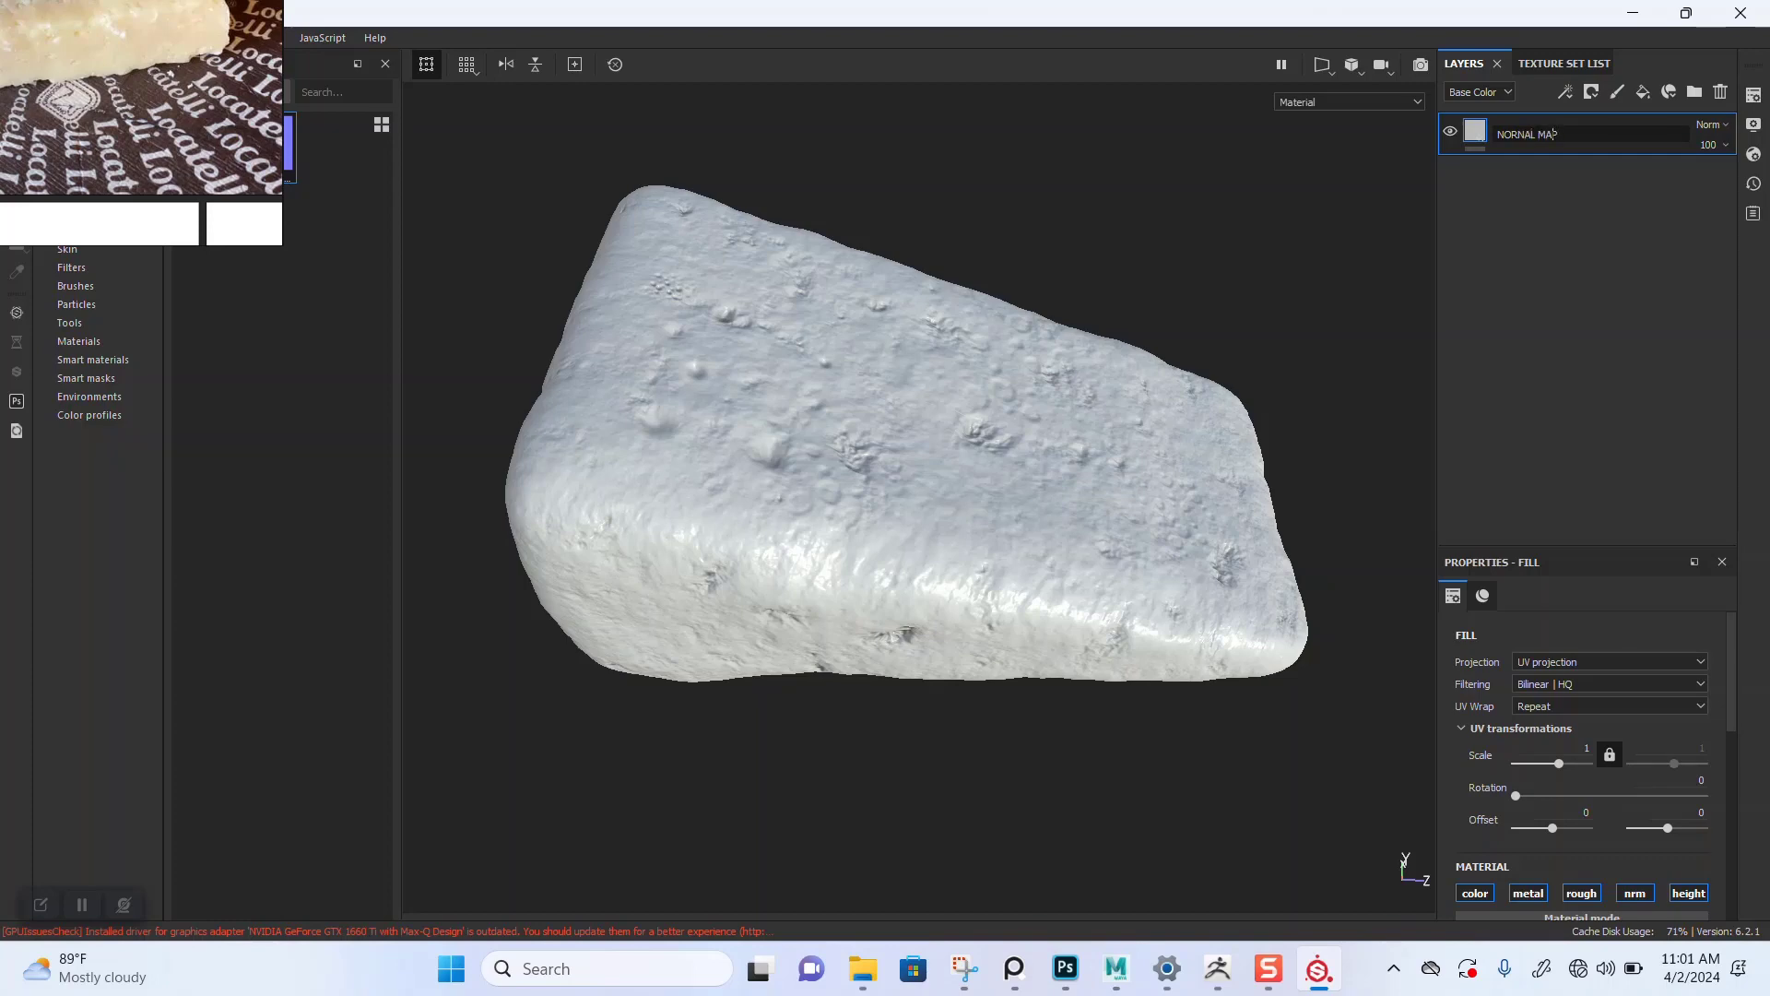
type("DETAILED")
key("Return")
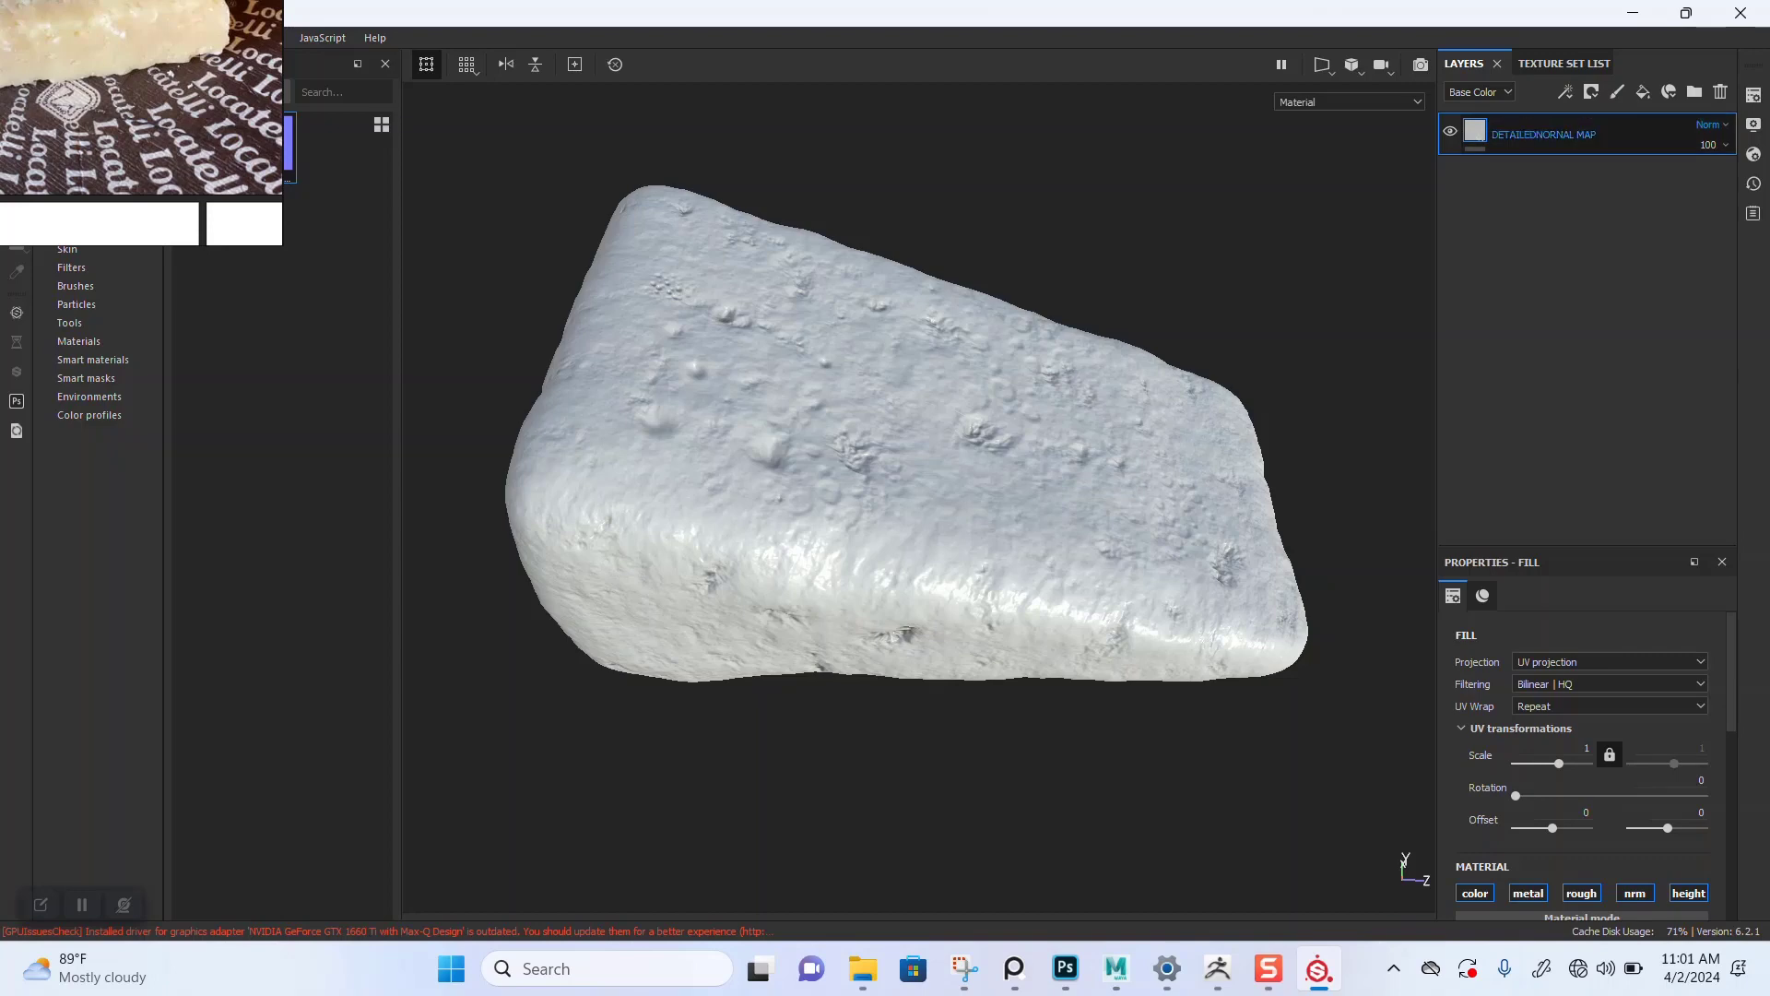
double_click(1542, 135)
left_click(1542, 134)
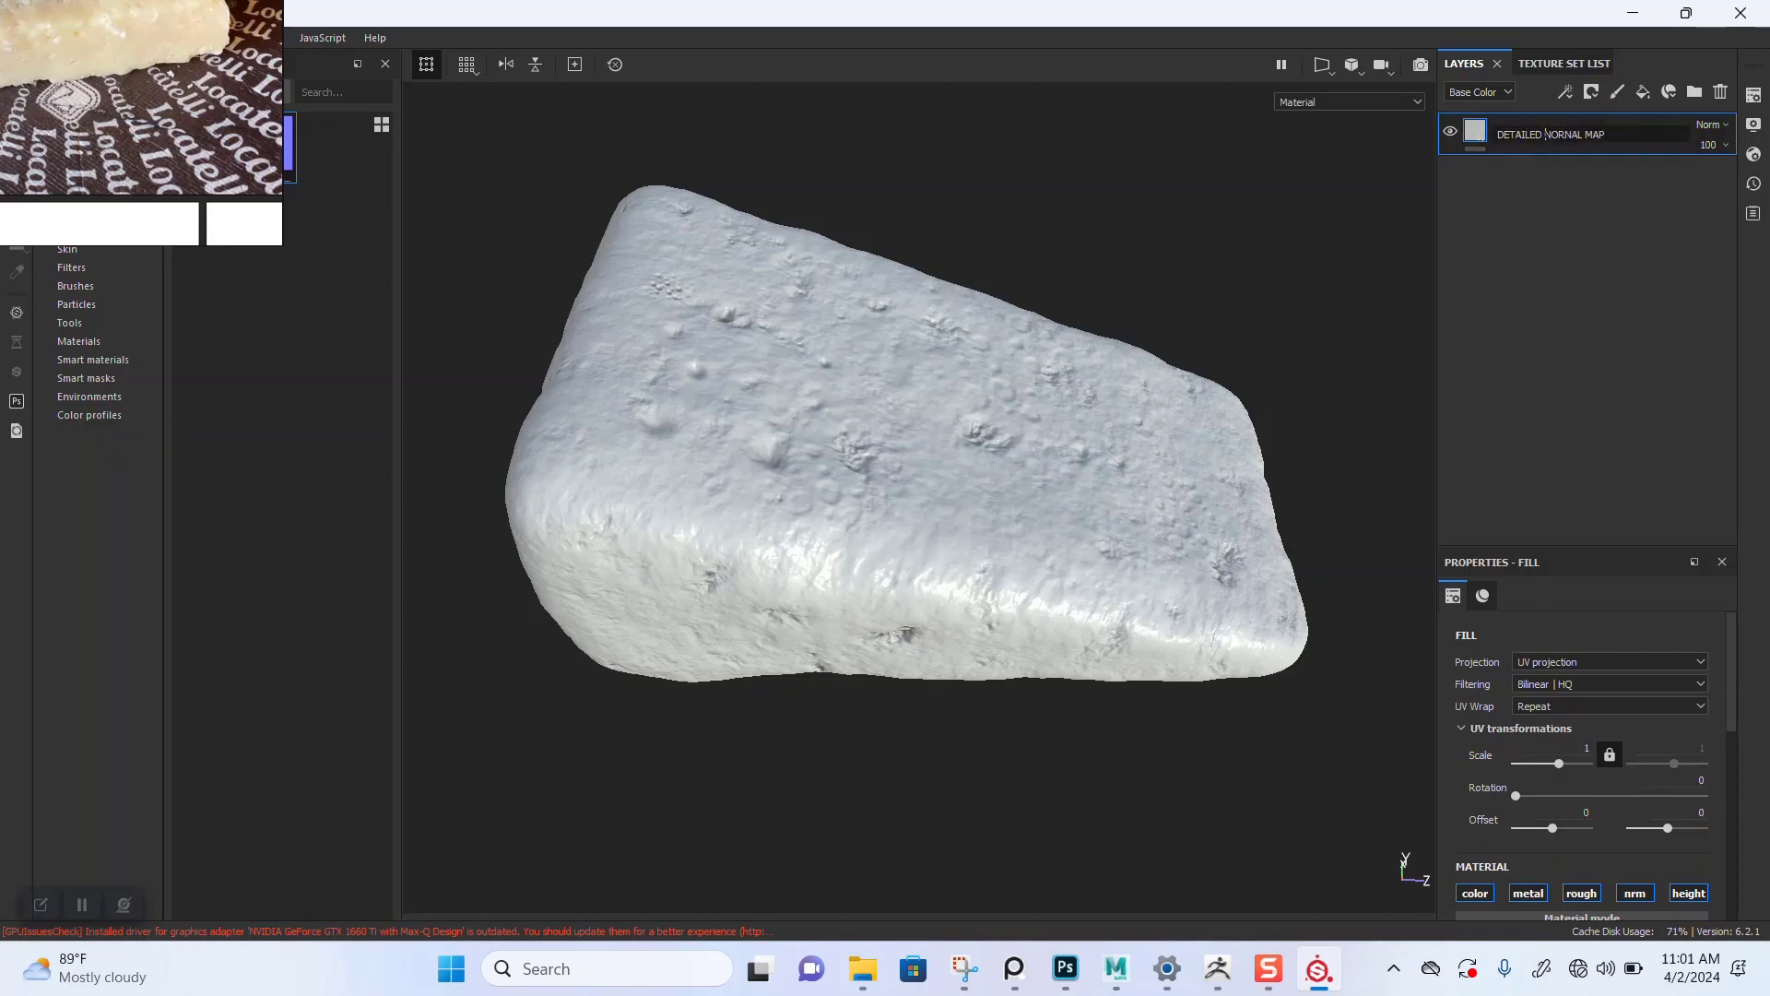
key("Return")
Step: Restrict the fill layer to the normal channel and assign the 01 DETAILED CHEESE texture as its normal
scroll(1583, 750, "down", 5)
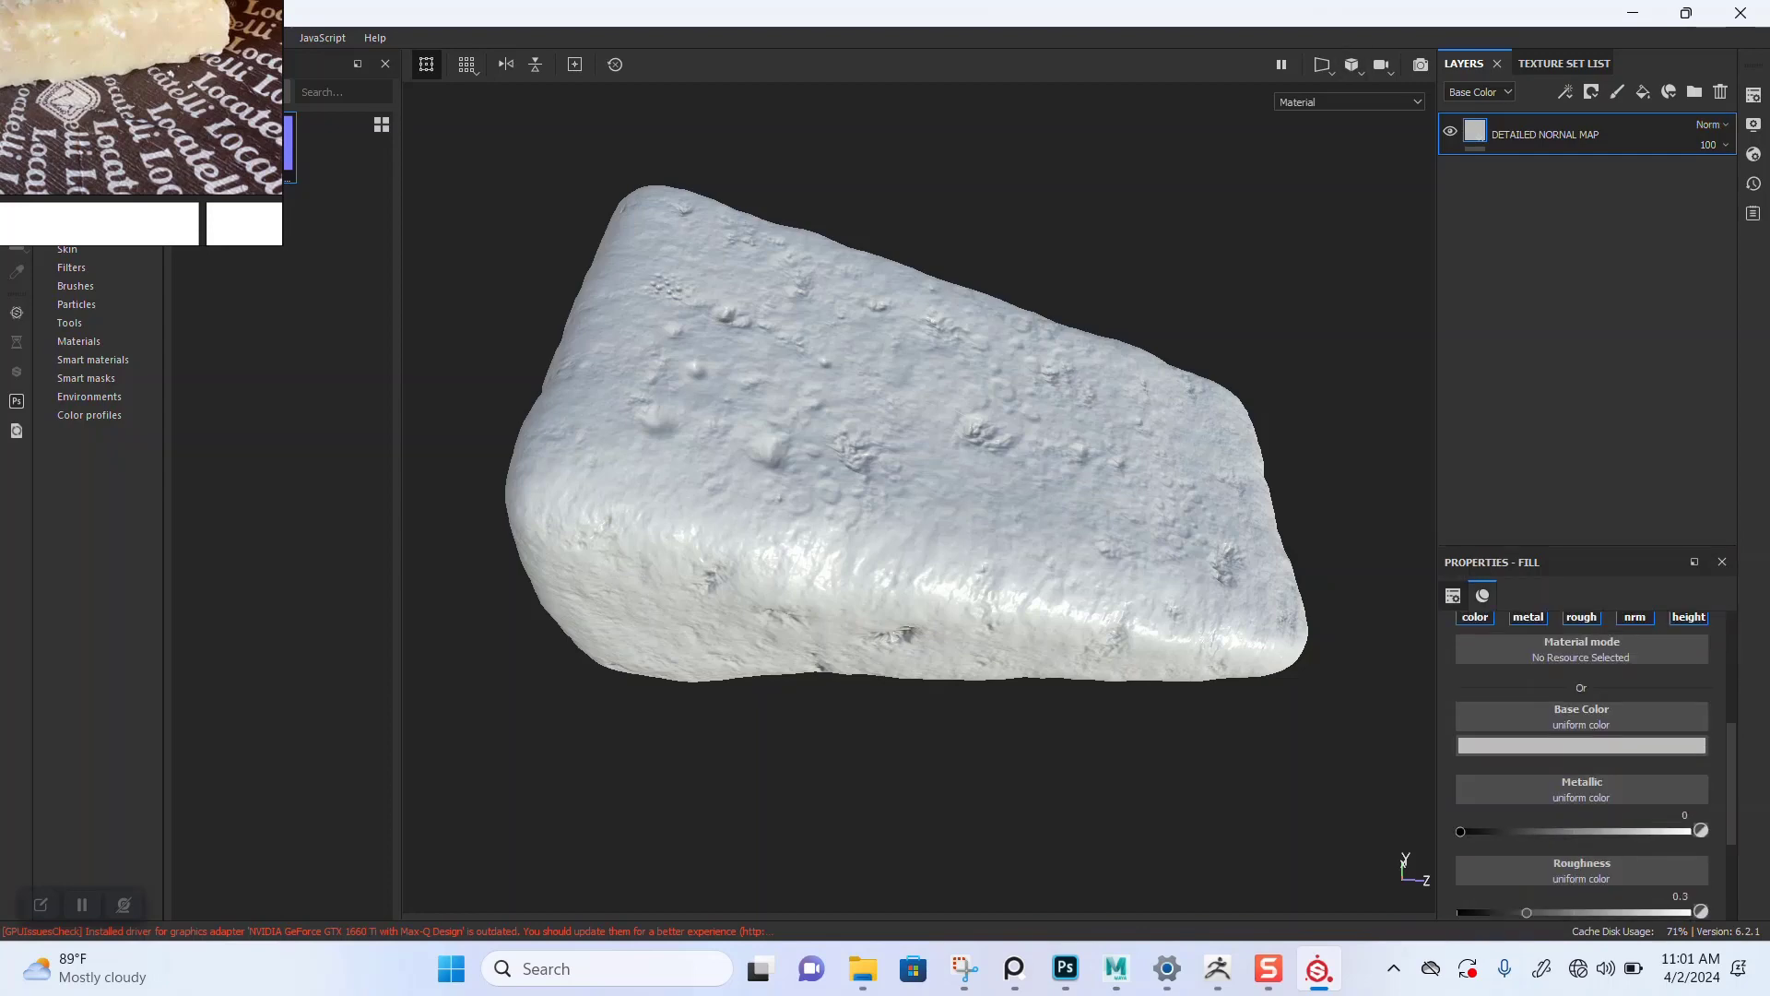
left_click(1475, 617)
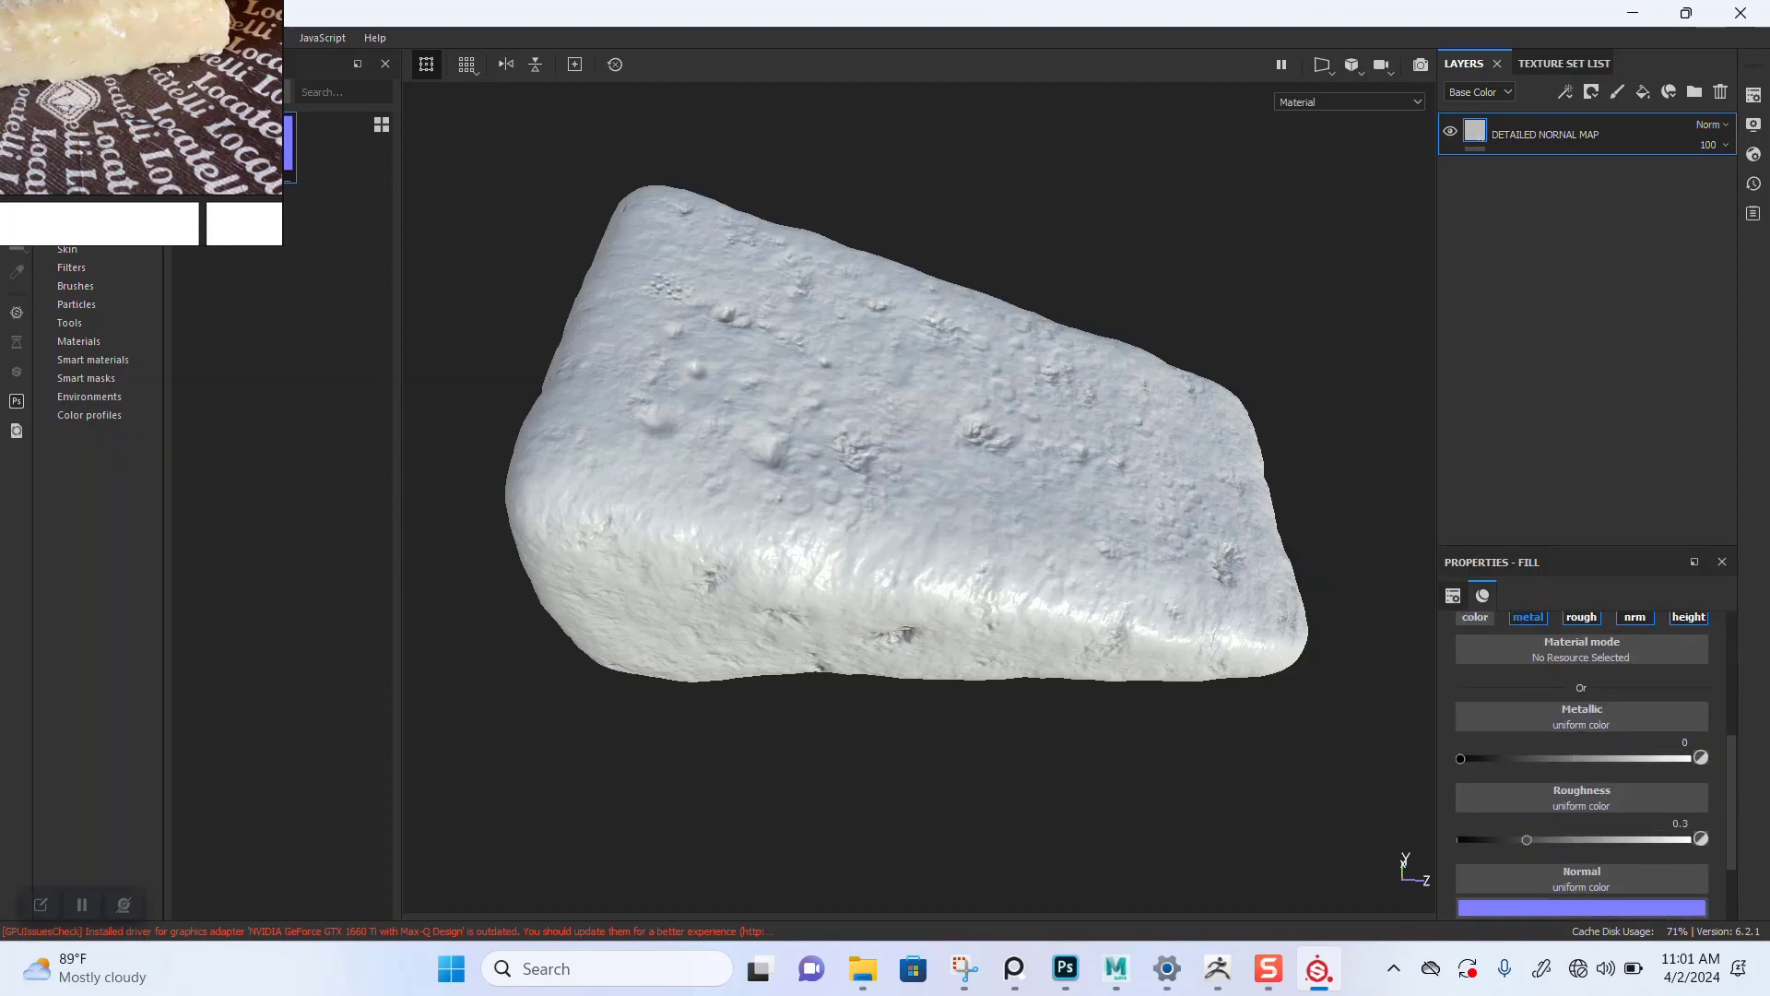
left_click(1528, 617)
left_click(1581, 617)
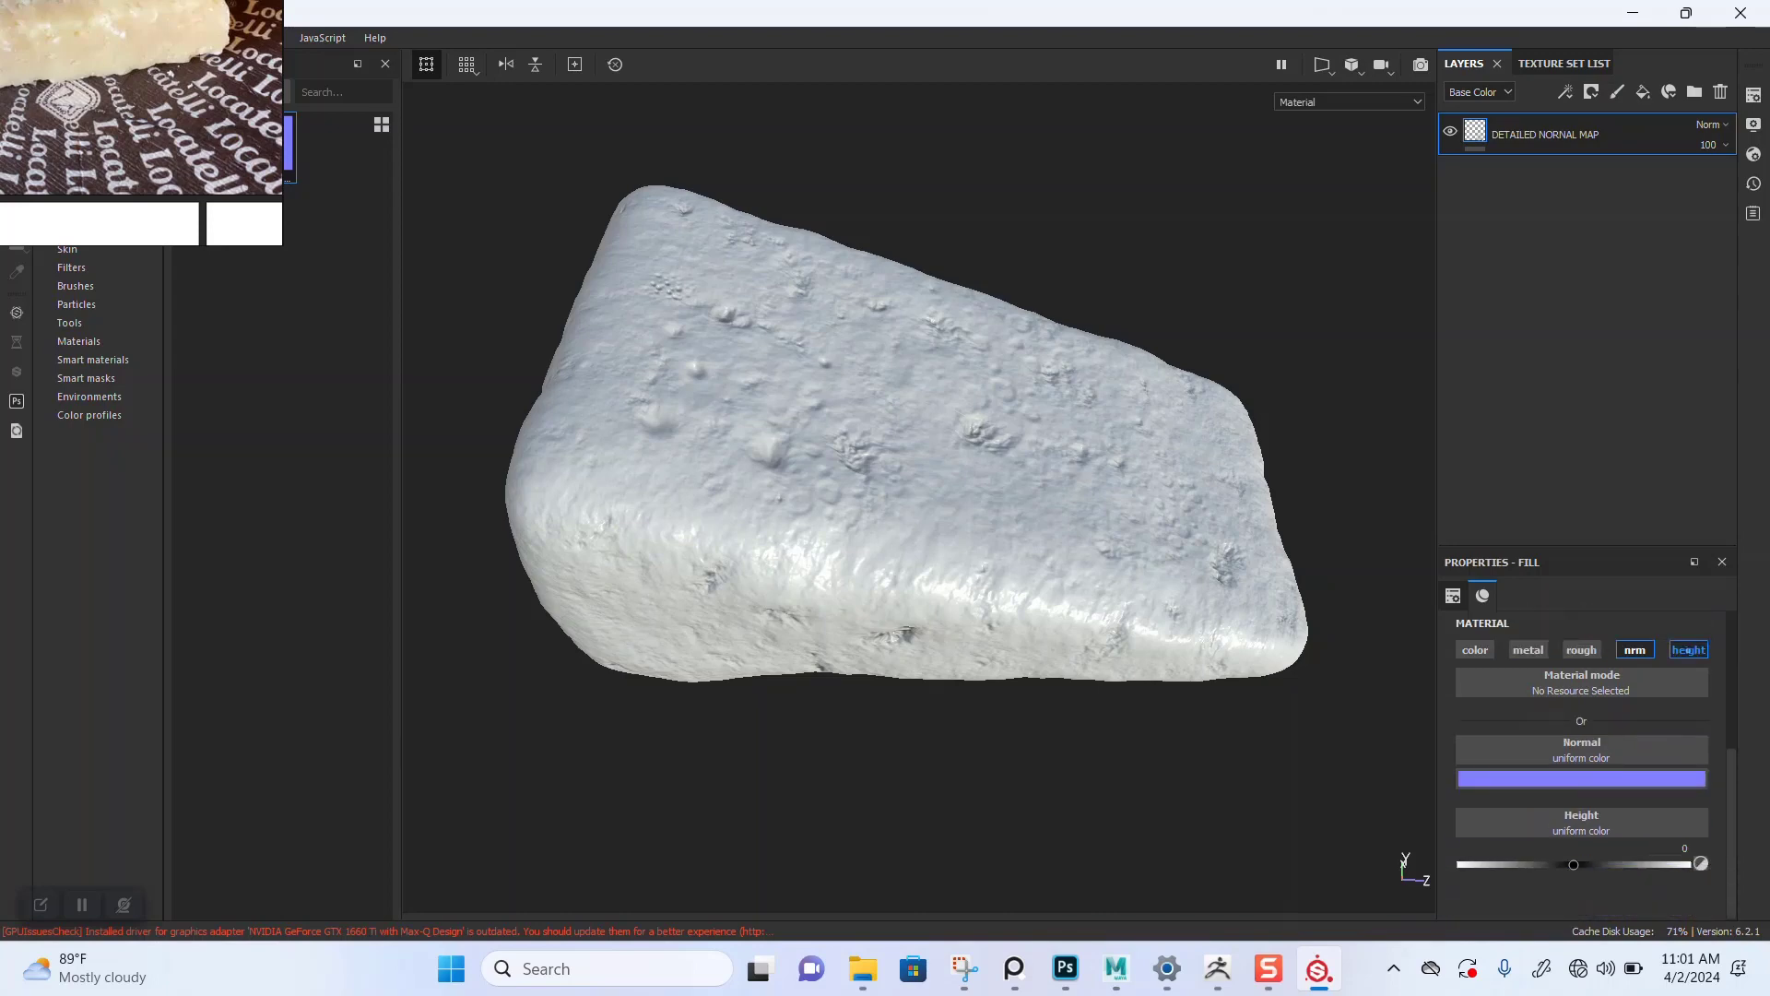
left_click(1688, 649)
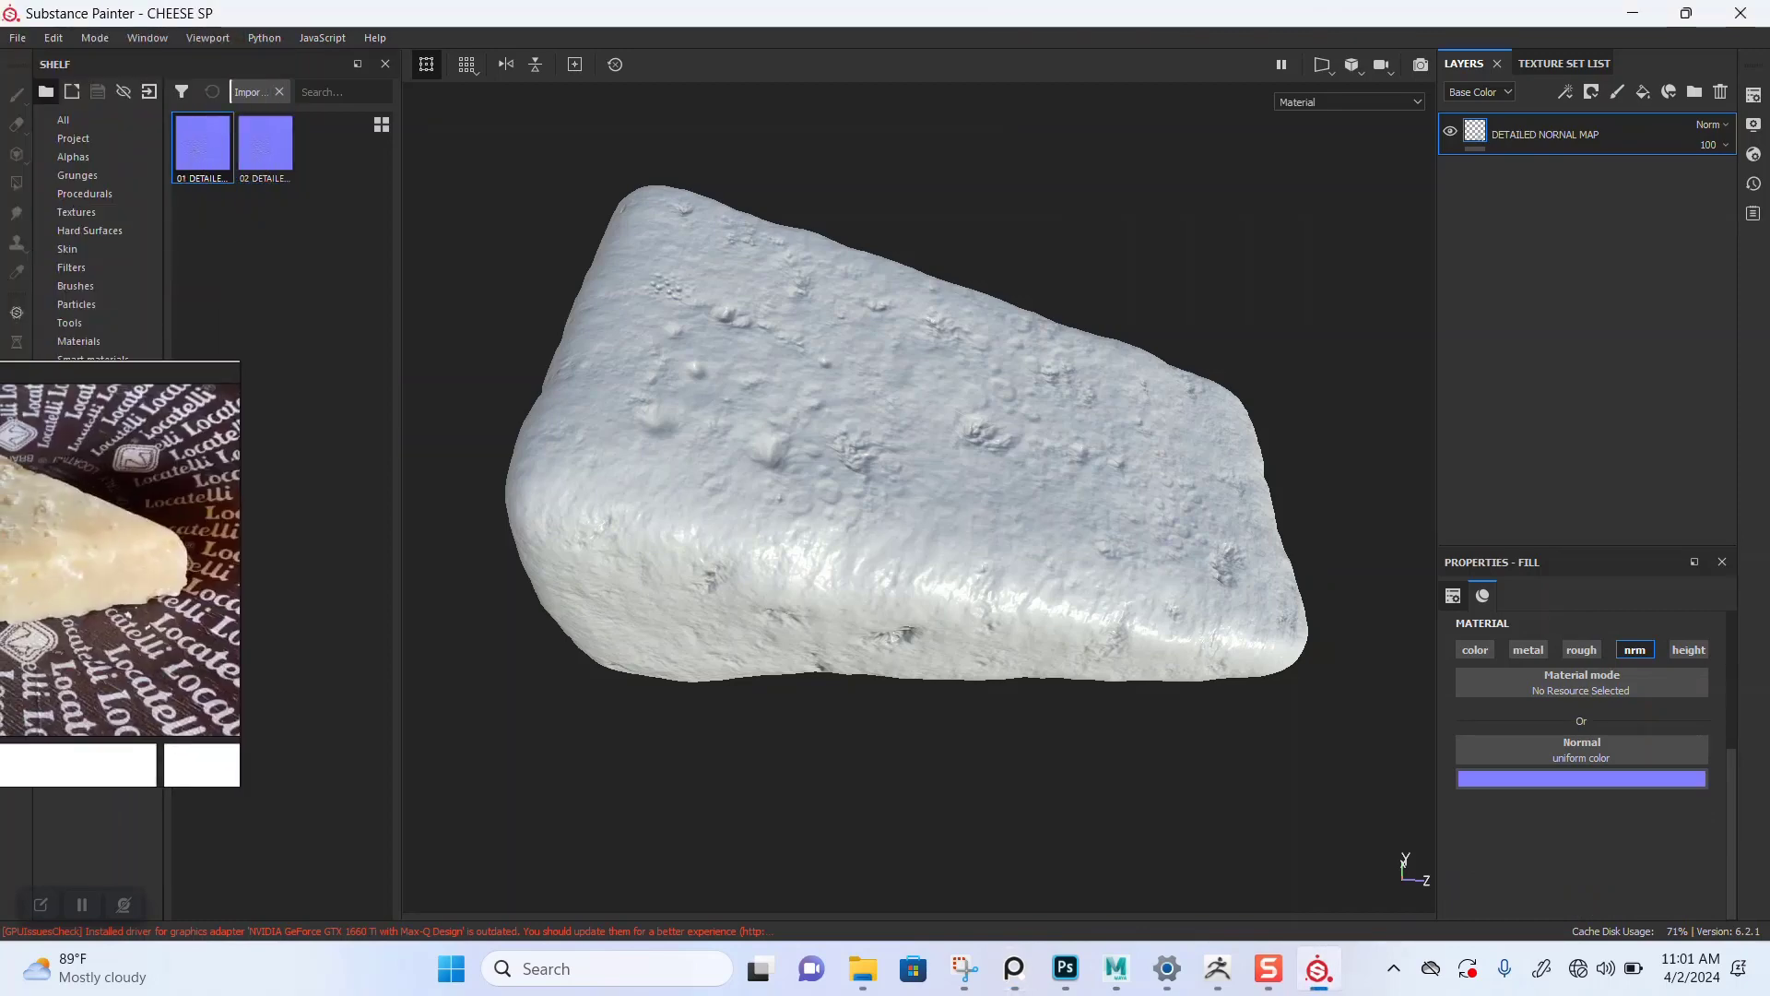
left_click_drag(202, 144, 1581, 751)
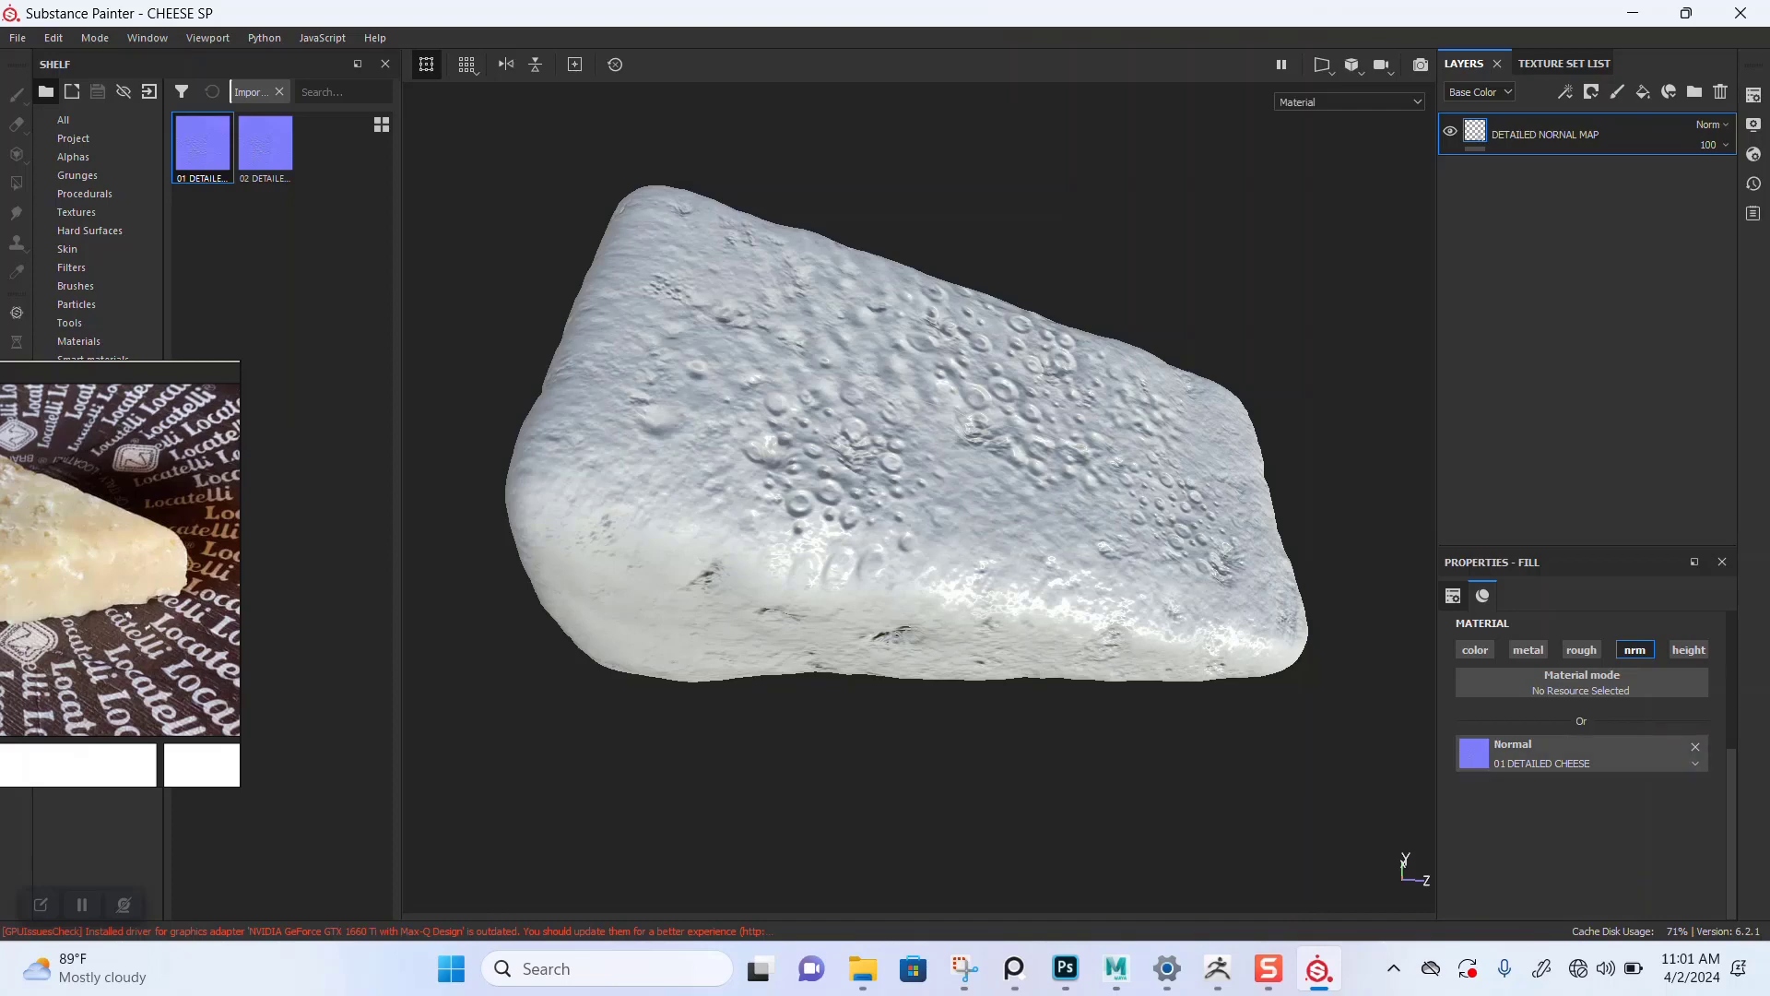
Step: Inspect the detailed normal map holes across the cheese surface from close and far
scroll(874, 559, "up", 2)
left_click_drag(874, 559, 692, 650, "alt")
scroll(811, 536, "down", 3)
scroll(830, 609, "up", 2)
middle_click_drag(691, 650, 650, 713, "alt")
scroll(919, 498, "down", 4)
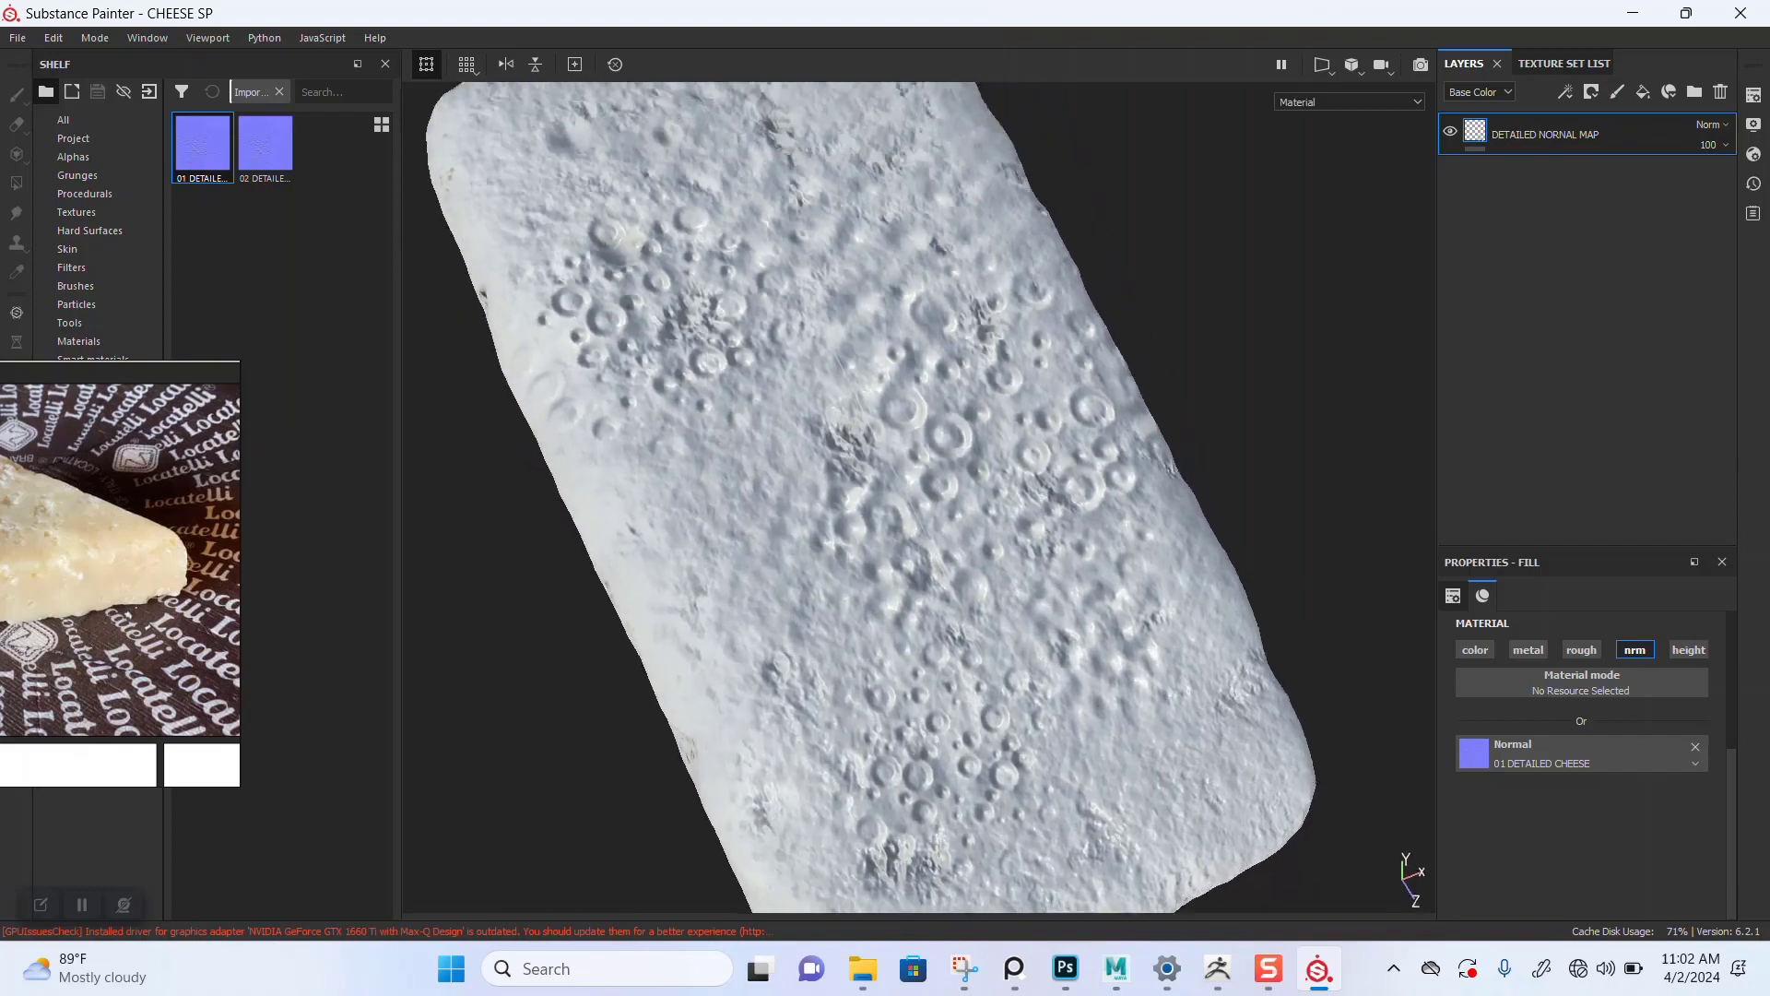
left_click_drag(867, 498, 968, 415, "alt")
scroll(918, 498, "up", 4)
scroll(919, 498, "up", 2)
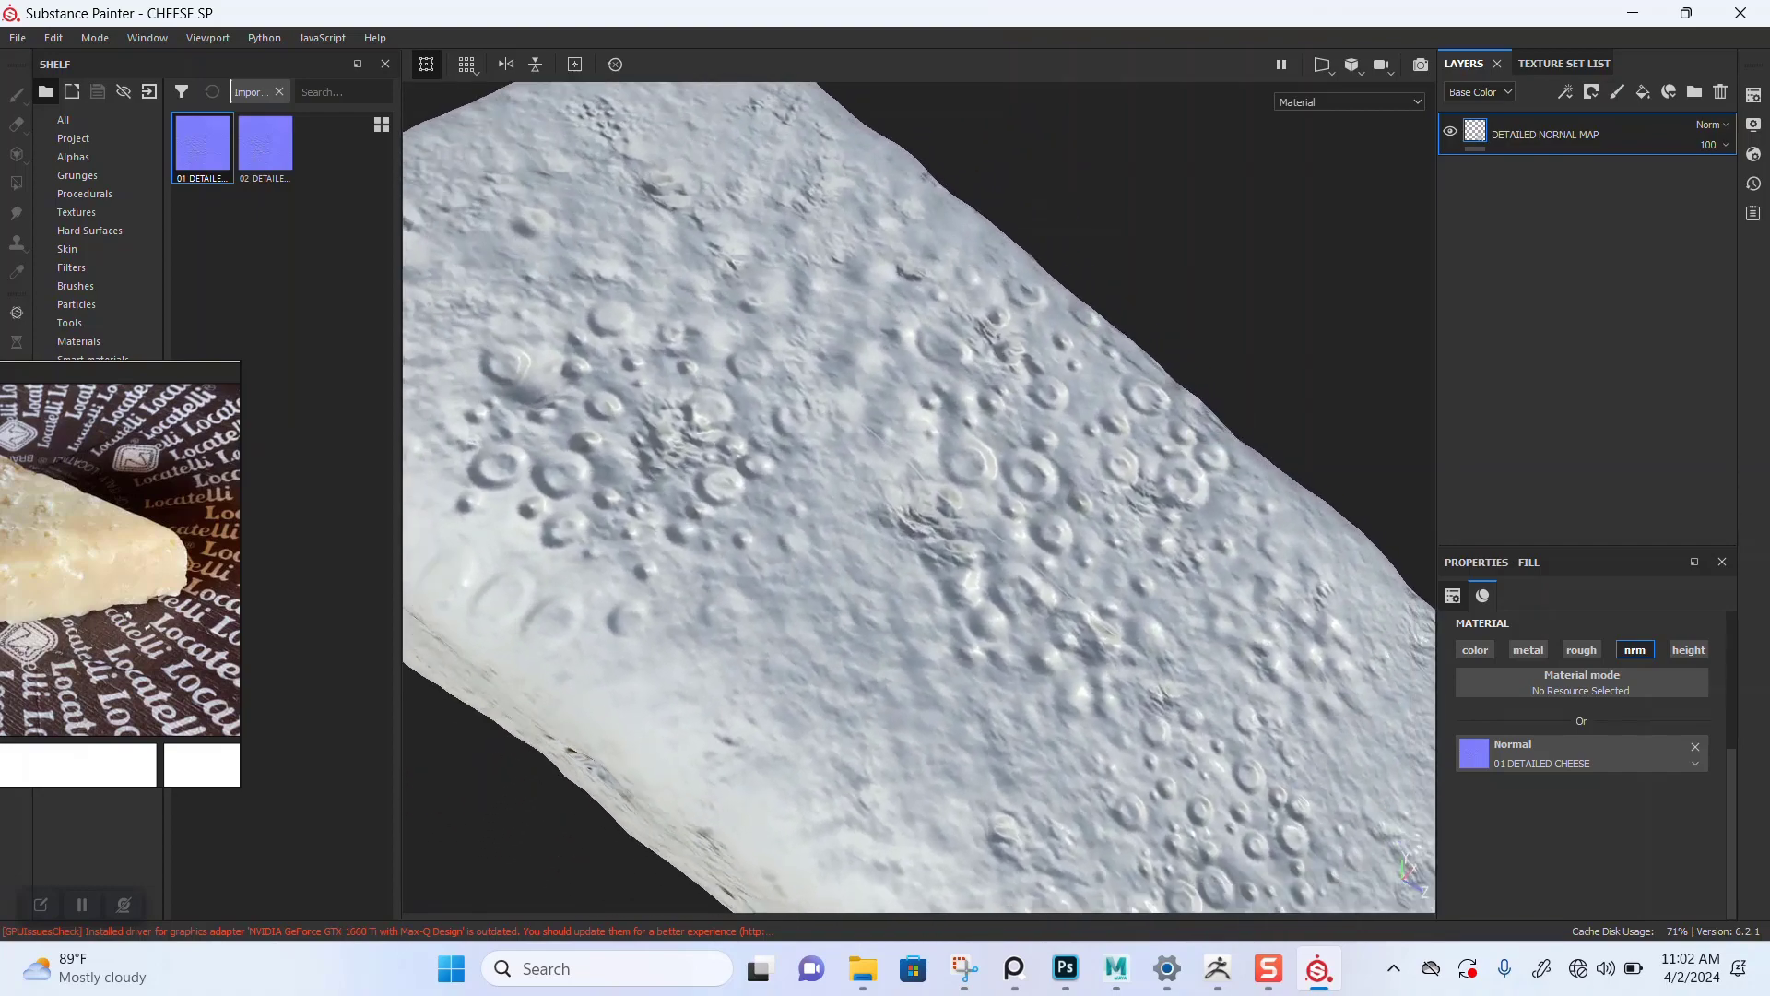
scroll(919, 498, "down", 2)
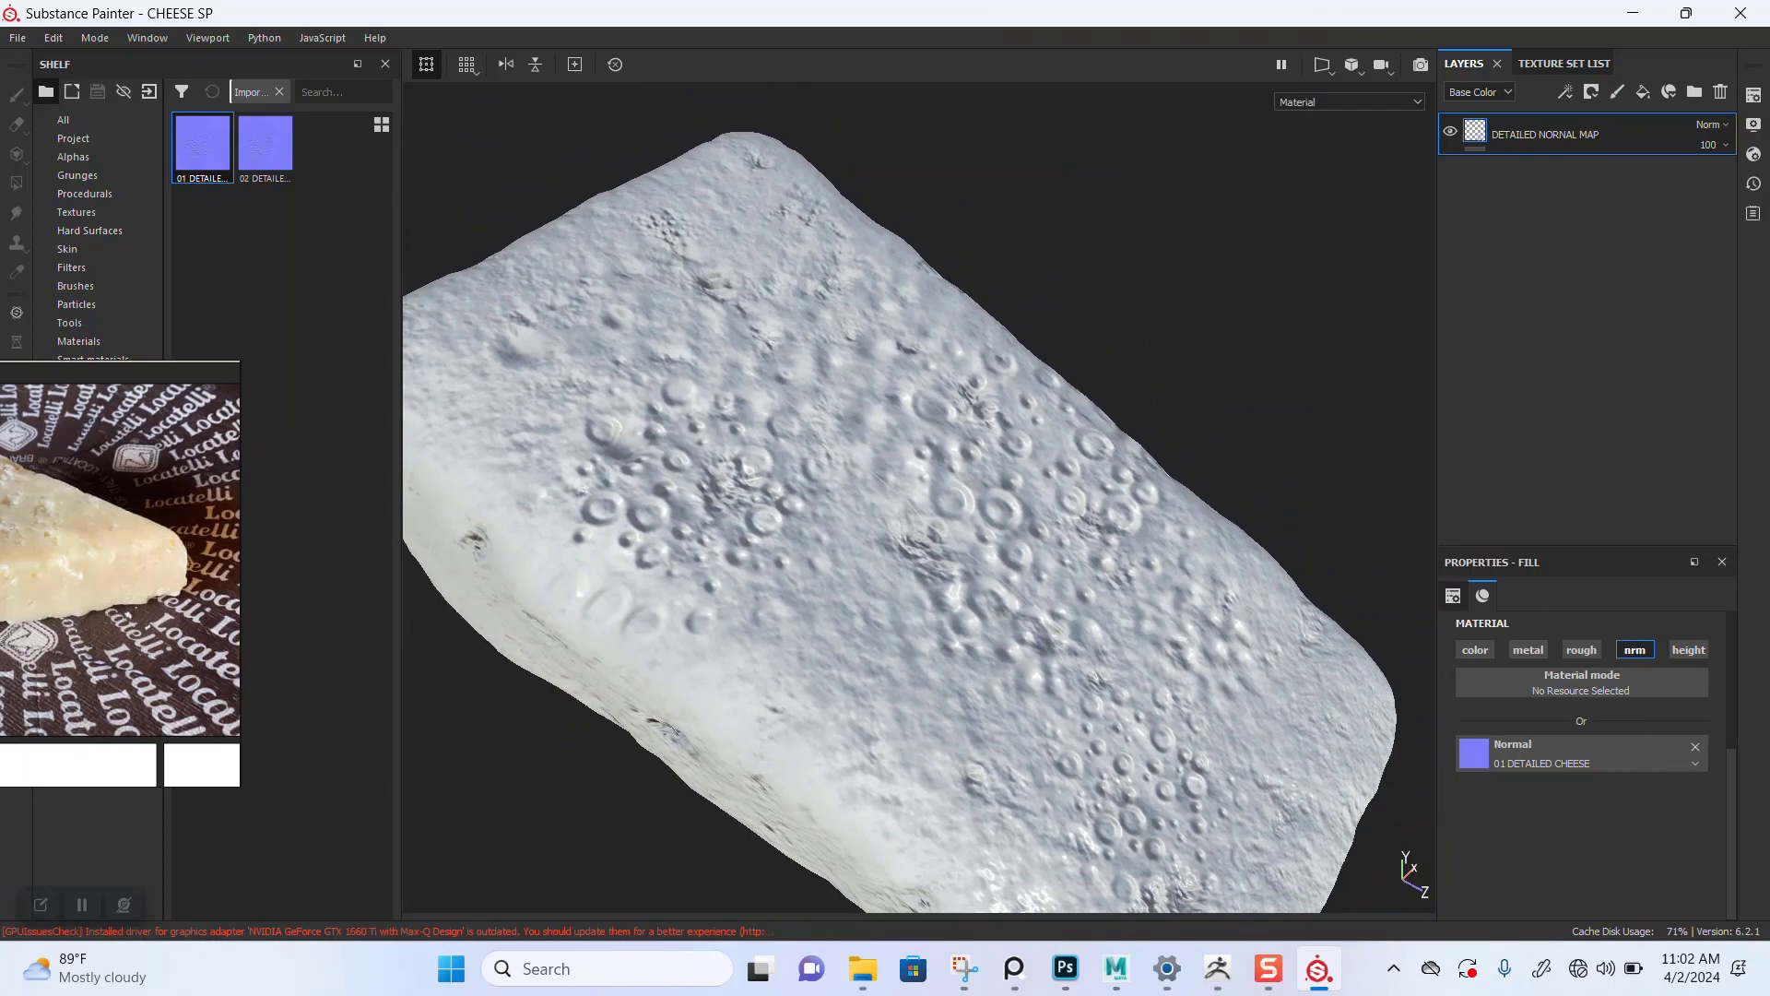
scroll(918, 498, "up", 1)
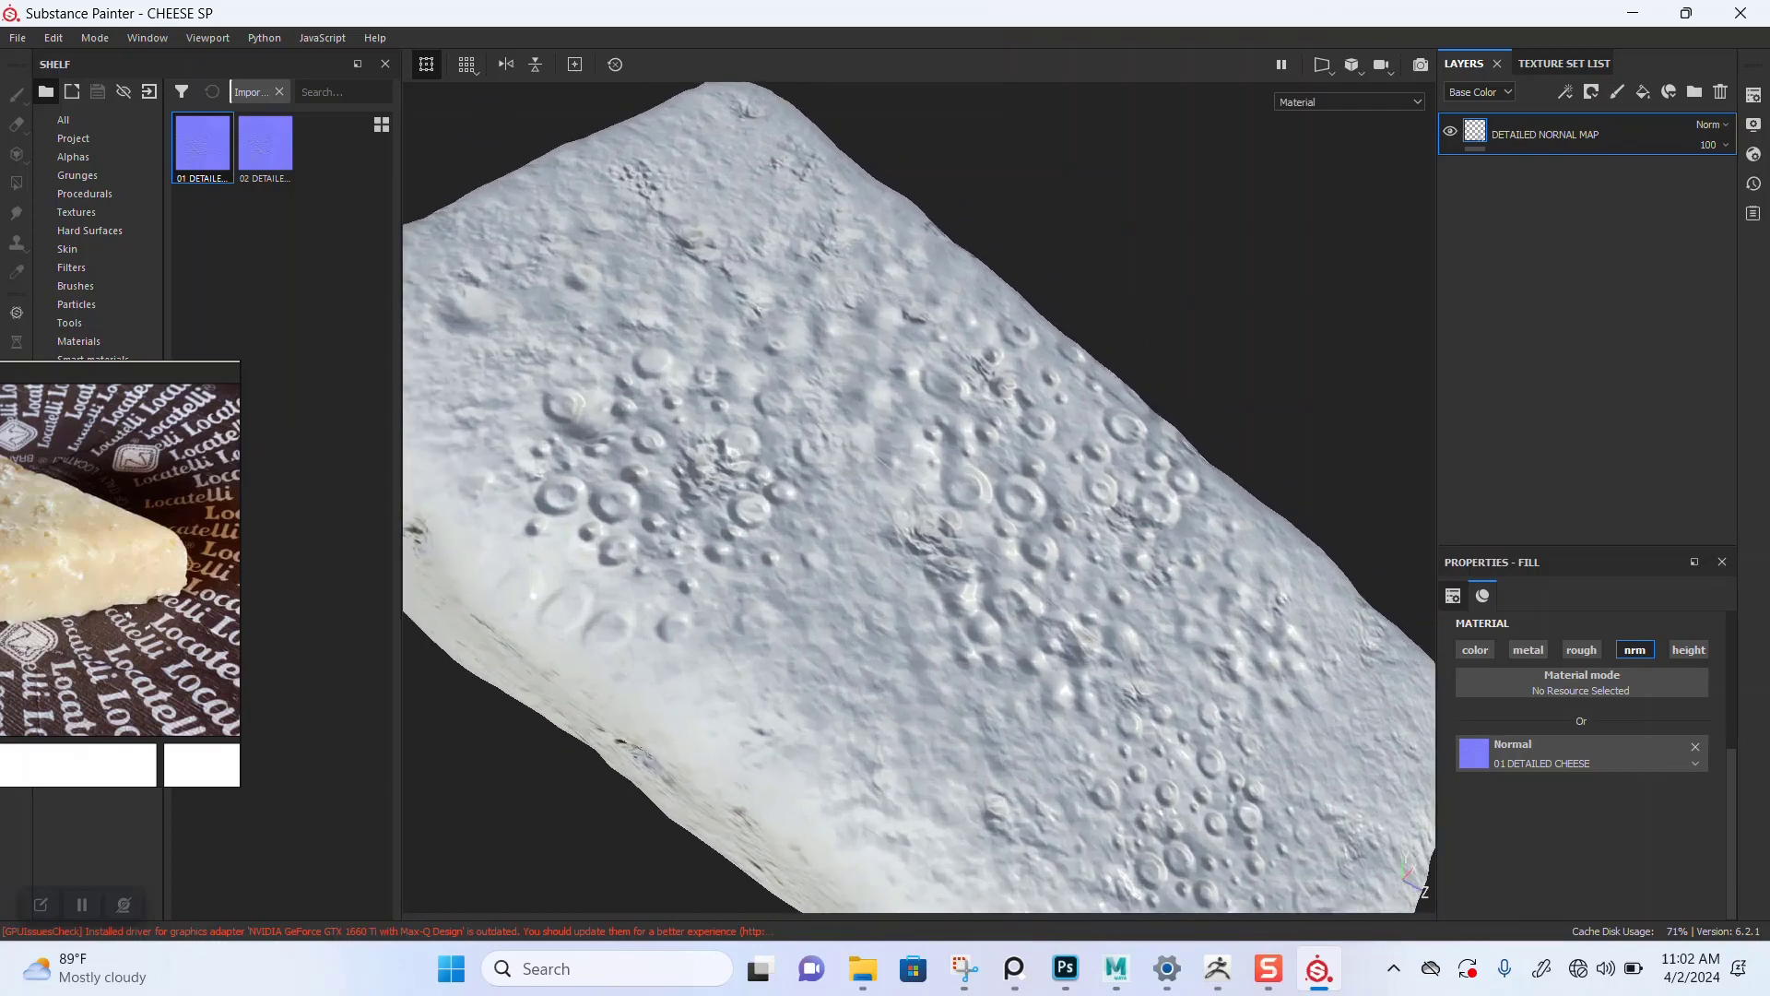
scroll(918, 497, "up", 2)
left_click_drag(918, 498, 1061, 438, "alt")
scroll(918, 498, "up", 1)
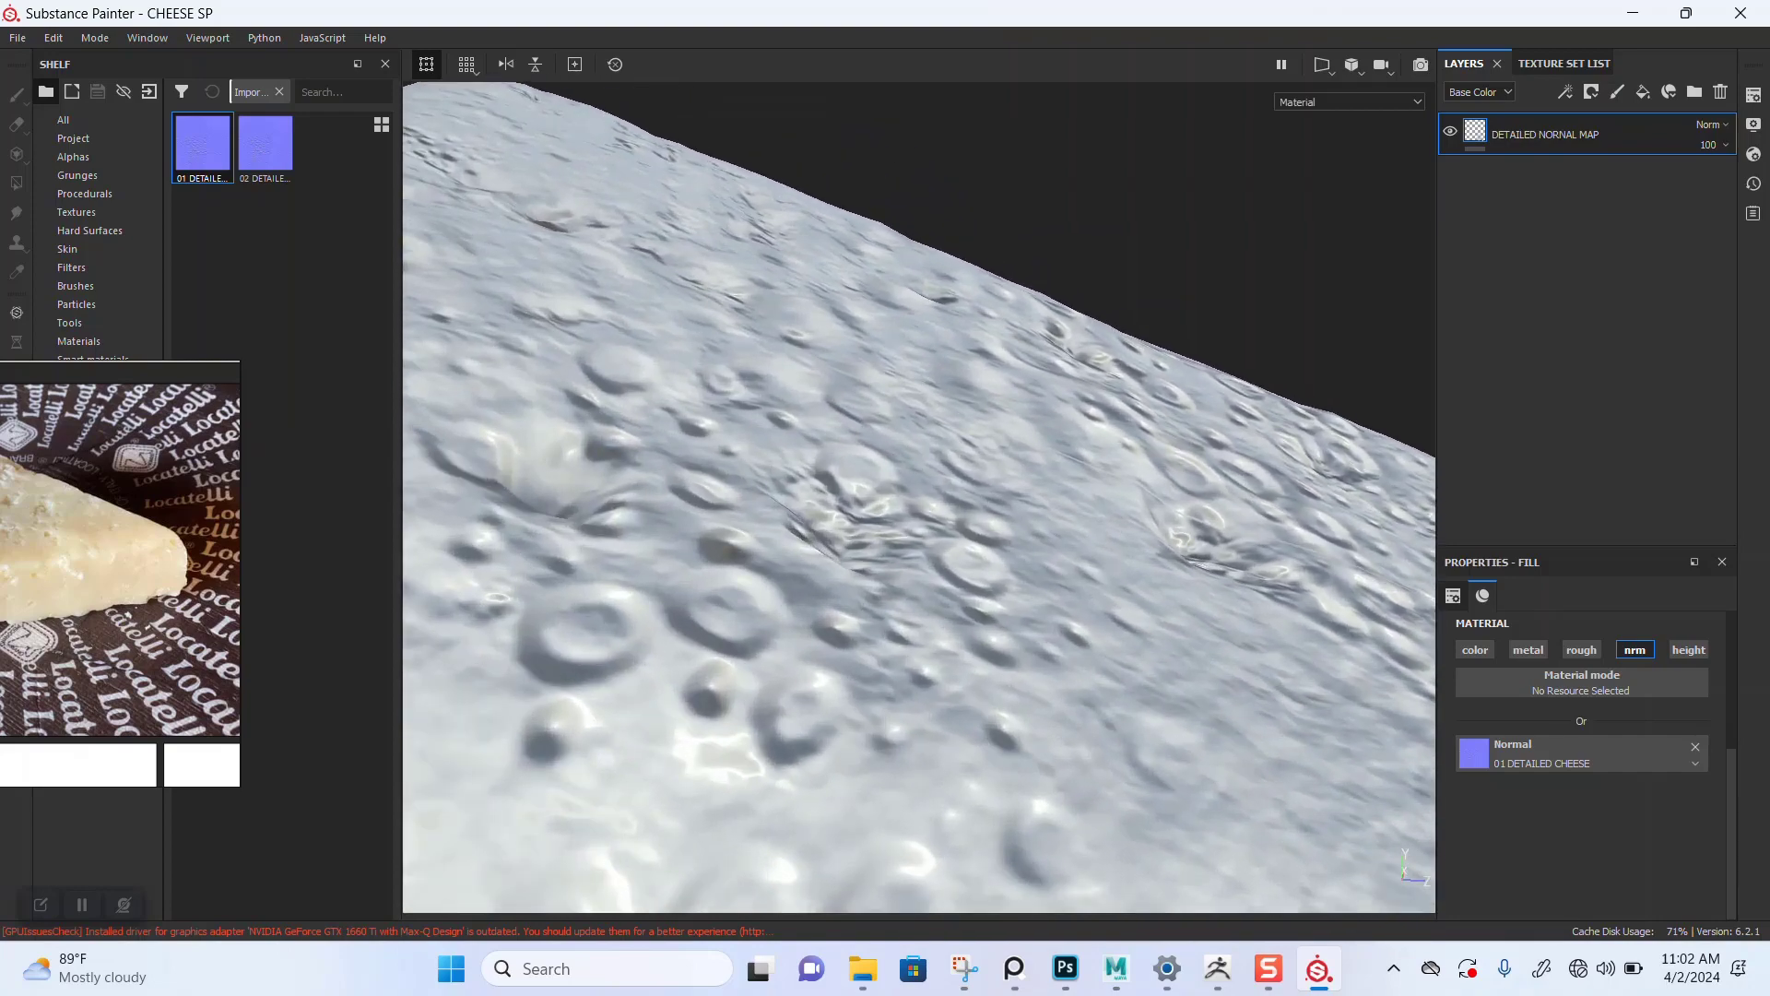
scroll(918, 498, "down", 4)
left_click_drag(918, 498, 1139, 457, "alt")
right_click_drag(1138, 456, 1010, 456, "shift")
scroll(1010, 456, "down", 3)
left_click_drag(1010, 456, 784, 627, "alt")
right_click_drag(783, 627, 876, 622, "alt")
mouse_move(876, 622)
left_mouse_down("alt")
mouse_move(765, 663)
mouse_move(678, 659)
mouse_move(580, 544)
mouse_move(766, 659)
mouse_move(876, 618)
left_mouse_up("alt")
right_click_drag(876, 617, 1051, 618, "shift")
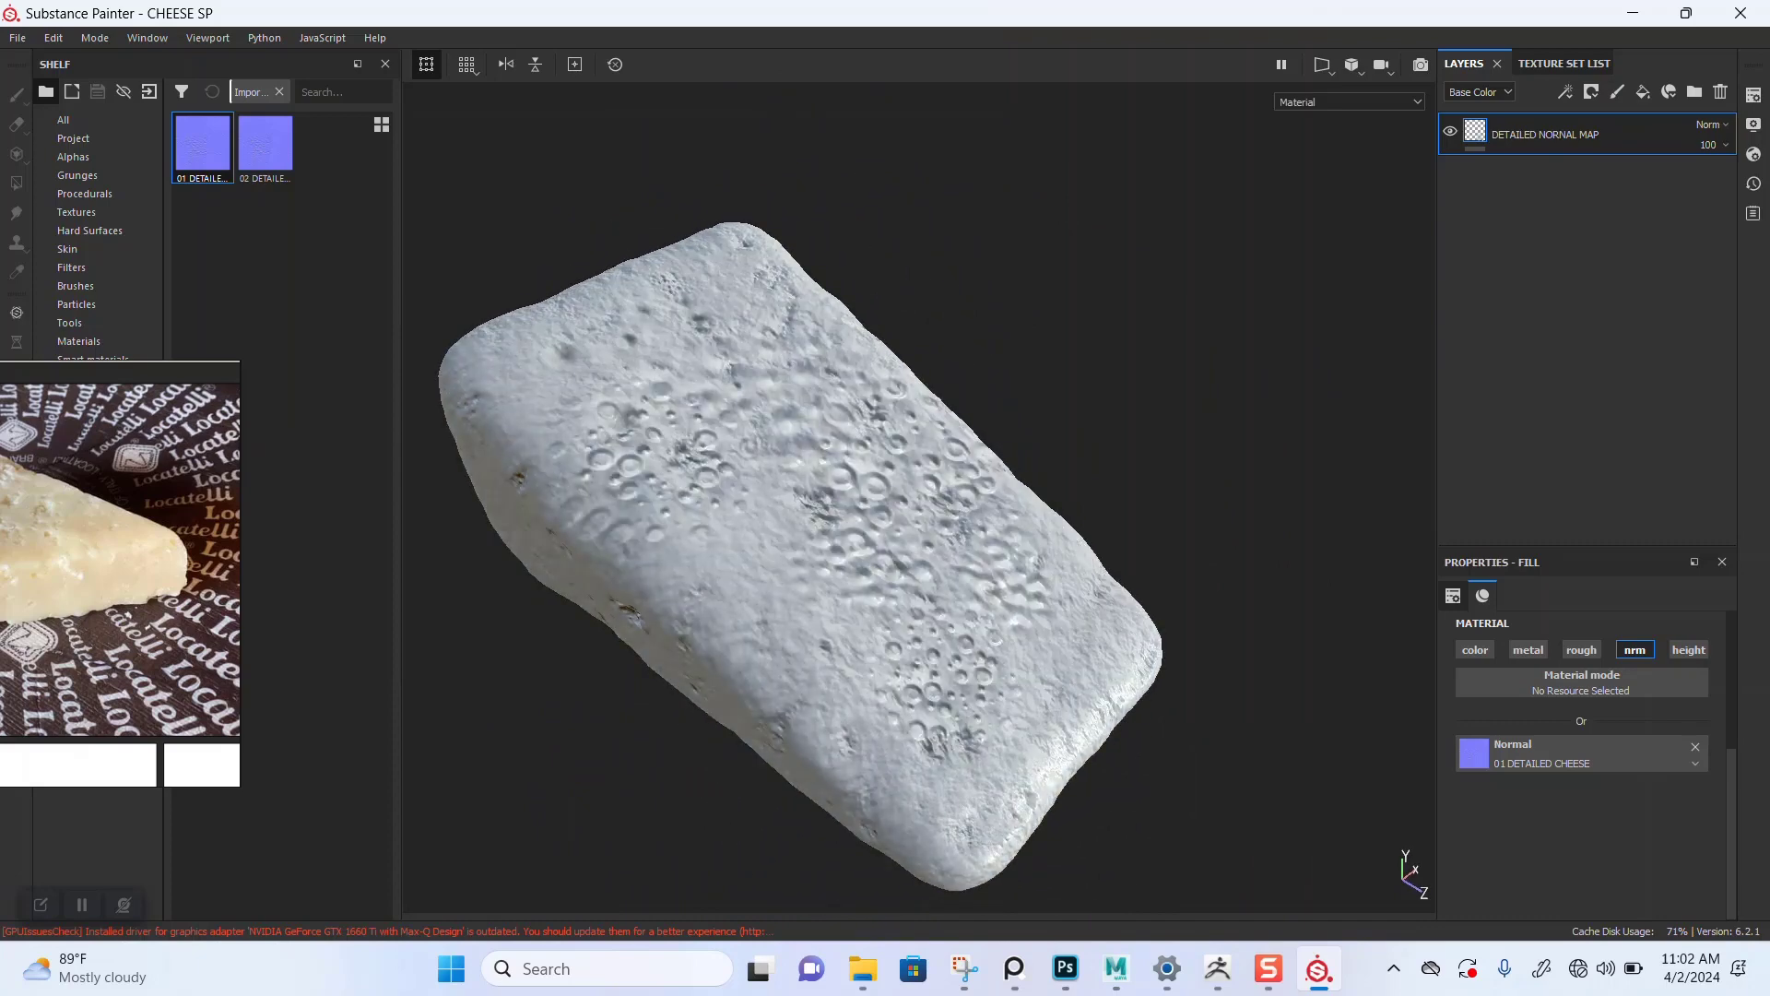
middle_click_drag(959, 609, 1046, 573, "alt")
right_click_drag(1046, 573, 1079, 573, "alt")
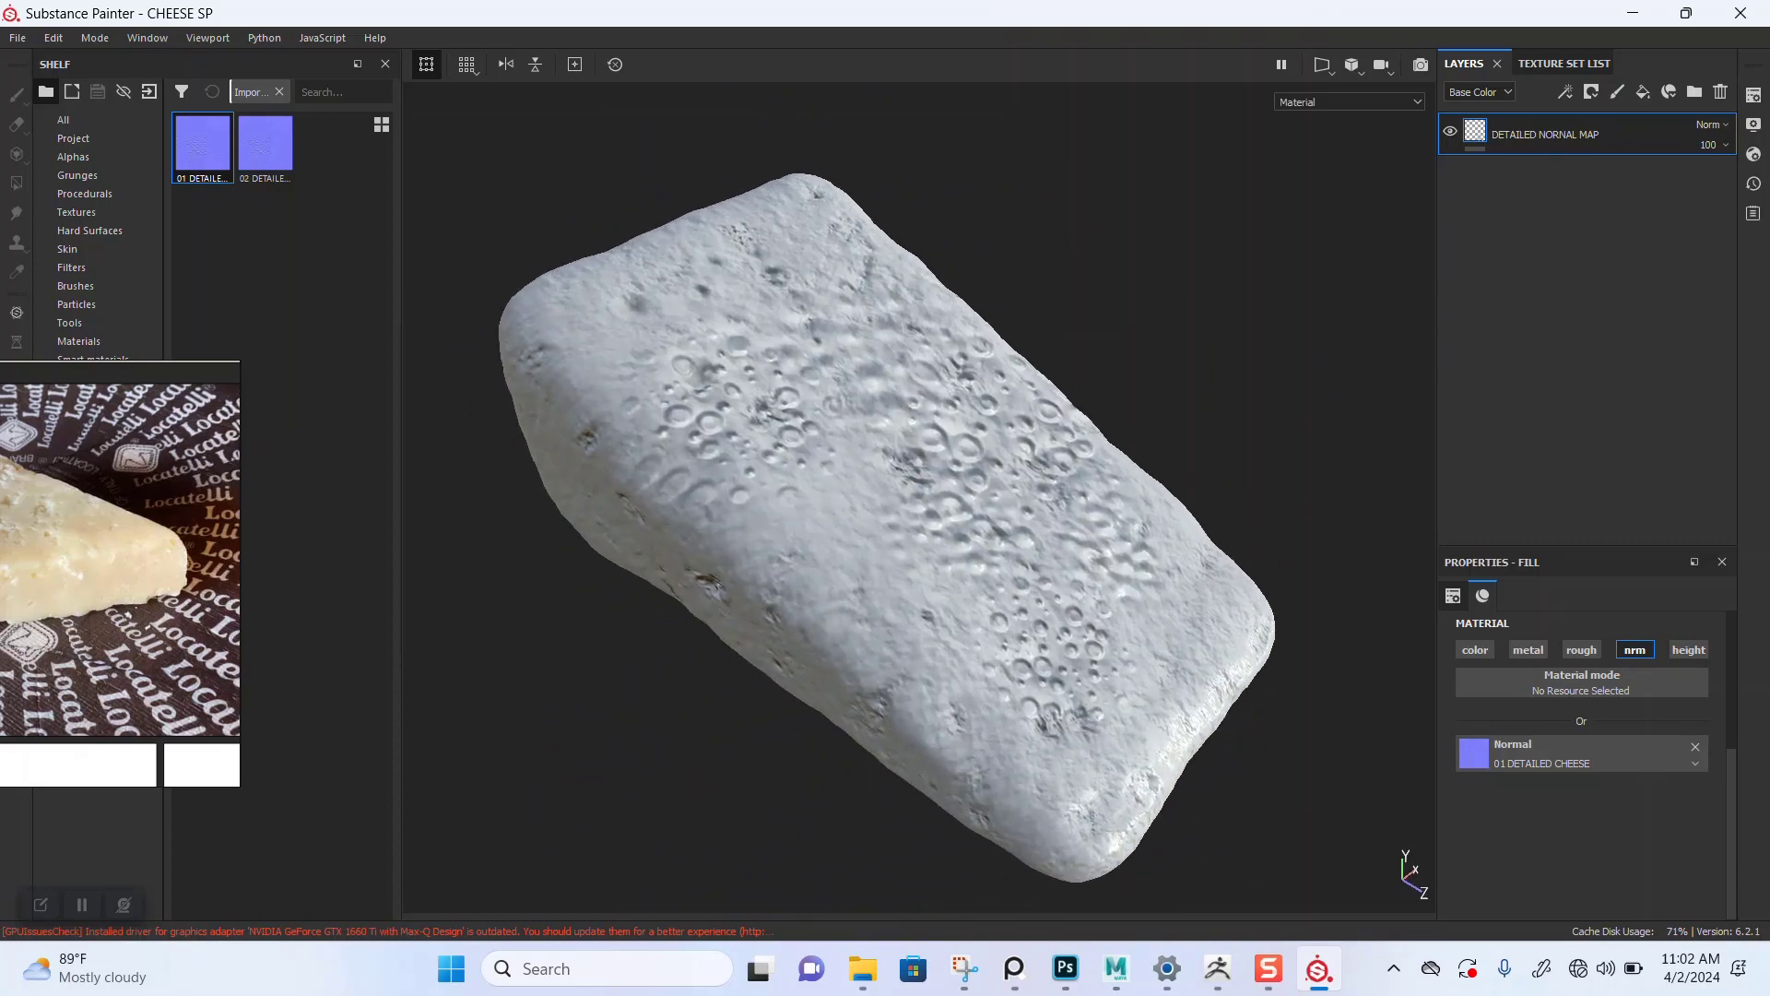
Step: Rearrange the cheese reference image board beside the viewport
mouse_move(138, 563)
right_mouse_down()
mouse_move(282, 527)
mouse_move(511, 389)
right_mouse_up()
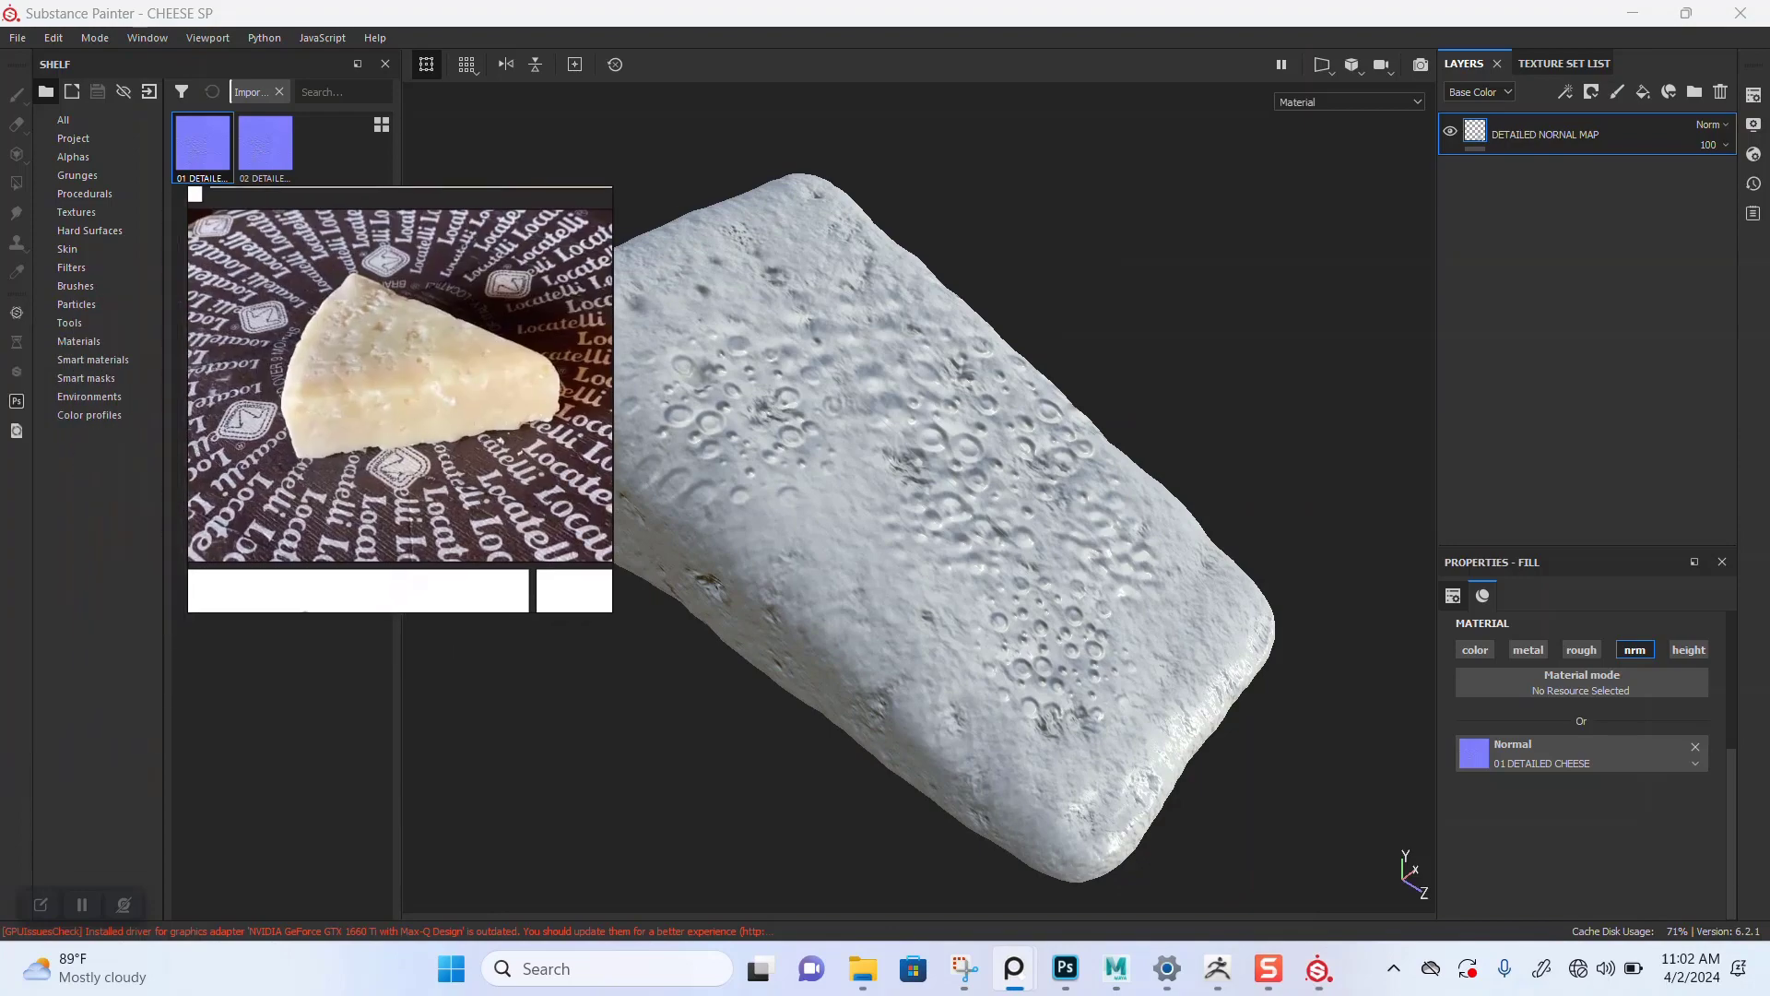
scroll(442, 450, "down", 5)
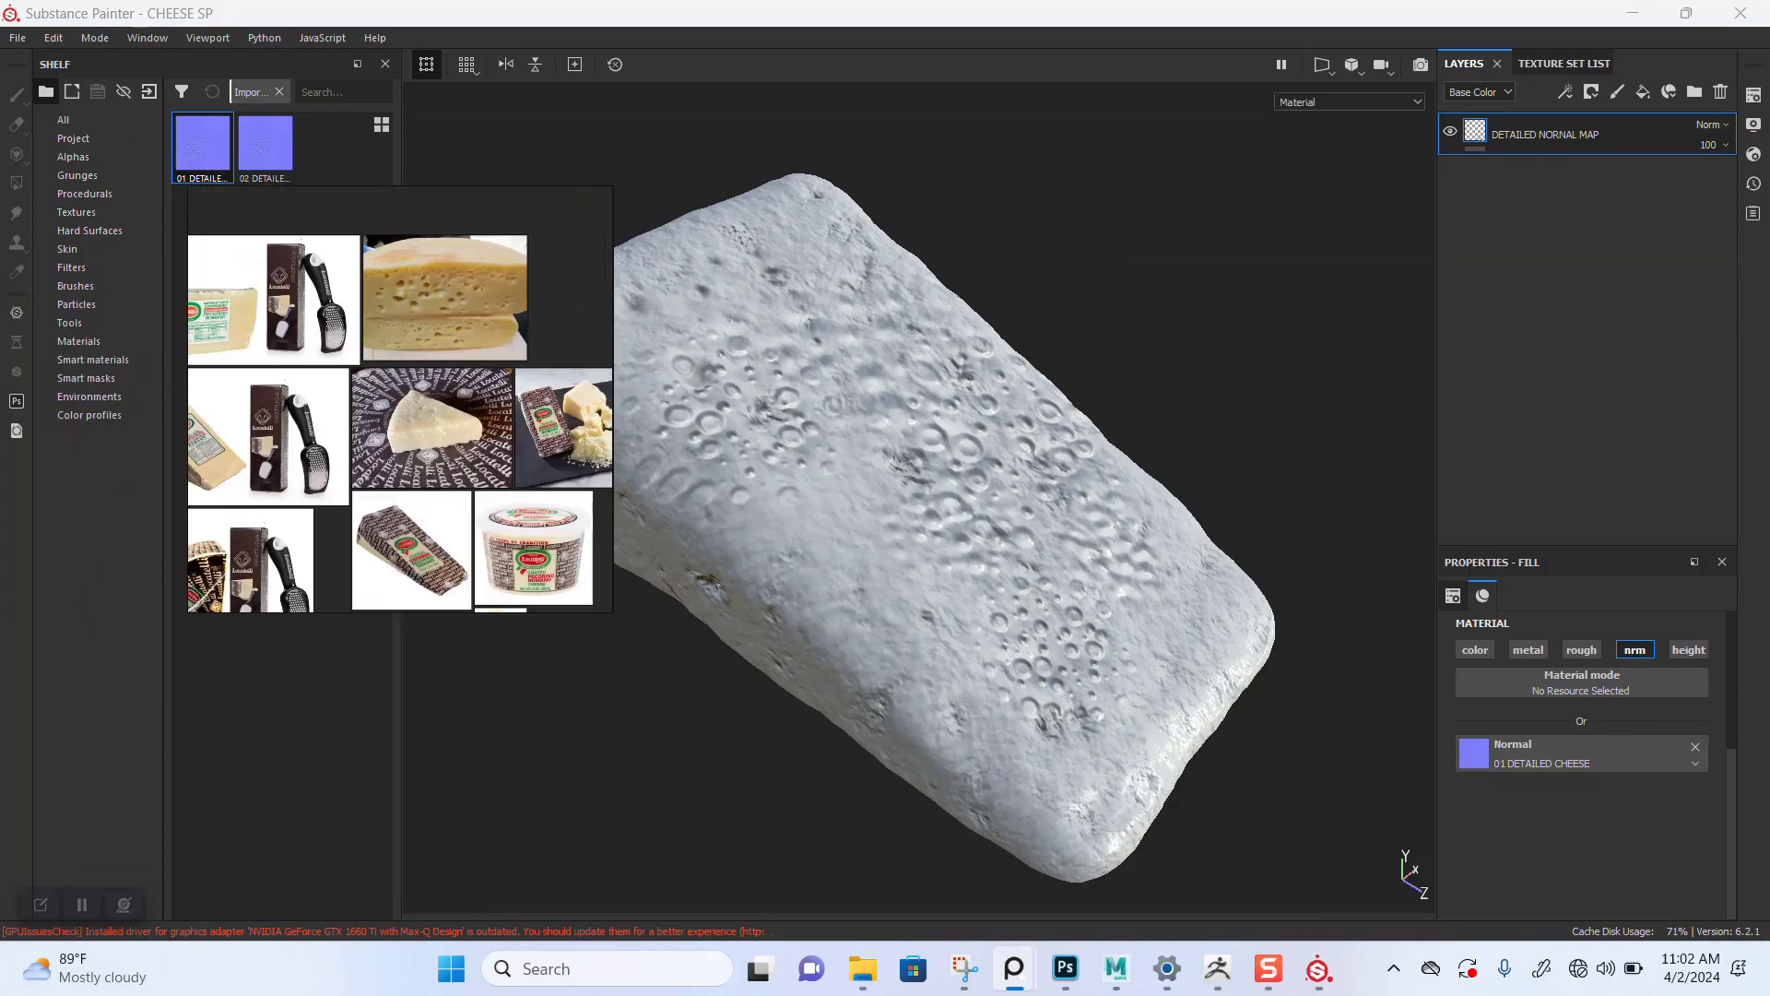
middle_click_drag(442, 397, 420, 346)
scroll(438, 452, "up", 3)
scroll(432, 511, "down", 3)
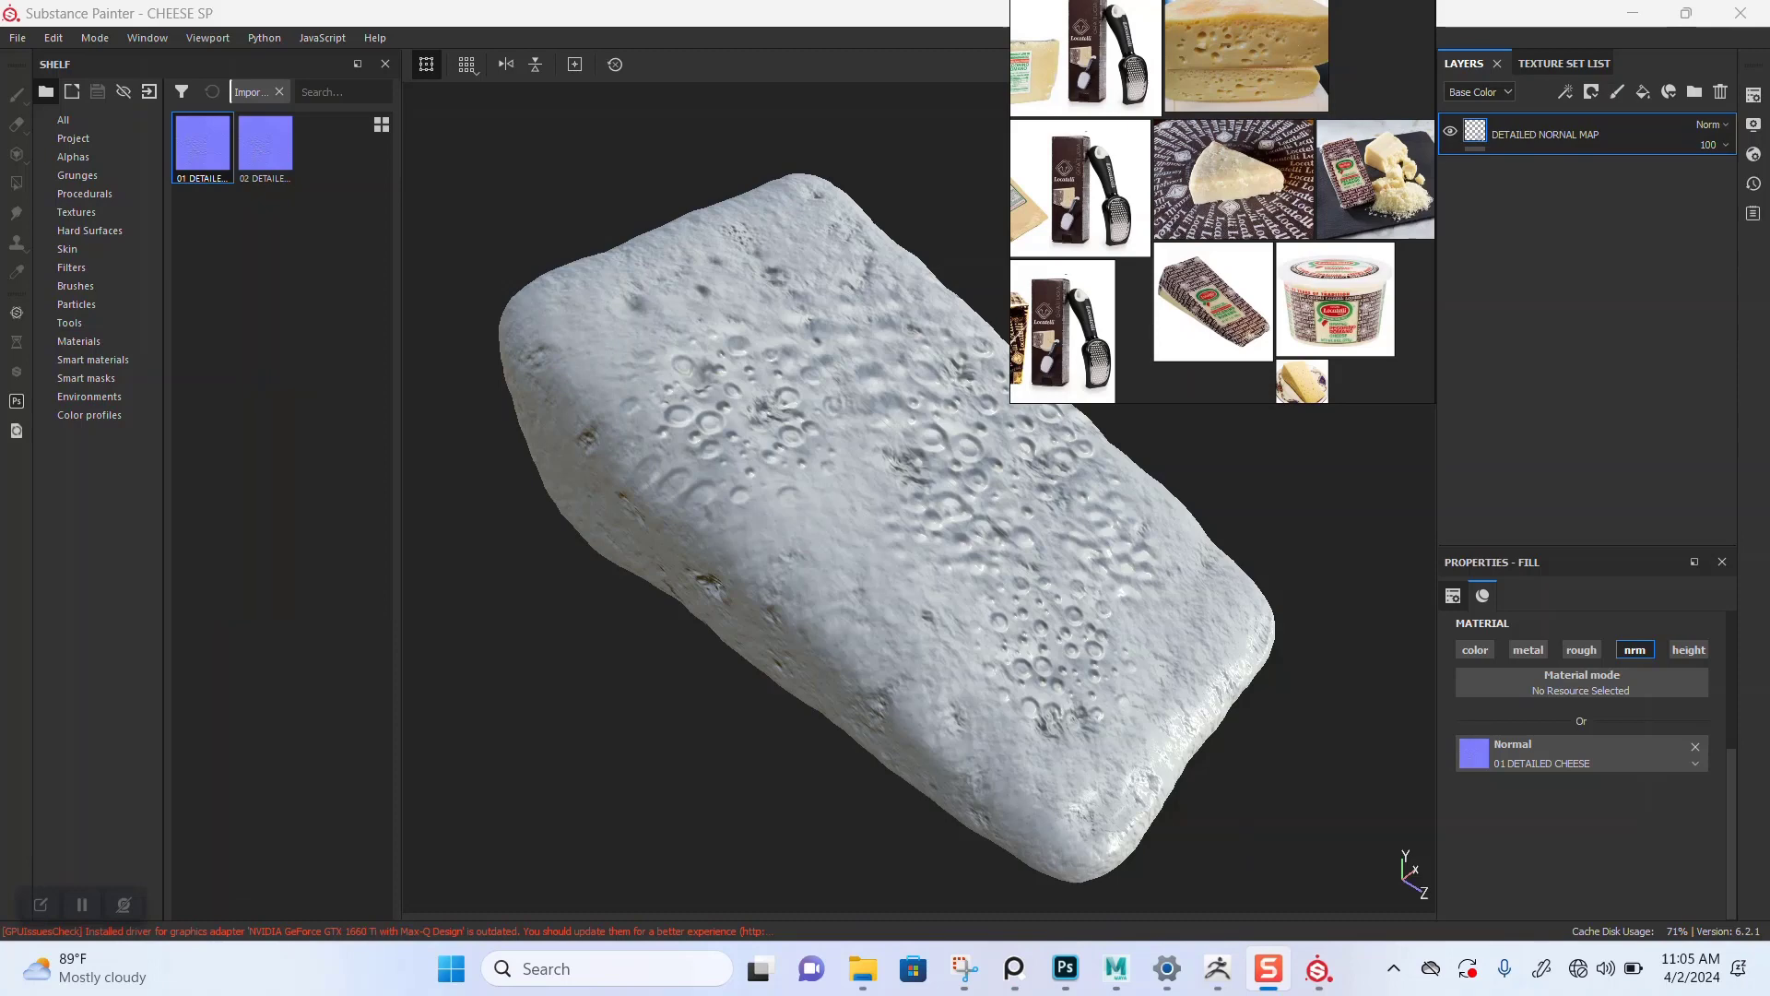
right_click_drag(885, 553, 941, 553, "alt")
mouse_move(940, 553)
left_mouse_down("alt")
mouse_move(936, 512)
mouse_move(950, 521)
left_mouse_up("alt")
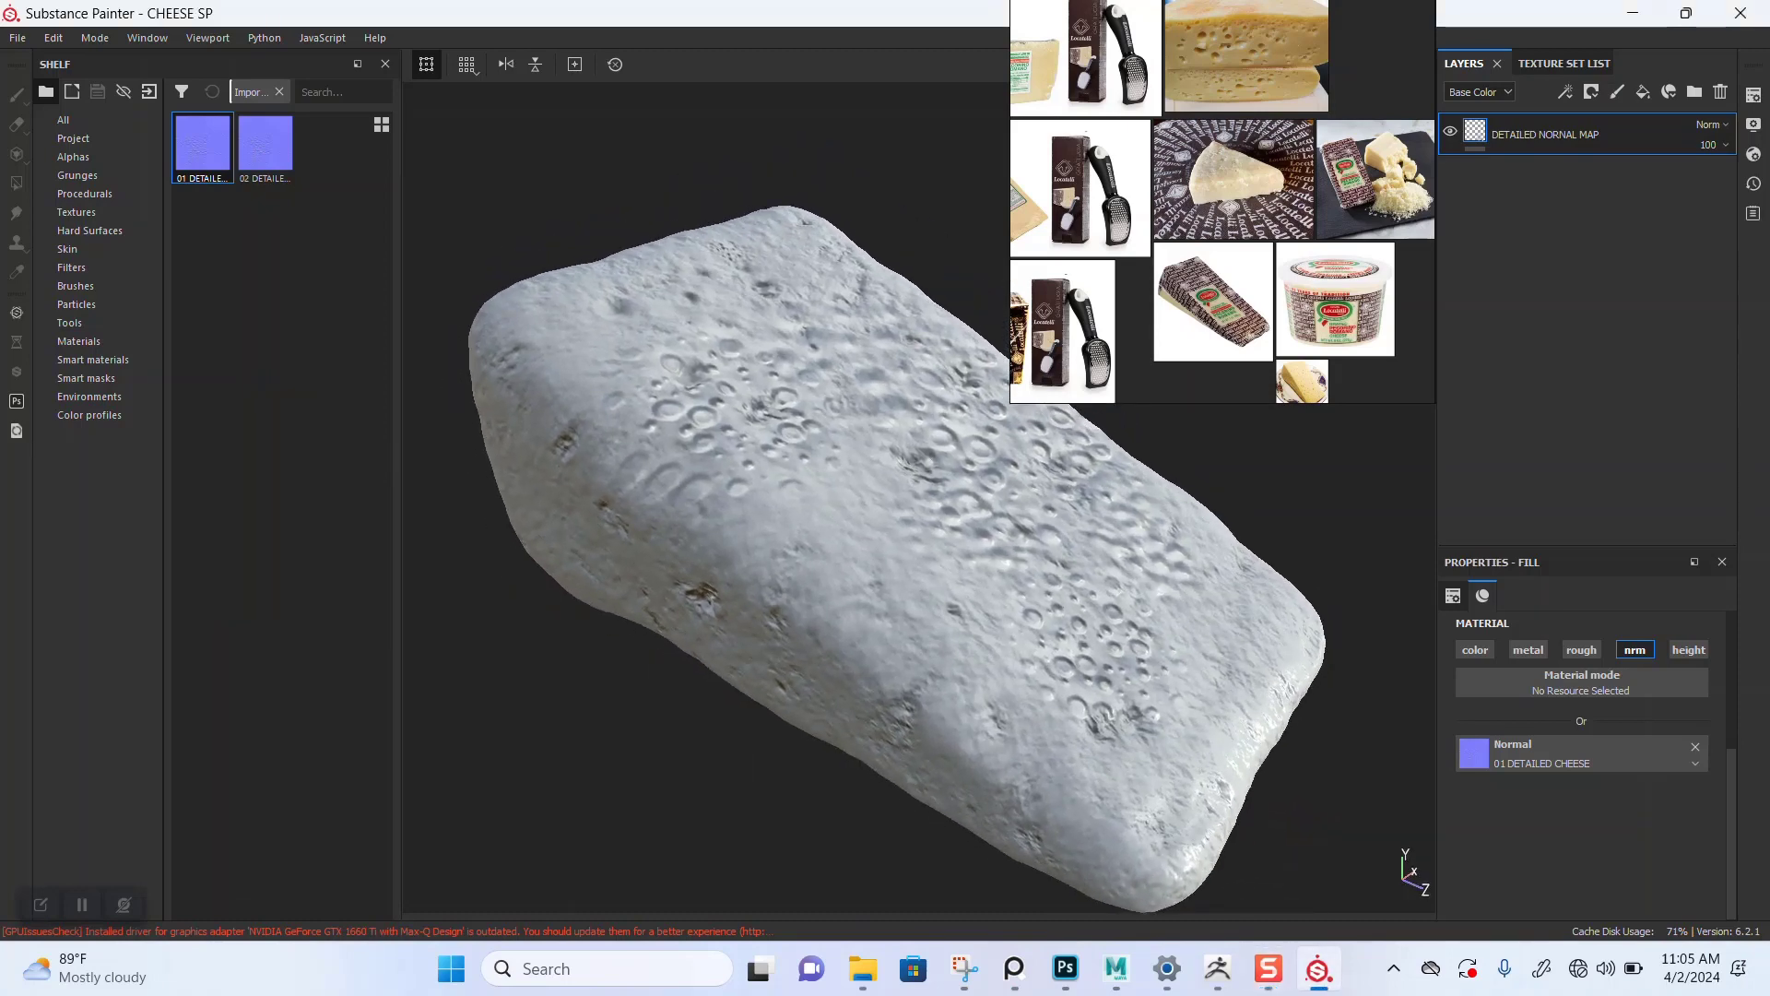
Step: Relocate the reference image board over the shelf area and browse through its cheese photos
middle_click_drag(1240, 189, 1216, 305)
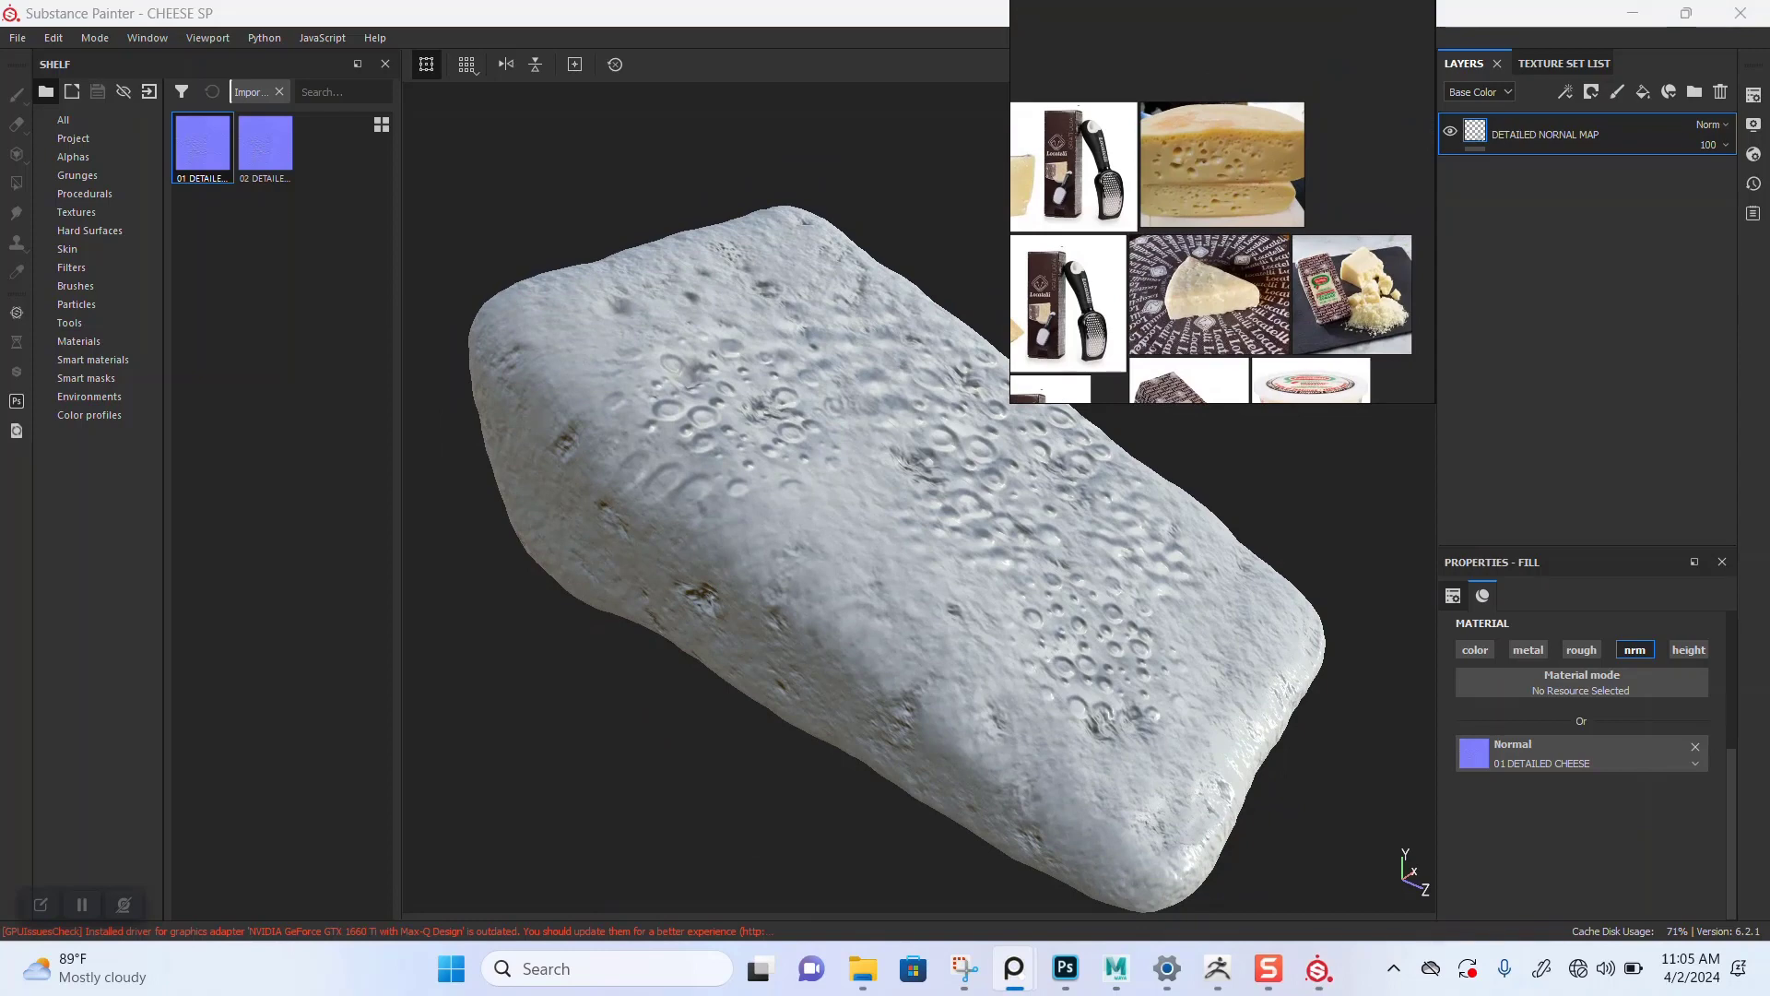
scroll(1215, 242, "up", 5)
middle_click_drag(1216, 242, 1190, 356)
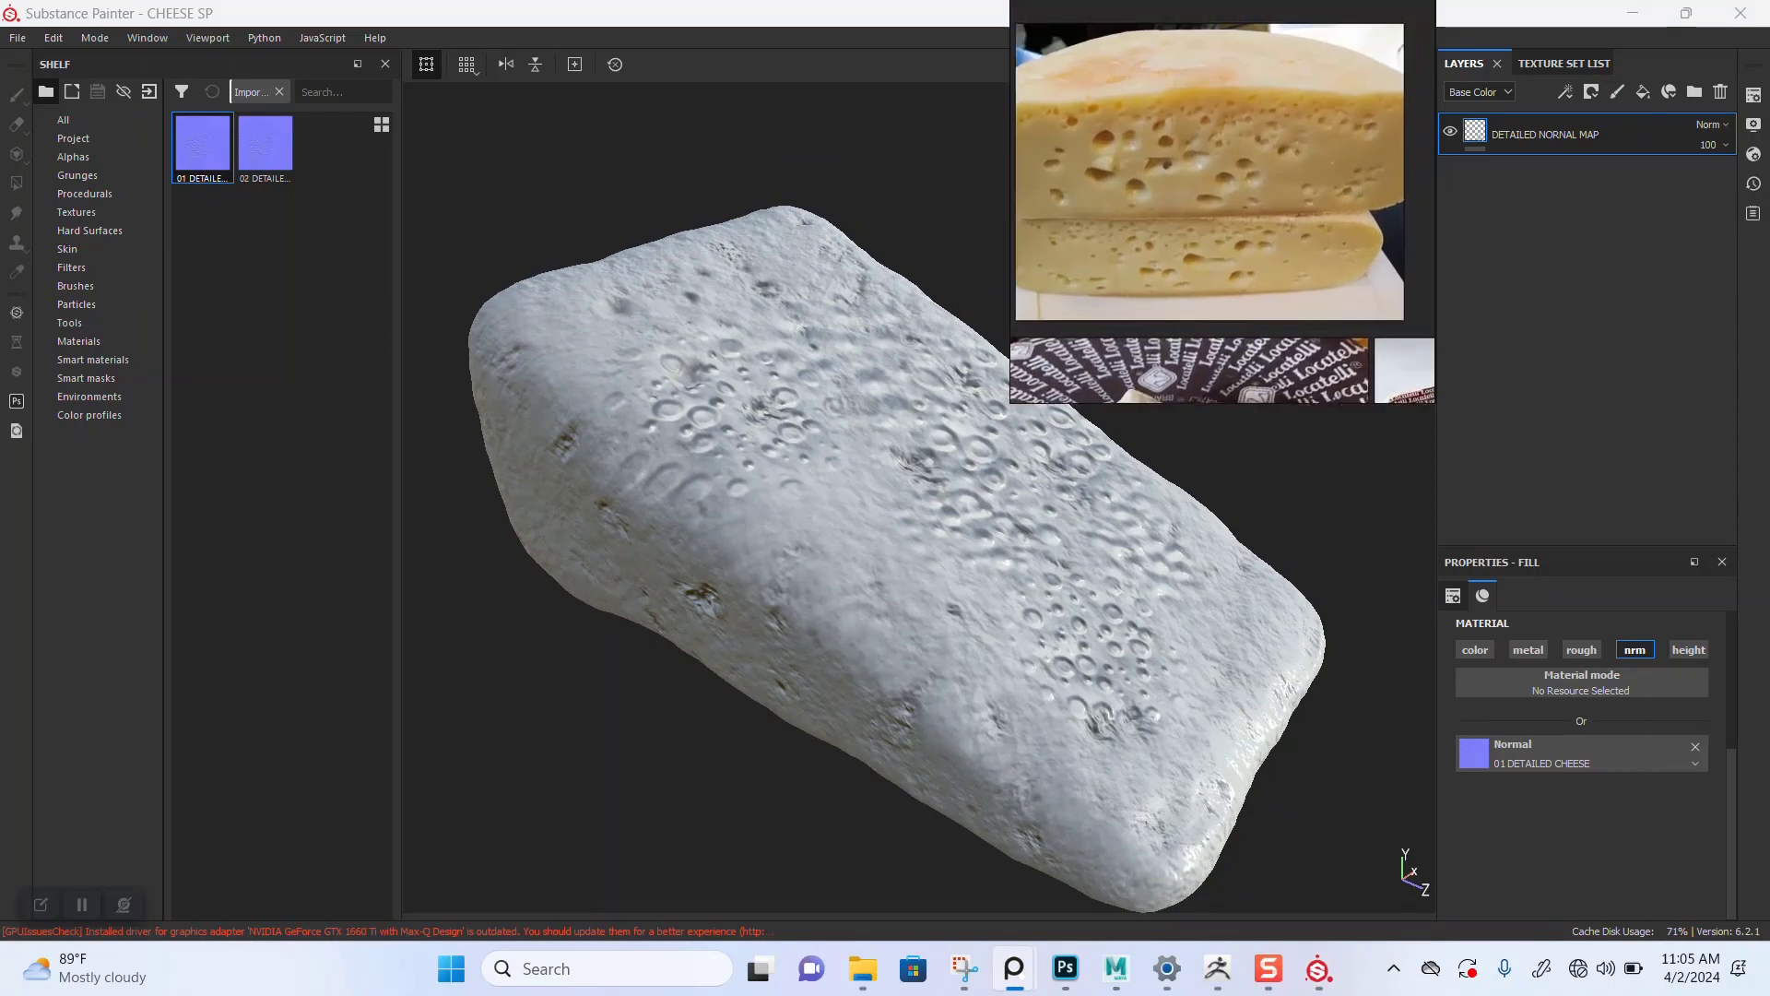
scroll(1218, 189, "down", 3)
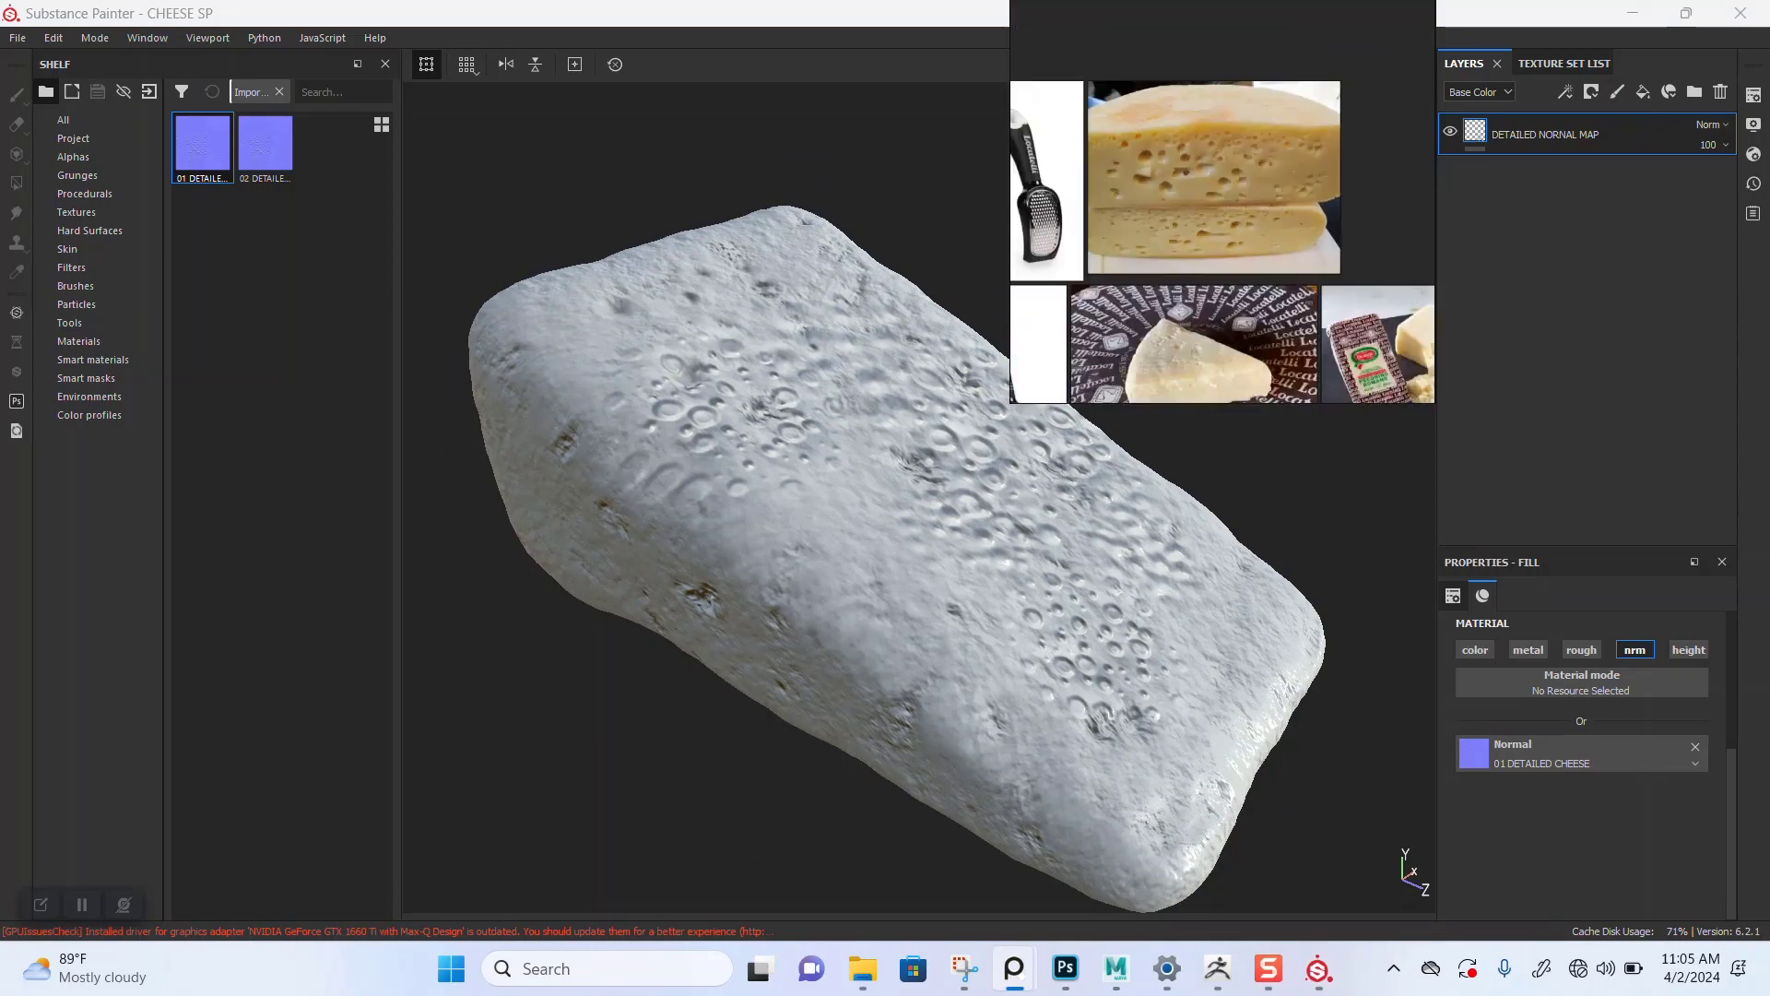
middle_click_drag(1219, 189, 1087, 111)
scroll(1282, 275, "up", 5)
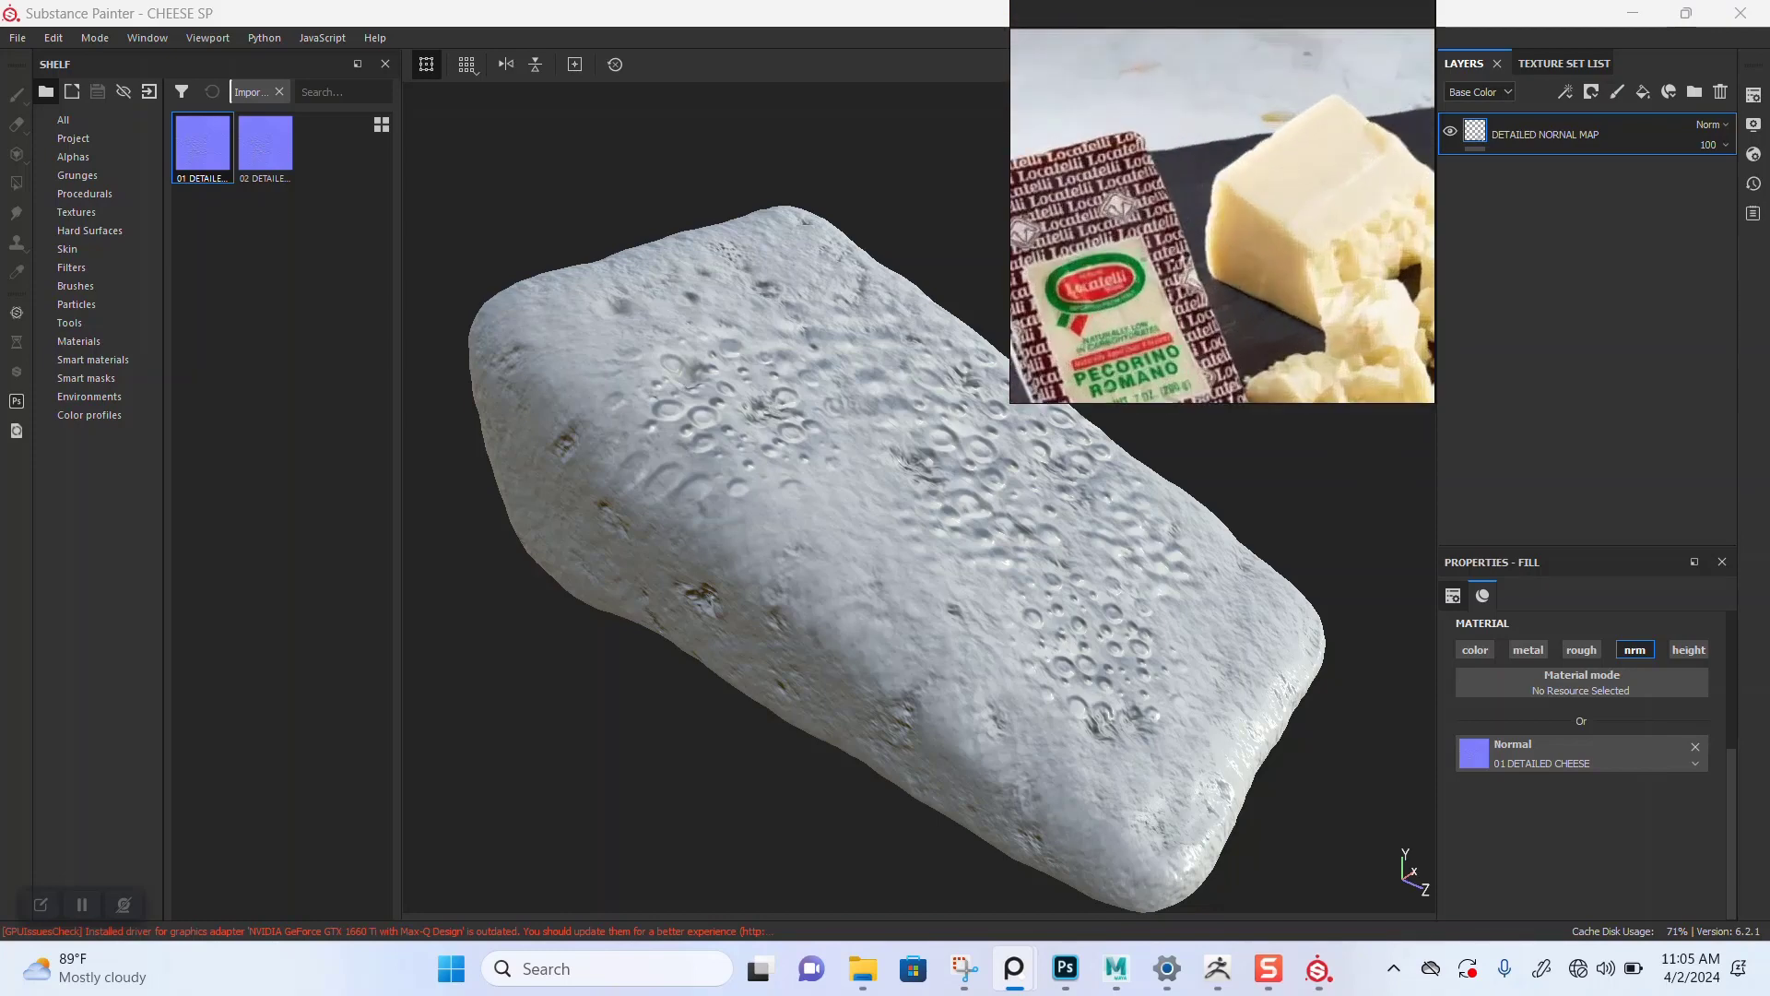
middle_click_drag(1283, 275, 1567, 539)
middle_click_drag(1172, 190, 1280, 247)
scroll(1206, 276, "down", 3)
scroll(1190, 280, "up", 2)
scroll(1190, 279, "down", 1)
right_click_drag(1279, 246, 444, 362)
scroll(397, 314, "up", 2)
middle_click_drag(398, 412, 538, 156)
scroll(416, 365, "down", 7)
middle_click_drag(589, 456, 440, 402)
scroll(440, 404, "up", 14)
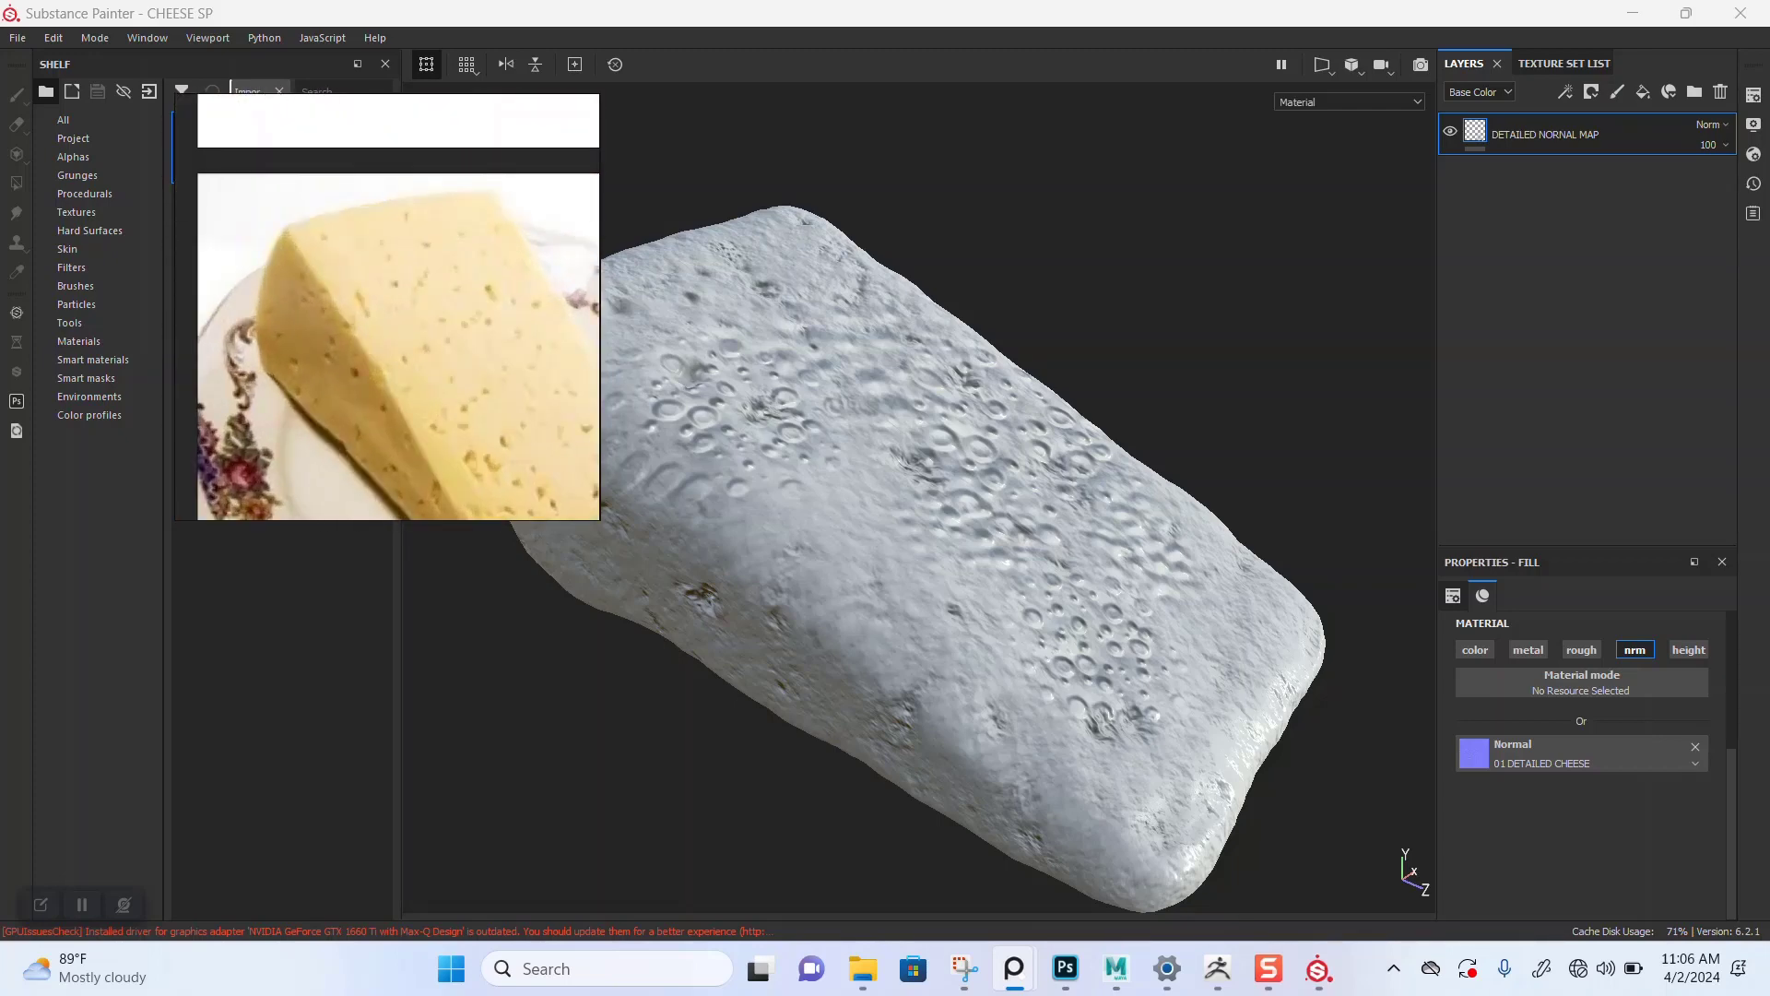
scroll(387, 307, "down", 2)
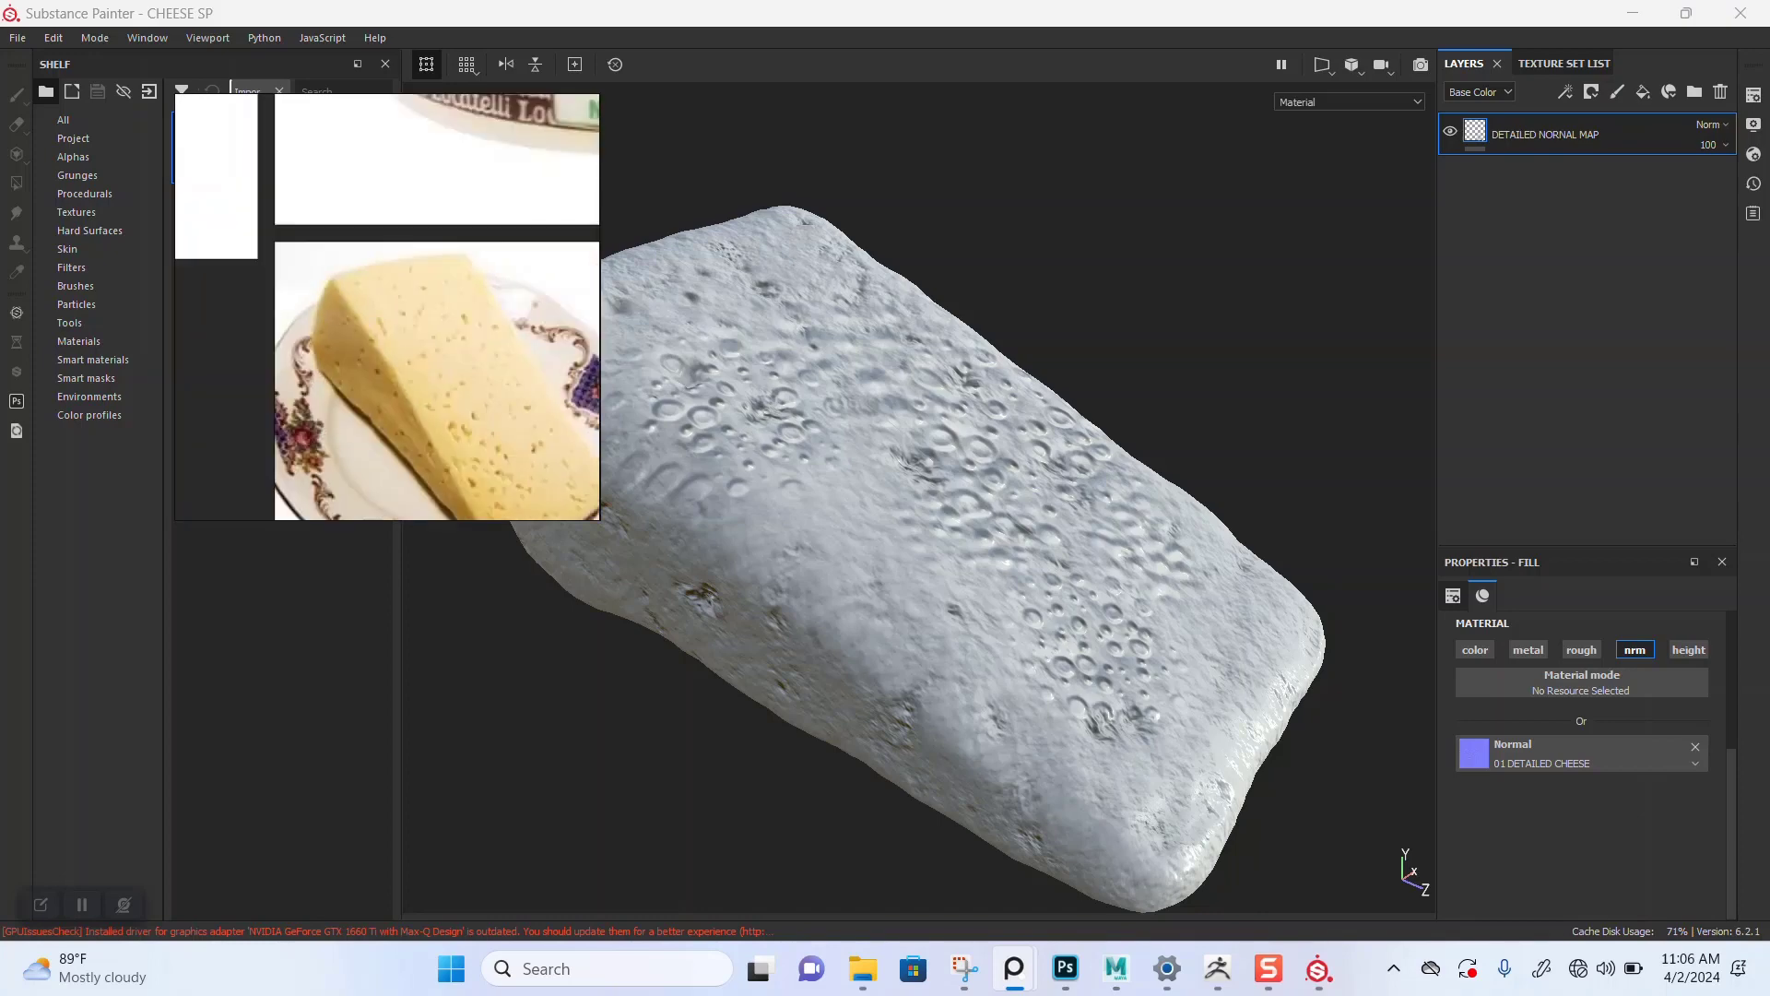
scroll(387, 307, "down", 5)
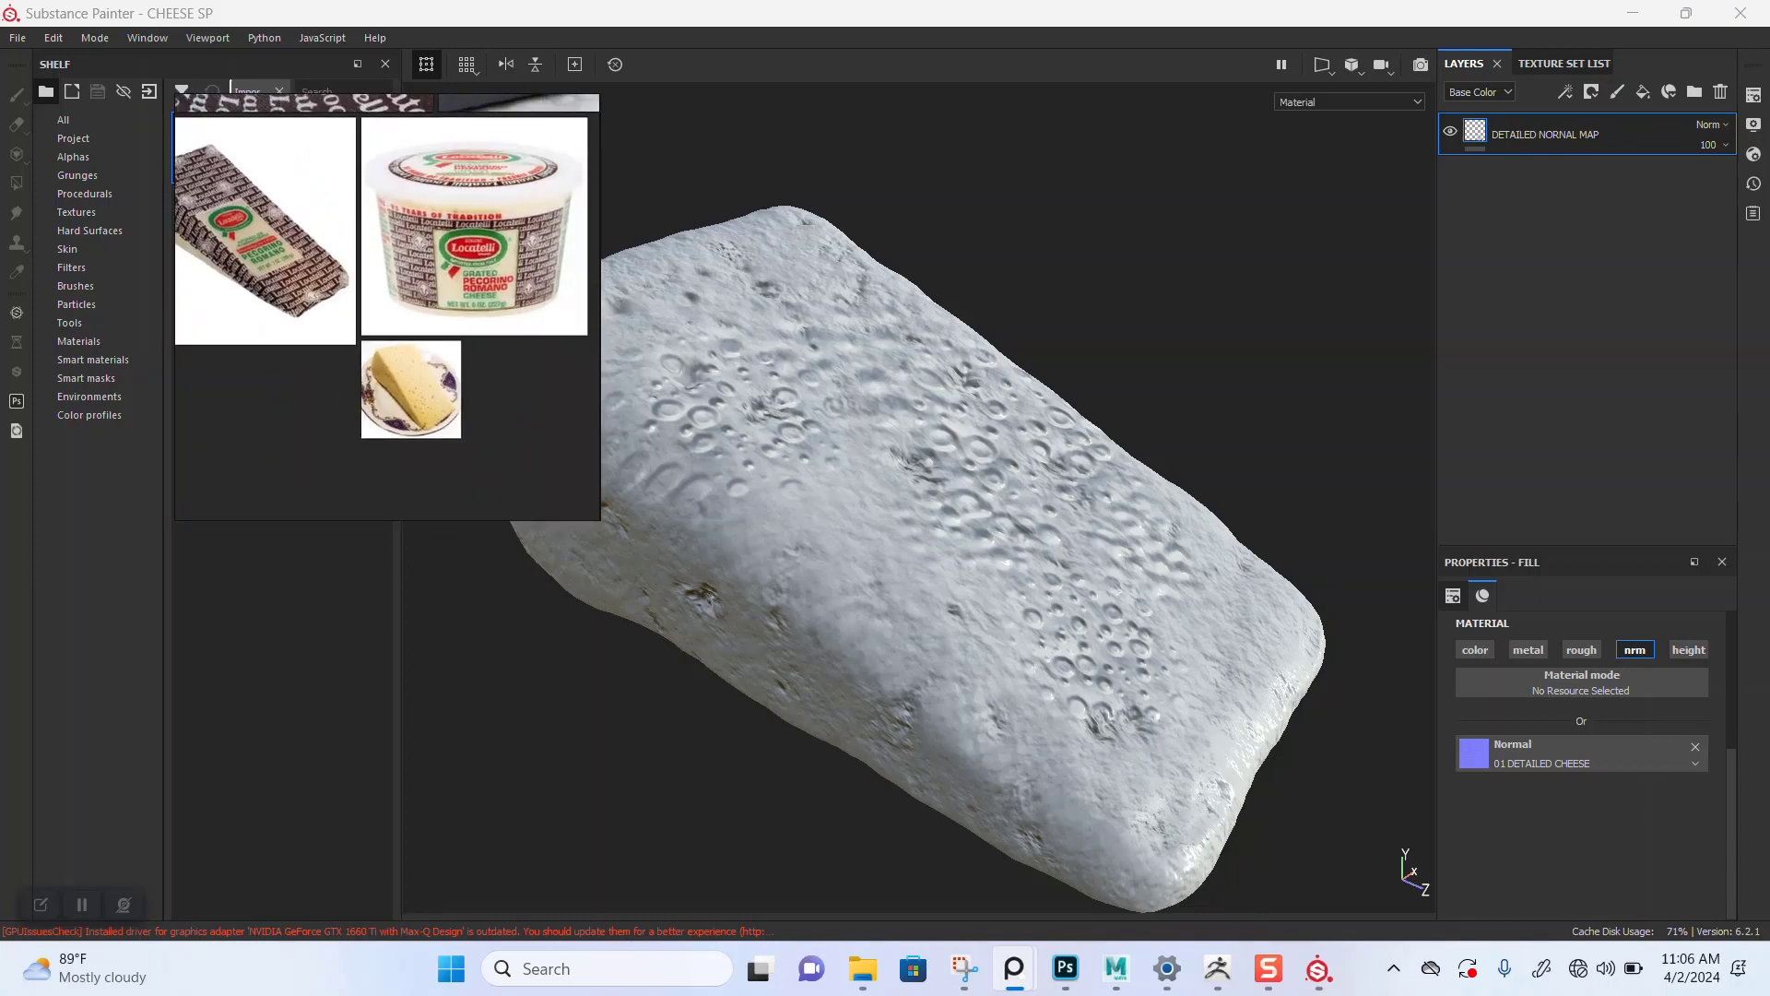
Step: Set the DETAILED NORMAL MAP layer's normal channel opacity to 35
left_click(1595, 135)
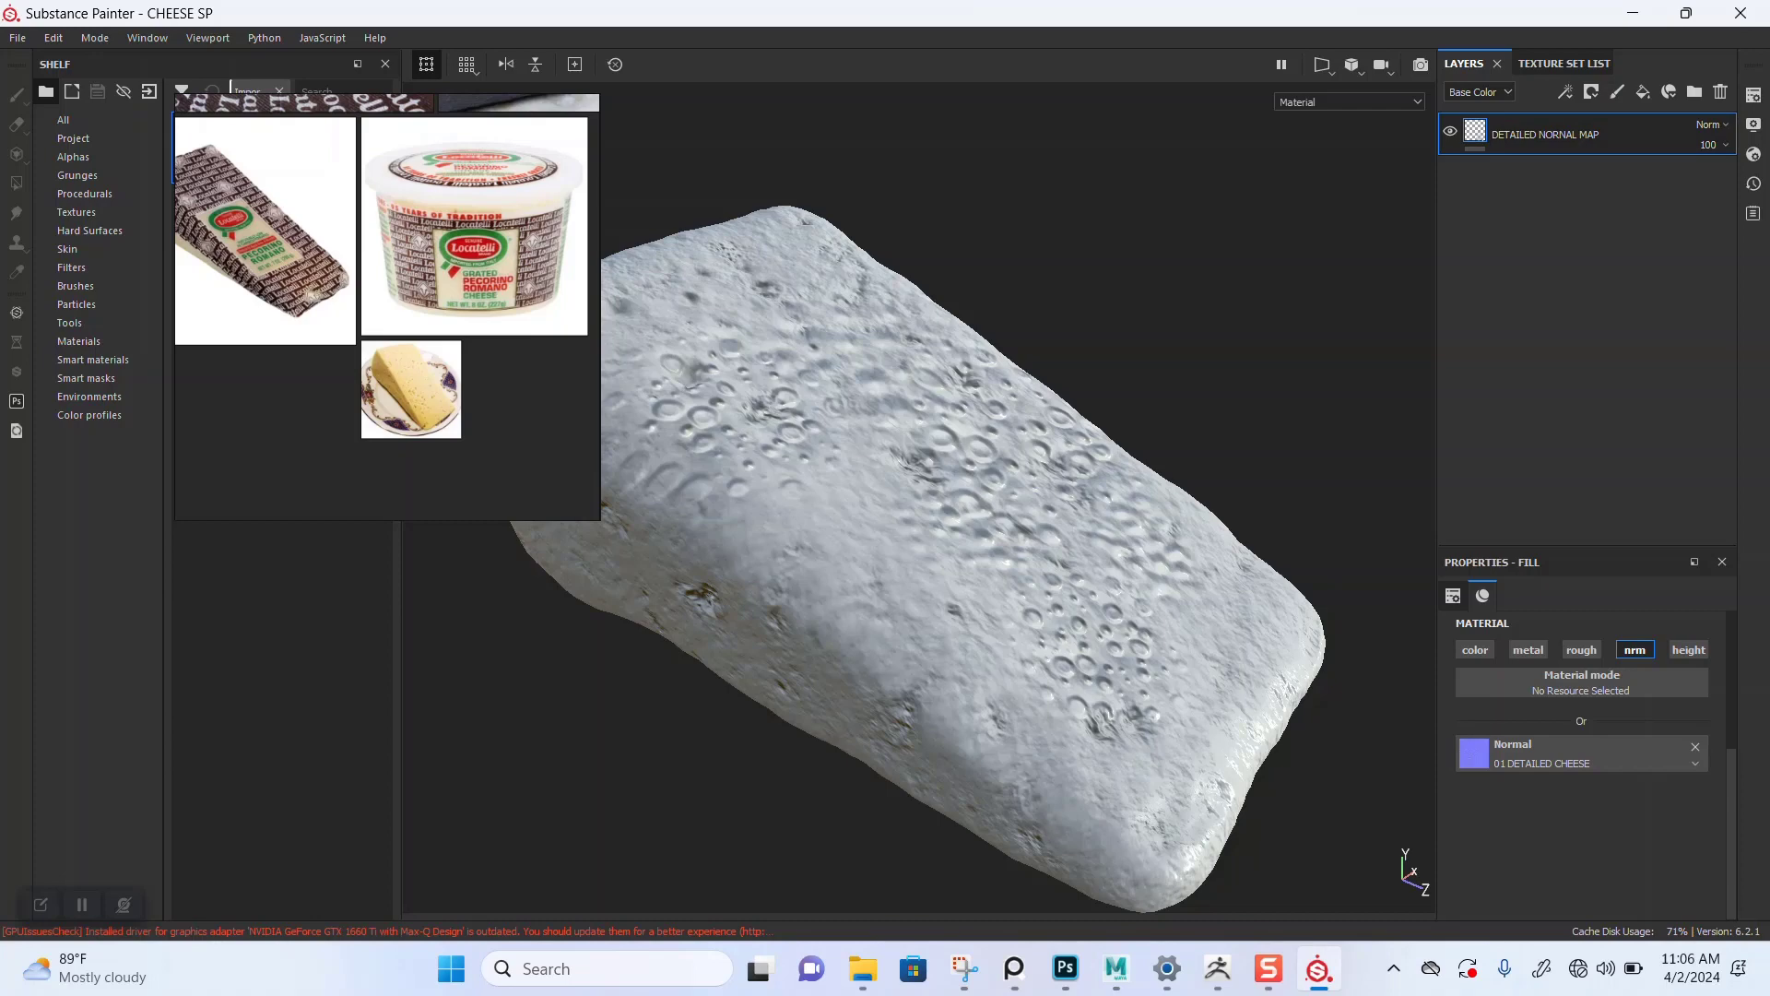
left_click(1479, 91)
left_click(1461, 145)
left_click_drag(1763, 178, 1710, 178)
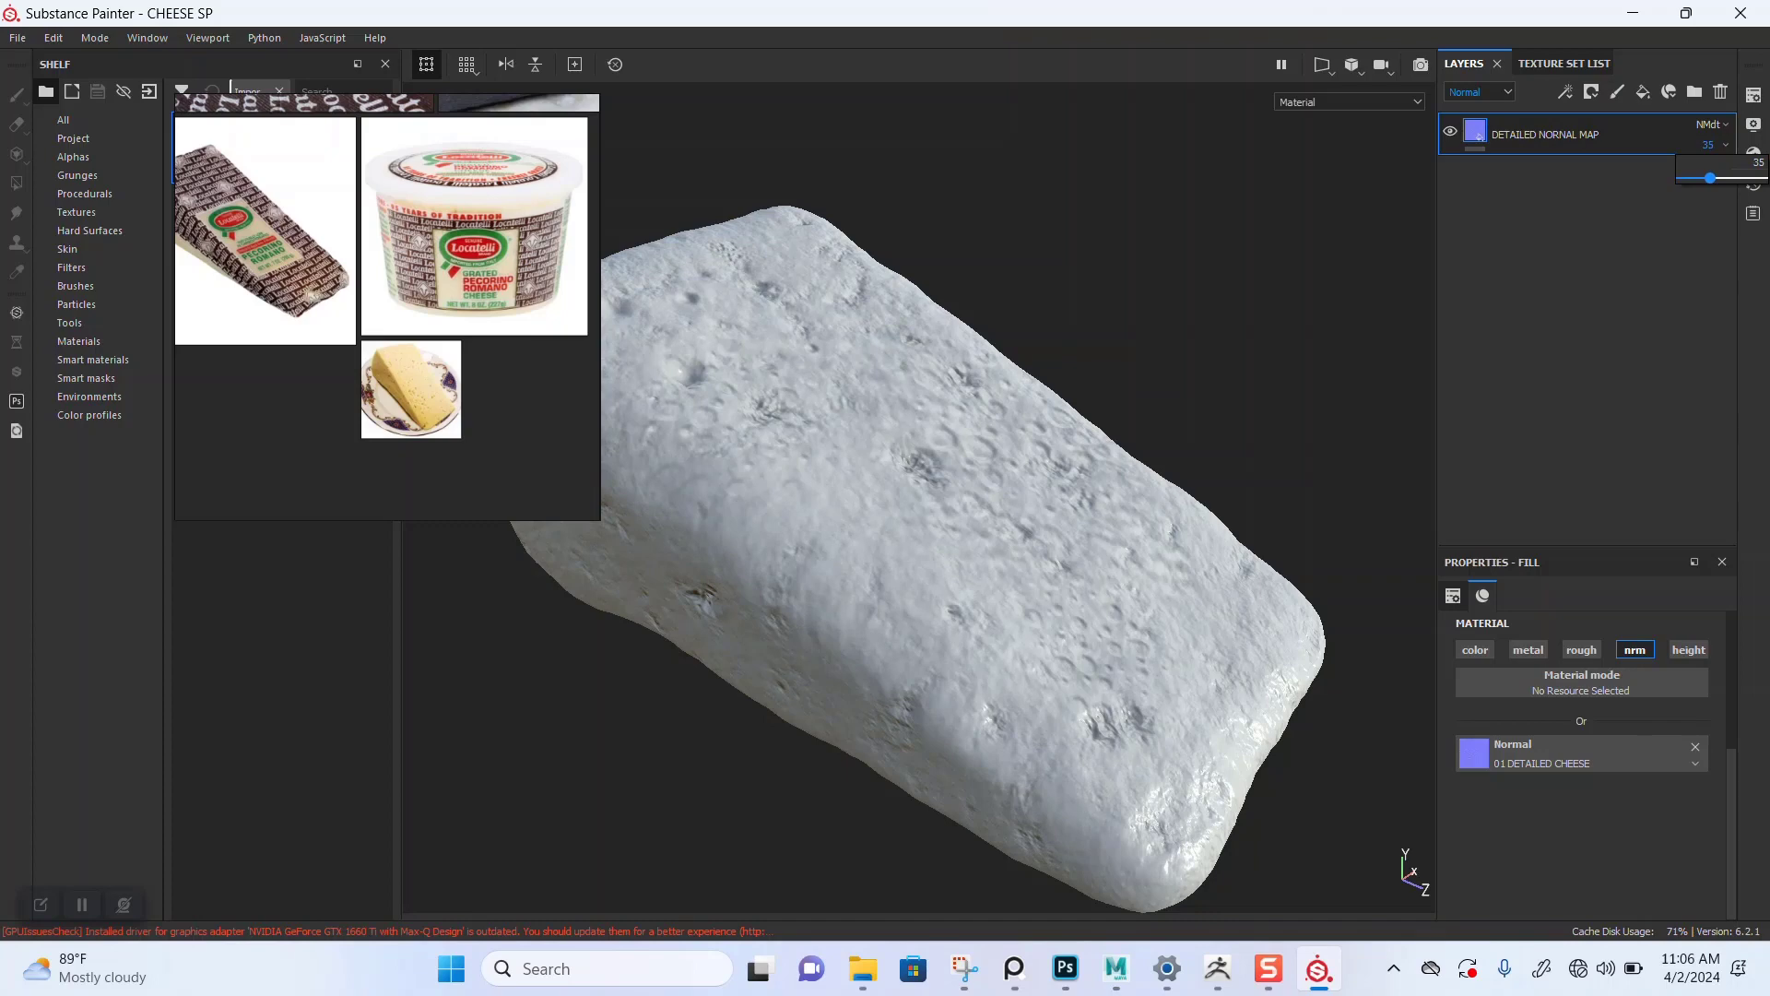
Step: Browse and zoom the reference images to bring up the holey yellow cheese photo
scroll(361, 297, "up", 2)
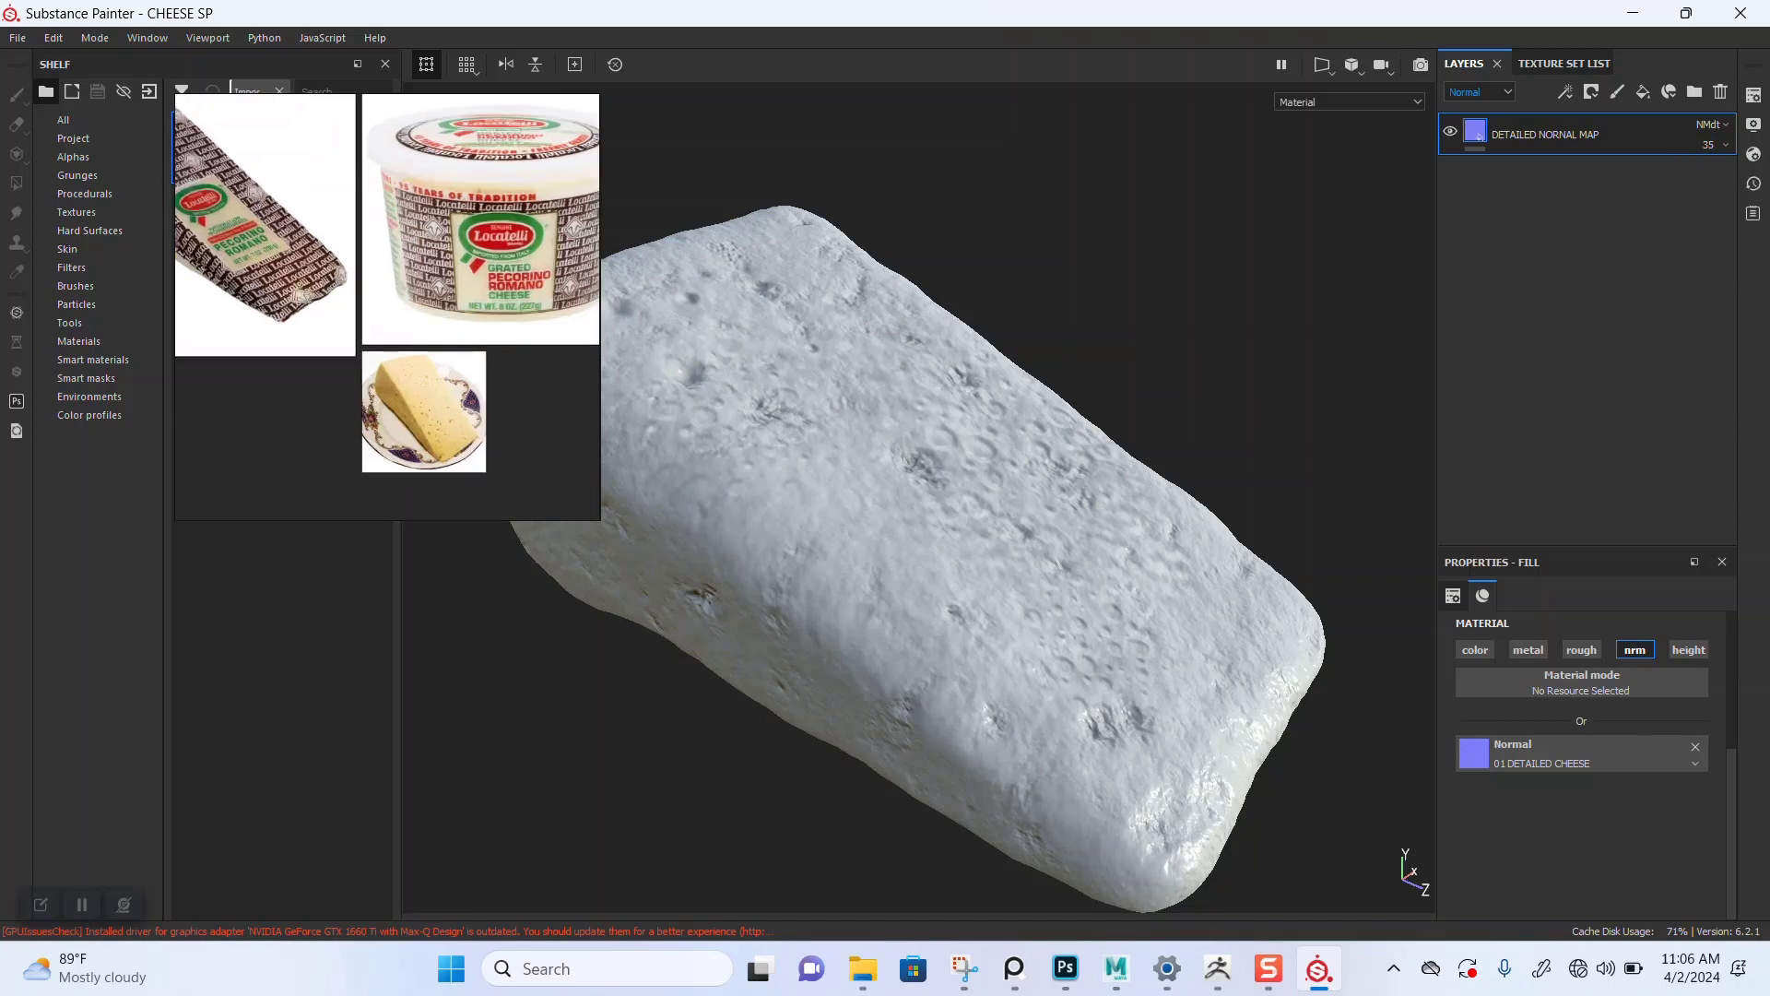
middle_click_drag(362, 296, 443, 590)
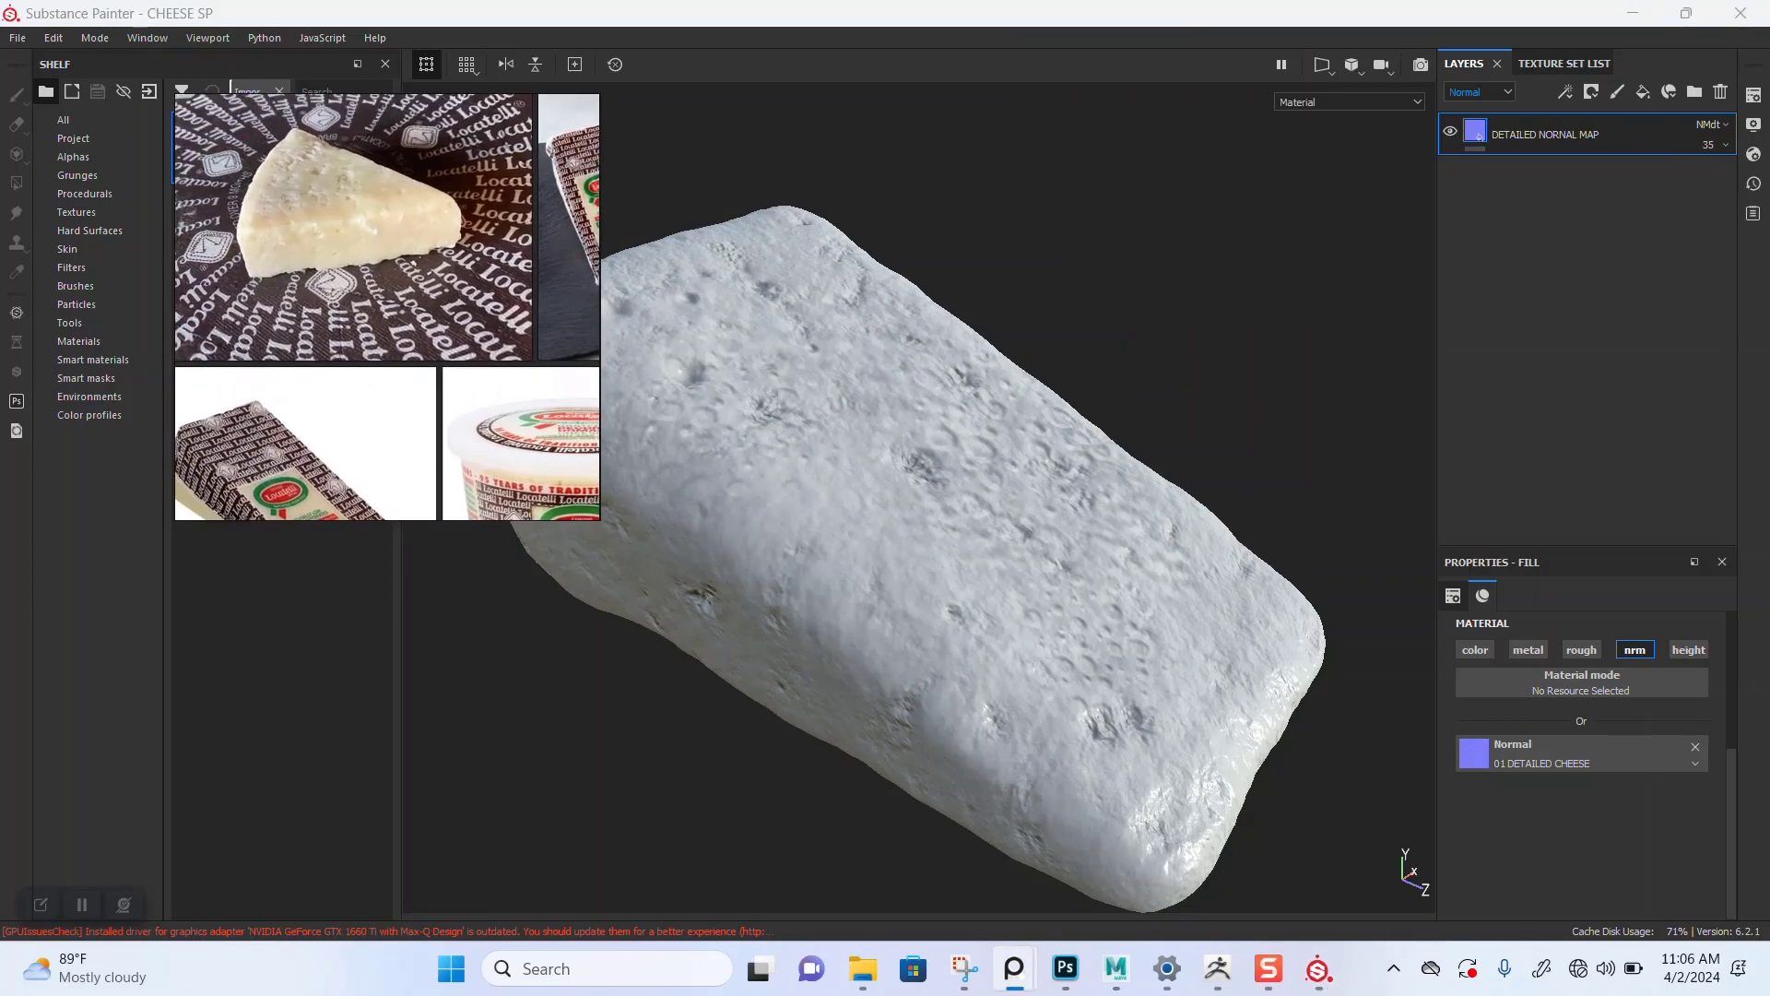
middle_click_drag(321, 123, 684, 380)
scroll(346, 202, "up", 3)
scroll(358, 337, "down", 3)
middle_click_drag(415, 359, 140, 393)
middle_click_drag(406, 267, 355, 354)
scroll(314, 331, "up", 2)
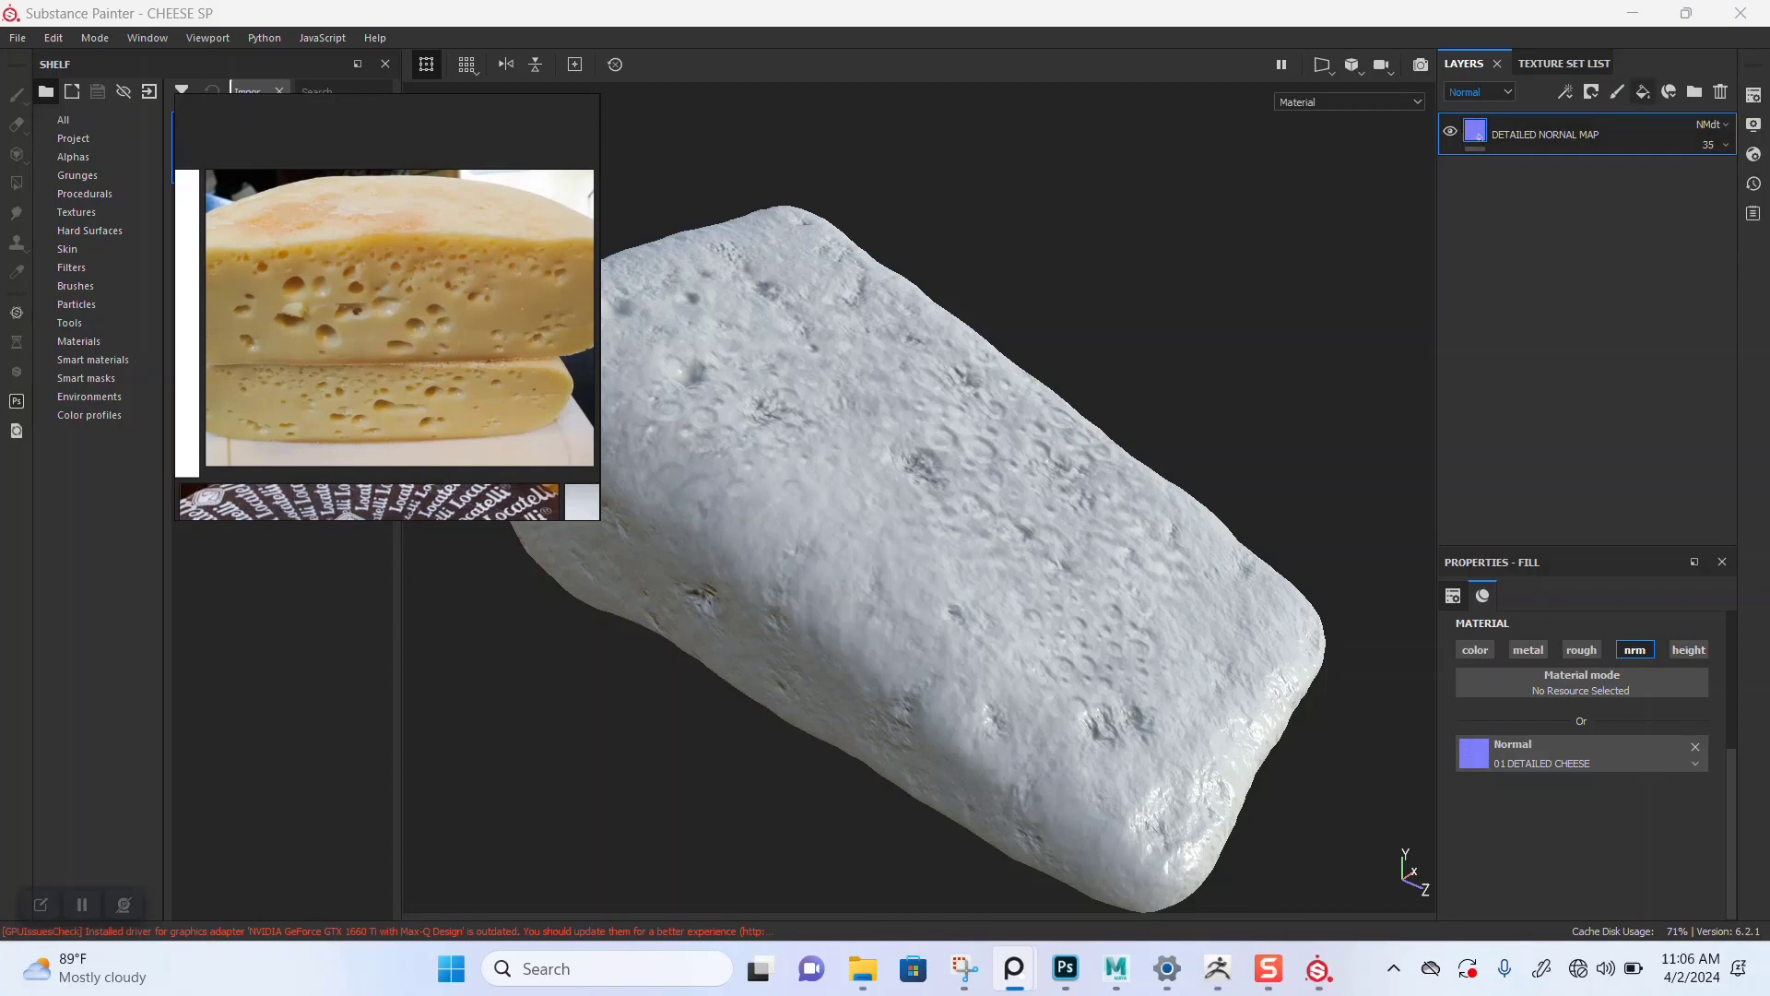
Step: Add a fill layer and set its base color by sampling the yellow cheese reference, then darkening it slightly
left_click(1643, 92)
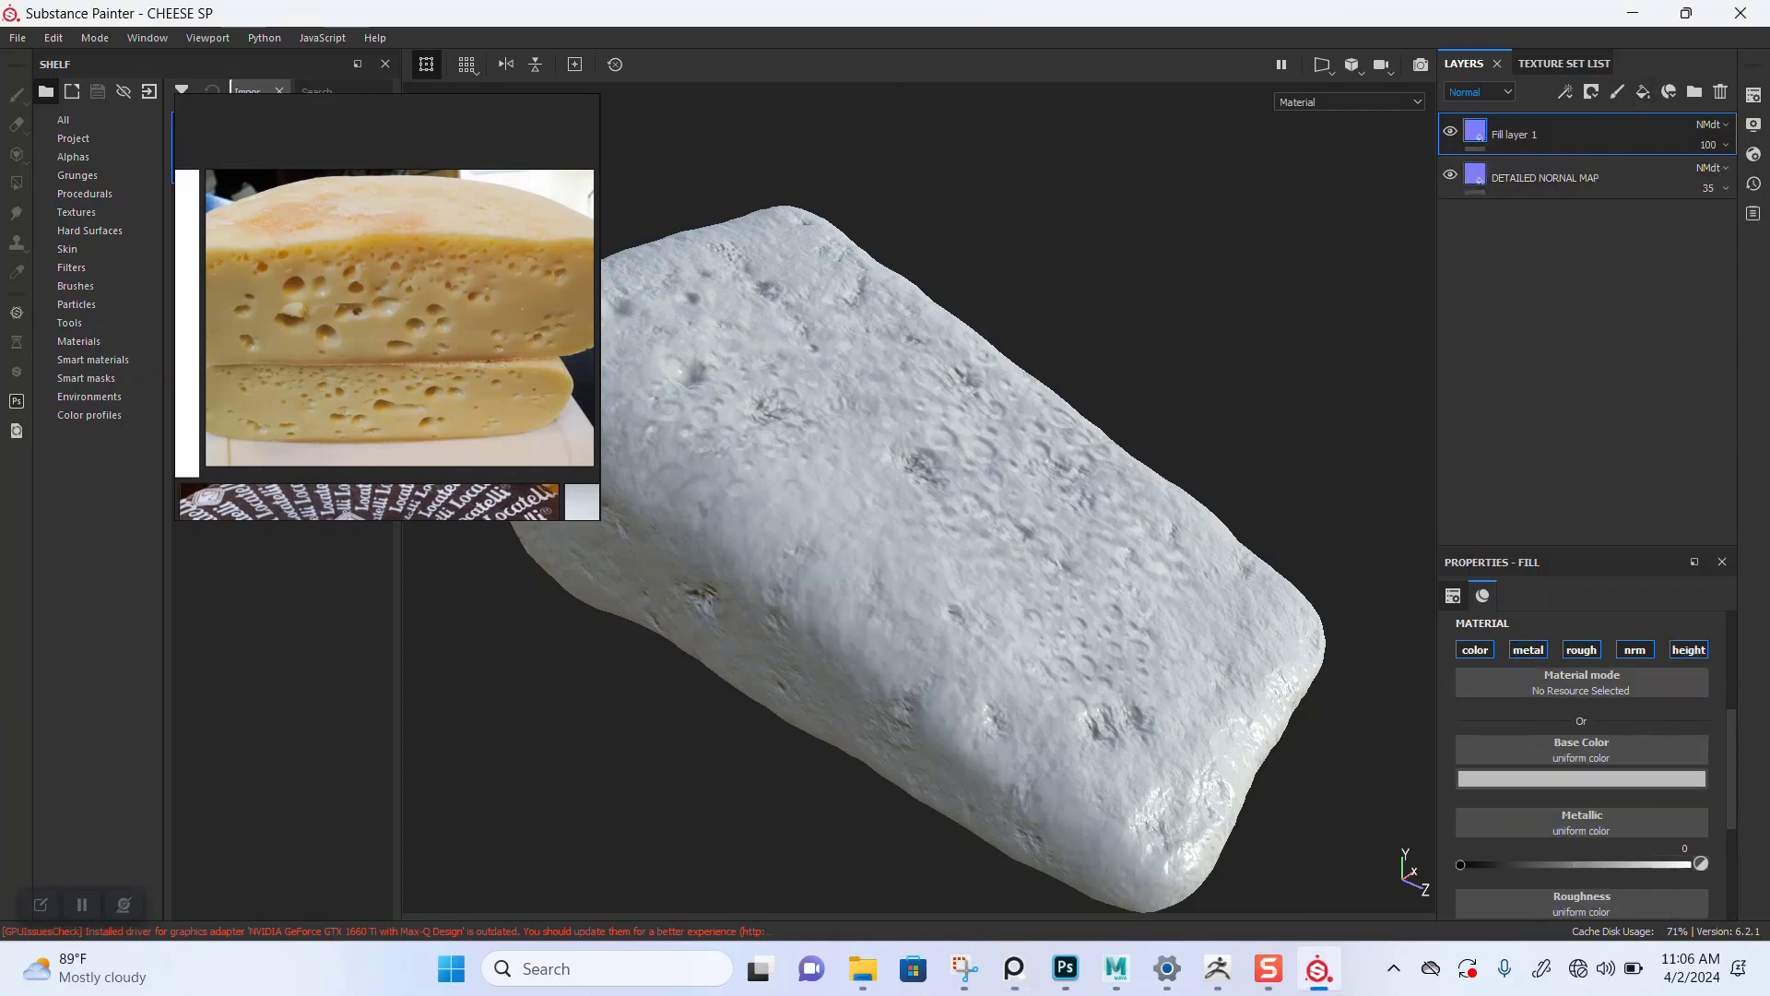
left_click(1582, 779)
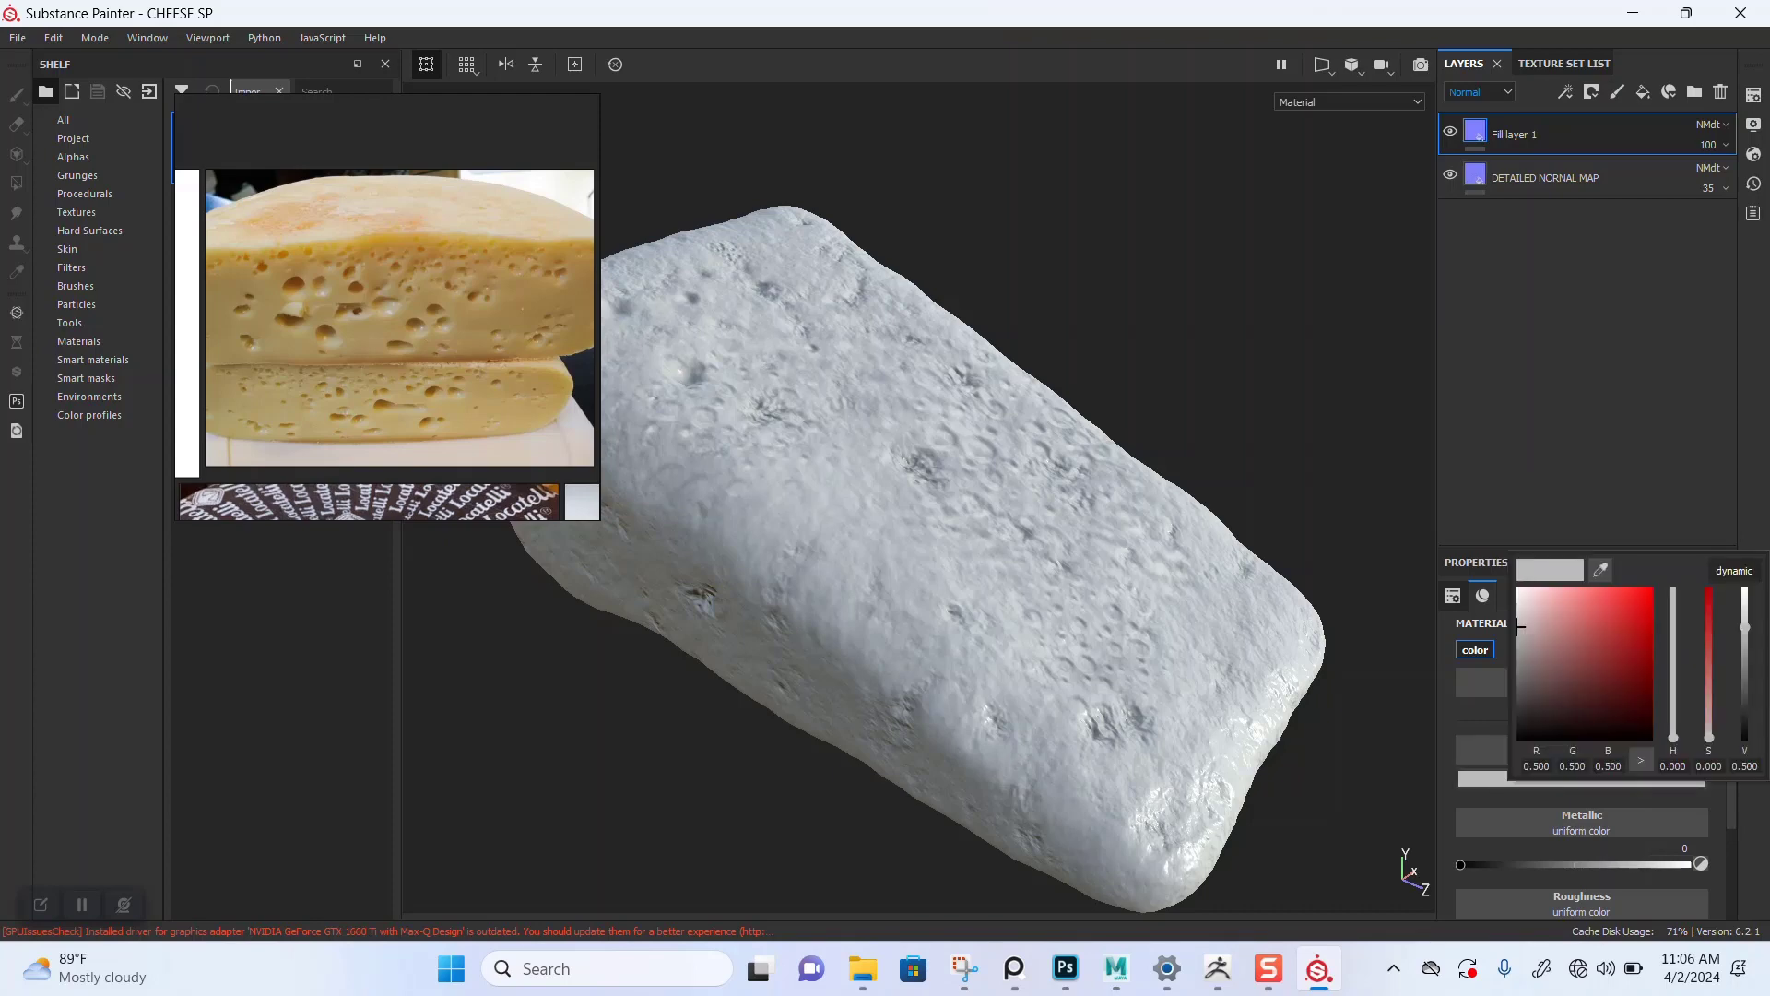
mouse_move(1600, 570)
left_mouse_down()
mouse_move(830, 443)
mouse_move(583, 432)
mouse_move(544, 405)
mouse_move(418, 385)
left_mouse_up()
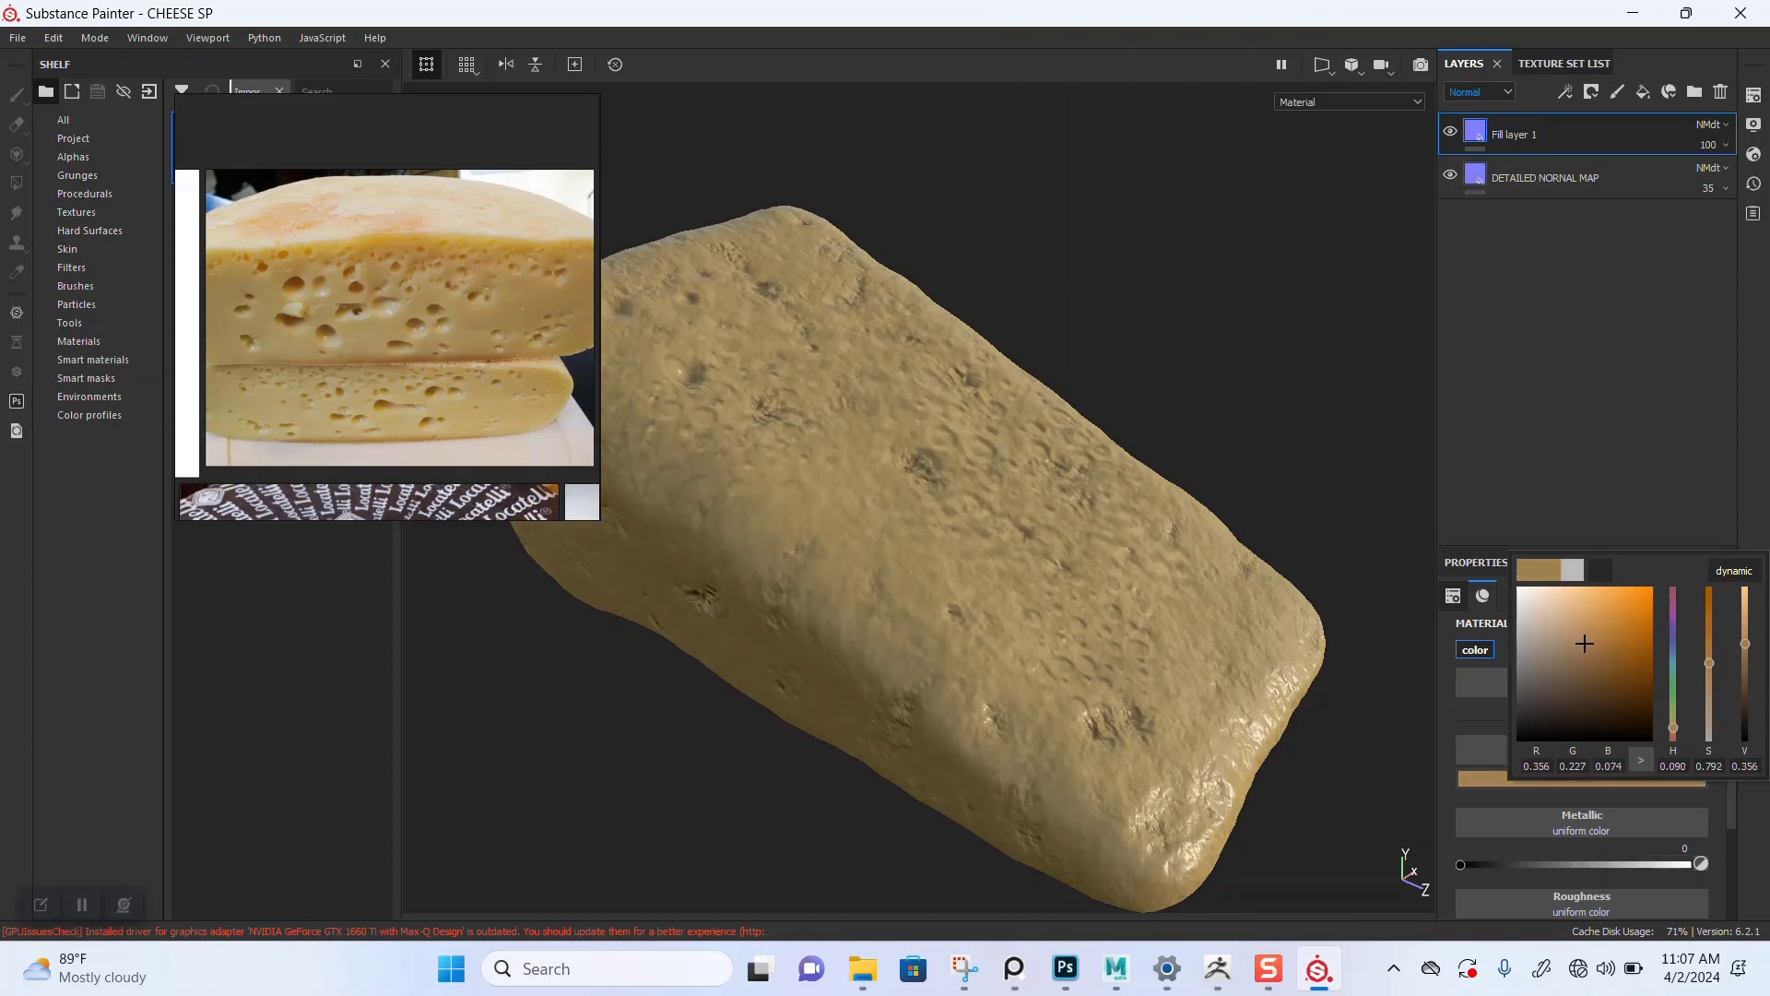
left_click_drag(418, 385, 418, 384)
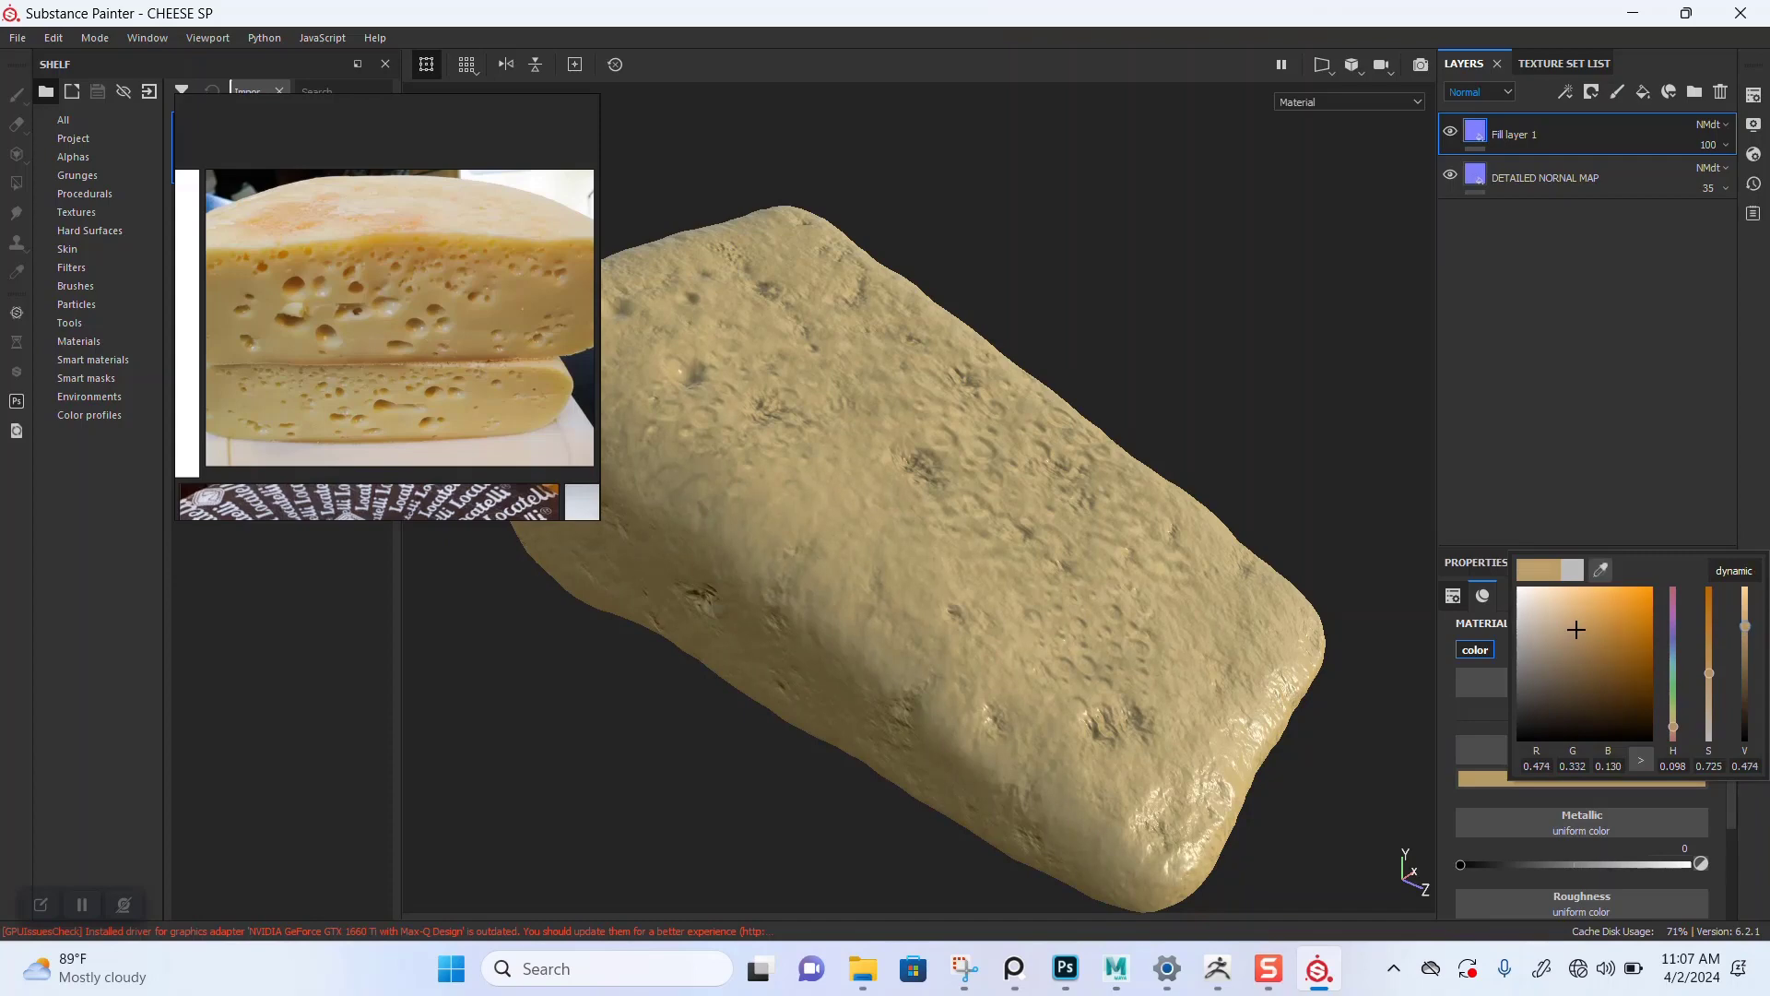
left_click_drag(1745, 626, 1745, 638)
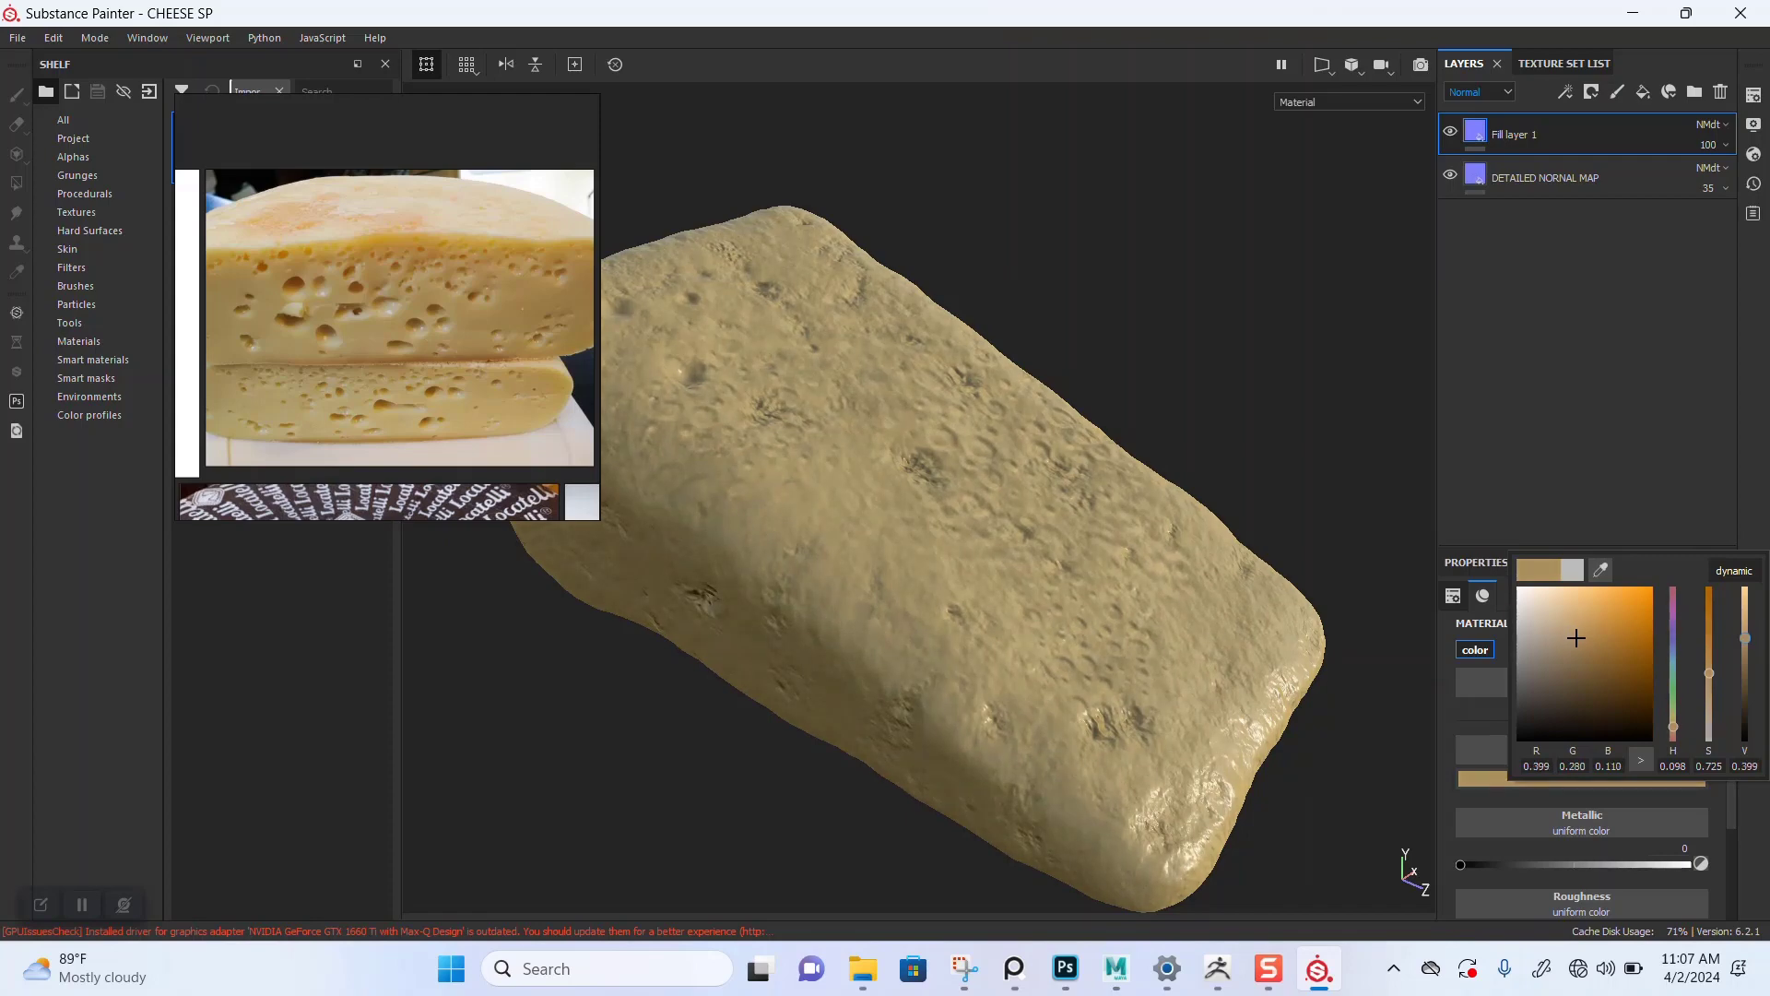
key("Escape")
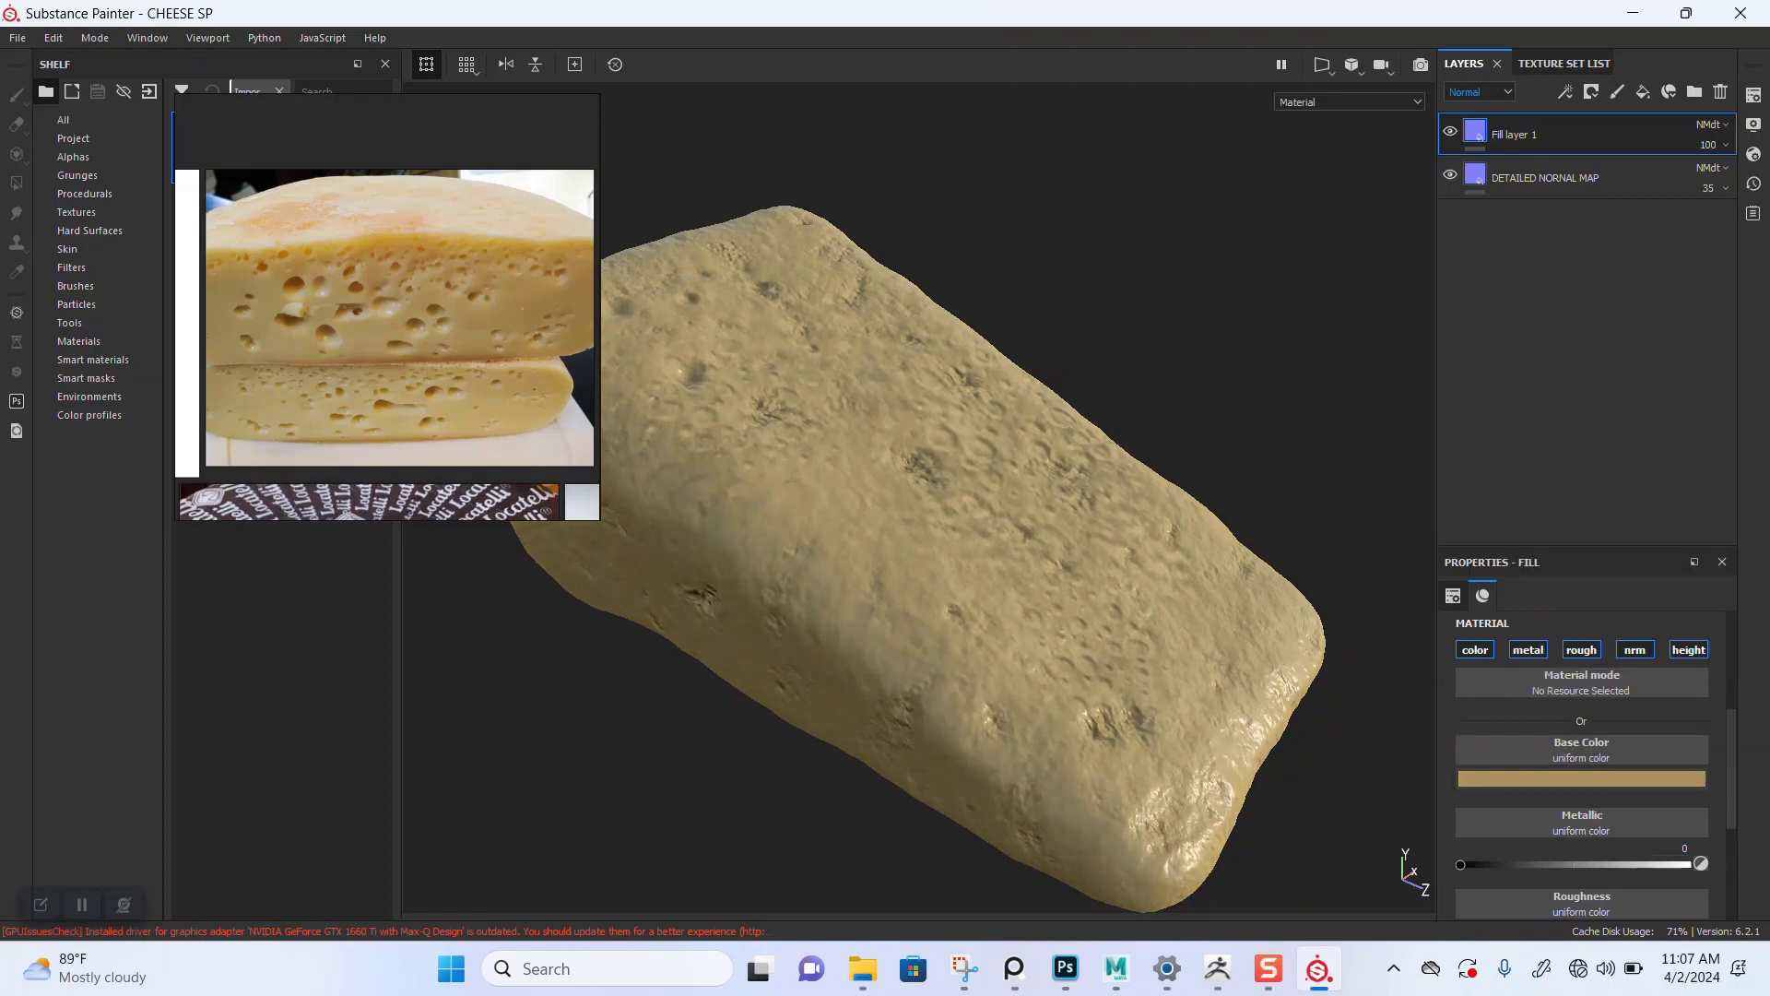
Step: Switch the layer stack display to the Base Color channel
scroll(968, 553, "down", 4)
left_click_drag(968, 553, 1002, 597, "alt")
scroll(932, 545, "up", 2)
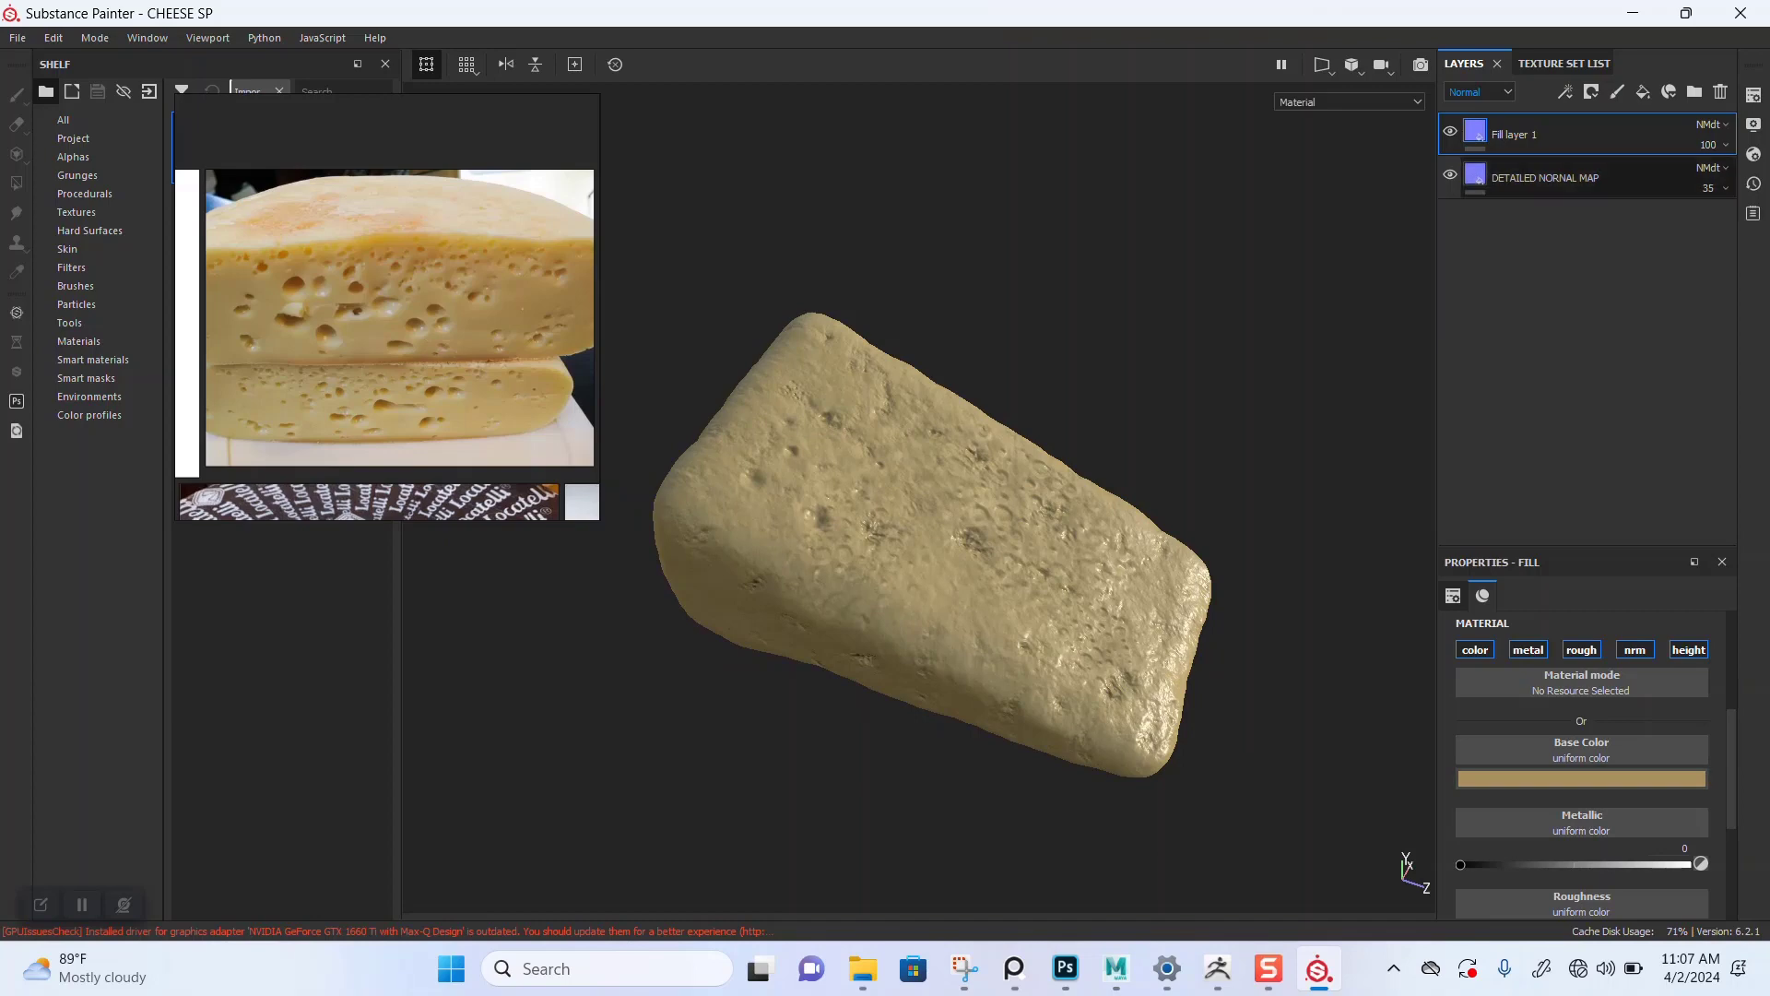
left_click(1480, 92)
left_click(1469, 109)
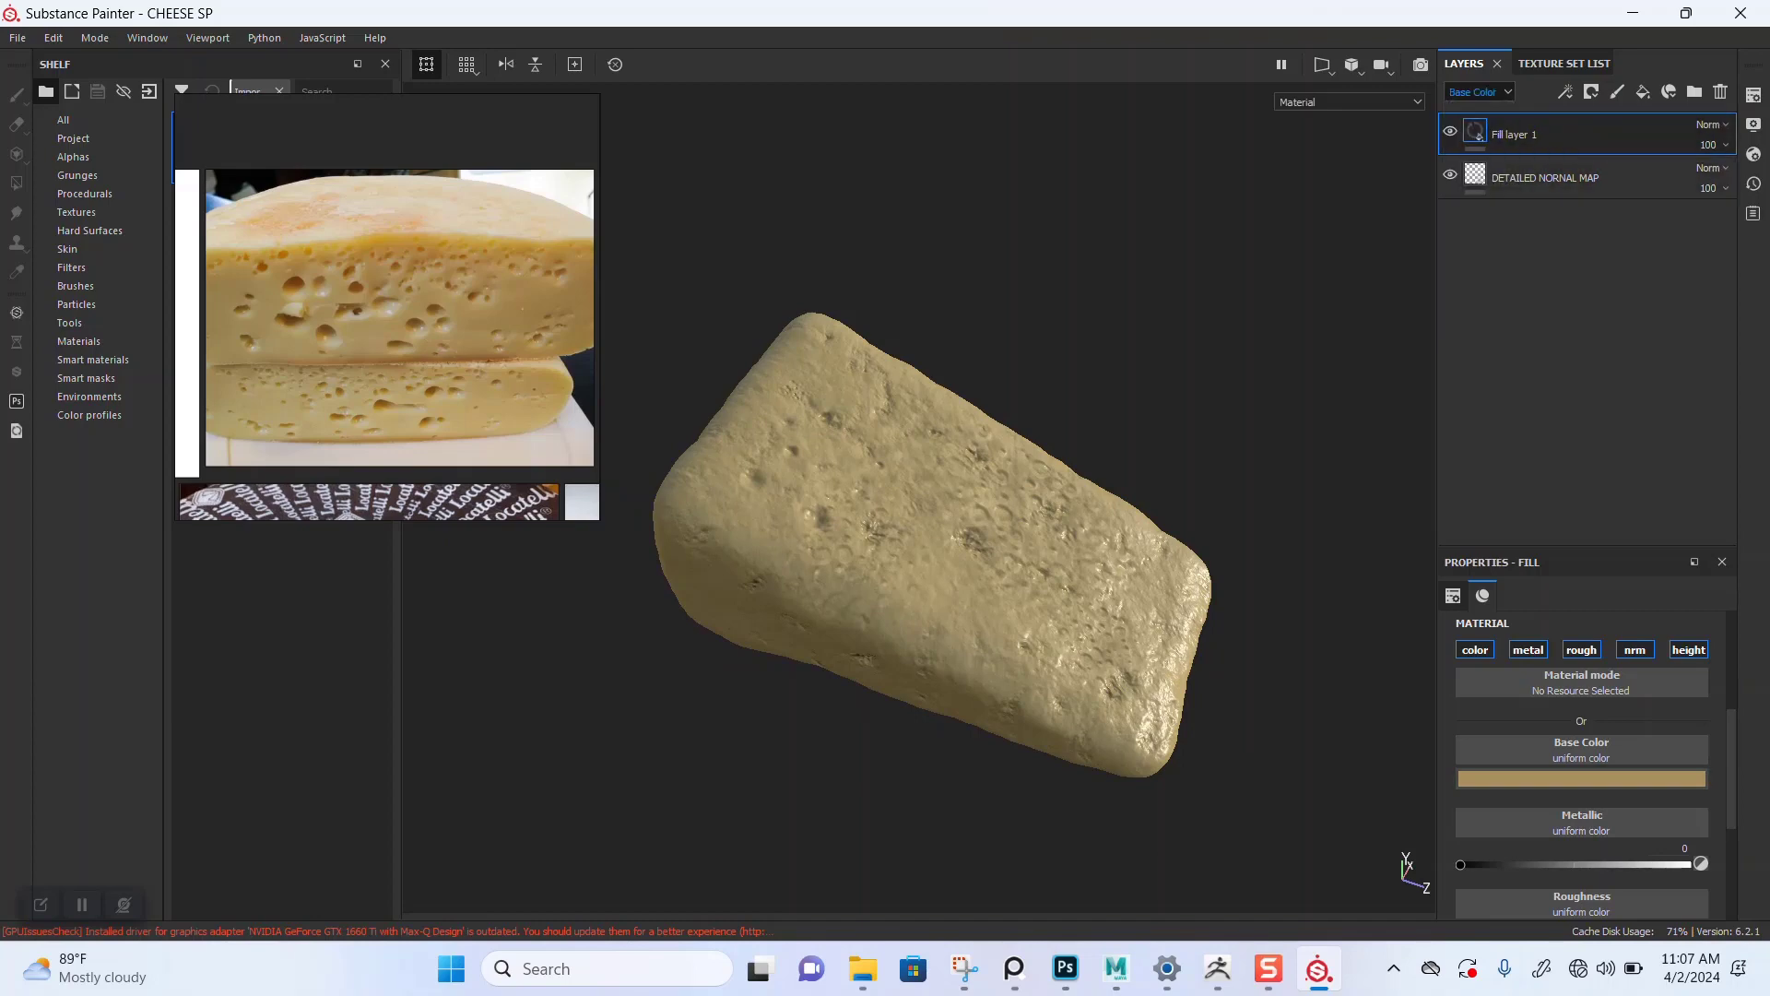
Step: Duplicate the fill layer and sample a darker cheese tone from the reference for the copy's base color
key("ctrl+d")
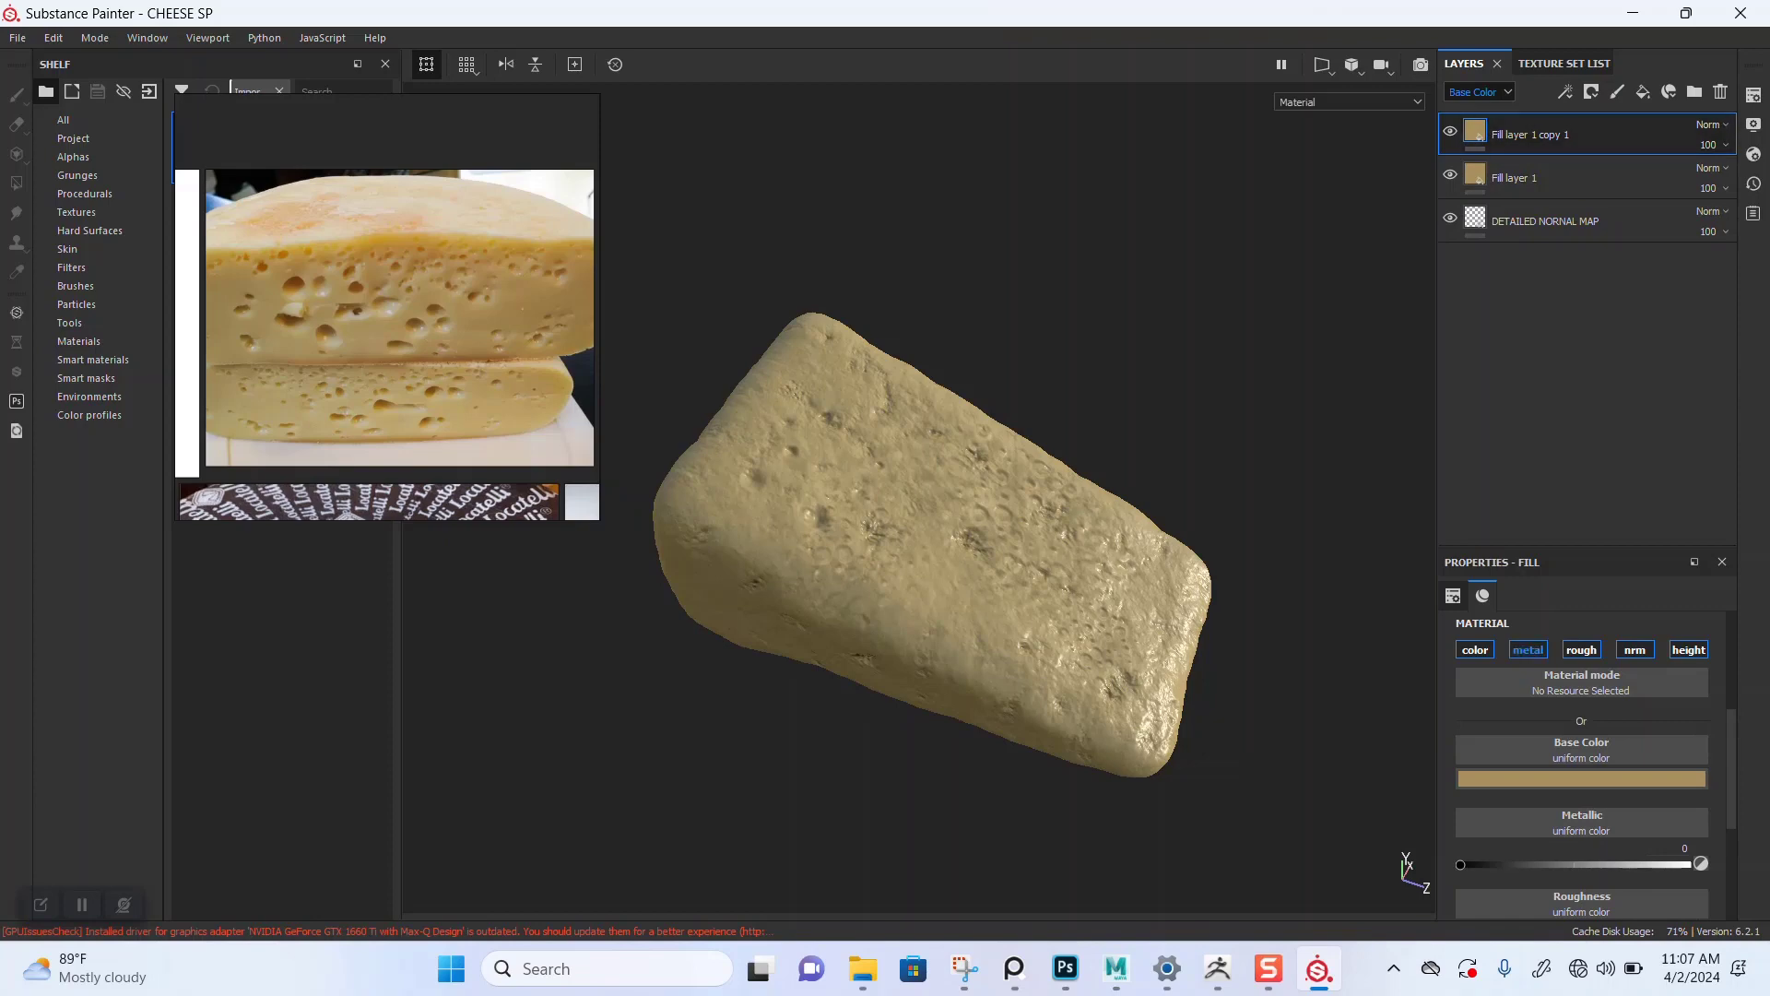
left_click(1582, 779)
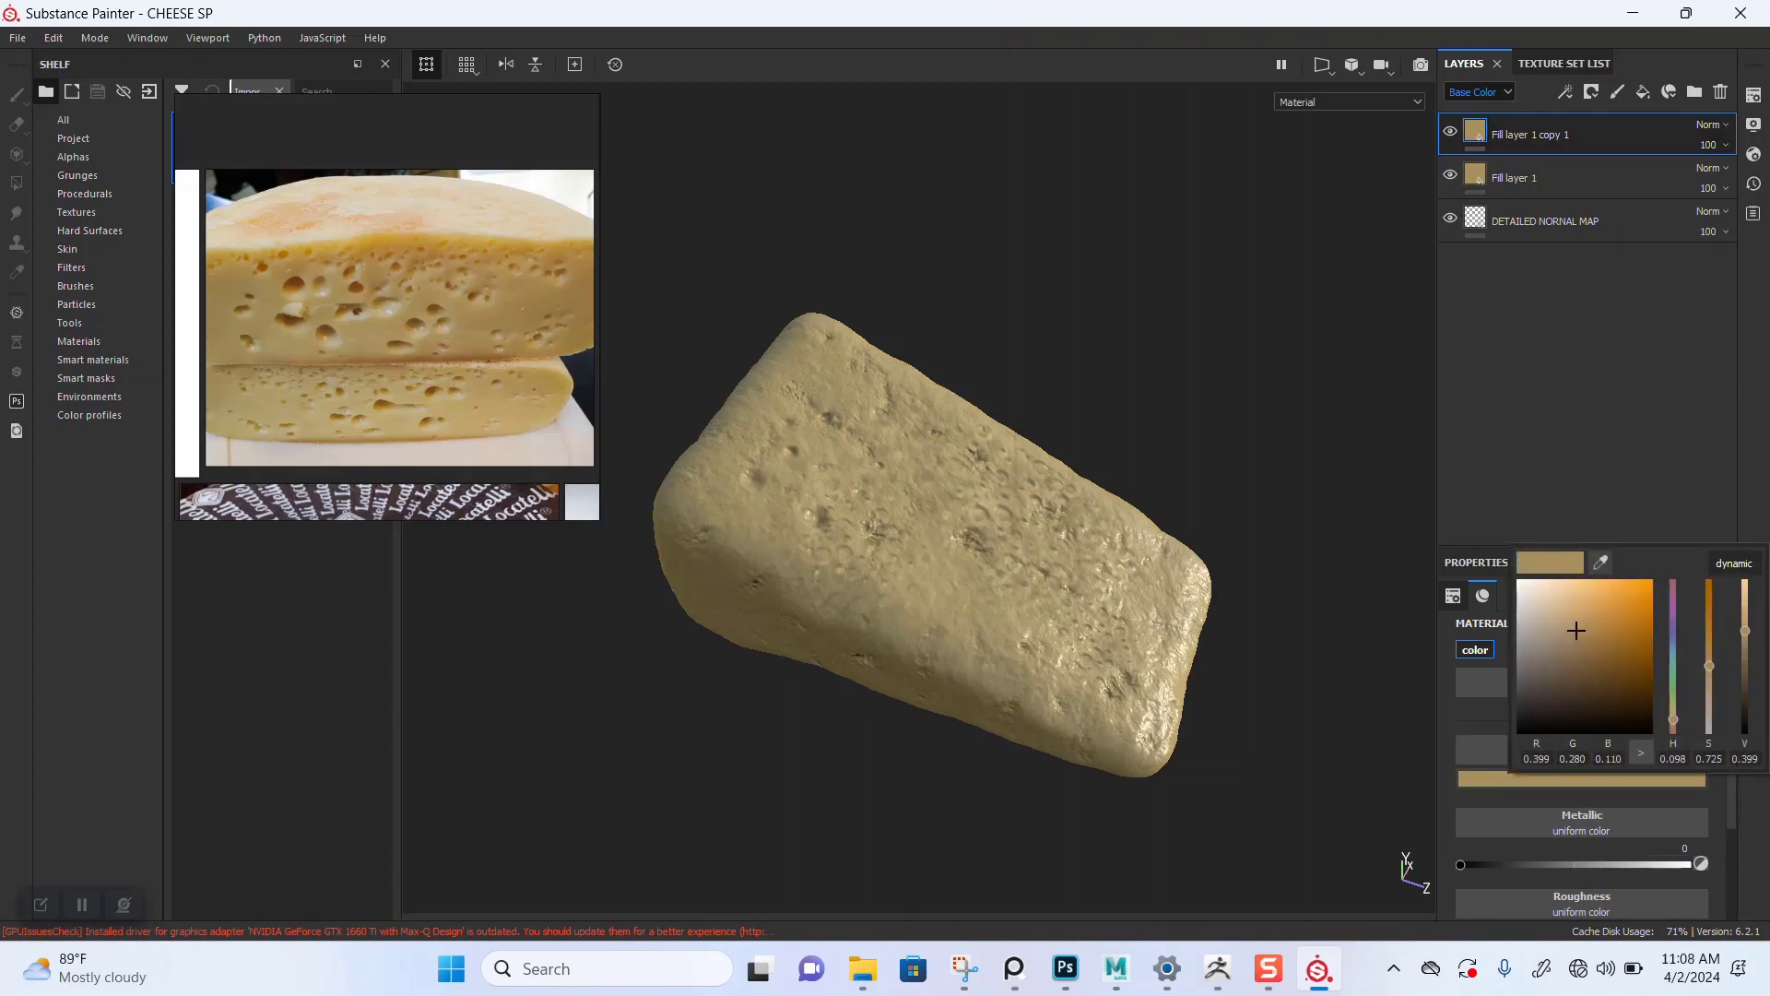
left_click_drag(1601, 563, 357, 310)
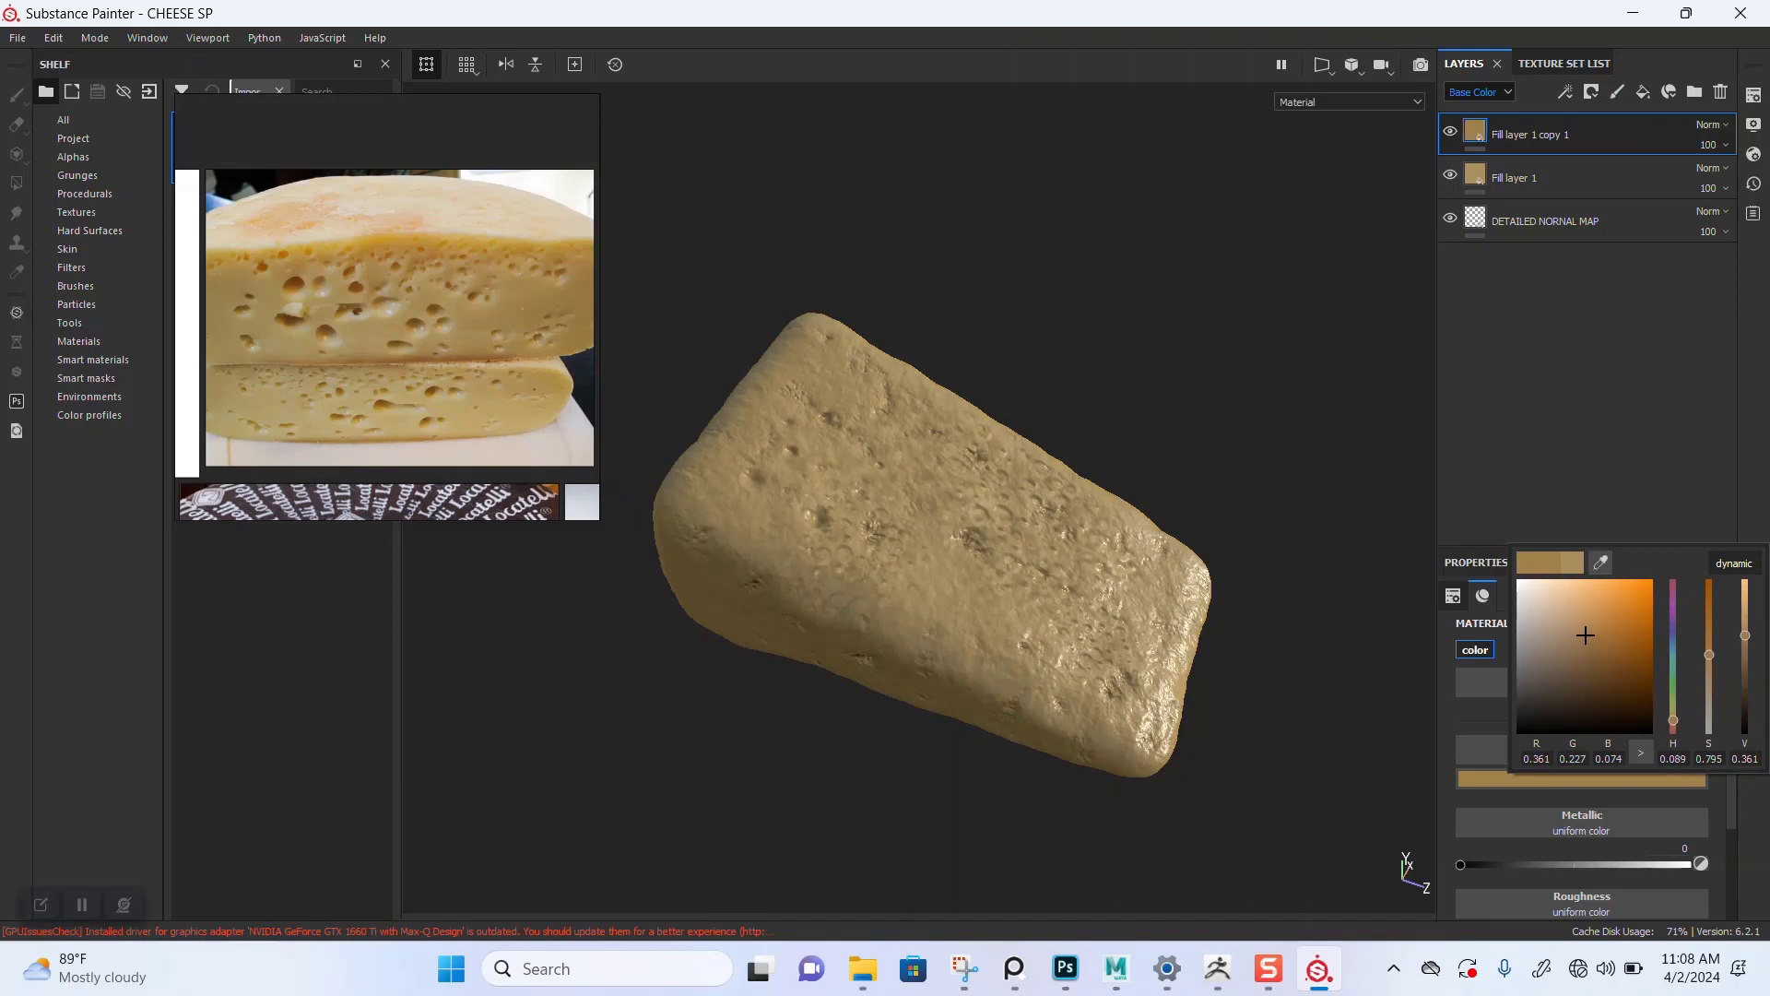
key("Escape")
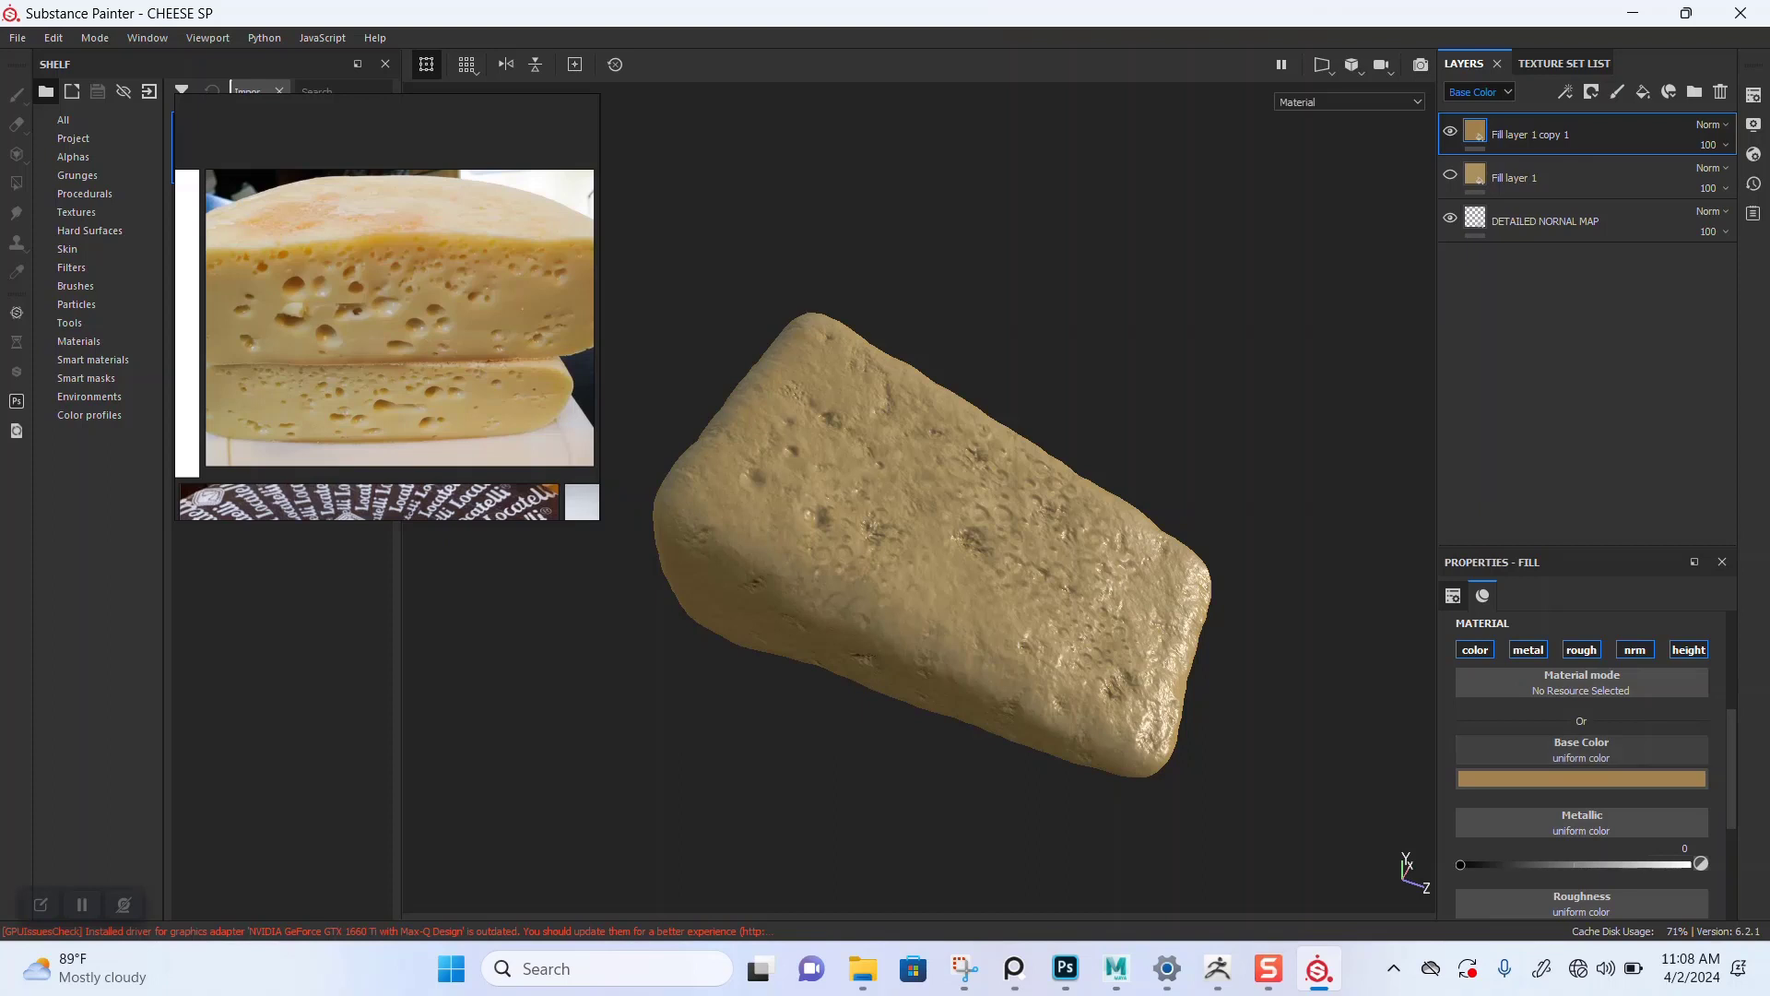
Step: Lower the copied fill layer's roughness to about 0.28
scroll(1581, 770, "down", 1)
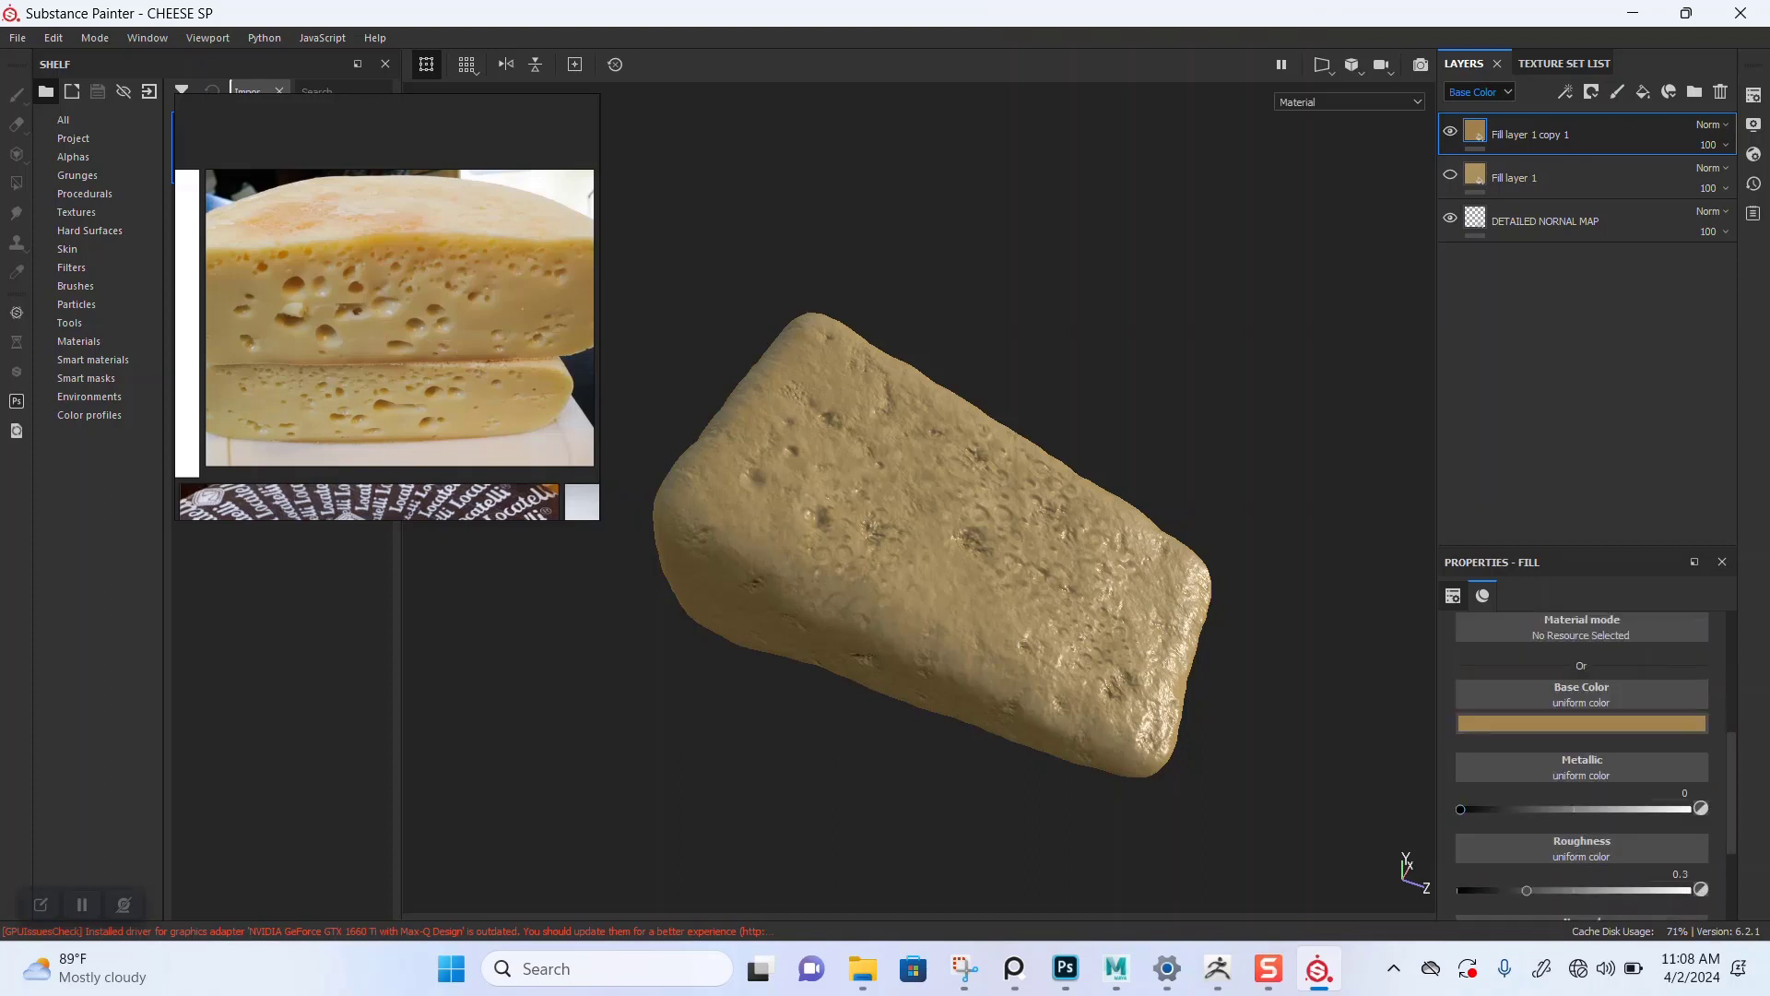
mouse_move(1527, 890)
left_mouse_down()
mouse_move(1567, 891)
mouse_move(1523, 890)
left_mouse_up()
scroll(913, 544, "up", 2)
left_click_drag(885, 553, 996, 516, "alt")
right_click_drag(995, 516, 1235, 516, "shift")
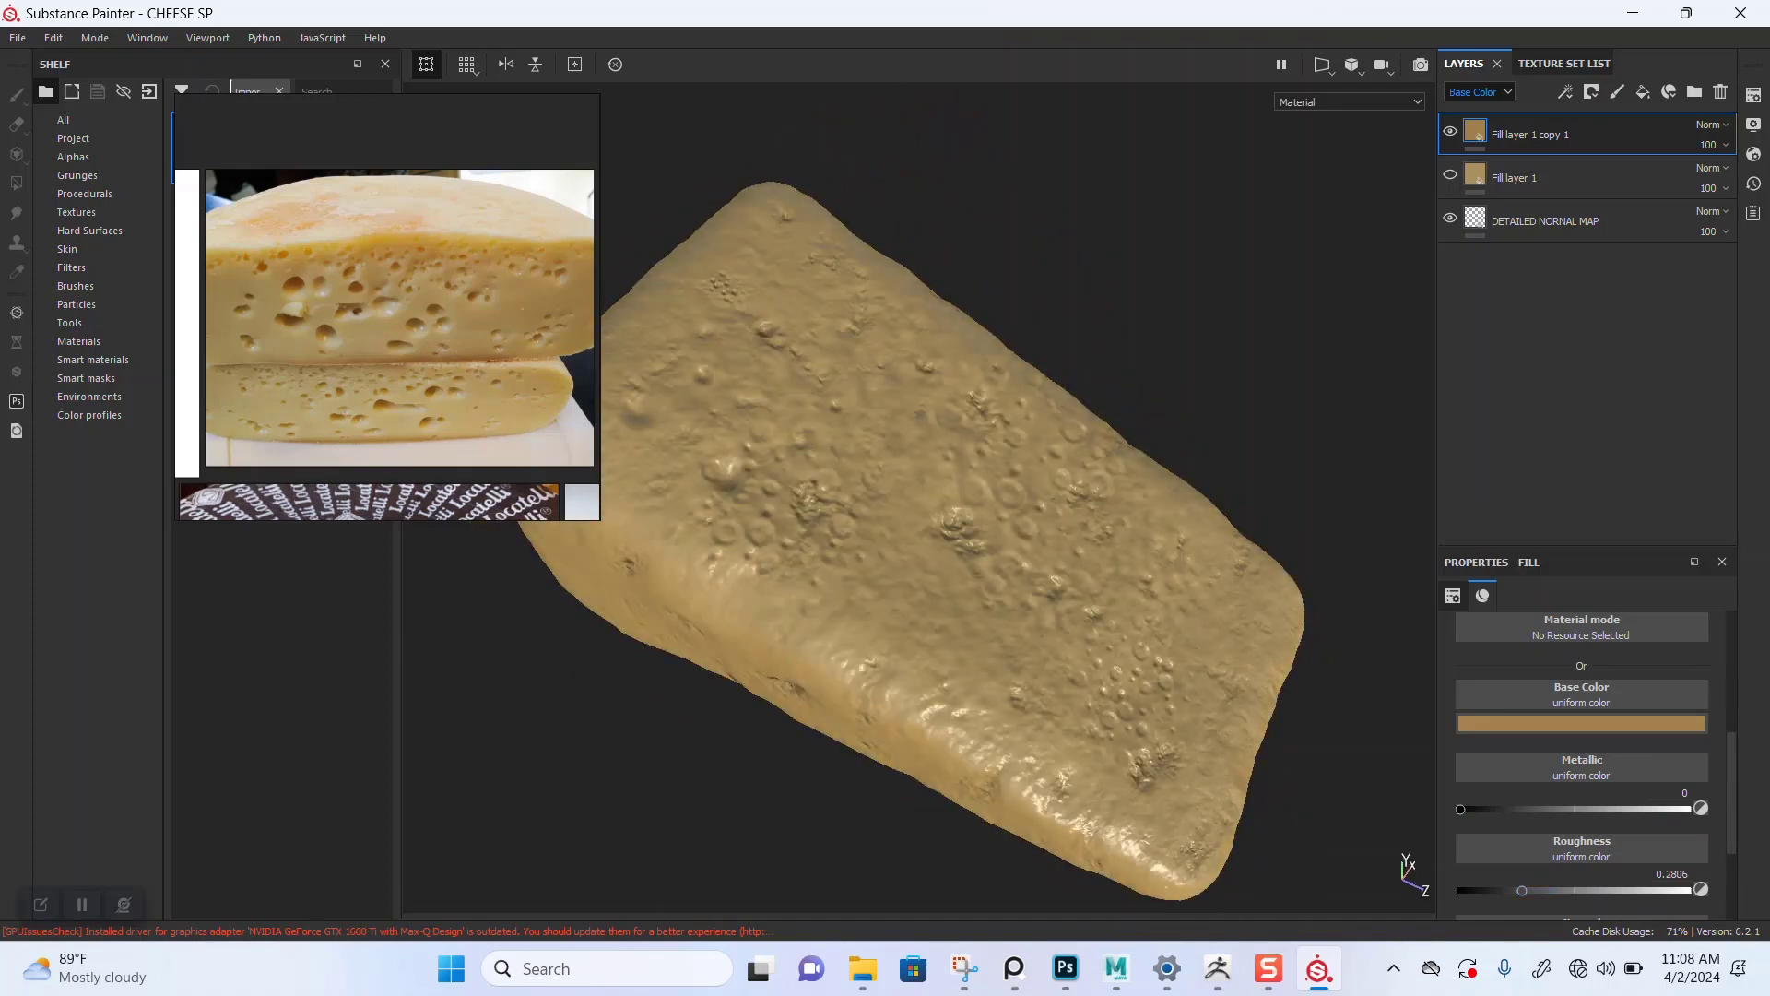
Step: Change the viewport environment map to Soft 4TubeBank 2BlackFlags and set the environment rotation to 12
left_click(1754, 95)
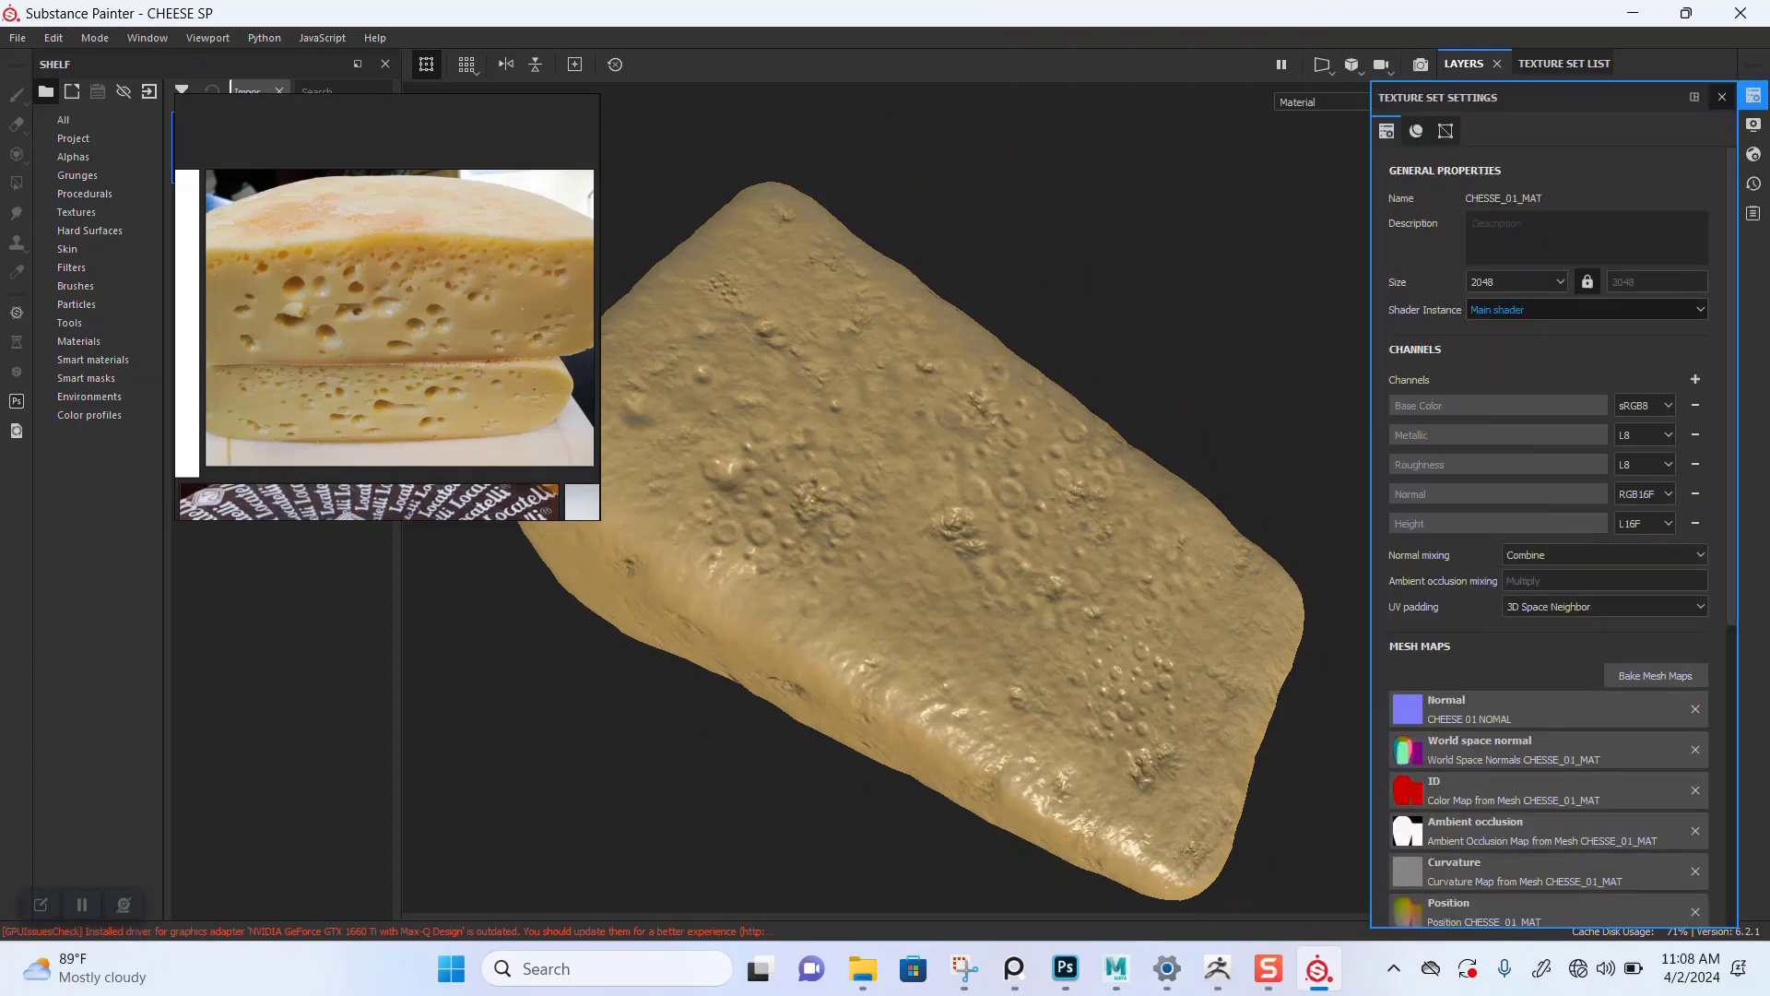
left_click(1754, 124)
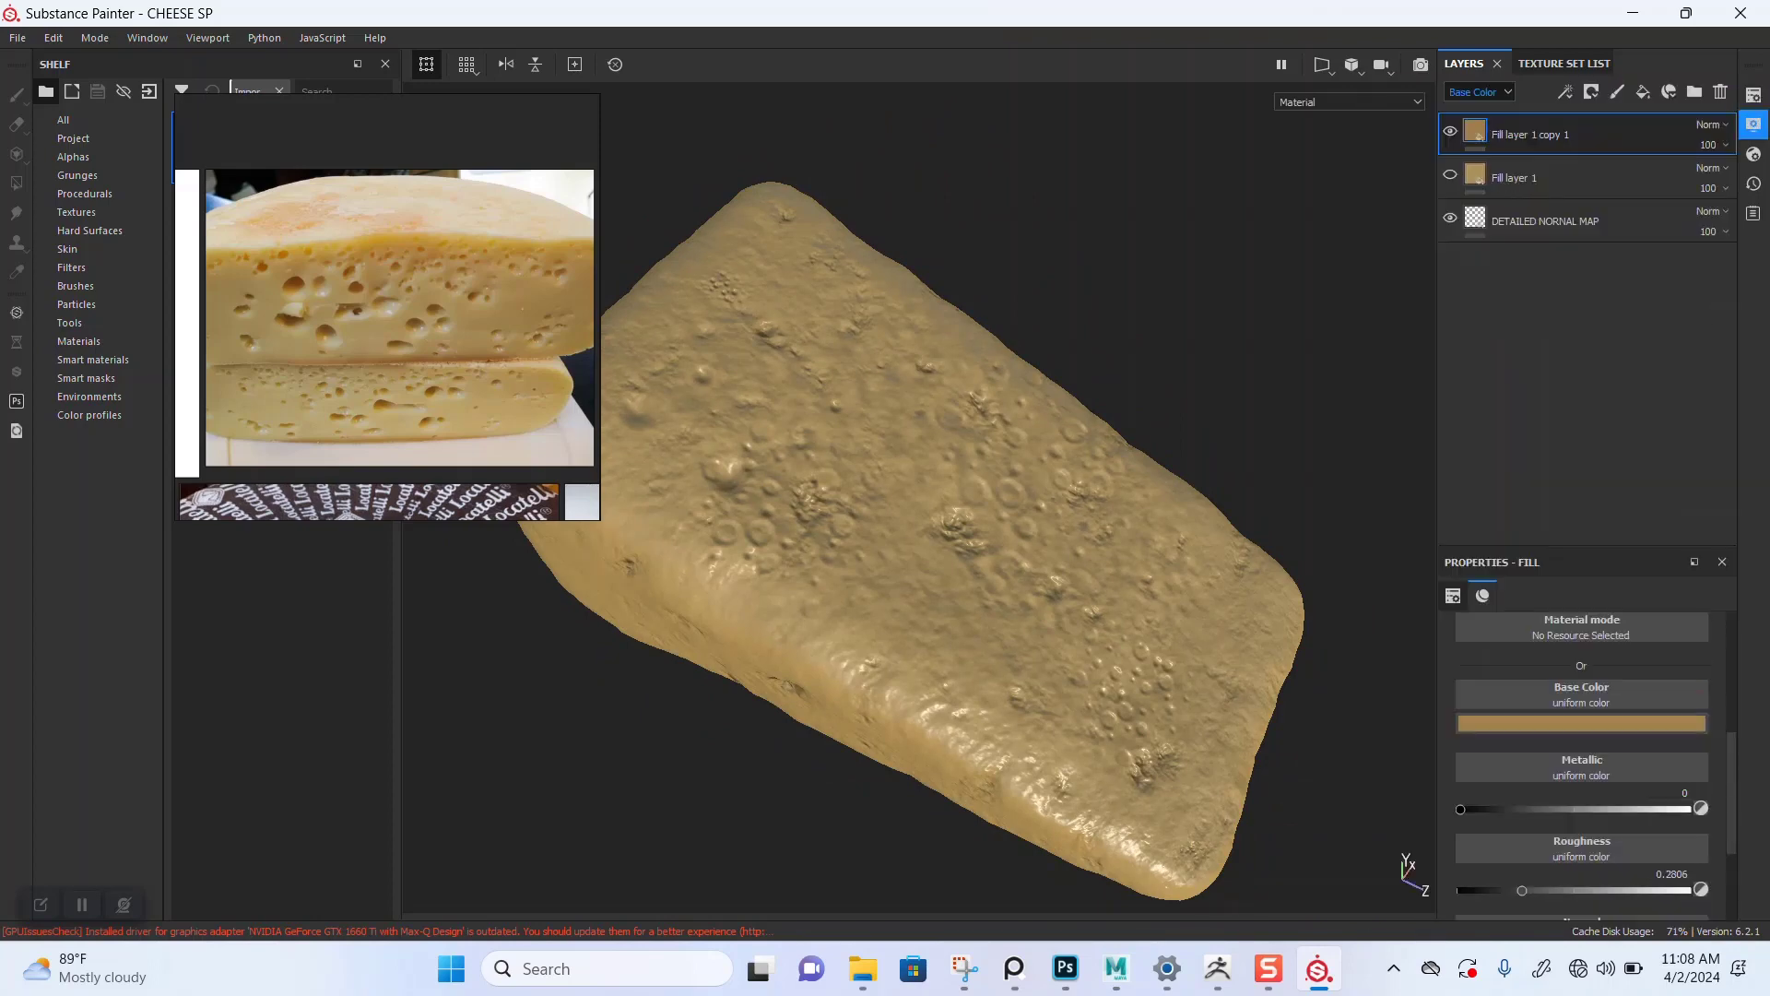
left_click(1586, 285)
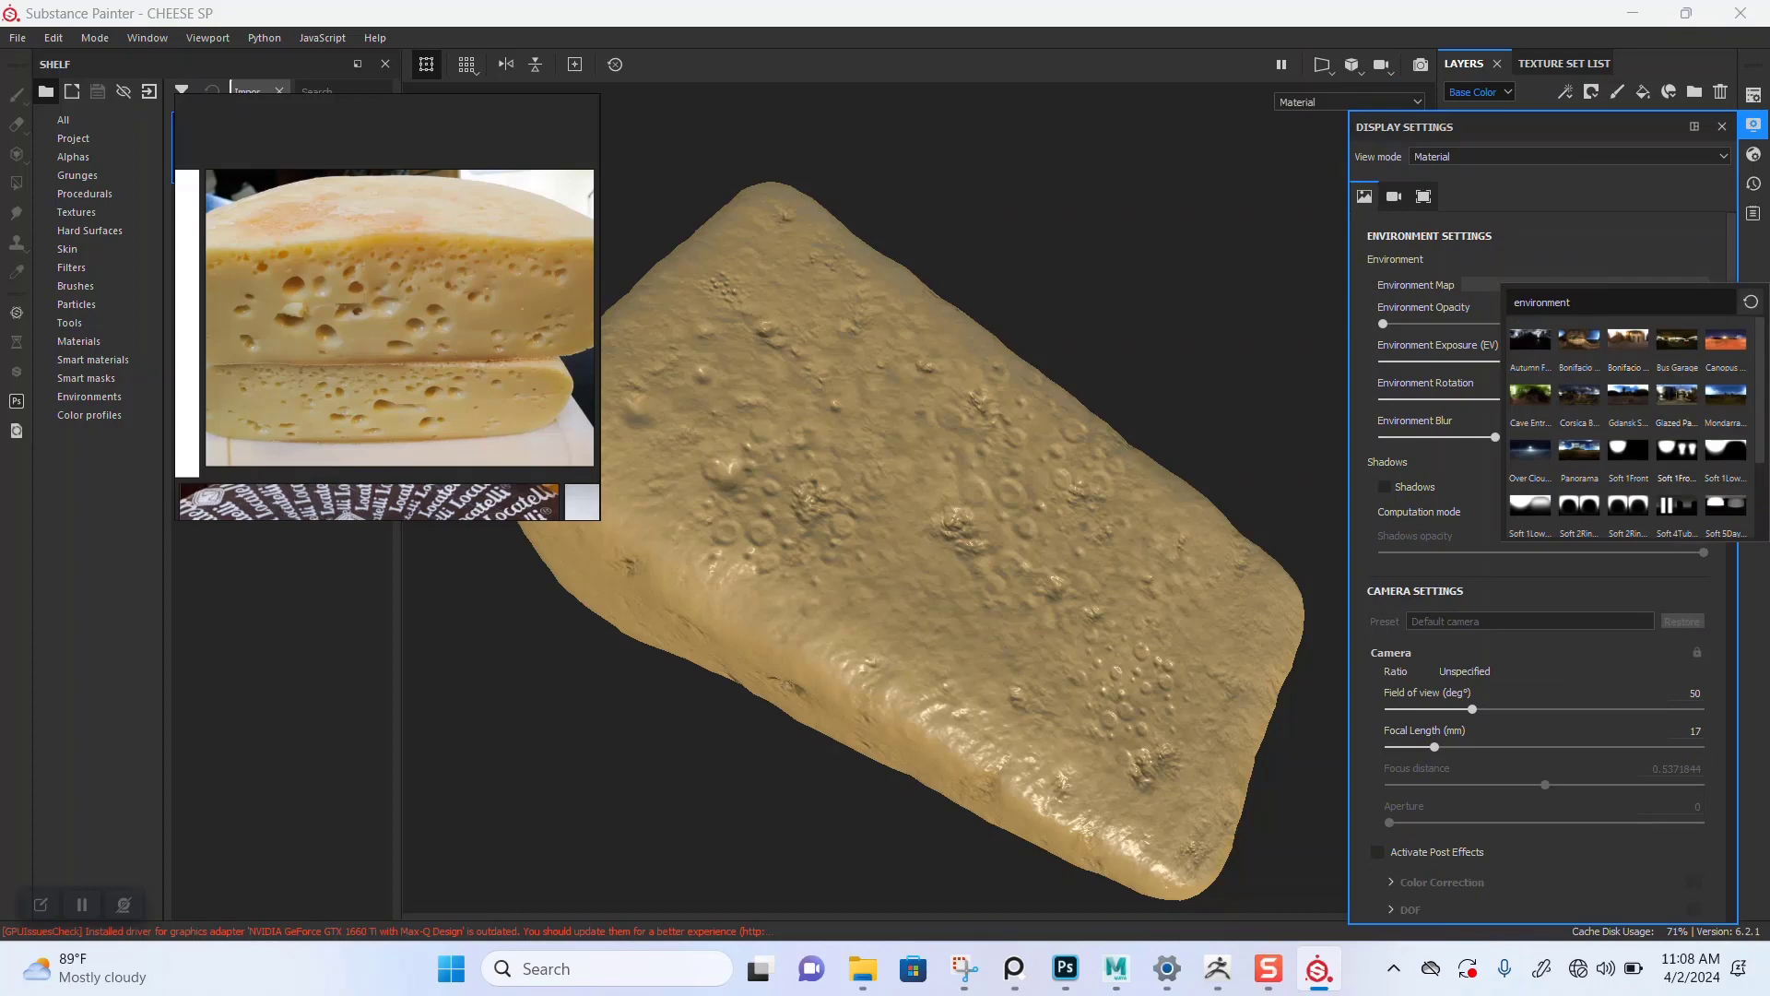
mouse_move(1725, 450)
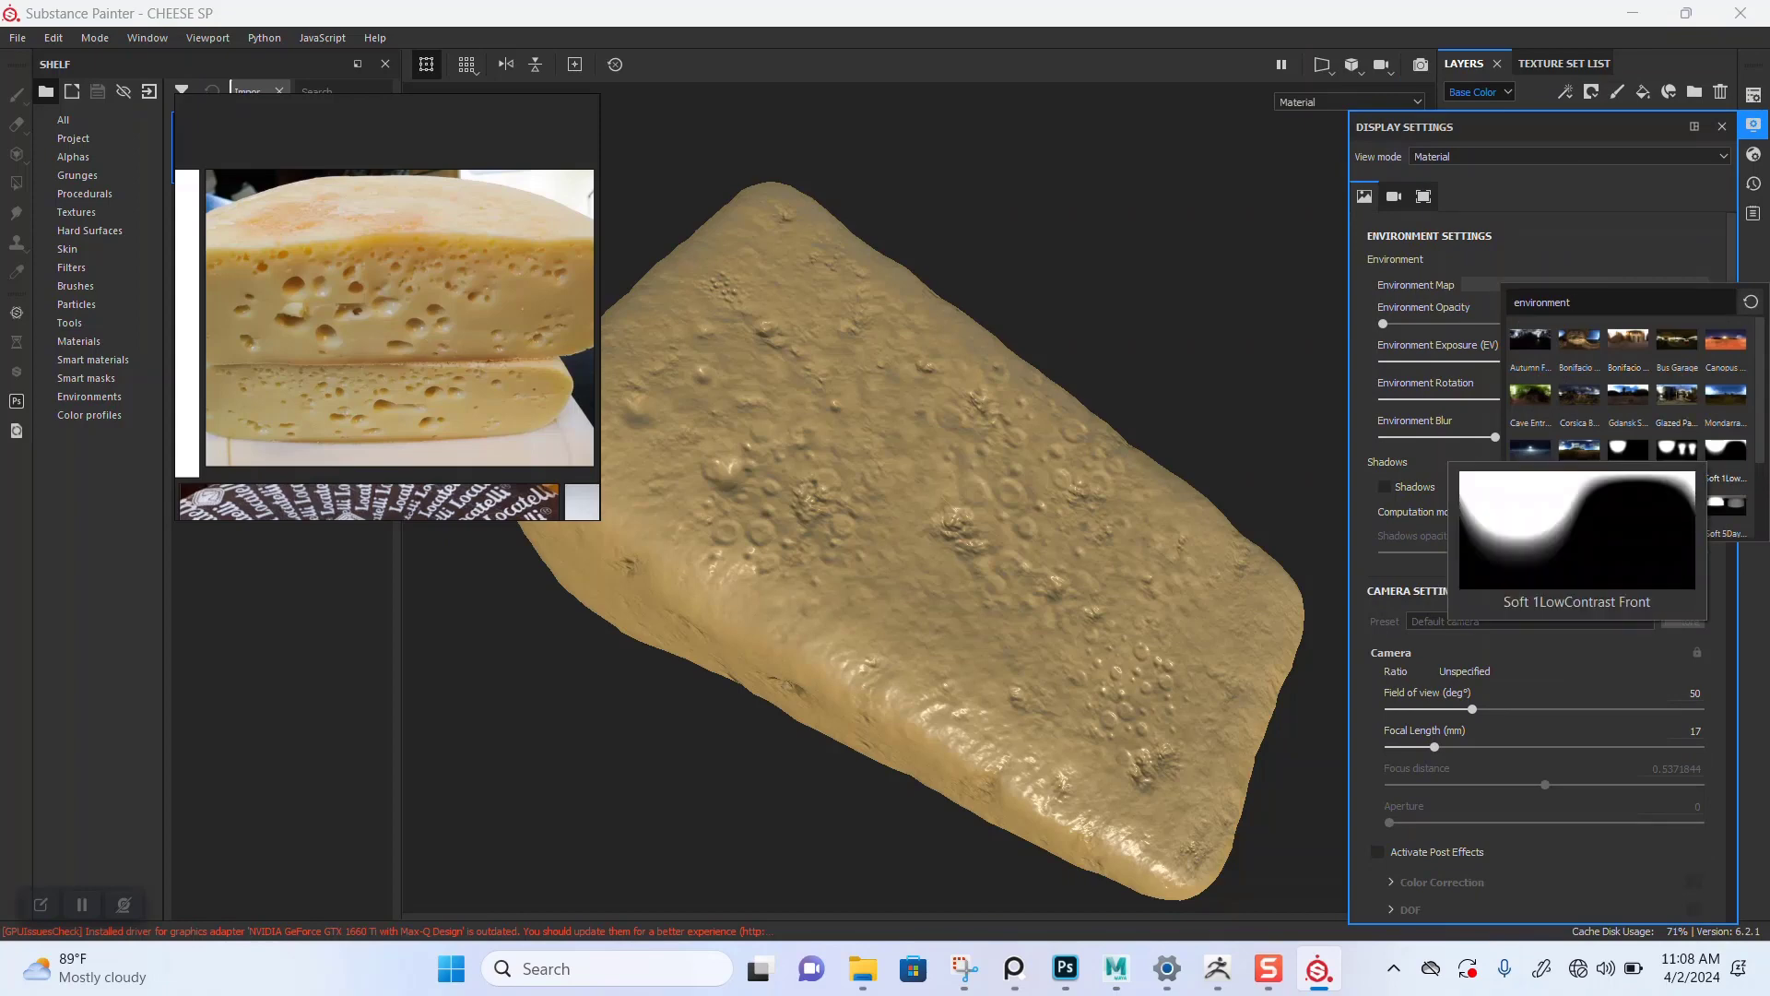
scroll(1725, 450, "down", 2)
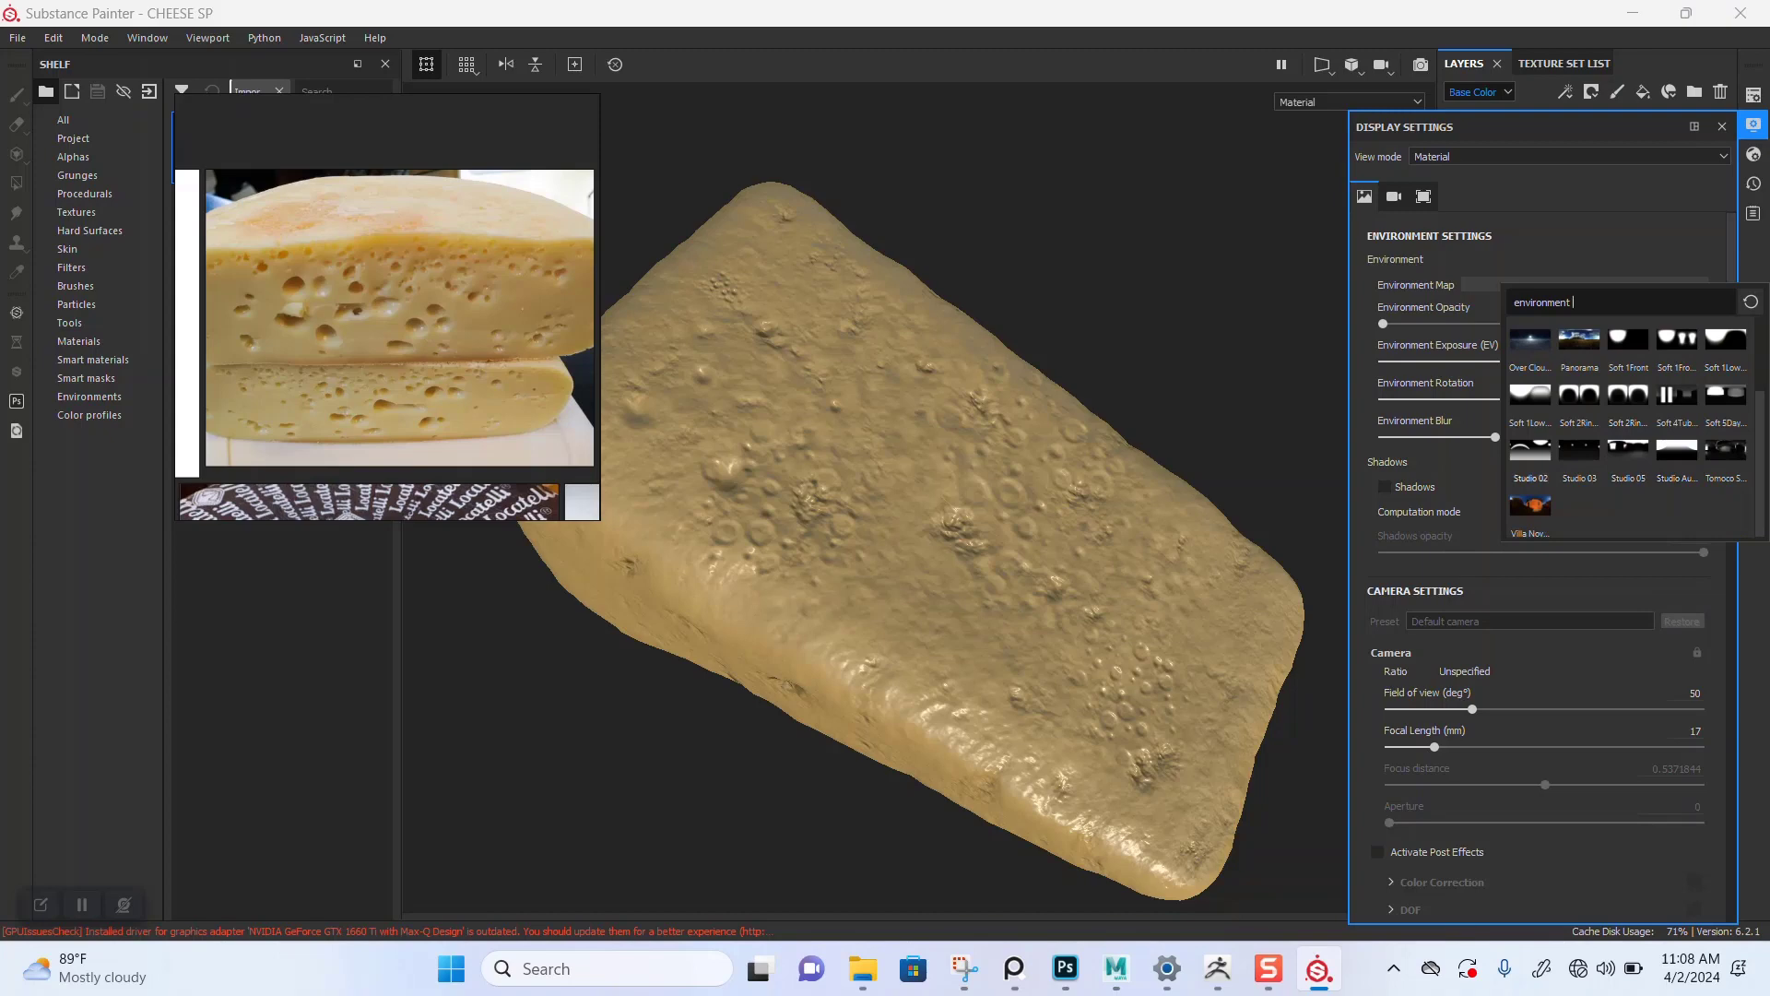
mouse_move(1676, 394)
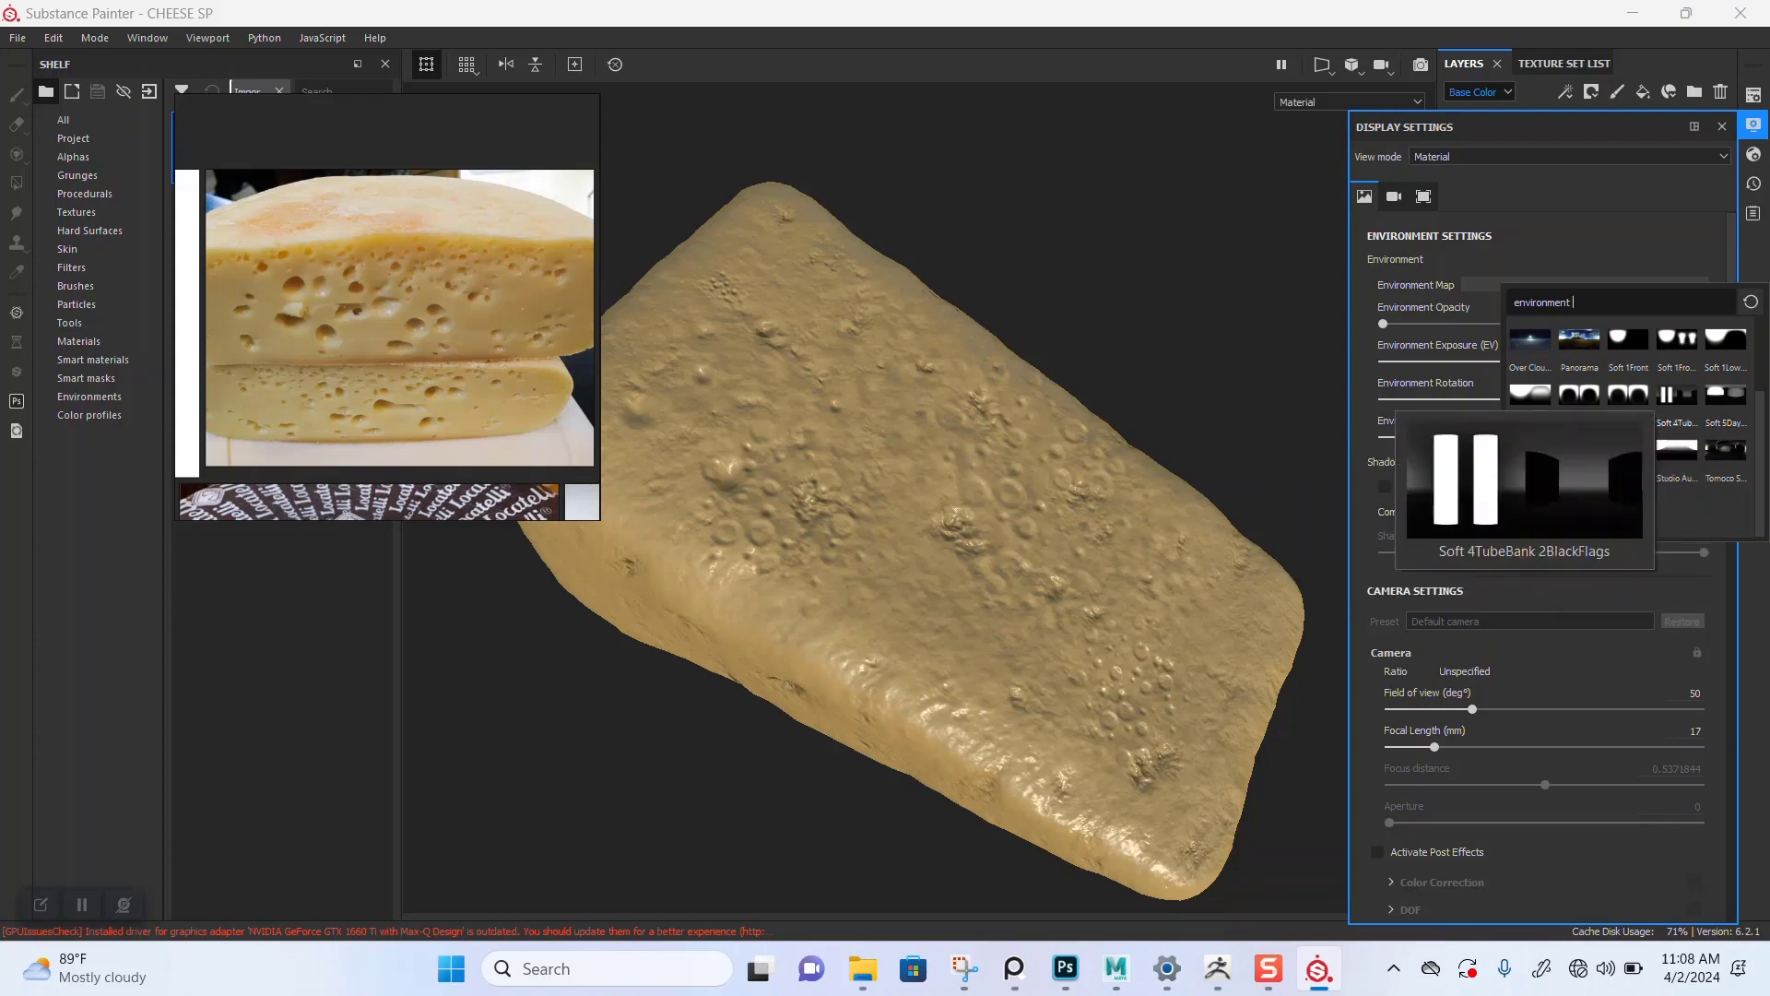
left_click(1676, 396)
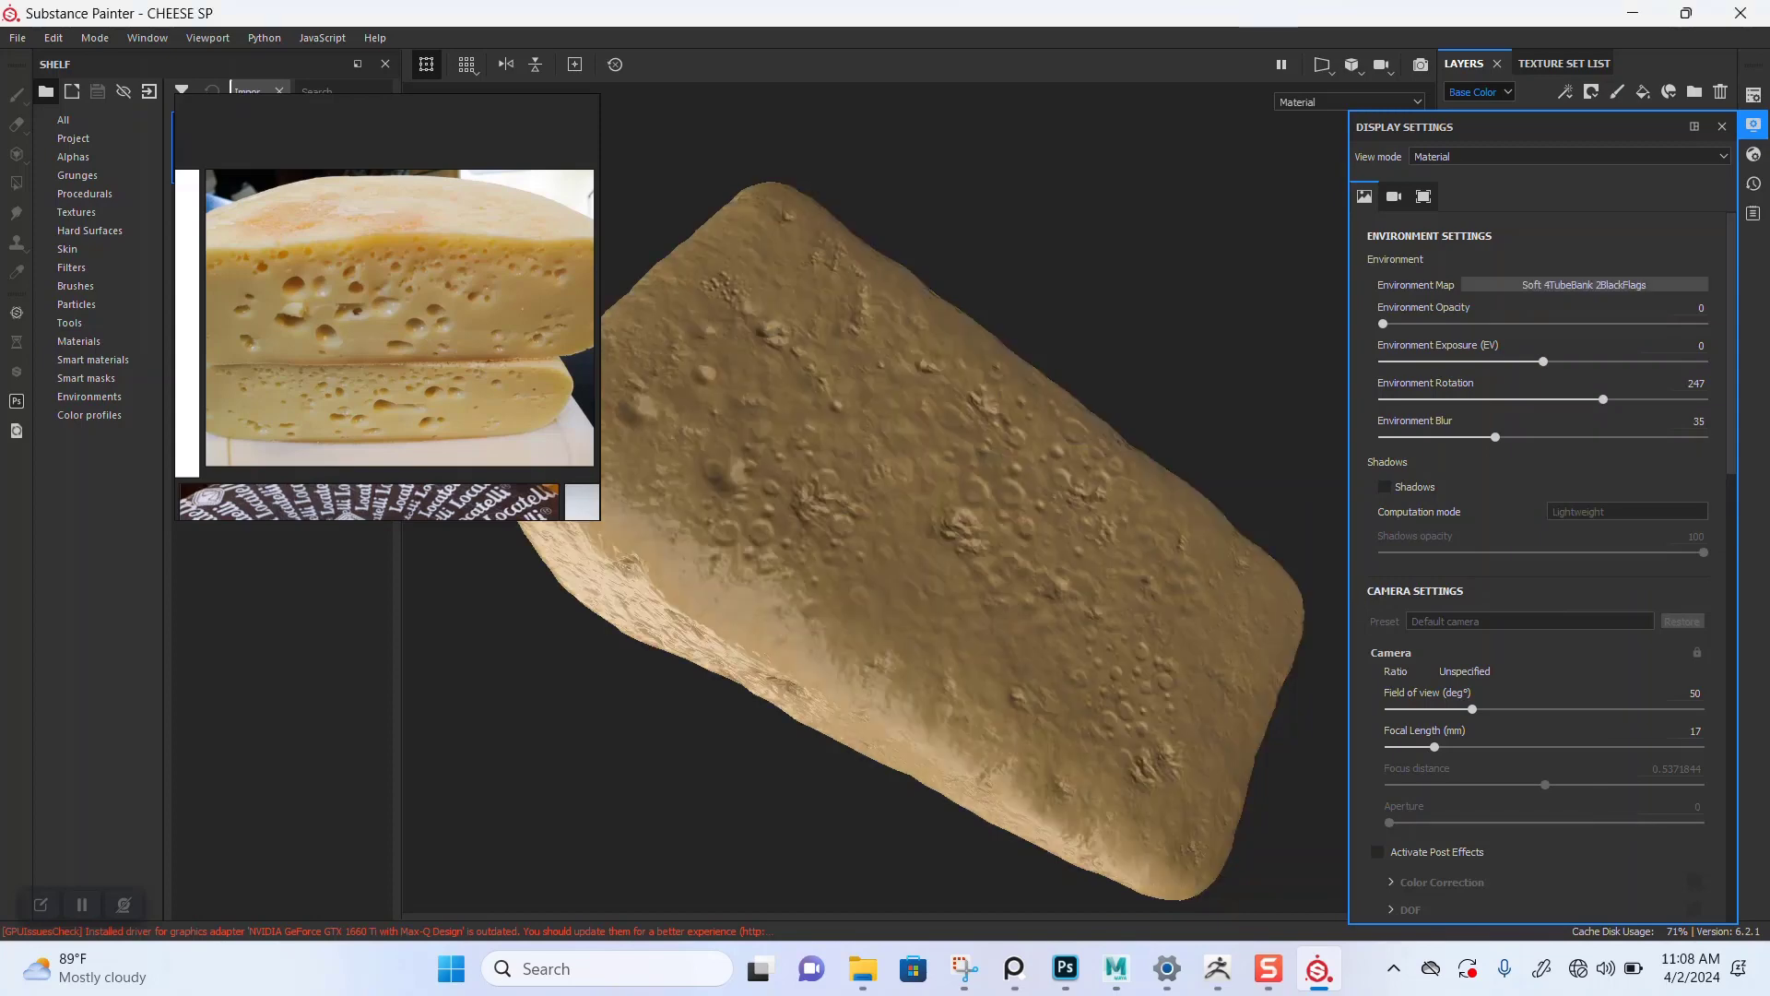
left_click_drag(1603, 400, 1394, 399)
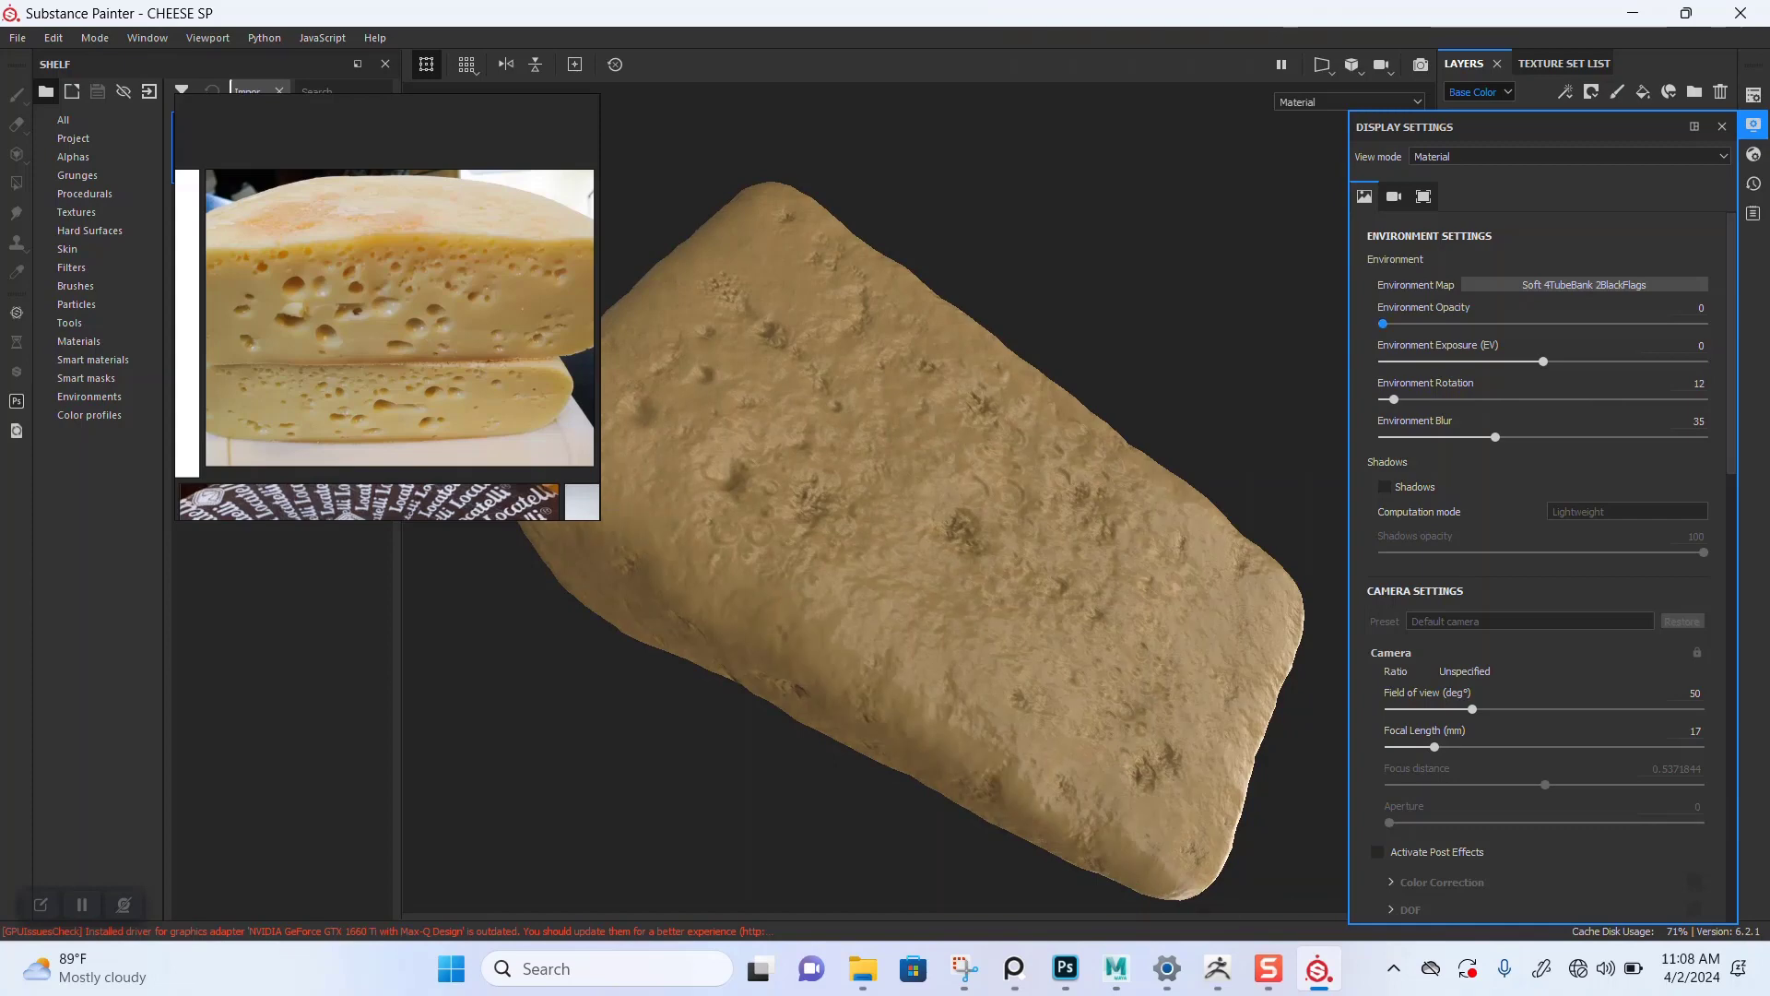
Step: Switch the environment map to Mondarrain 3 and set the environment rotation to 314
left_click(1584, 285)
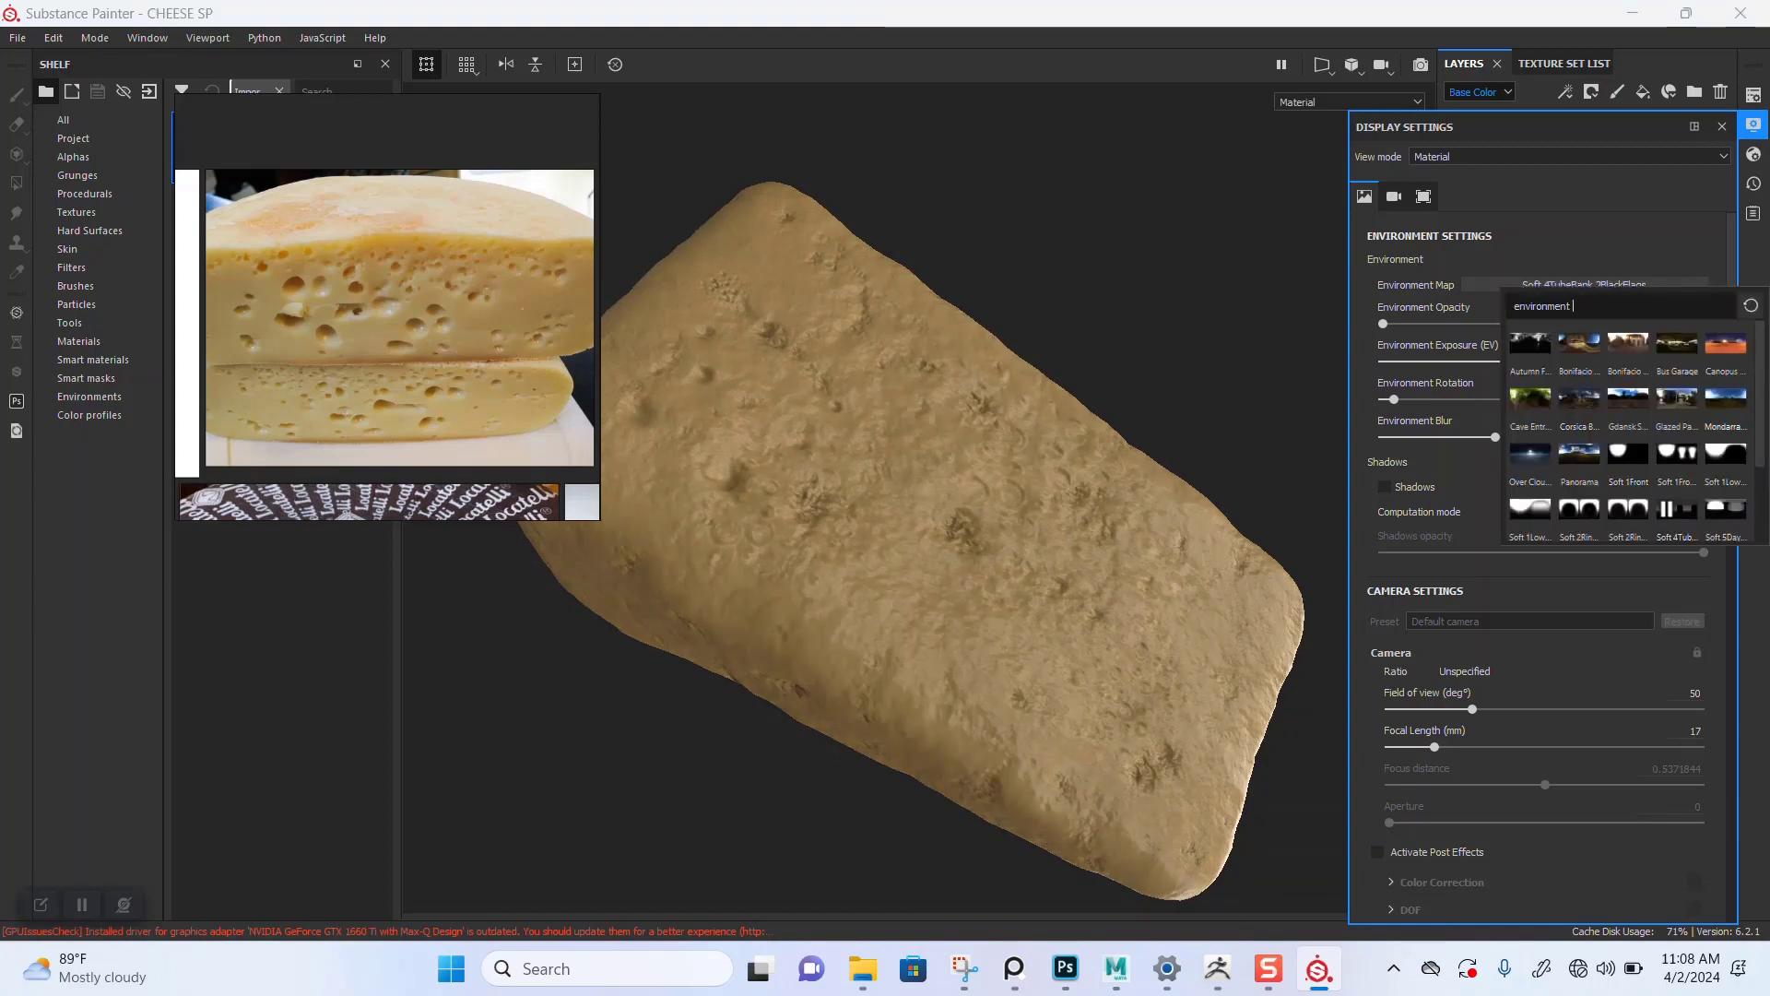
left_click(1723, 402)
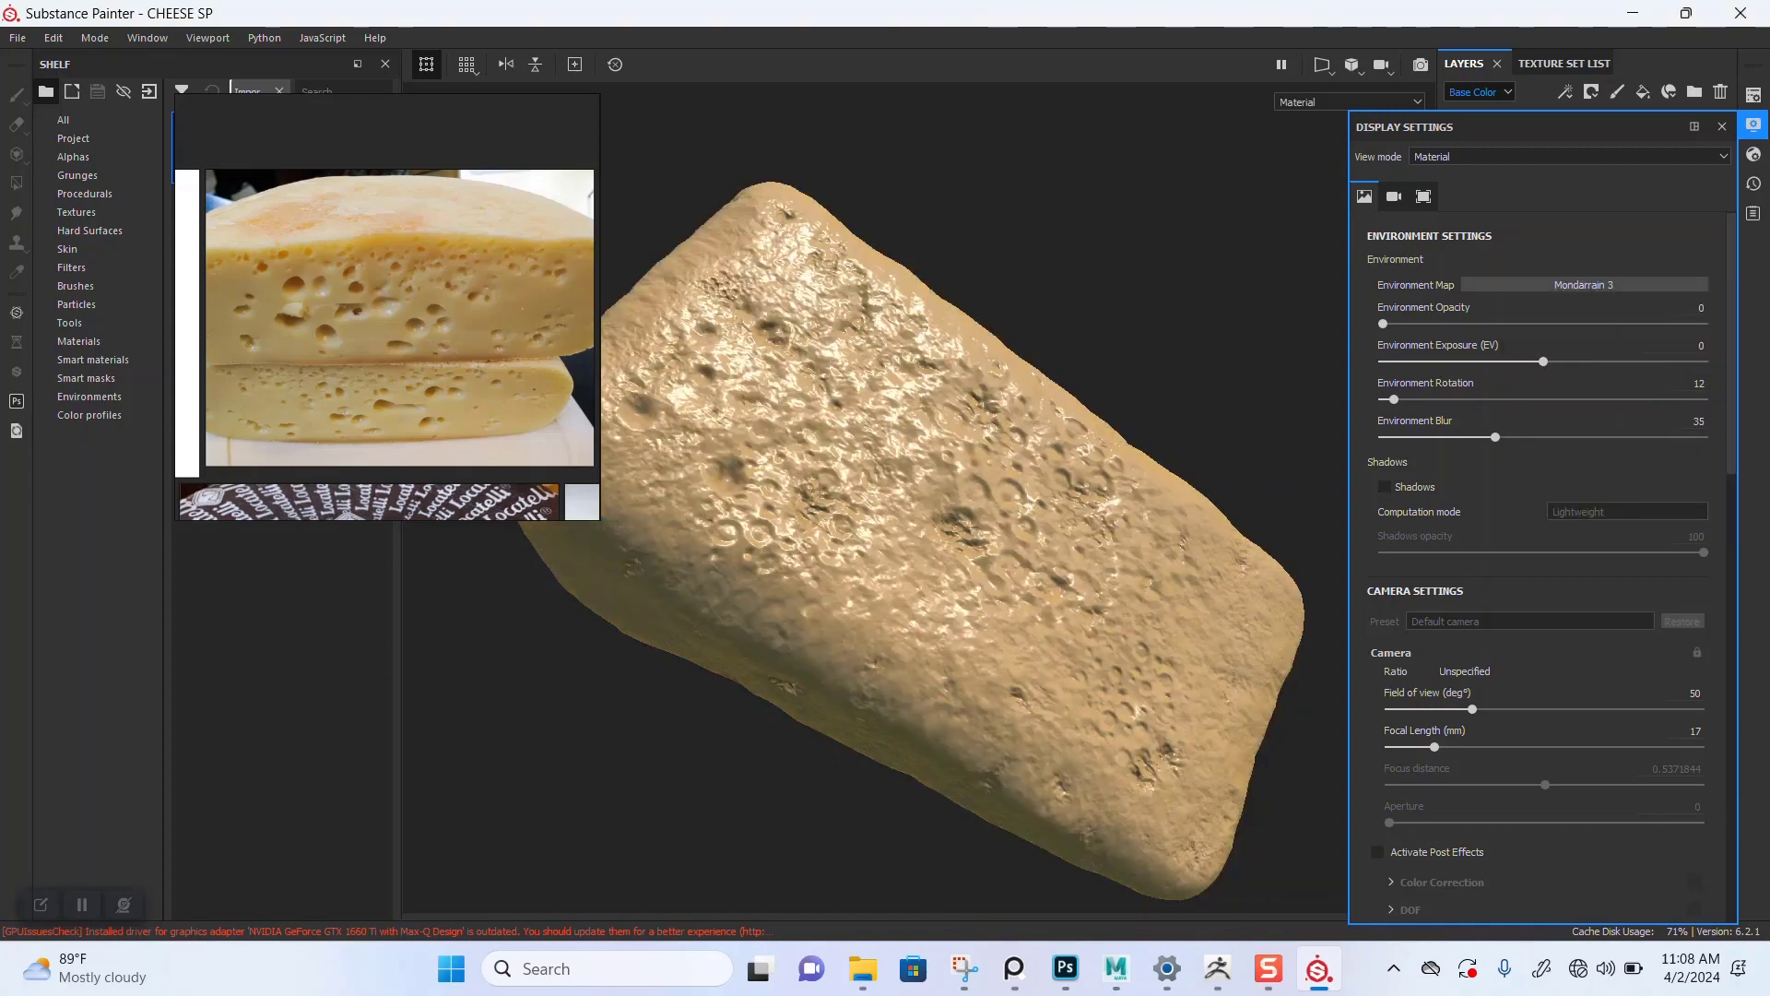
mouse_move(1663, 399)
left_mouse_down()
mouse_move(1628, 399)
mouse_move(1662, 399)
left_mouse_up()
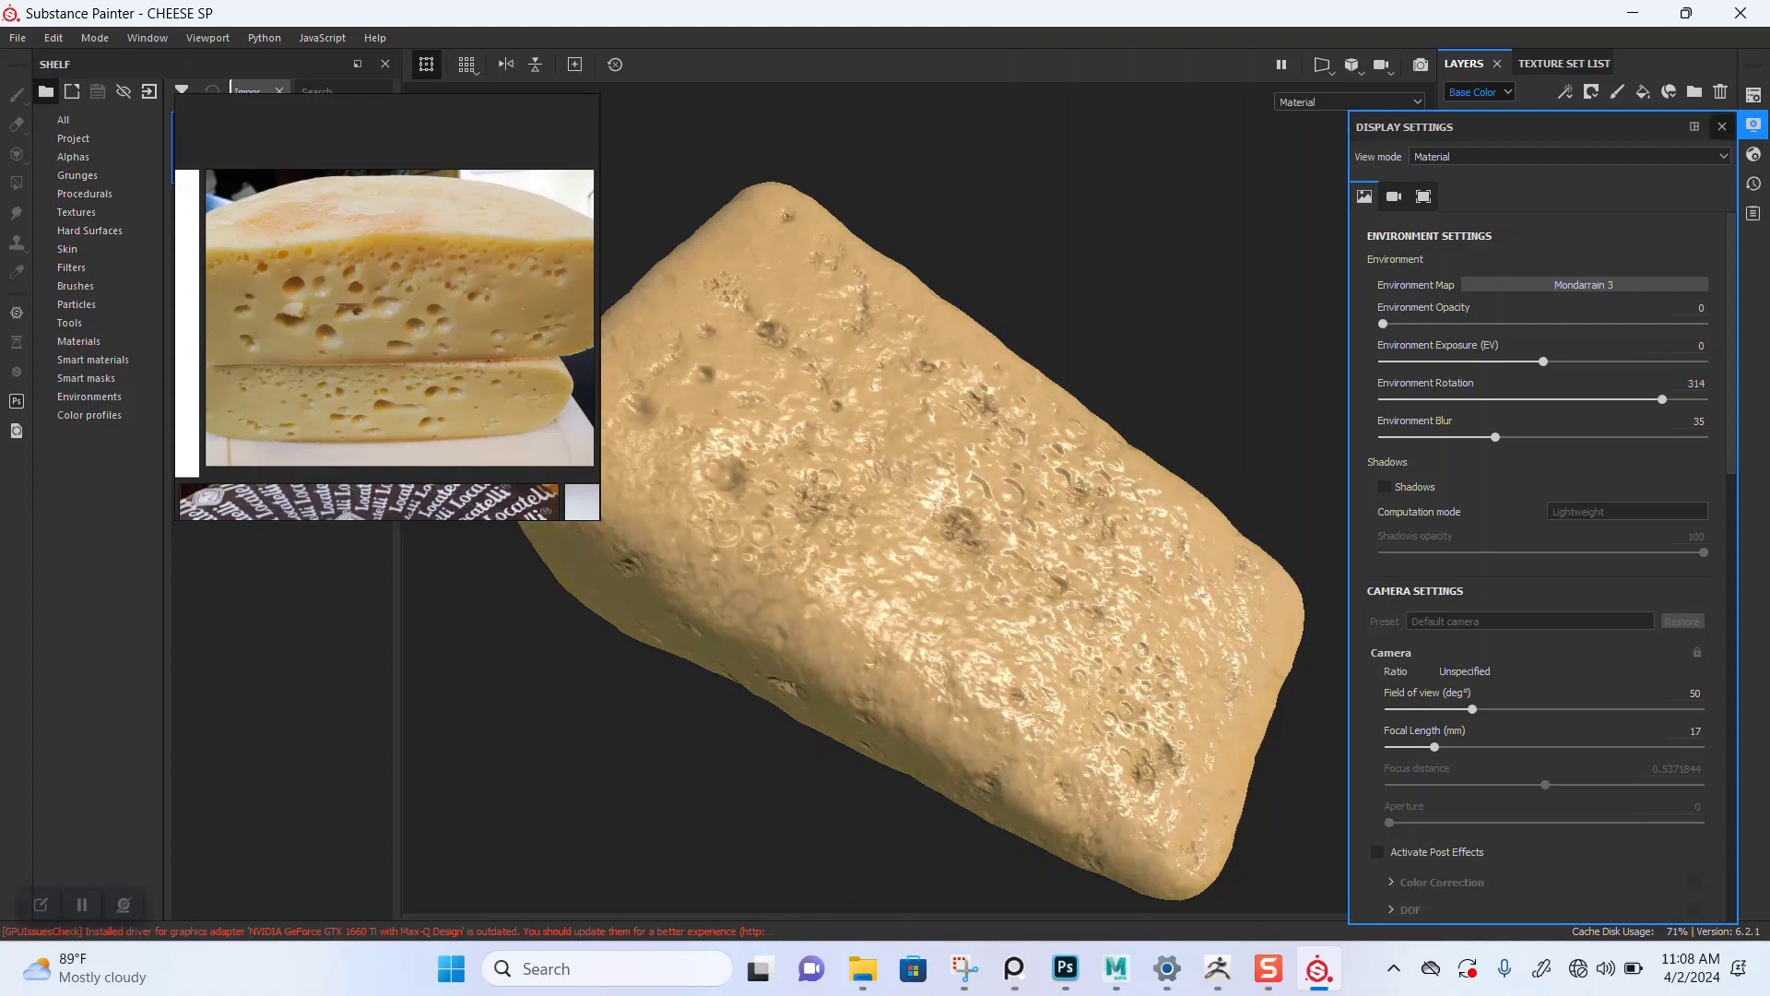
left_click(1723, 126)
Step: Rename the duplicated fill layer as BASE
scroll(461, 316, "up", 7)
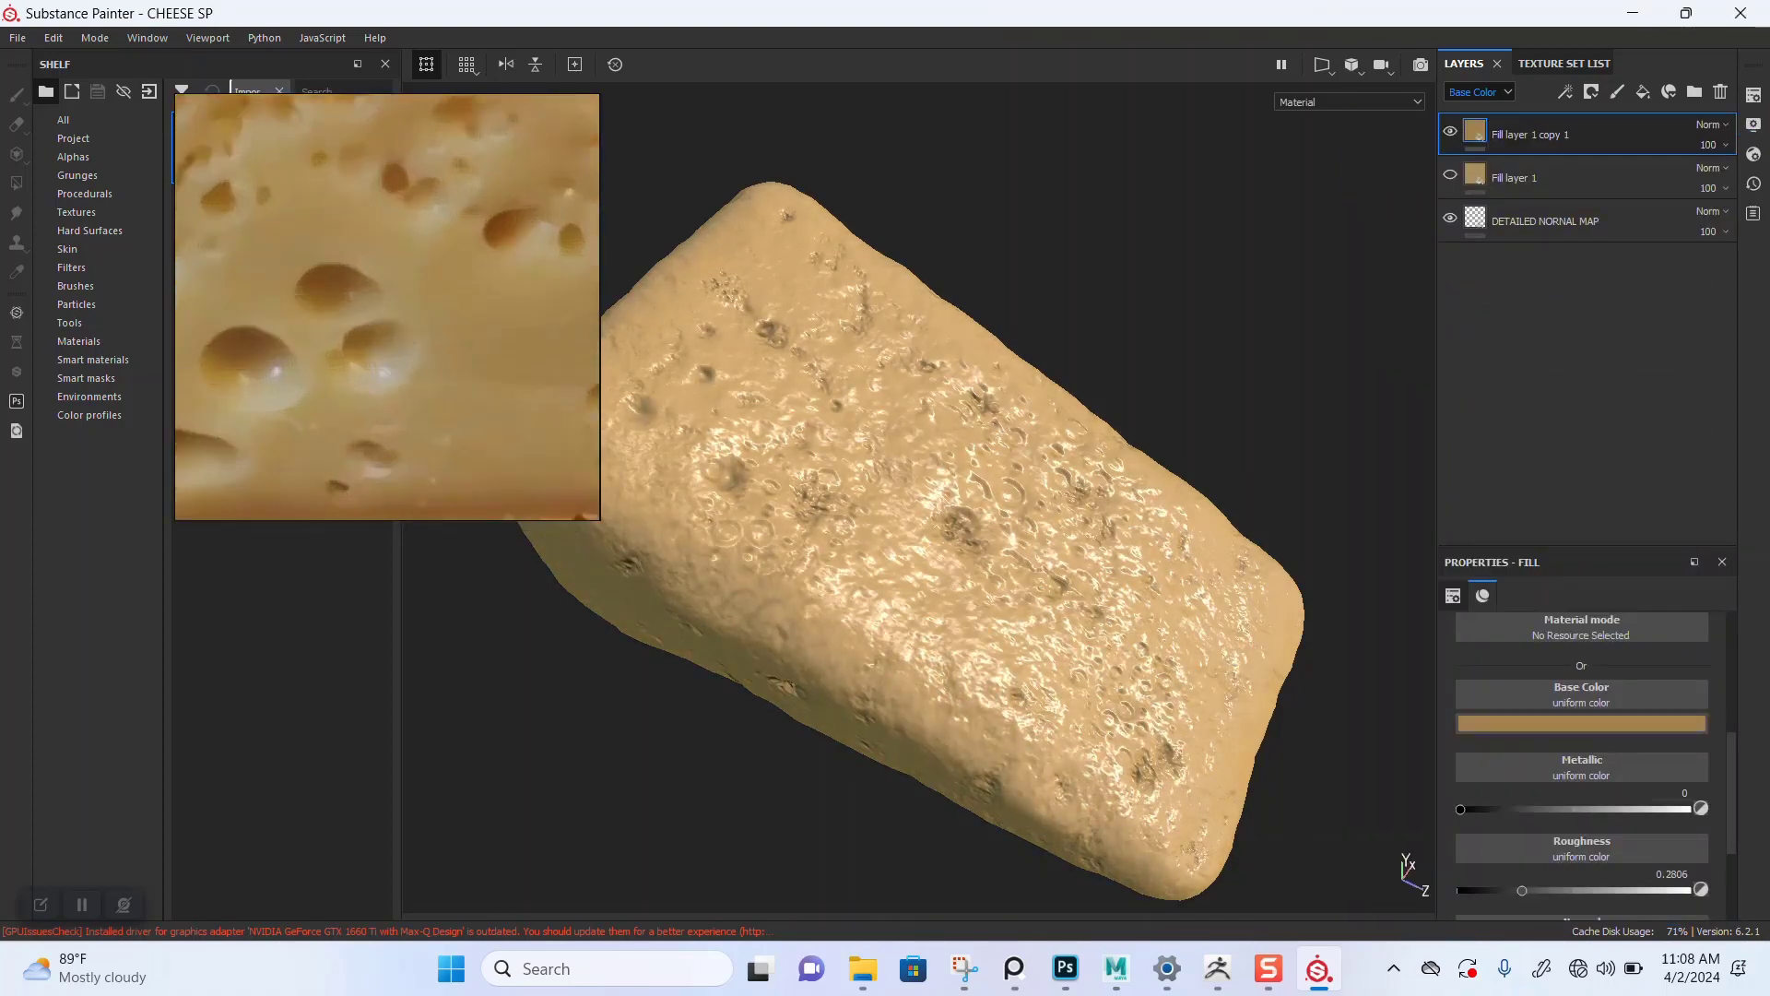
scroll(387, 307, "down", 8)
left_click_drag(959, 554, 982, 493, "alt")
scroll(968, 502, "up", 1)
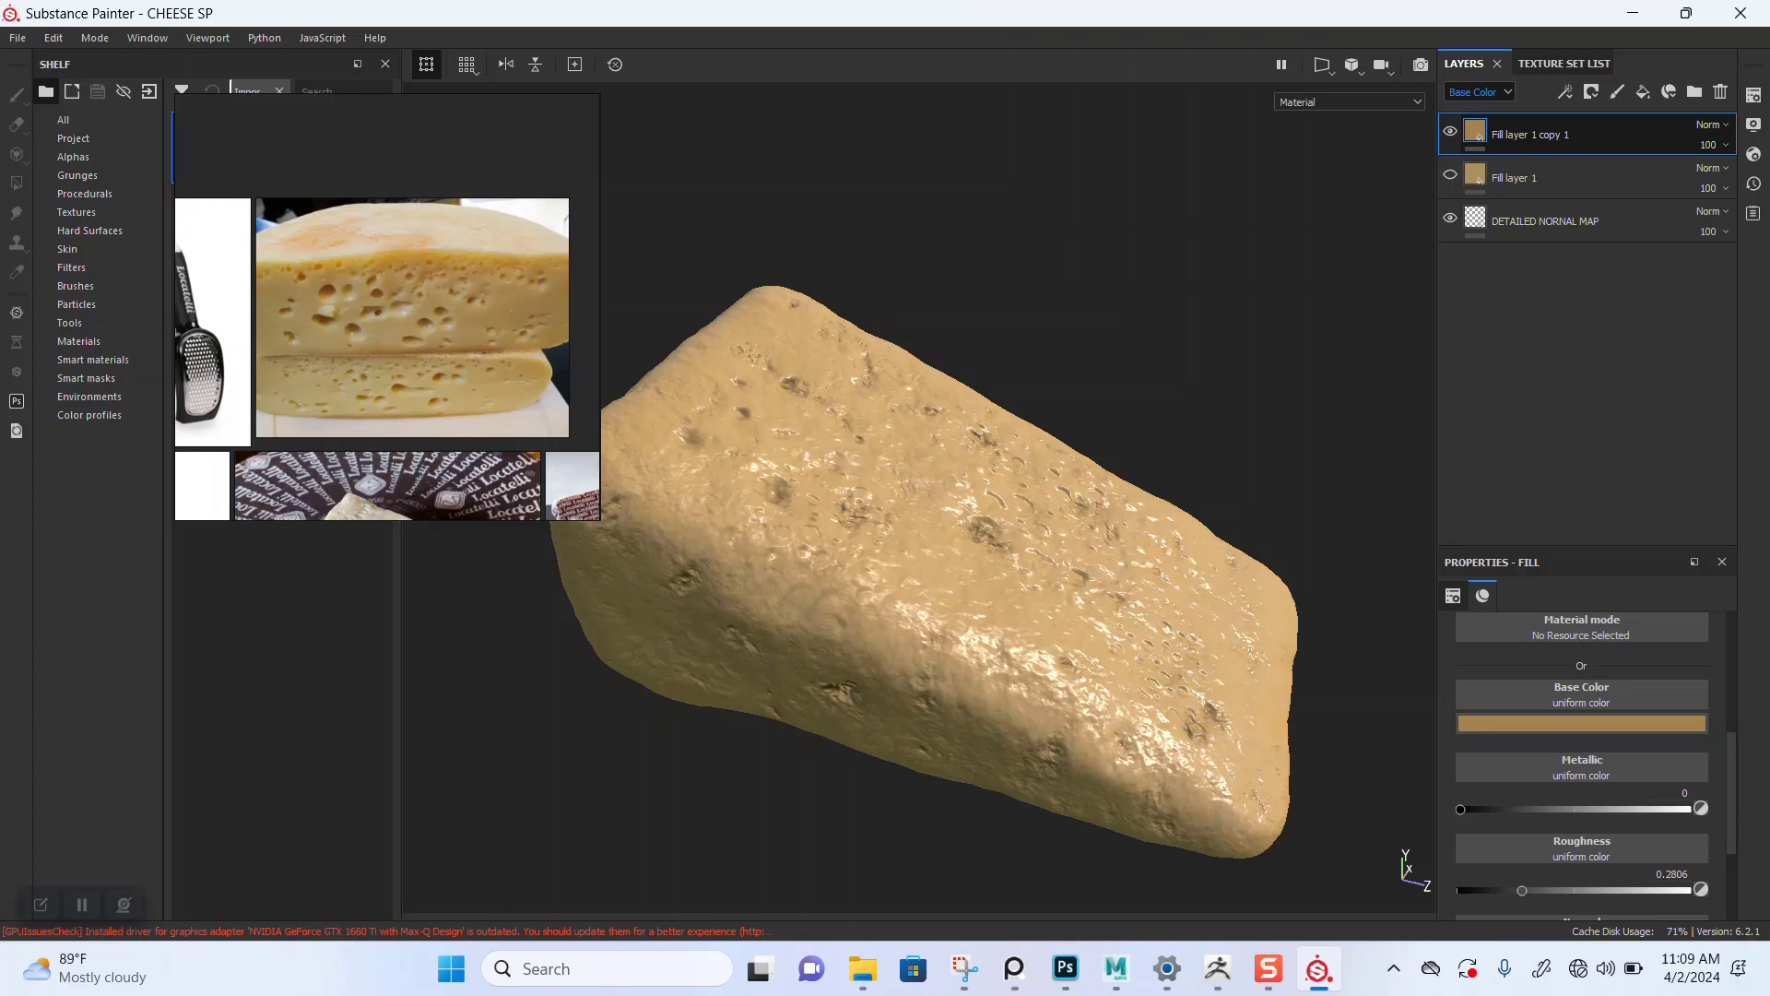
double_click(1531, 135)
type("BASE")
key("Return")
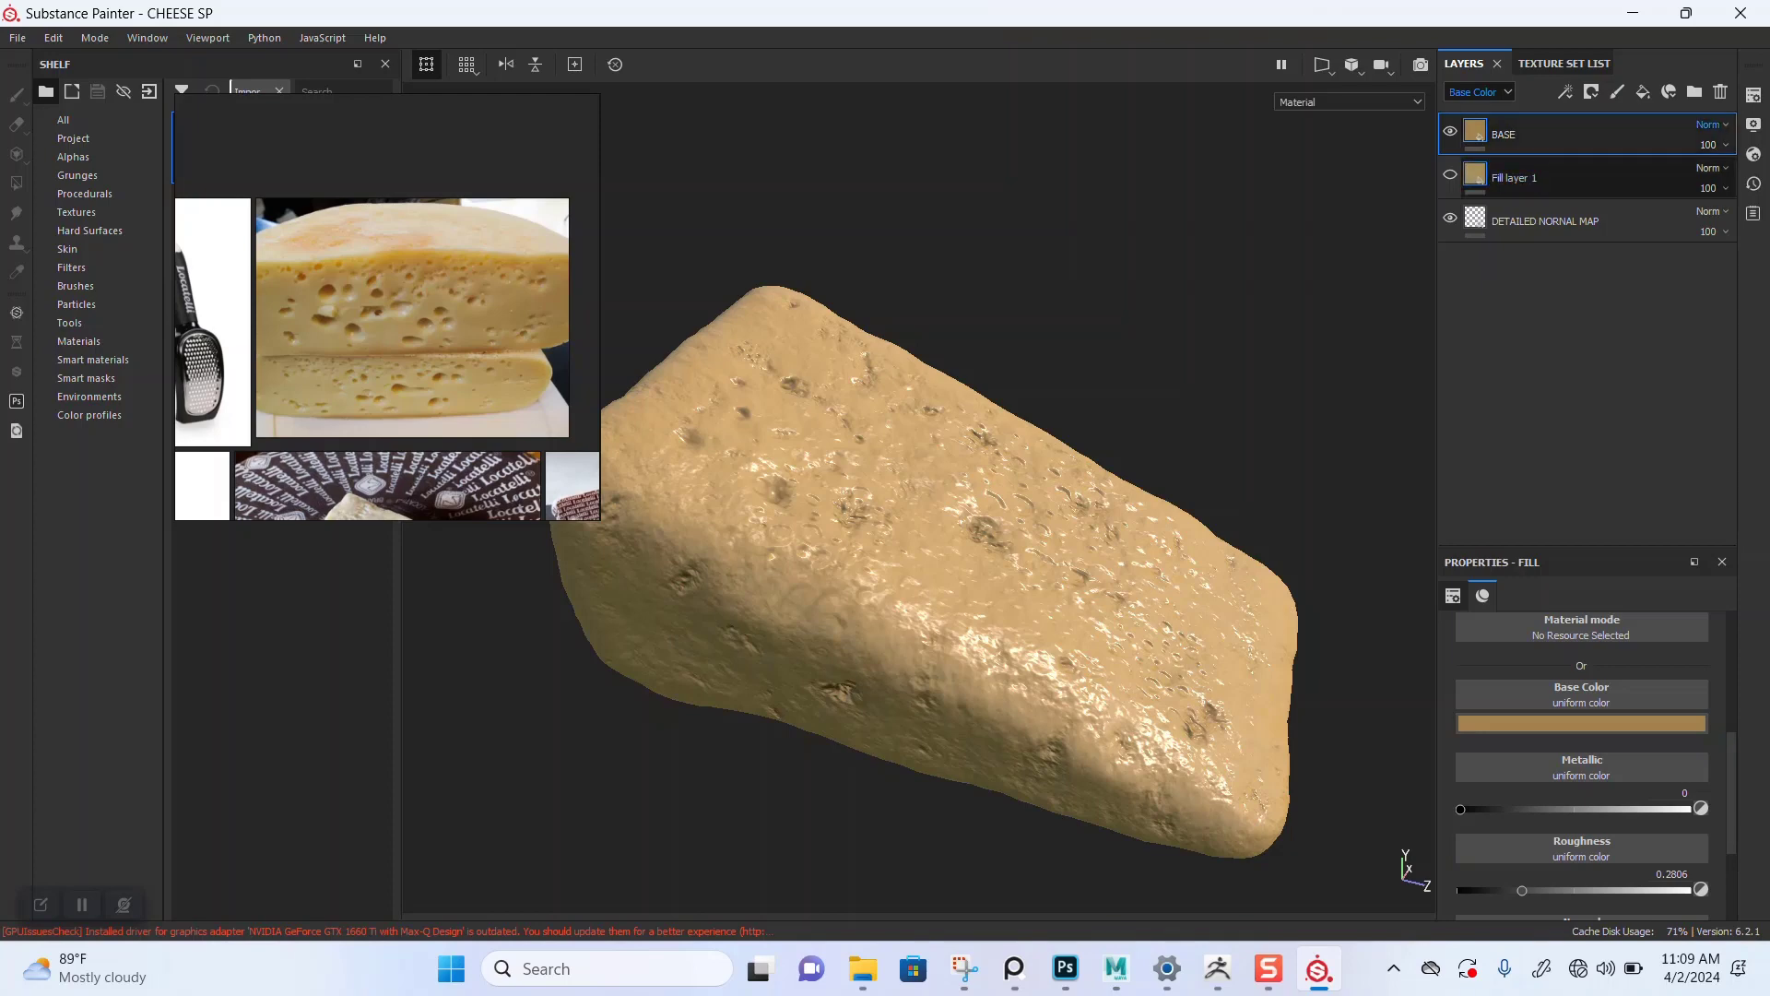
Step: Make Fill layer 1 visible and move it above the BASE layer
left_click(1515, 178)
left_click(1451, 175)
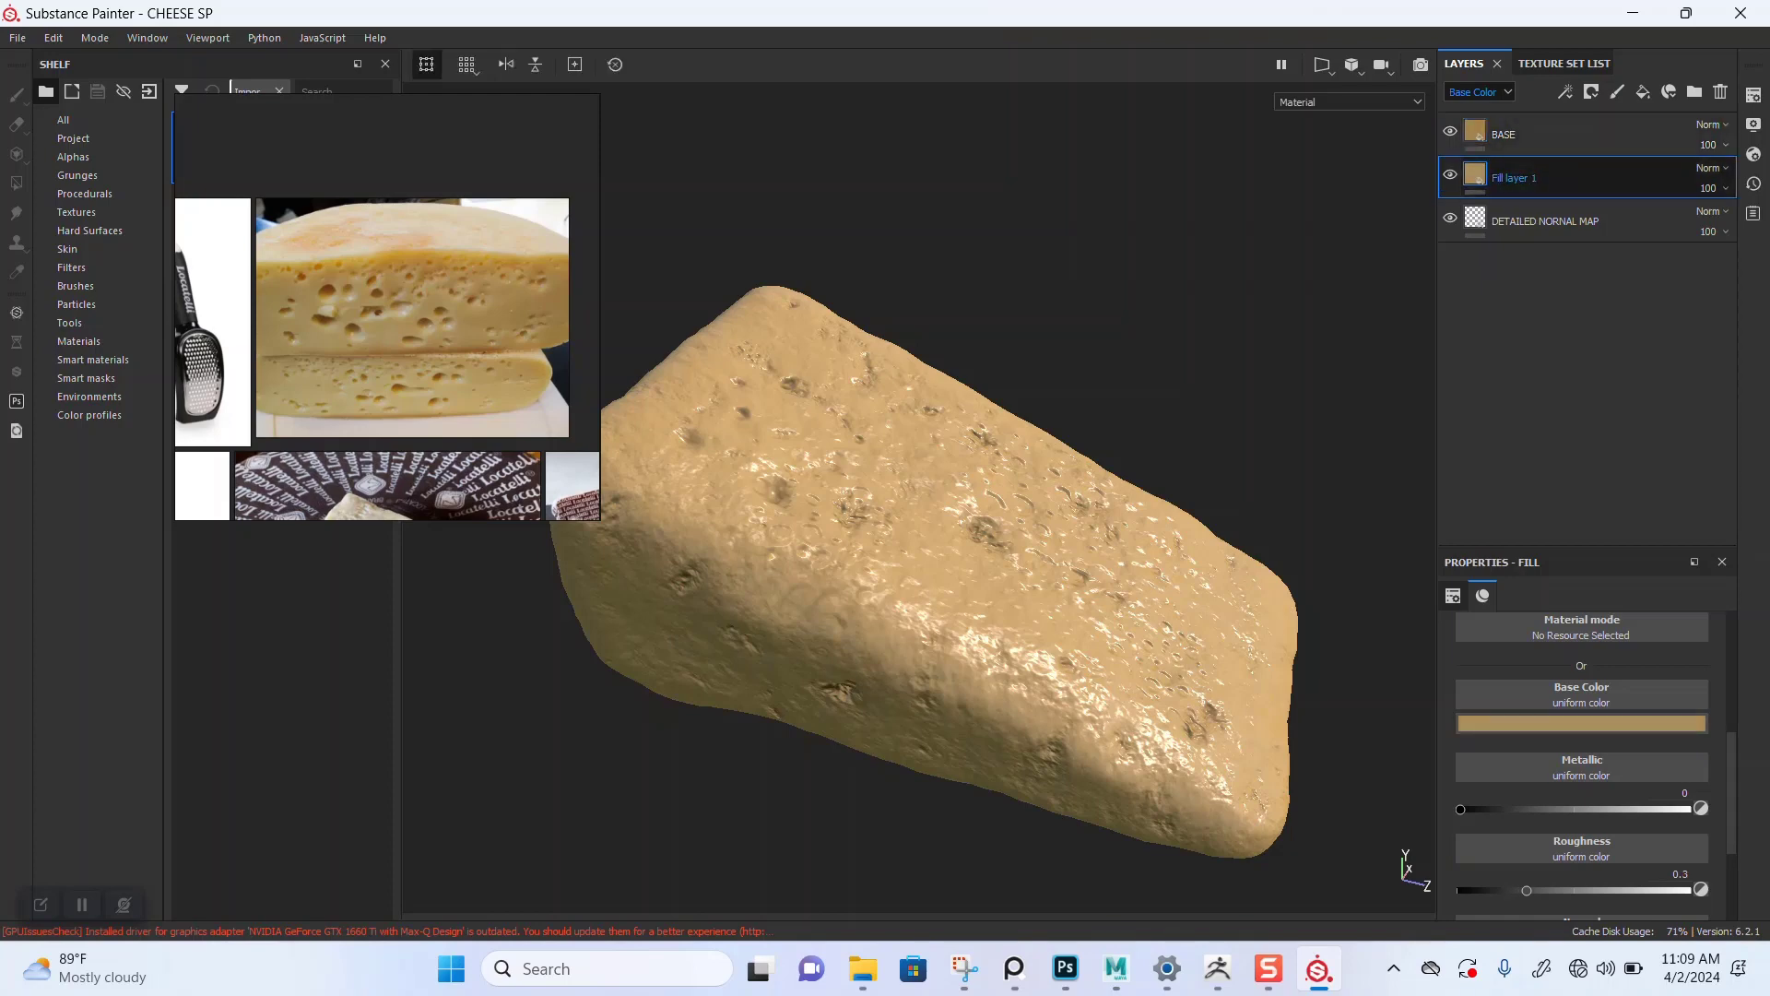
left_click_drag(1558, 178, 1560, 118)
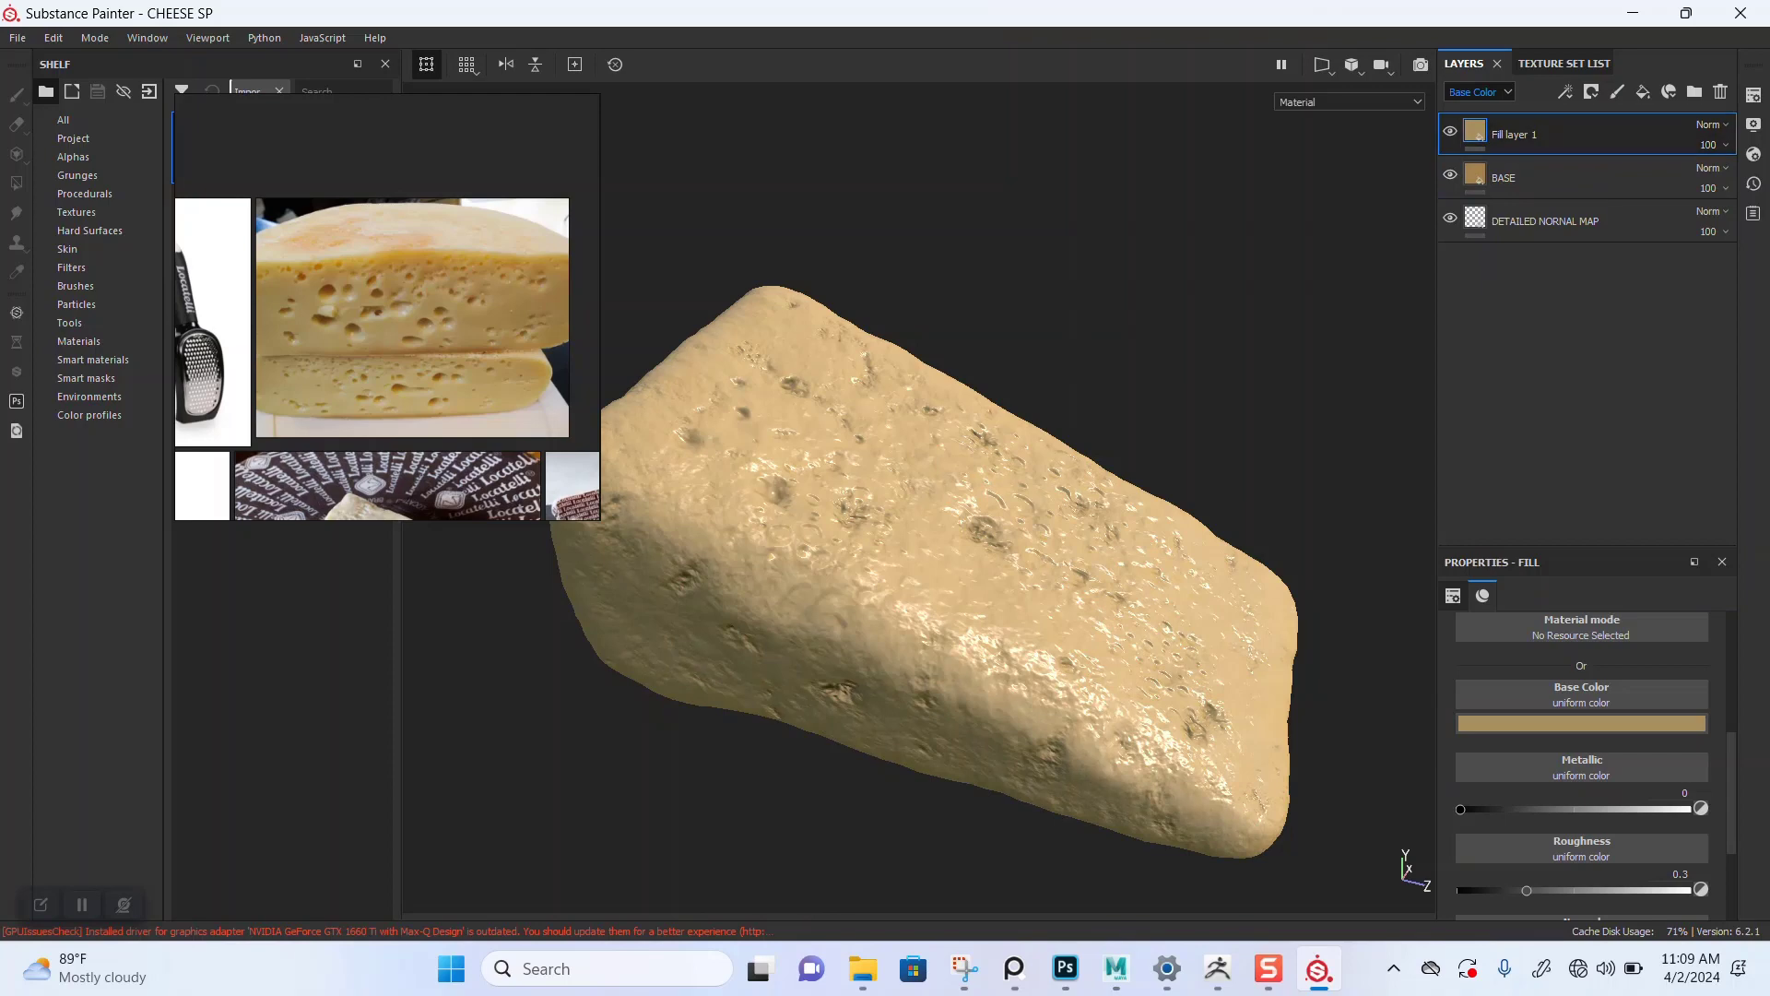
Step: Rename the top fill layer as BASE 02
double_click(1515, 134)
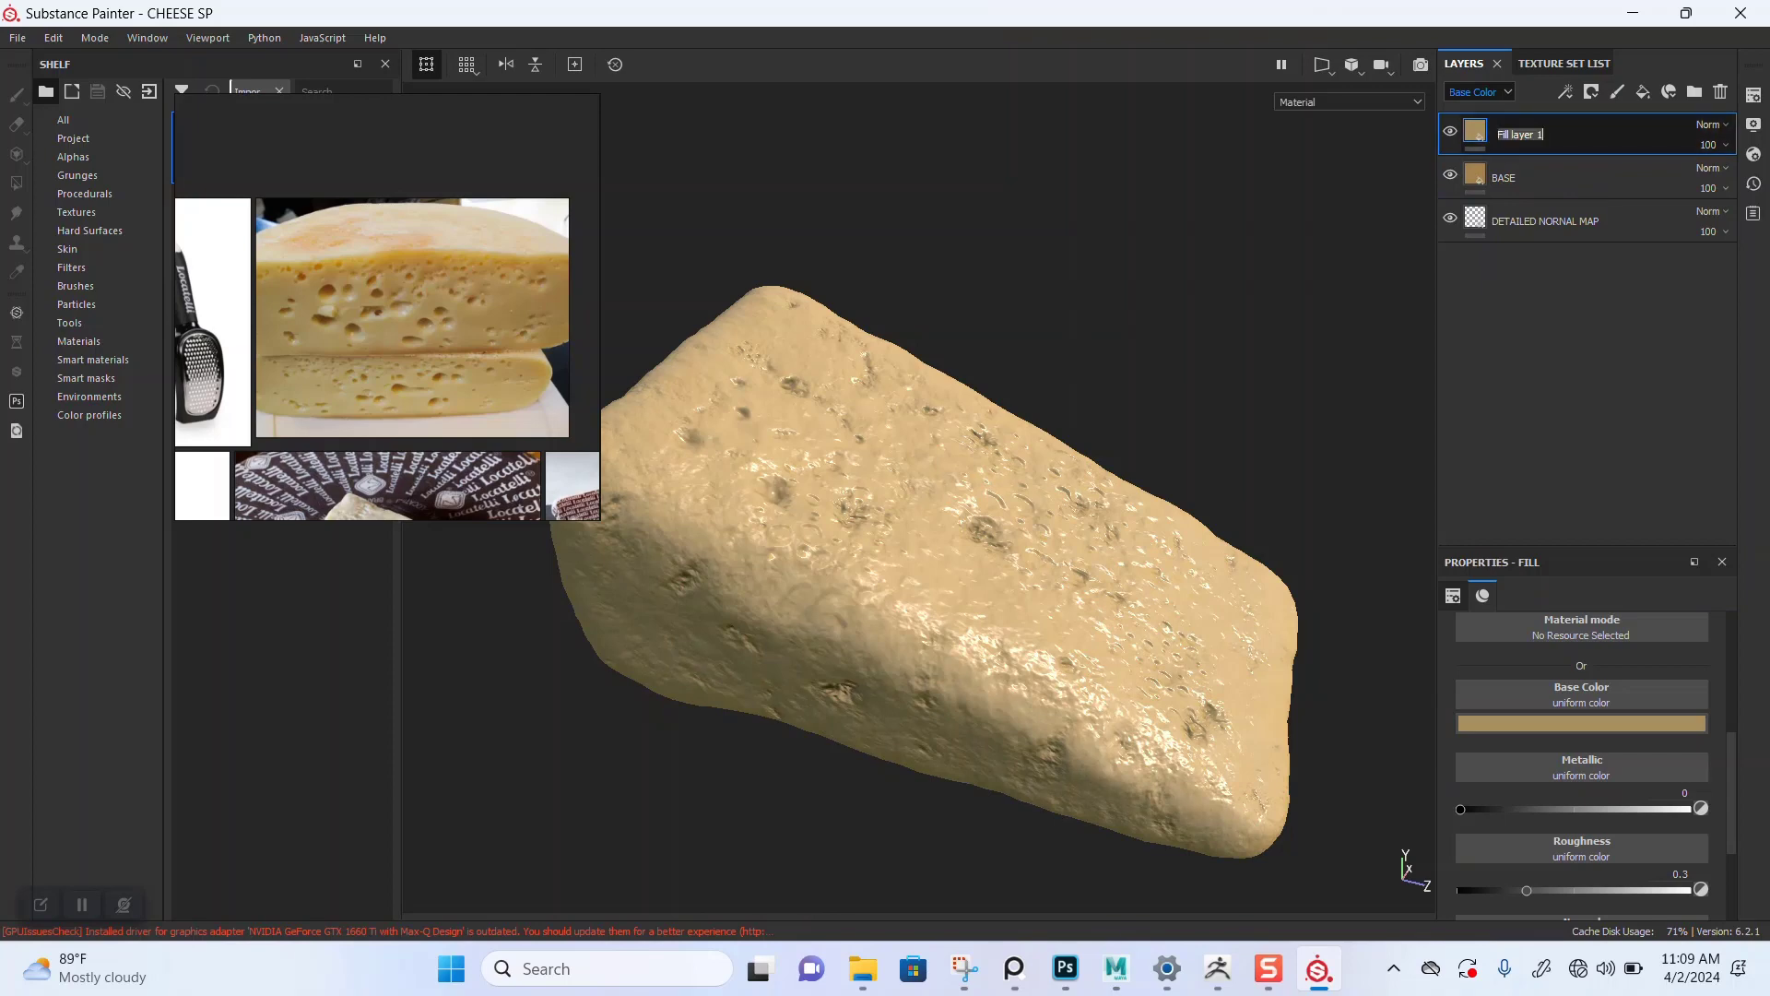
type("BASE 02")
key("Return")
Step: Add a black mask to BASE 02, insert a fill effect into the mask, and save the project
right_click(1478, 128)
left_click(1530, 157)
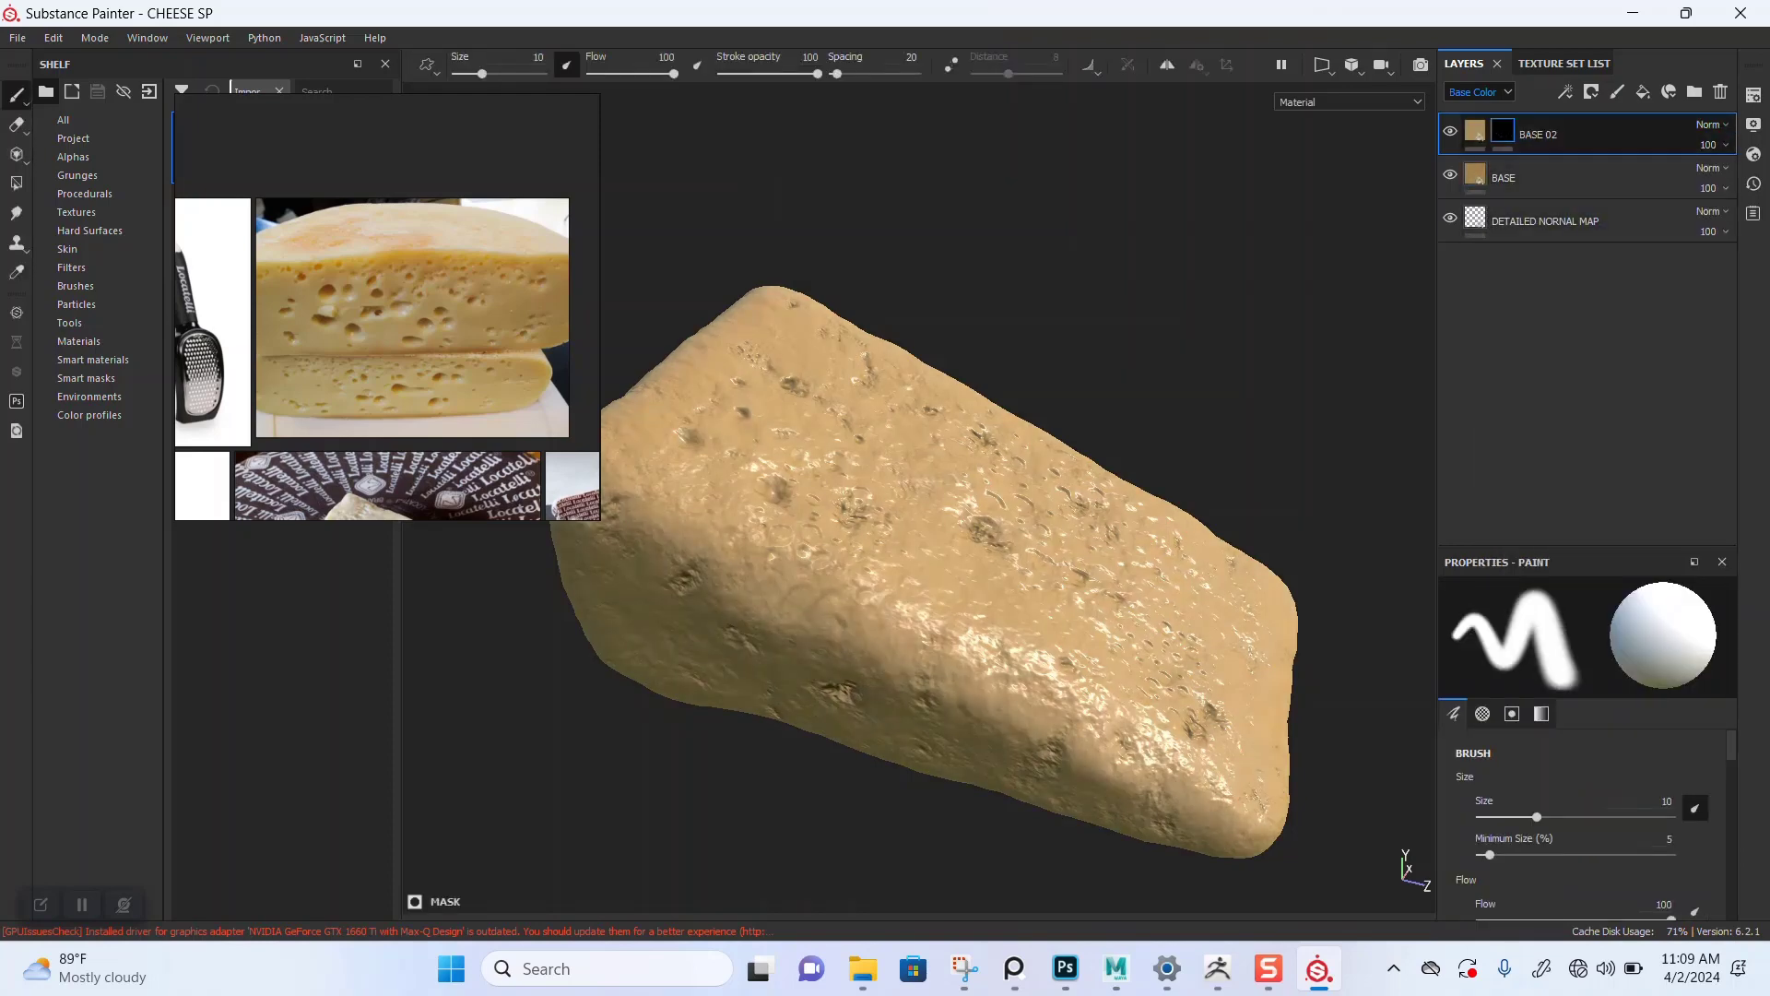
right_click(1502, 132)
left_click(1558, 544)
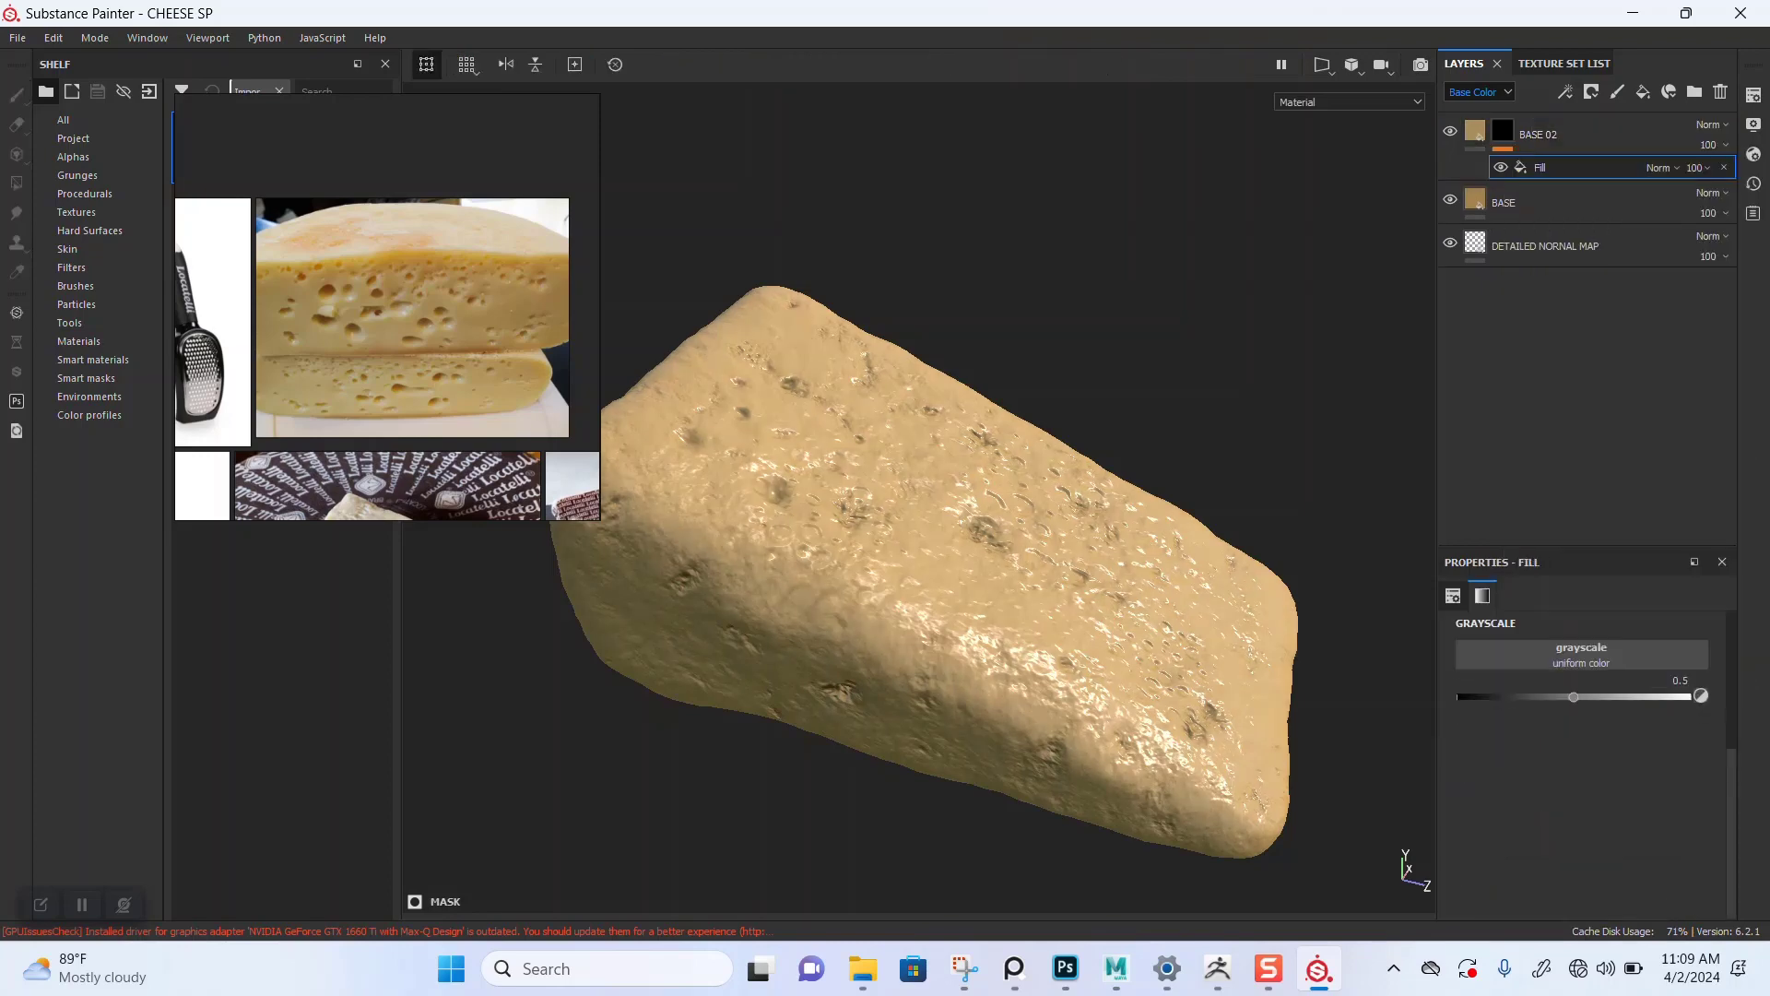
key("ctrl+s")
Step: Search procedural textures for BW for the mask fill's grayscale input
left_click(1573, 658)
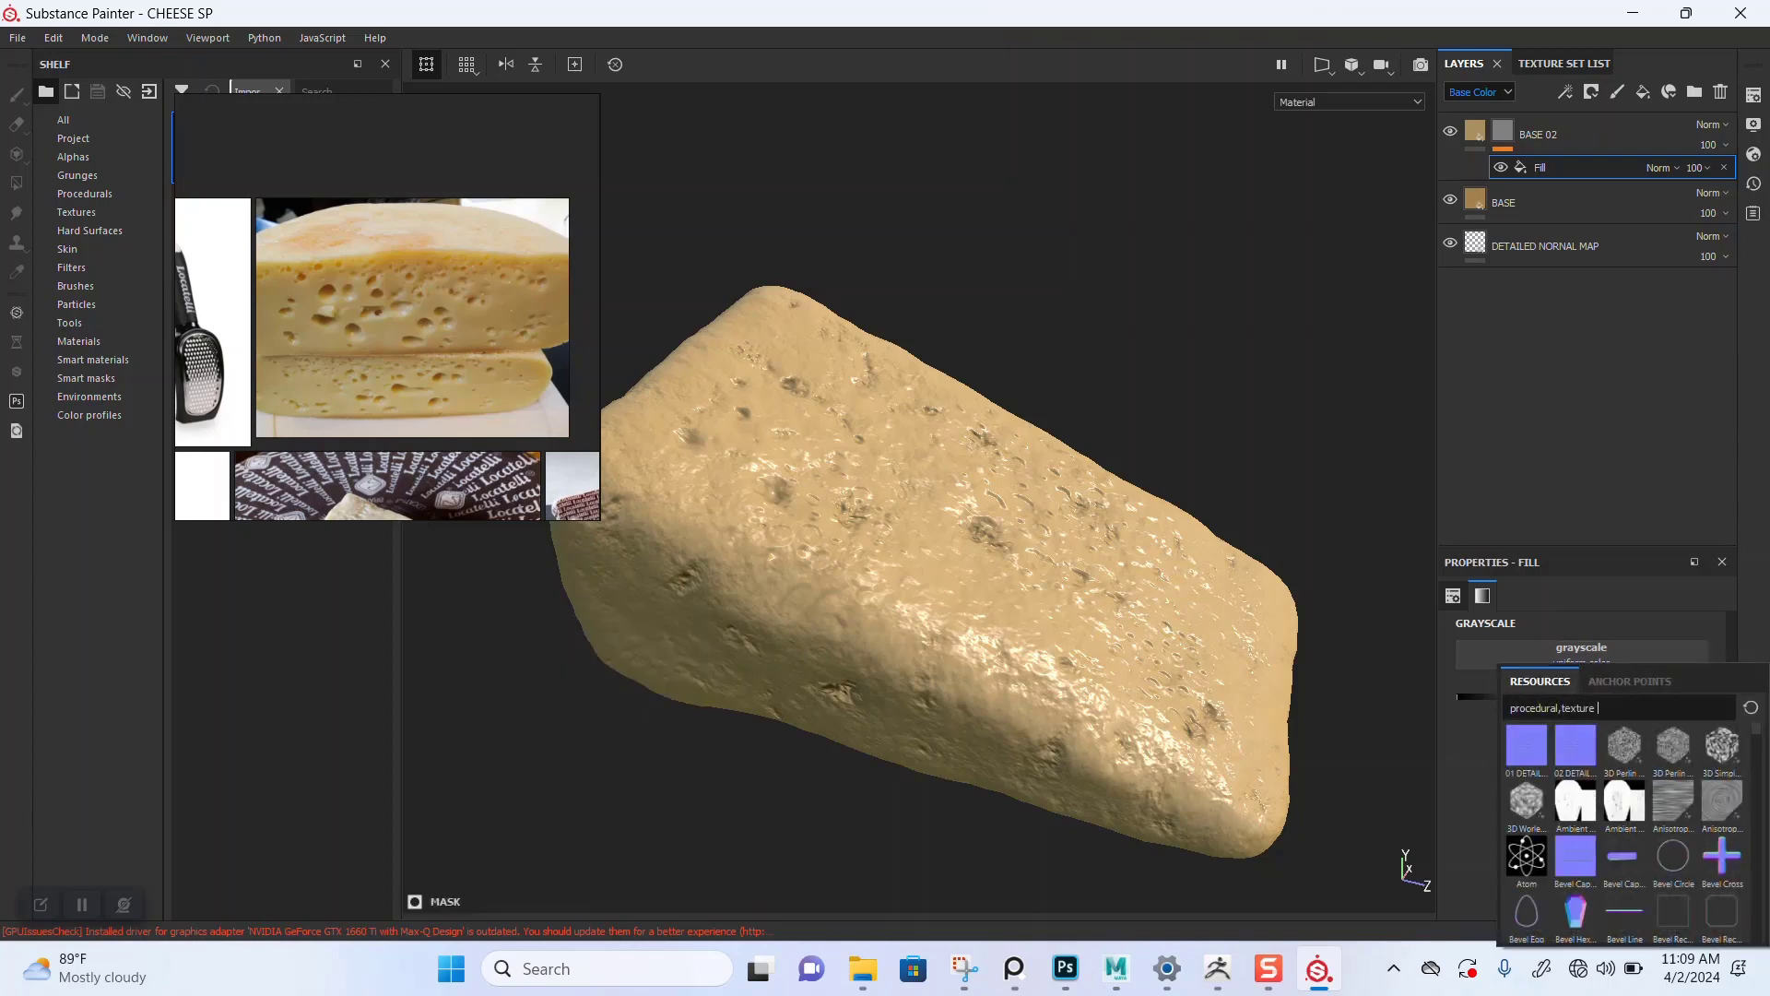
type("B")
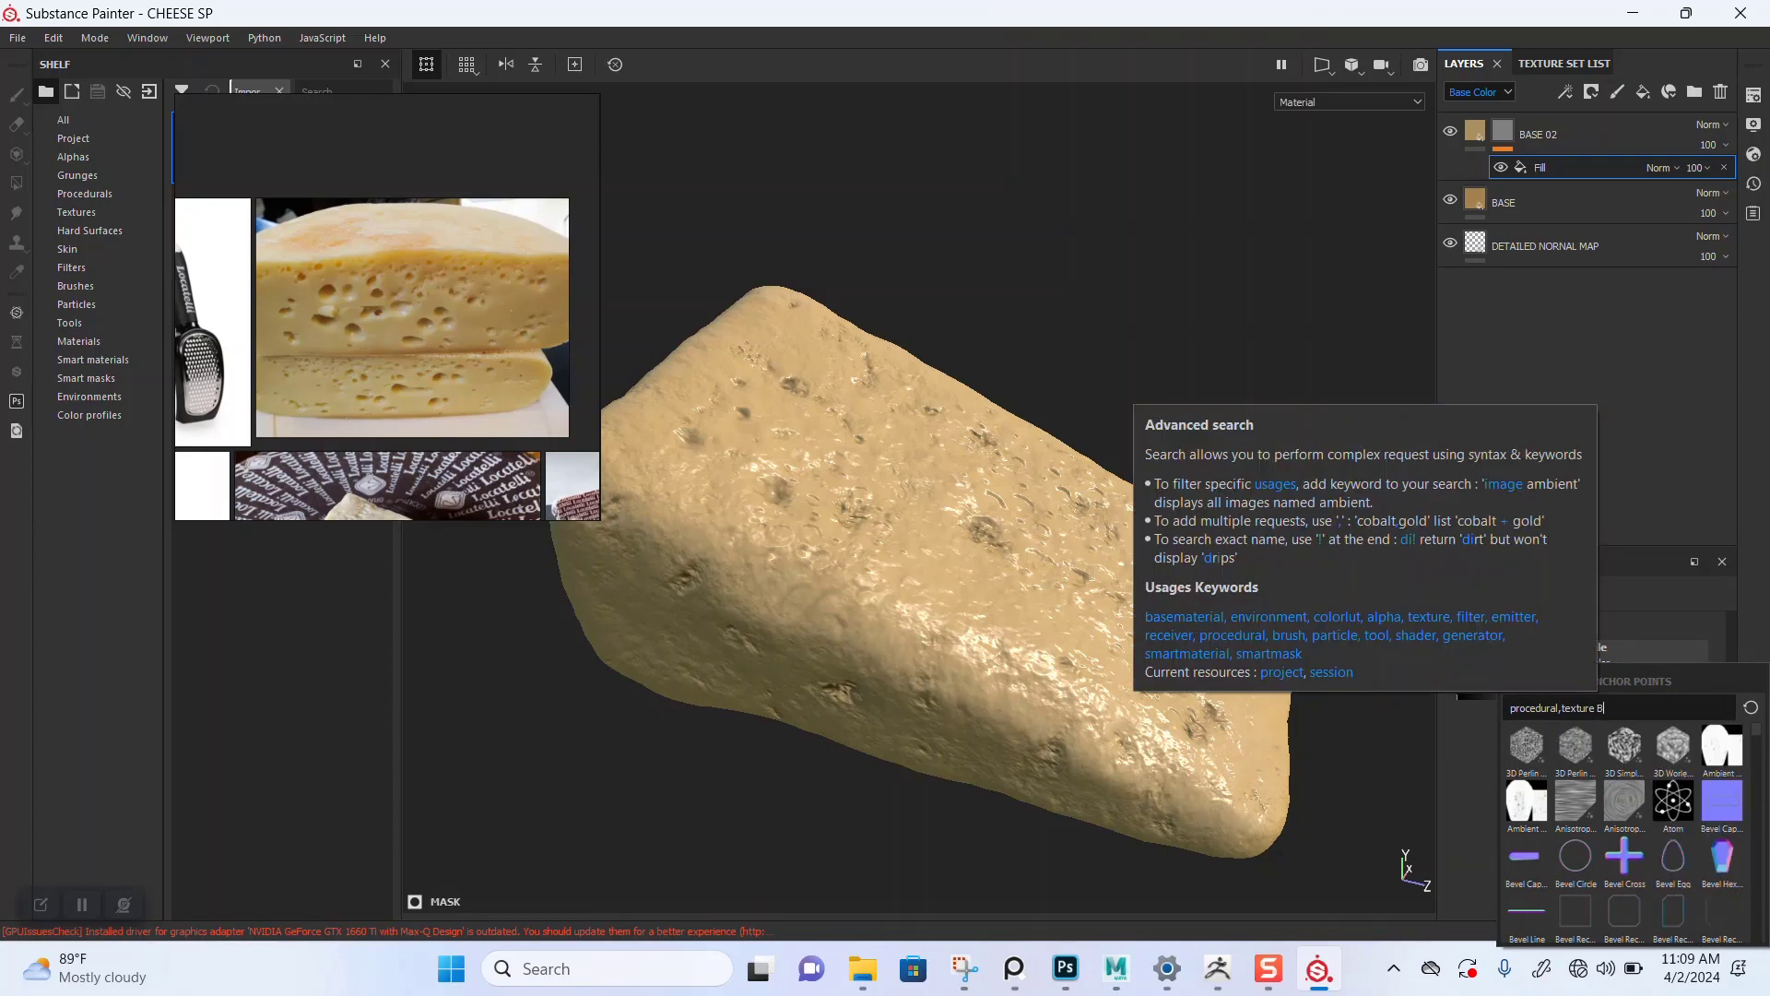
type("W")
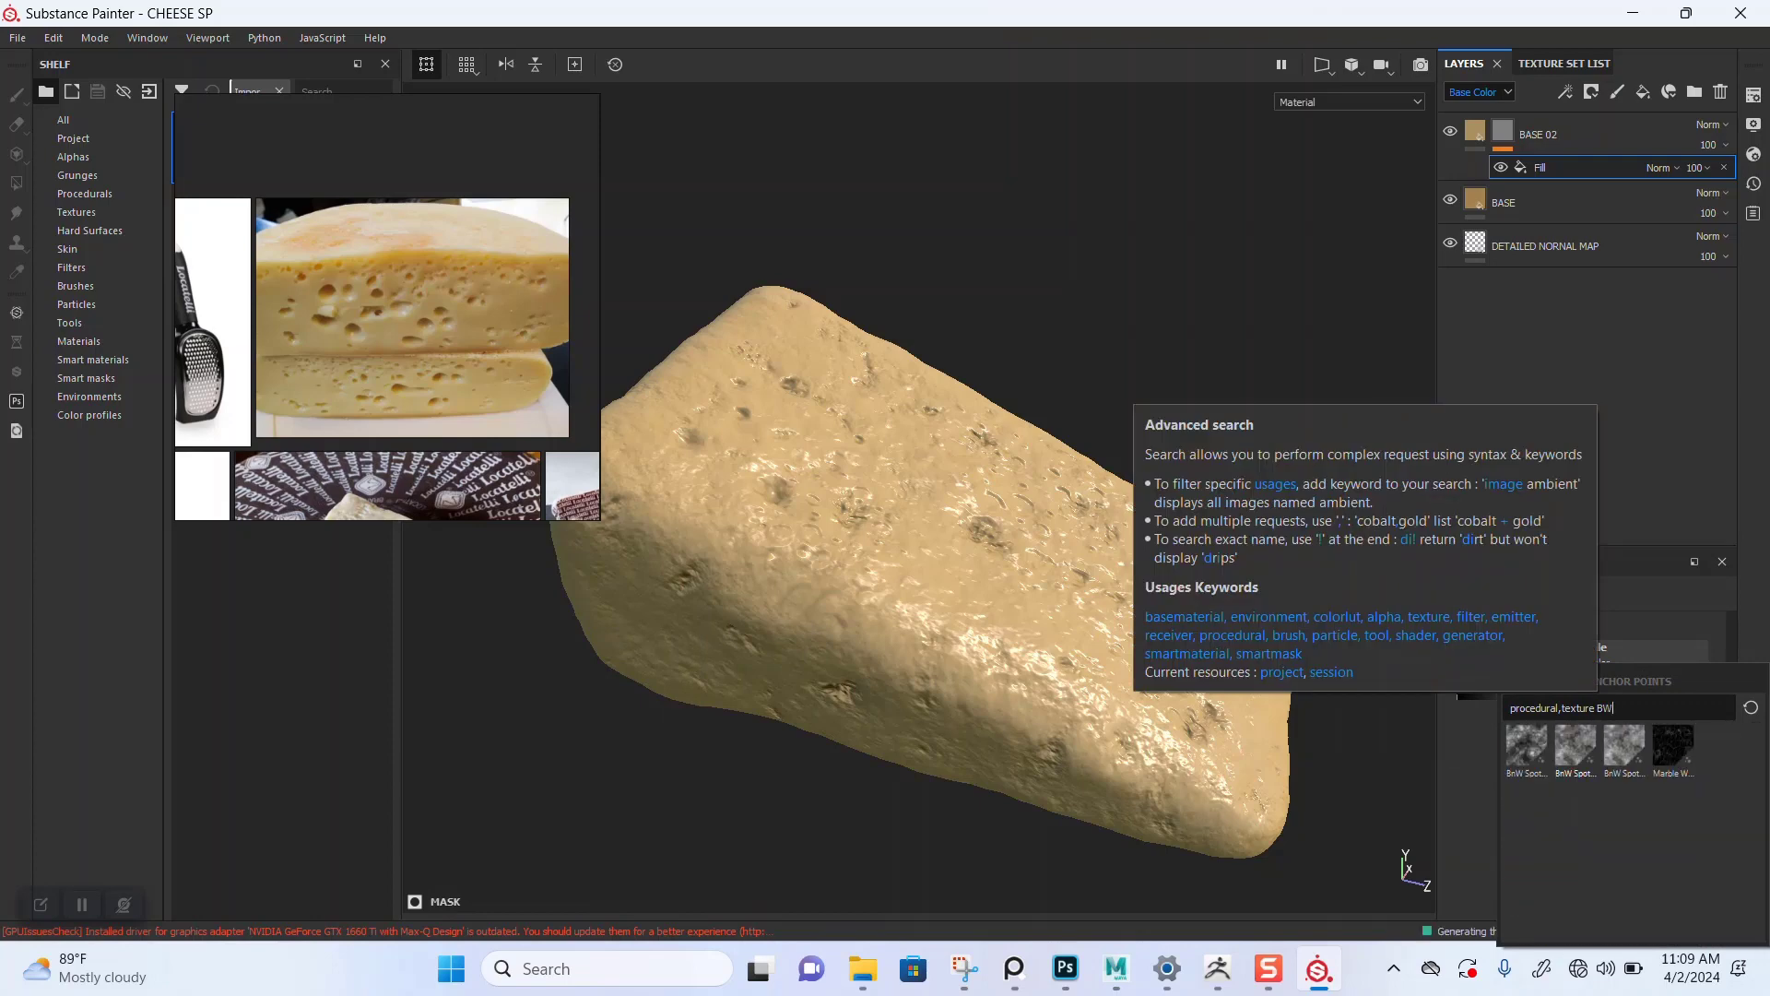
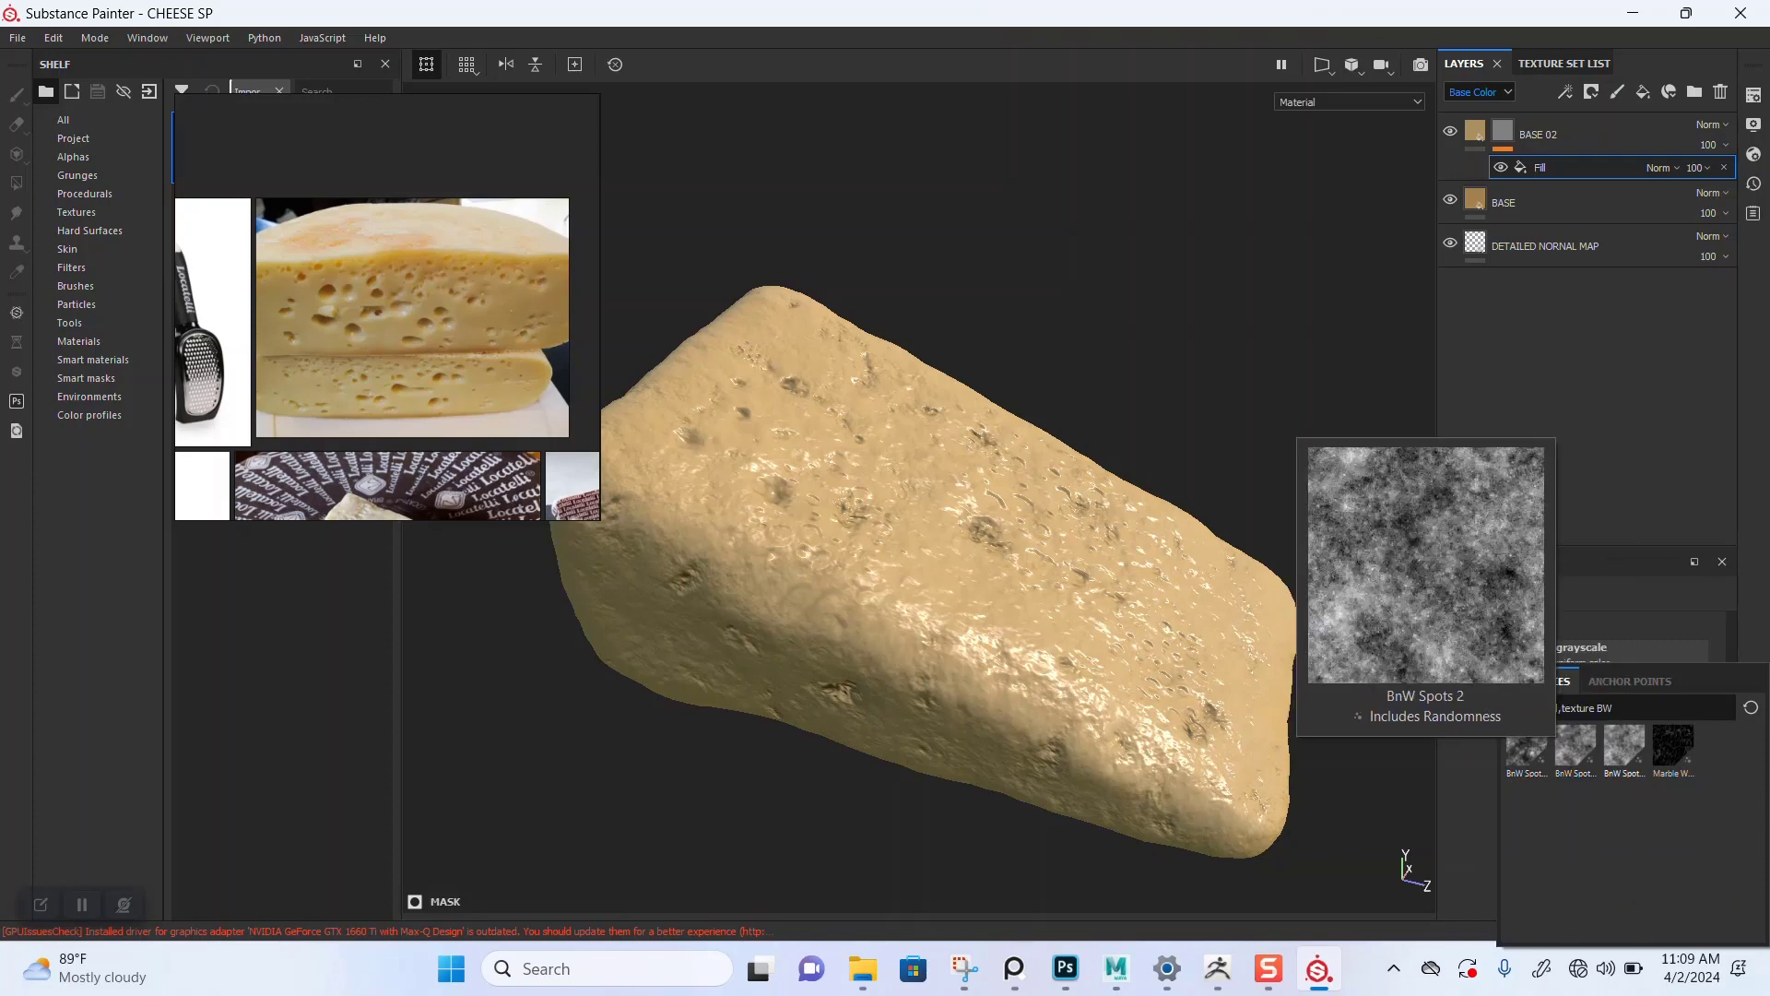
Step: Assign BnW Spots 3 to the mask fill's grayscale and switch the viewport to the mask channel
left_click(1624, 745)
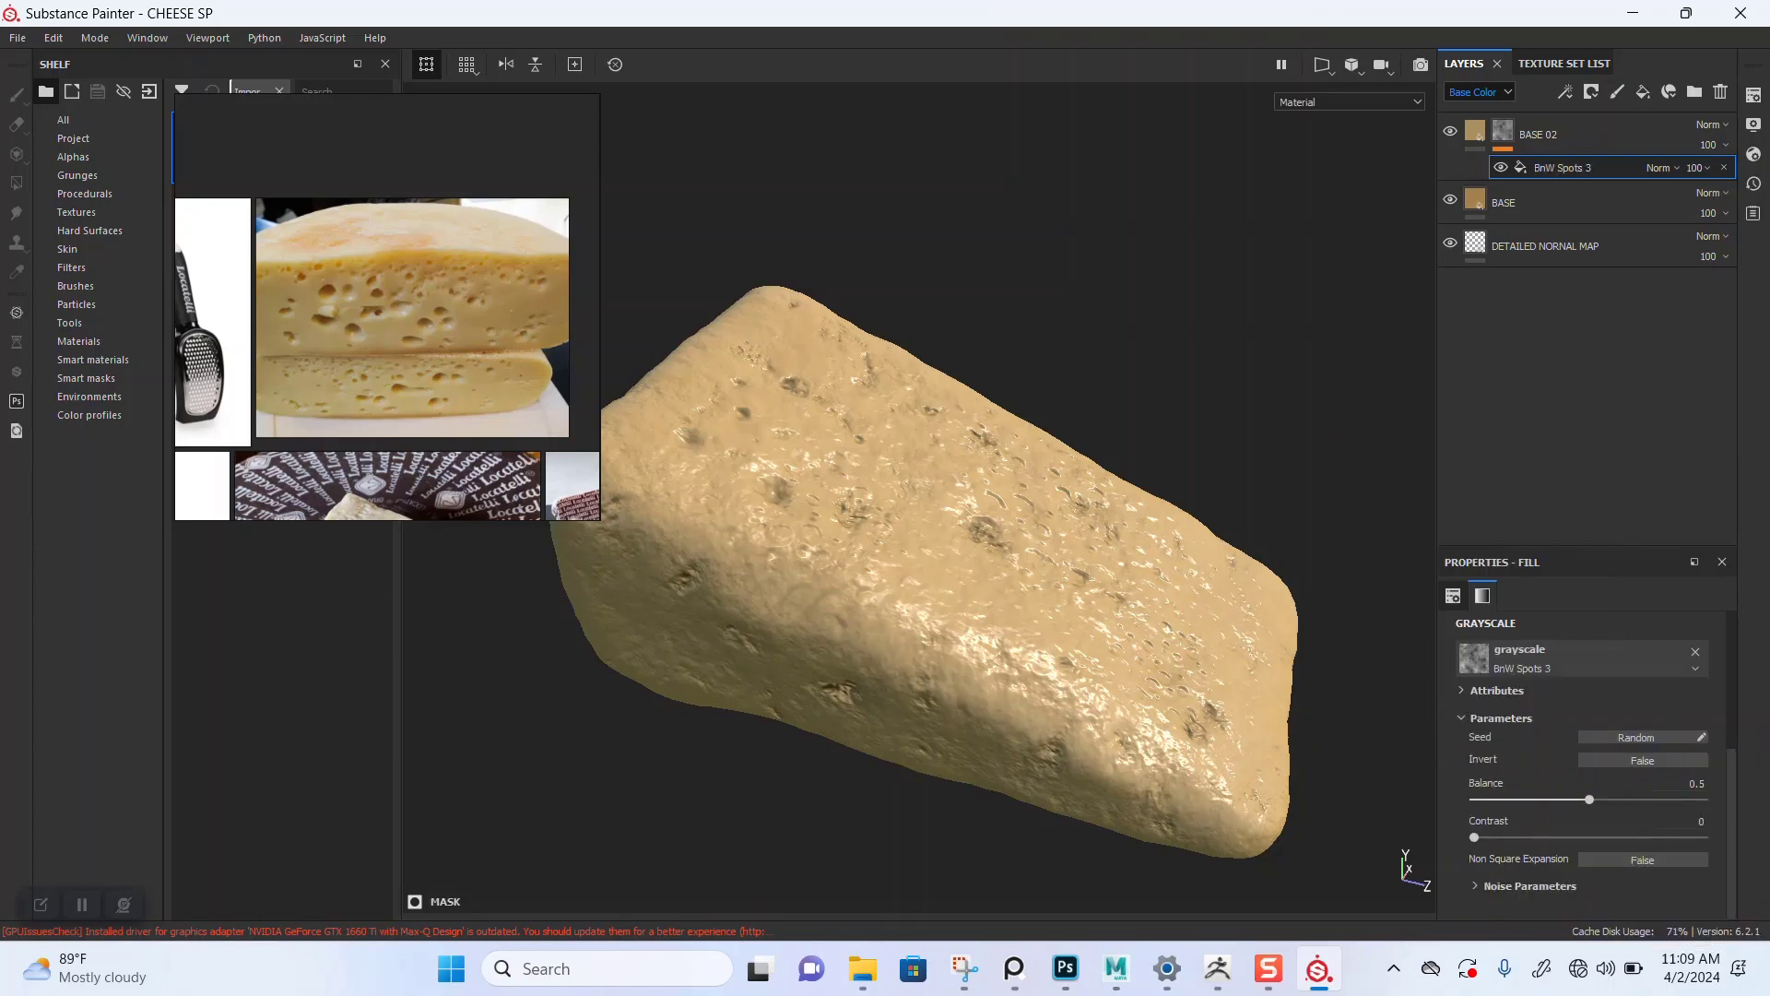
key("c")
key("c")
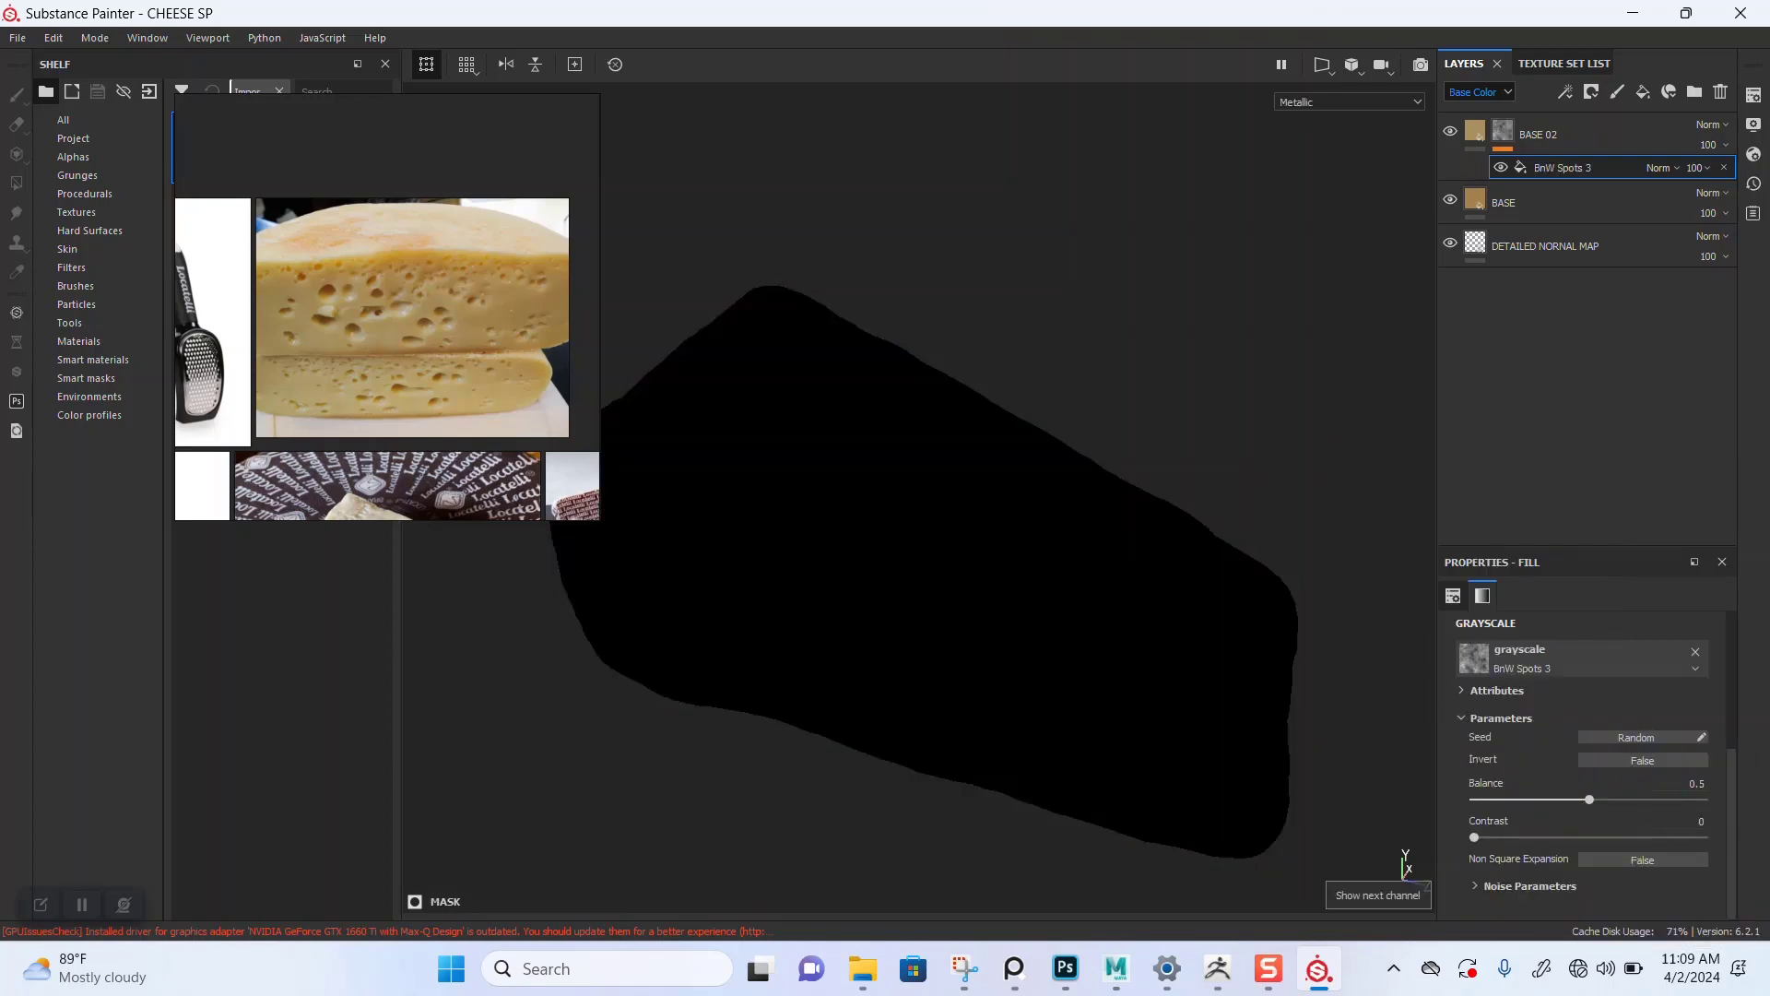
key("c")
key("c")
key("c")
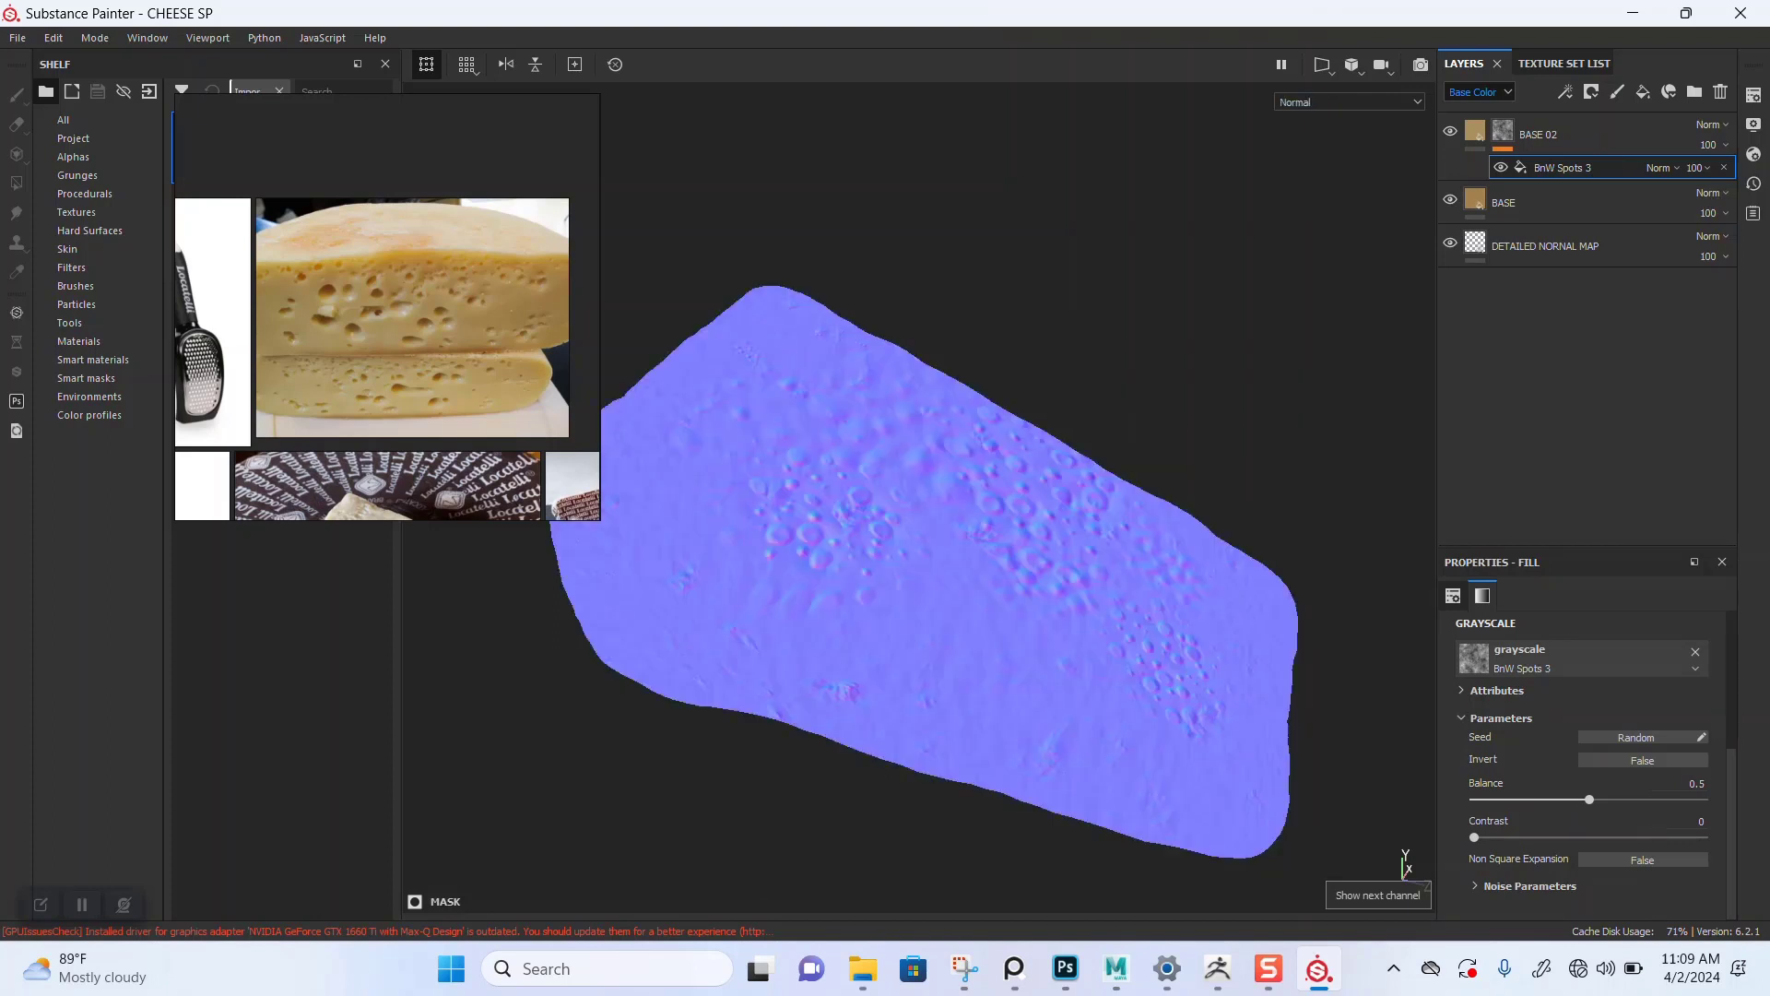
key("c")
key("c")
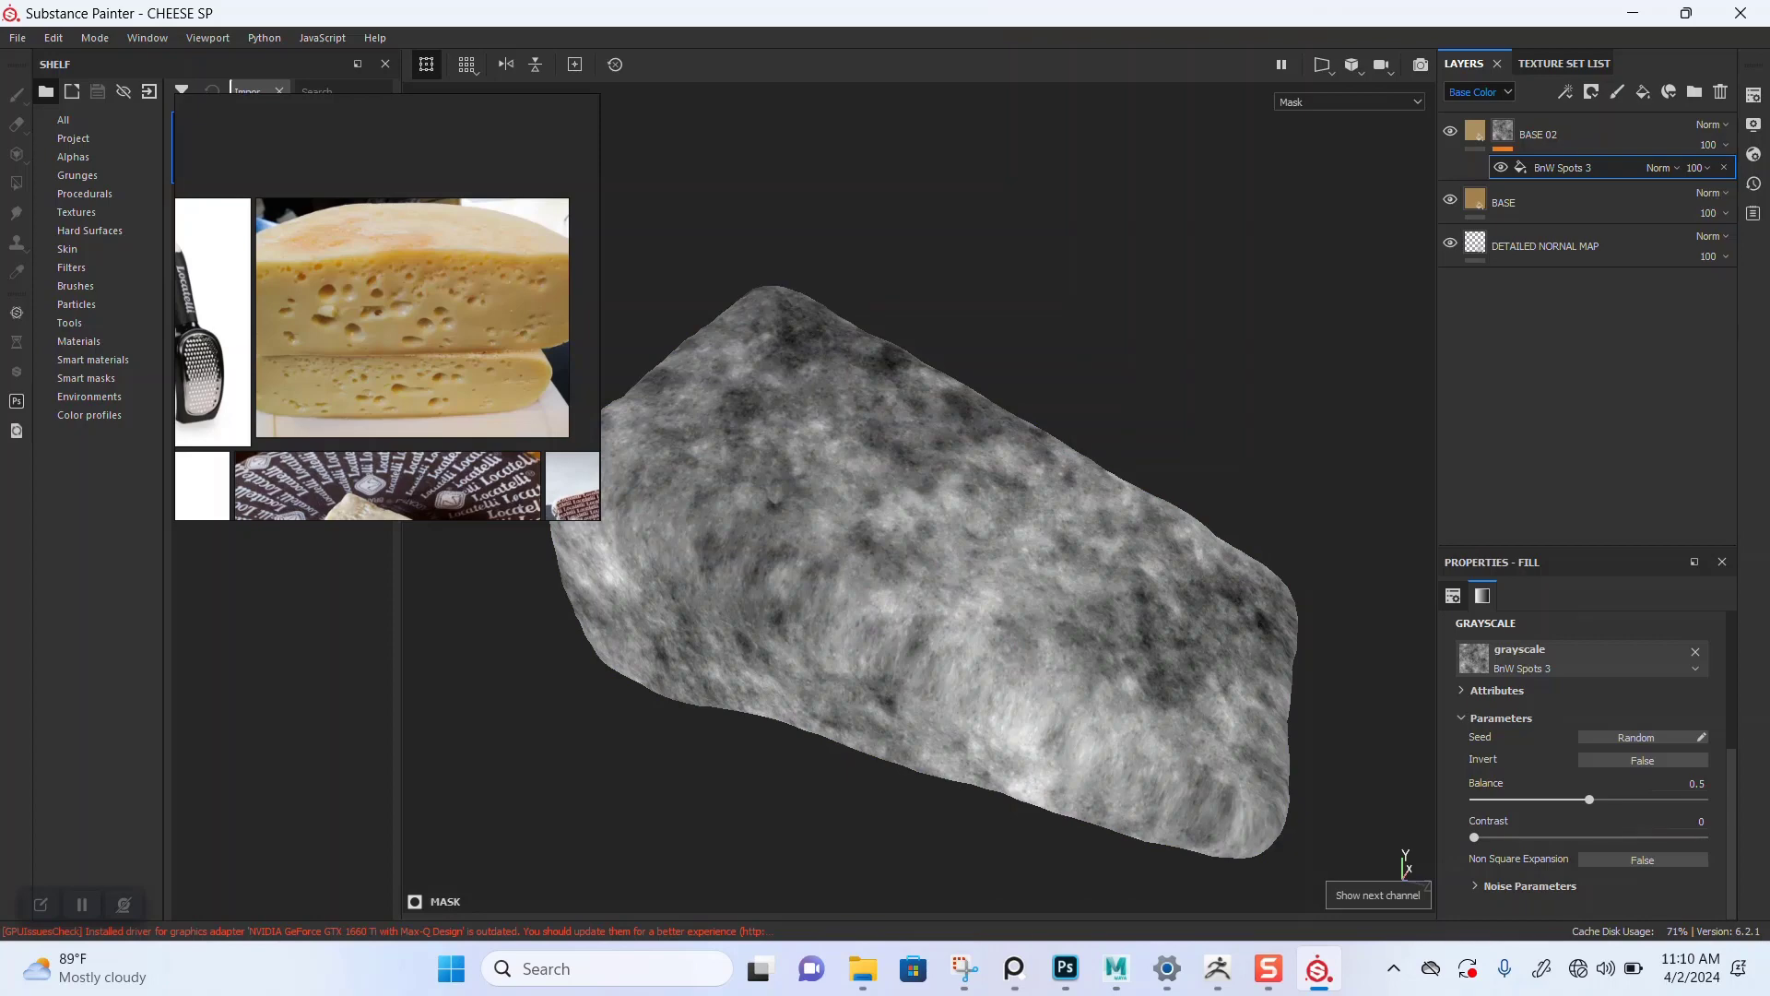
Step: Set the BnW Spots 3 balance to 0.69 and return the viewport to the material view
left_click_drag(922, 553, 915, 512, "alt")
left_click_drag(1590, 800, 1633, 800)
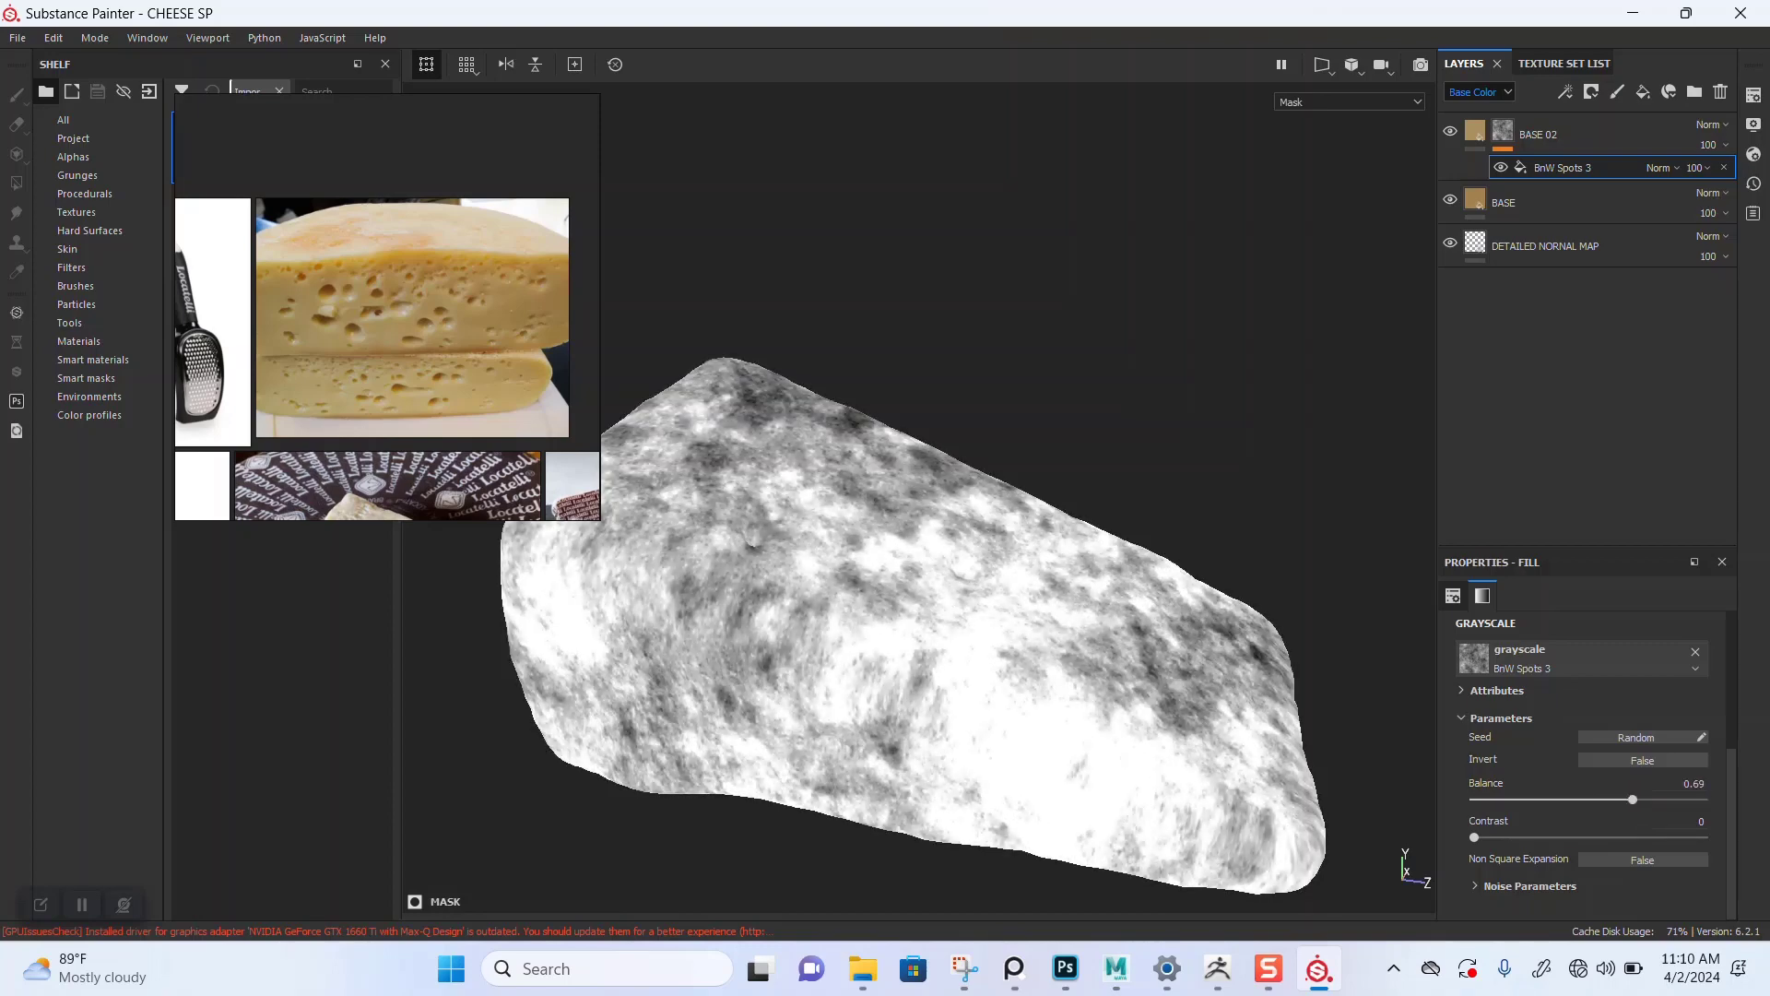
key("m")
left_click_drag(922, 516, 922, 567, "alt")
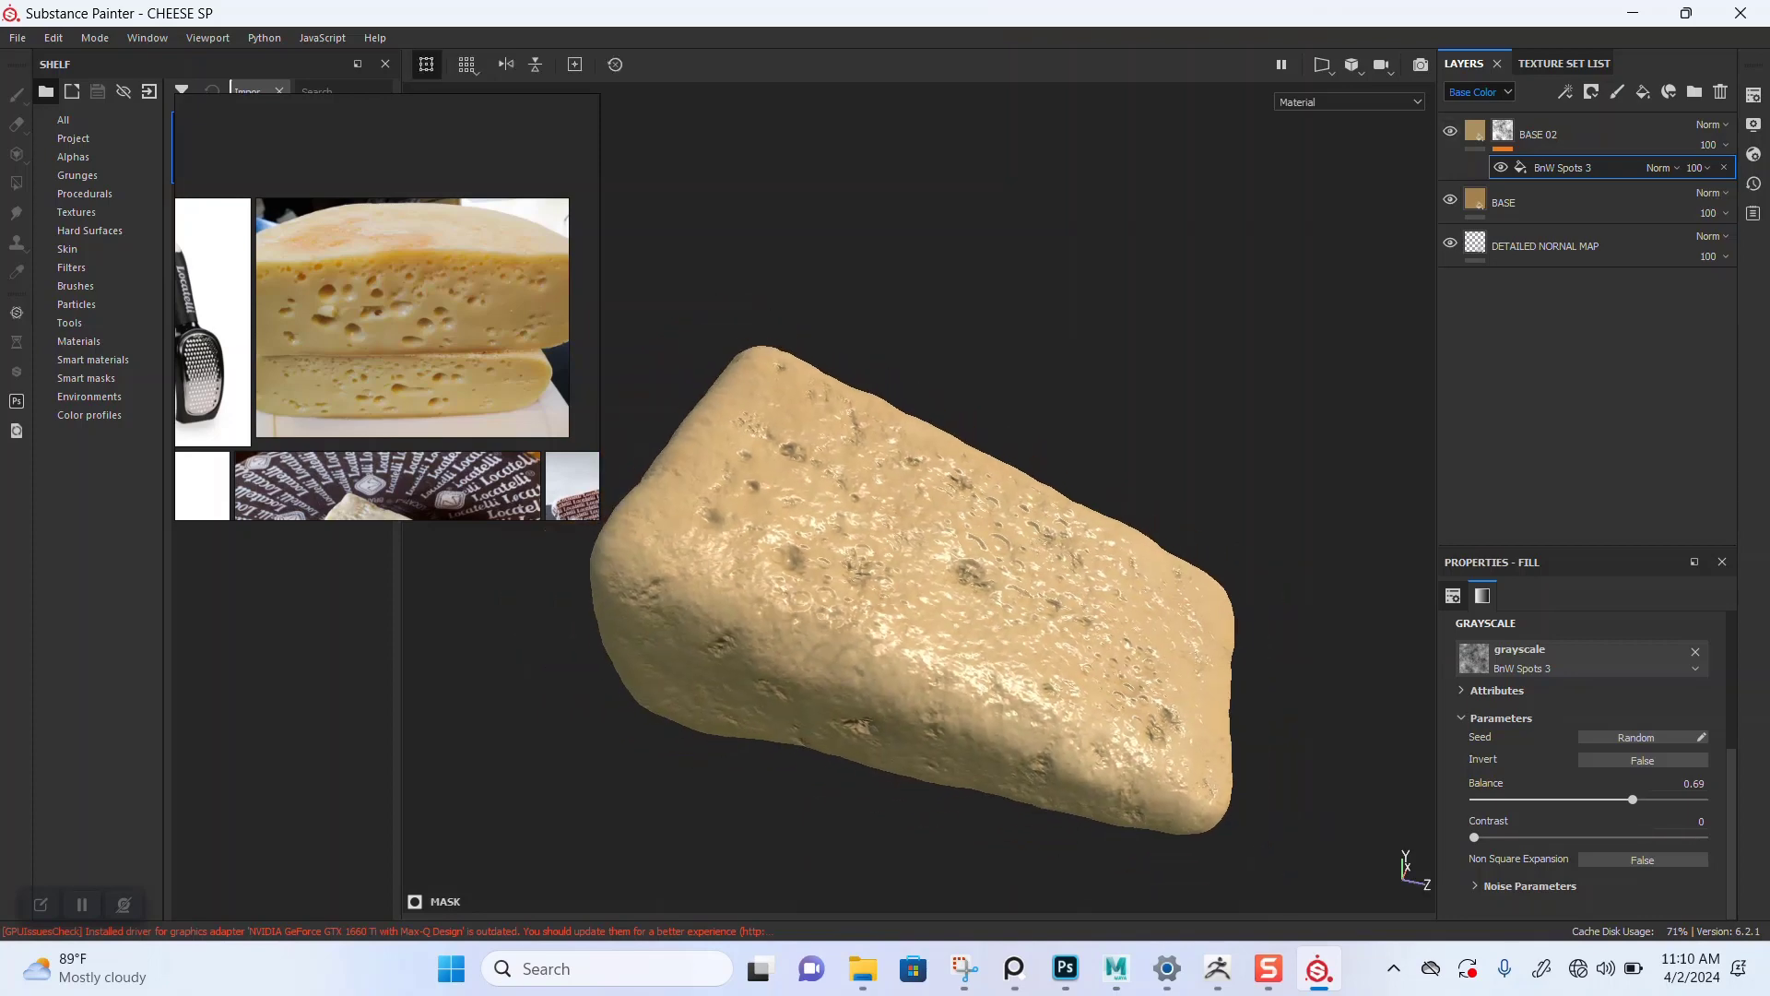
left_click_drag(922, 553, 930, 509, "alt")
scroll(929, 509, "up", 1)
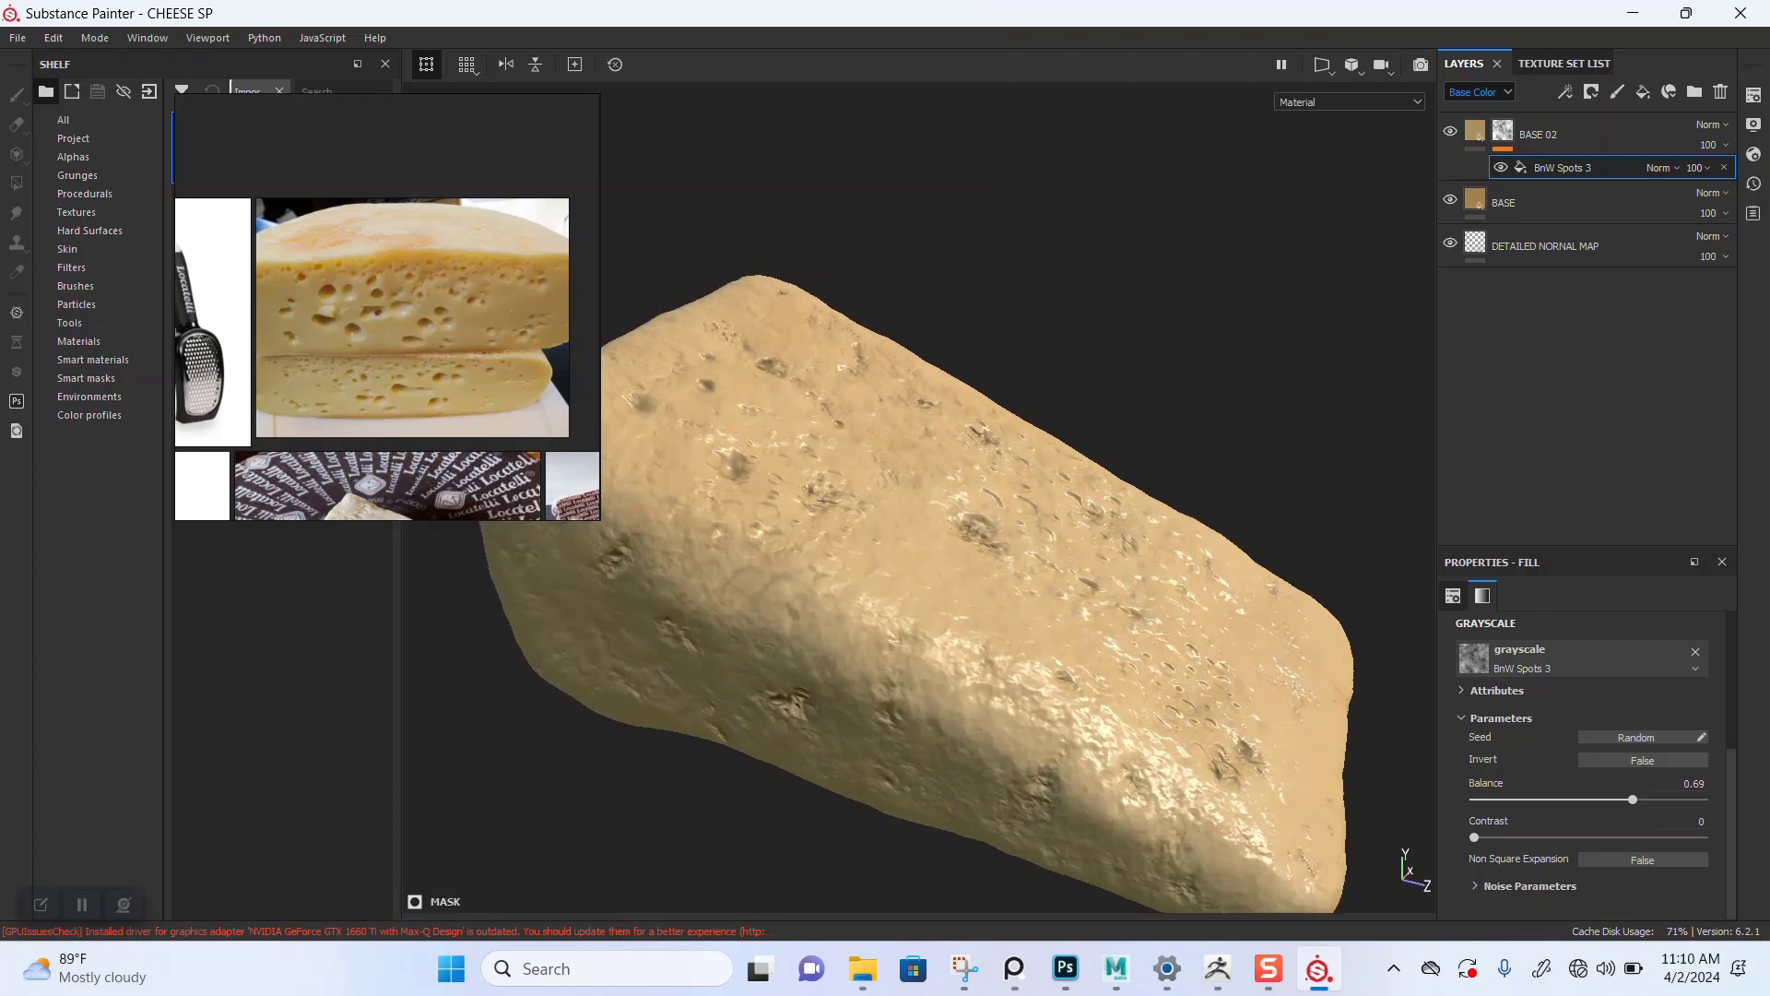
Step: Set the mask fill's projection to Tri-planar projection while viewing the mask channel
key("c")
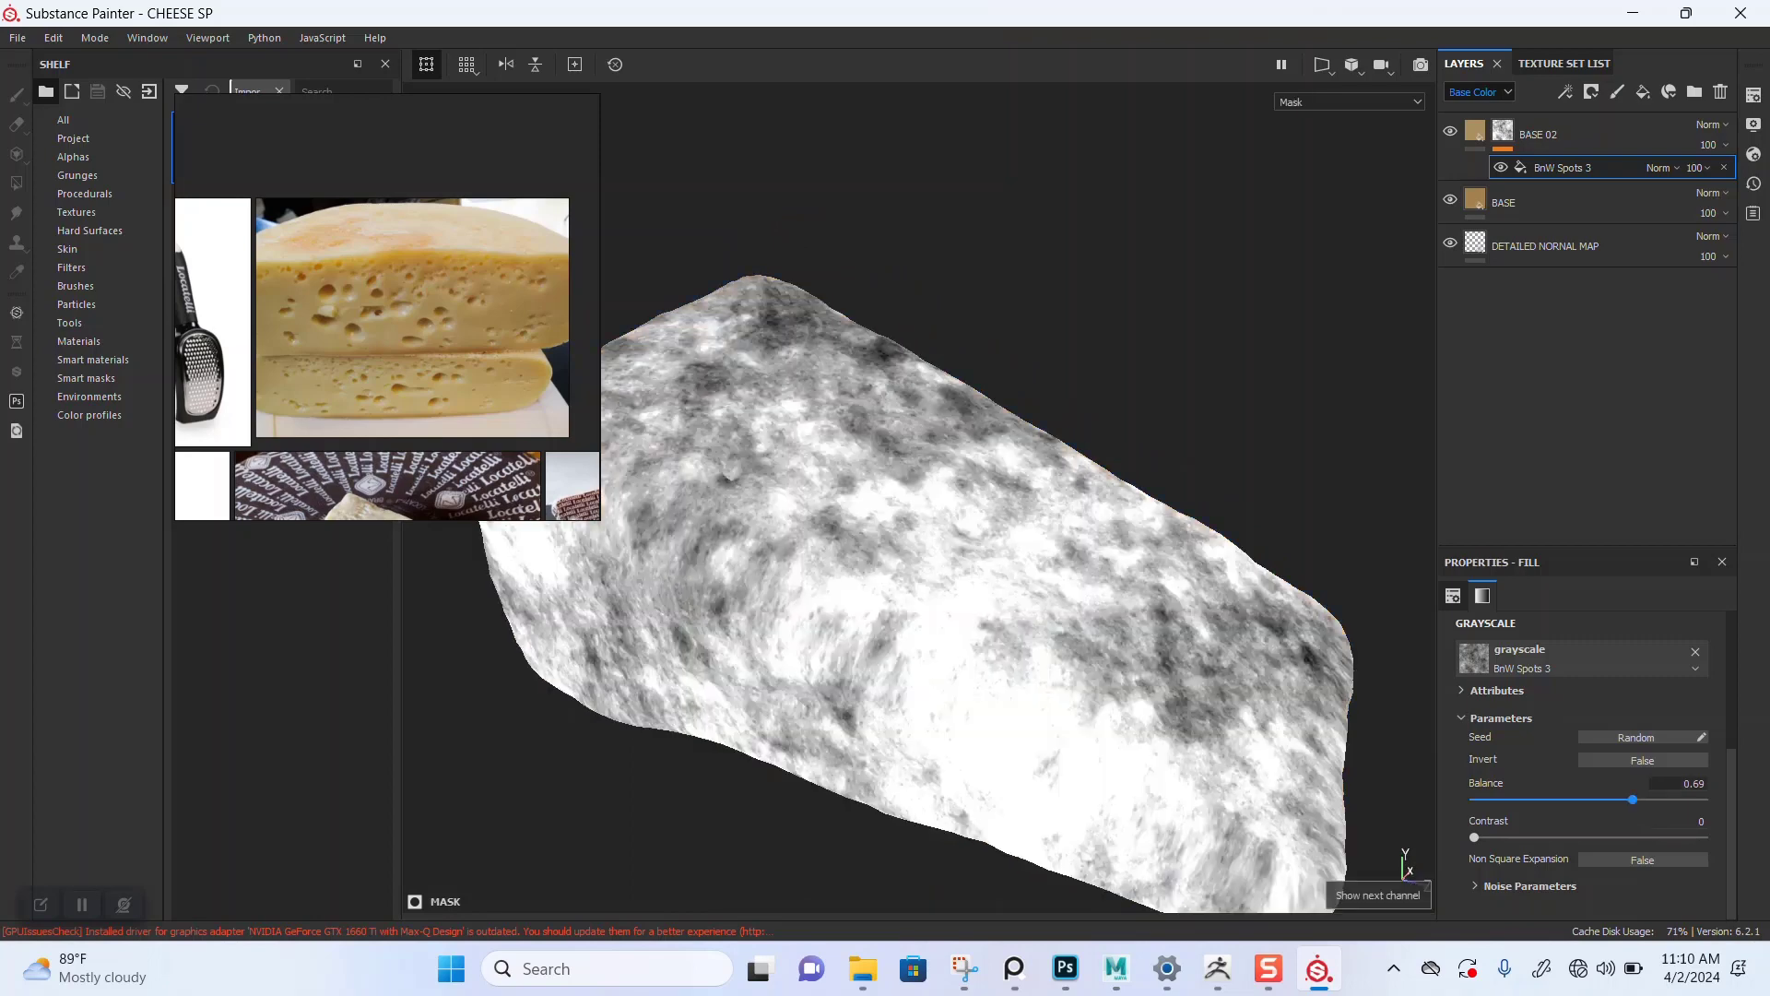
scroll(1586, 765, "up", 3)
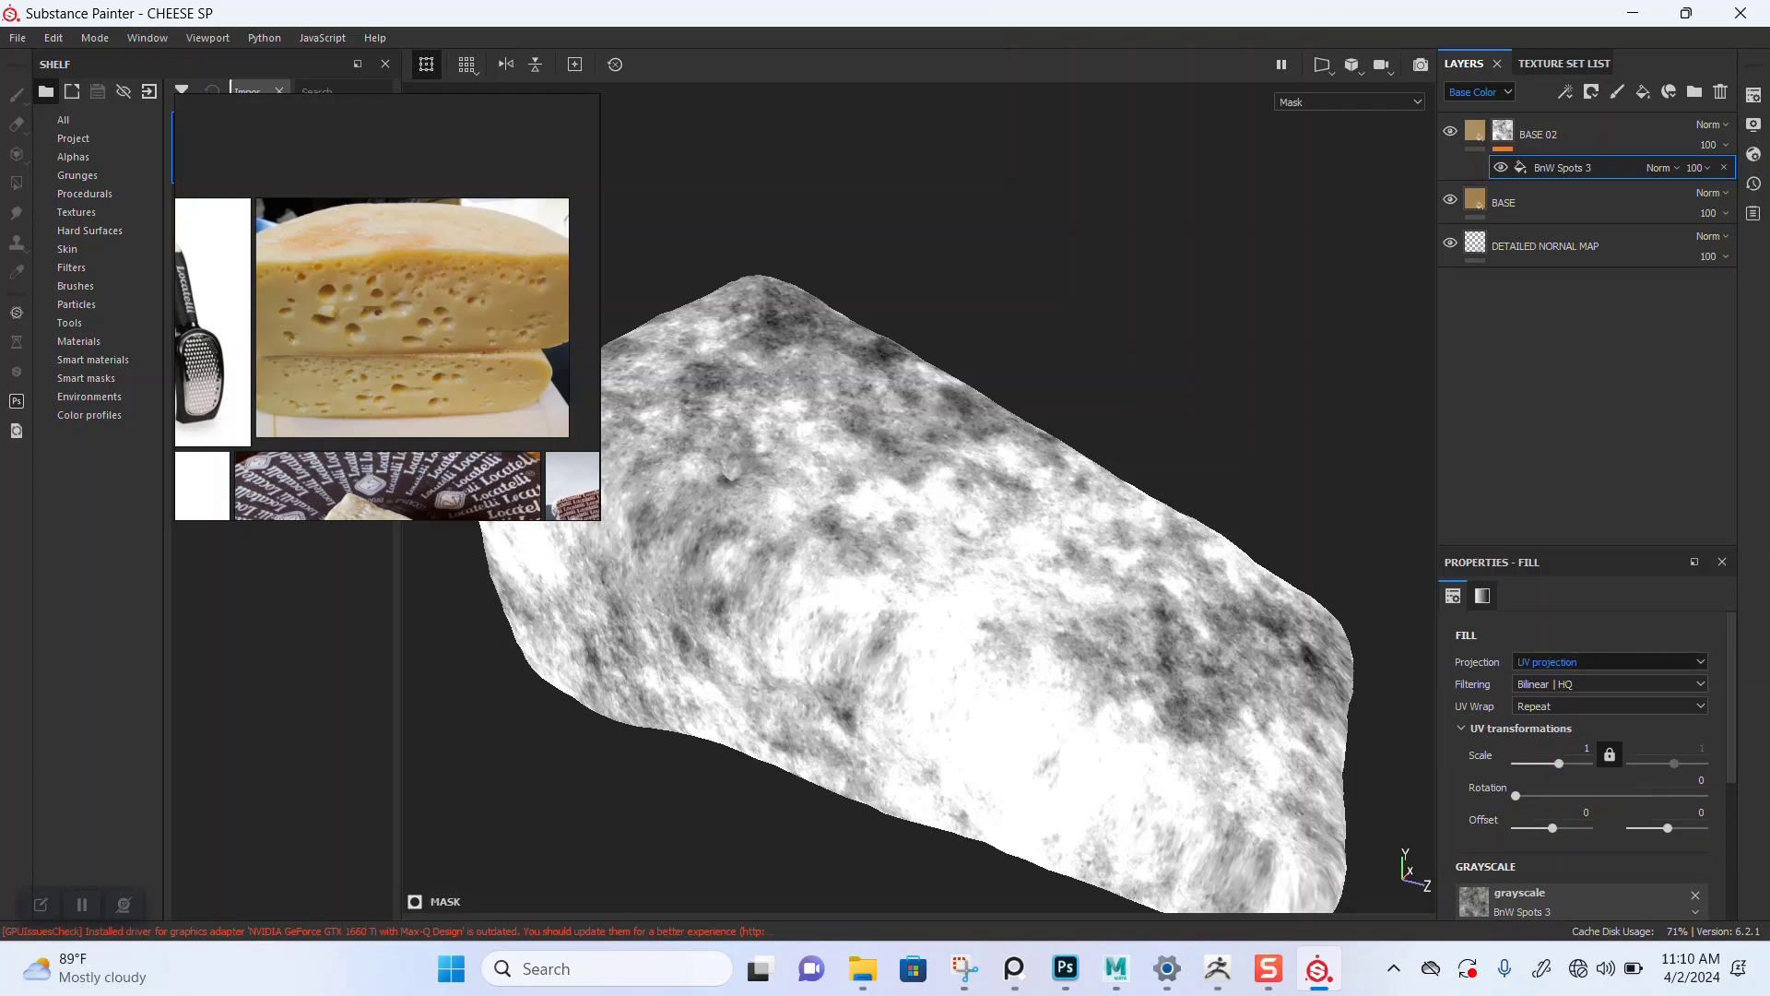
left_click(1578, 662)
left_click(1567, 707)
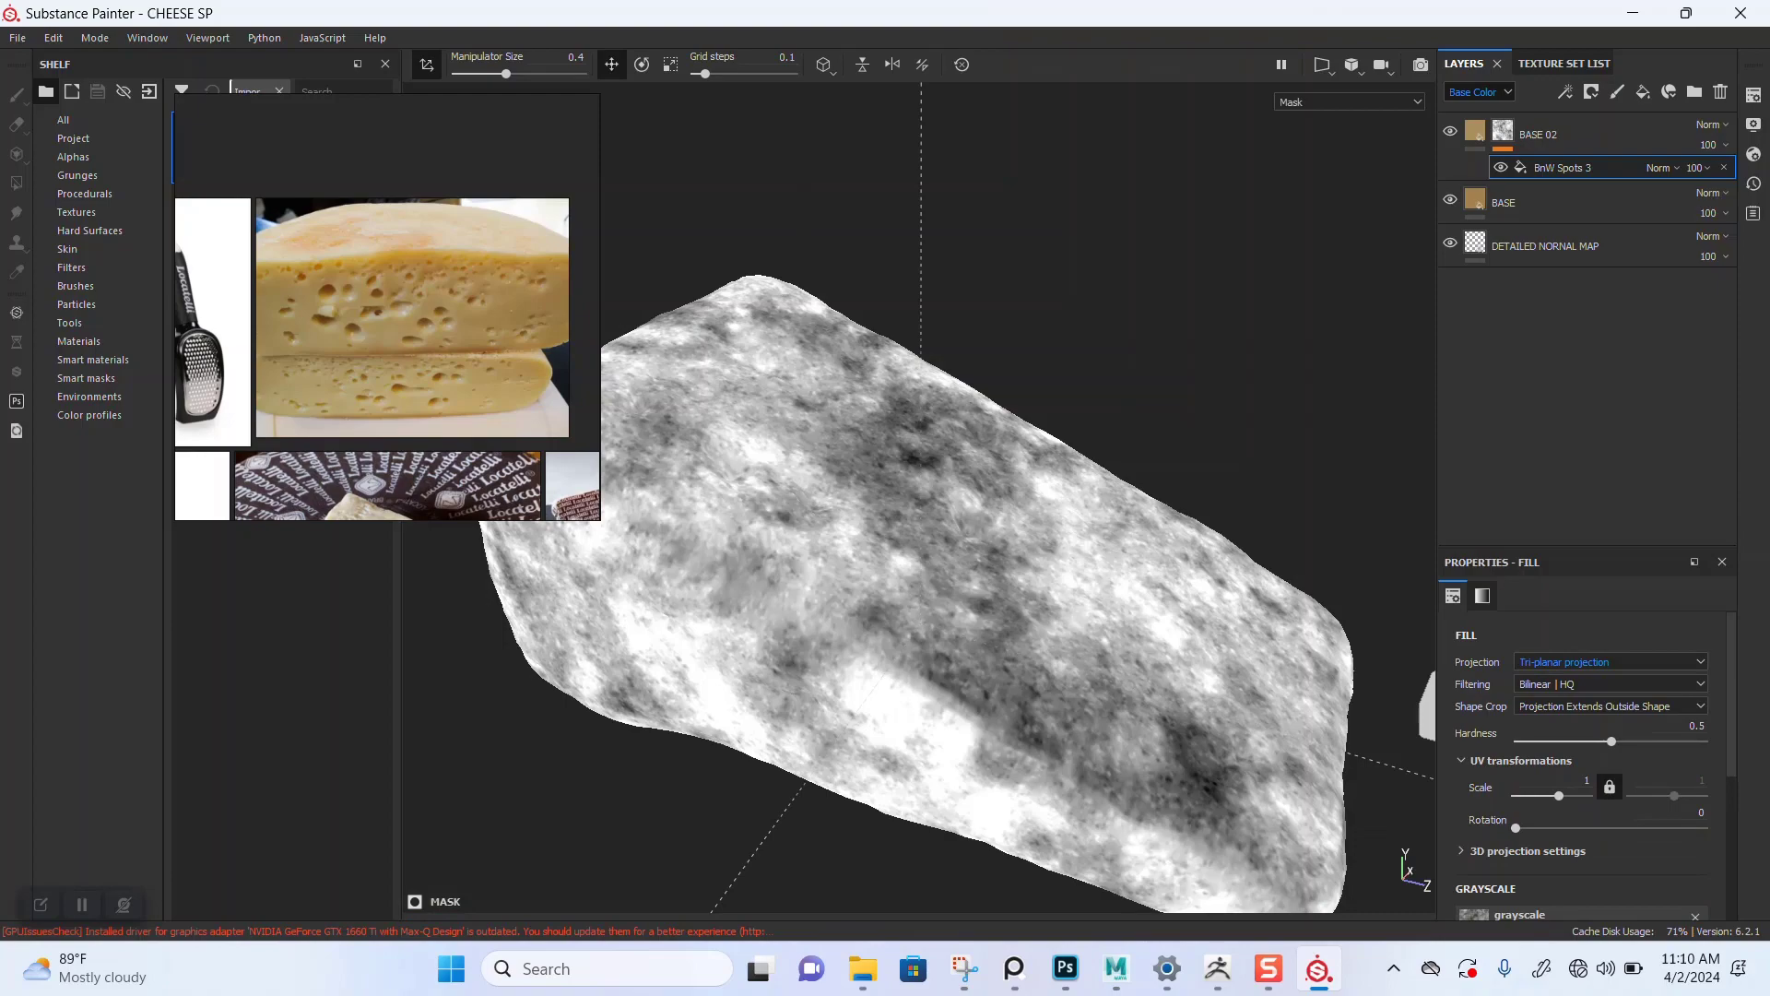
Step: Set the mask fill's UV scale to 5 and return to the material view
left_click_drag(1559, 796, 1564, 796)
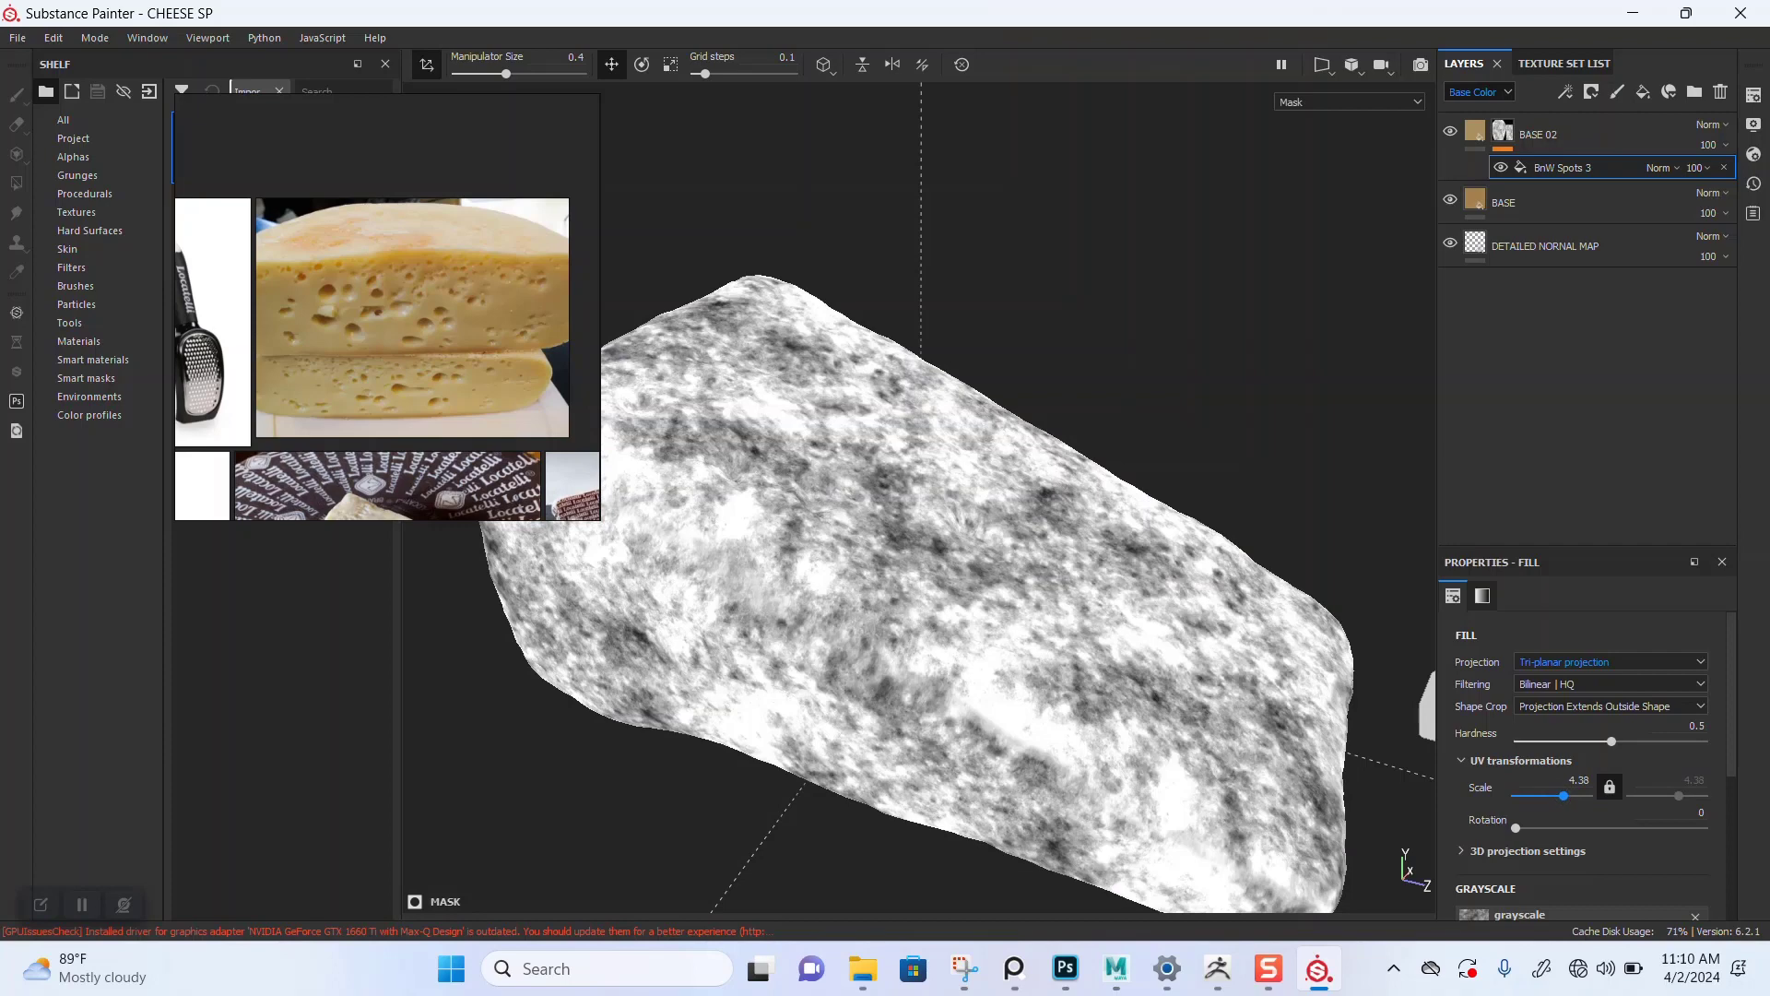
double_click(1578, 780)
type("5")
key("Return")
mouse_move(885, 590)
left_mouse_down("alt")
mouse_move(876, 664)
mouse_move(846, 489)
mouse_move(885, 674)
mouse_move(876, 572)
left_mouse_up("alt")
key("m")
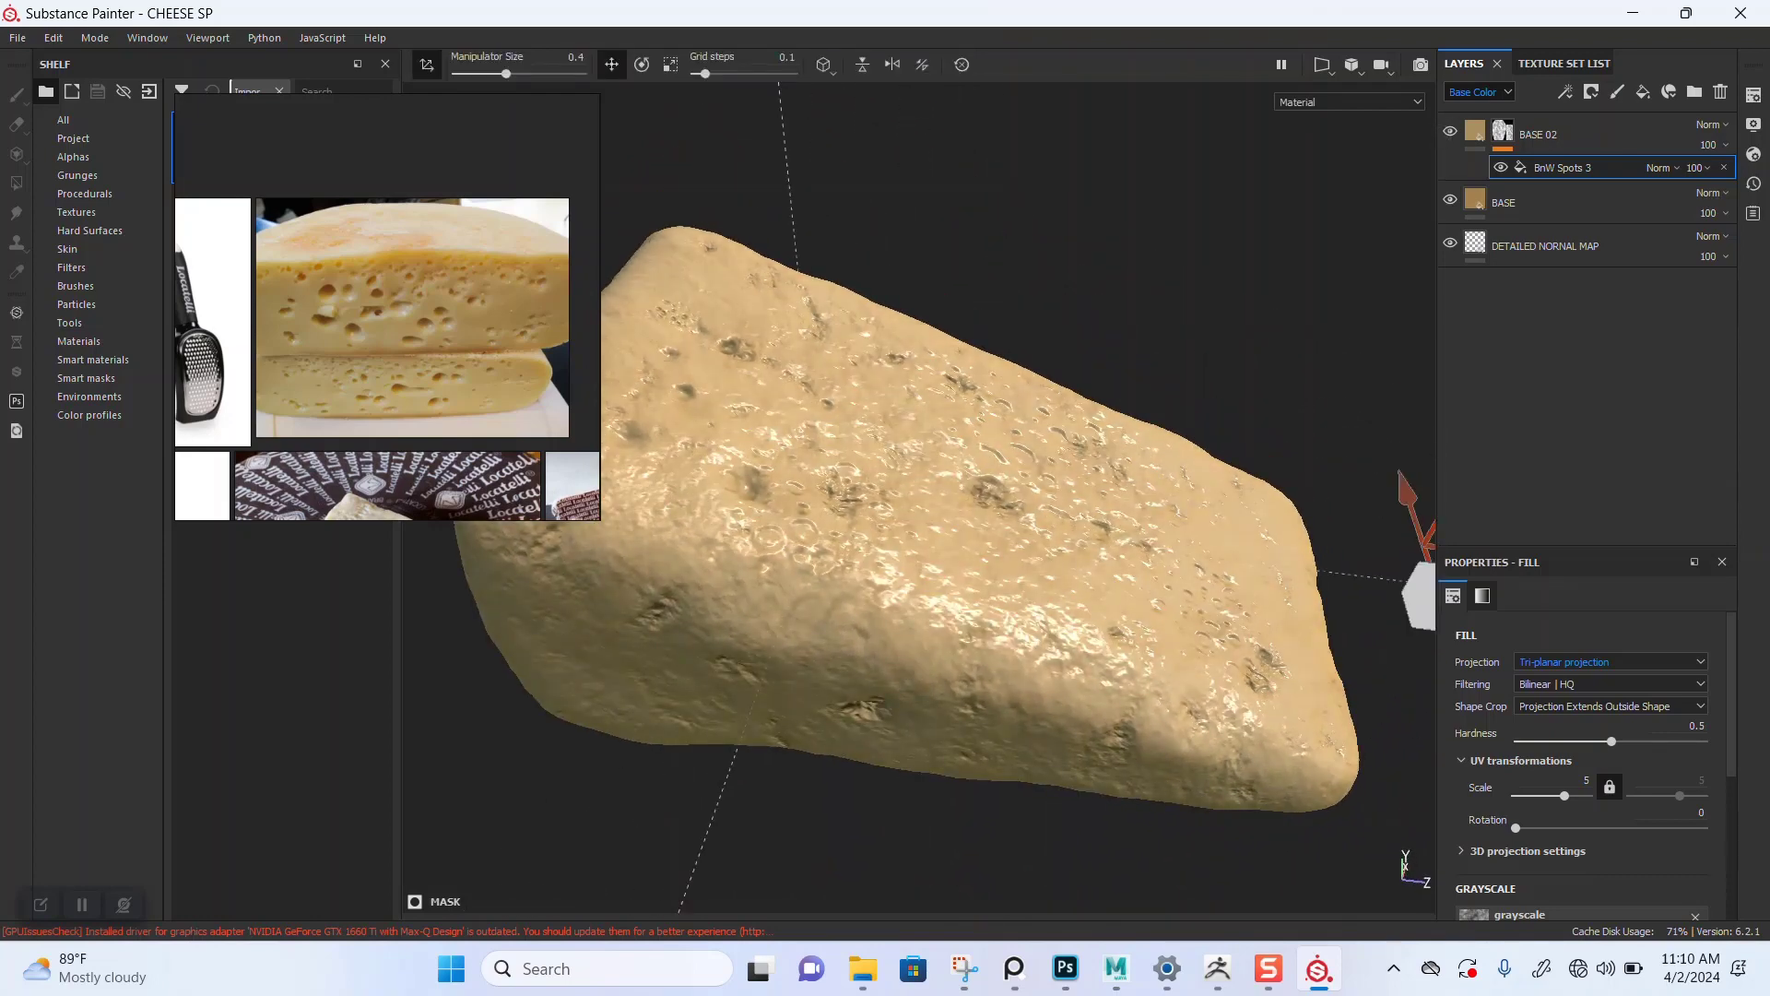
Step: Set the BASE 02 layer's opacity to 89
scroll(1116, 493, "down", 1)
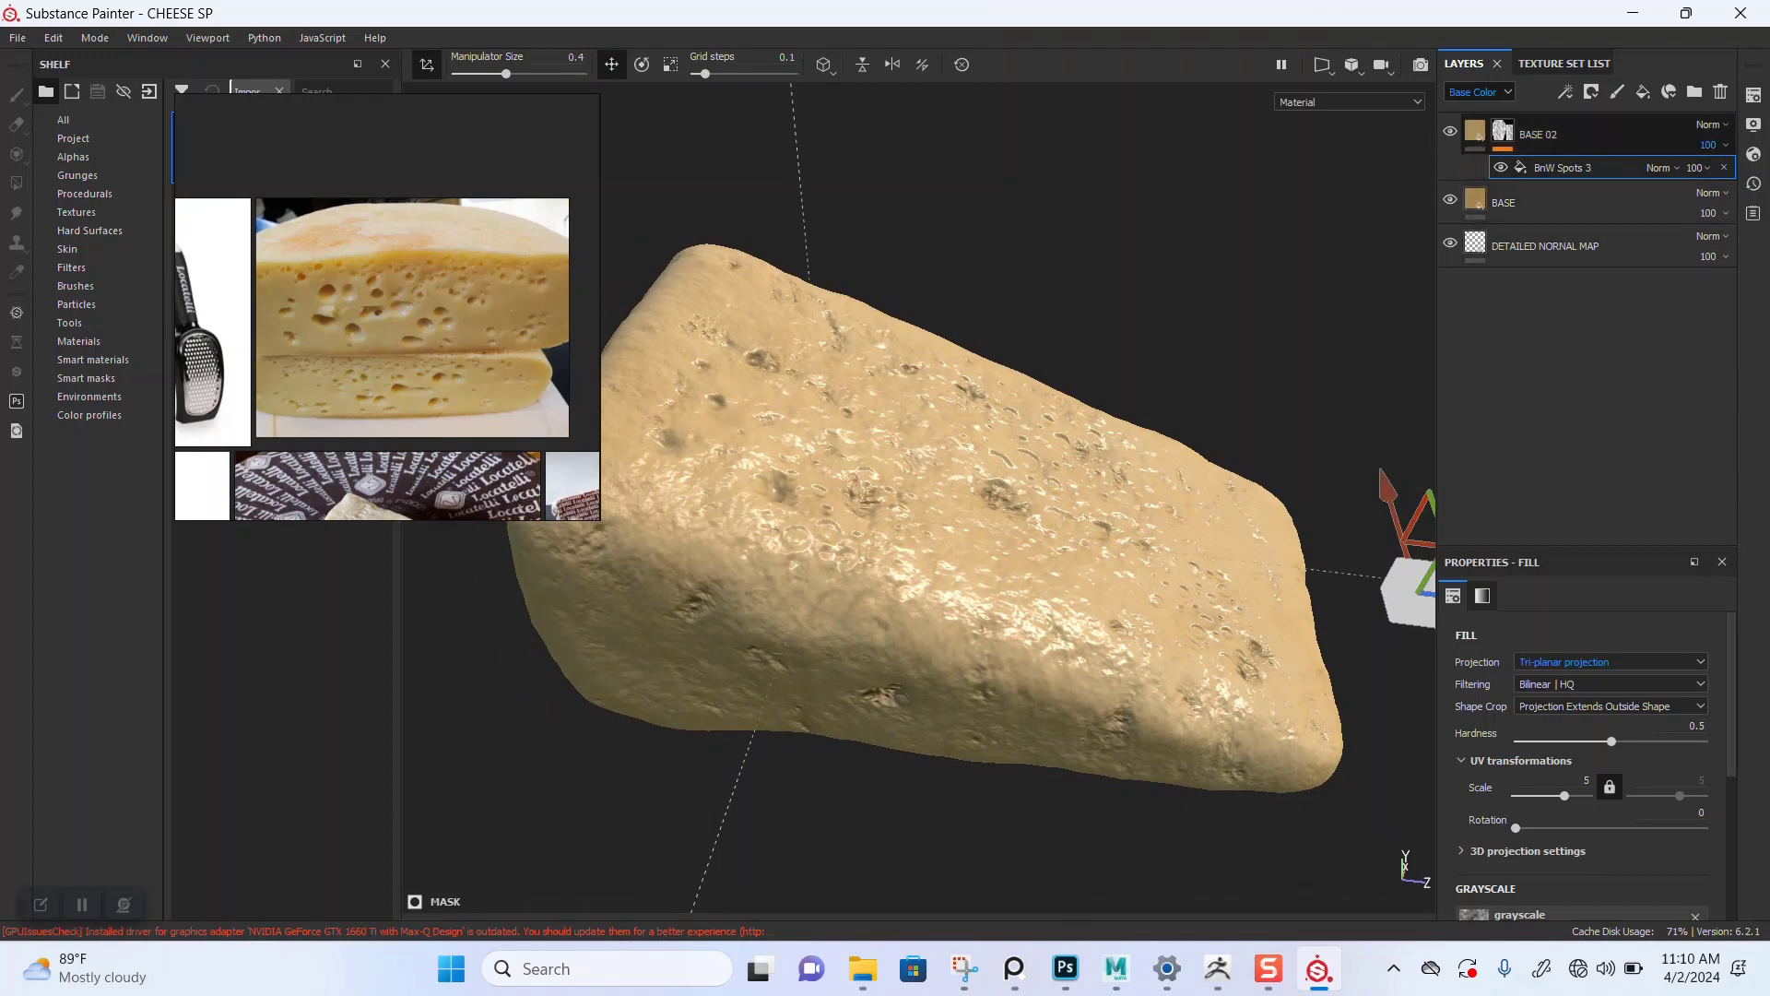
left_click(1725, 144)
mouse_move(1763, 178)
left_mouse_down()
mouse_move(1681, 178)
mouse_move(1730, 178)
left_mouse_up()
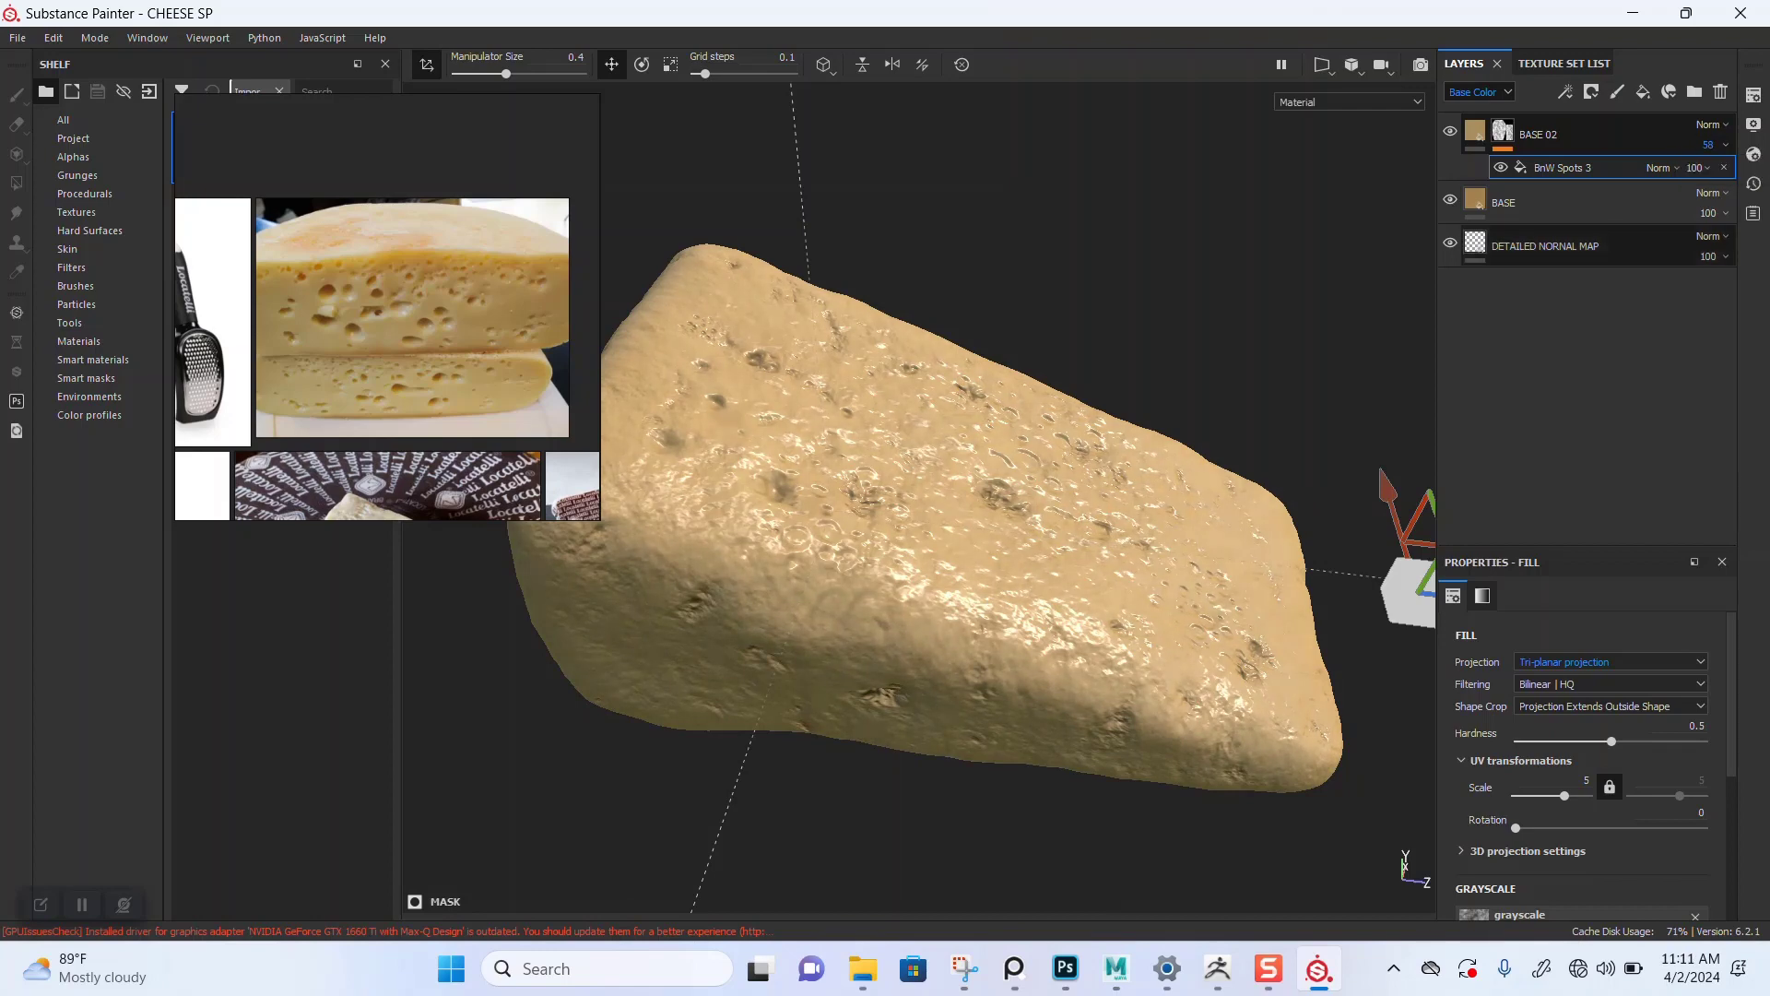
left_click(1715, 145)
left_click_drag(1729, 177, 1754, 178)
scroll(1033, 562, "up", 2)
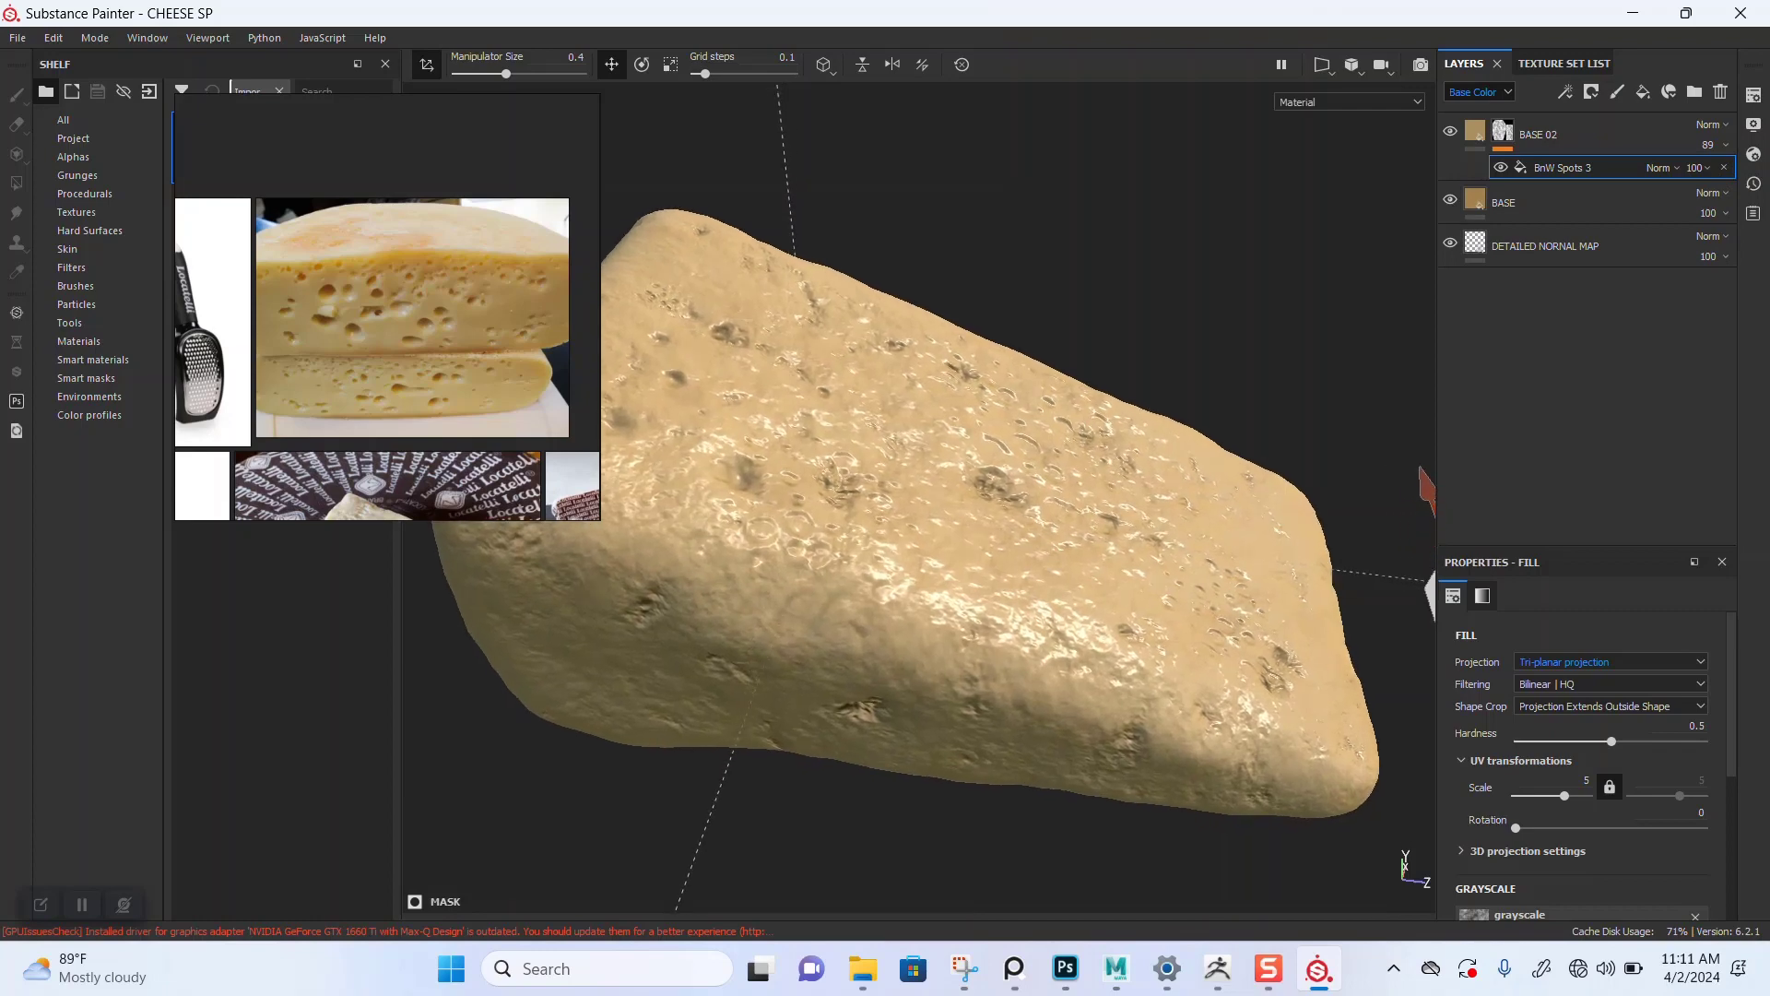
Step: Duplicate the BASE 02 layer
mouse_move(1032, 562)
left_mouse_down("alt")
mouse_move(1028, 636)
mouse_move(1038, 525)
mouse_move(1034, 566)
left_mouse_up("alt")
scroll(1024, 562, "down", 1)
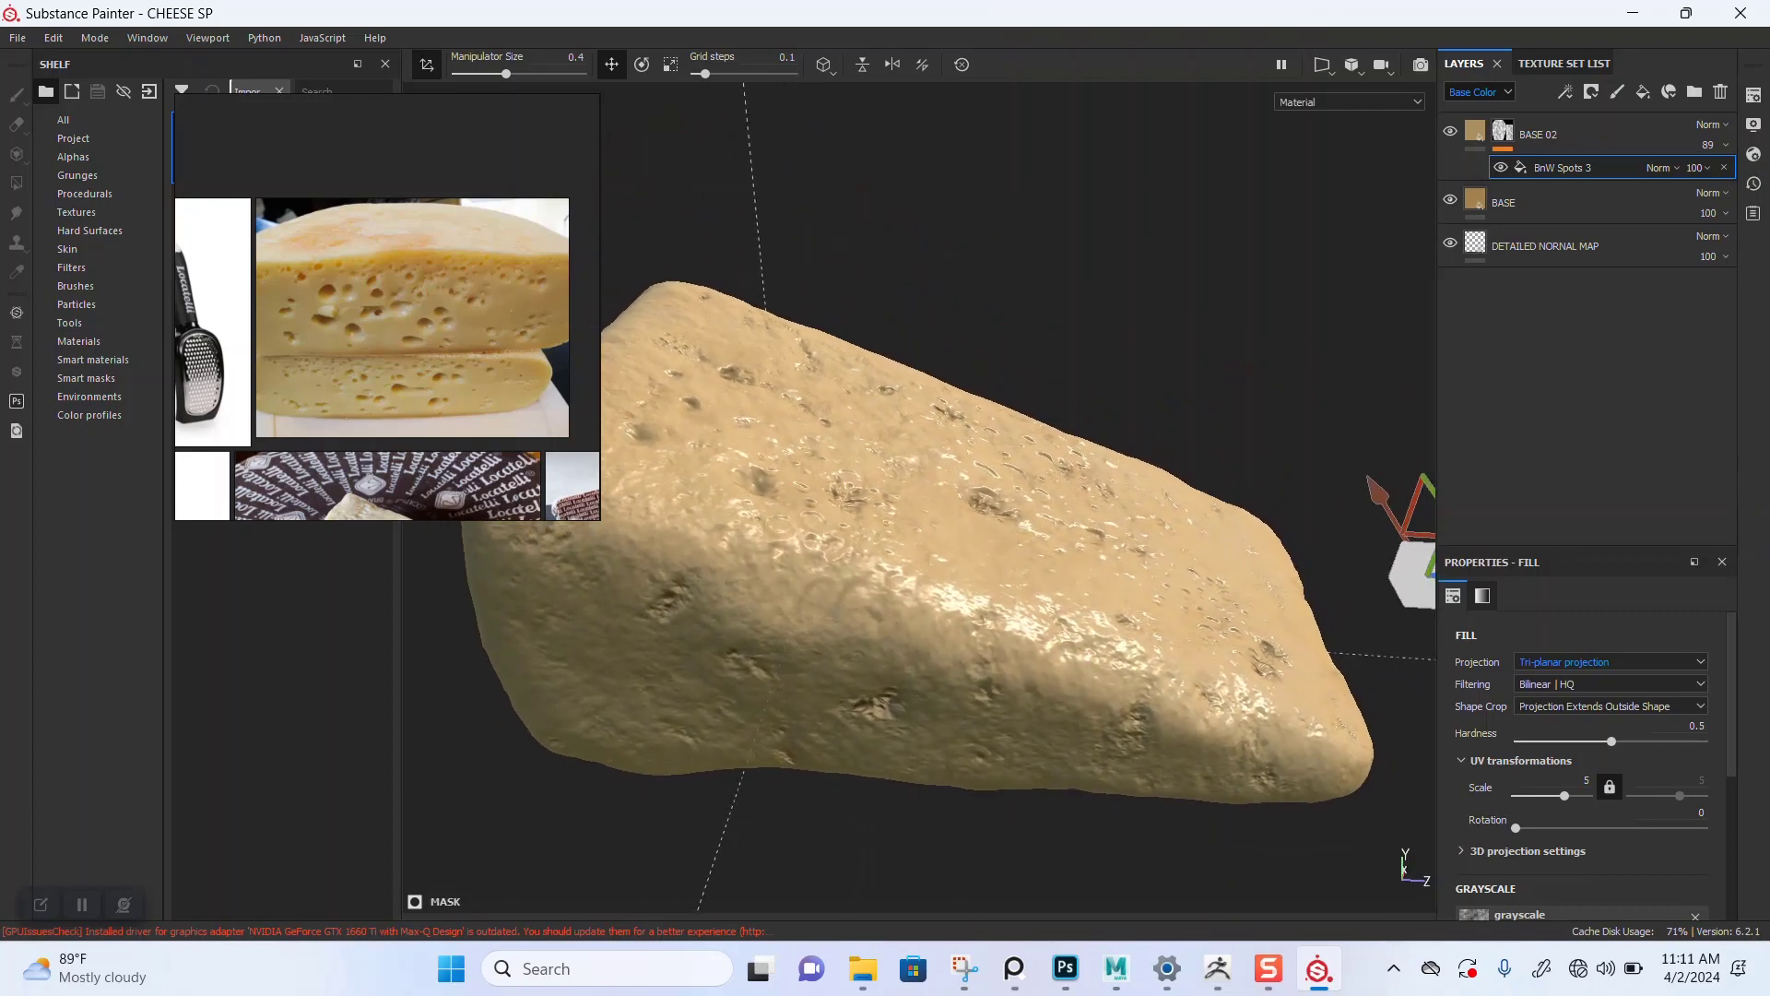
key("1")
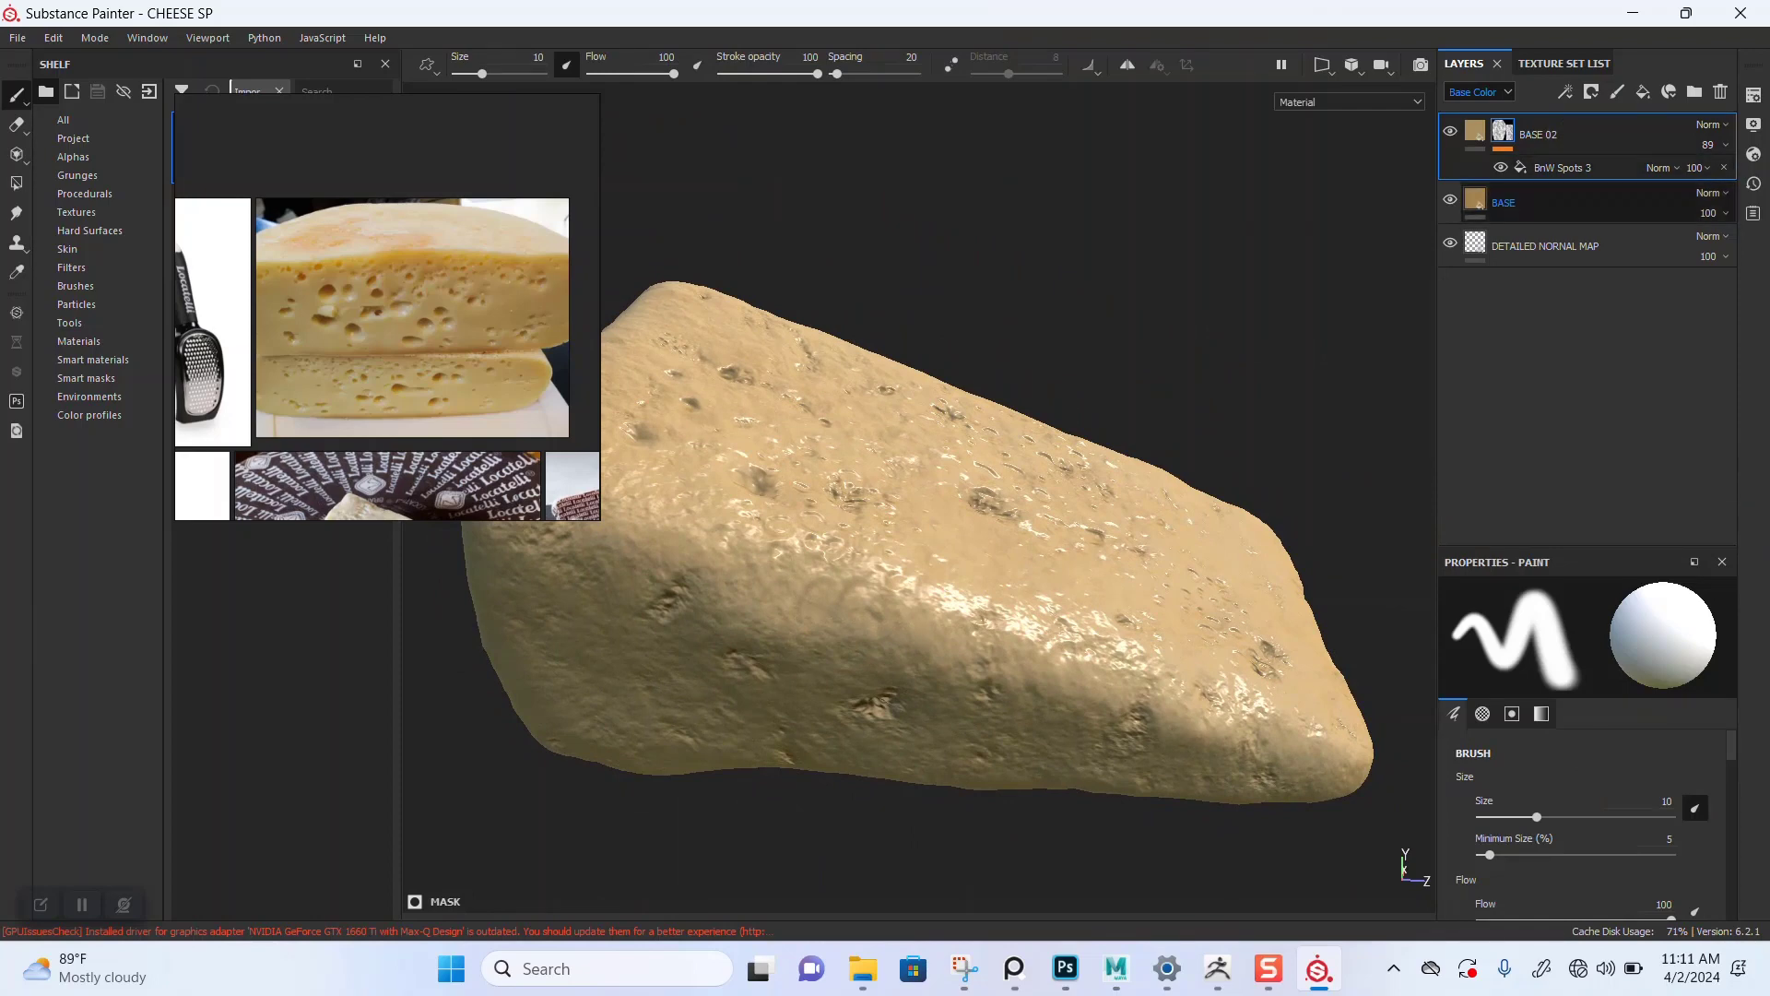
key("ctrl+d")
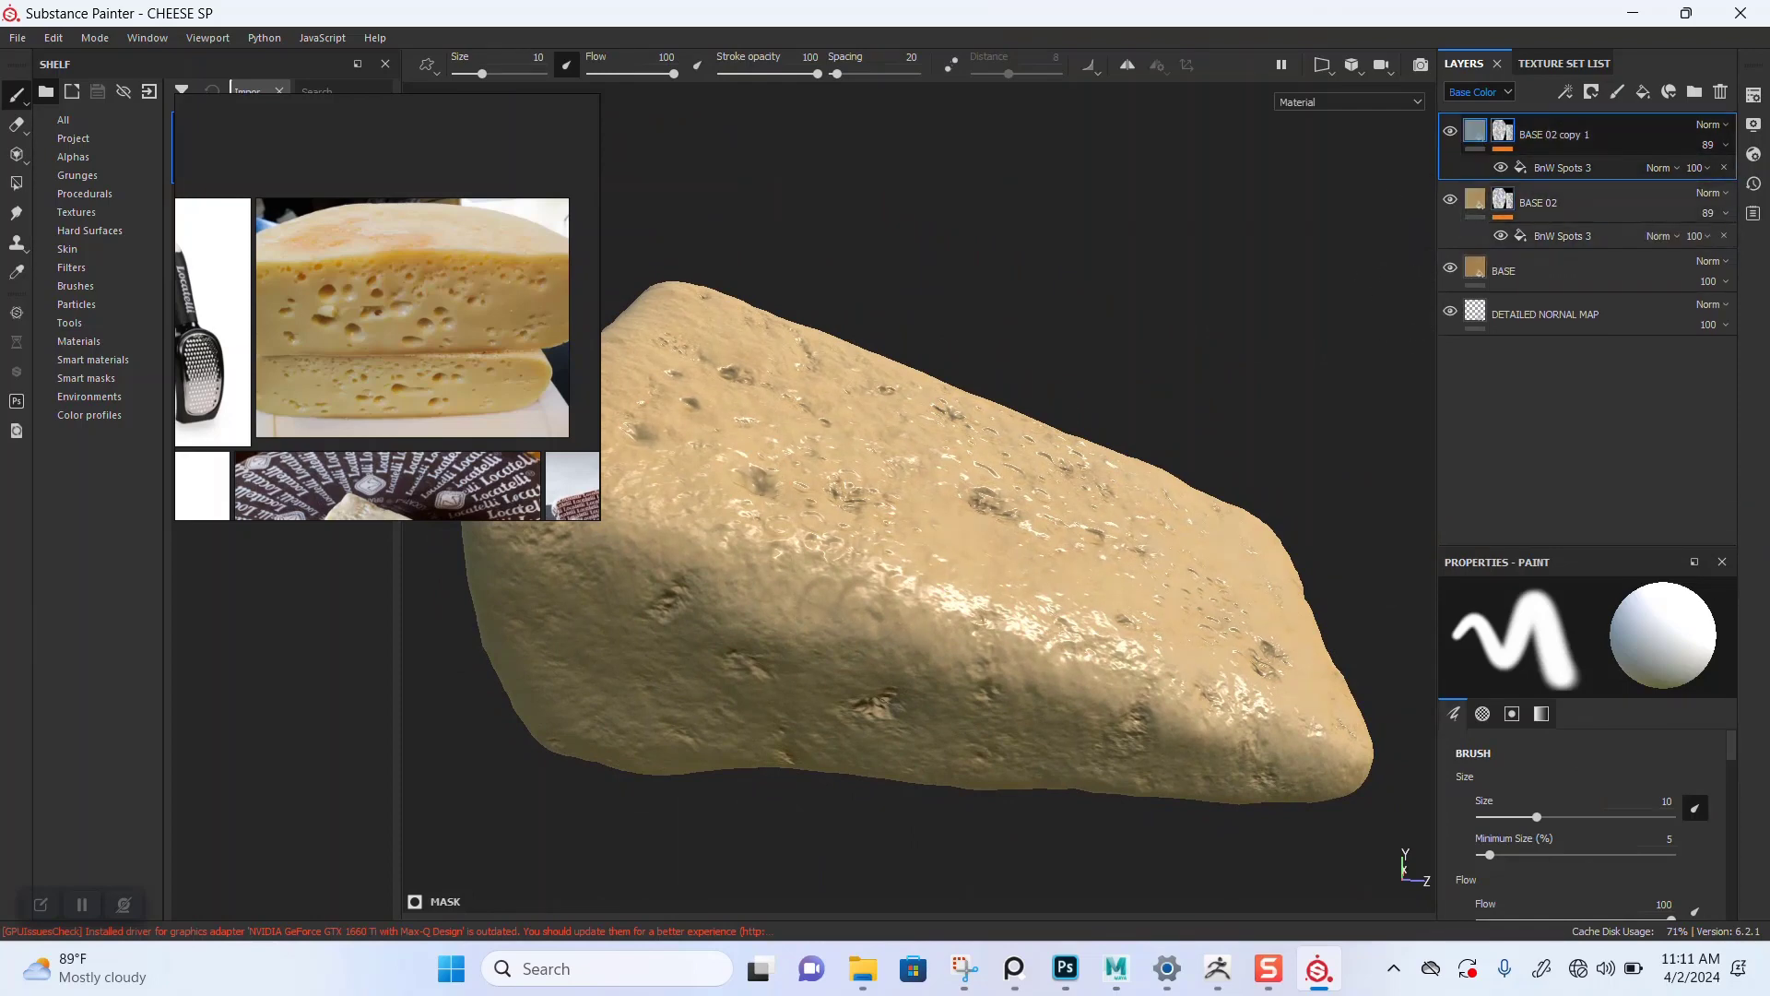
Step: Remove the mask from BASE 02 copy 1 and adjust its base color in the color picker
right_click(1501, 131)
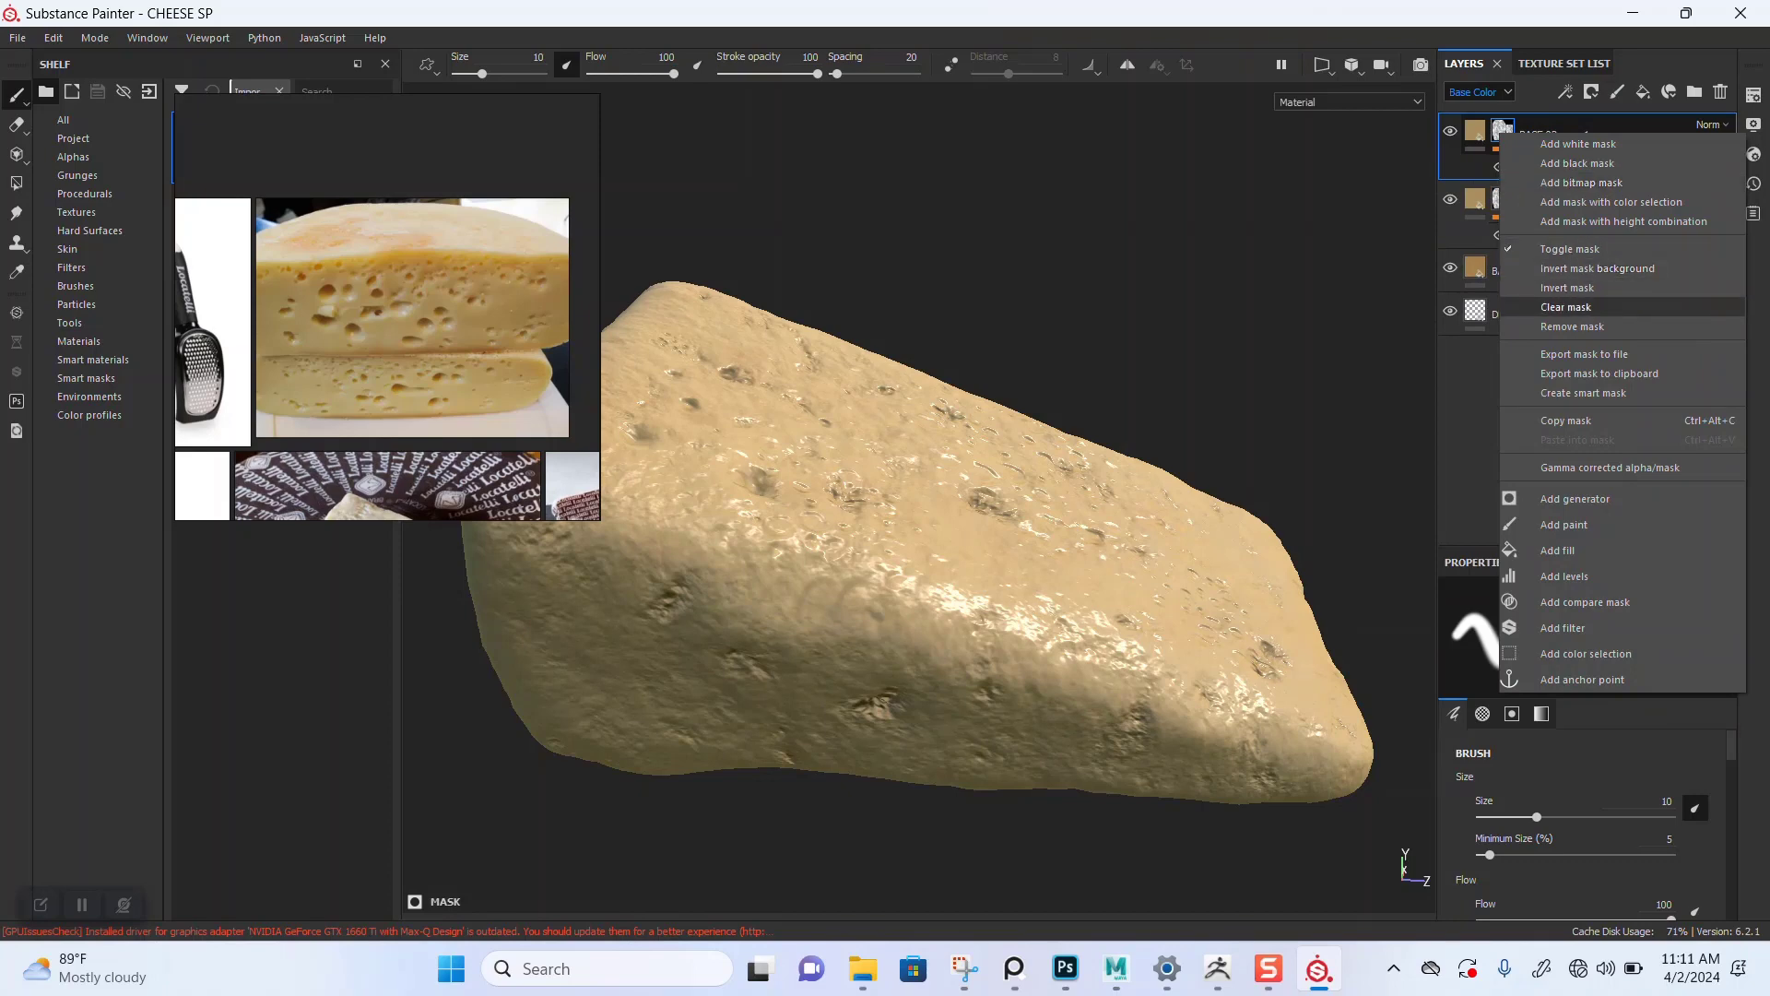
left_click(1572, 326)
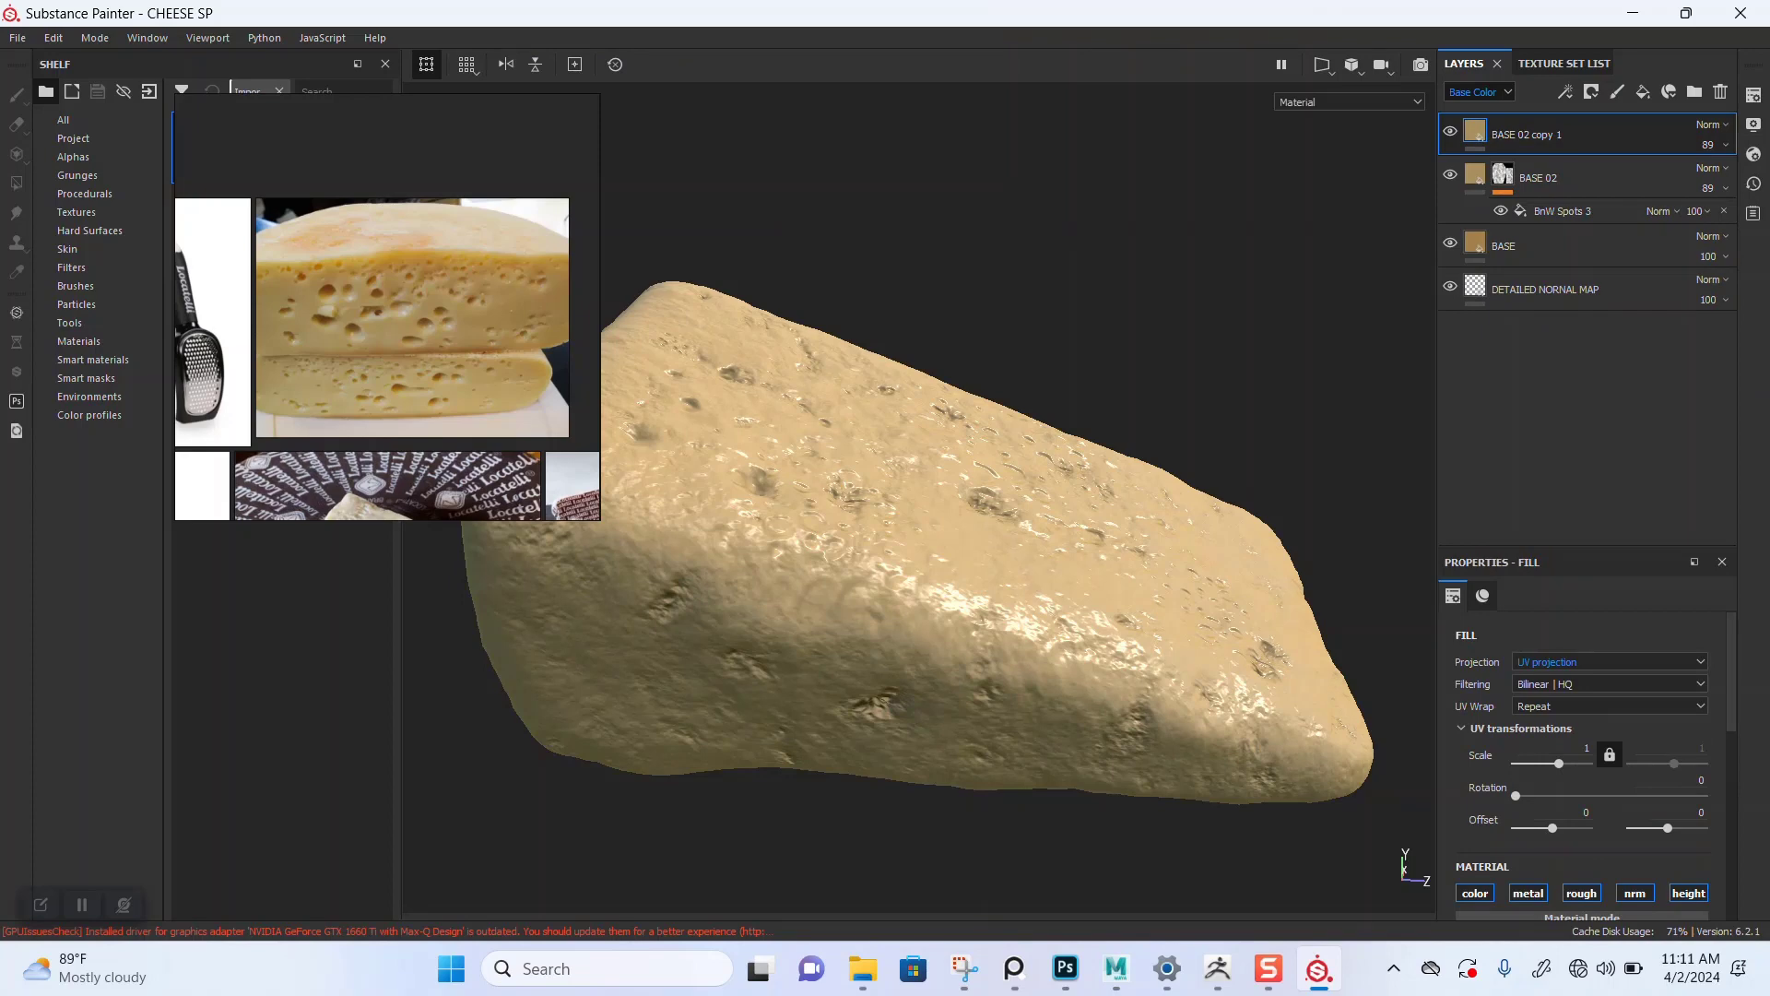
scroll(1559, 783, "down", 4)
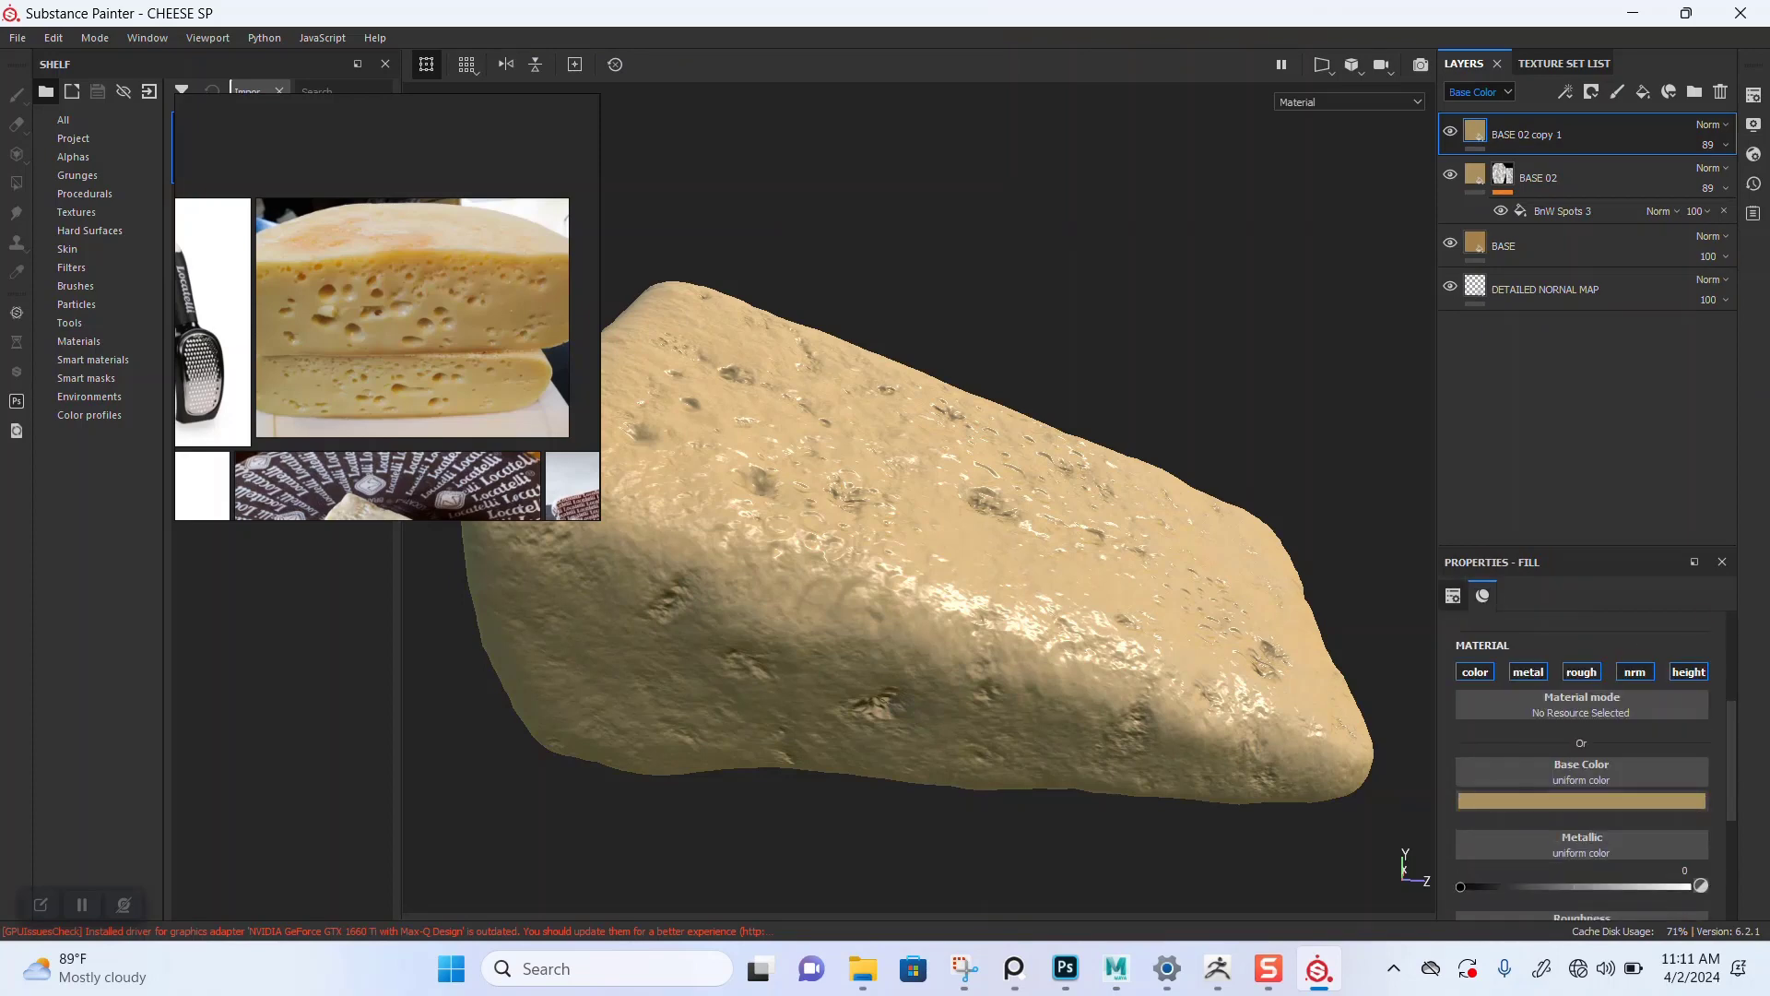
left_click(1559, 800)
mouse_move(1576, 660)
left_mouse_down()
mouse_move(1535, 728)
mouse_move(1532, 635)
mouse_move(1573, 648)
left_mouse_up()
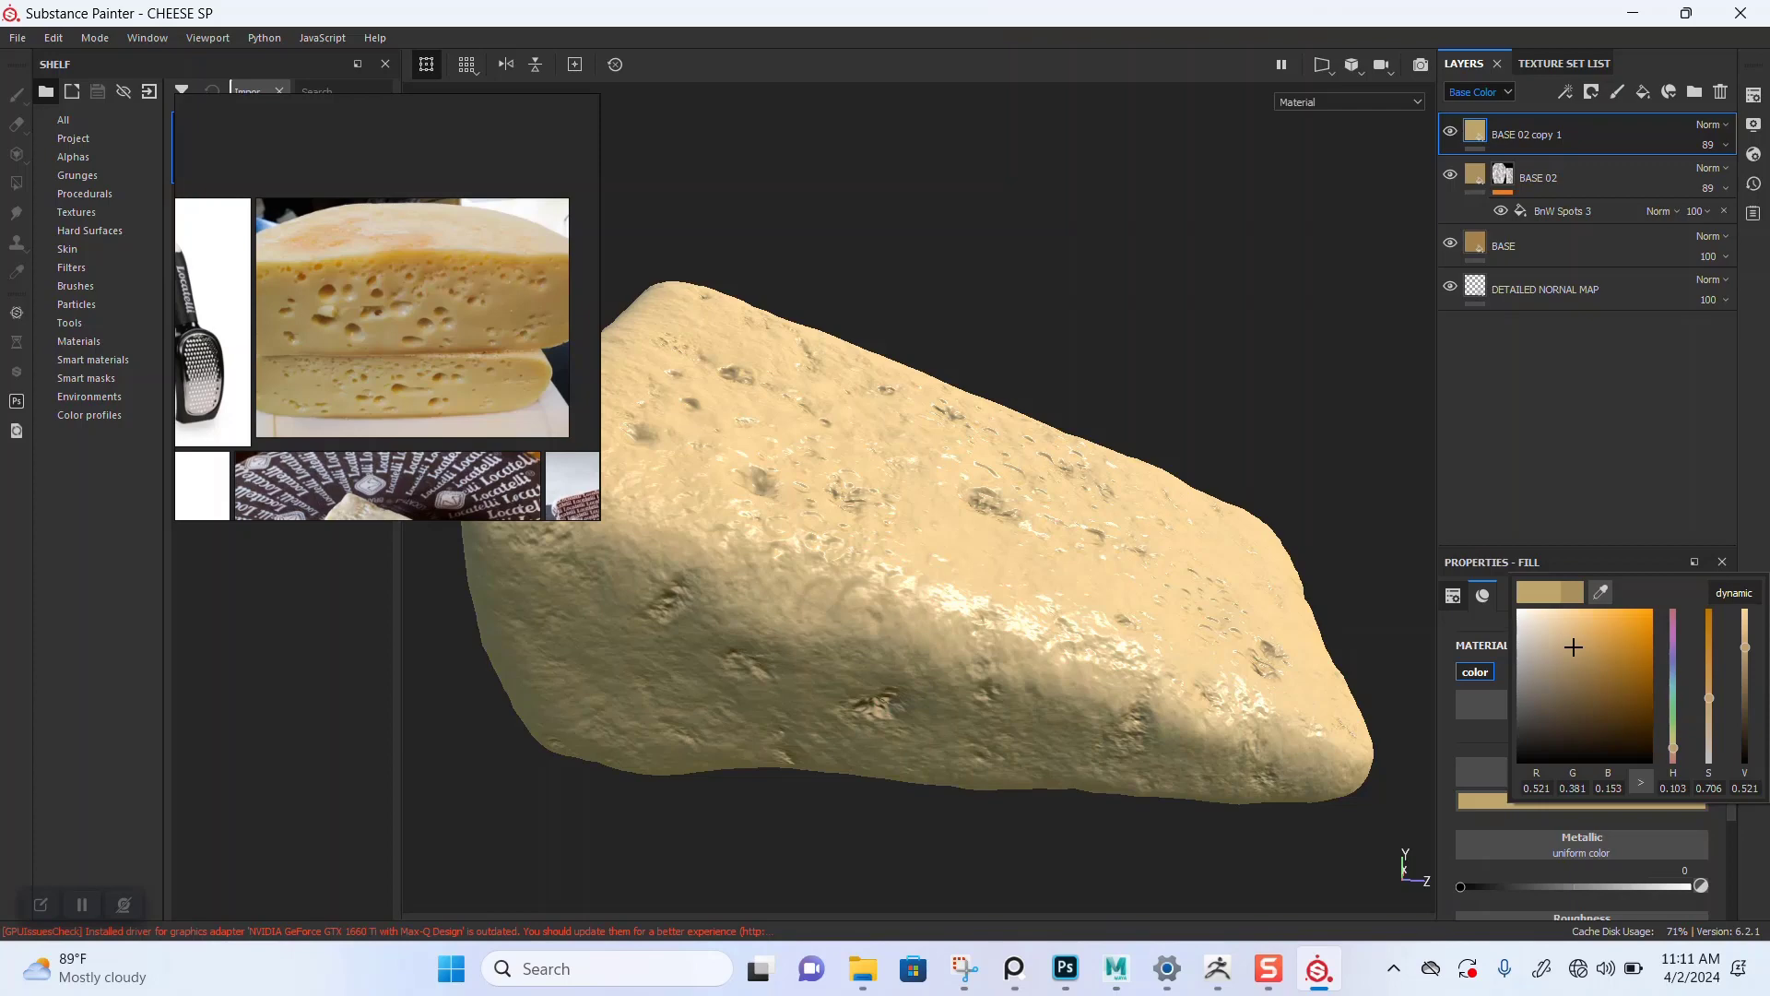
key("Escape")
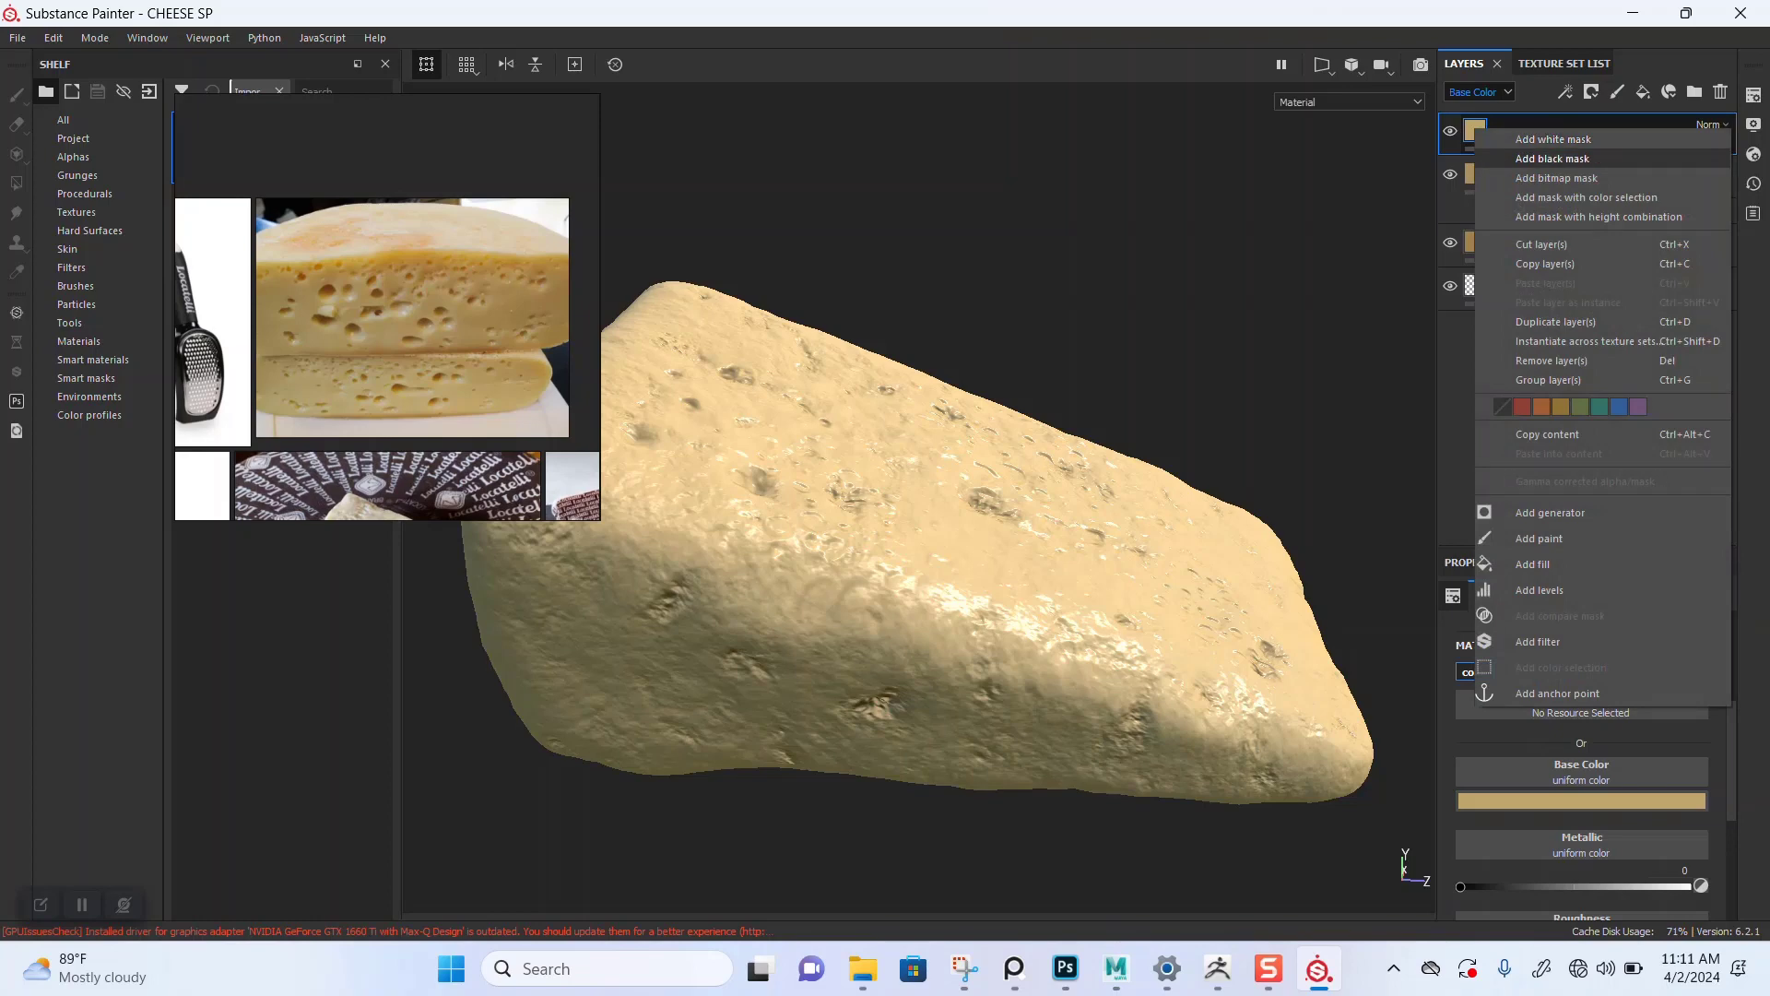
Step: Add a black mask to BASE 02 copy 1 and insert a fill effect into it
left_click(1553, 159)
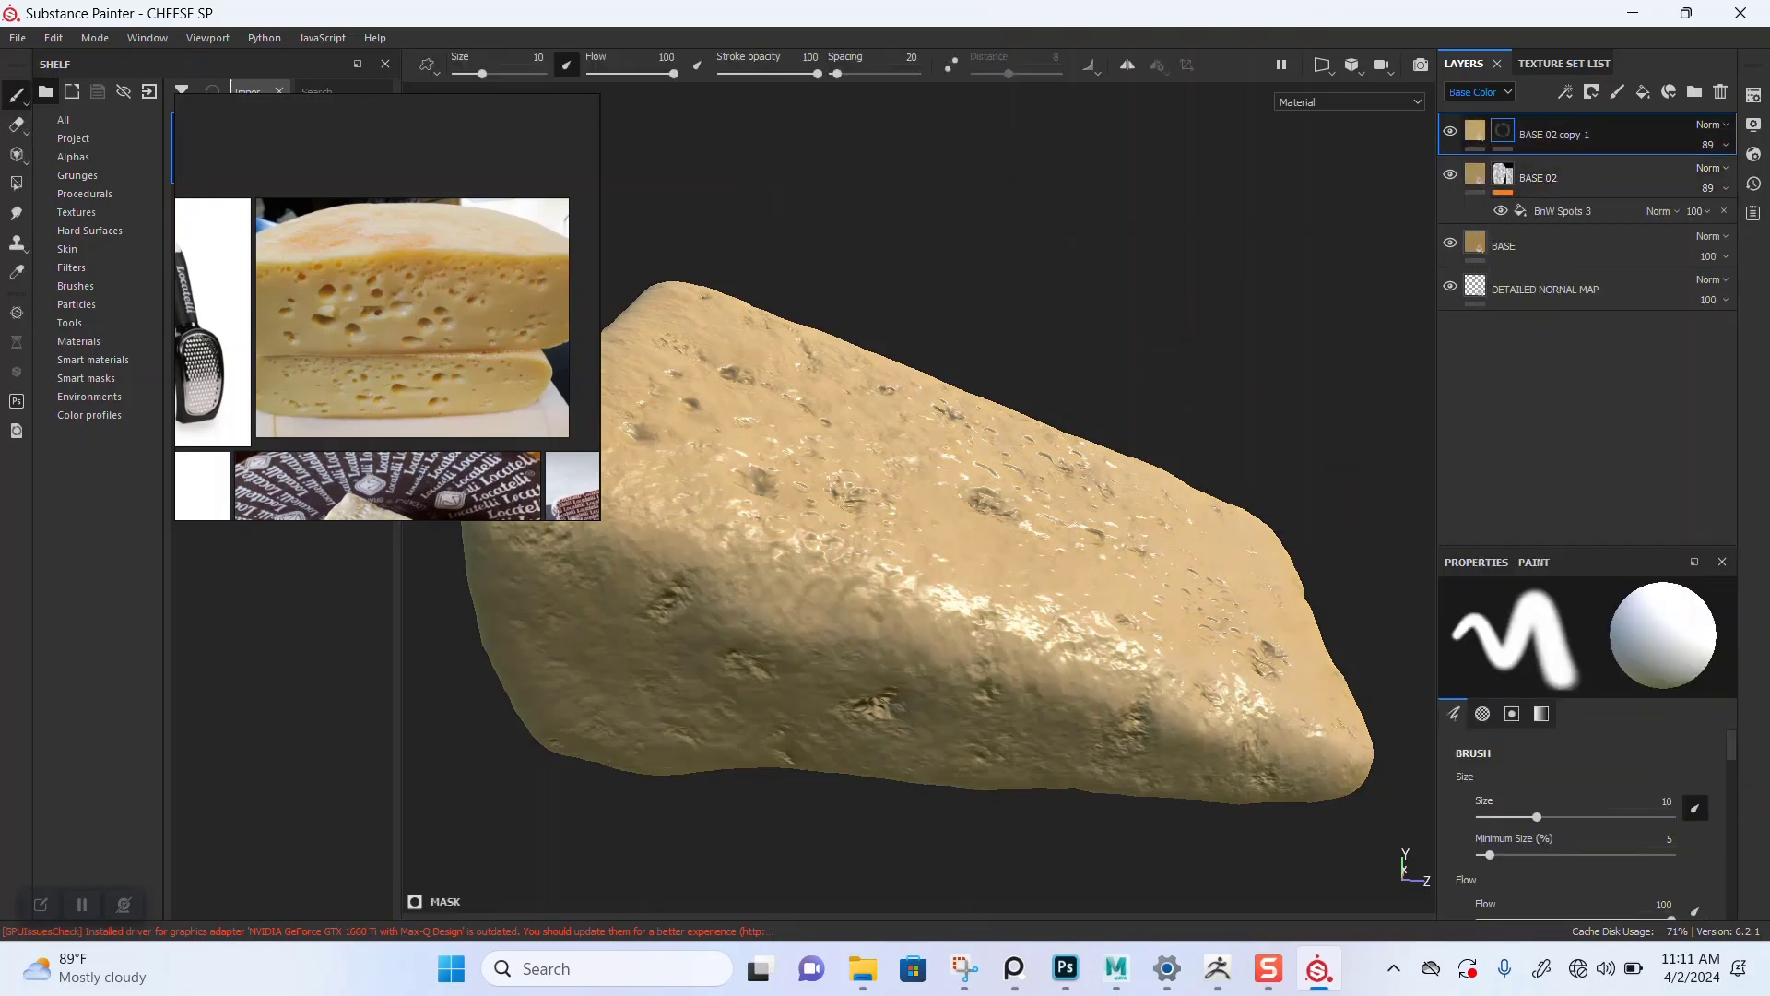
right_click(1502, 130)
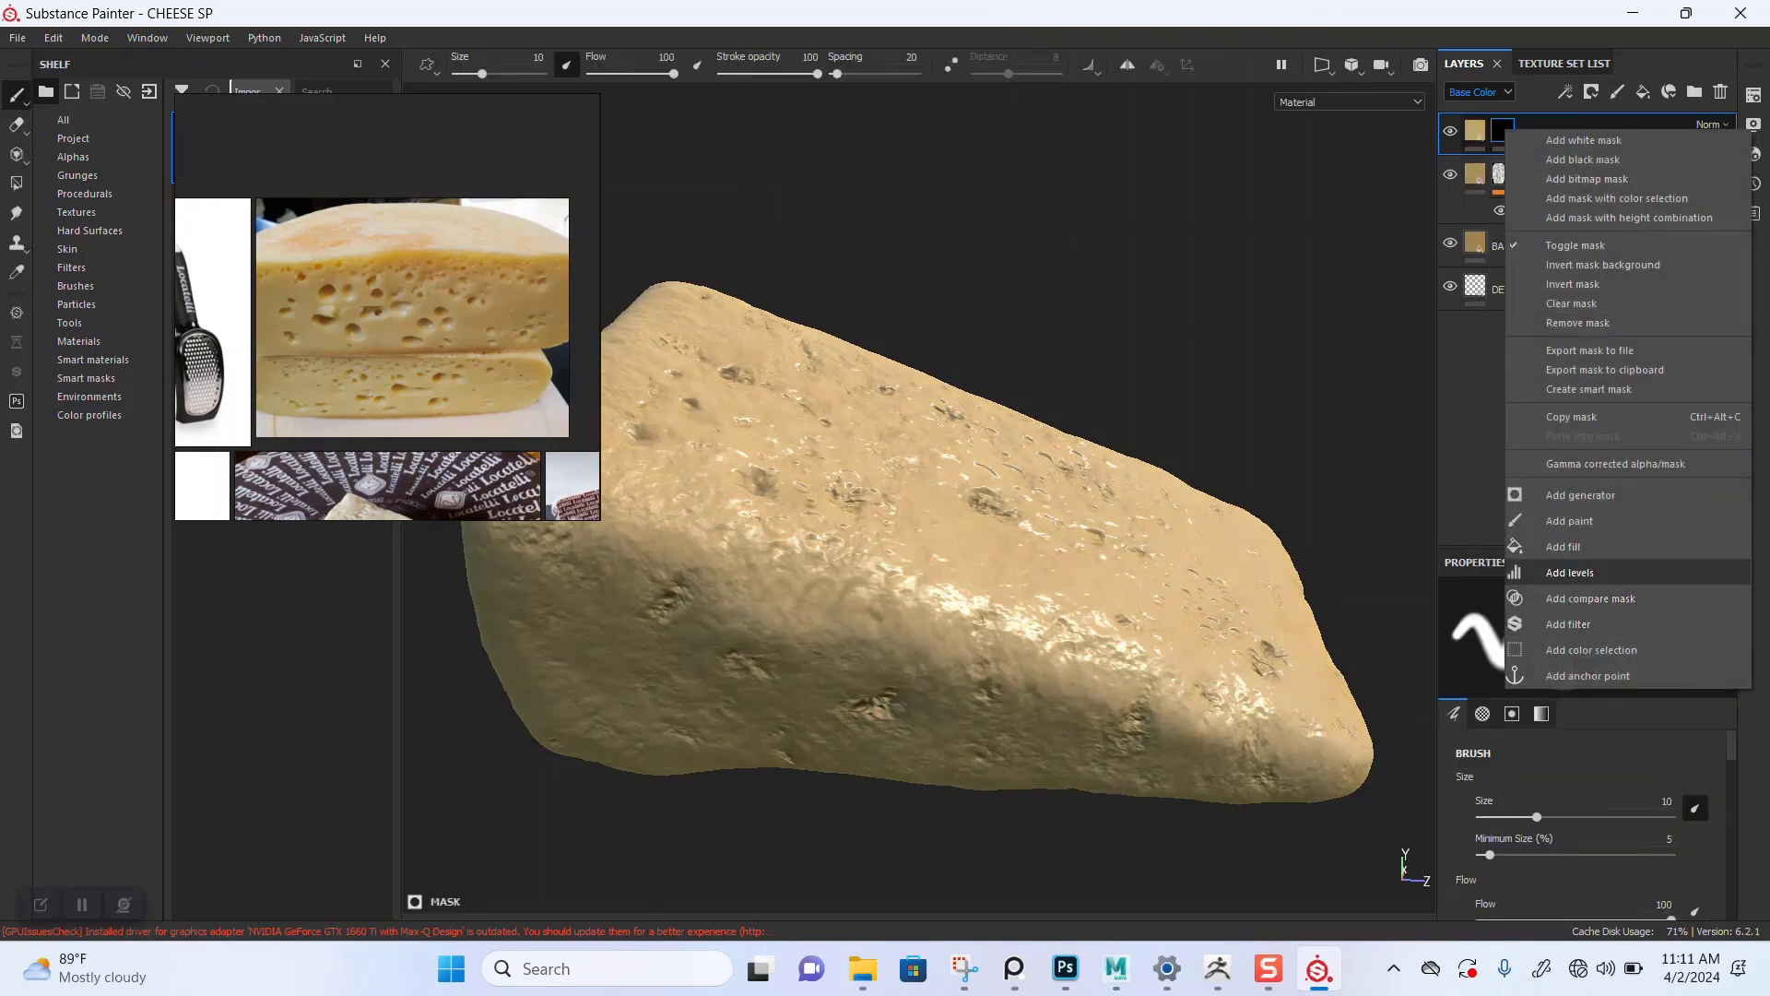
left_click(1563, 546)
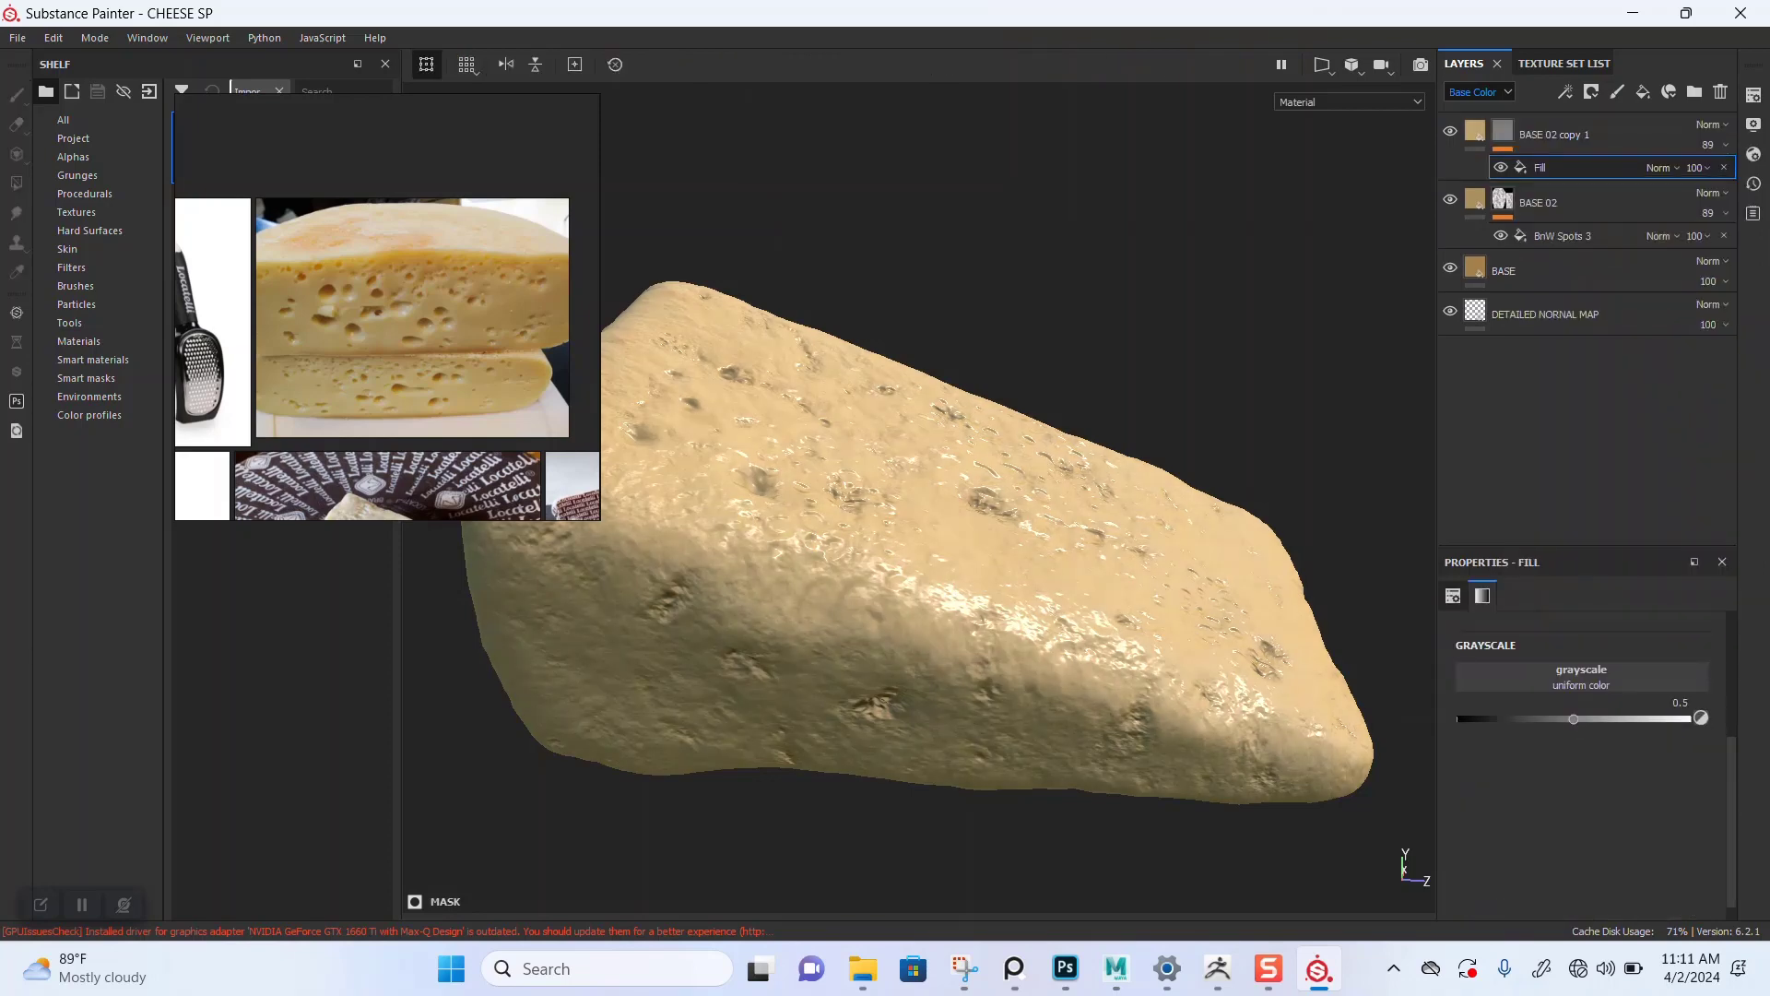
Step: Search procedural textures for CLOU and assign Clouds 3 to the new mask fill's grayscale
left_click(1595, 679)
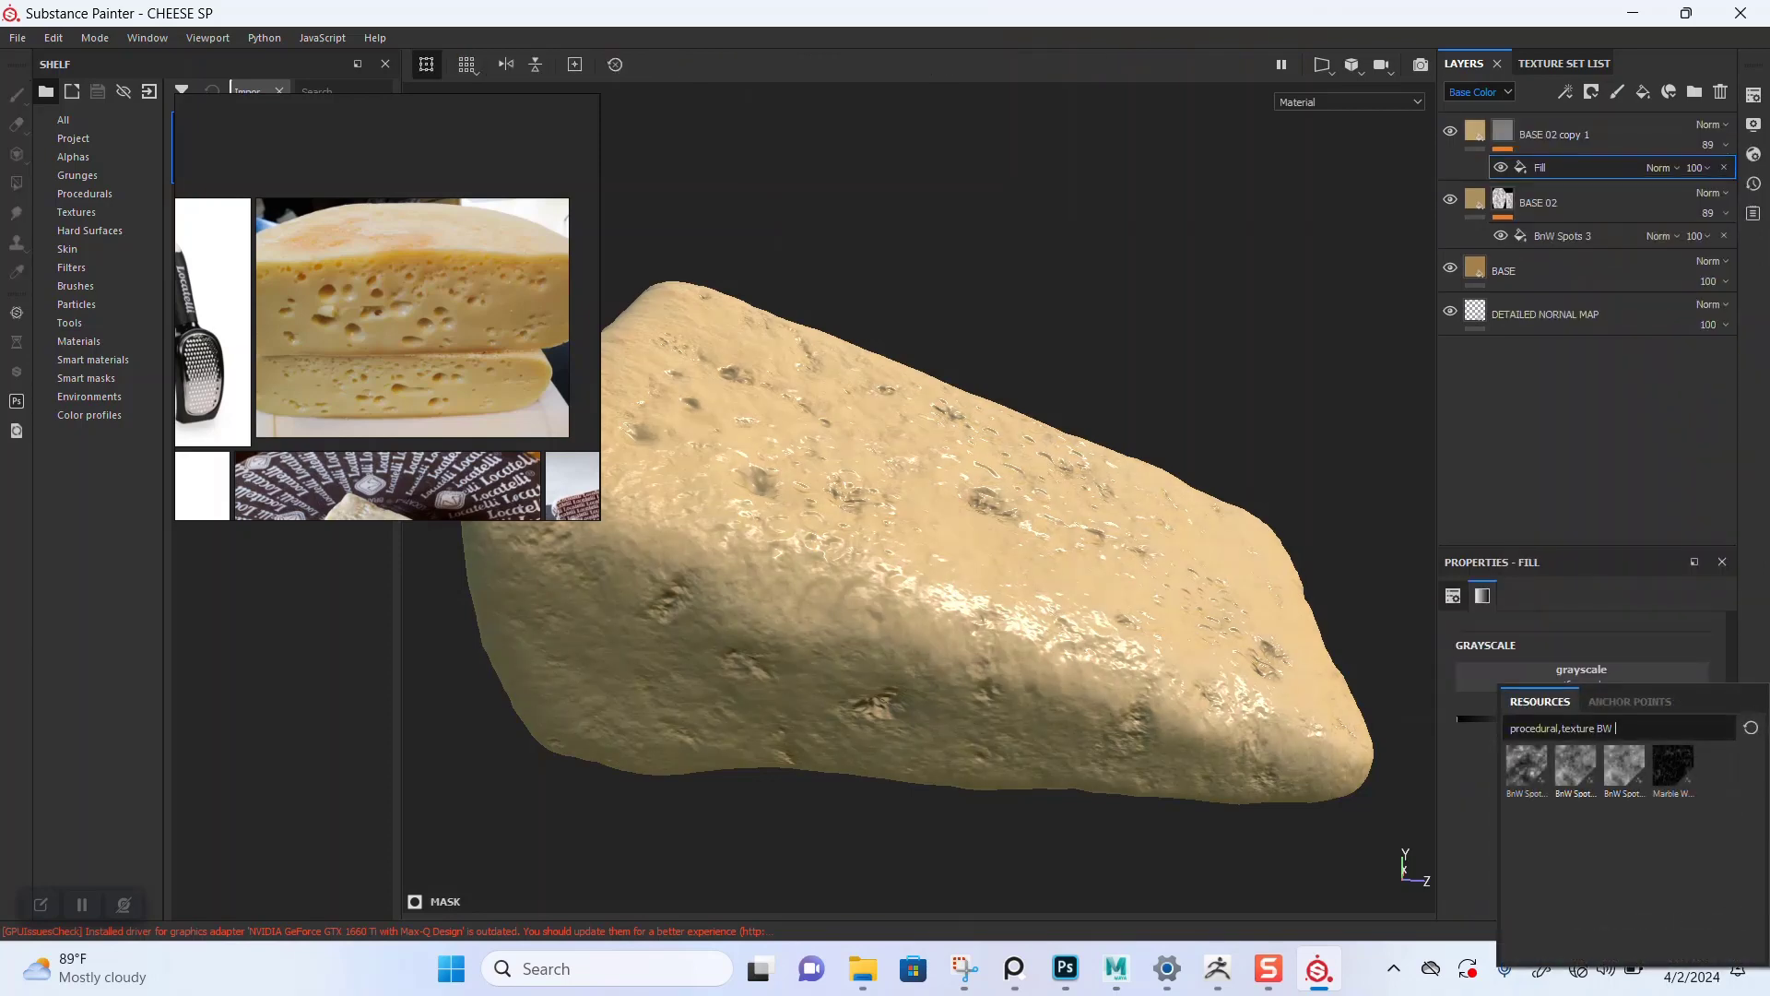
key("BackSpace")
key("BackSpace")
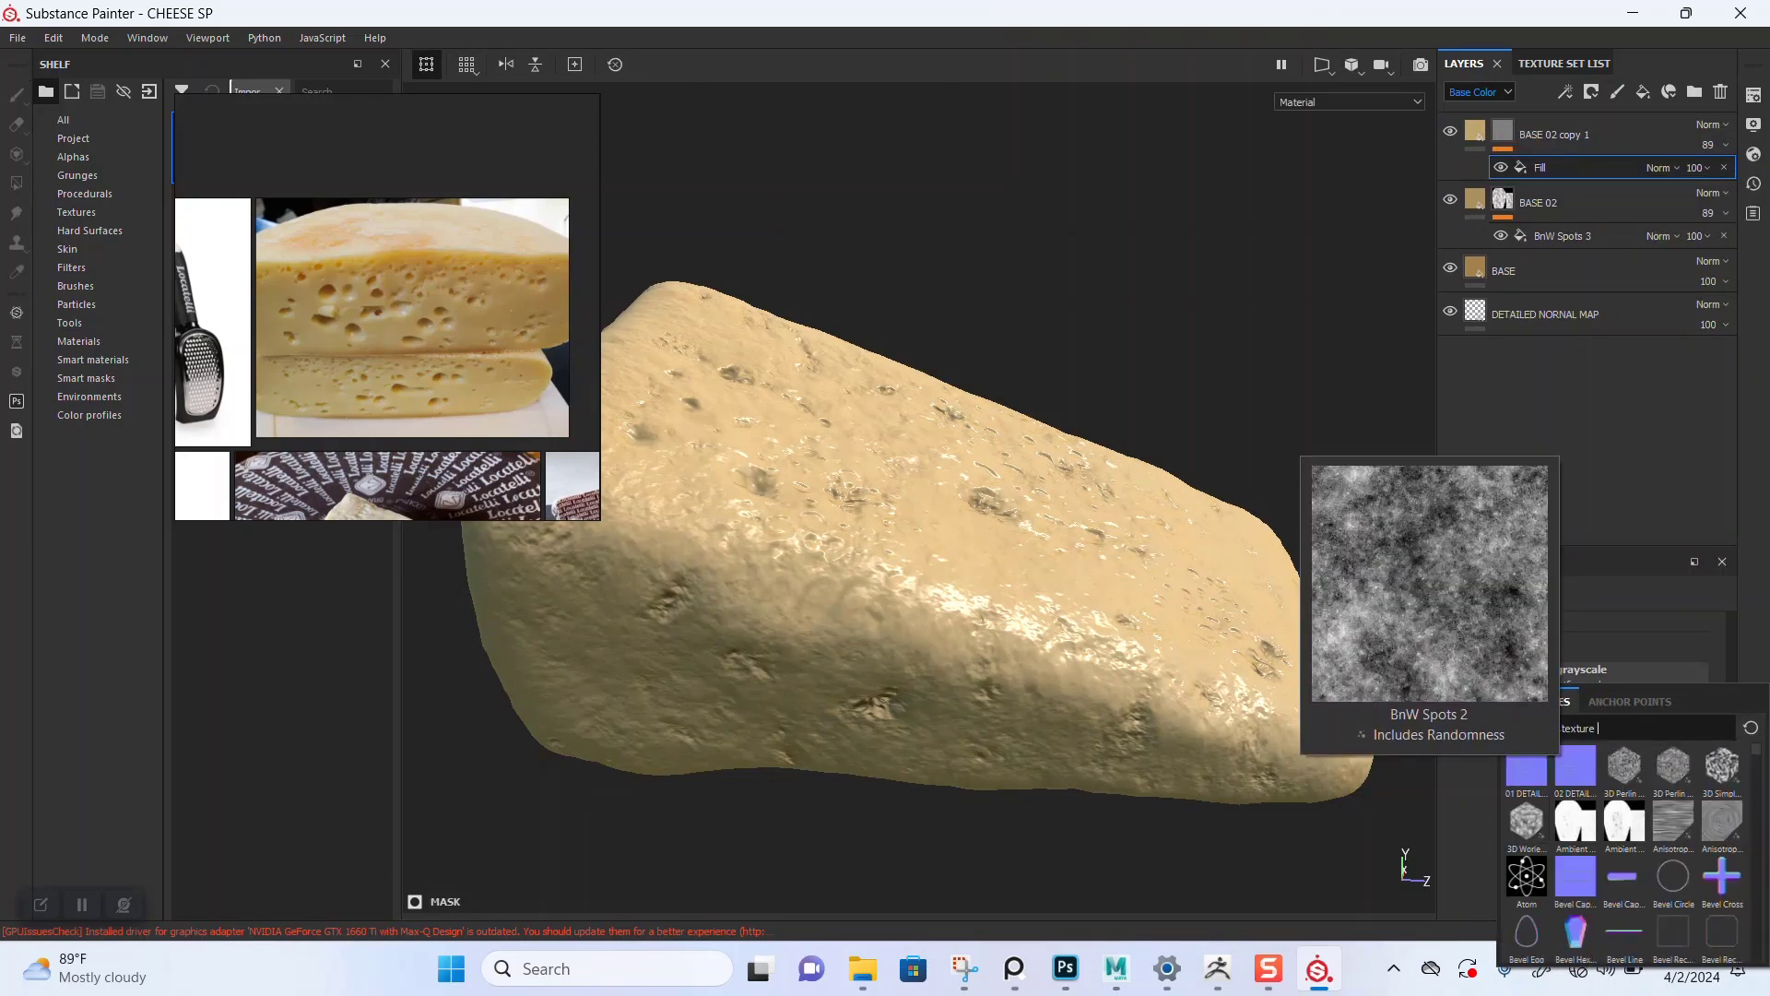
type("CLOU")
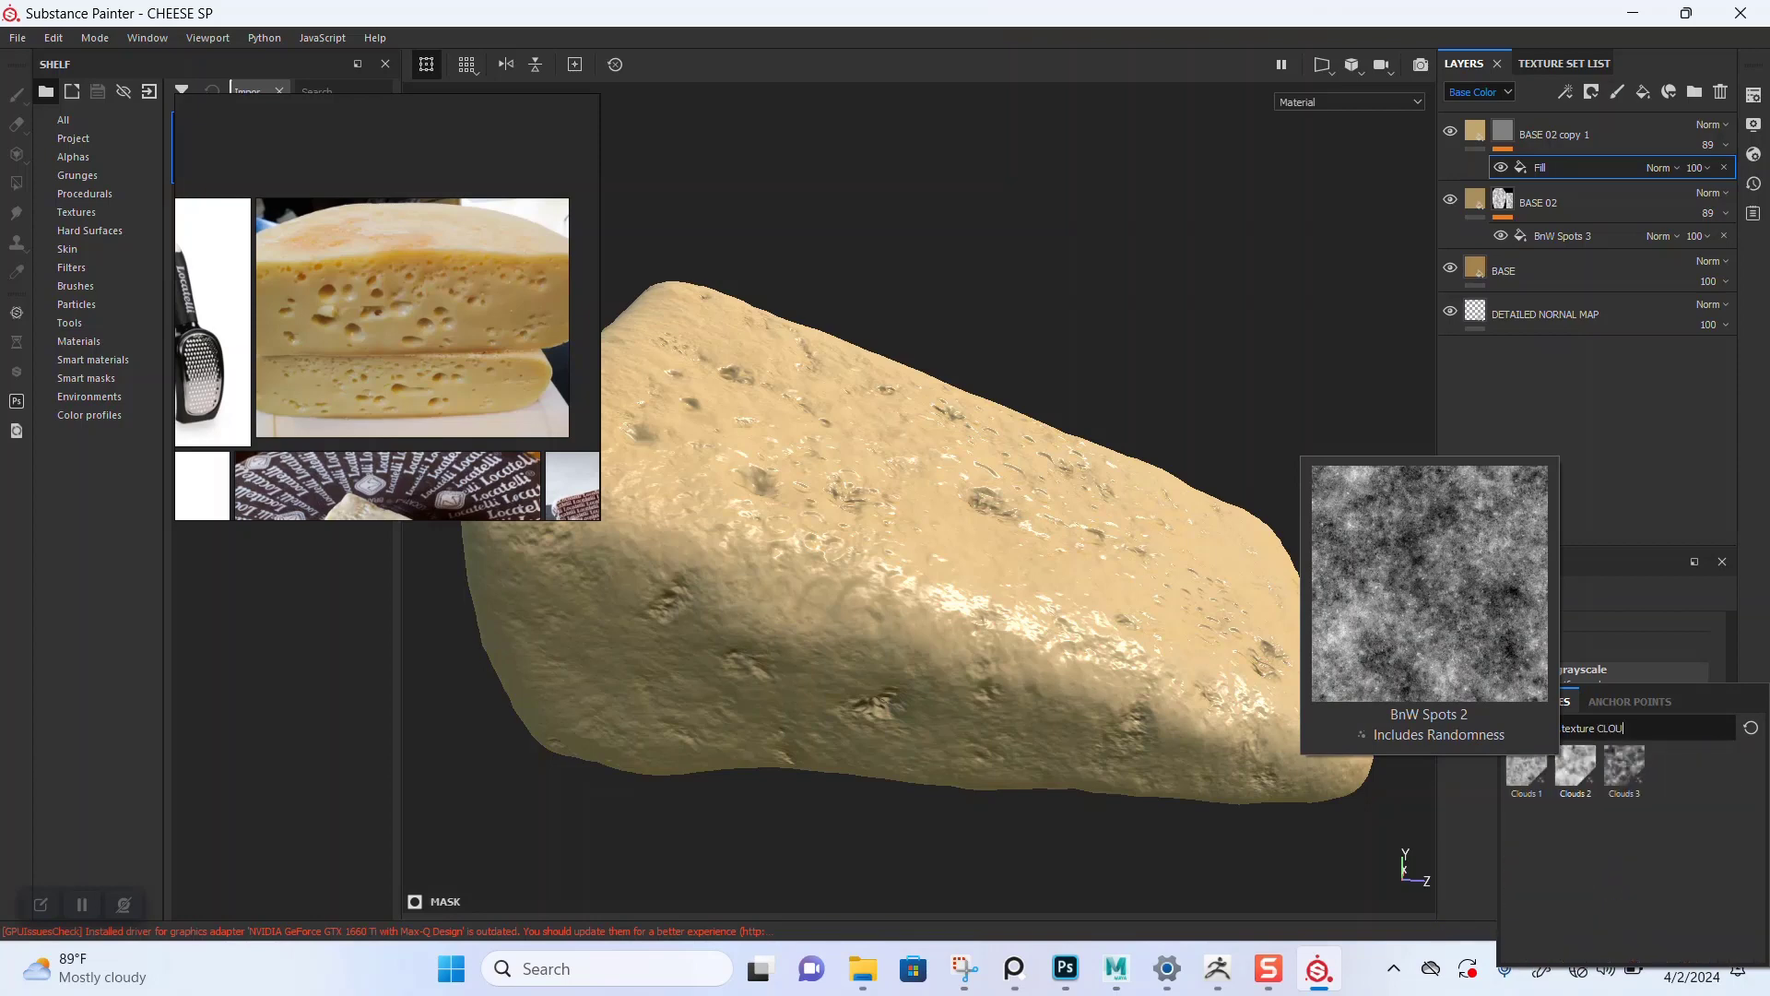
mouse_move(1527, 773)
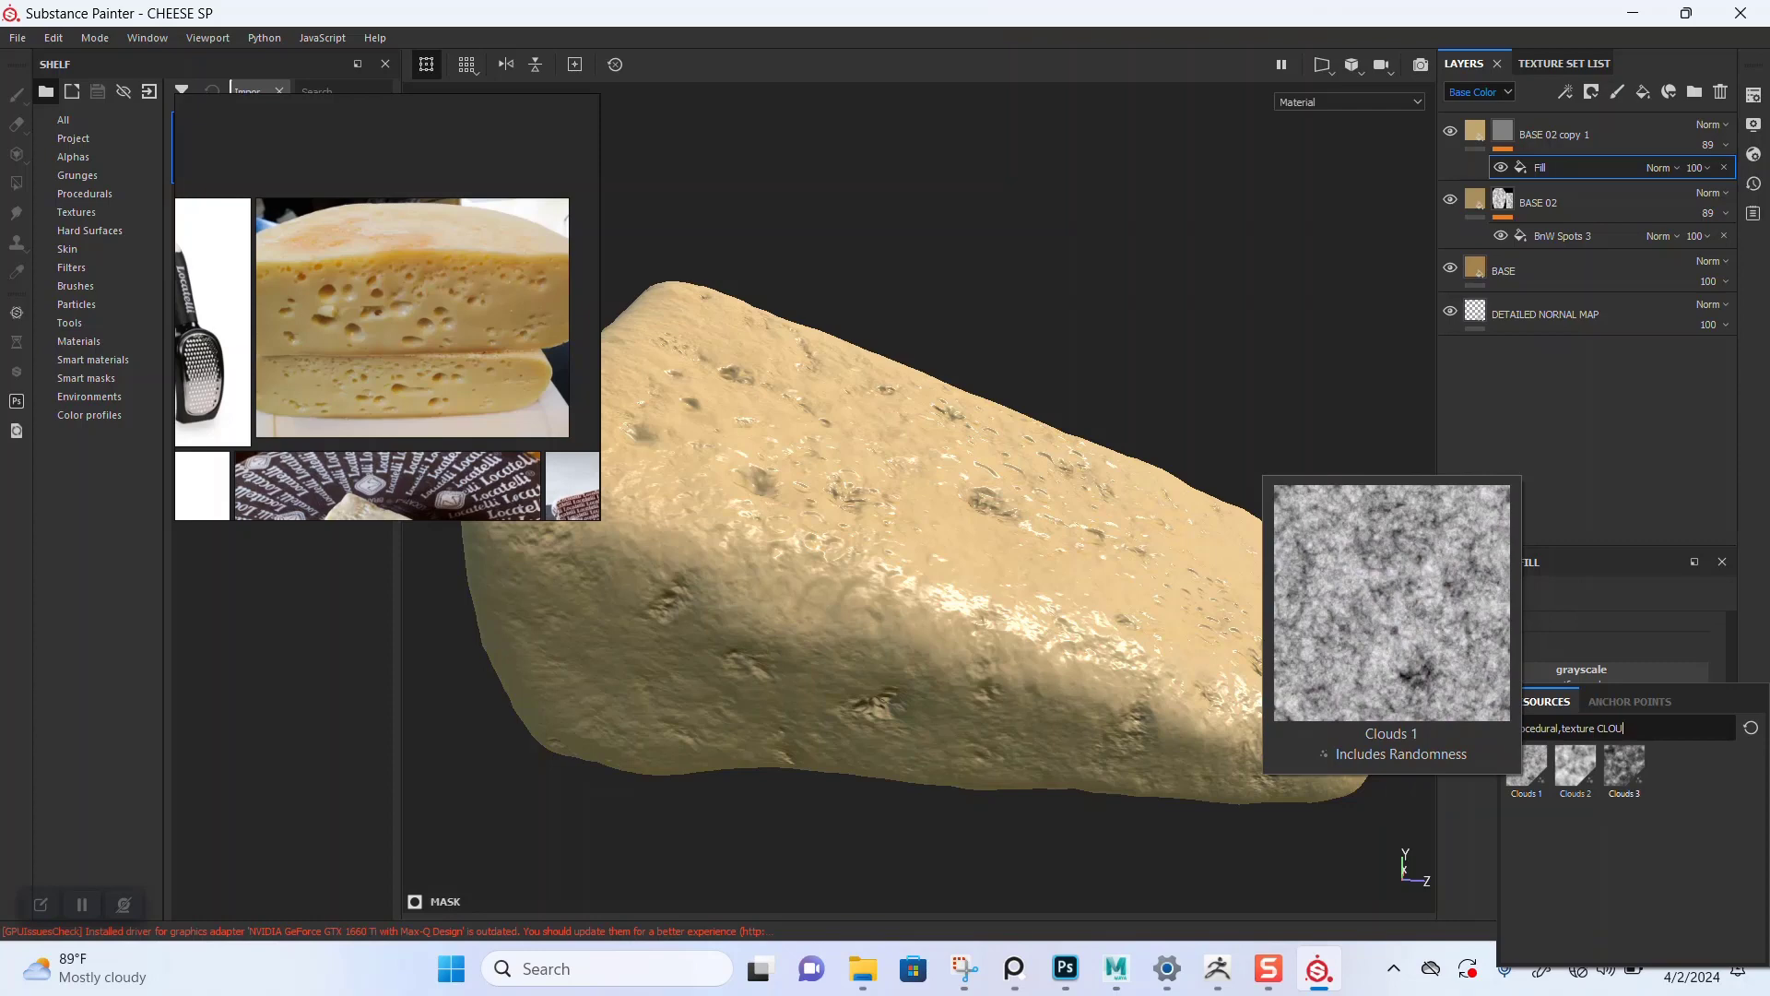
mouse_move(1625, 765)
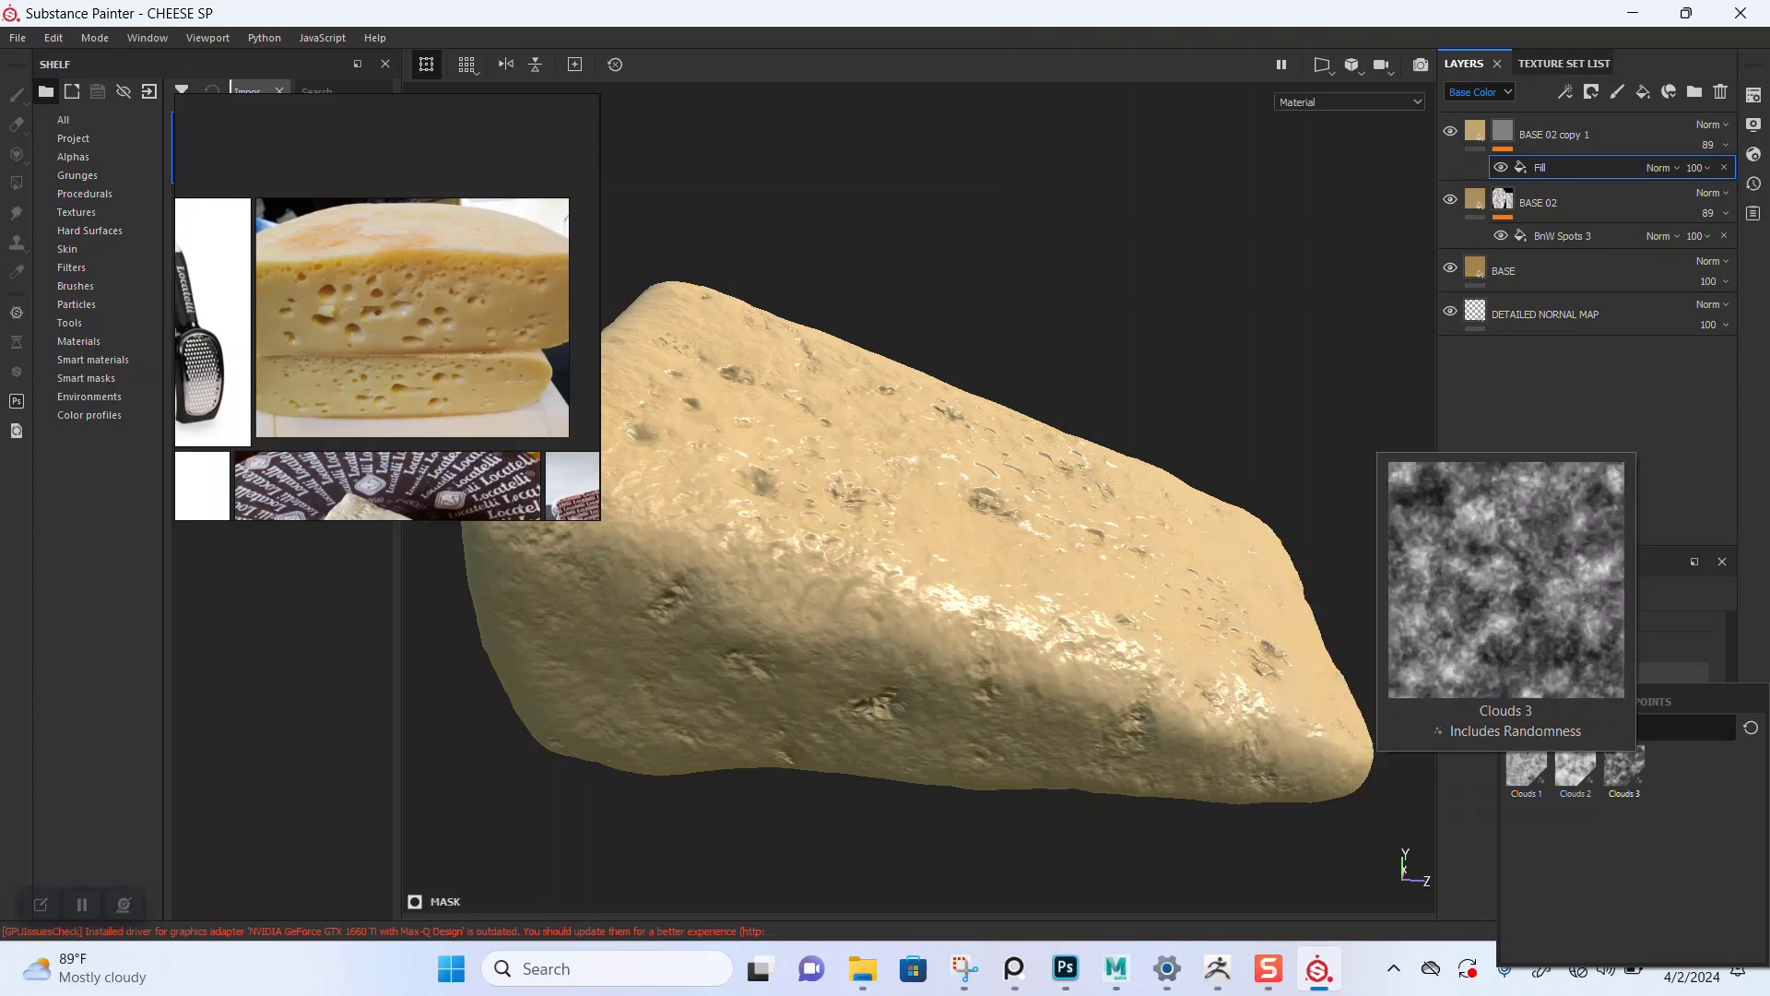
left_click(1624, 765)
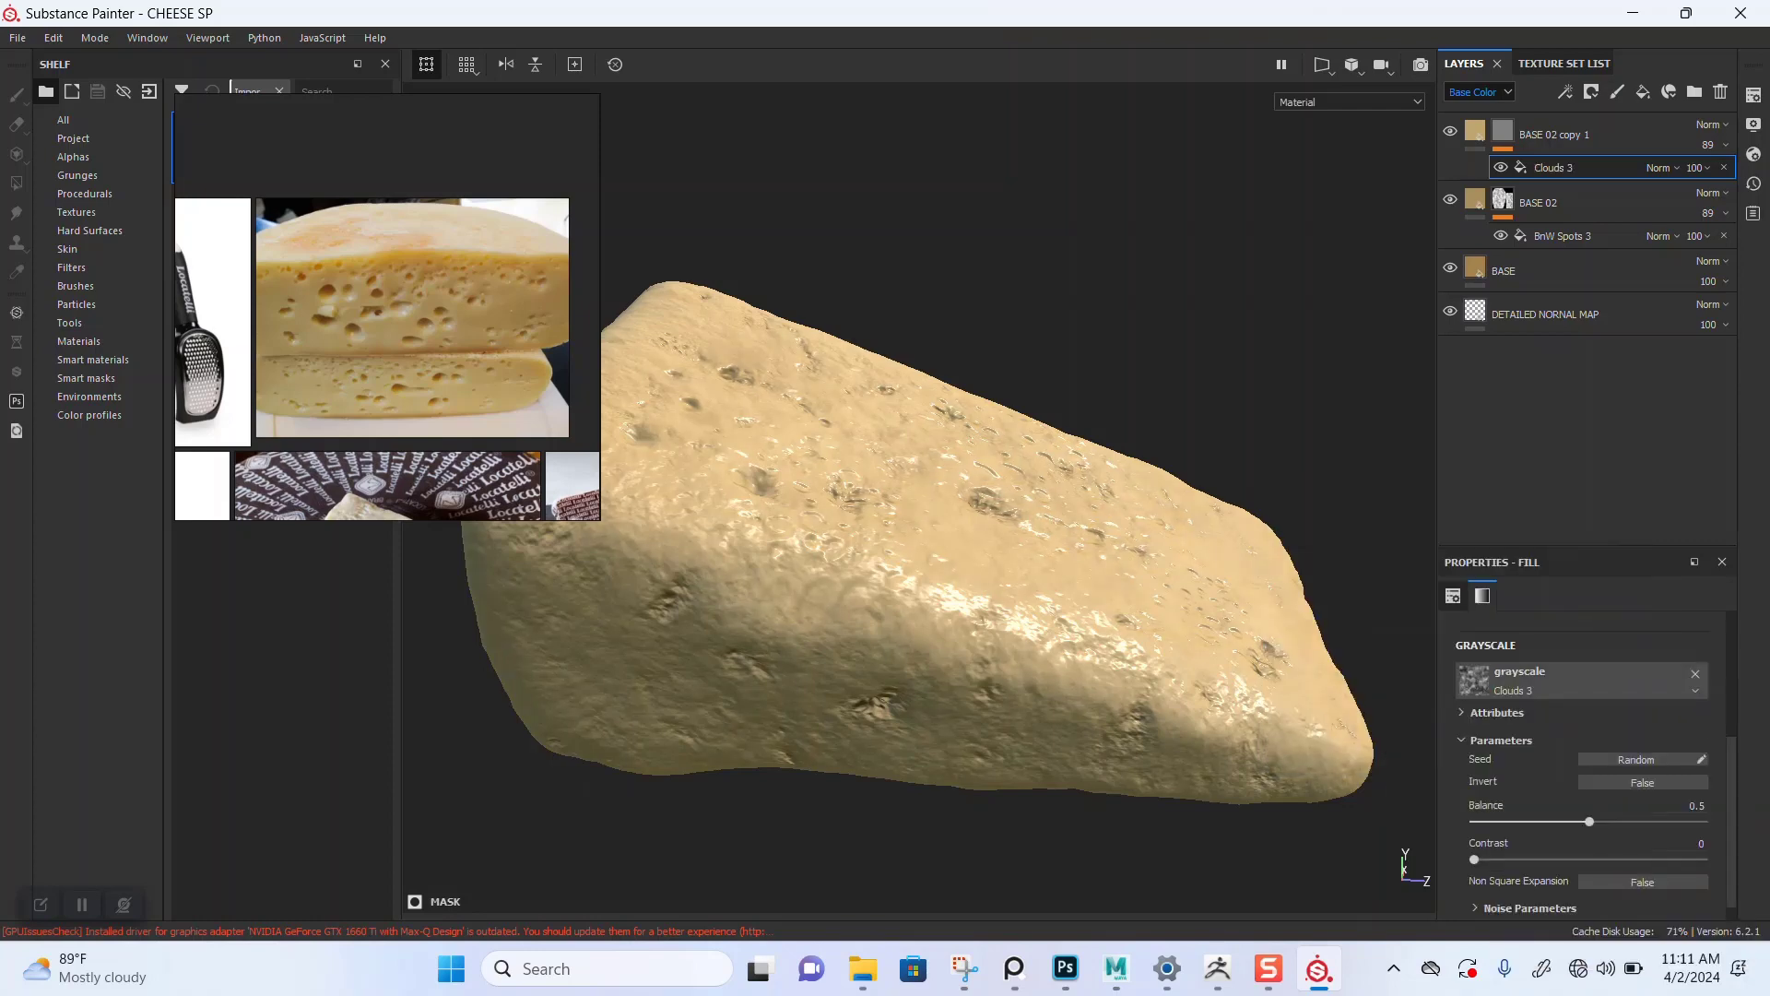
Step: Set the Clouds 3 mask fill's projection to Tri-planar projection while viewing the mask channel
scroll(922, 544, "up", 2)
left_click_drag(922, 544, 770, 525, "alt")
key("c")
scroll(1599, 696, "up", 2)
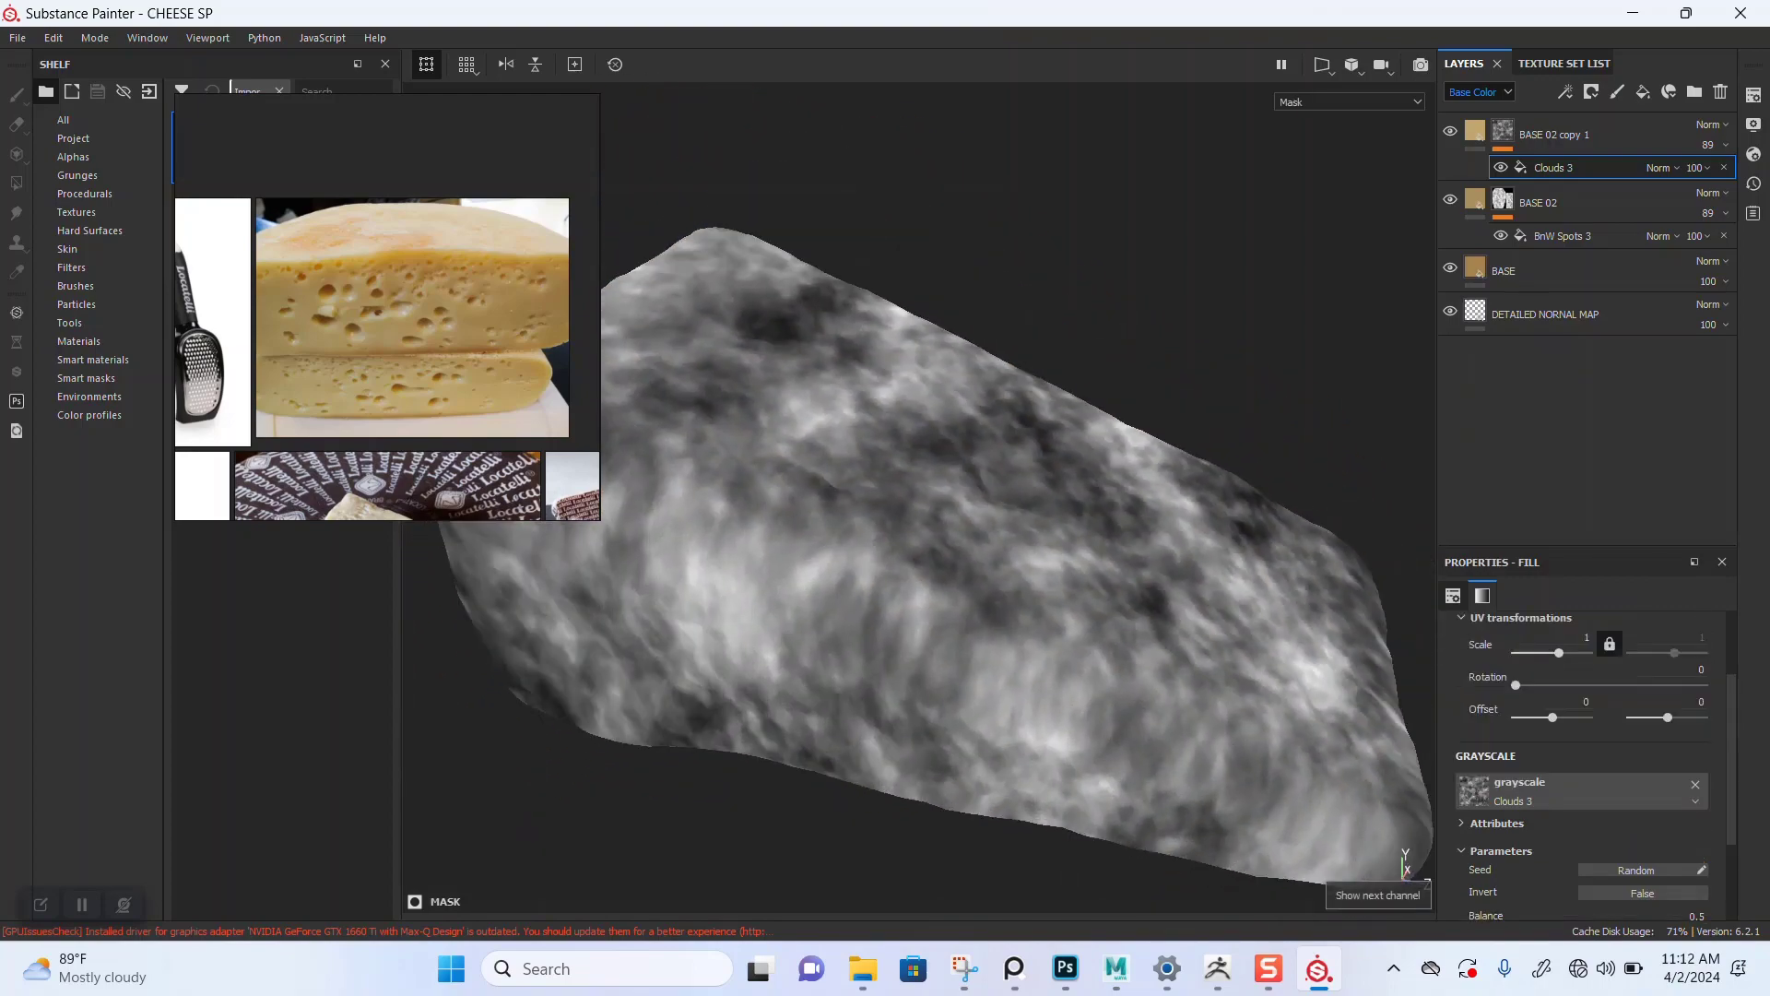
left_click(1609, 661)
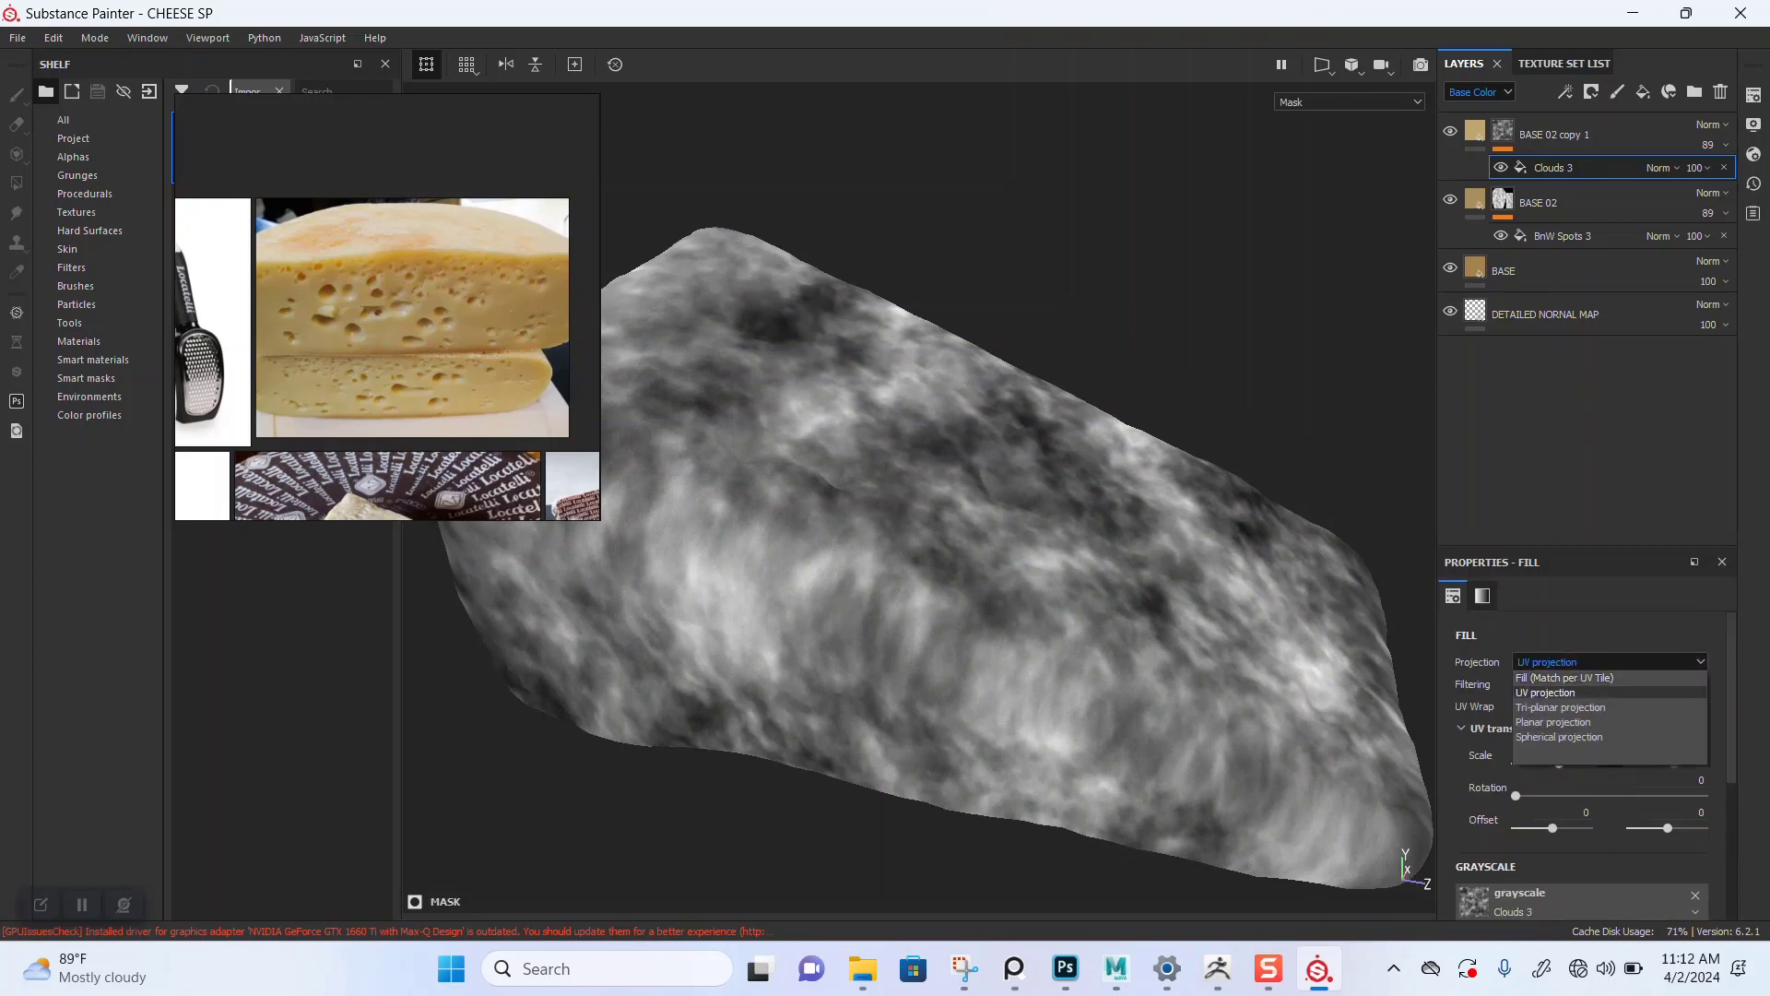
left_click(1567, 692)
scroll(936, 558, "down", 1)
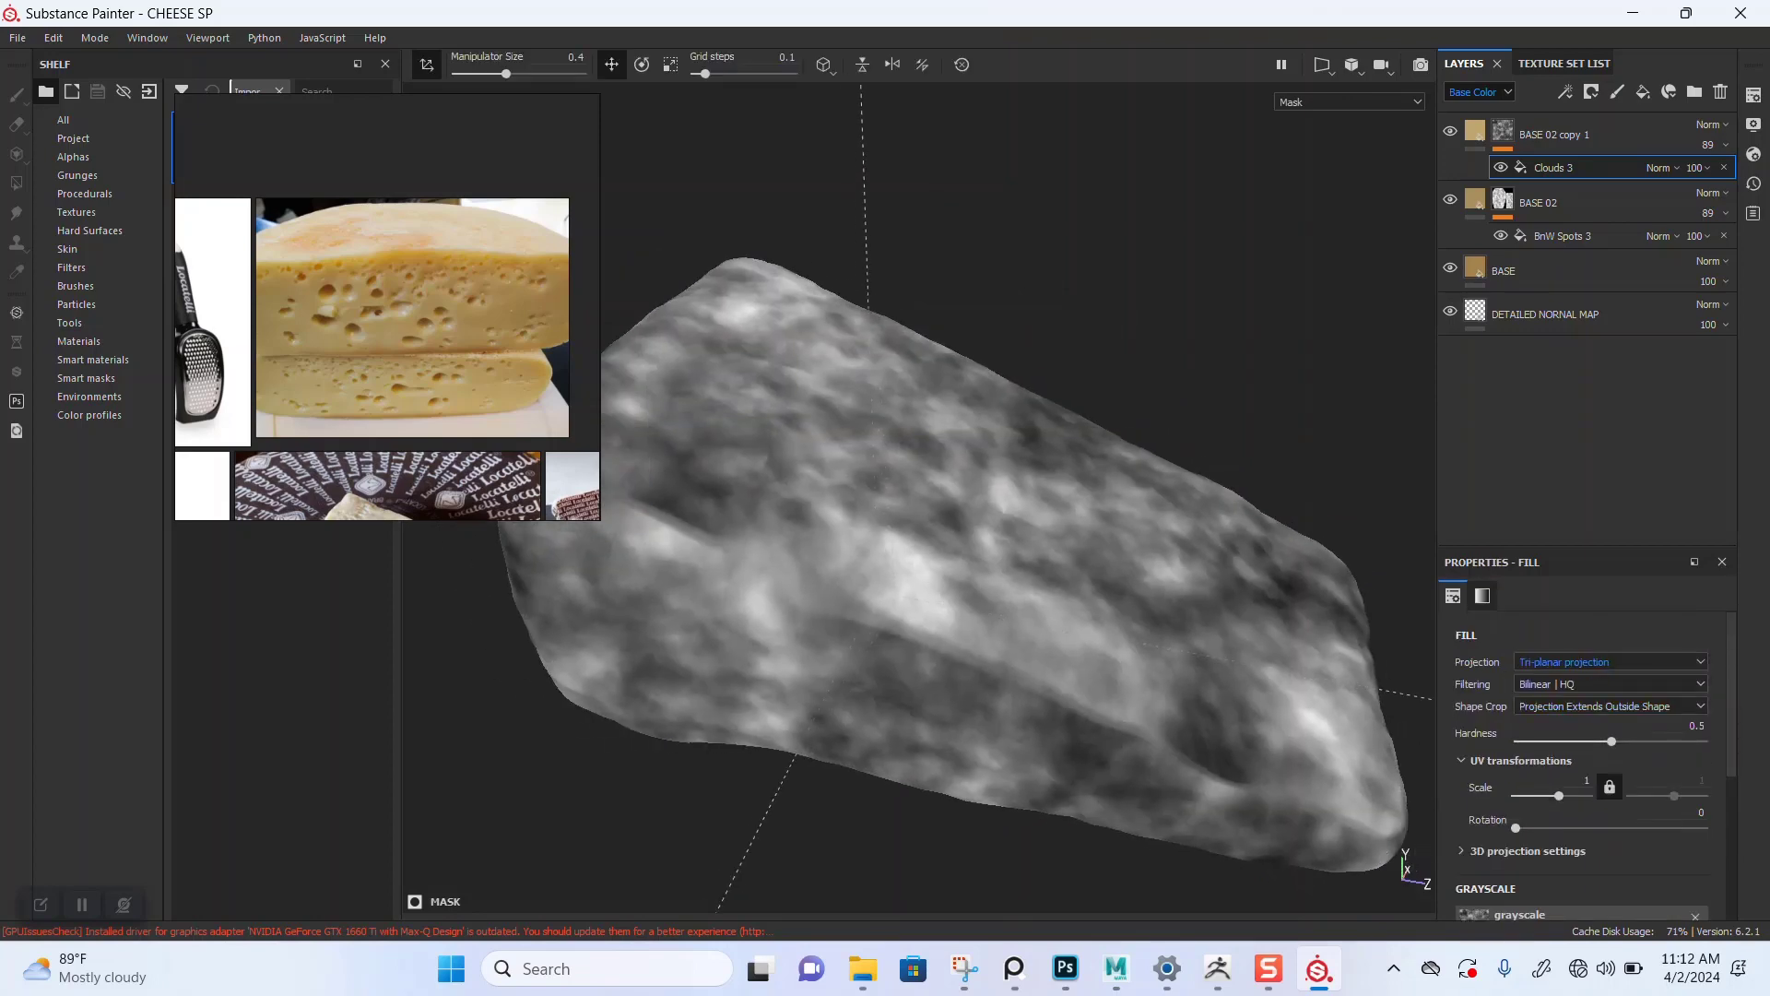
Step: Set the Clouds 3 mask fill's UV scale to 5.11
left_click_drag(936, 558, 938, 600, "alt")
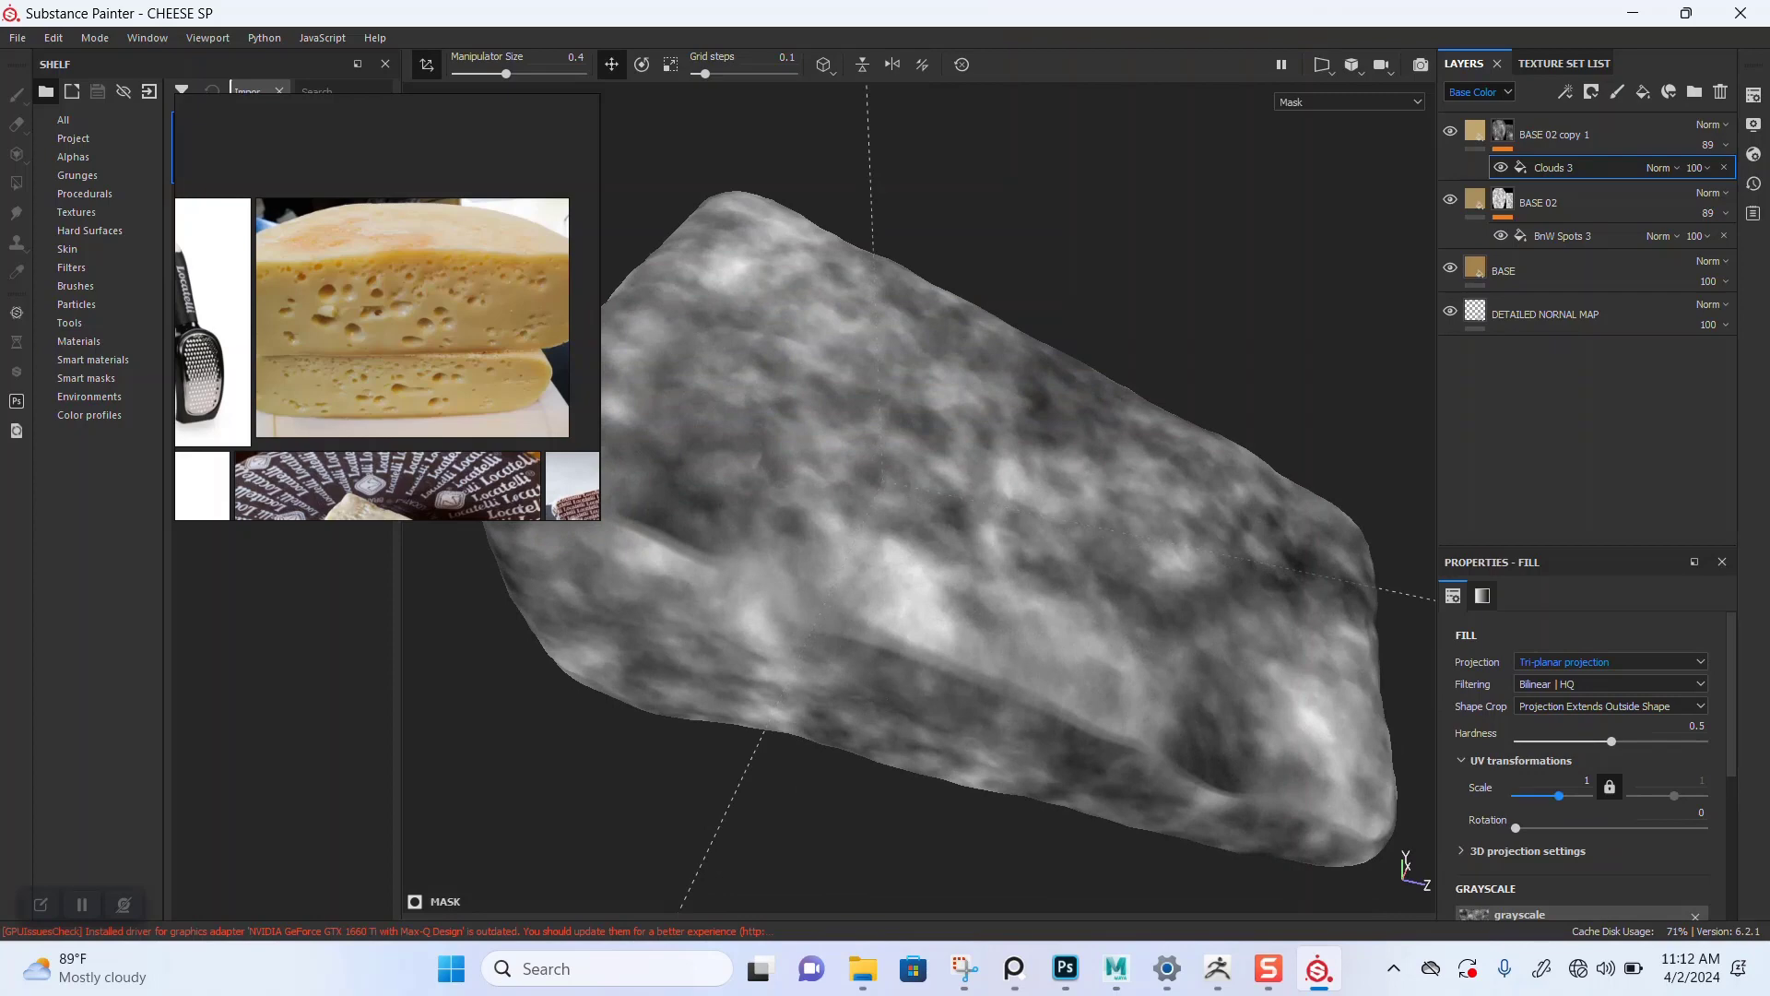
left_click_drag(1559, 795, 1565, 796)
Step: Inspect the cheese in the material and base color views alongside the reference photo
mouse_move(941, 553)
left_mouse_down("alt")
mouse_move(963, 561)
mouse_move(922, 585)
mouse_move(968, 599)
mouse_move(954, 696)
mouse_move(950, 544)
left_mouse_up("alt")
key("m")
scroll(954, 600, "up", 2)
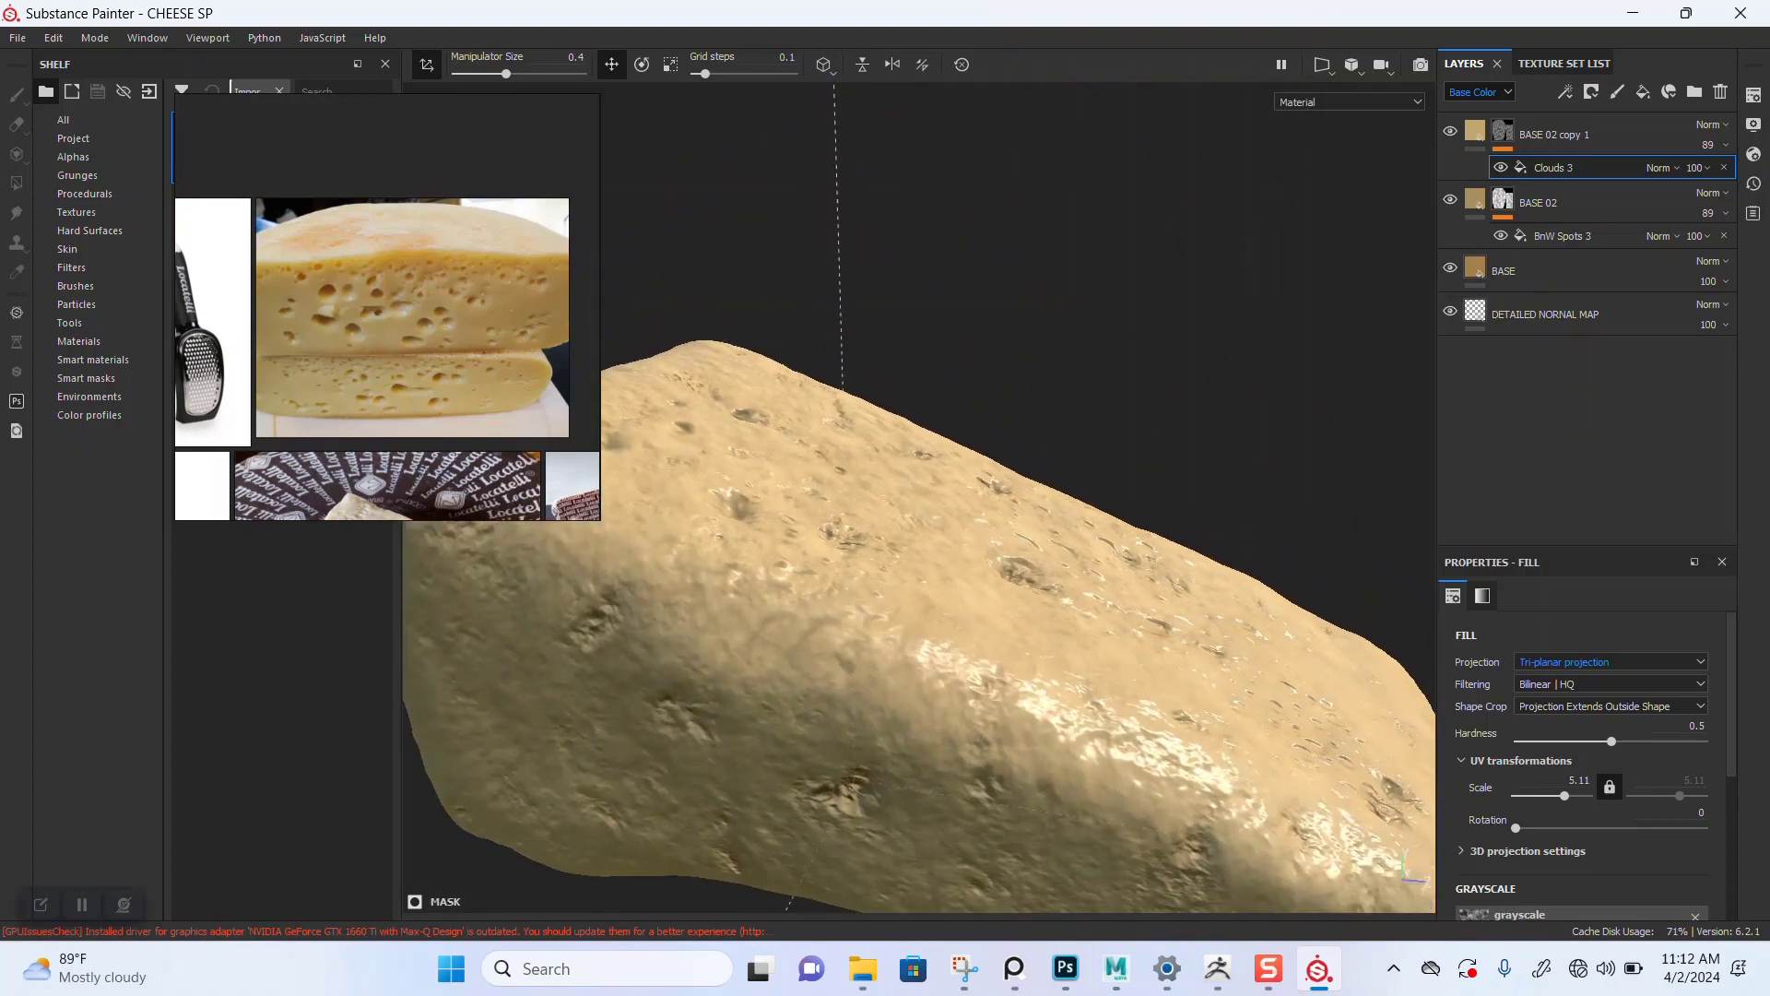
key("c")
key("c")
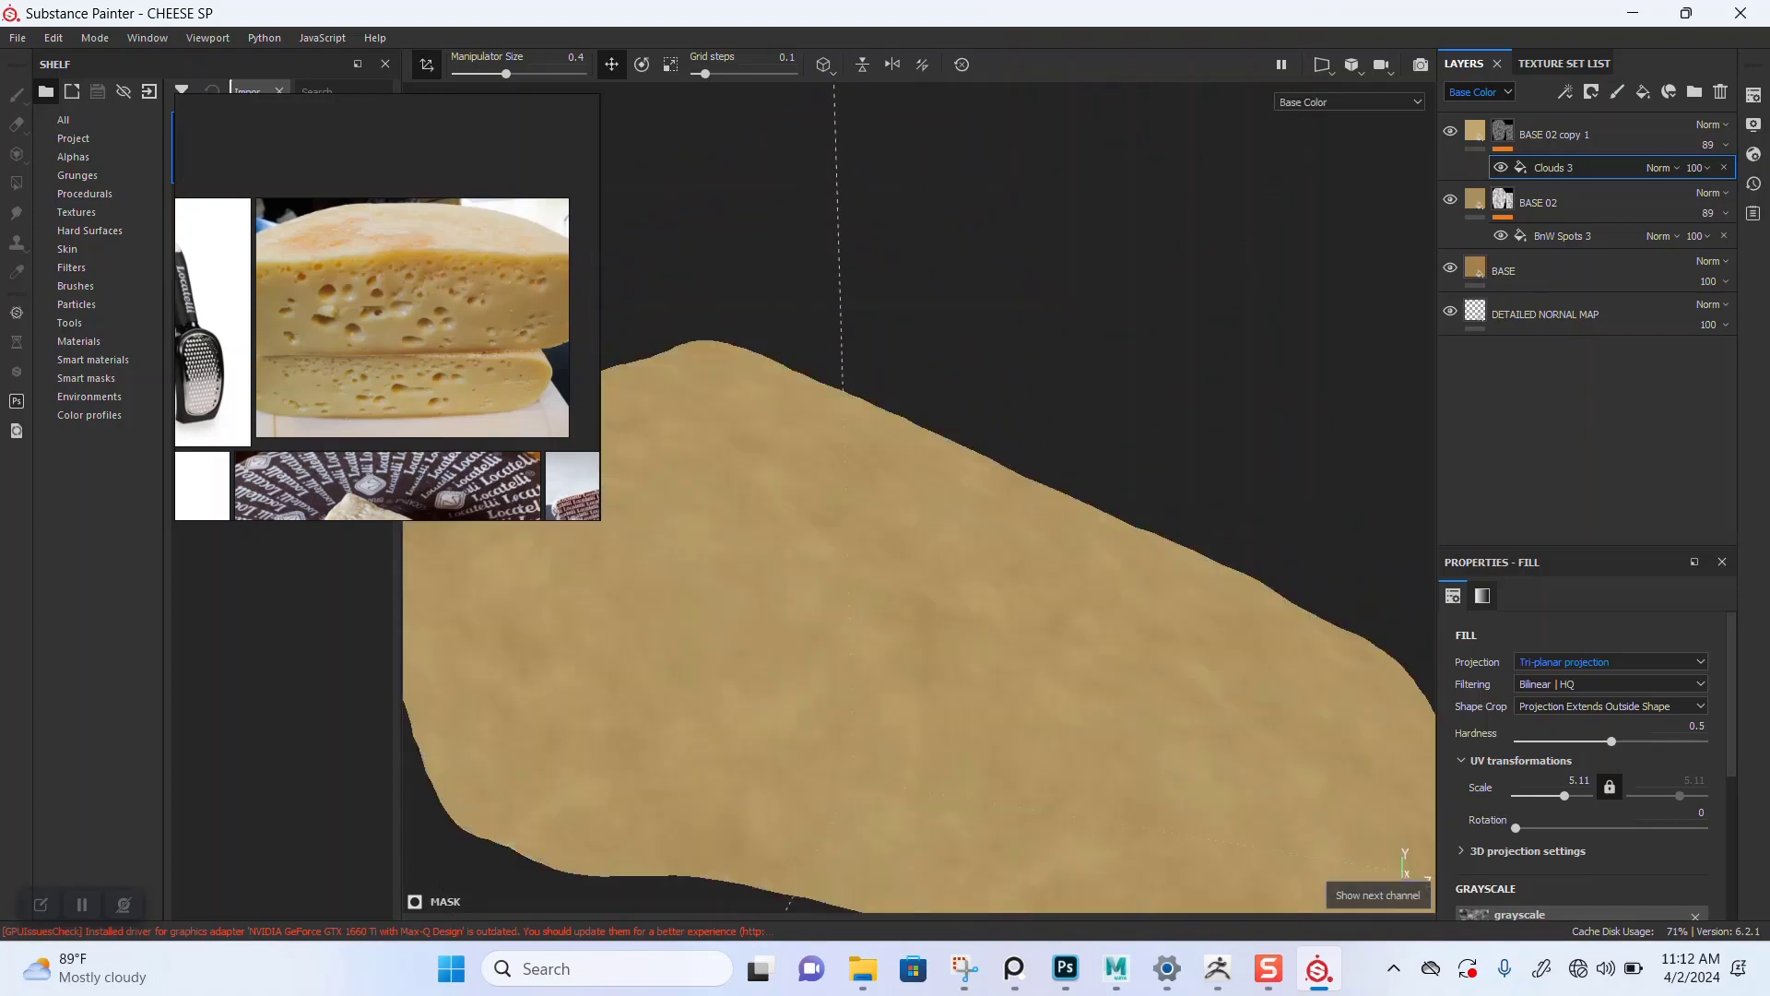
scroll(954, 591, "down", 2)
left_click_drag(950, 608, 936, 572, "alt")
right_click_drag(387, 314, 230, 228)
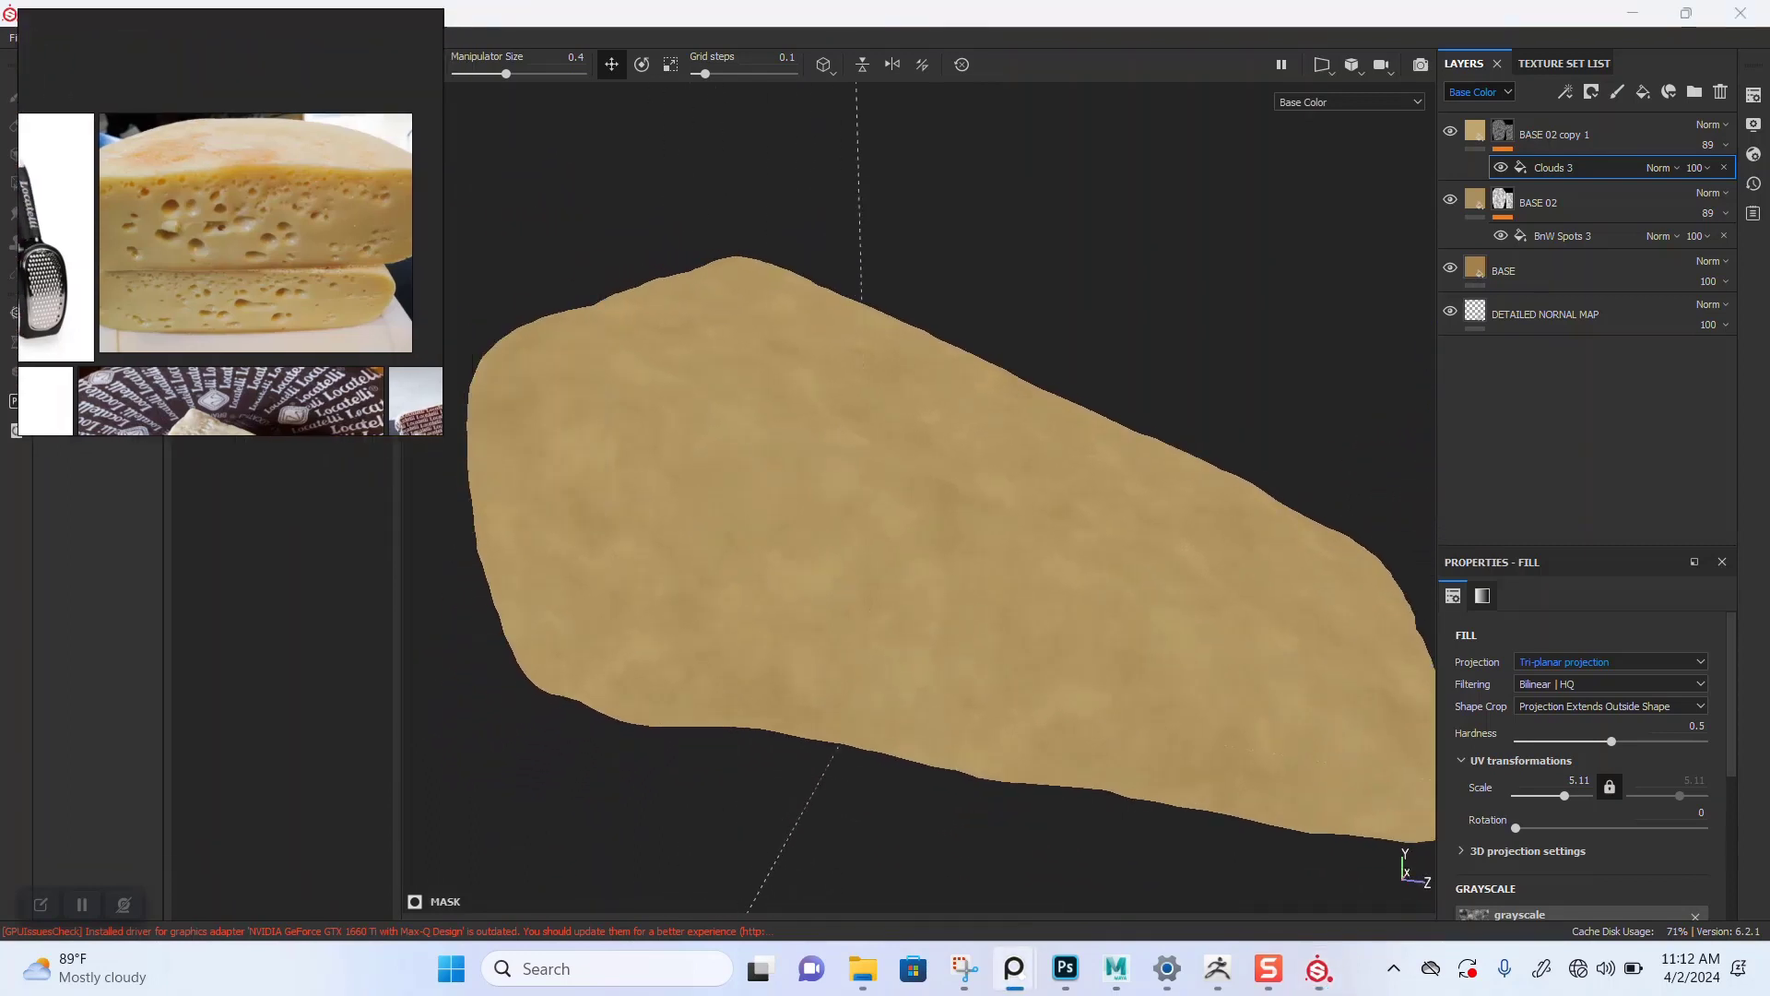
Step: Toggle BASE 02 copy 1's visibility to compare the cheese with and without it
right_click_drag(876, 553, 945, 563, "alt")
left_click_drag(945, 563, 793, 691, "alt")
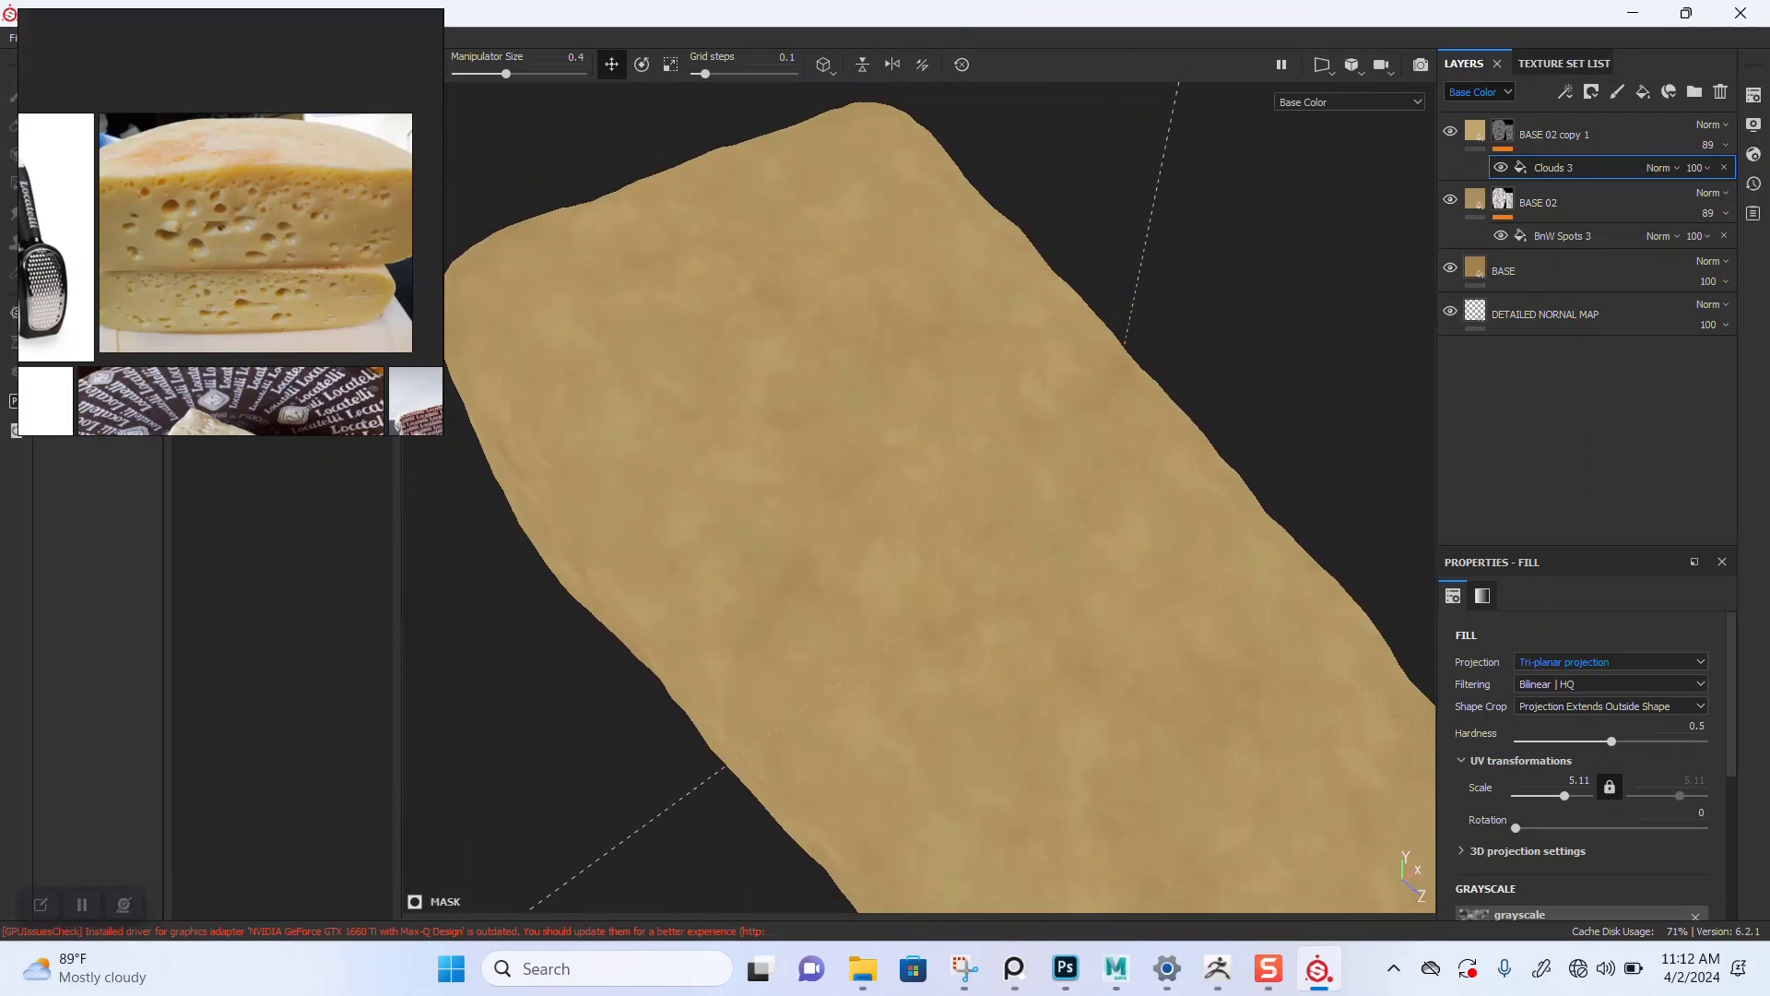
left_click(1450, 132)
left_click(1450, 132)
left_click(1450, 132)
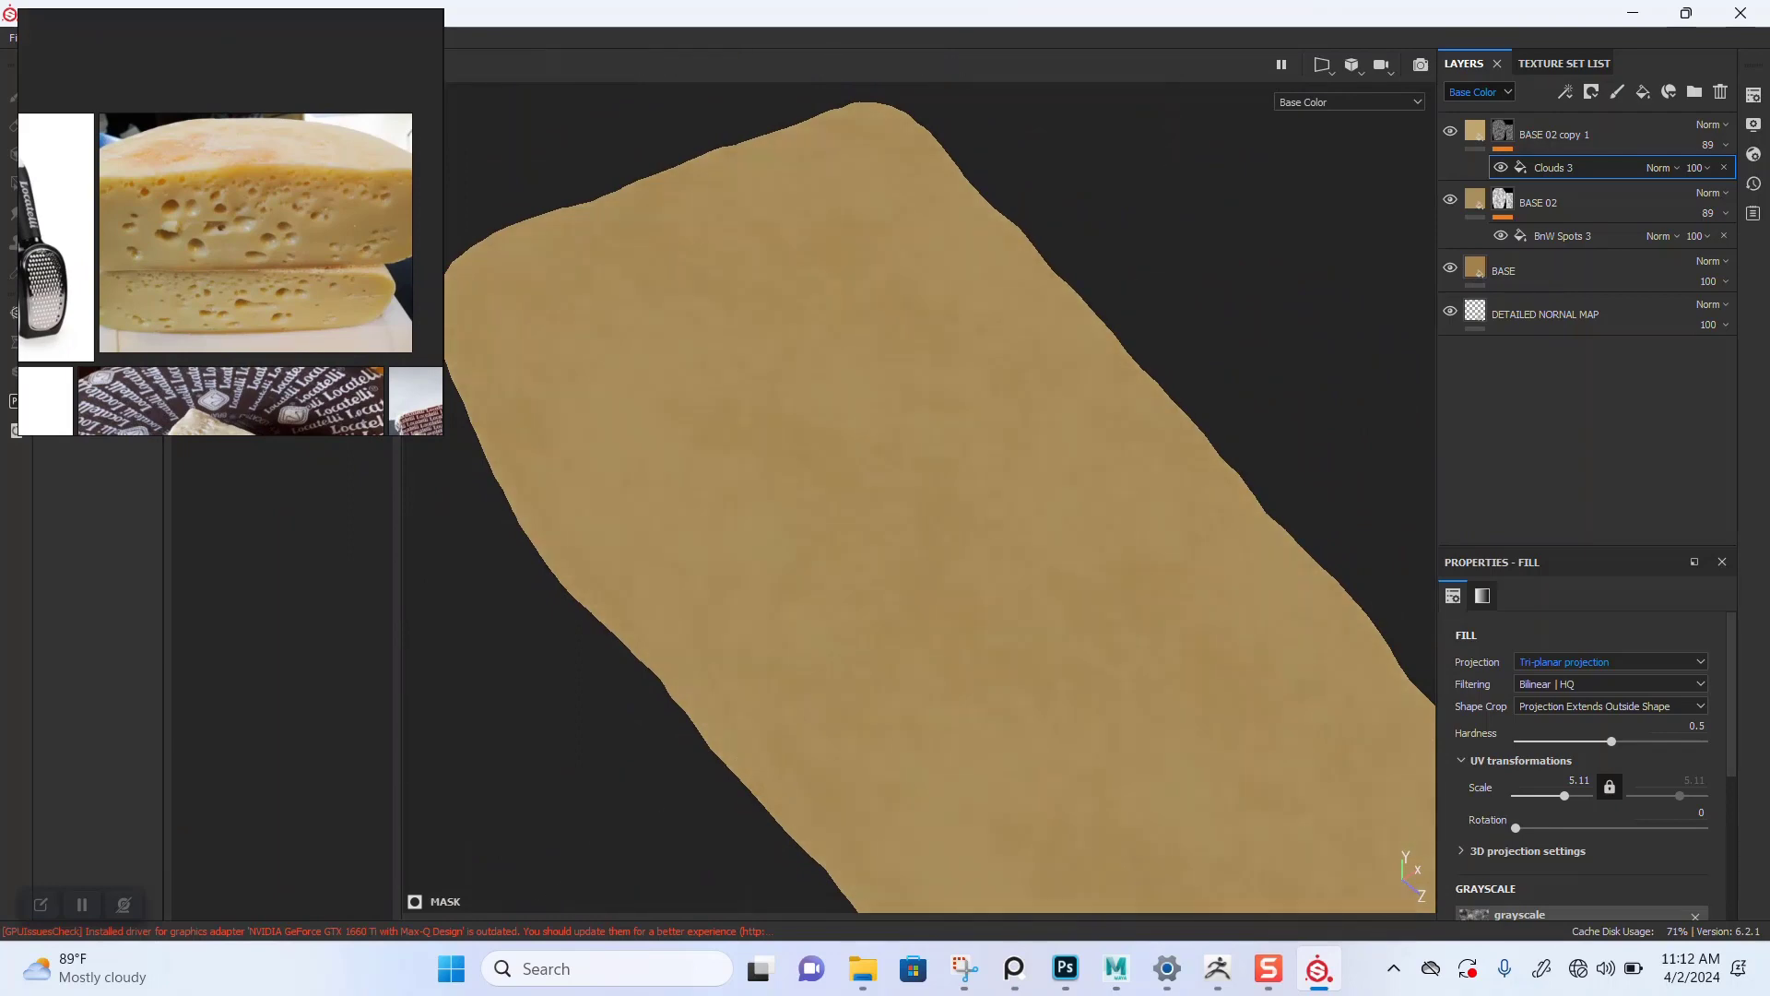
left_click_drag(1005, 507, 1093, 461, "alt")
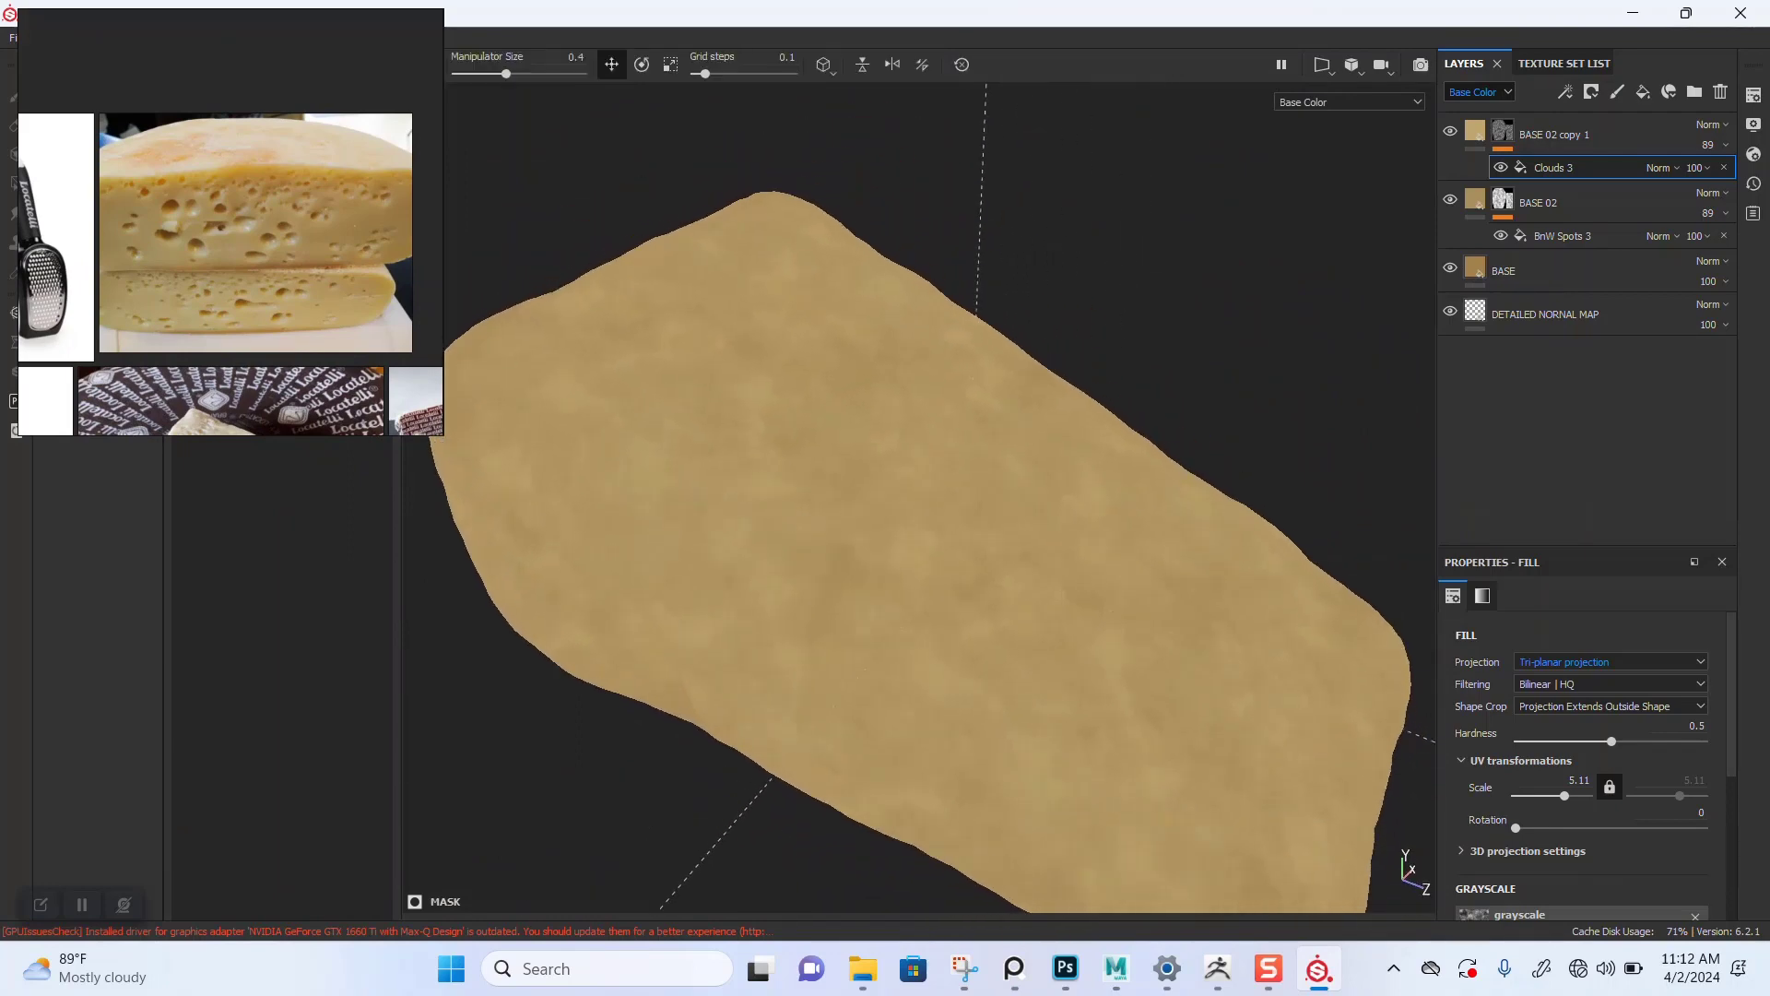
key("m")
mouse_move(977, 507)
left_mouse_down("alt")
mouse_move(1042, 471)
mouse_move(1014, 472)
mouse_move(1042, 479)
left_mouse_up("alt")
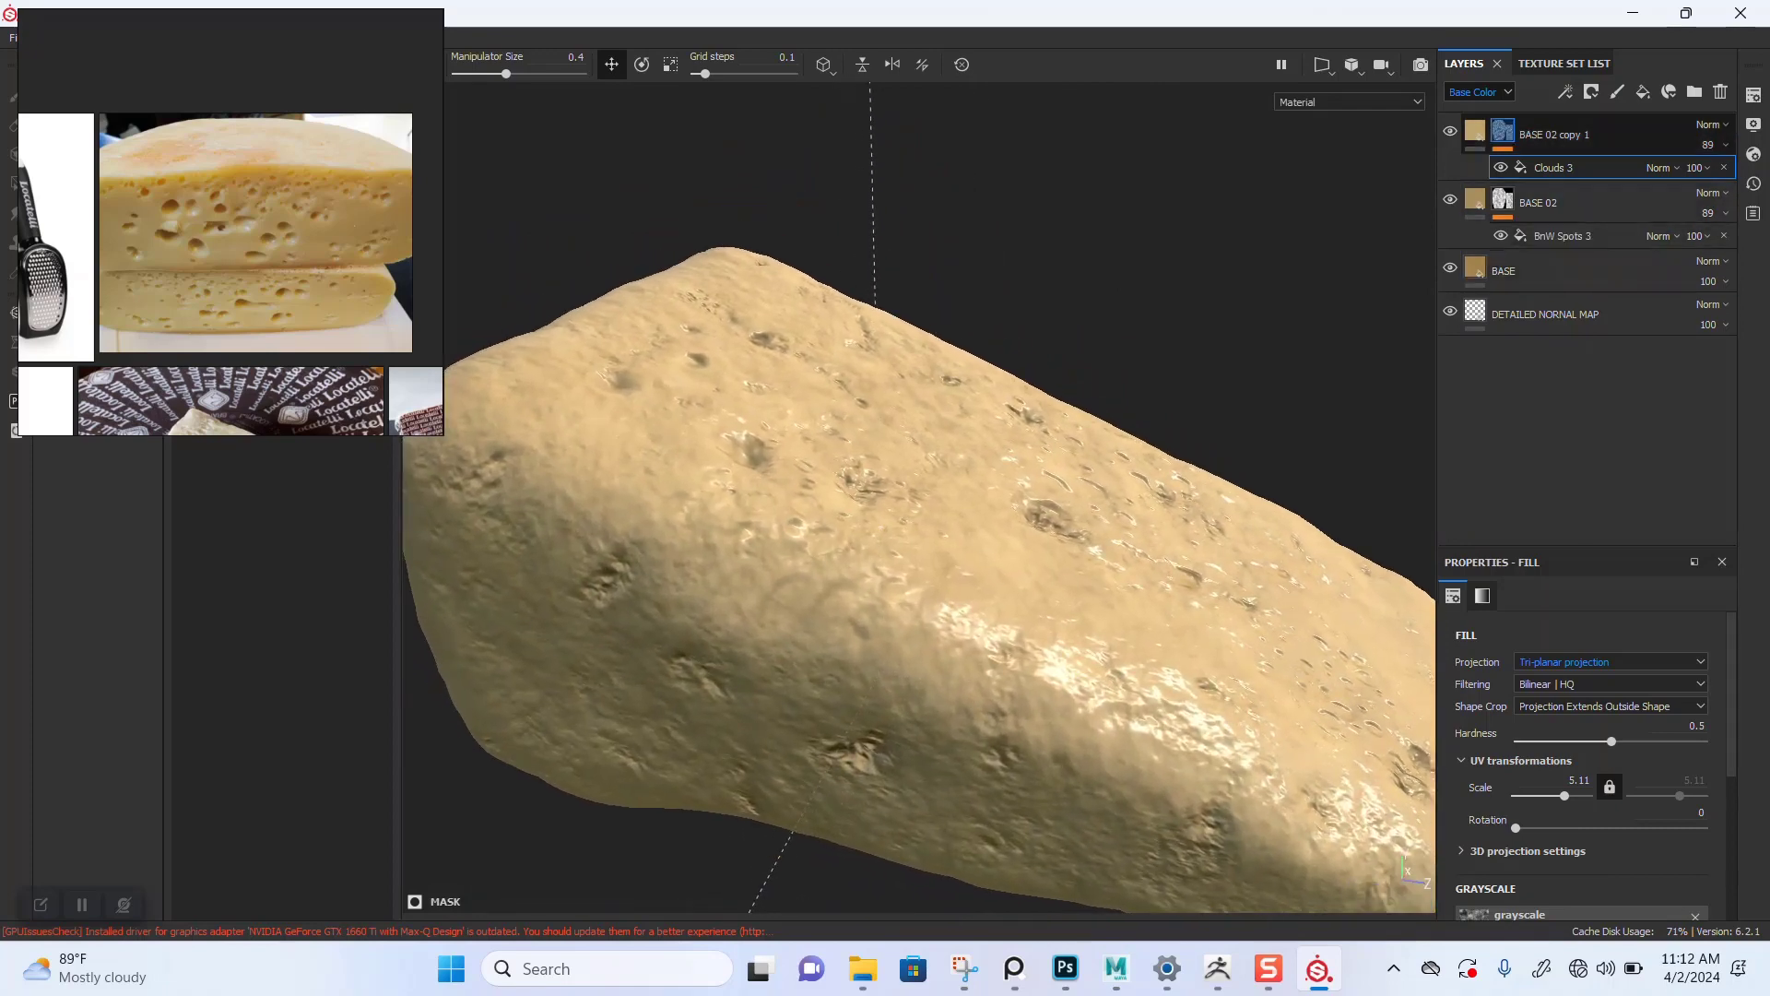
Step: Duplicate BASE 02 copy 1 and remove the mask from the new BASE 02 copy 2
left_click(1503, 131)
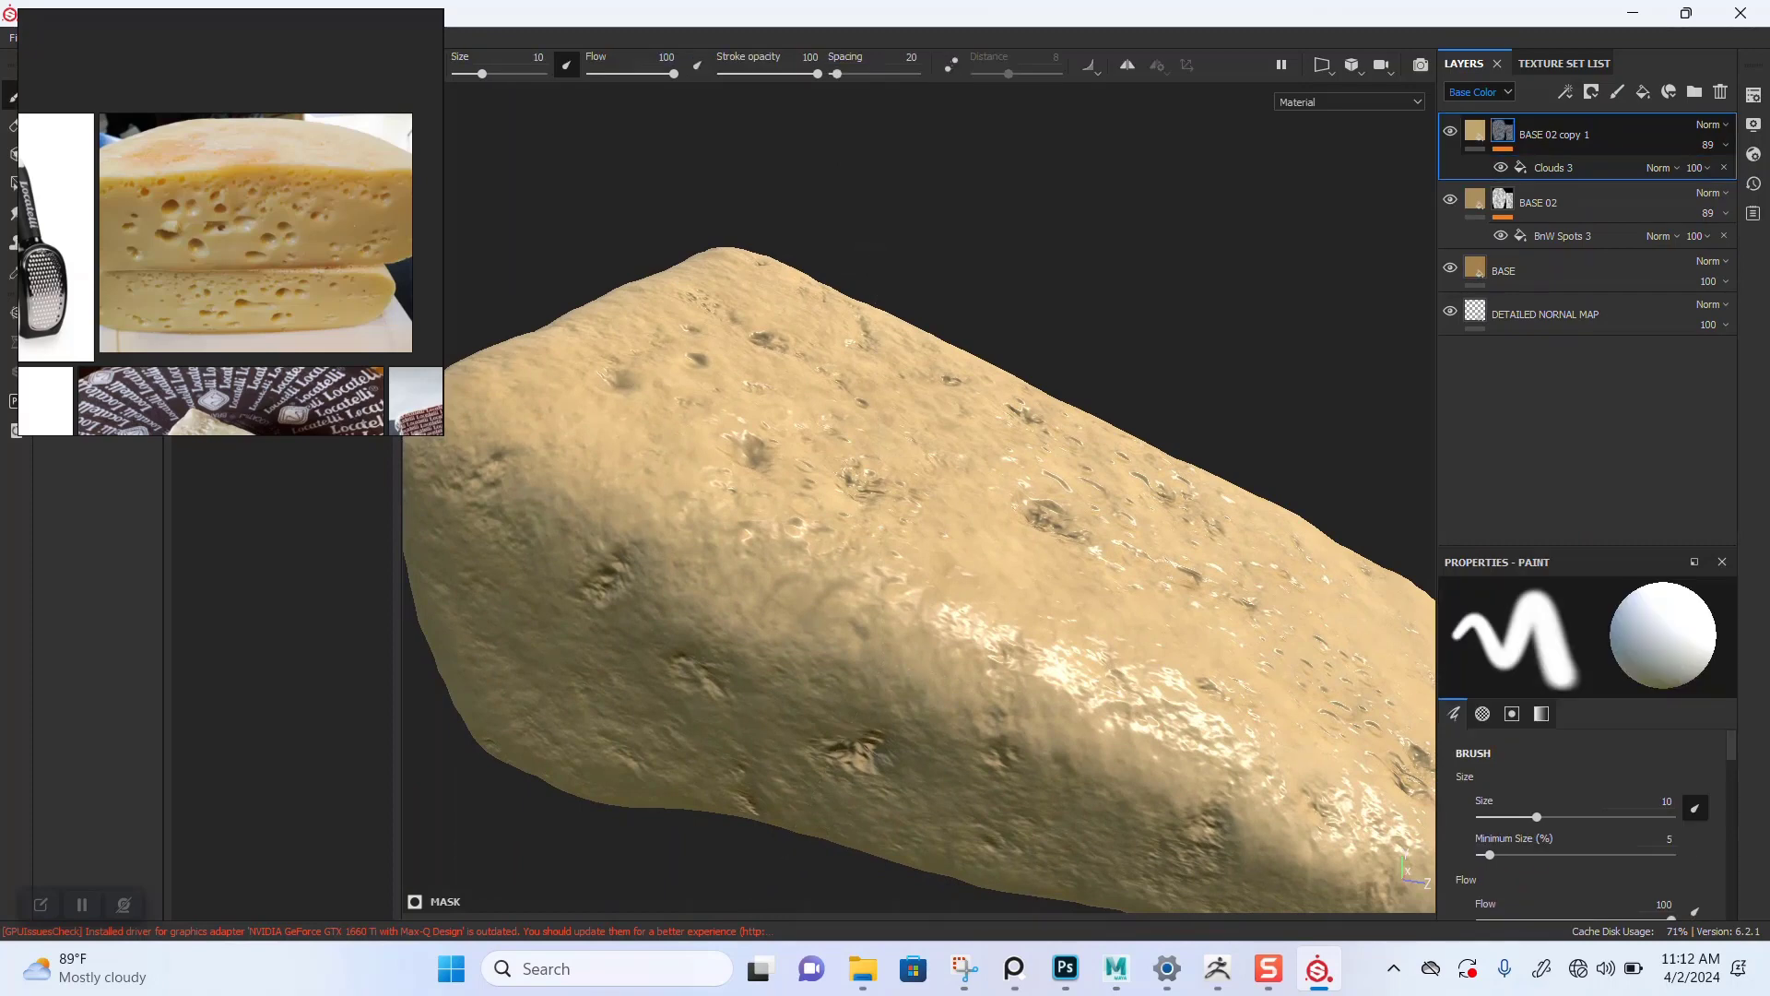
right_click(1503, 131)
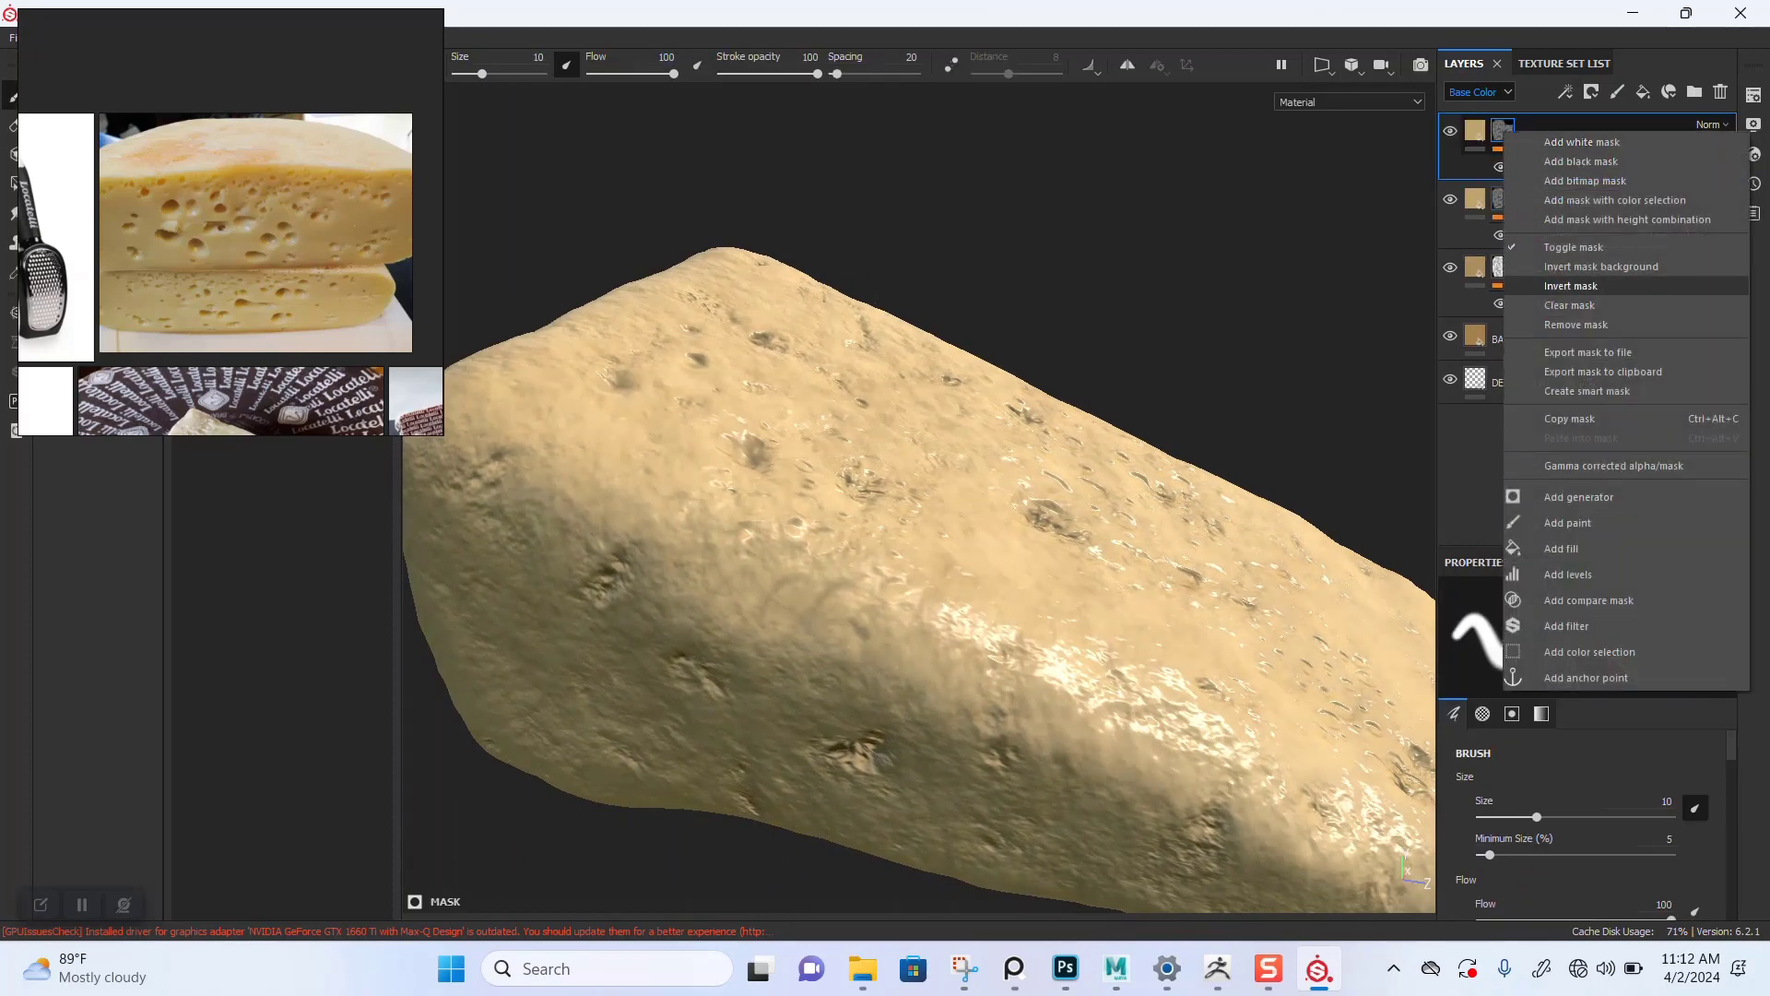
left_click(1575, 324)
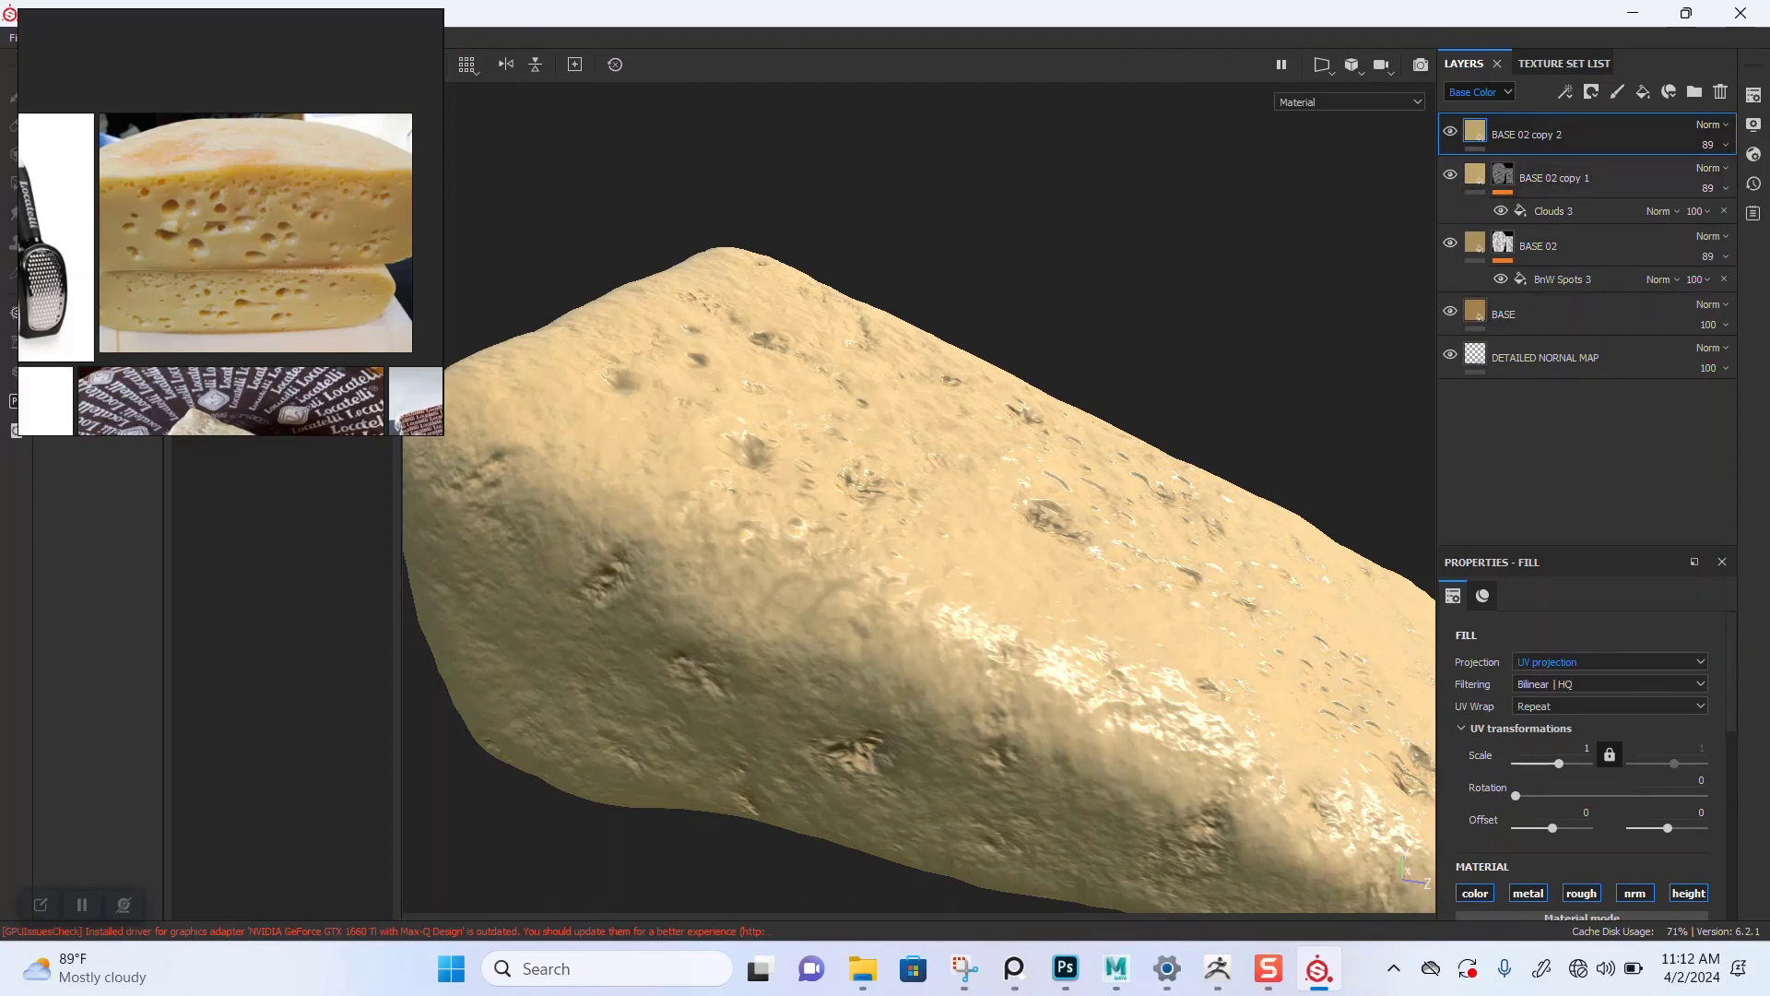
Step: Set BASE 02 copy 2's base color to a more saturated orange in the color picker
scroll(1582, 756, "down", 5)
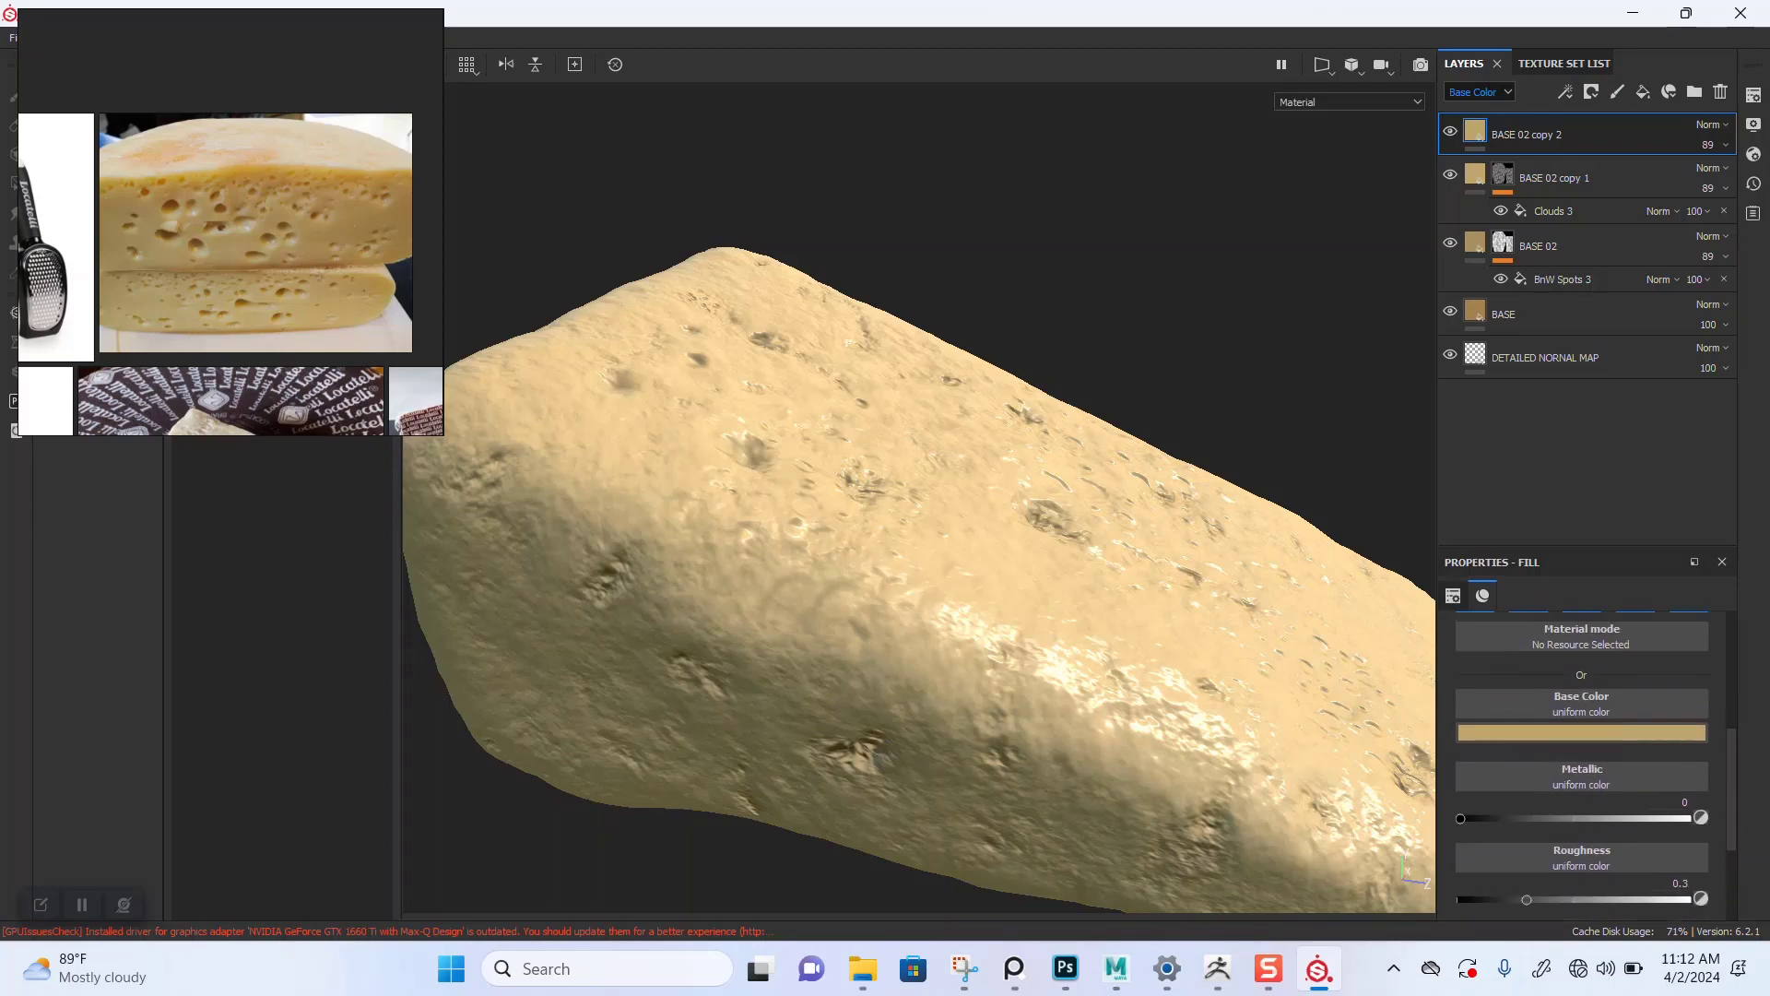
scroll(279, 315, "down", 4)
right_click_drag(279, 315, 335, 580)
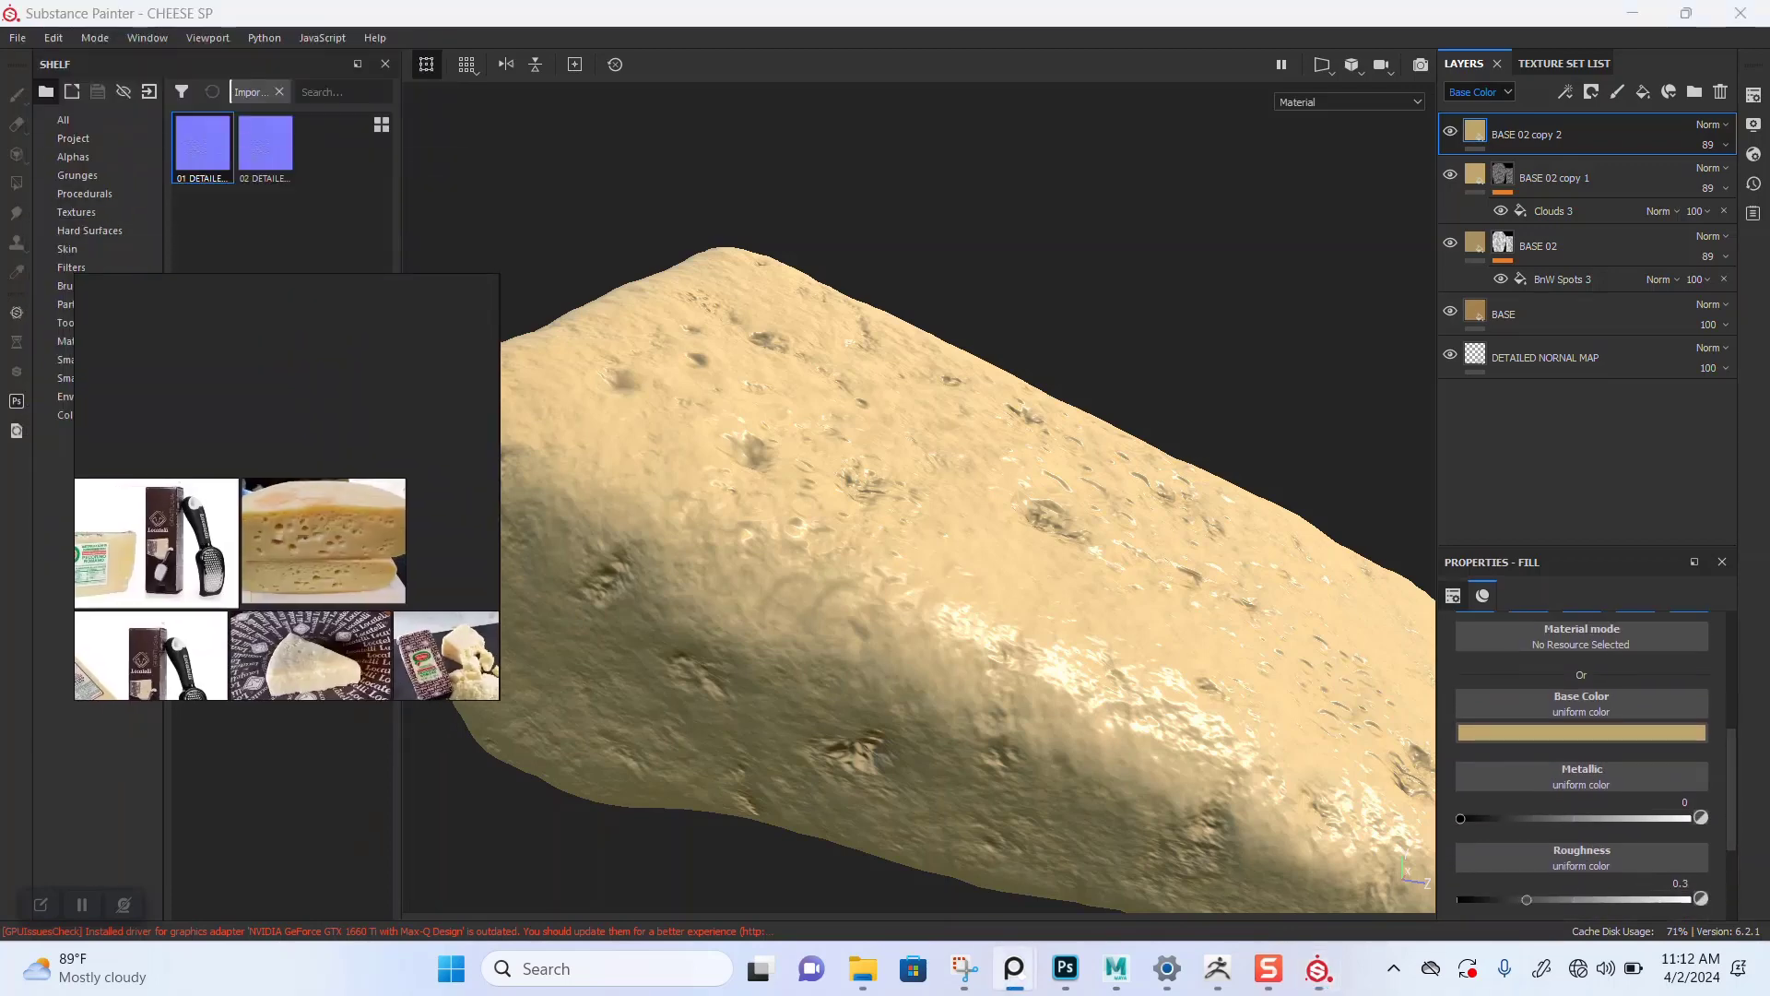
scroll(323, 544, "up", 4)
scroll(288, 531, "up", 3)
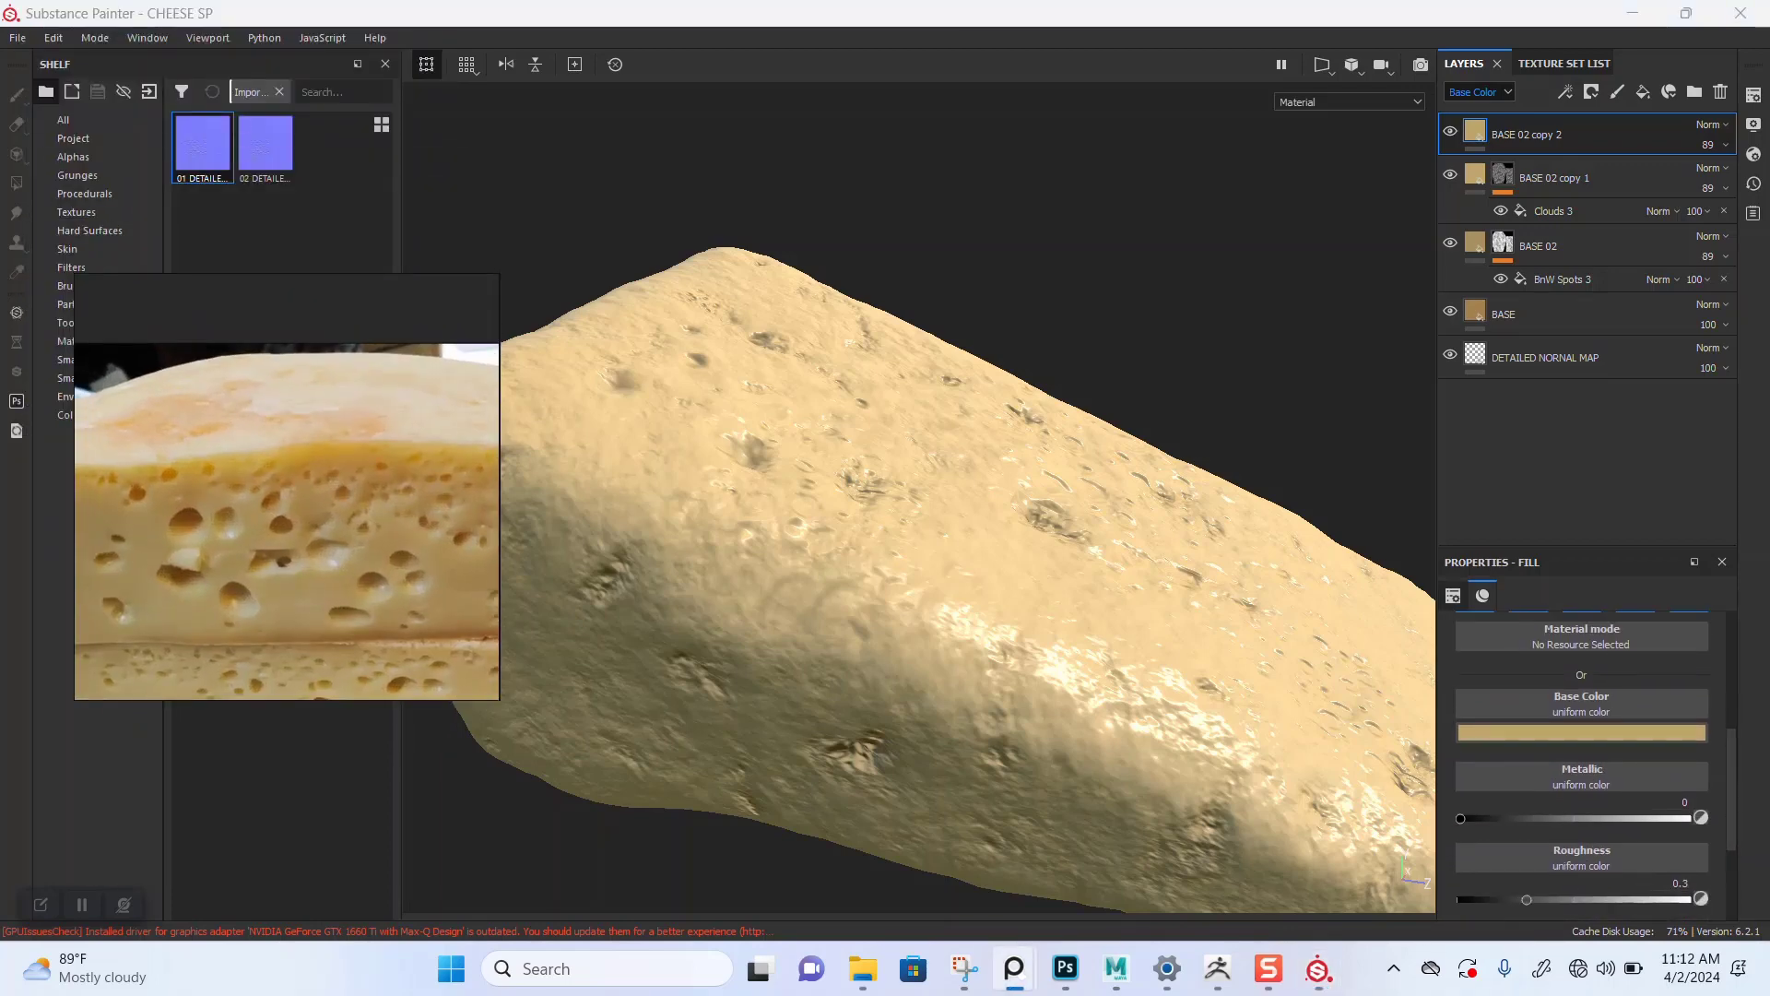
middle_click_drag(287, 531, 298, 525)
left_click(1581, 733)
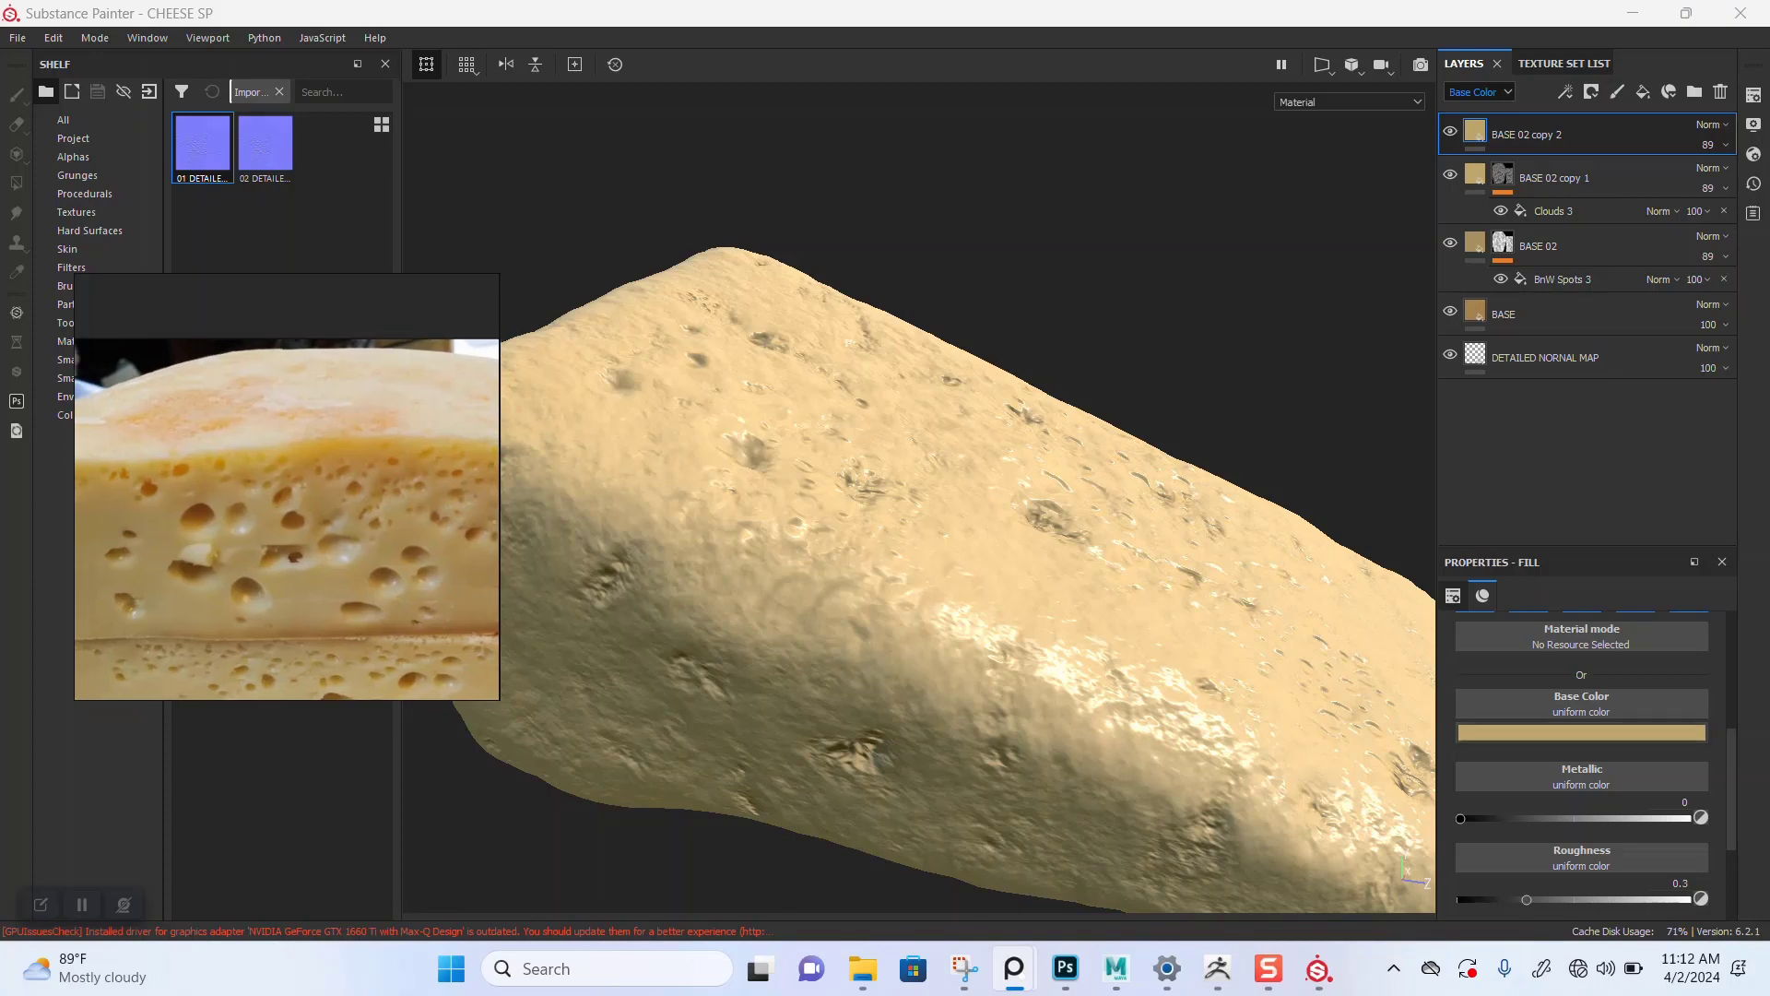
mouse_move(1566, 807)
left_mouse_down()
mouse_move(1549, 802)
mouse_move(1613, 810)
left_mouse_up()
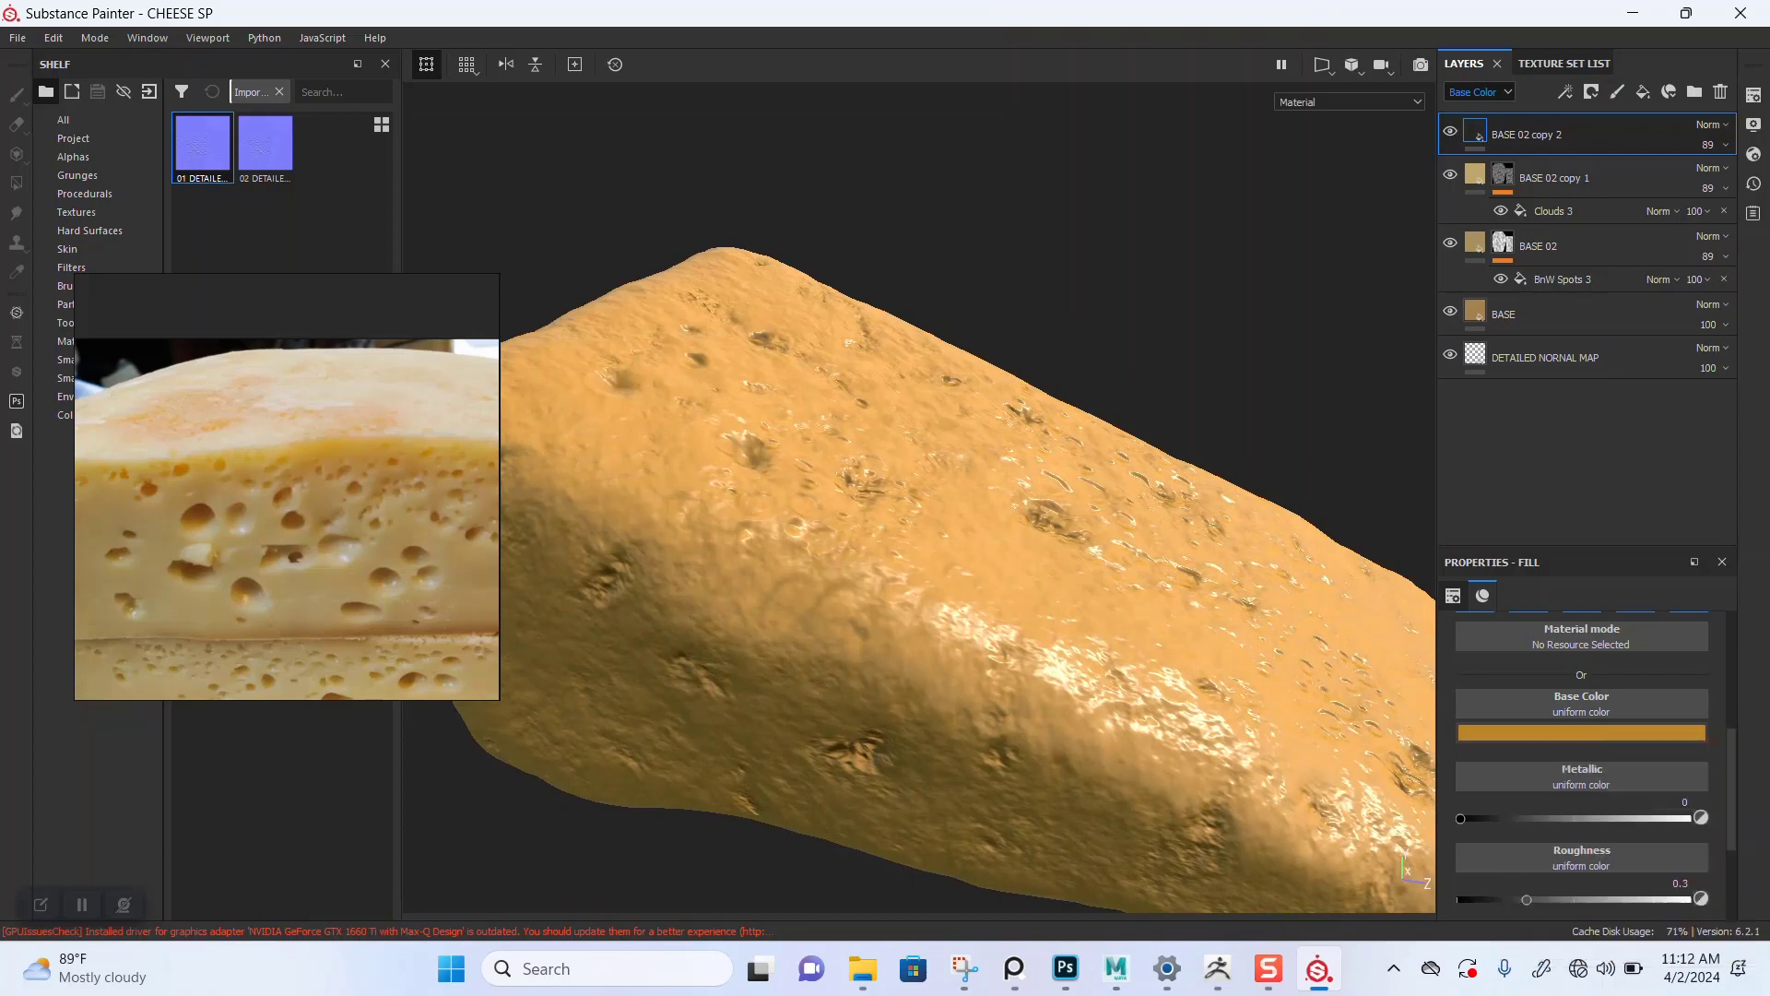
Step: Add a black mask to BASE 02 copy 2 and insert a Curvature generator into it
scroll(920, 498, "down", 4)
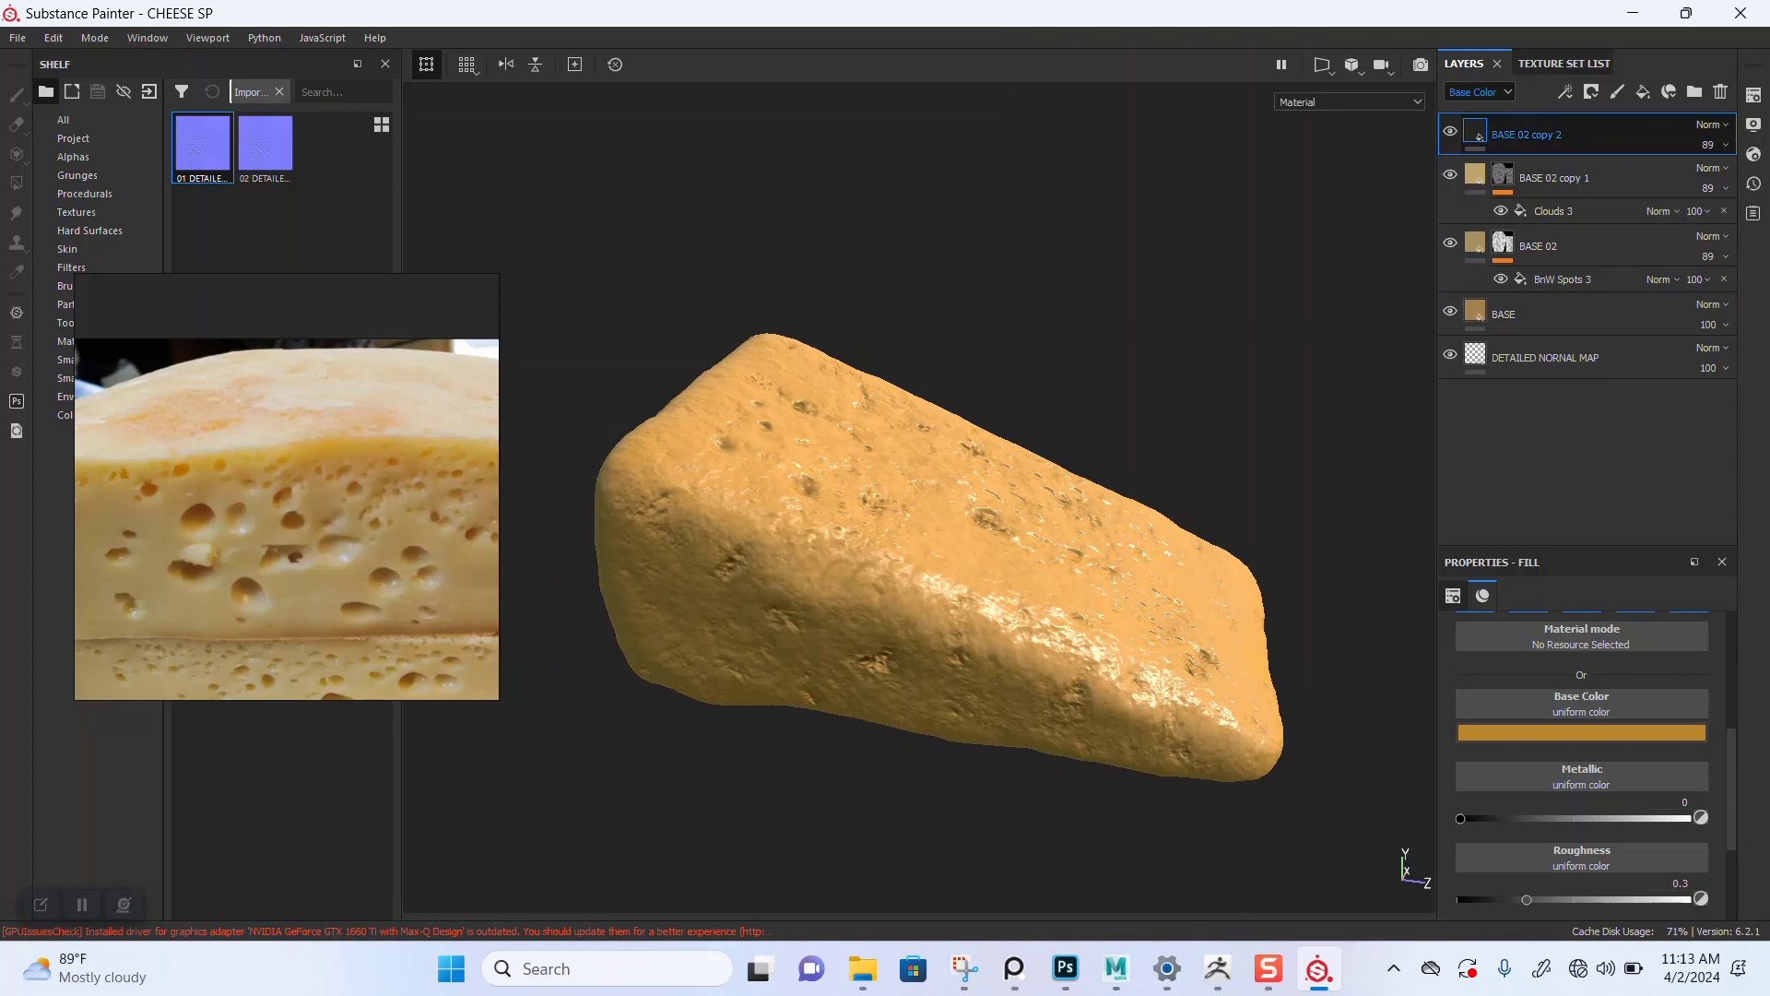
right_click(1479, 132)
left_click(1568, 160)
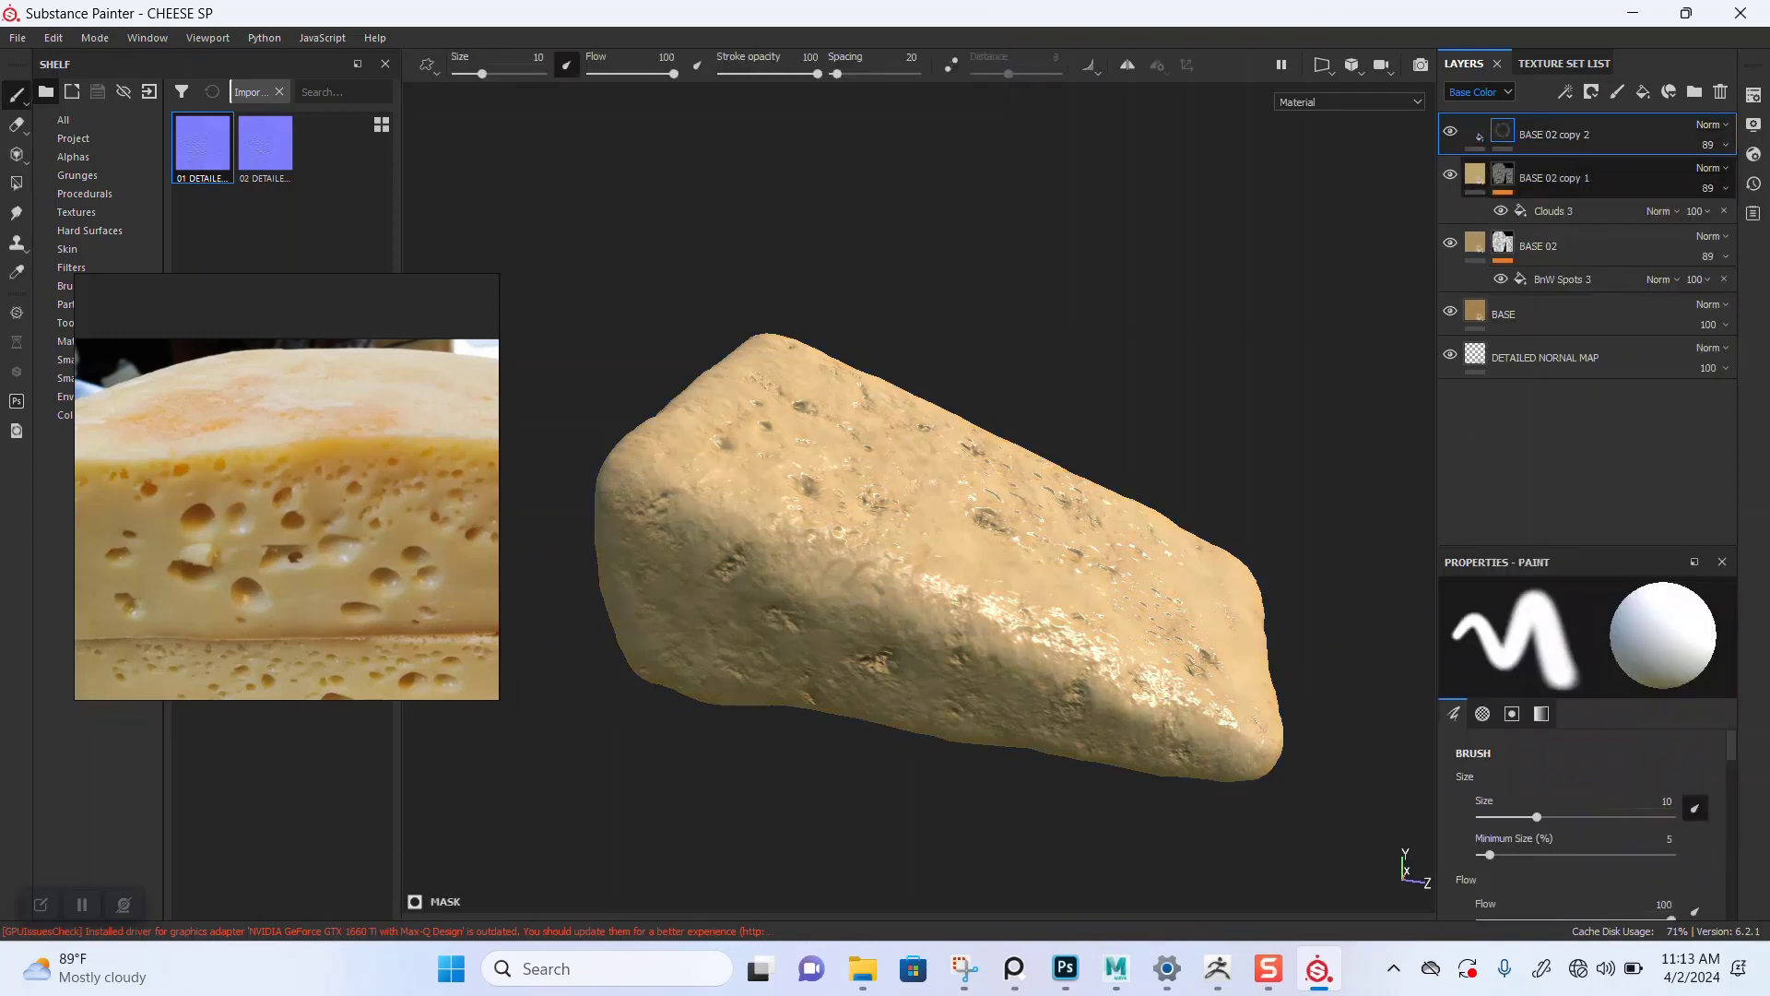
right_click(1502, 131)
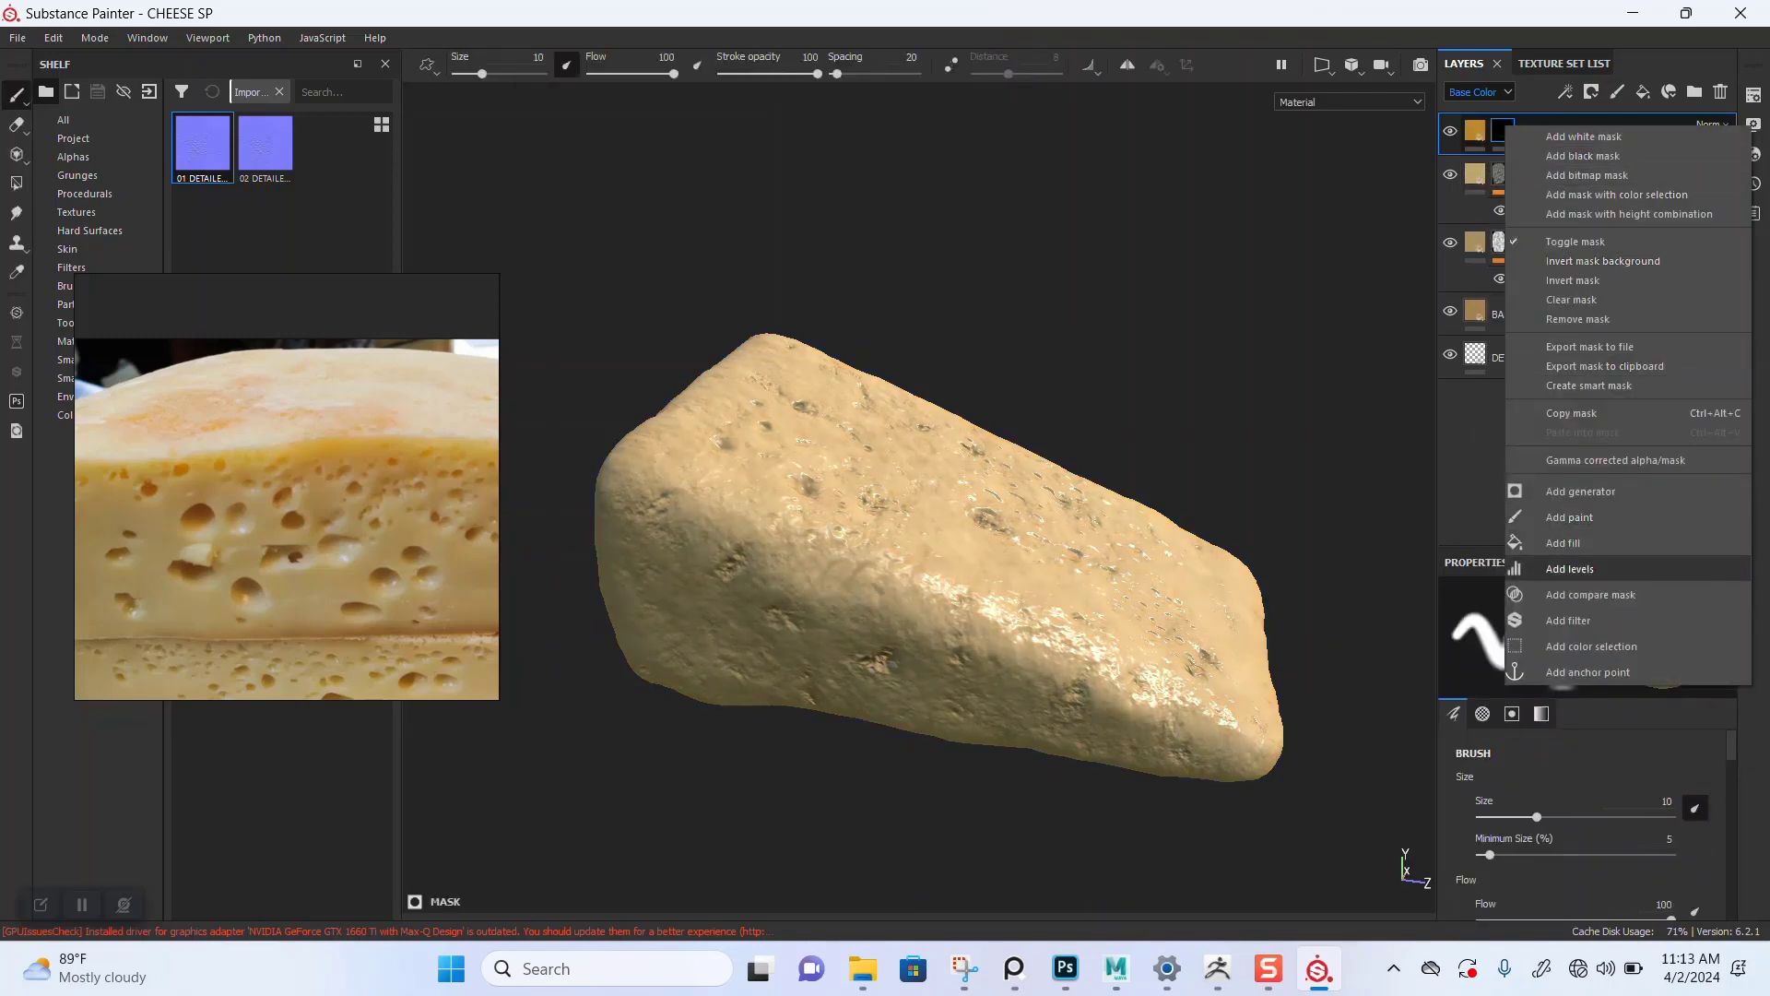
left_click(1580, 491)
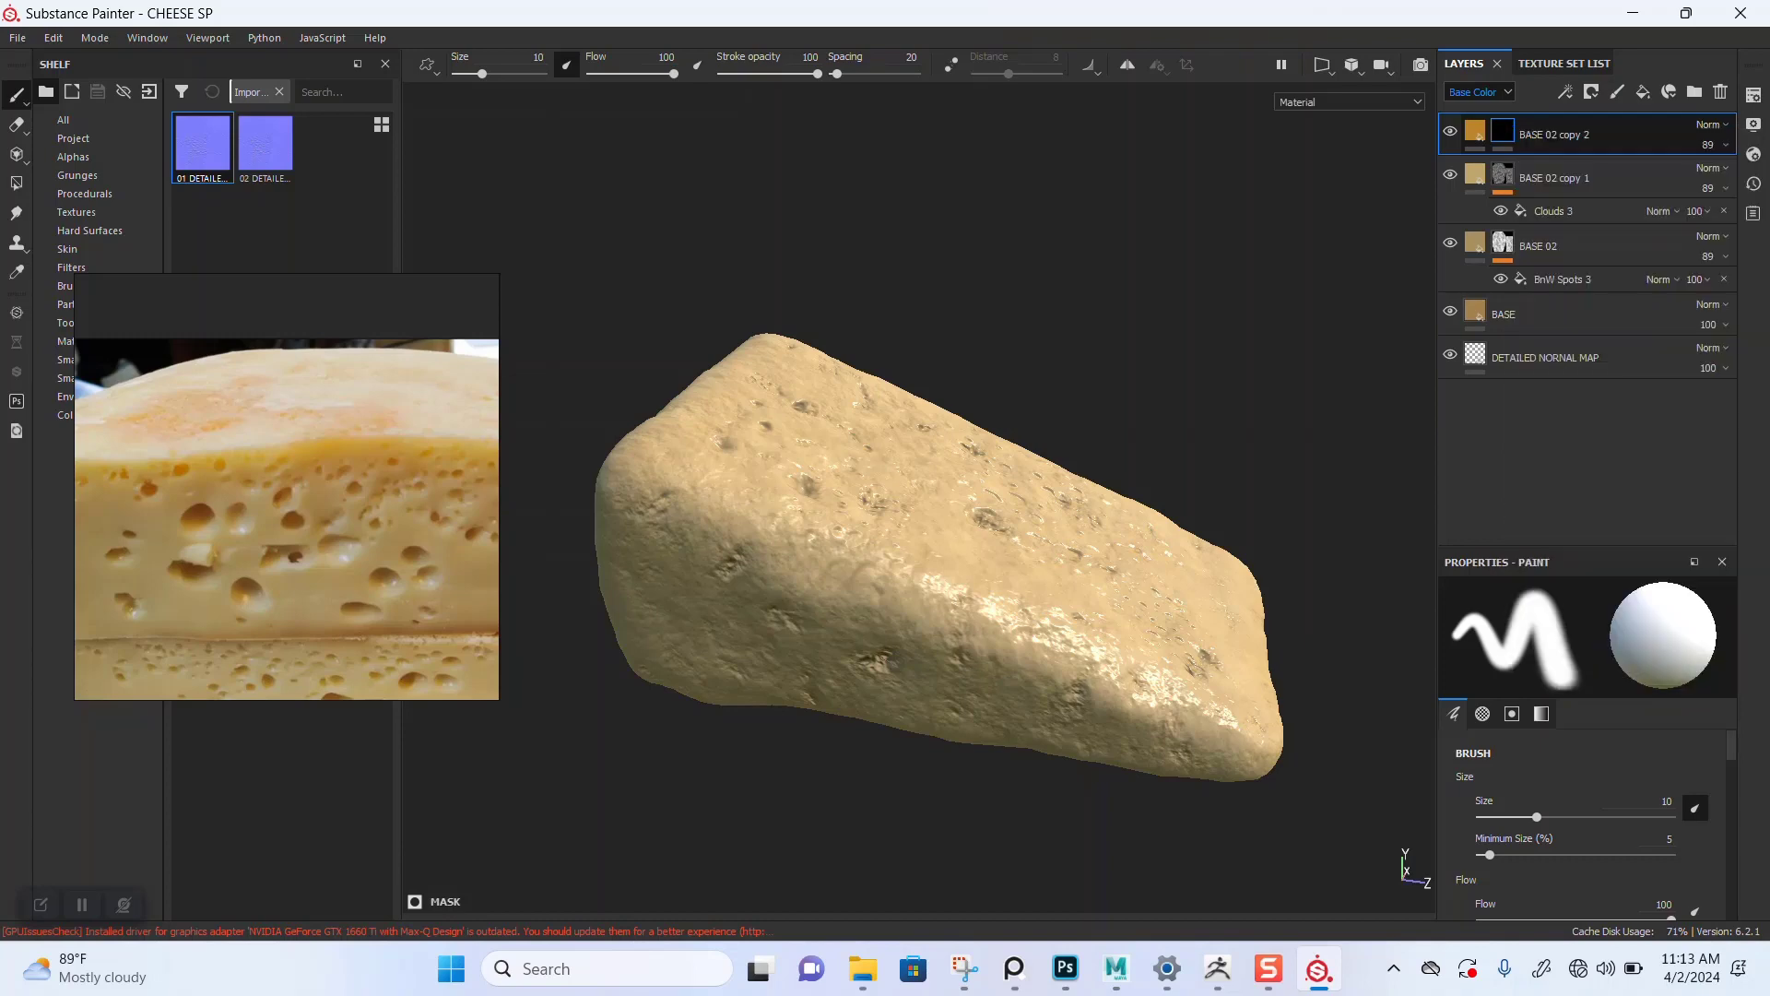
left_click(1587, 628)
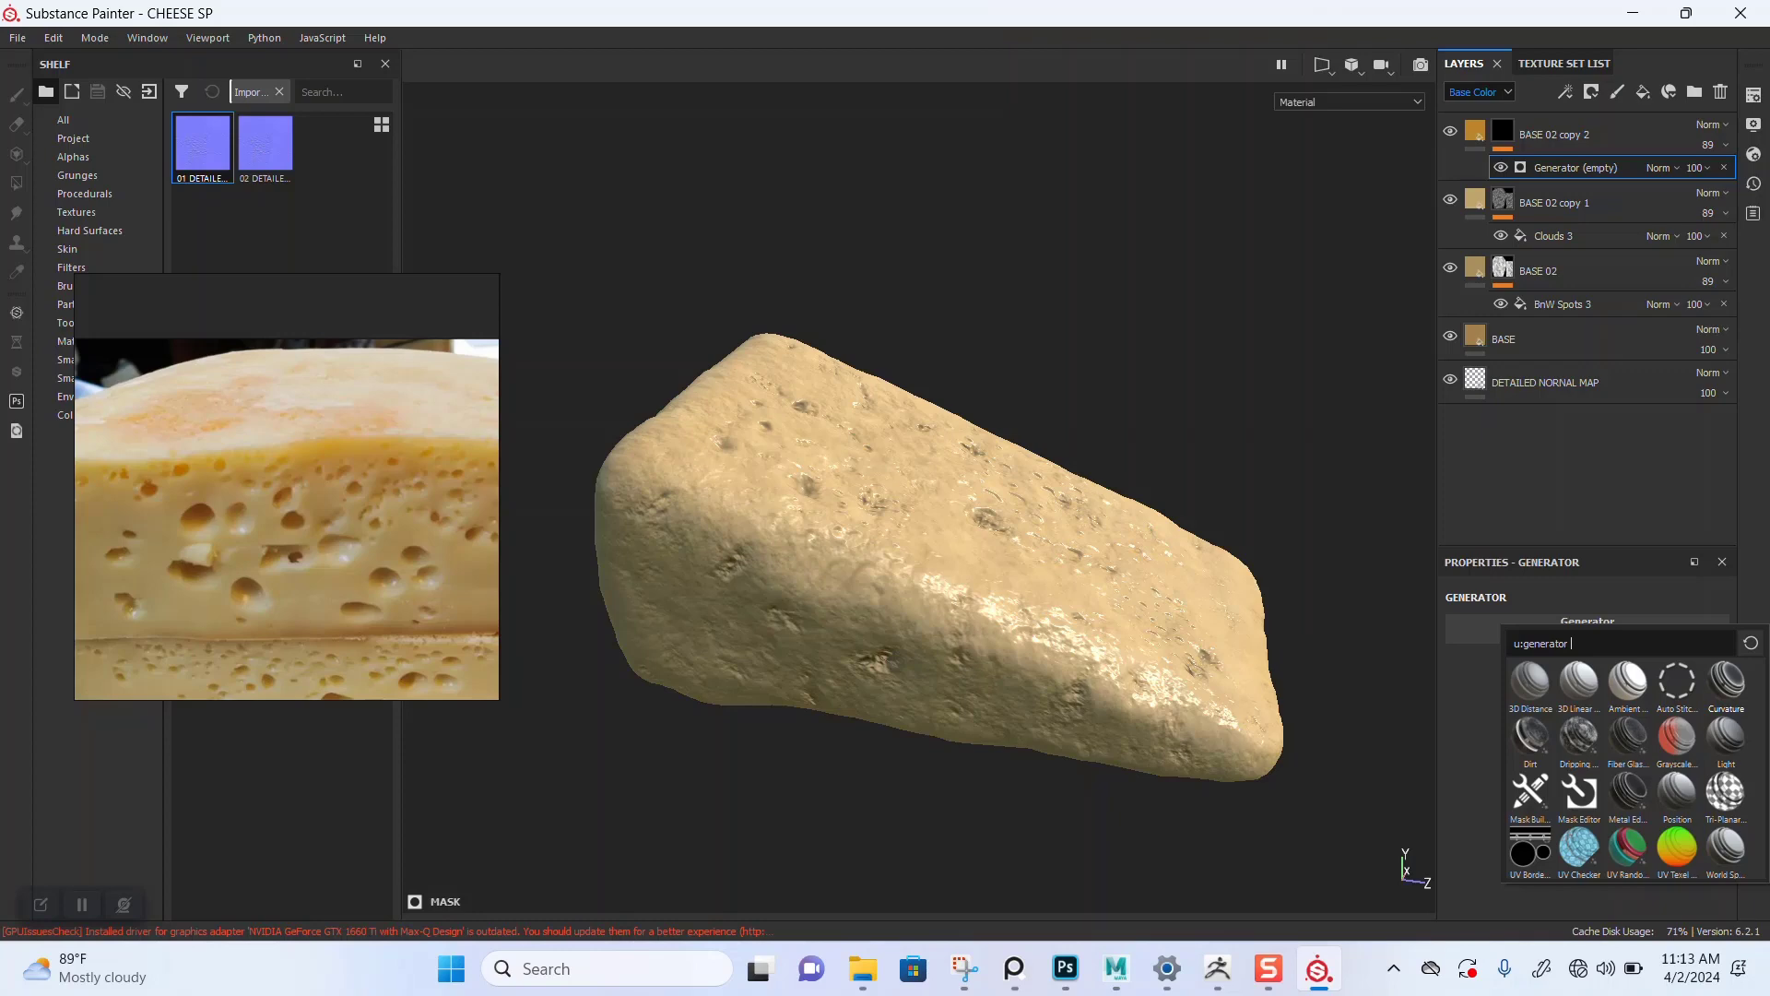
left_click(1727, 682)
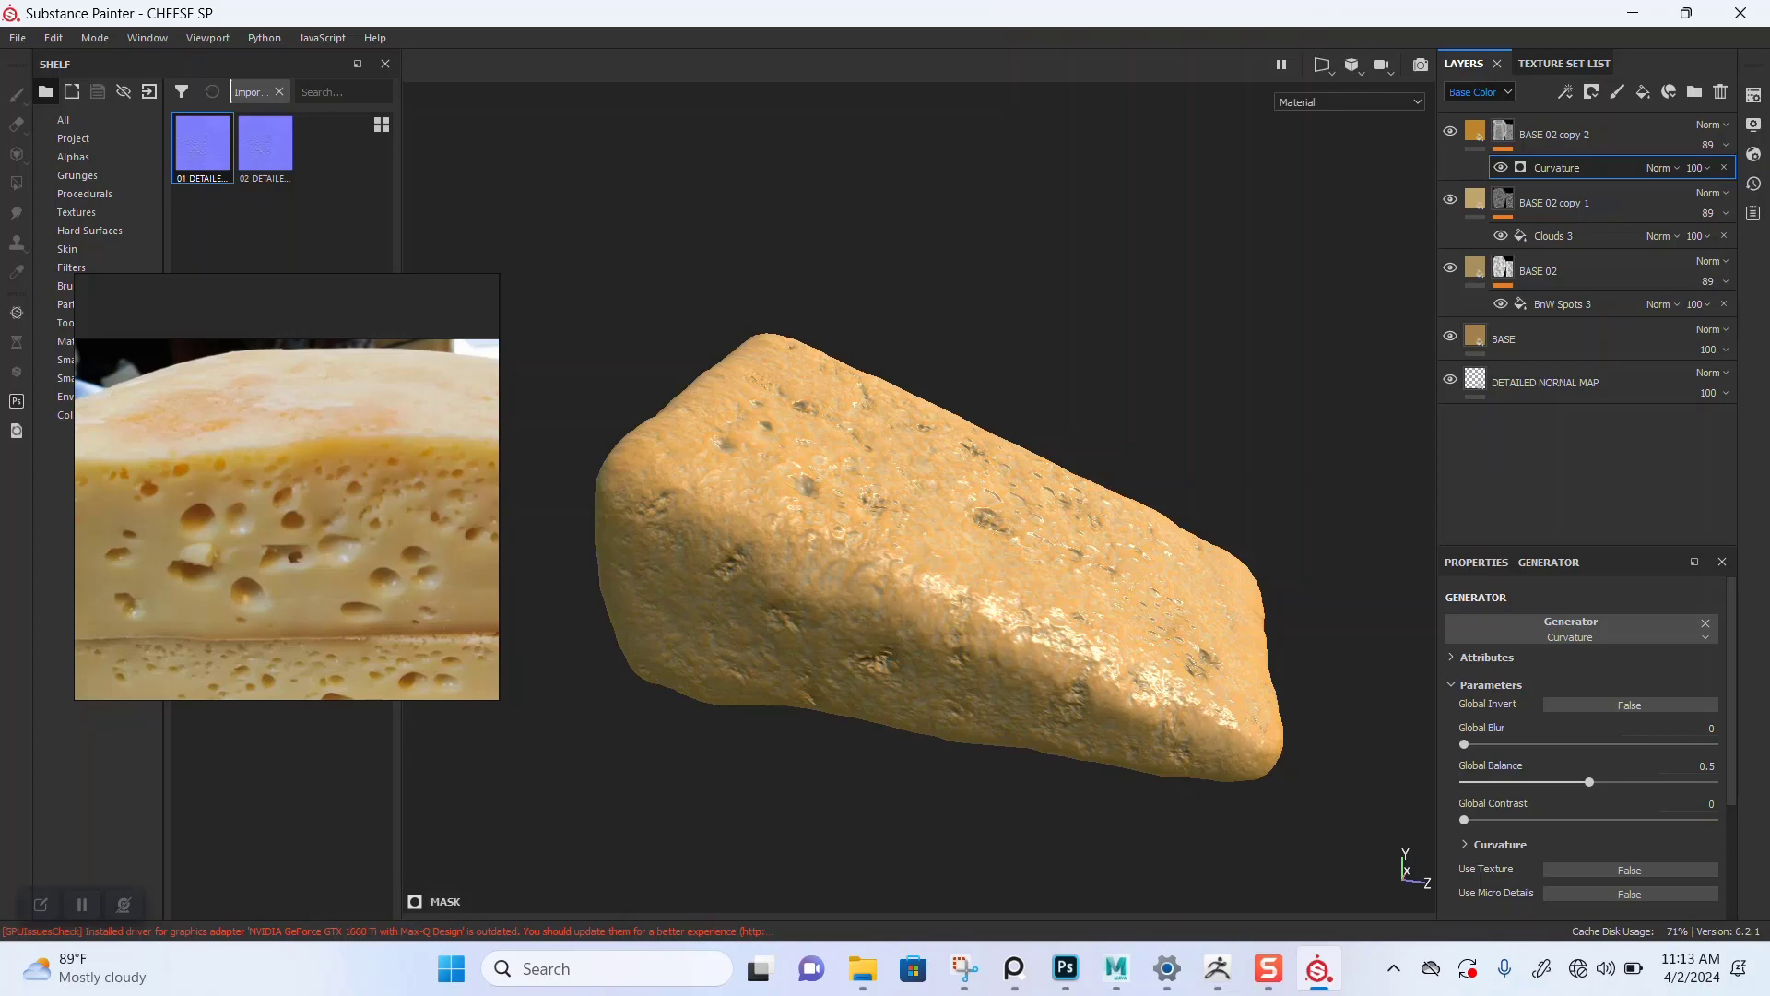
Step: Orbit and zoom around the cheese to review the curvature-masked color
scroll(922, 516, "up", 2)
mouse_move(922, 517)
left_mouse_down("alt")
mouse_move(922, 645)
mouse_move(936, 487)
left_mouse_up("alt")
scroll(937, 498, "up", 2)
middle_click_drag(937, 507, 995, 450, "alt")
left_click_drag(996, 450, 997, 490, "alt")
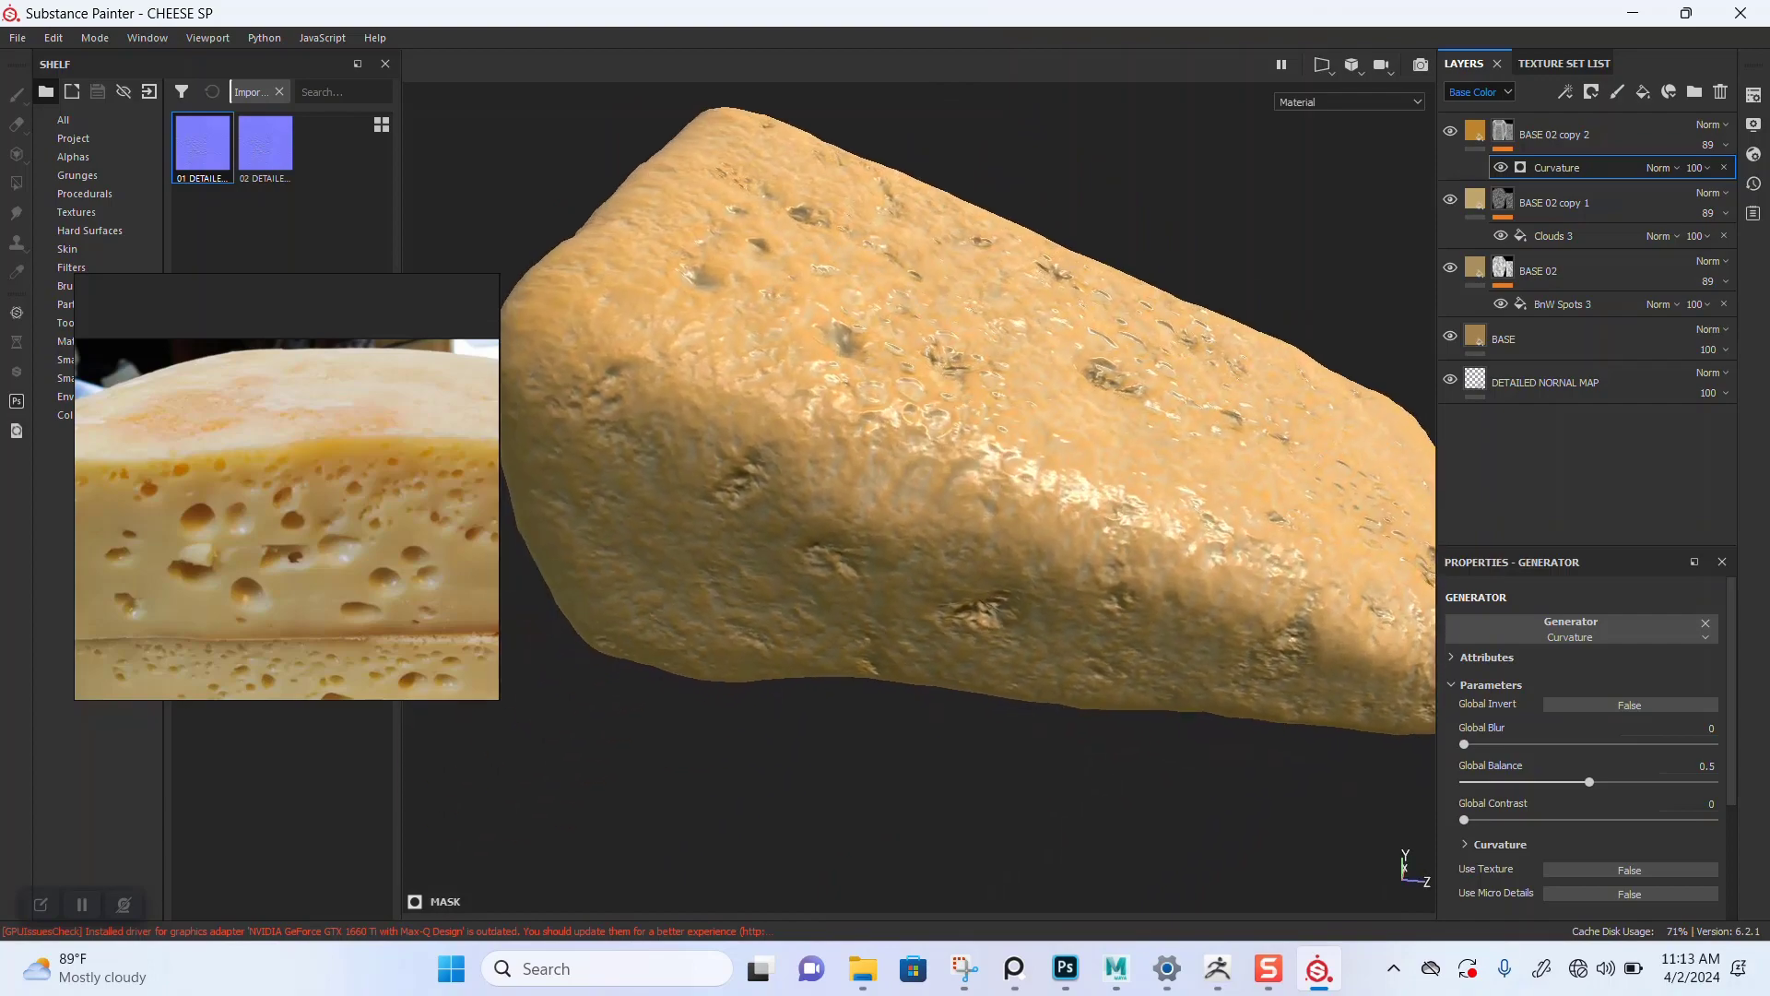
right_click_drag(996, 490, 1162, 490, "shift")
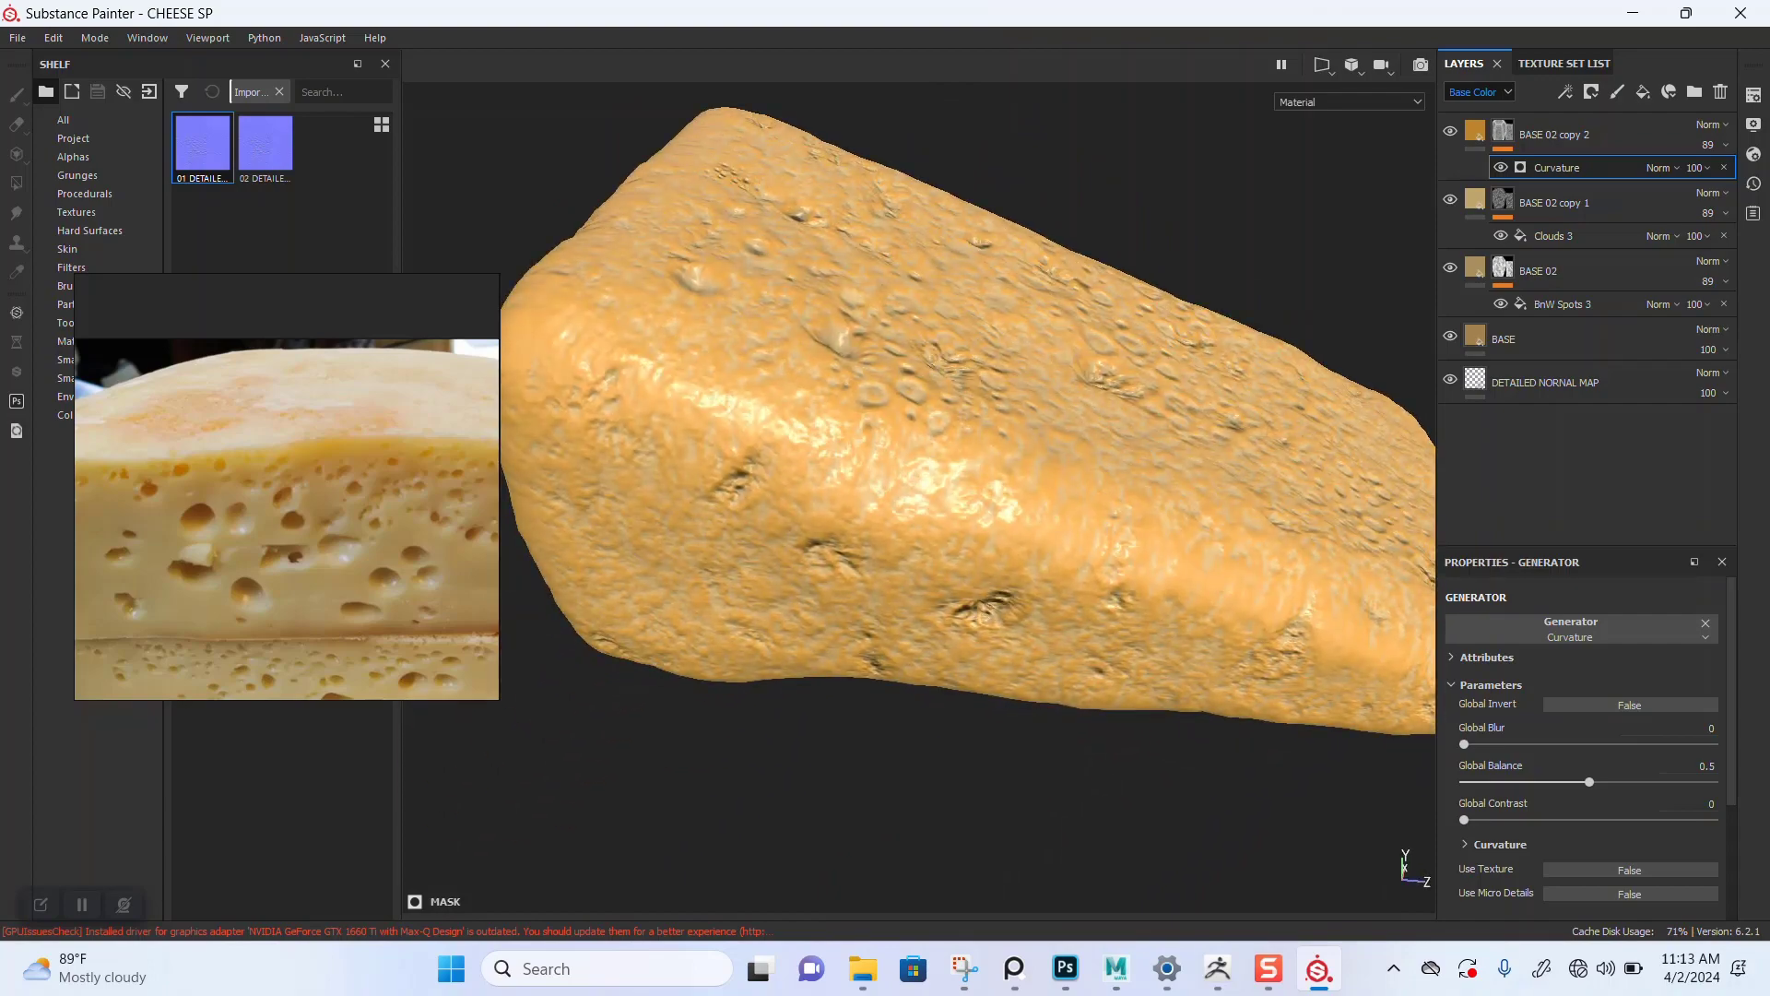
scroll(1162, 490, "down", 1)
middle_click_drag(1162, 490, 1136, 522, "alt")
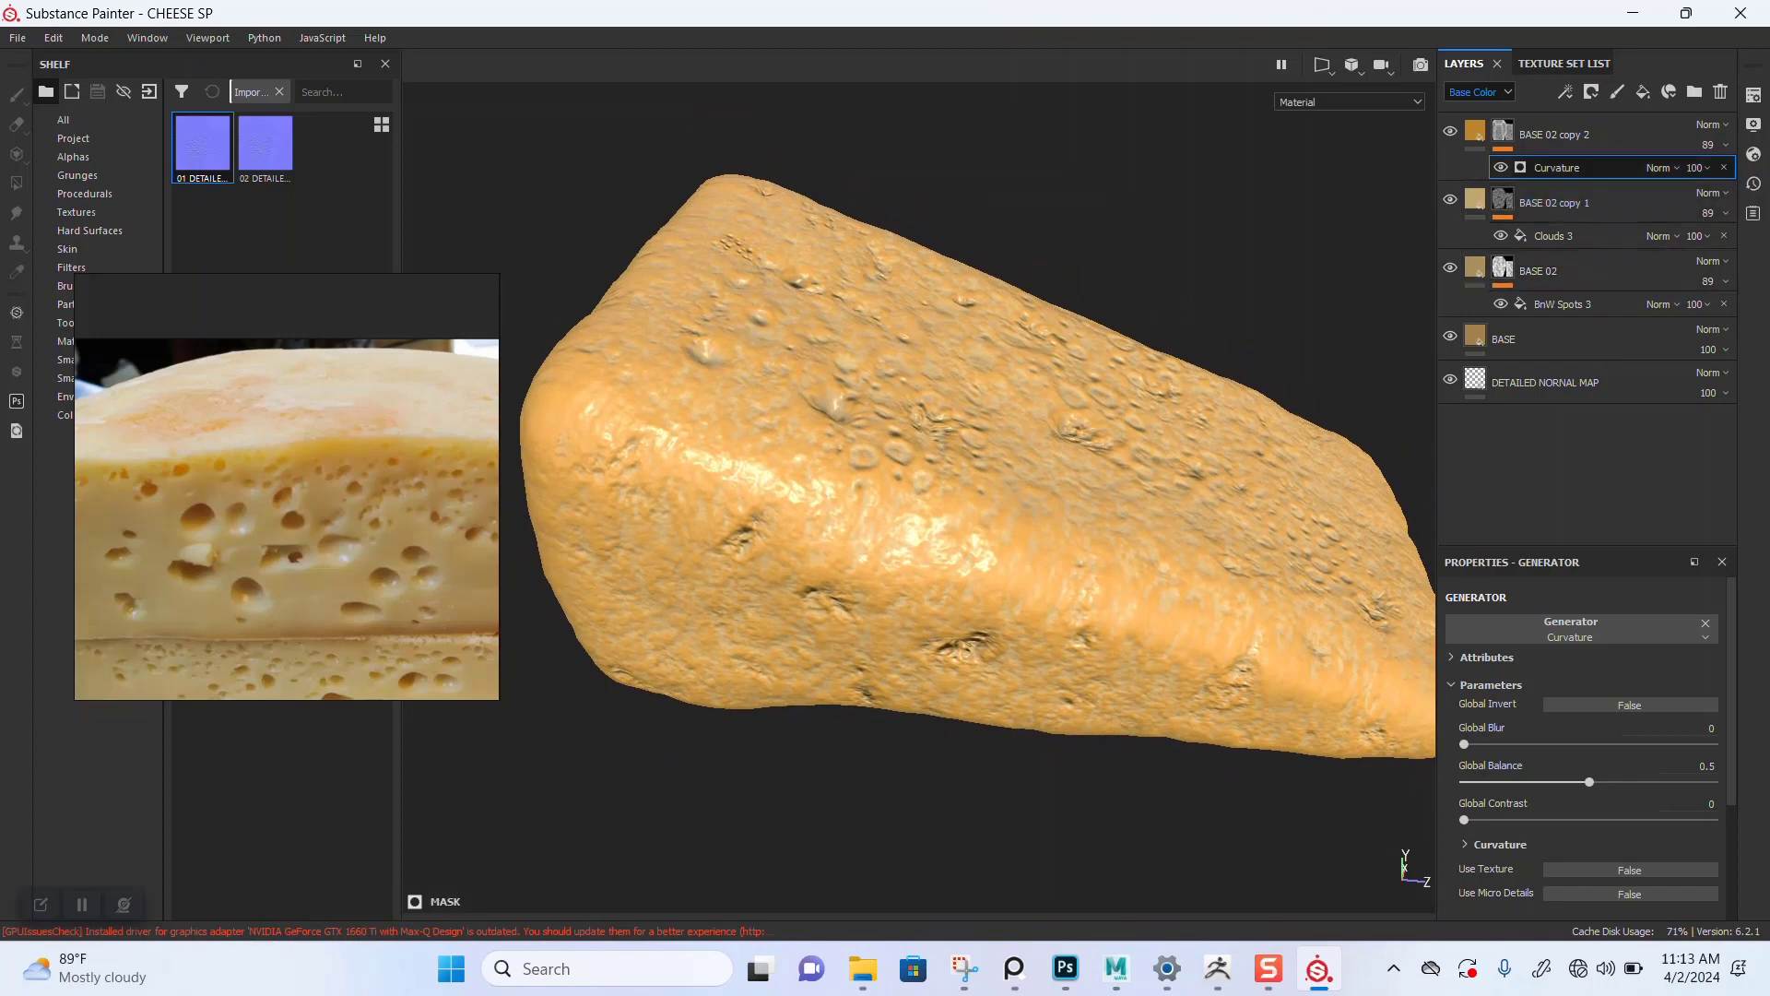
Step: Duplicate BASE 02 copy 2 and slightly lighten the original copy's base color in the color picker
left_click(1588, 134)
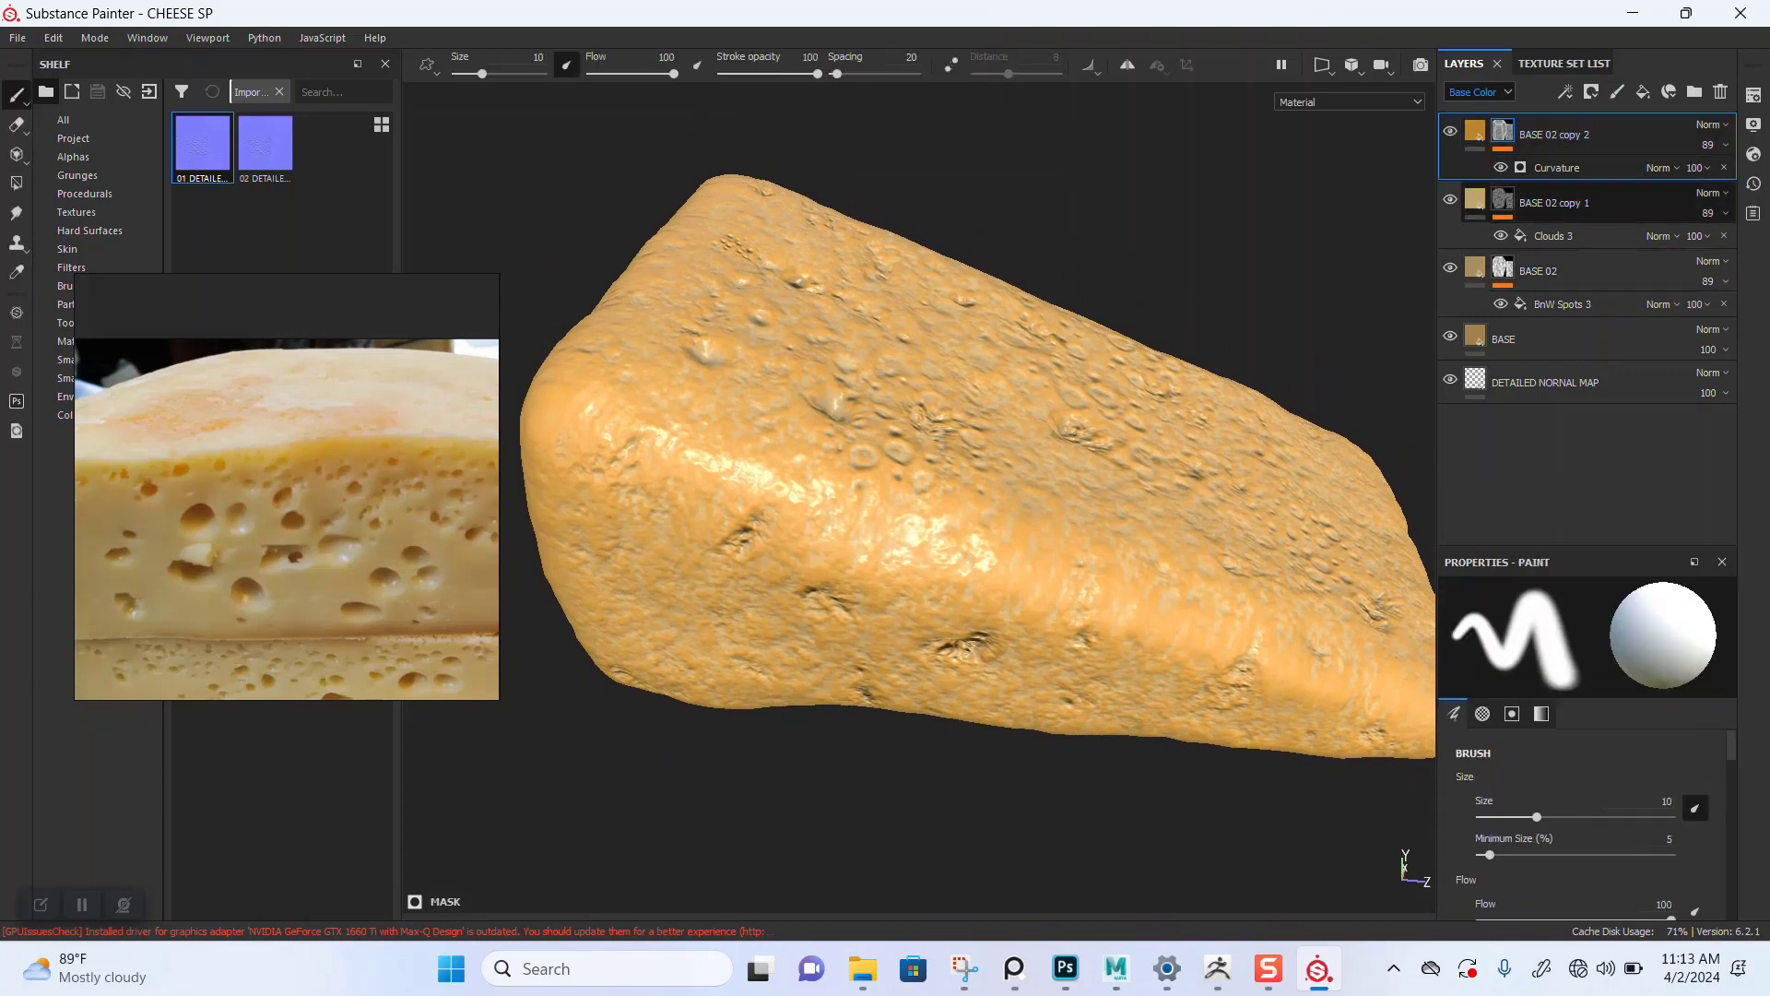
key("ctrl+d")
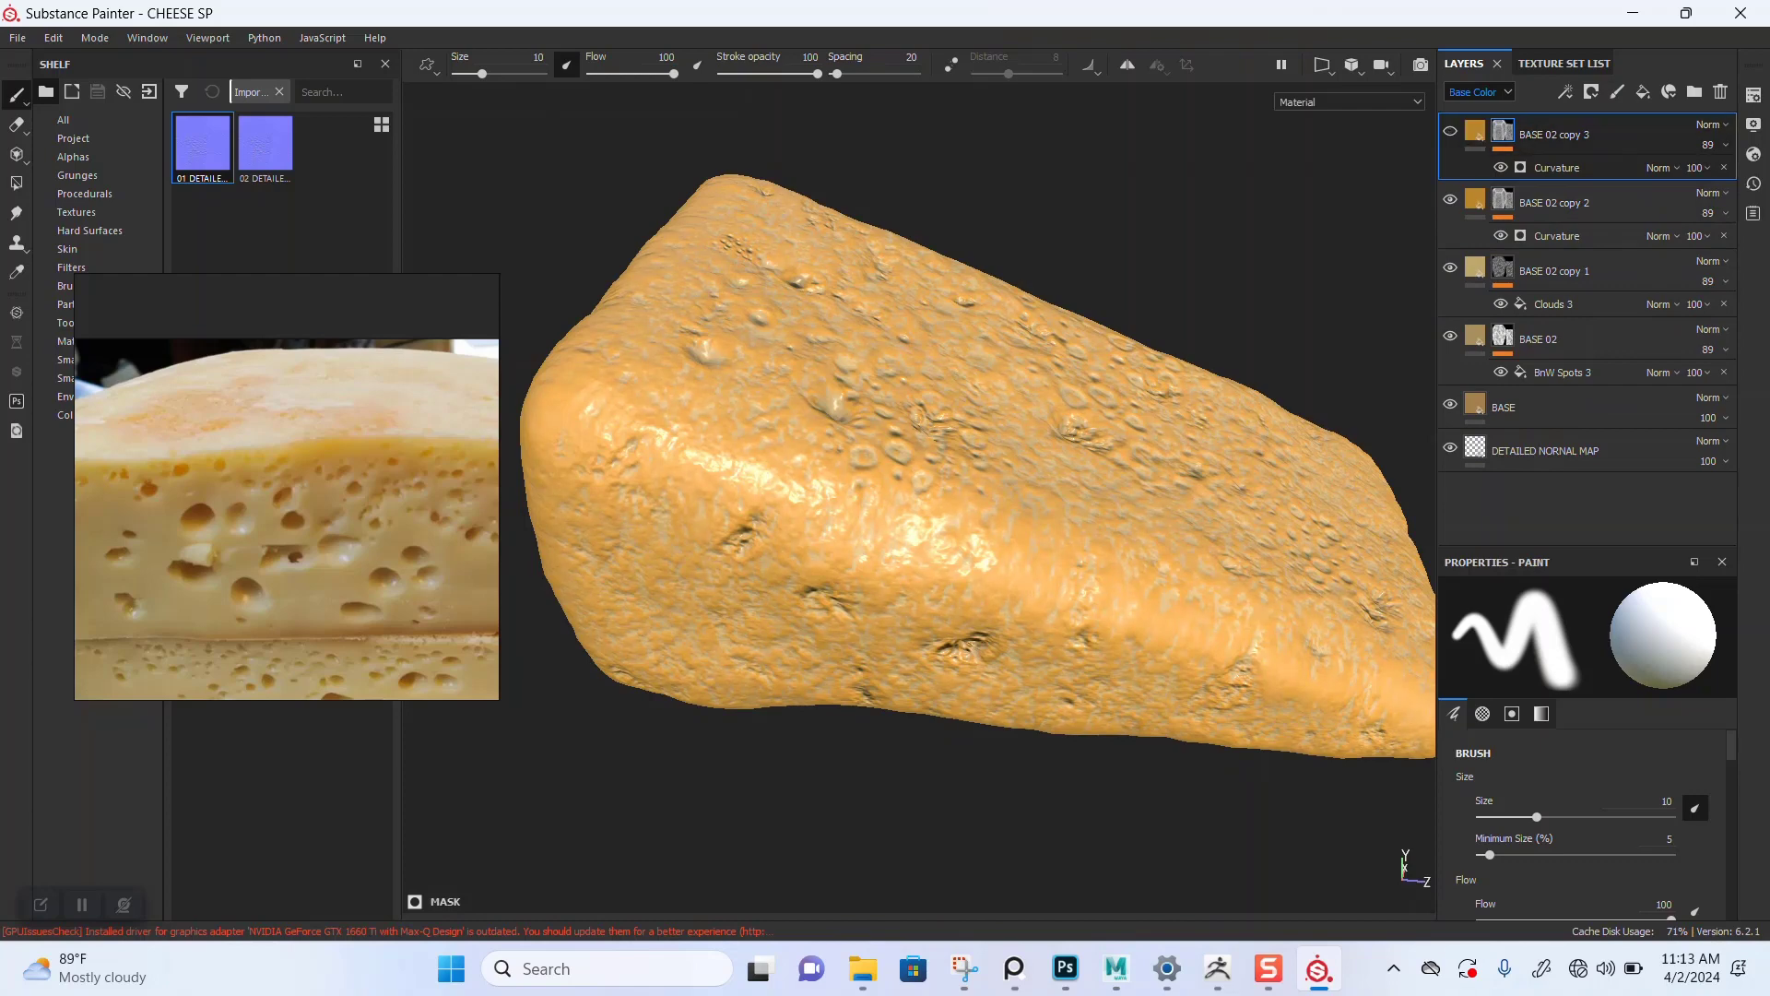
left_click(1475, 199)
left_click(1581, 733)
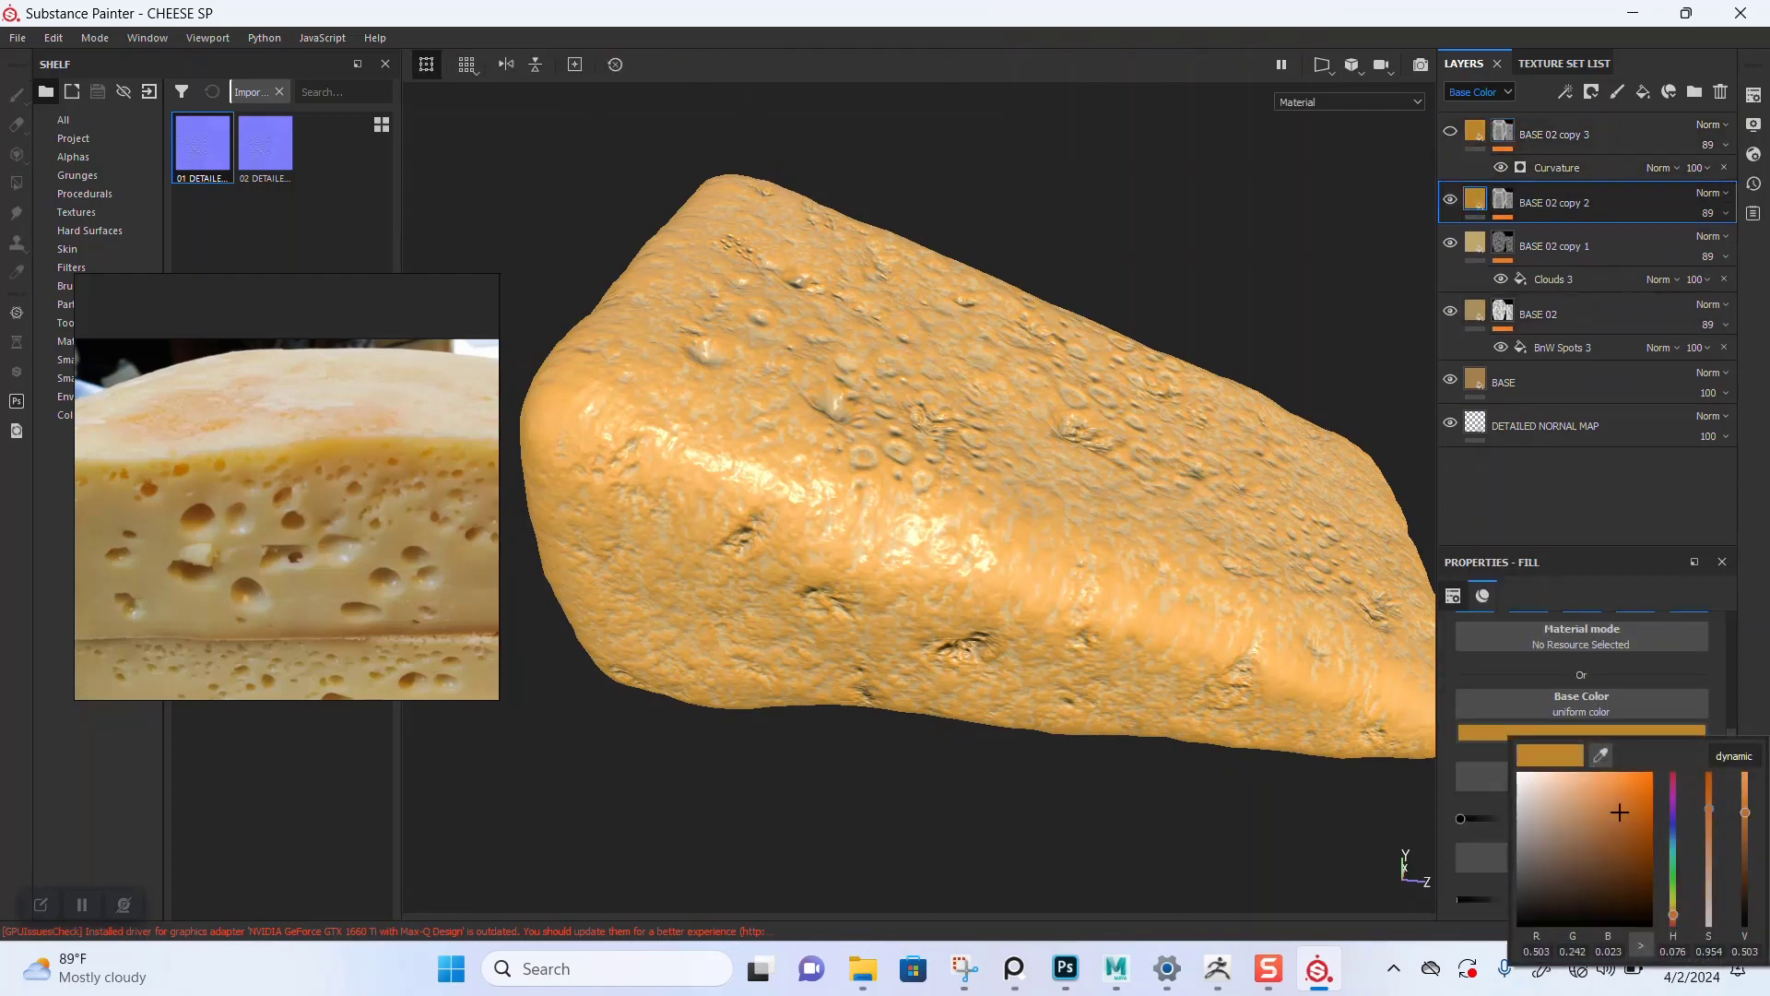
left_click_drag(1620, 811, 1602, 812)
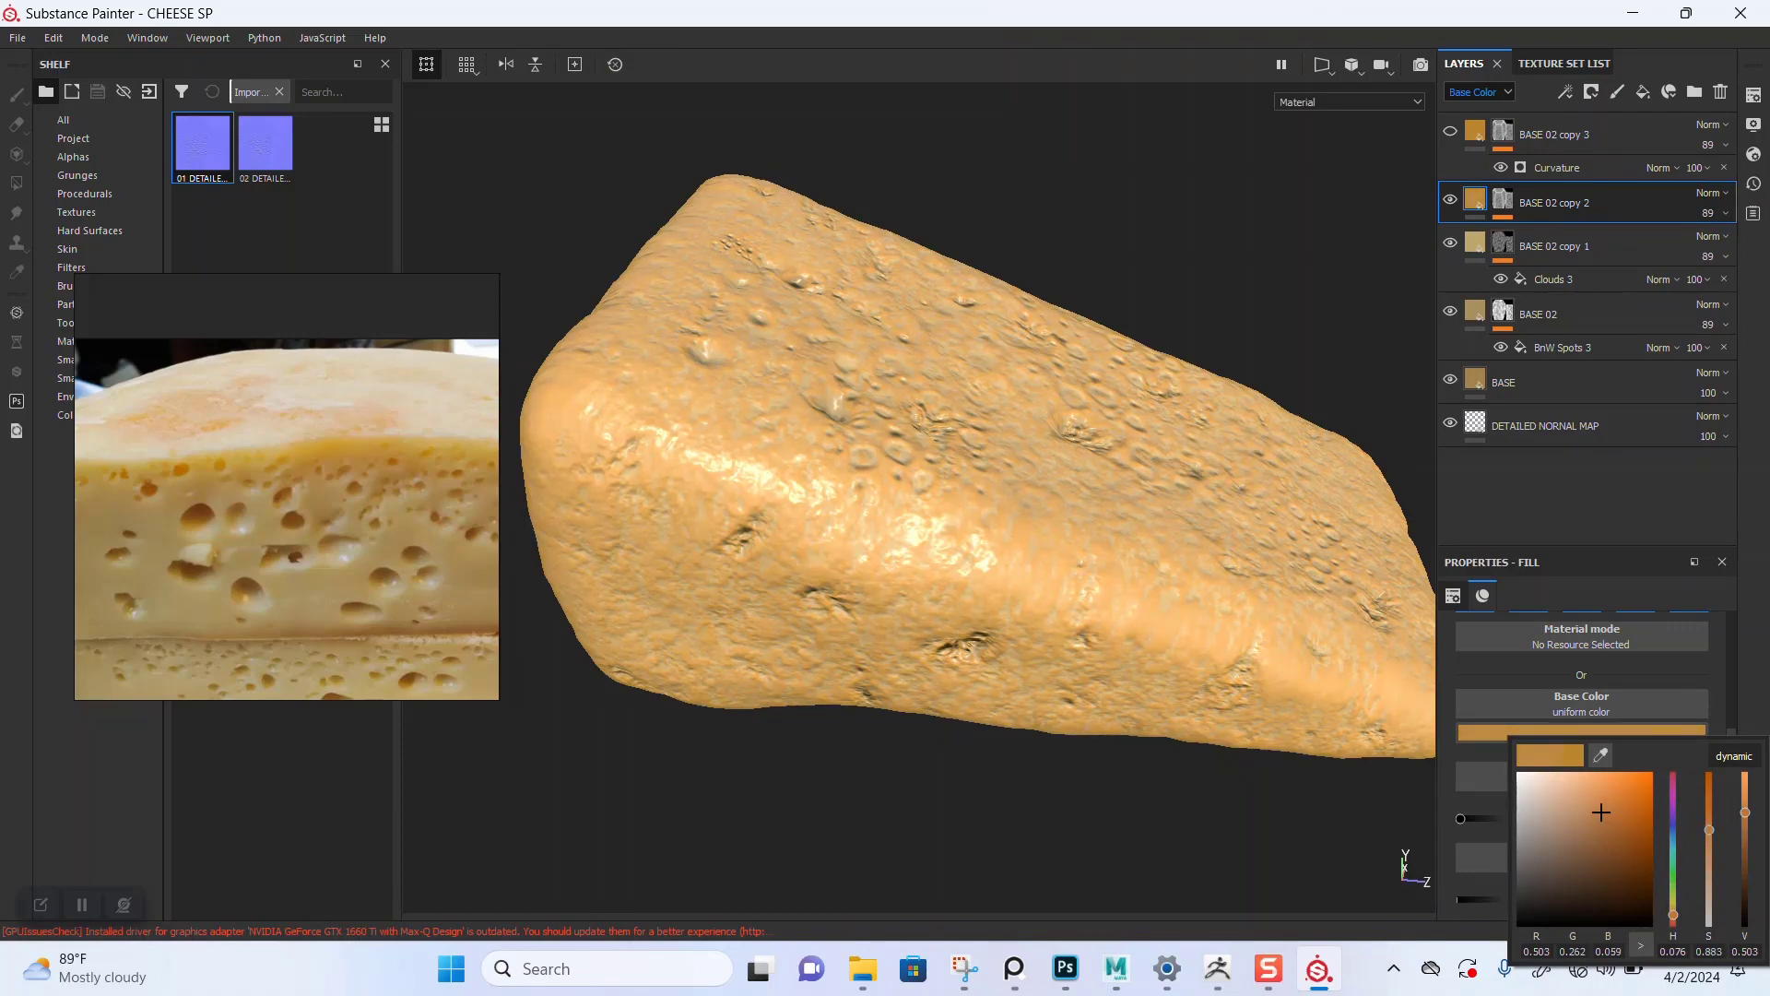
Step: Select the Curvature generator on BASE 02 copy 2 and save the project
left_click(1503, 199)
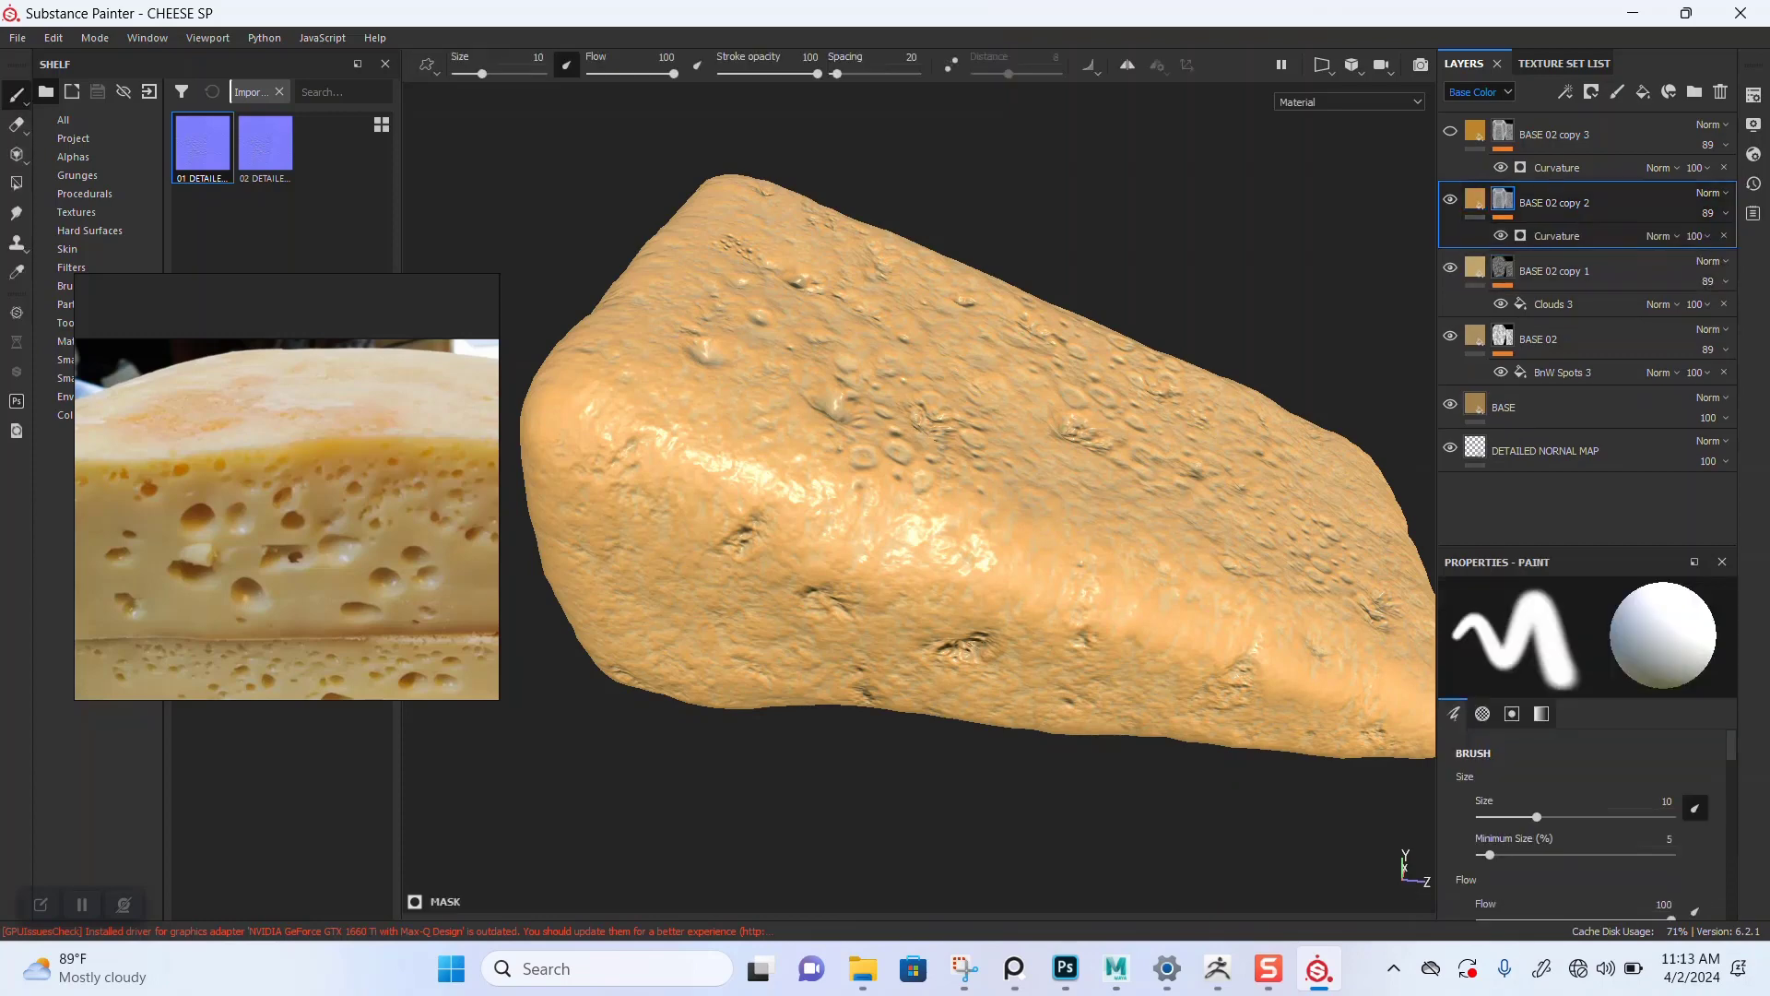
left_click(1559, 236)
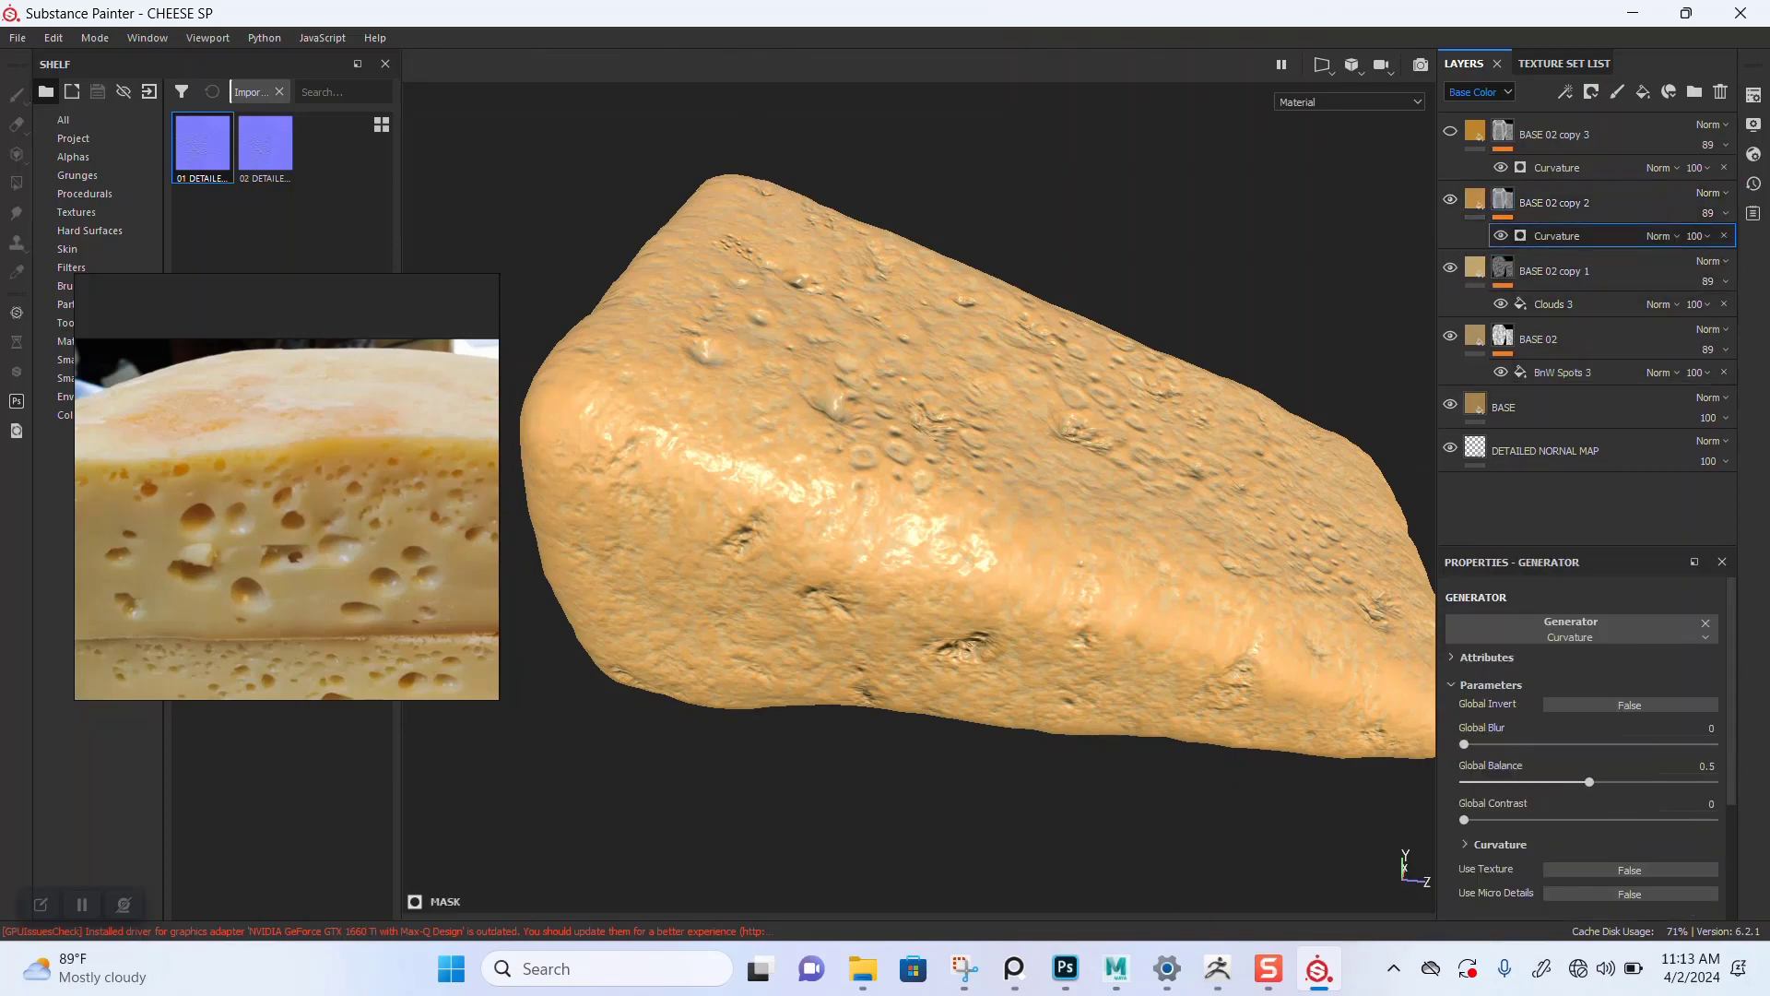
left_click_drag(922, 406, 922, 479, "alt")
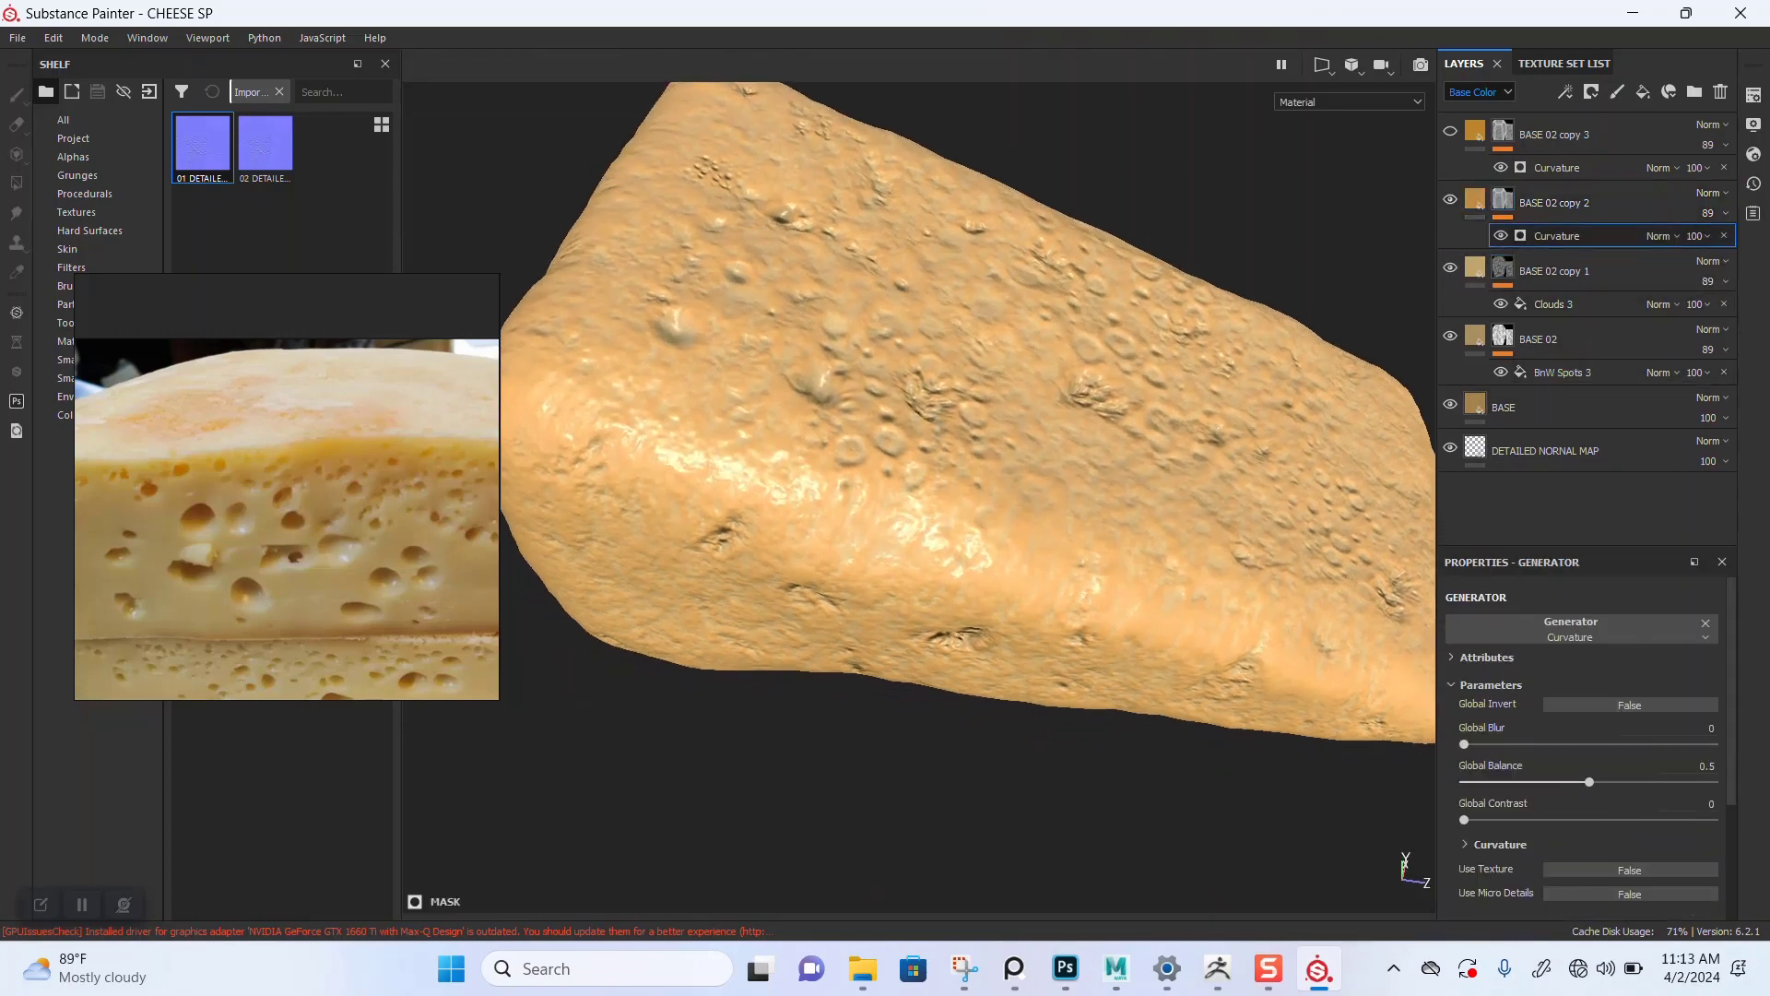
key("c")
right_click_drag(922, 461, 963, 461, "alt")
middle_click_drag(963, 461, 984, 528, "alt")
right_click_drag(985, 527, 1007, 527, "alt")
key("ctrl+s")
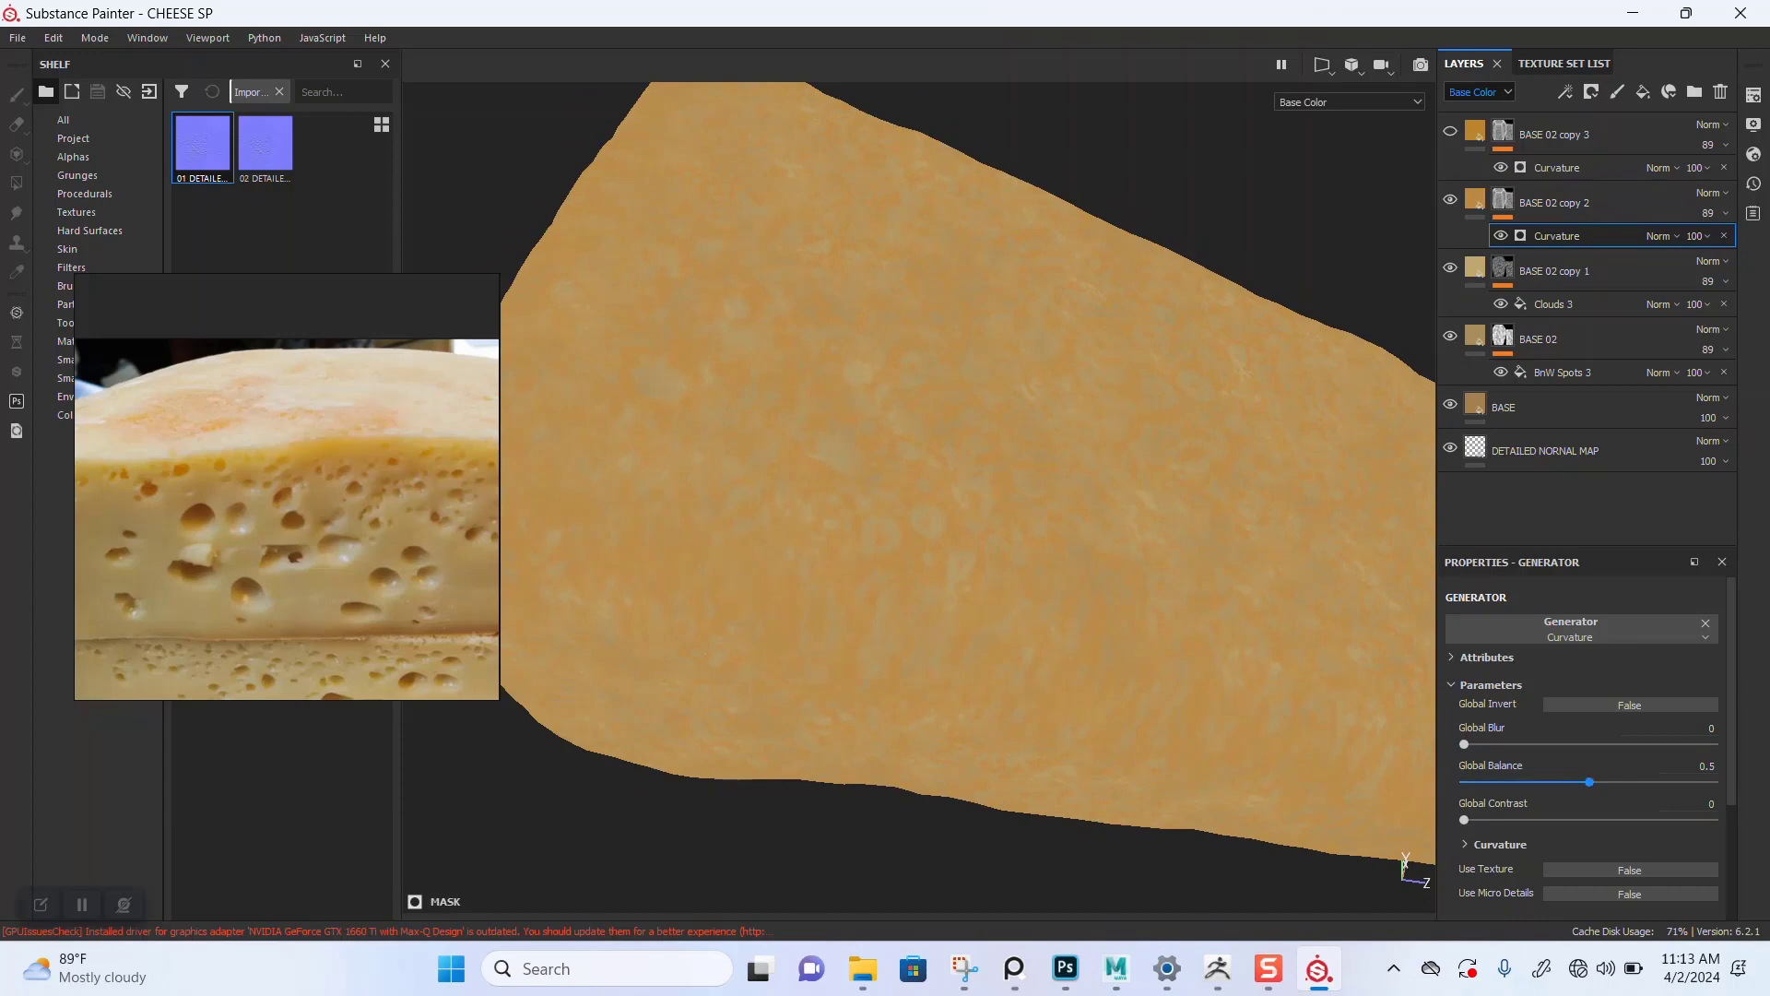
Step: Set the Curvature generator's Global Balance to 0.23 and Global Blur to 1
left_click_drag(1589, 782, 1547, 781)
mouse_move(1547, 781)
left_mouse_down()
mouse_move(1696, 782)
mouse_move(1492, 782)
mouse_move(1521, 782)
left_mouse_up()
left_click_drag(1464, 744, 1480, 744)
key("m")
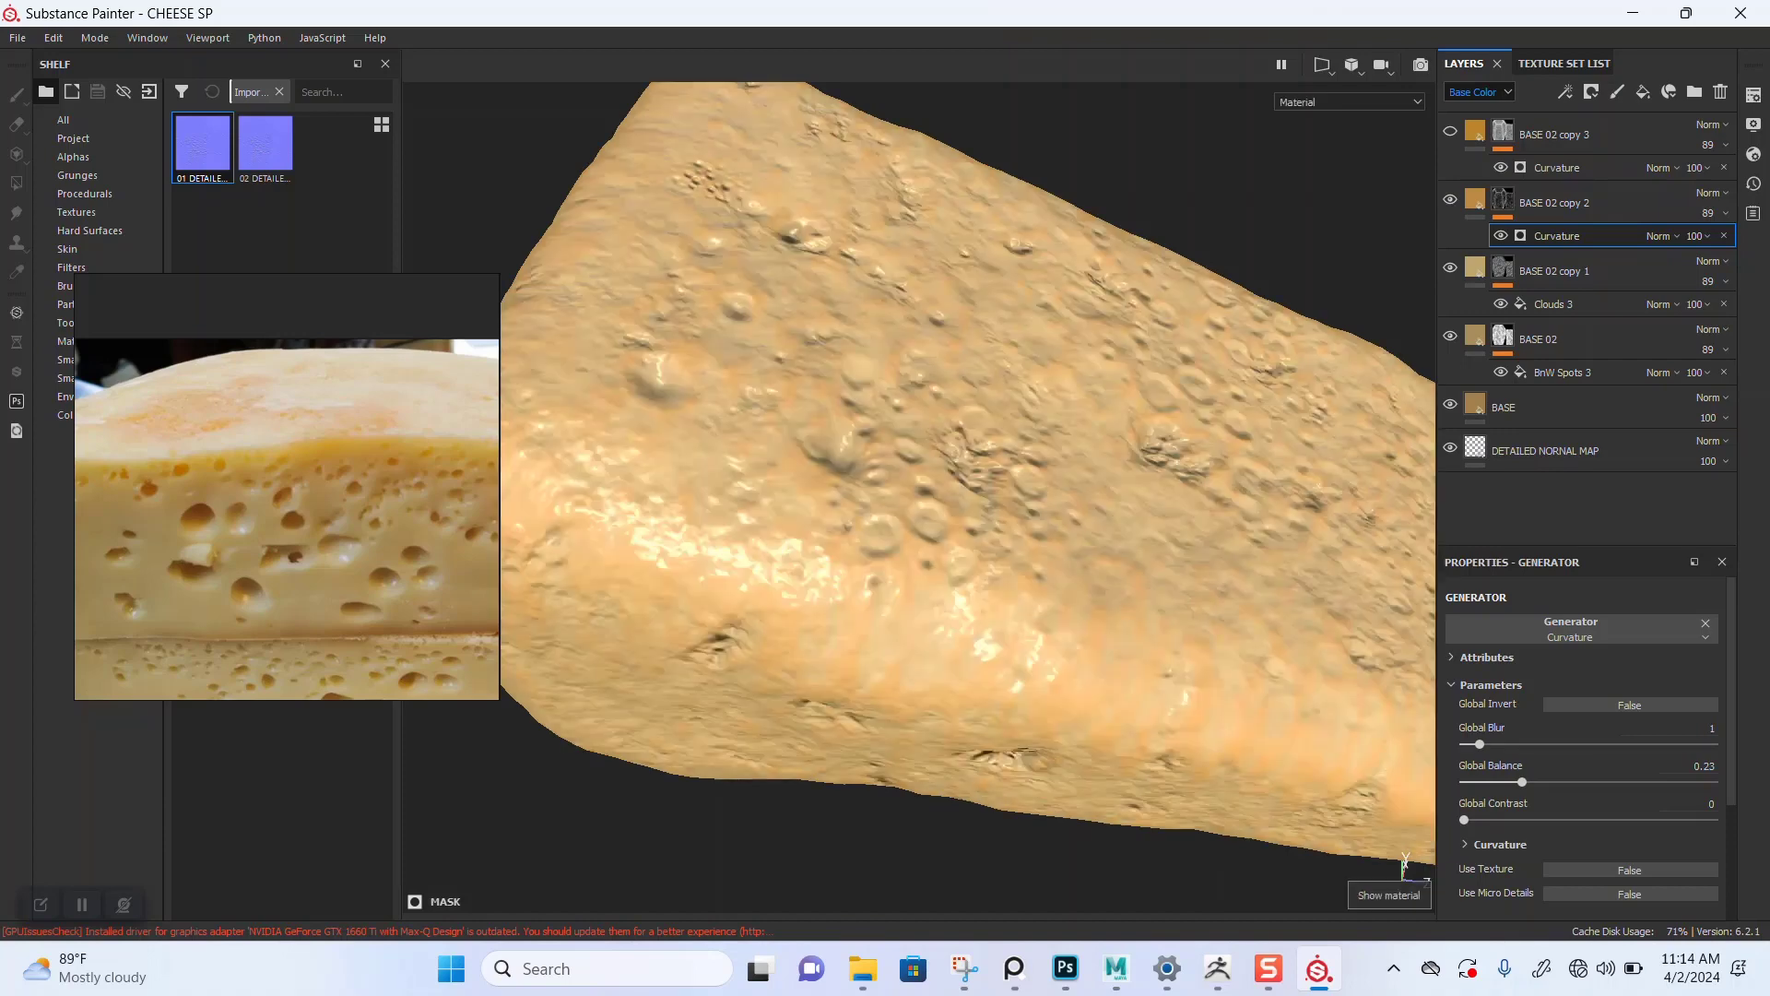
Step: Orbit and zoom around the cheese to review the layered result
scroll(922, 498, "down", 4)
left_click_drag(968, 480, 912, 627, "alt")
scroll(945, 508, "up", 4)
scroll(945, 507, "down", 3)
scroll(1051, 508, "down", 3)
scroll(912, 553, "up", 3)
left_click_drag(913, 554, 945, 498, "alt")
scroll(945, 497, "down", 2)
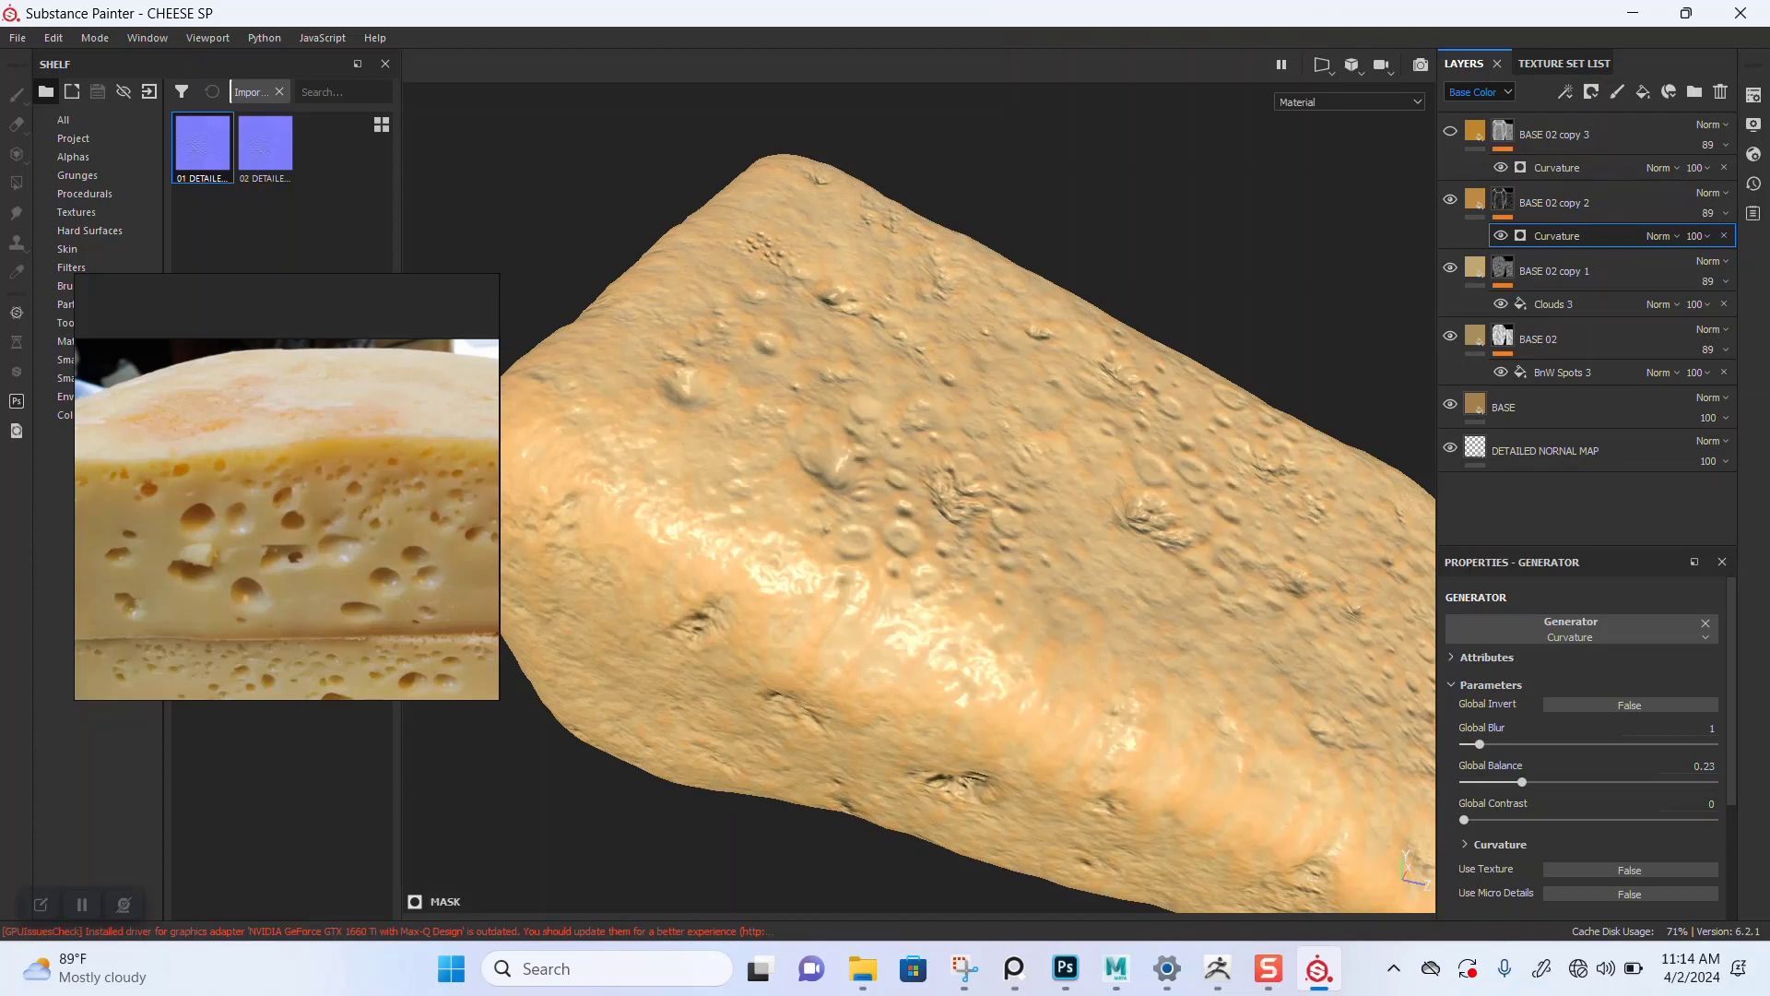
Step: Set the opacity of the BASE 02 copy 2 layer to 47
left_click(1709, 213)
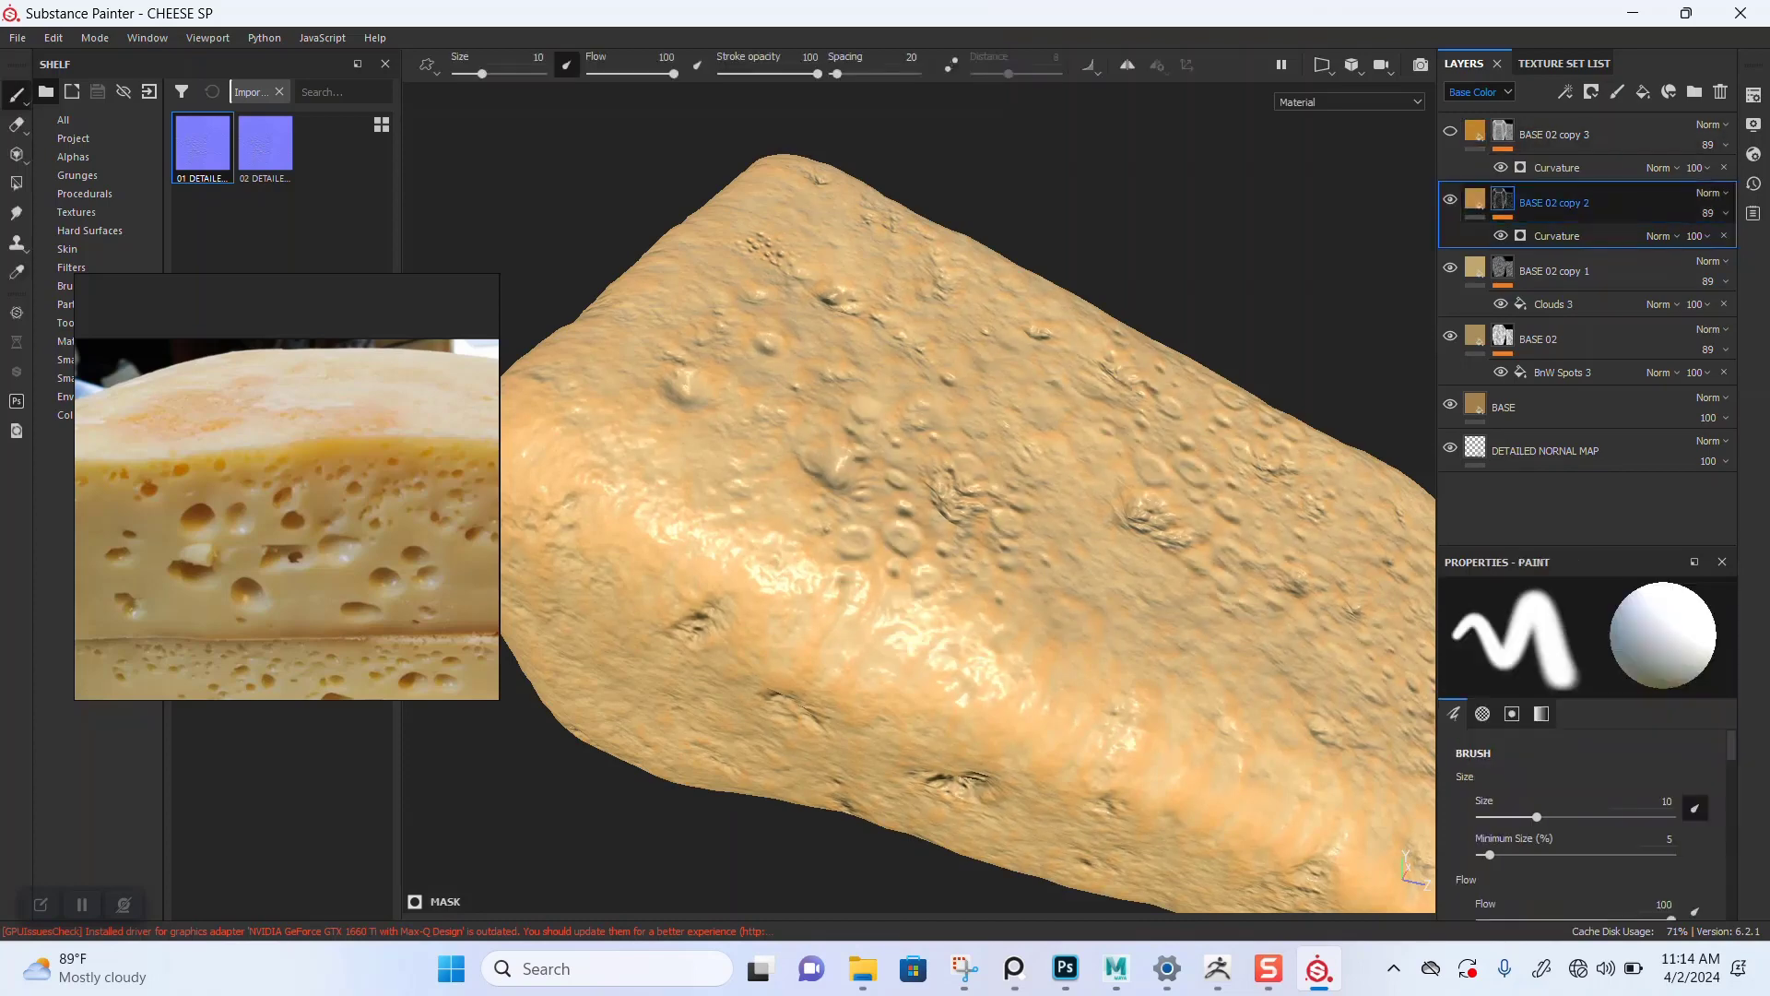
left_click_drag(1753, 246, 1712, 246)
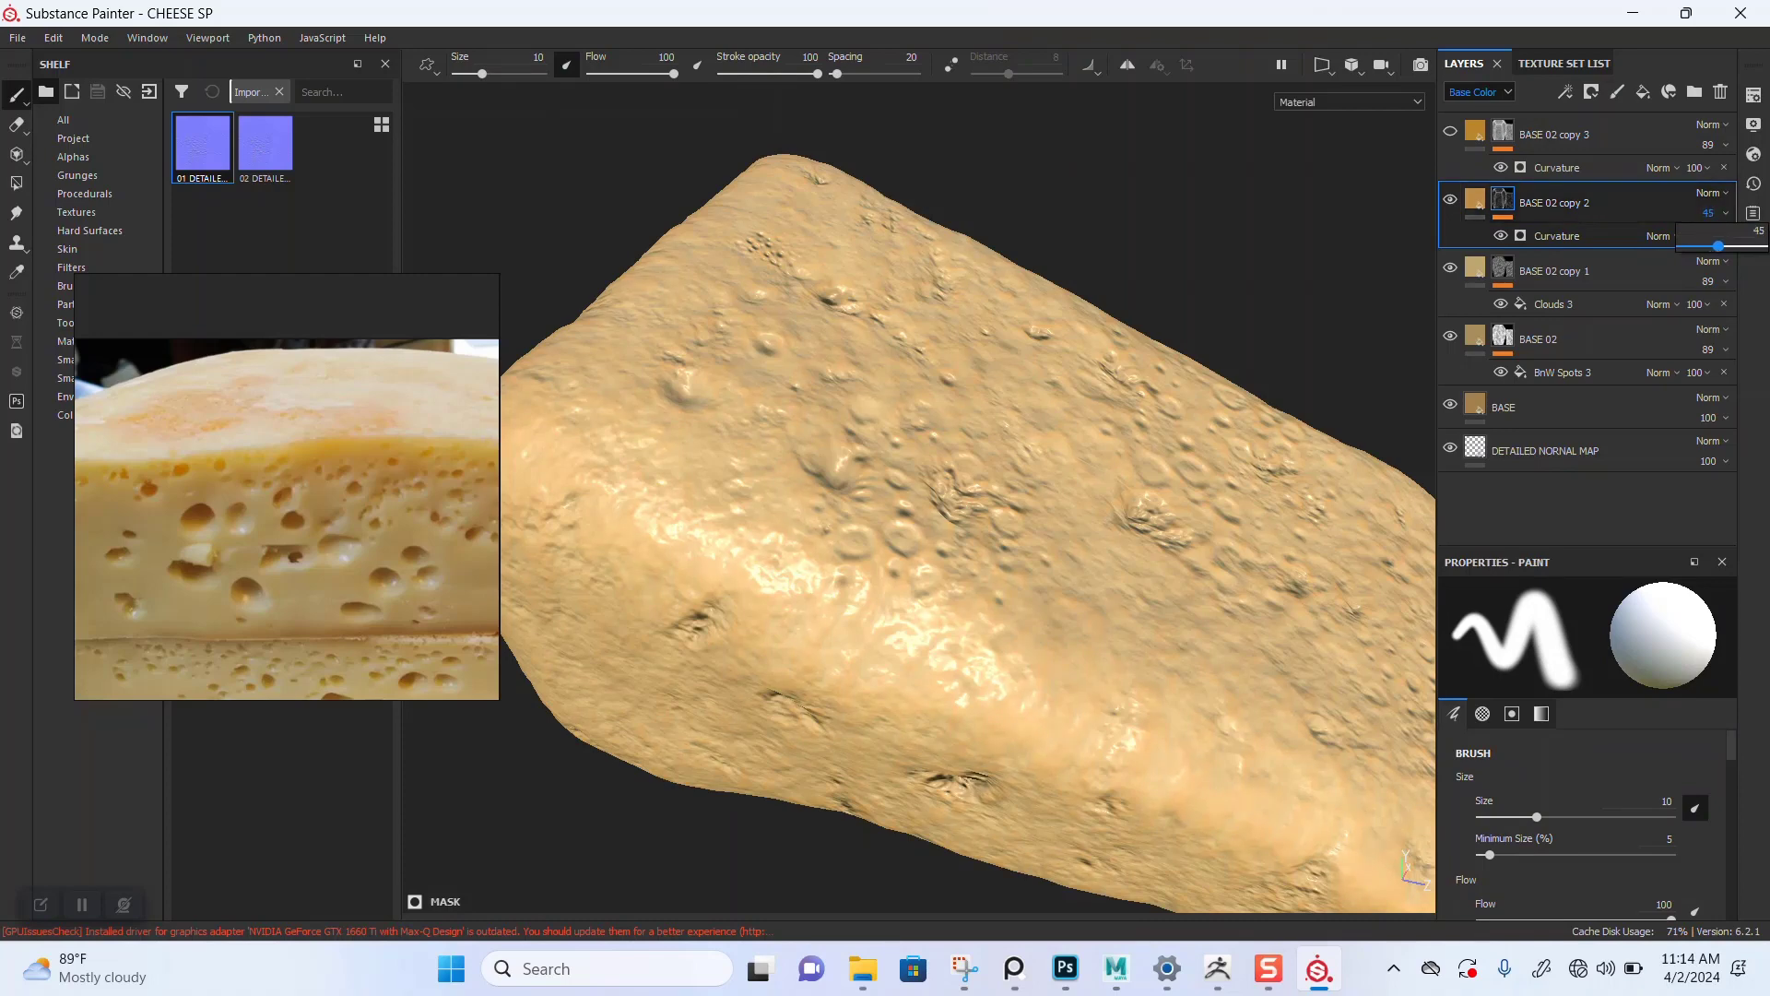
right_click_drag(1067, 525, 1012, 484, "alt")
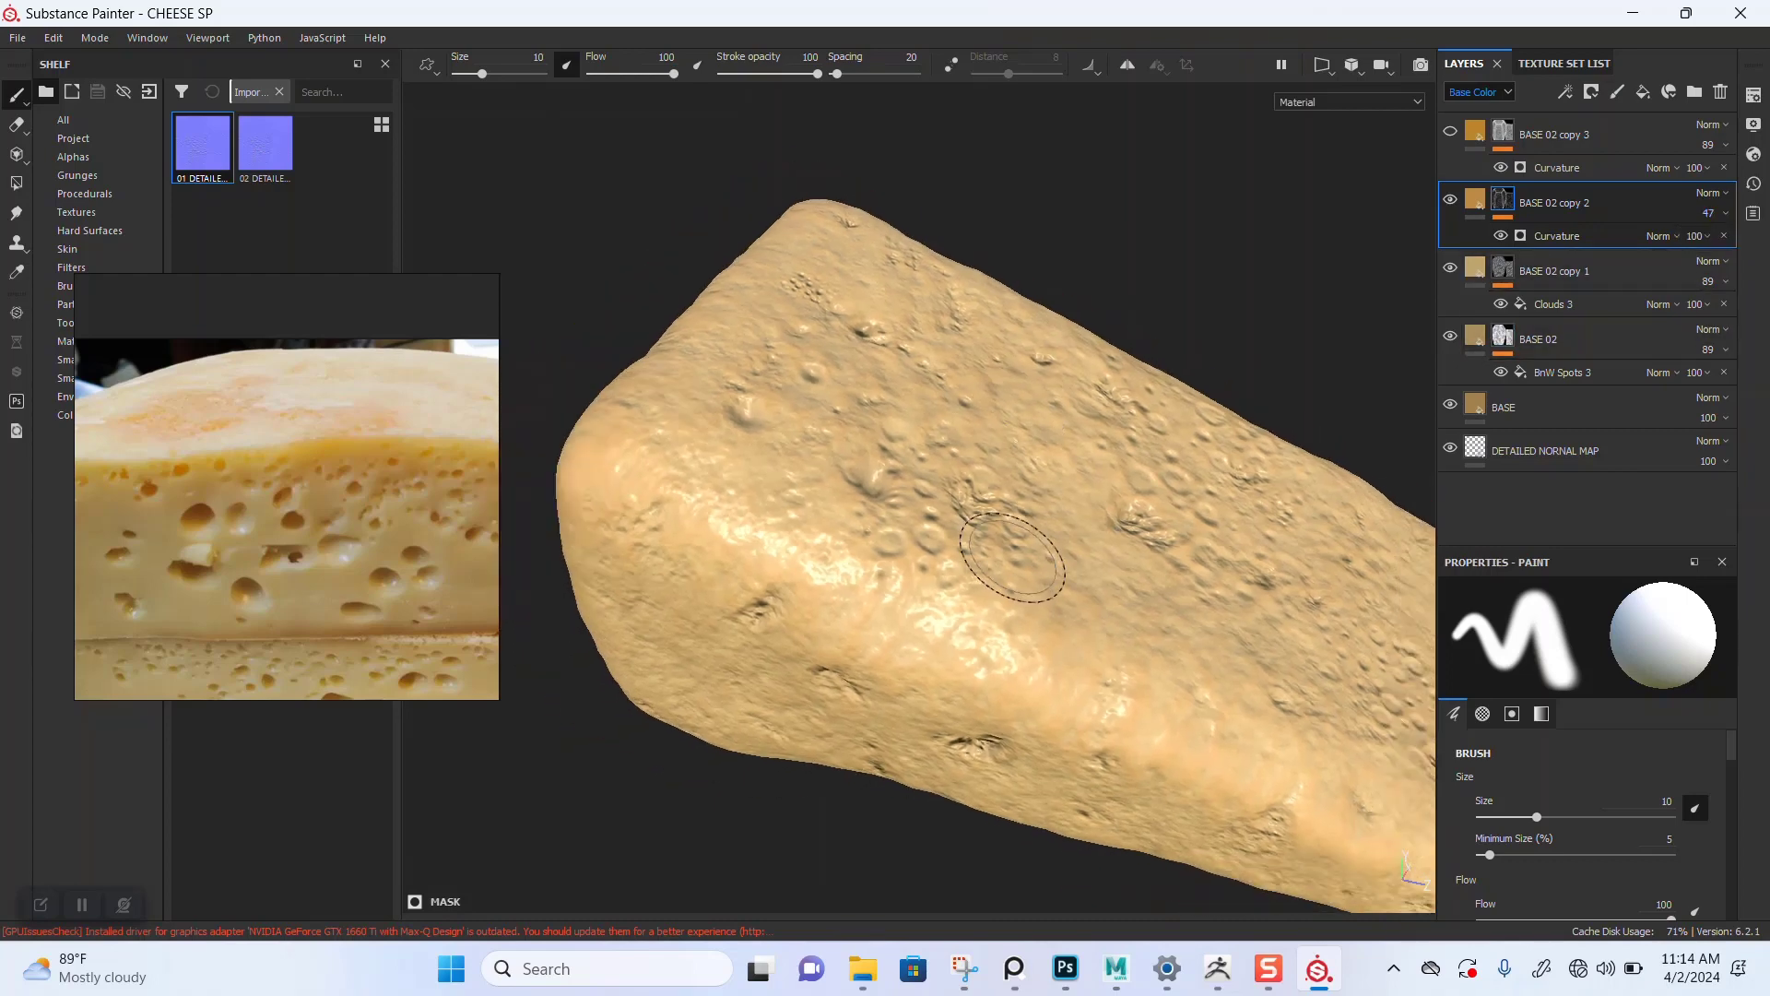
mouse_move(1013, 548)
left_mouse_down("alt")
mouse_move(1061, 515)
mouse_move(1051, 560)
left_mouse_up("alt")
right_click_drag(1051, 564, 966, 439, "alt")
middle_click_drag(1032, 478, 975, 470, "alt")
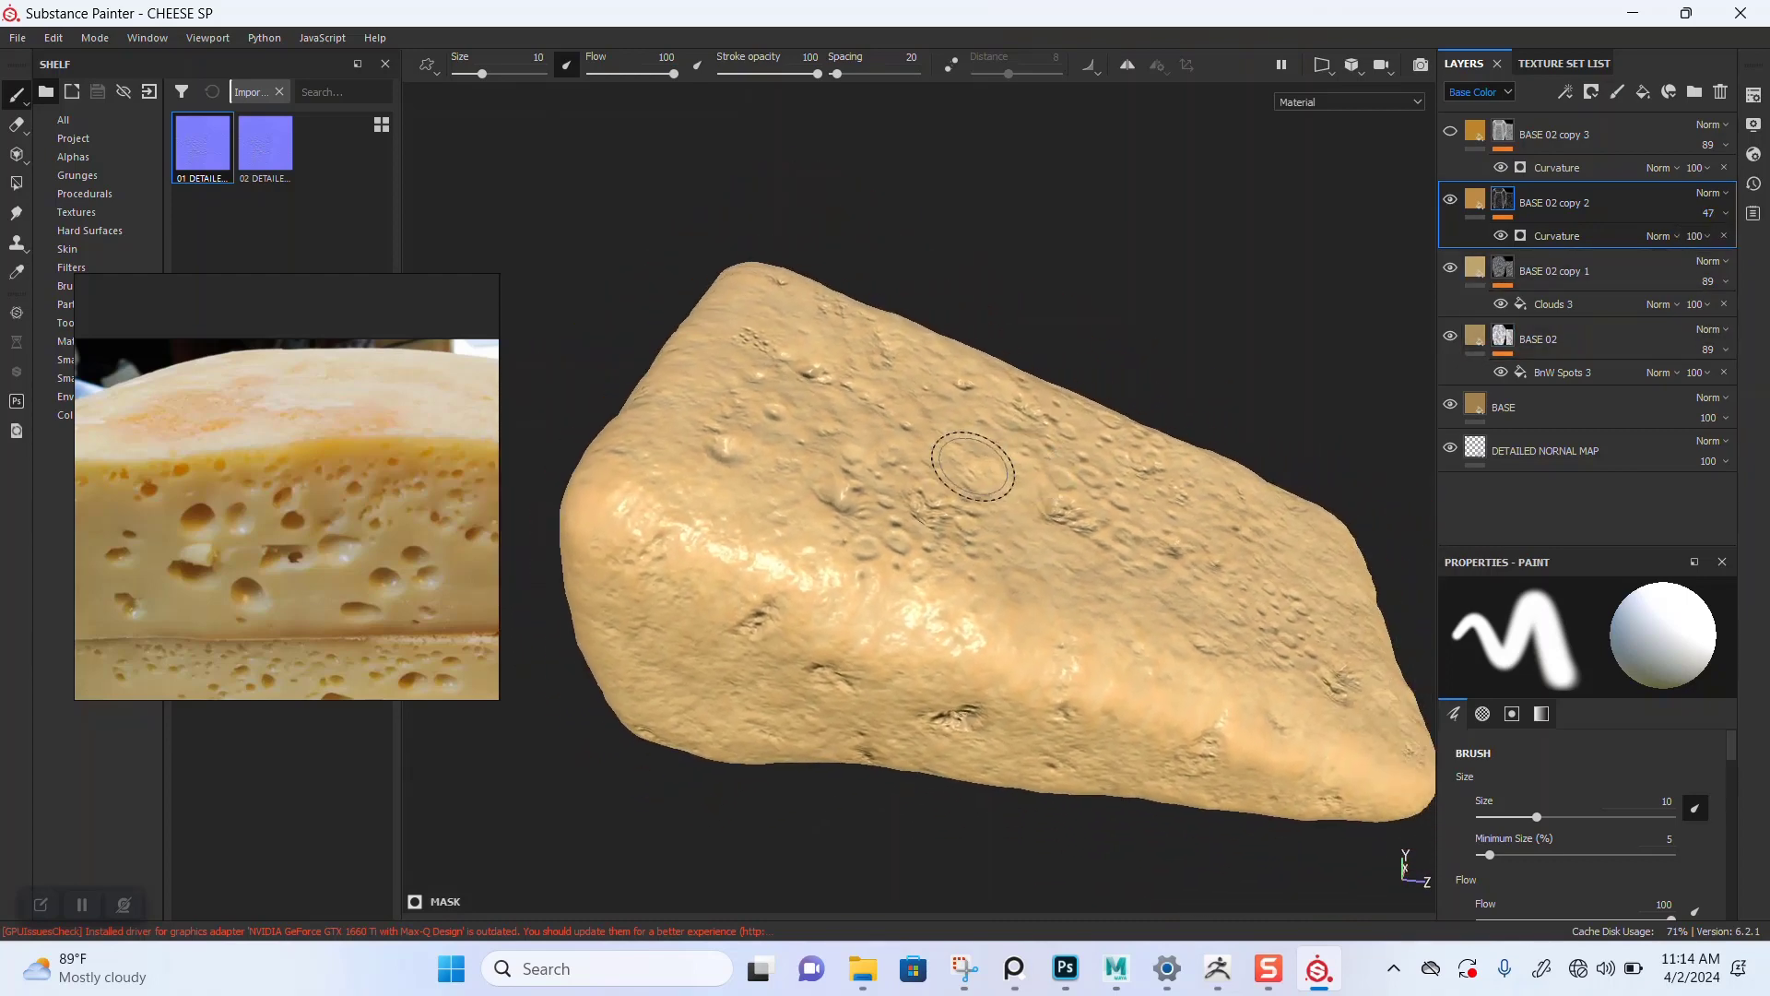
left_click_drag(973, 470, 985, 478, "alt")
Step: Set the Curvature generator's mode on BASE 02 copy 3 to Cavities
left_click(1450, 131)
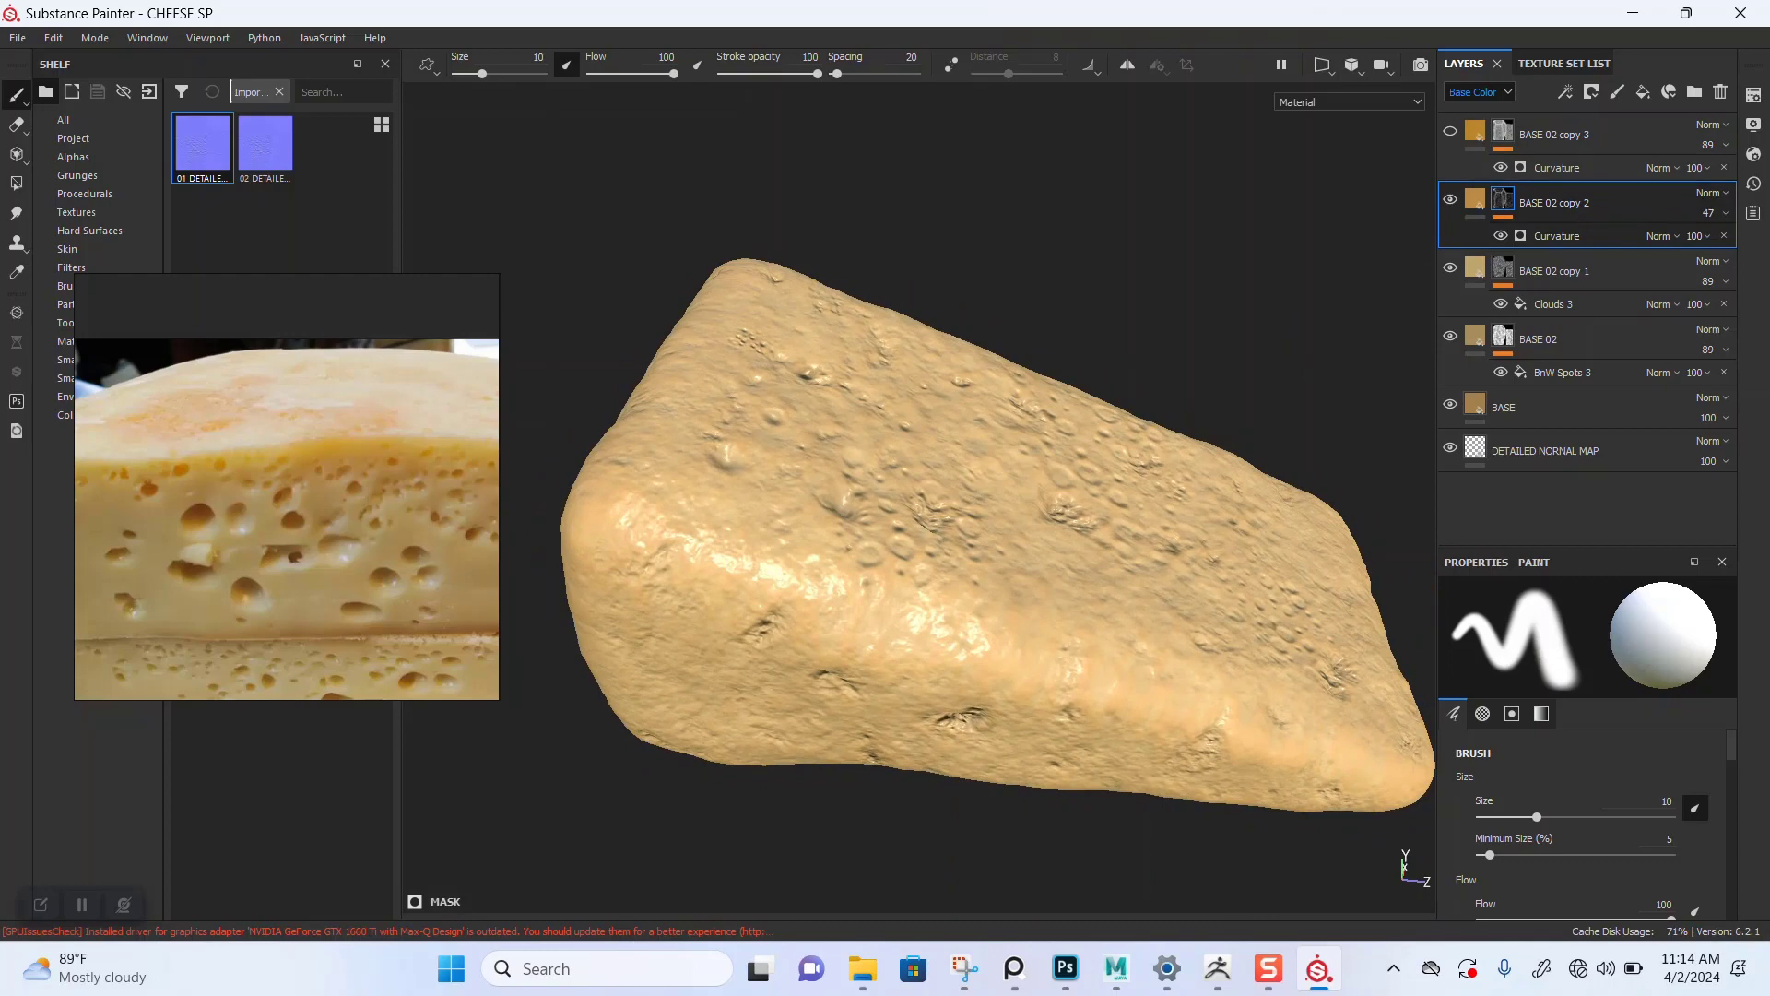
left_click(1450, 131)
left_click(1475, 130)
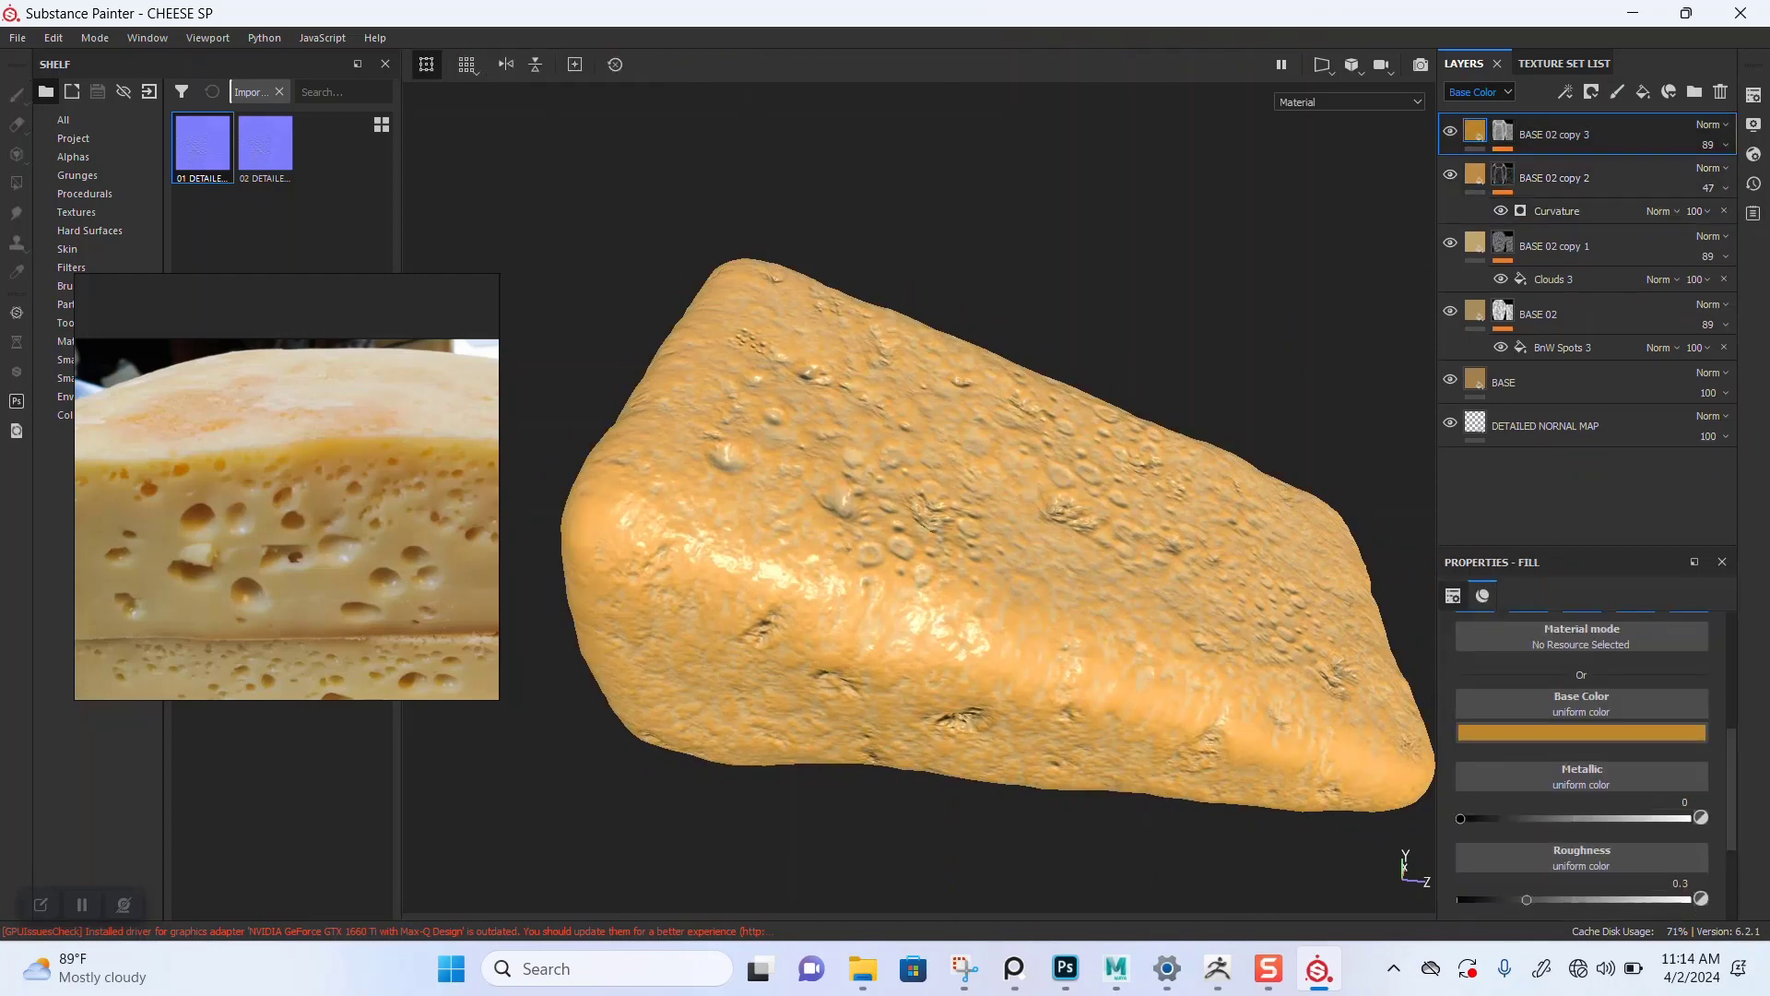
left_click(1503, 131)
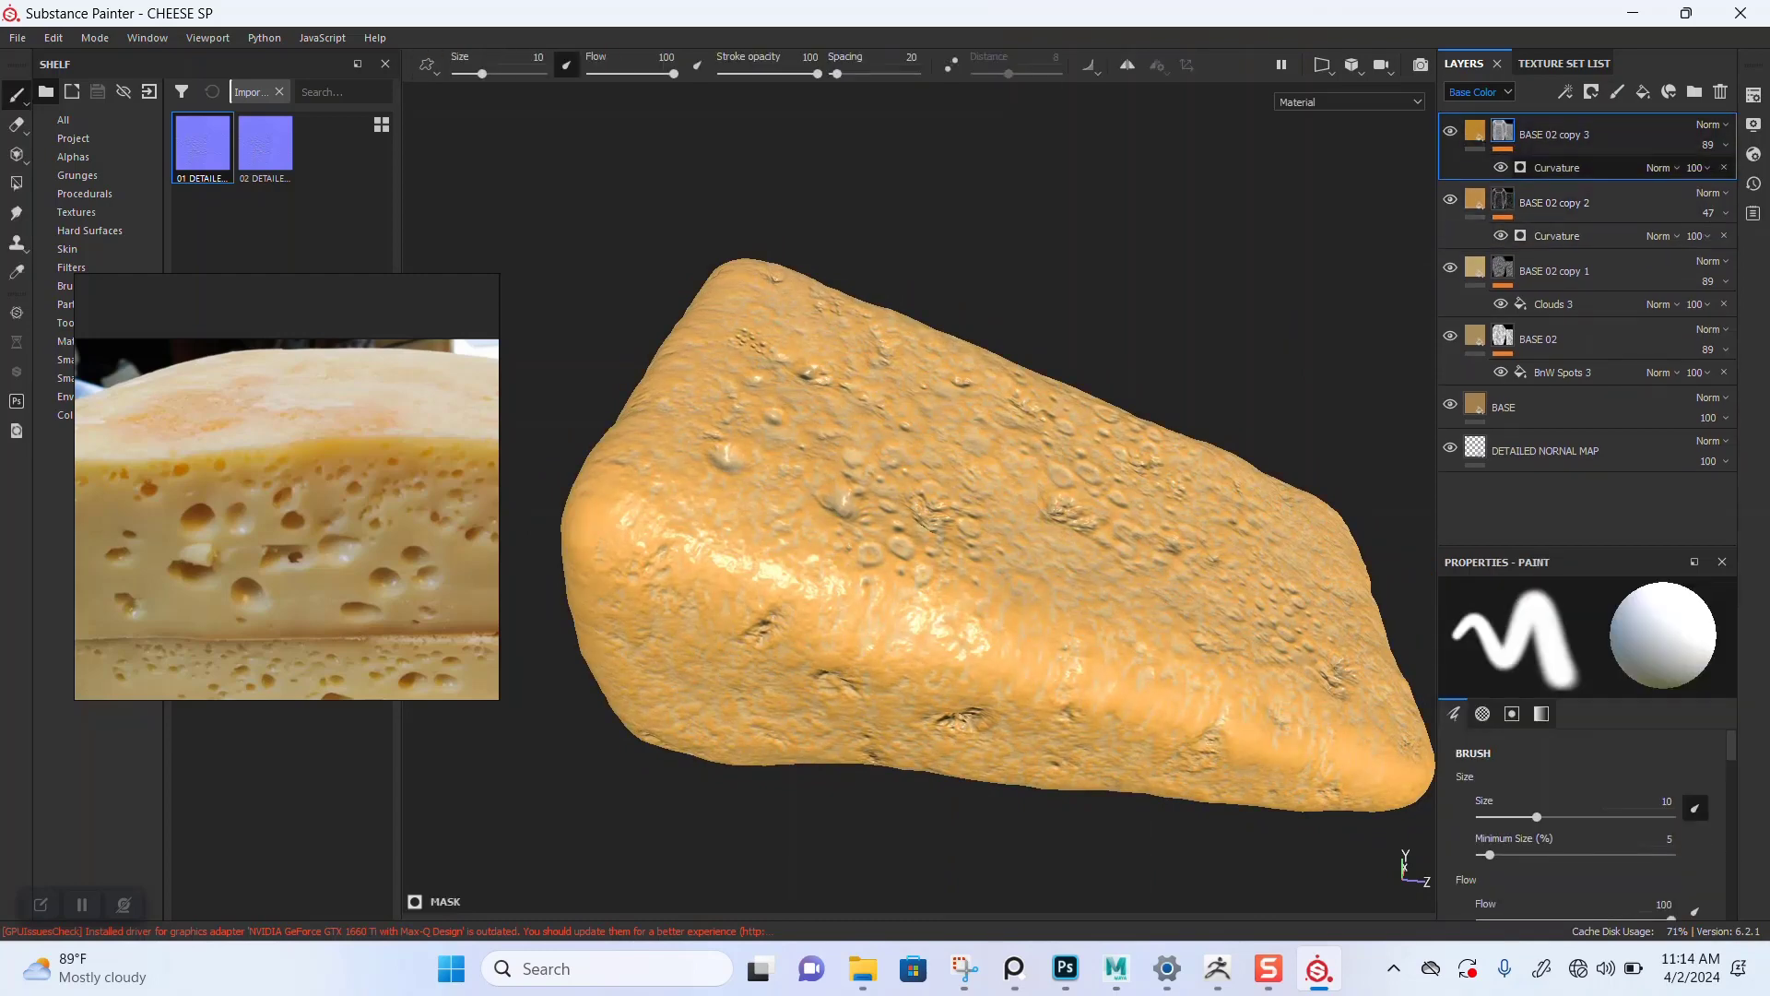
left_click(1558, 168)
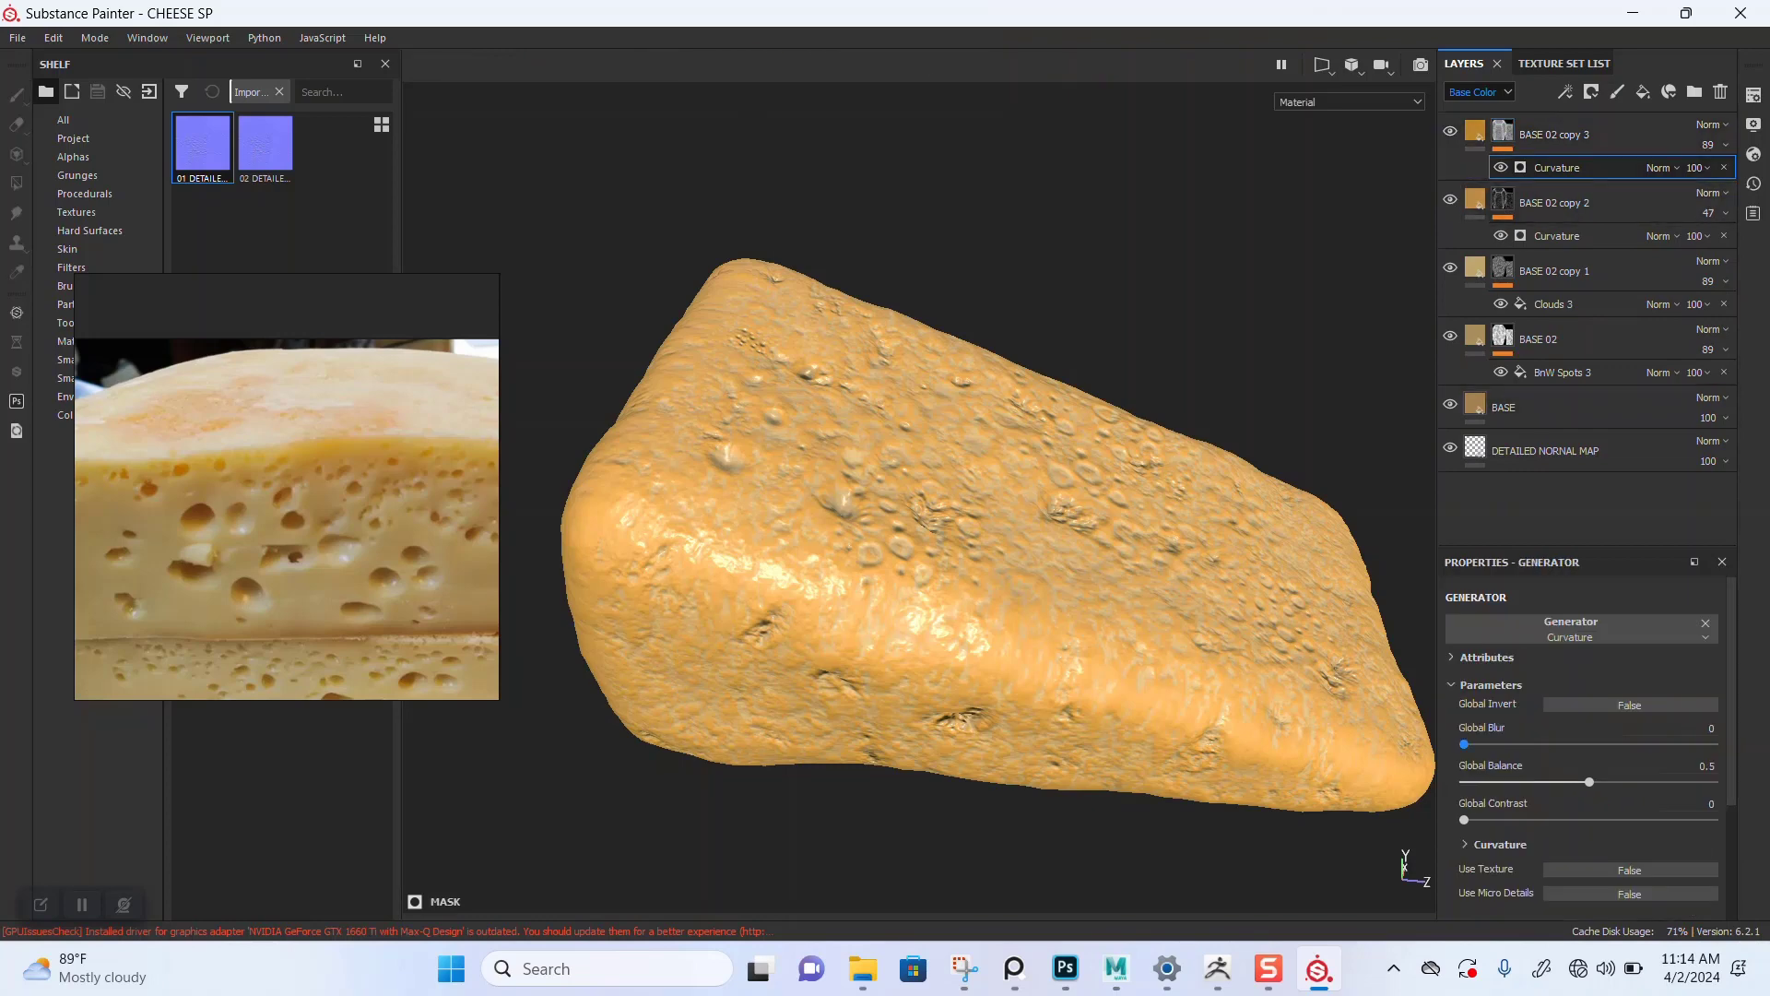
scroll(1567, 724, "down", 2)
scroll(1586, 737, "down", 1)
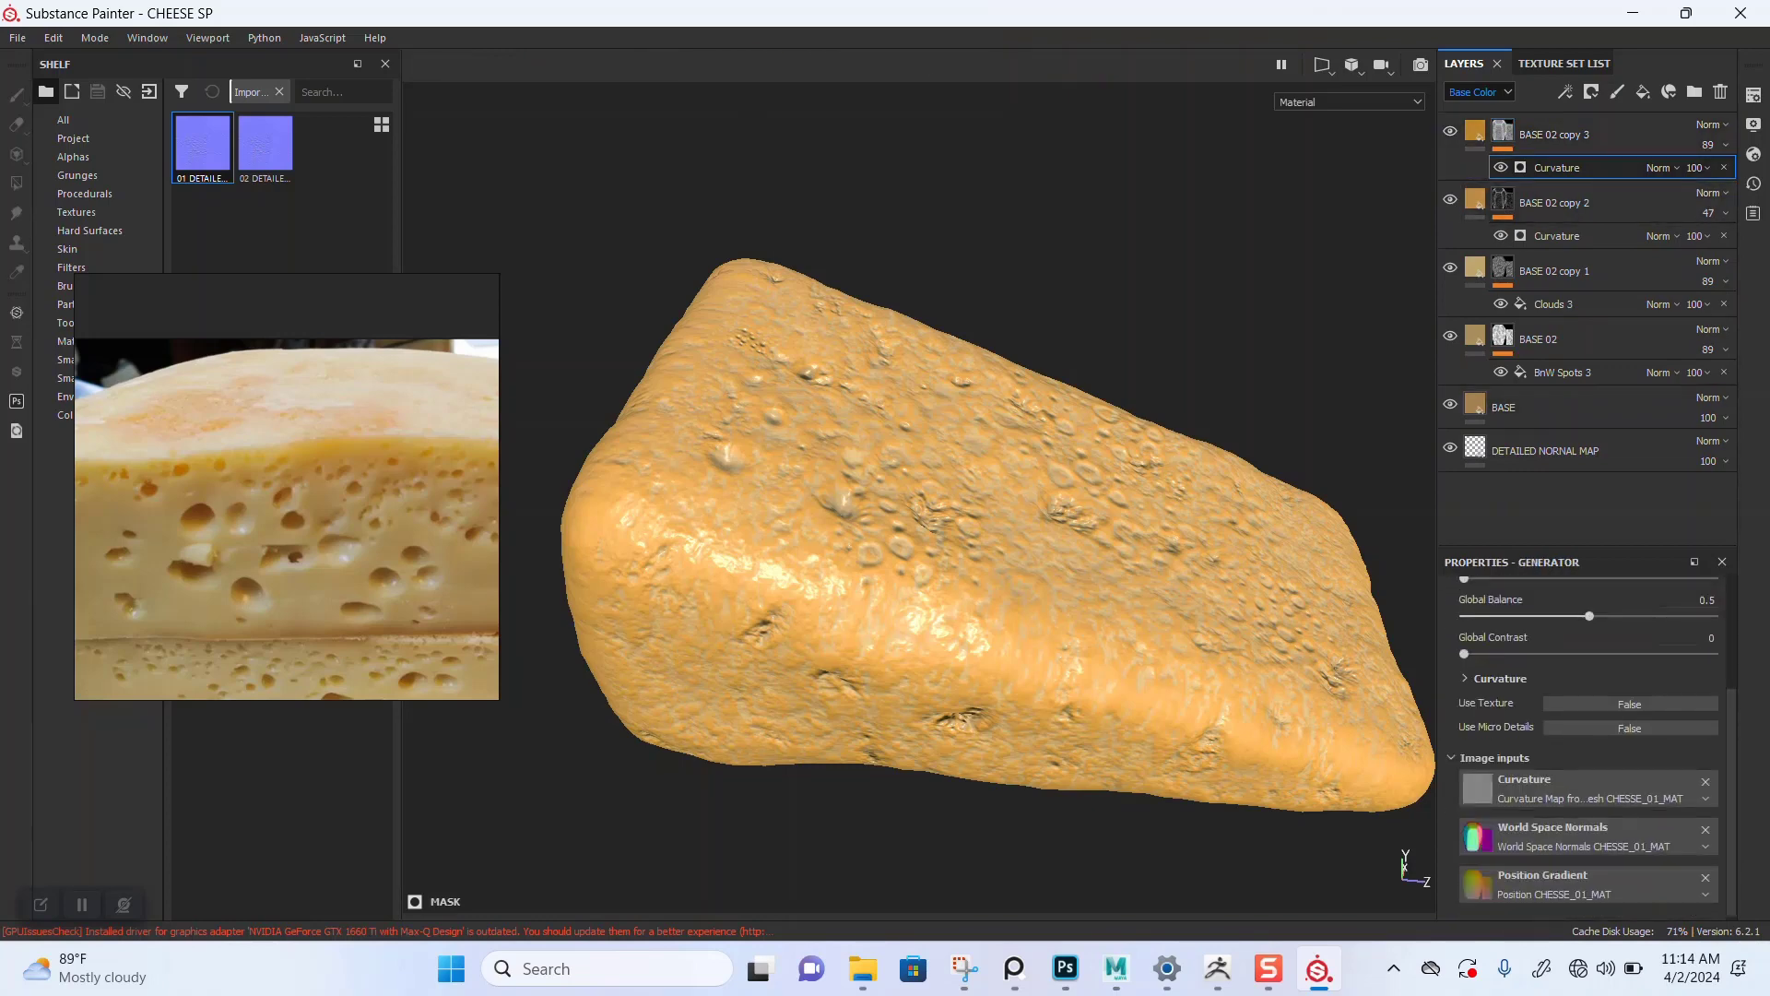
left_click(1500, 679)
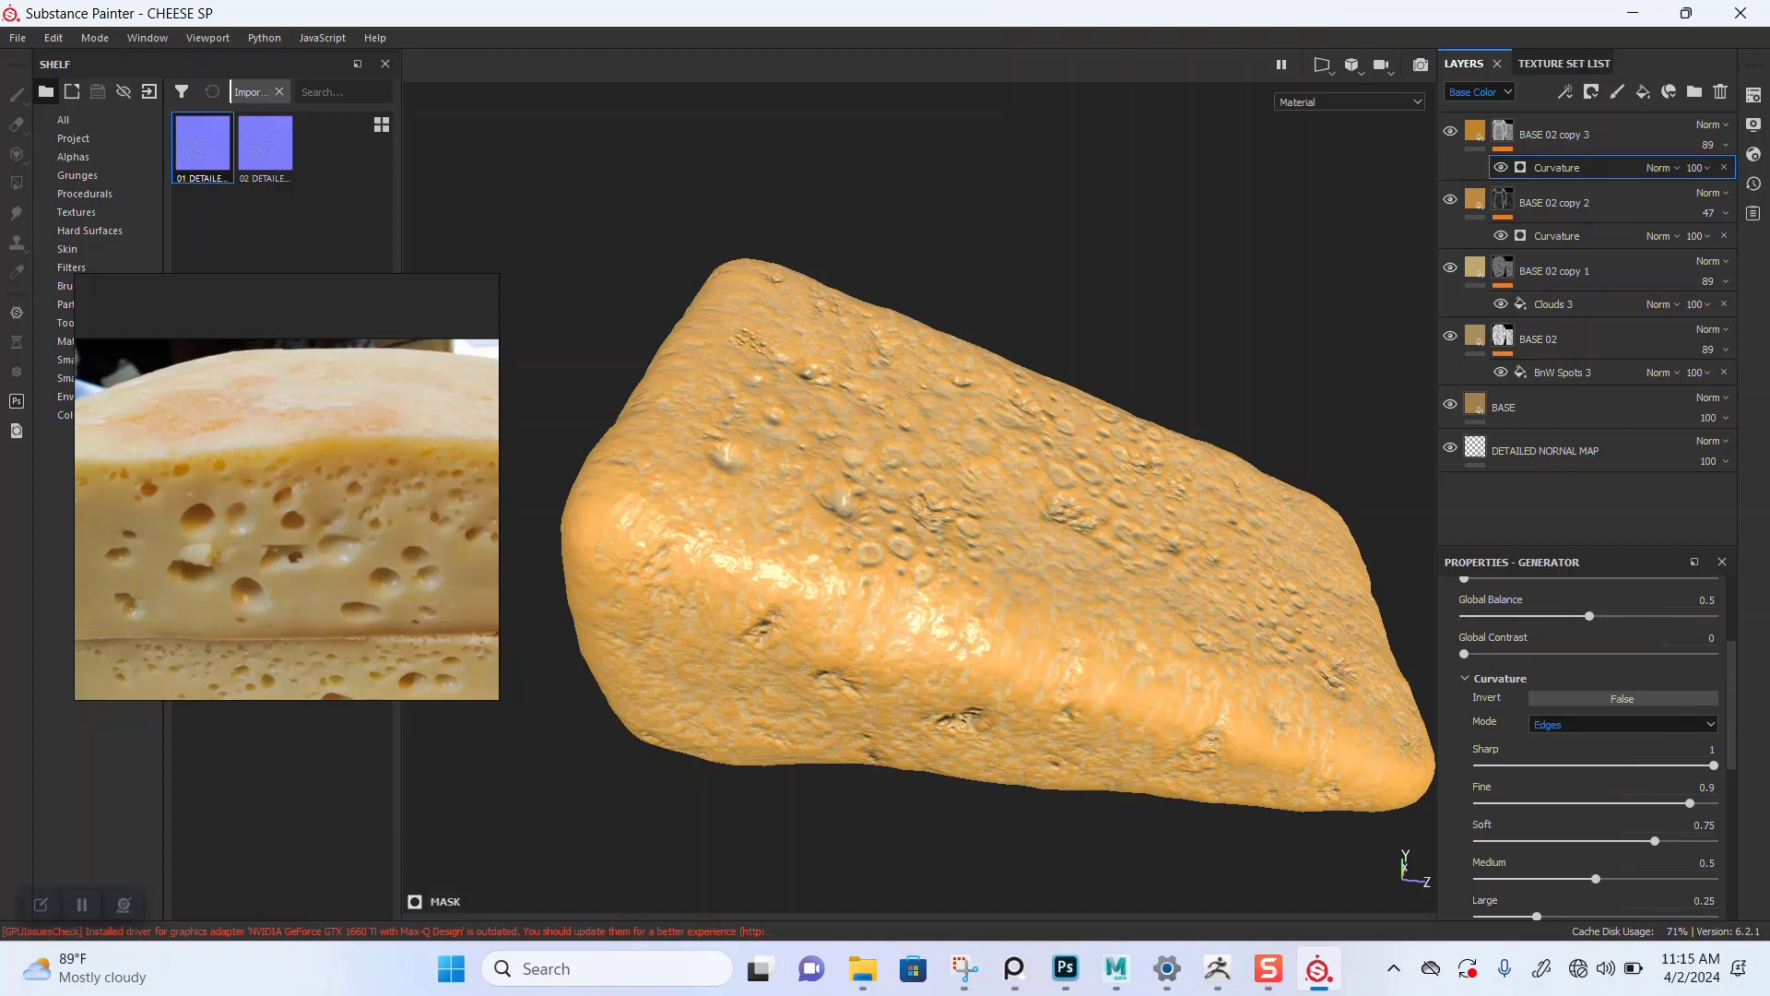
left_click(1623, 724)
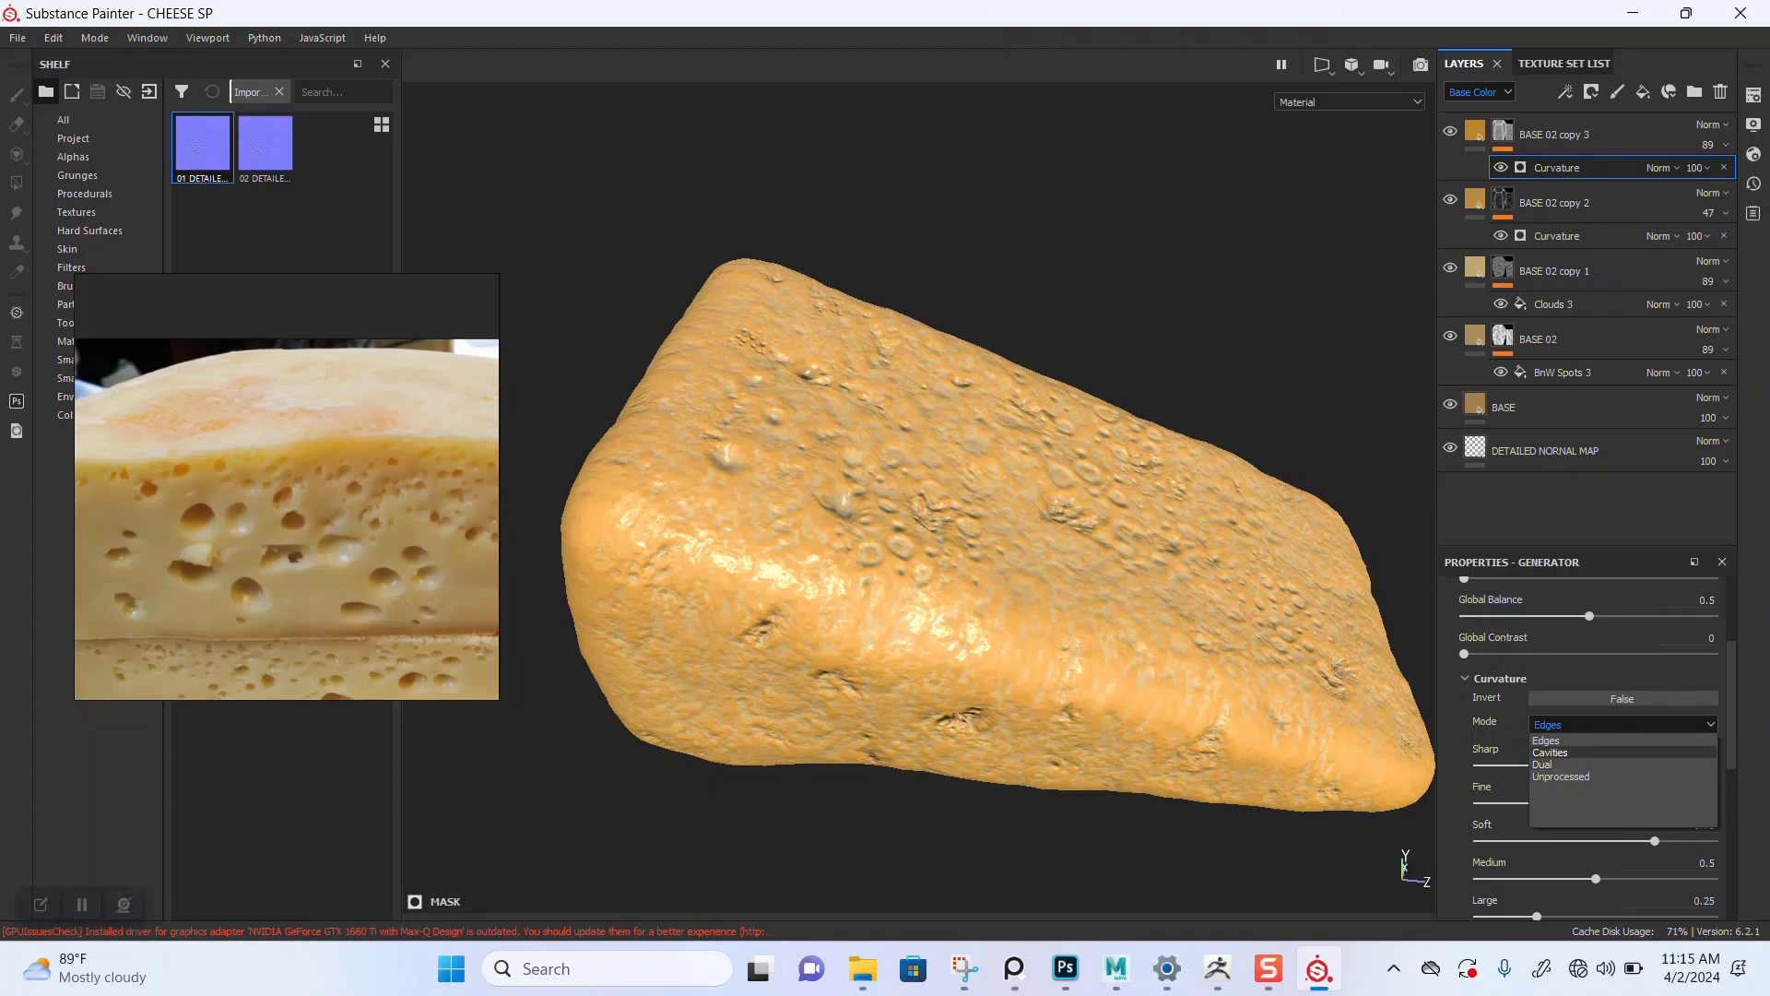
left_click(1550, 753)
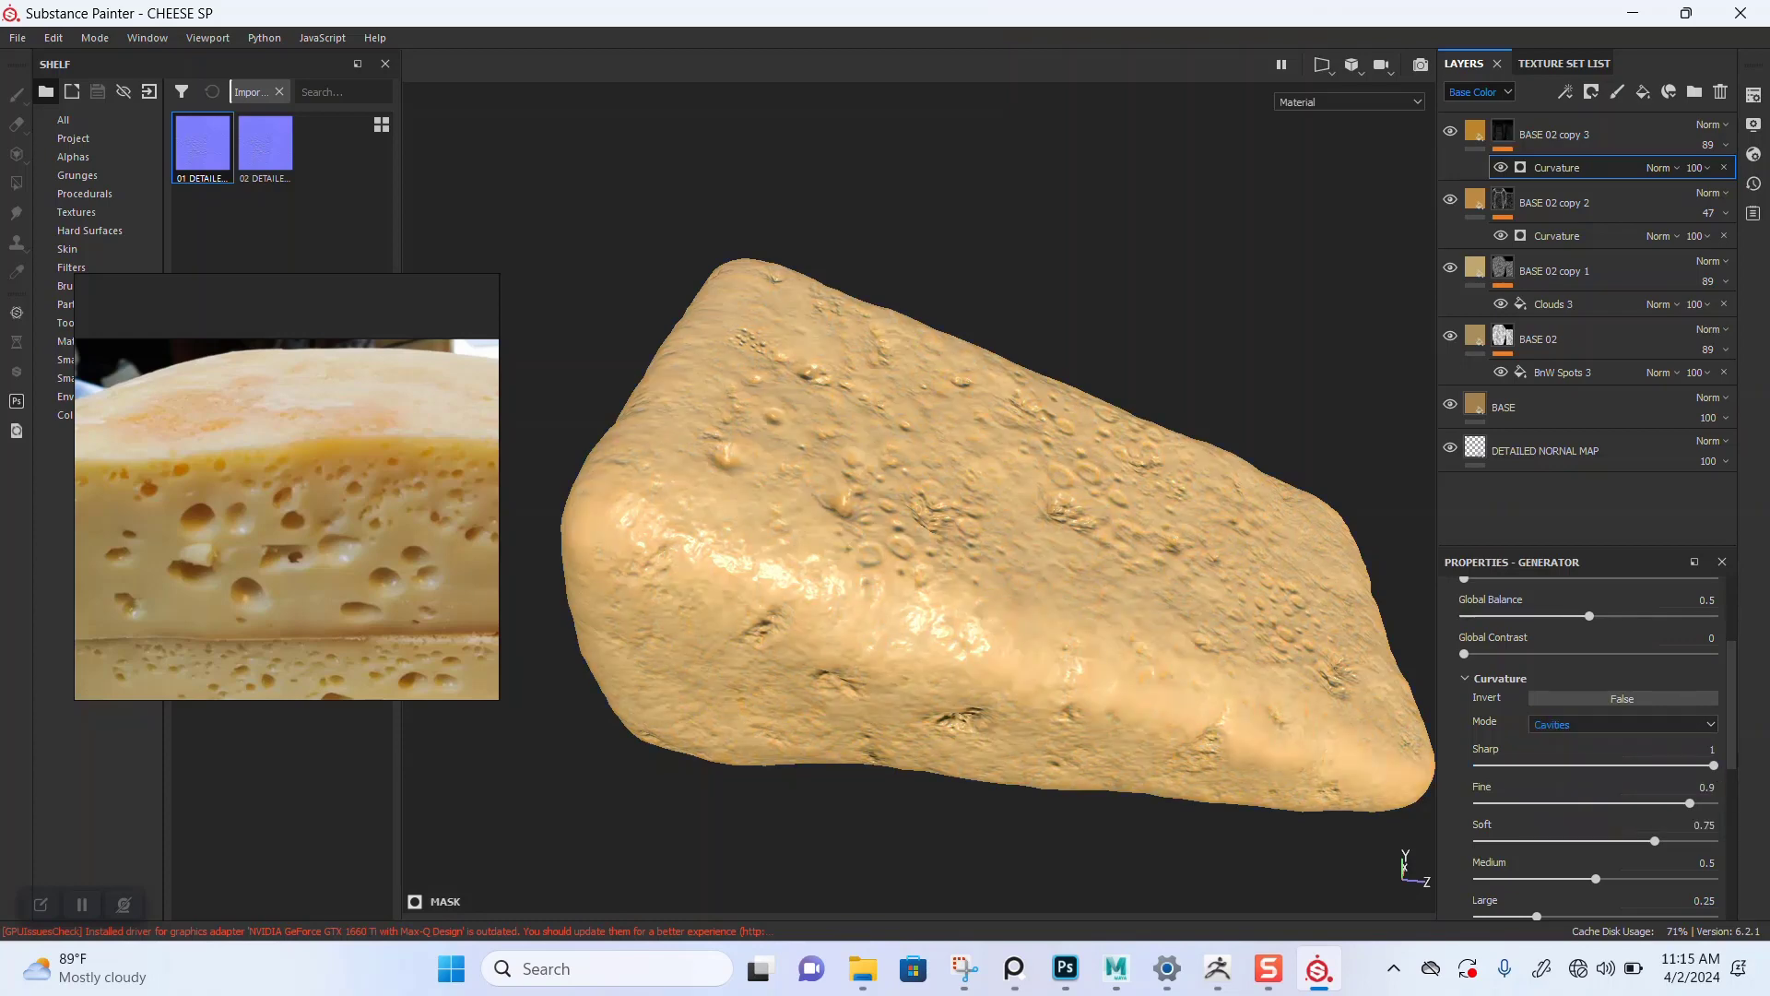
Step: Orbit and zoom around the cheese and zoom the reference photo to compare the cavity detail
scroll(1056, 494, "up", 2)
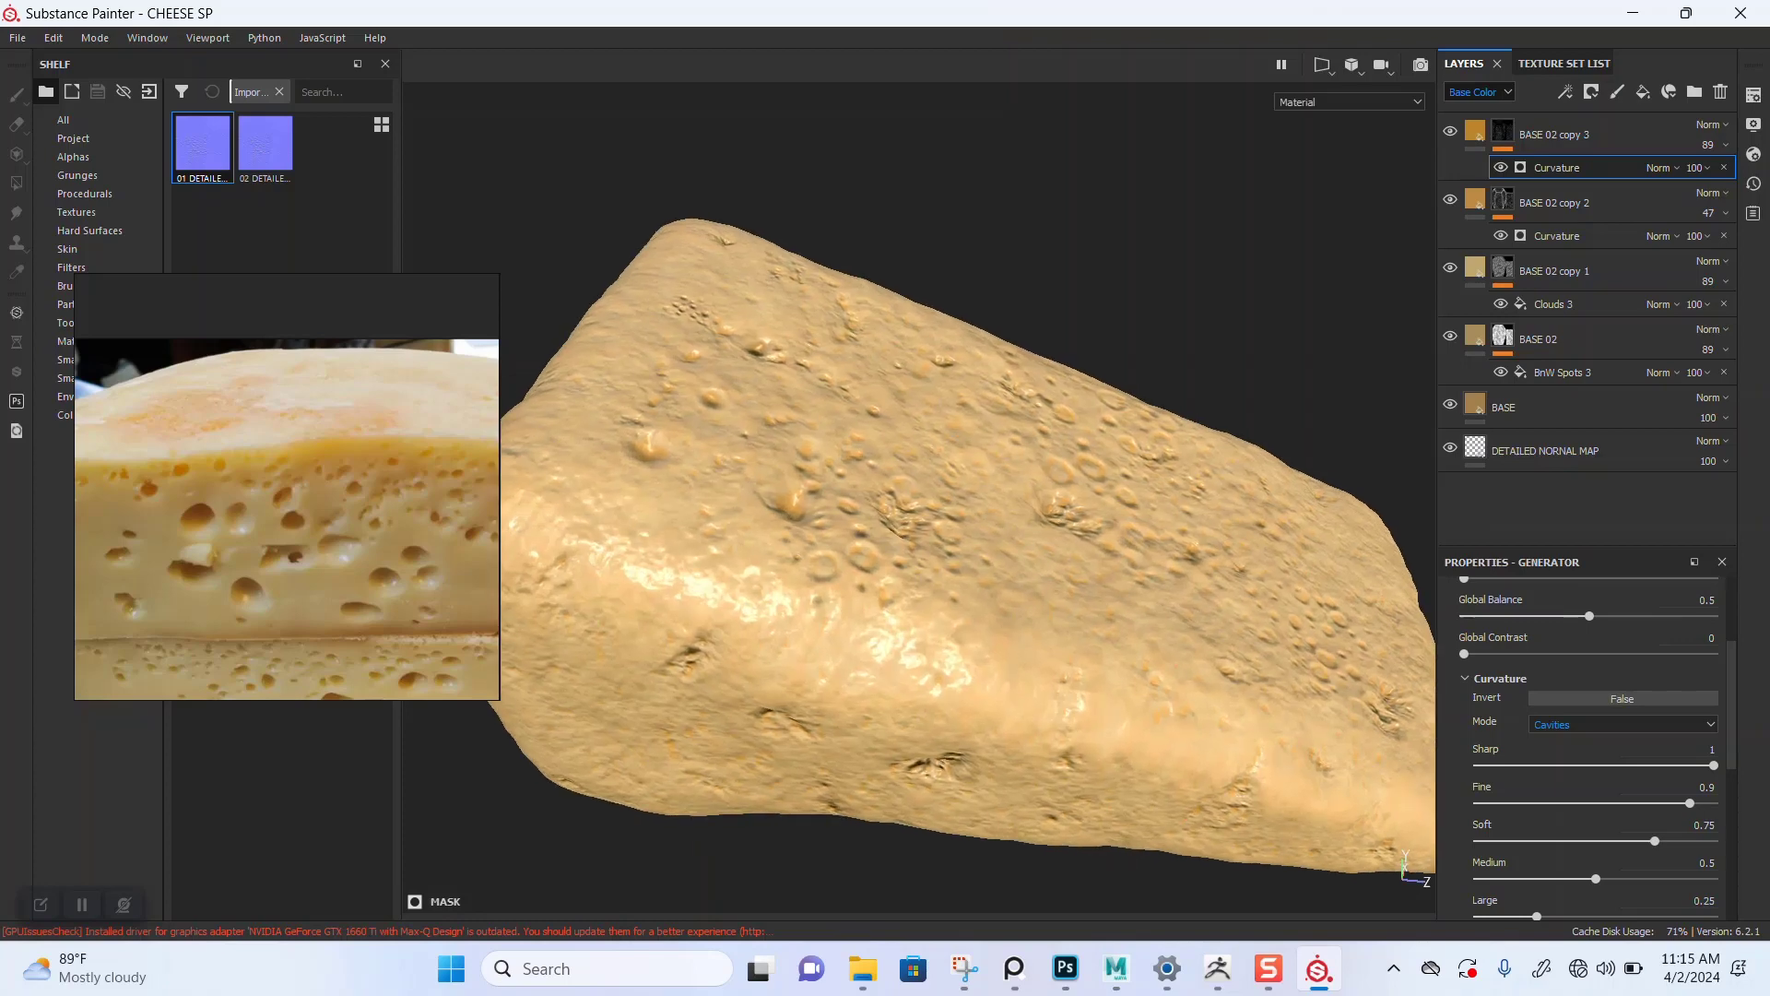
left_click_drag(977, 461, 964, 516, "alt")
scroll(894, 554, "up", 3)
scroll(894, 553, "down", 3)
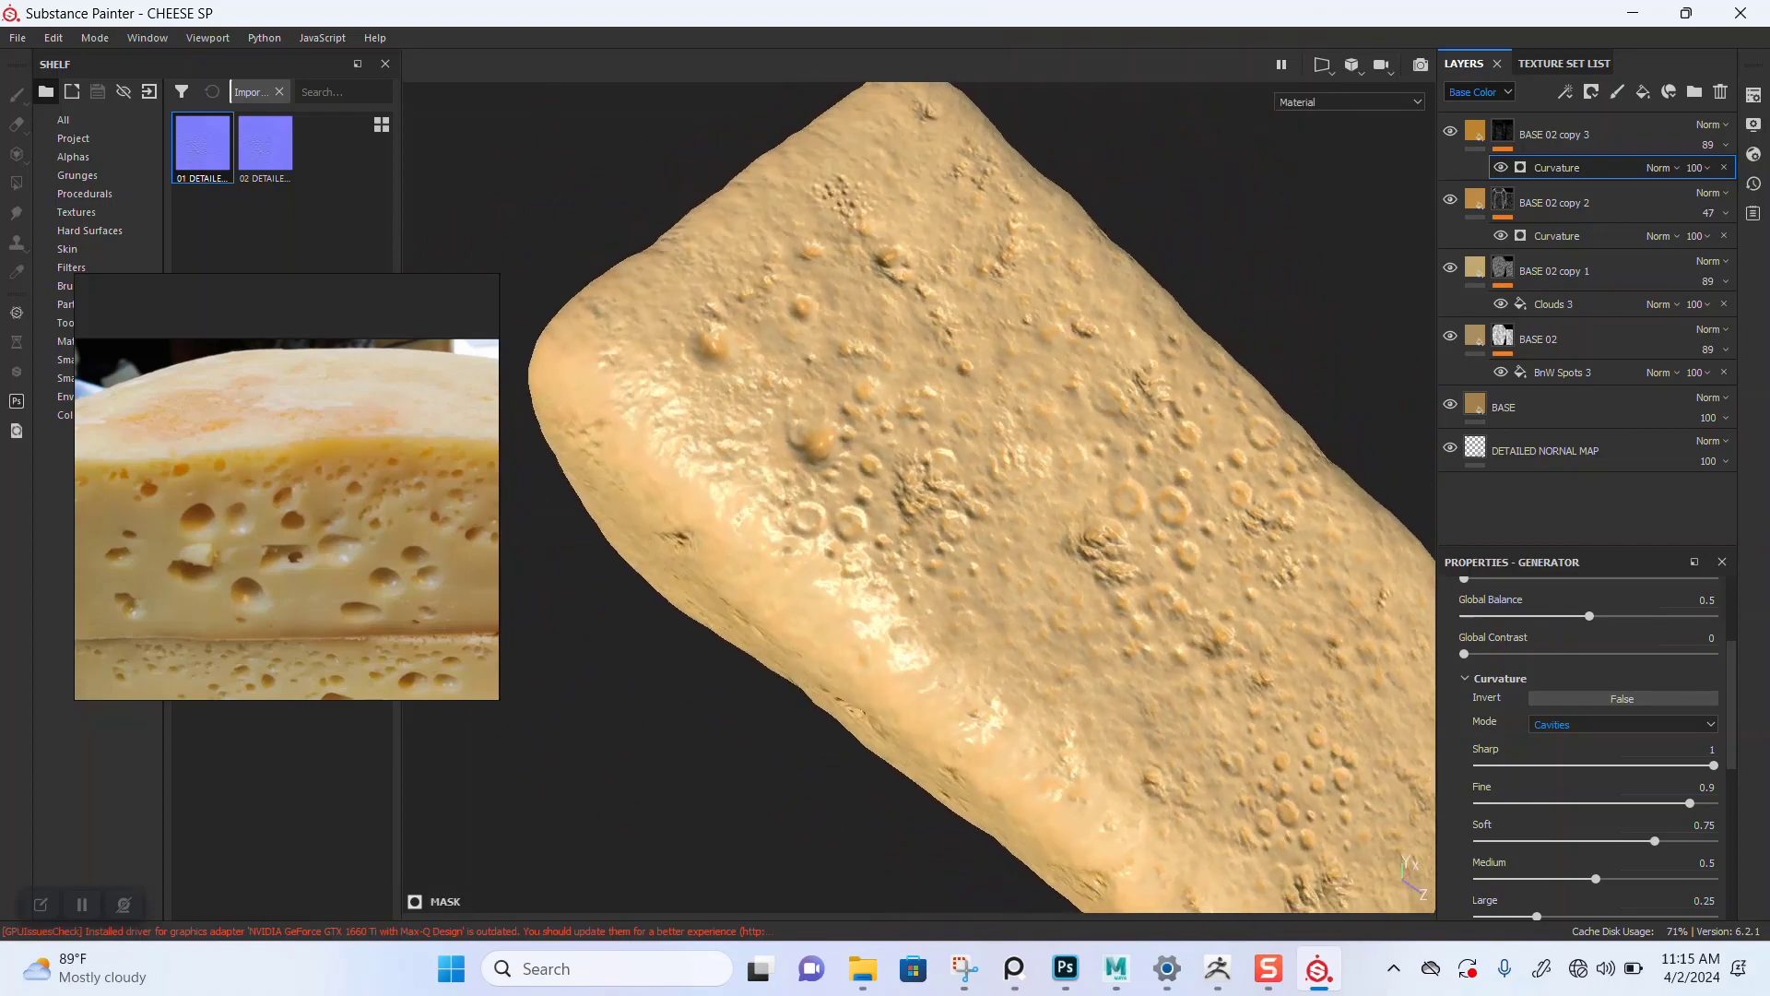
scroll(442, 574, "down", 3)
middle_click_drag(452, 579, 460, 478)
scroll(433, 517, "up", 1)
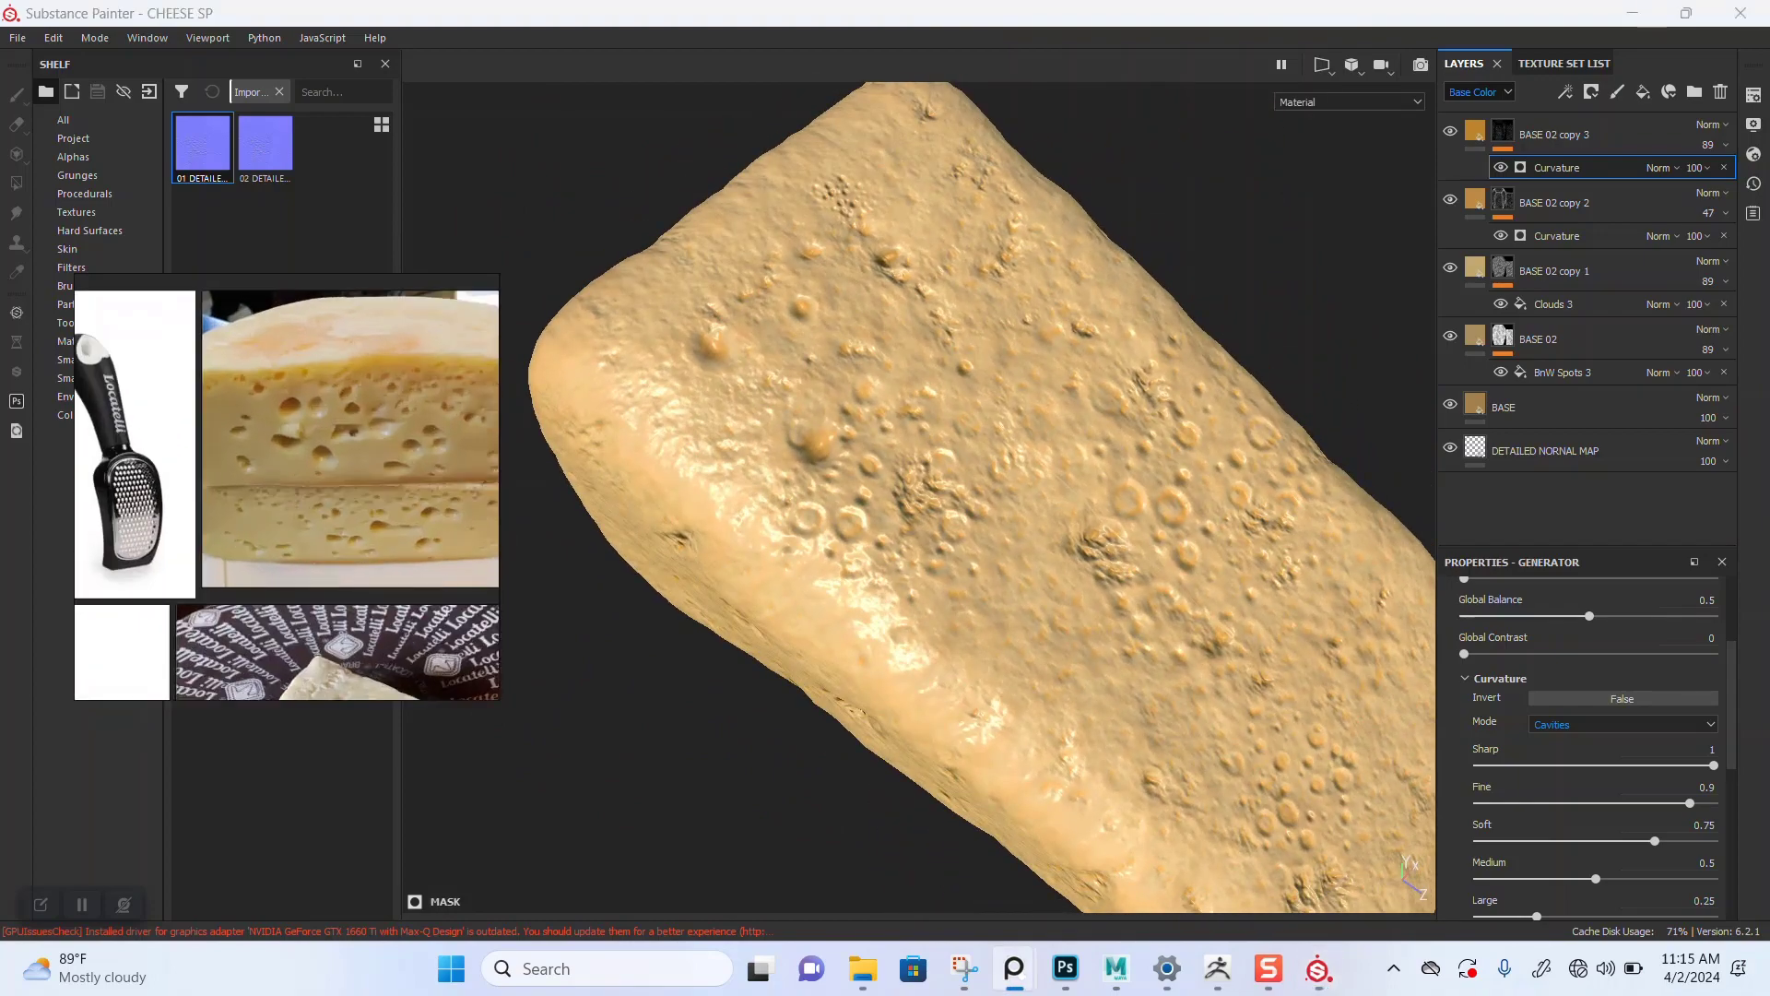
scroll(295, 443, "up", 6)
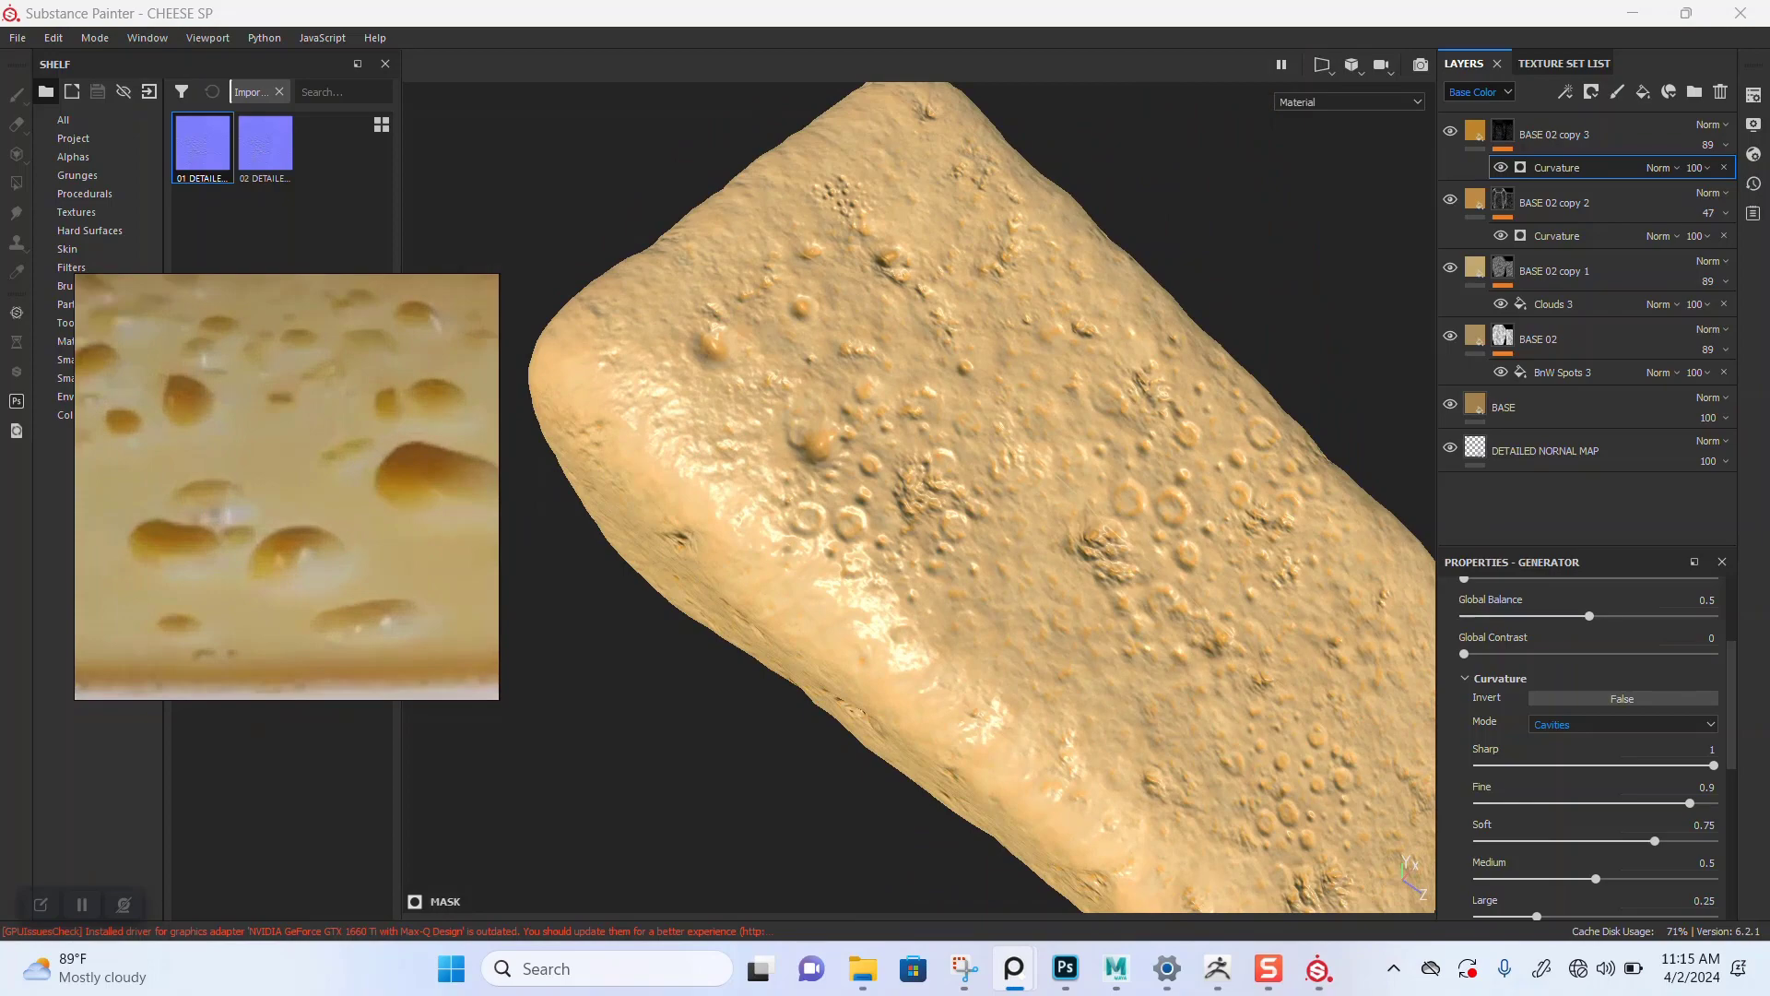
middle_click_drag(305, 480, 264, 489)
right_click_drag(959, 517, 885, 516, "alt")
mouse_move(922, 516)
left_mouse_down("alt")
mouse_move(816, 544)
mouse_move(797, 599)
mouse_move(899, 590)
mouse_move(1015, 484)
mouse_move(1033, 438)
mouse_move(949, 530)
mouse_move(908, 539)
mouse_move(894, 576)
left_mouse_up("alt")
Step: Rename BASE 02 copy 2 as CURVATURE DETAIL and BASE 02 copy 3 as CAVITY HOLES
left_click(1554, 135)
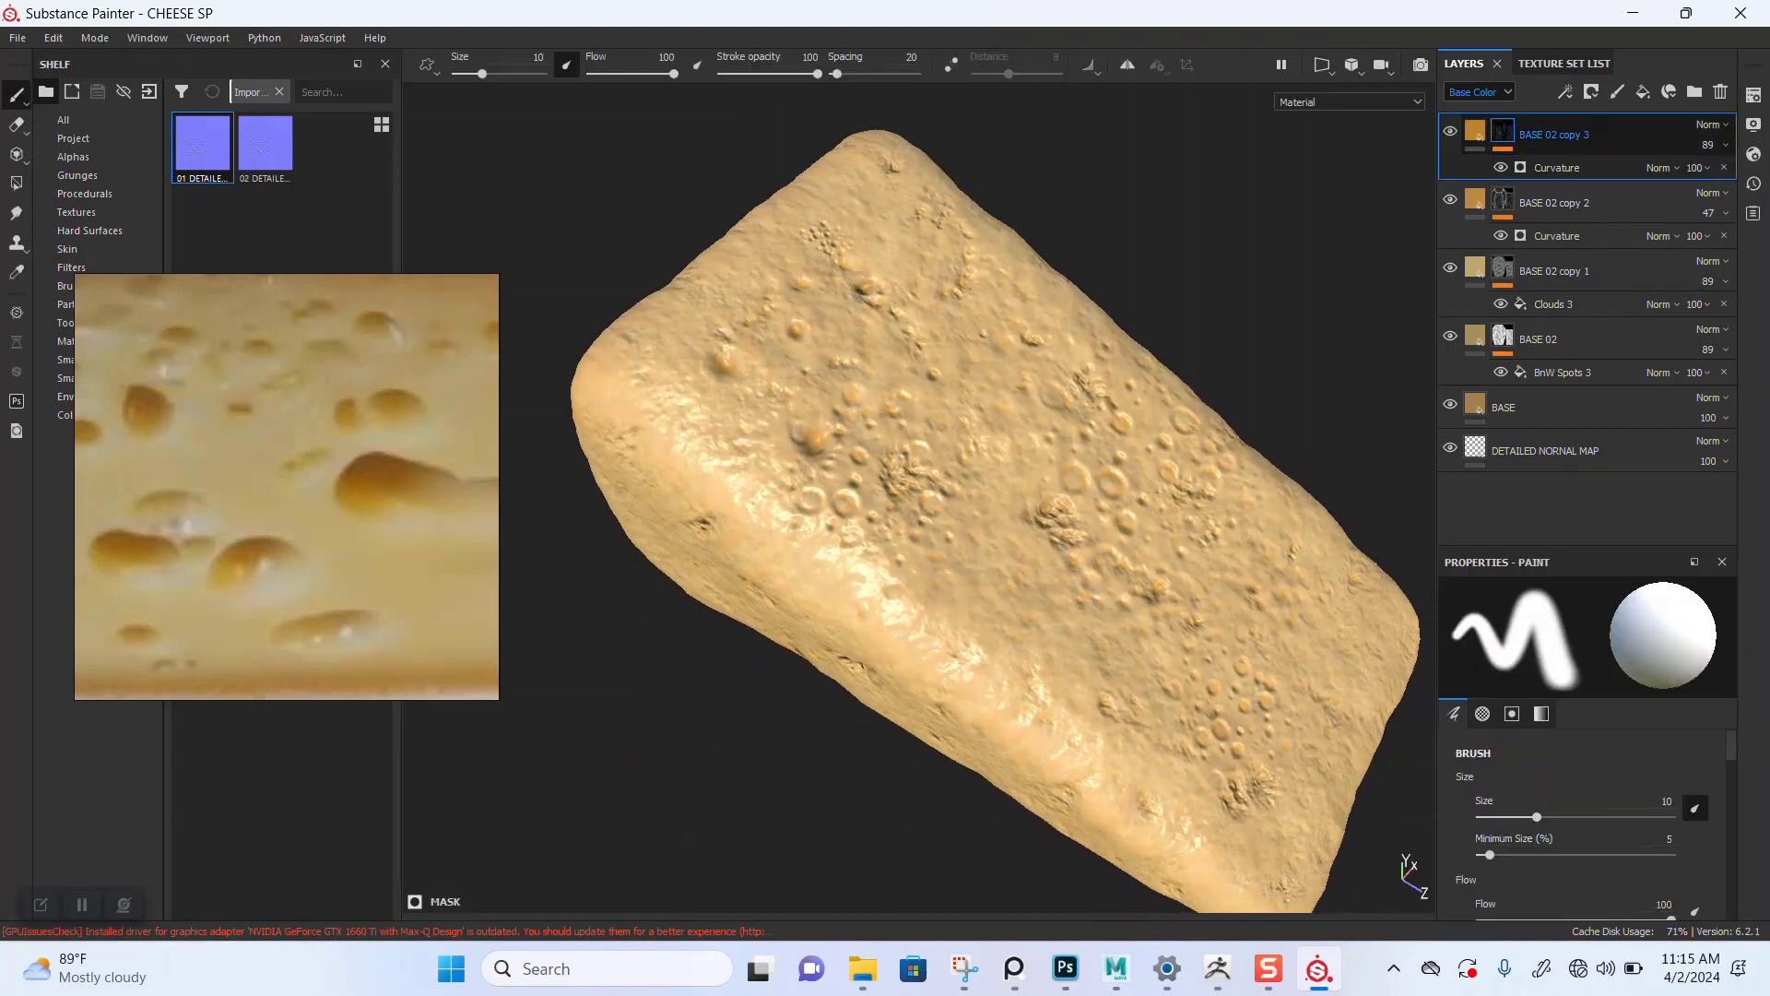
double_click(1555, 203)
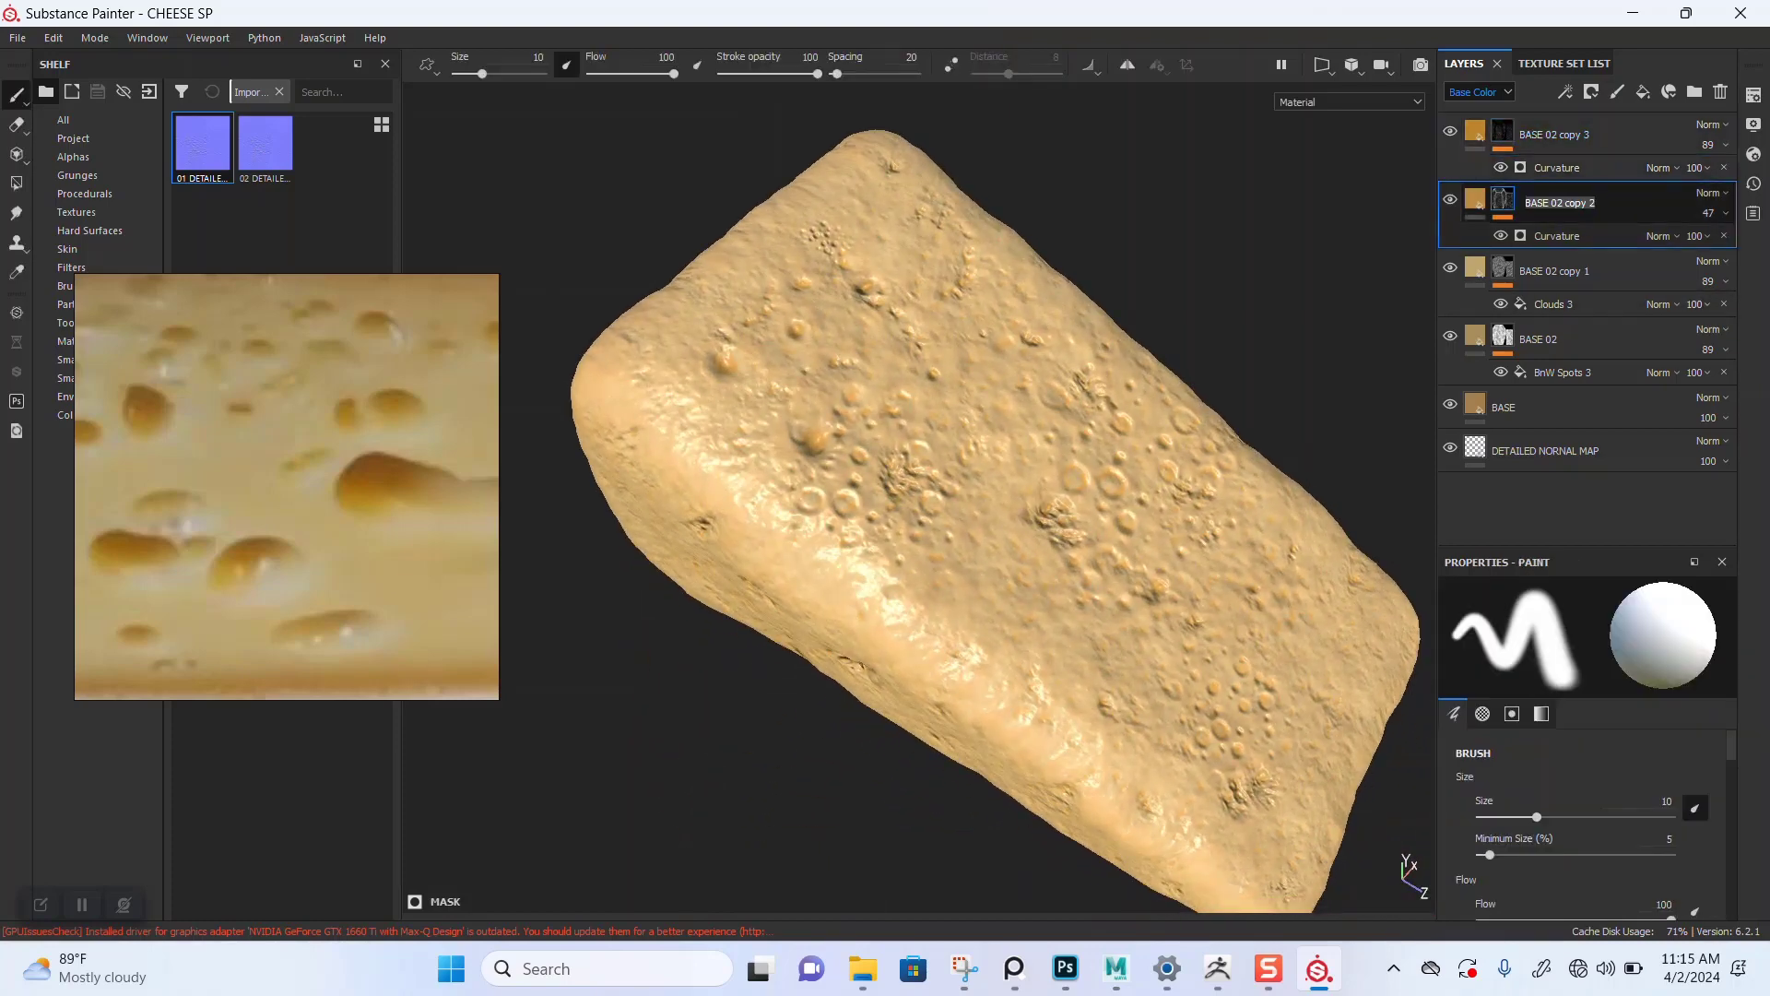
type("CURVATURE DETAIL")
key("Return")
double_click(1556, 135)
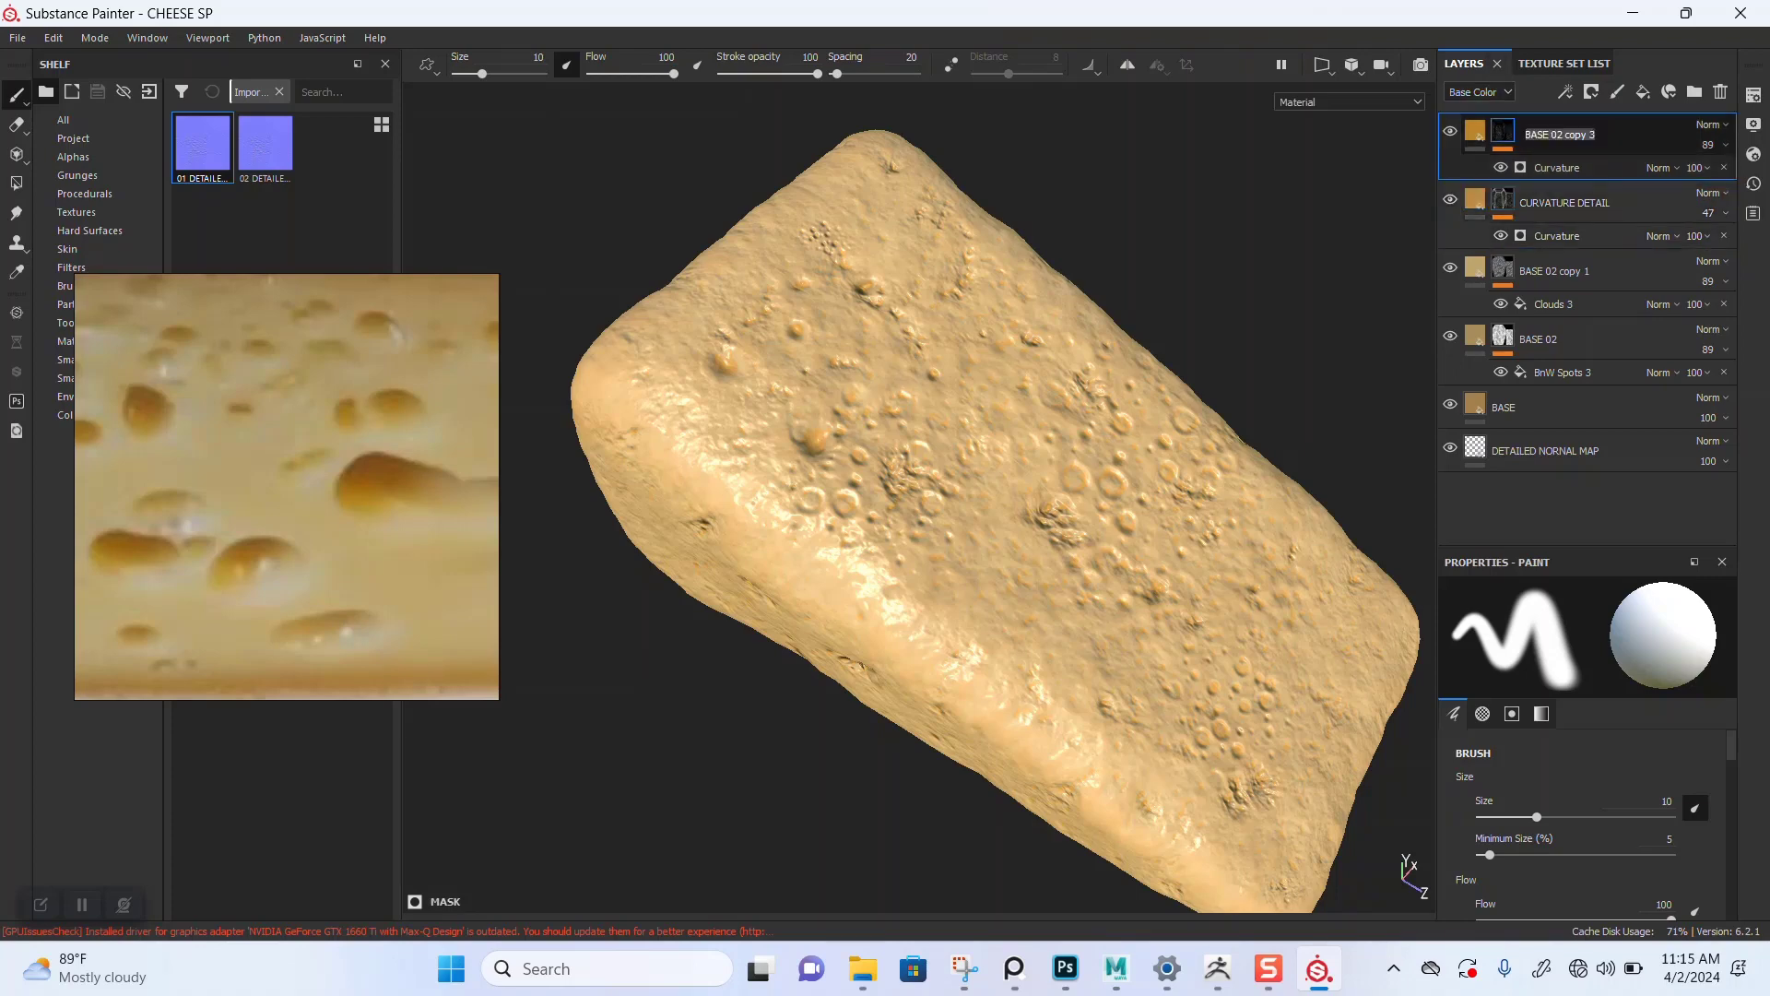
type("C")
type("AVITY HOLES")
key("Return")
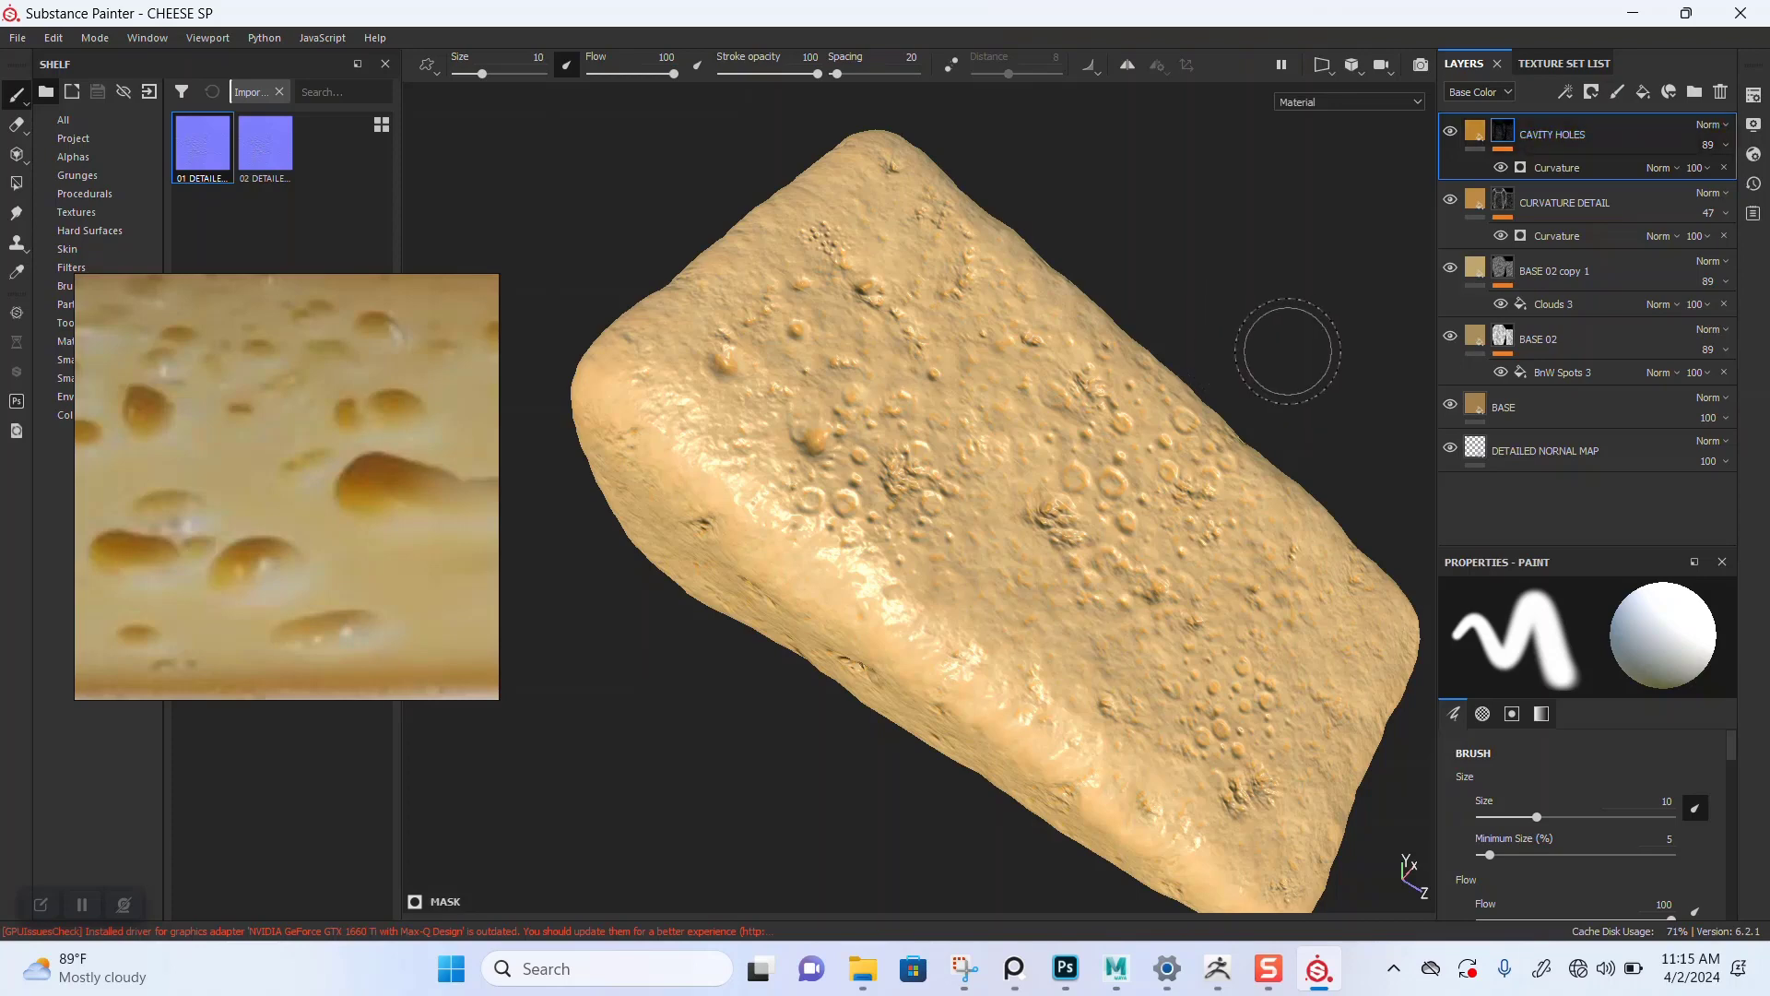
Step: Set the CAVITY HOLES Curvature generator's Global Balance to 0.86 and Global Blur to 2.42
left_click(1567, 168)
scroll(1599, 701, "up", 3)
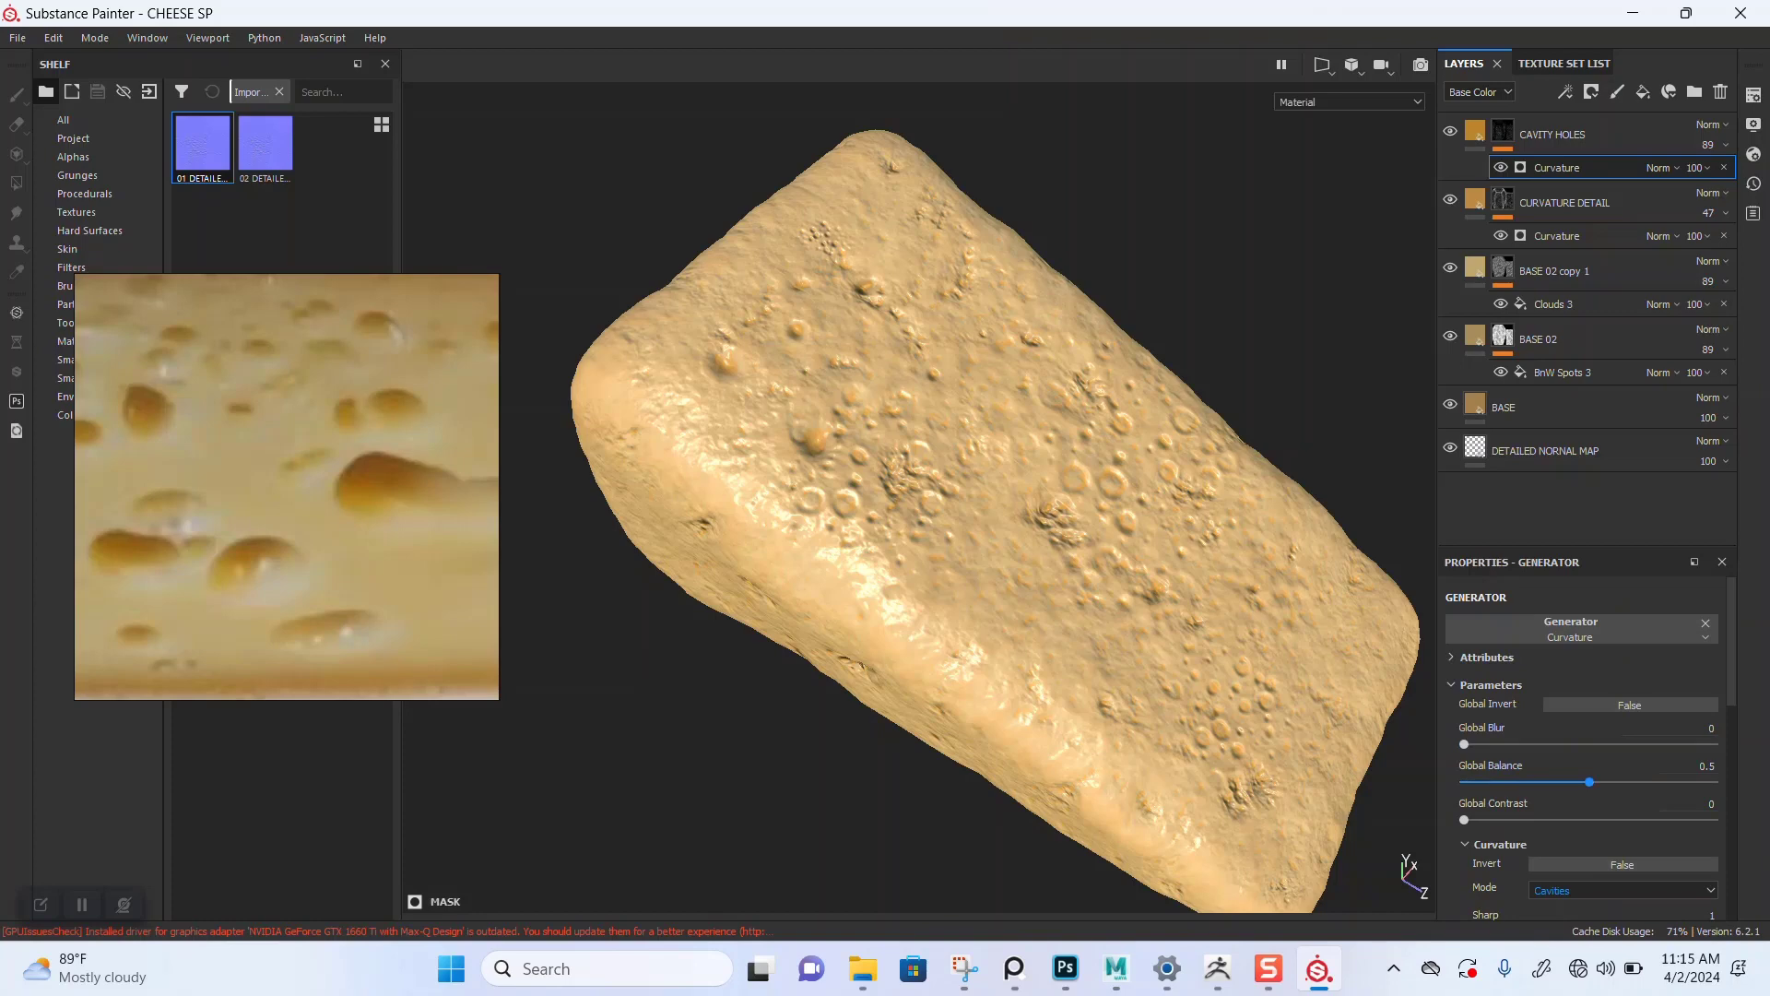
left_click_drag(1590, 782, 1679, 782)
left_click_drag(1464, 744, 1505, 744)
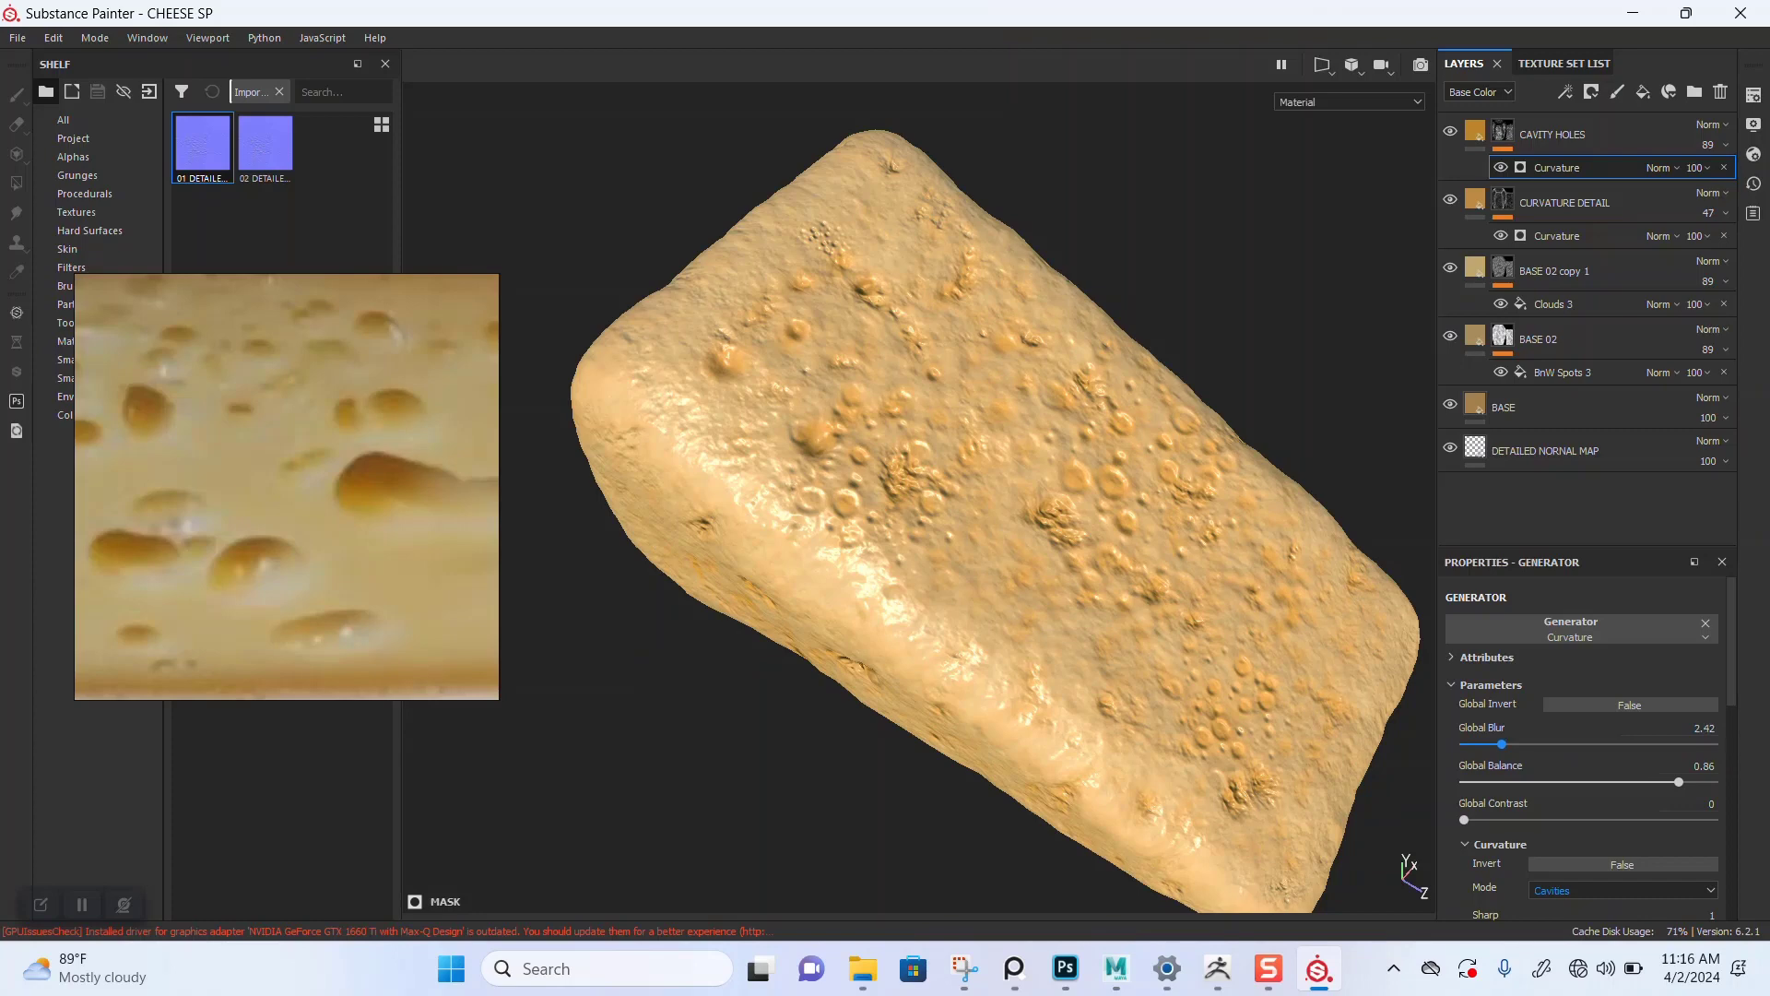
Step: Set the CAVITY HOLES layer opacity to 55
left_click(1708, 145)
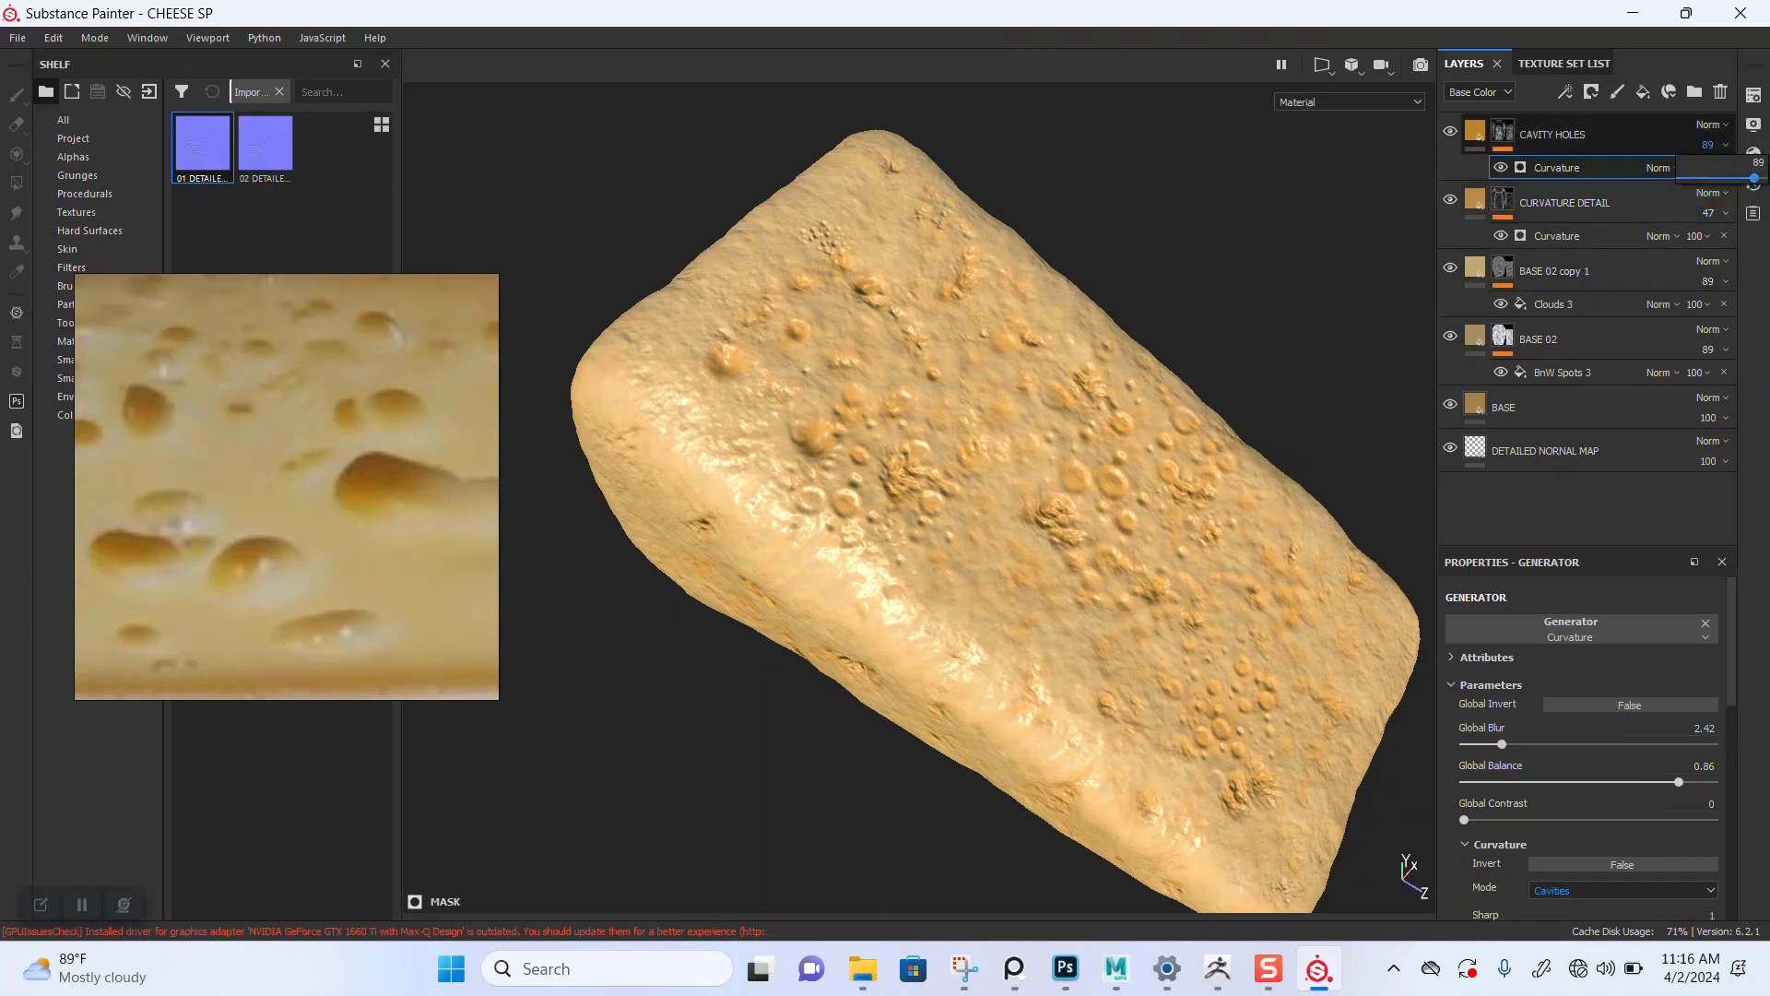
mouse_move(1754, 177)
left_mouse_down()
mouse_move(1708, 177)
mouse_move(1726, 177)
left_mouse_up()
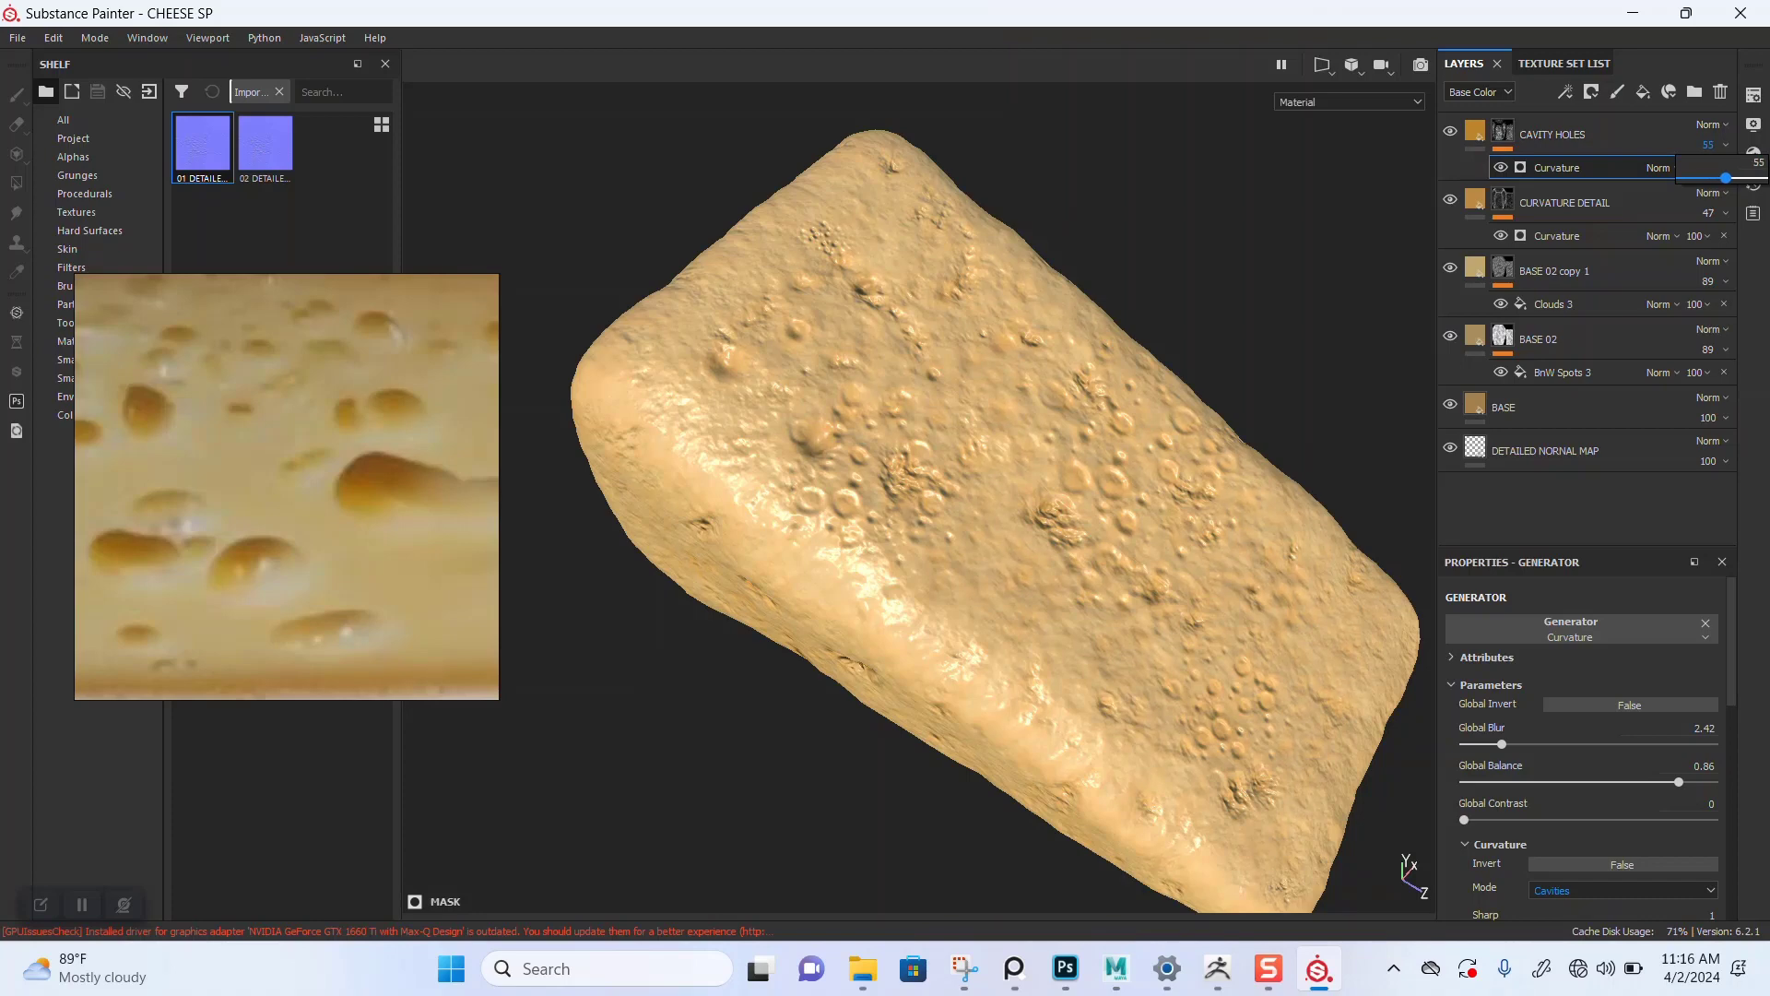
scroll(919, 498, "up", 3)
left_click_drag(922, 553, 968, 516, "alt")
scroll(1114, 539, "down", 2)
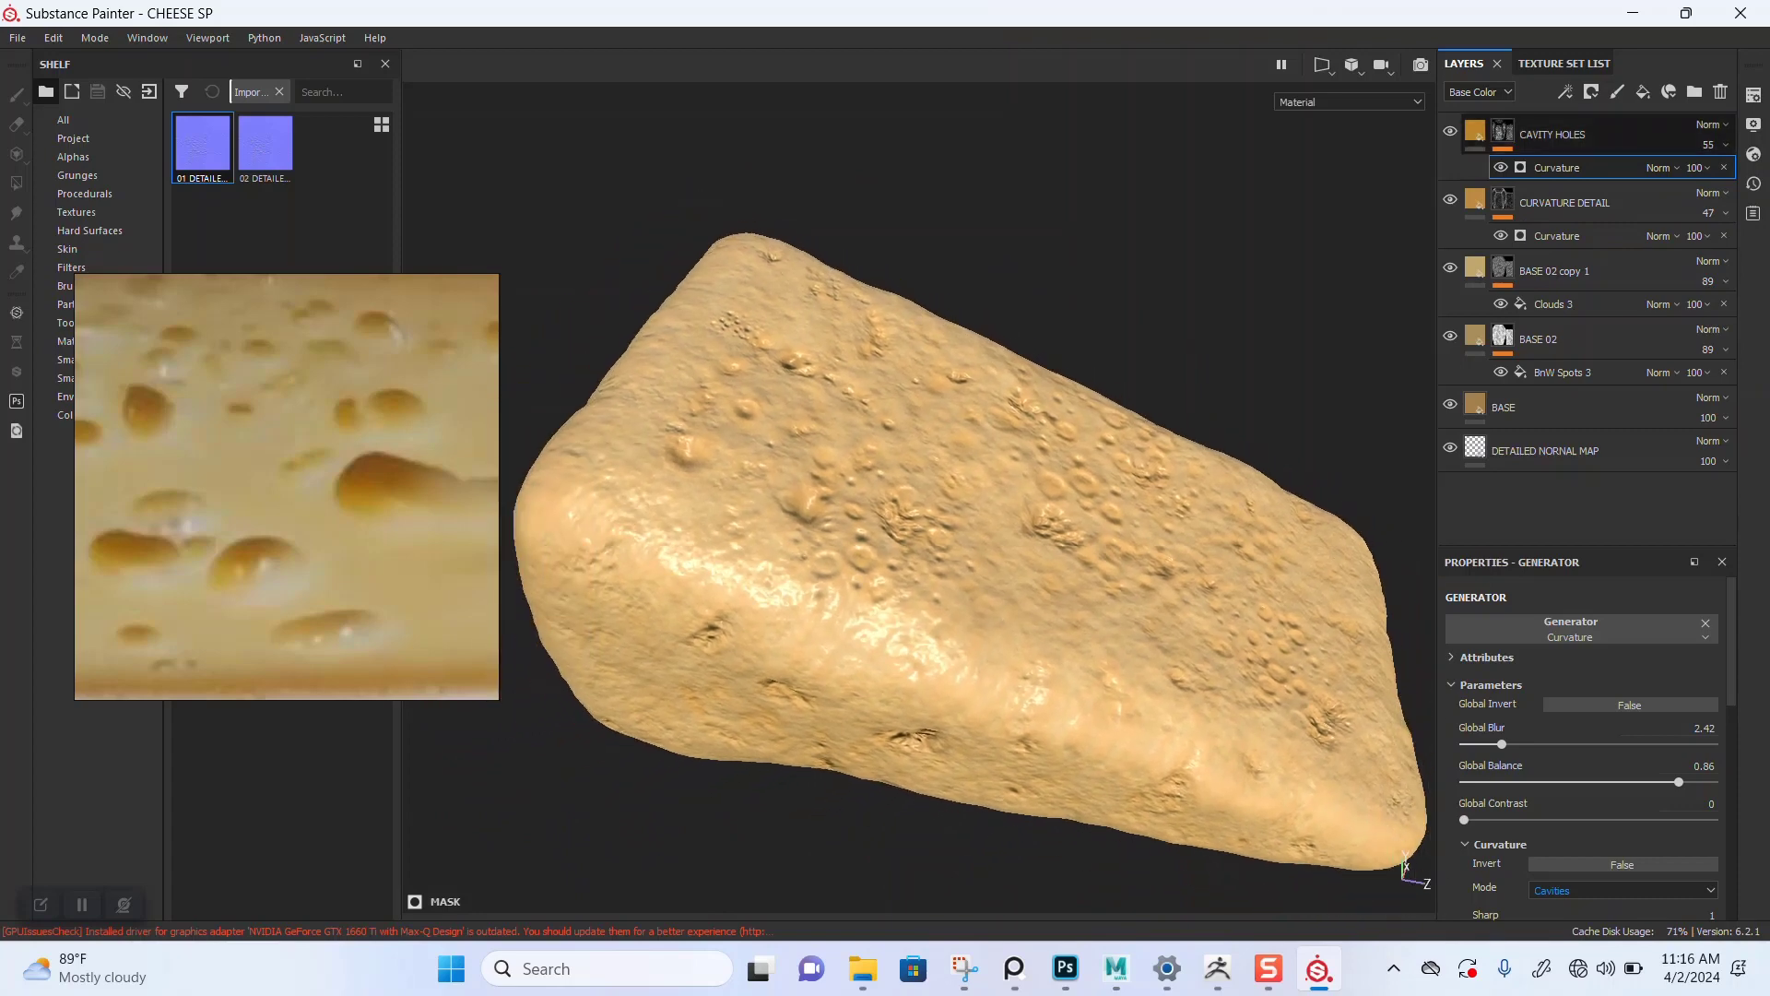
Step: Duplicate the CAVITY HOLES layer and set the copy's opacity to 100
left_click(1553, 134)
key("ctrl+d")
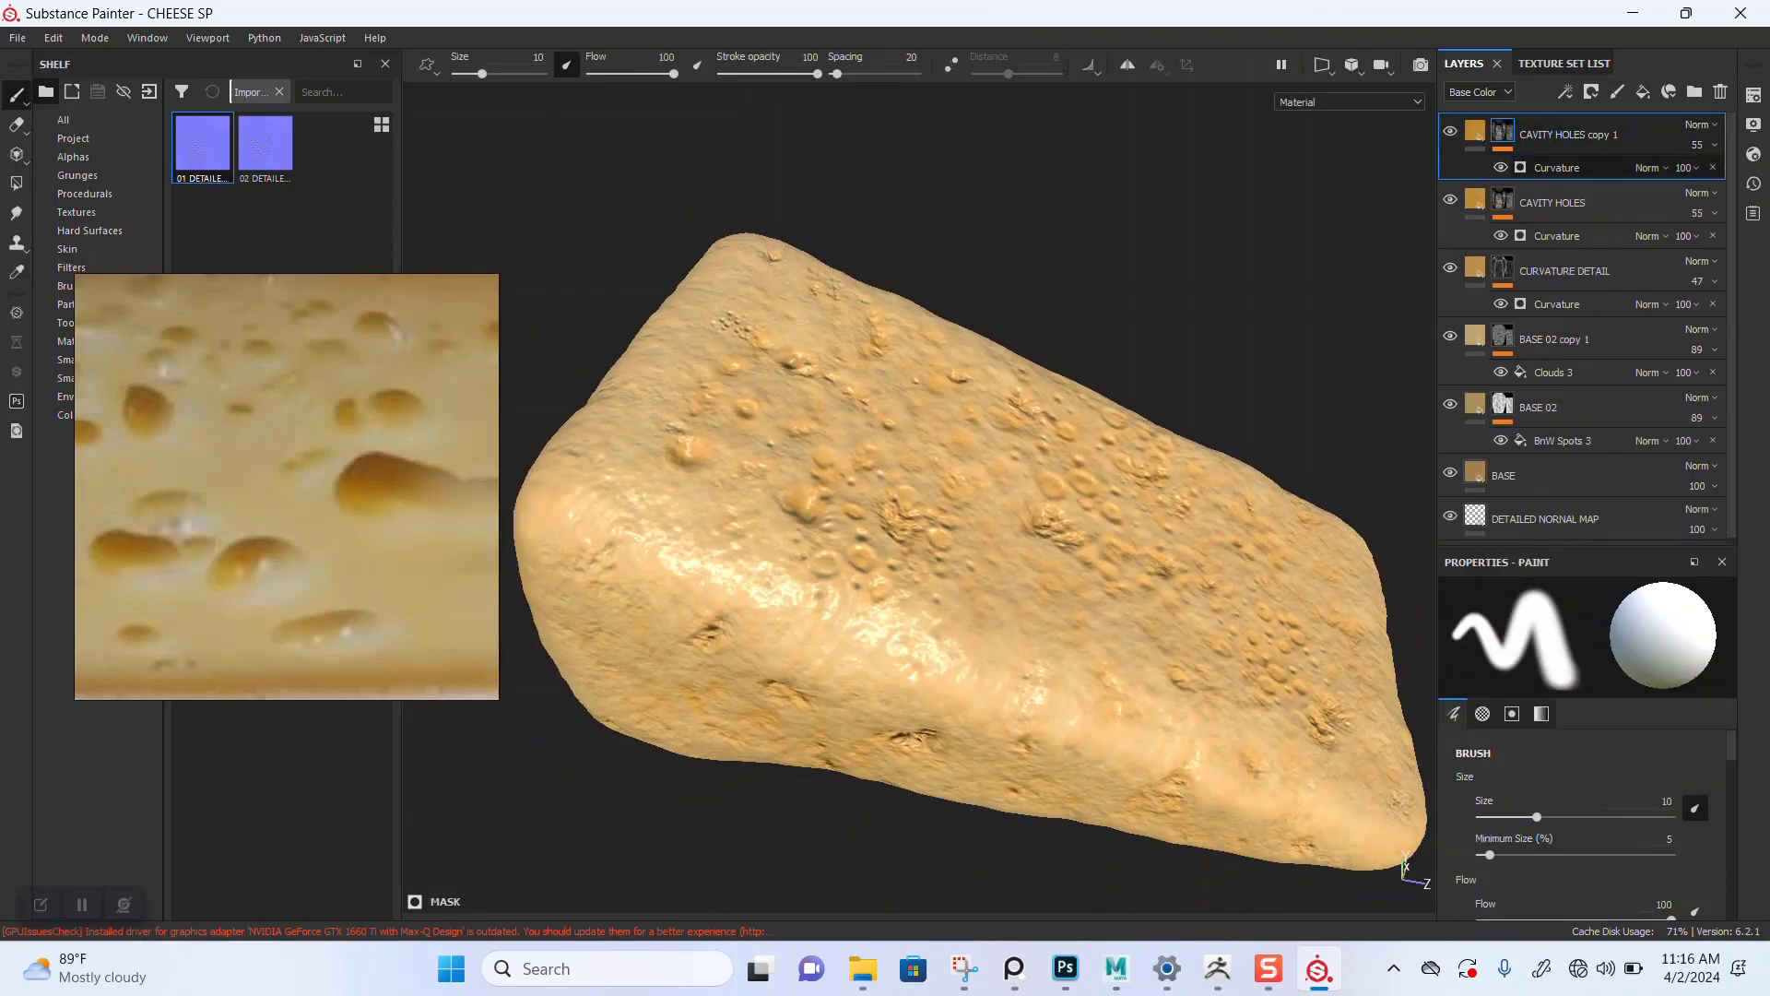
left_click(1568, 168)
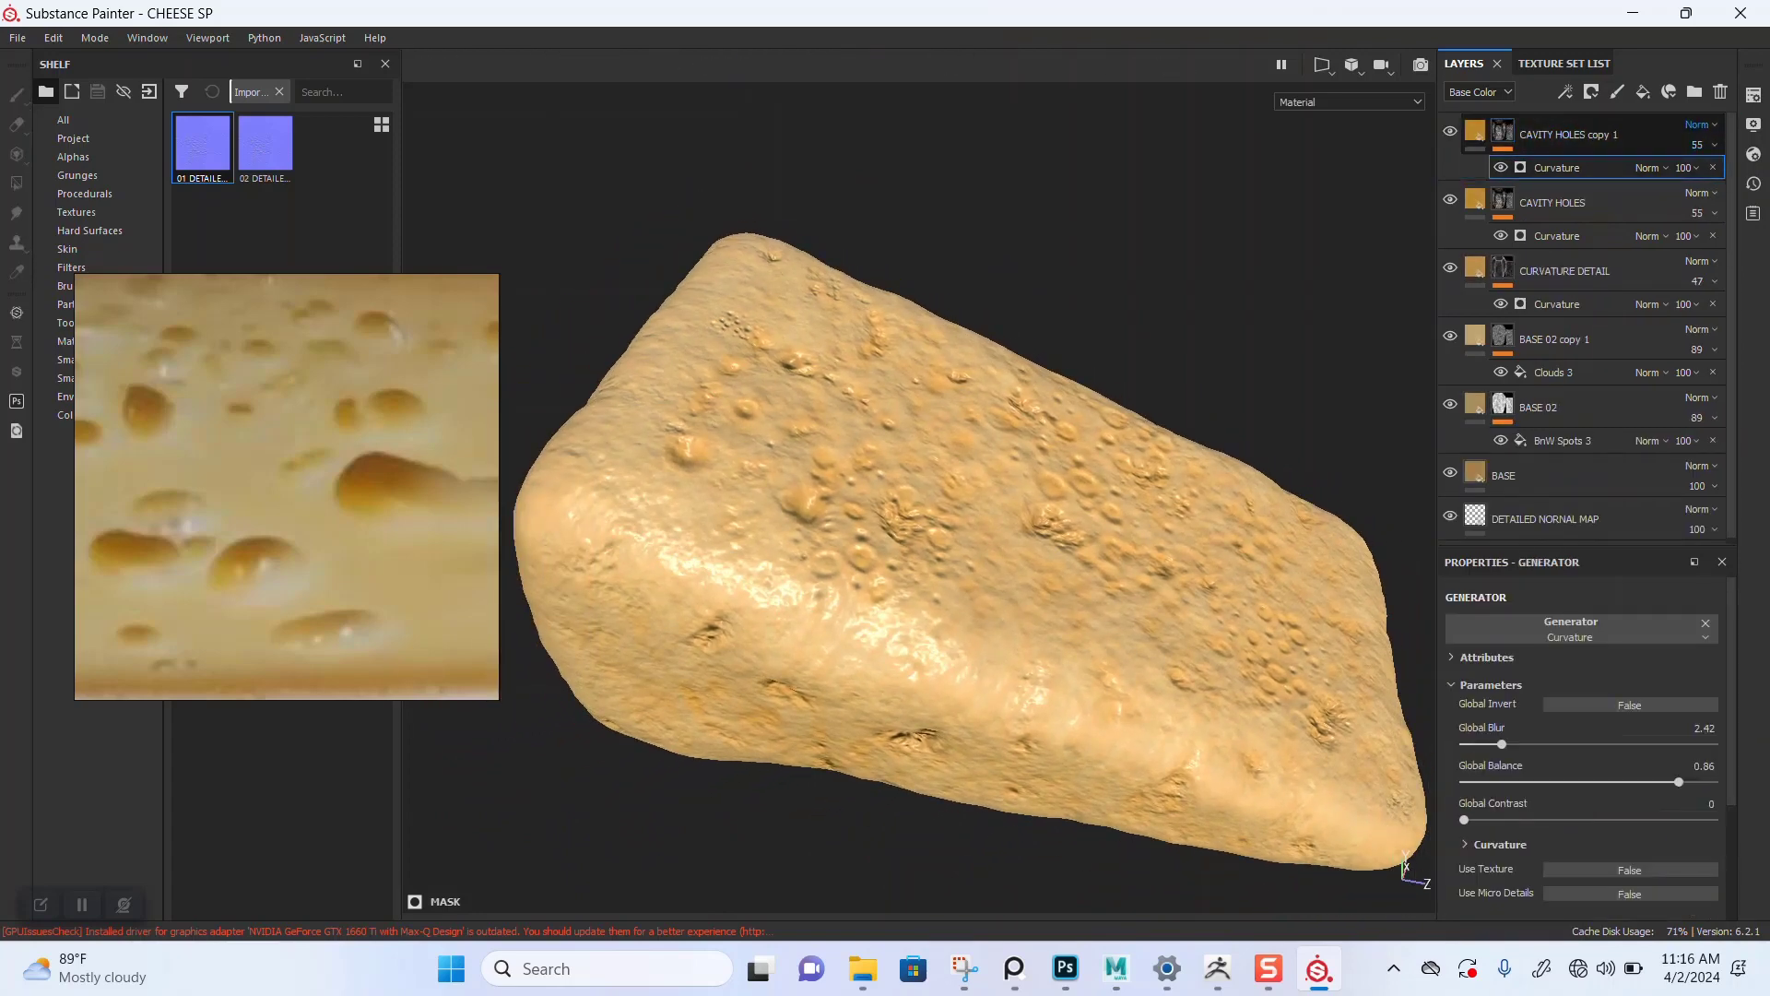
left_click(1701, 124)
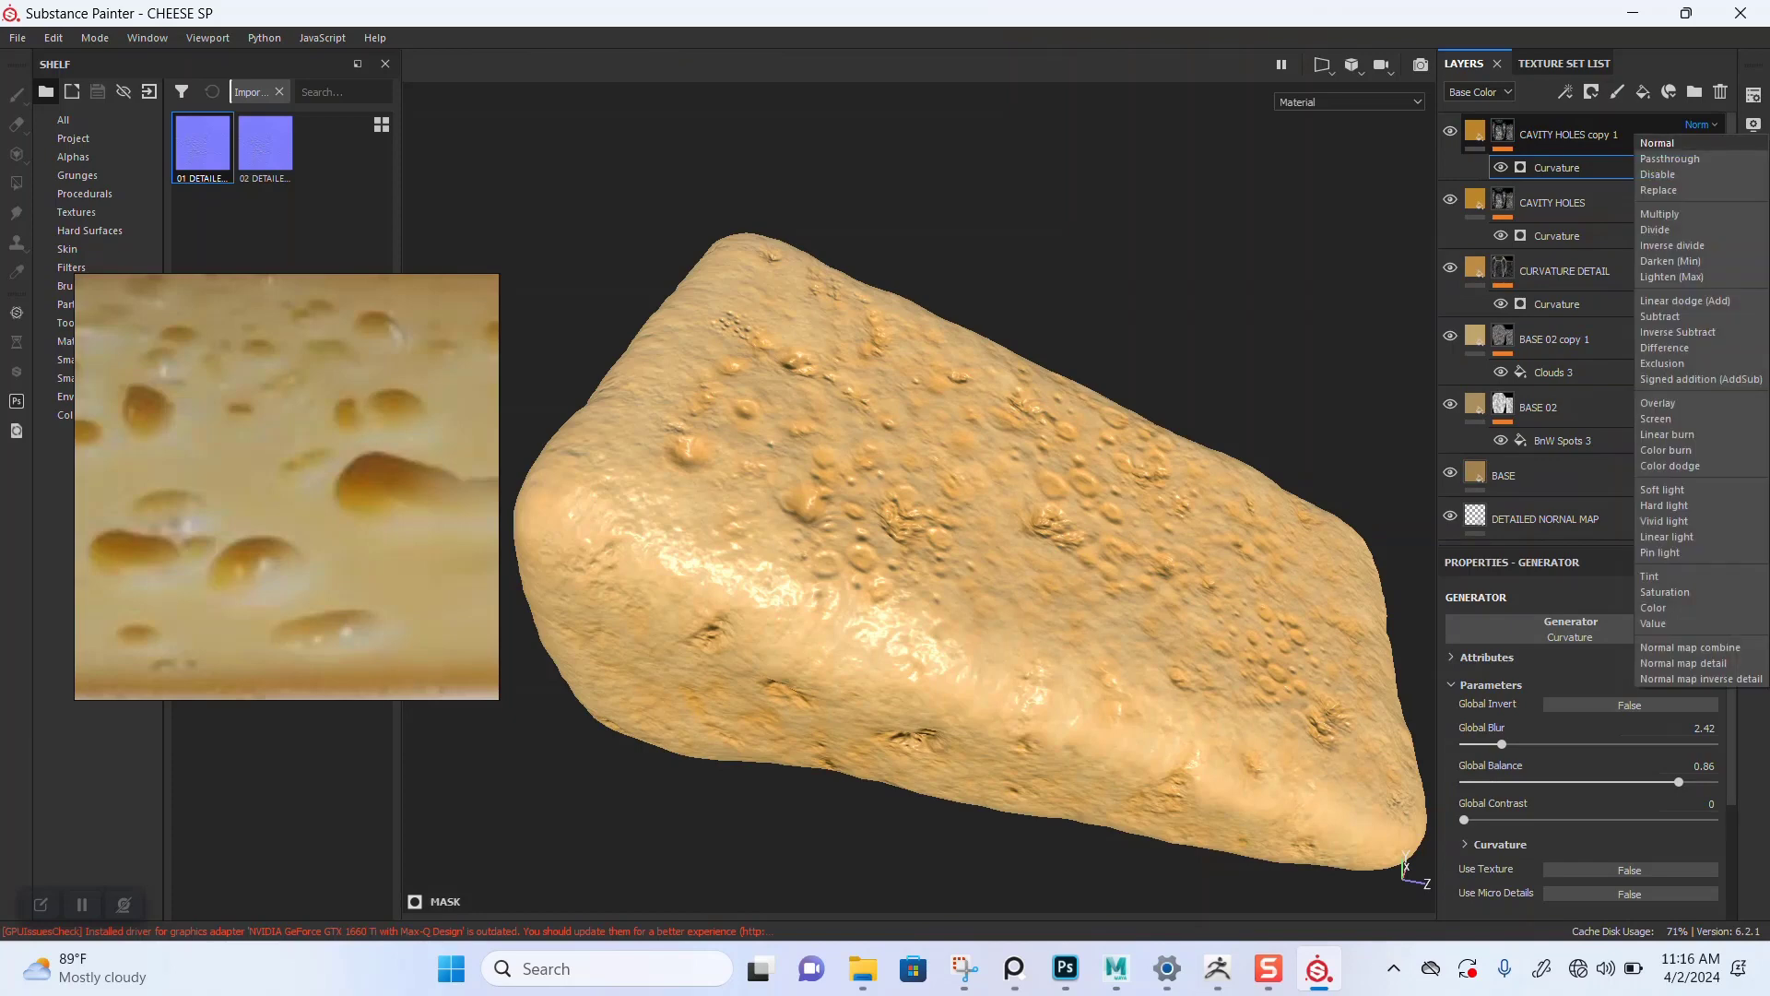
left_click(1568, 134)
left_click(1702, 145)
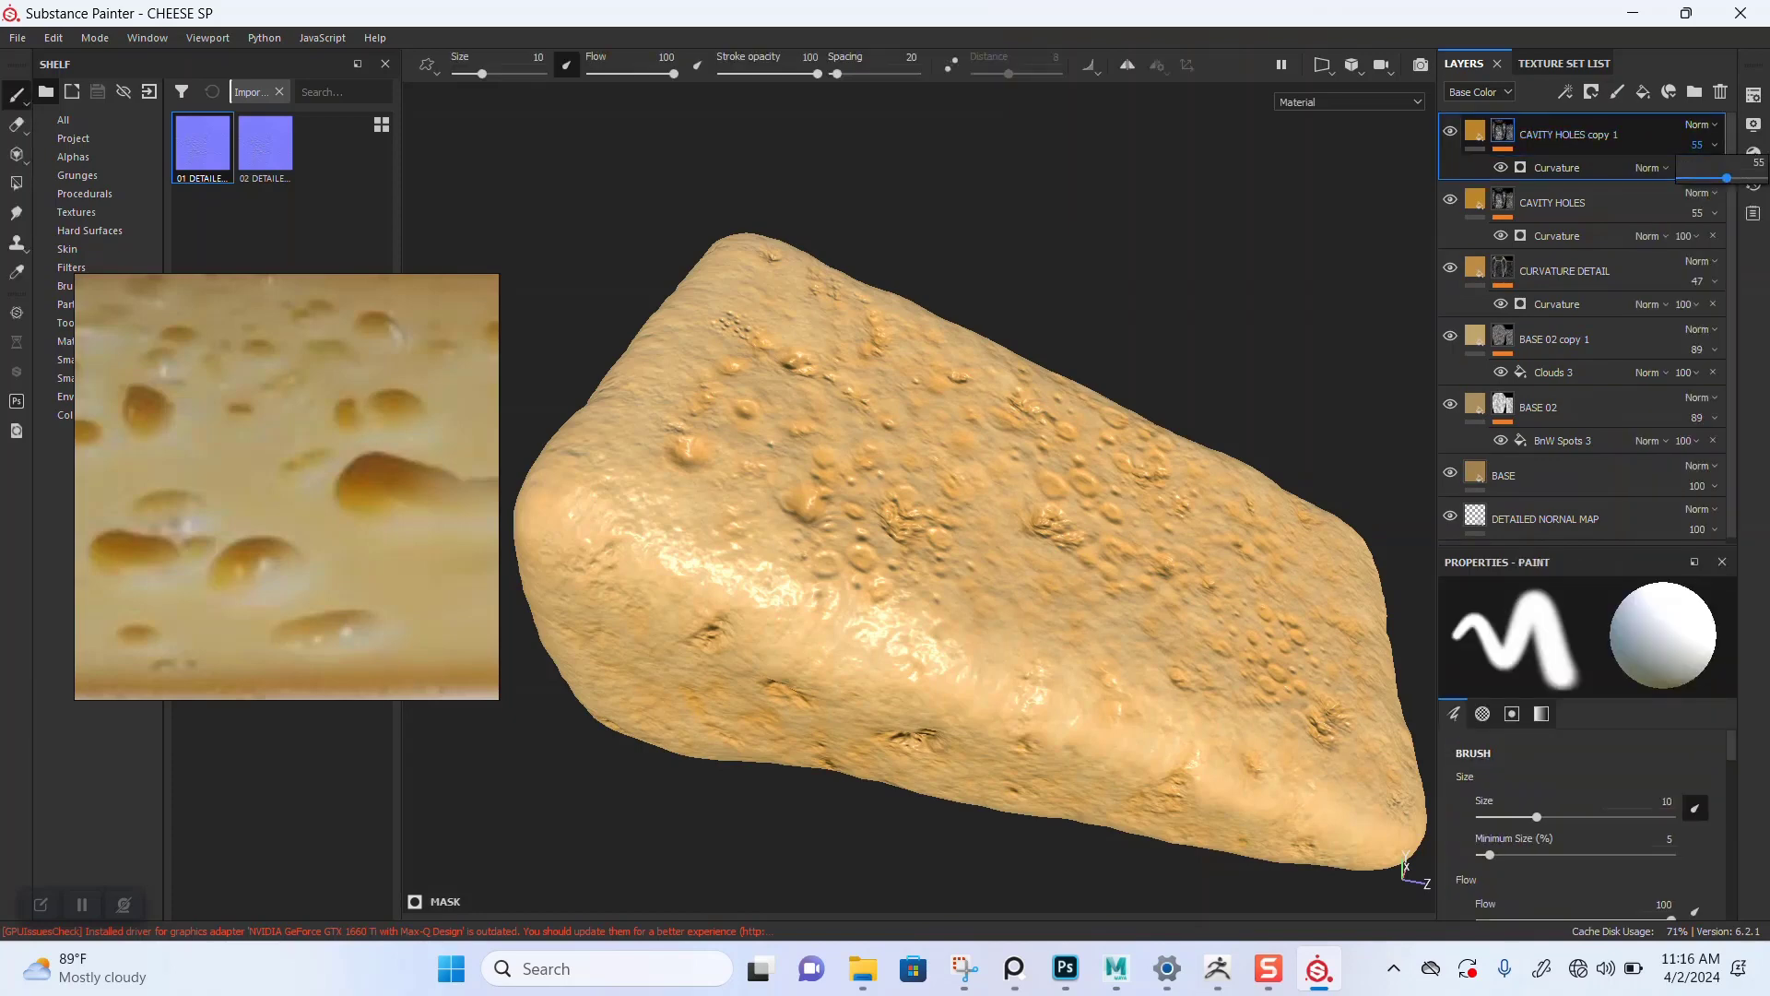
left_click_drag(1726, 177, 1767, 177)
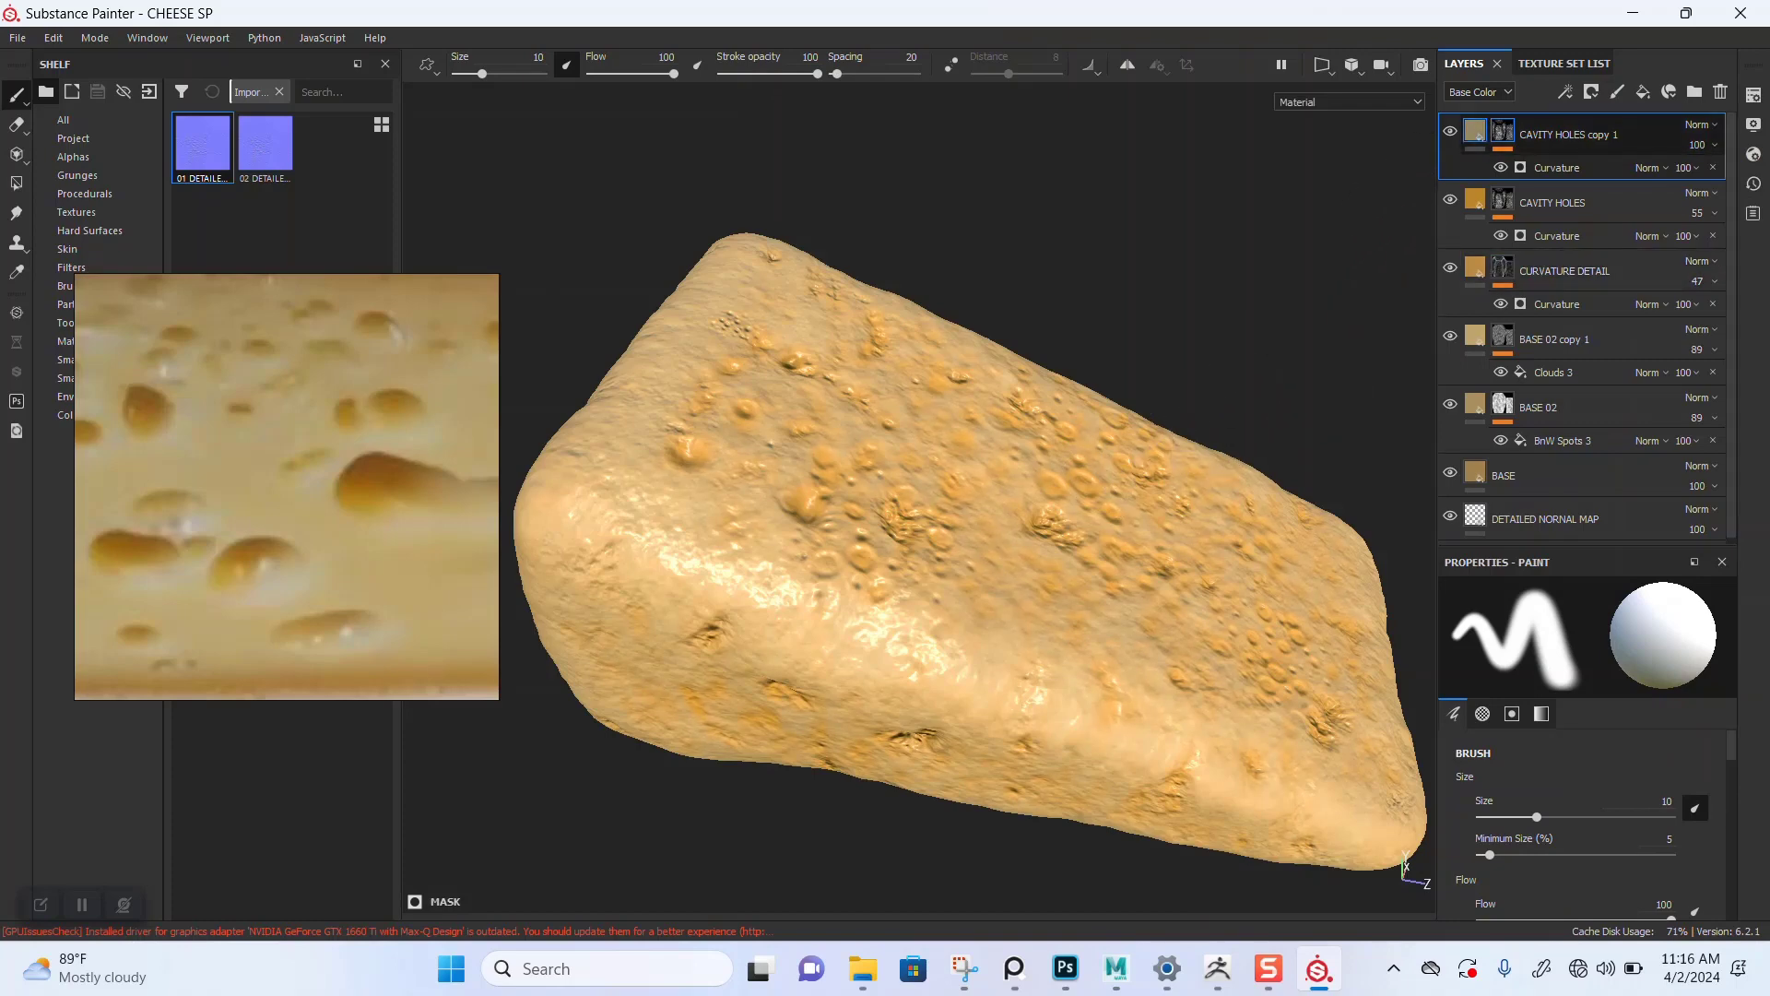
Step: Select the Curvature generator in the CAVITY HOLES copy 1 mask and set its Curvature mode to Dual
left_click(1475, 130)
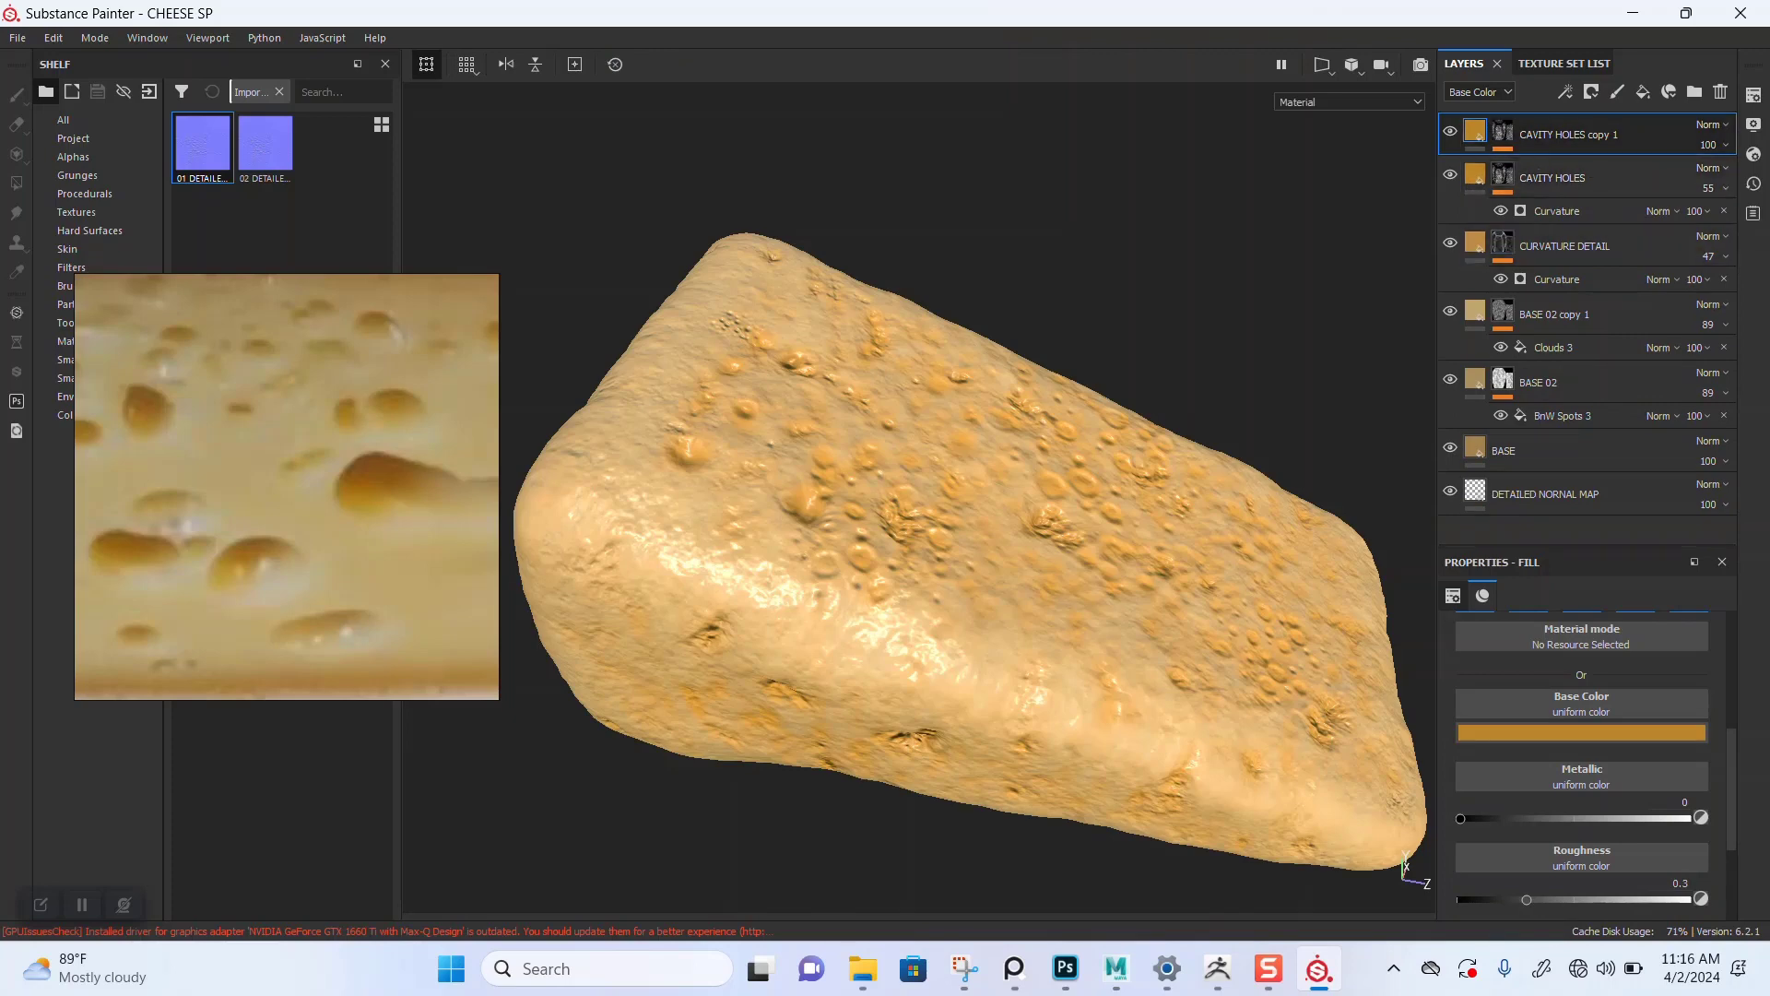
left_click(1503, 131)
left_click(1558, 168)
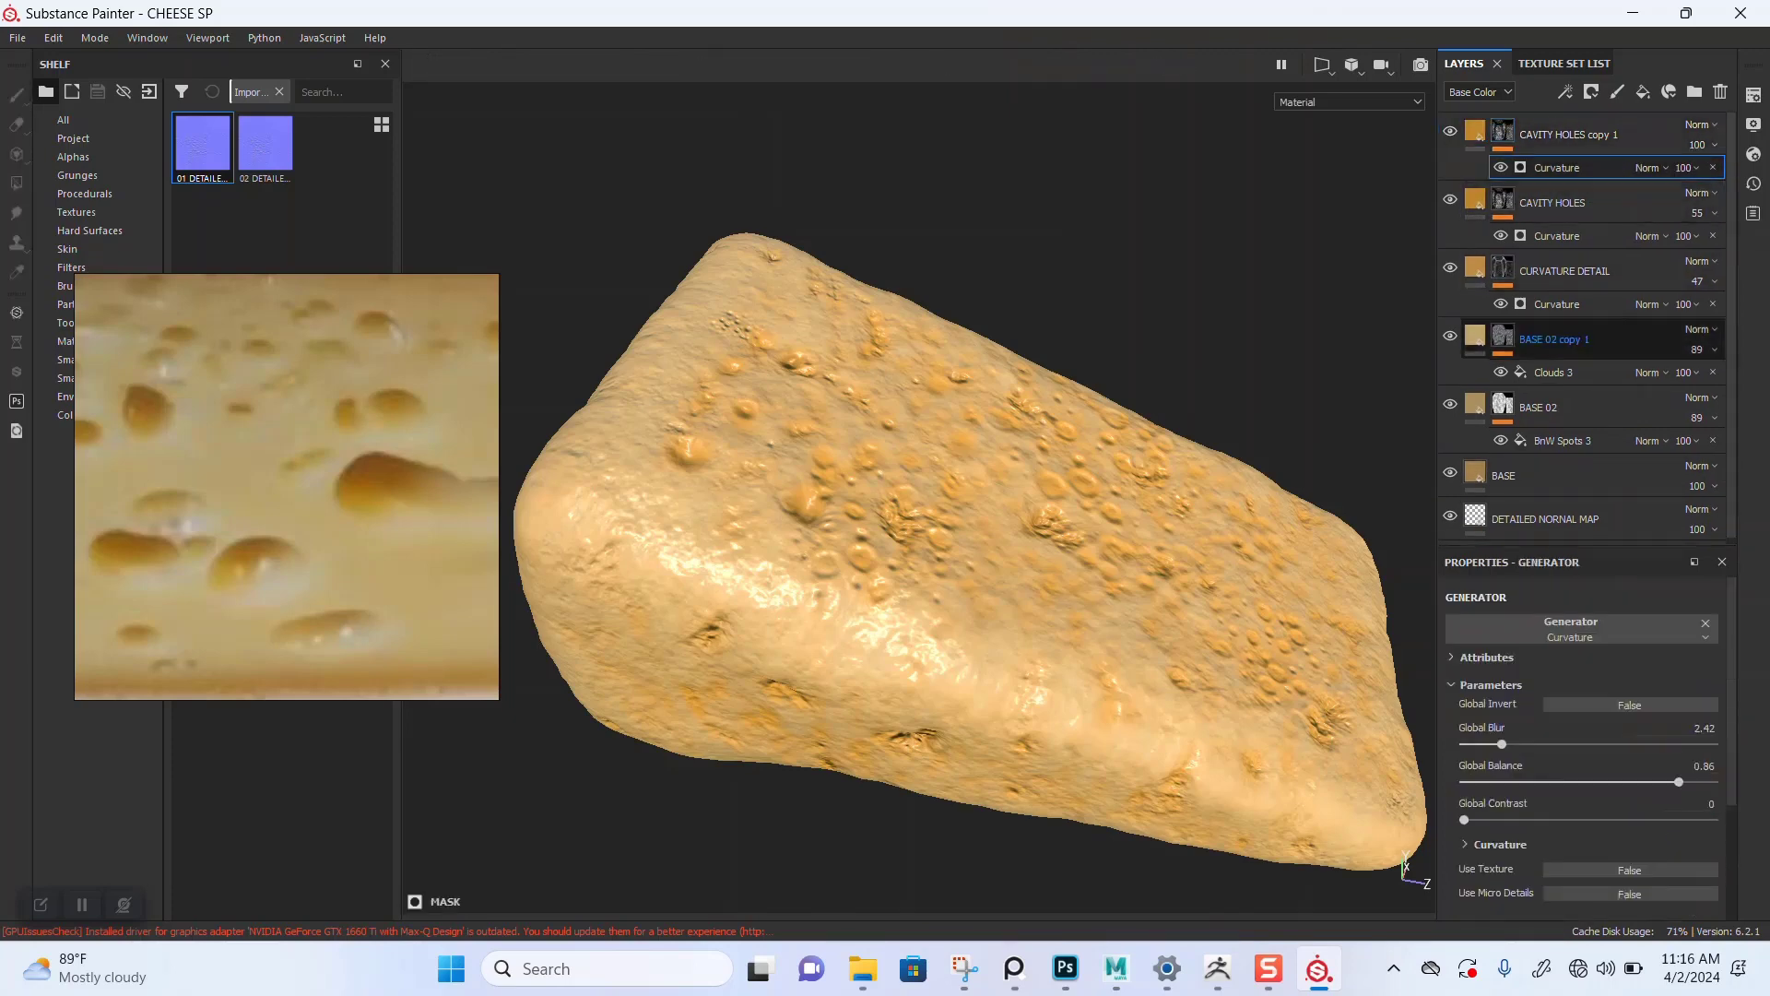
scroll(1581, 747, "down", 3)
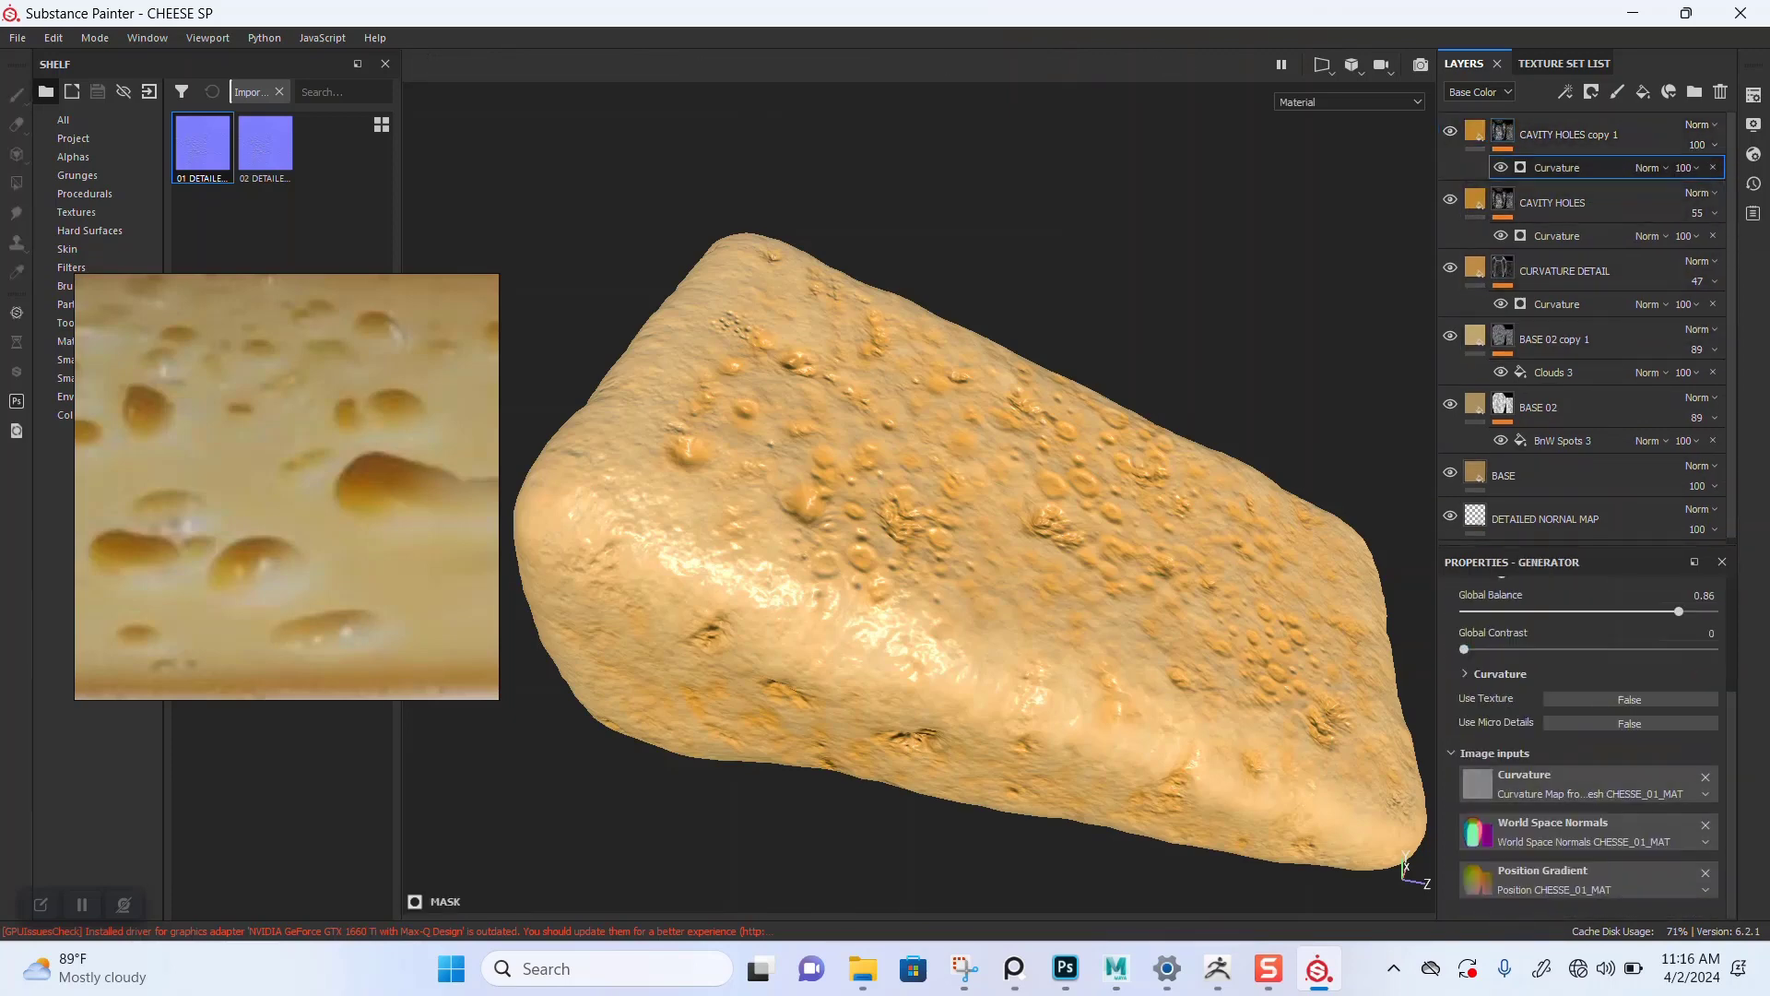
left_click(1501, 674)
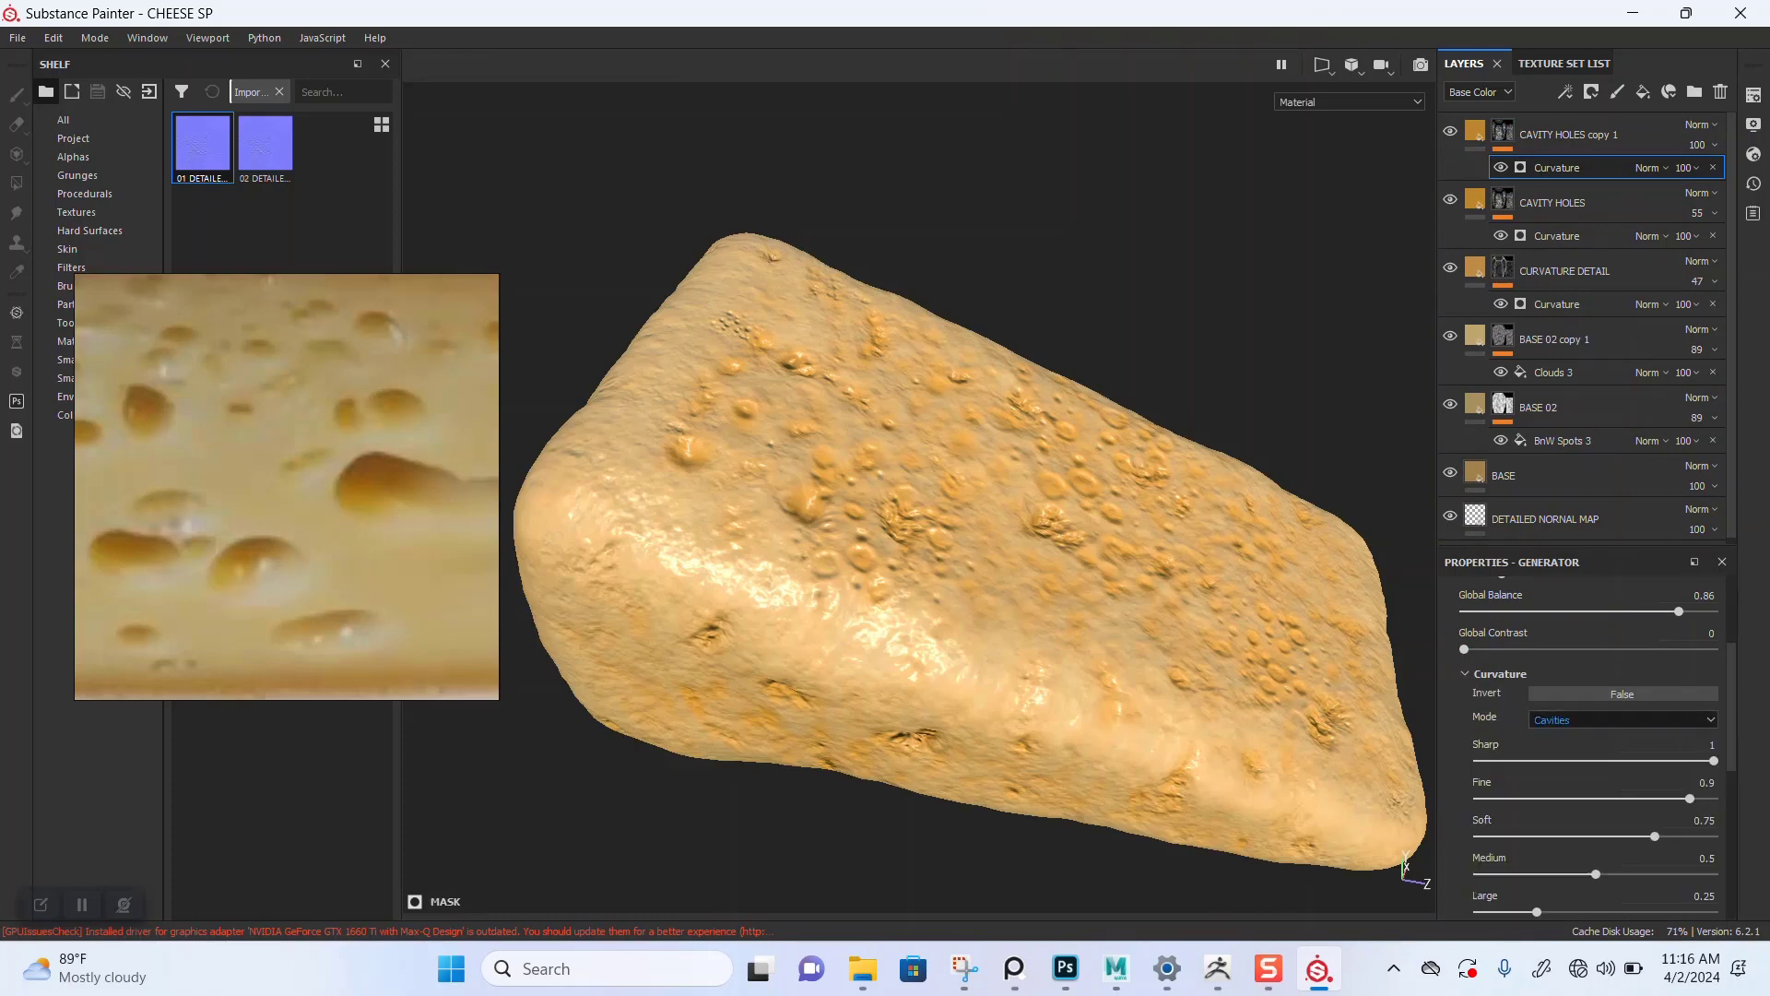
left_click(1623, 719)
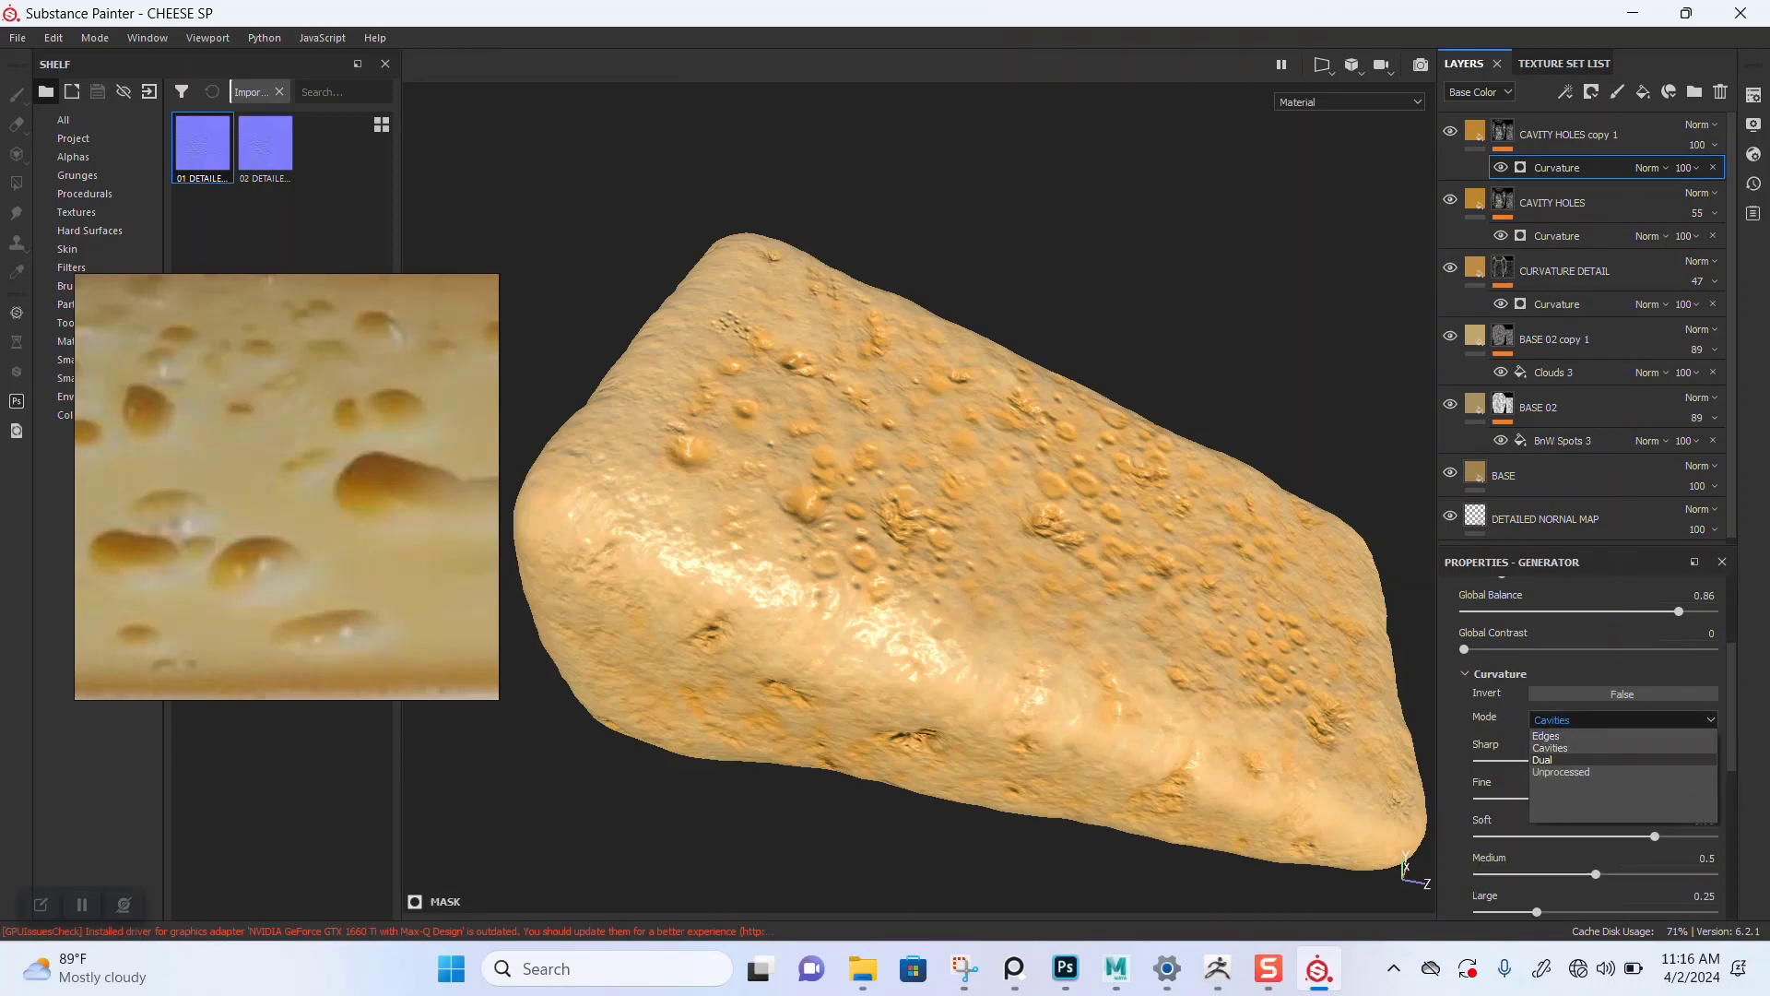
left_click(1567, 748)
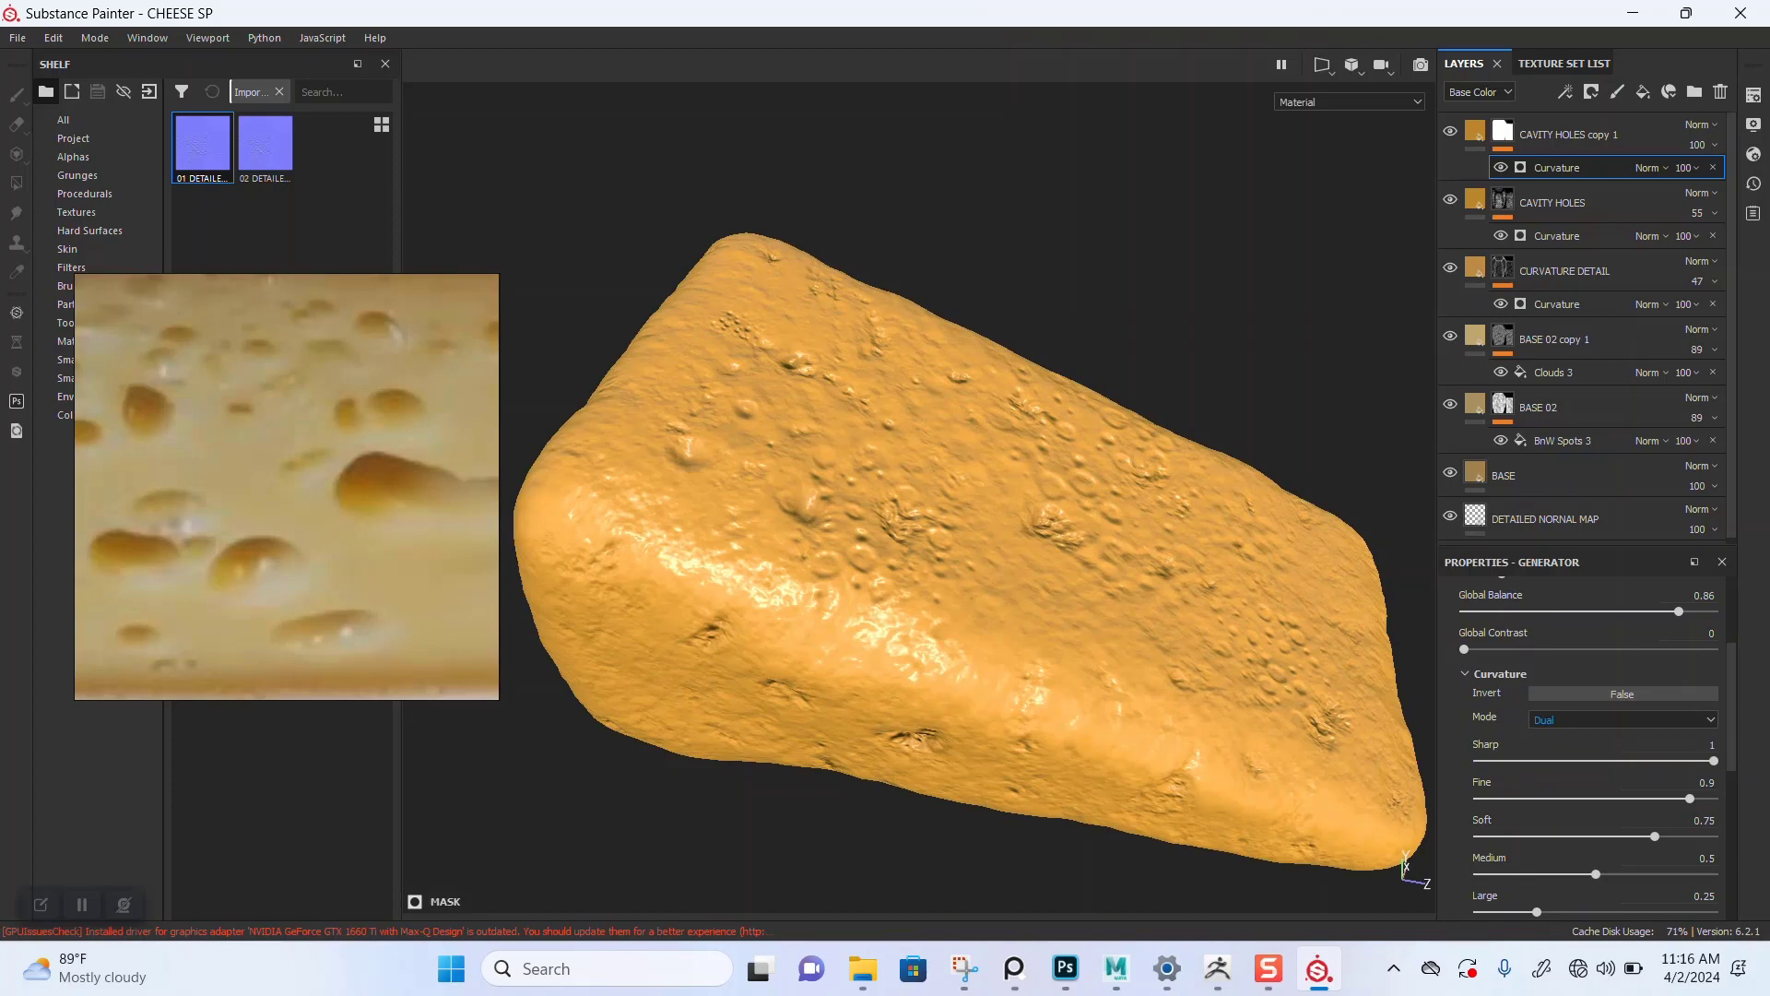
Step: Orbit the cheese and cycle through the base color, roughness and material views to inspect the result
left_click_drag(922, 590, 1139, 576, "alt")
middle_click_drag(922, 600, 1023, 544, "alt")
key("c")
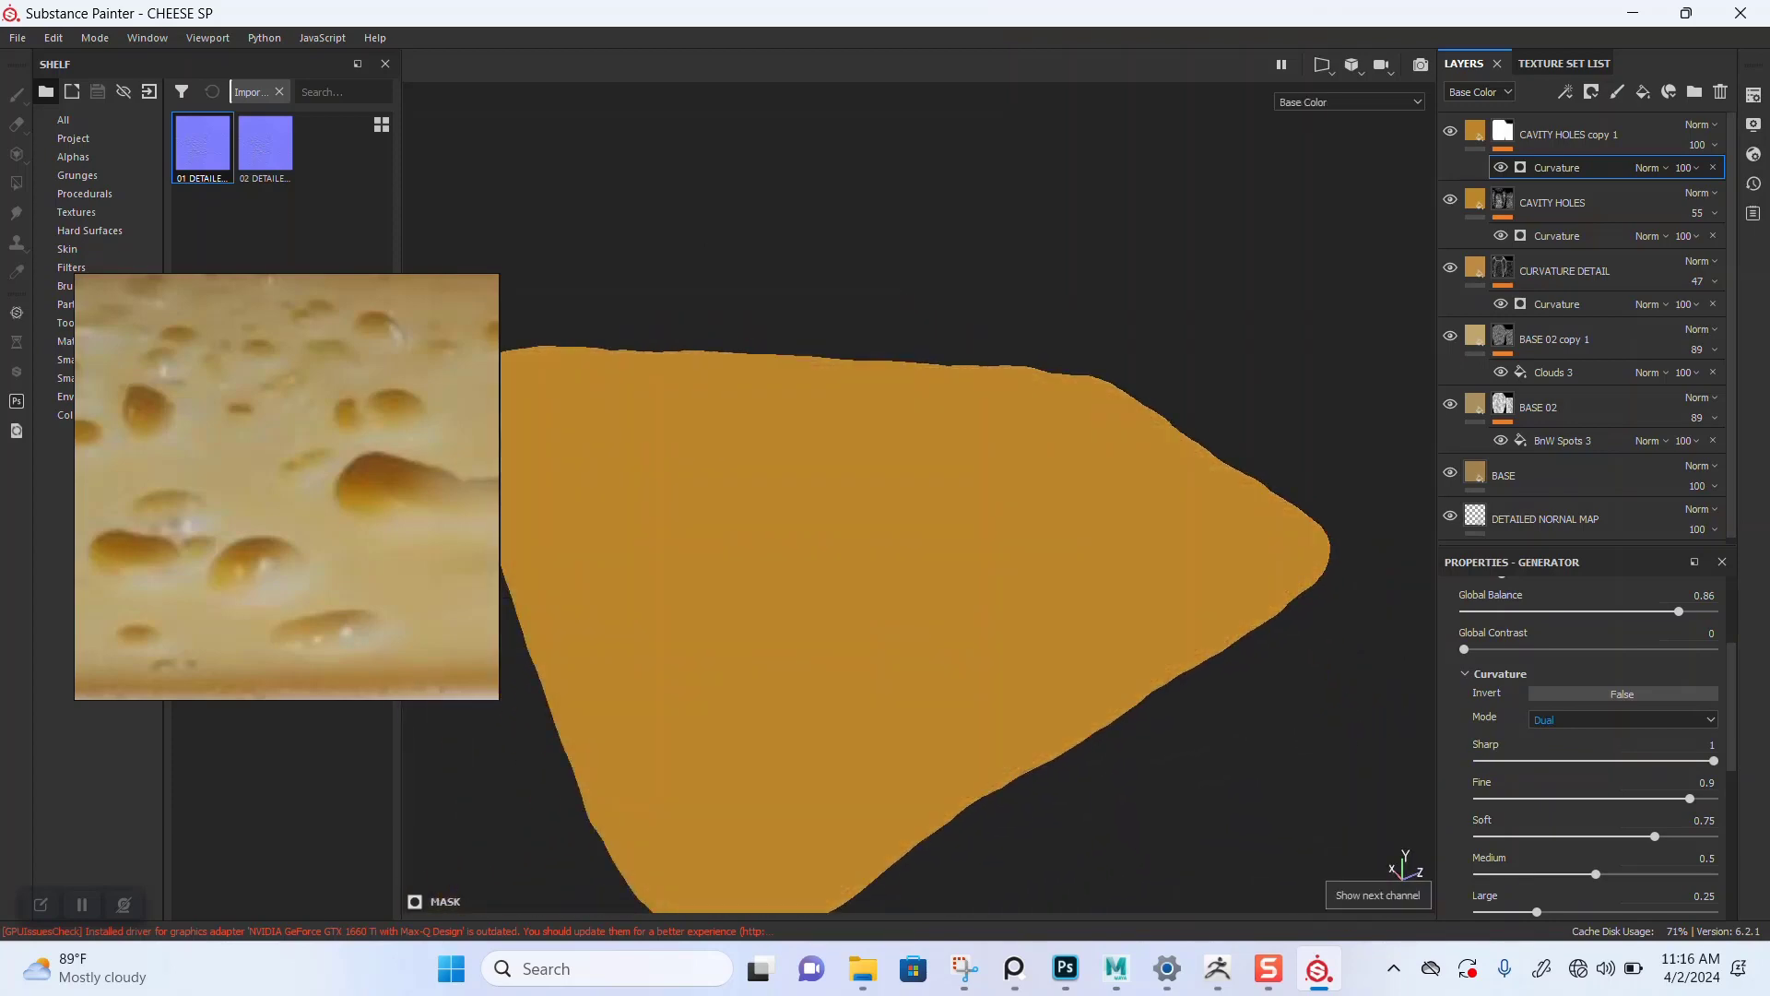
left_click_drag(922, 590, 876, 553, "alt")
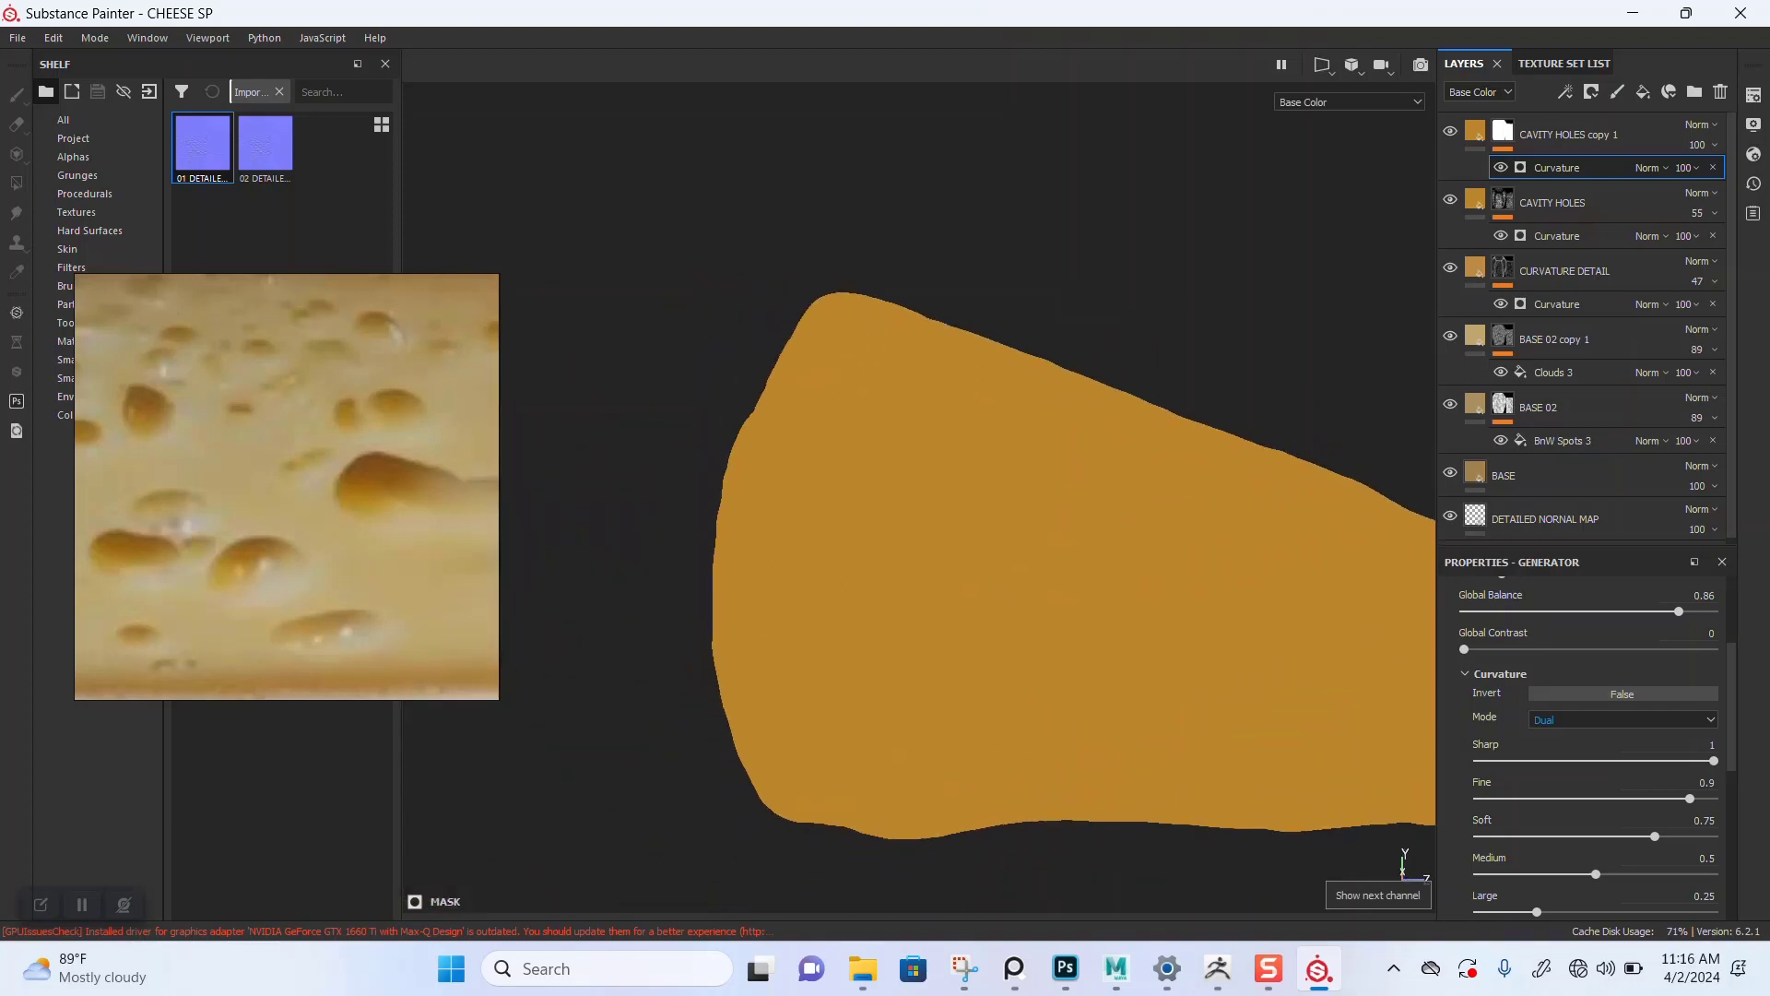
key("c")
key("c")
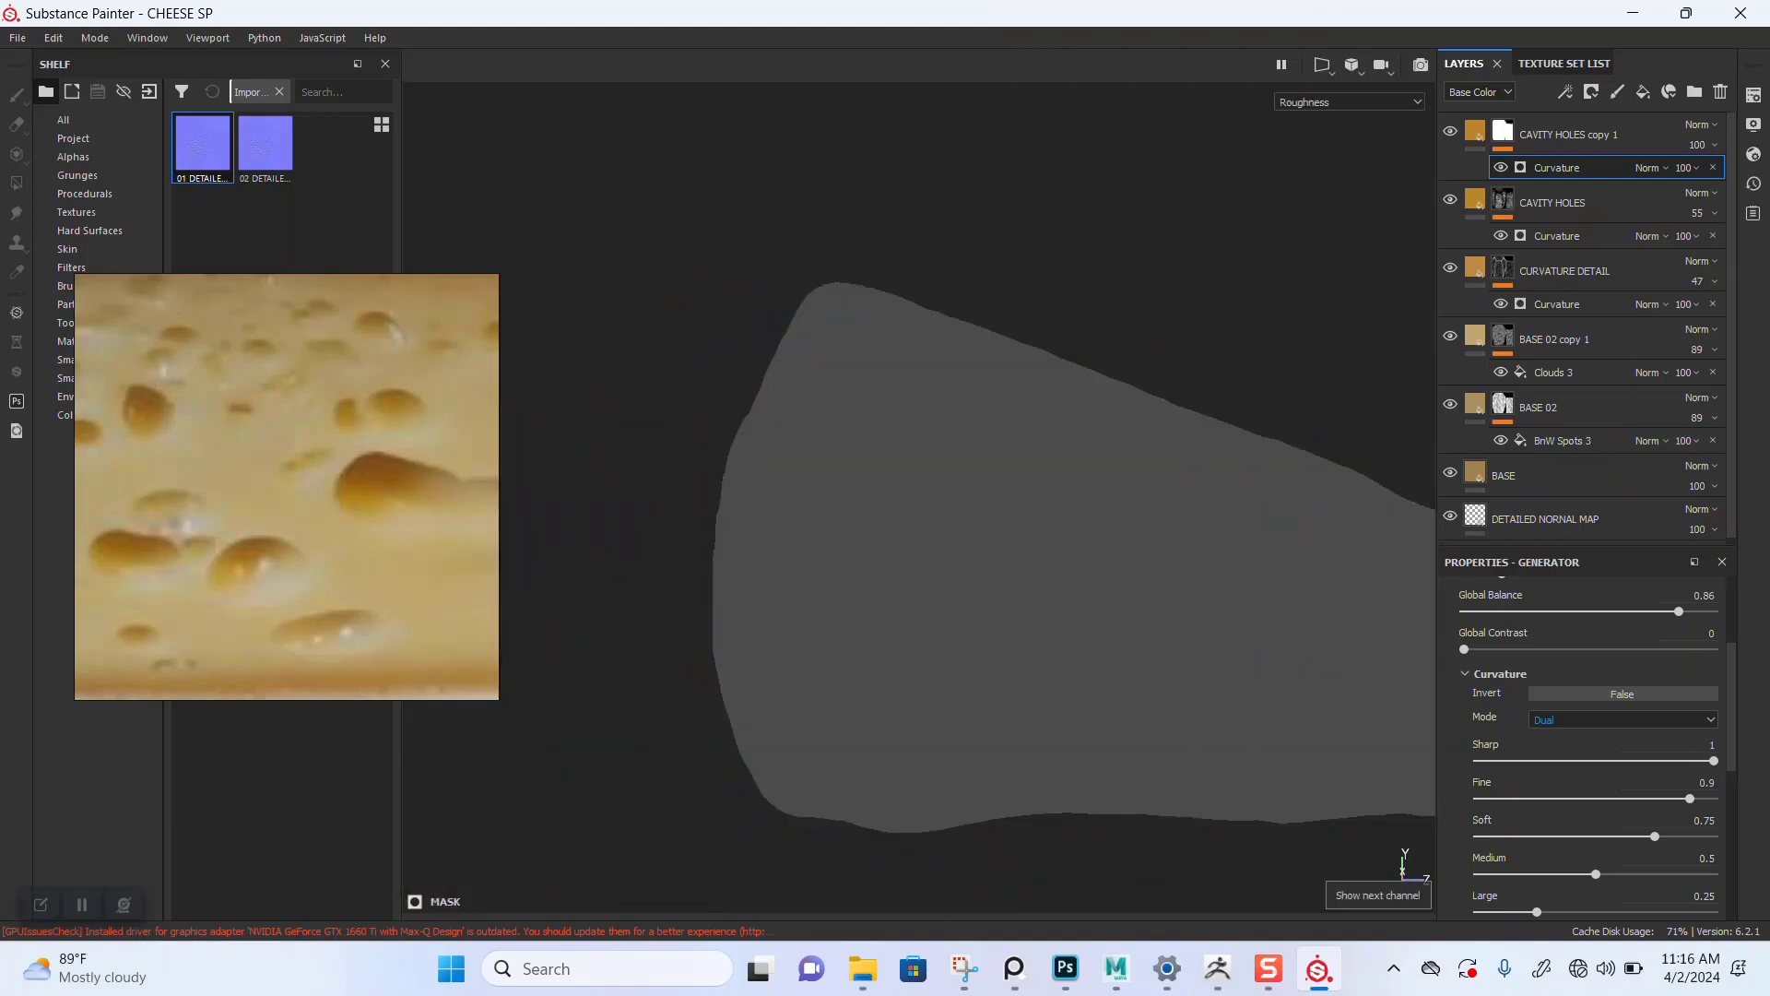
key("m")
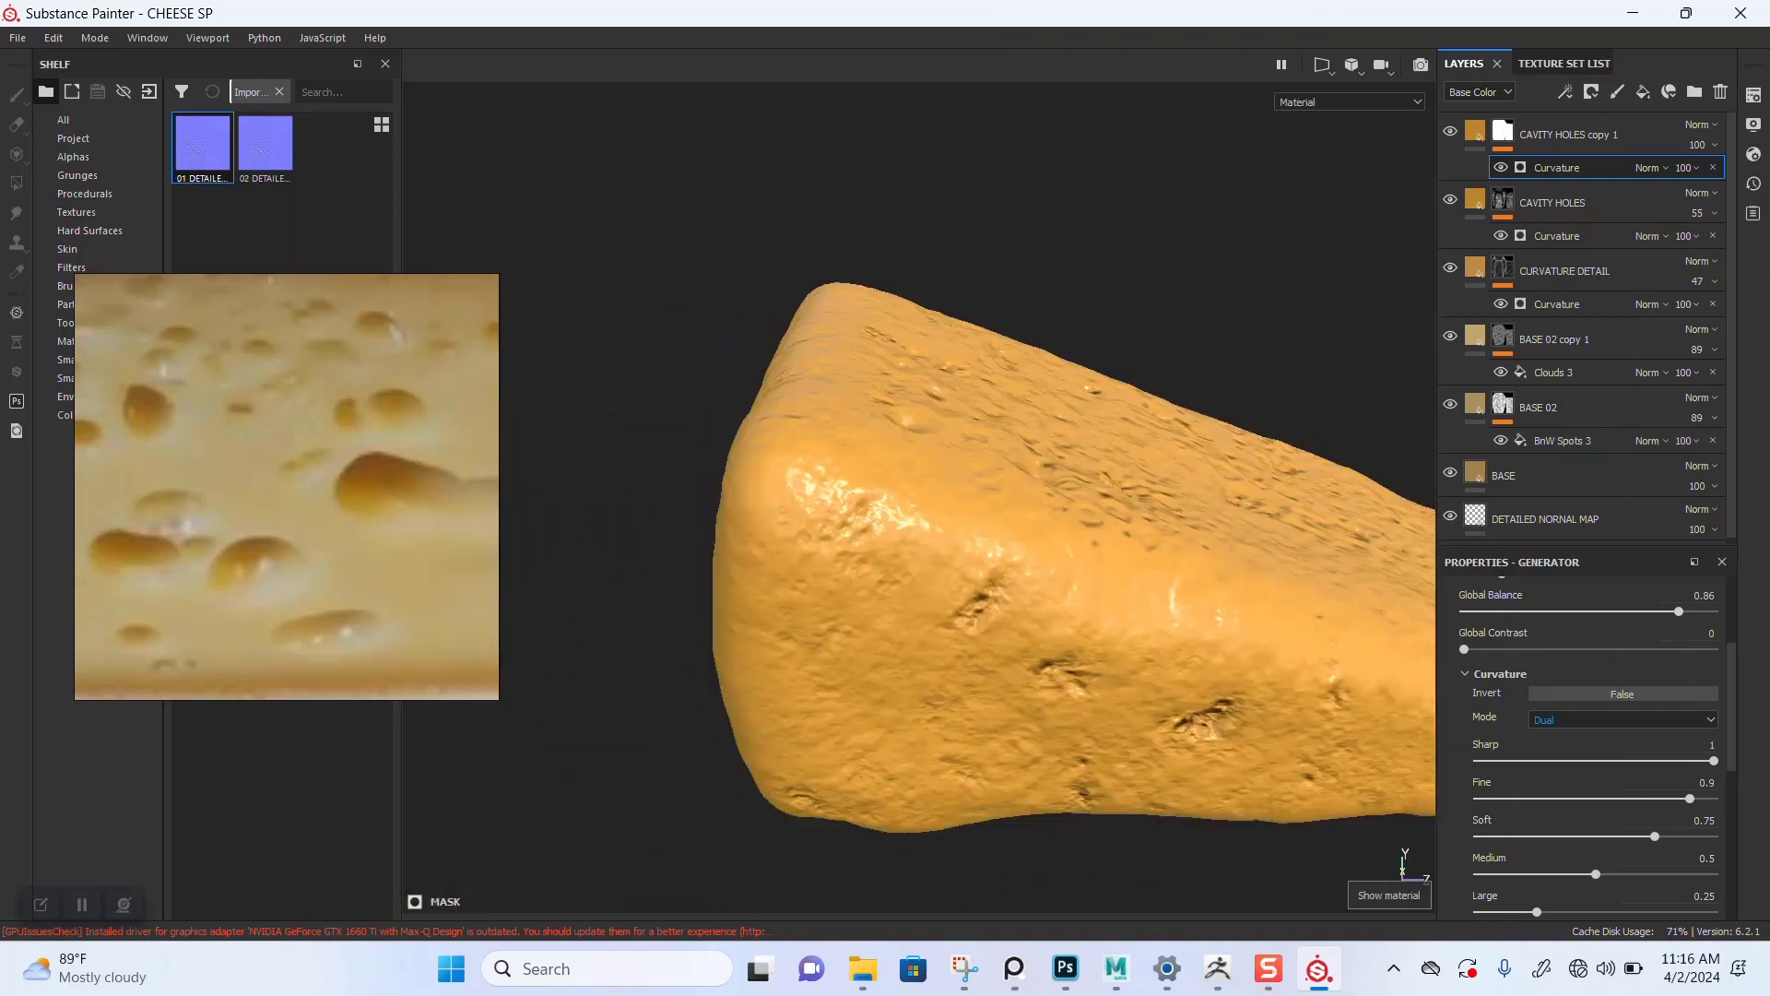
left_click_drag(1014, 516, 843, 618, "alt")
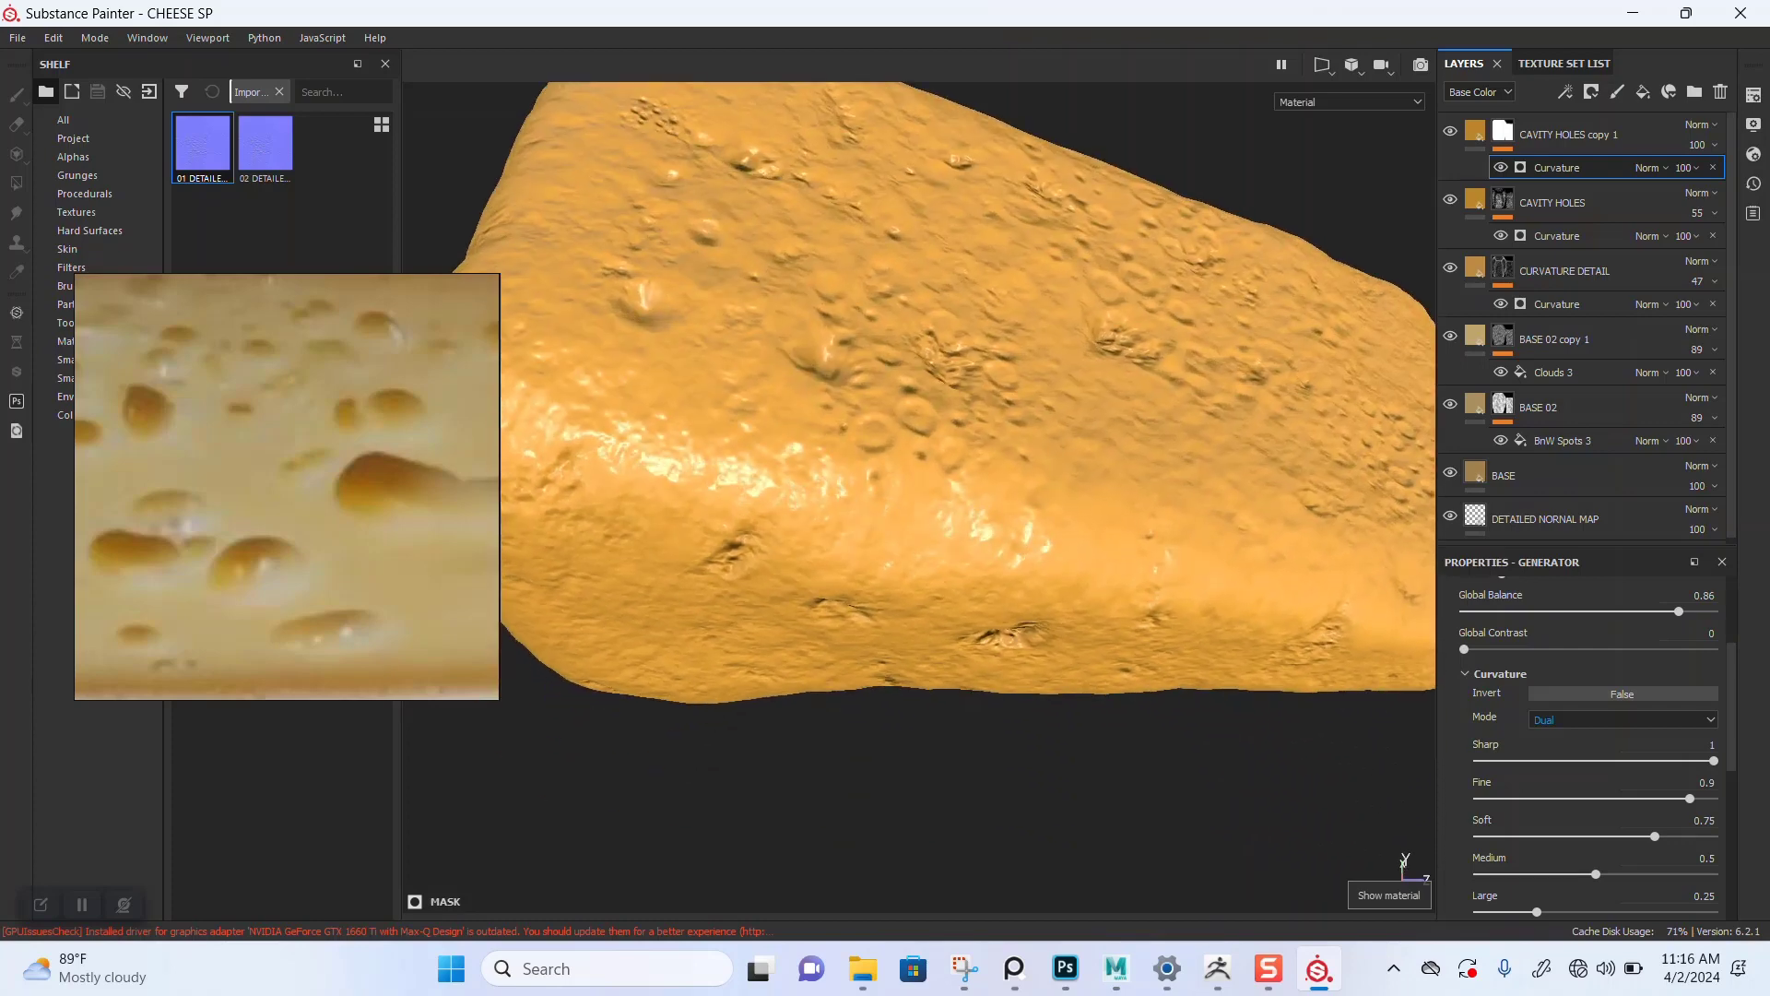
middle_click_drag(843, 553, 1012, 548, "alt")
left_click_drag(793, 553, 1153, 507, "alt")
left_click_drag(1015, 516, 1171, 526, "alt")
right_click_drag(922, 526, 1097, 526, "shift")
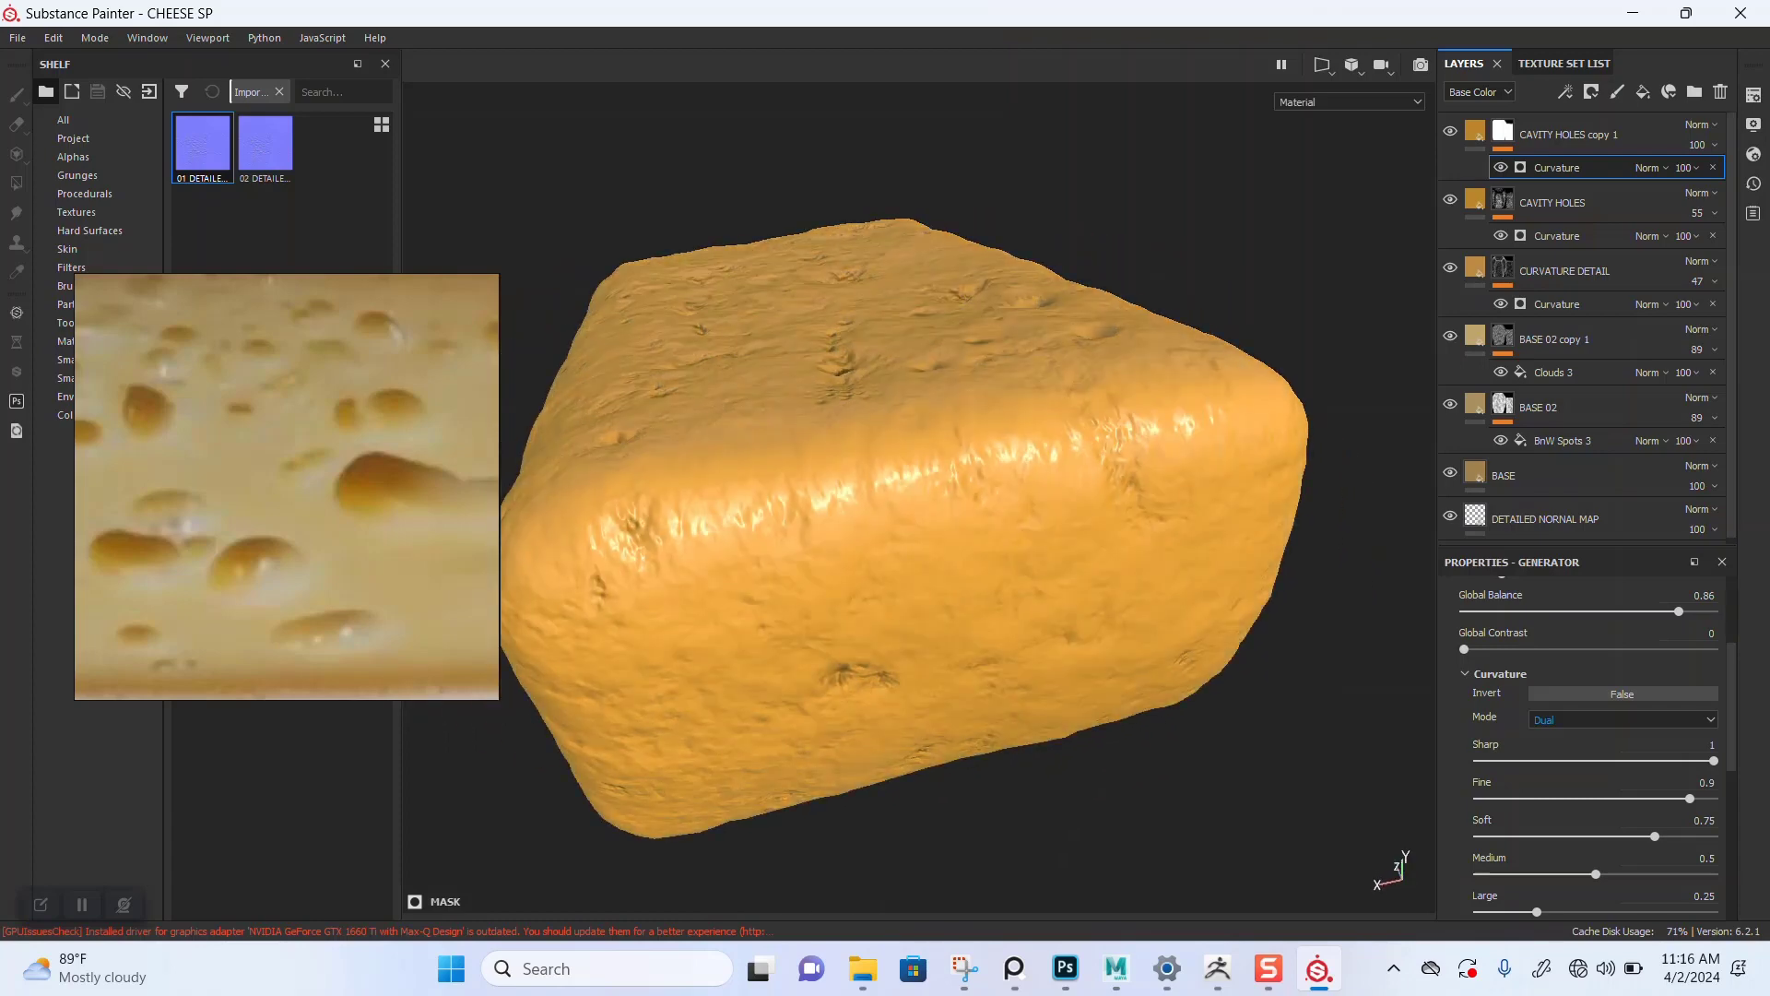
left_click_drag(1106, 553, 829, 521, "alt")
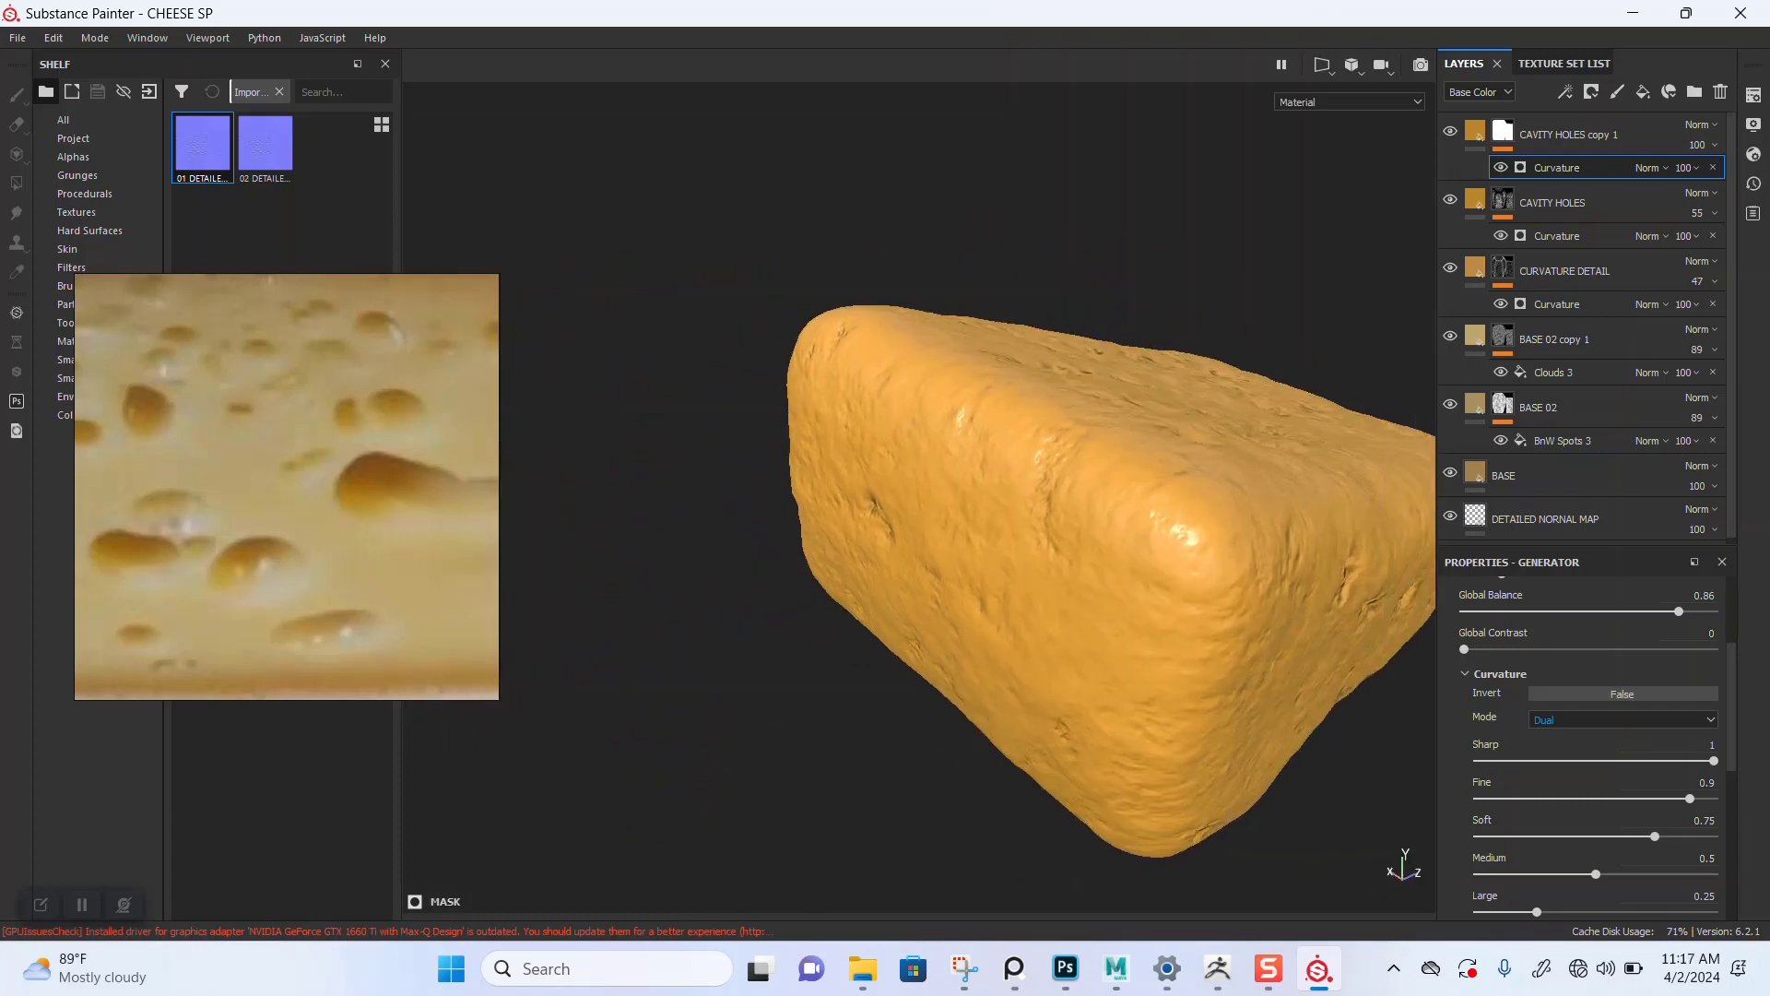
middle_click_drag(1060, 544, 839, 525, "alt")
left_click_drag(922, 526, 770, 581, "alt")
scroll(1586, 747, "up", 3)
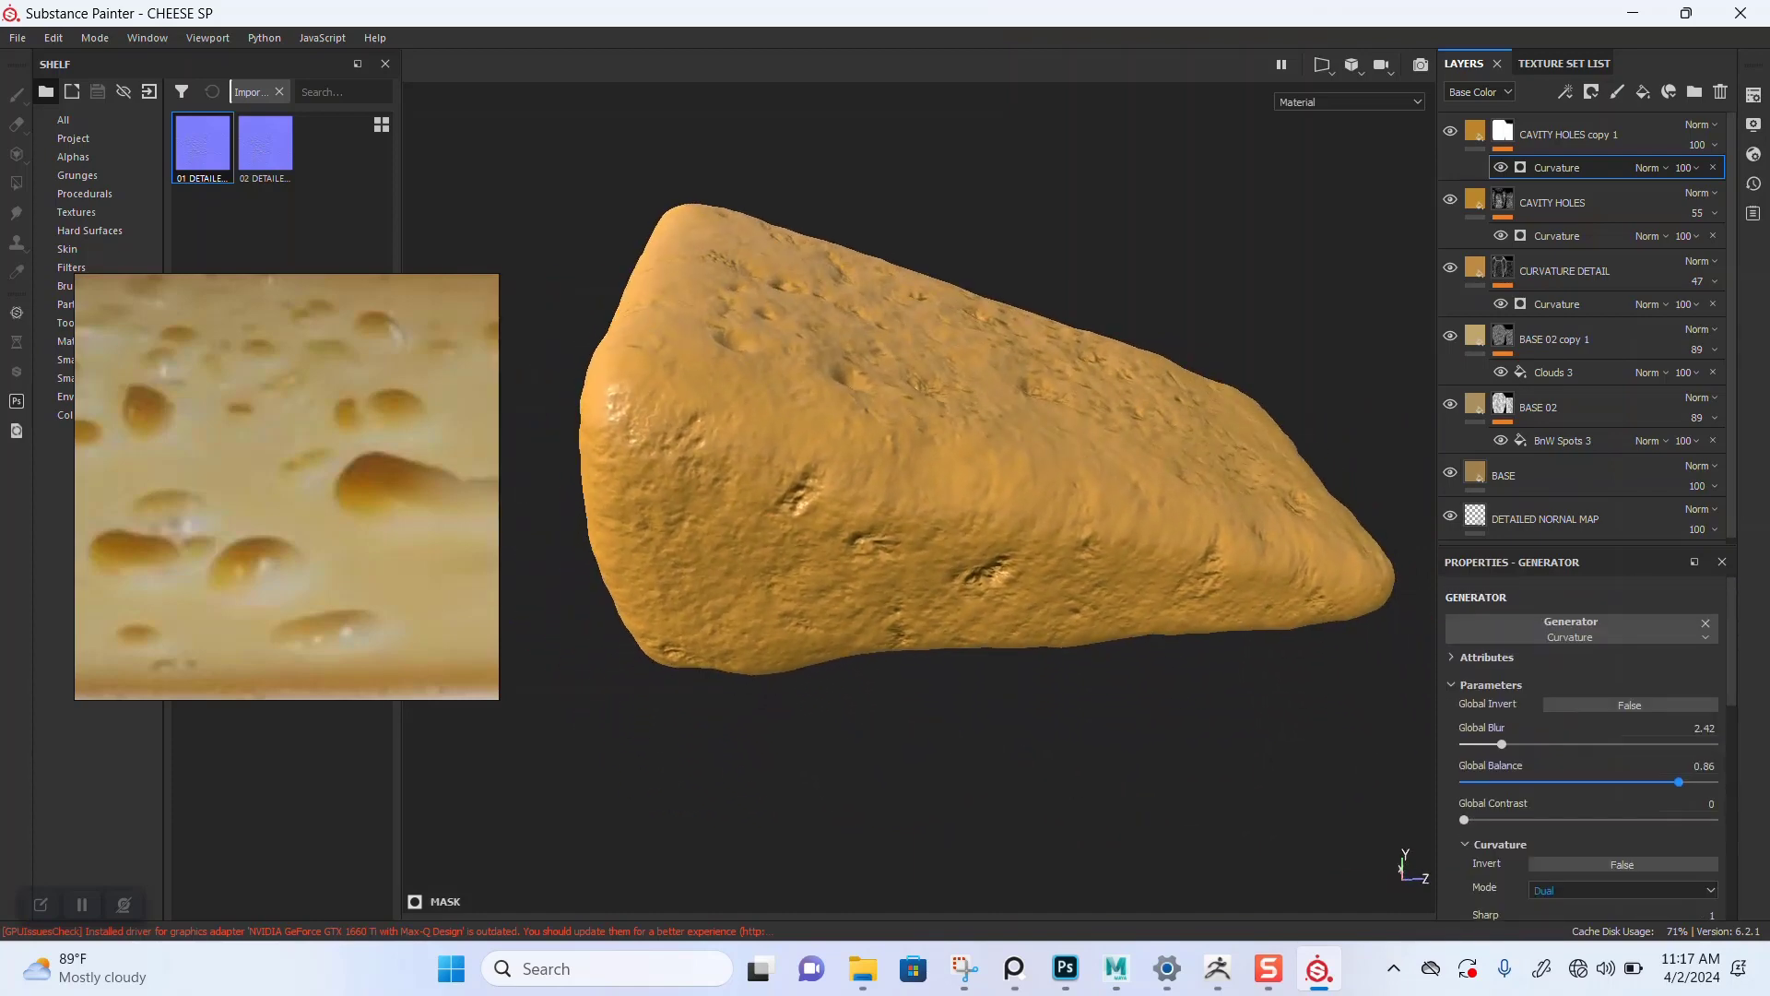
Step: Try toggling the generator's Global Invert on and back off
left_click(1630, 704)
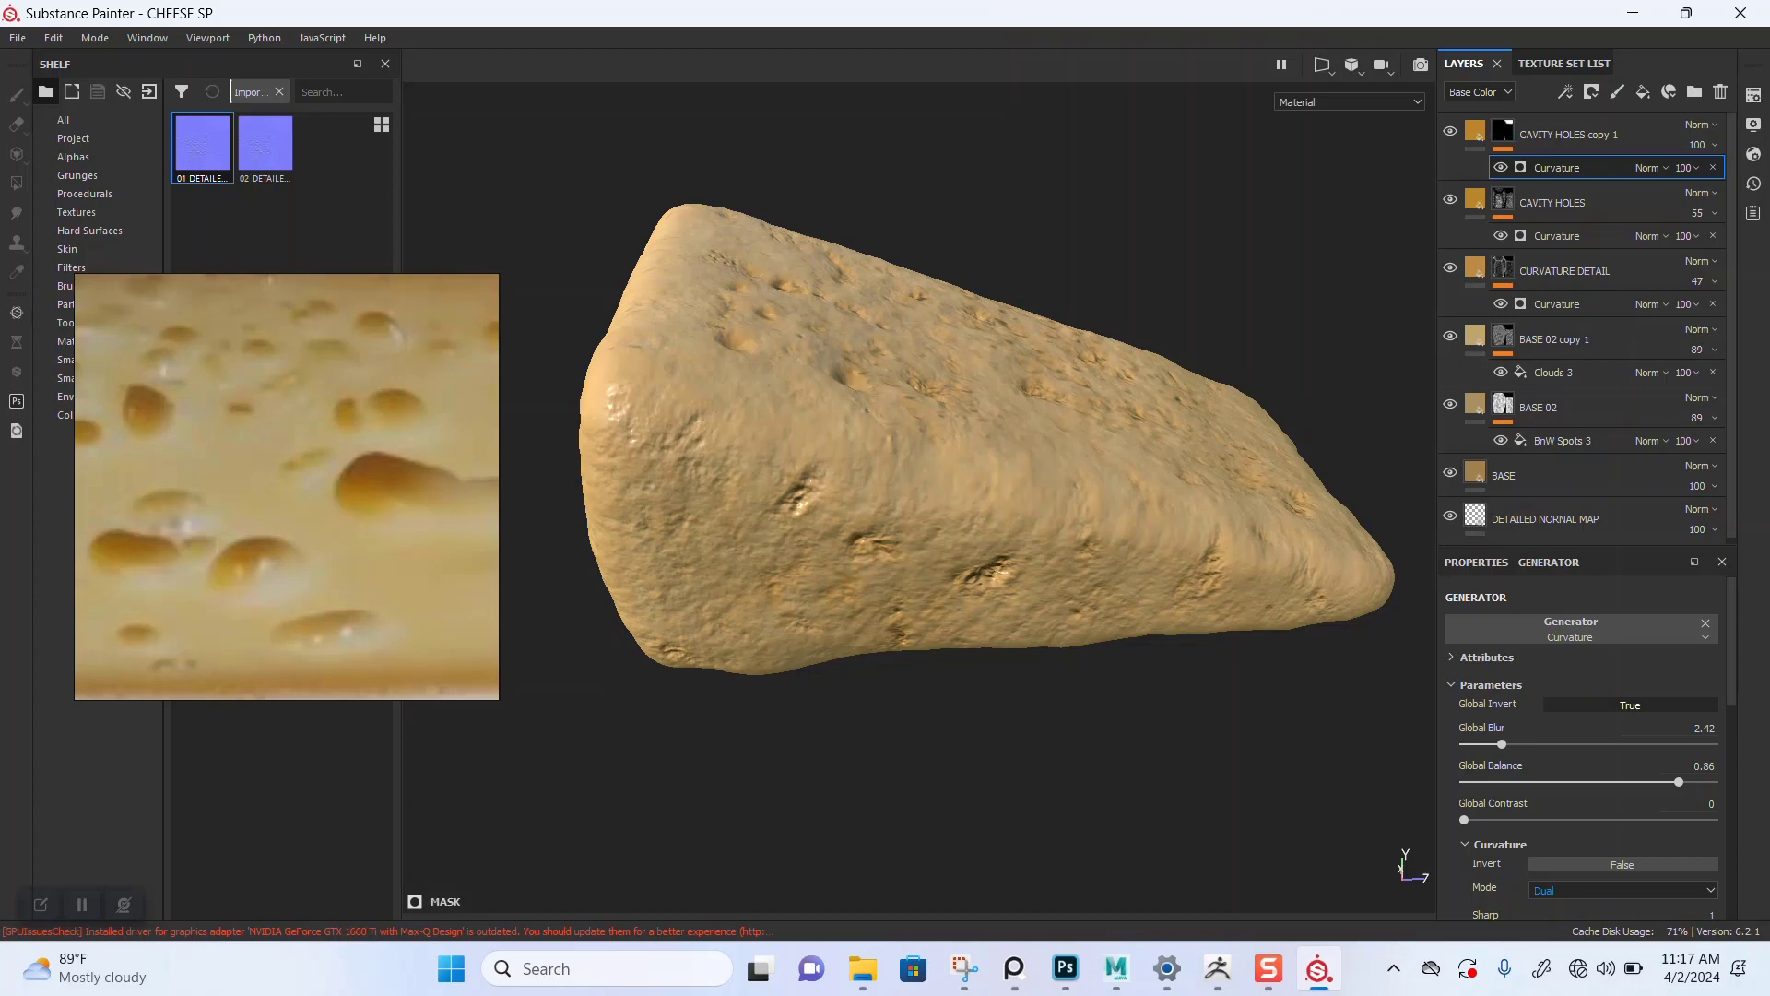
scroll(920, 498, "up", 1)
mouse_move(920, 442)
left_mouse_down("alt")
mouse_move(919, 535)
mouse_move(922, 451)
left_mouse_up("alt")
left_click(1630, 704)
Step: Set the Curvature generator's mode to Unprocessed
middle_click_drag(922, 452, 964, 537, "alt")
left_click_drag(964, 498, 964, 591, "alt")
right_click_drag(922, 553, 1129, 553, "shift")
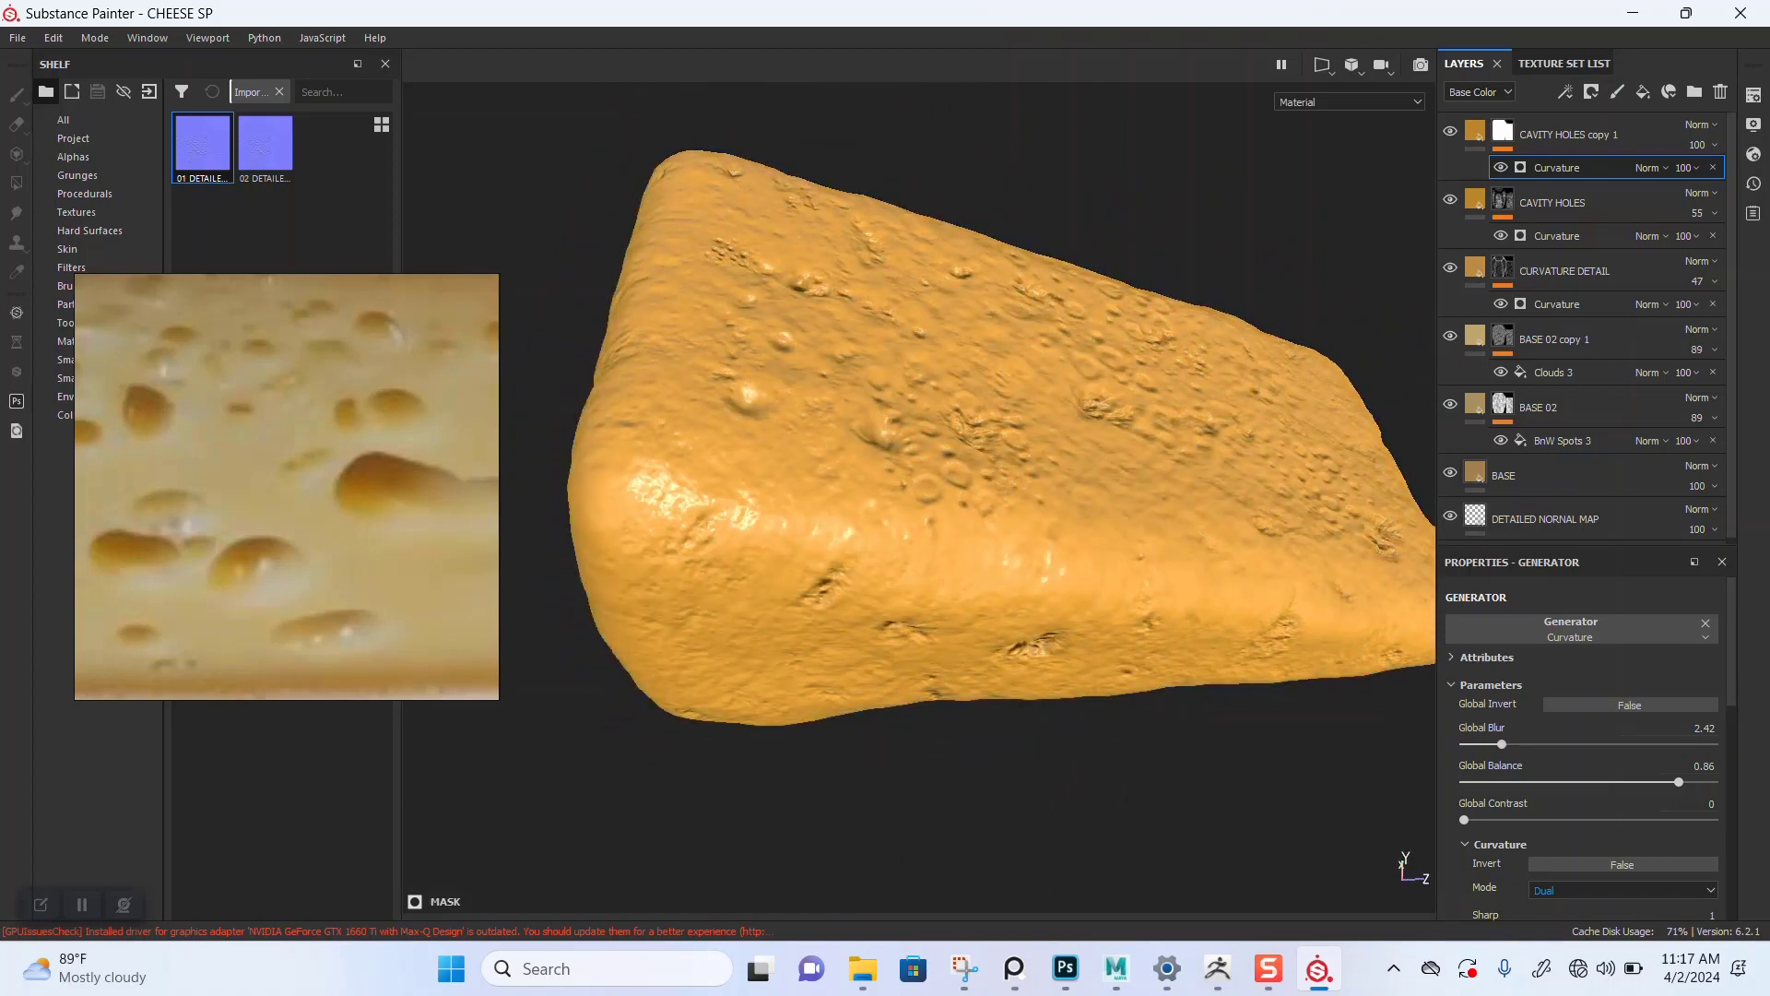
middle_click_drag(1060, 534, 1017, 459, "alt")
scroll(1604, 819, "down", 1)
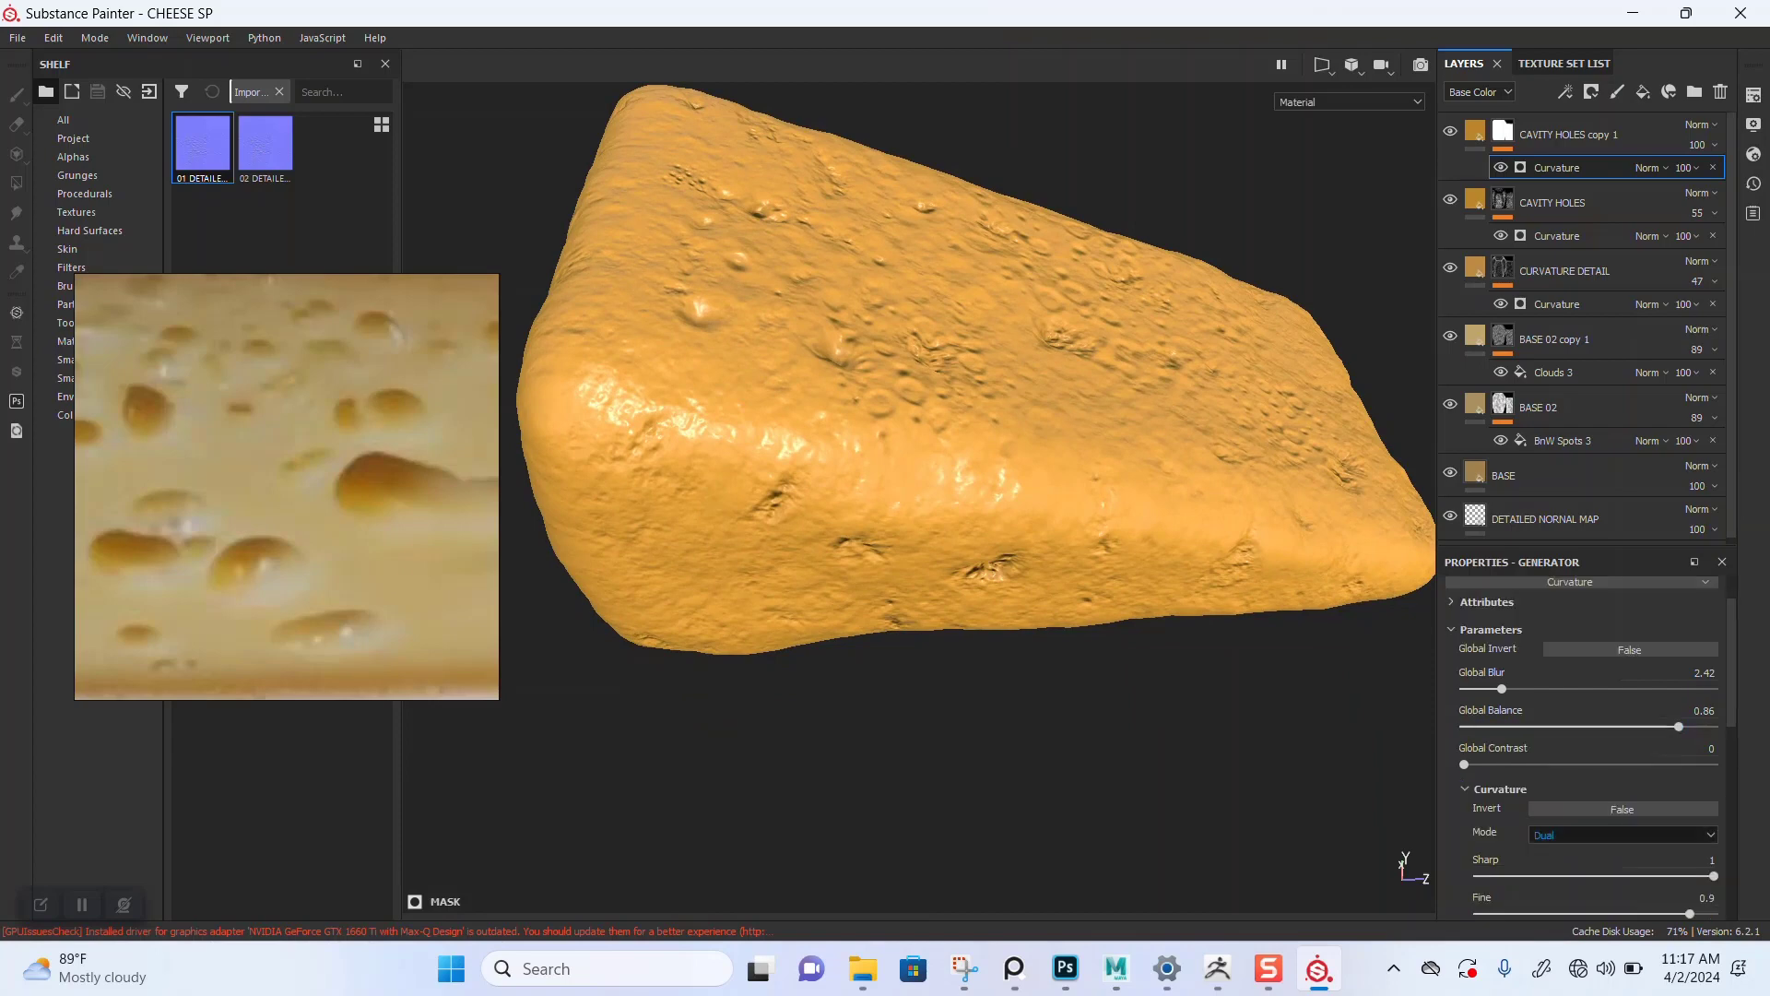
left_click(1623, 836)
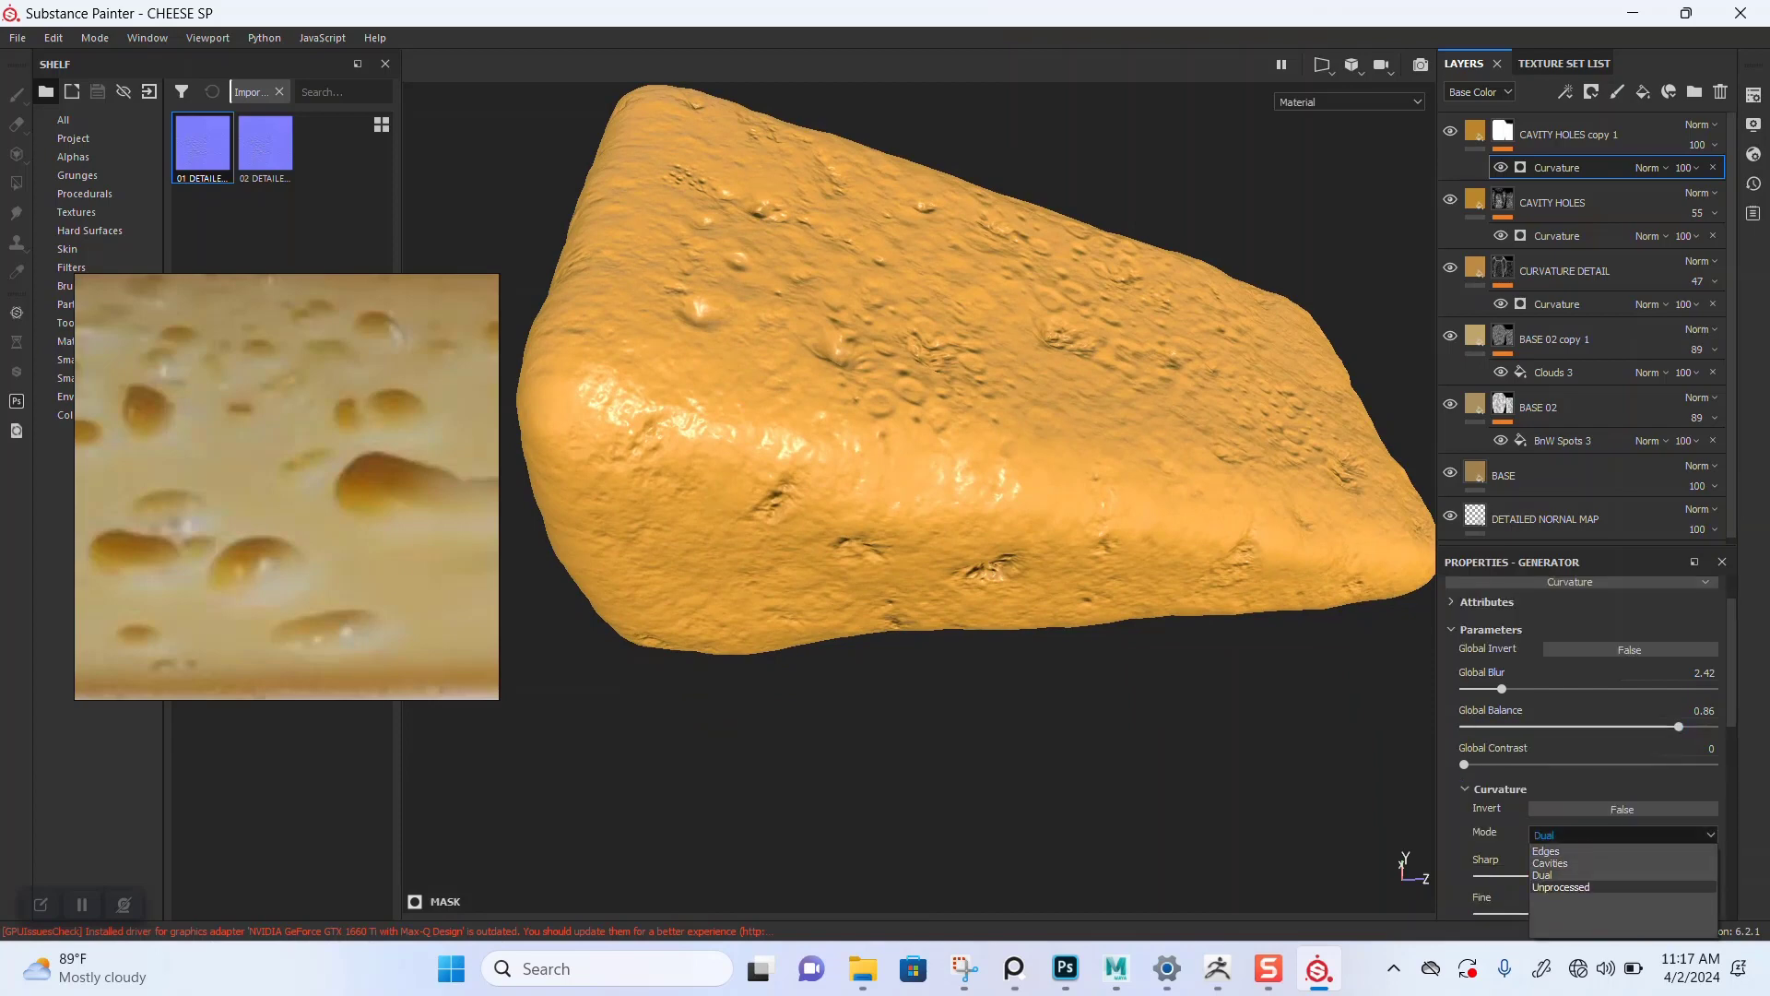
left_click(1561, 887)
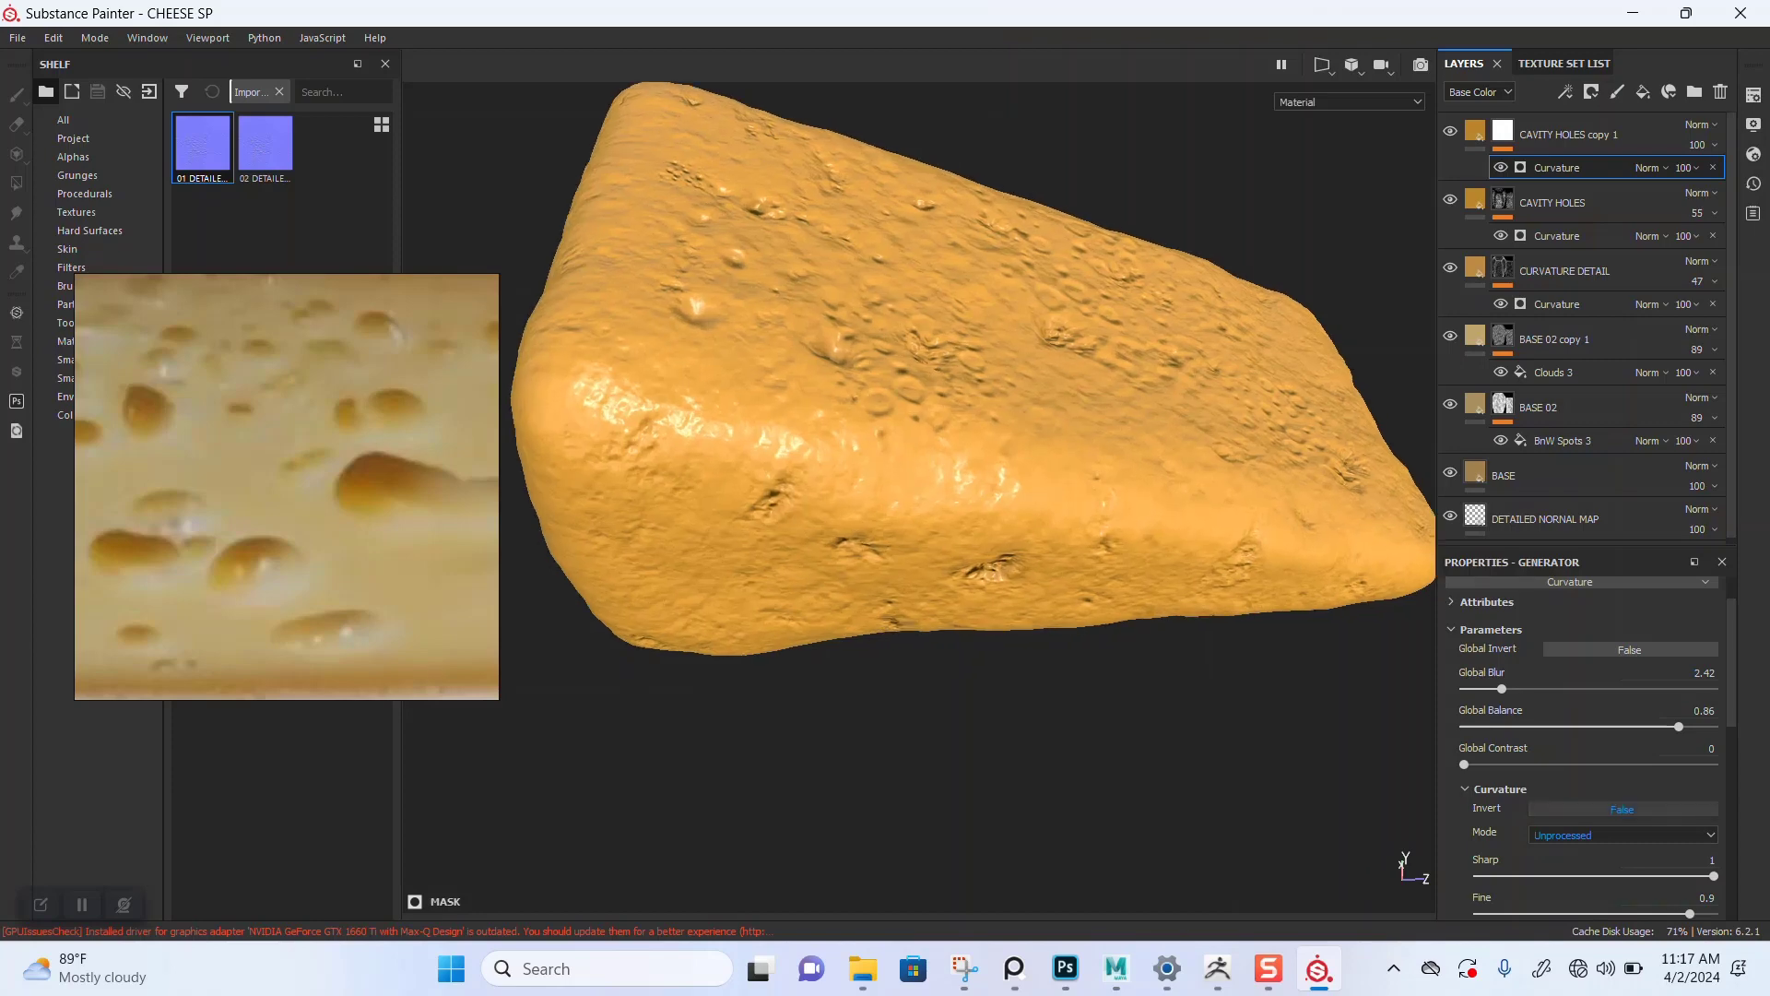
Step: Lower the Curvature generator's Global Balance to 0.15 while viewing the mask channel
scroll(1586, 747, "down", 2)
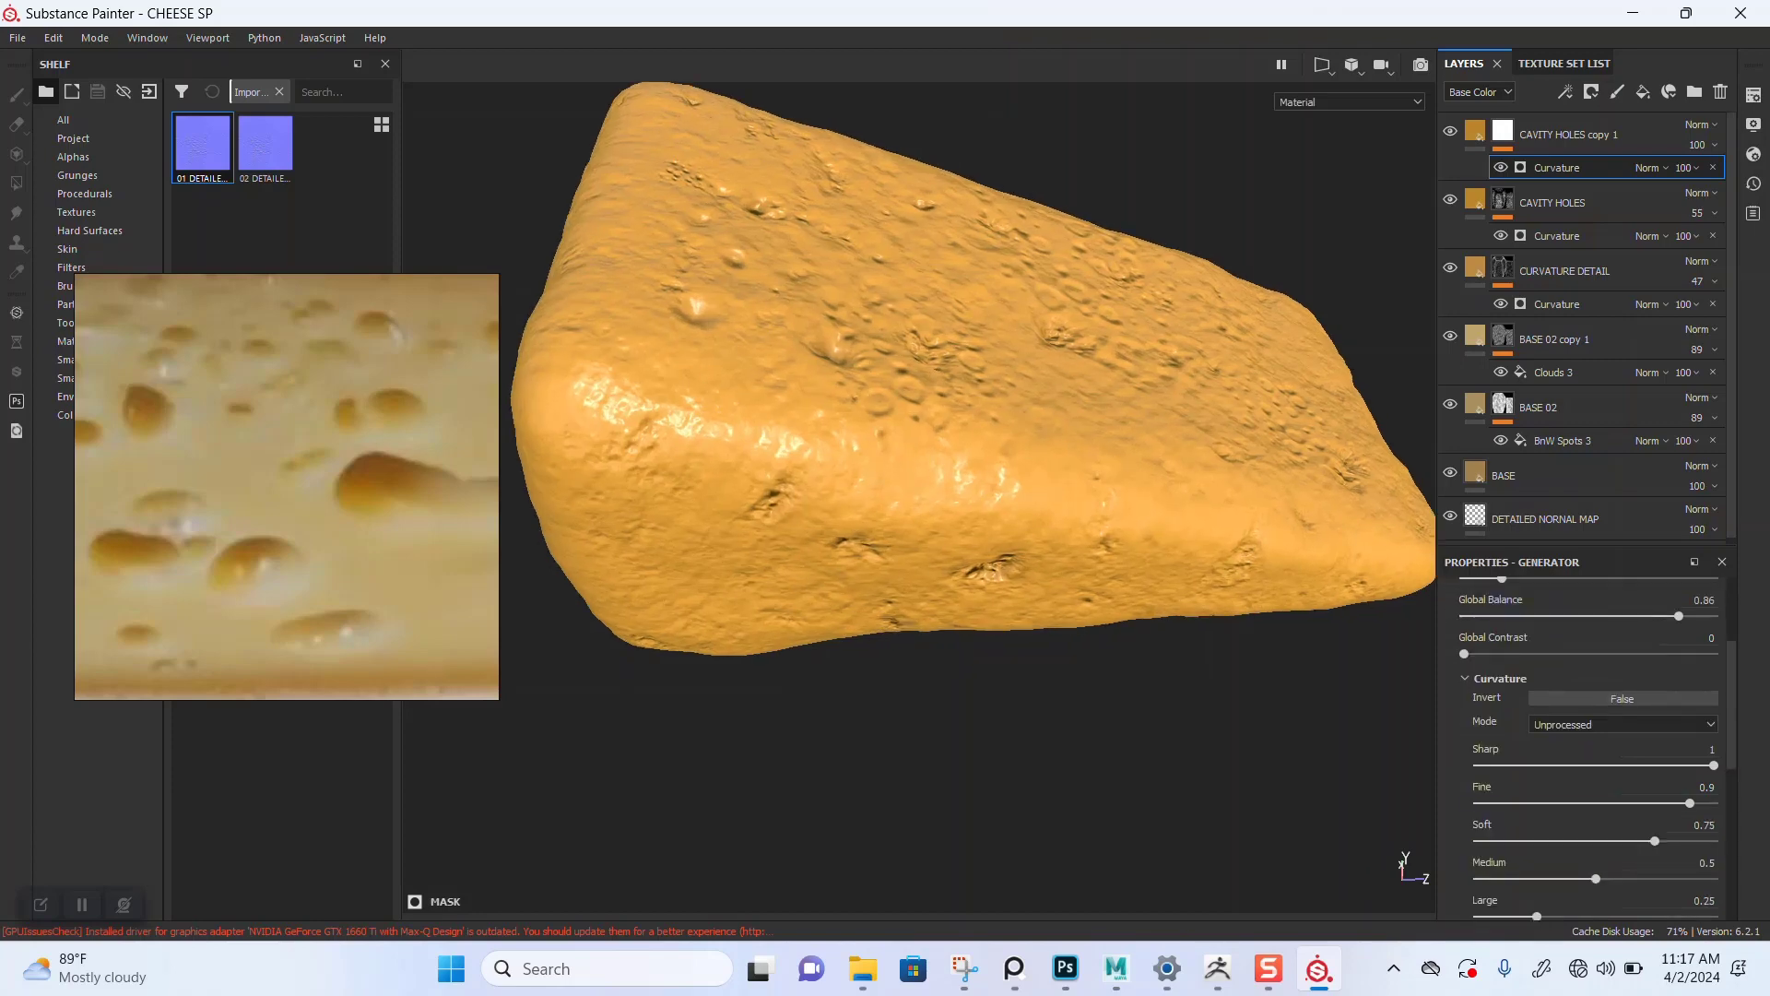
scroll(1586, 746, "up", 2)
left_click_drag(1679, 727, 1534, 726)
key("c")
key("c")
key("c")
key("c")
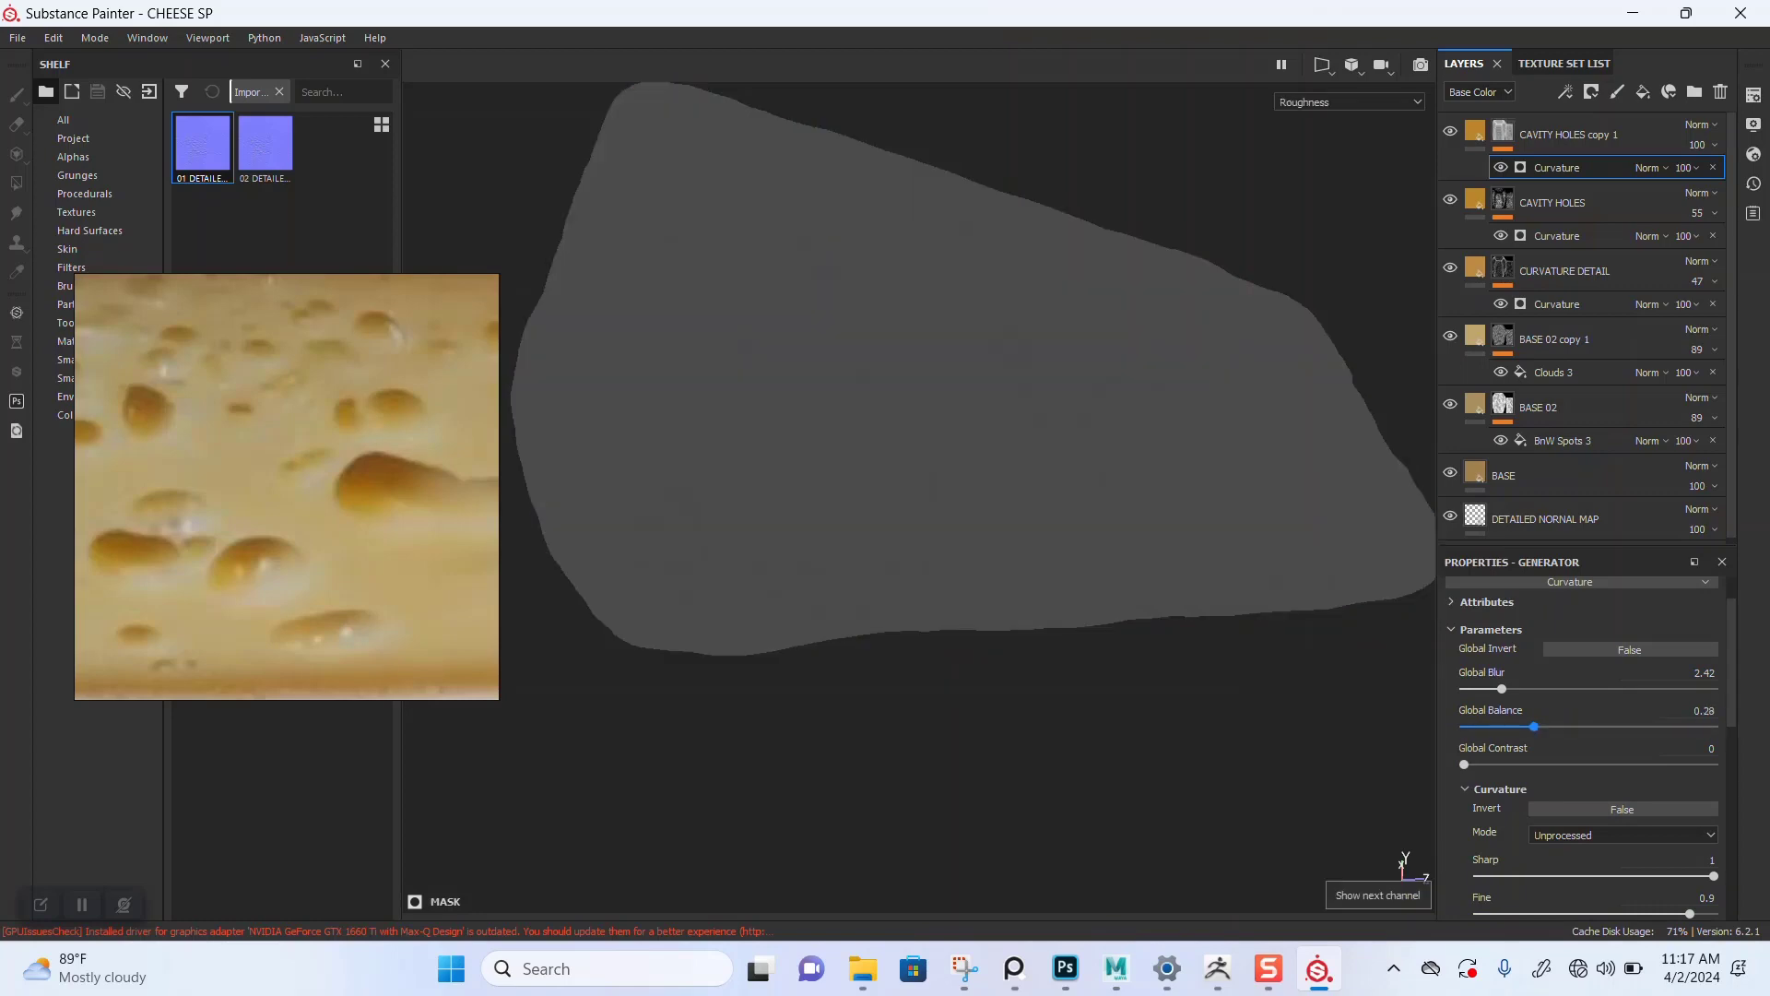
key("m")
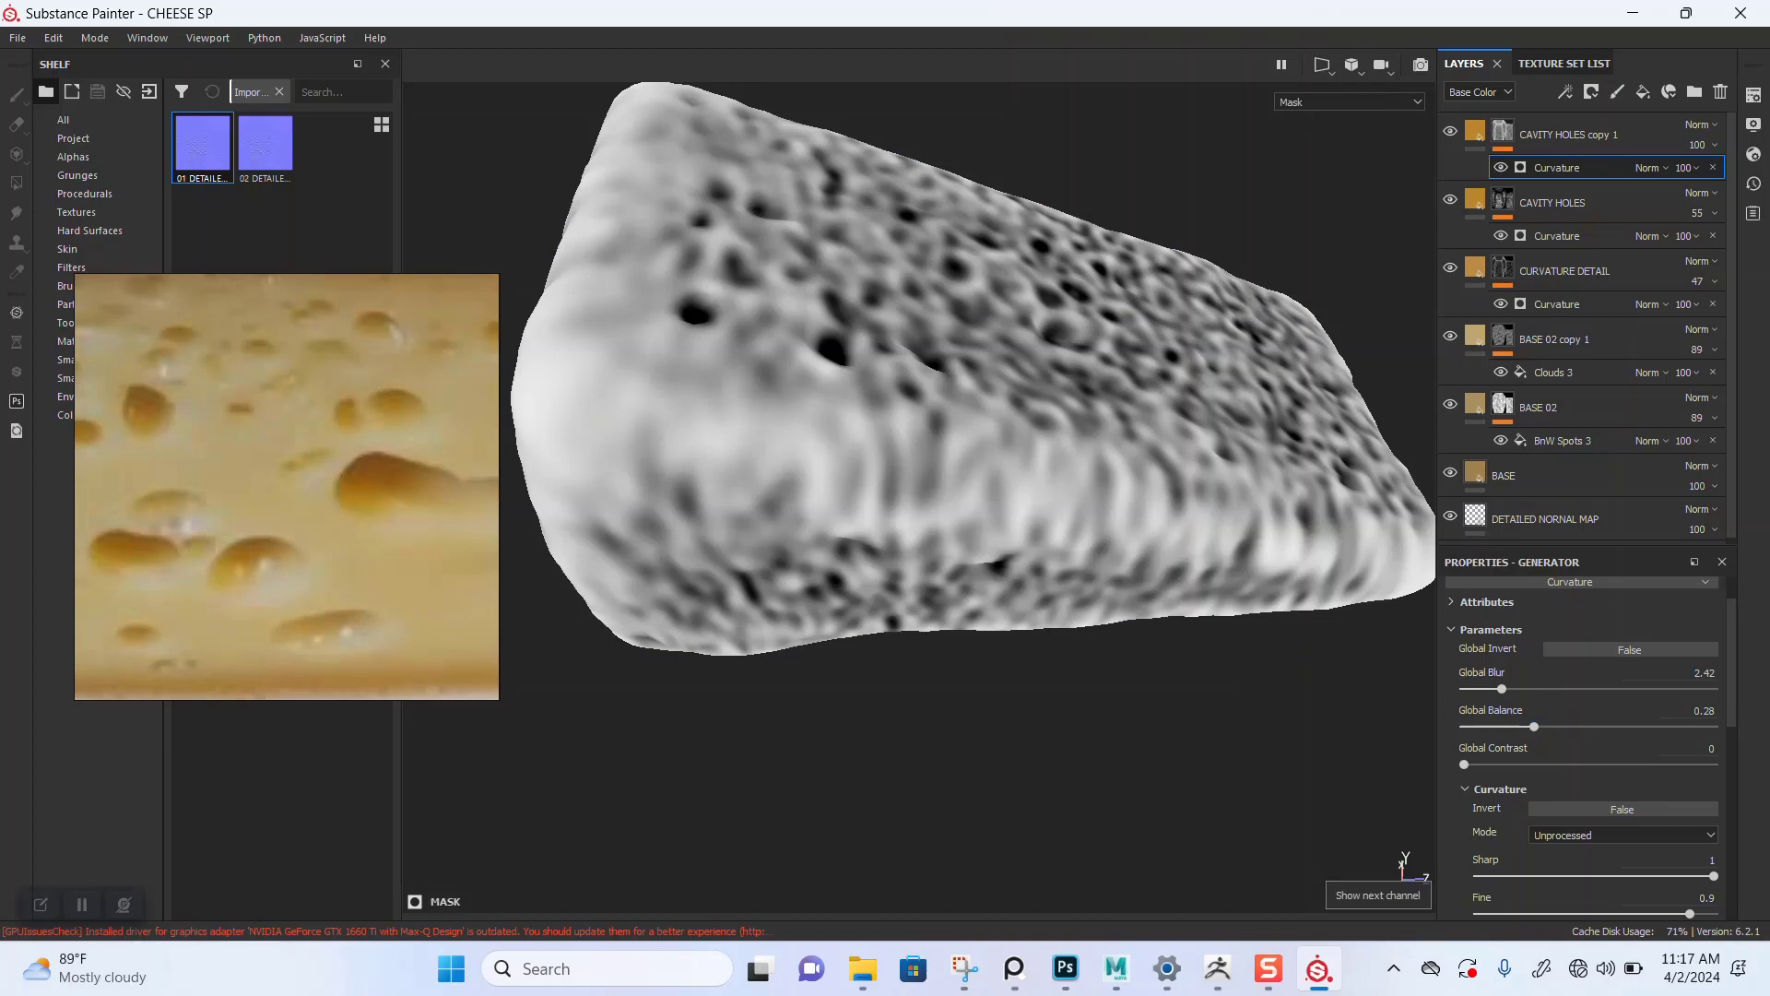
left_click_drag(922, 461, 866, 475, "alt")
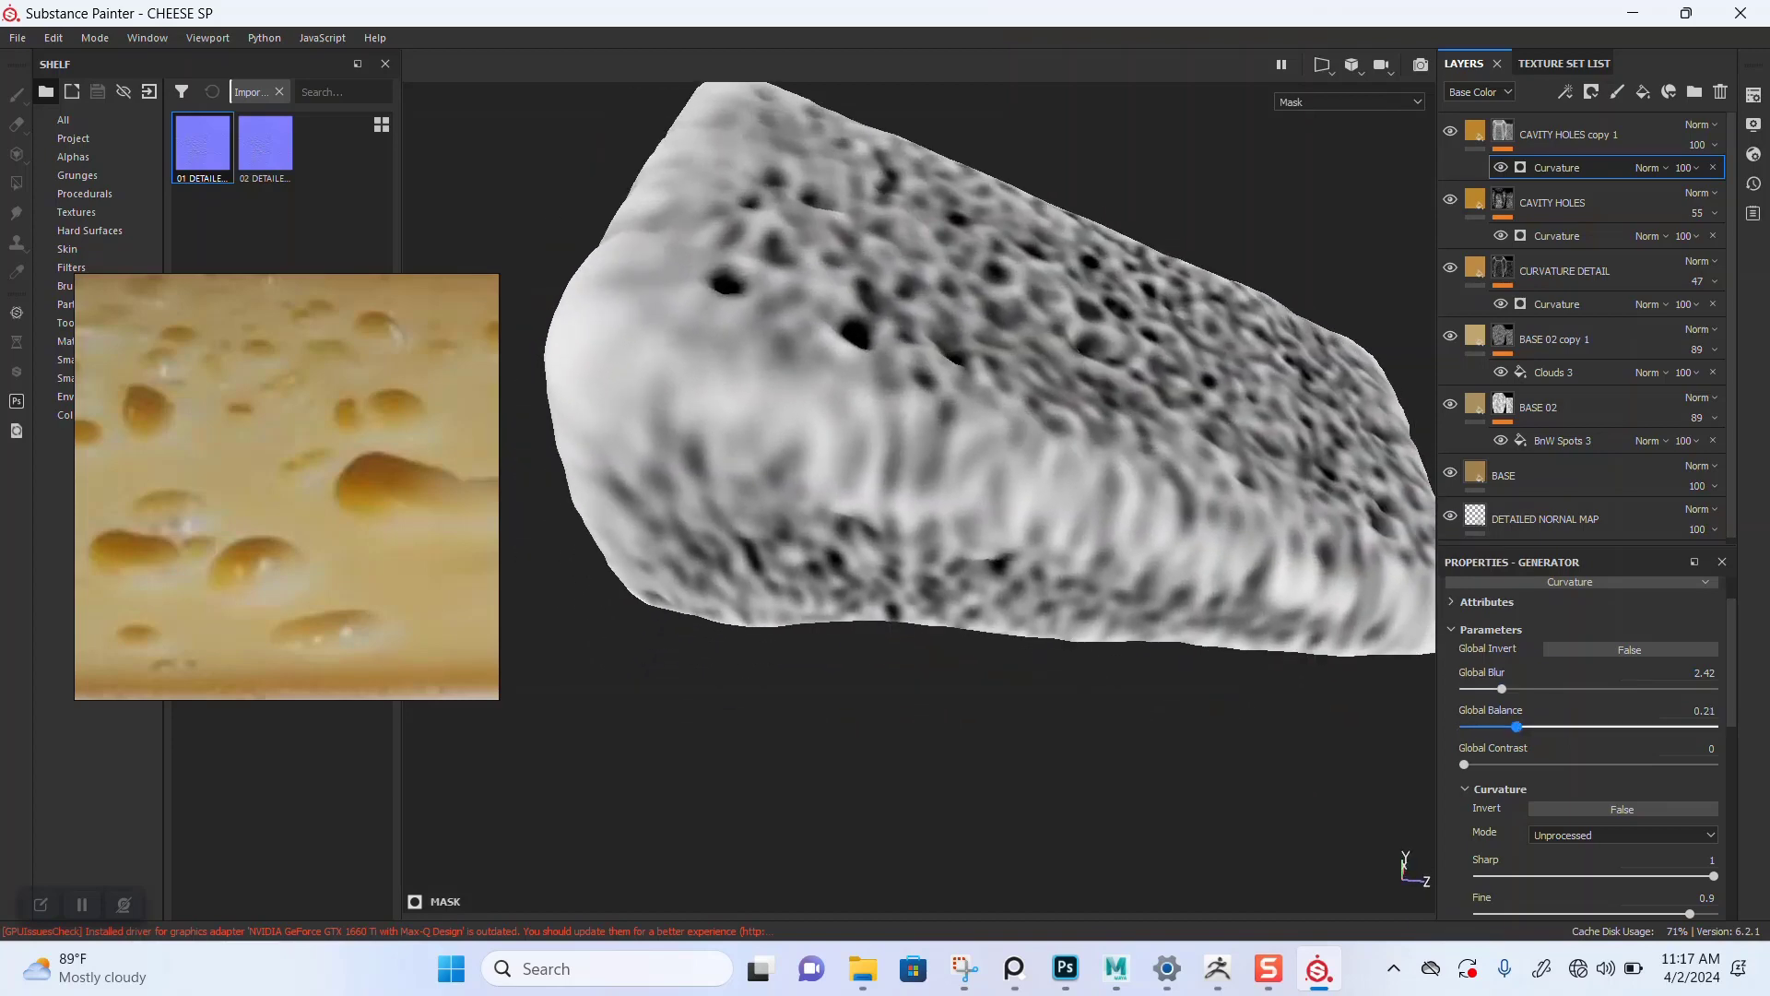
mouse_move(1534, 726)
left_mouse_down()
mouse_move(1496, 726)
mouse_move(1641, 726)
mouse_move(1502, 727)
left_mouse_up()
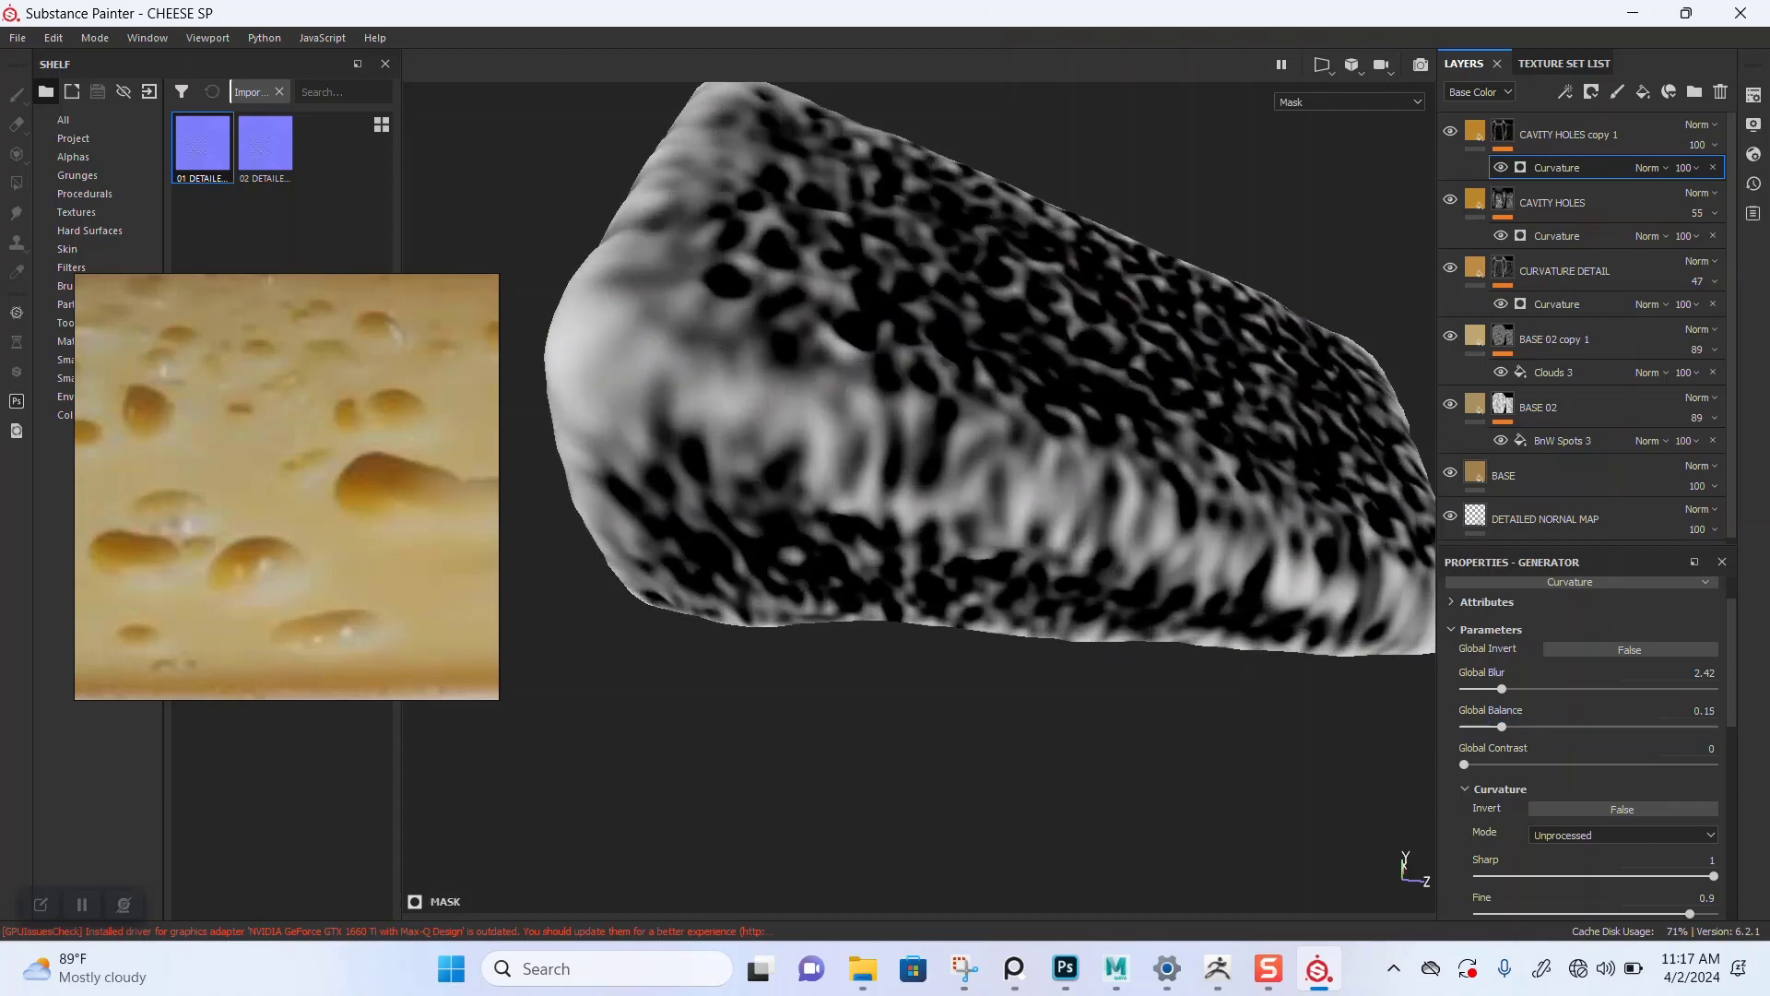
Step: Orbit around the cheese in mask and material views to examine the cavity pattern
scroll(918, 498, "down", 3)
left_click_drag(830, 516, 1162, 484, "alt")
middle_click_drag(701, 599, 962, 516, "alt")
left_click_drag(963, 516, 461, 534, "alt")
left_click_drag(922, 571, 691, 646, "alt")
middle_click_drag(904, 553, 733, 628, "alt")
left_click_drag(885, 554, 784, 673, "alt")
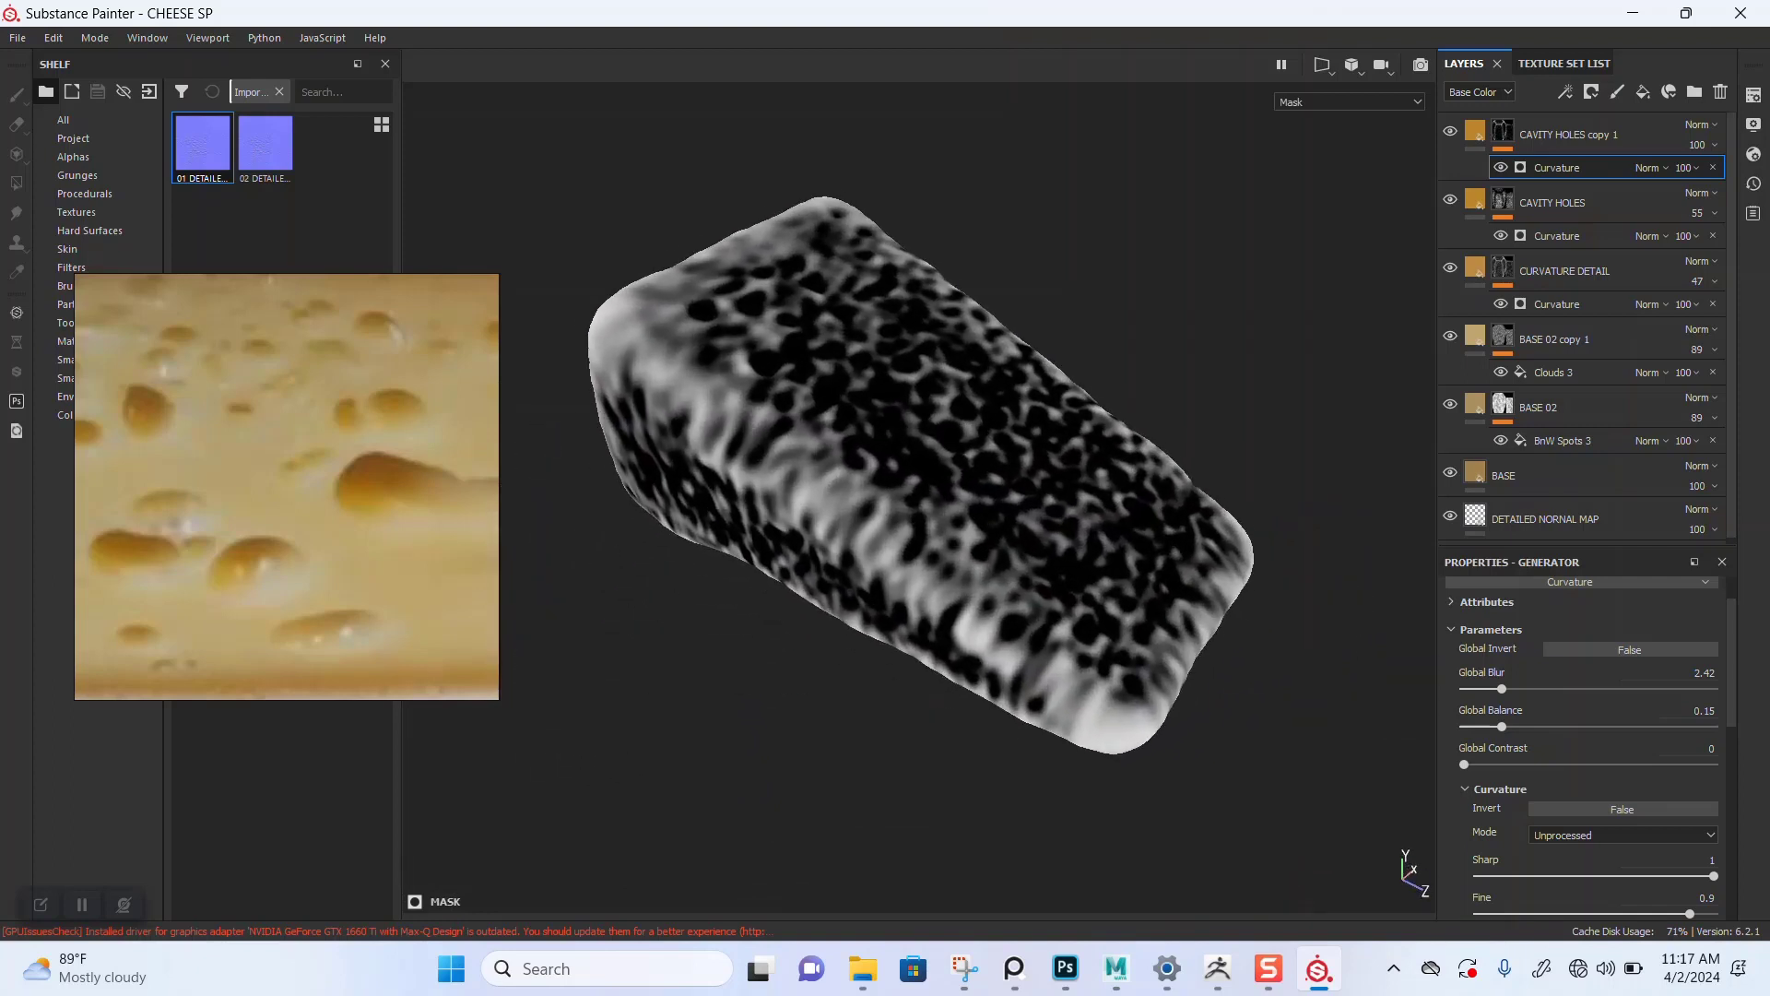
middle_click_drag(886, 517, 891, 576, "alt")
left_click_drag(891, 576, 908, 599, "alt")
key("m")
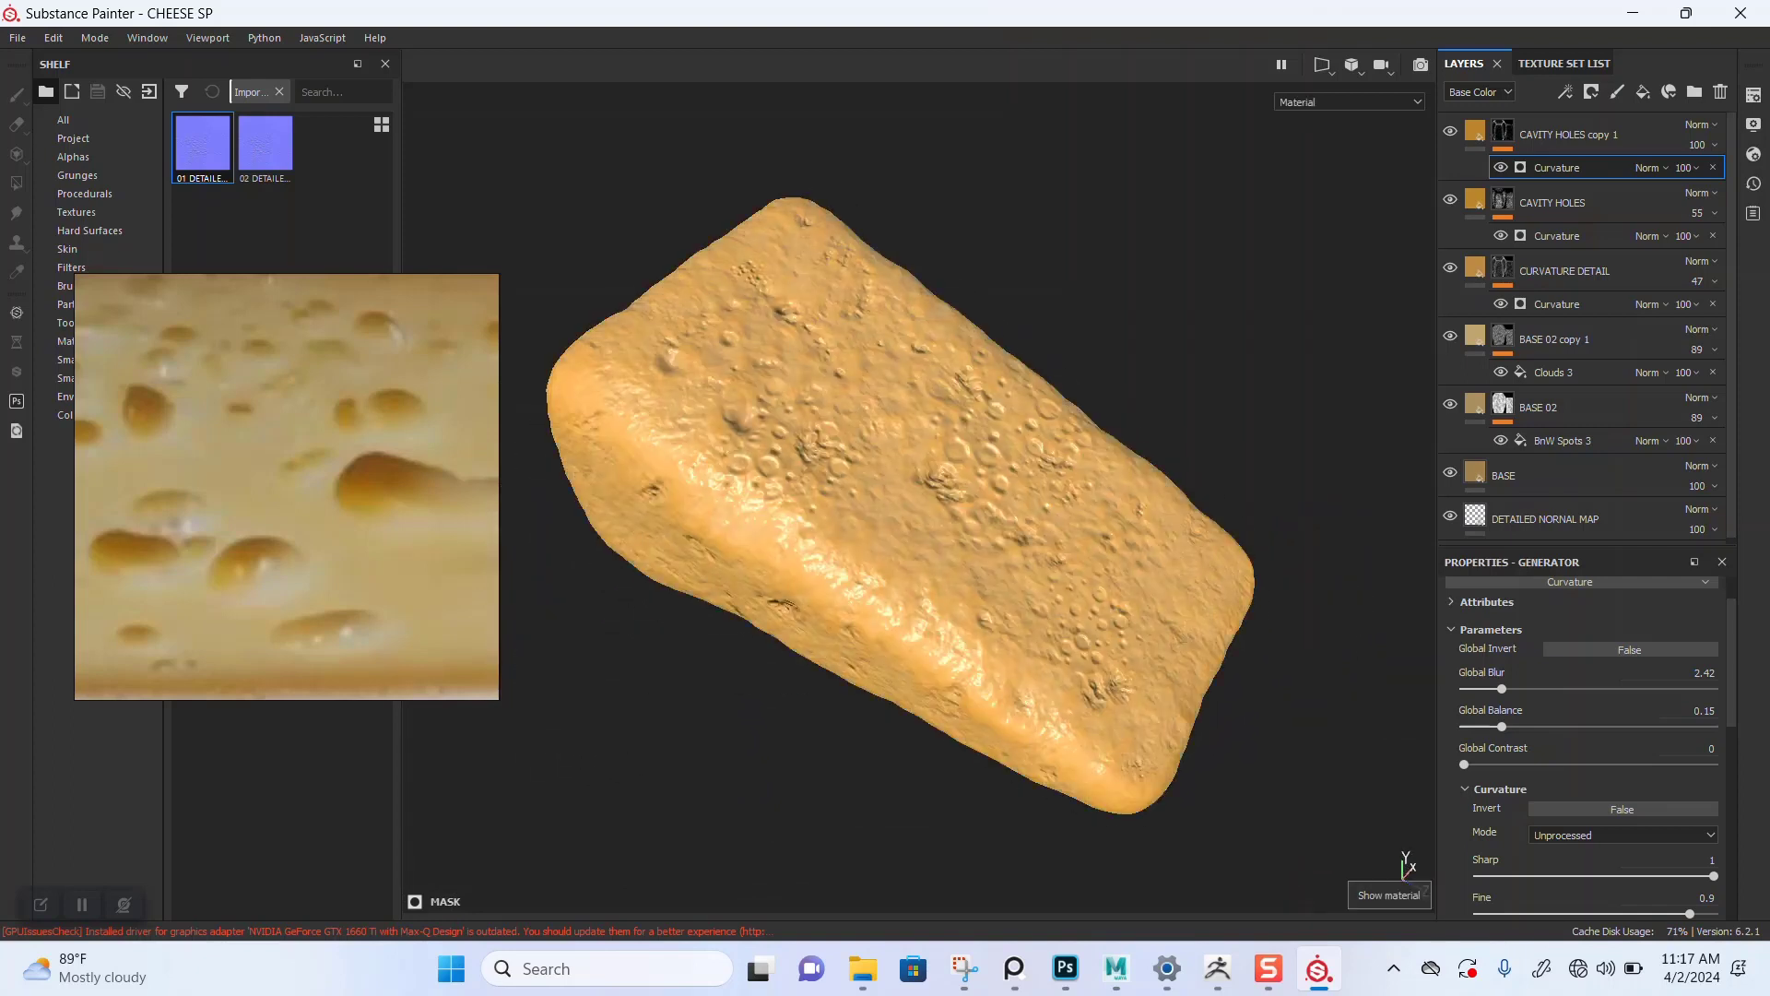
scroll(903, 507, "up", 2)
scroll(904, 507, "down", 2)
left_click_drag(904, 517, 940, 489, "alt")
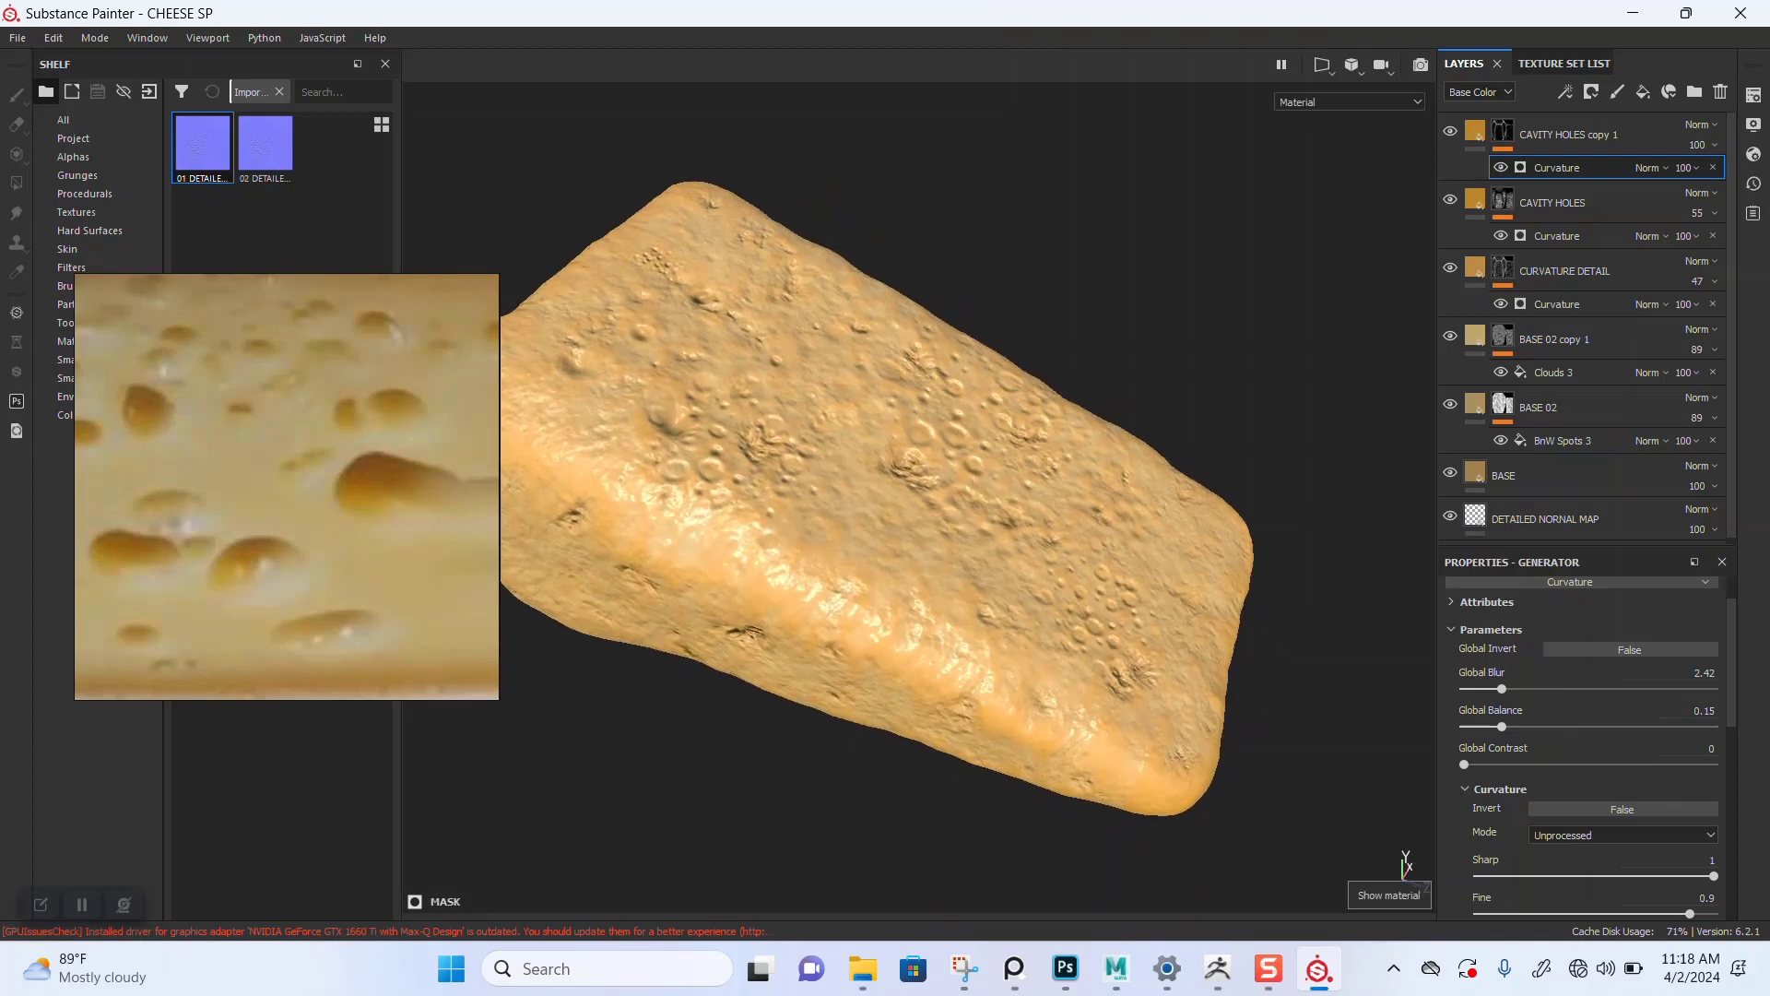
middle_click_drag(922, 507, 1086, 506, "alt")
scroll(920, 503, "up", 2)
left_click_drag(913, 517, 985, 470, "alt")
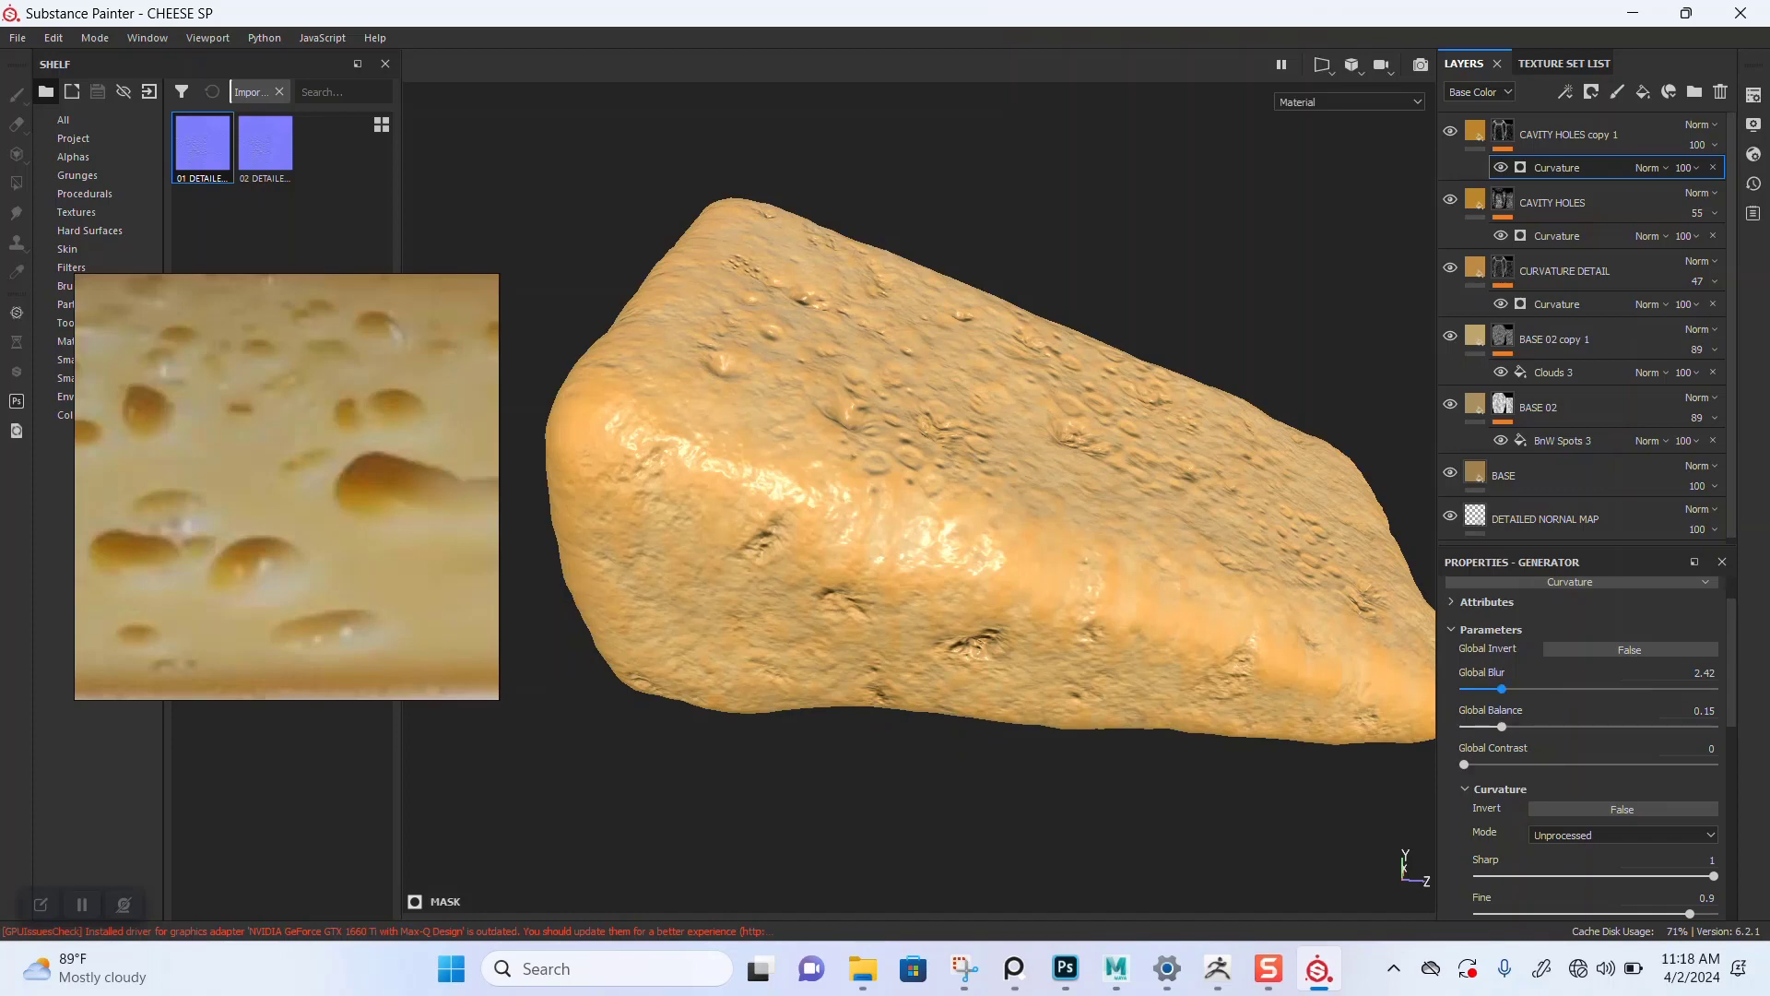
Step: Raise the Curvature generator's Global Blur to 3.6
left_click_drag(1502, 688, 1524, 688)
scroll(922, 516, "down", 2)
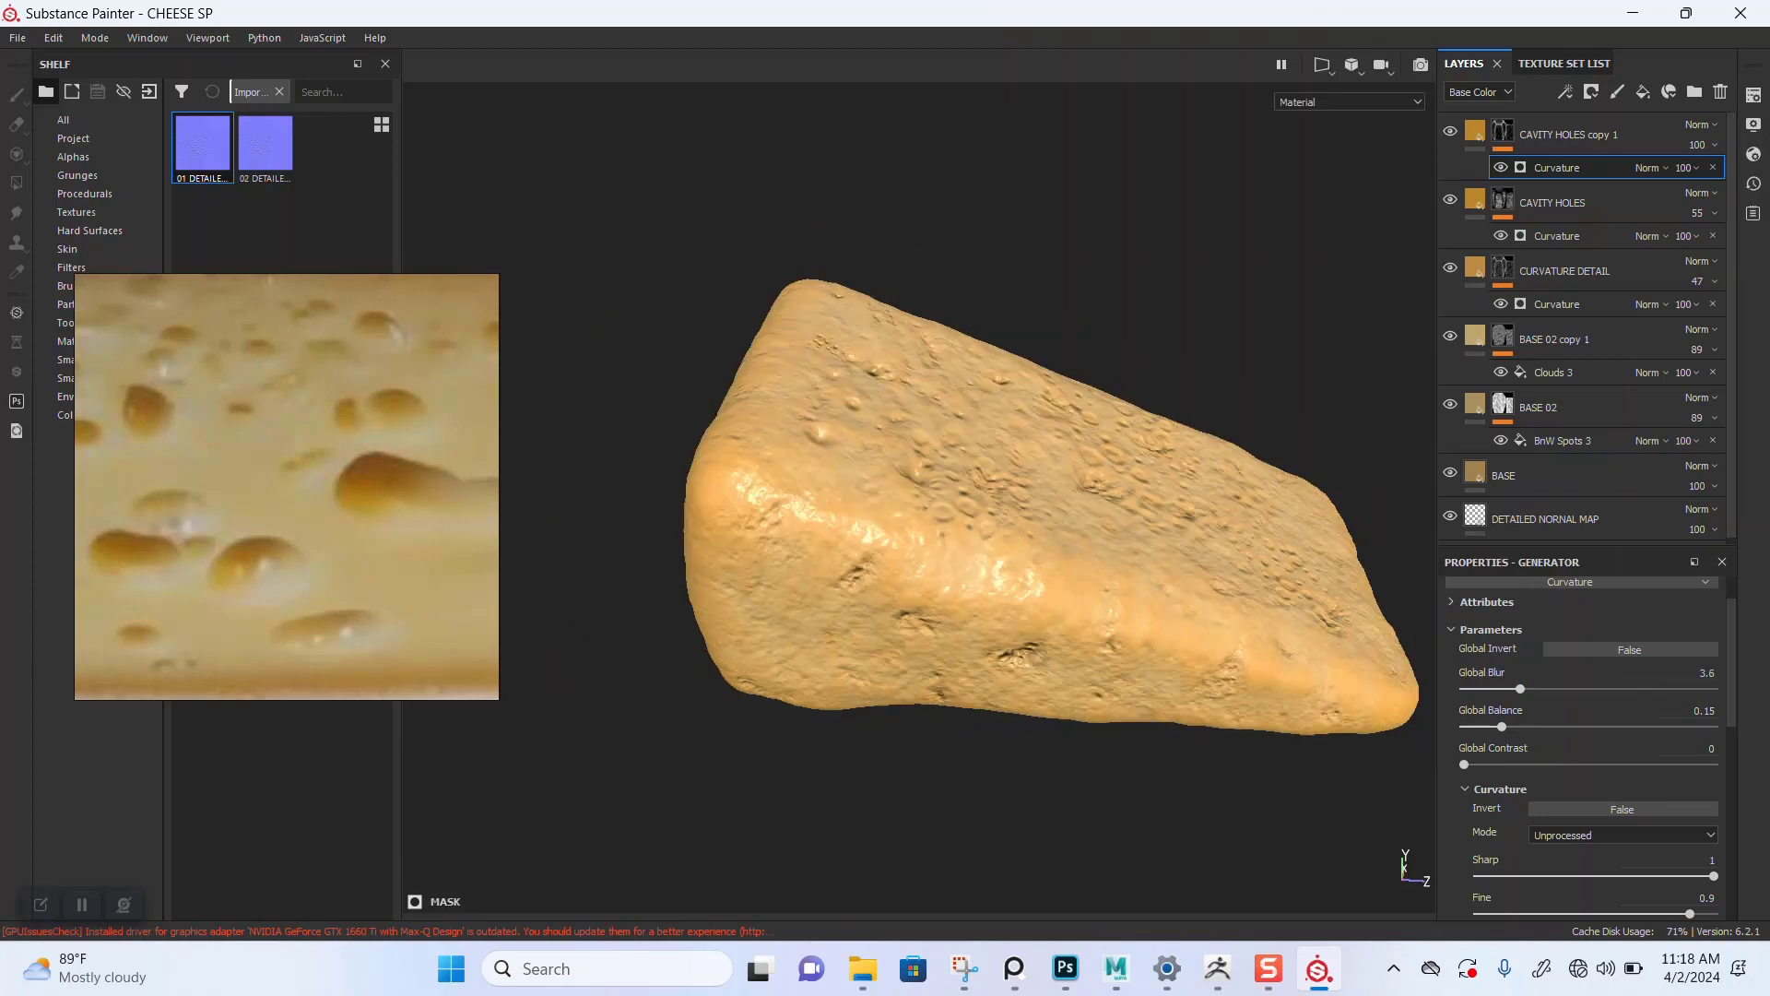
mouse_move(977, 590)
left_mouse_down("alt")
mouse_move(1171, 613)
mouse_move(986, 585)
mouse_move(977, 622)
left_mouse_up("alt")
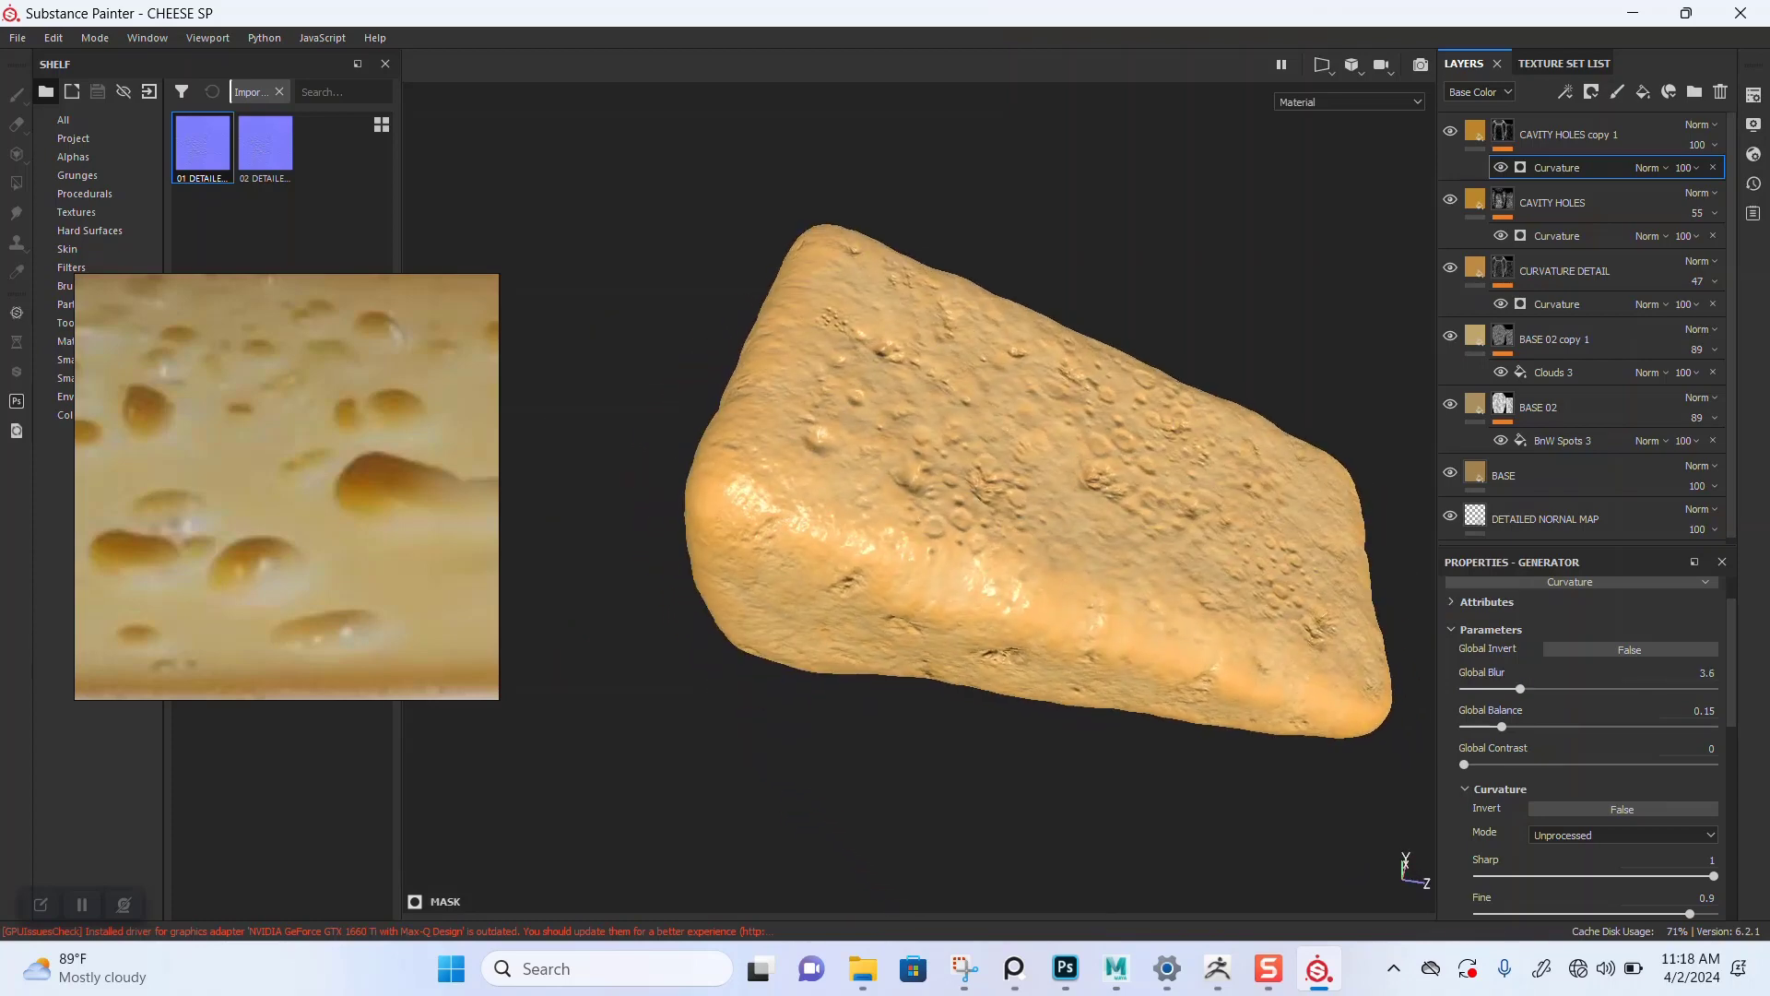
scroll(267, 517, "down", 5)
Step: Compare the cheese reference photos against the model while orbiting and switching to the mask view
middle_click_drag(268, 517, 304, 692)
scroll(295, 488, "up", 1)
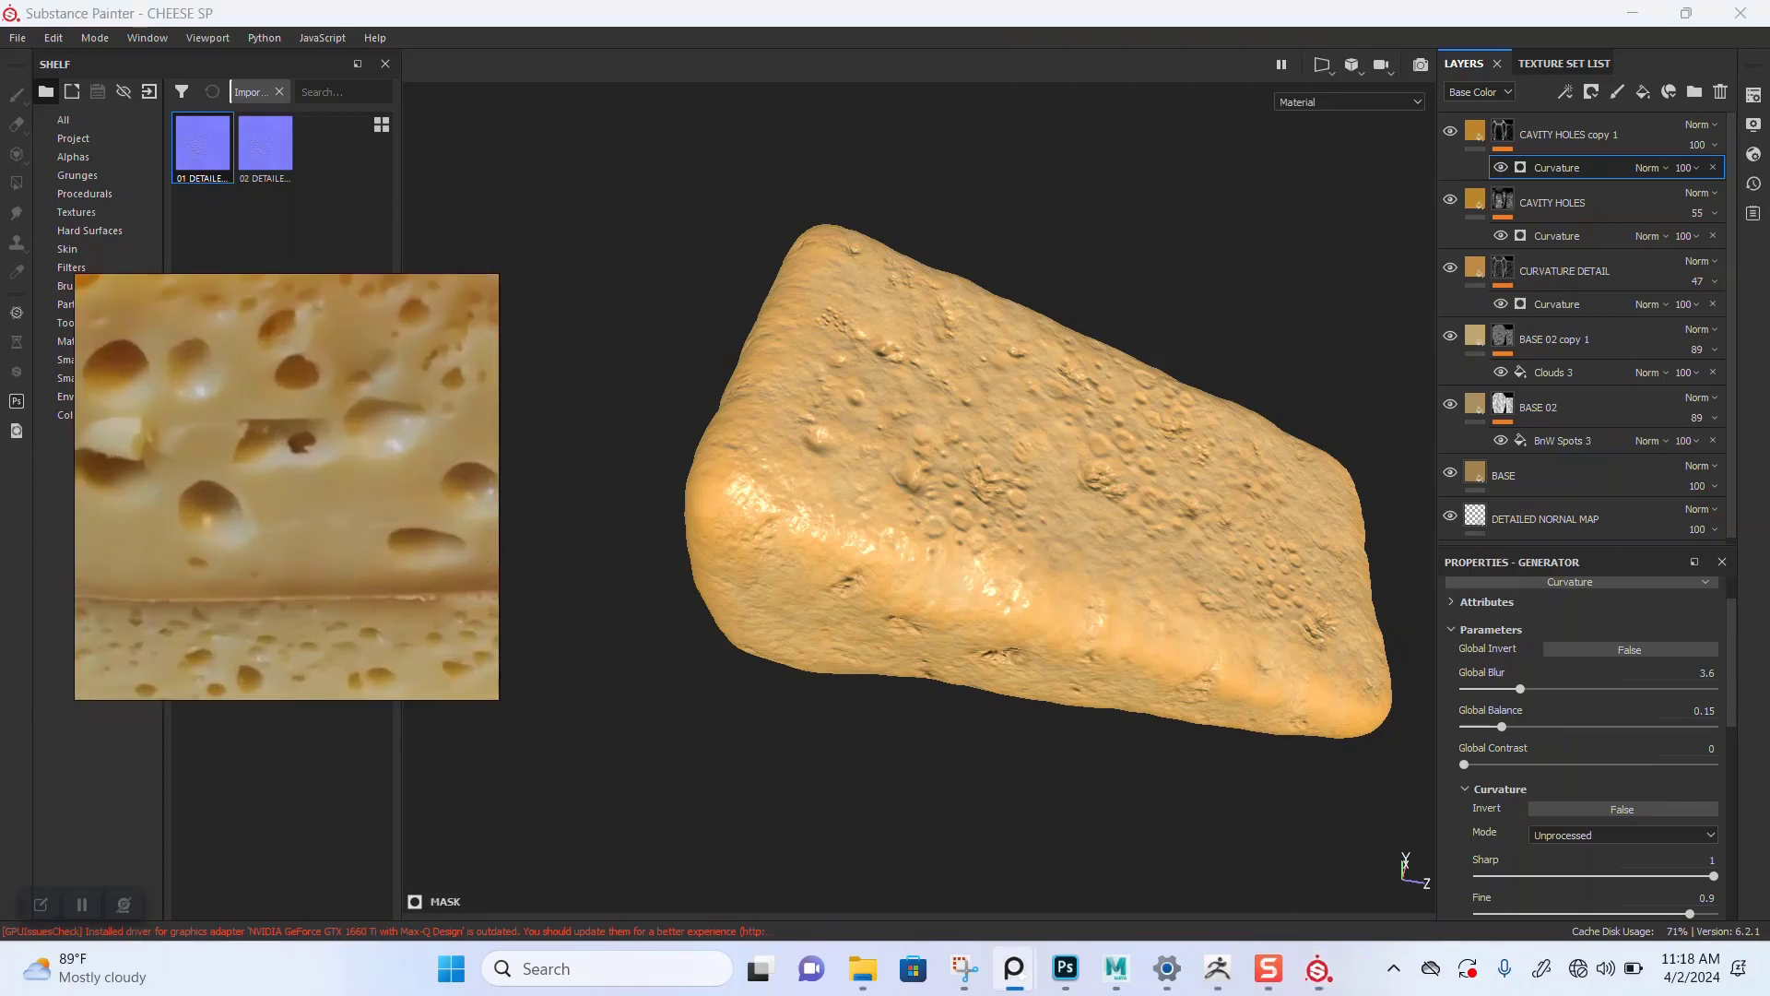
scroll(314, 578, "up", 3)
scroll(314, 579, "down", 8)
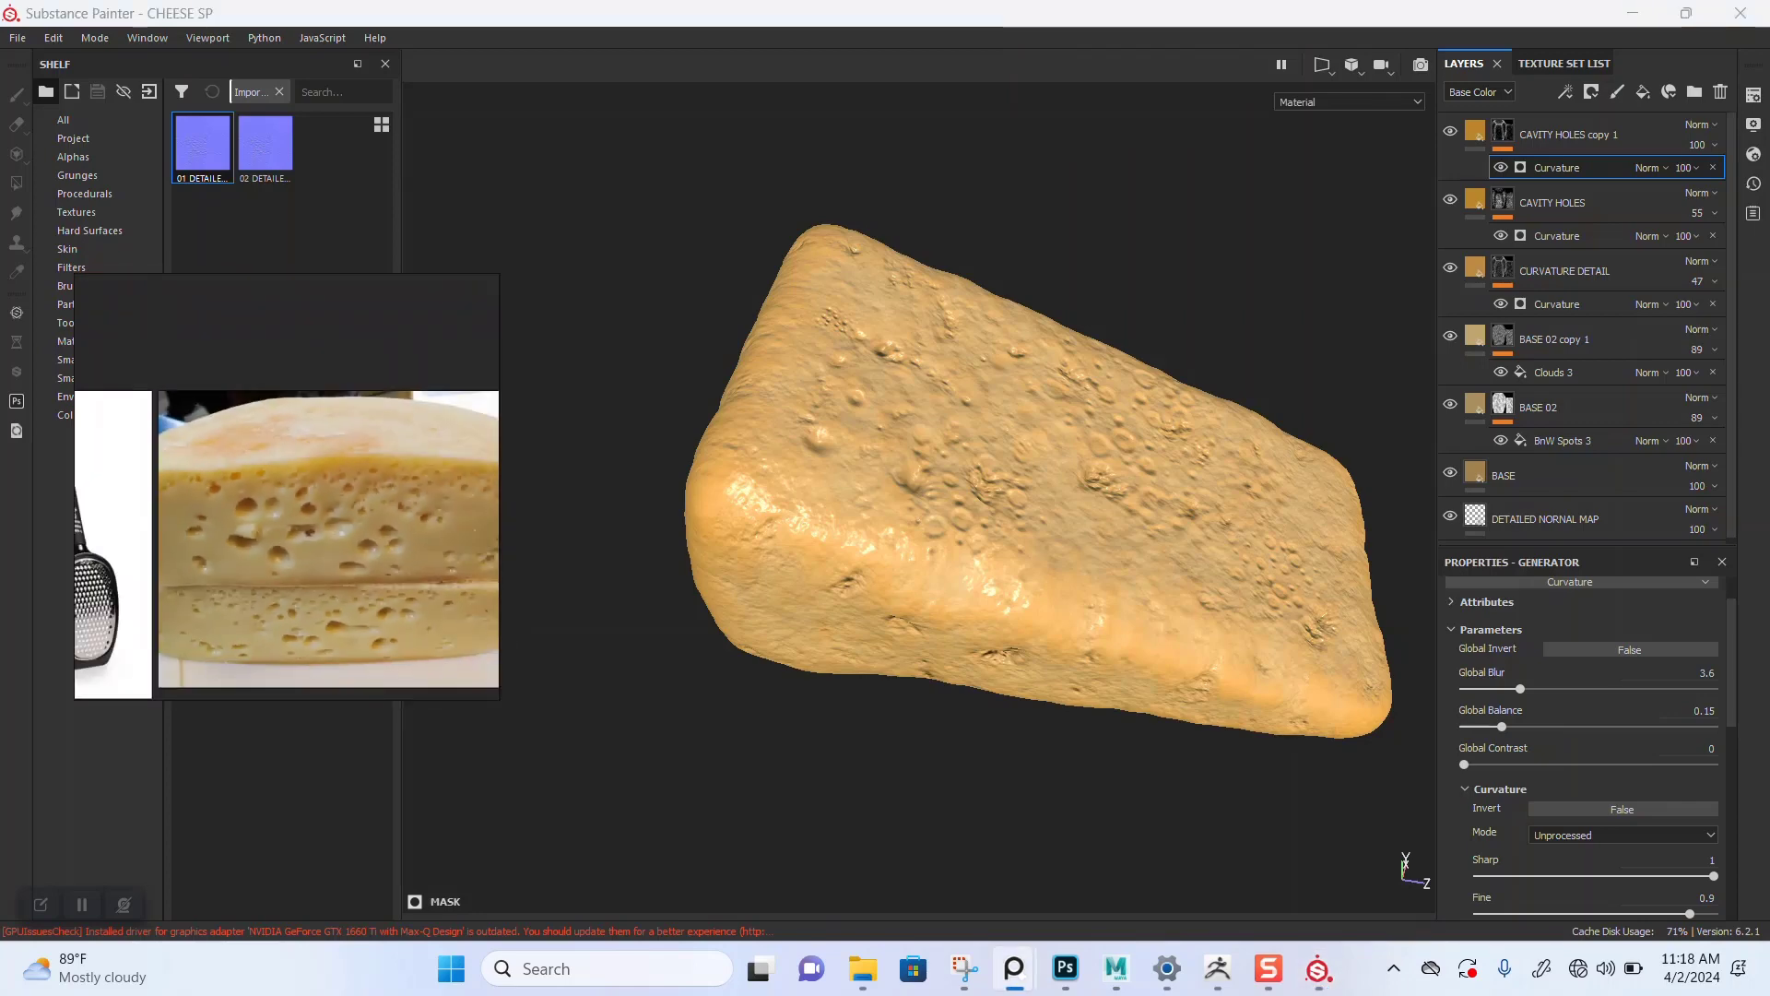
scroll(294, 512, "up", 2)
left_click(872, 498)
scroll(871, 497, "up", 2)
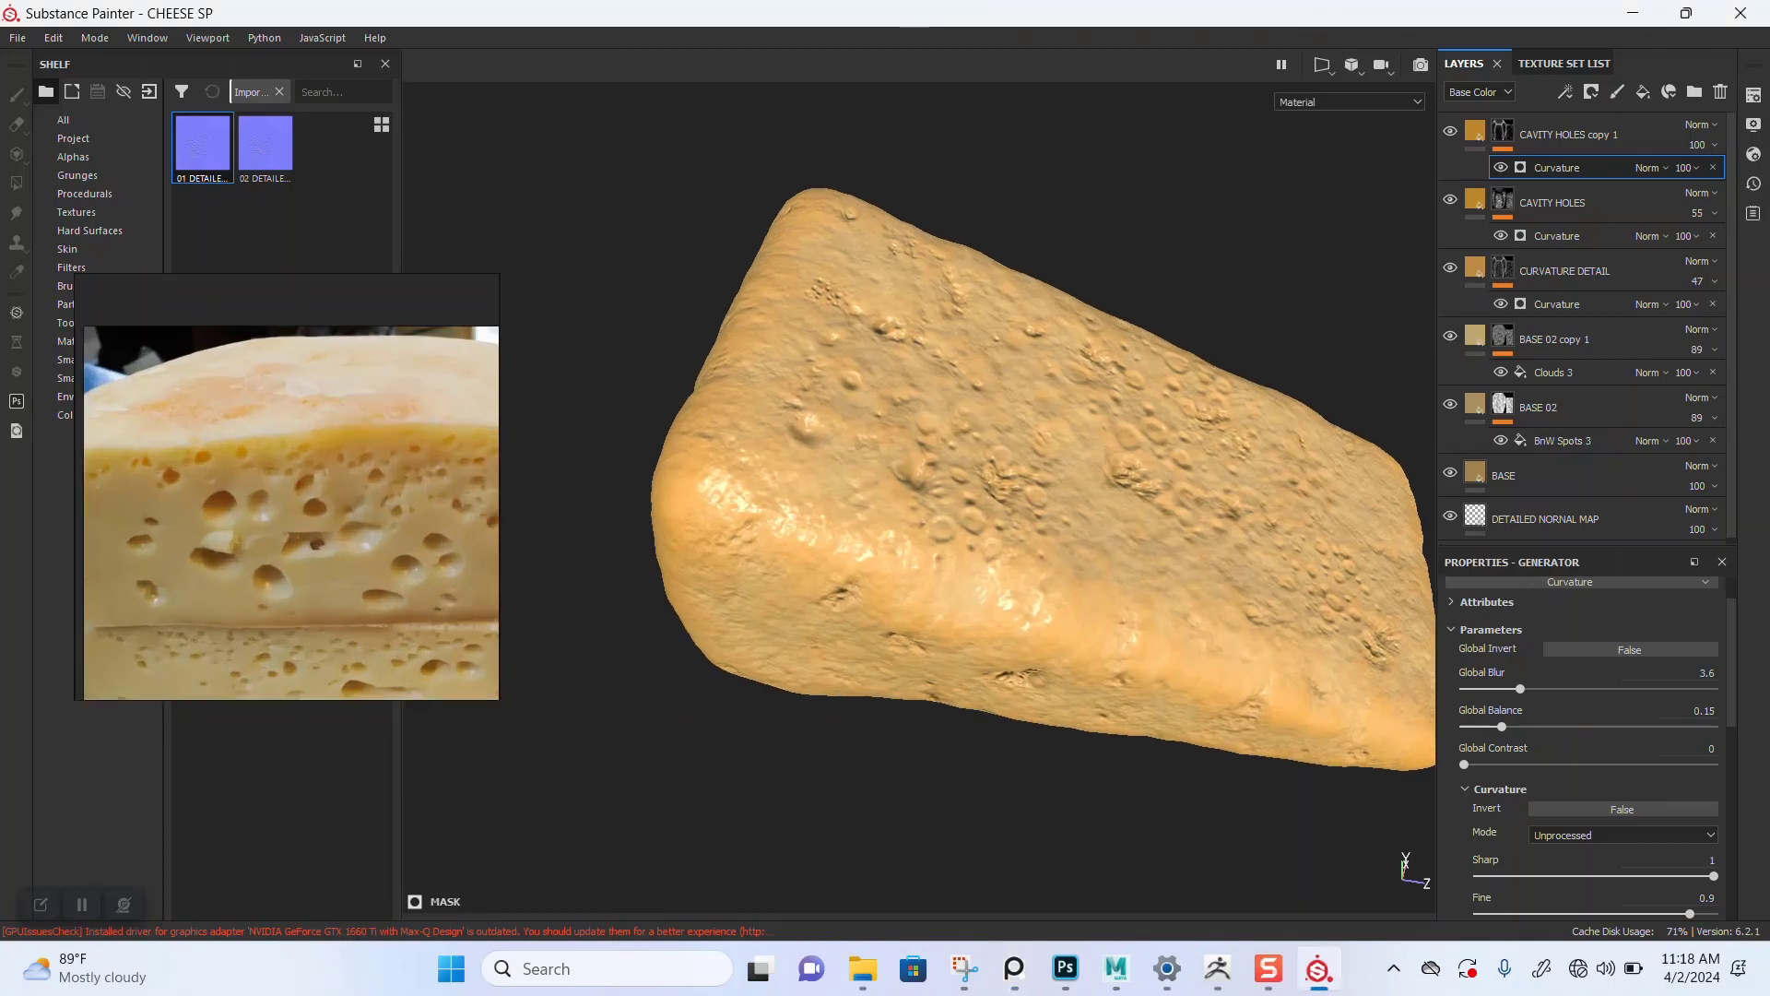
left_click_drag(871, 498, 874, 424, "alt")
middle_click_drag(874, 424, 796, 334, "alt")
scroll(795, 334, "up", 1)
left_click_drag(795, 334, 795, 308, "alt")
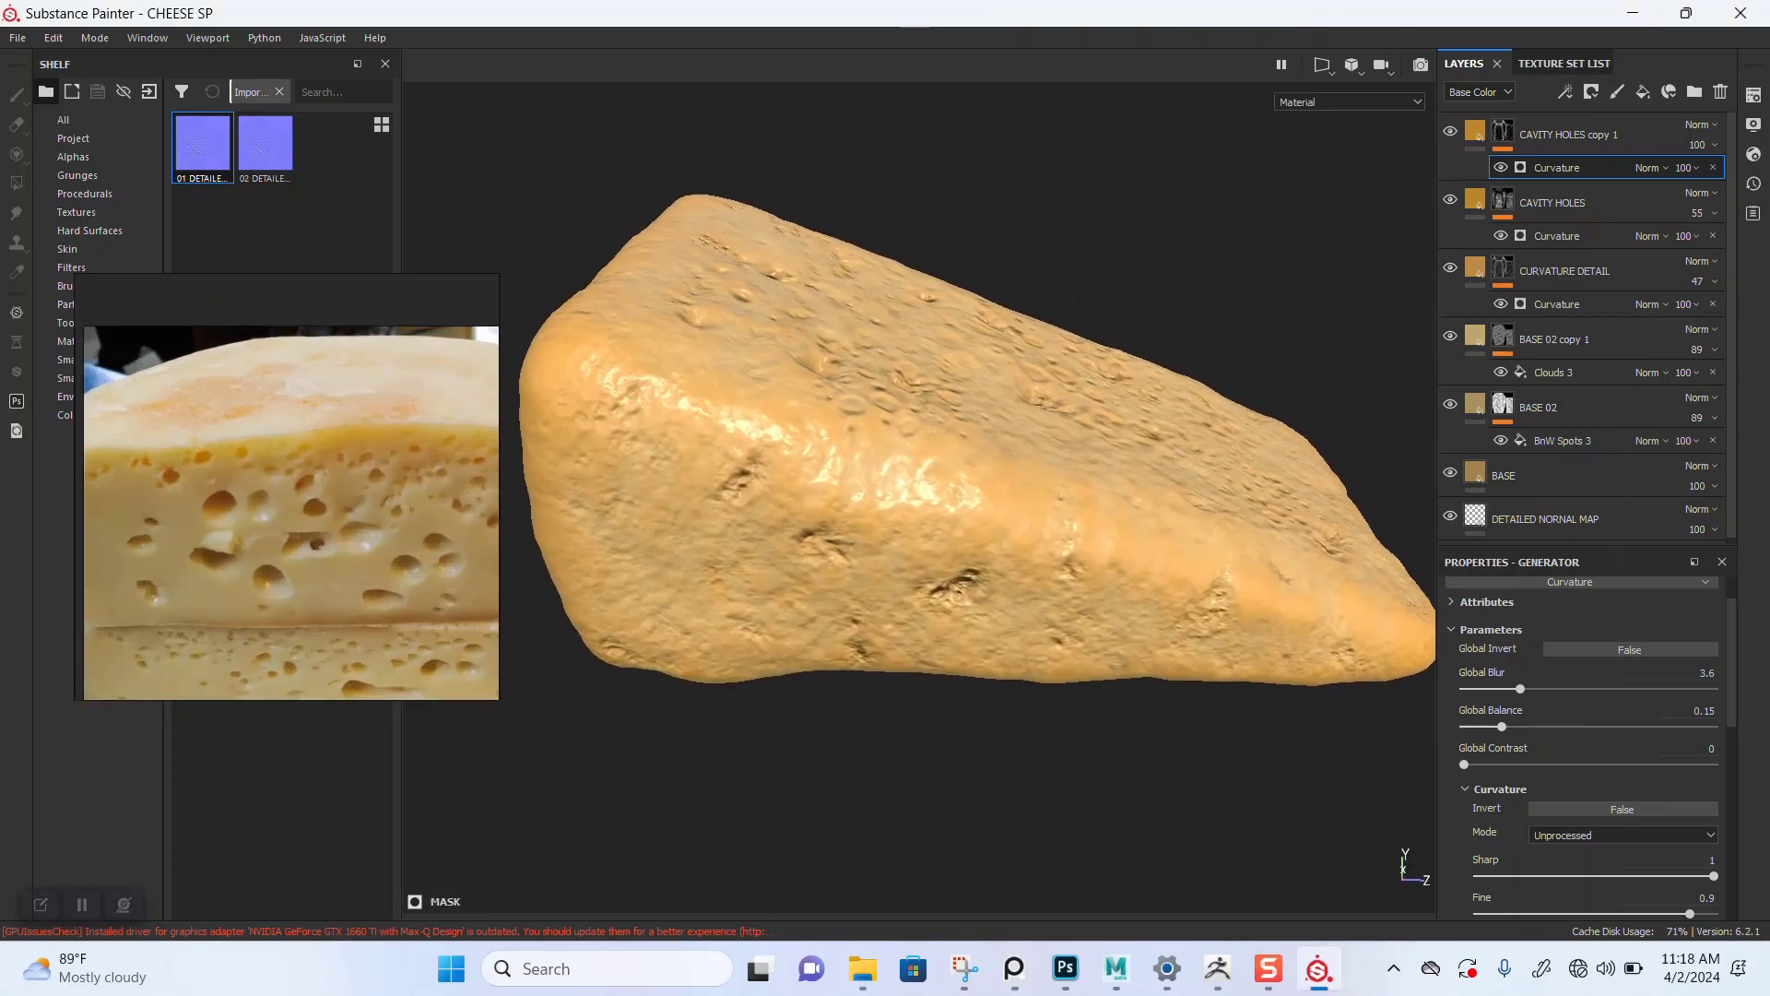
key("c")
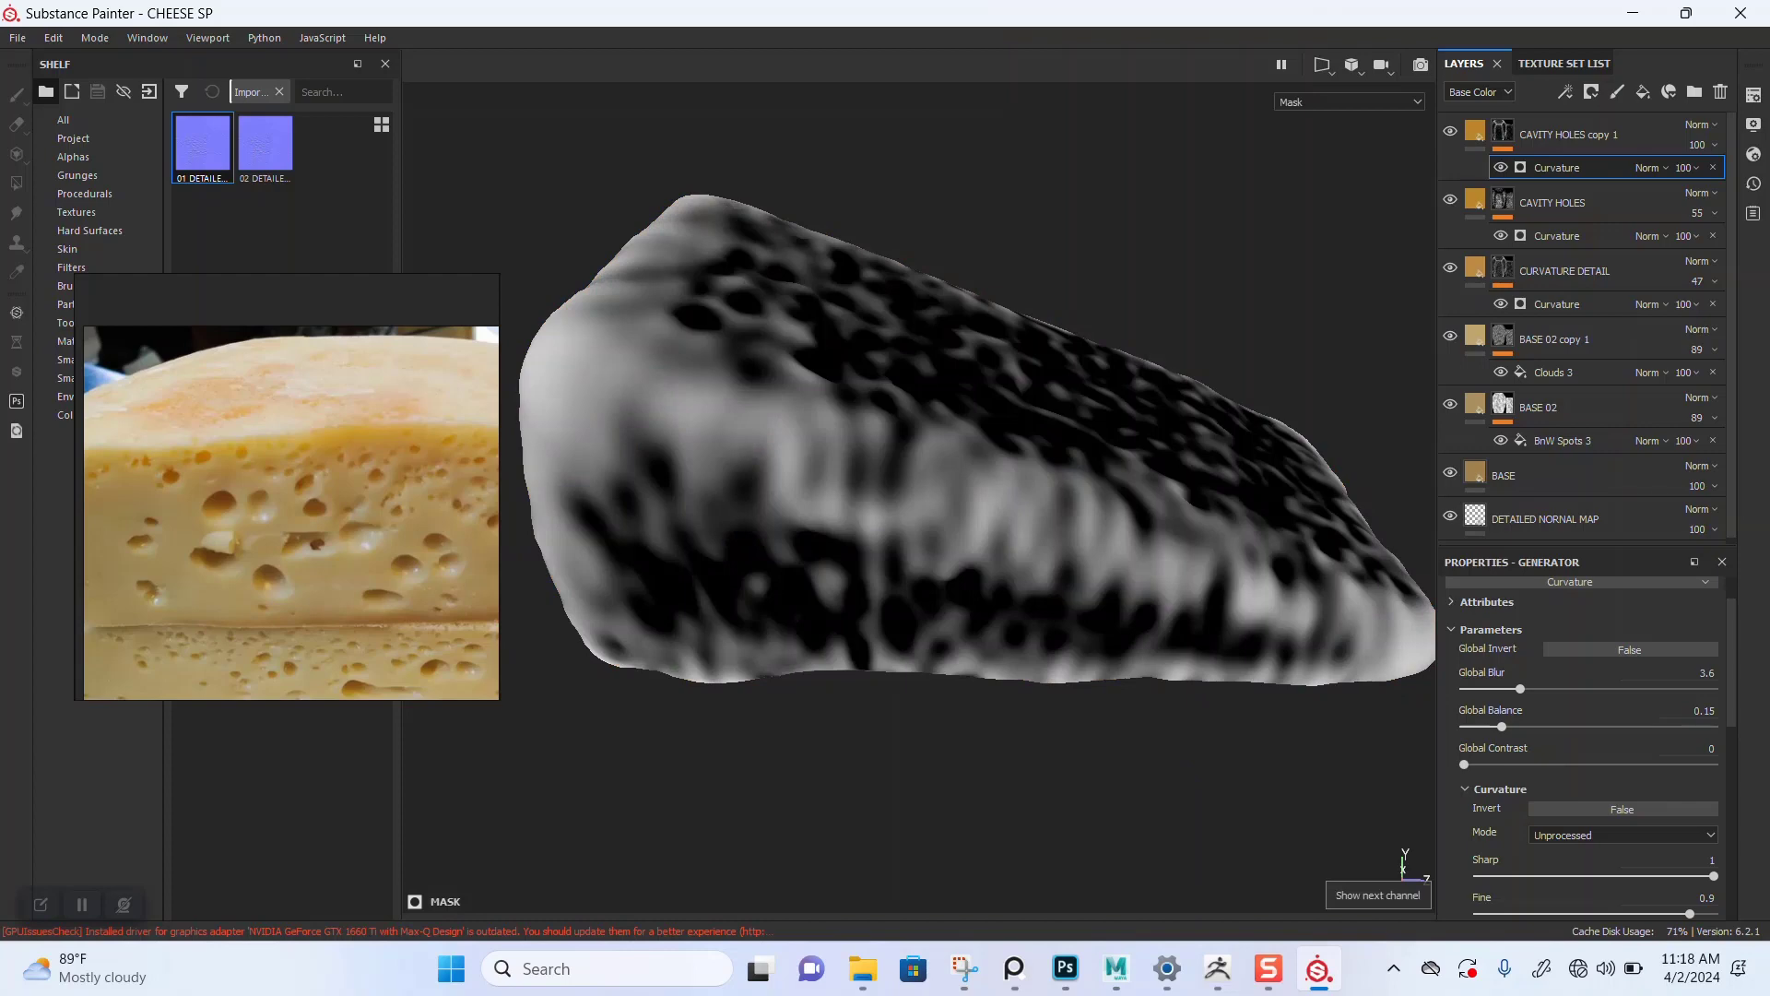
Step: Switch the viewport to the base color channel and orbit around the cheese
key("c")
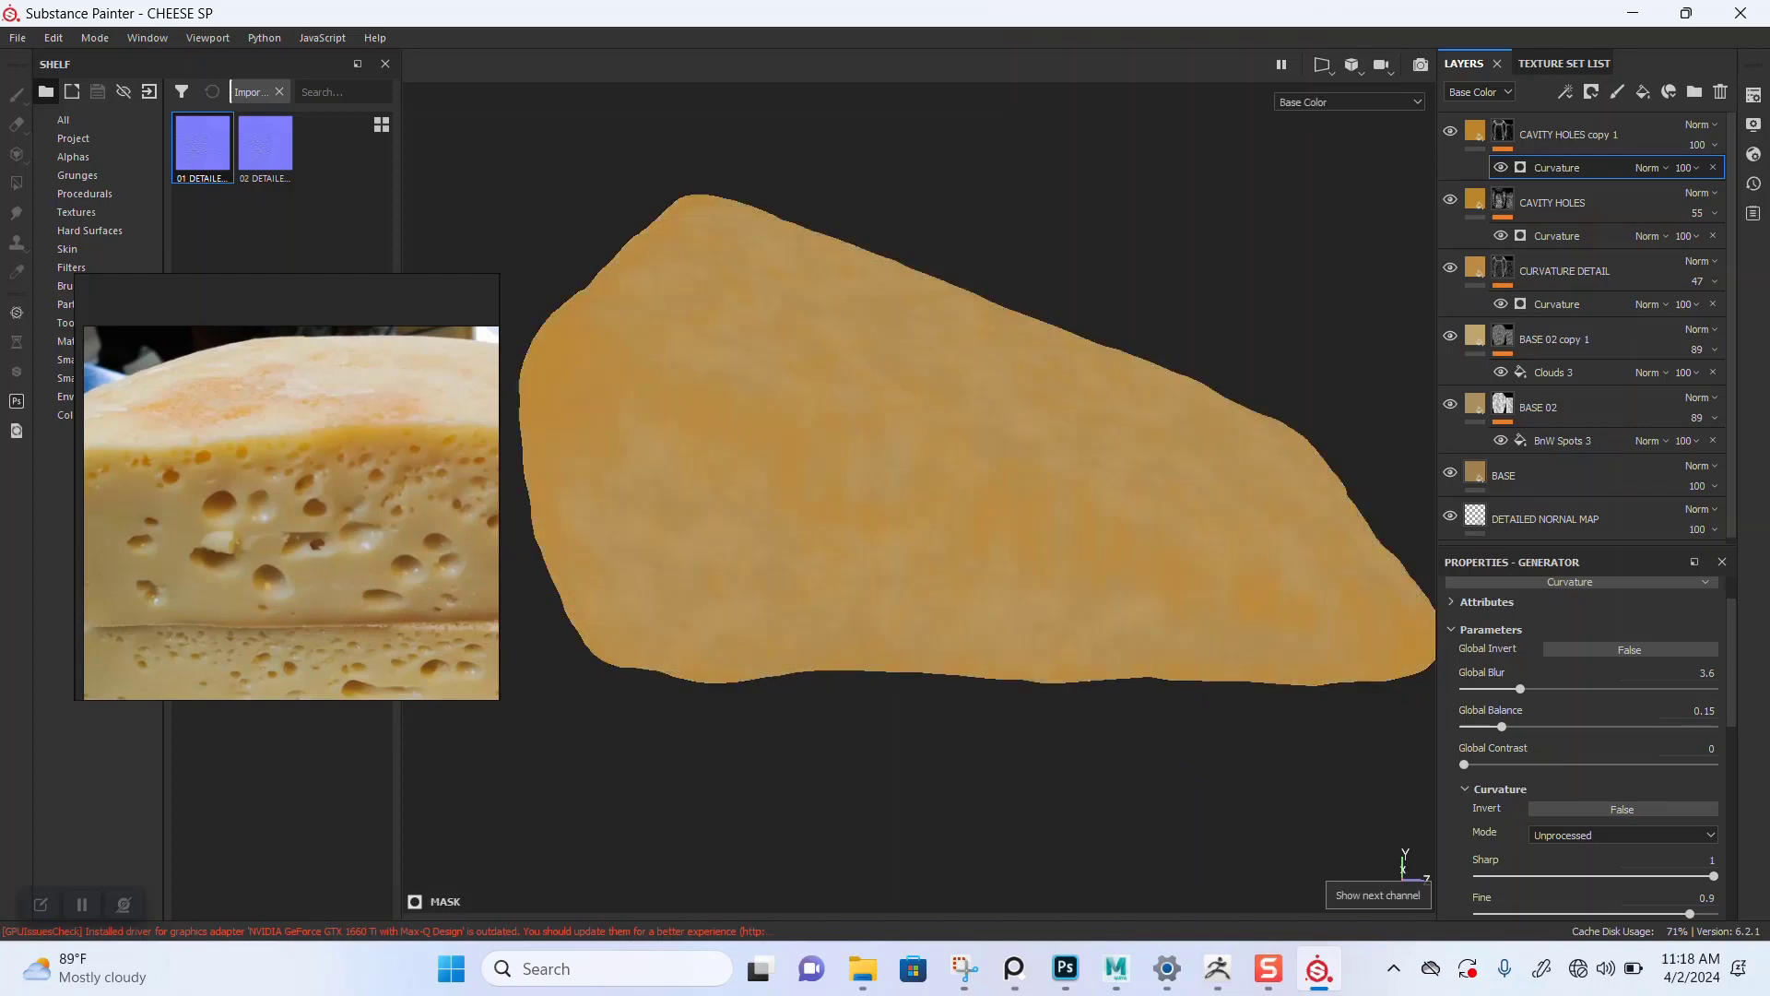
mouse_move(830, 369)
left_mouse_down("alt")
mouse_move(761, 457)
mouse_move(798, 387)
mouse_move(789, 405)
mouse_move(935, 396)
mouse_move(954, 364)
mouse_move(793, 378)
mouse_move(800, 358)
left_mouse_up("alt")
middle_click_drag(801, 357, 646, 354, "alt")
right_click_drag(647, 354, 599, 362, "alt")
middle_click_drag(599, 361, 604, 364, "alt")
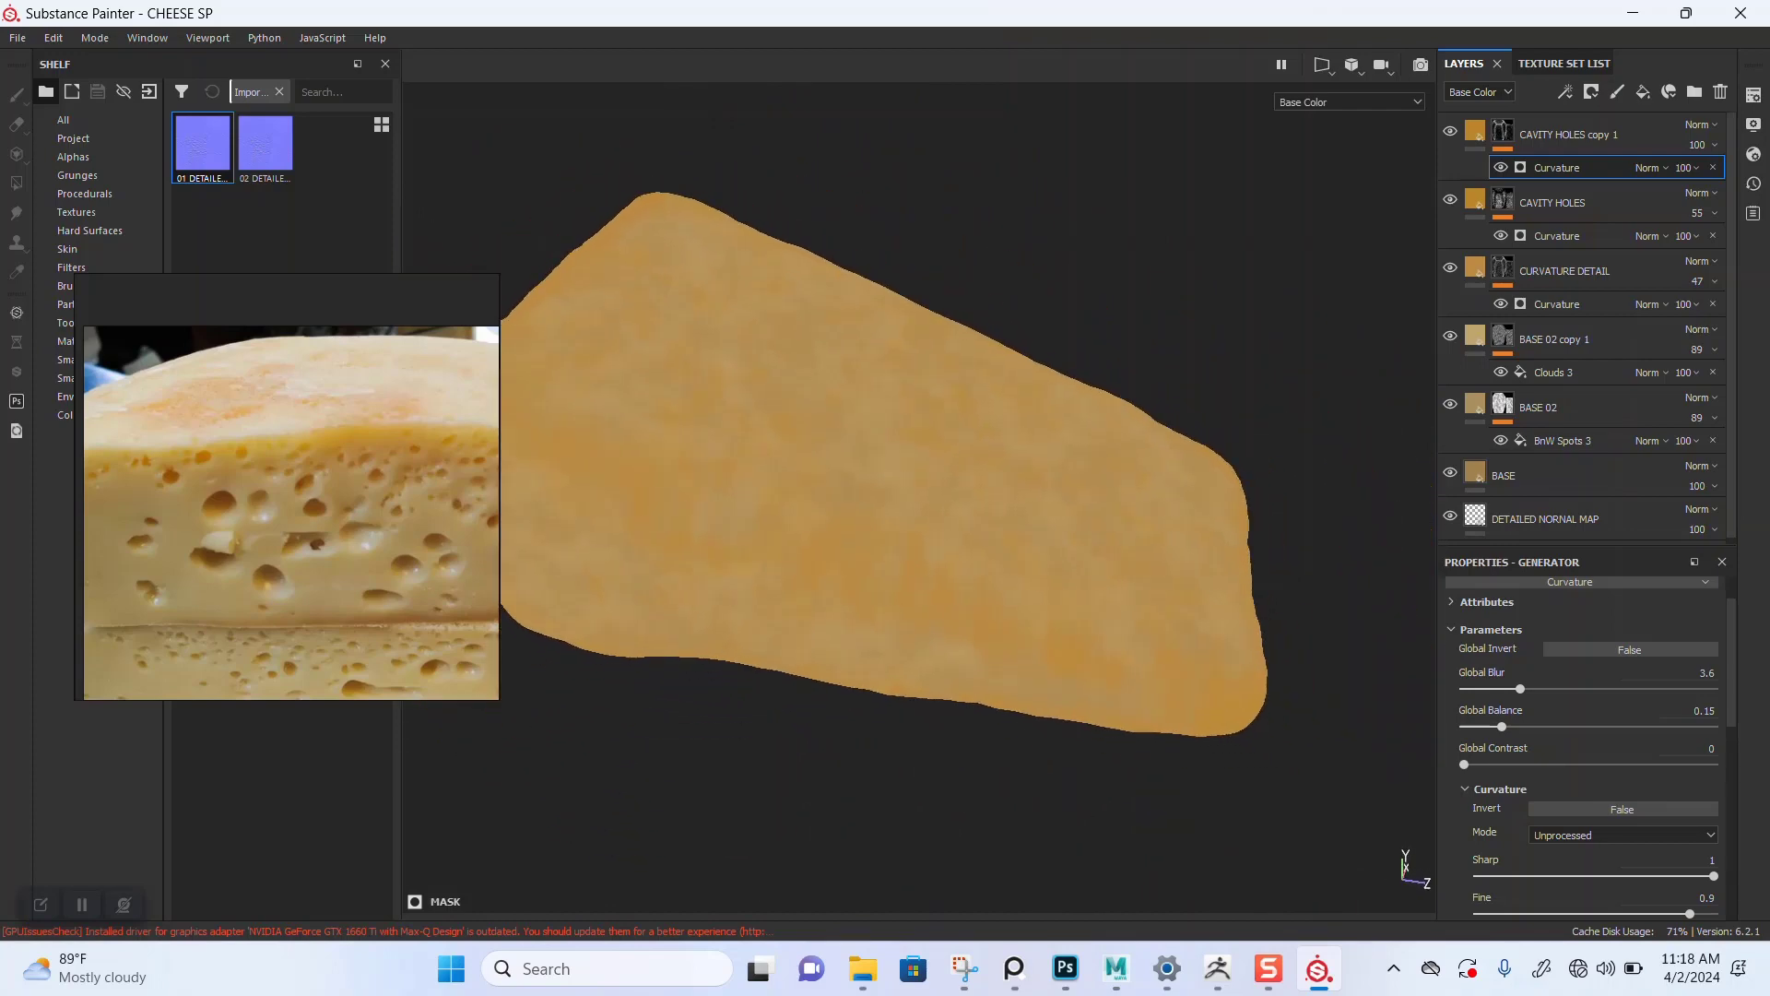
Step: Switch to the material view and orbit the cheese, comparing its surface with the cheese reference photos
key("m")
right_click_drag(886, 415, 632, 426, "alt")
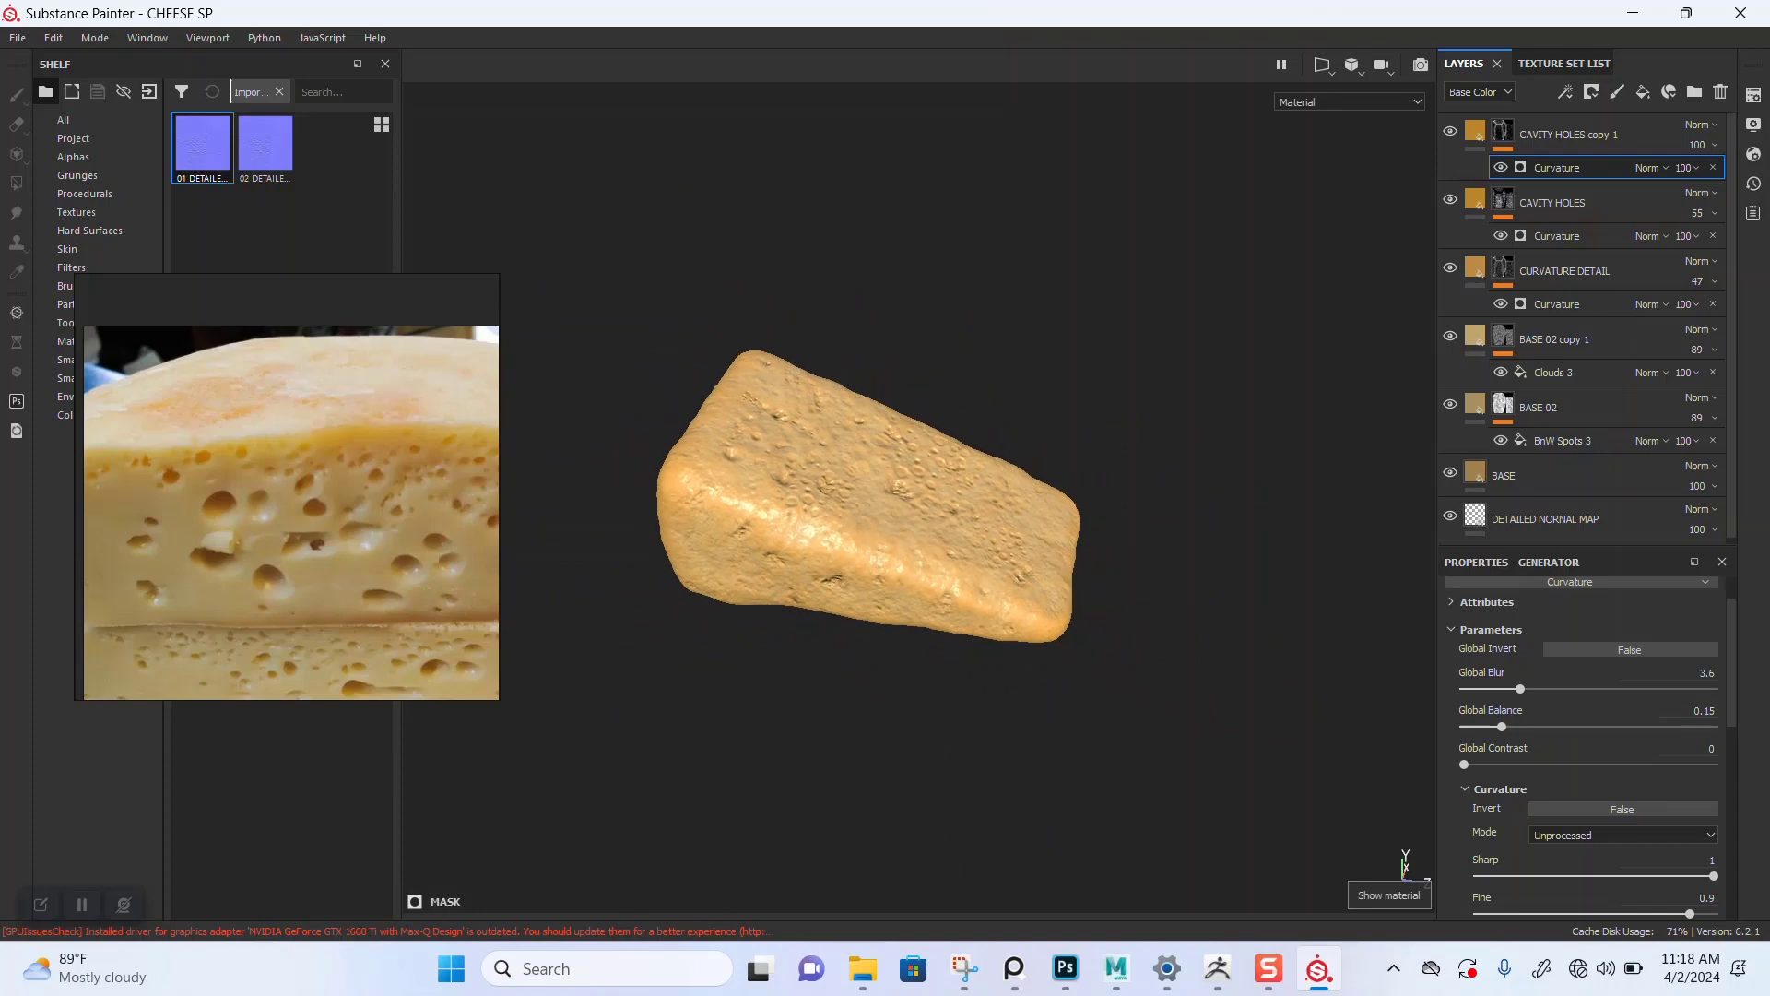
left_click_drag(793, 415, 856, 429, "alt")
right_click_drag(793, 424, 922, 426, "alt")
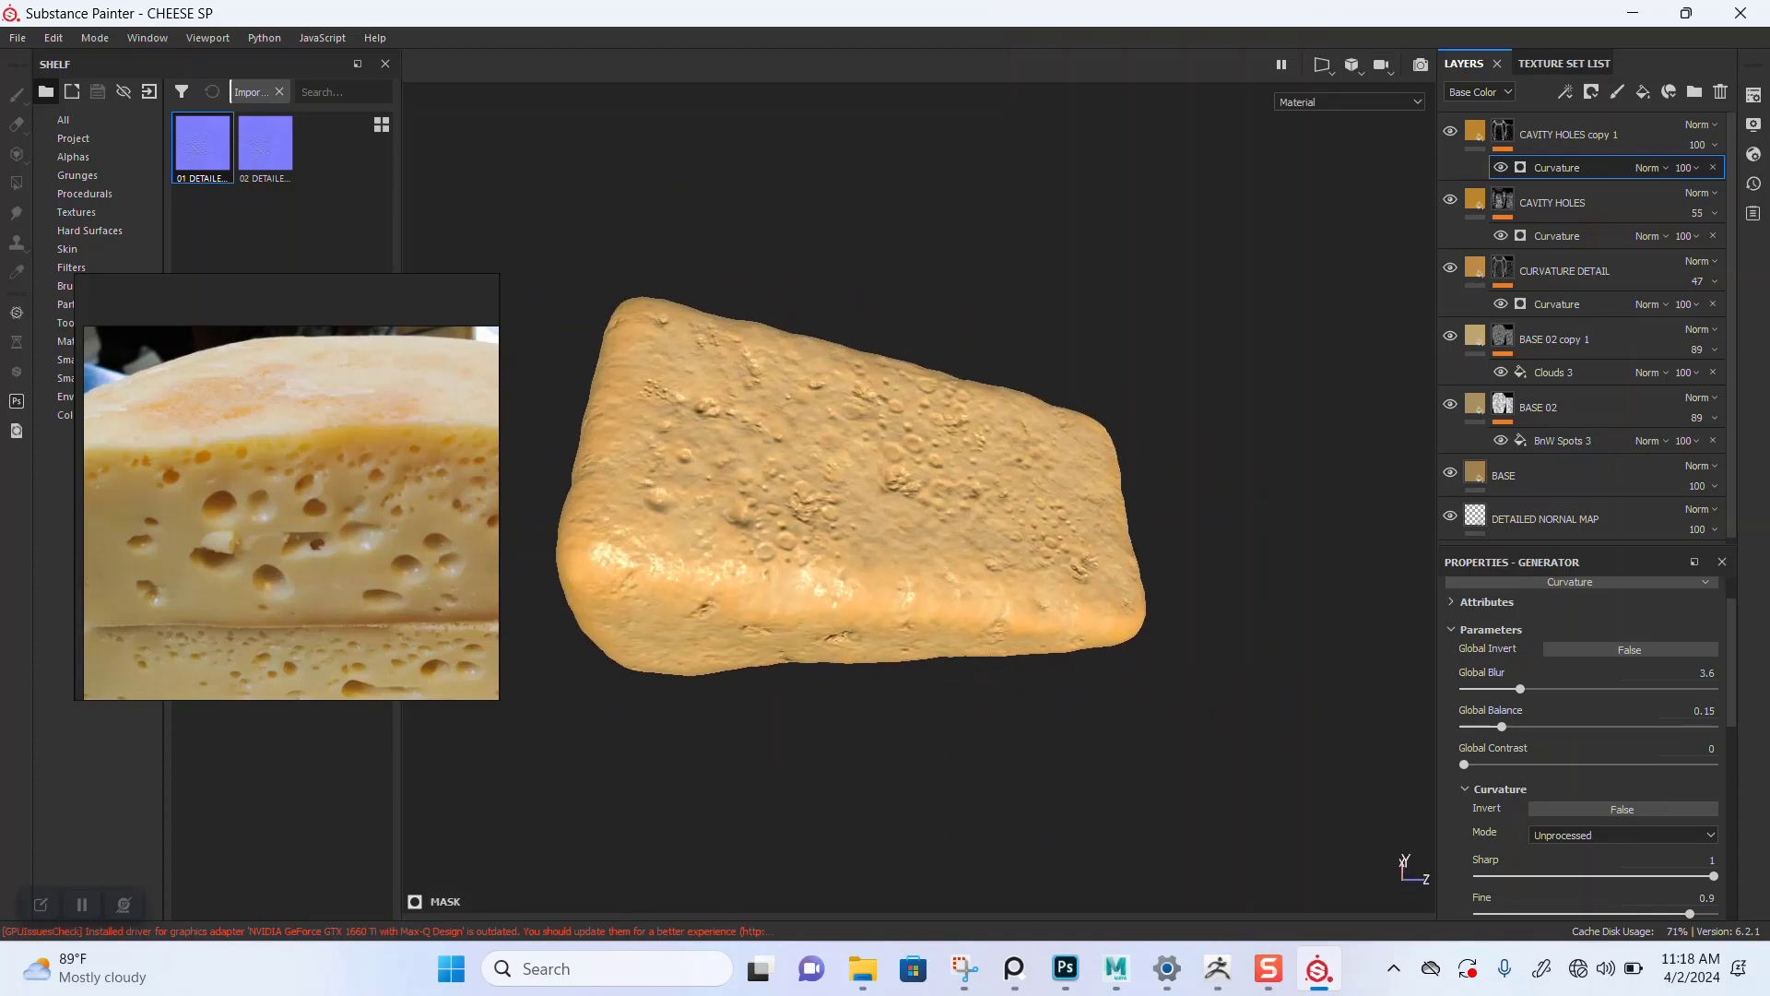
left_click_drag(922, 461, 784, 466, "alt")
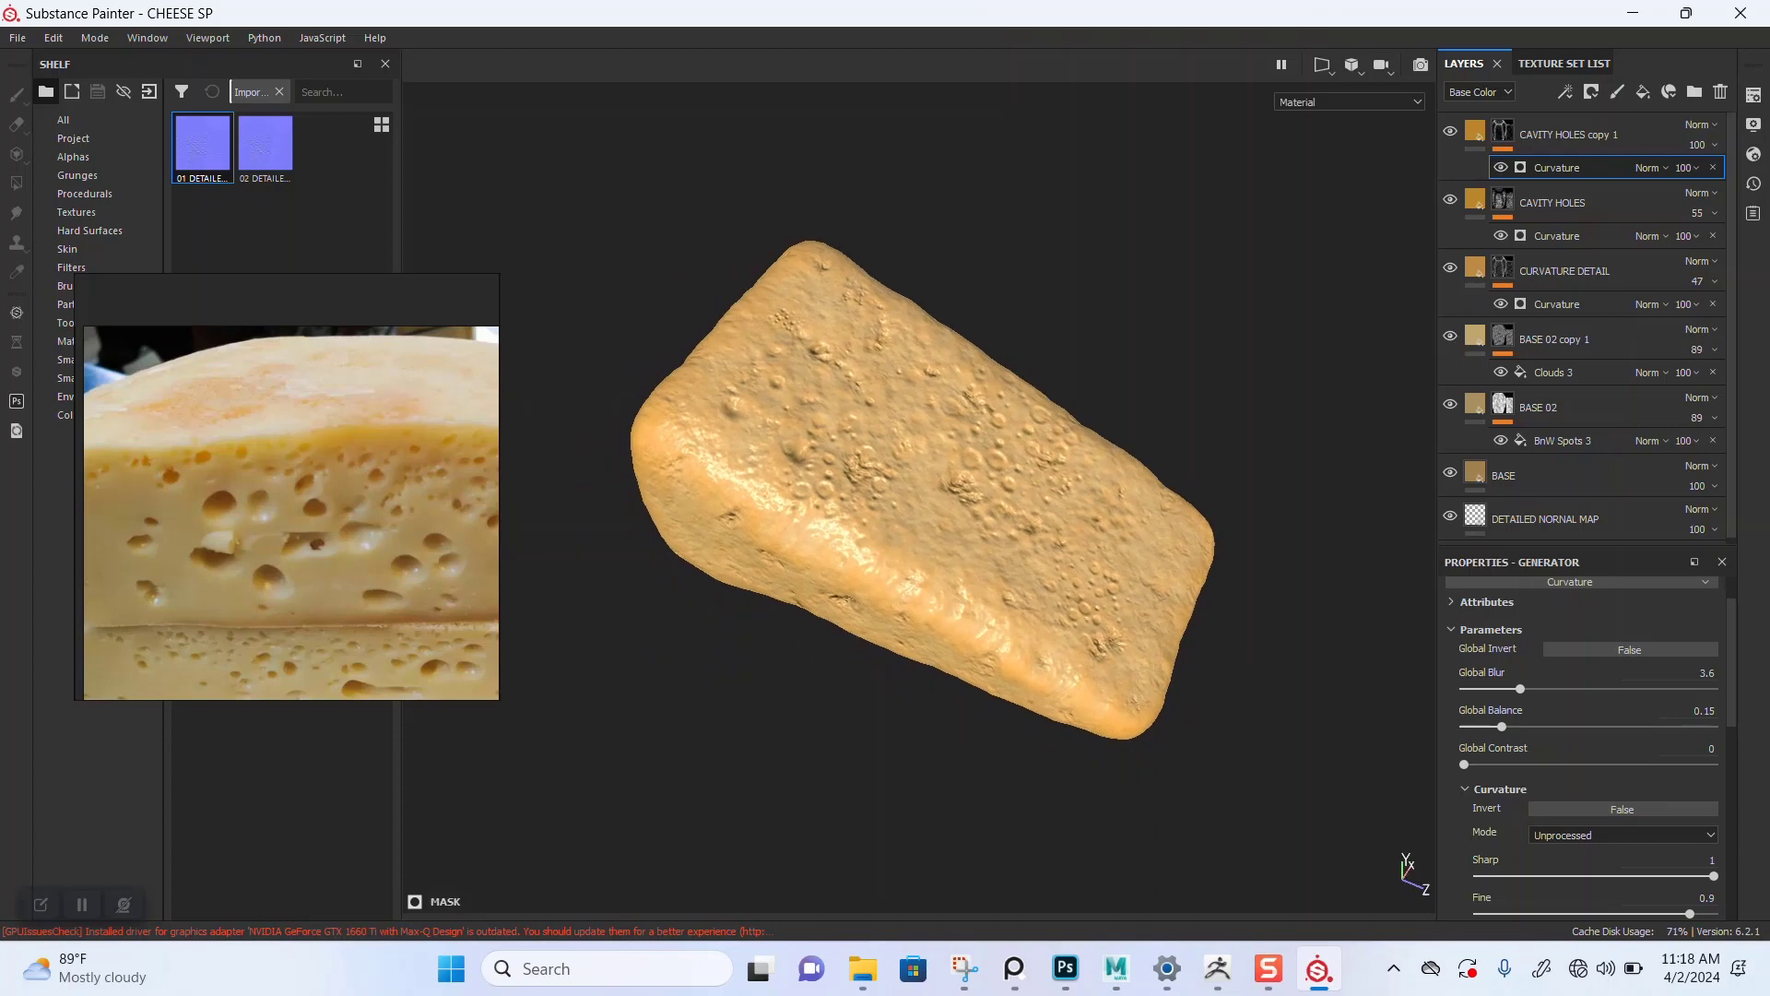
right_click_drag(811, 452, 904, 452, "alt")
left_click_drag(894, 470, 890, 355, "alt")
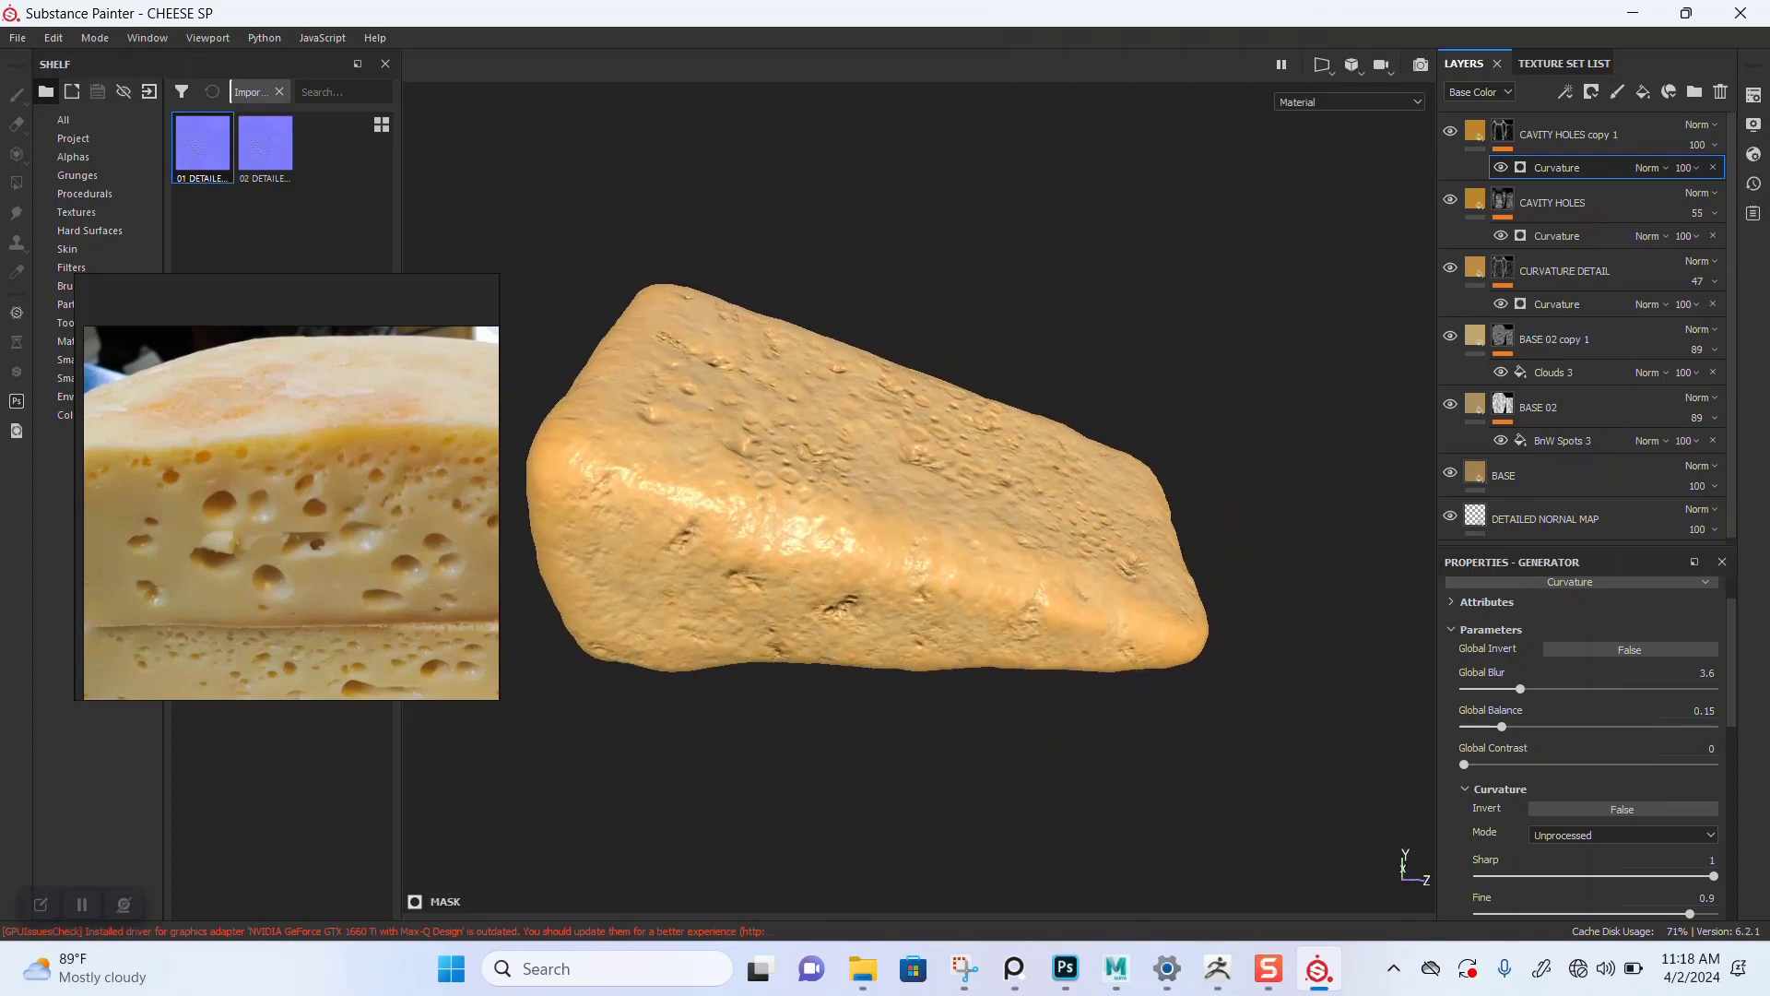
right_click_drag(830, 424, 894, 424, "alt")
middle_click_drag(849, 452, 936, 476, "alt")
mouse_move(935, 470)
left_mouse_down("alt")
mouse_move(820, 590)
mouse_move(719, 618)
mouse_move(858, 581)
mouse_move(931, 470)
left_mouse_up("alt")
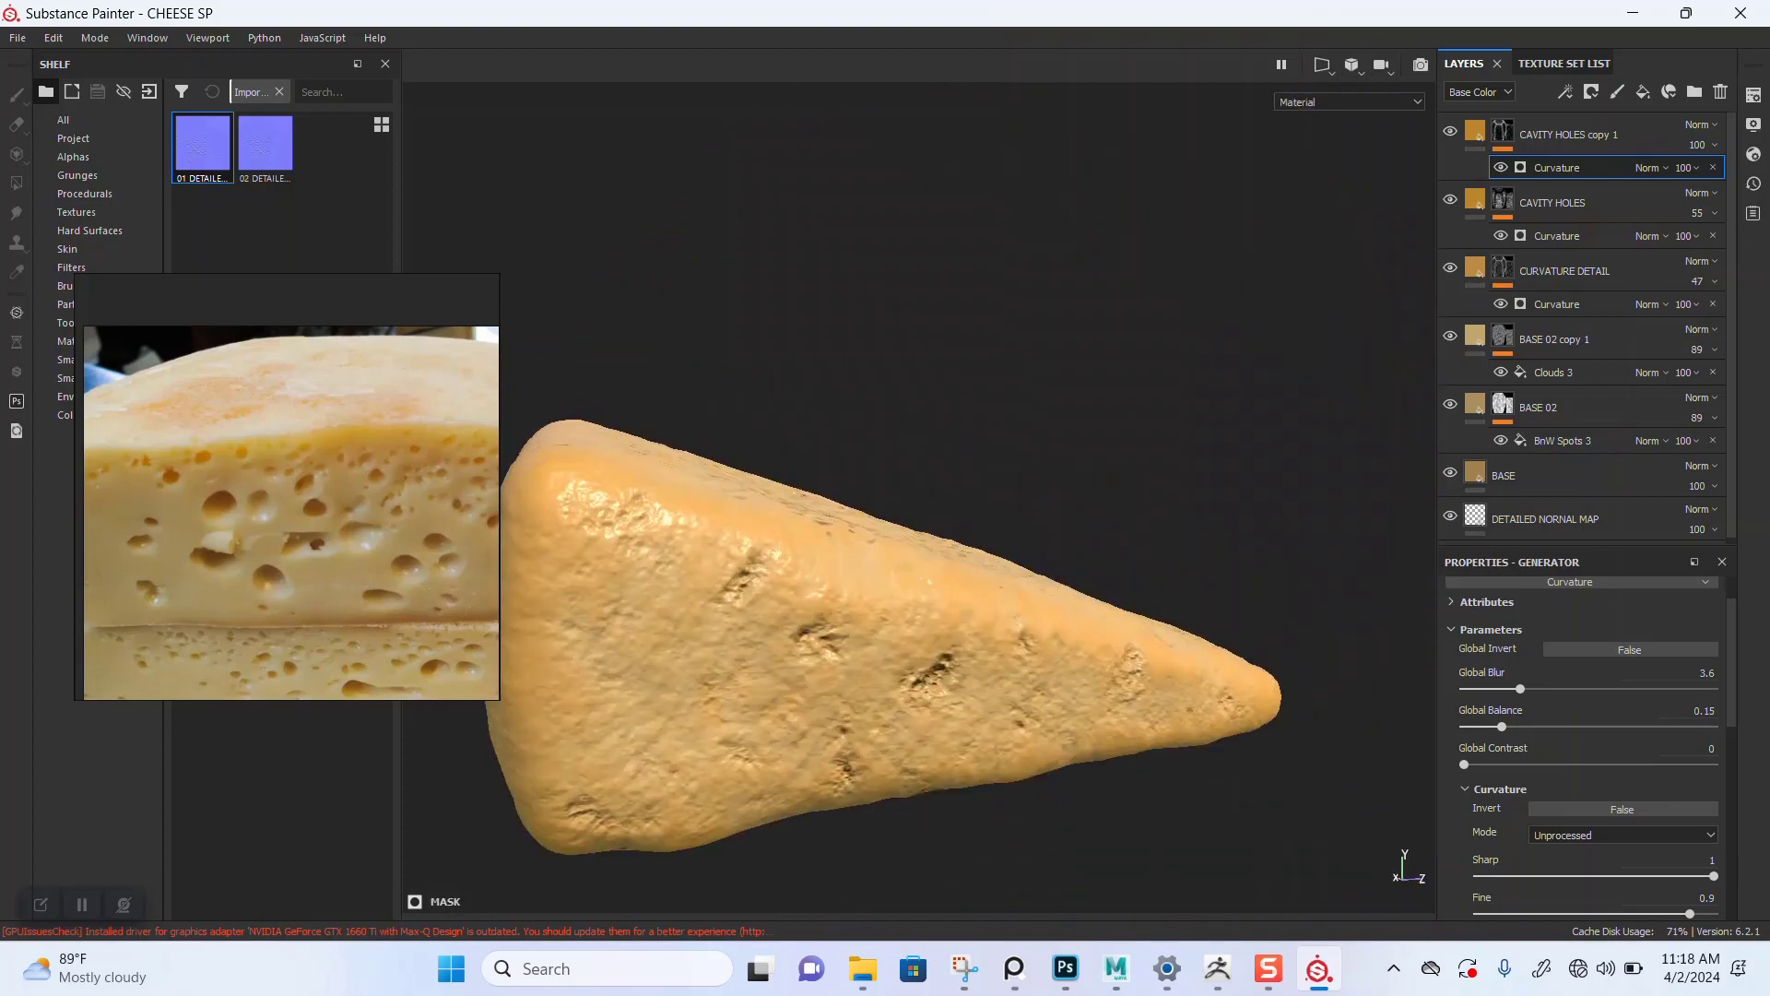
middle_click_drag(922, 479, 995, 378, "alt")
right_click_drag(922, 442, 977, 443, "alt")
left_click_drag(922, 442, 885, 554, "alt")
right_click_drag(940, 516, 876, 516, "alt")
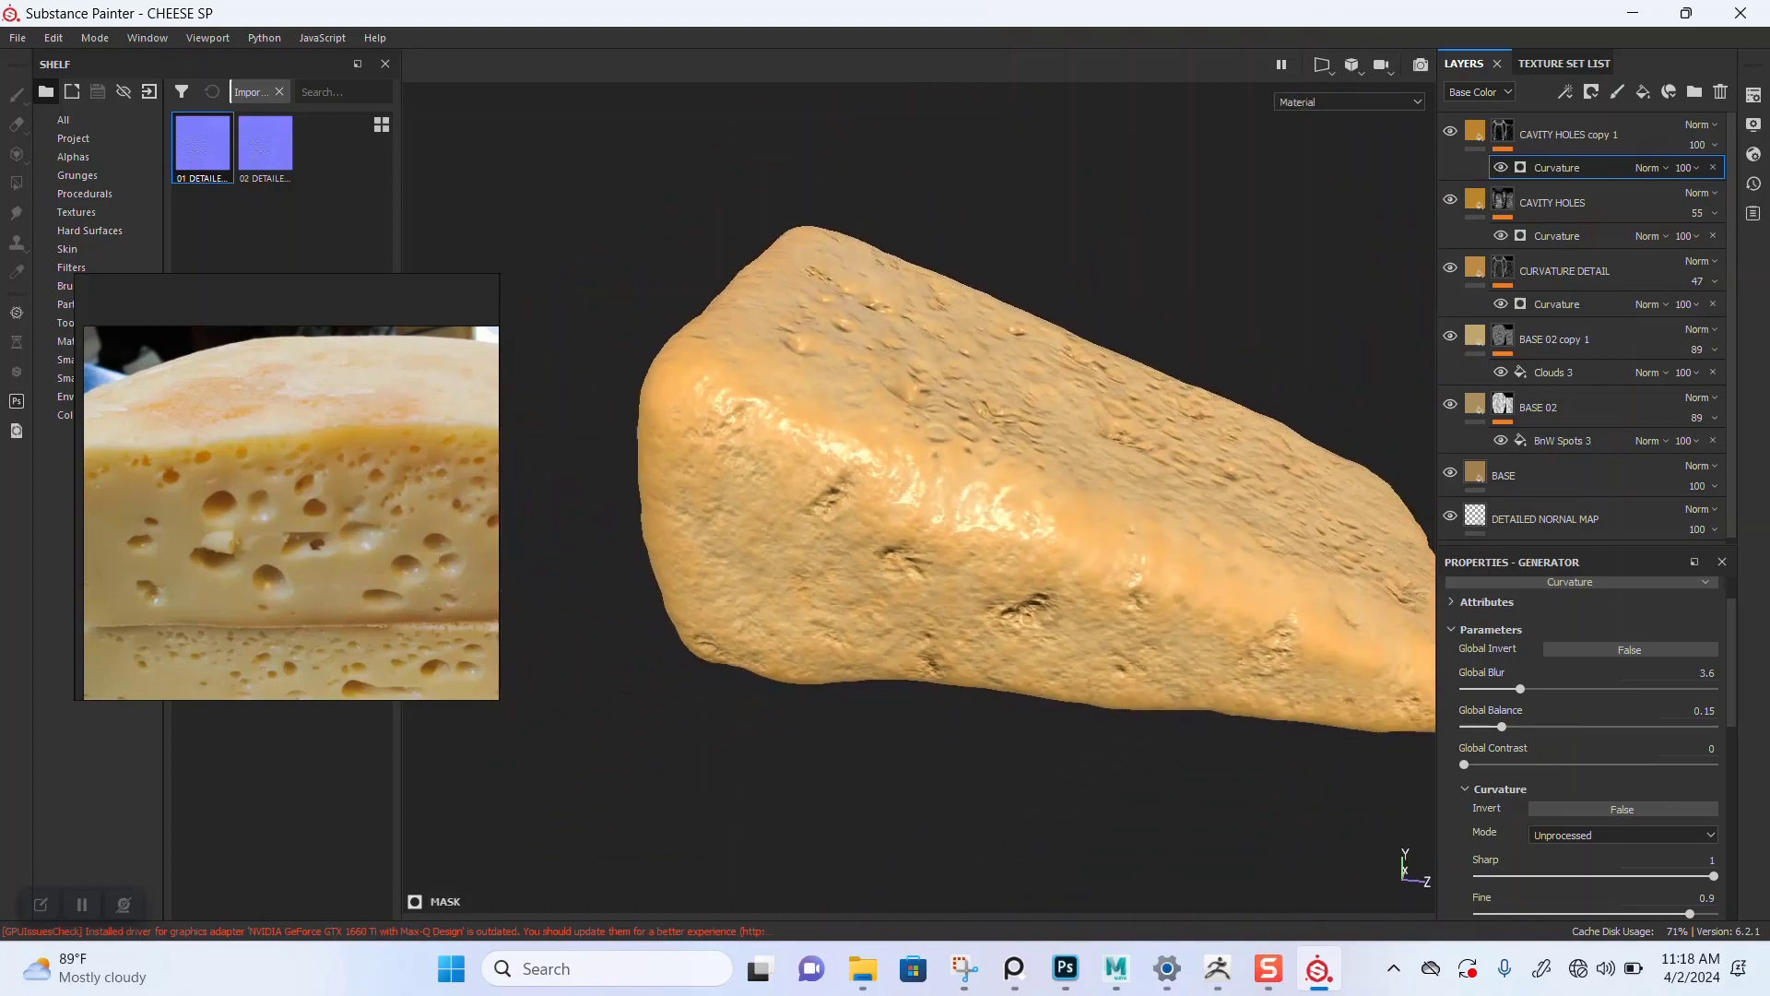
middle_click_drag(931, 498, 885, 530, "alt")
right_click_drag(904, 526, 881, 526, "alt")
scroll(234, 542, "down", 5)
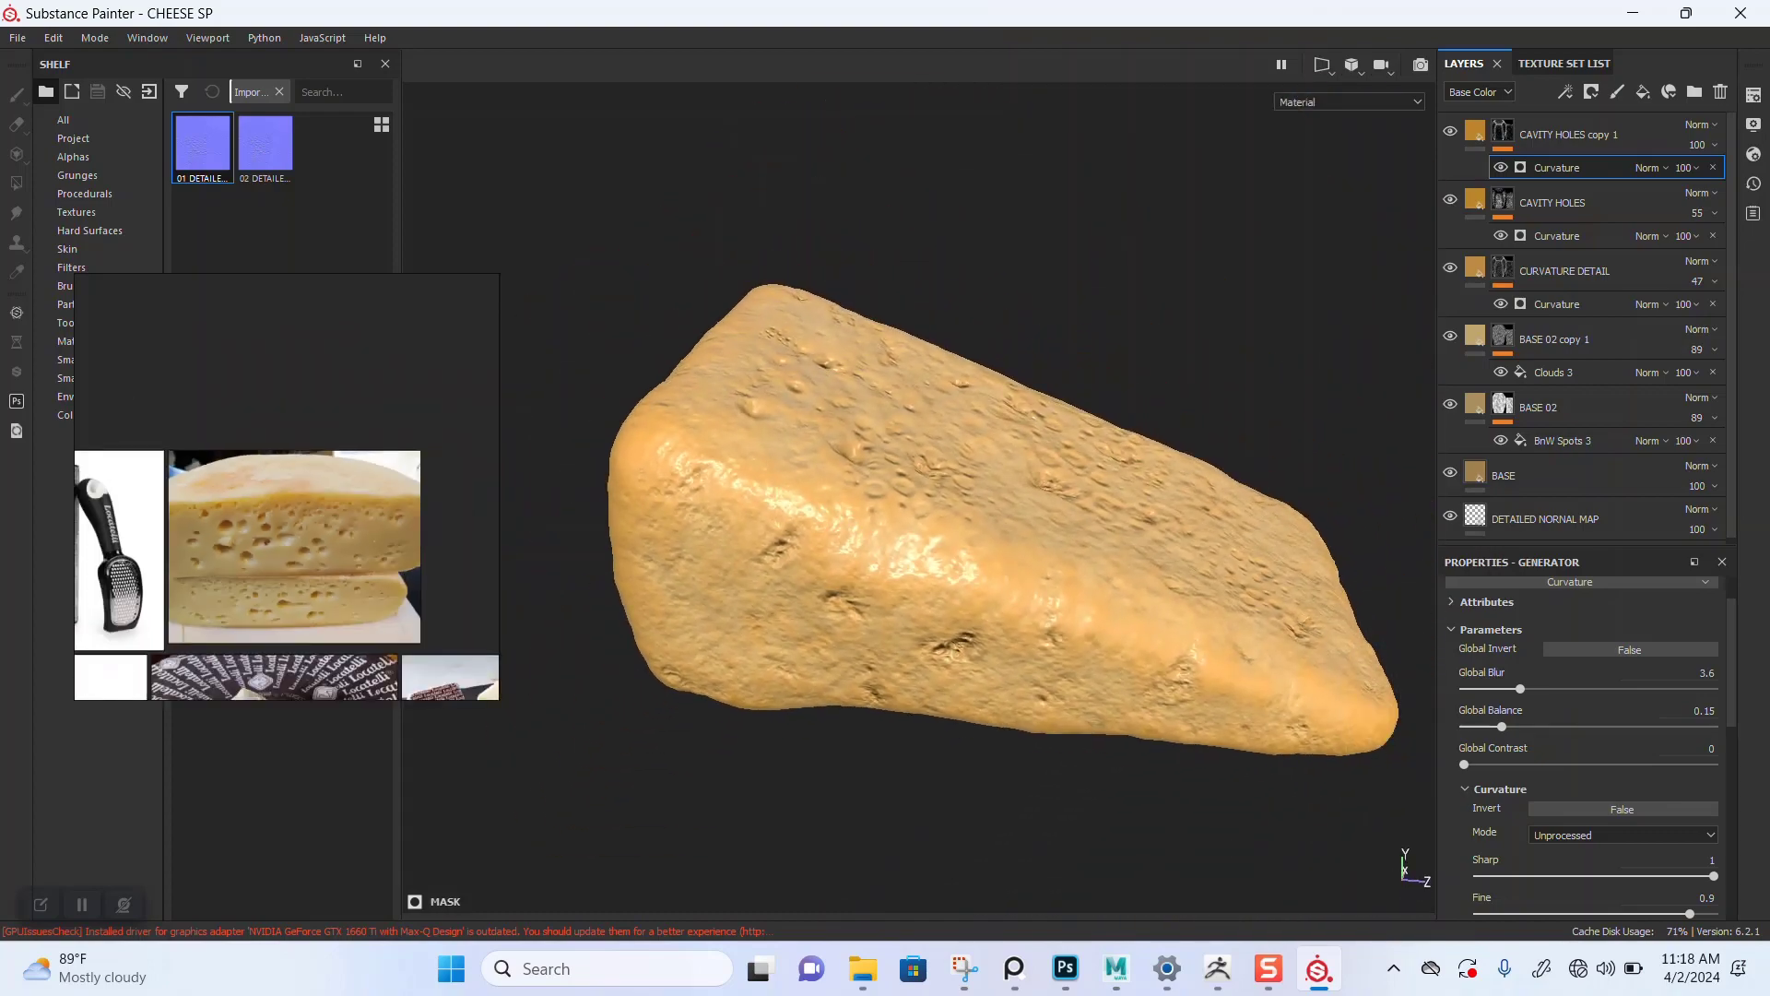
middle_click_drag(235, 542, 245, 457)
right_click_drag(922, 517, 982, 516, "alt")
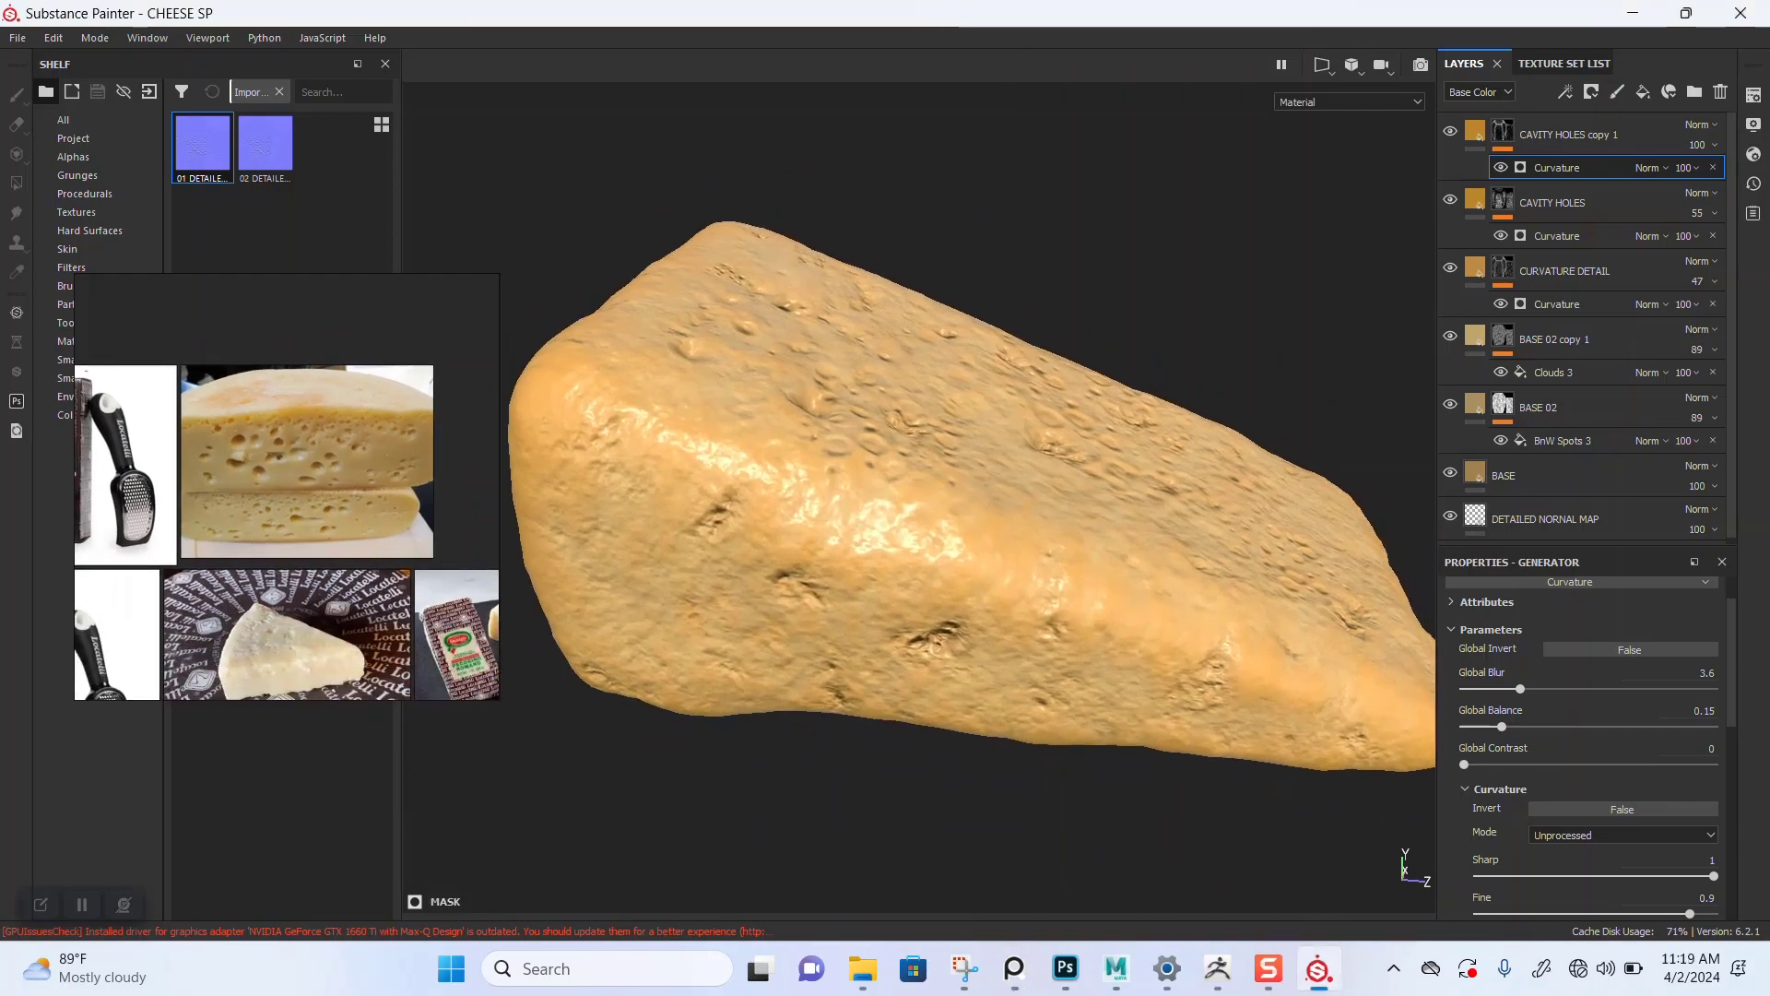
left_click_drag(968, 516, 964, 493, "alt")
middle_click_drag(959, 526, 966, 493, "alt")
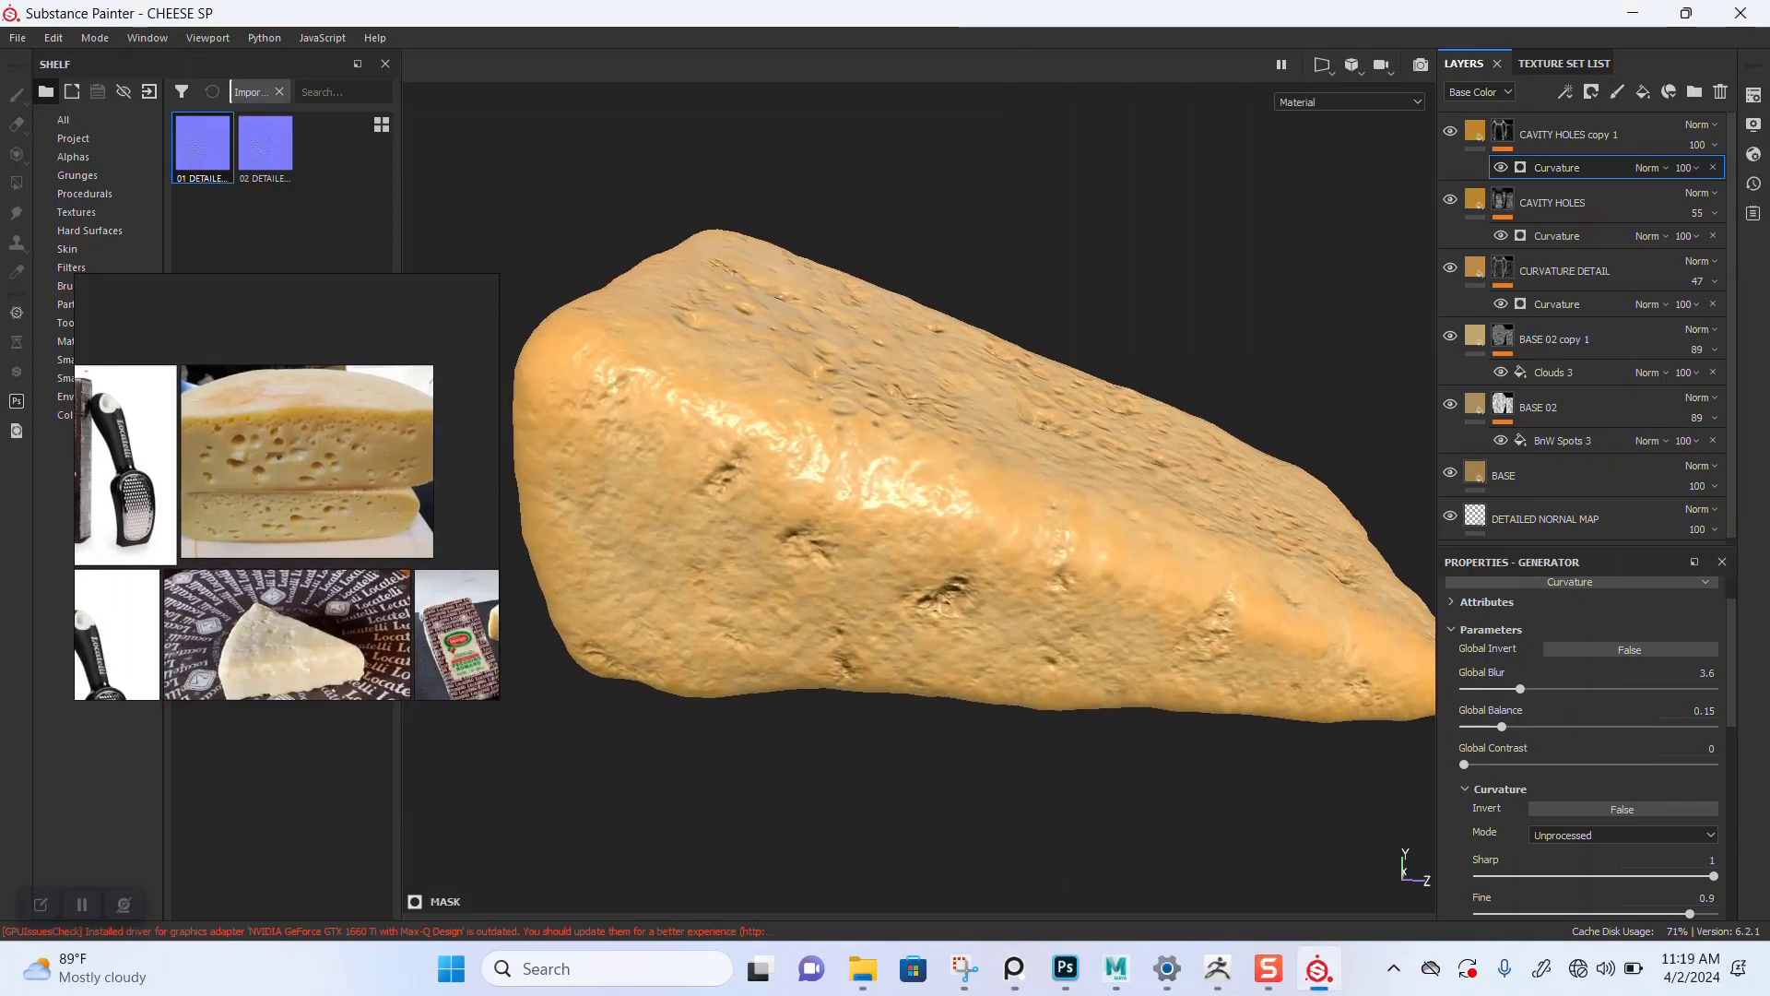
right_click_drag(963, 498, 982, 498, "alt")
left_click_drag(968, 498, 968, 535, "alt")
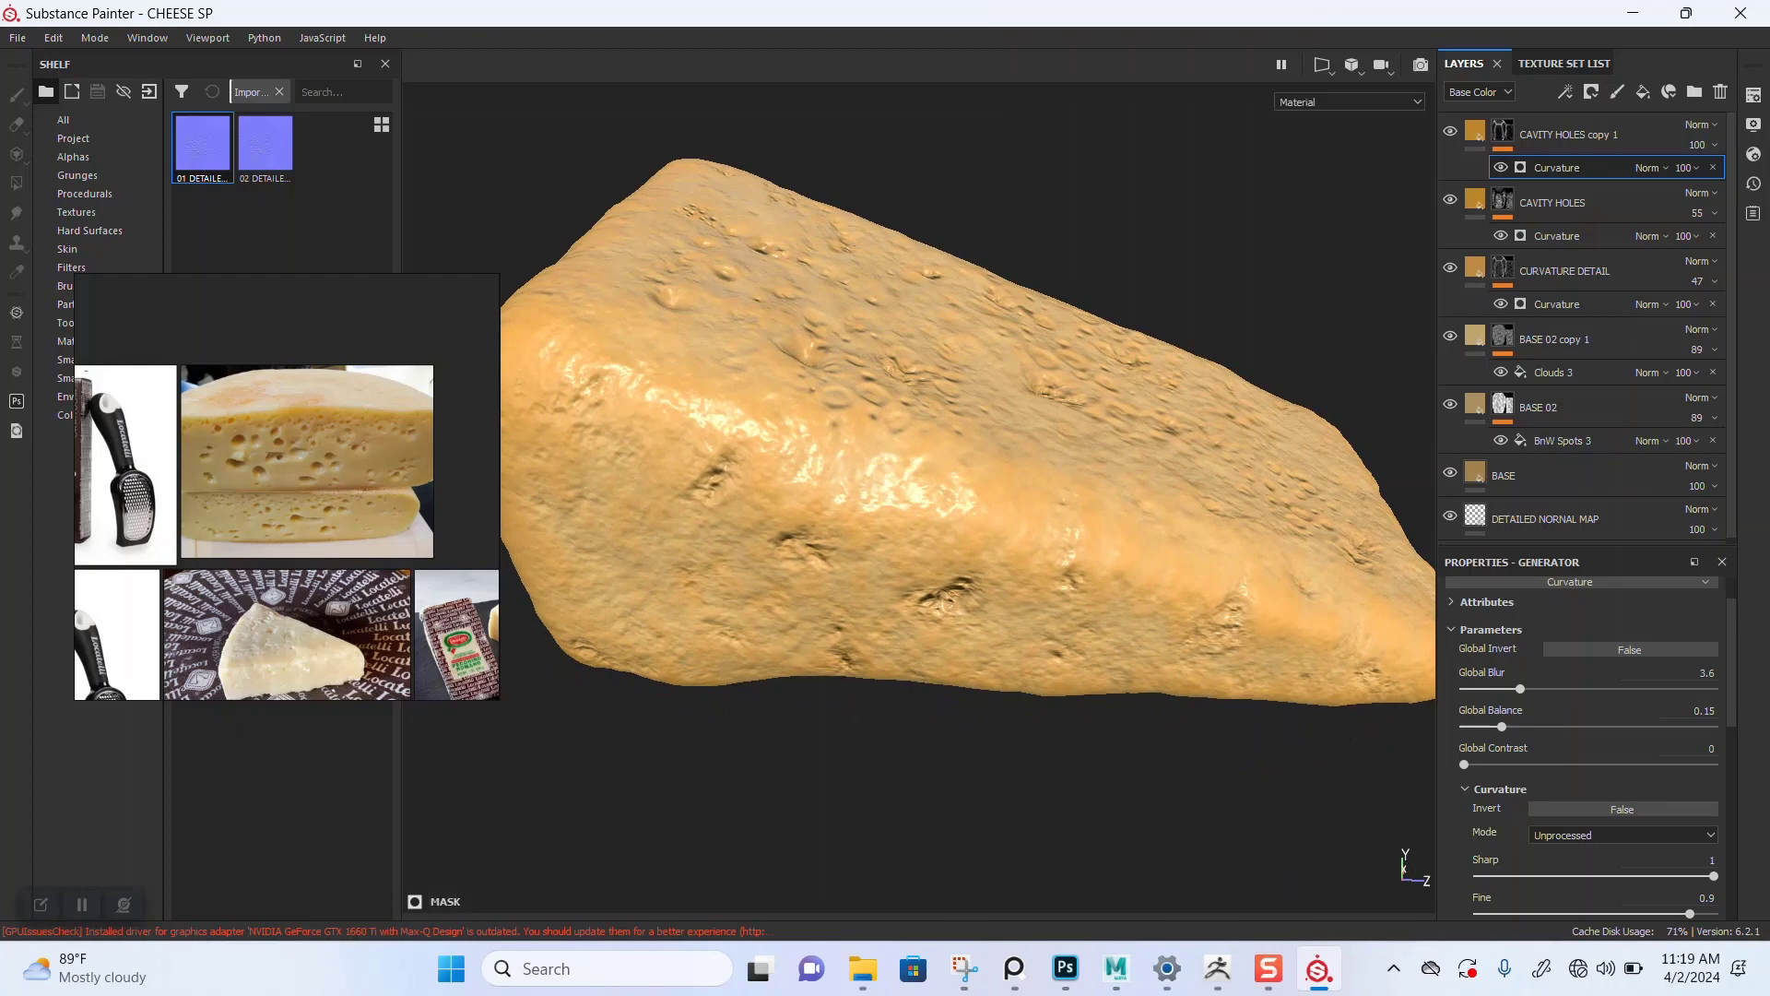
Step: Set the BASE 02 copy 1 layer's opacity to 100
left_click(1450, 337)
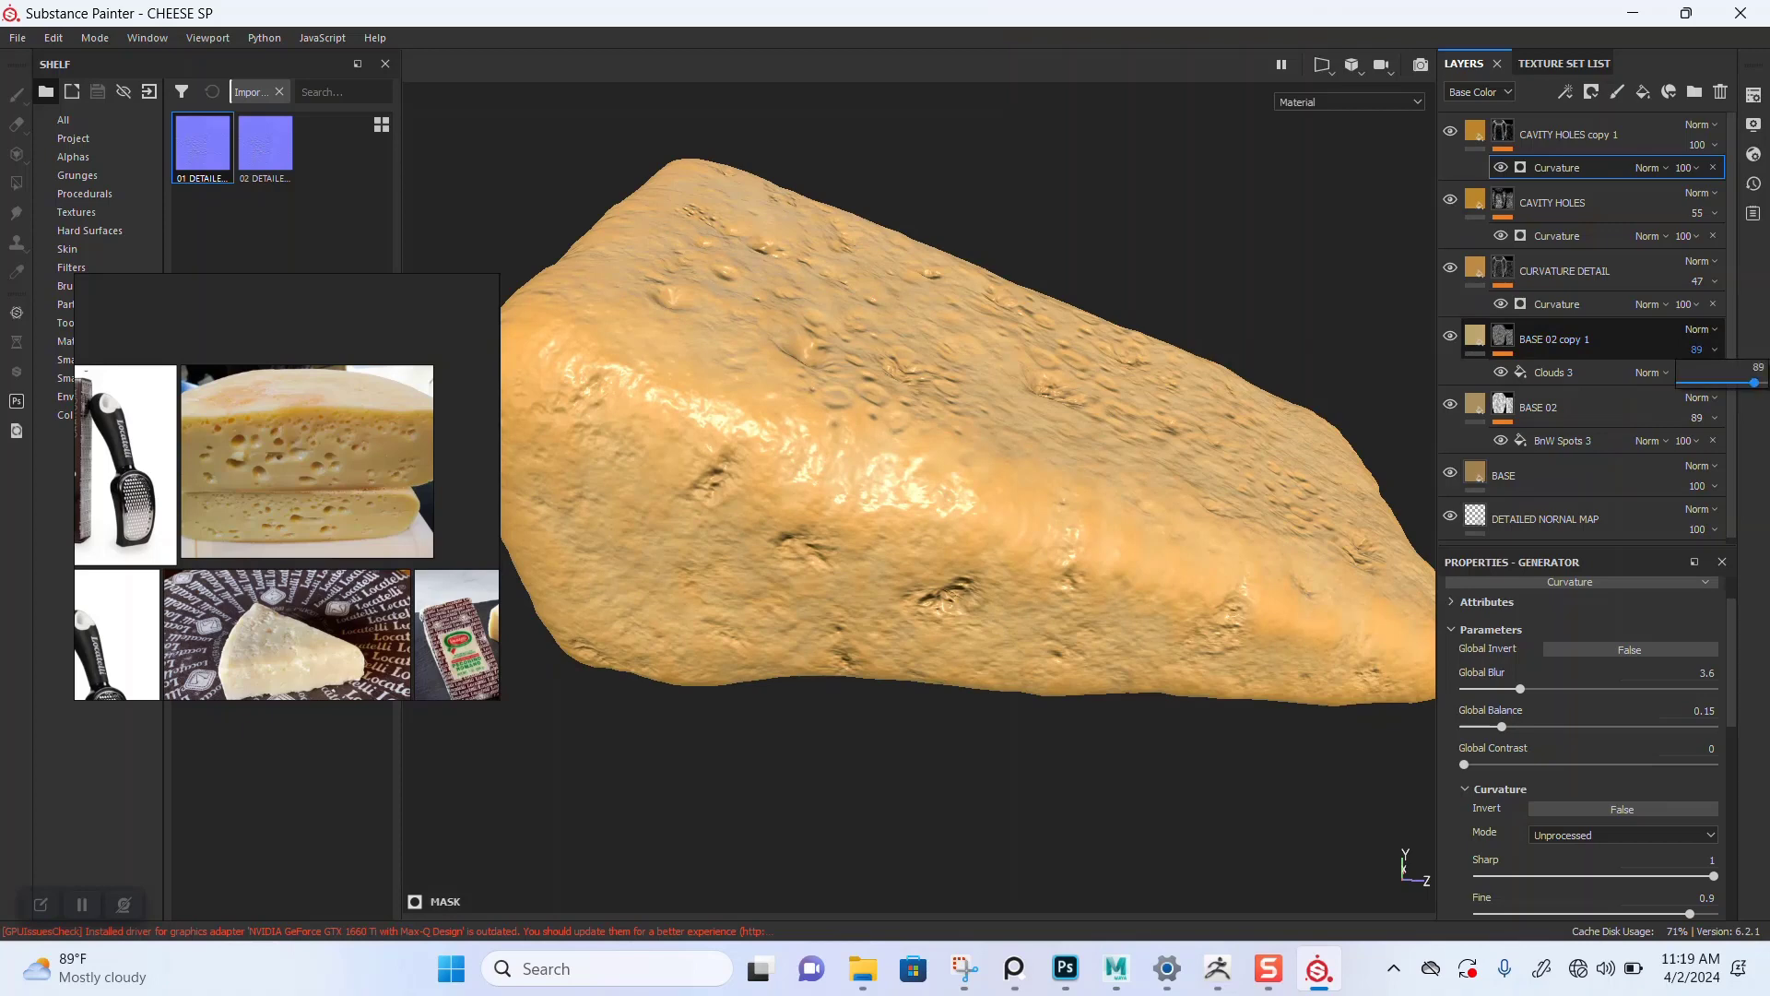
left_click_drag(1754, 383, 1768, 383)
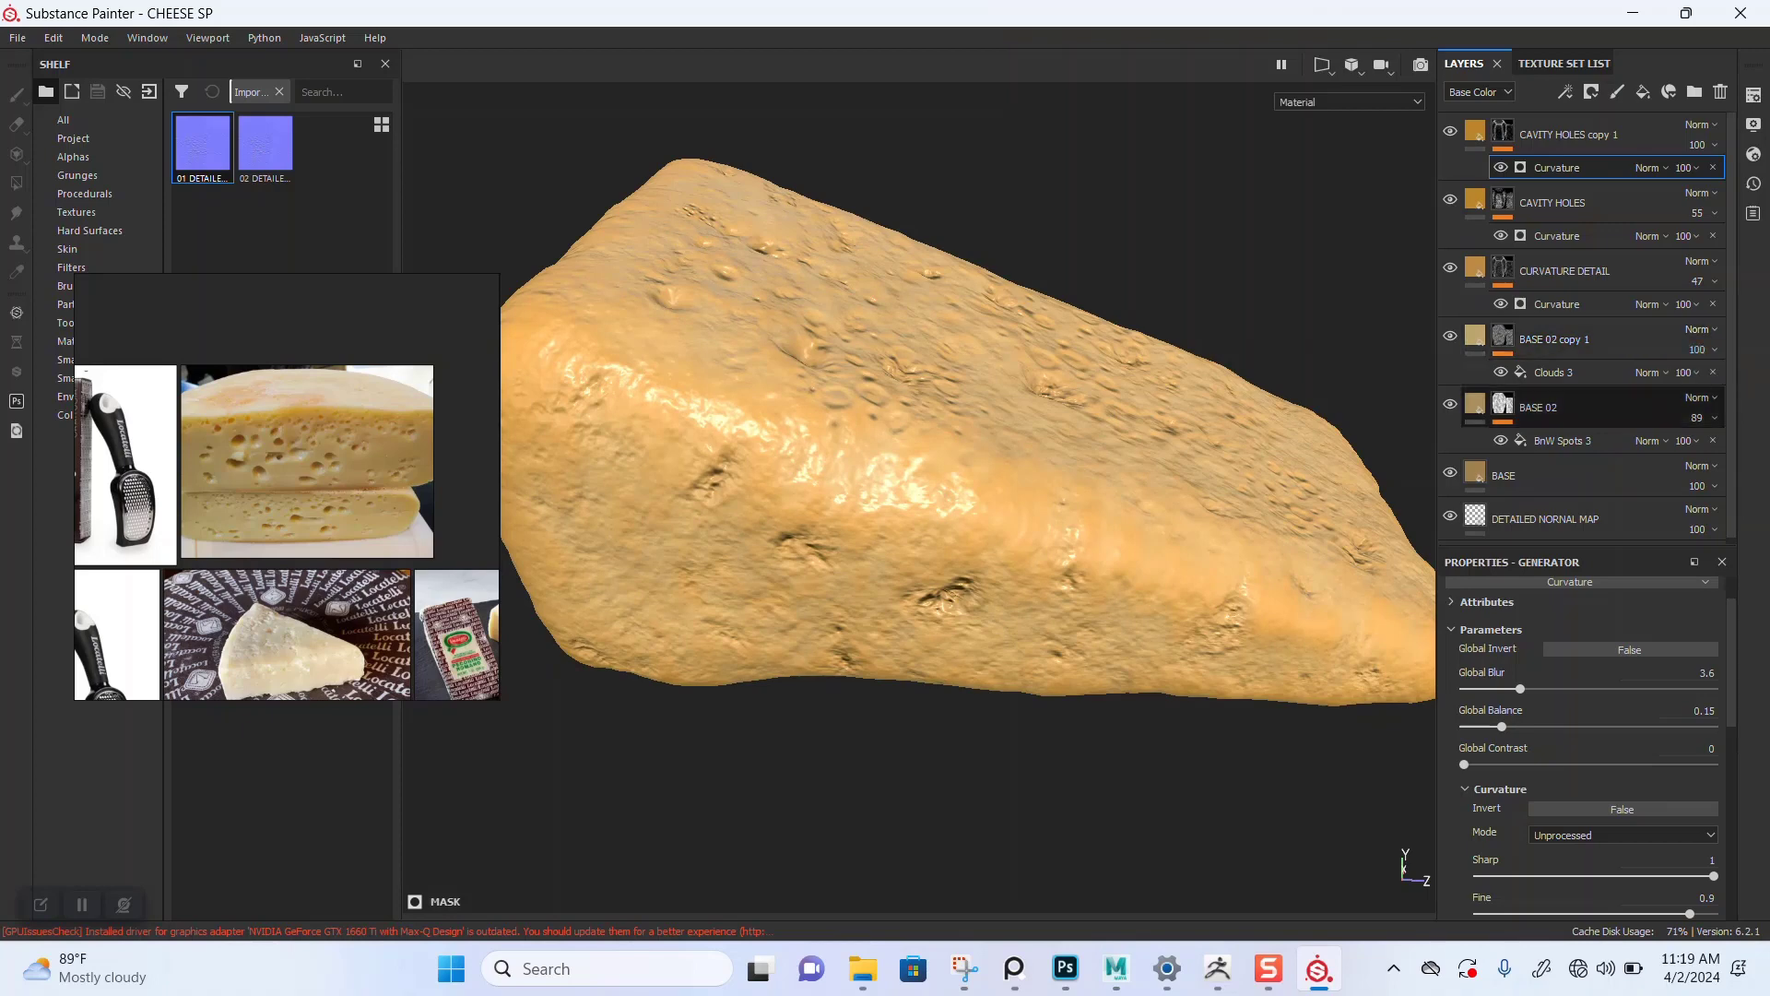
Step: Lighten the base color of the BASE 02 copy 1 fill layer to a paler cheese yellow
left_click(1475, 335)
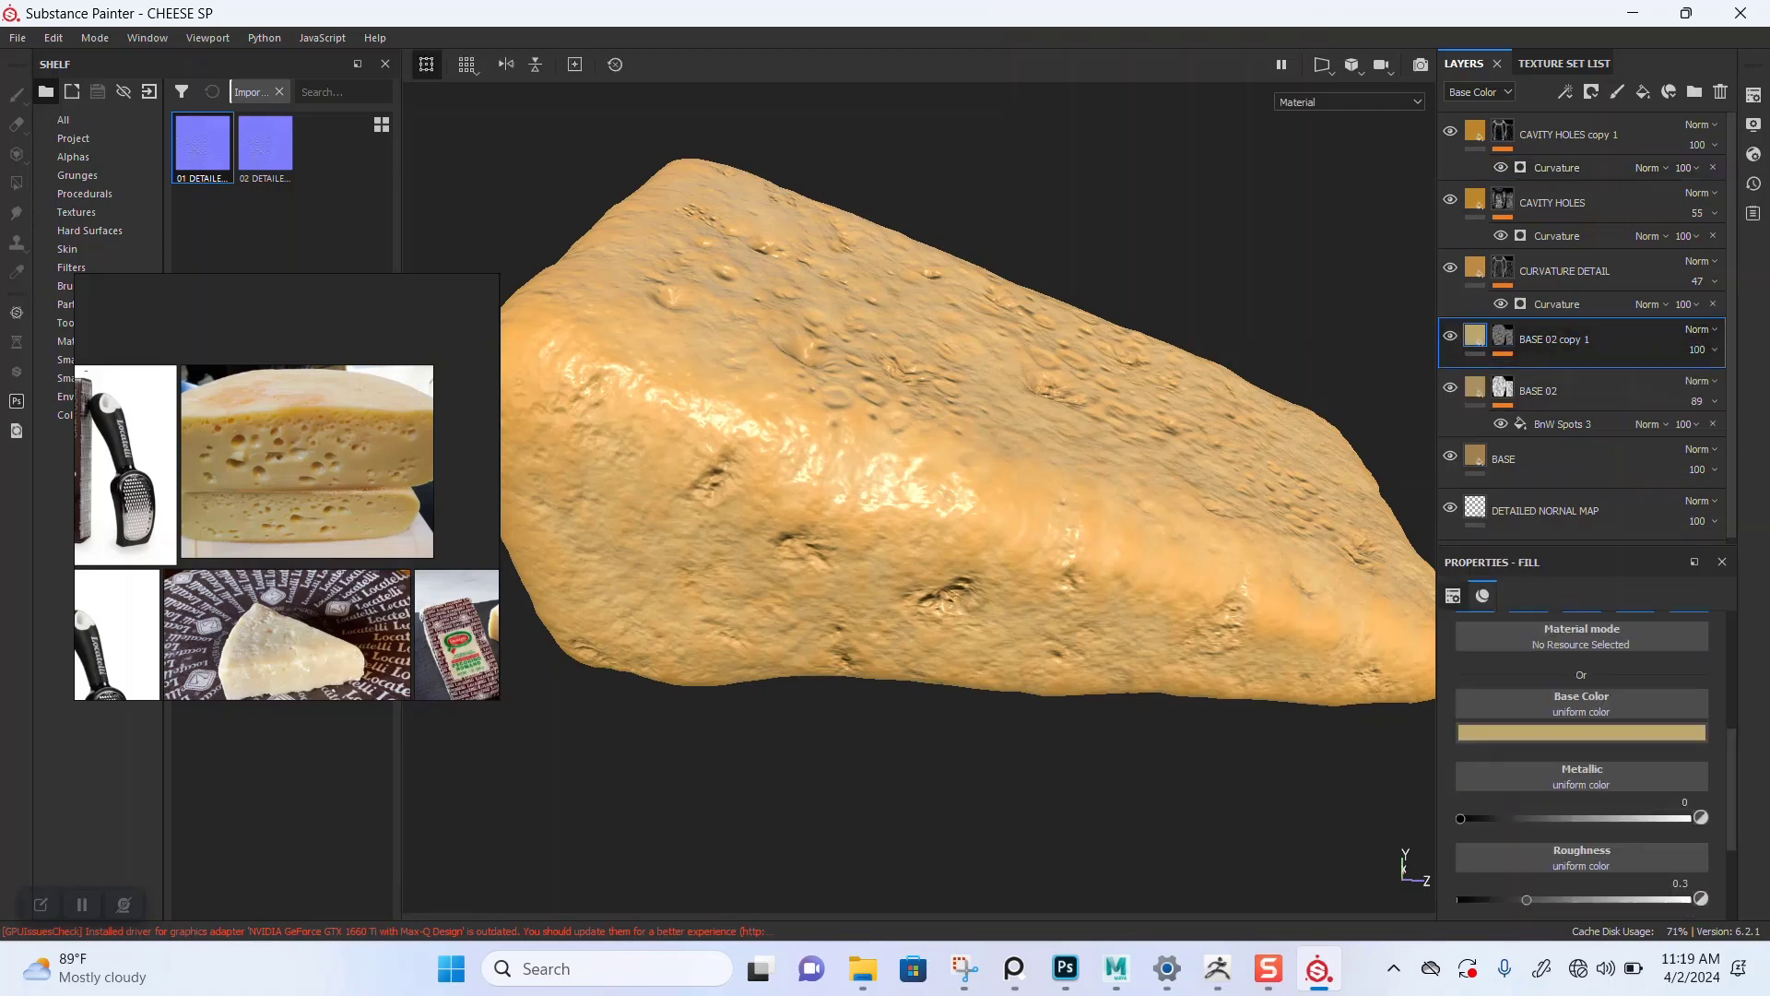
left_click(1573, 732)
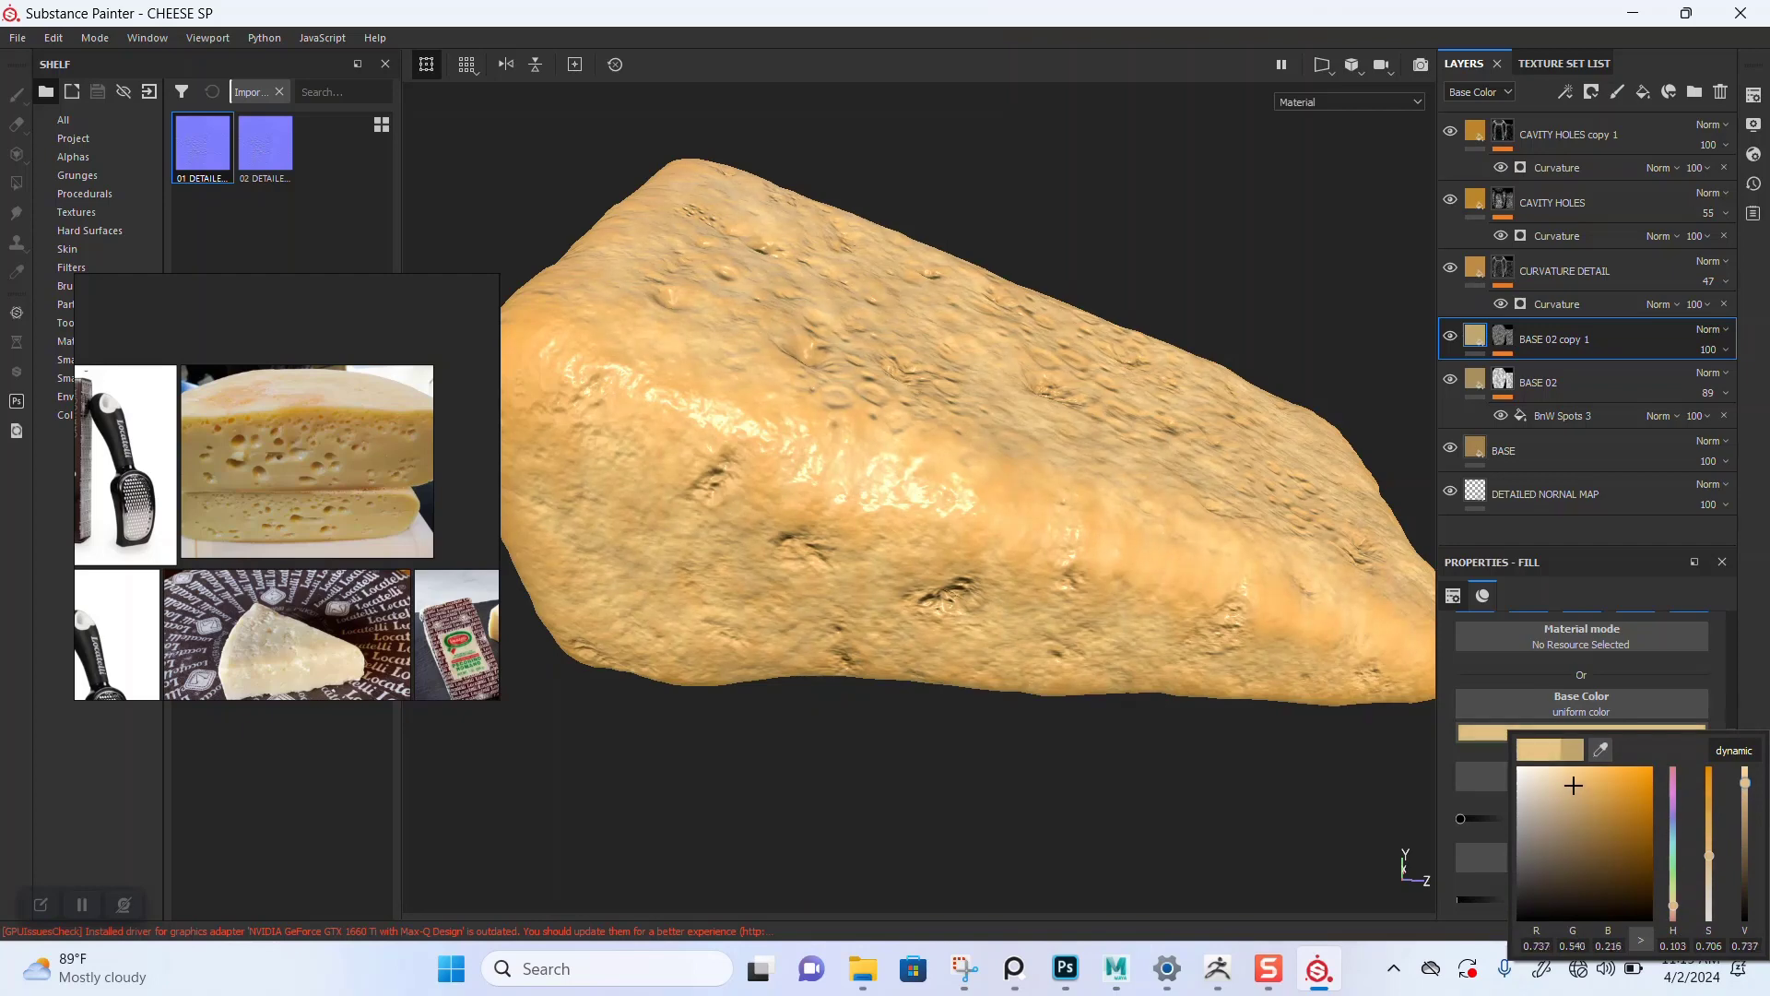
left_click_drag(1573, 785, 1573, 768)
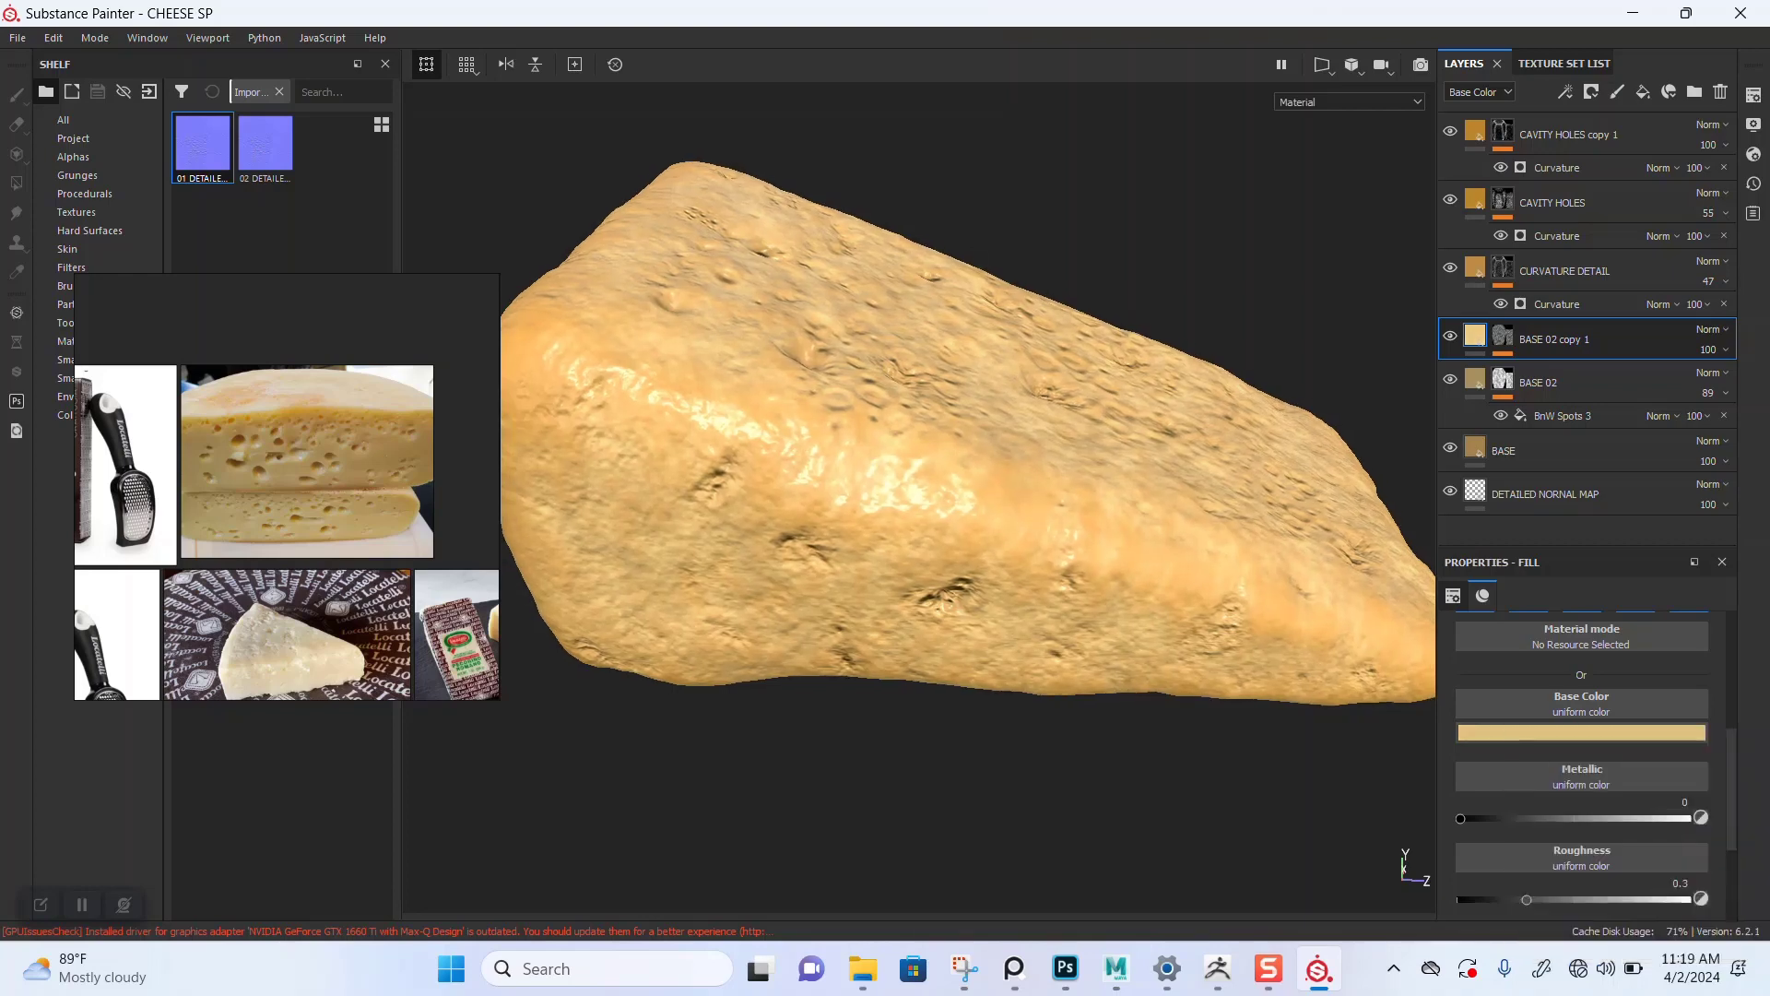
Step: Add a paint effect to the BASE 02 copy 1 mask and enlarge the brush size to about 15.68
scroll(969, 461, "down", 3)
left_click_drag(969, 461, 972, 442, "alt")
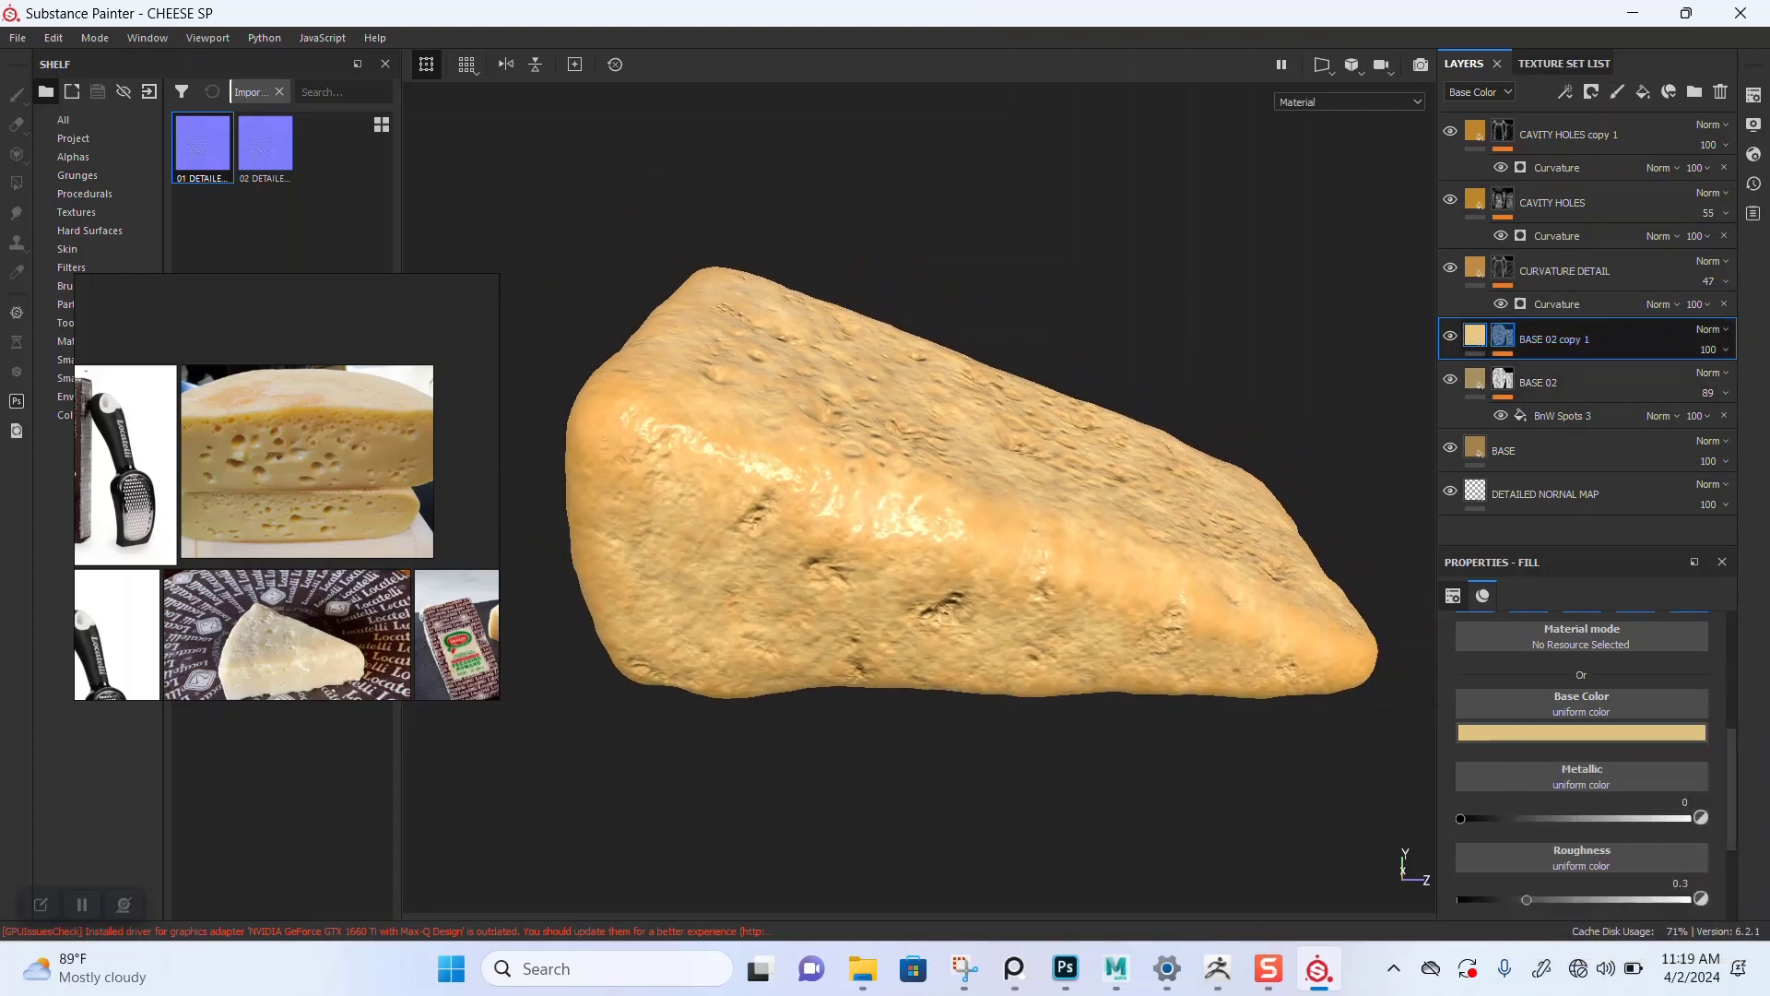
left_click(1503, 336)
left_click(1555, 373)
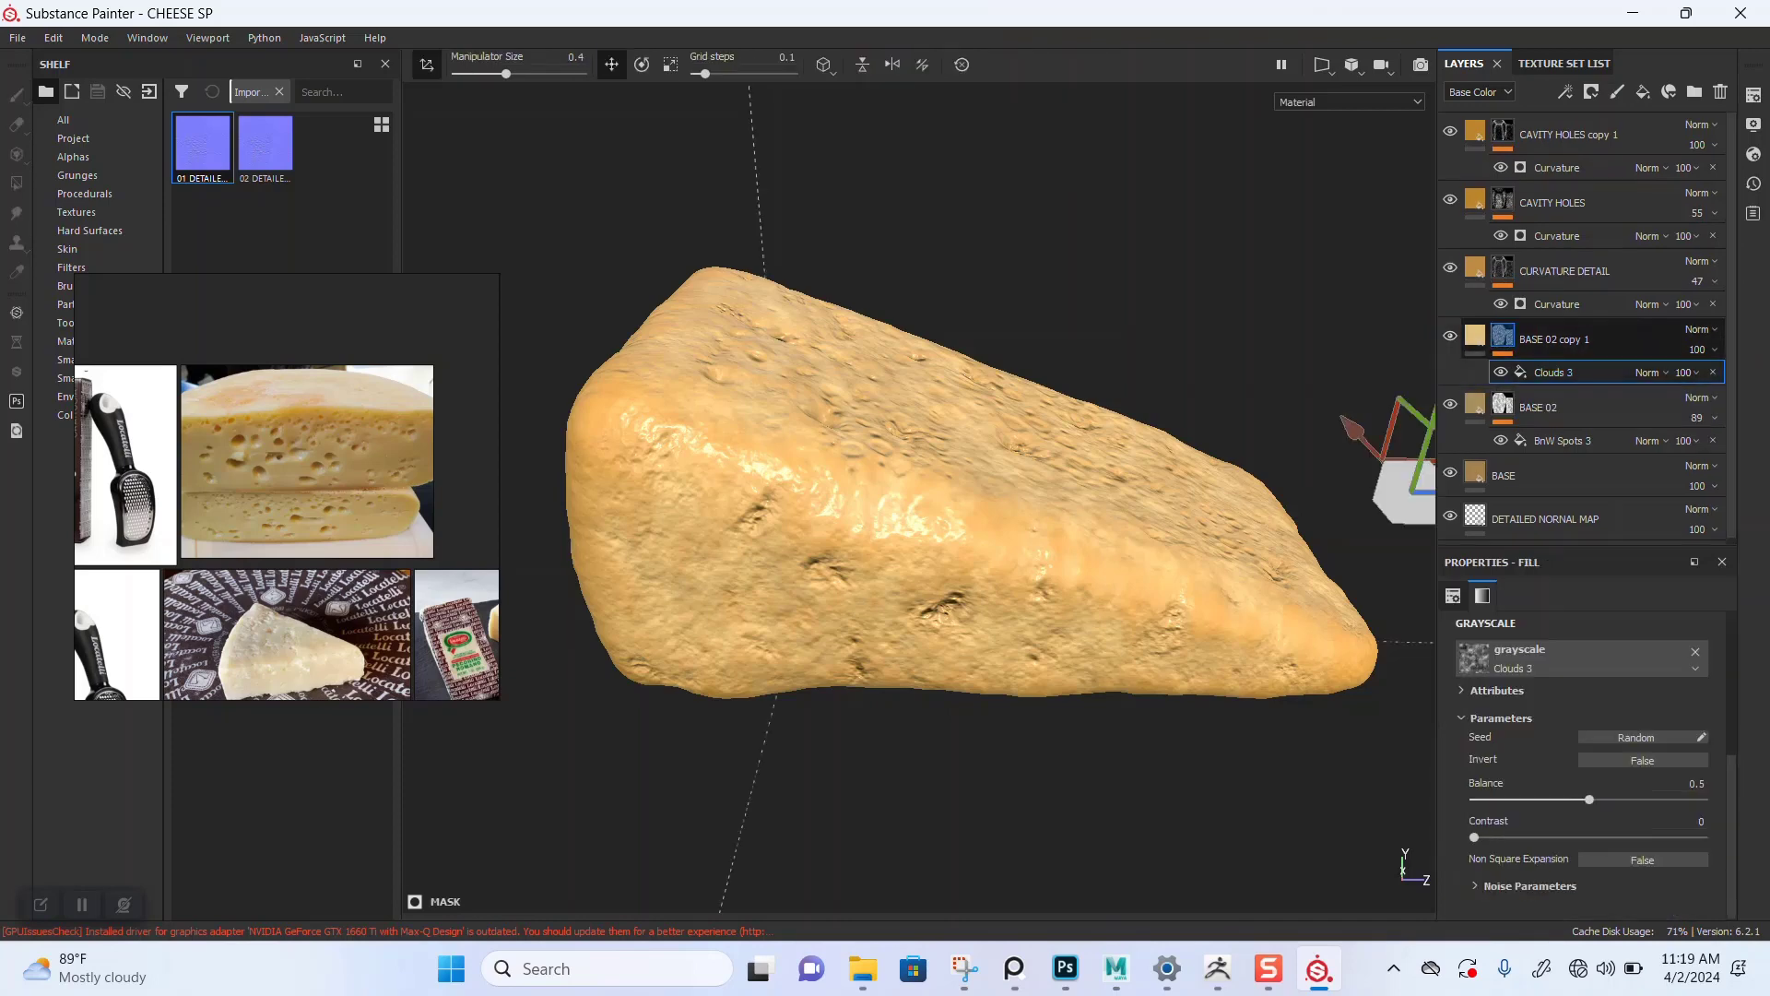
right_click(1503, 336)
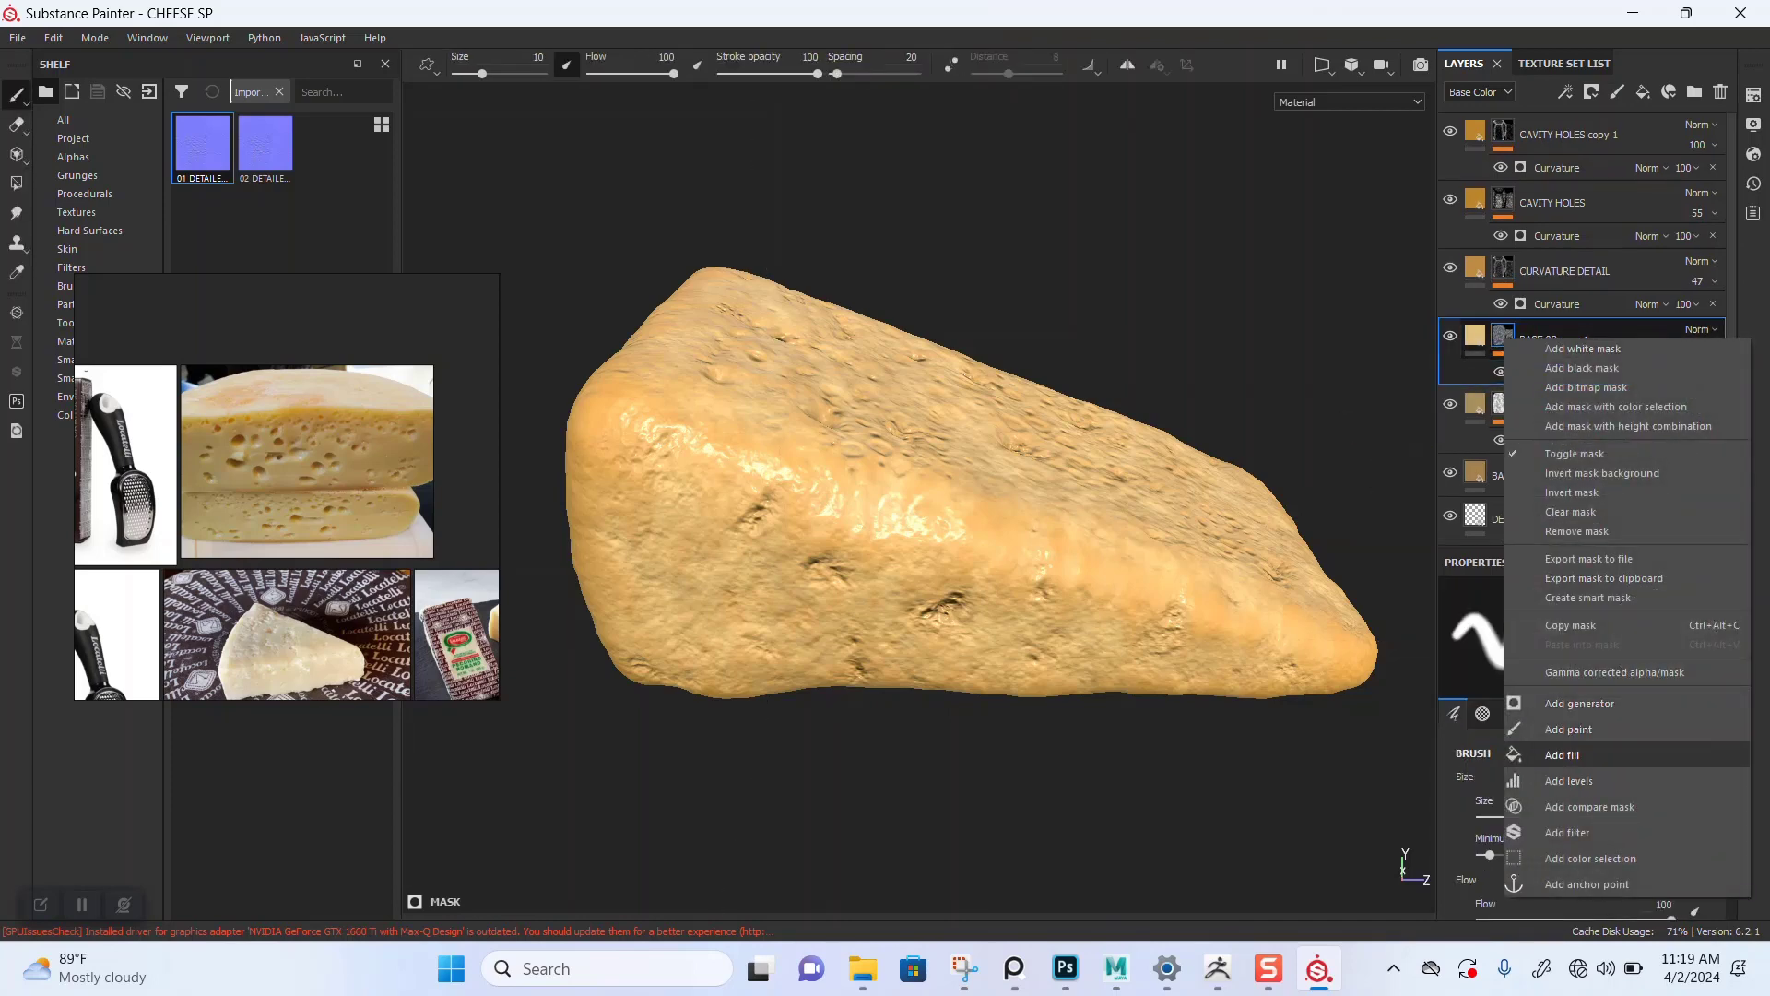
left_click(1568, 729)
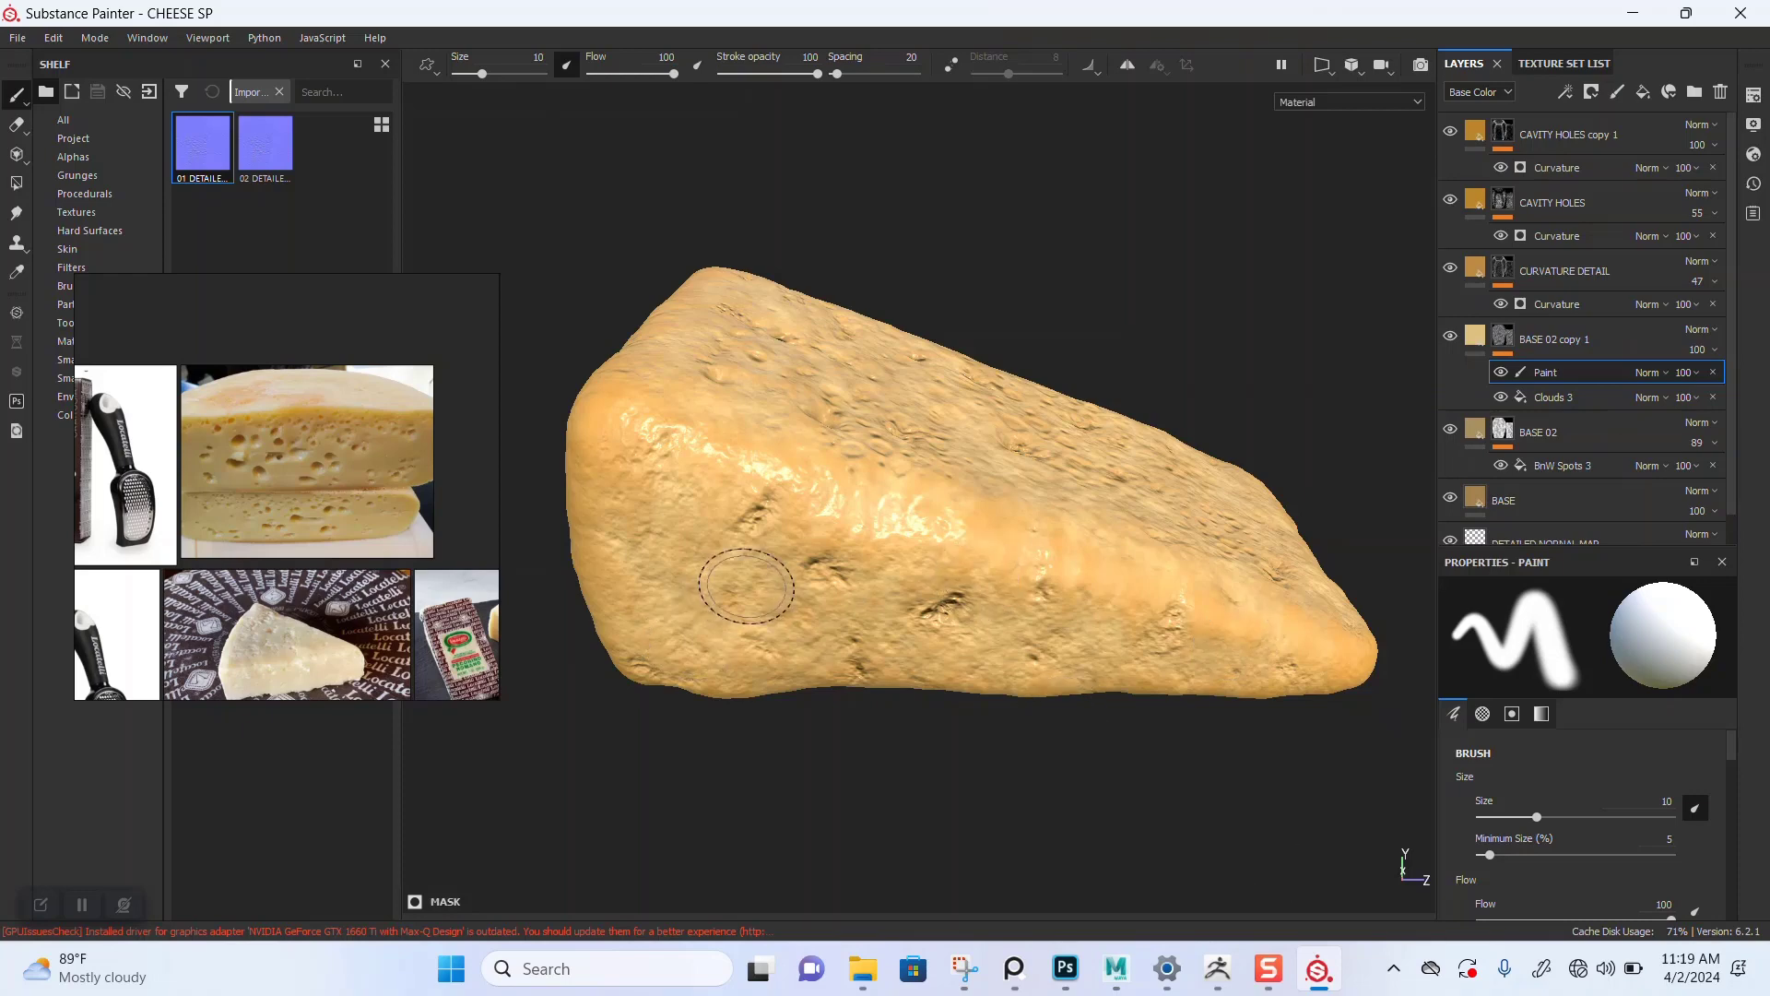
key("bracketright")
key("bracketright")
key("bracketright")
key("bracketright")
key("bracketright")
key("bracketright")
key("bracketright")
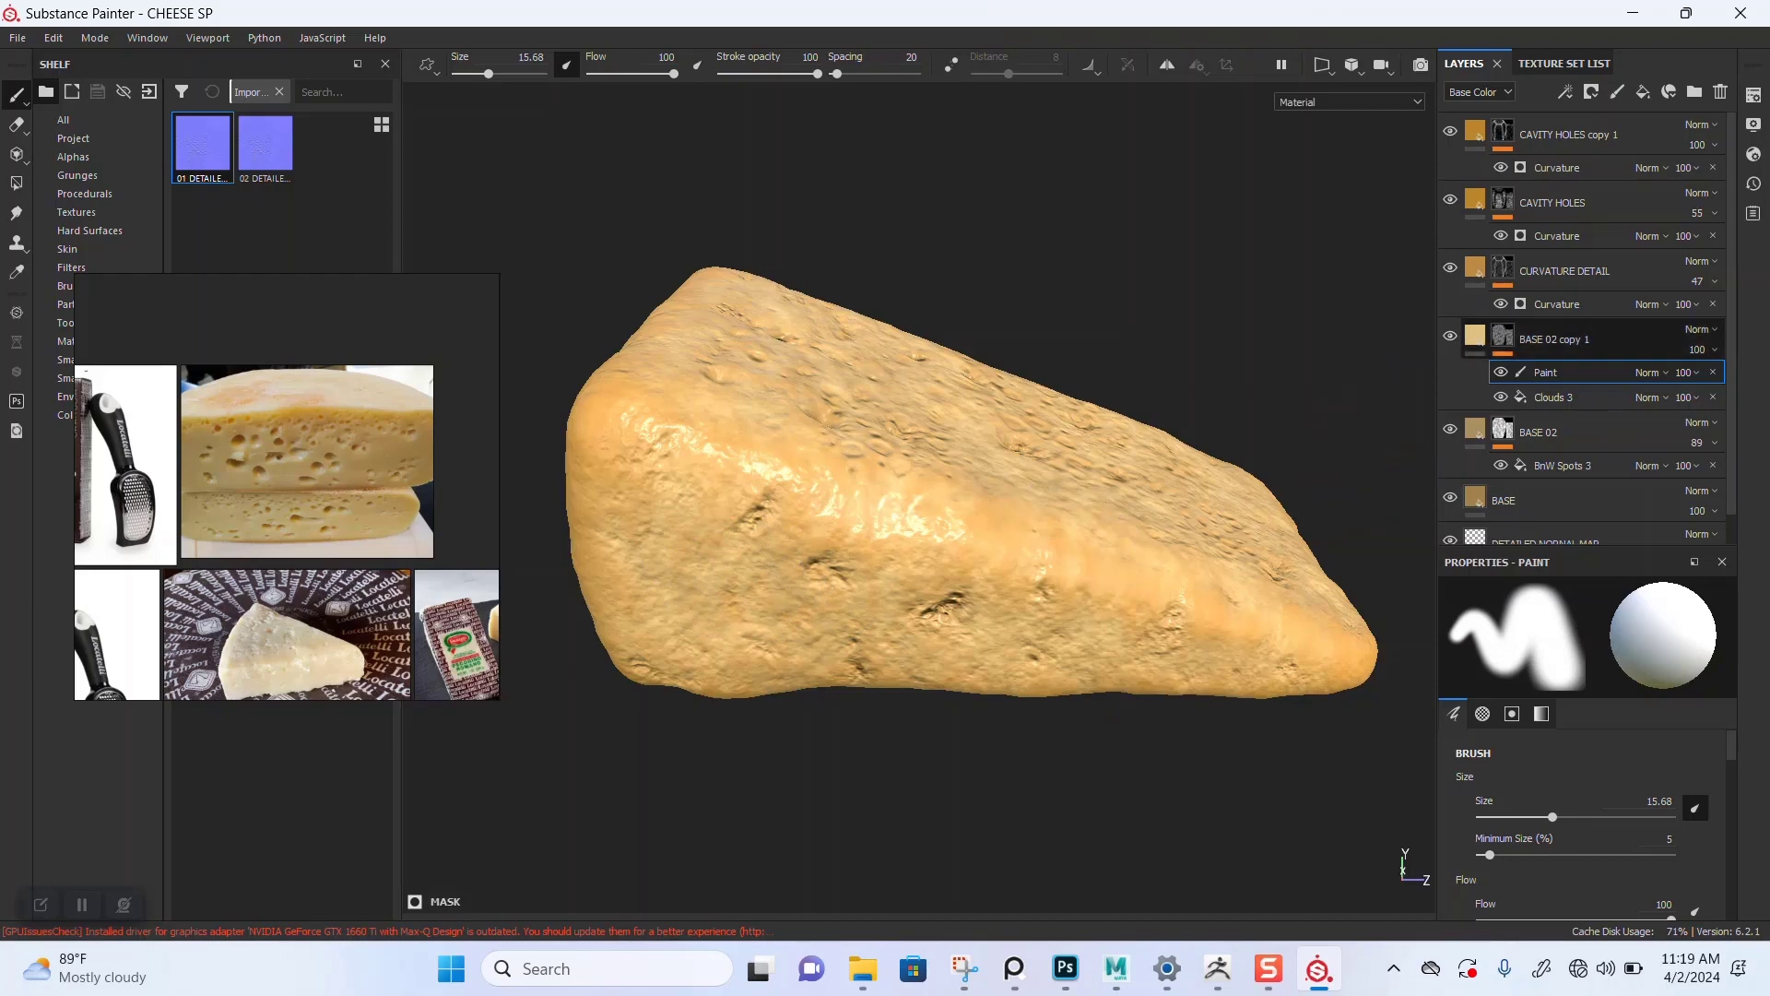
Step: Duplicate the BASE 02 copy 1 layer along with its paint and Clouds 3 mask effects
left_click(1556, 340)
key("ctrl+d")
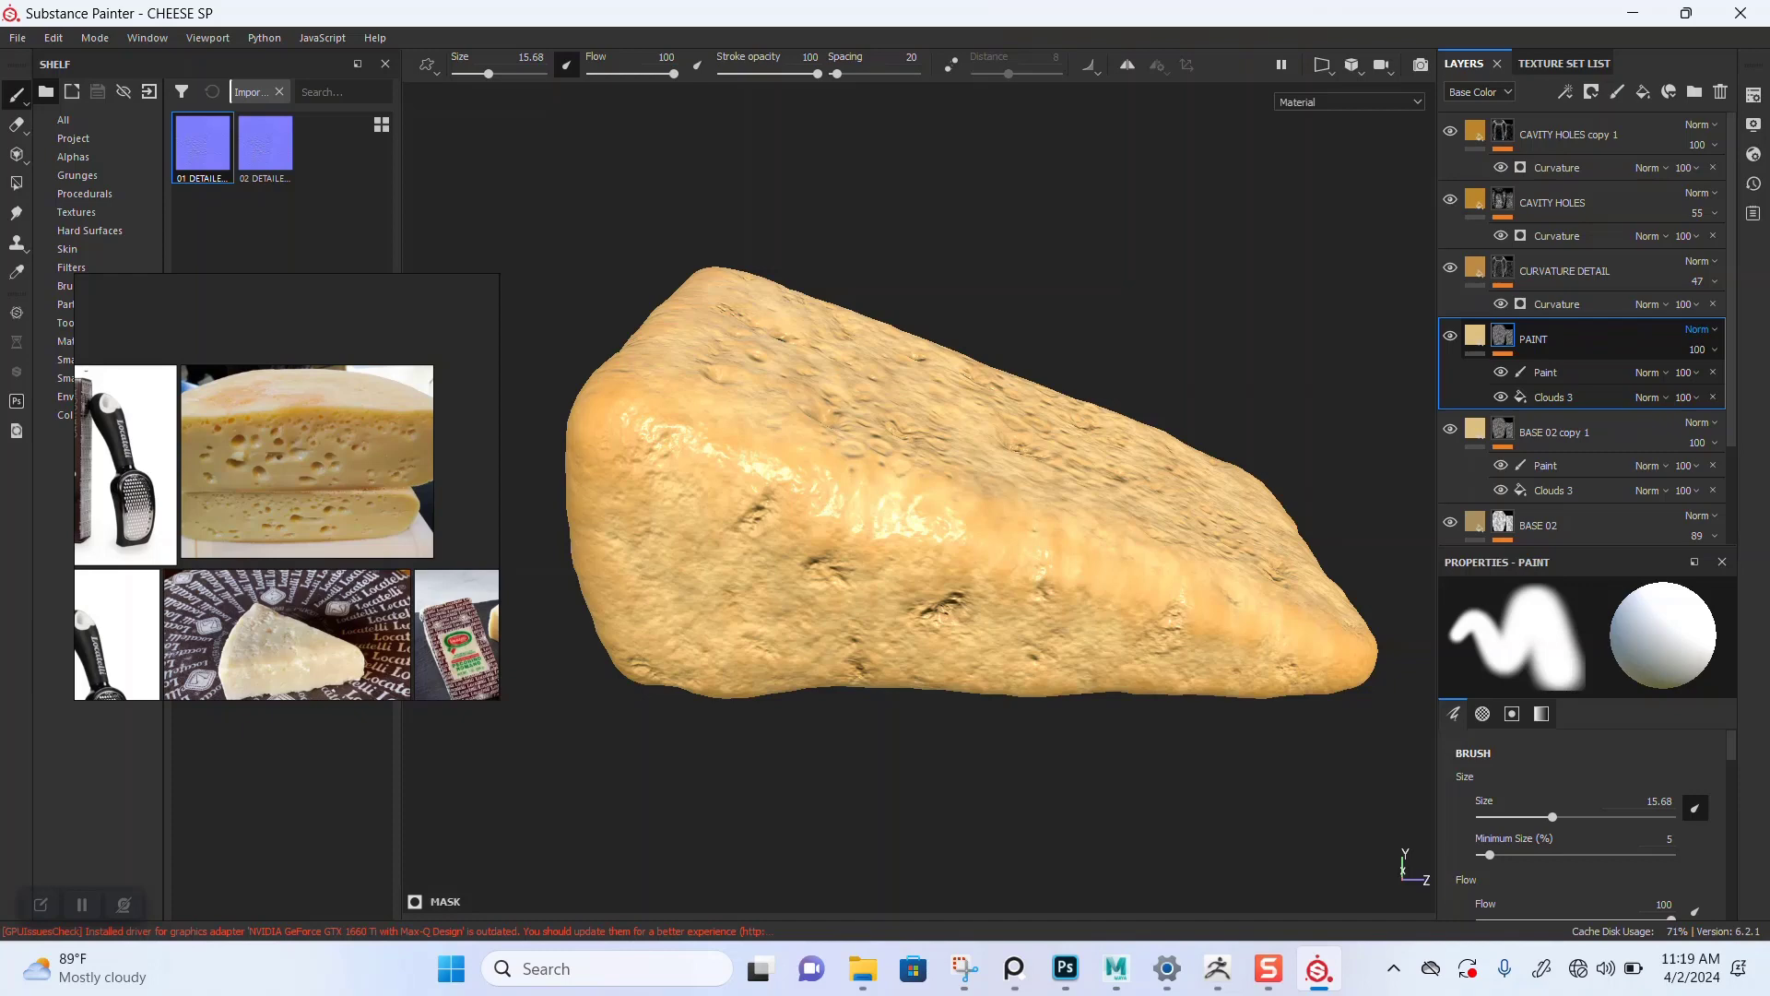
scroll(996, 536, "down", 1)
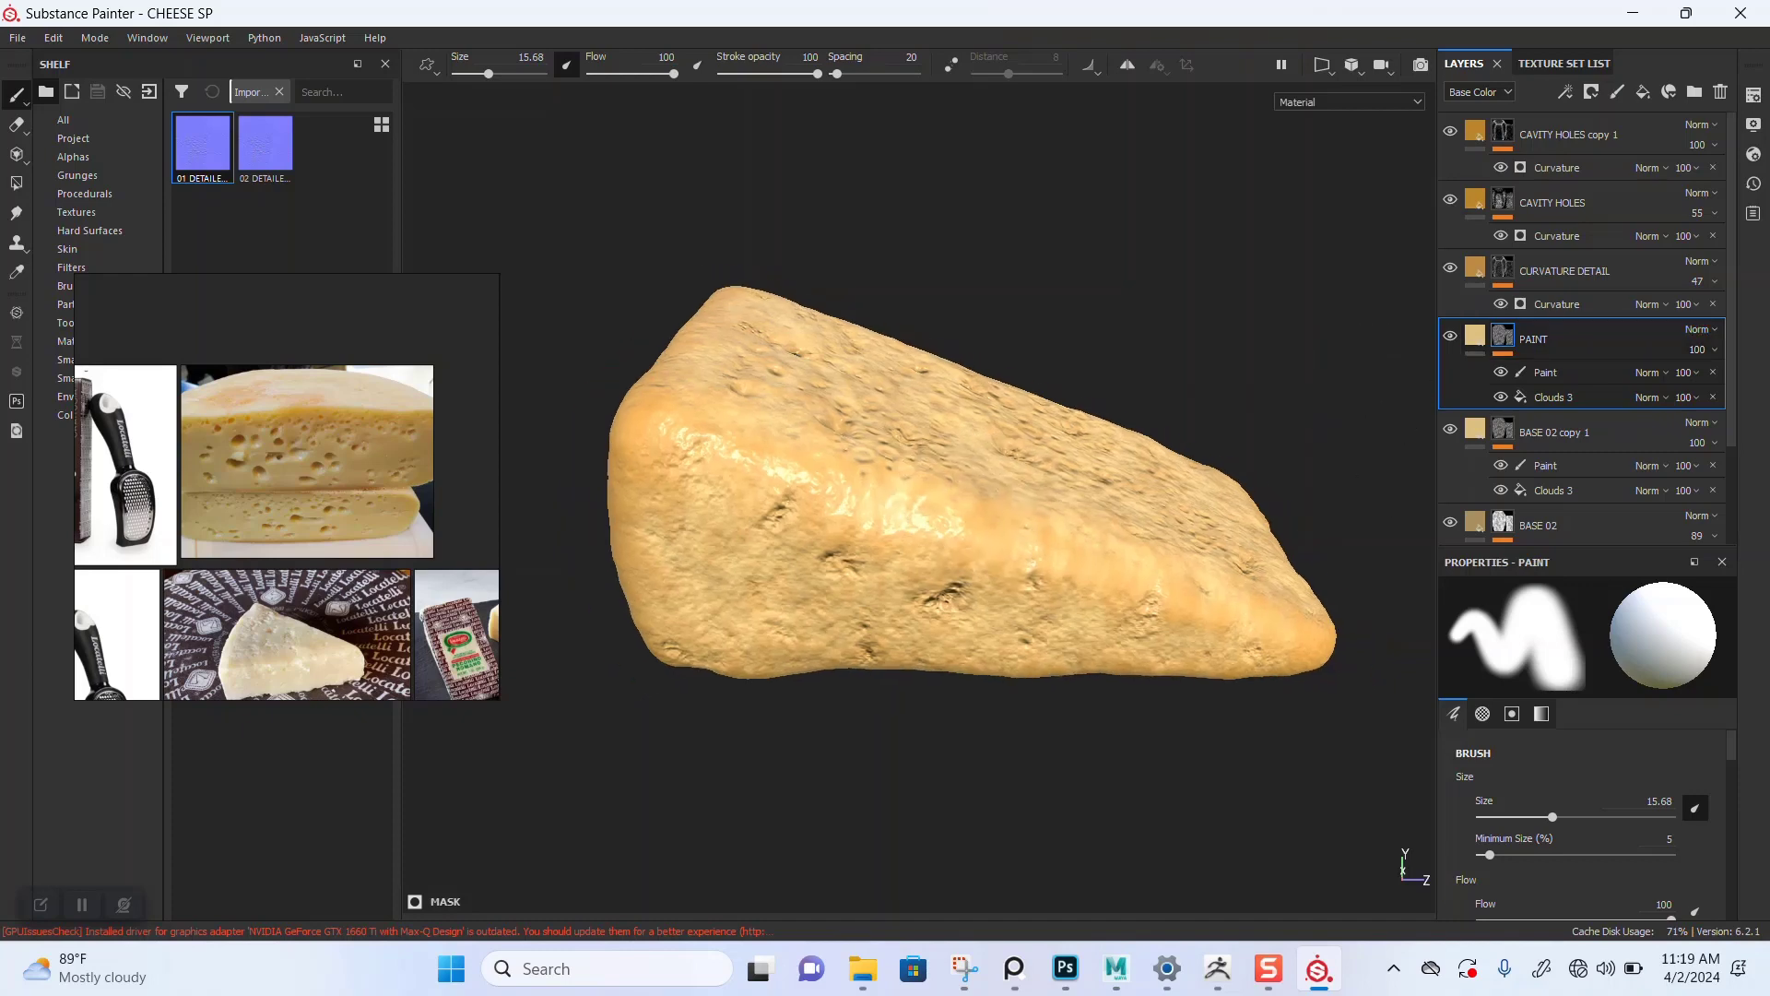
mouse_move(996, 536)
left_mouse_down("alt")
mouse_move(973, 705)
mouse_move(1003, 485)
left_mouse_up("alt")
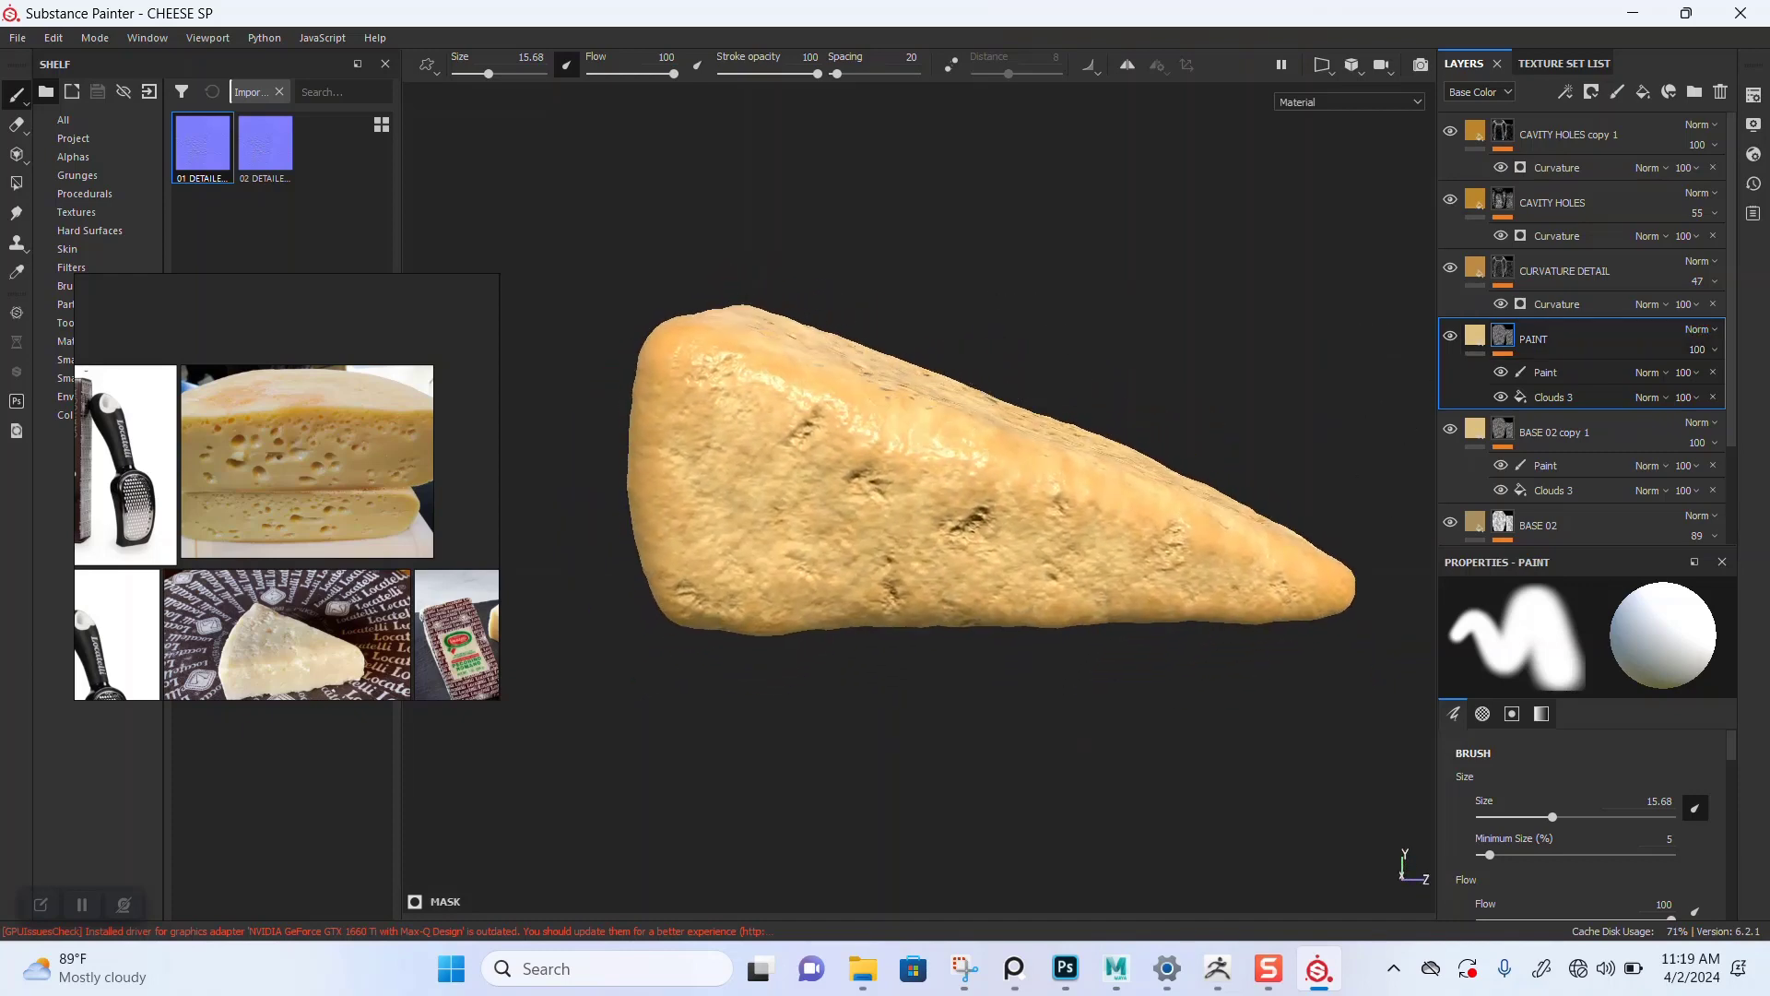
scroll(929, 514, "up", 2)
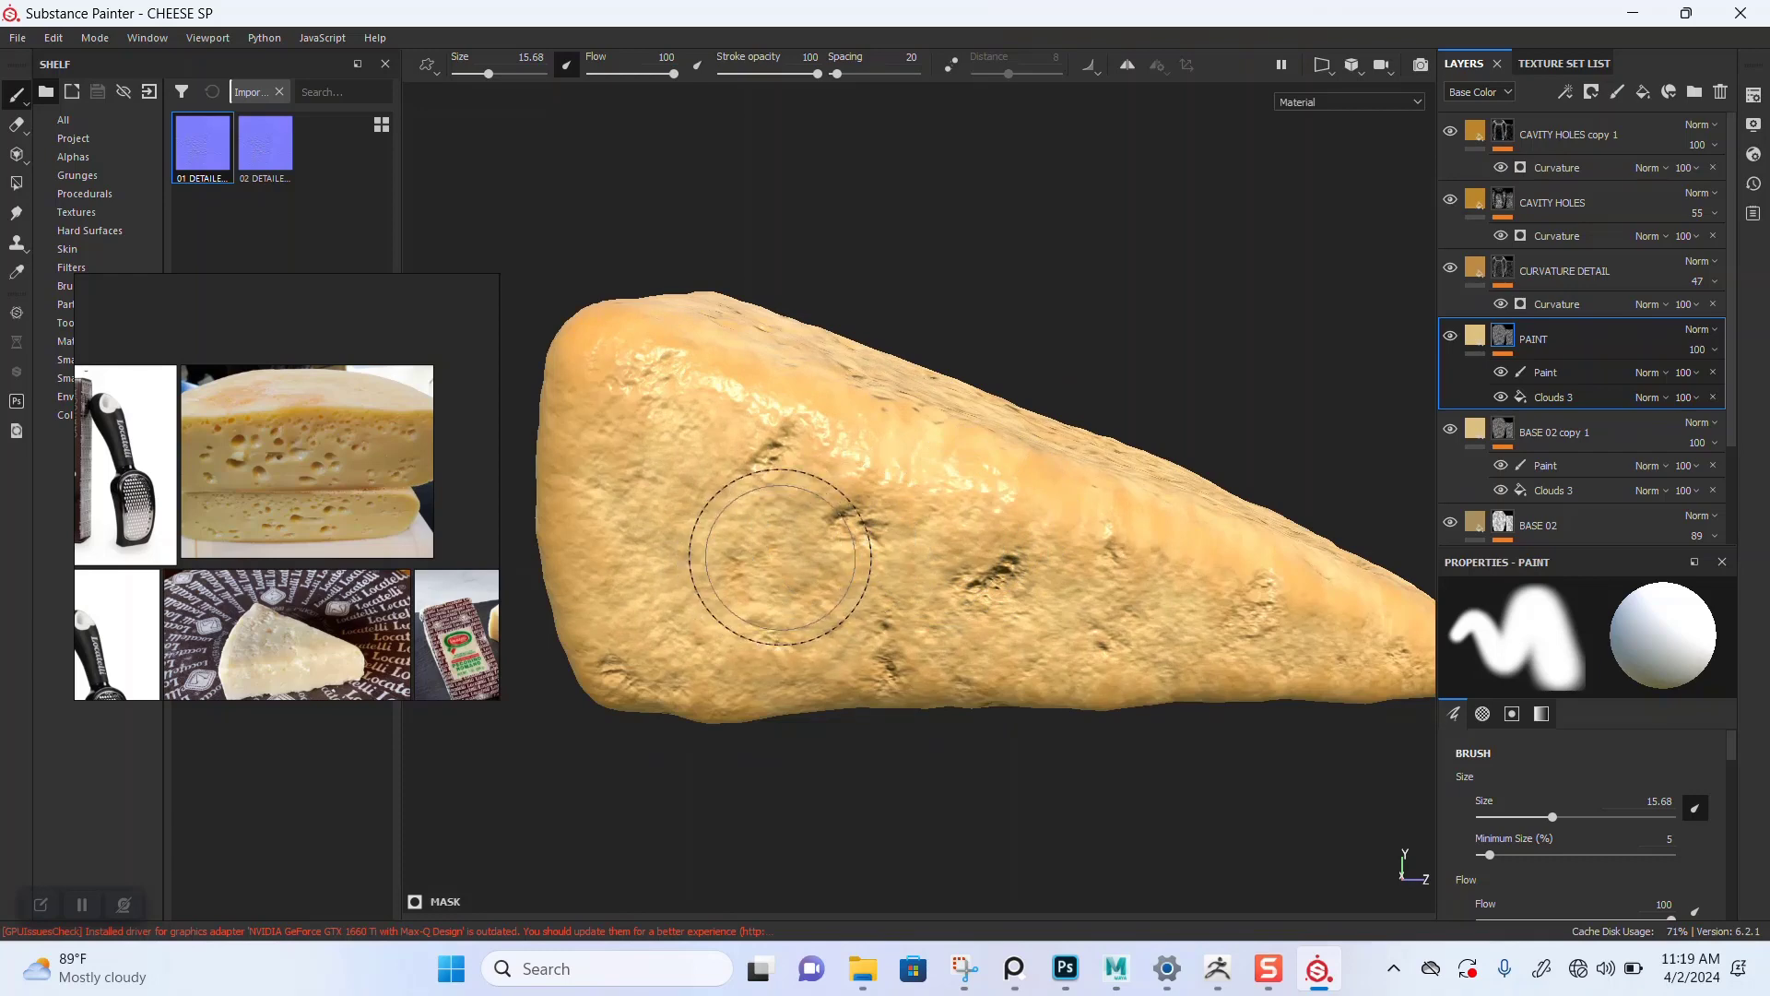
Step: Restrict the PAINT fill layer to only the color and roughness channels
left_click(1574, 372)
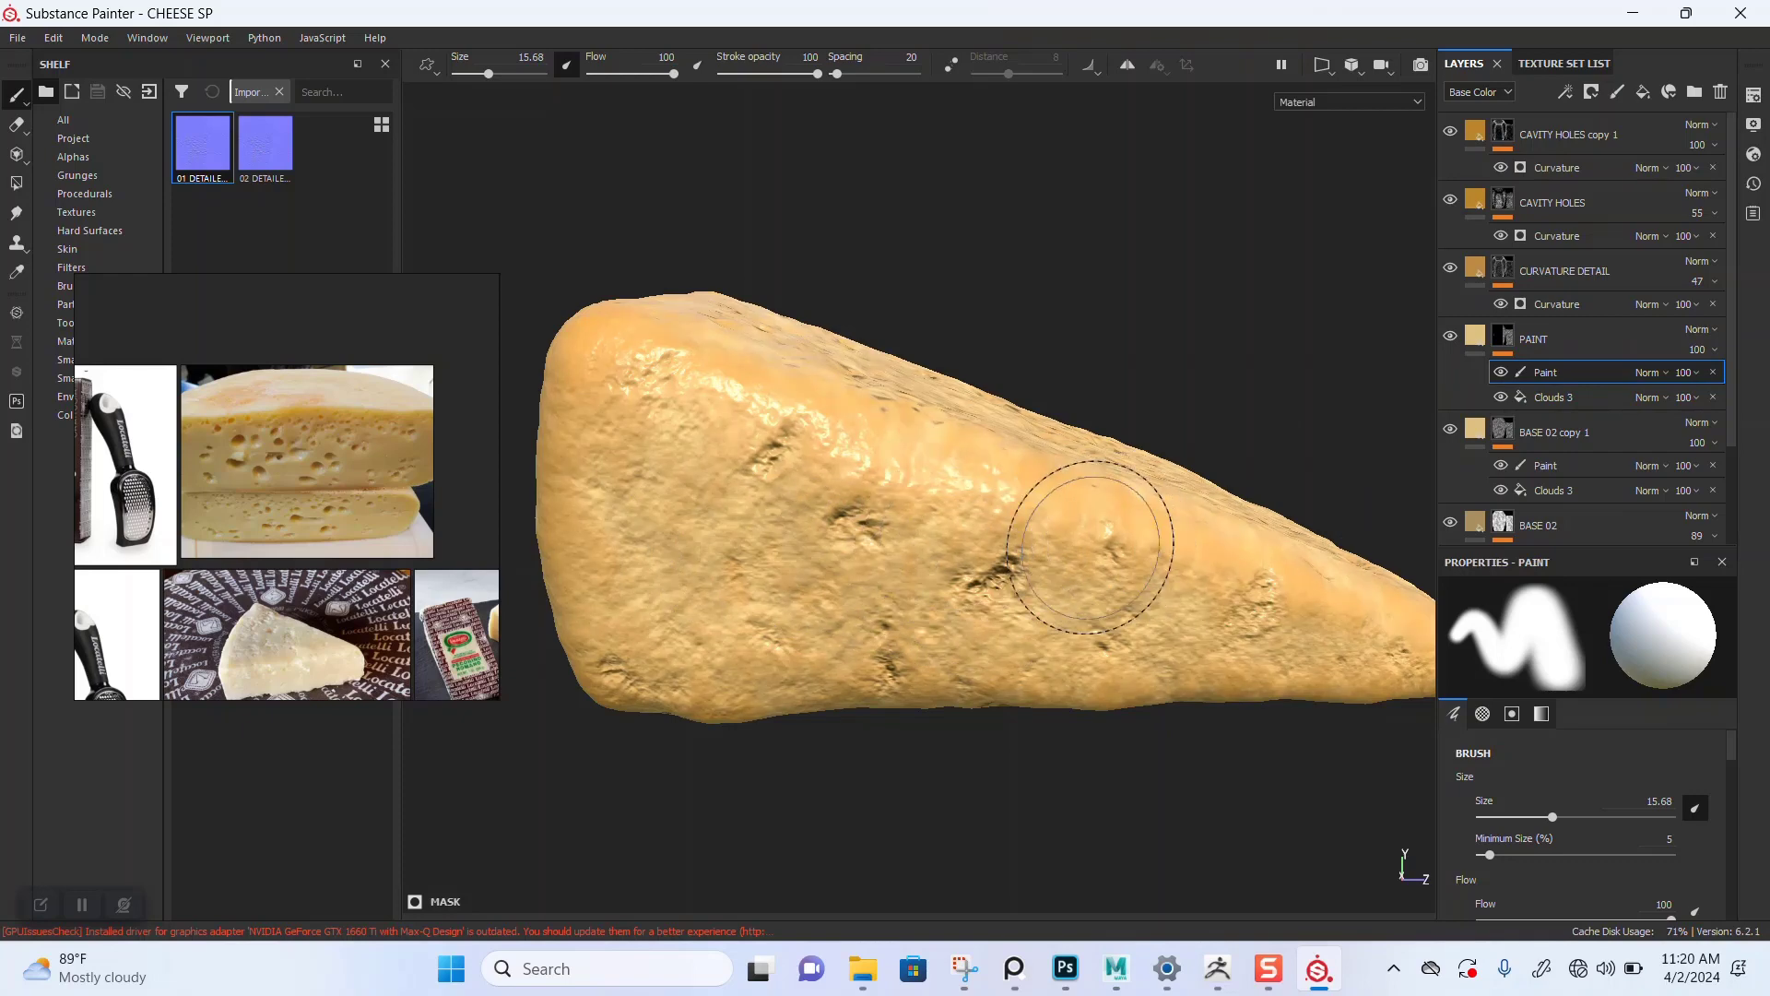
left_click(1475, 337)
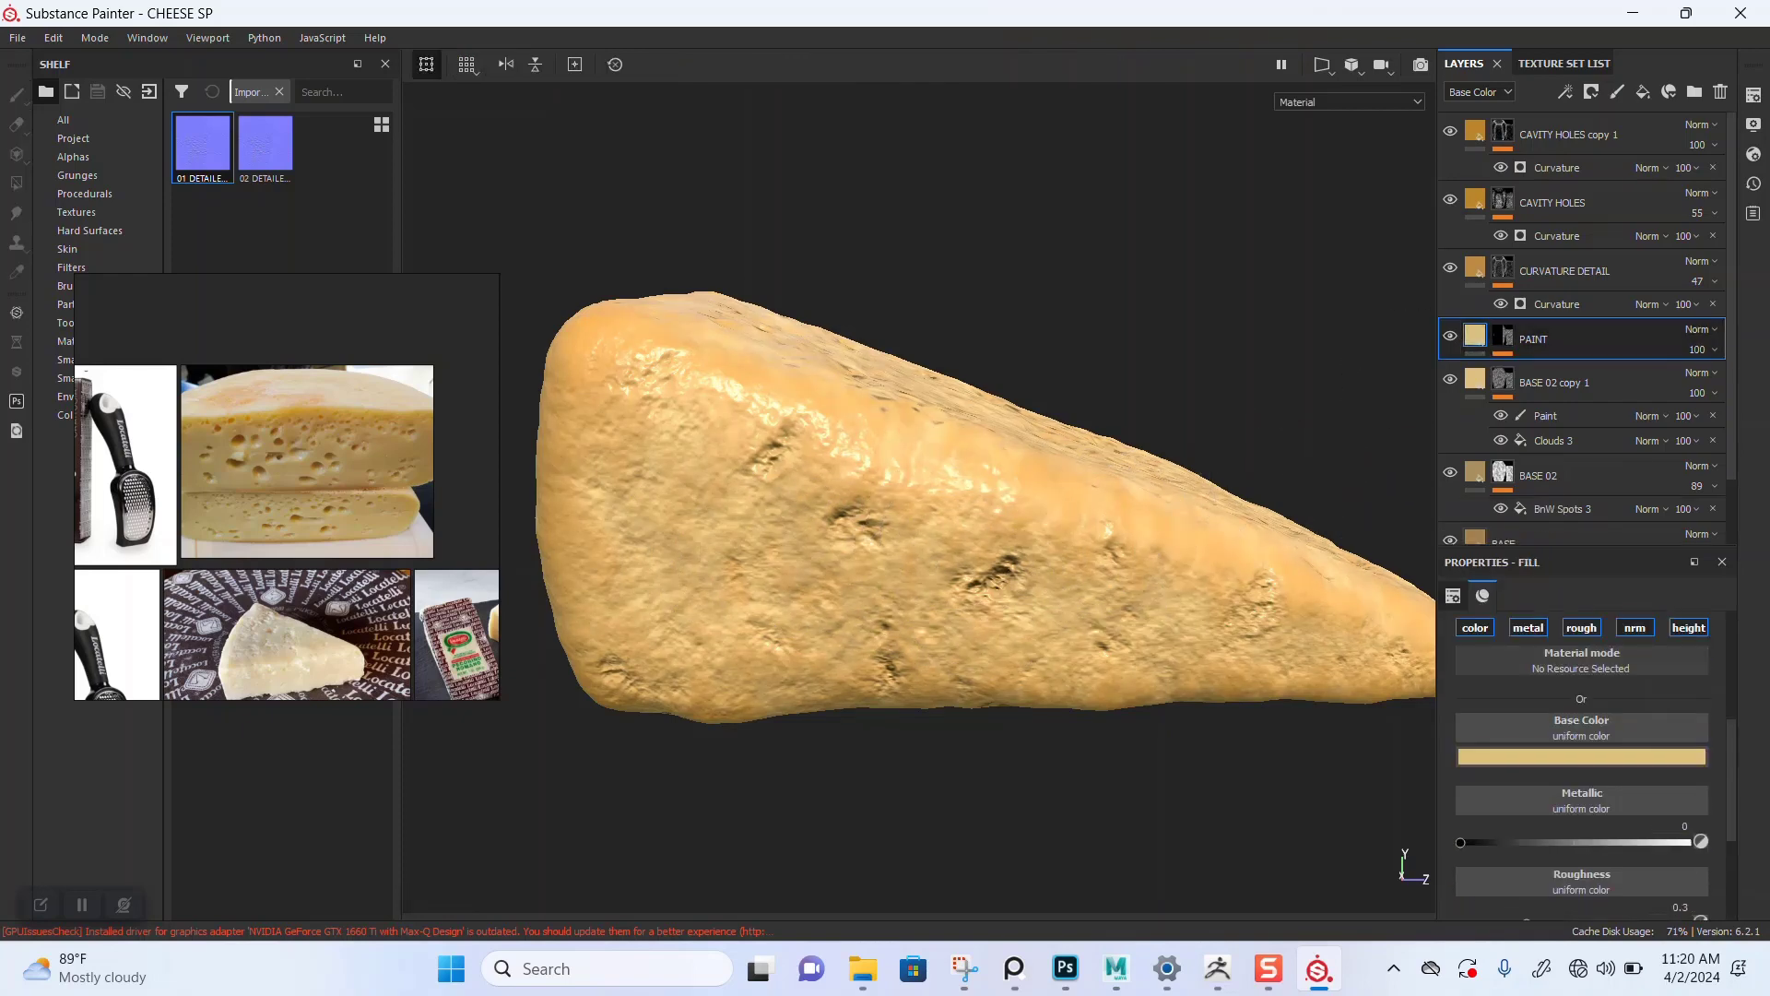
left_click(1528, 626)
left_click(1581, 627)
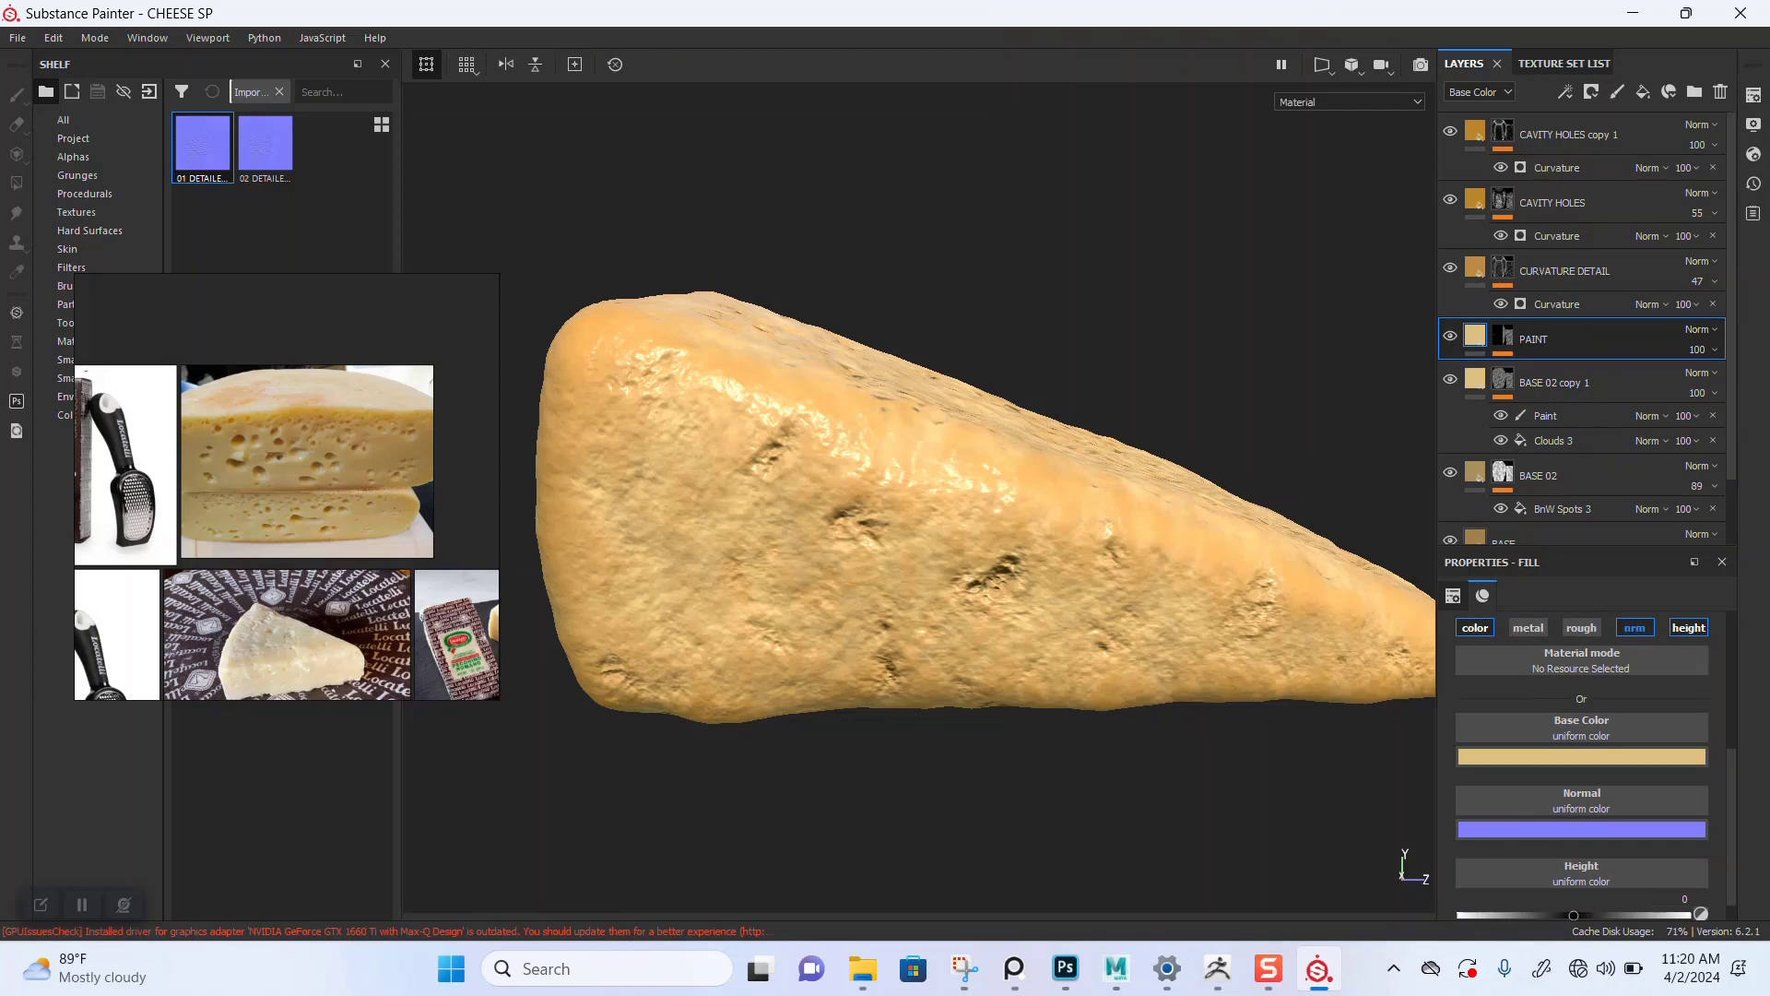
left_click(1636, 628)
left_click(1689, 649)
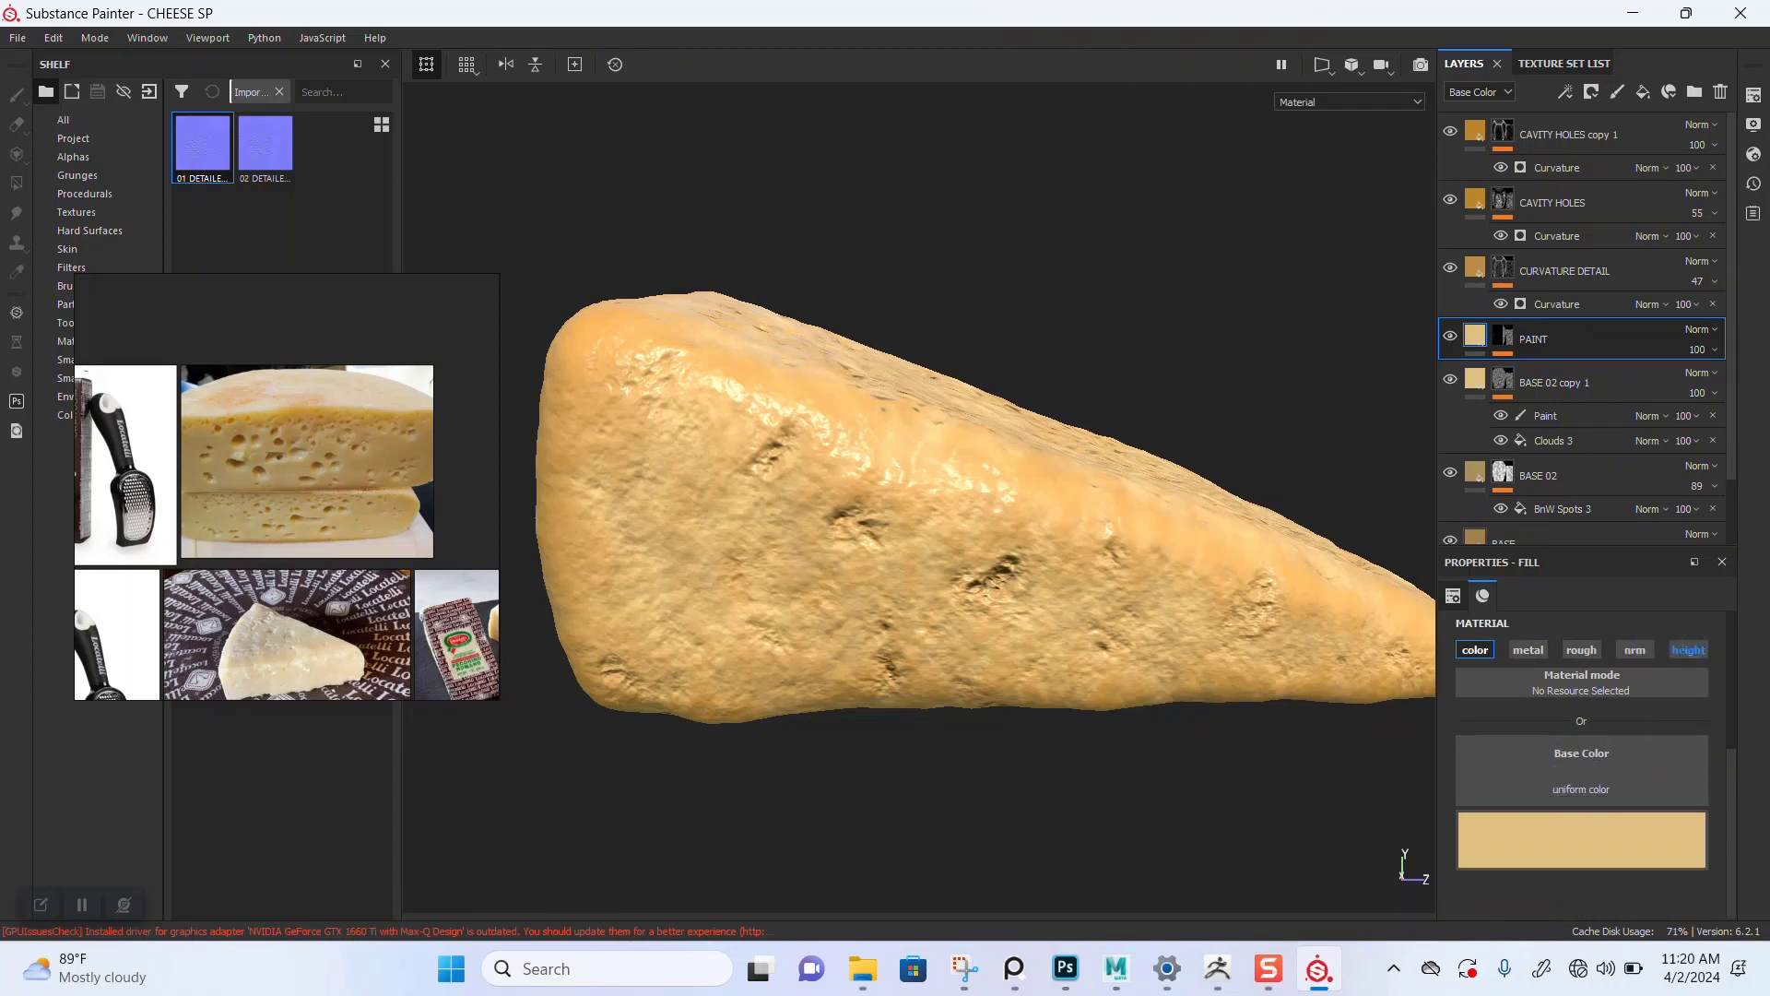
left_click(1523, 643)
left_click(1523, 643)
left_click(1581, 649)
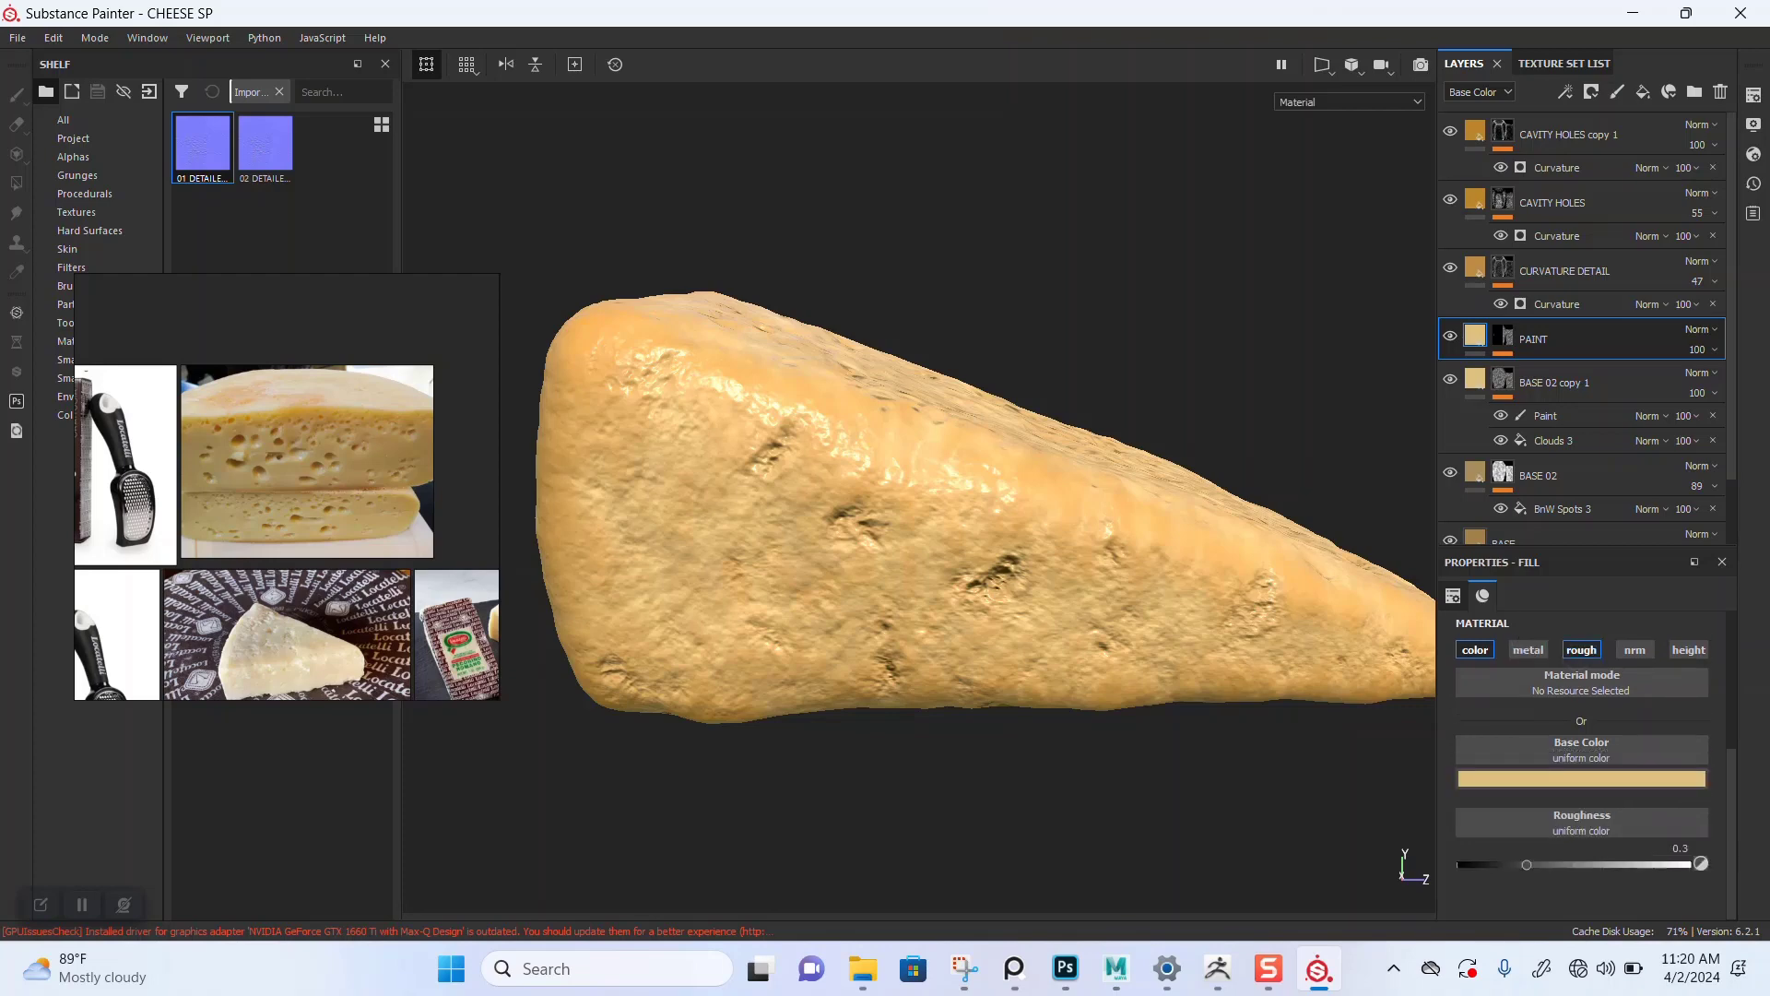
Step: Select the PAINT layer's paint mask effect, move the reference images aside, and open the Brushes shelf
left_click(1504, 338)
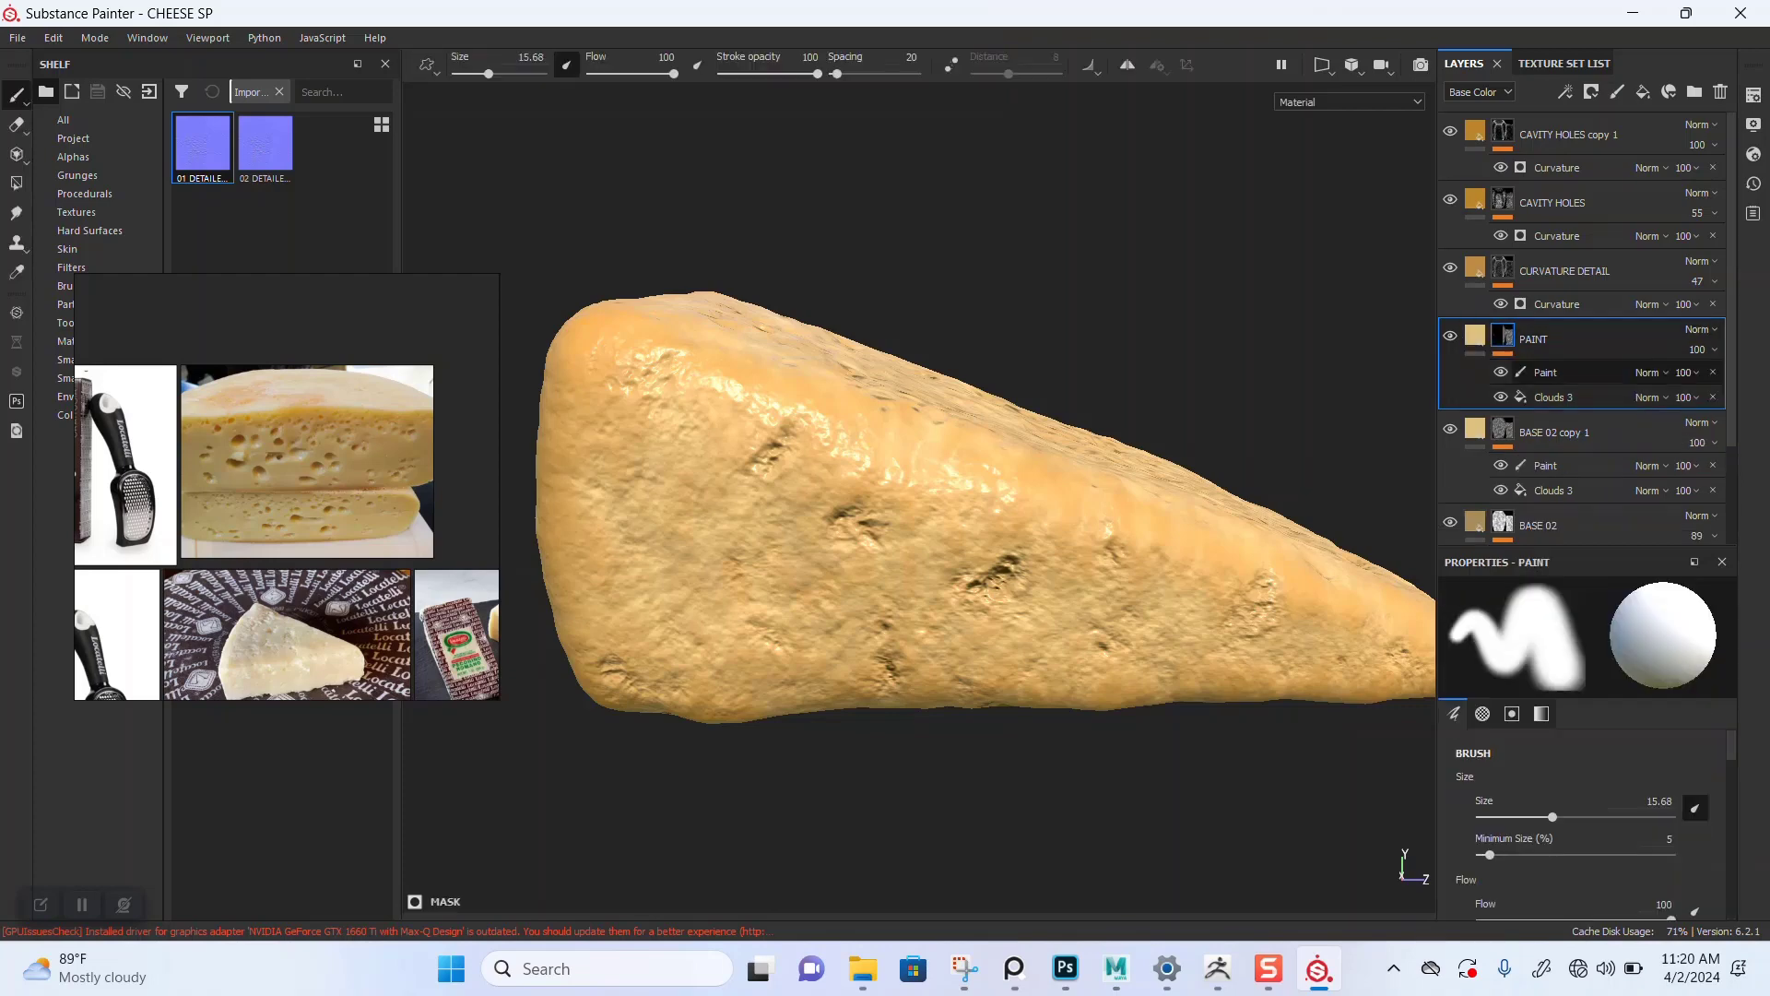
left_click(1543, 369)
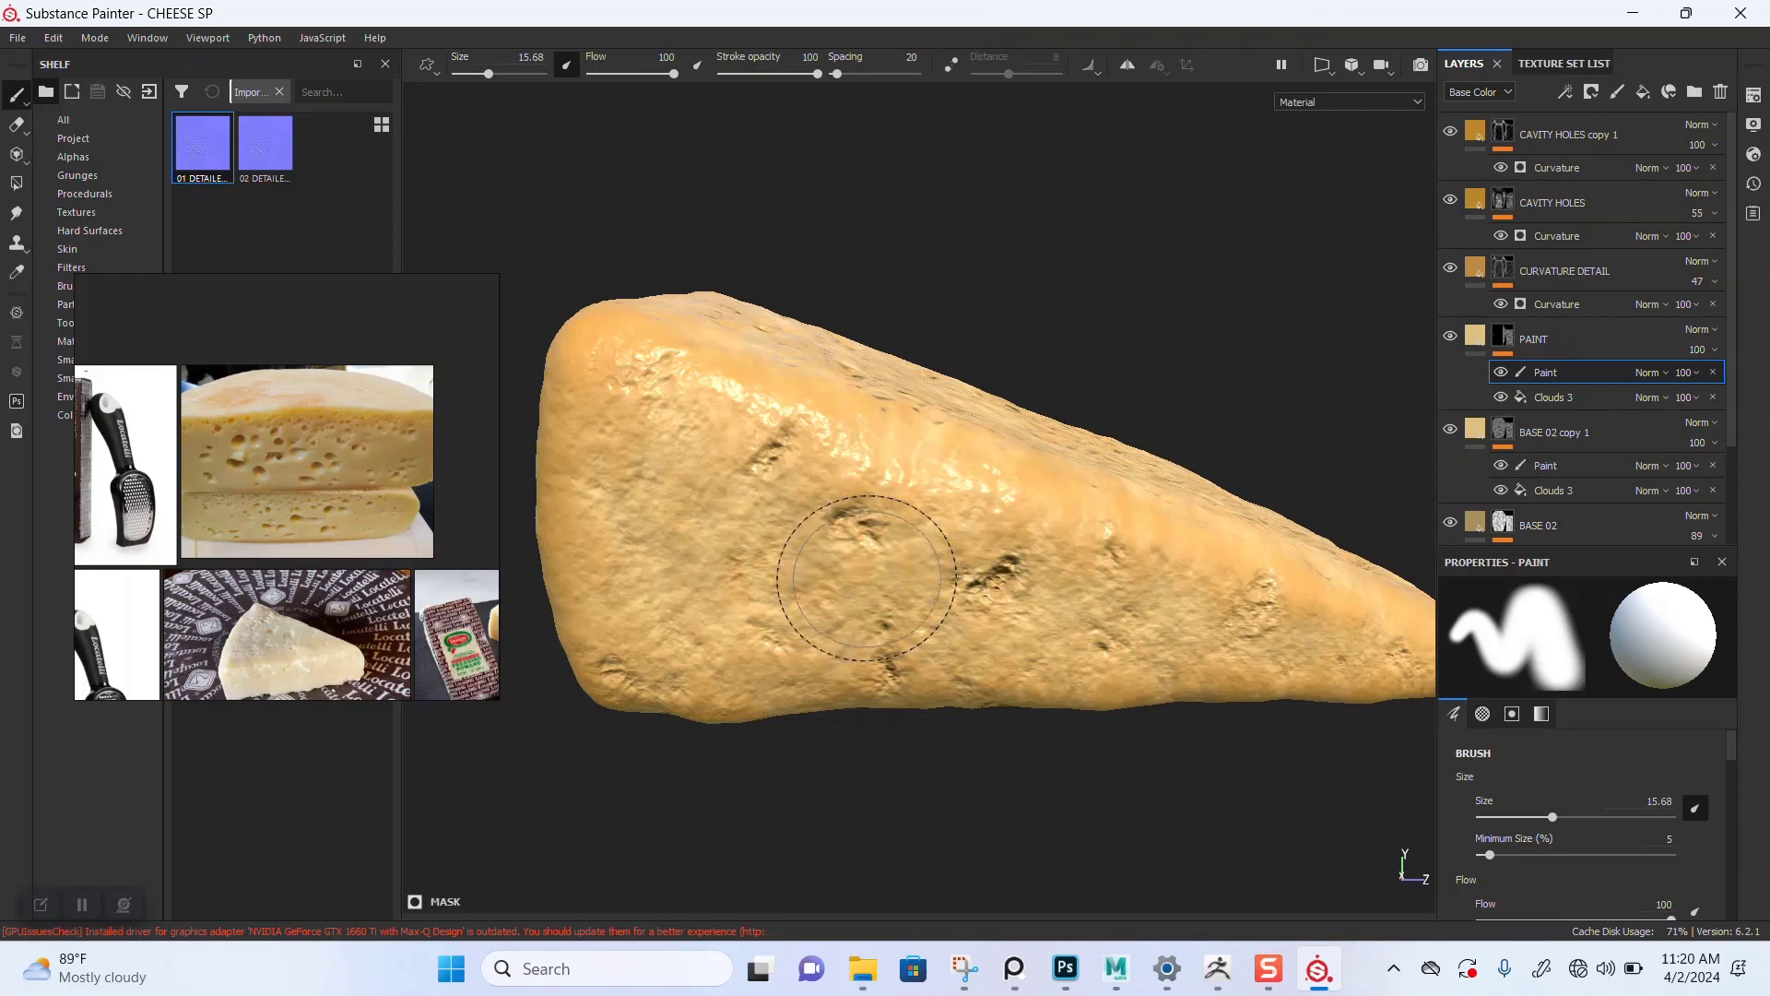
right_click_drag(405, 588, 1506, 389)
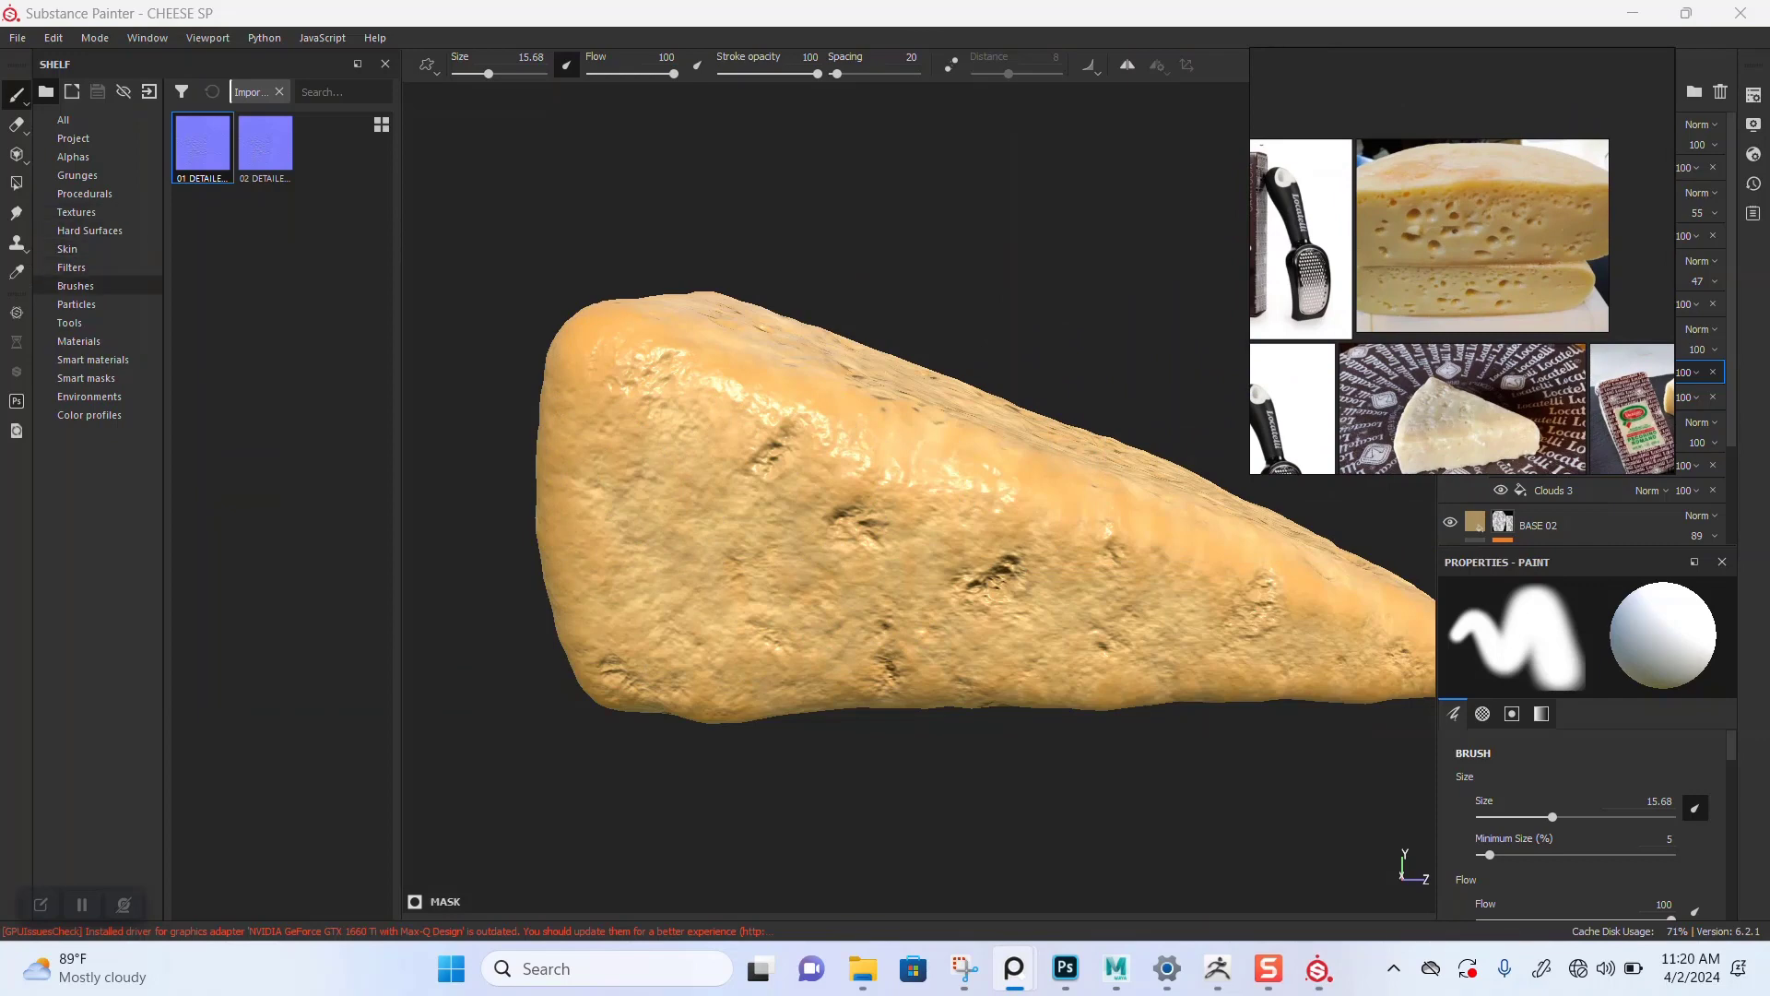
left_click(76, 286)
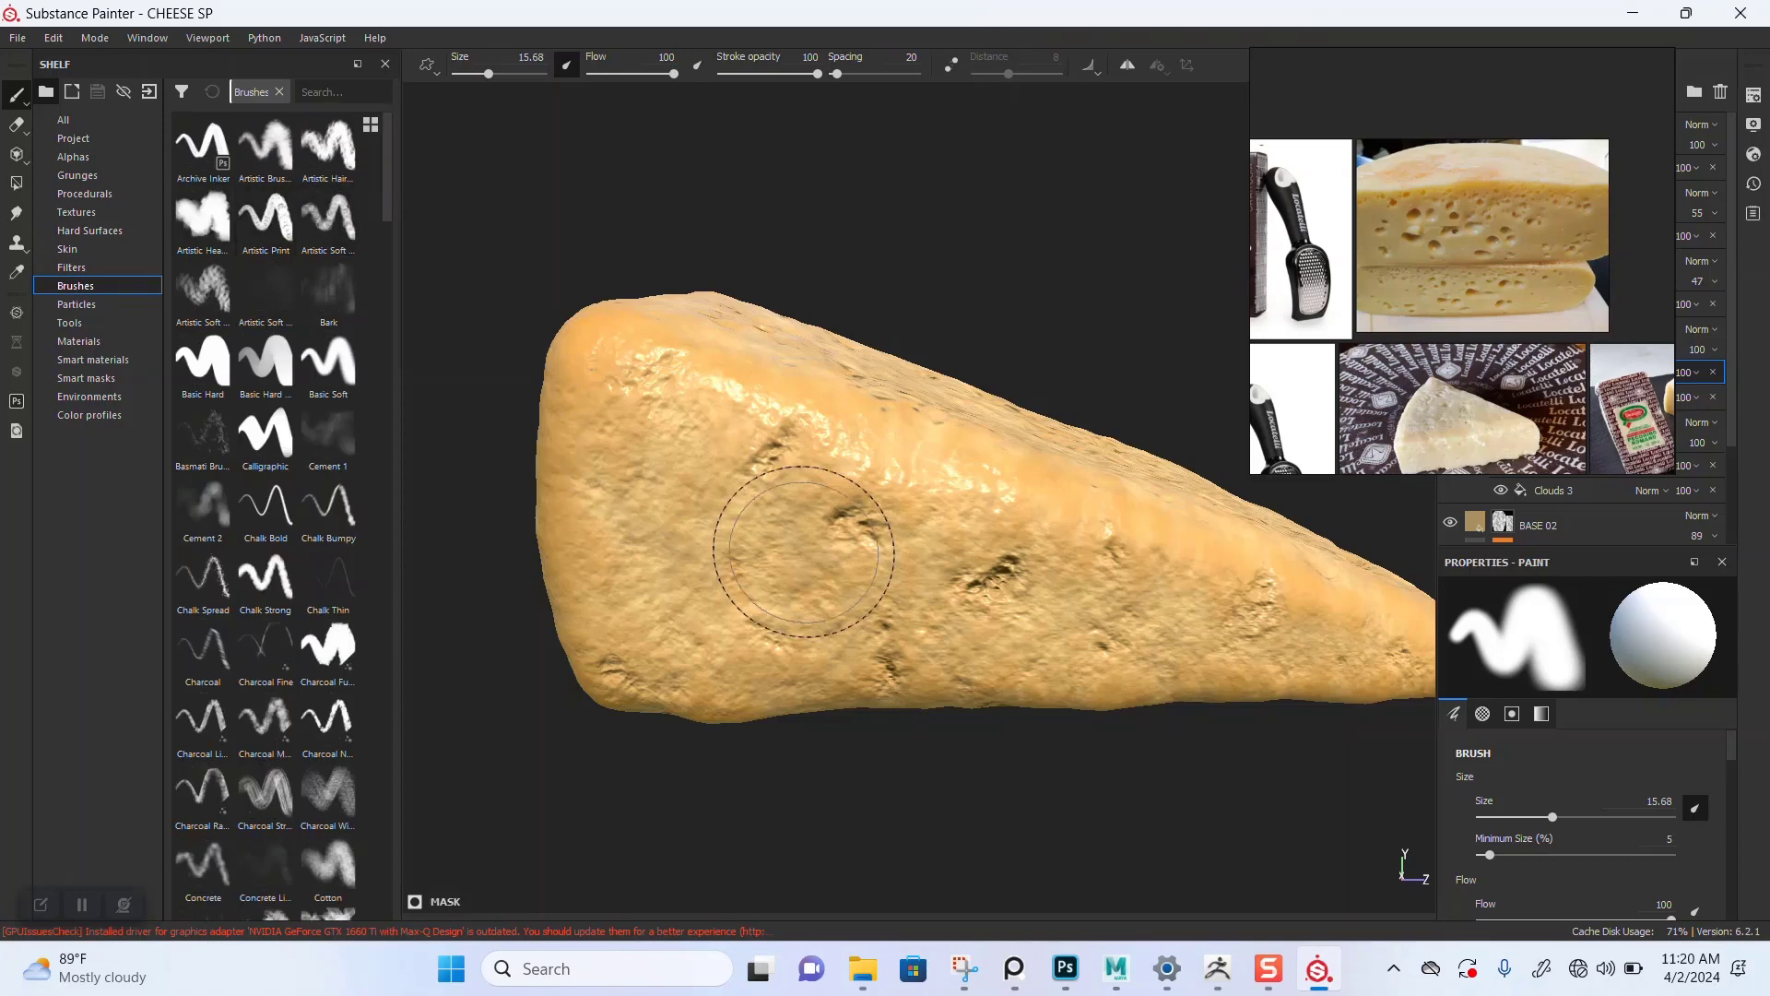
scroll(816, 558, "up", 1)
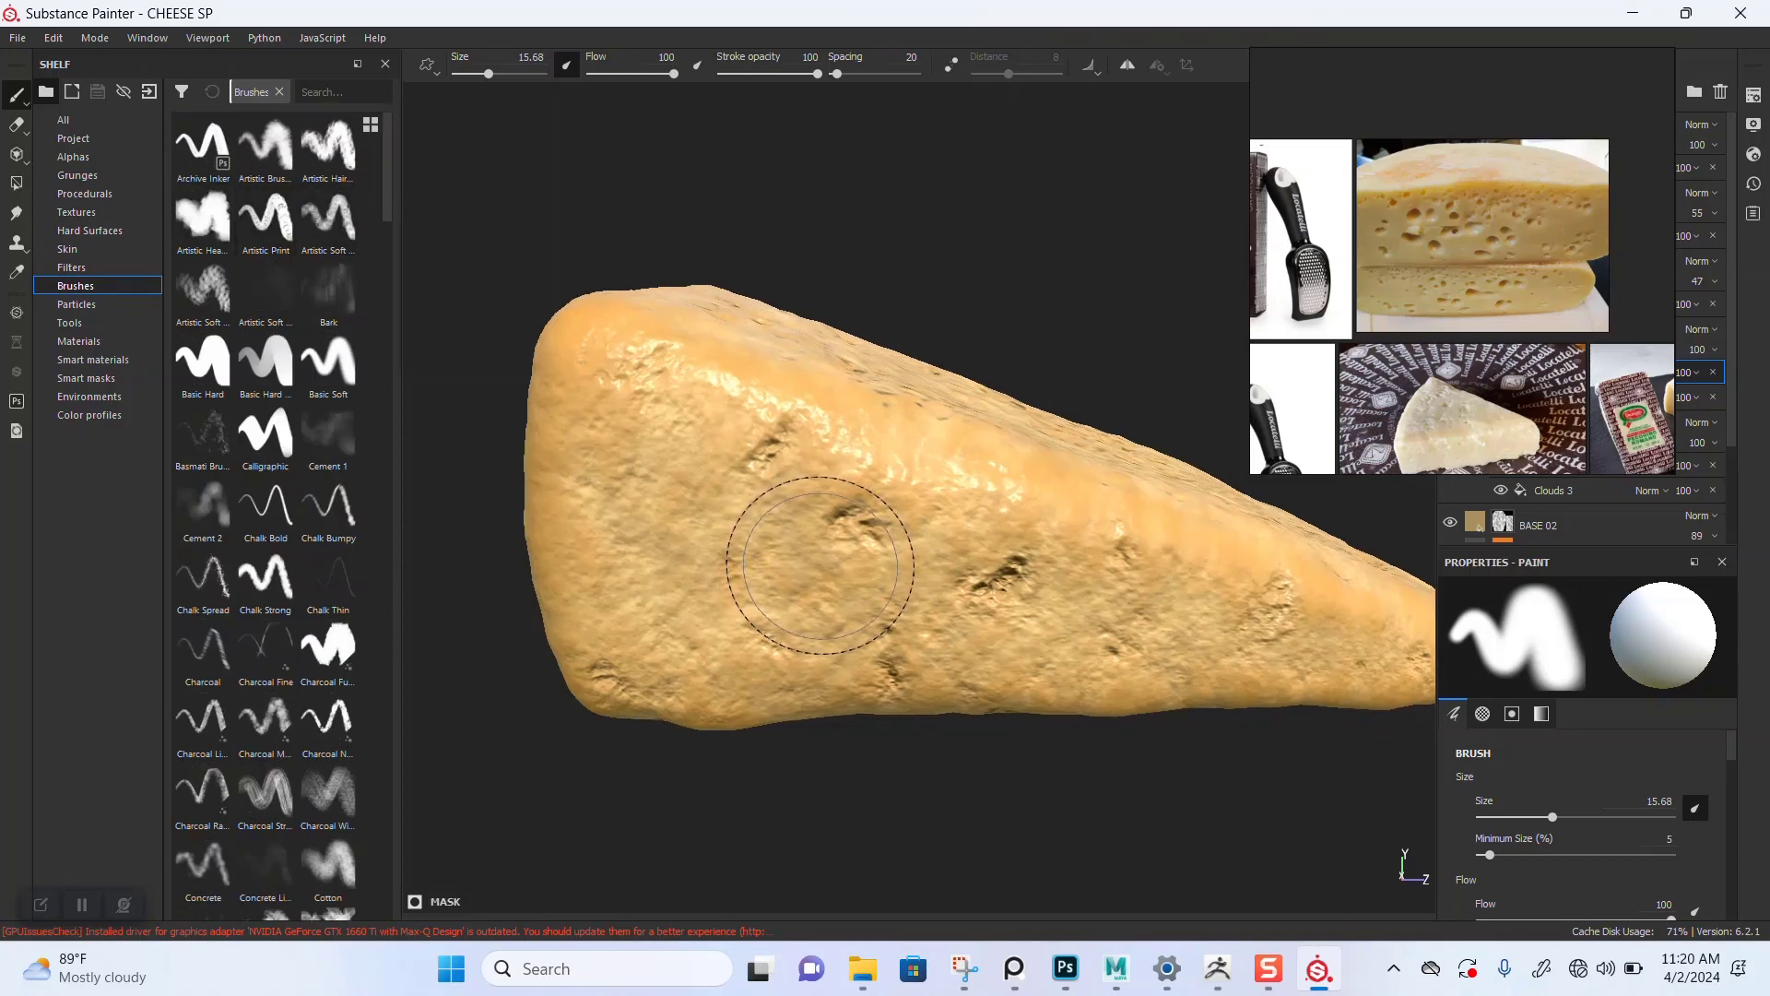
Step: Save the project
key("ctrl+s")
left_click(1635, 968)
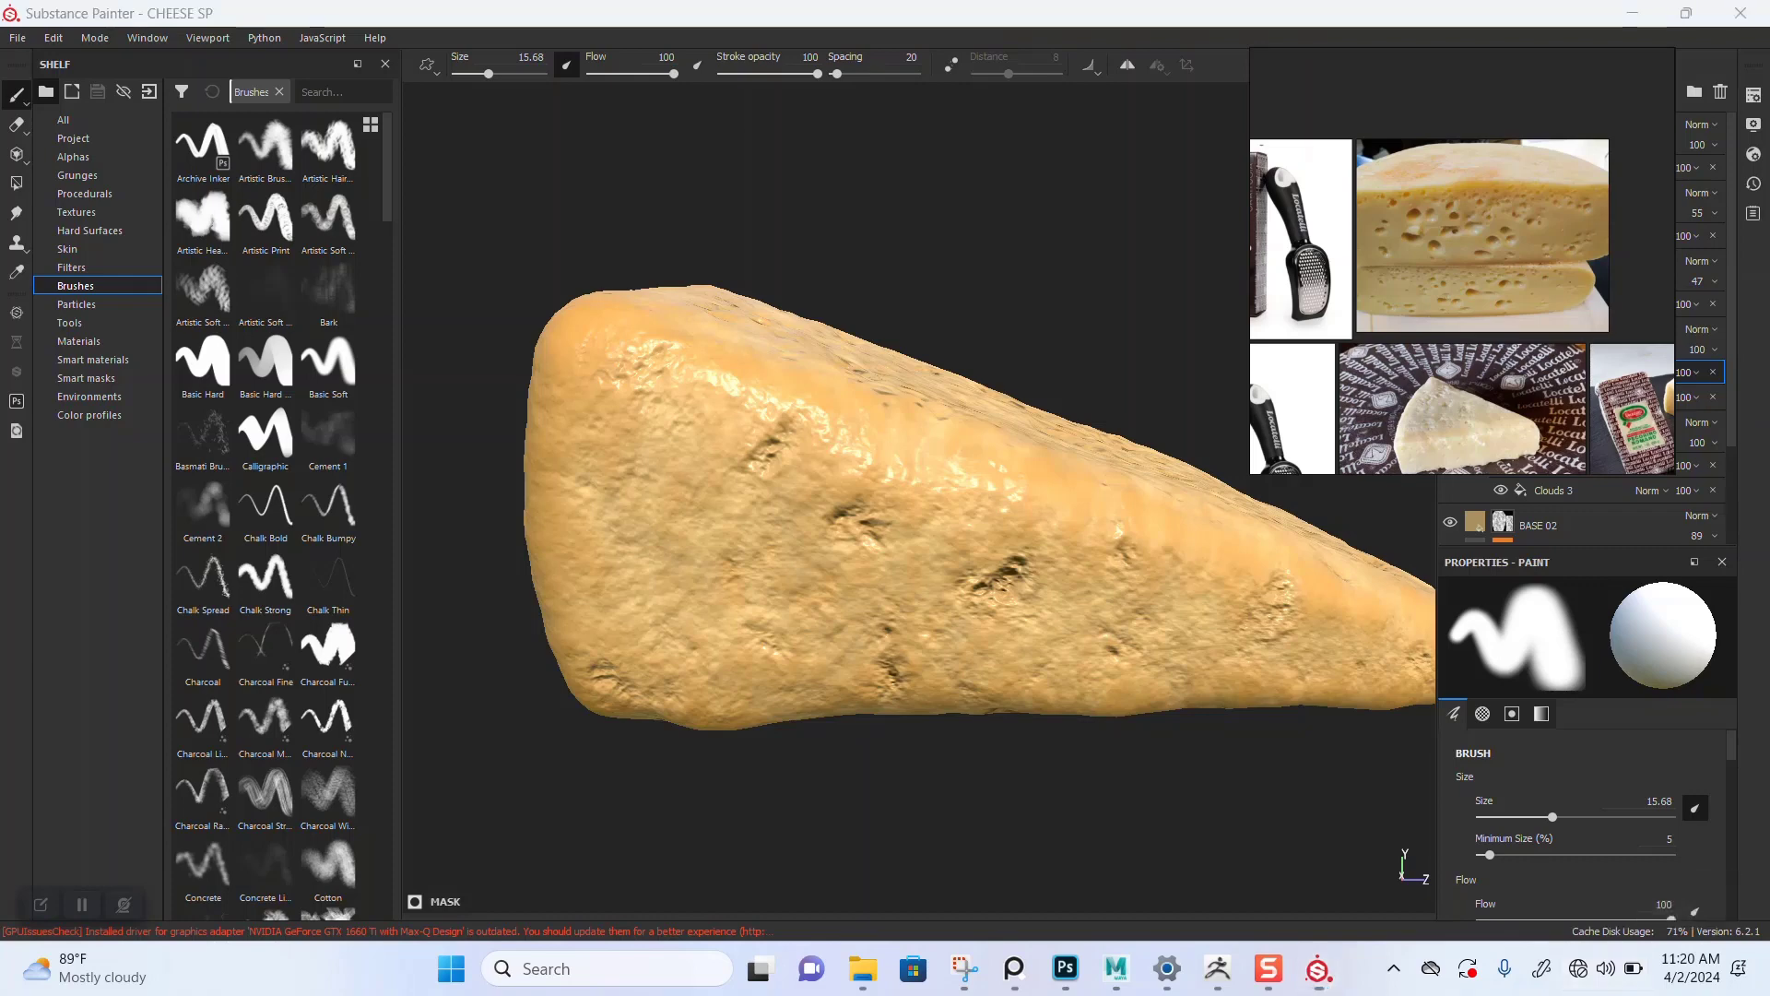
left_click(1609, 968)
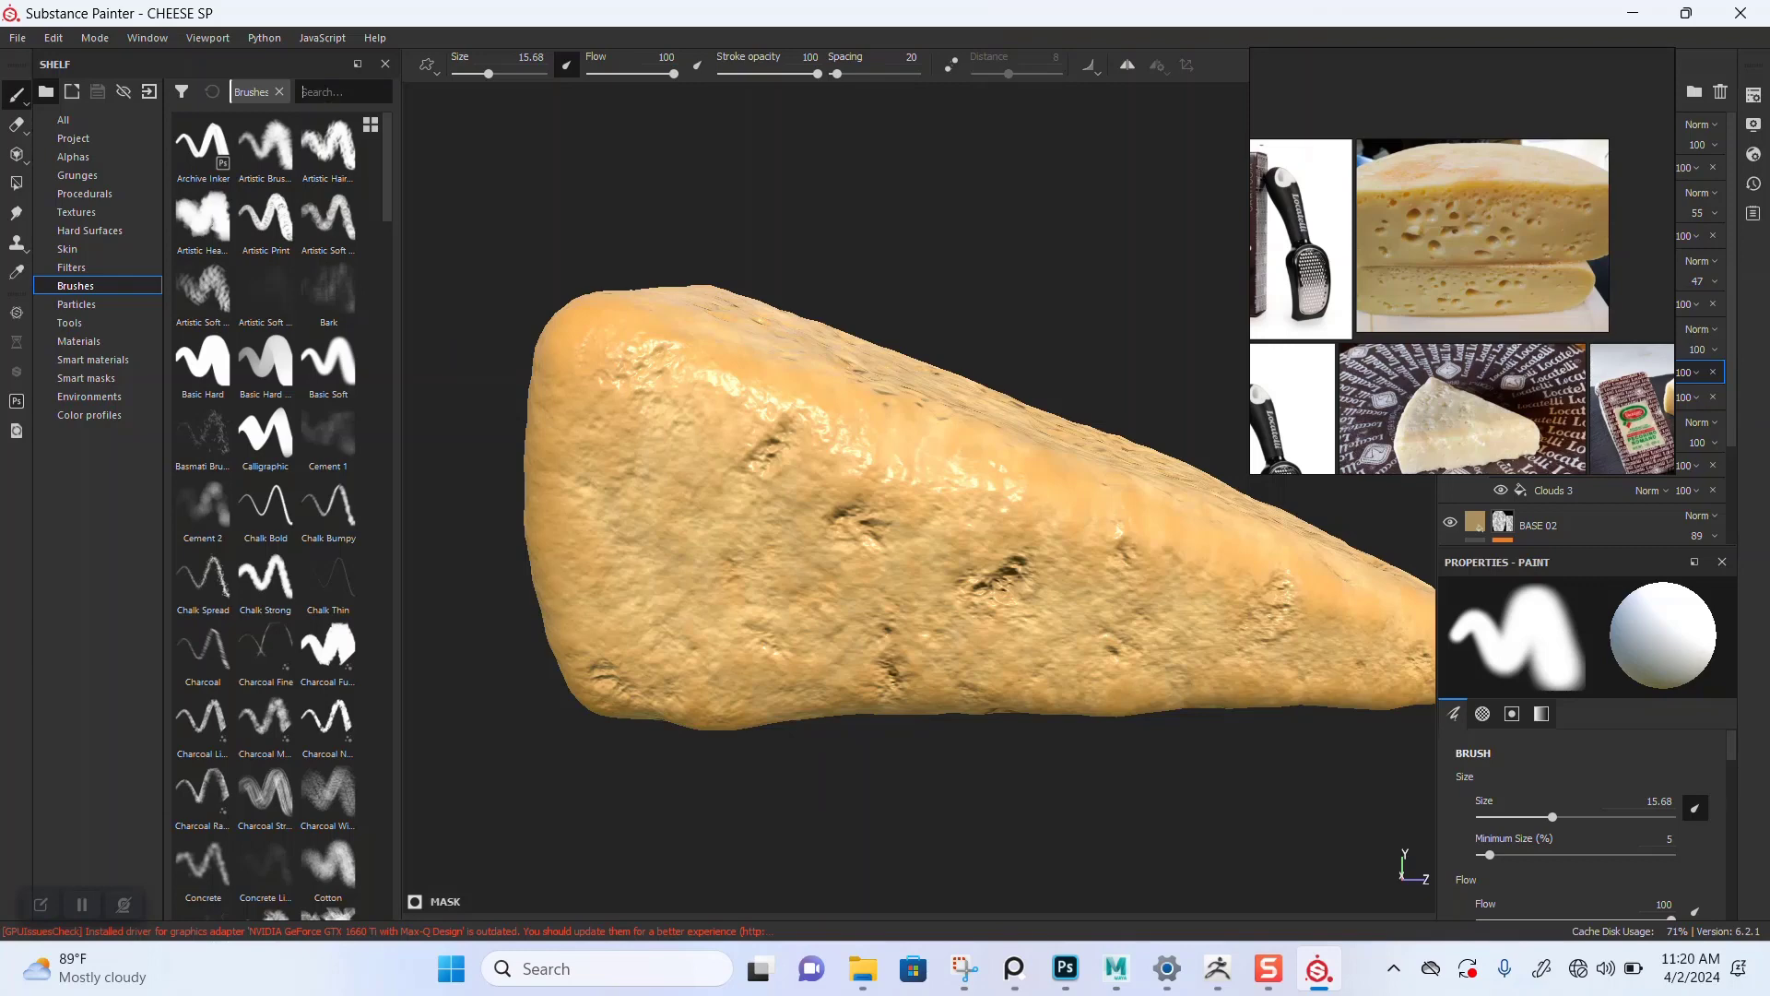
Step: Search the brush shelf for DIRT, pick the Dirt 1 brush, and orbit around the cheese to examine its surface
type("DIR")
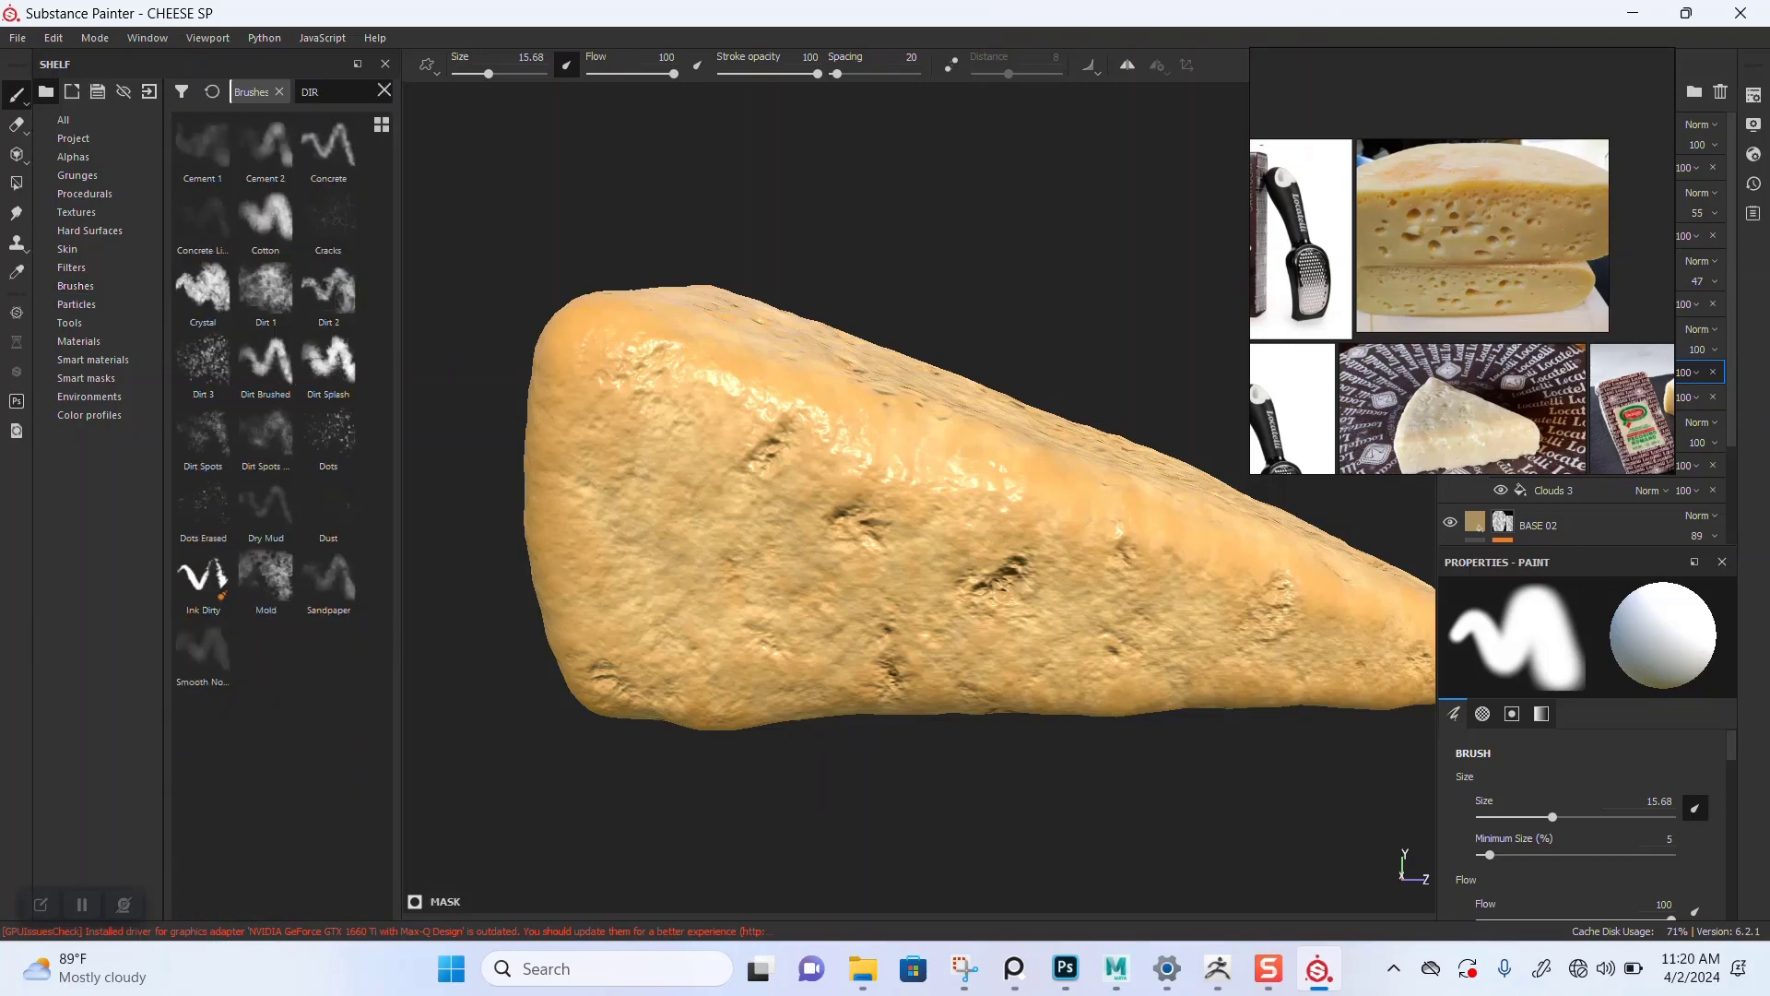
type("T")
left_click(266, 291)
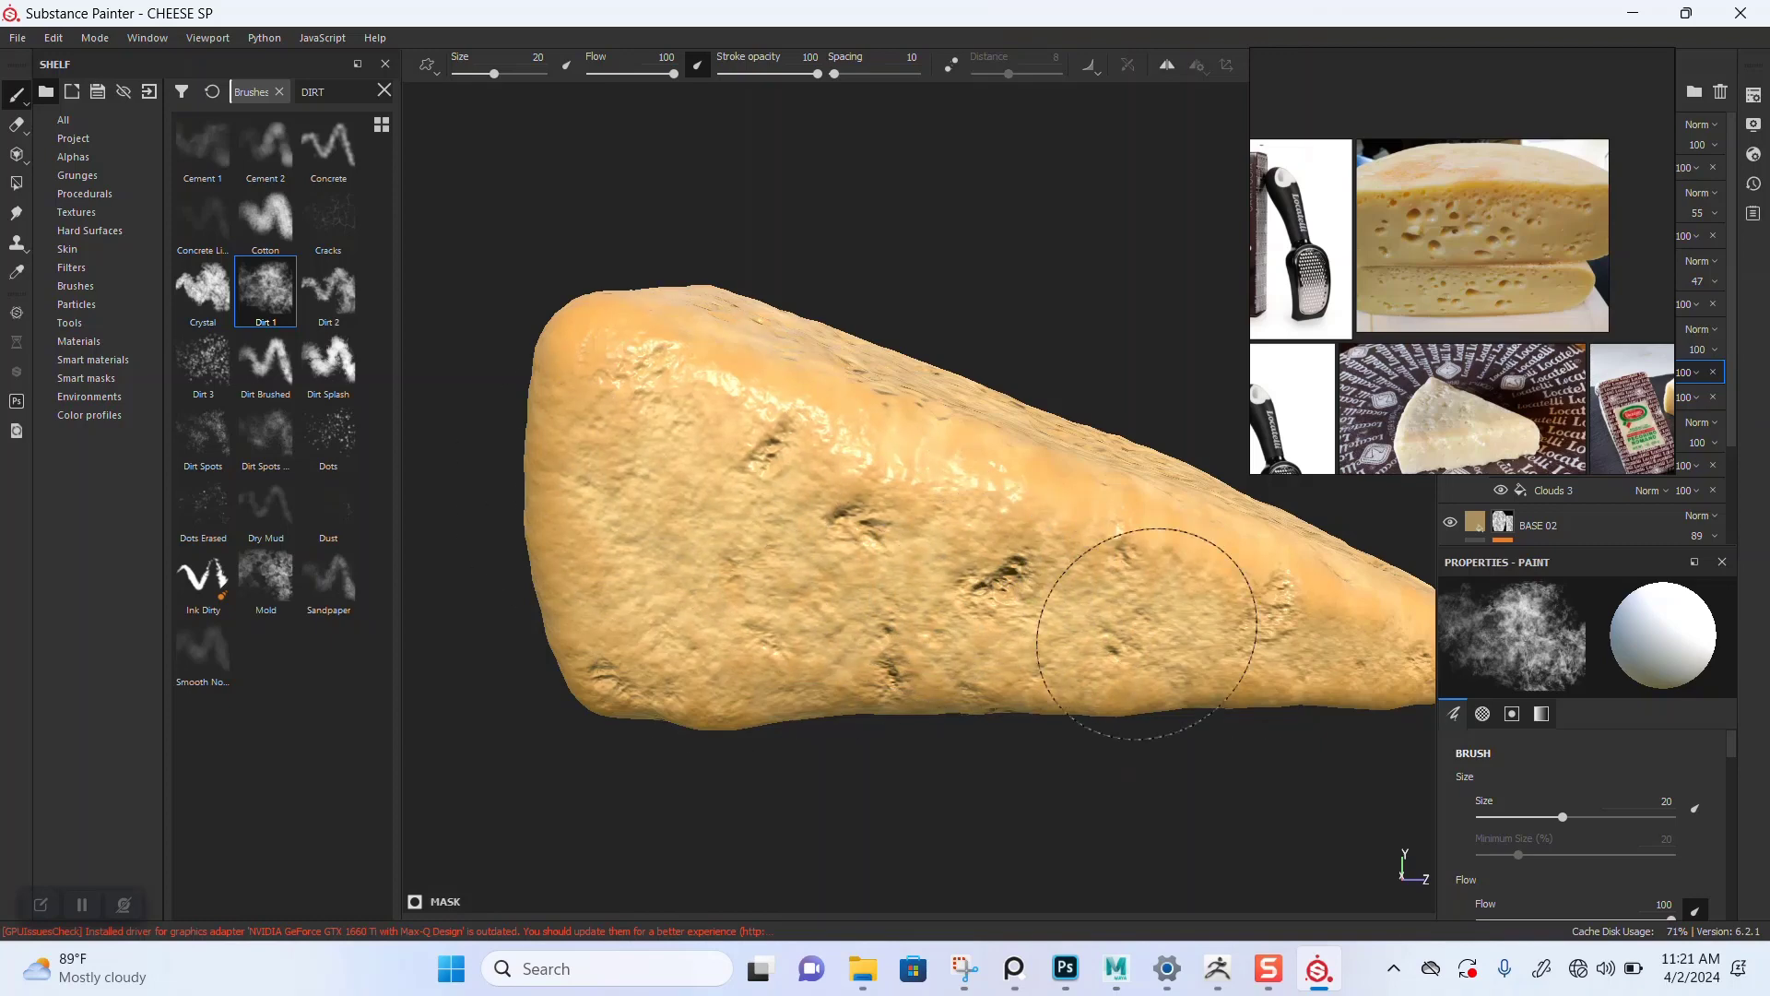
mouse_move(1139, 623)
middle_mouse_down("alt")
mouse_move(1046, 618)
mouse_move(925, 557)
middle_mouse_up("alt")
mouse_move(925, 557)
left_mouse_down("alt")
mouse_move(867, 595)
mouse_move(849, 572)
left_mouse_up("alt")
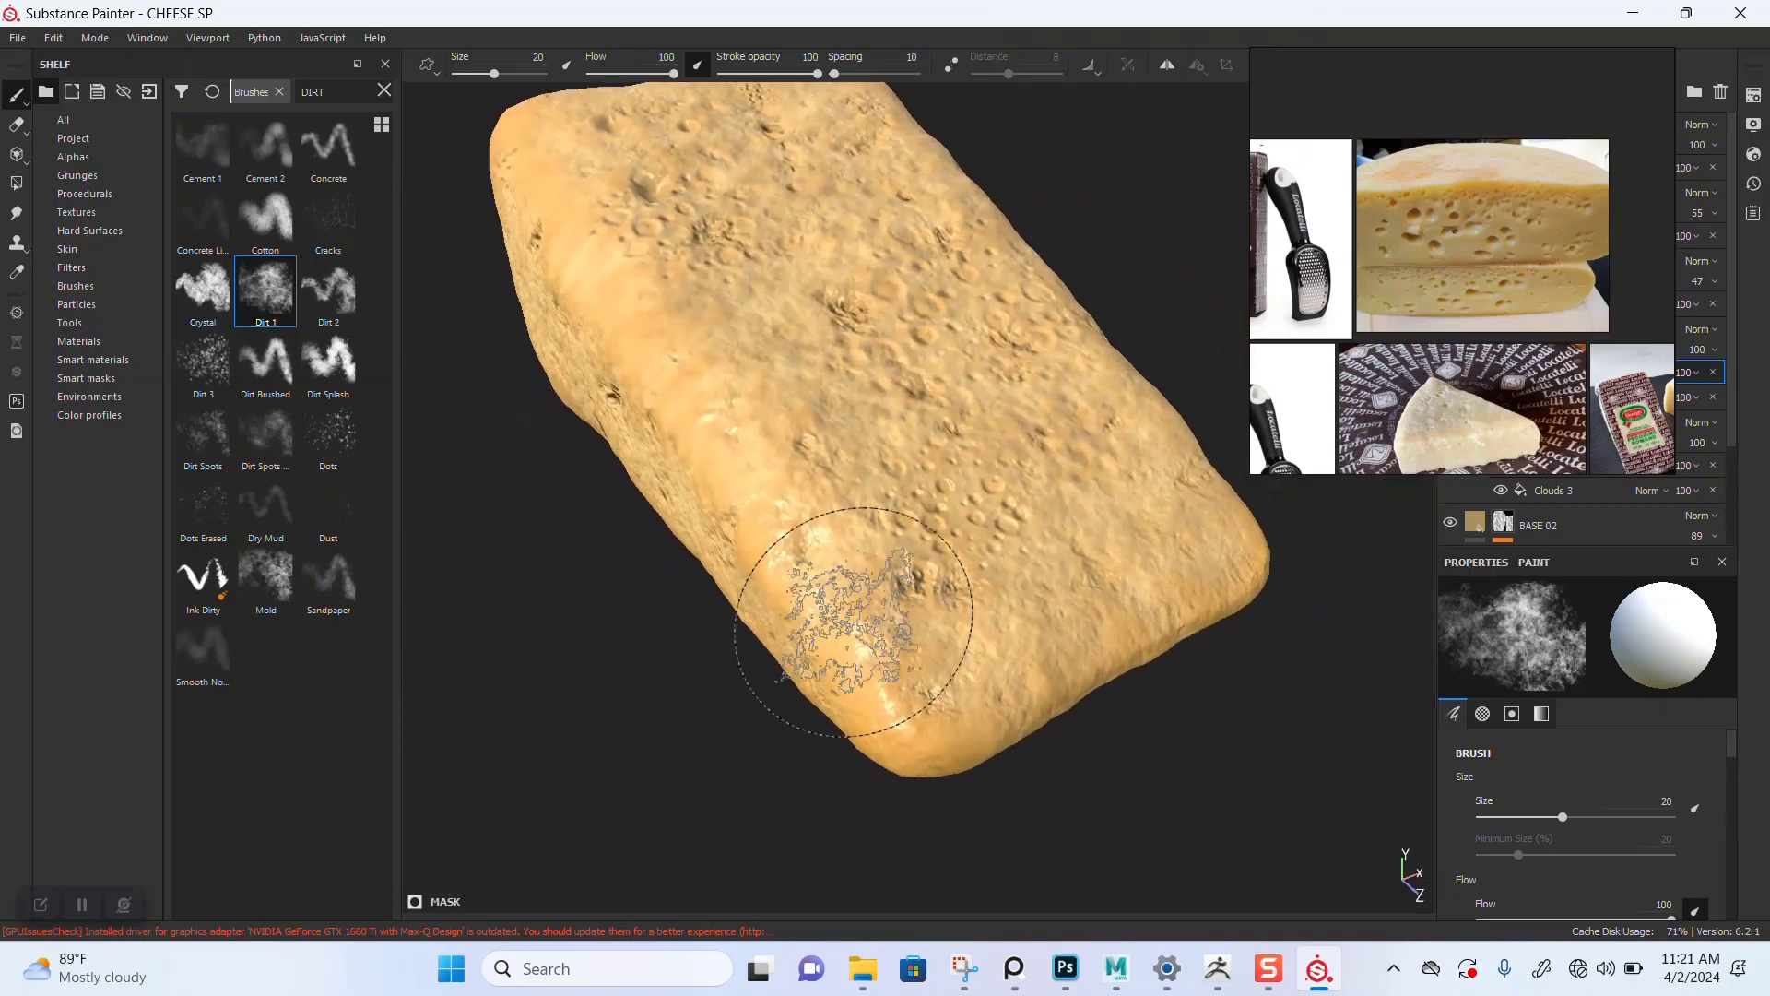
mouse_move(1086, 623)
left_mouse_down("alt")
mouse_move(983, 590)
mouse_move(940, 636)
mouse_move(810, 652)
left_mouse_up("alt")
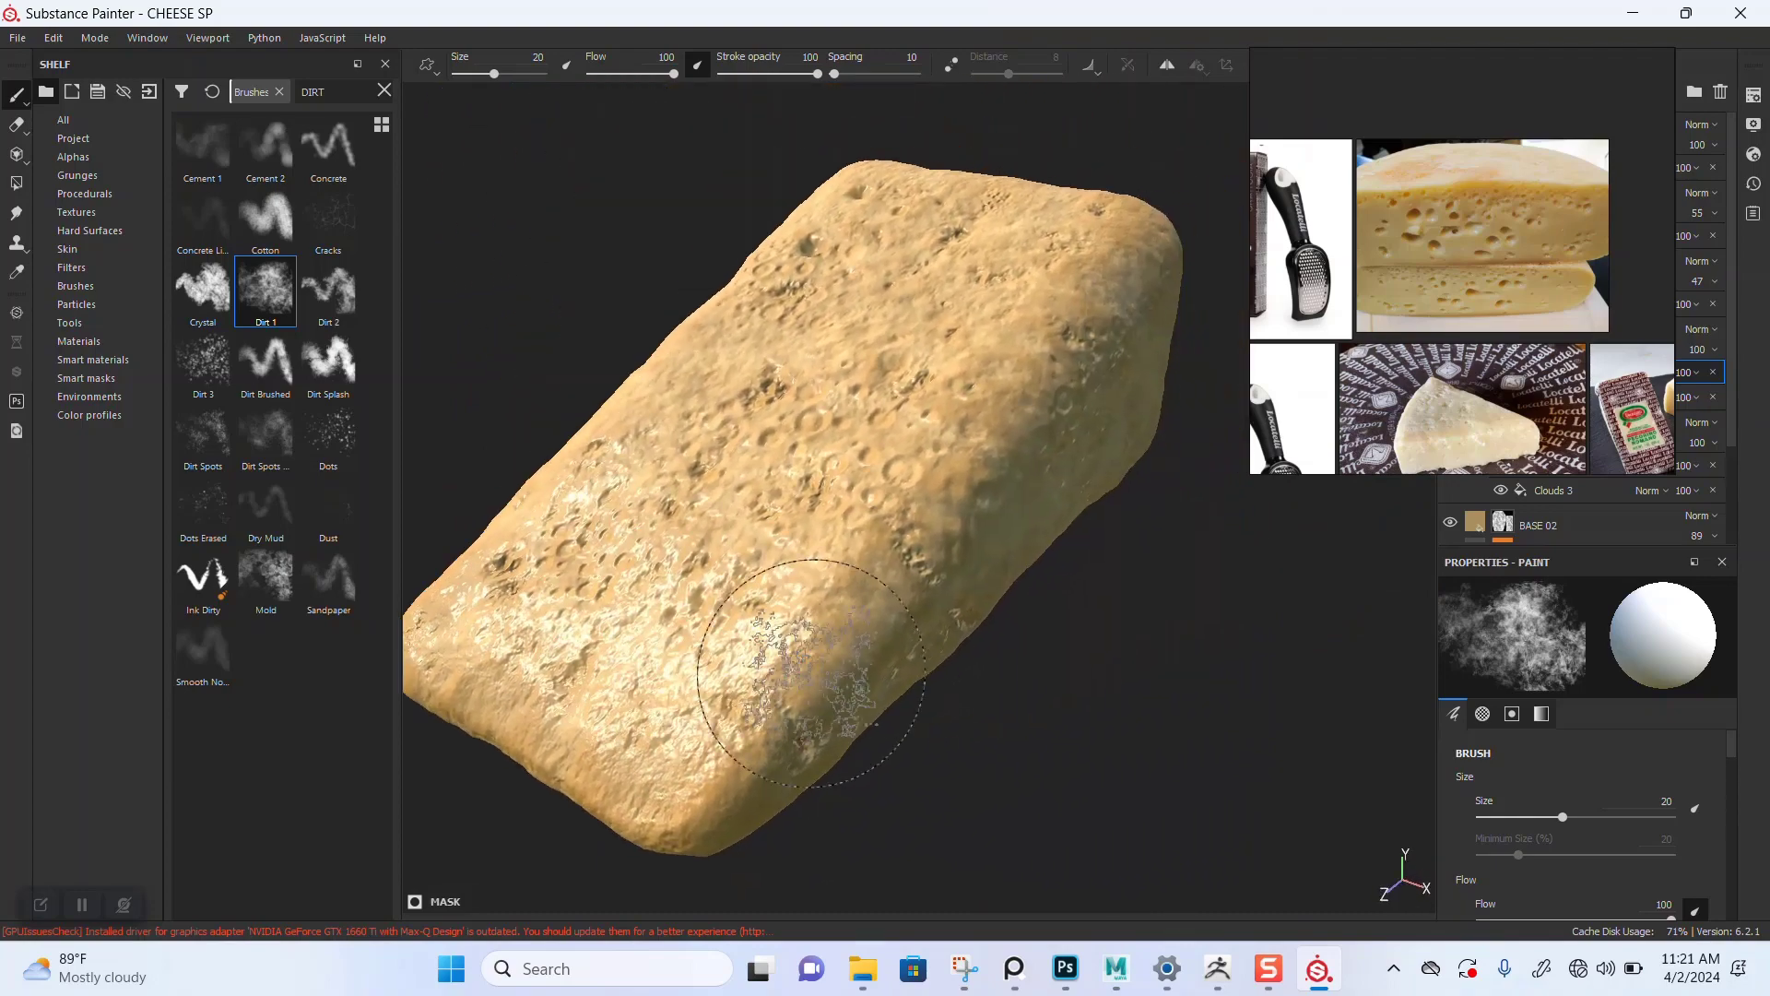
mouse_move(969, 674)
left_mouse_down("alt")
mouse_move(932, 687)
mouse_move(903, 649)
left_mouse_up("alt")
right_click_drag(905, 649, 920, 645, "shift")
left_click_drag(920, 646, 964, 576, "alt")
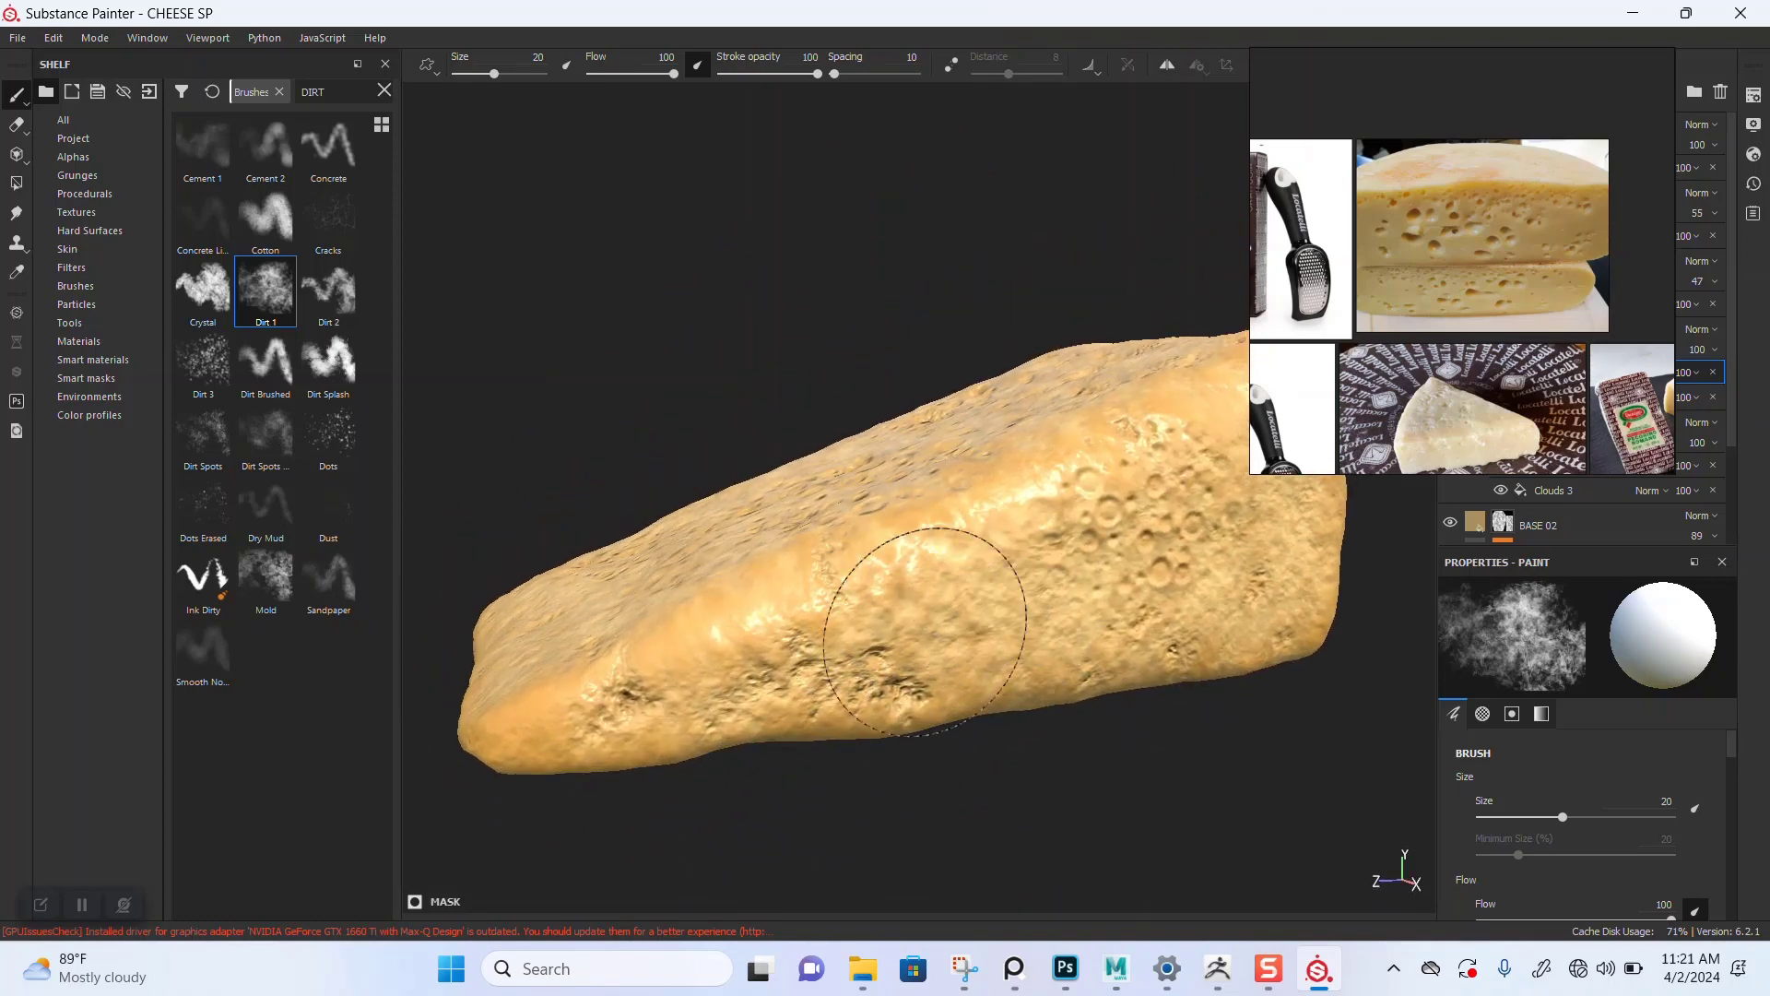
mouse_move(1071, 644)
left_mouse_down("alt")
mouse_move(977, 632)
mouse_move(988, 672)
left_mouse_up("alt")
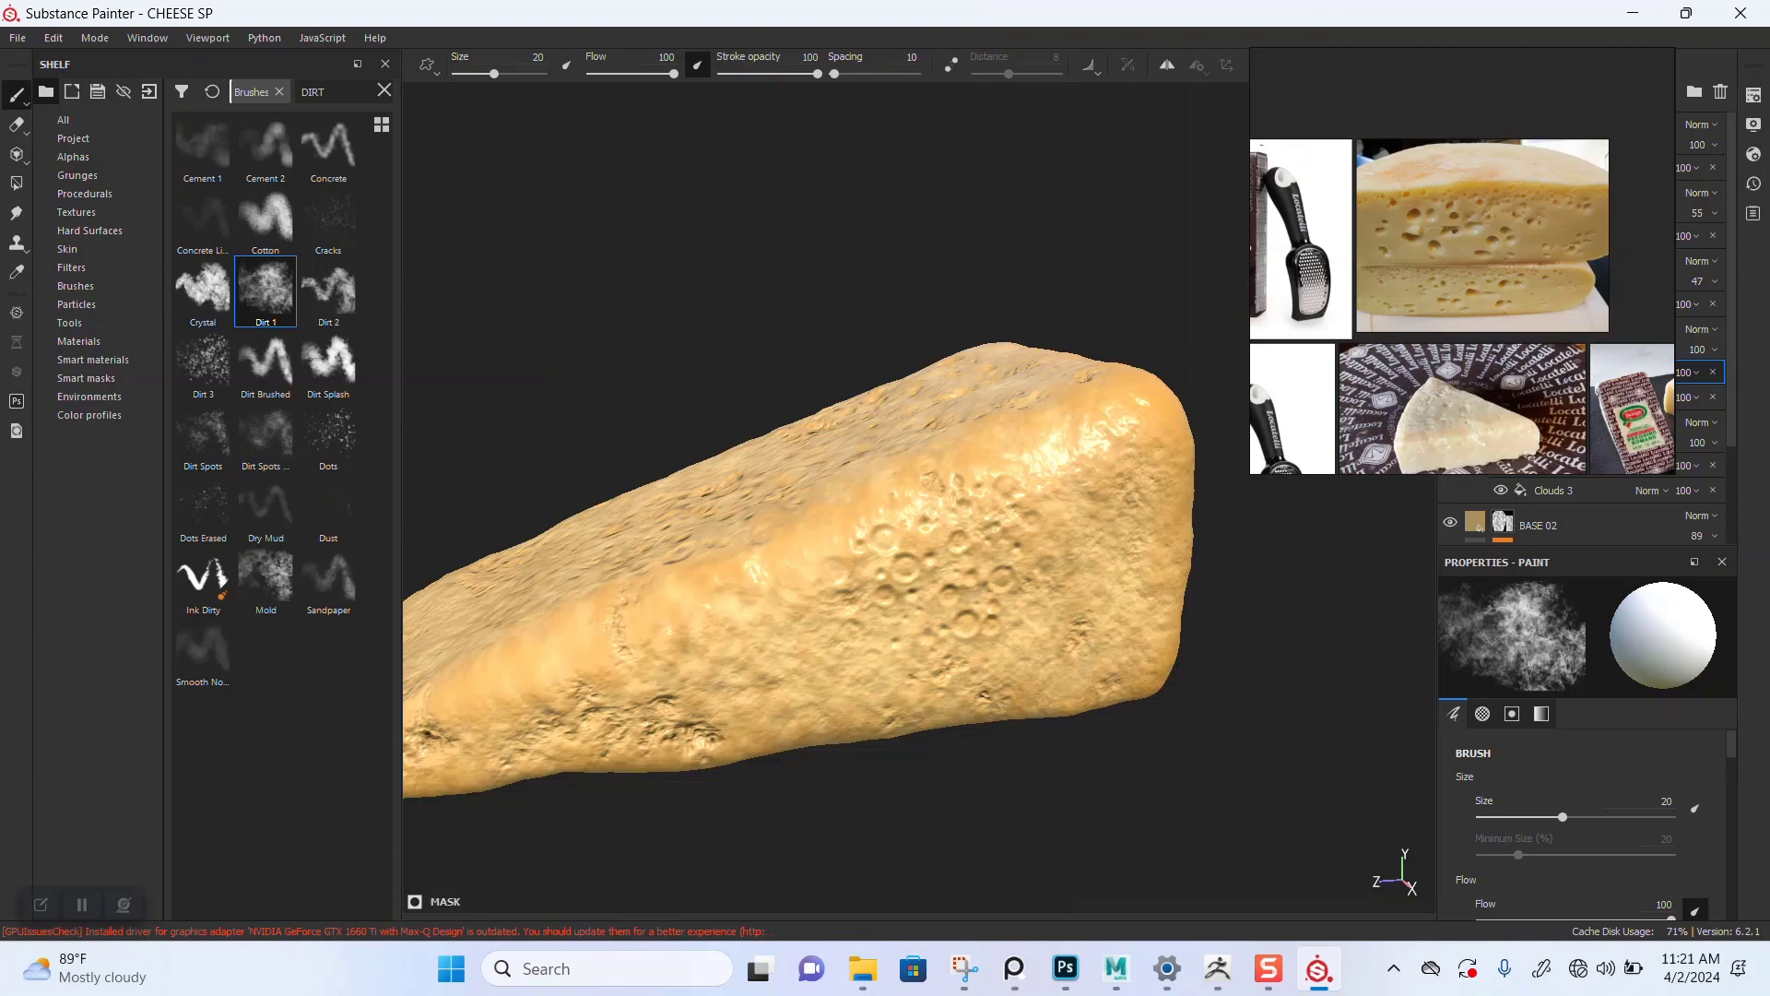
Step: Resize and maximize the program window so the Layers panel is visible again
key("super+Down")
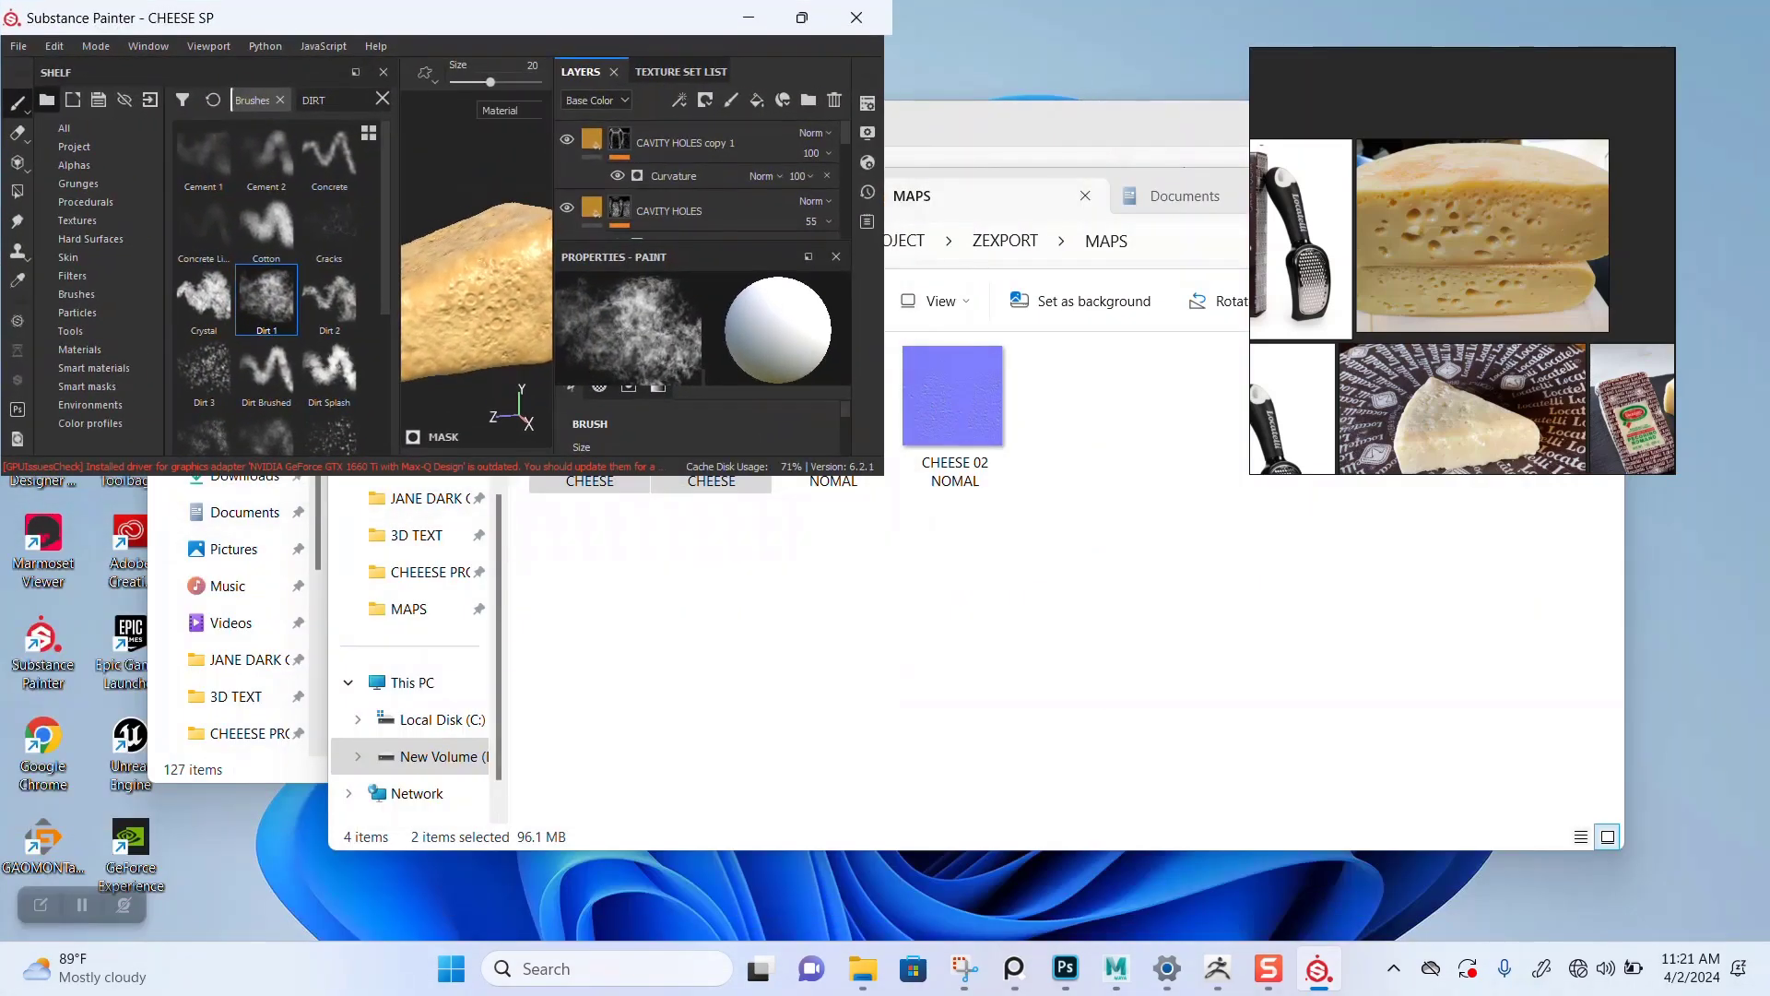
key("super+Down")
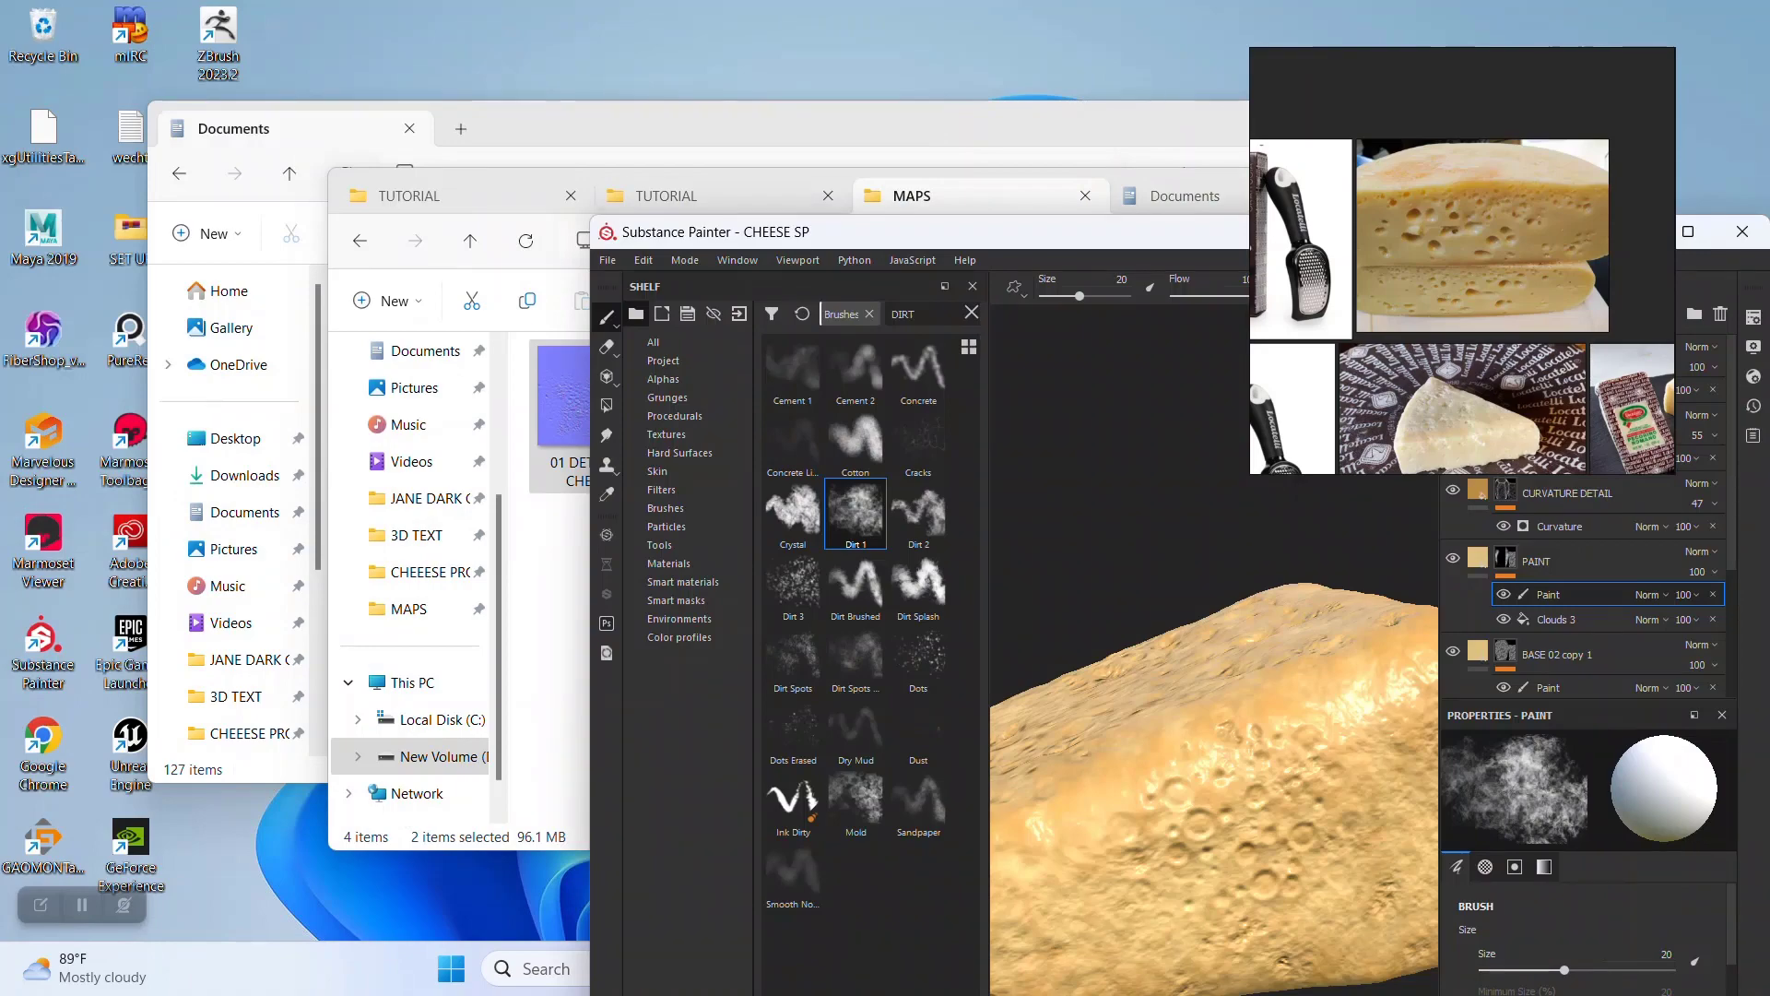
left_click_drag(1180, 232, 941, 138)
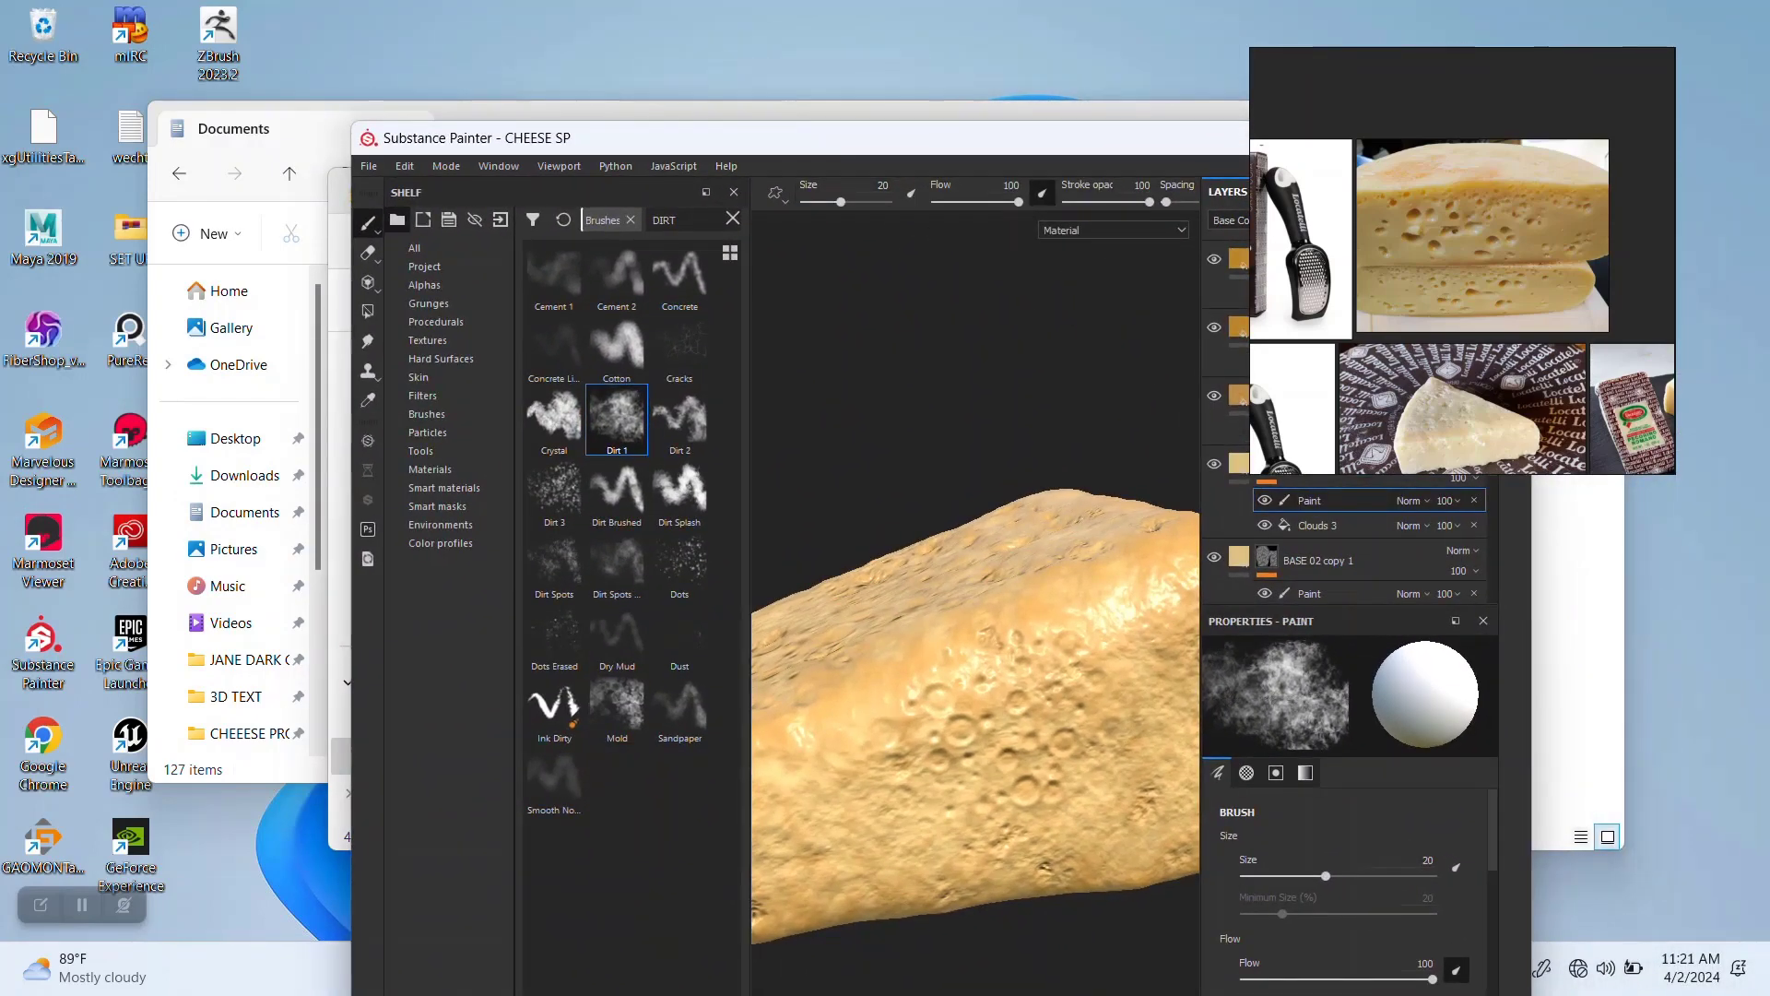
right_click_drag(1479, 440, 1712, 120)
left_click(1449, 137)
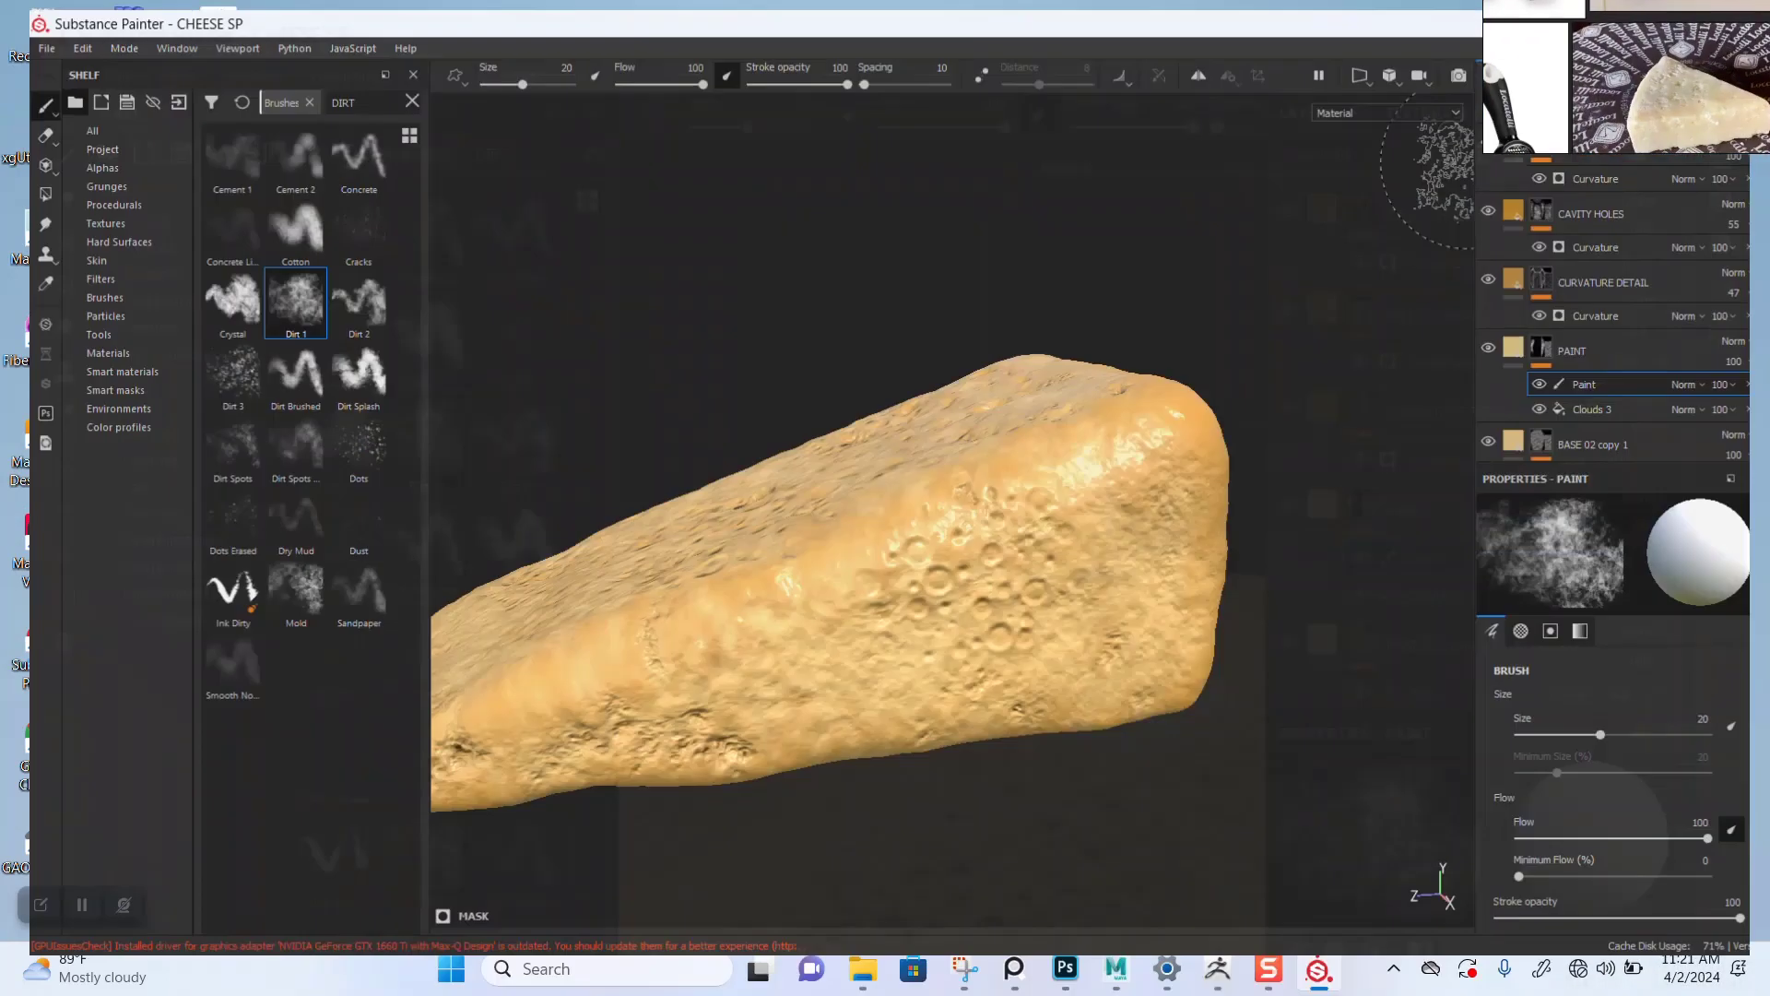
Step: Examine the cheese from several angles in the base color view and then the material view
mouse_move(906, 603)
left_mouse_down("alt")
mouse_move(929, 396)
mouse_move(937, 585)
mouse_move(968, 549)
mouse_move(945, 599)
mouse_move(977, 672)
mouse_move(1005, 663)
mouse_move(954, 588)
left_mouse_up("alt")
left_click_drag(1085, 602, 991, 659, "alt")
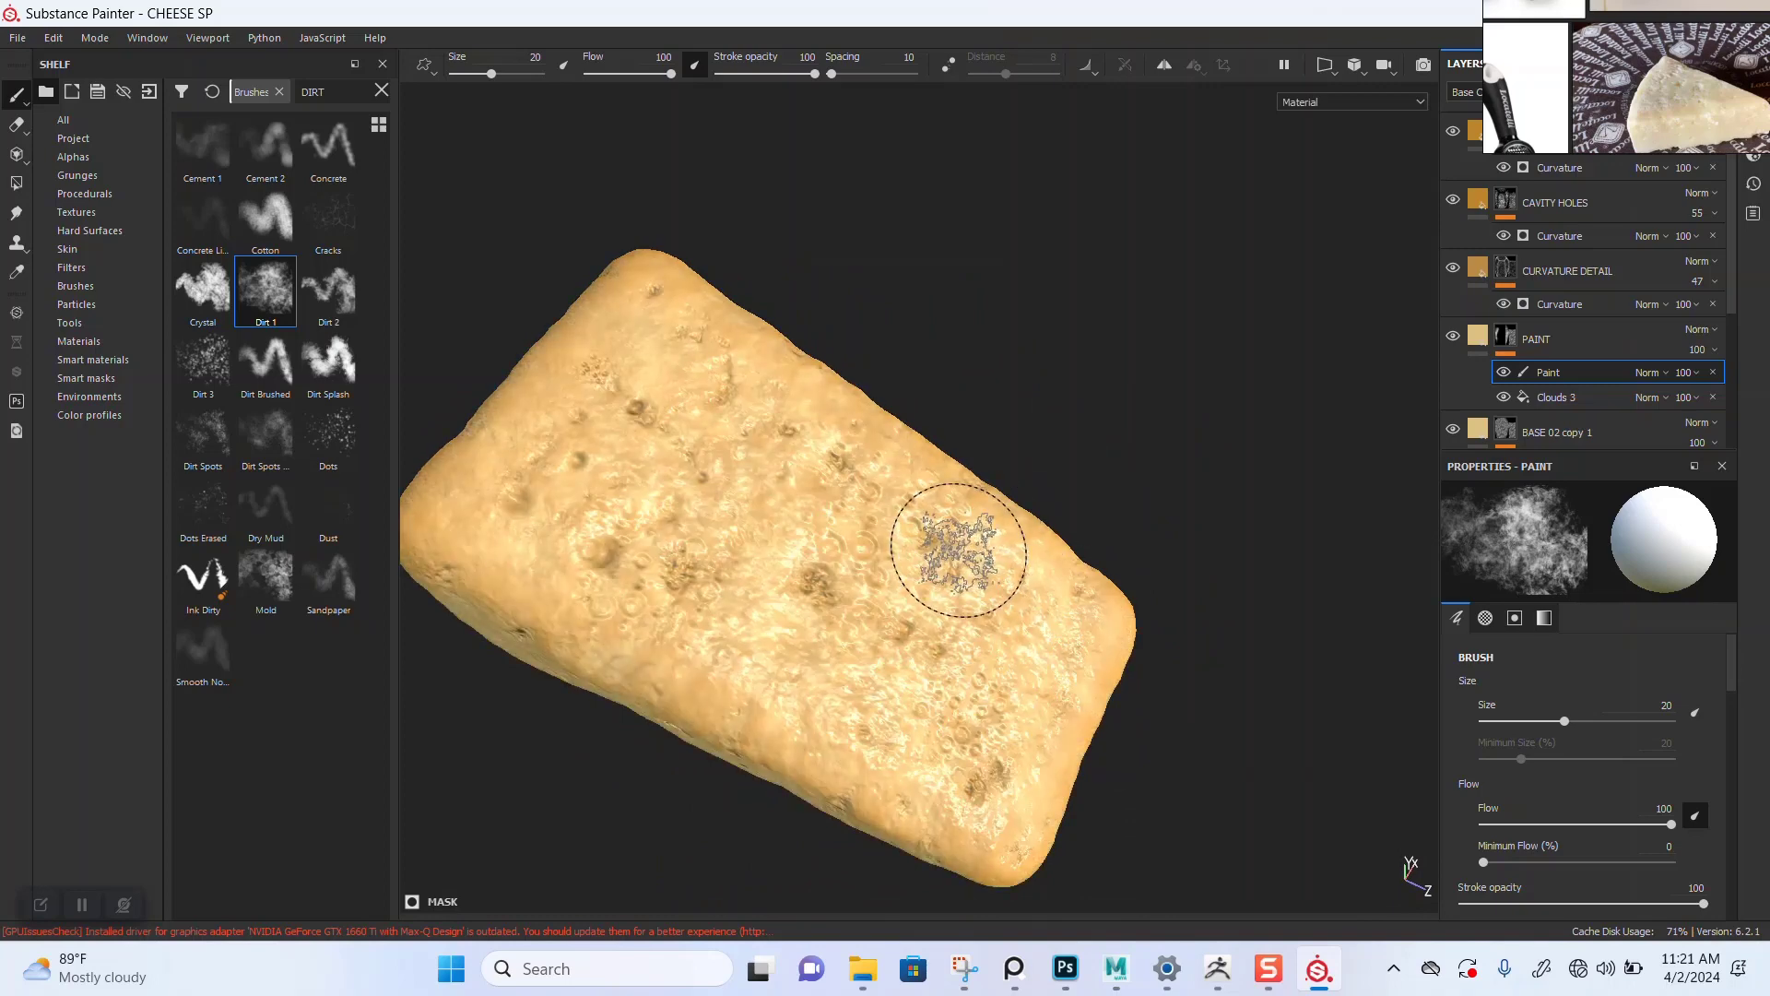
key("c")
mouse_move(808, 633)
left_mouse_down("alt")
mouse_move(920, 565)
mouse_move(964, 594)
mouse_move(950, 529)
left_mouse_up("alt")
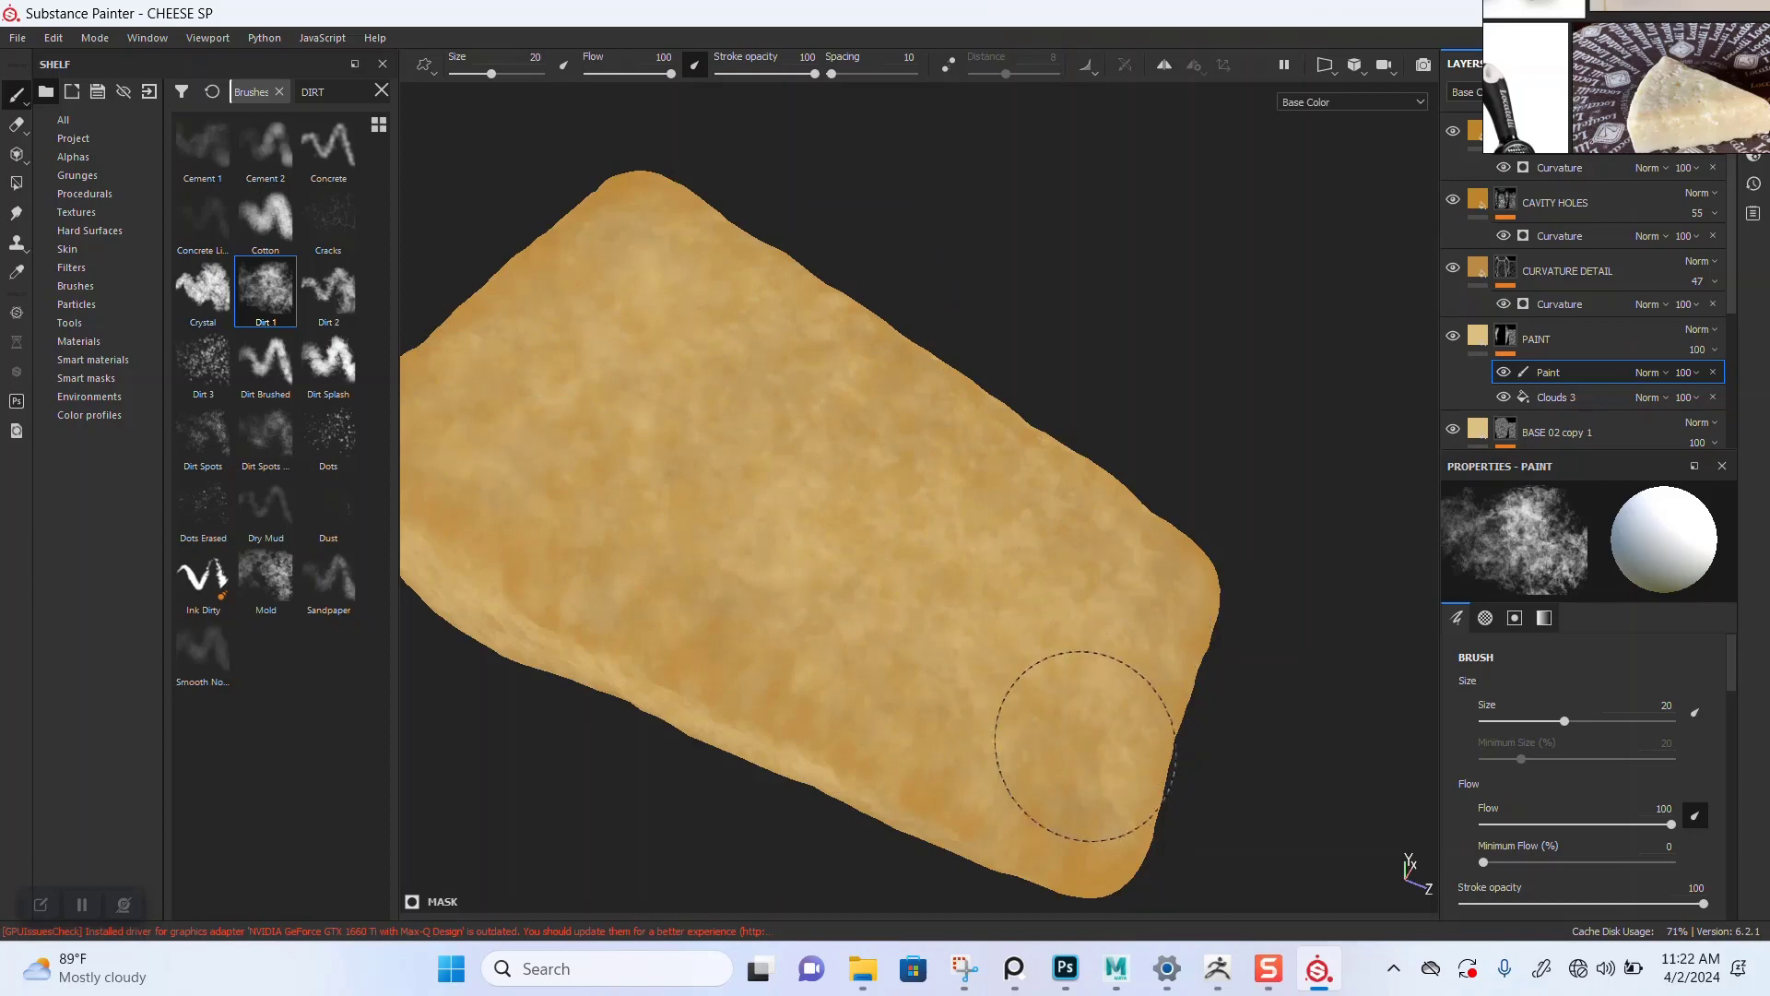
mouse_move(1146, 513)
left_mouse_down("alt")
mouse_move(885, 572)
mouse_move(1033, 562)
left_mouse_up("alt")
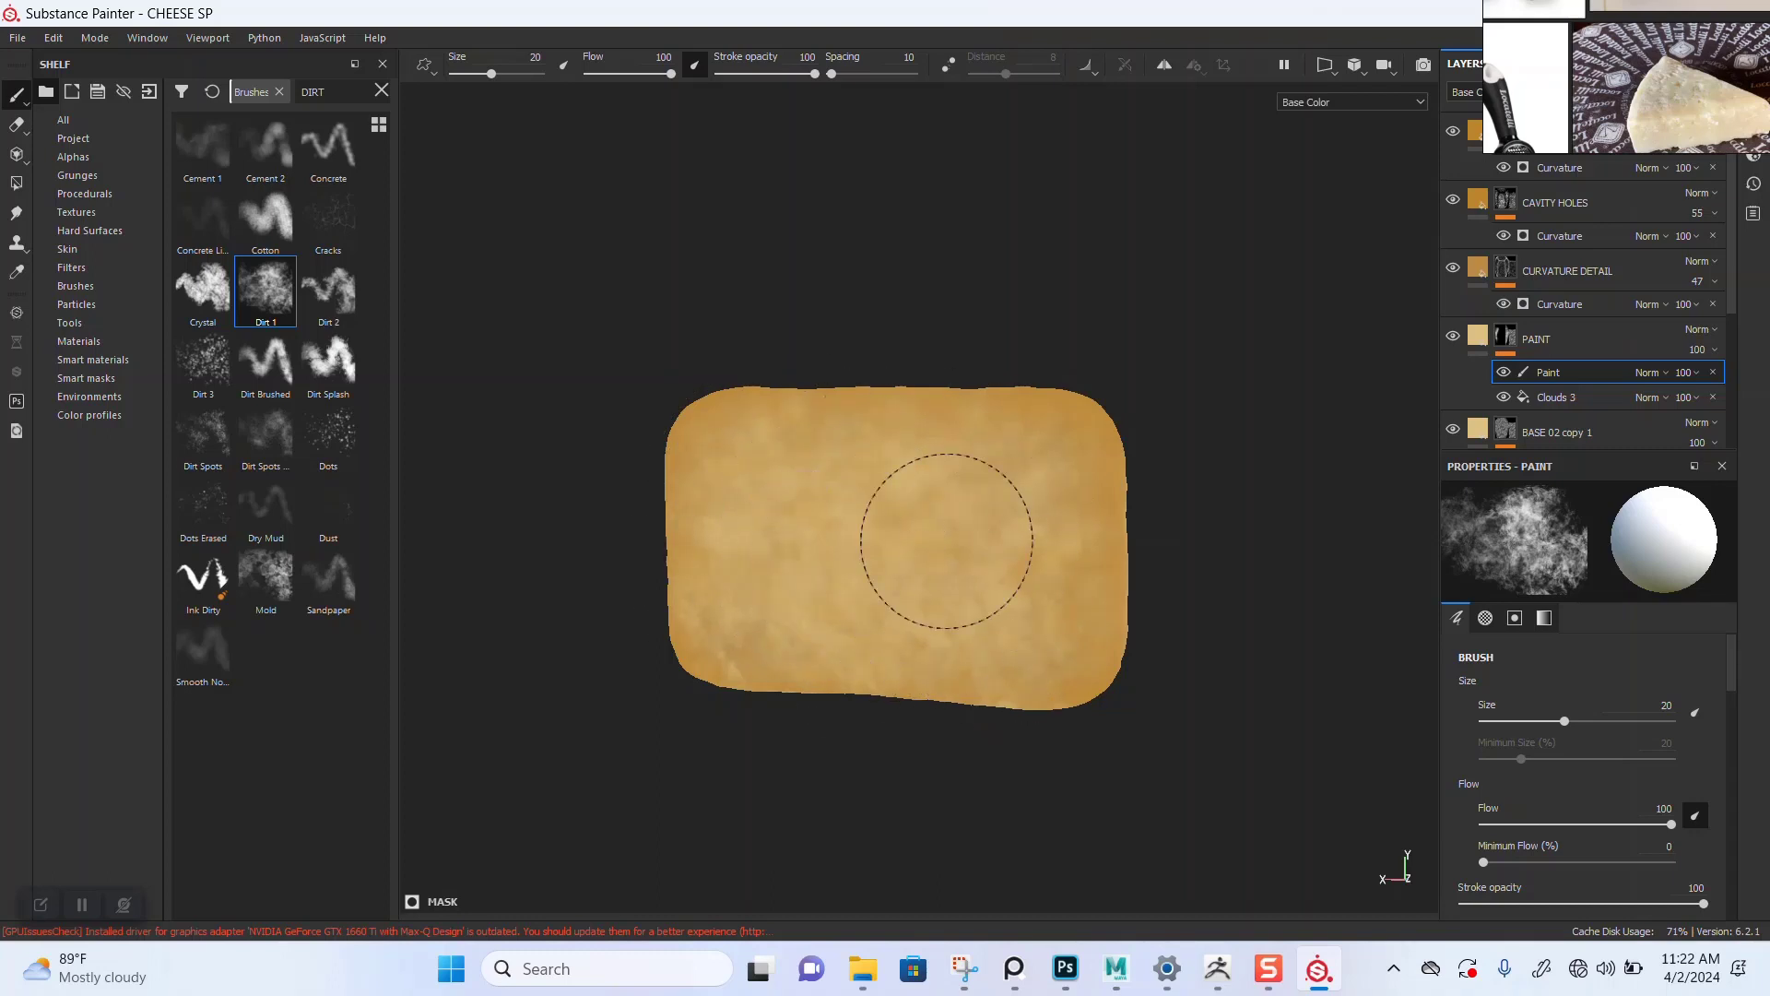
mouse_move(947, 541)
left_mouse_down("alt")
mouse_move(916, 434)
mouse_move(921, 553)
mouse_move(862, 572)
mouse_move(963, 542)
left_mouse_up("alt")
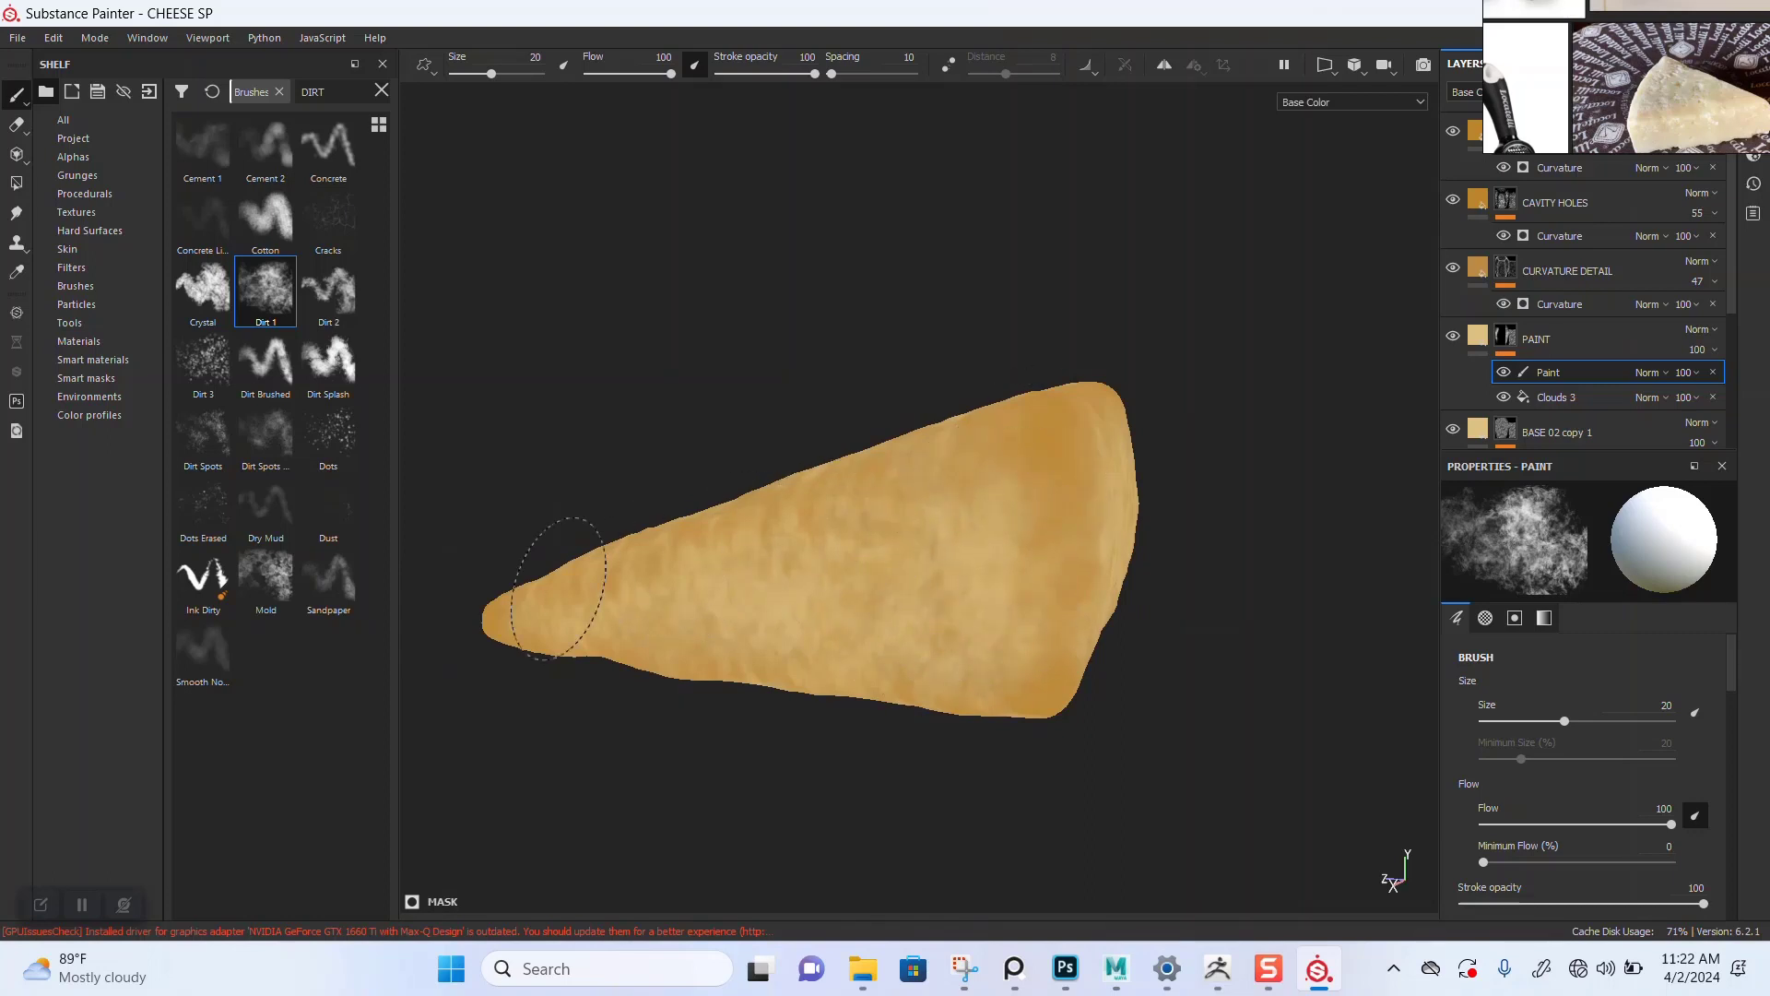
left_click_drag(559, 588, 982, 509, "alt")
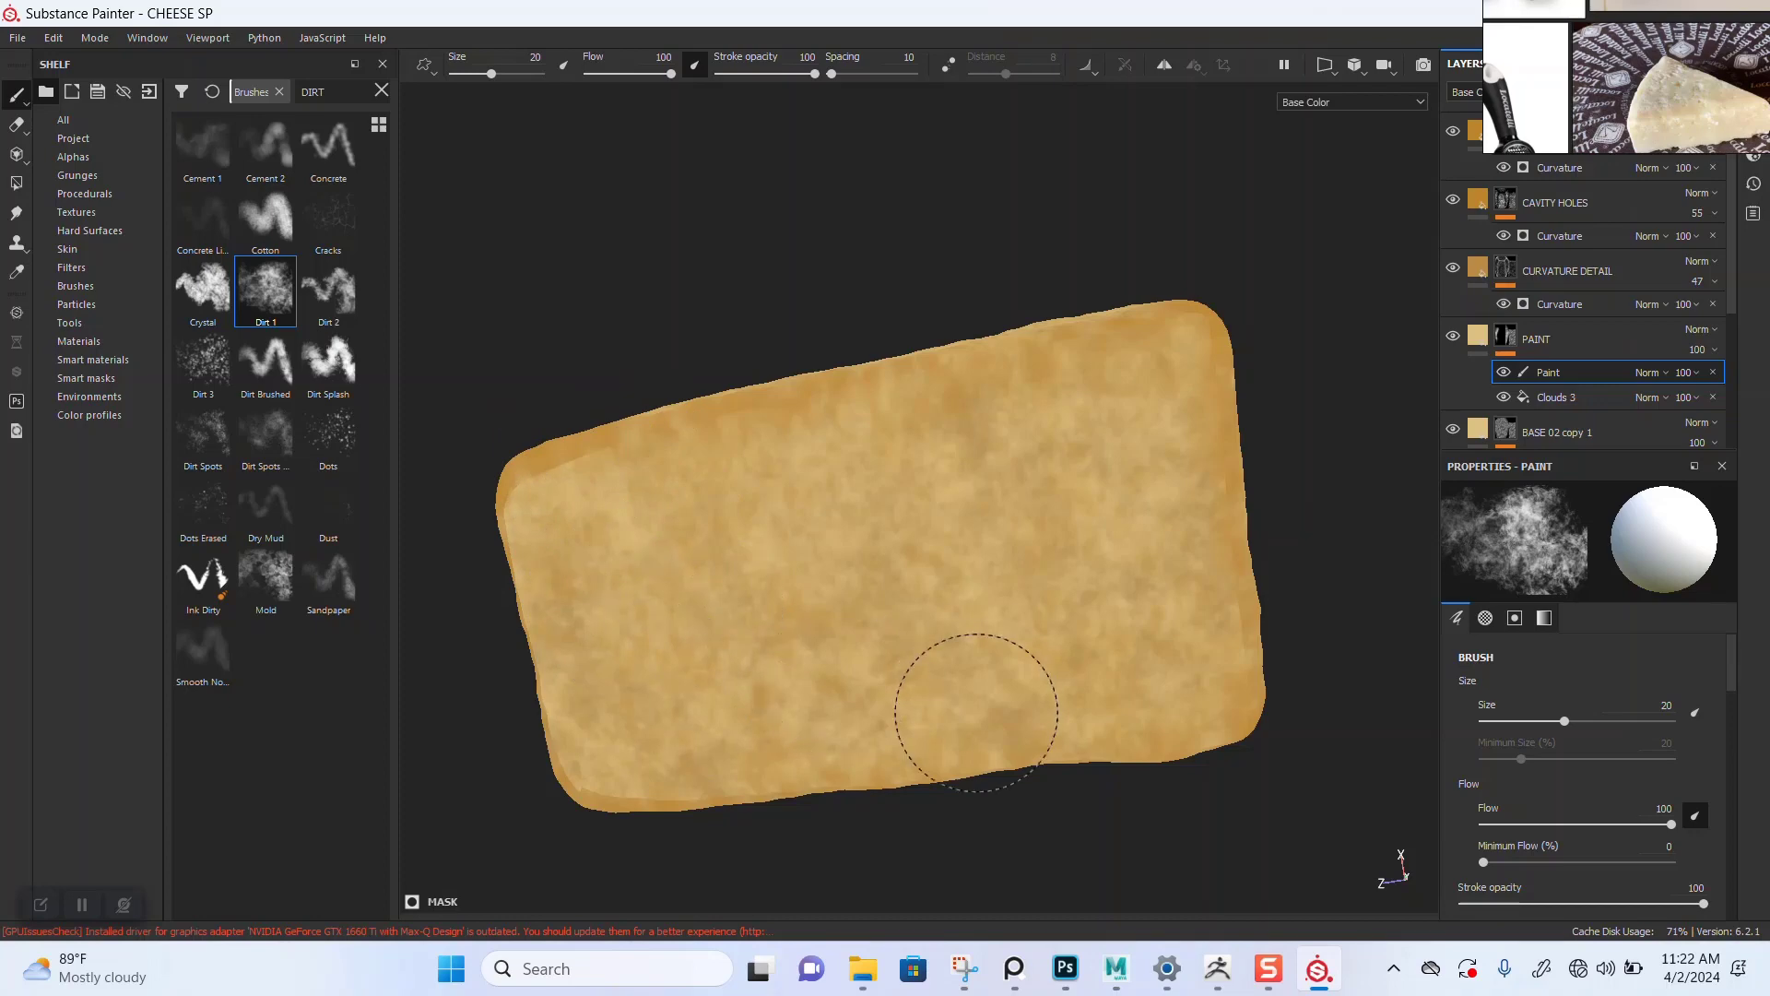
left_click_drag(975, 389, 970, 503, "alt")
key("m")
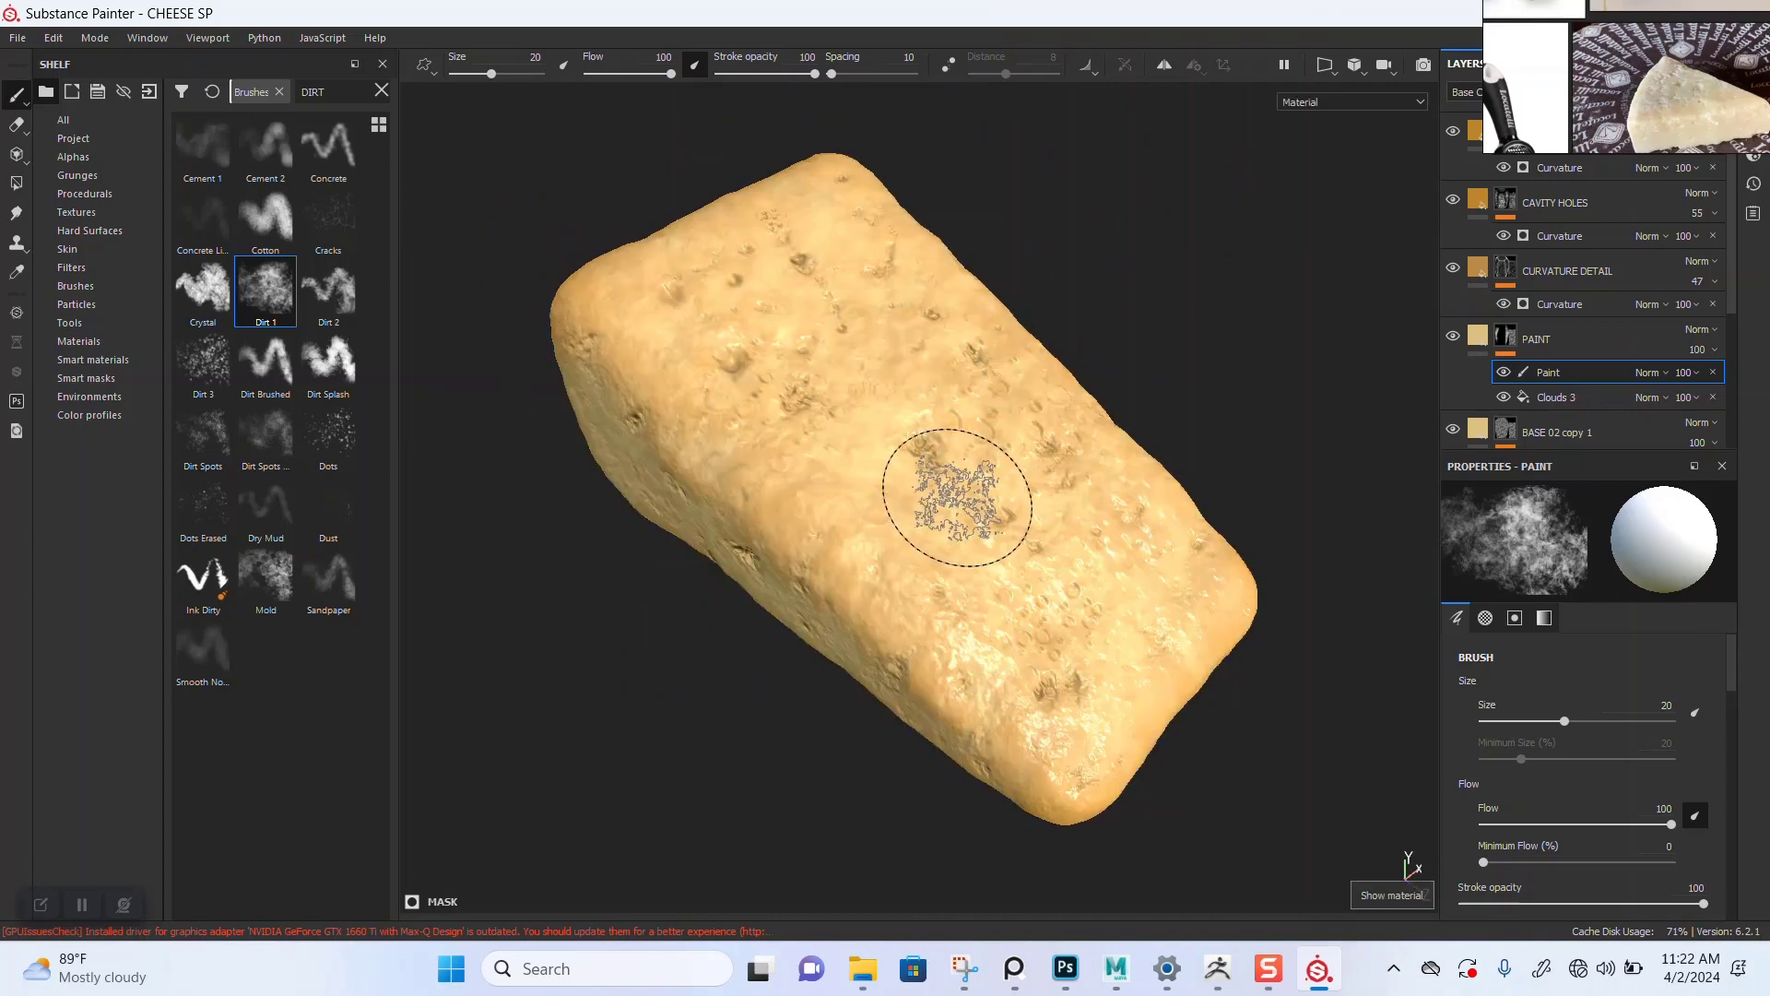
left_click_drag(968, 570, 1042, 493, "alt")
right_click_drag(1042, 493, 1198, 498, "shift")
left_click_drag(949, 632, 963, 503, "alt")
right_click_drag(922, 563, 968, 590, "alt")
left_click_drag(963, 590, 925, 526, "alt")
mouse_move(1037, 480)
left_mouse_down("alt")
mouse_move(972, 496)
mouse_move(949, 632)
mouse_move(927, 646)
mouse_move(908, 655)
mouse_move(960, 474)
mouse_move(830, 593)
mouse_move(904, 670)
mouse_move(854, 590)
mouse_move(866, 489)
mouse_move(857, 544)
left_mouse_up("alt")
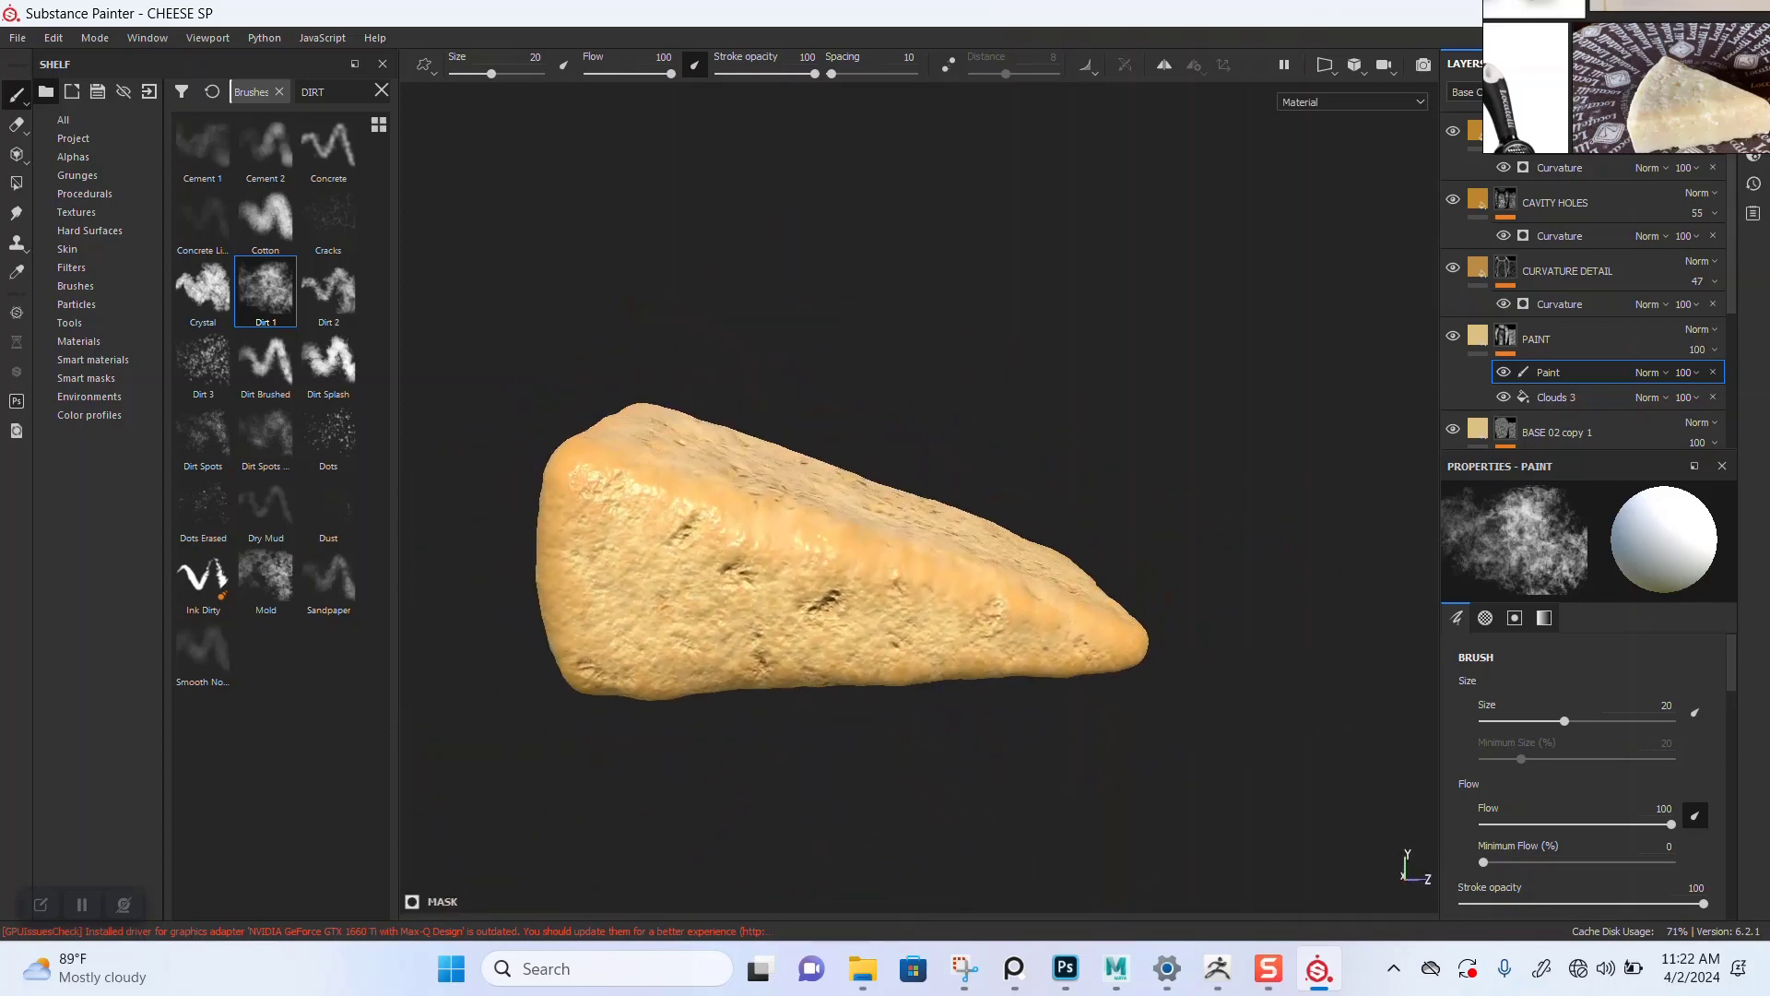
Step: Move the reference image viewer beside the shelf and zoom into the cheese reference photos
right_click_drag(1624, 101, 351, 482)
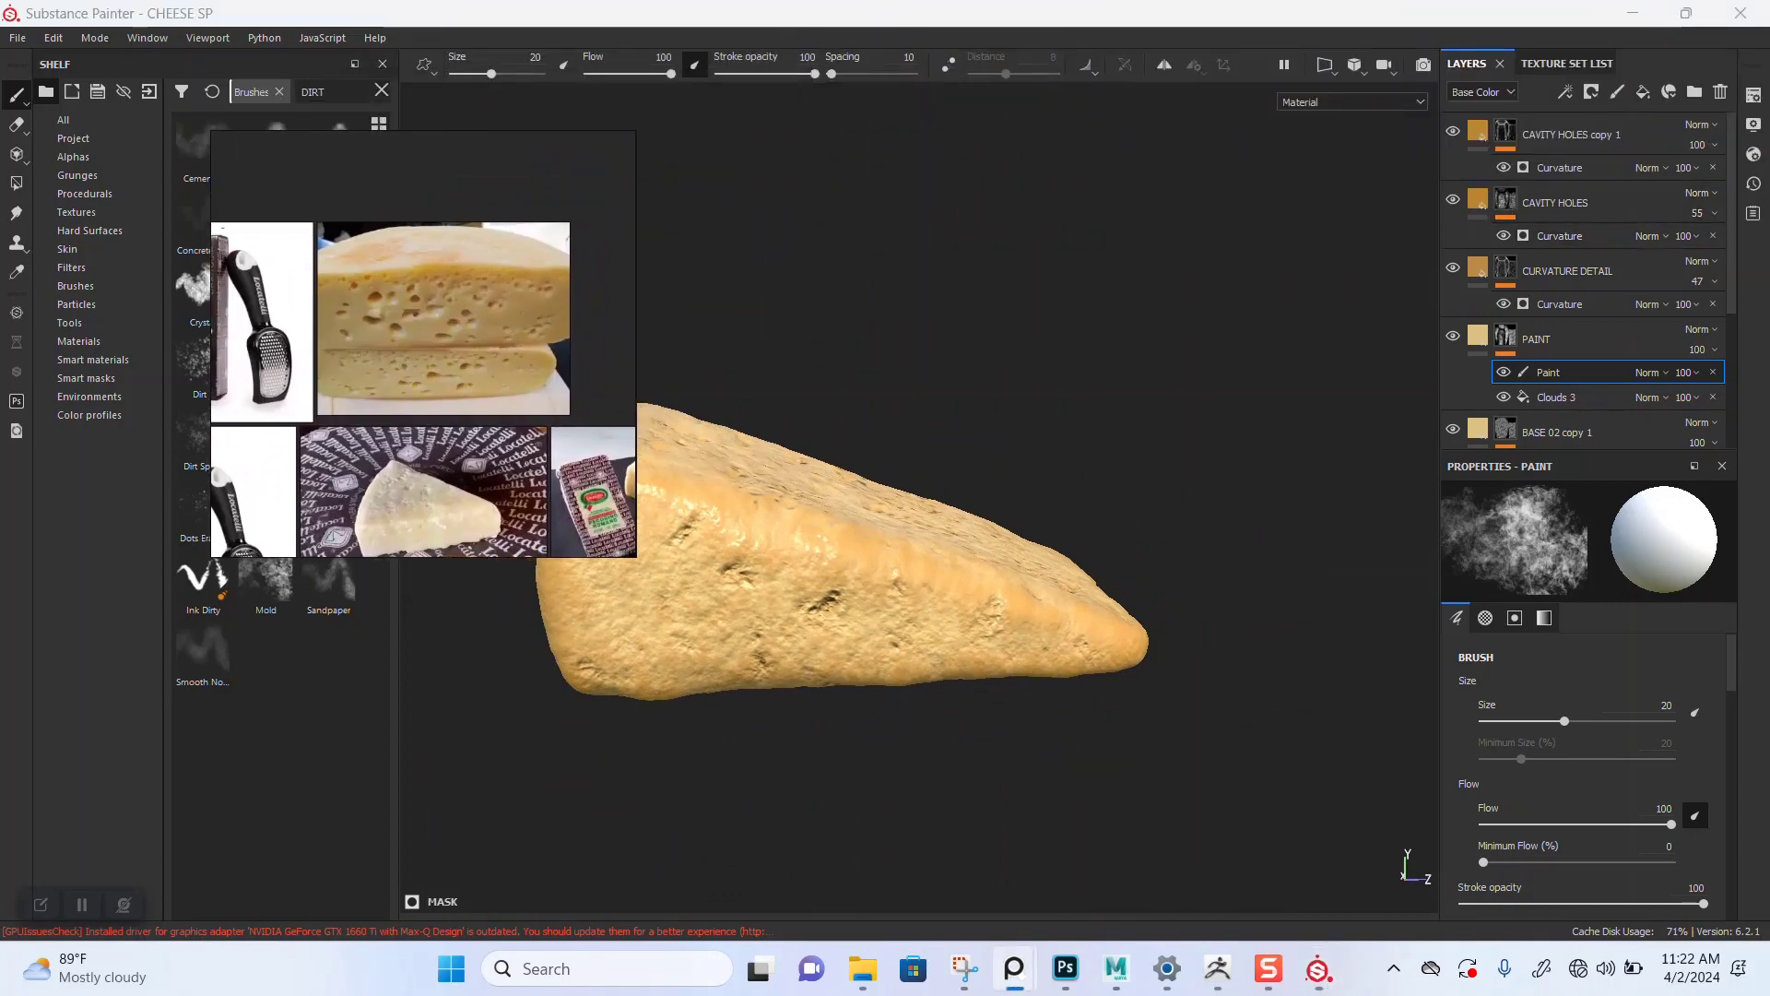
right_click_drag(437, 336, 369, 339)
scroll(371, 334, "up", 3)
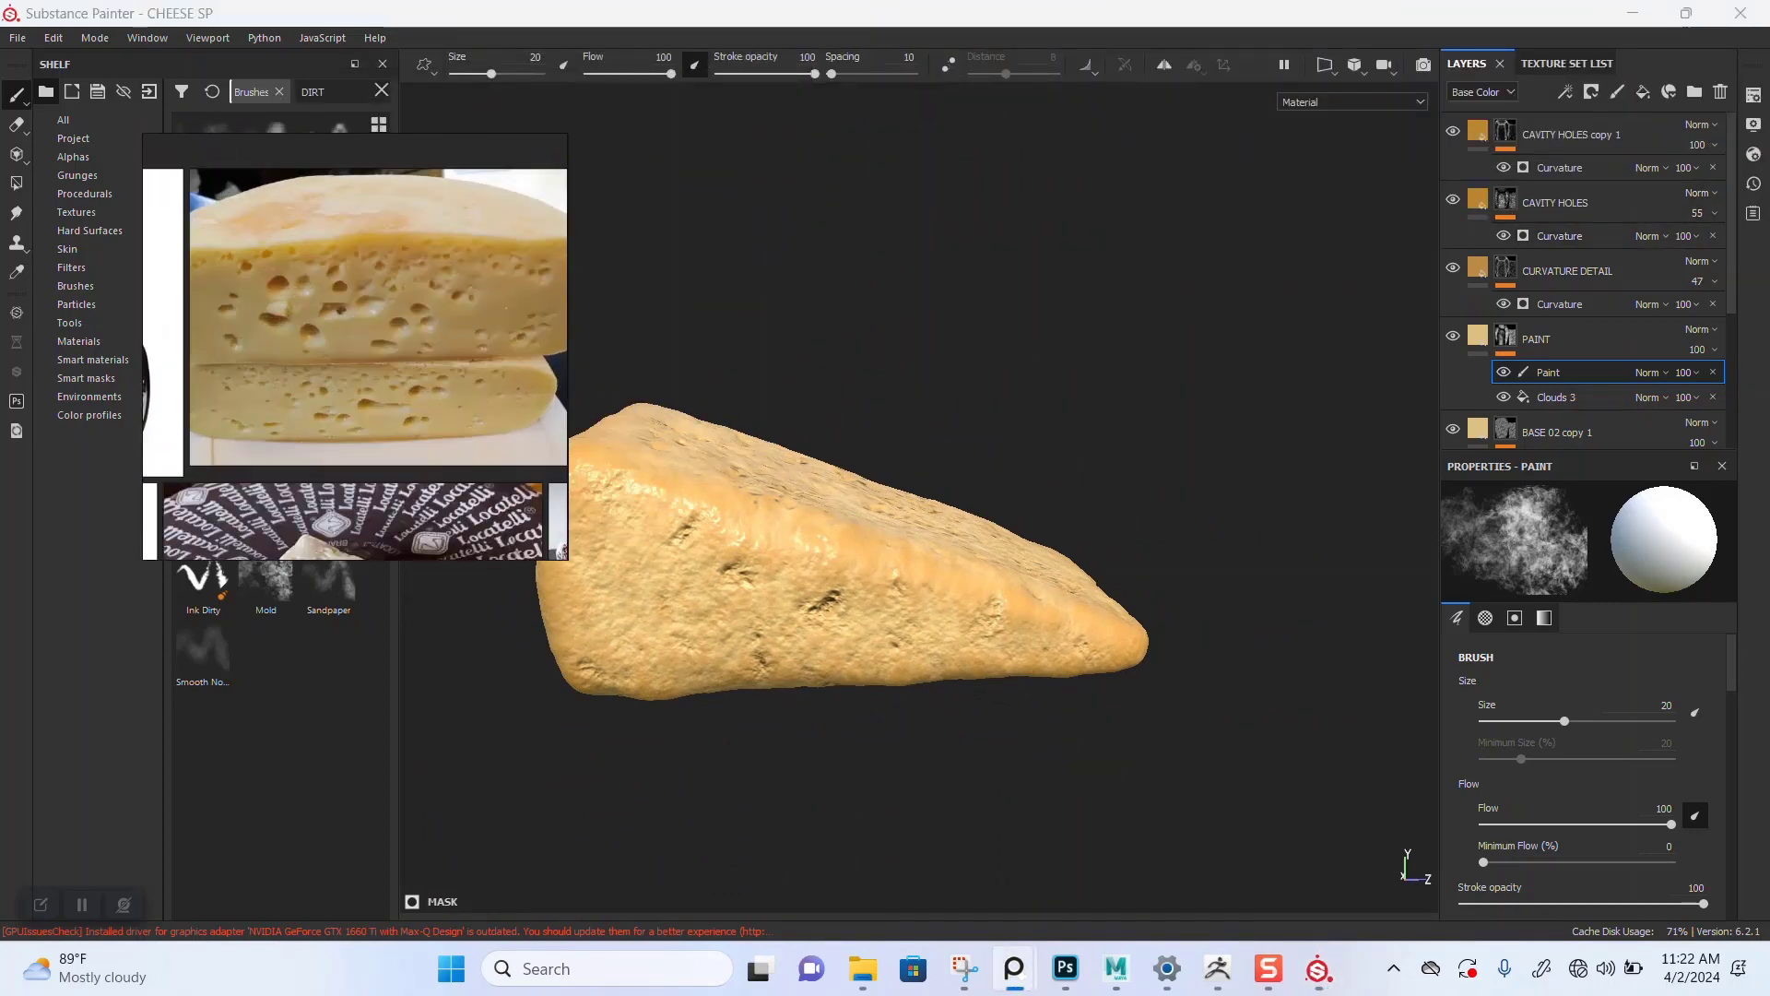
scroll(367, 343, "down", 6)
middle_click_drag(367, 343, 479, 182)
scroll(553, 512, "up", 10)
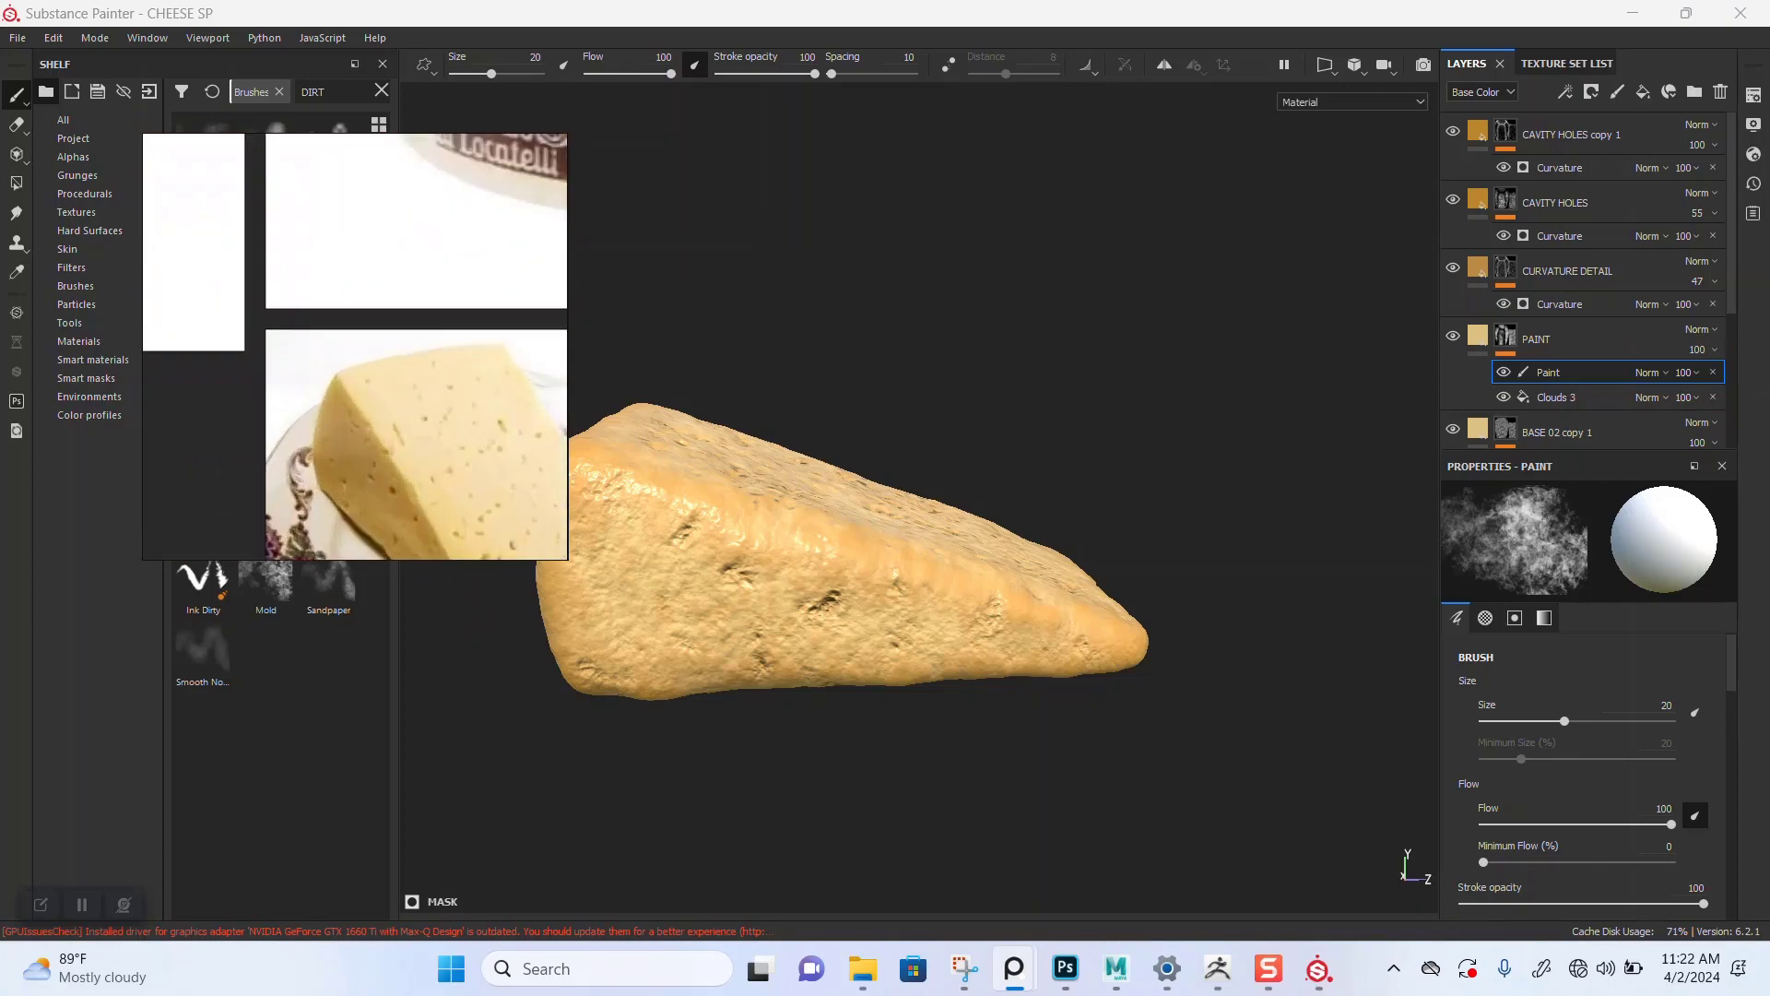
scroll(551, 505, "up", 3)
middle_click_drag(546, 490, 462, 465)
scroll(448, 419, "down", 10)
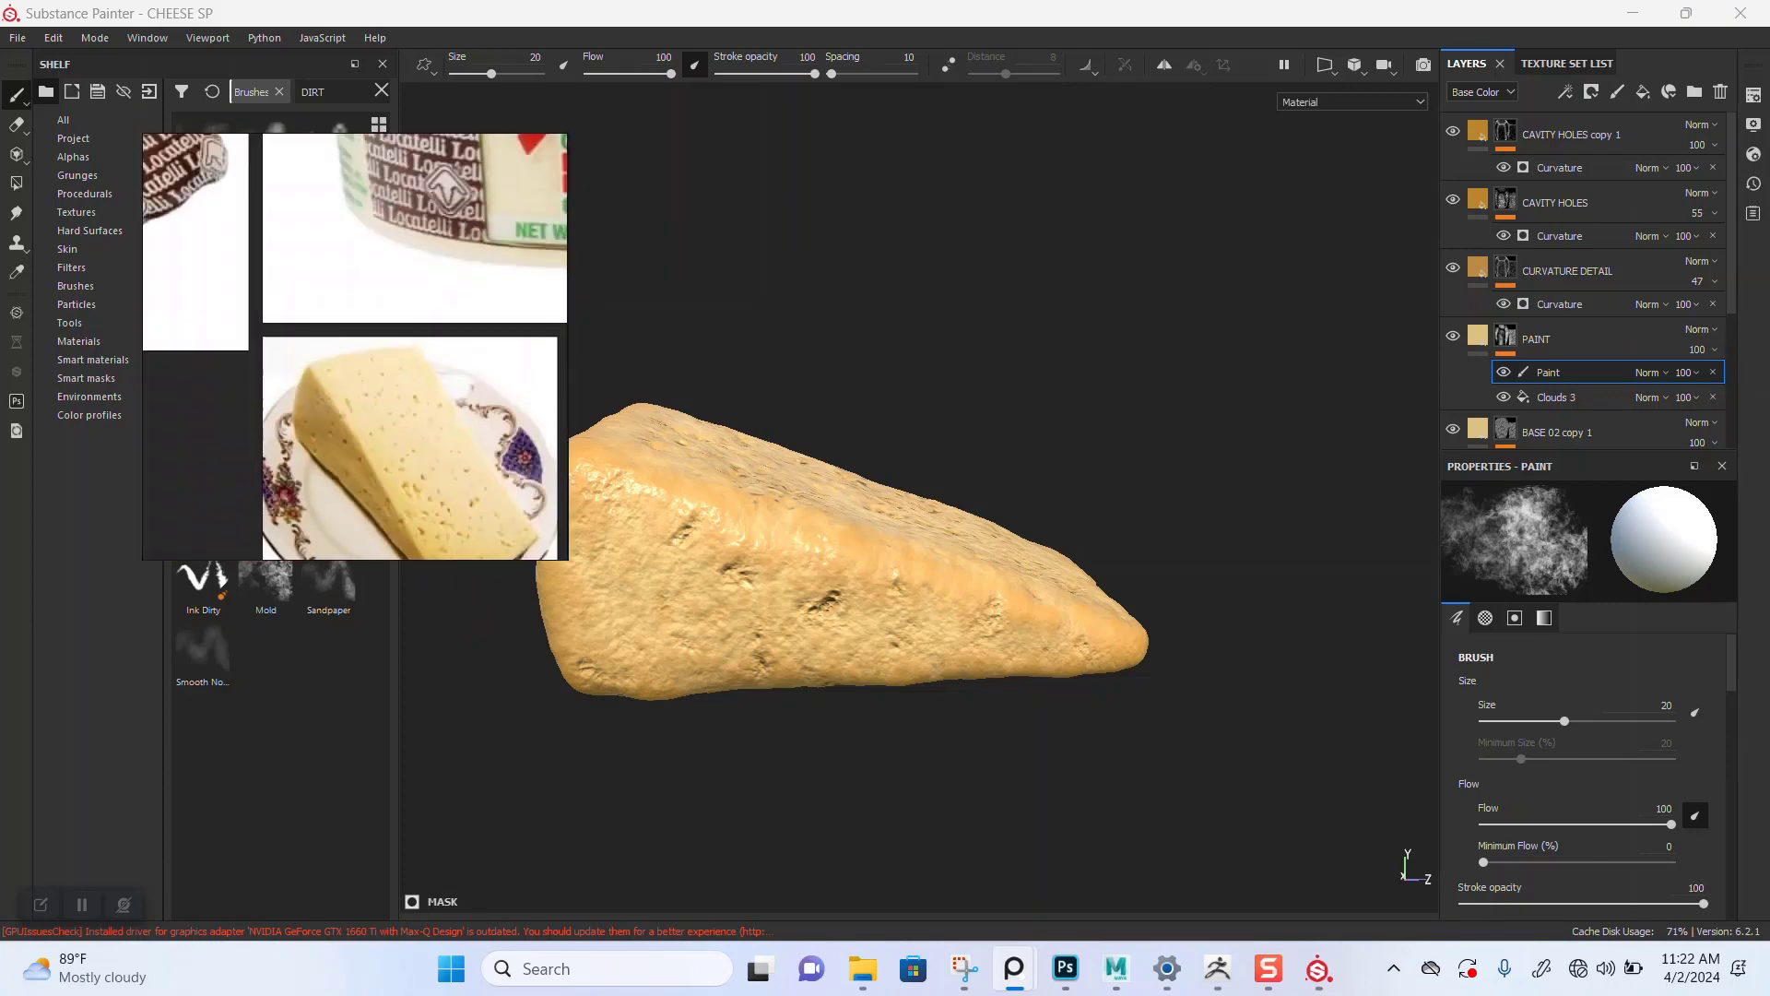
middle_click_drag(479, 240, 167, 556)
middle_click_drag(377, 139, 375, 361)
scroll(356, 315, "up", 2)
scroll(357, 314, "up", 5)
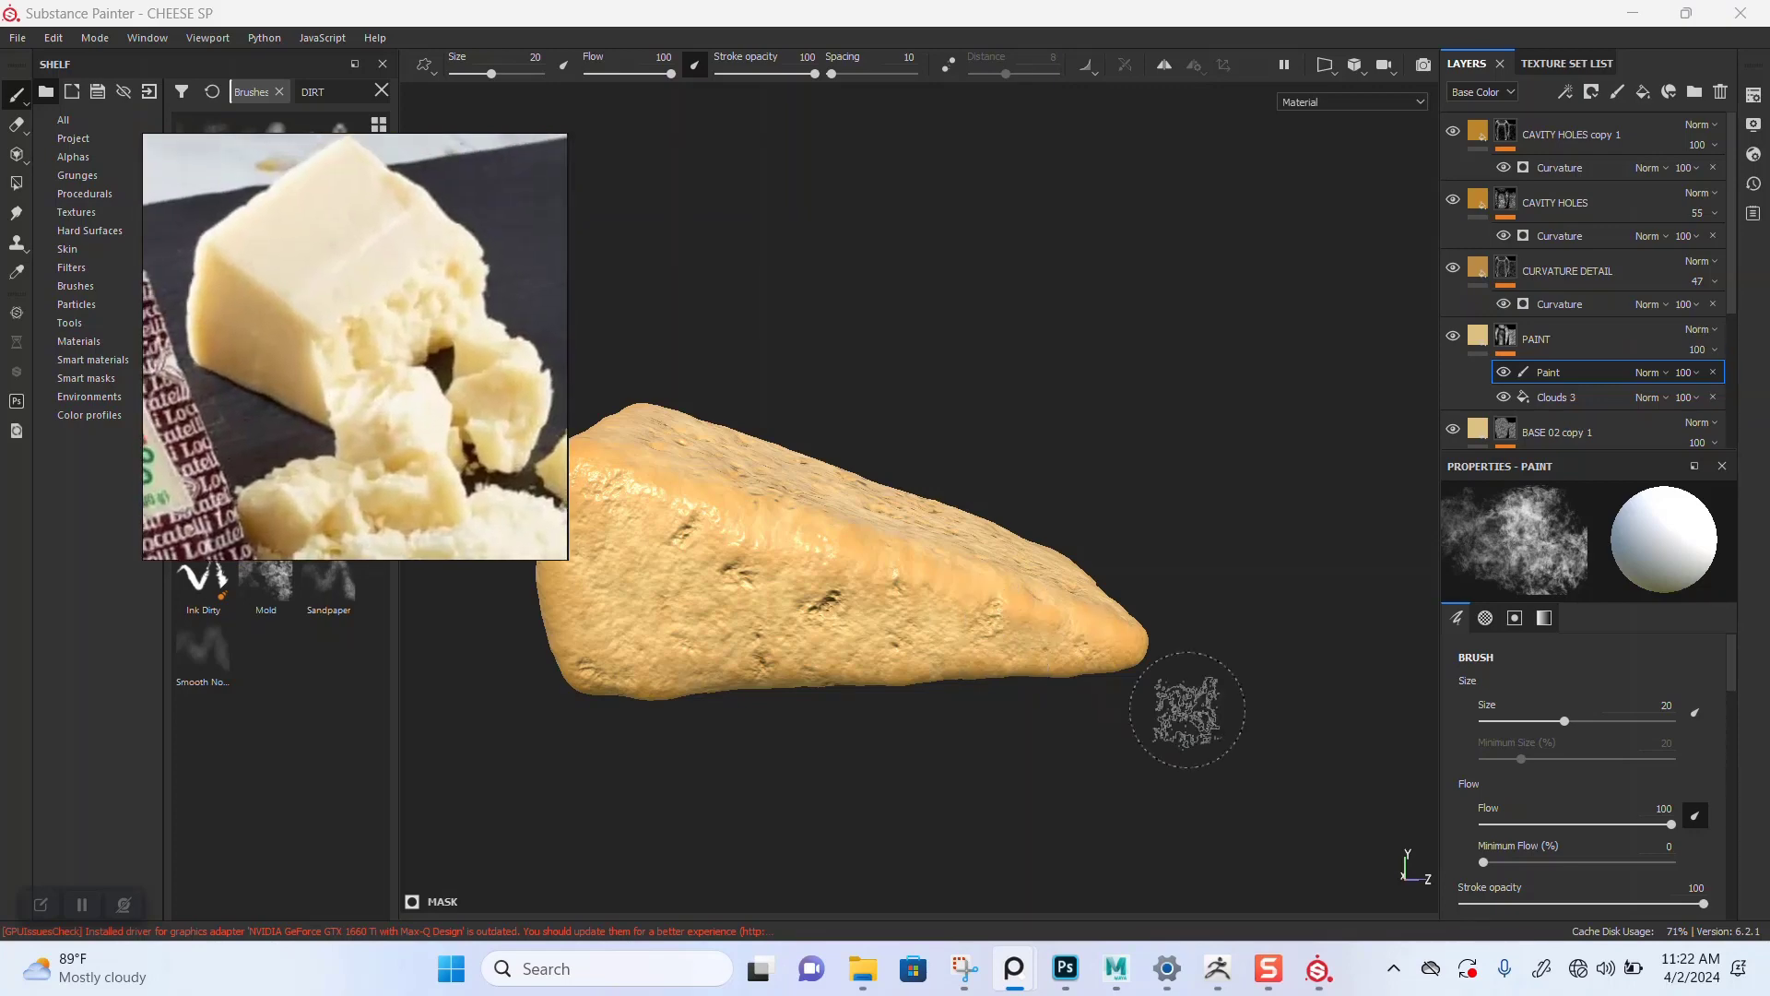
Step: Orbit and zoom around the cheese to compare its surface with the reference photo
mouse_move(1027, 633)
left_mouse_down("alt")
mouse_move(994, 614)
mouse_move(1043, 456)
left_mouse_up("alt")
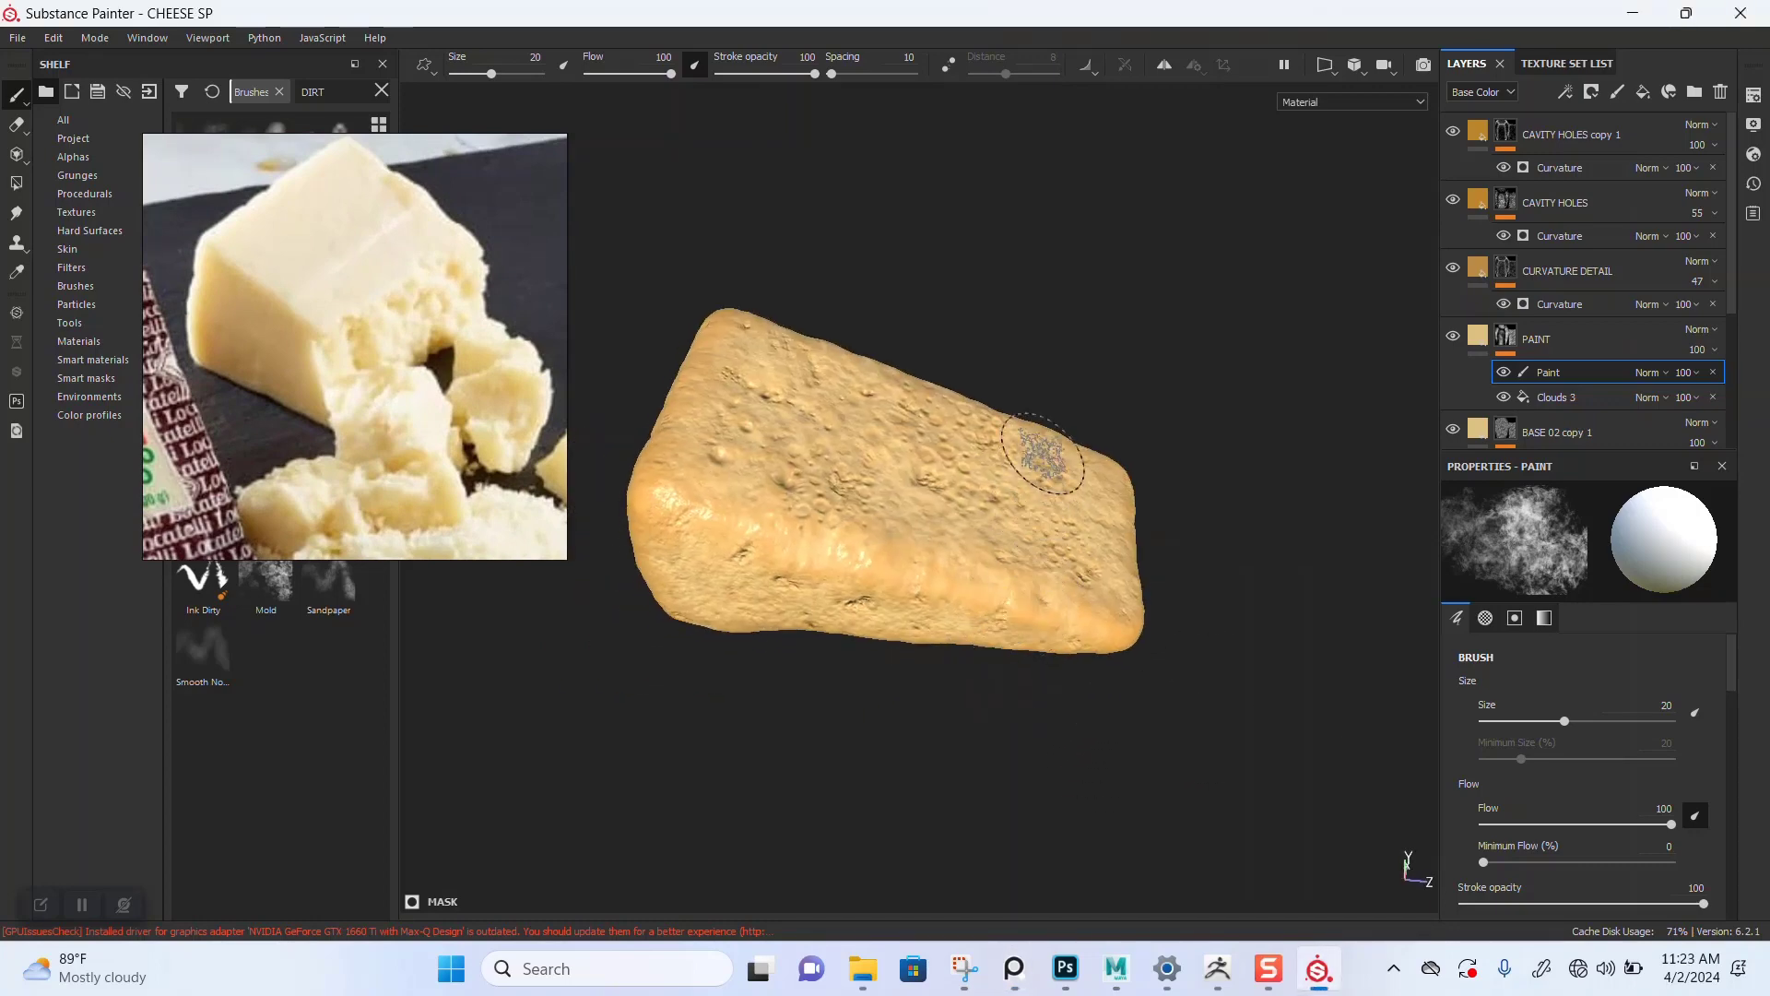
scroll(1057, 479, "up", 3)
left_click_drag(1115, 561, 956, 510, "alt")
scroll(976, 694, "up", 2)
middle_click_drag(1017, 475, 1024, 621, "alt")
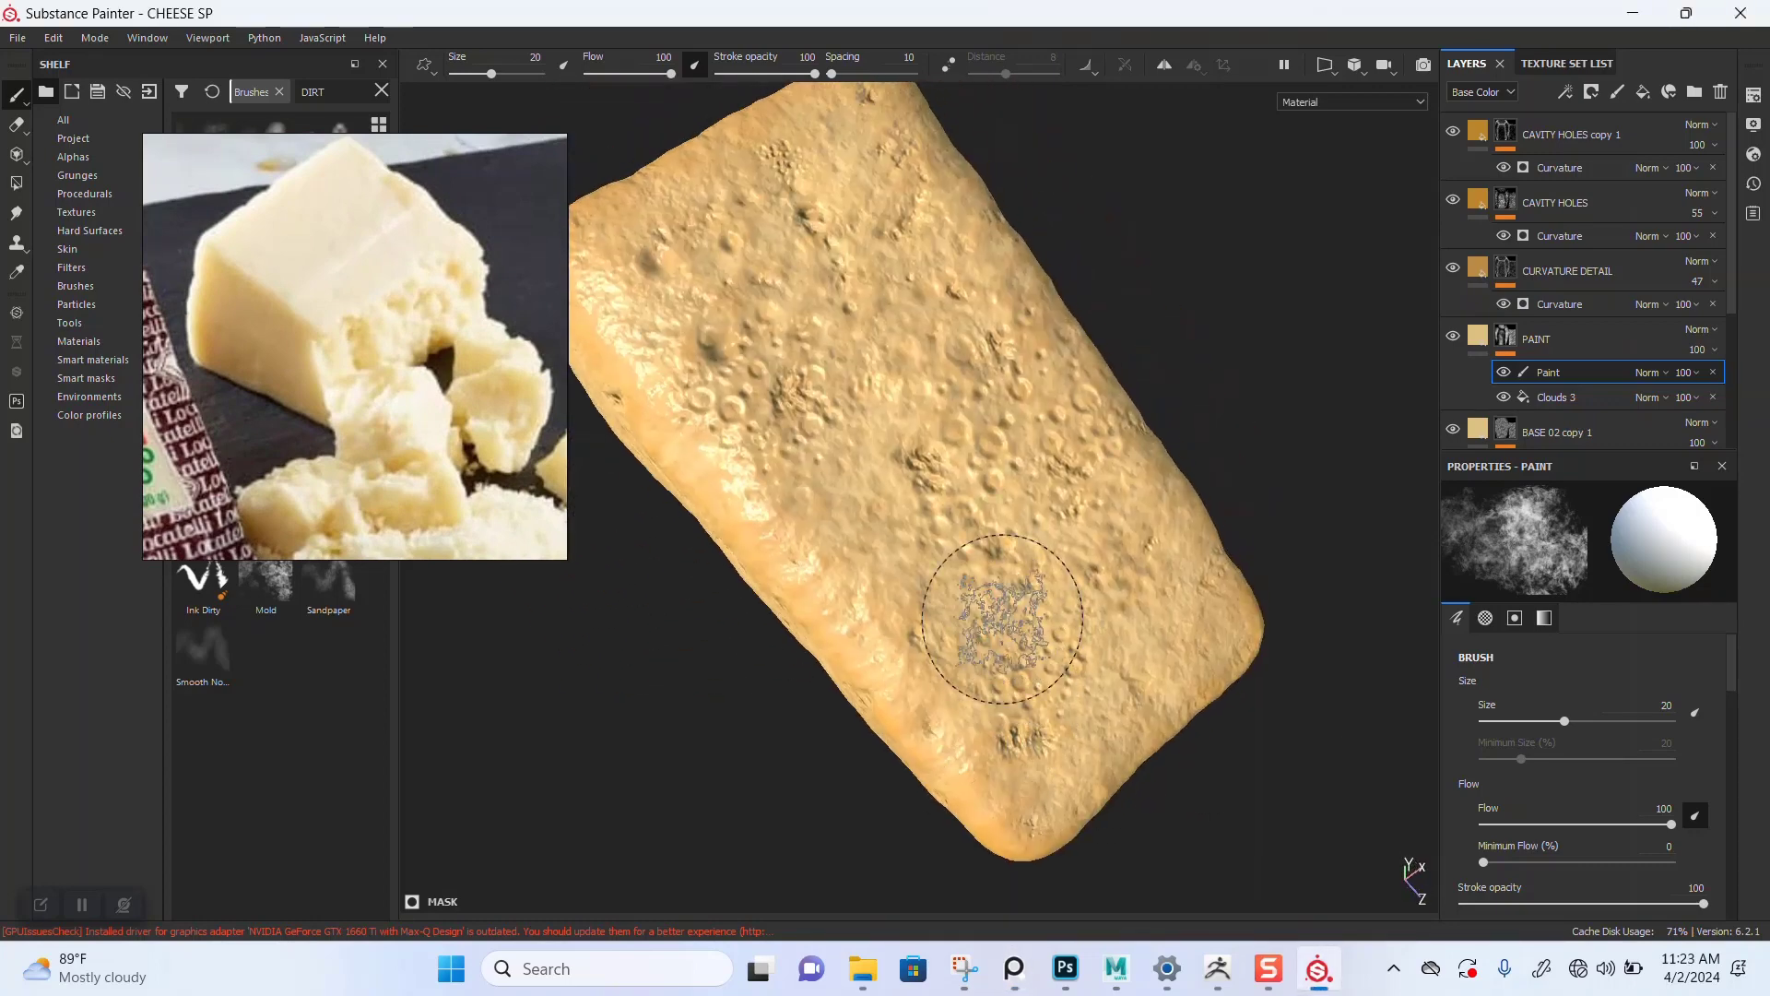
left_click_drag(1024, 621, 1028, 558, "alt")
right_click_drag(1088, 595, 572, 586, "shift")
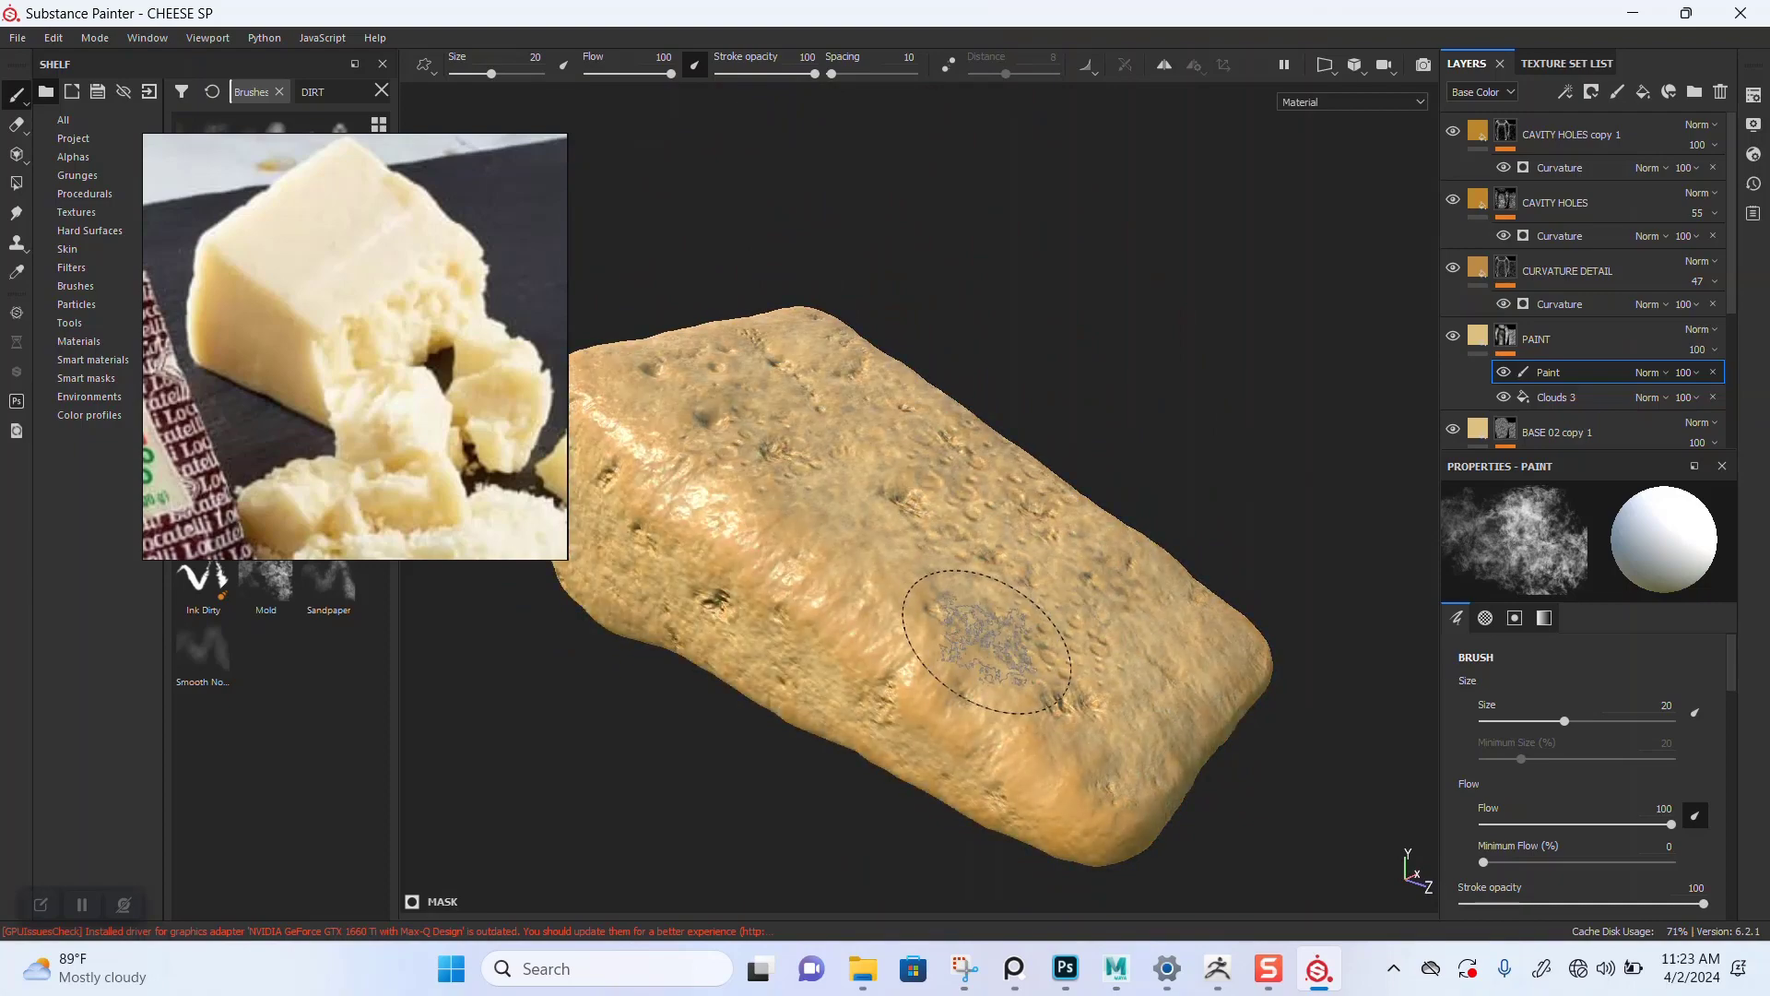
scroll(987, 631, "down", 2)
mouse_move(988, 632)
left_mouse_down("alt")
mouse_move(983, 698)
mouse_move(1031, 598)
mouse_move(996, 751)
mouse_move(1000, 627)
mouse_move(1060, 498)
left_mouse_up("alt")
scroll(983, 698, "up", 2)
scroll(989, 708, "up", 2)
scroll(1110, 391, "down", 2)
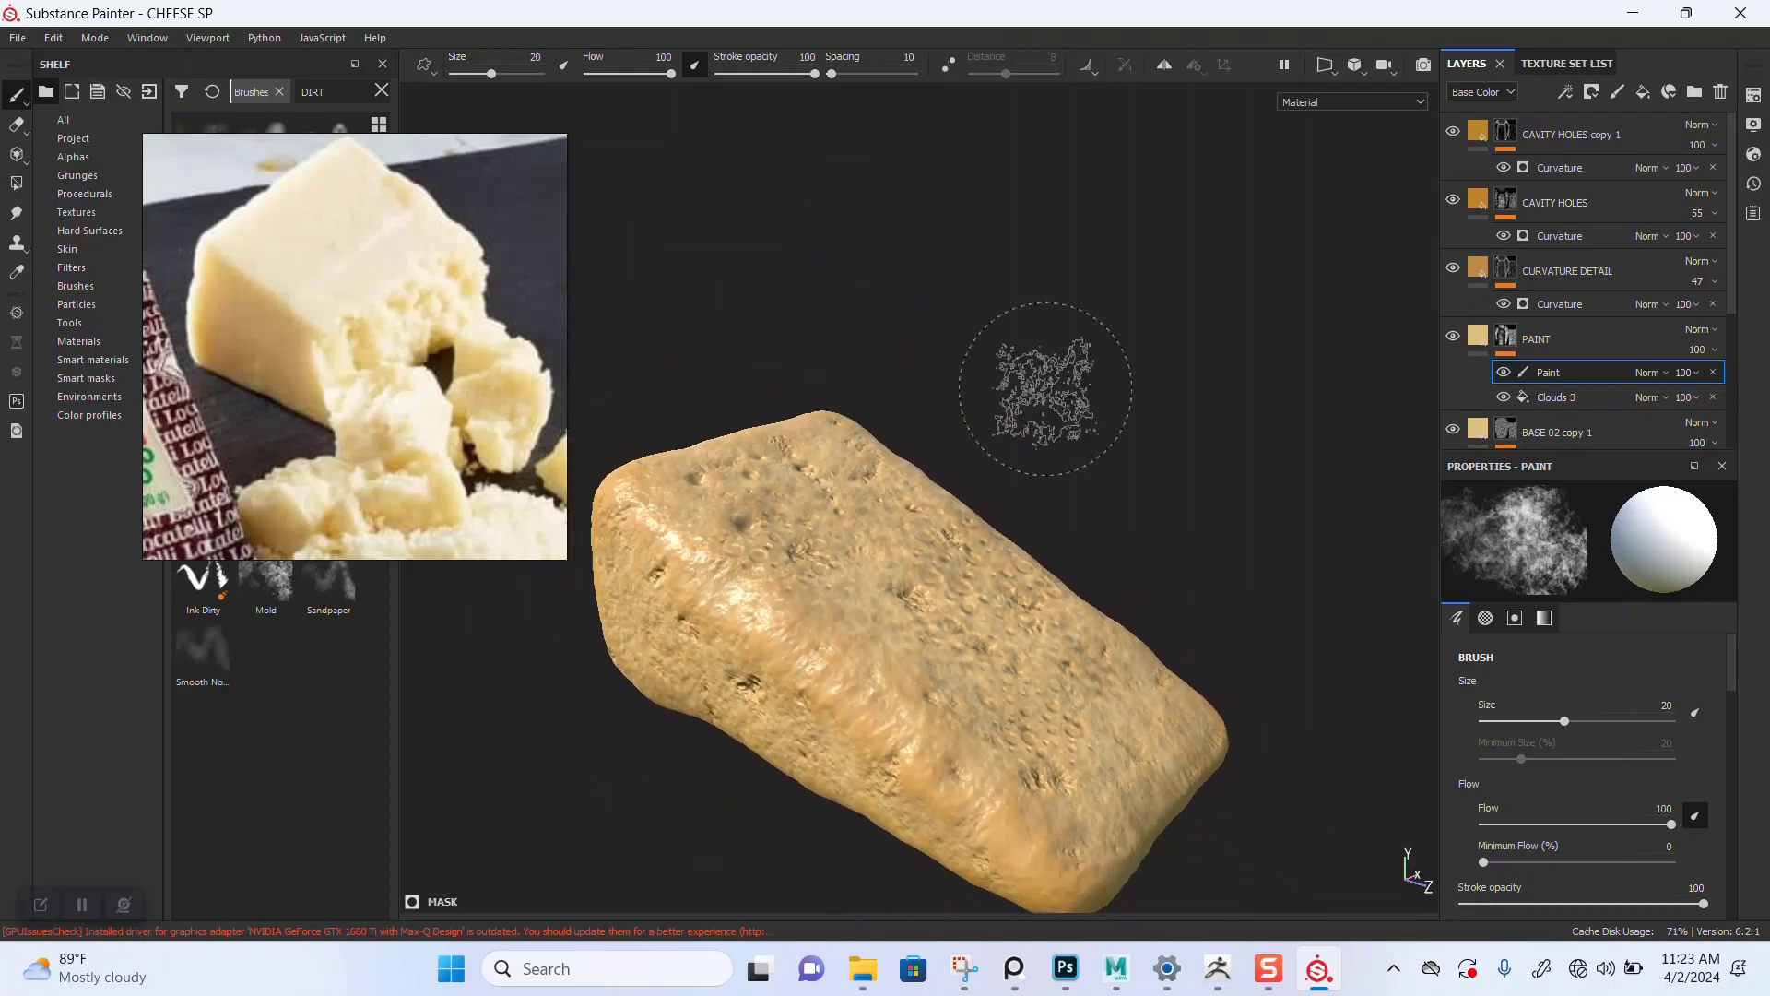
mouse_move(1023, 590)
left_mouse_down("alt")
mouse_move(994, 654)
mouse_move(1009, 581)
left_mouse_up("alt")
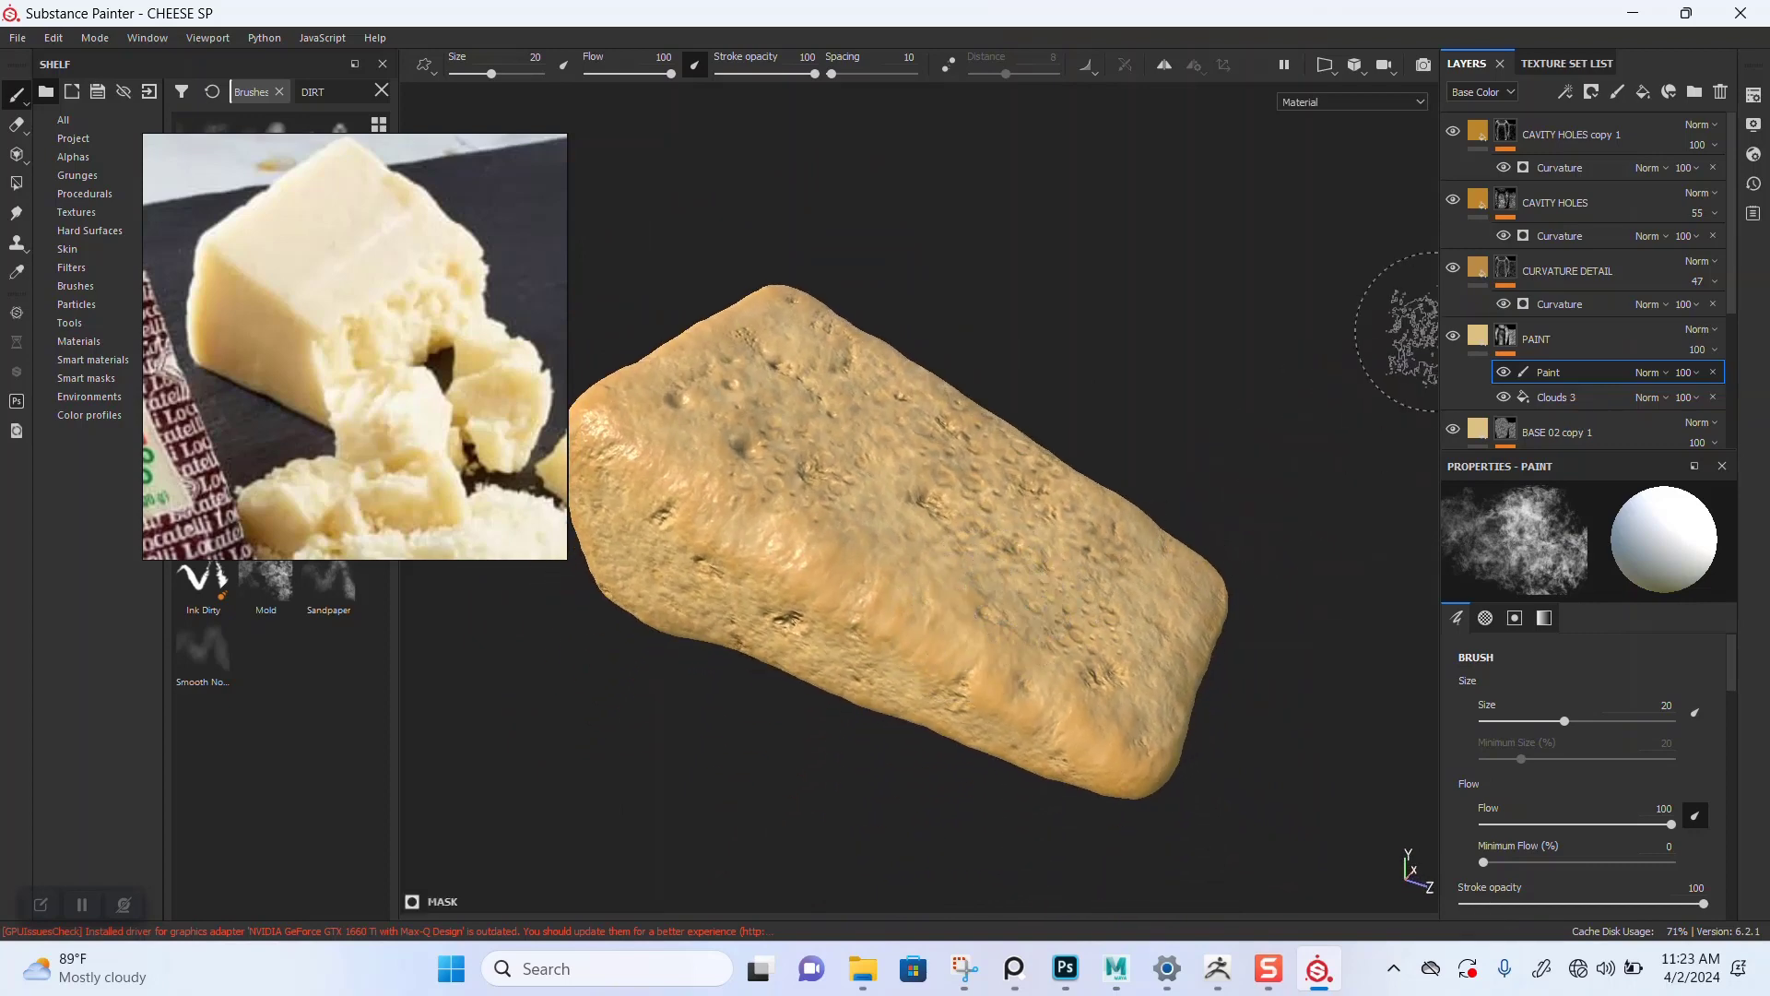
left_click(1753, 95)
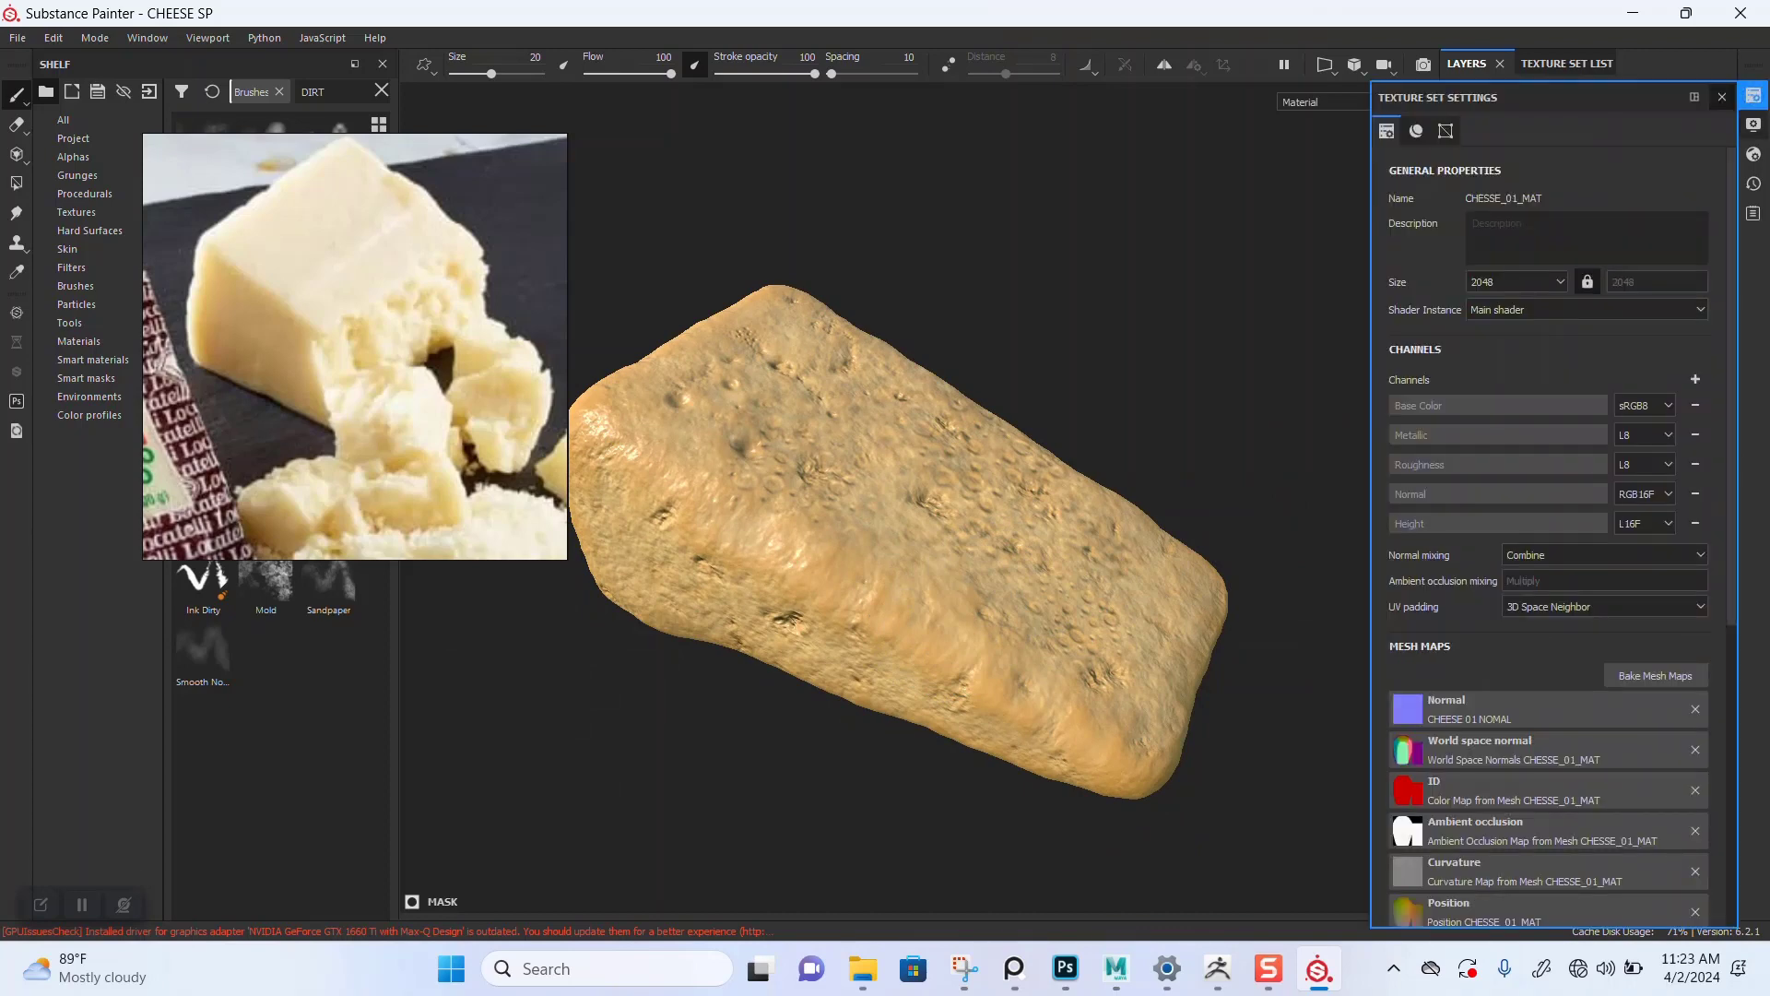
left_click(1695, 379)
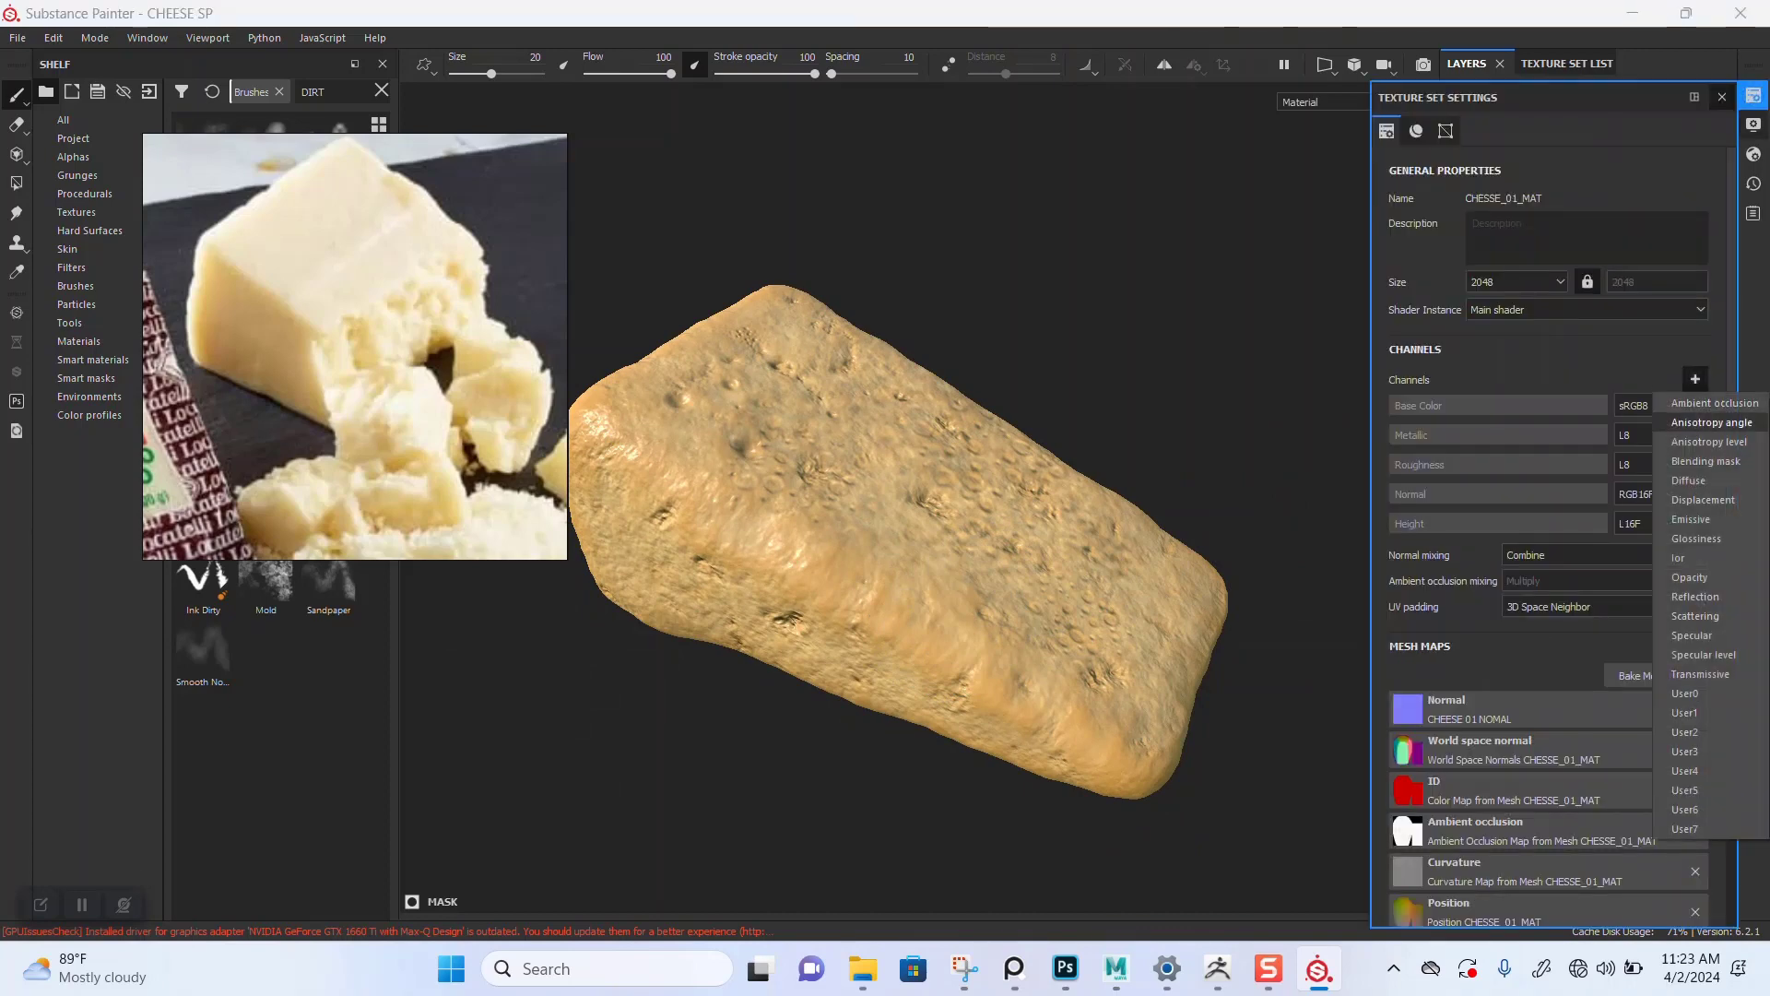
left_click(1695, 616)
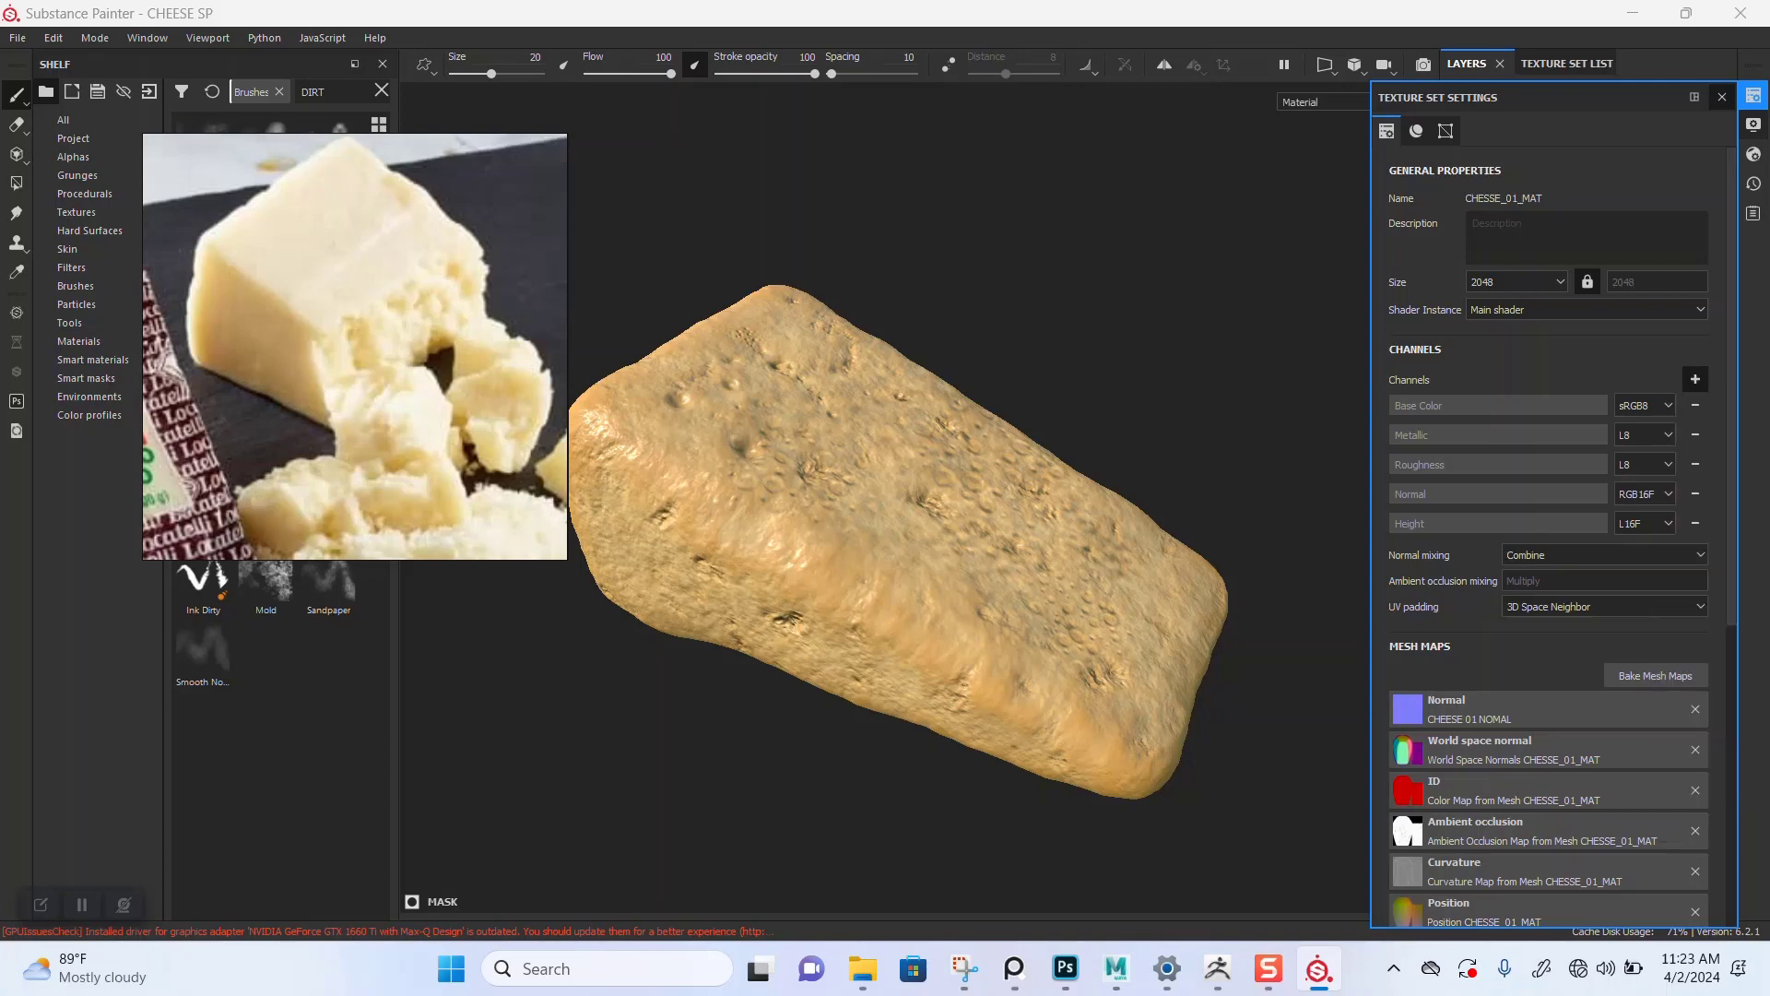
left_click(1722, 97)
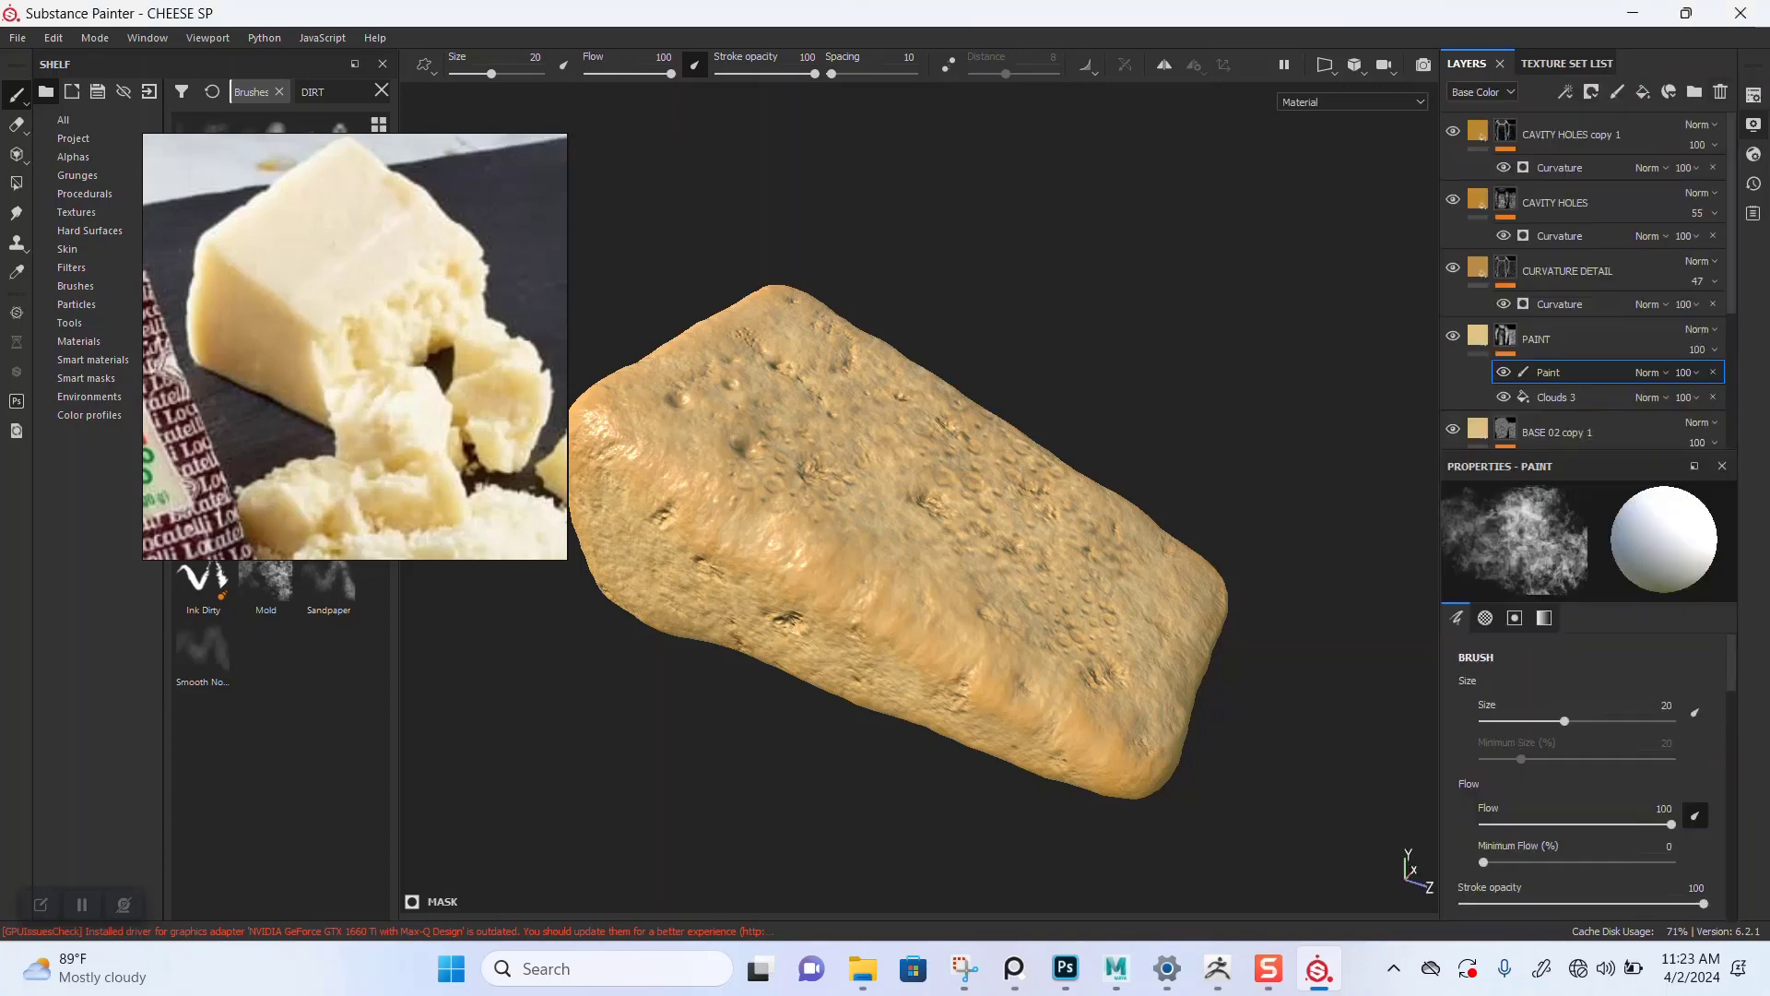
Step: Enable shadows and subsurface scattering in the display settings
left_click(1754, 125)
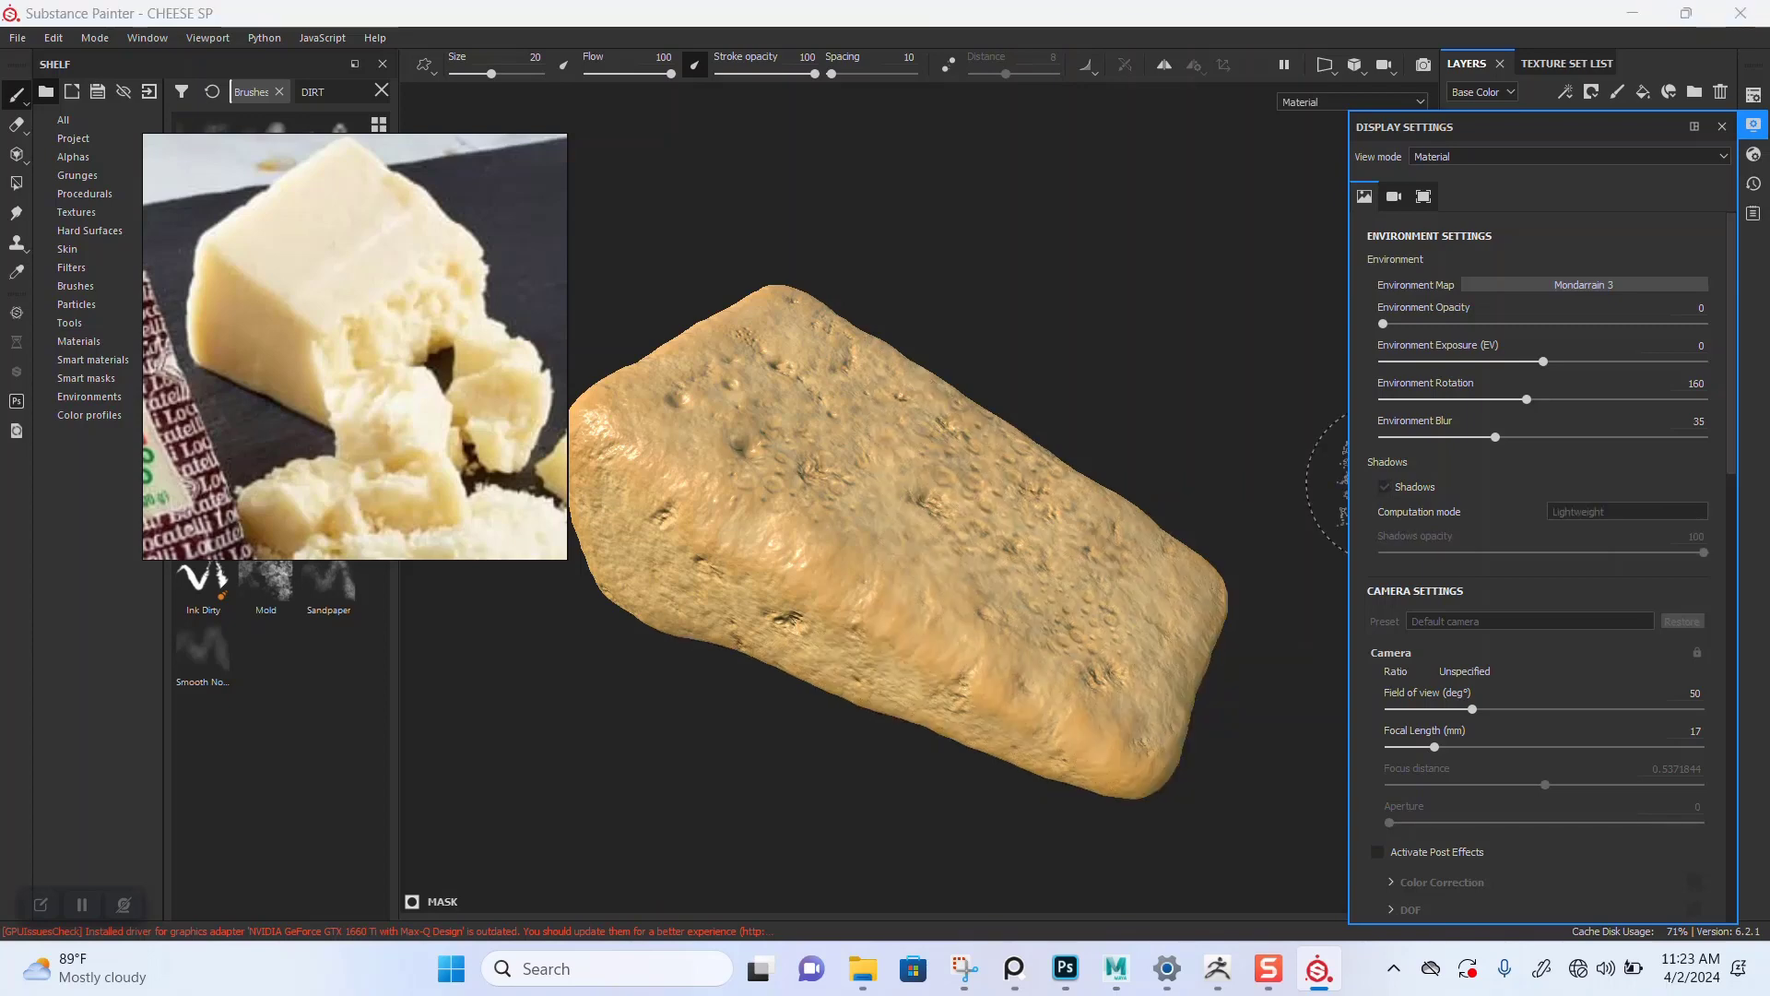
left_click(1384, 487)
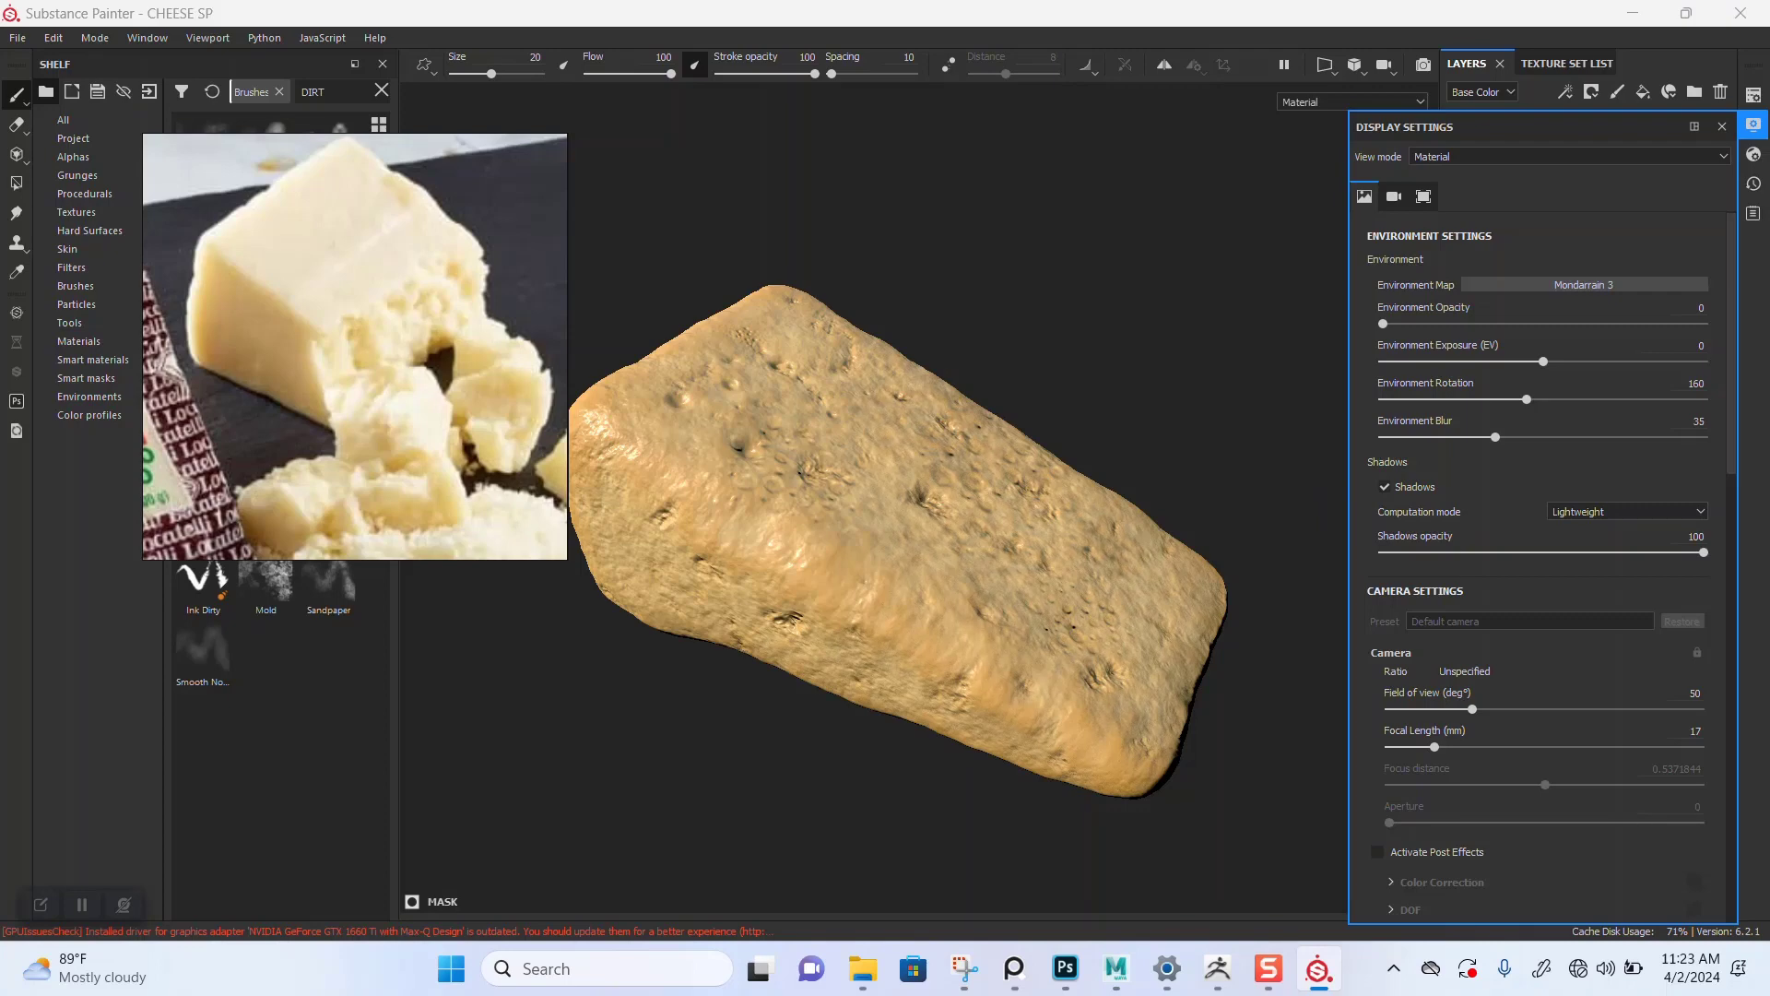
scroll(1543, 554, "down", 5)
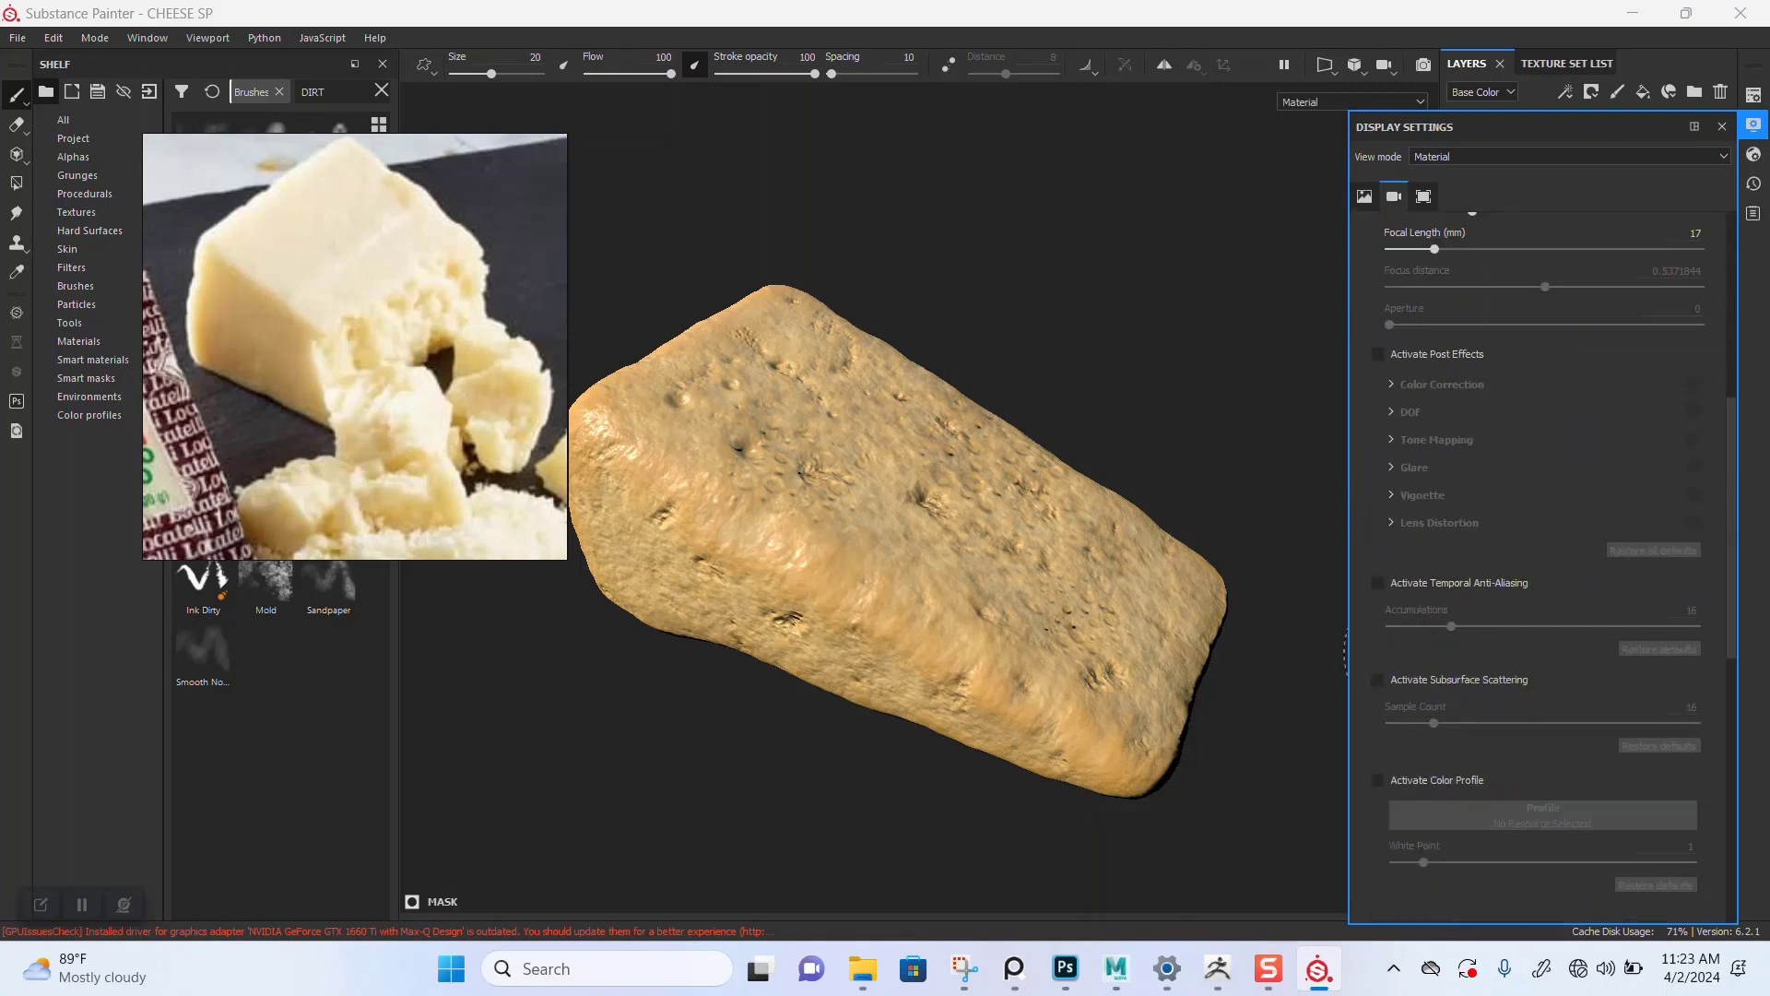
left_click(1378, 679)
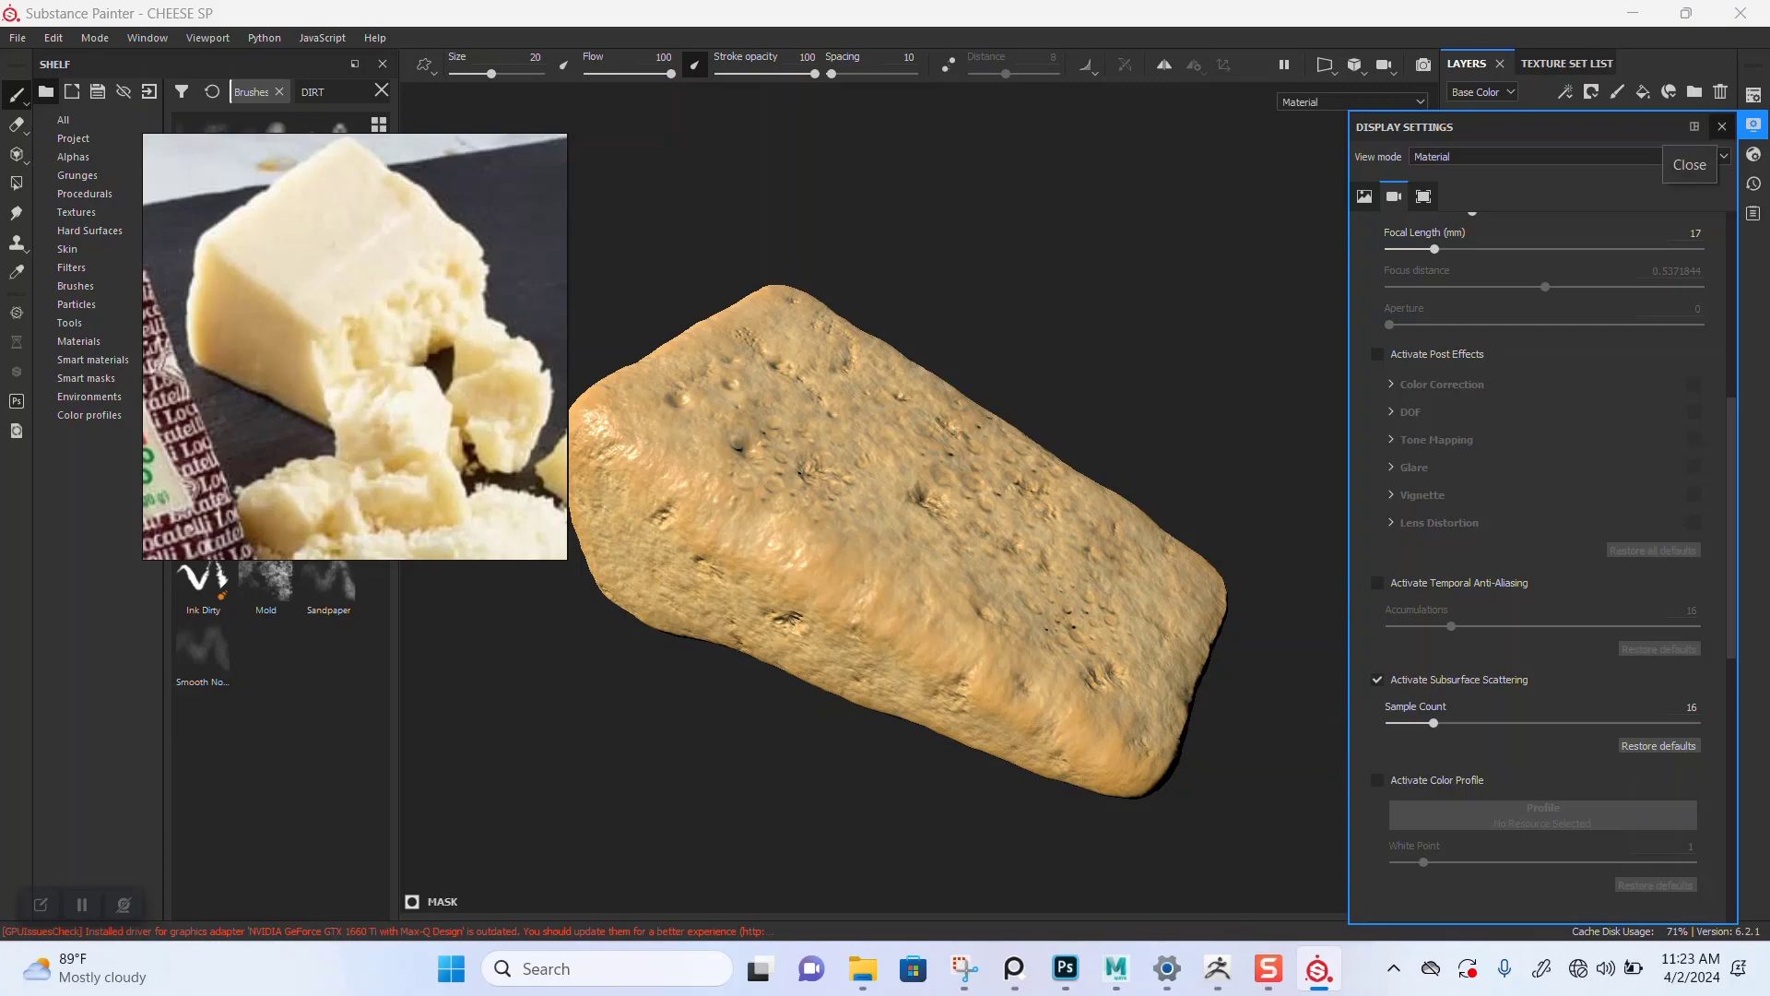
Step: Close the display settings and add a new fill layer at the top of the layer stack
left_click(1722, 127)
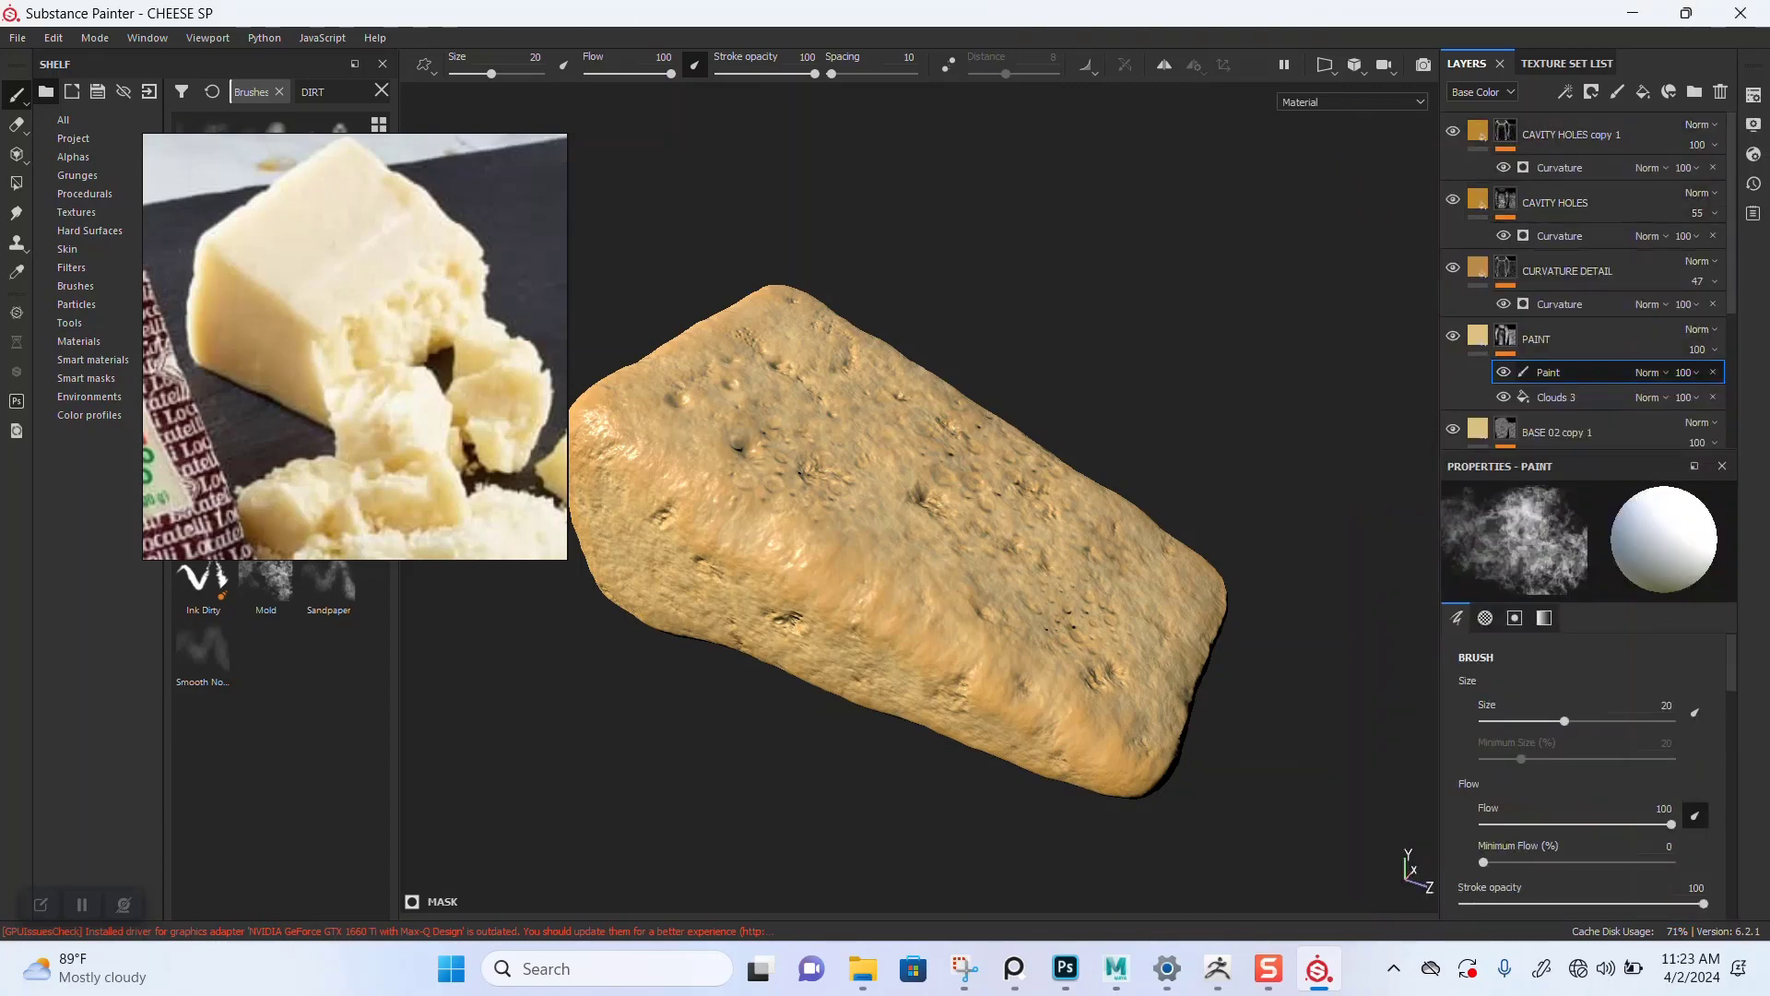
scroll(1586, 374, "down", 3)
scroll(1586, 276, "up", 5)
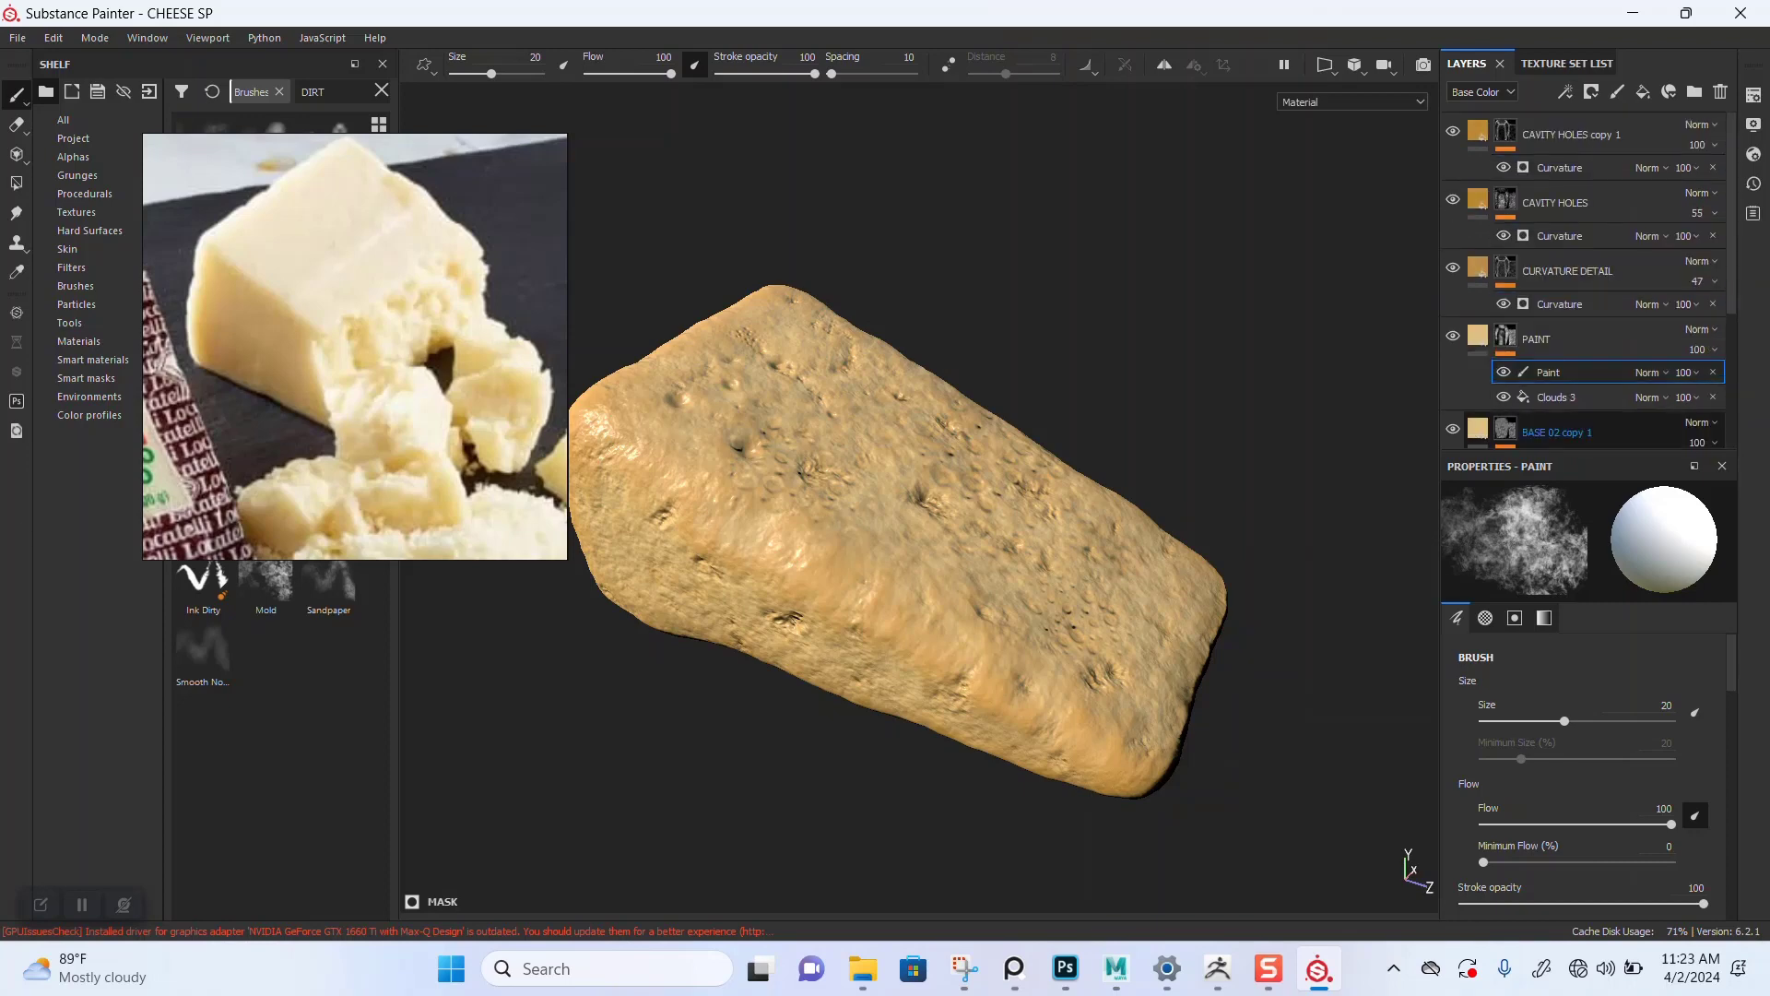
left_click(1643, 91)
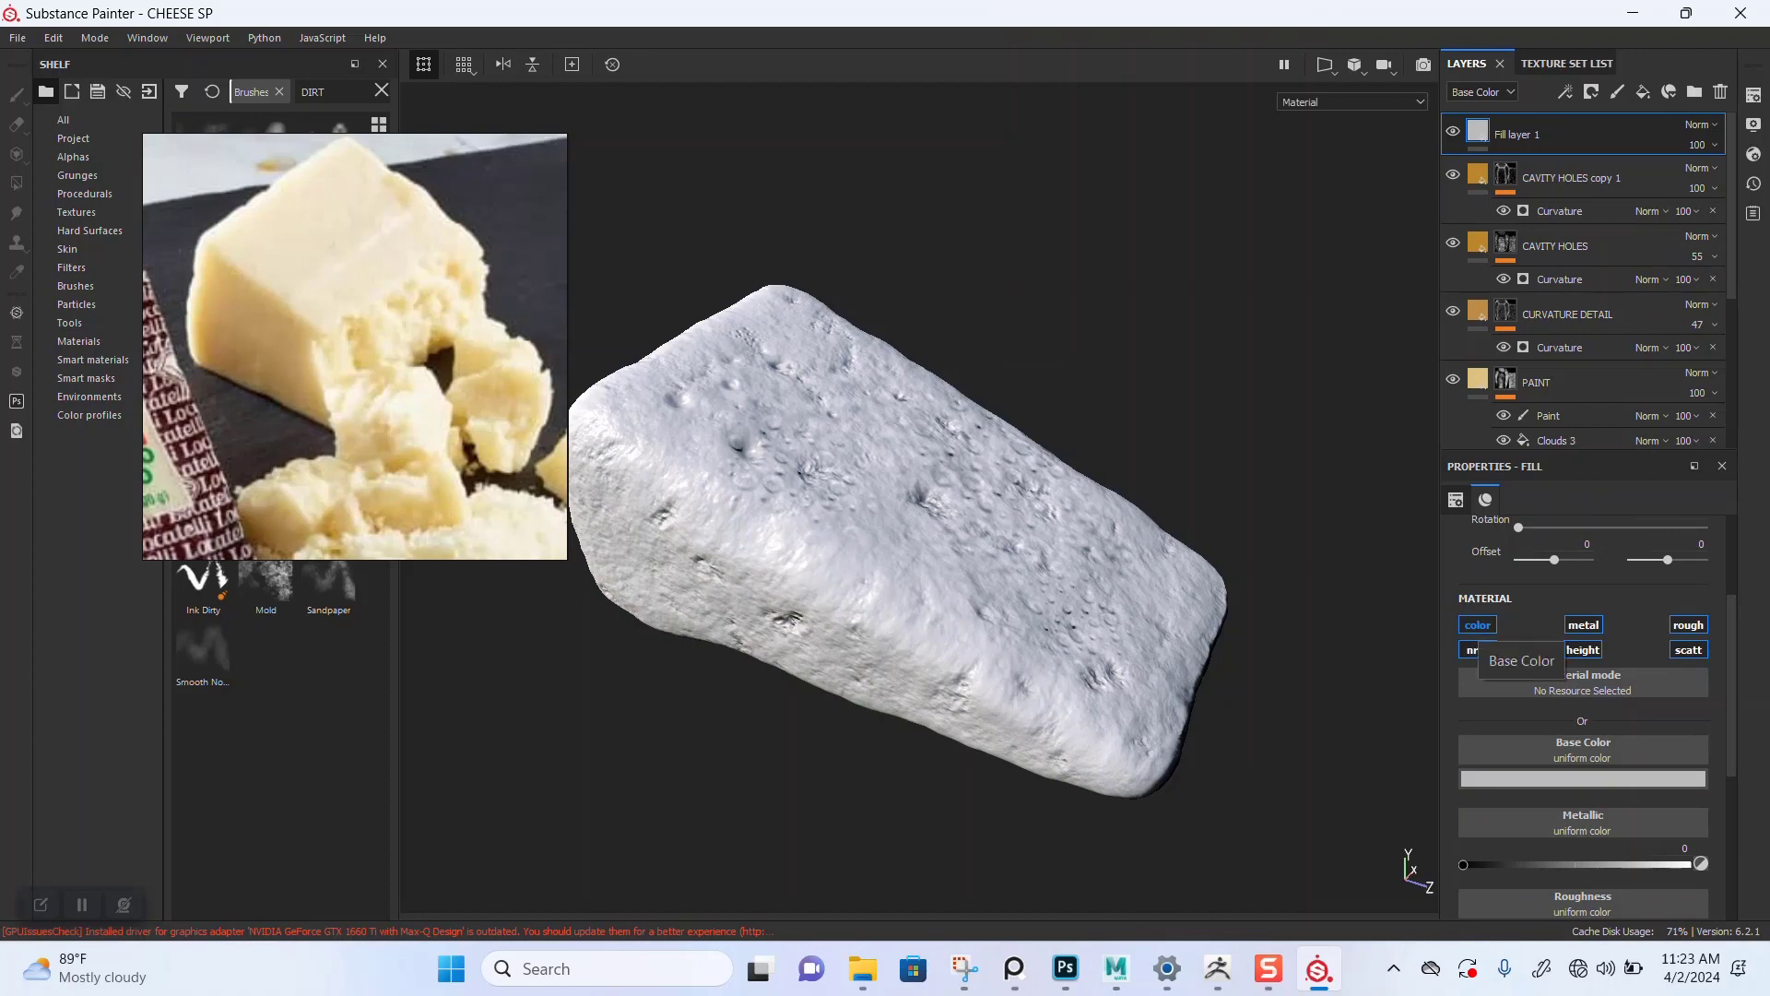
Step: Set the fill layer's base color to a saturated orange
left_click(1582, 779)
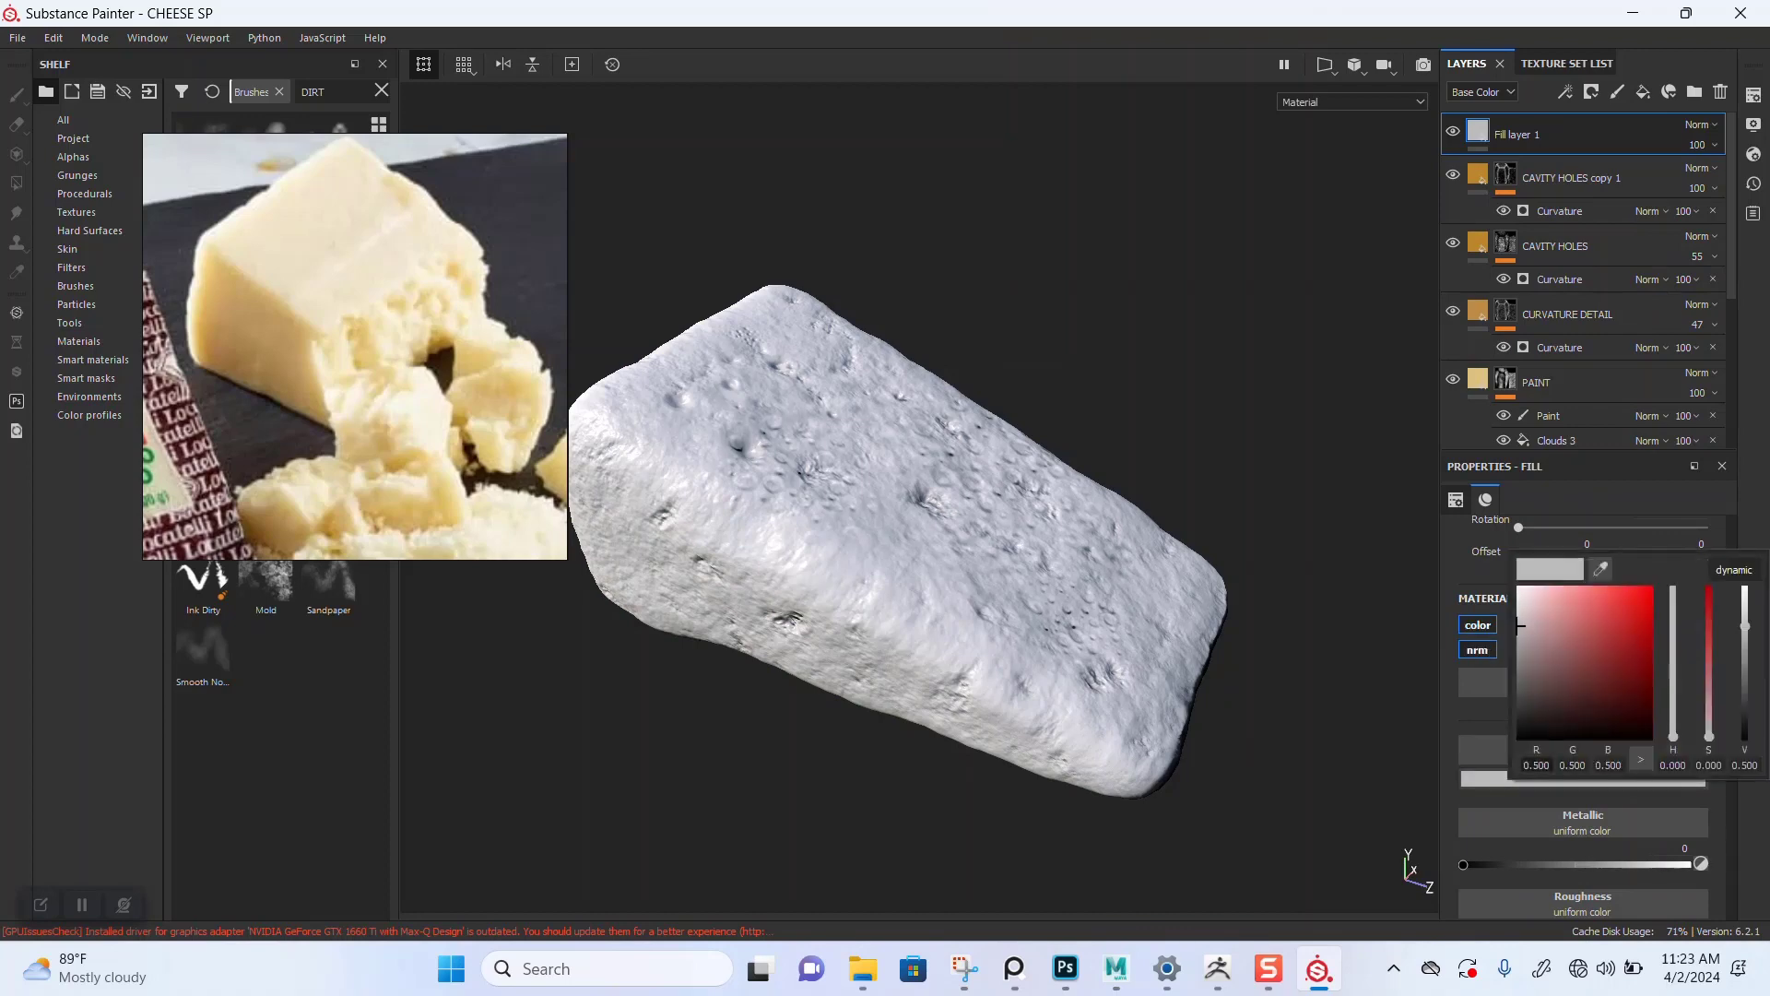
left_click_drag(1521, 625, 1636, 600)
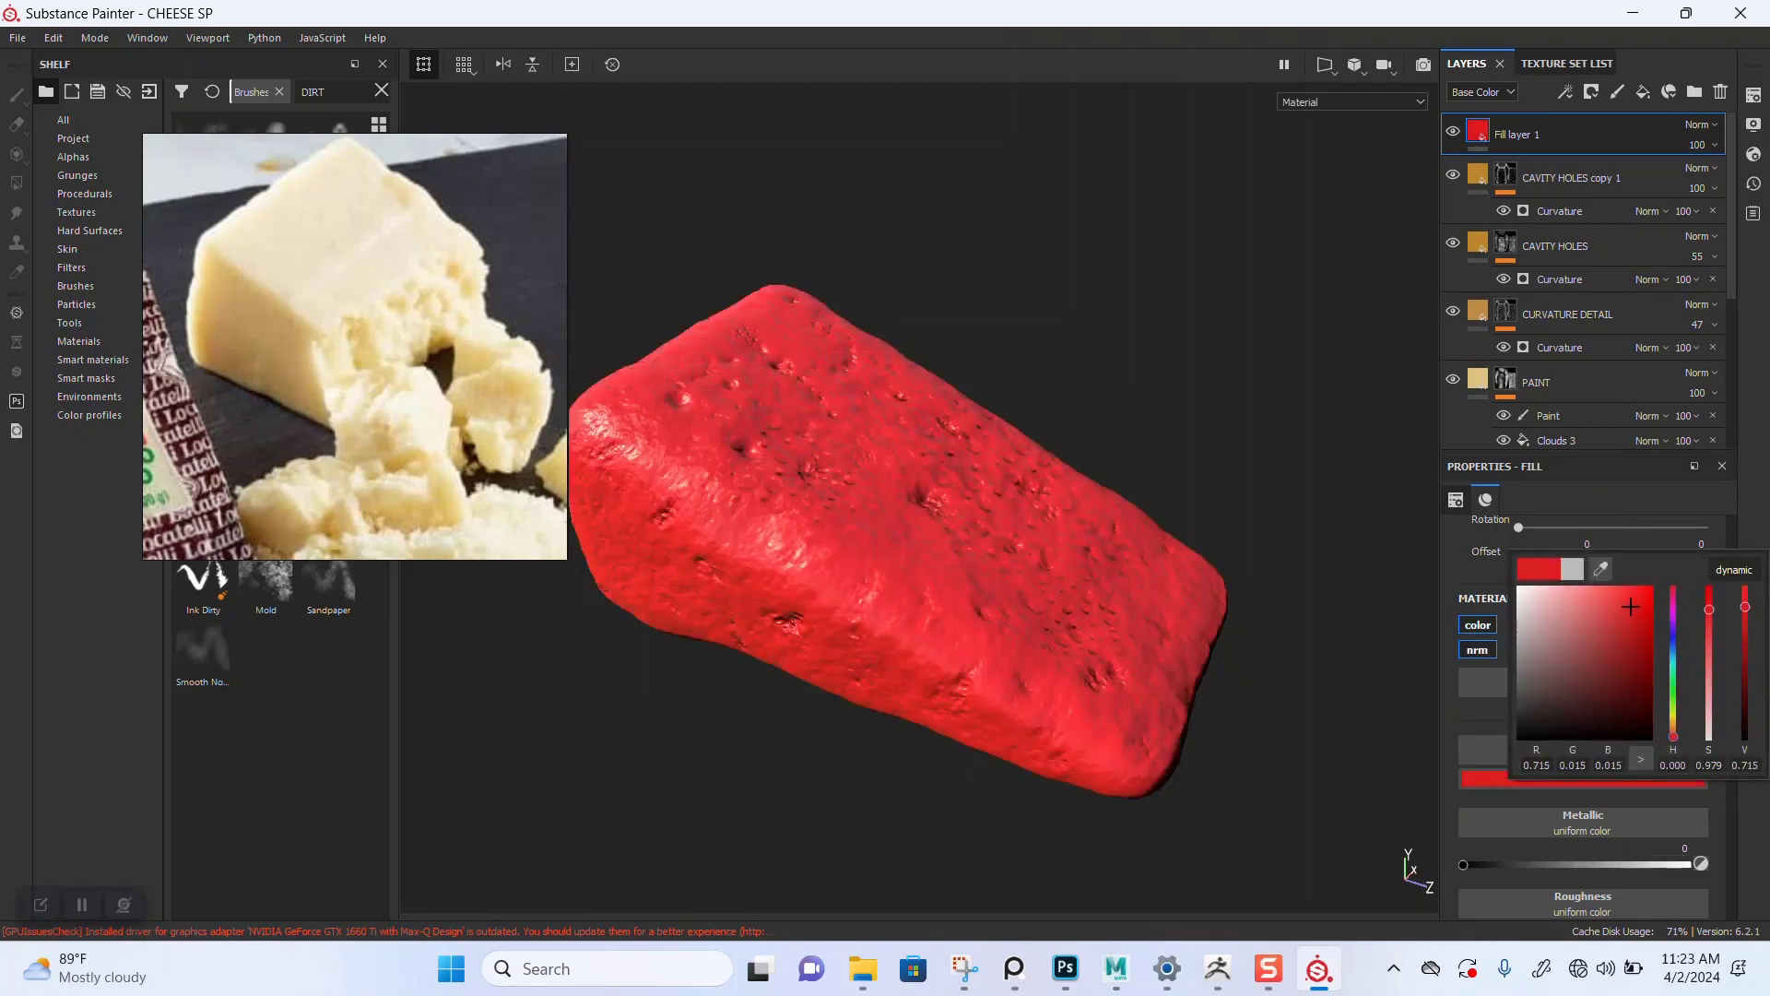
left_click_drag(1673, 737, 1674, 731)
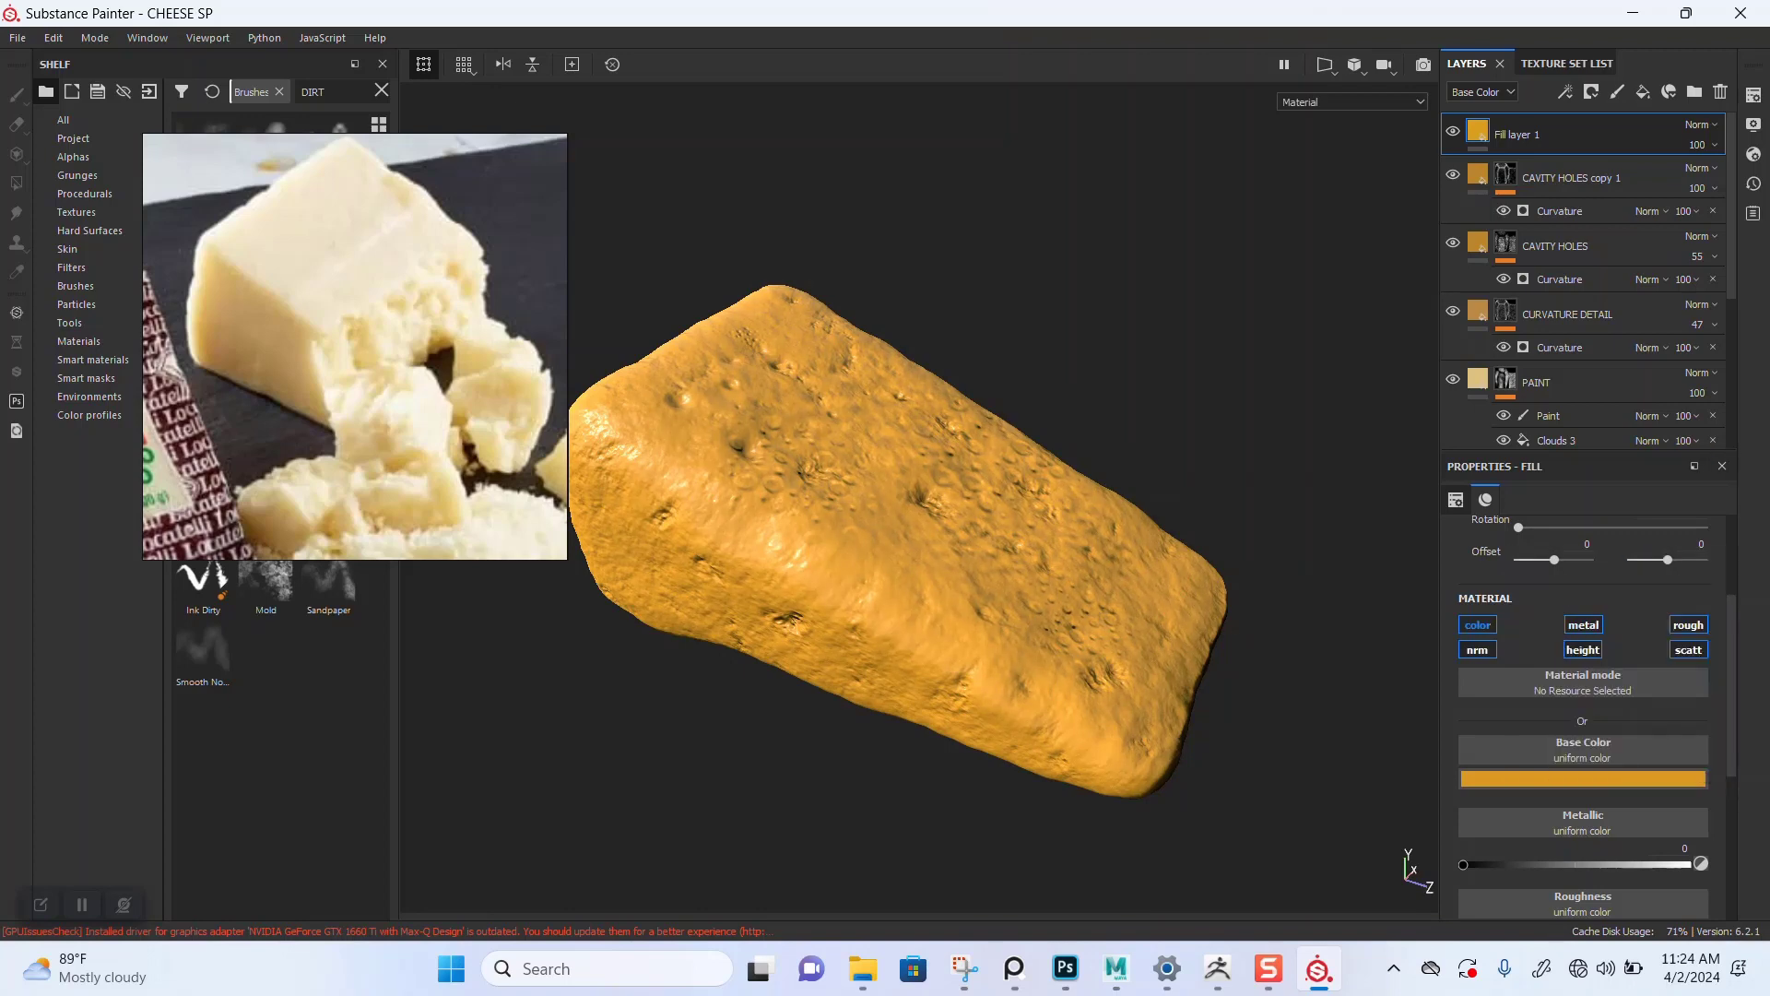
Step: Limit the fill layer's active channels to color and scattering only
left_click(1478, 625)
left_click(1583, 625)
left_click(1688, 625)
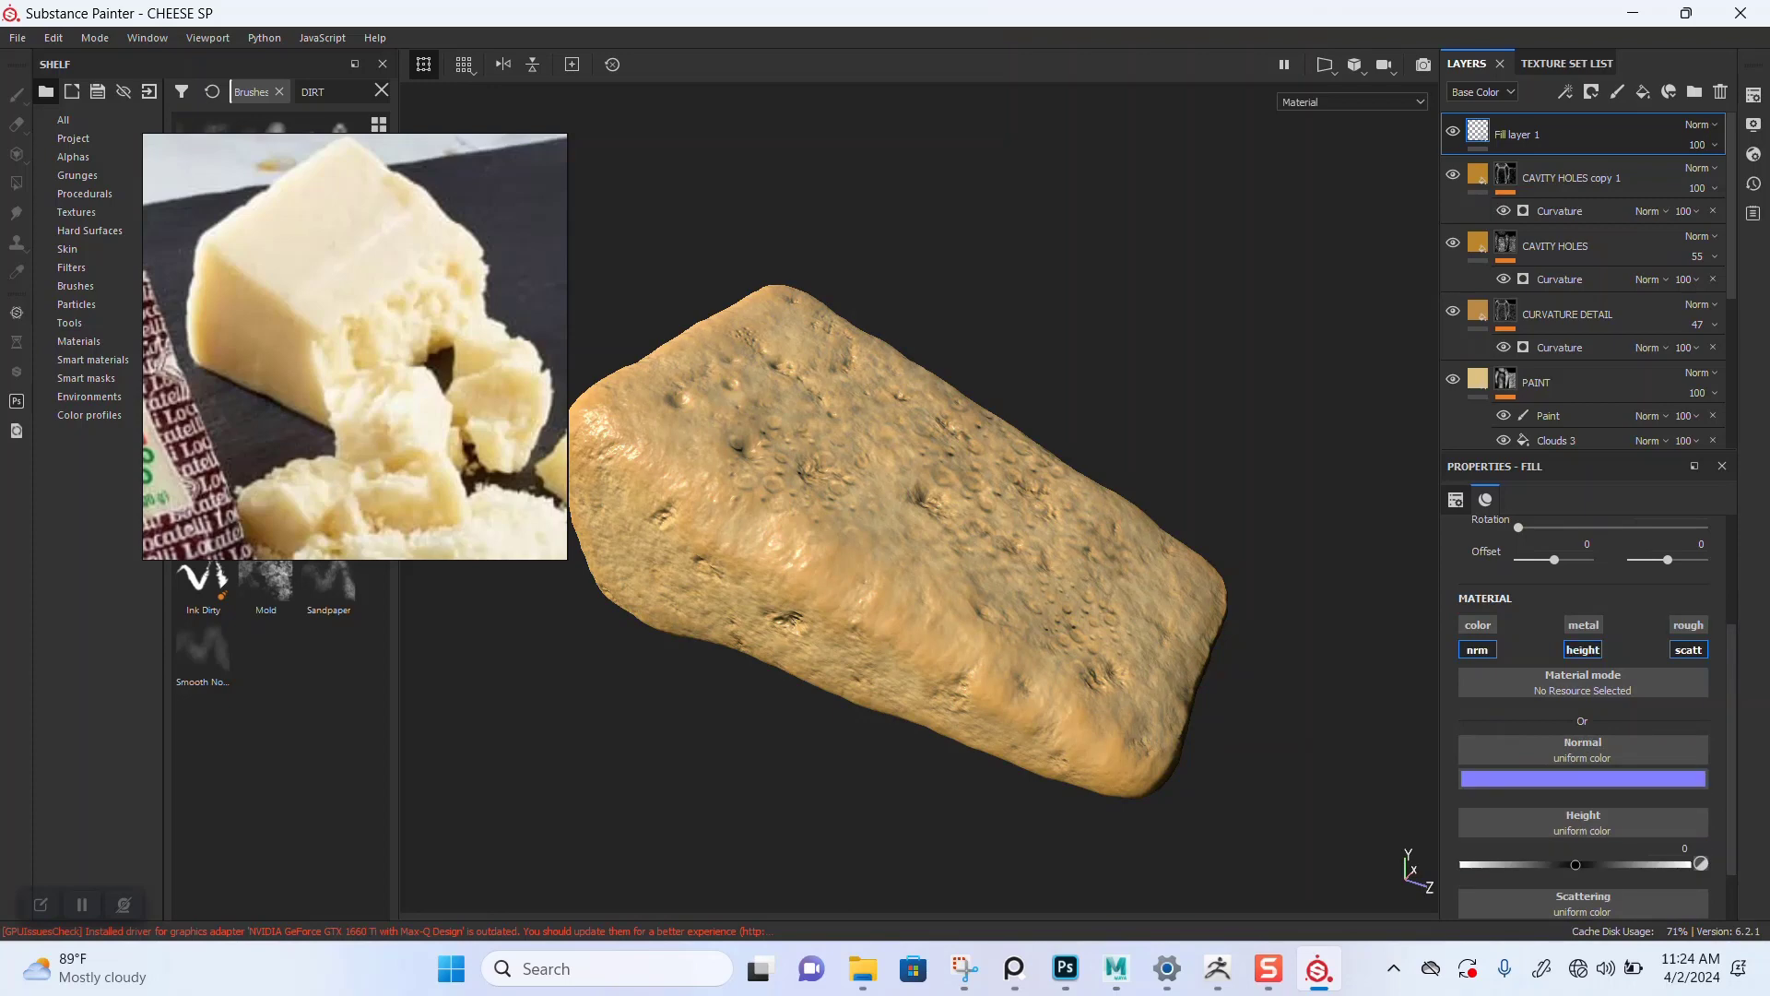
left_click(1478, 625)
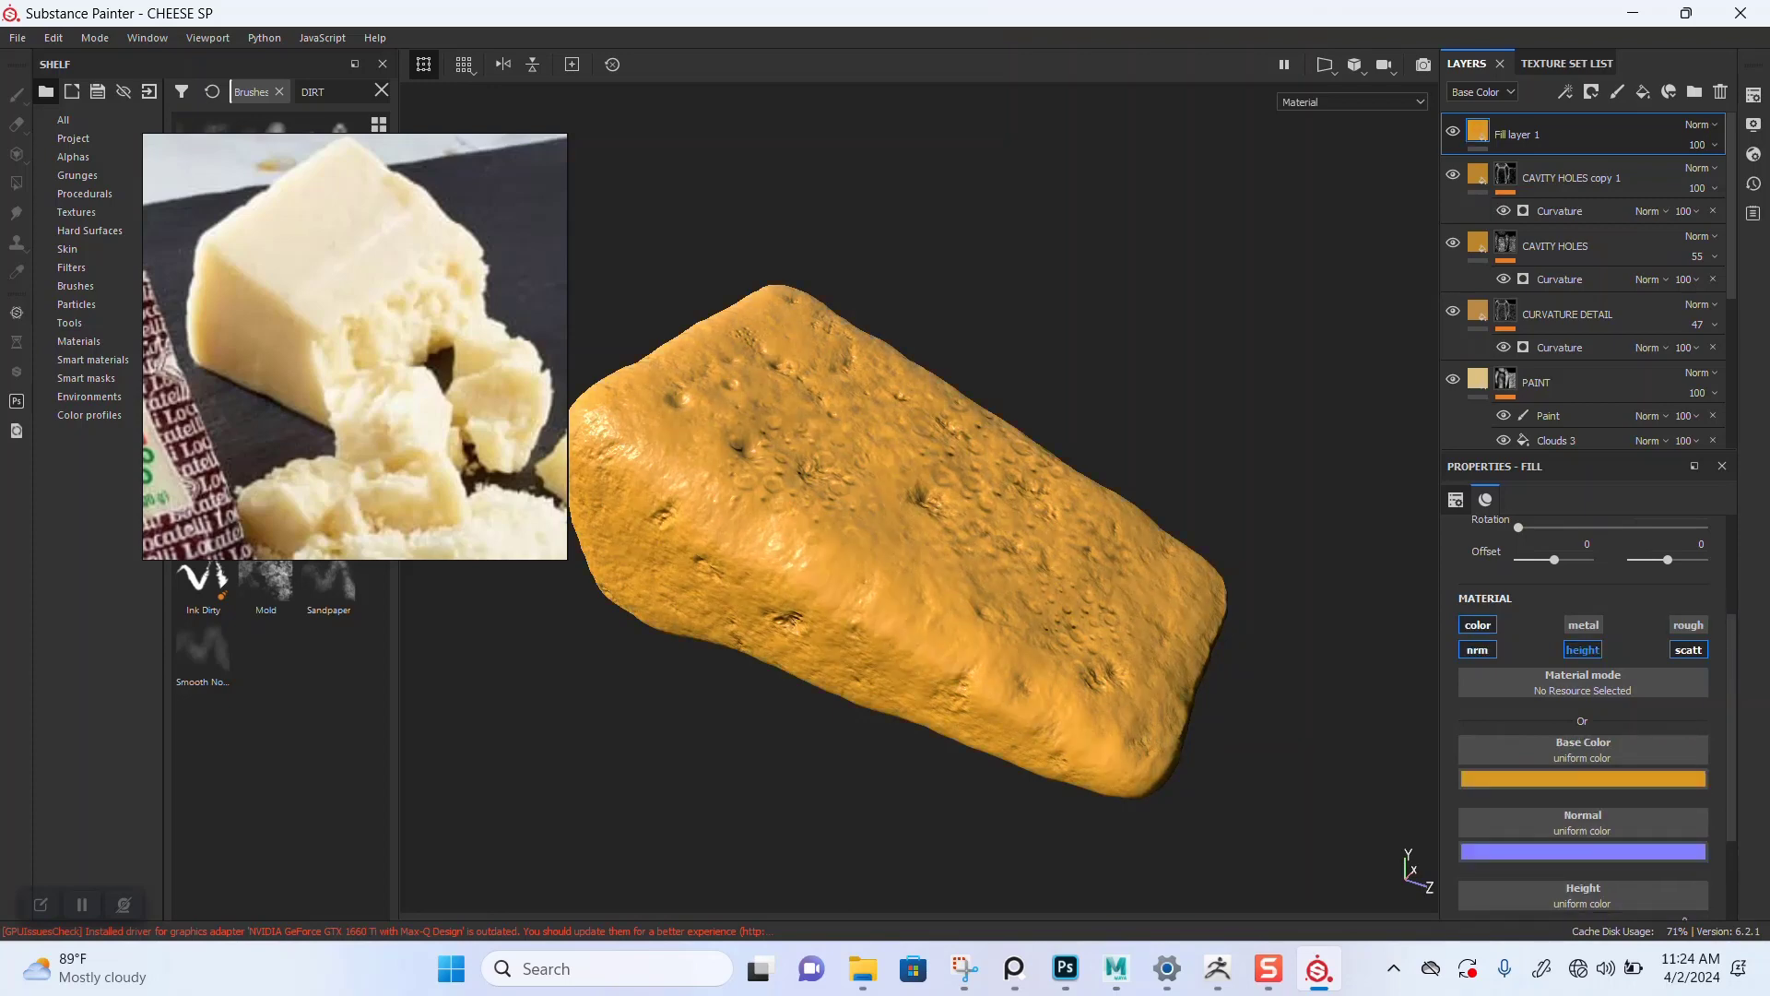
left_click(1584, 650)
left_click(1478, 650)
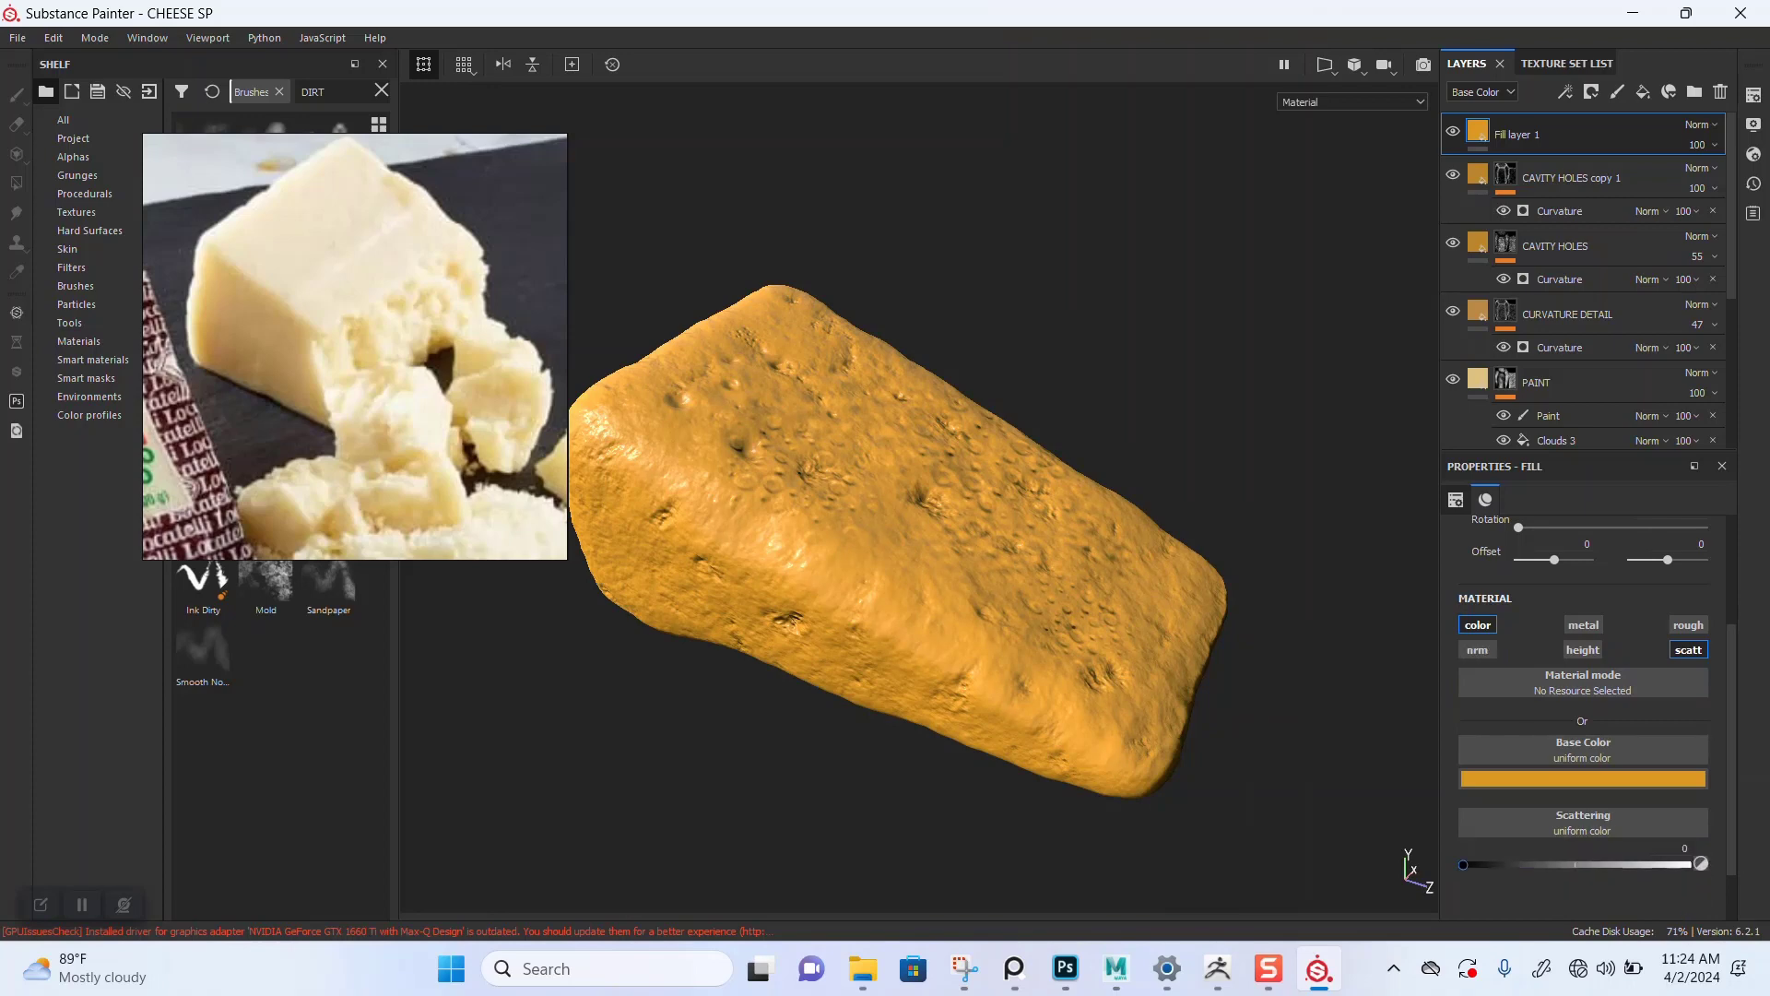
Step: Set the fill layer's scattering value to 0.004 while checking the cheese from several angles
left_click_drag(1463, 865, 1492, 865)
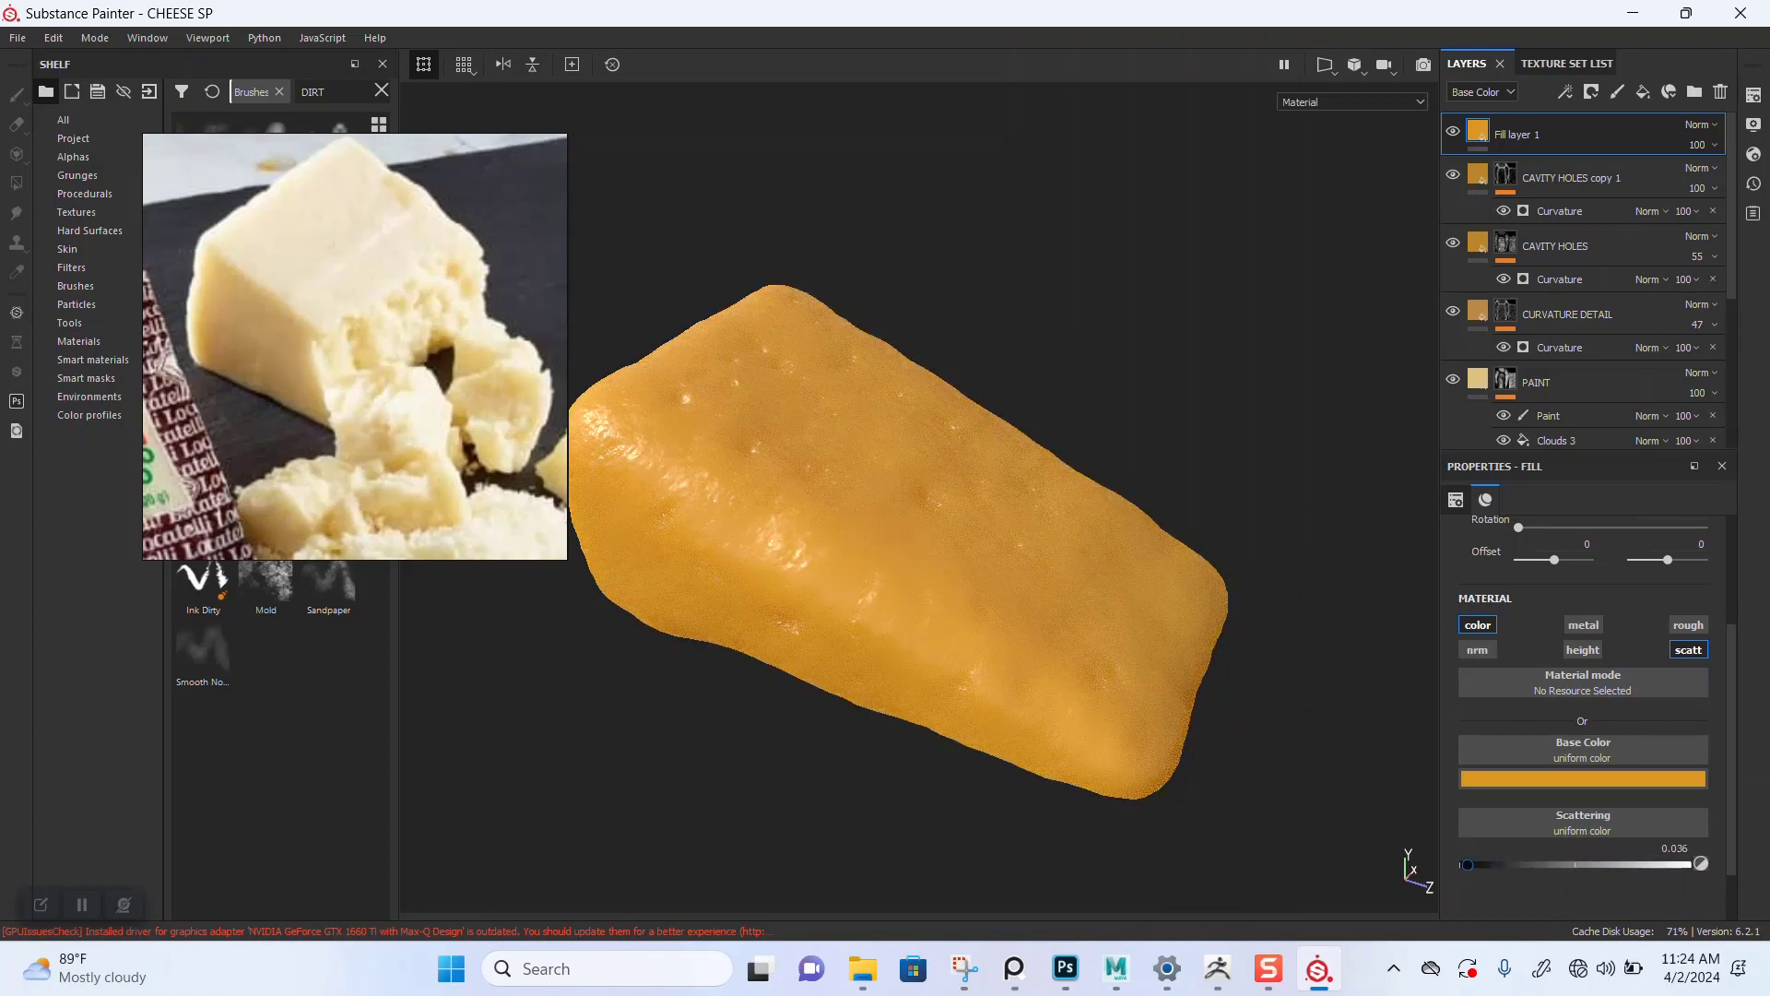
right_click_drag(922, 553, 986, 563, "alt")
left_click_drag(922, 572, 1005, 558, "alt")
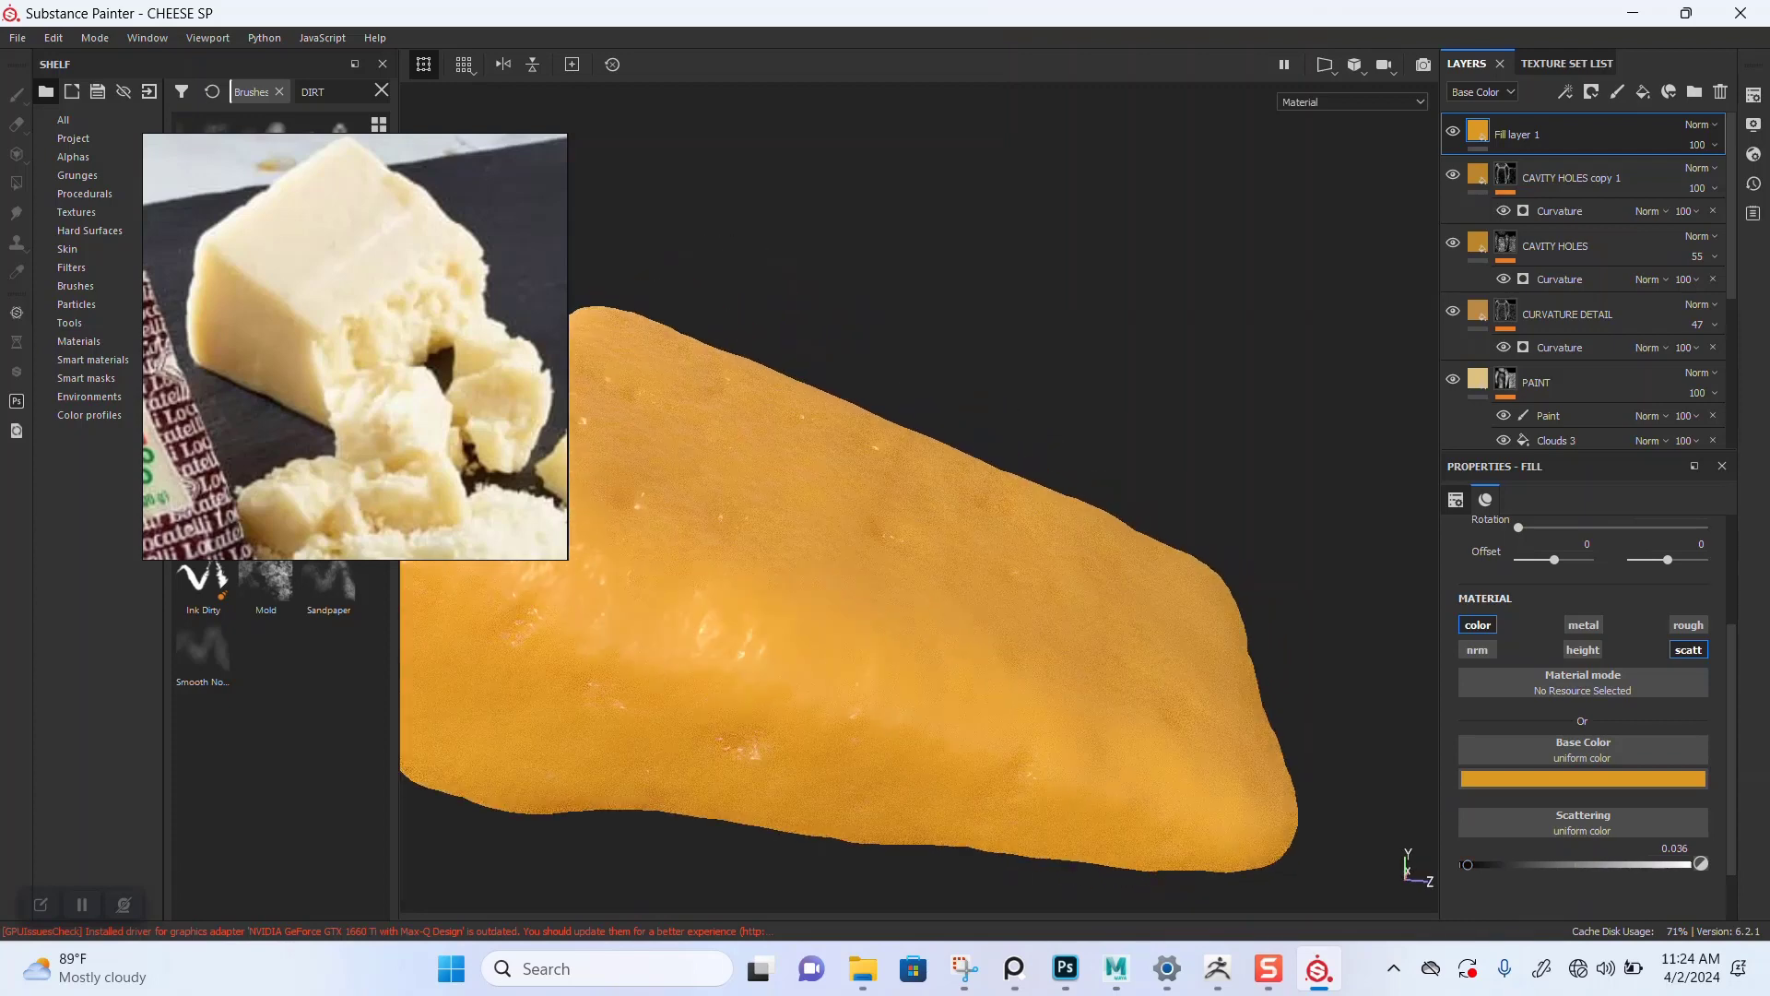
middle_click_drag(867, 590, 1023, 507, "alt")
right_click_drag(1023, 507, 950, 516, "alt")
left_click_drag(949, 554, 959, 617, "alt")
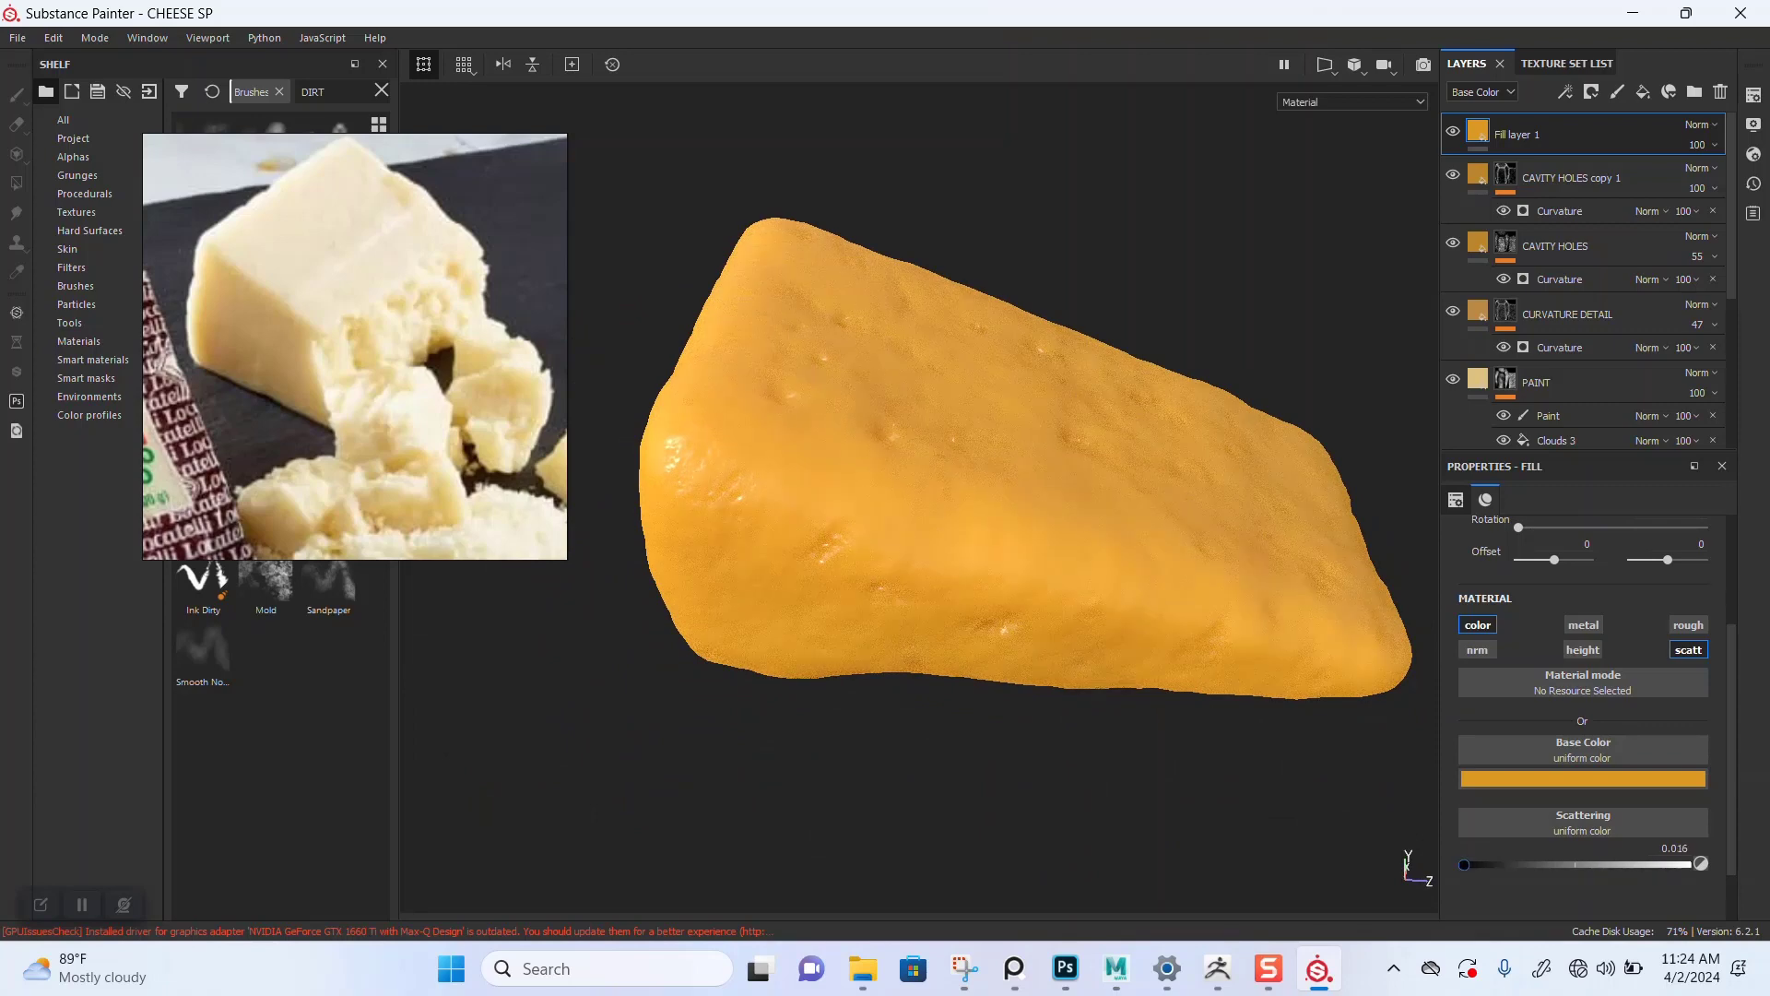
left_click_drag(1466, 865, 1465, 865)
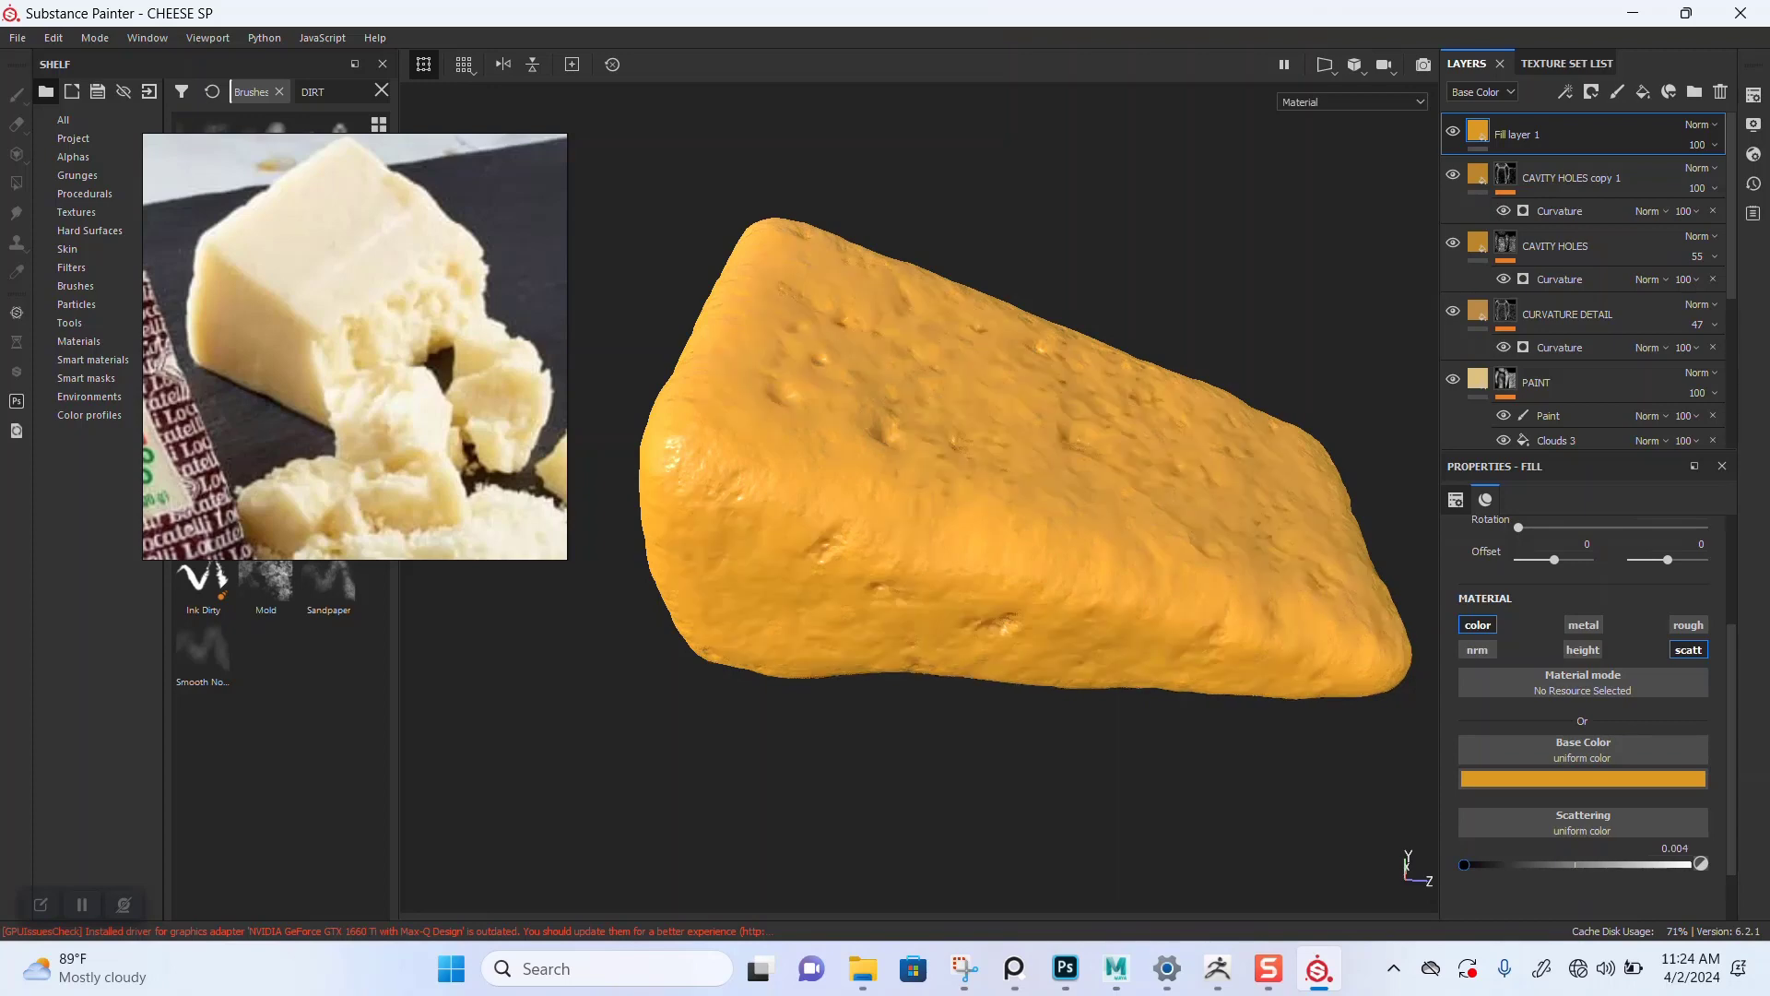
Step: Lighten the fill layer's base color to a pale peach tone
left_click_drag(922, 563, 1125, 525, "alt")
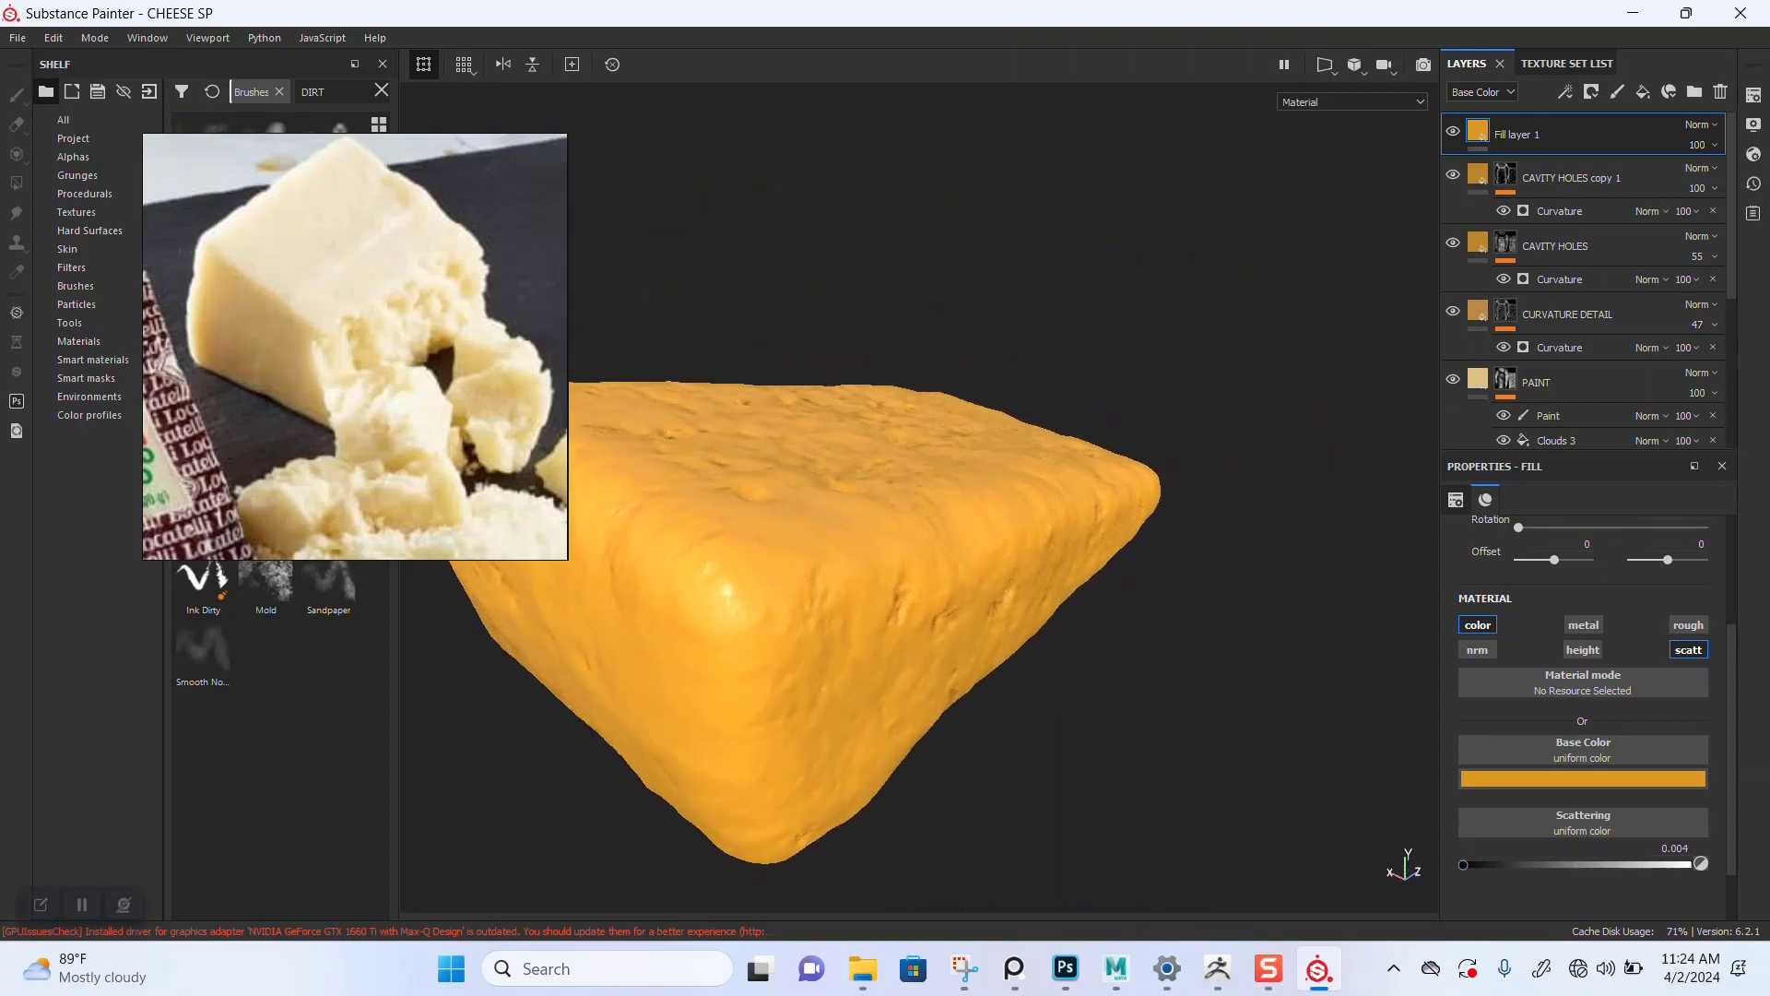
right_click_drag(978, 553, 885, 562, "alt")
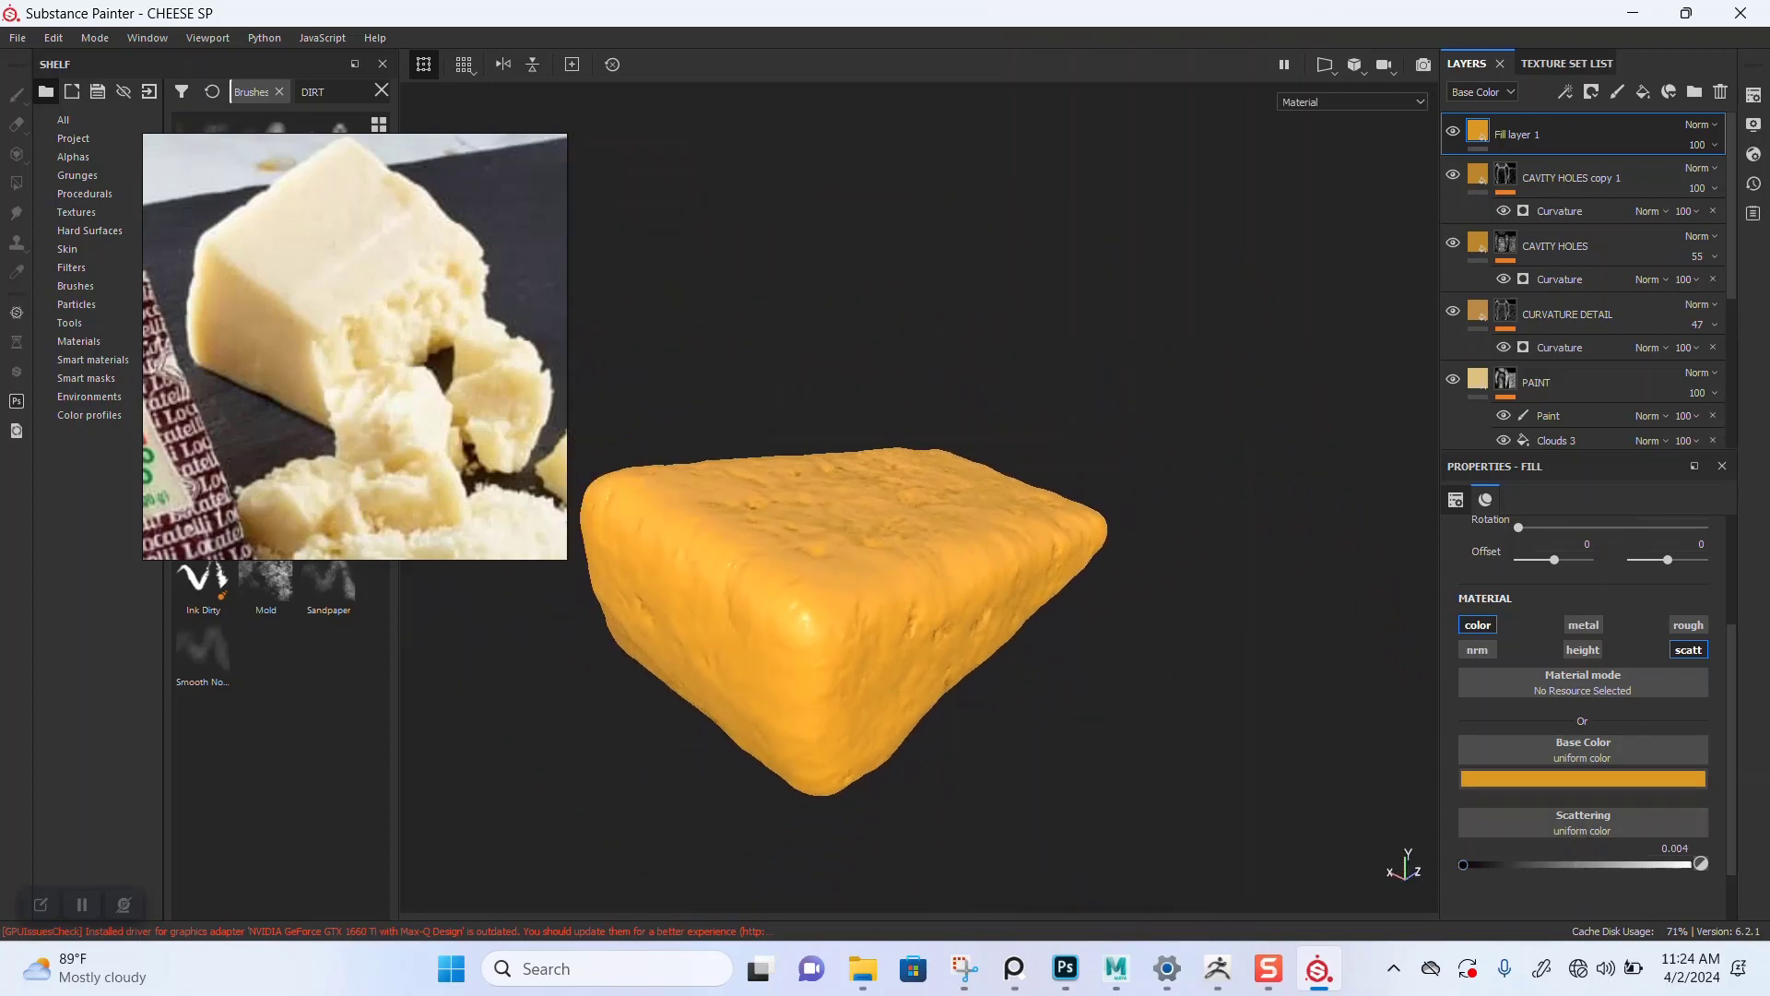
left_click(1583, 779)
left_click_drag(1631, 604, 1581, 599)
right_click_drag(977, 553, 940, 557, "alt")
left_click_drag(941, 558, 738, 600, "alt")
right_click_drag(738, 599, 820, 609, "alt")
left_click_drag(820, 608, 862, 585, "alt")
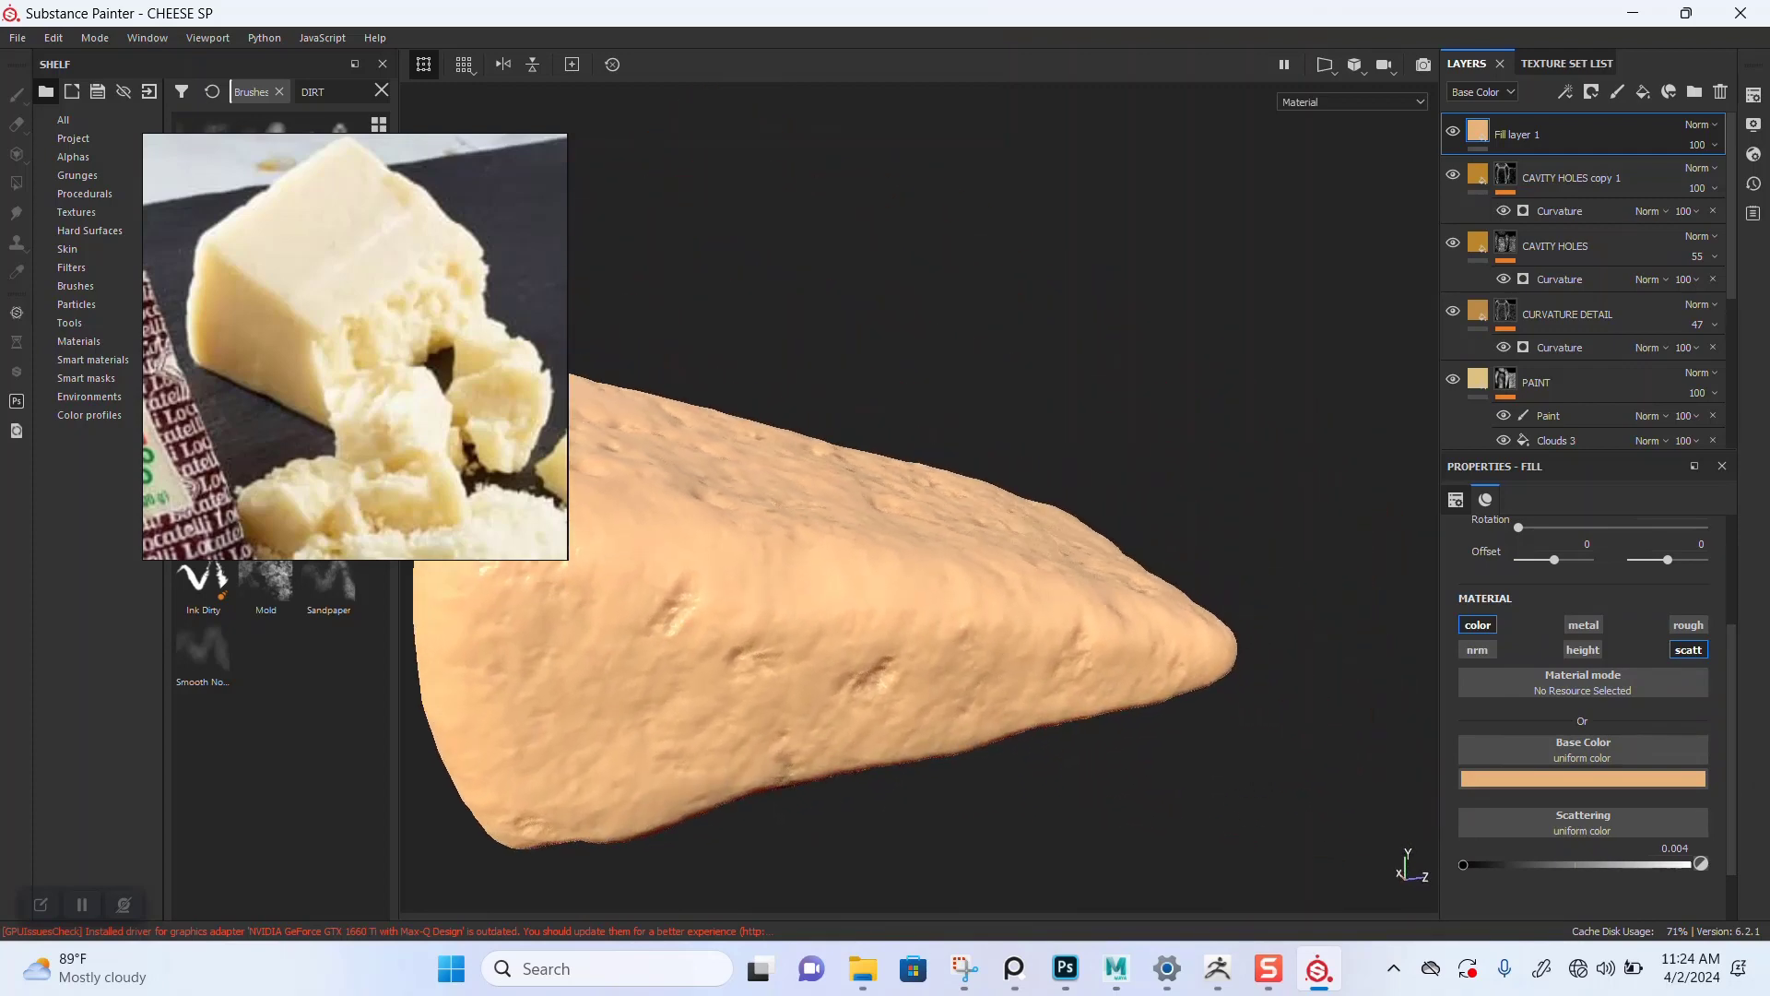
Step: Zoom the reference viewer onto the Swiss cheese photo with holes
scroll(424, 468, "down", 10)
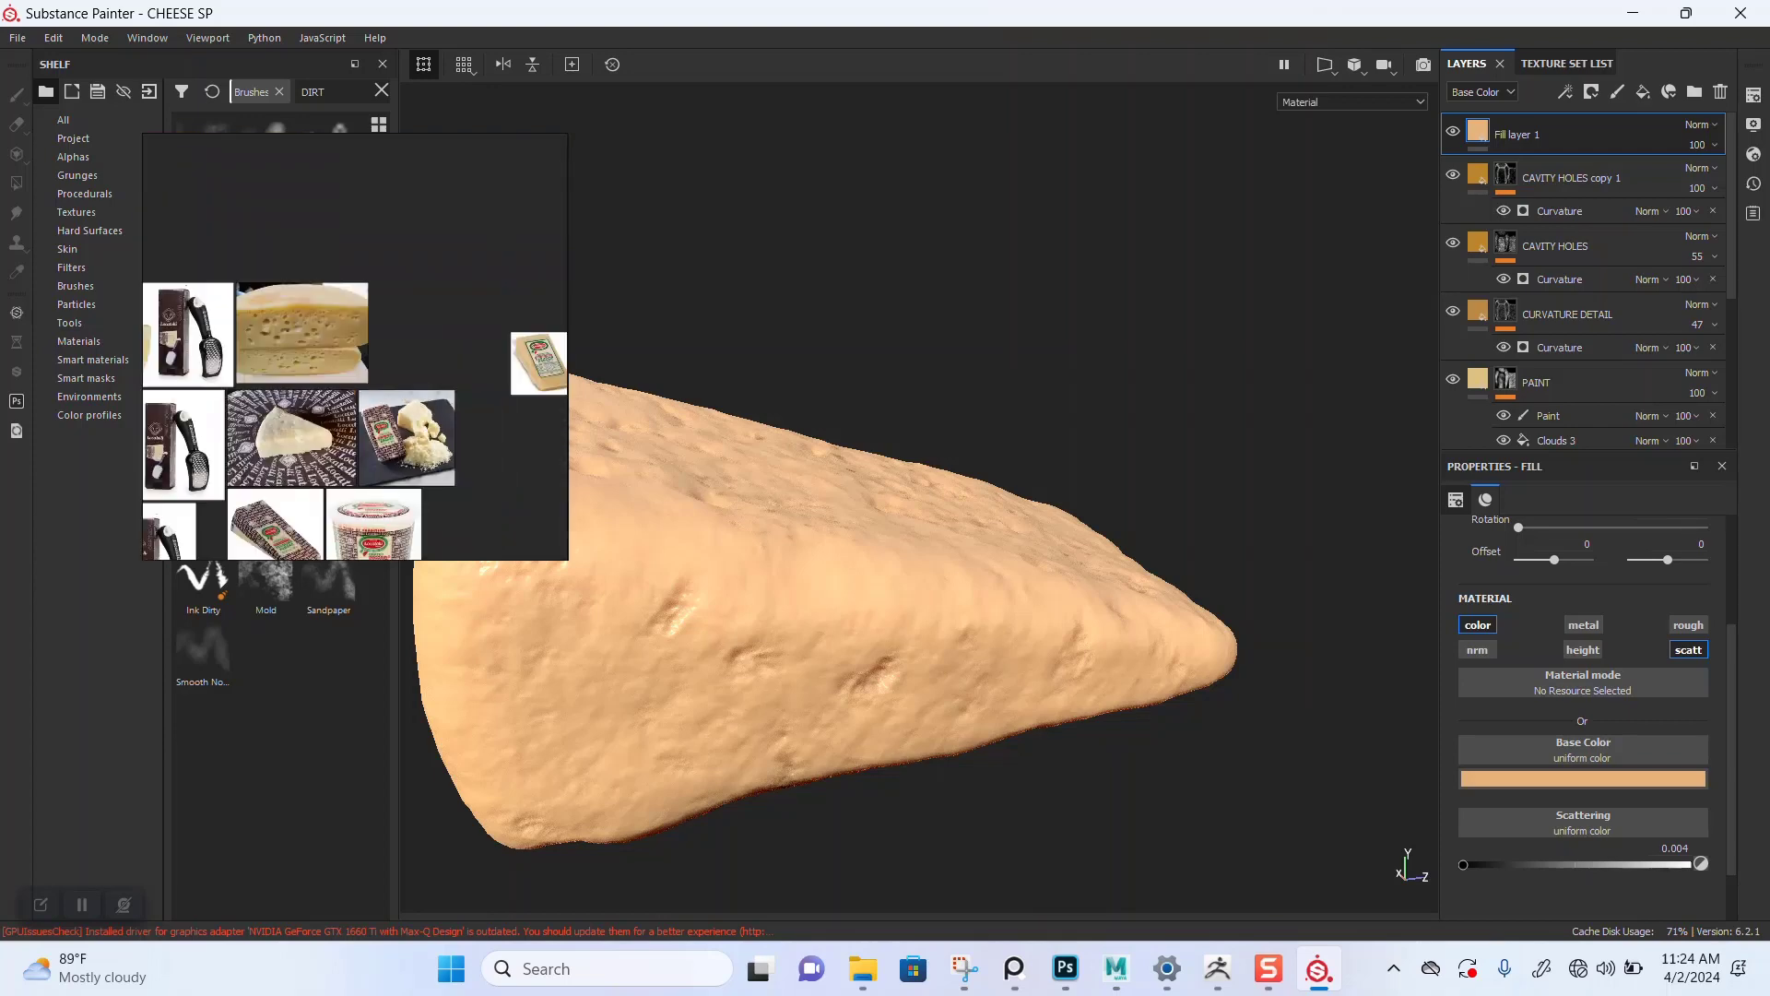
middle_click_drag(424, 469, 539, 516)
scroll(539, 516, "up", 1)
scroll(410, 365, "up", 3)
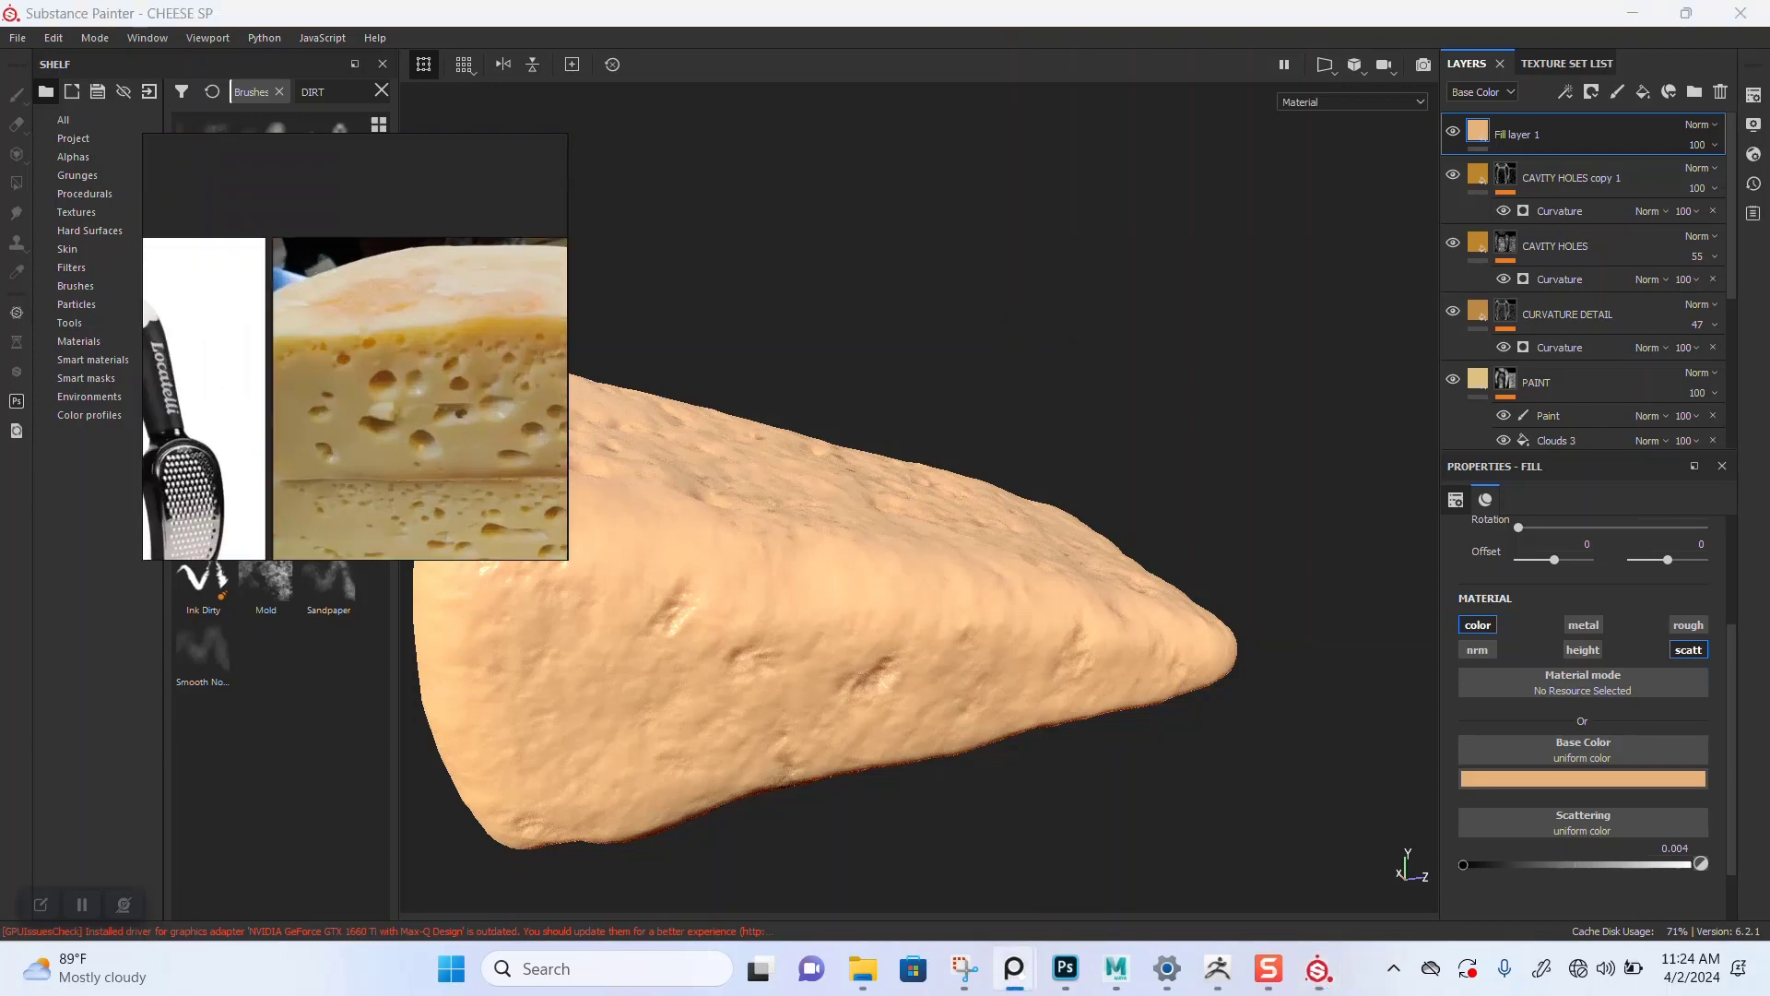
Step: Shift the fill layer's base color toward a pinker peach tone
left_click(1583, 778)
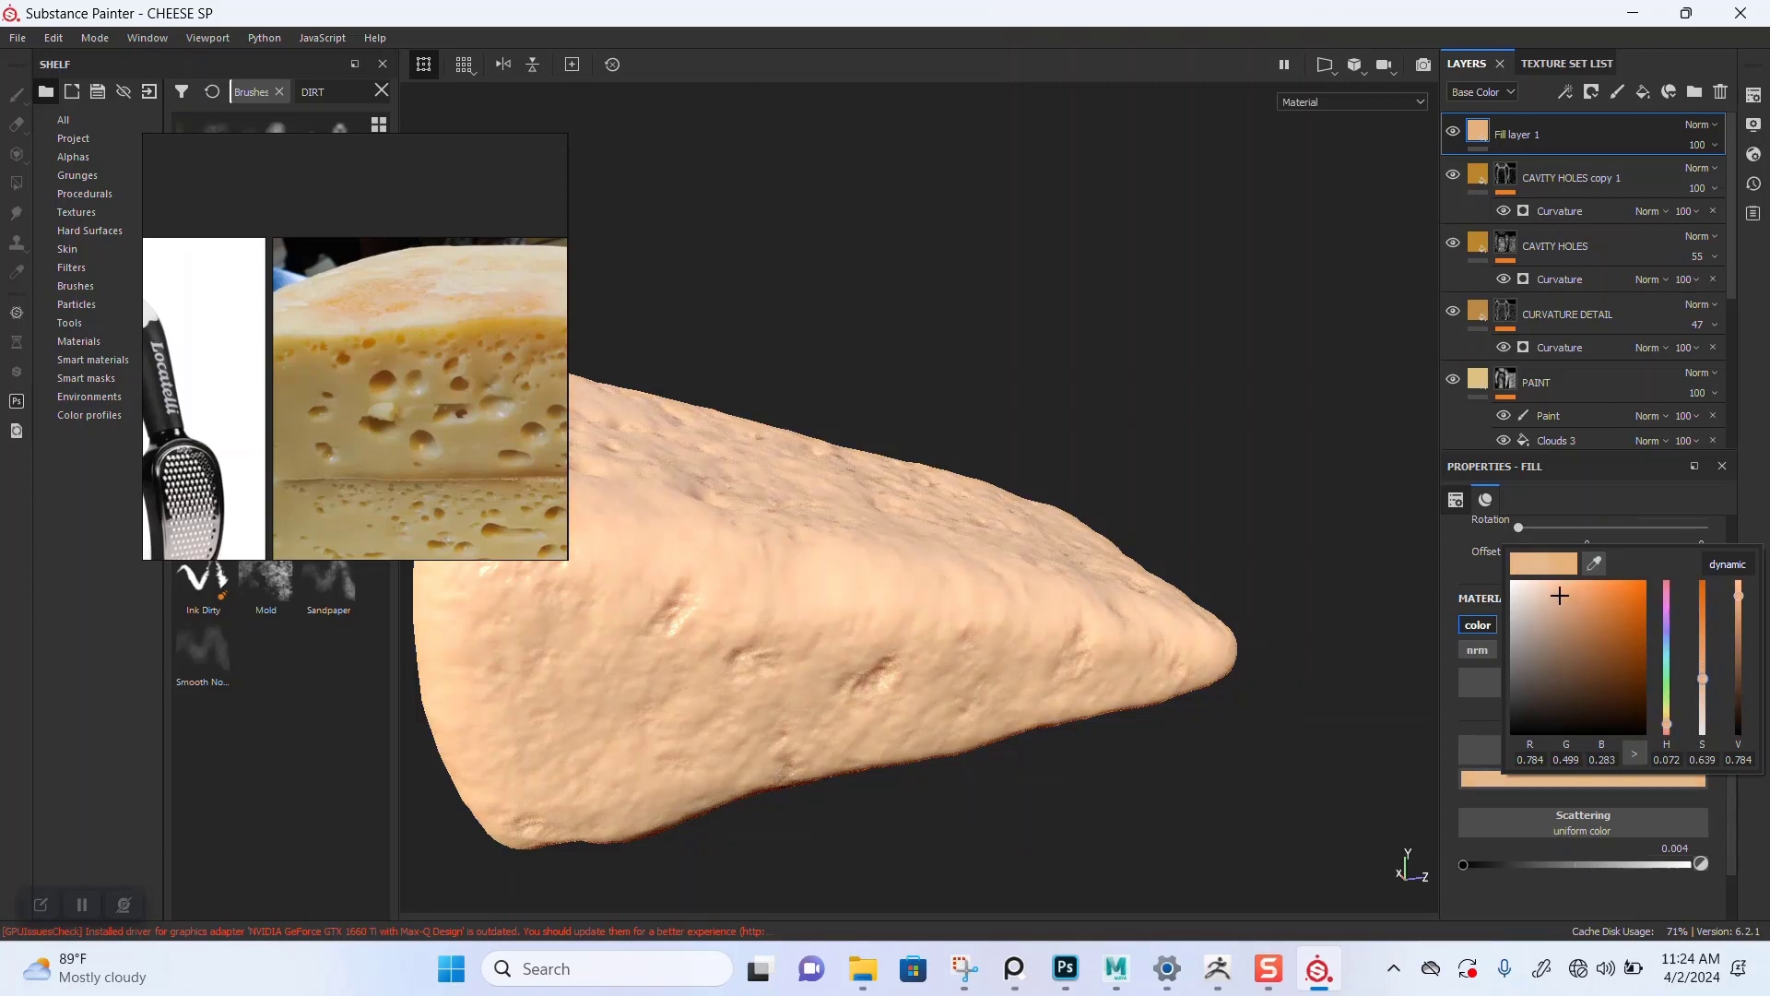
left_click_drag(1559, 596, 1576, 596)
mouse_move(1667, 726)
left_mouse_down()
mouse_move(1667, 588)
mouse_move(1667, 727)
left_mouse_up()
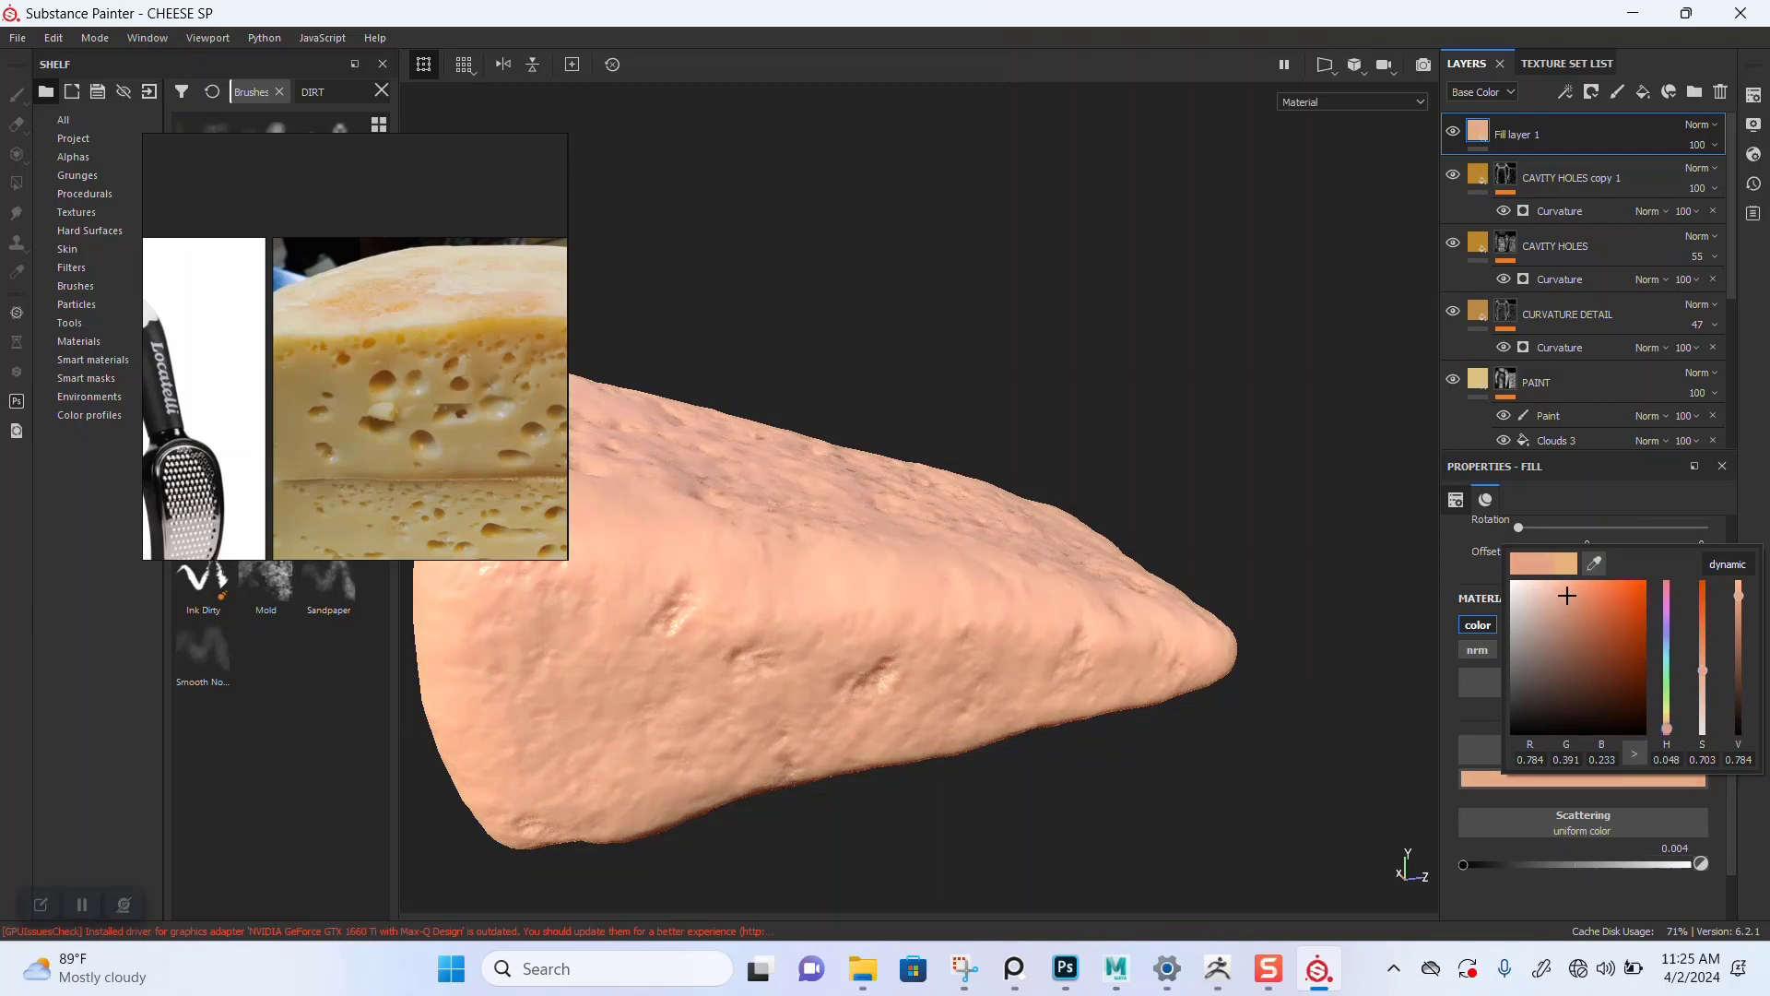
left_click_drag(1667, 728, 1667, 724)
scroll(922, 571, "down", 2)
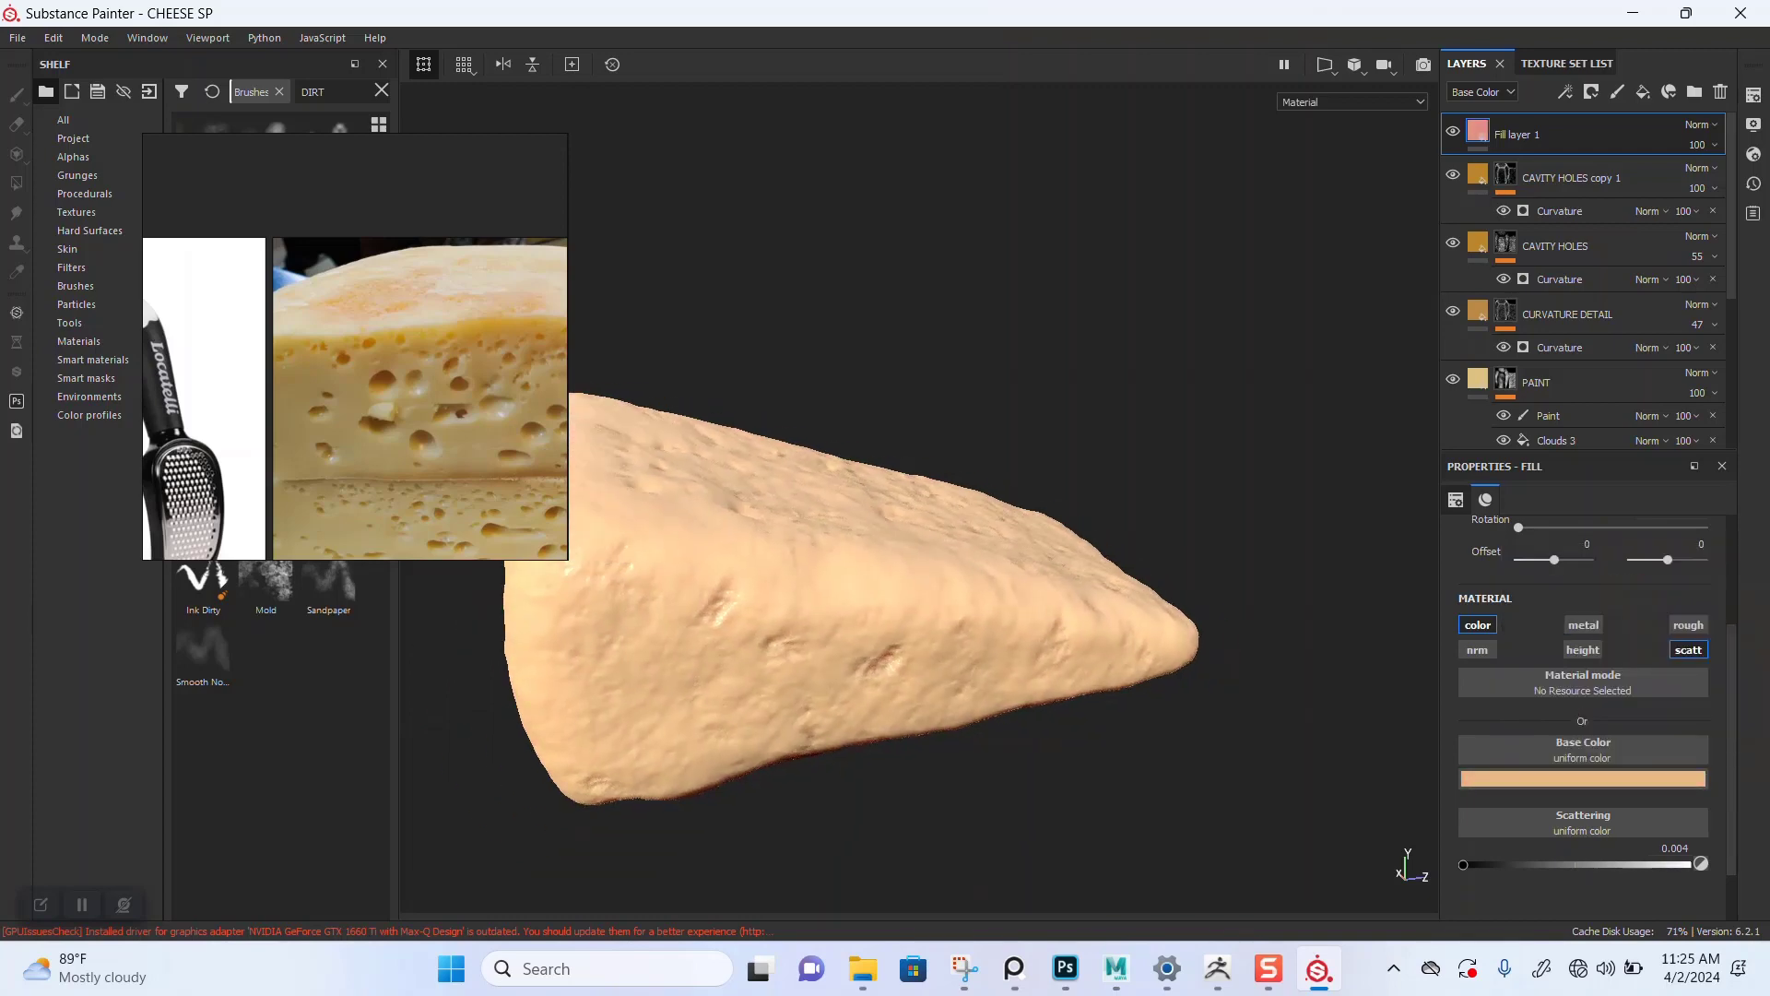
left_click_drag(922, 553, 779, 655, "alt")
scroll(919, 498, "up", 2)
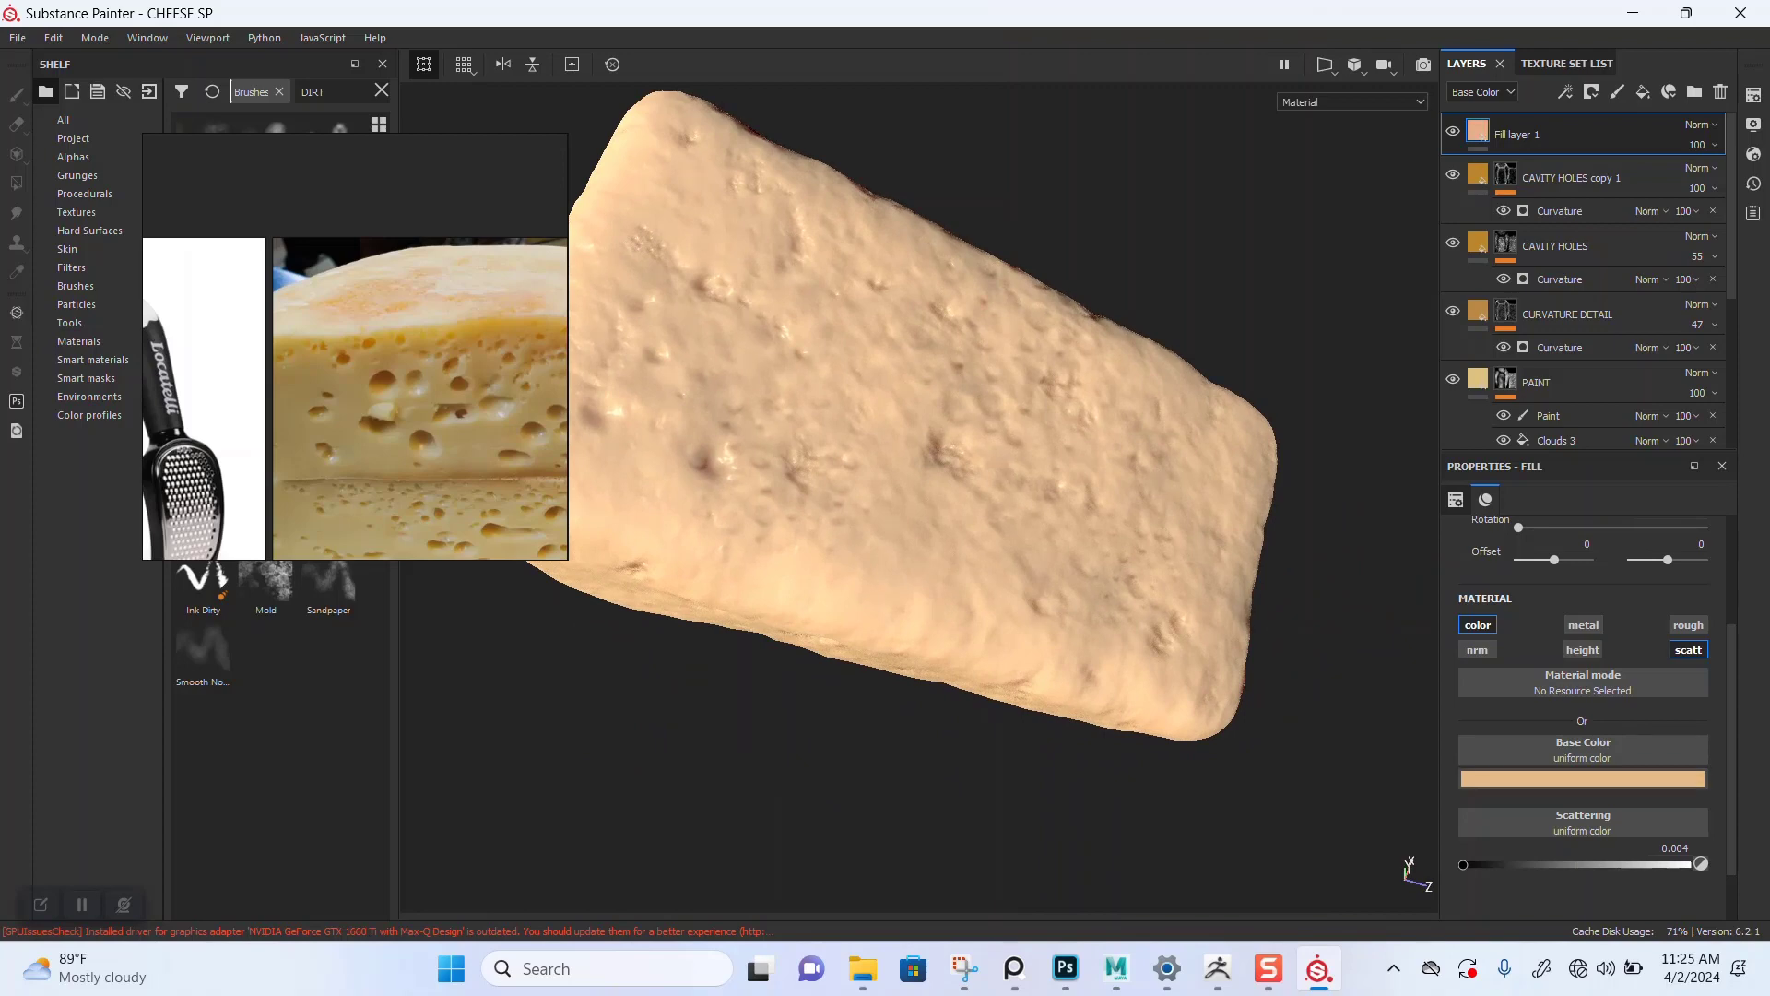
left_click_drag(922, 553, 908, 489, "alt")
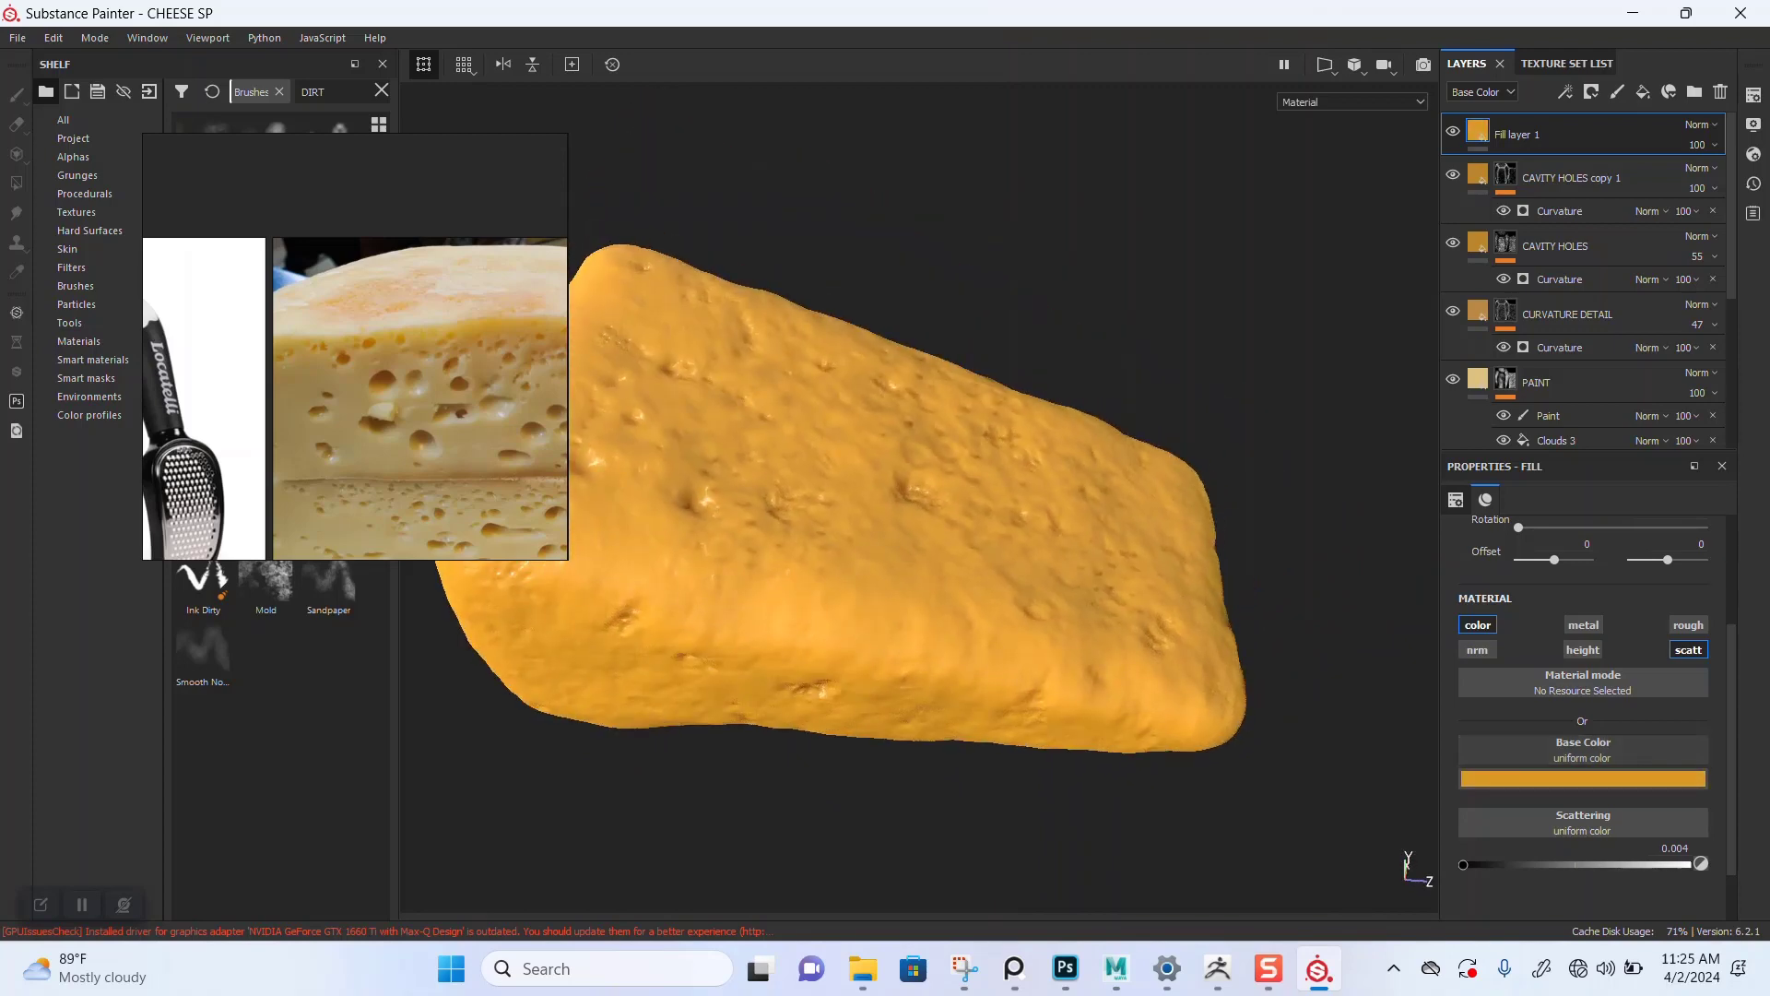
Step: Set the fill layer's base color to a light orange of R 0.715, G 0.423, B 0.203
left_click(1609, 779)
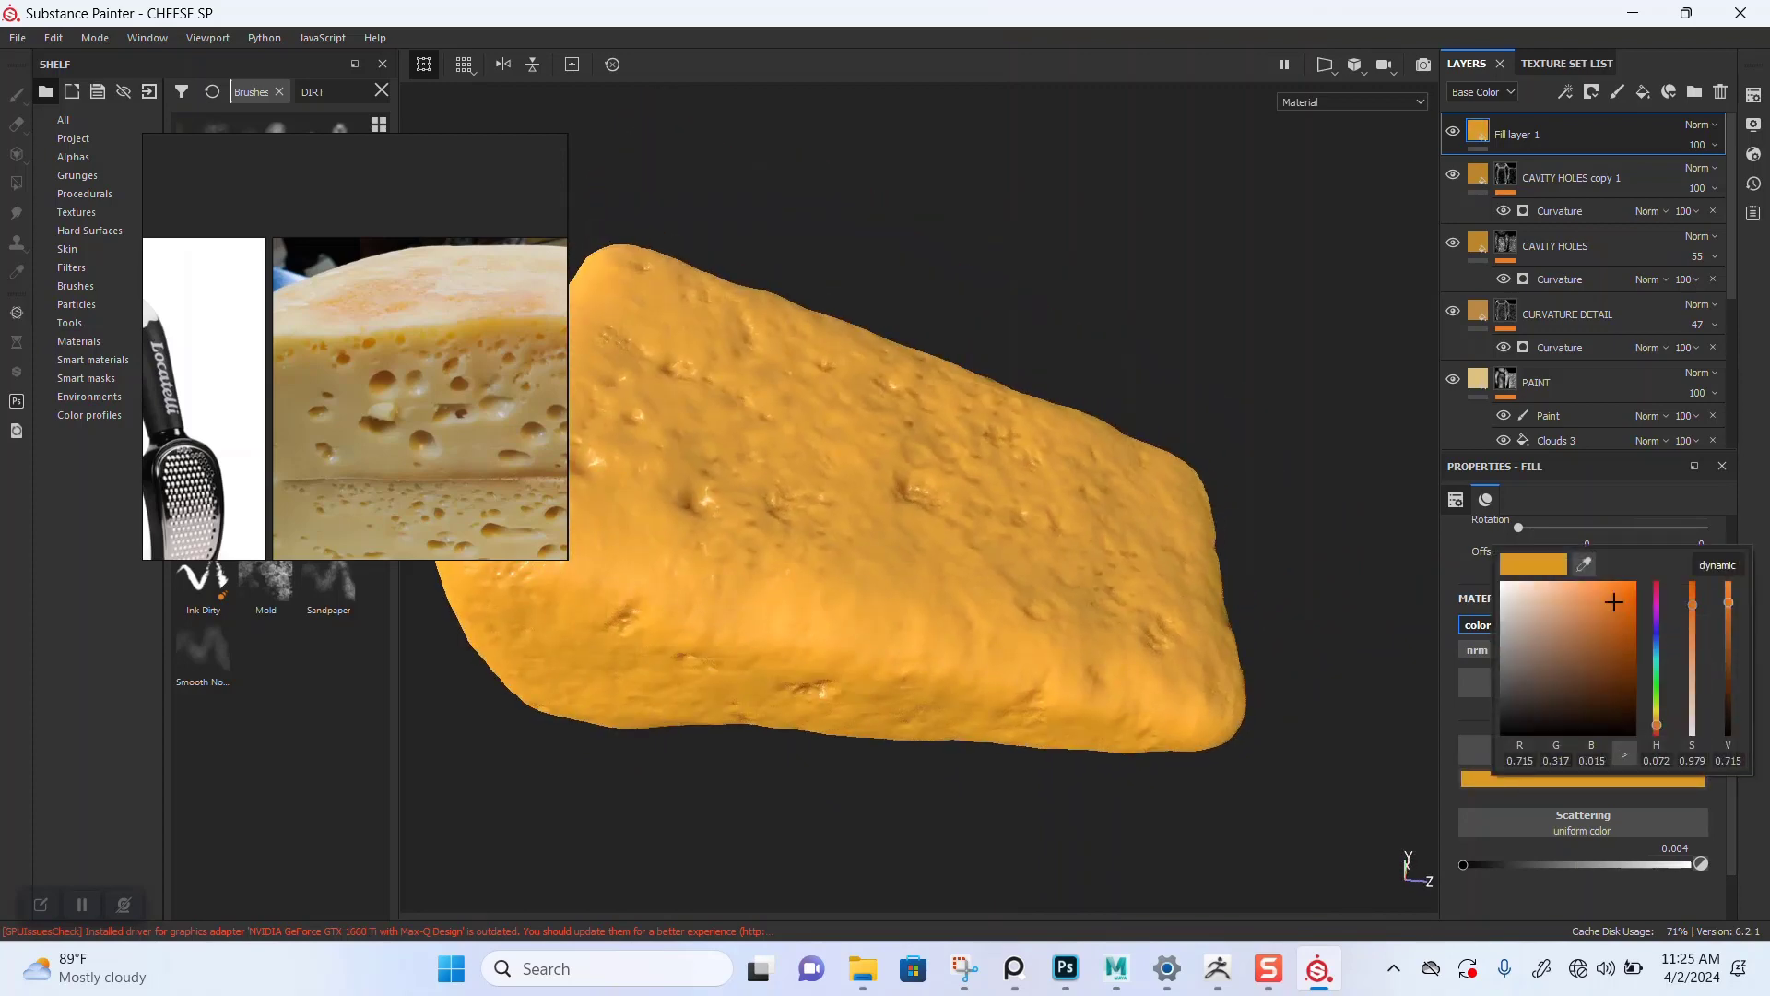
left_click_drag(1614, 602, 1558, 602)
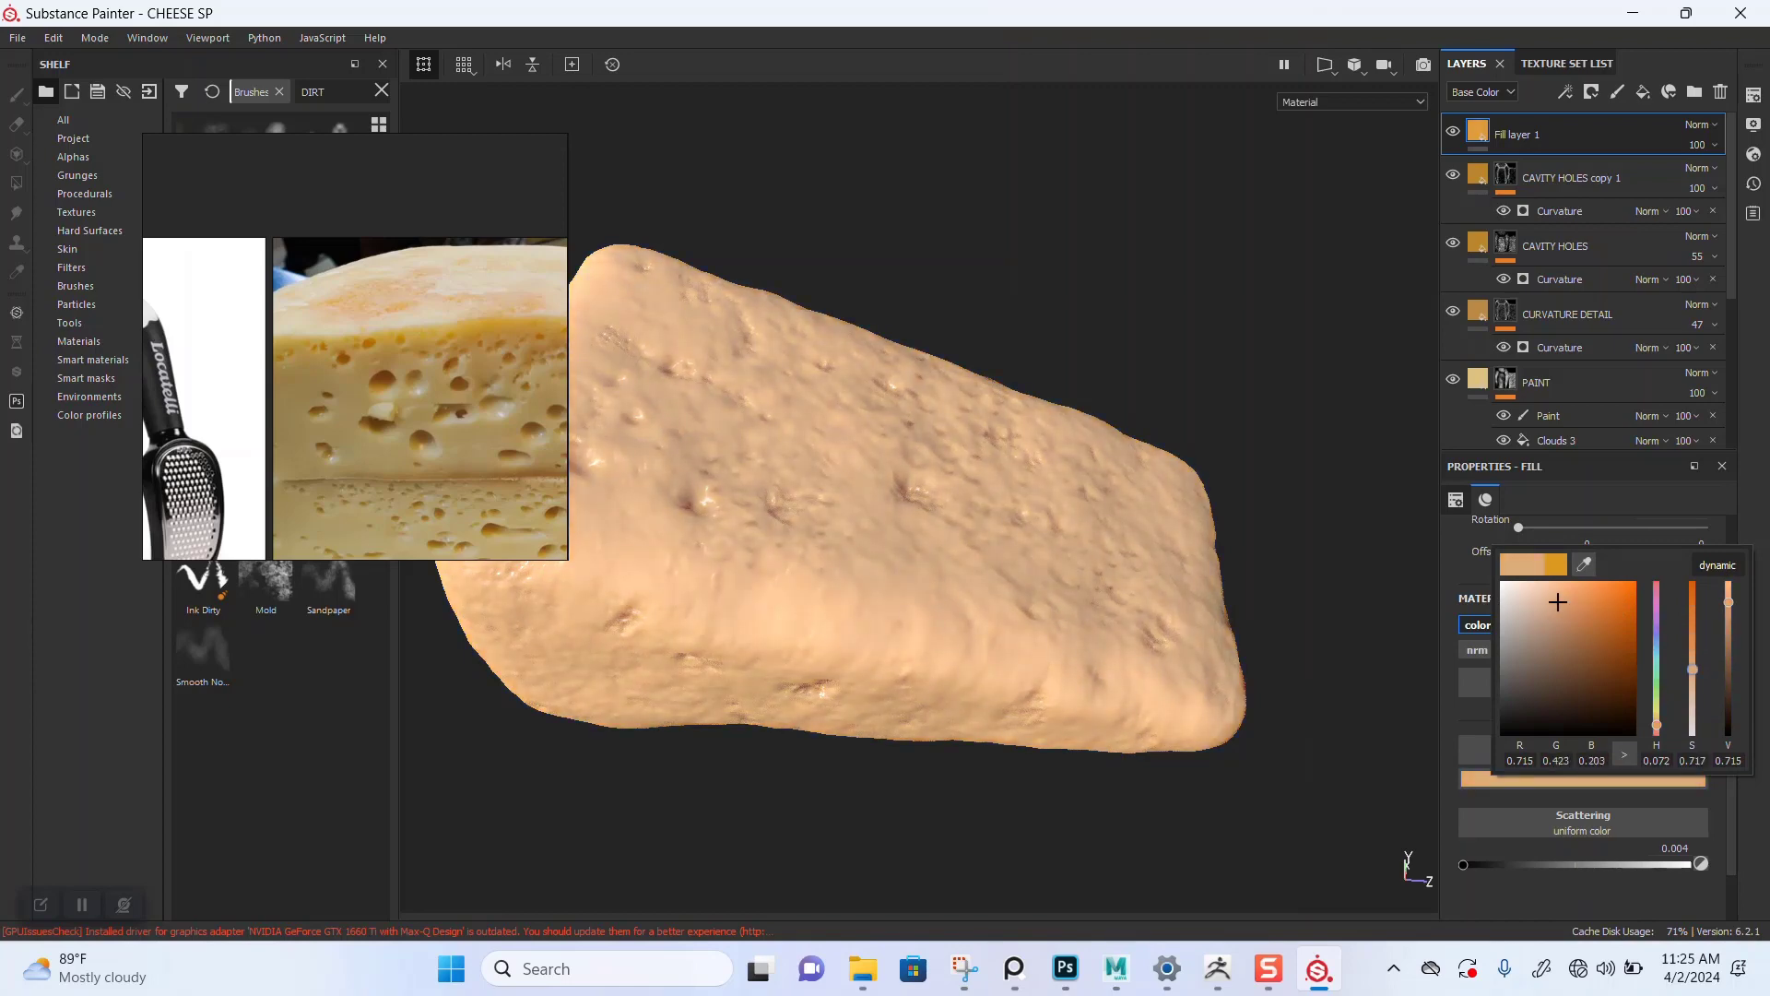
left_click_drag(922, 572, 922, 531, "alt")
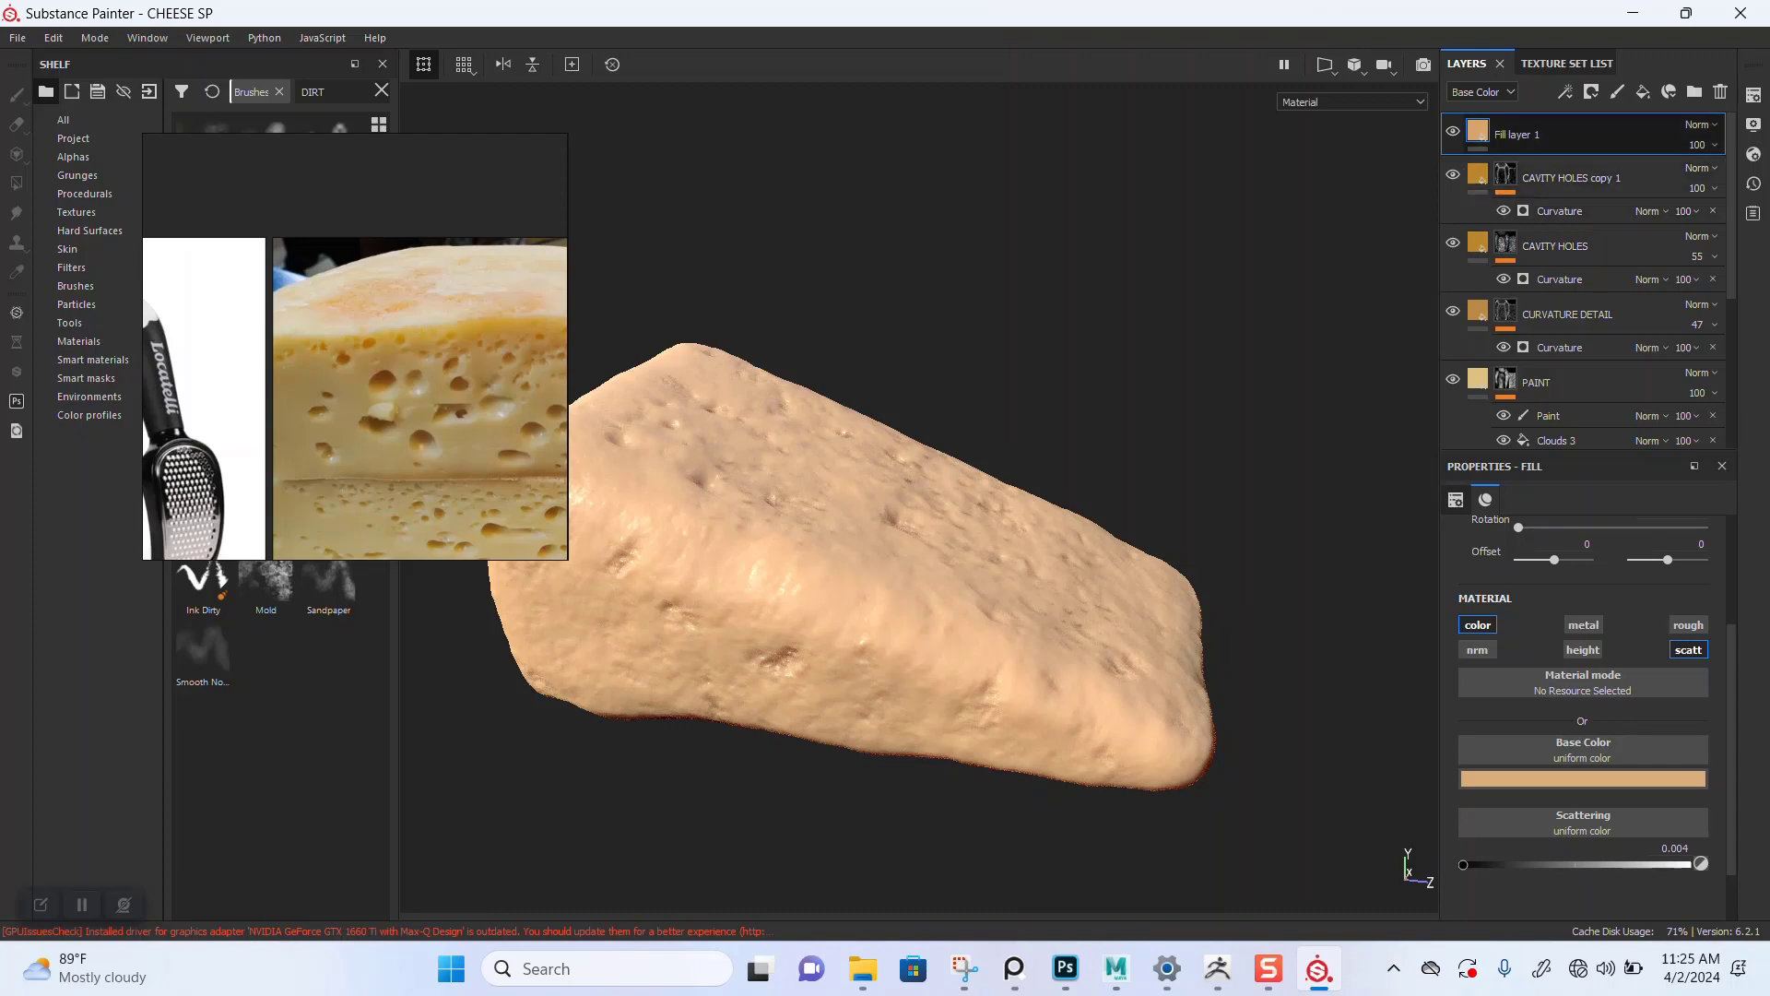
Step: Hide the new fill layer and orbit around the cheese to compare
left_click(1453, 131)
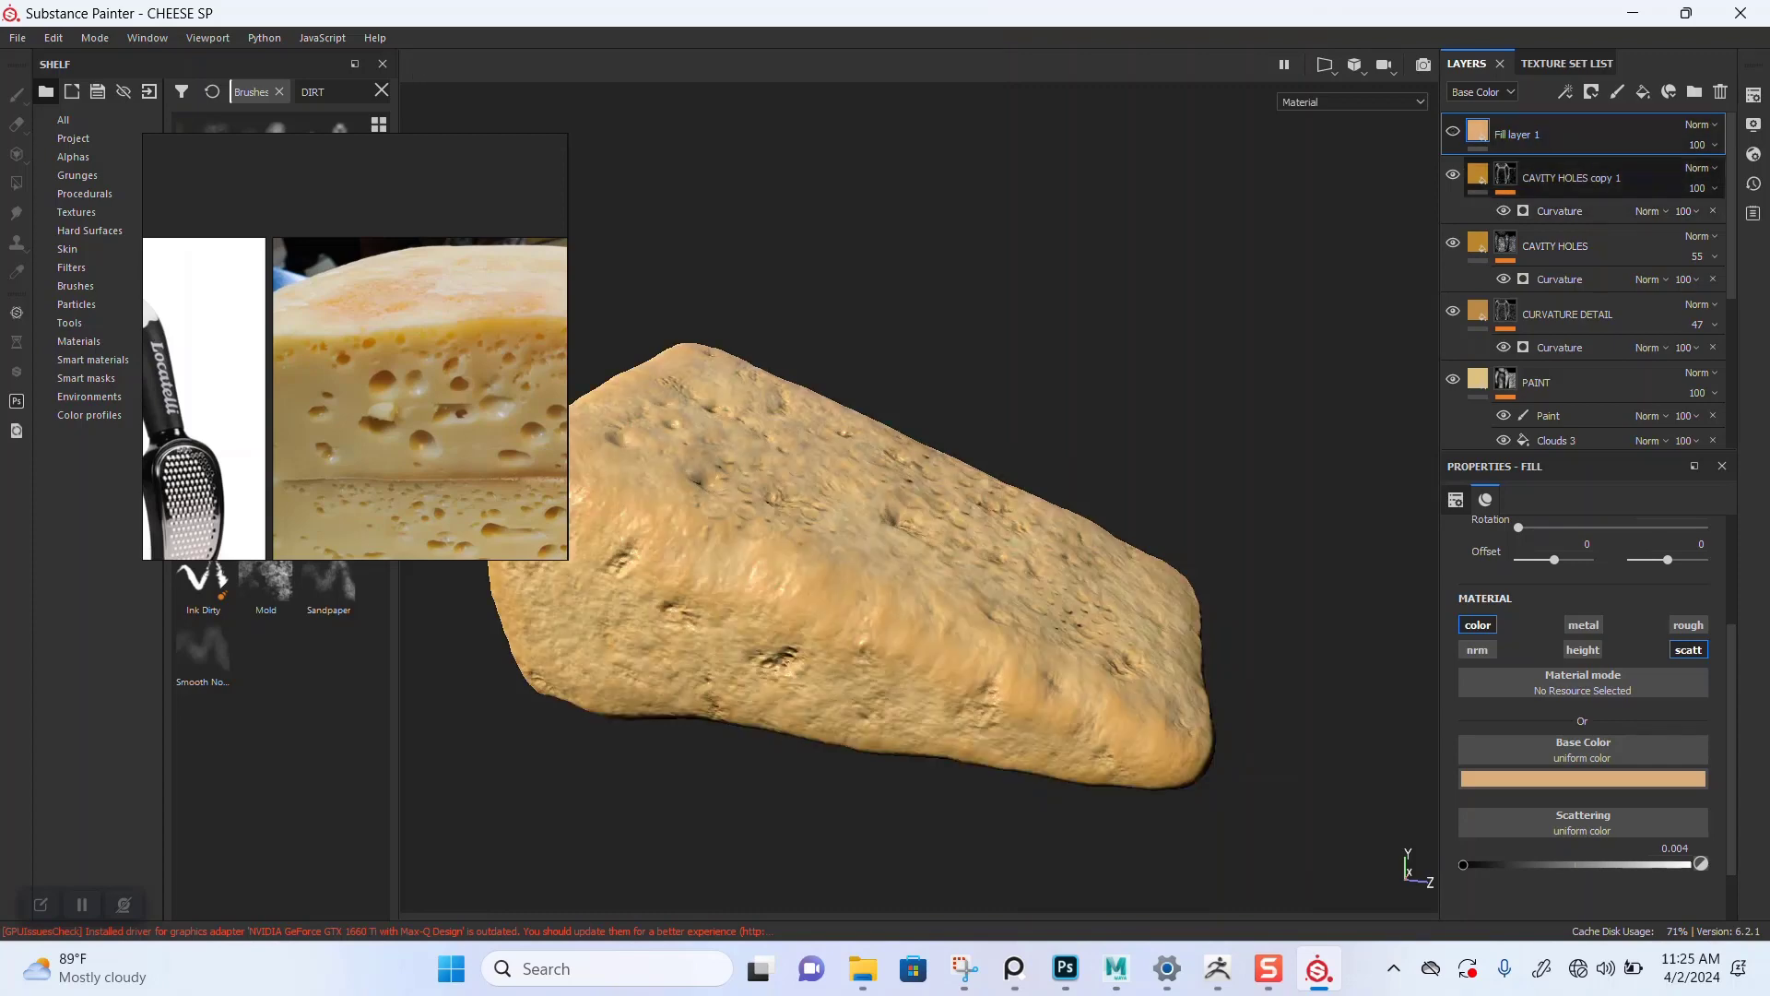
middle_click_drag(908, 658, 994, 583, "alt")
right_click_drag(994, 583, 1042, 571, "alt")
mouse_move(1041, 572)
left_mouse_down("alt")
mouse_move(1028, 645)
mouse_move(1033, 562)
left_mouse_up("alt")
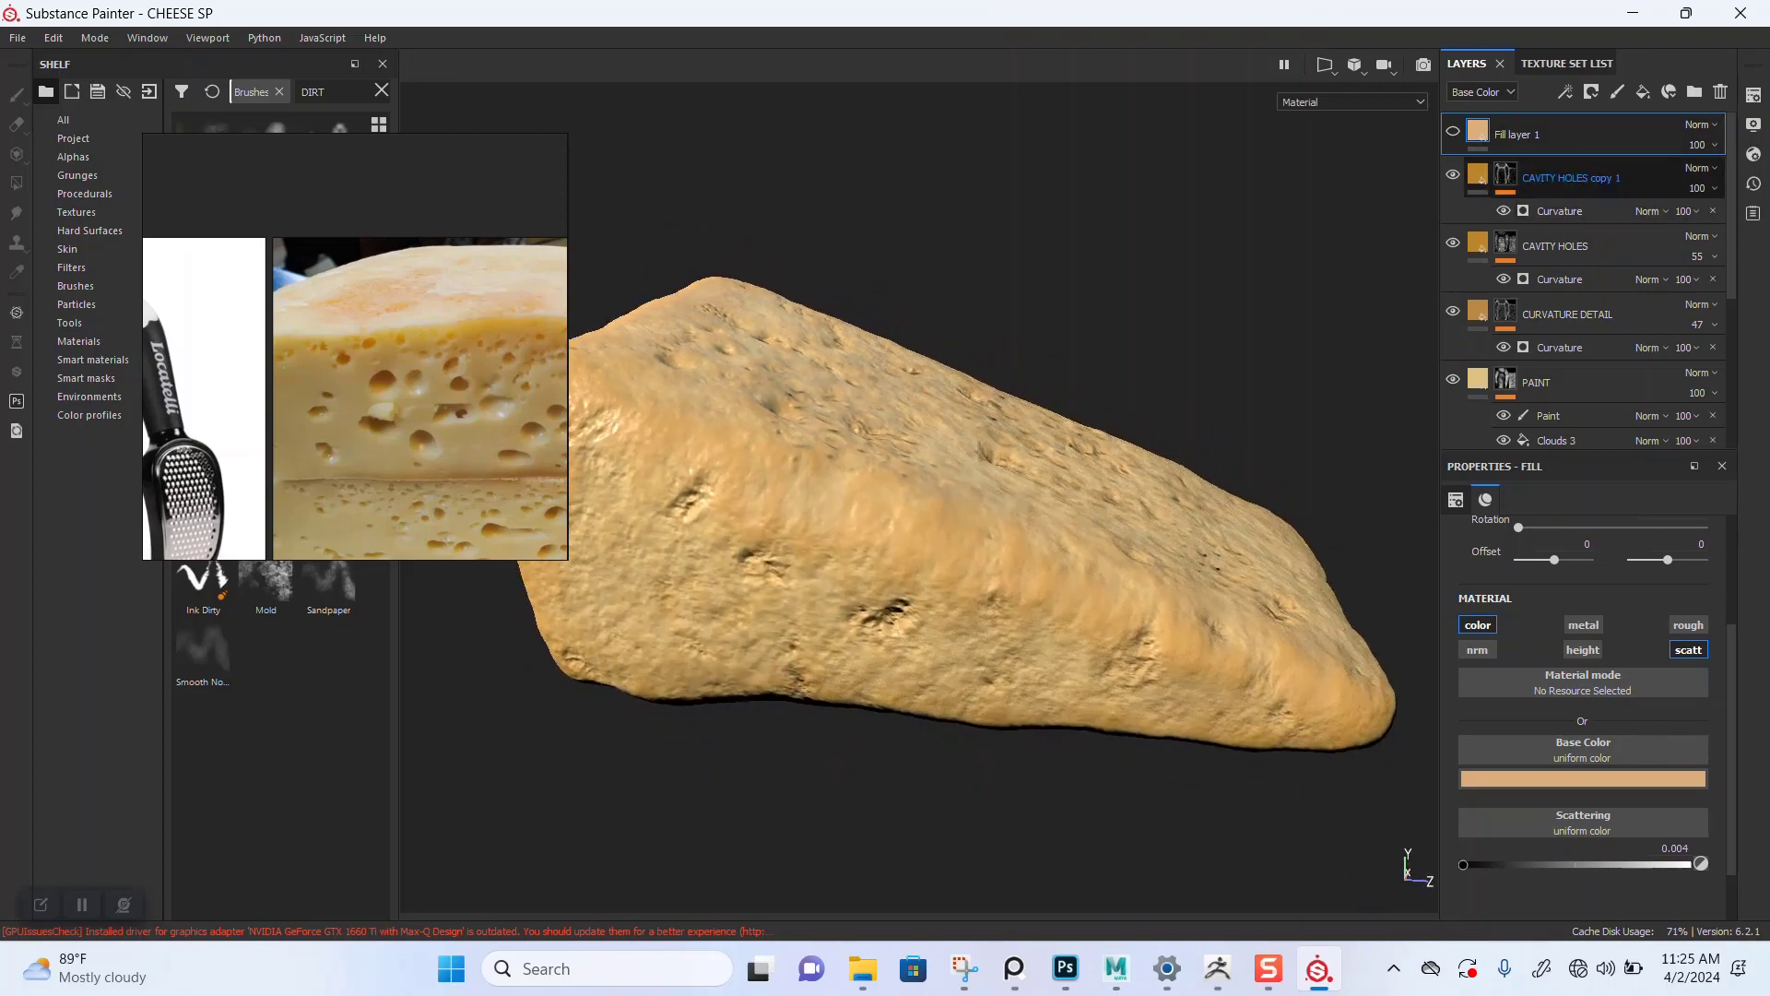
Step: Select the layers from CAVITY HOLES copy 1 down to DETAILED NORMAL MAP
left_click(1570, 178)
scroll(1570, 347, "down", 5)
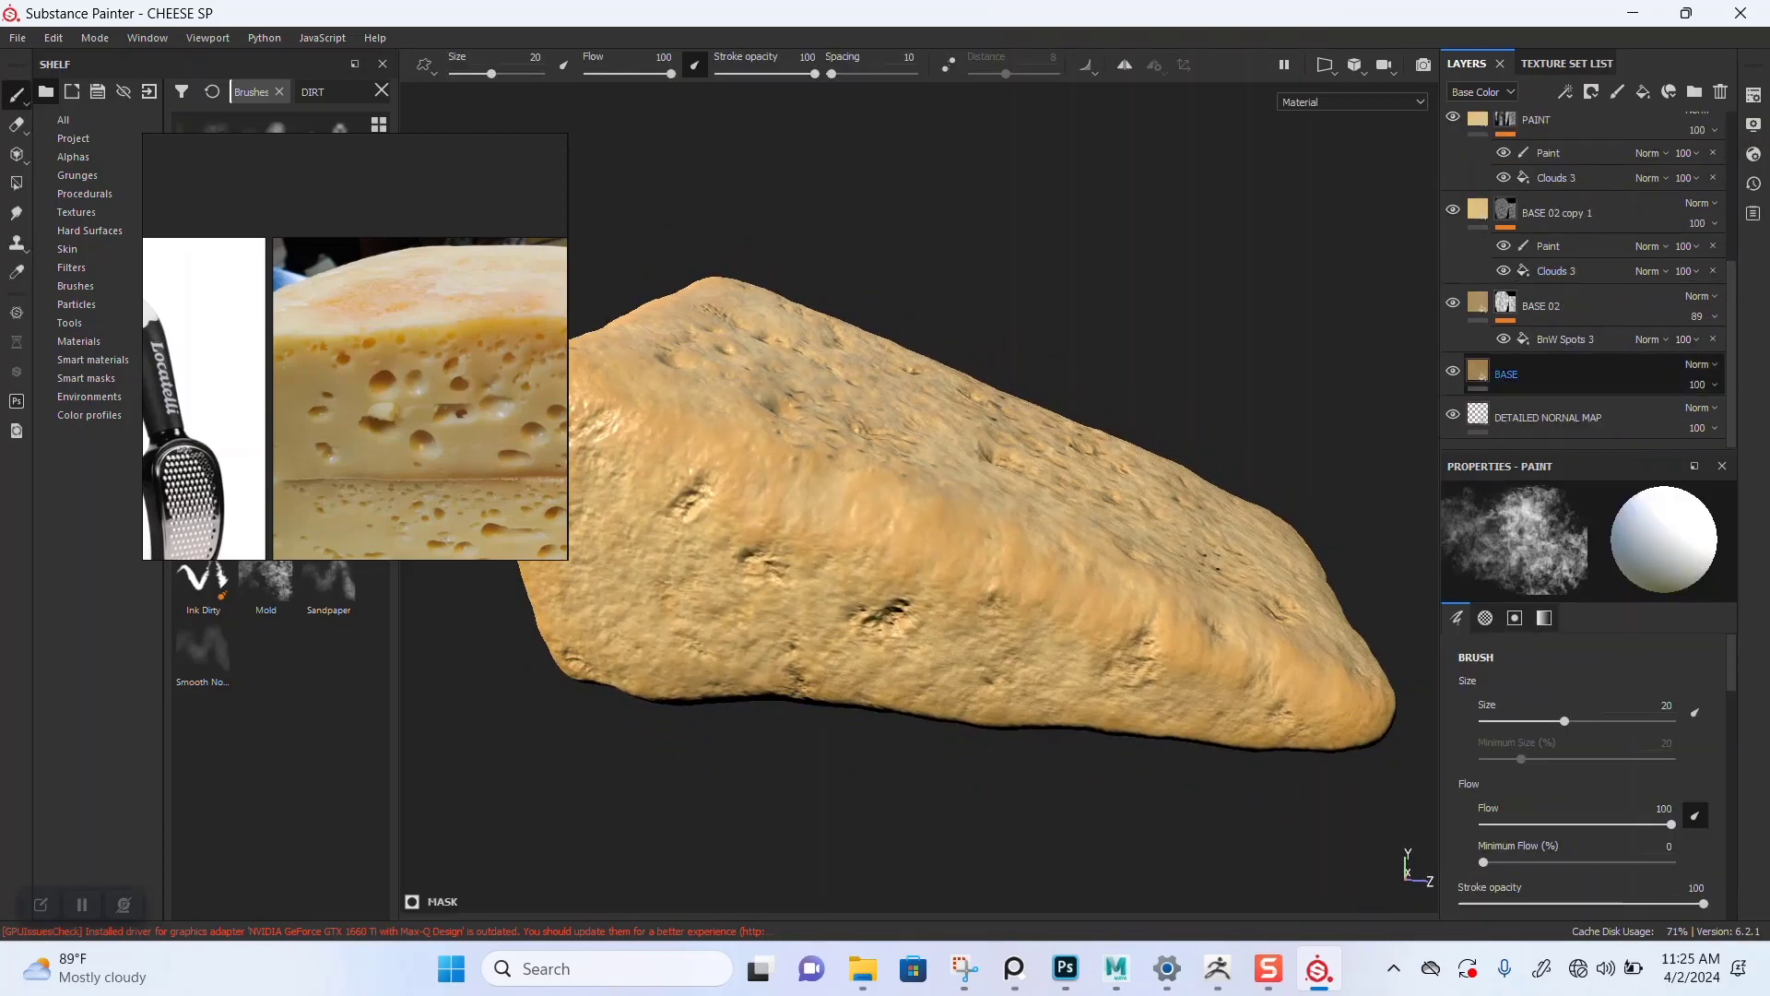
left_click(1558, 418, "shift")
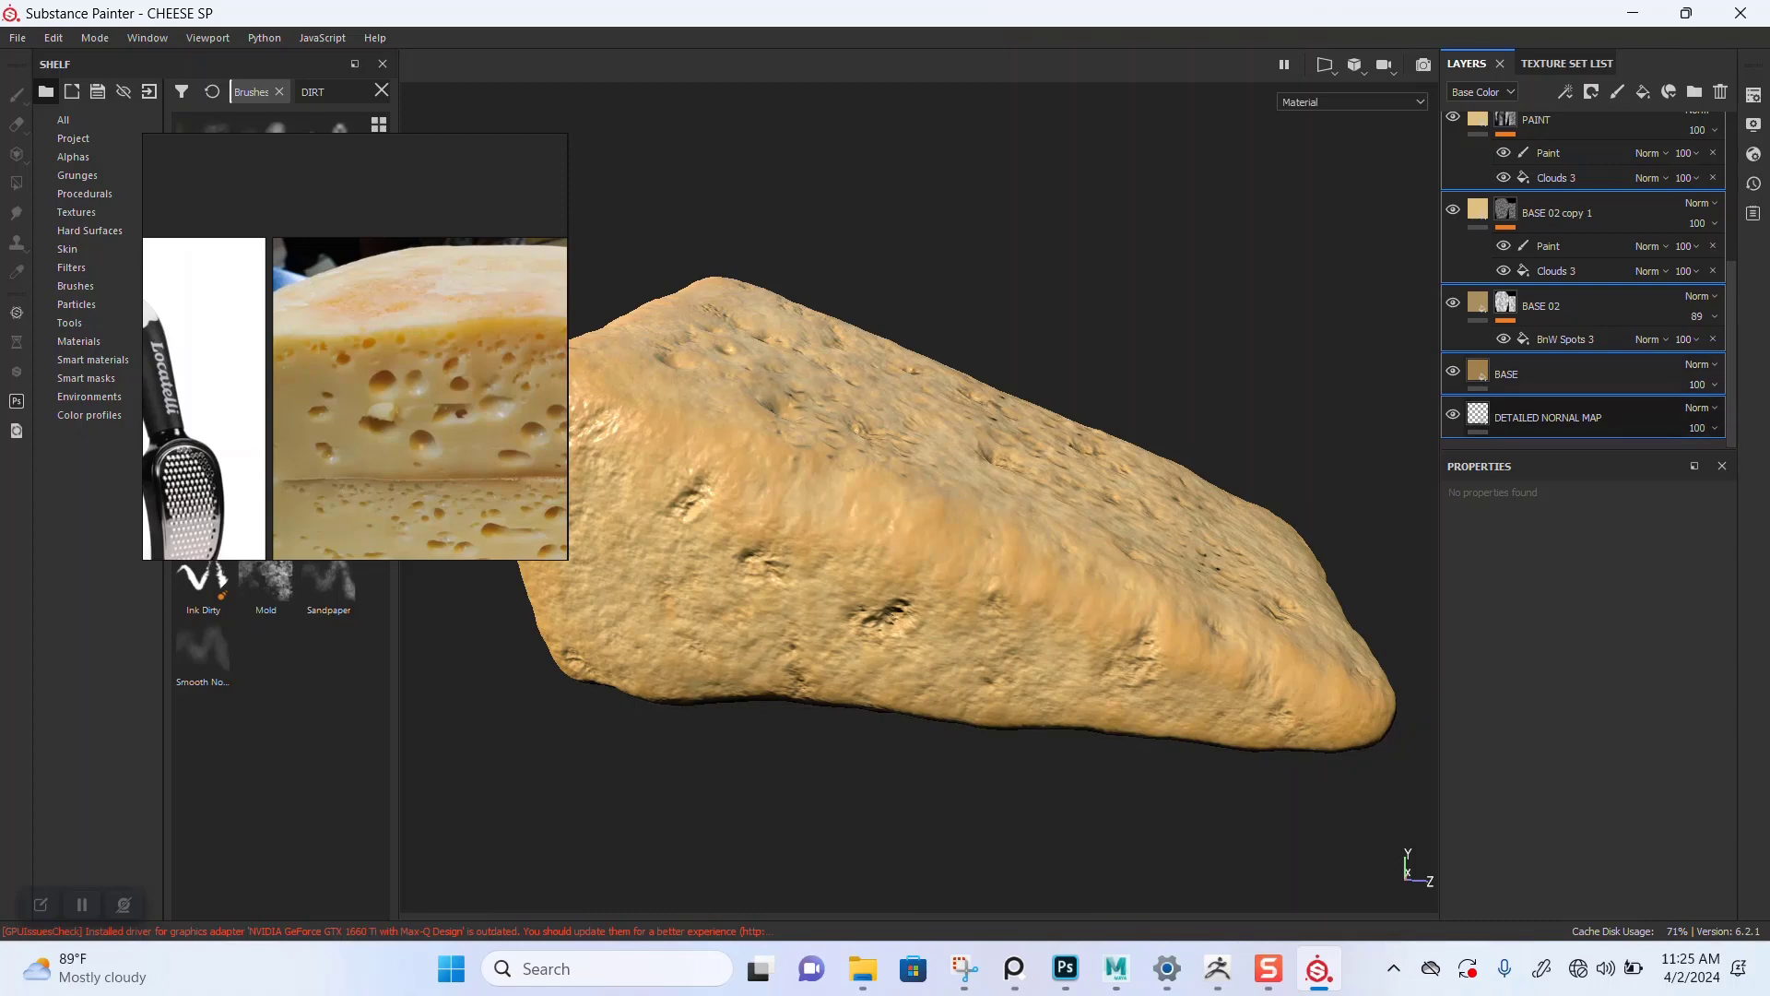
Step: Make the CHESSE_02_MAT texture set visible and move the view to the second cheese mesh
left_click(1566, 63)
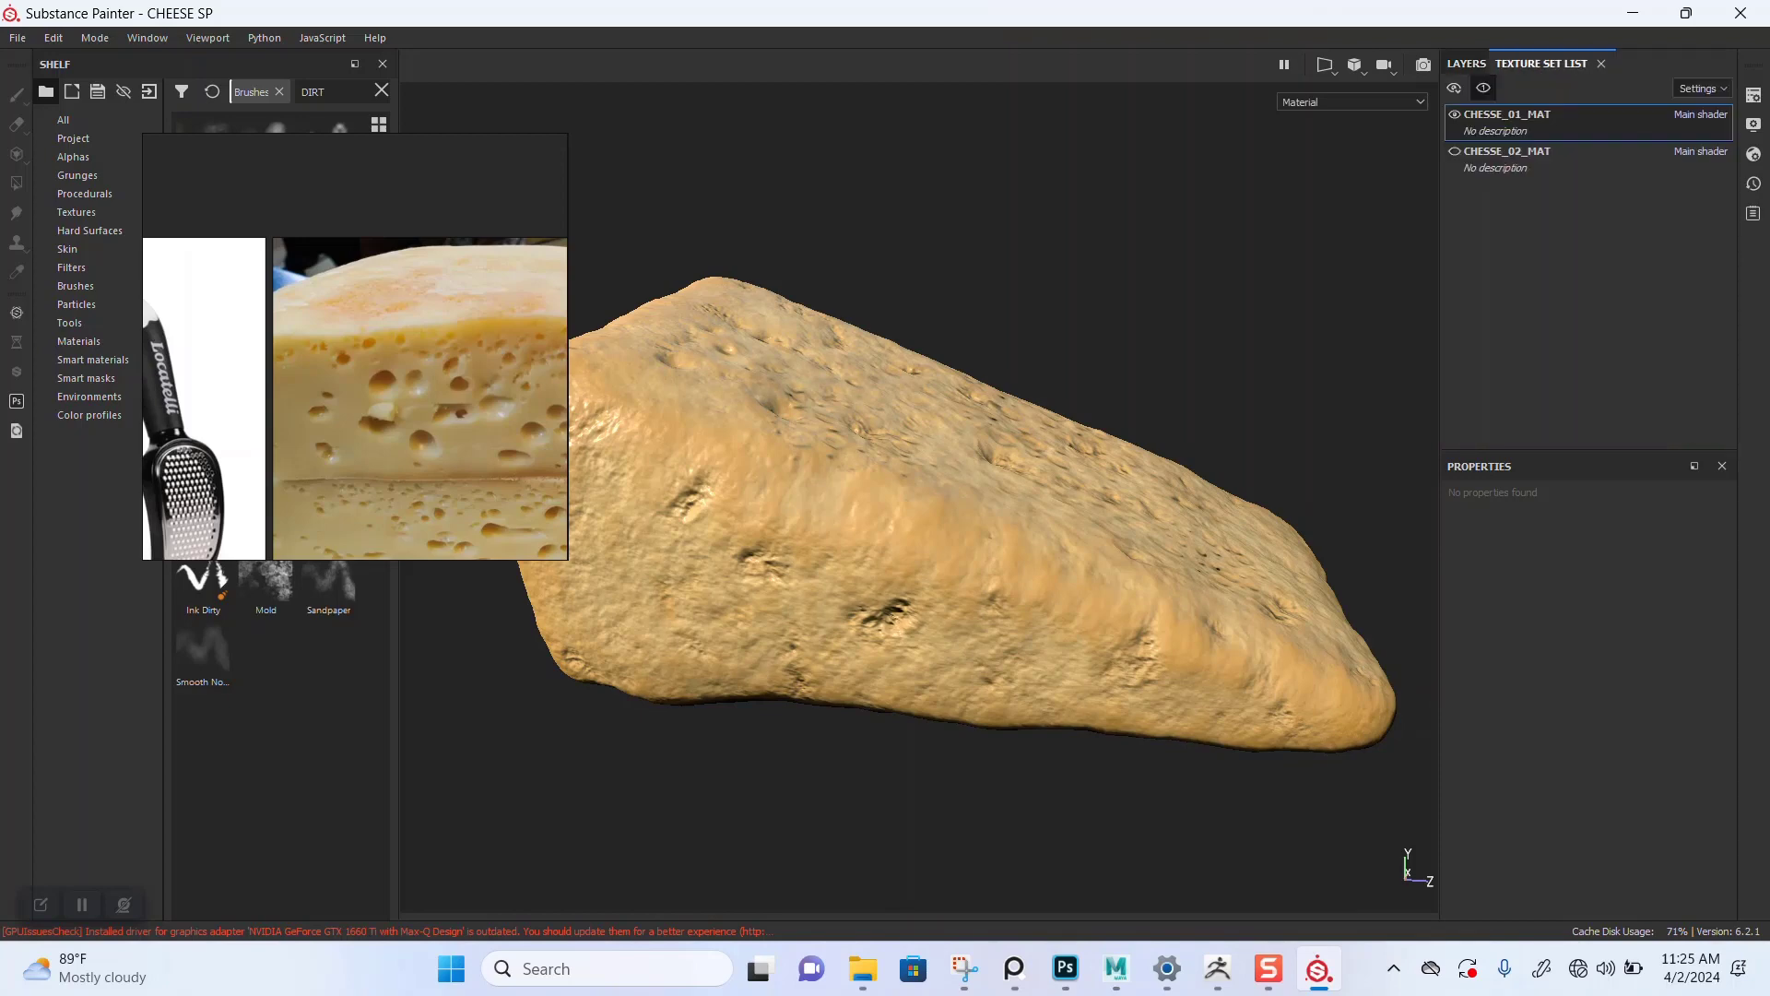
left_click(1455, 152)
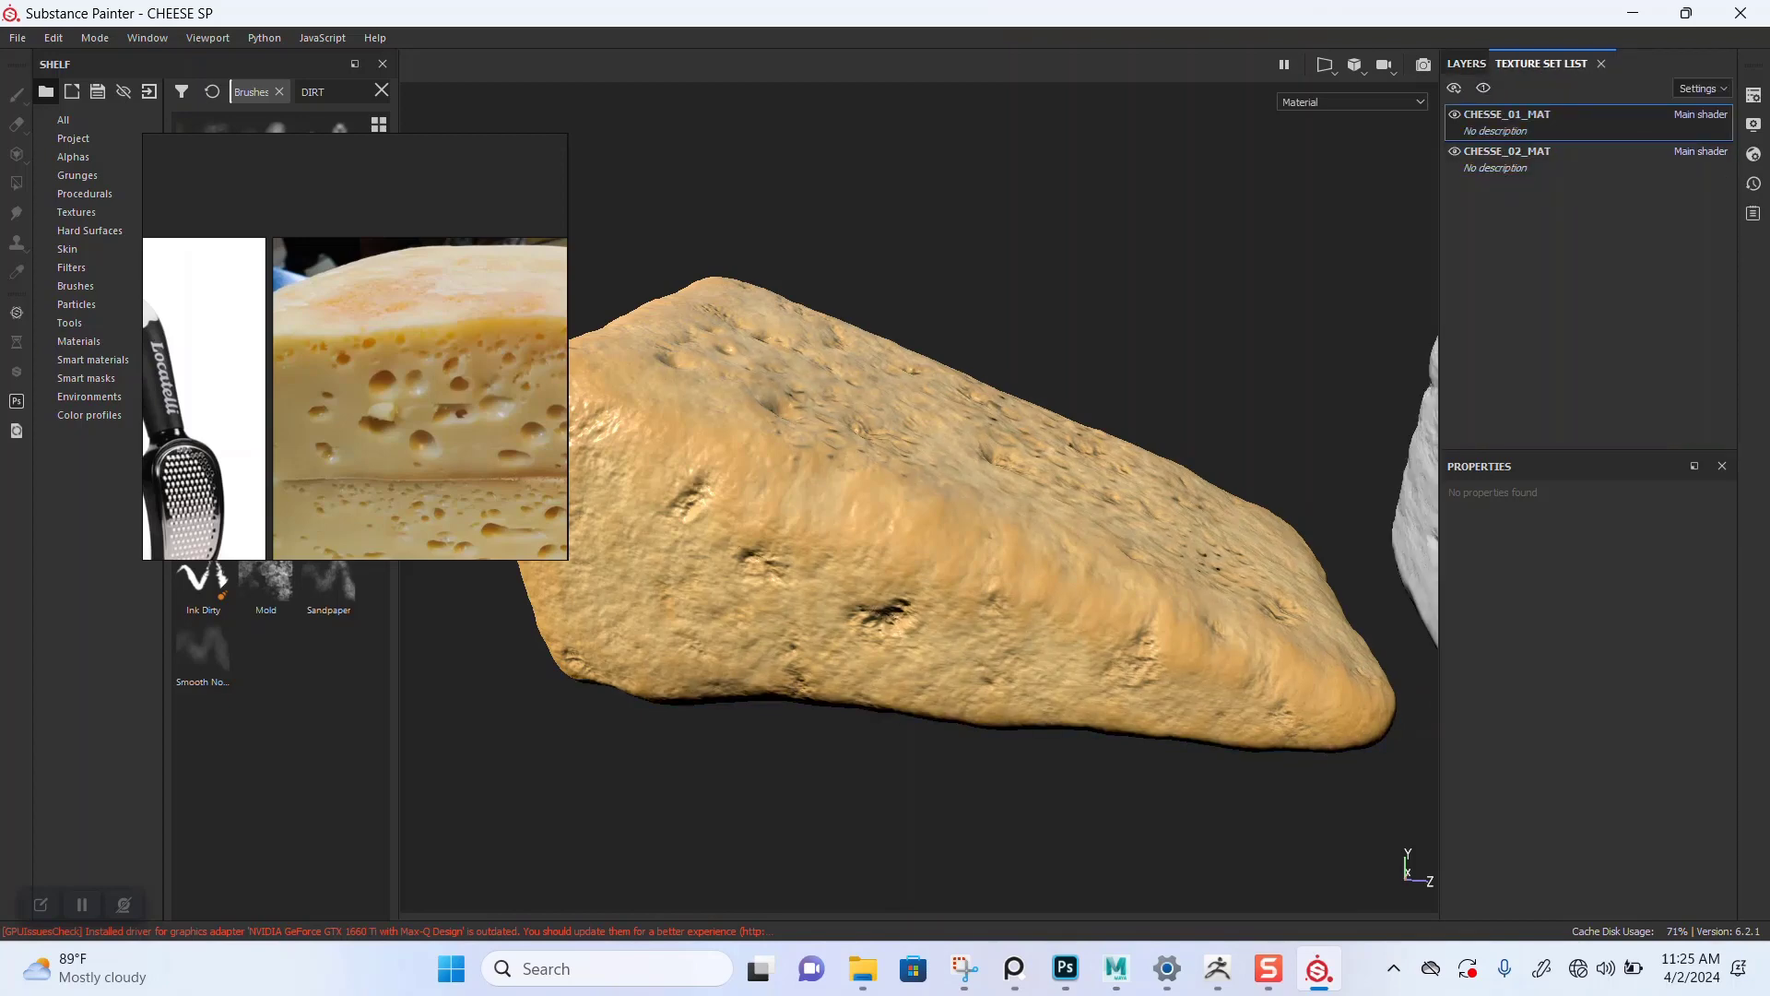
scroll(1014, 553, "down", 2)
middle_click_drag(1180, 535, 784, 567, "alt")
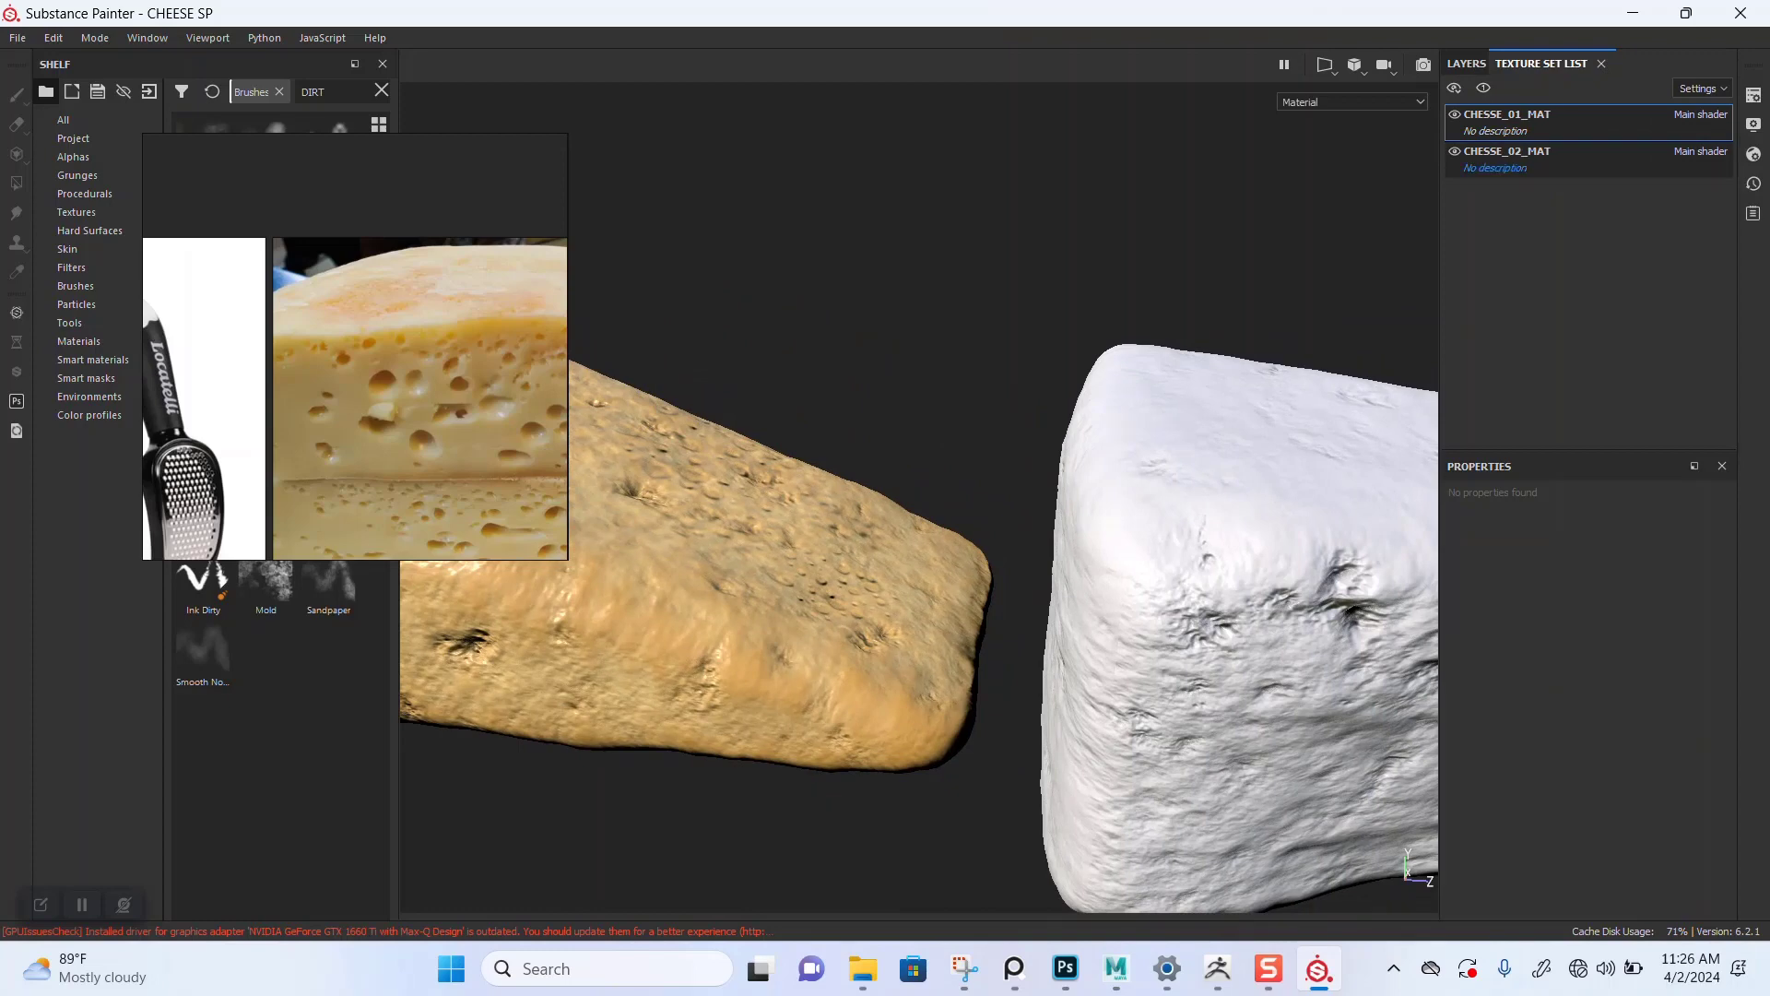
Step: Switch to the CHESSE_02_MAT texture set and delete its default Layer 1
left_click(1559, 158)
left_click(1466, 64)
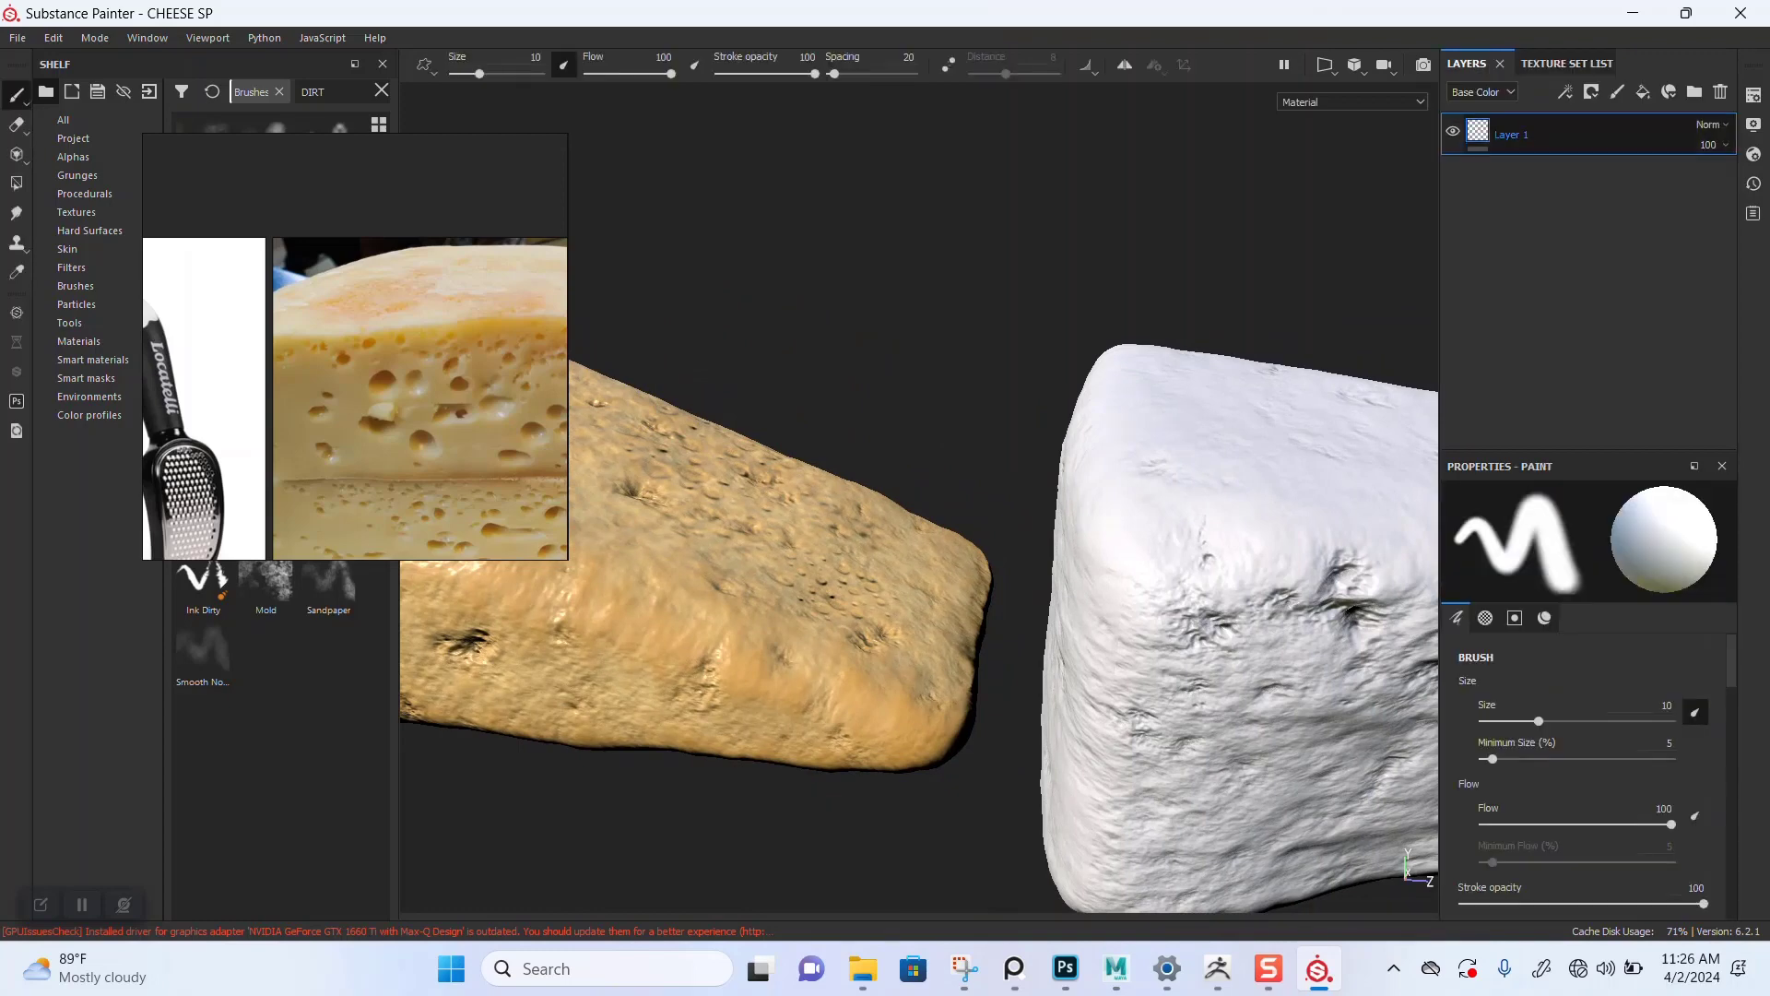
key("Delete")
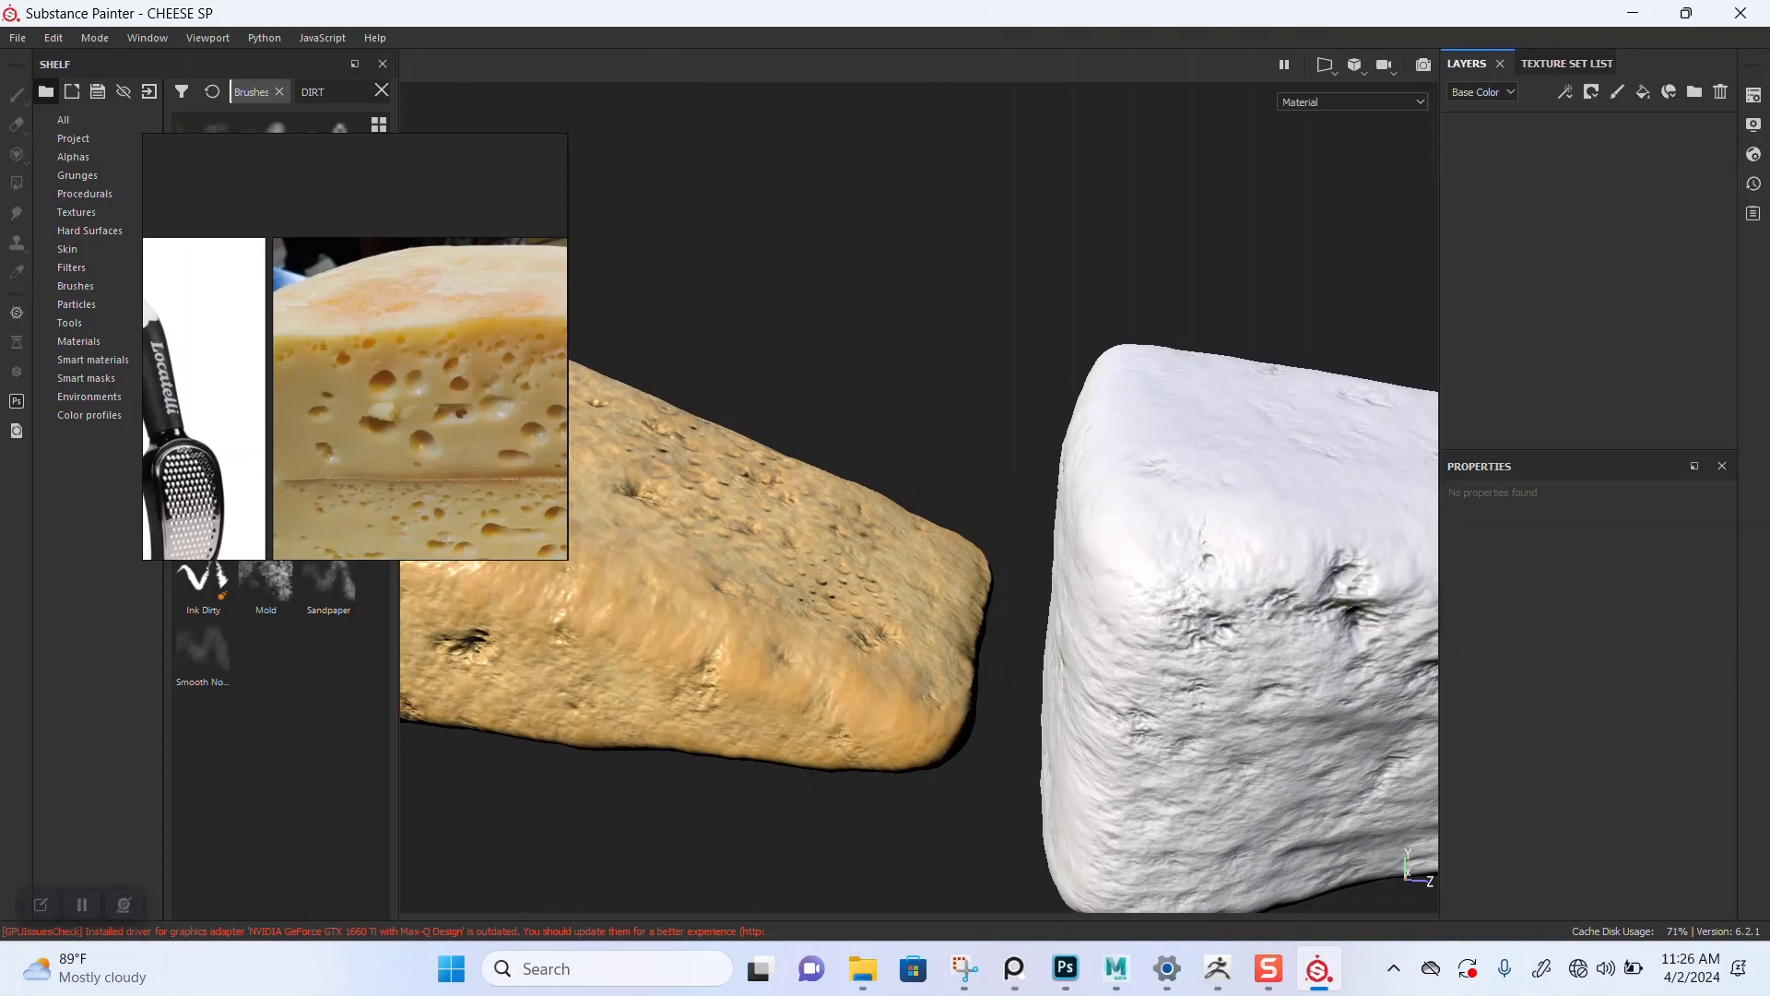
Step: Paste the copied layer stack into the CHESSE_02_MAT texture set and orbit to check the second cheese
key("ctrl+v")
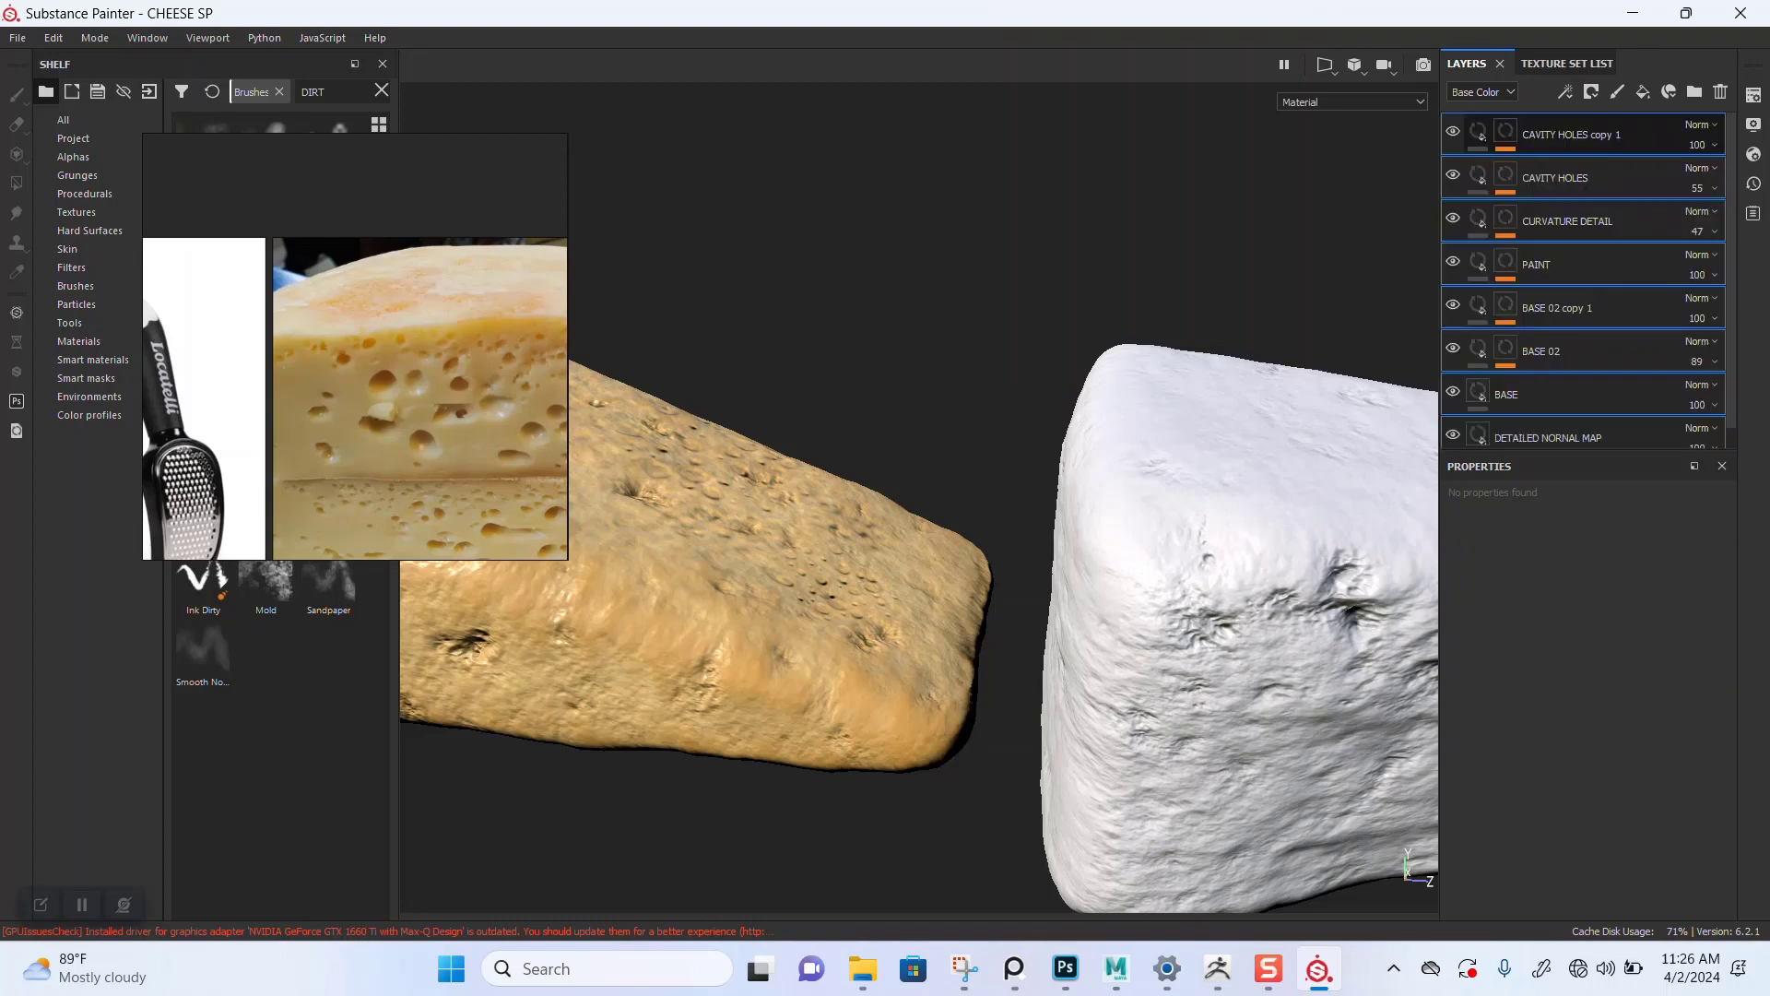
right_click_drag(1060, 574, 913, 577, "alt")
middle_click_drag(912, 577, 719, 549, "alt")
right_click_drag(857, 590, 922, 590, "alt")
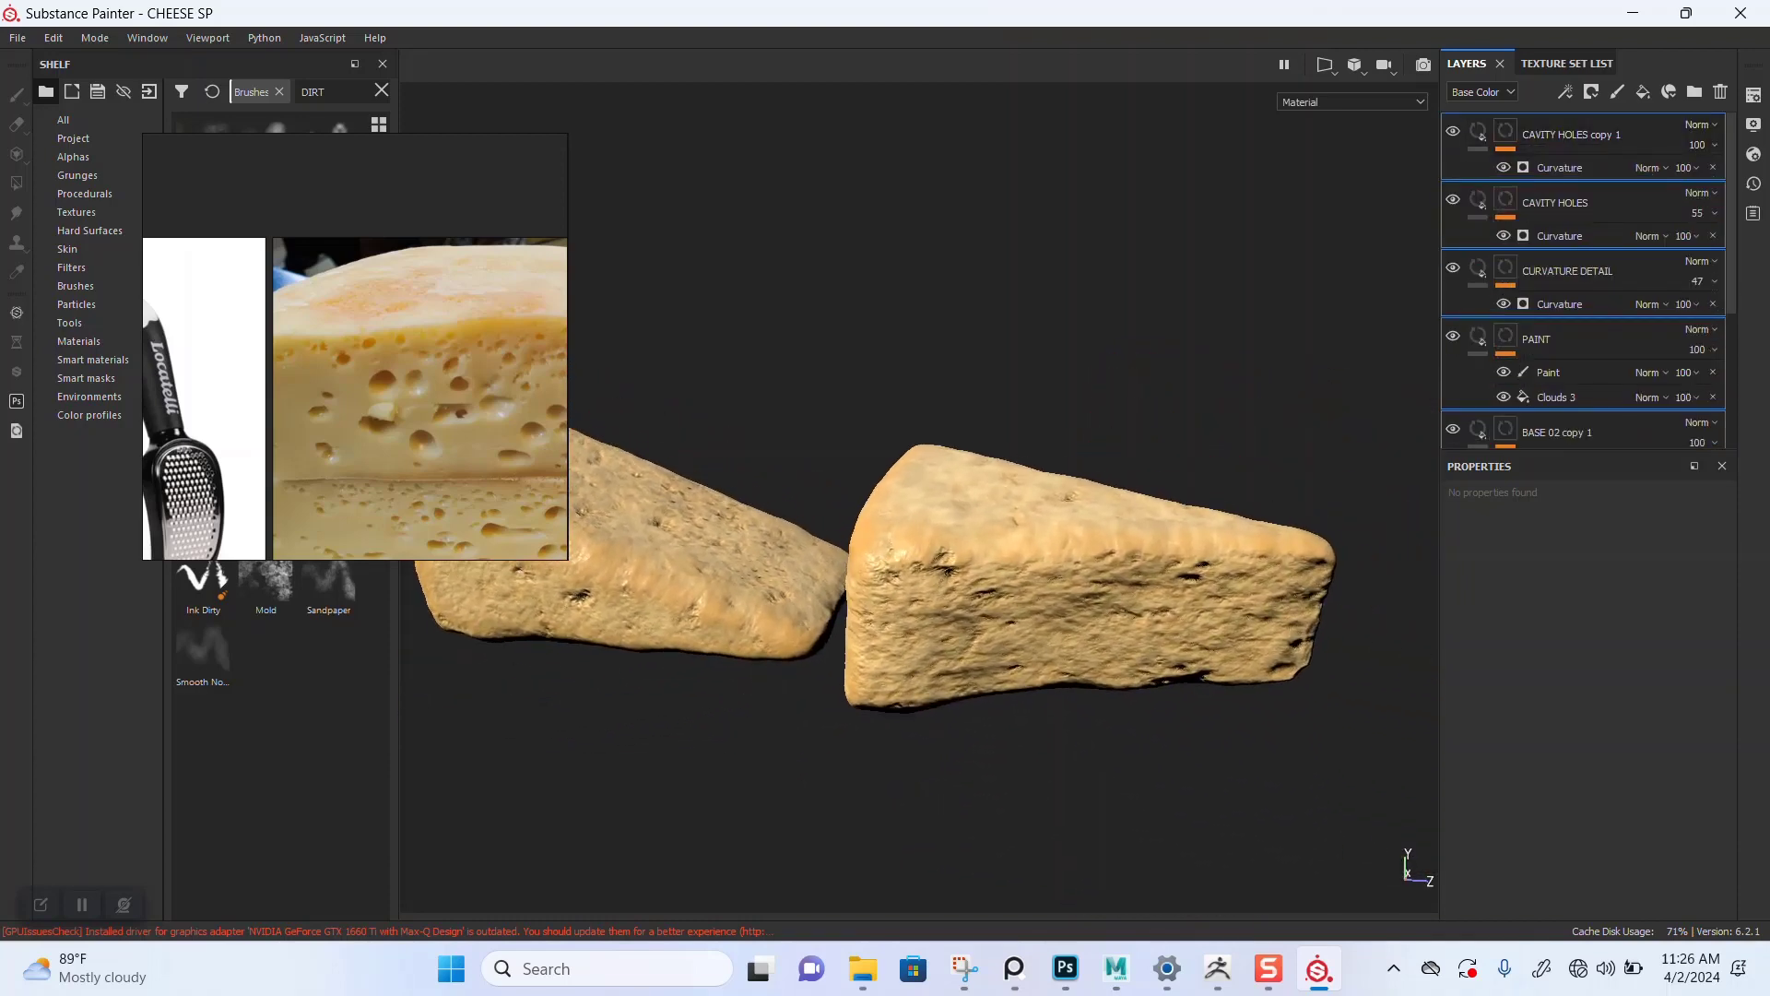
mouse_move(922, 591)
left_mouse_down("alt")
mouse_move(968, 682)
mouse_move(922, 592)
left_mouse_up("alt")
right_click_drag(922, 592, 1199, 591, "shift")
left_click_drag(1088, 572, 1078, 708, "alt")
right_click_drag(1079, 708, 1134, 708, "alt")
left_click_drag(968, 683, 1111, 521, "alt")
middle_click_drag(959, 663, 1023, 544, "alt")
right_click_drag(1024, 544, 1069, 553, "alt")
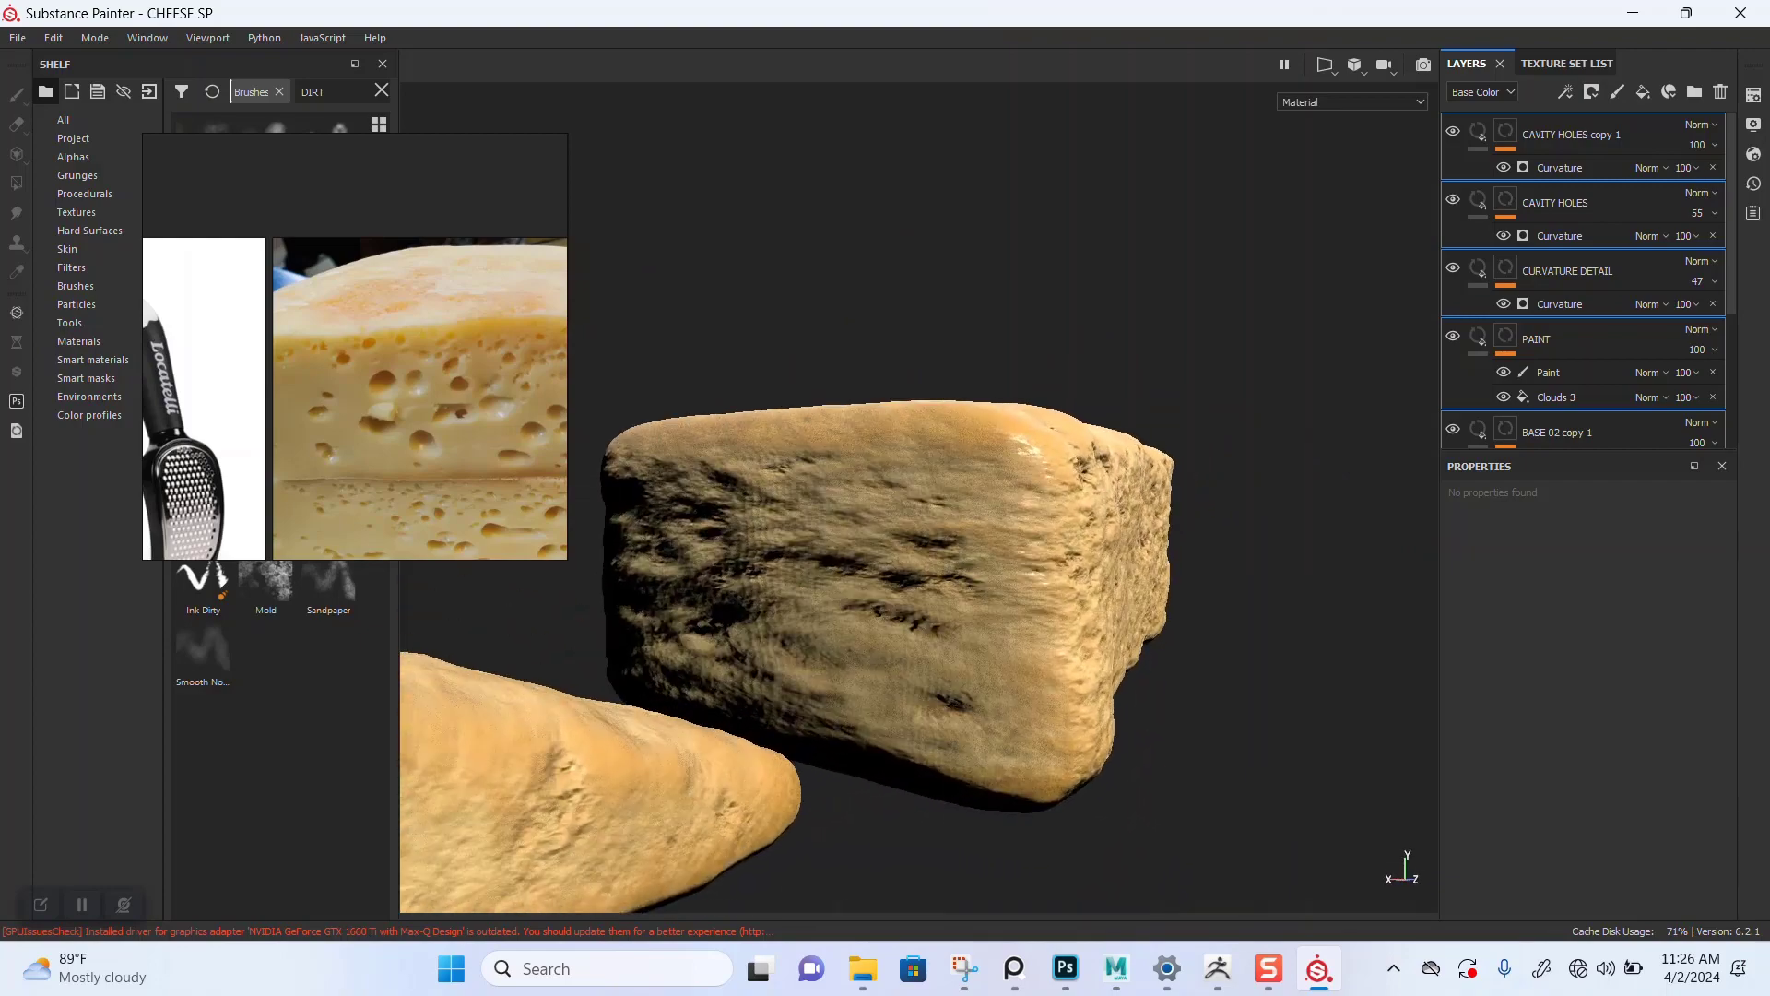
Step: Turn off viewport shadows in the display settings
left_click(1754, 125)
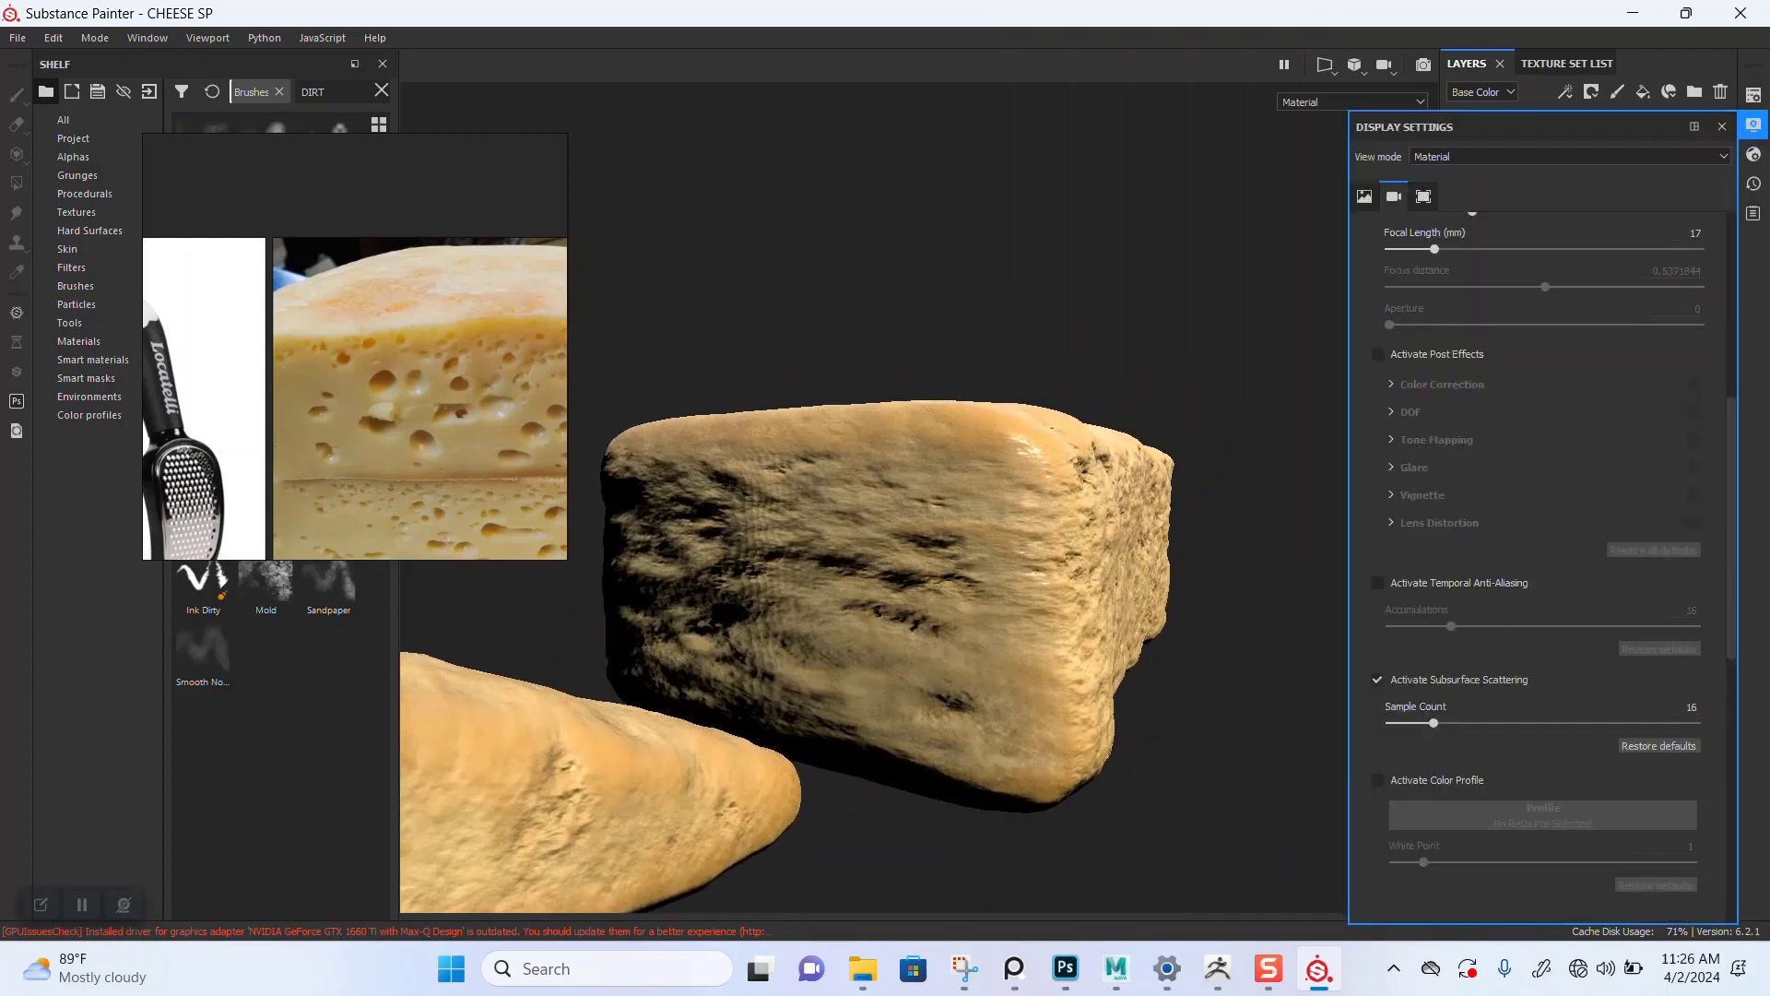
scroll(1540, 553, "up", 3)
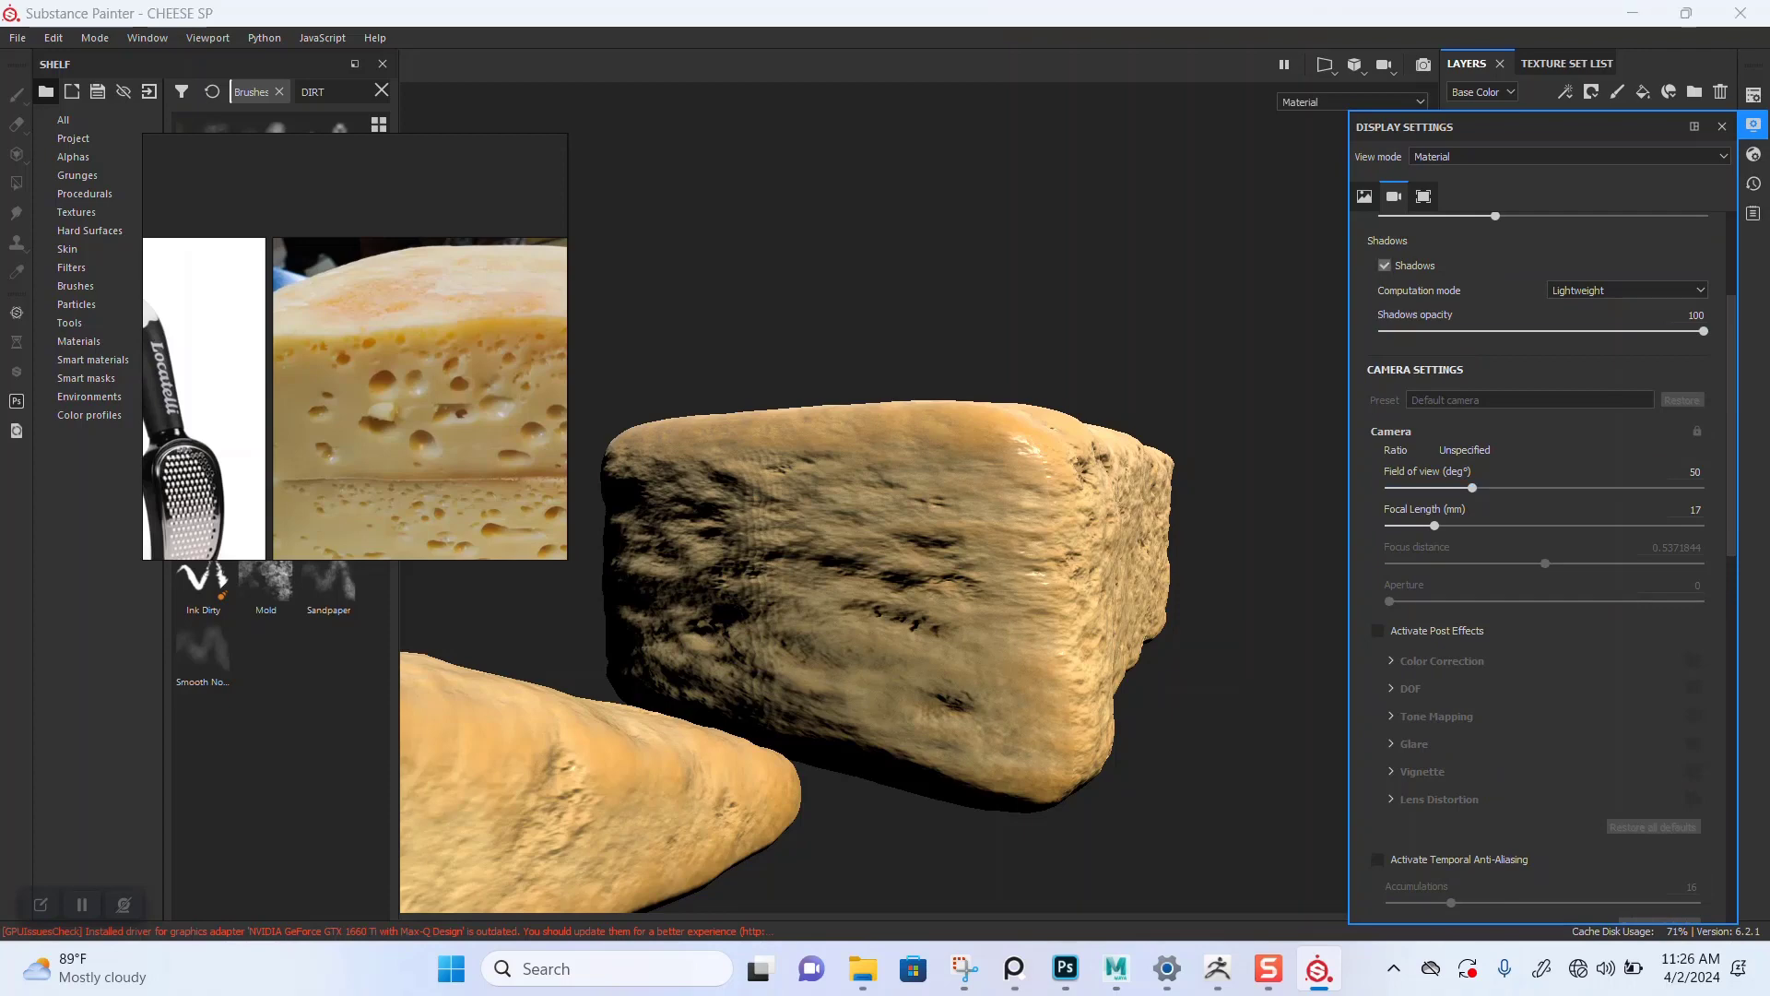
left_click(1385, 265)
left_click_drag(977, 572, 830, 708, "alt")
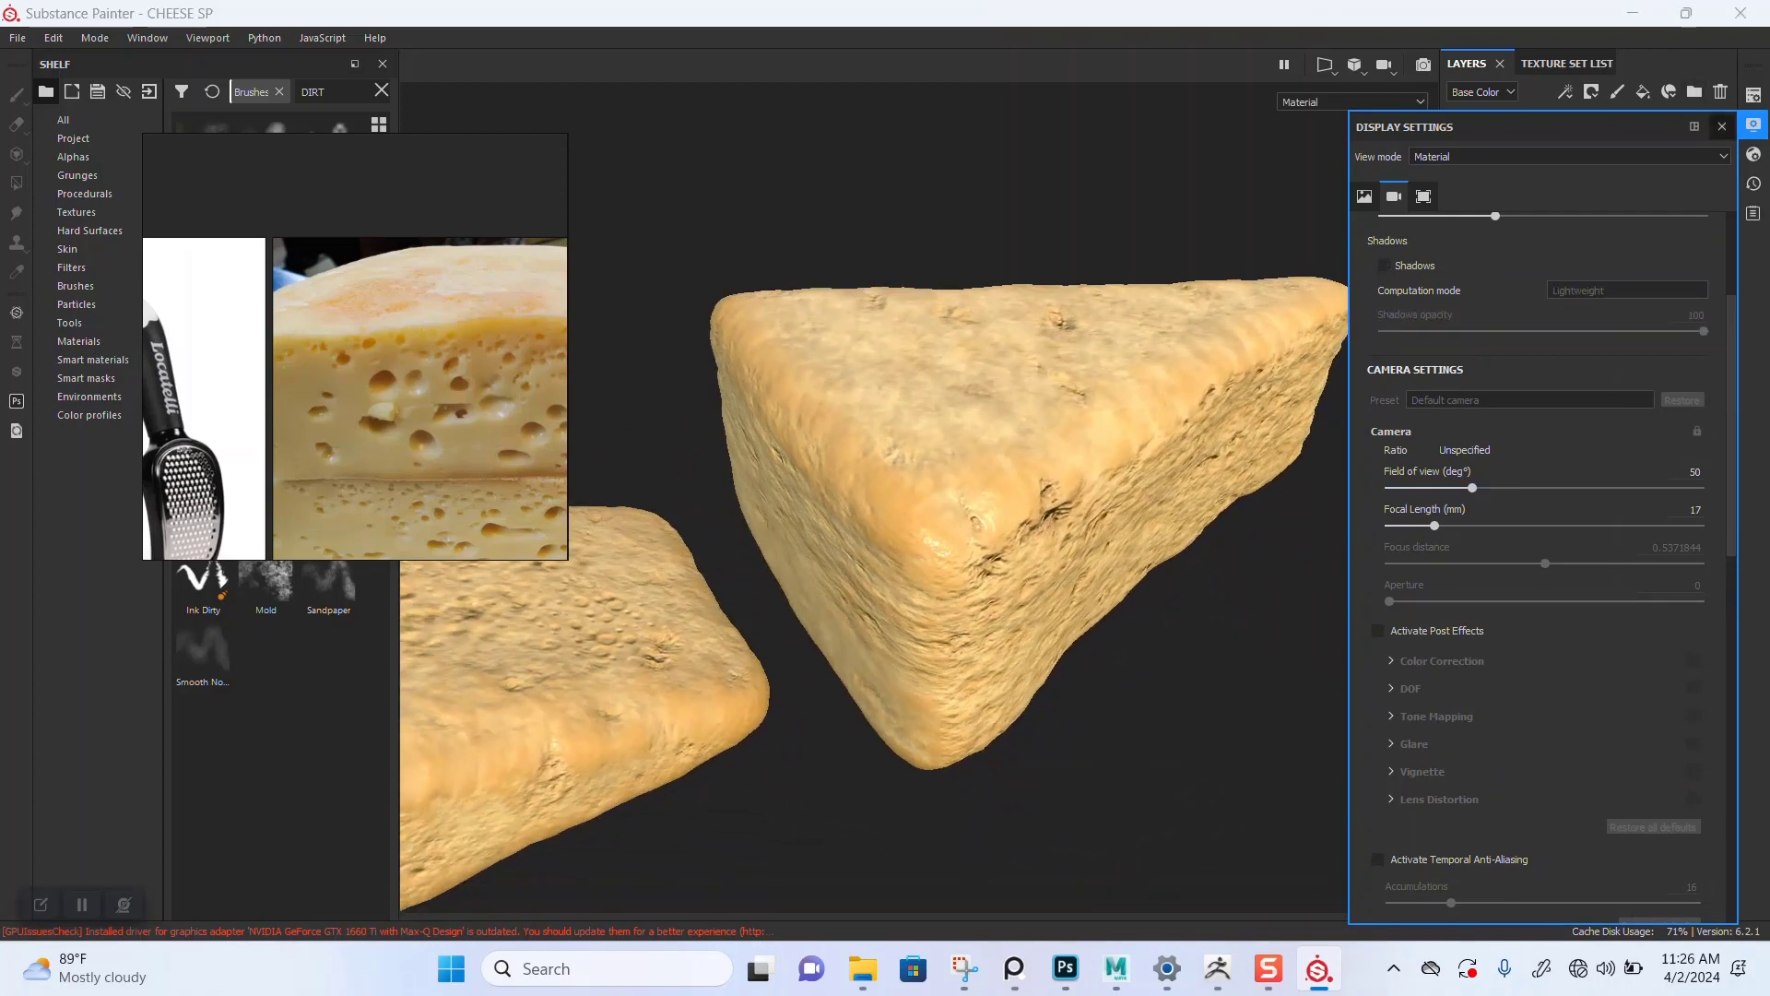
left_click(1722, 126)
Step: Set the DETAILED NORMAL MAP fill layer's normal texture to 02 DETAILED CHEESE
left_click_drag(1088, 517, 784, 618, "alt")
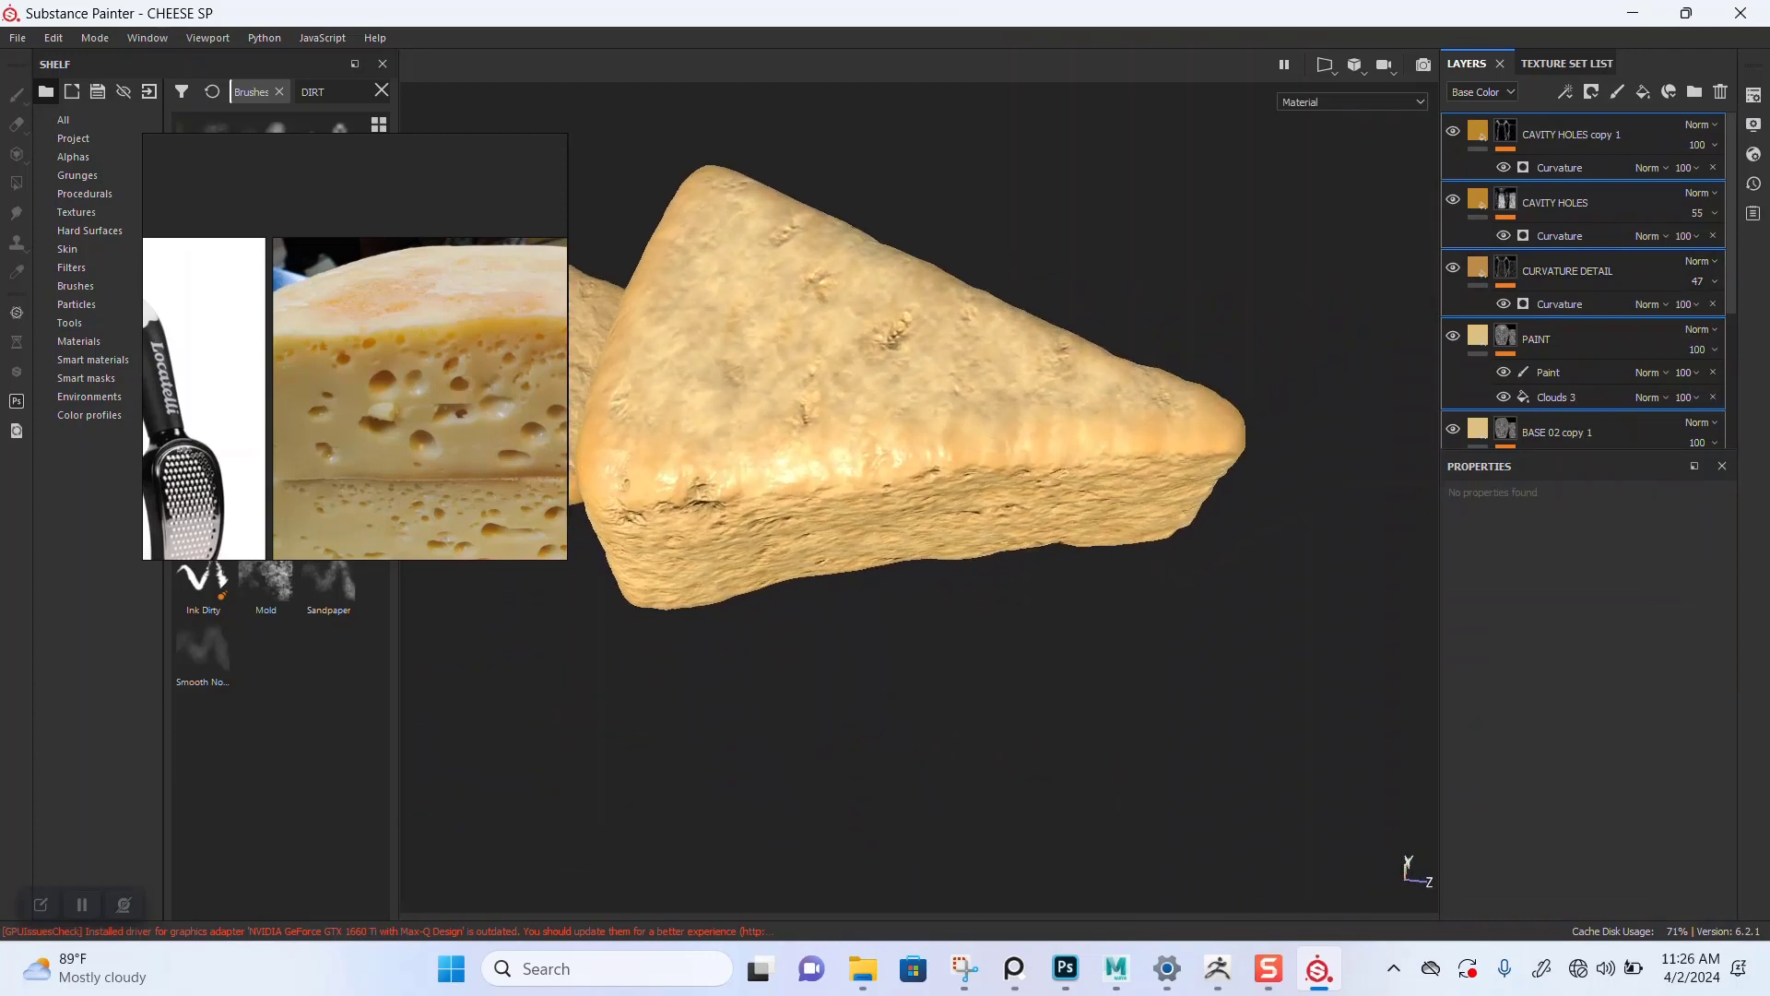
scroll(1584, 276, "down", 3)
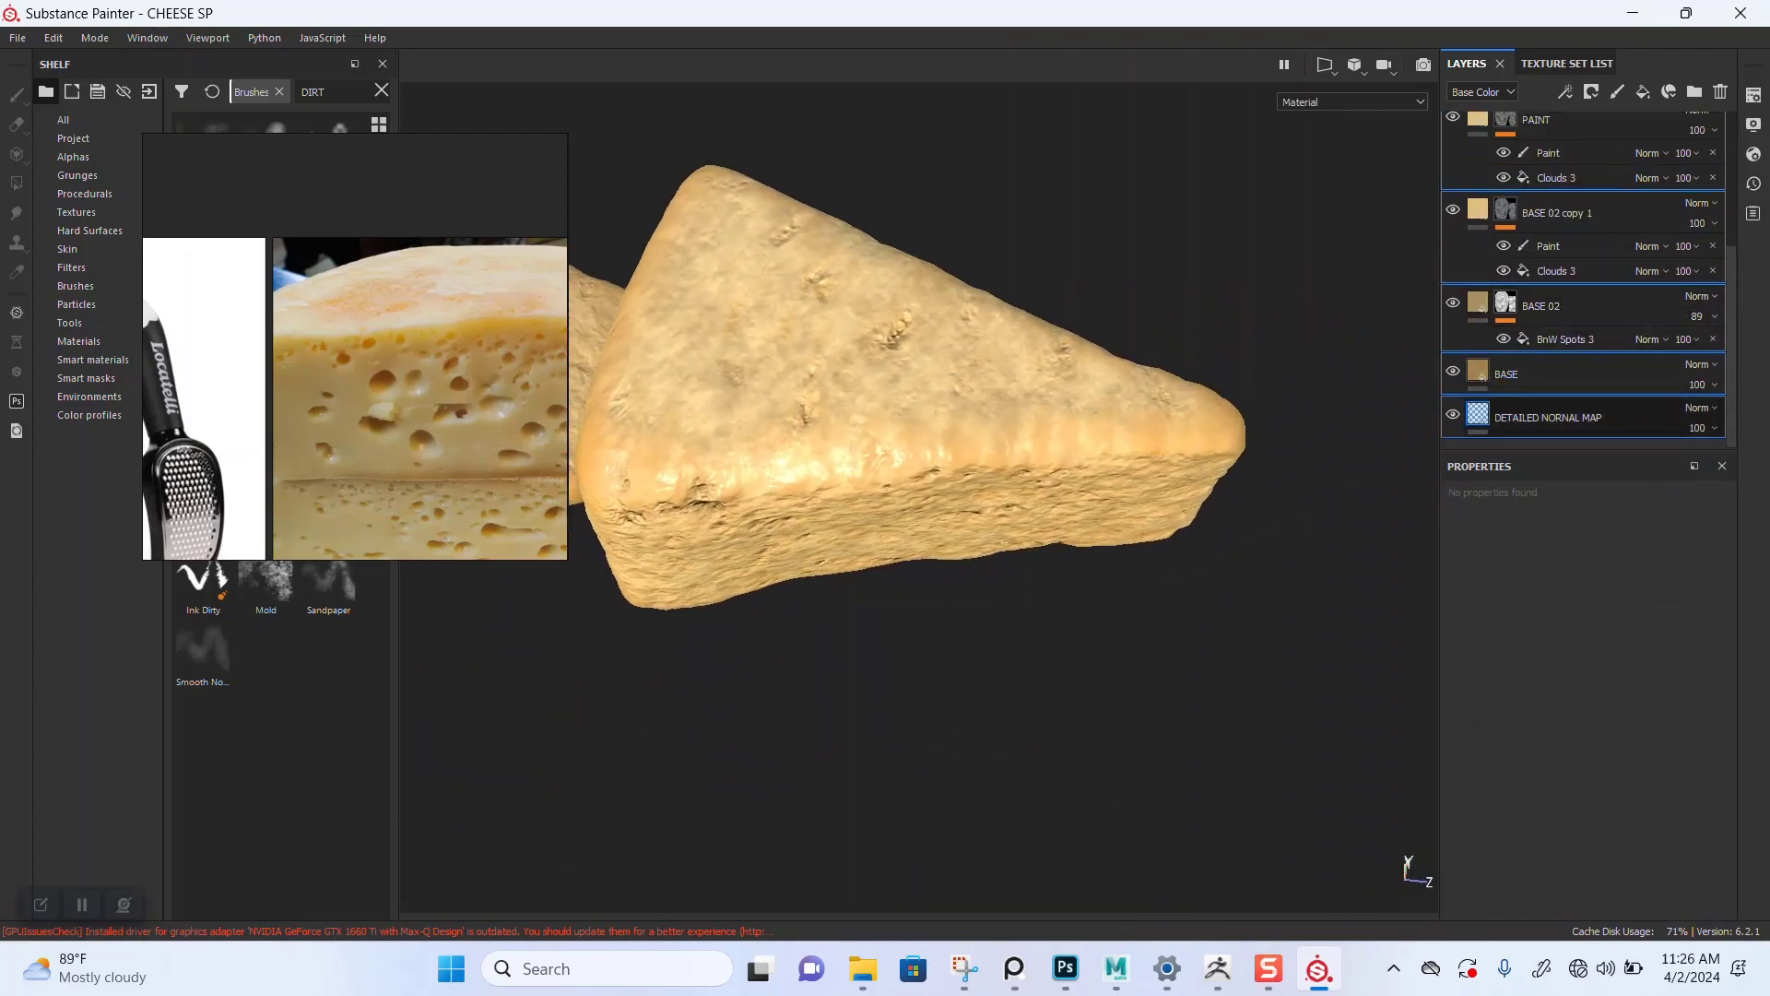
left_click(1567, 417)
right_click_drag(405, 369, 951, 170)
left_click(1567, 728)
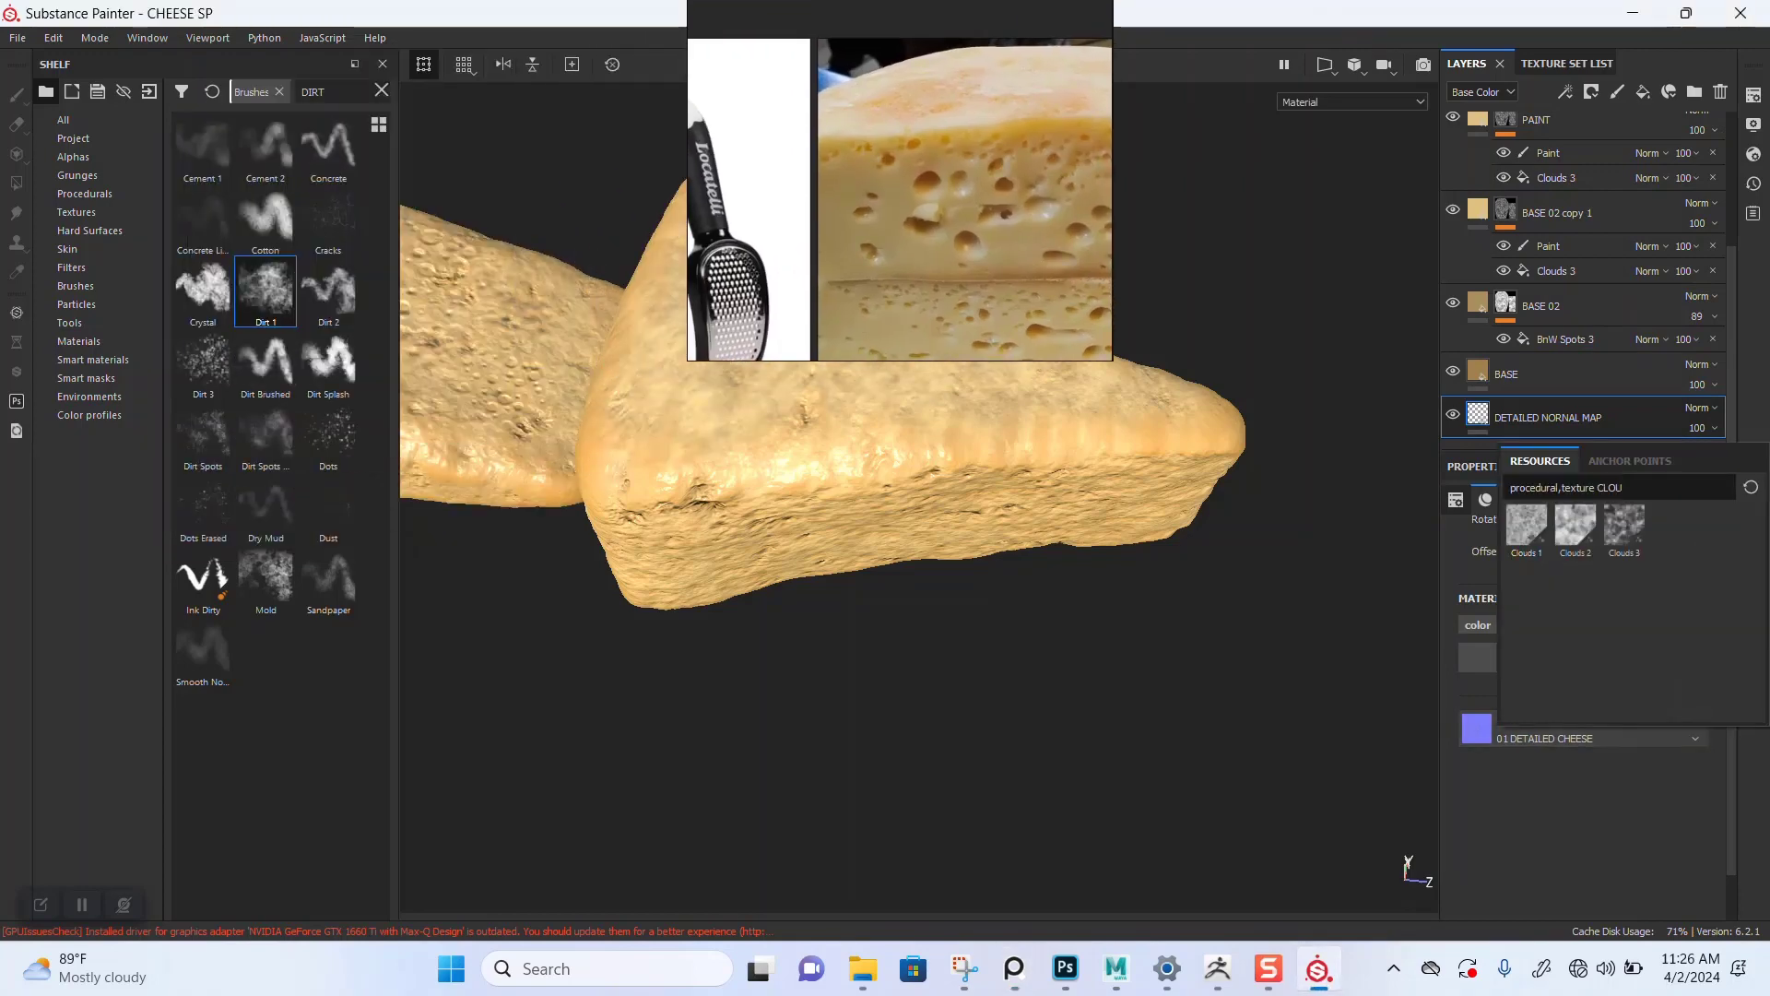
key("BackSpace")
key("BackSpace")
key("BackSpace")
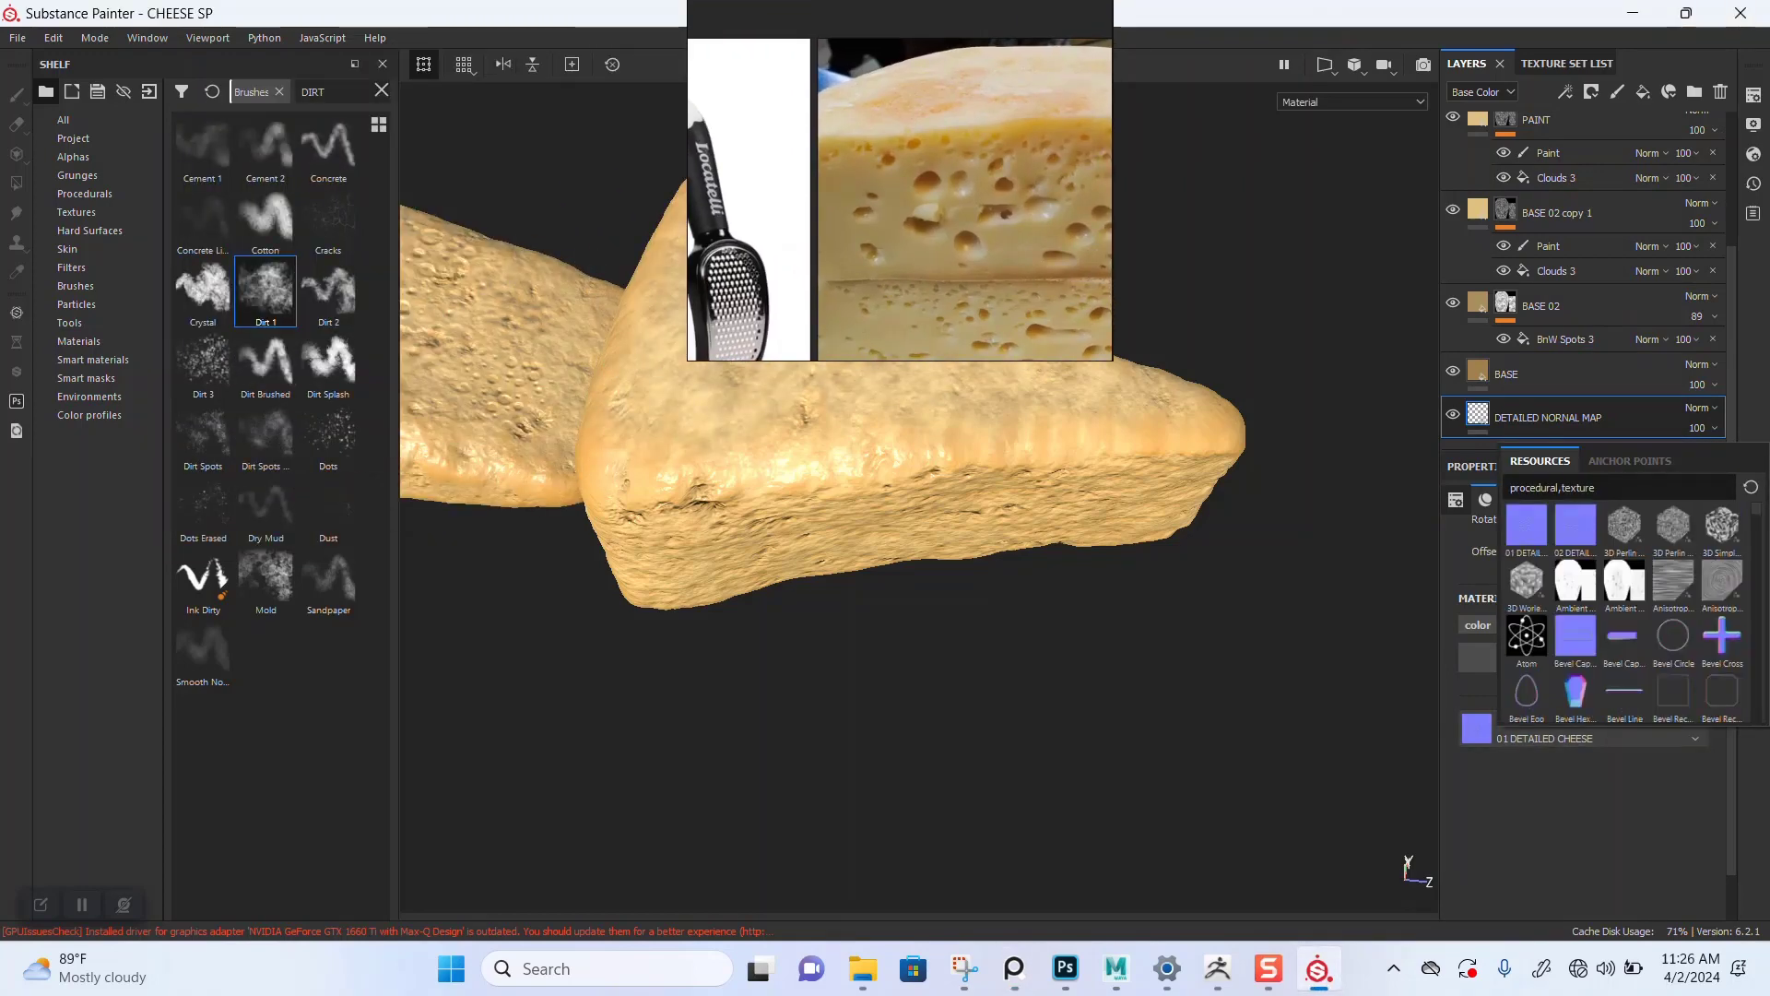
left_click(1575, 525)
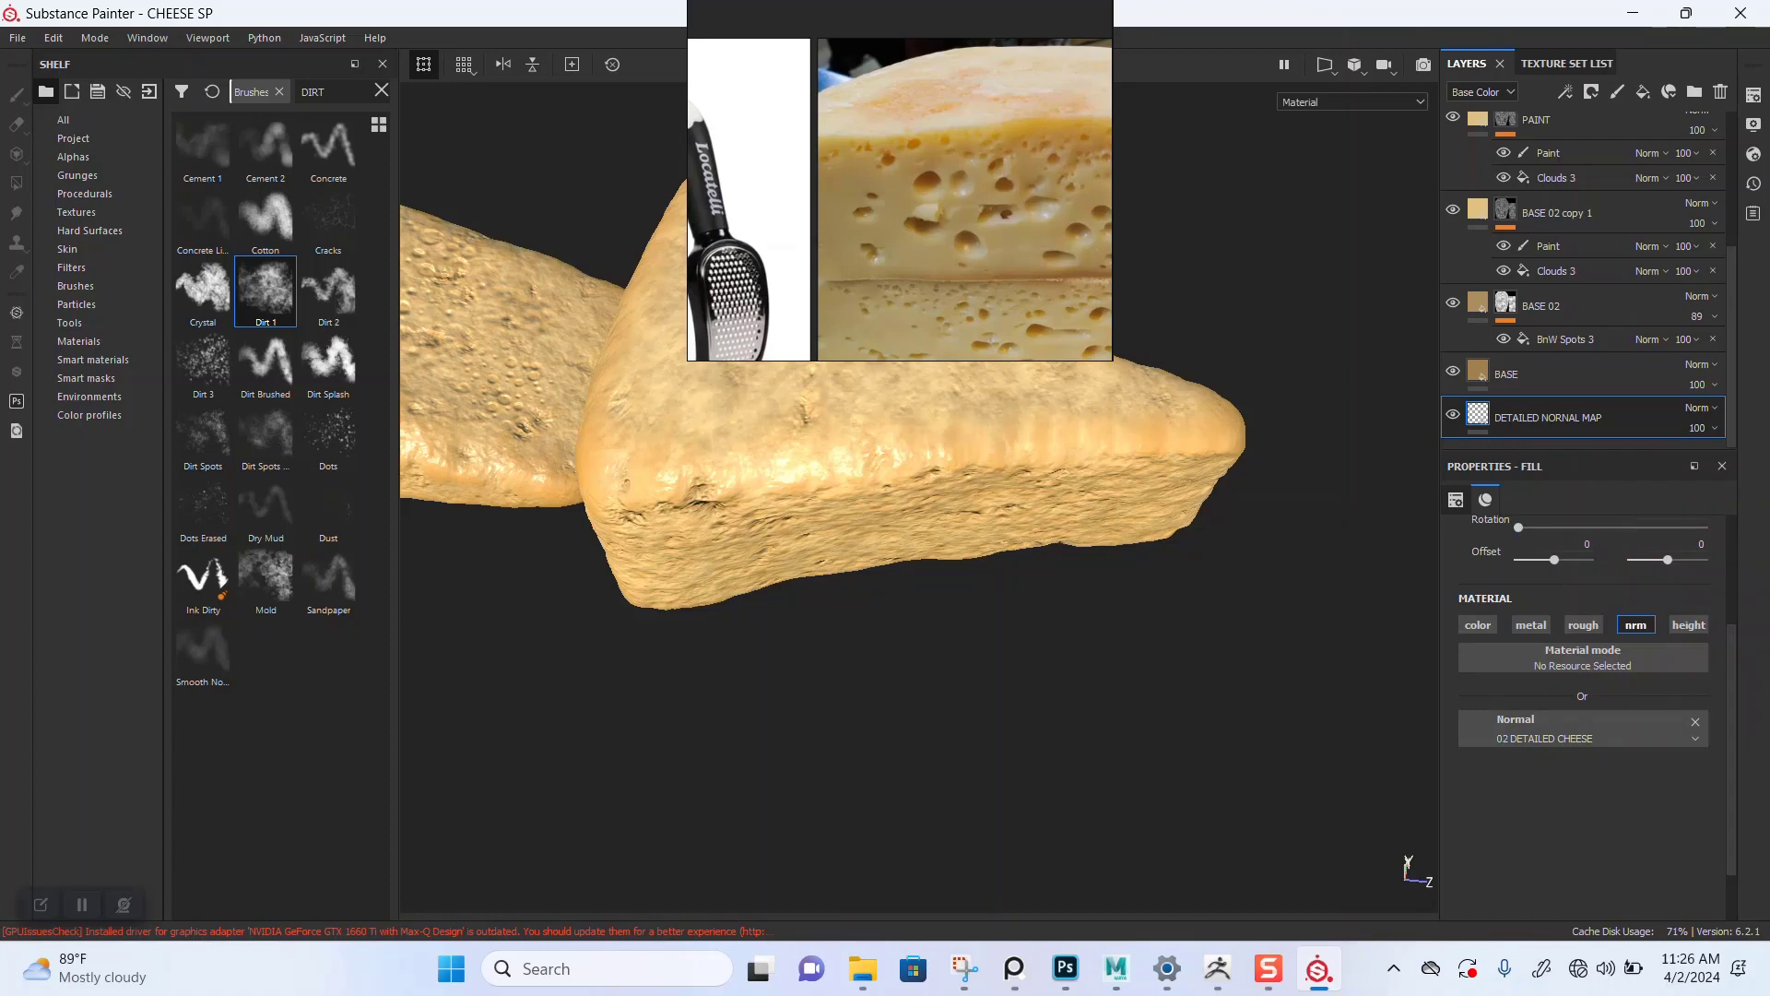
Step: Orbit around the second cheese to examine its new normal detail against the reference
right_click_drag(900, 184, 152, 355)
right_click_drag(784, 415, 829, 415, "alt")
middle_click_drag(830, 415, 1103, 474, "alt")
left_click_drag(978, 497, 931, 286, "alt")
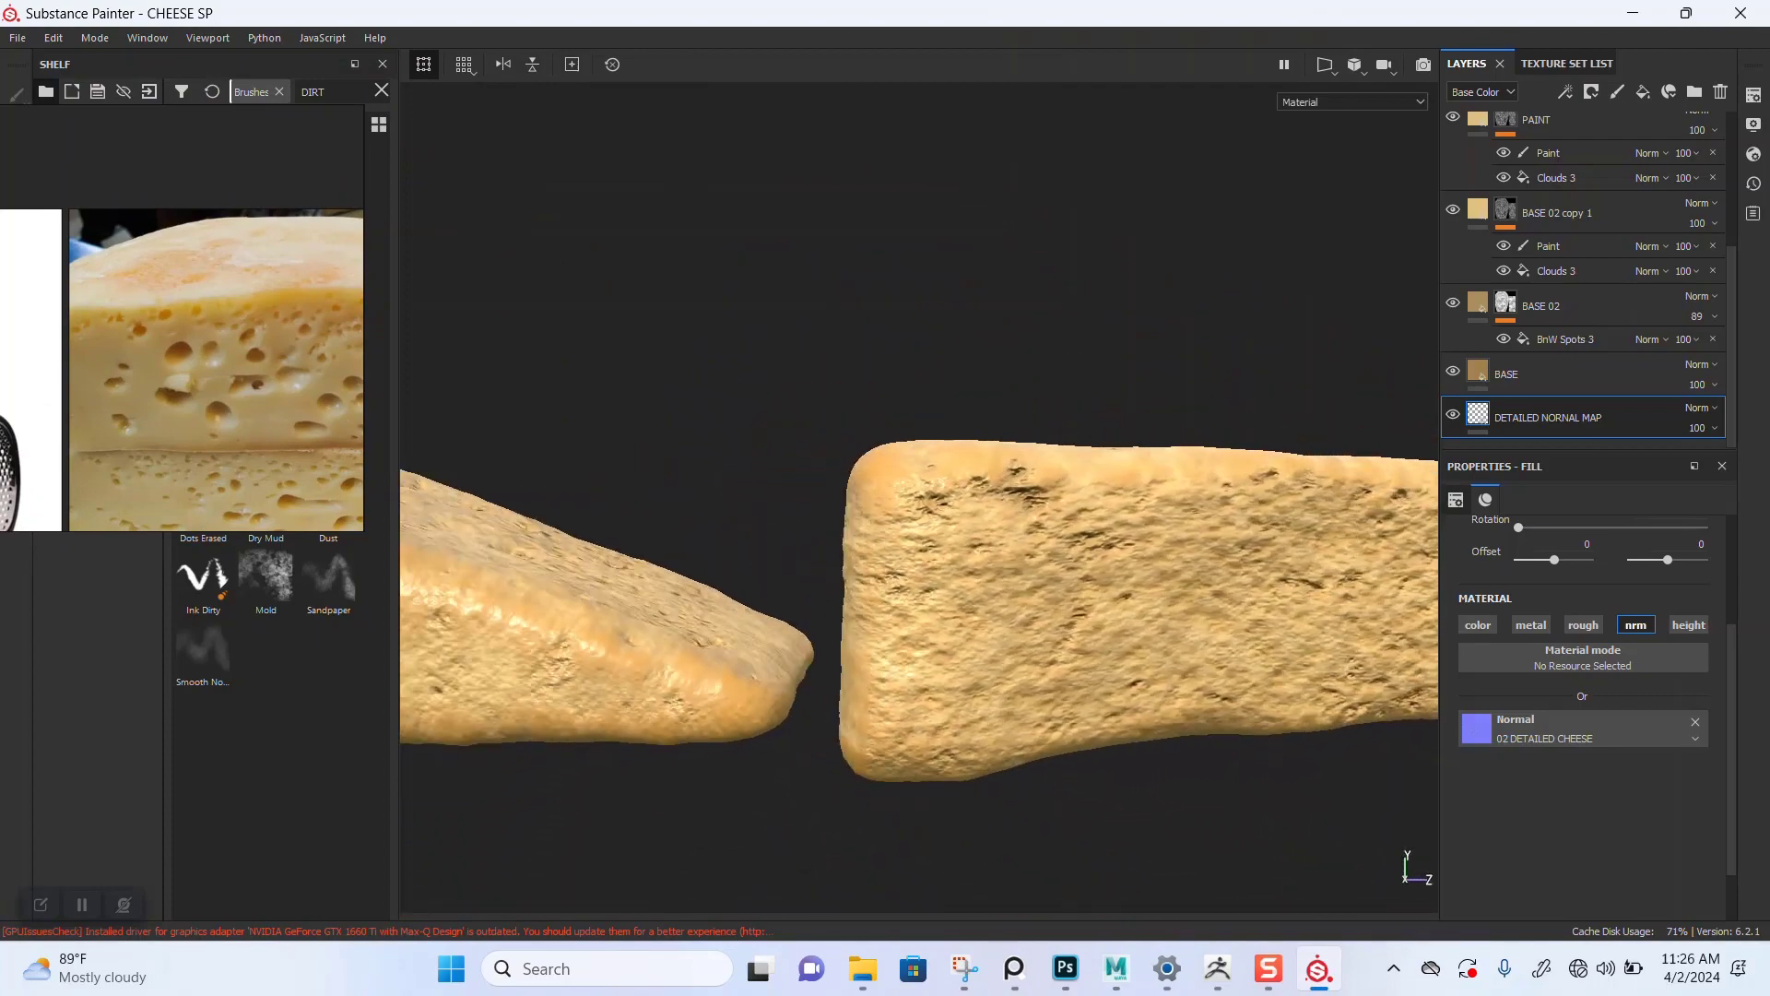
middle_click_drag(1107, 516, 802, 480, "alt")
right_click_drag(830, 479, 913, 489, "alt")
left_click_drag(913, 489, 886, 637, "alt")
right_click_drag(885, 553, 802, 544, "alt")
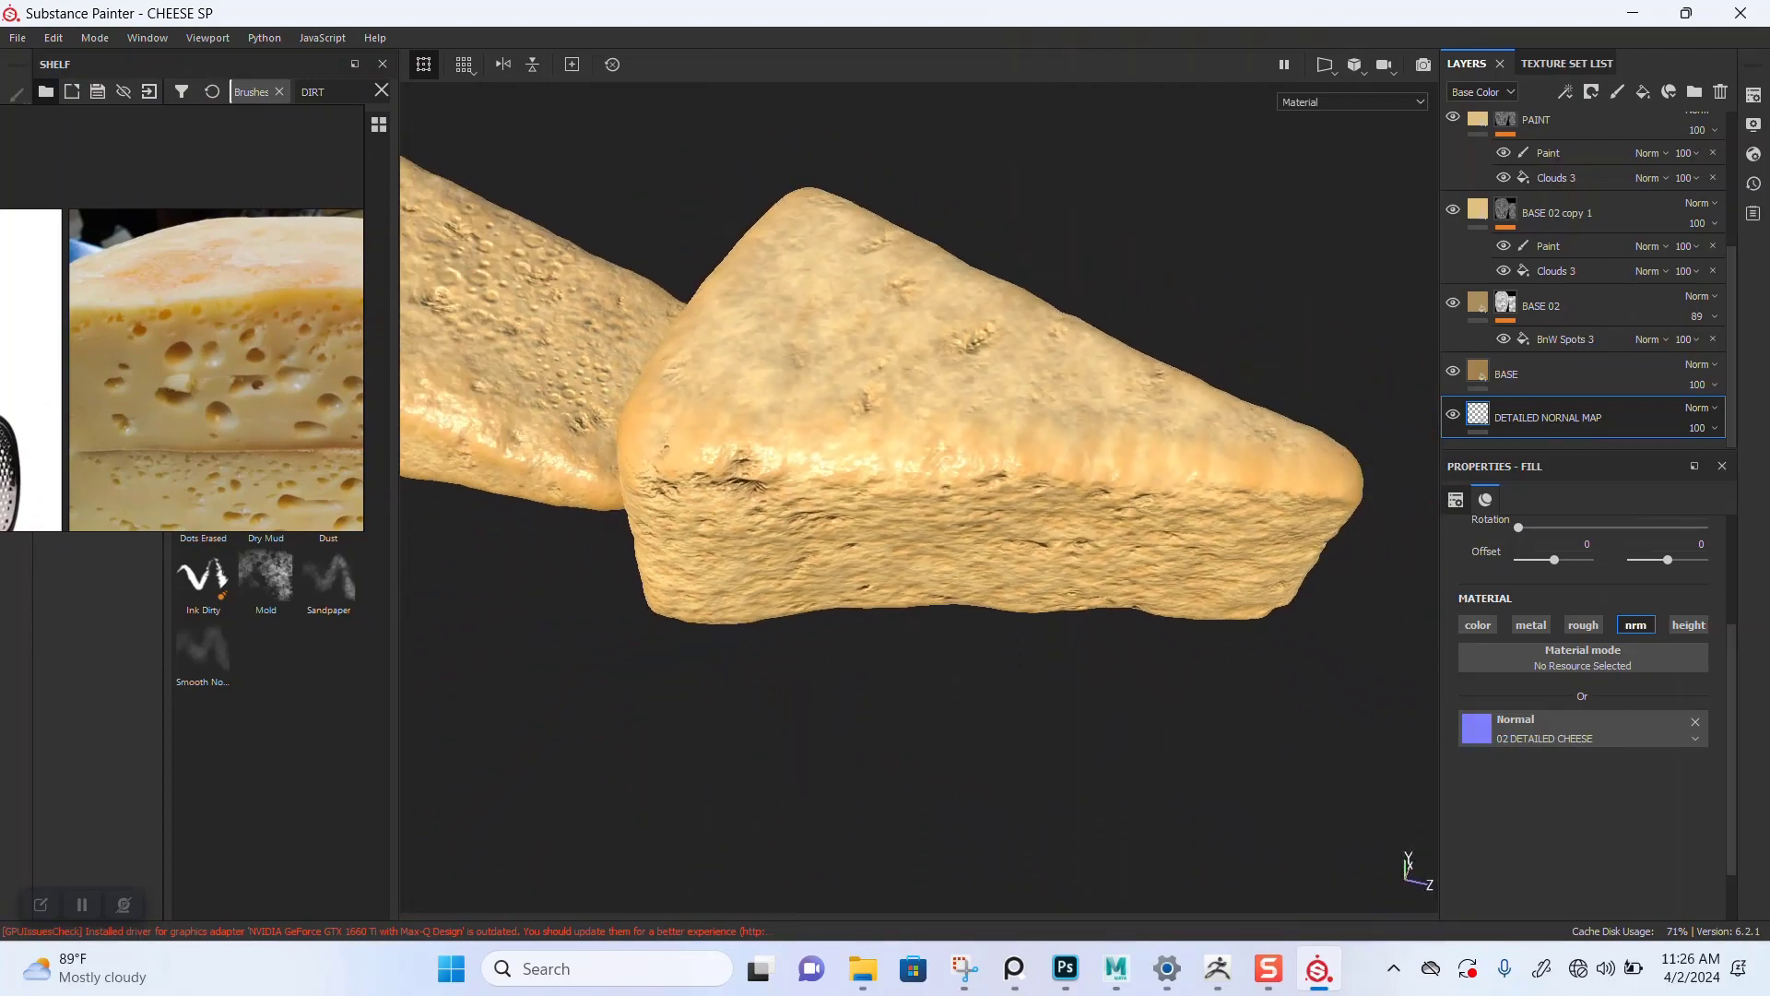
left_click_drag(802, 544, 816, 673, "alt")
mouse_move(816, 673)
right_mouse_down("alt")
mouse_move(889, 678)
mouse_move(830, 668)
right_mouse_up("alt")
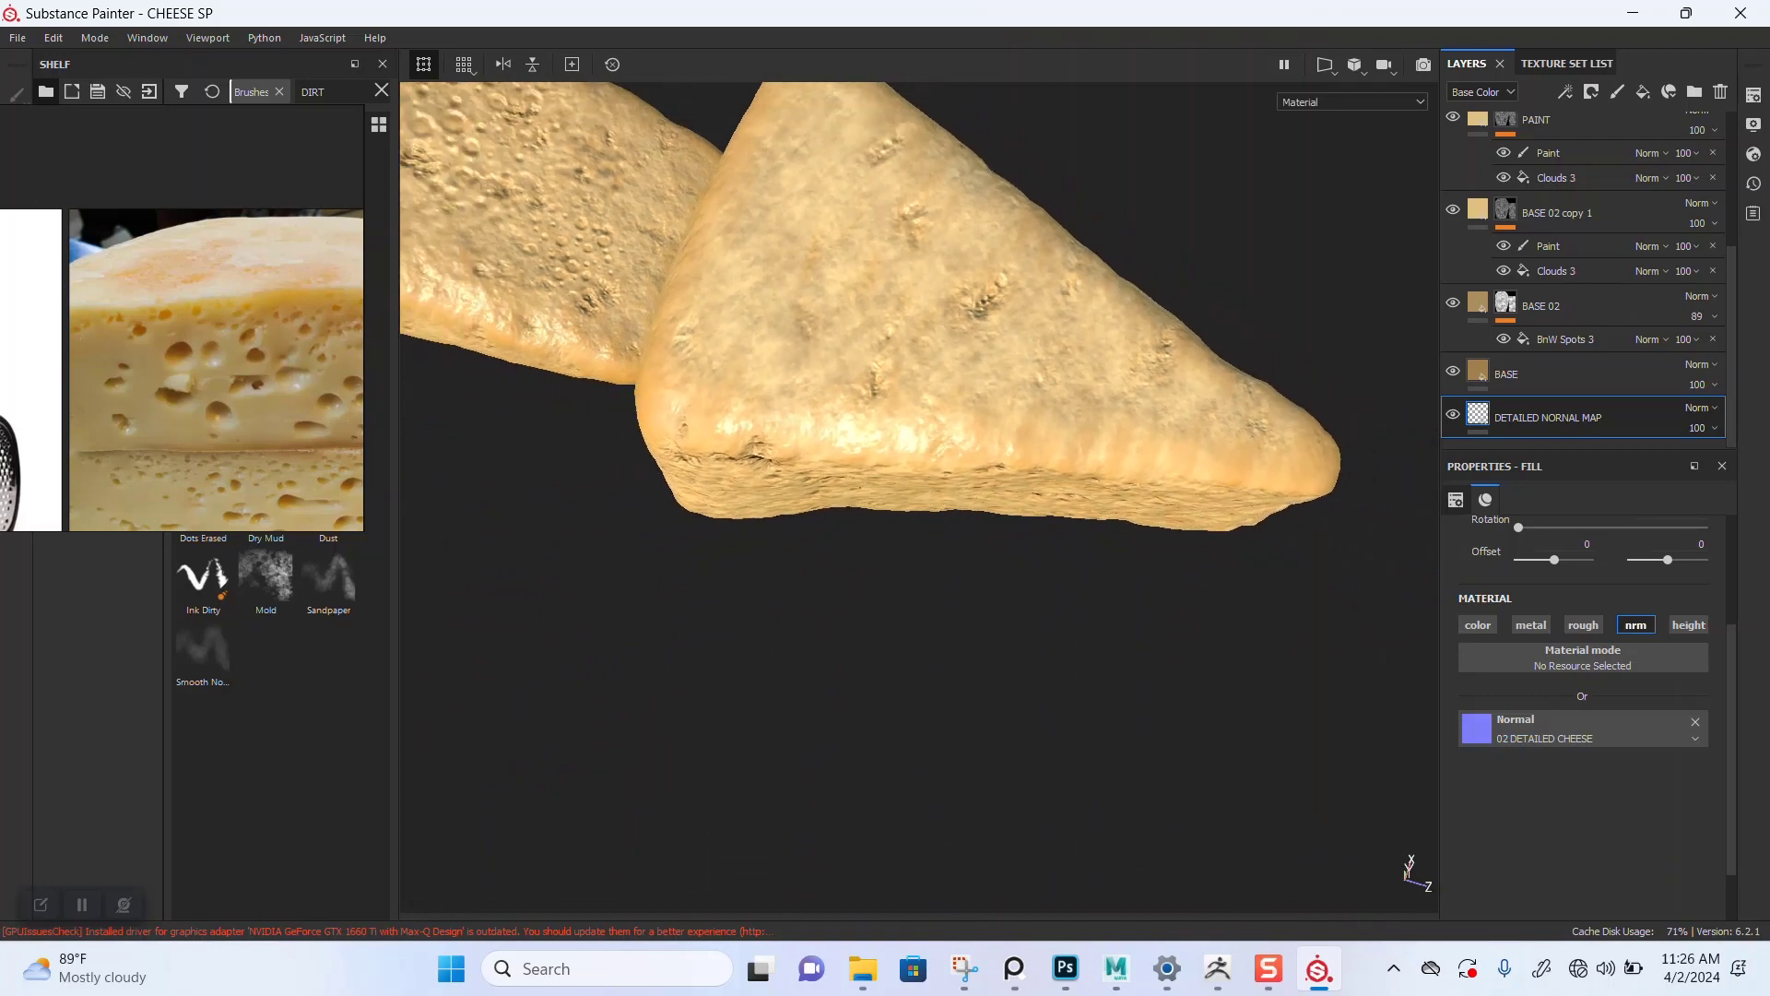
left_click_drag(830, 553, 1097, 590, "alt")
left_click_drag(996, 705, 1102, 595, "alt")
right_click_drag(1102, 595, 968, 590, "alt")
left_click_drag(968, 590, 857, 627, "alt")
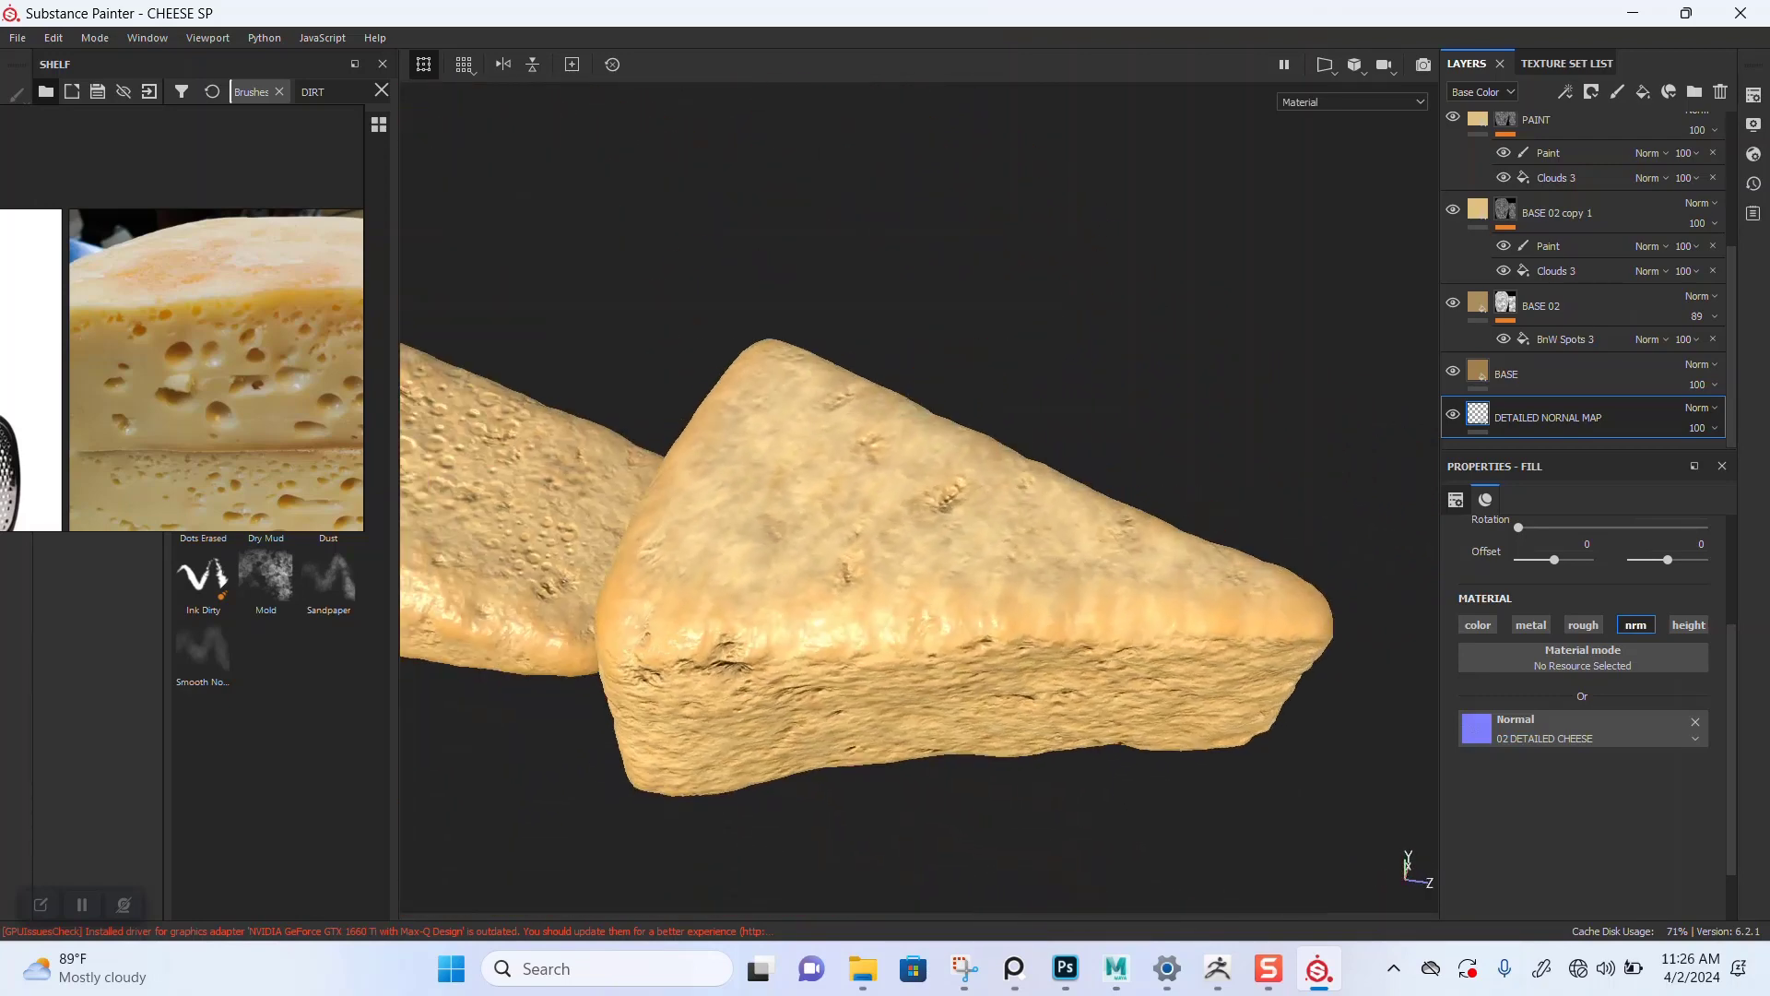
middle_click_drag(857, 627, 752, 562, "alt")
right_click_drag(752, 562, 806, 564, "alt")
left_click_drag(807, 564, 719, 484, "alt")
right_click_drag(719, 485, 673, 494, "alt")
left_click_drag(673, 493, 701, 521, "alt")
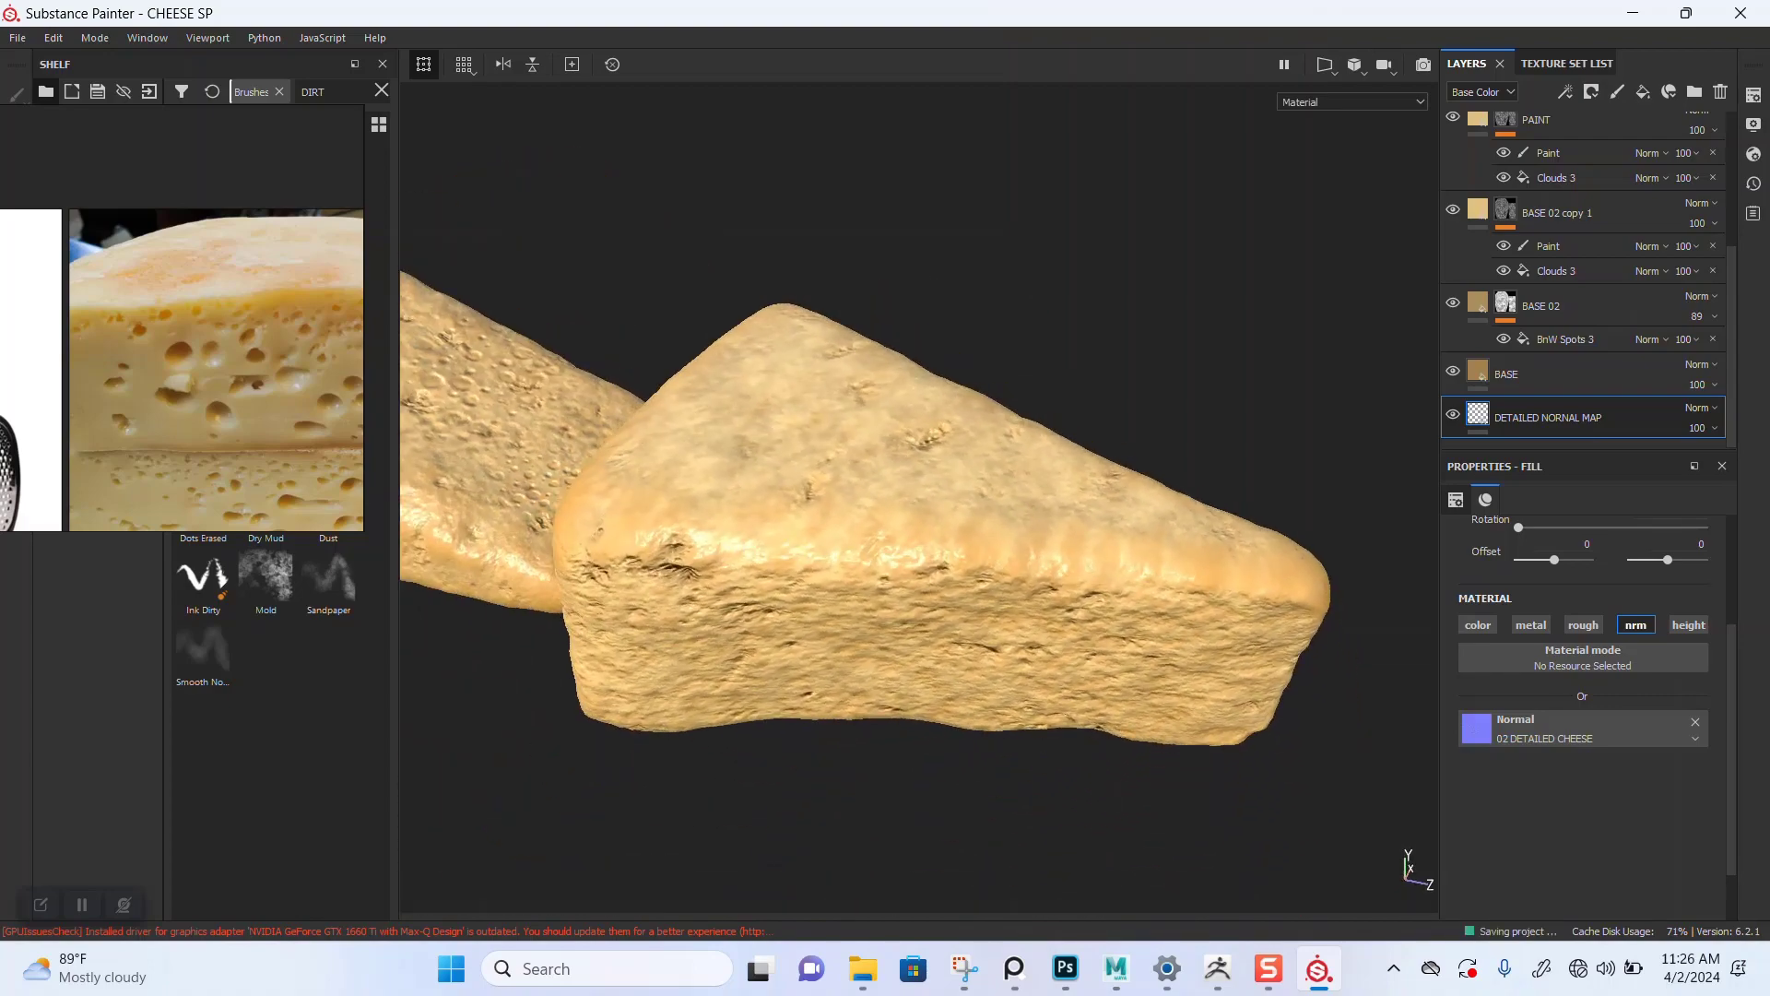
middle_click_drag(700, 521, 765, 546, "alt")
right_click_drag(765, 546, 705, 549, "alt")
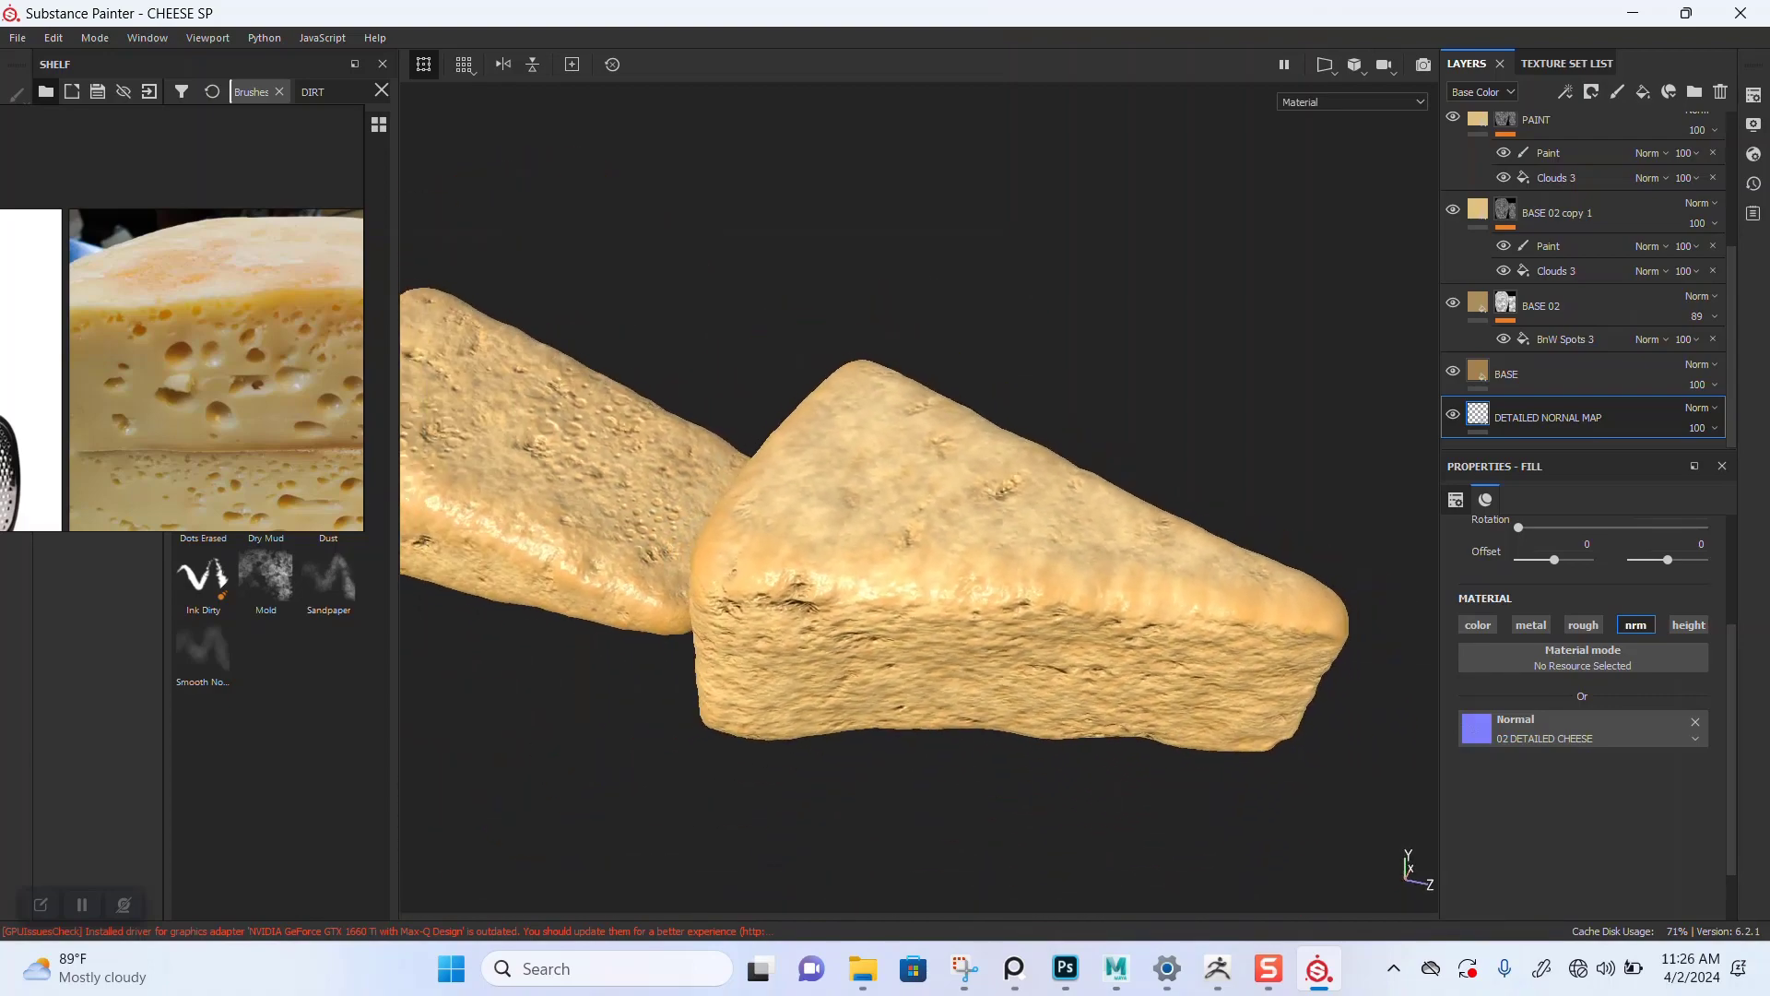
left_click_drag(705, 549, 834, 604, "alt")
right_click_drag(835, 604, 802, 607, "alt")
middle_click_drag(802, 607, 976, 573, "alt")
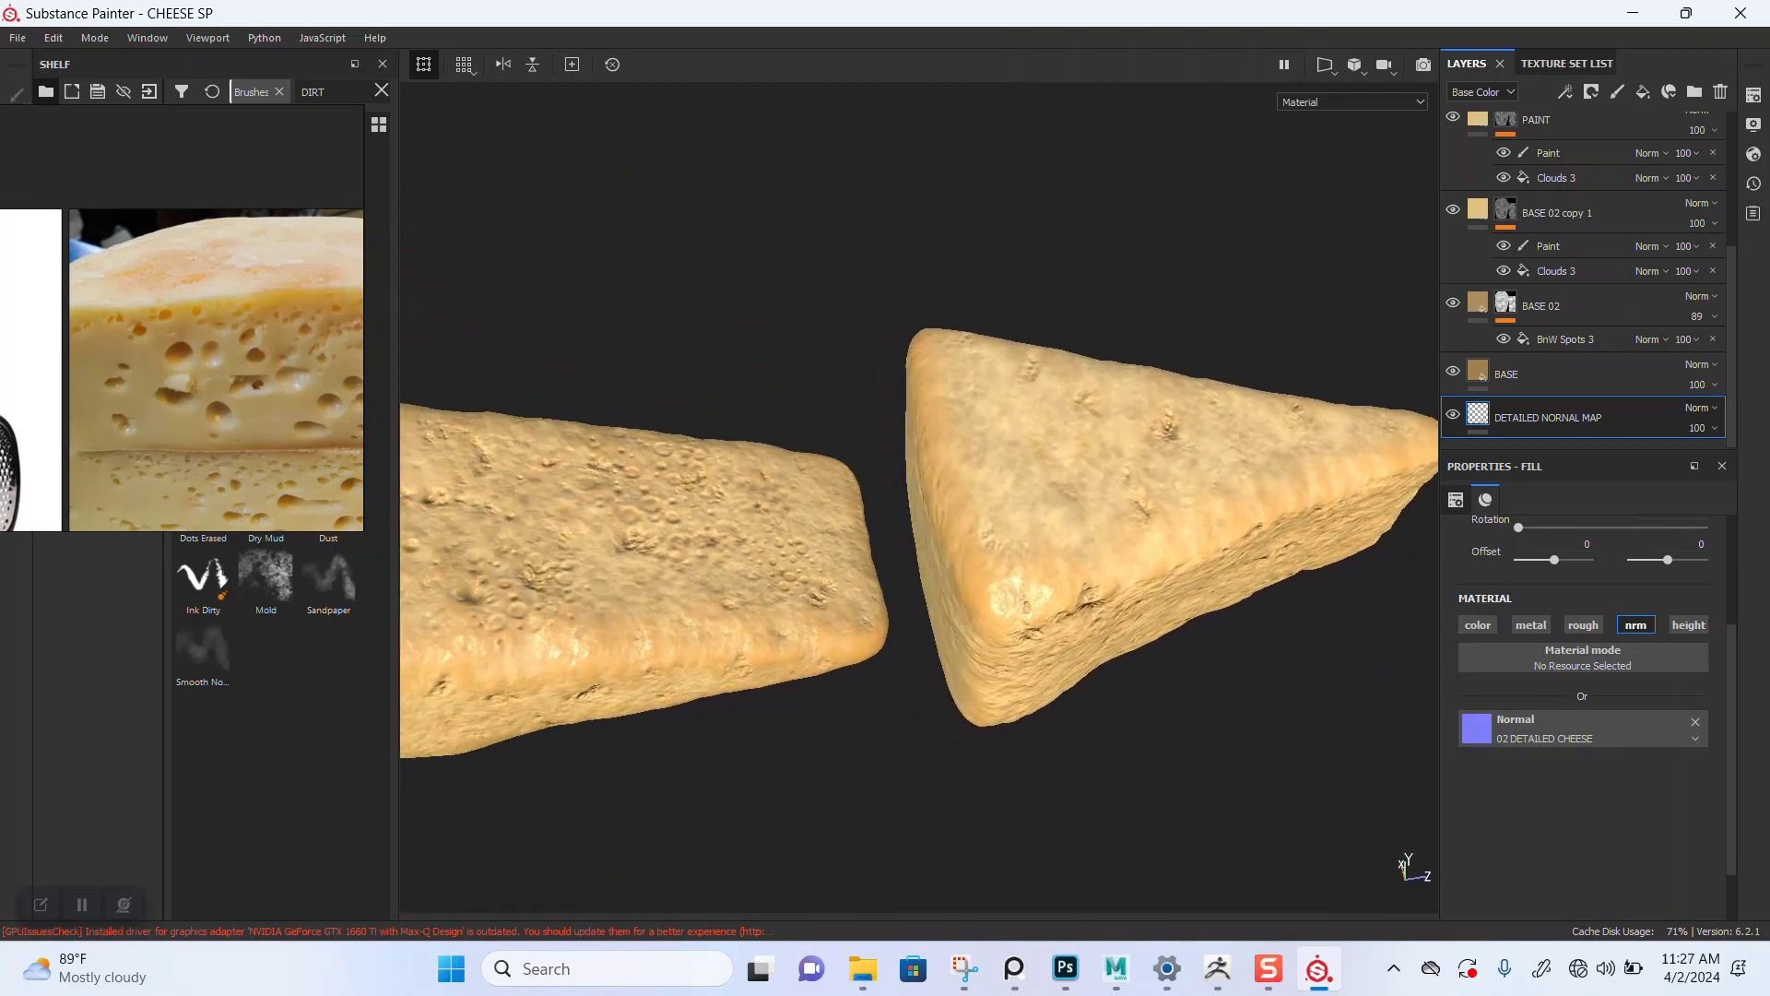
right_click_drag(976, 573, 941, 579, "alt")
middle_click_drag(941, 579, 965, 548, "alt")
right_click_drag(965, 548, 932, 551, "alt")
middle_click_drag(931, 551, 910, 551, "alt")
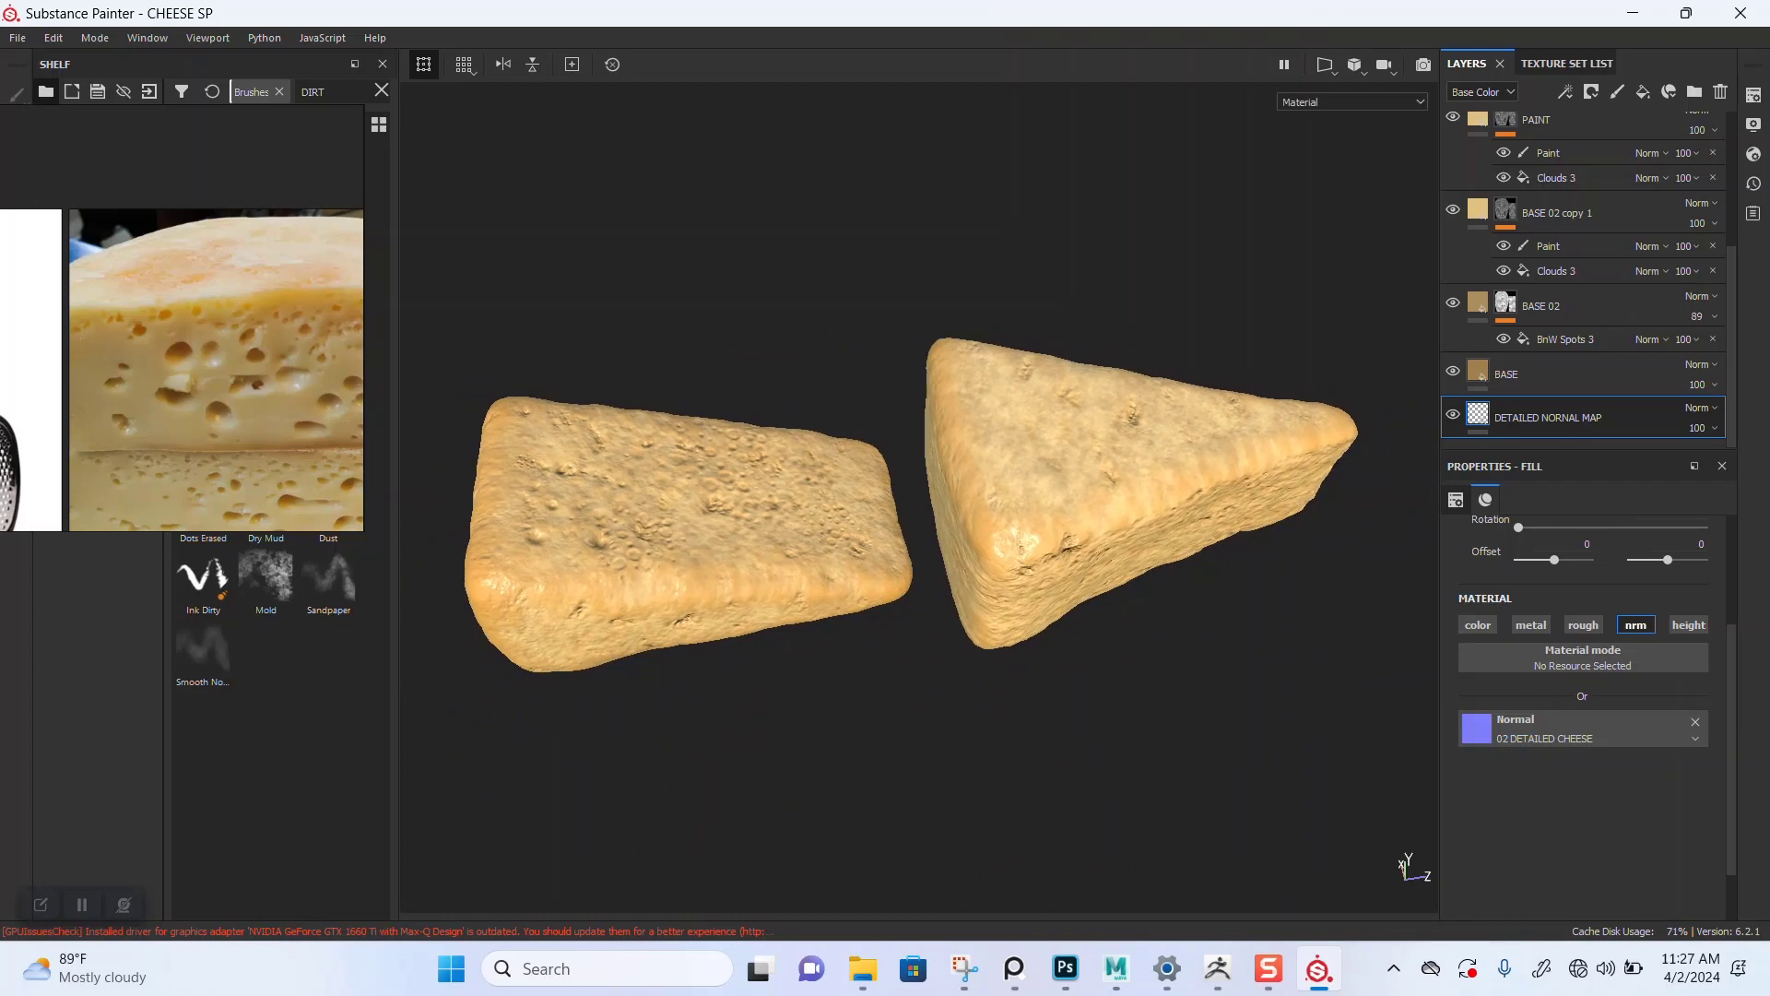
left_click_drag(910, 551, 825, 542, "alt")
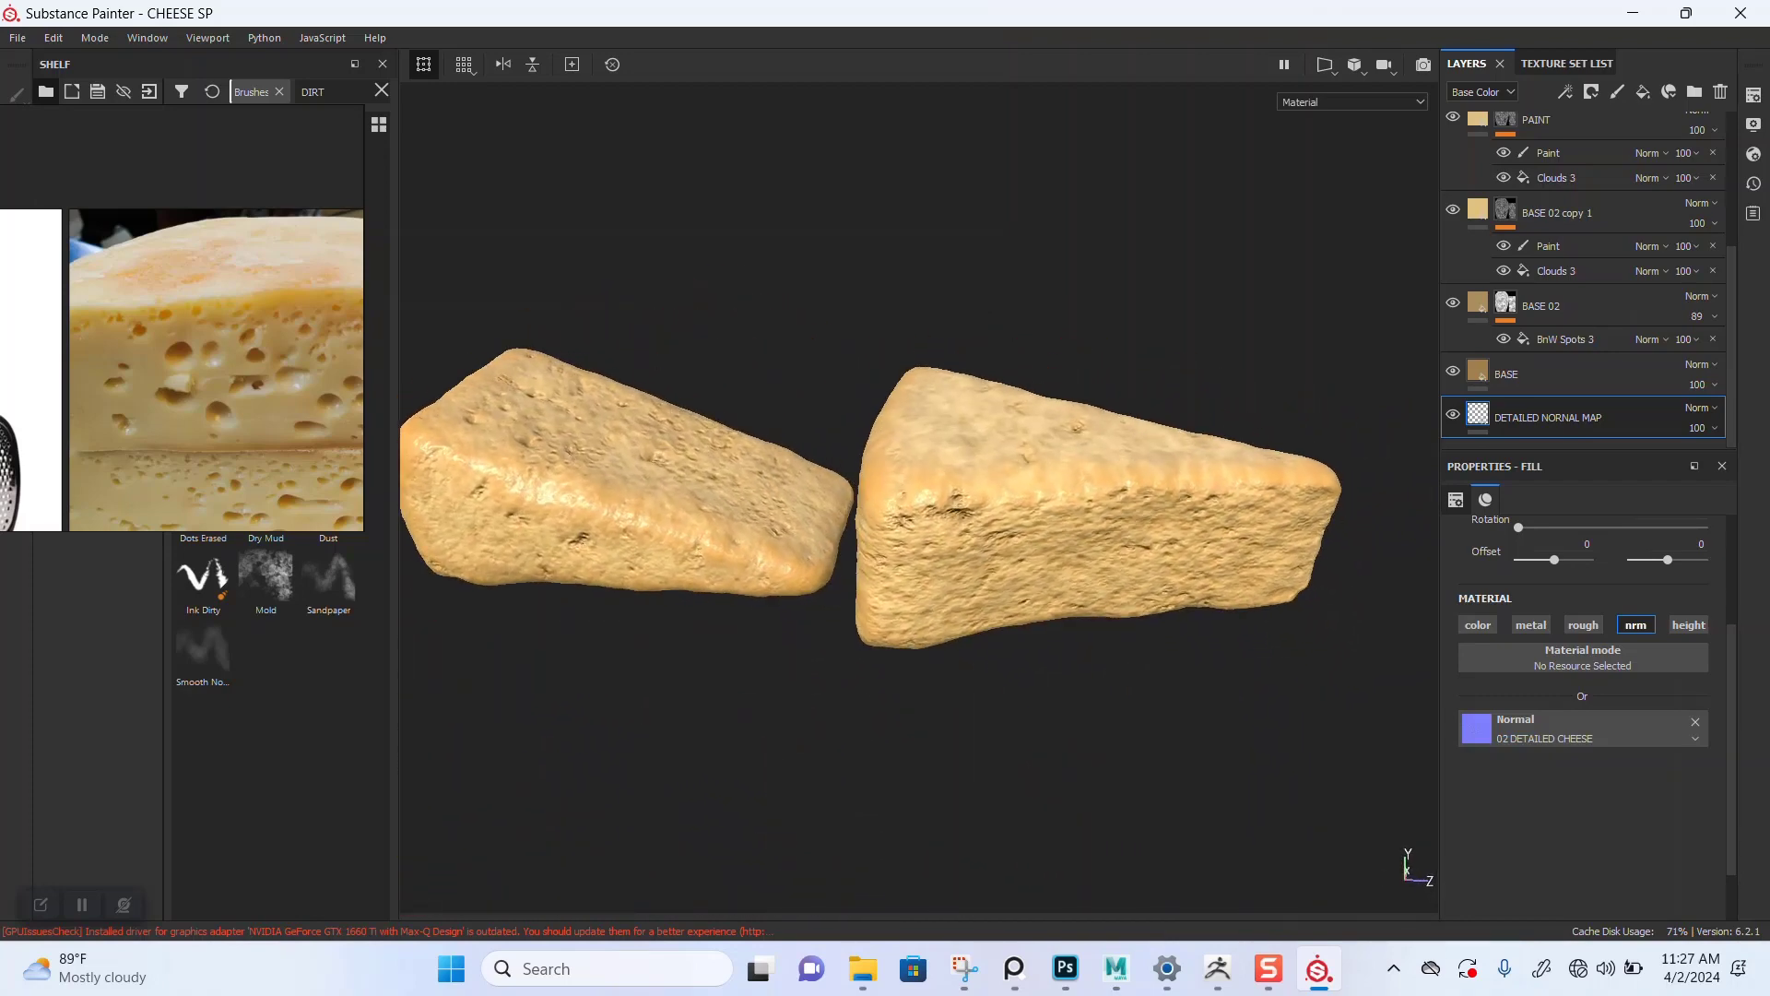
right_click_drag(1051, 542, 1010, 544, "alt")
scroll(227, 395, "down", 5)
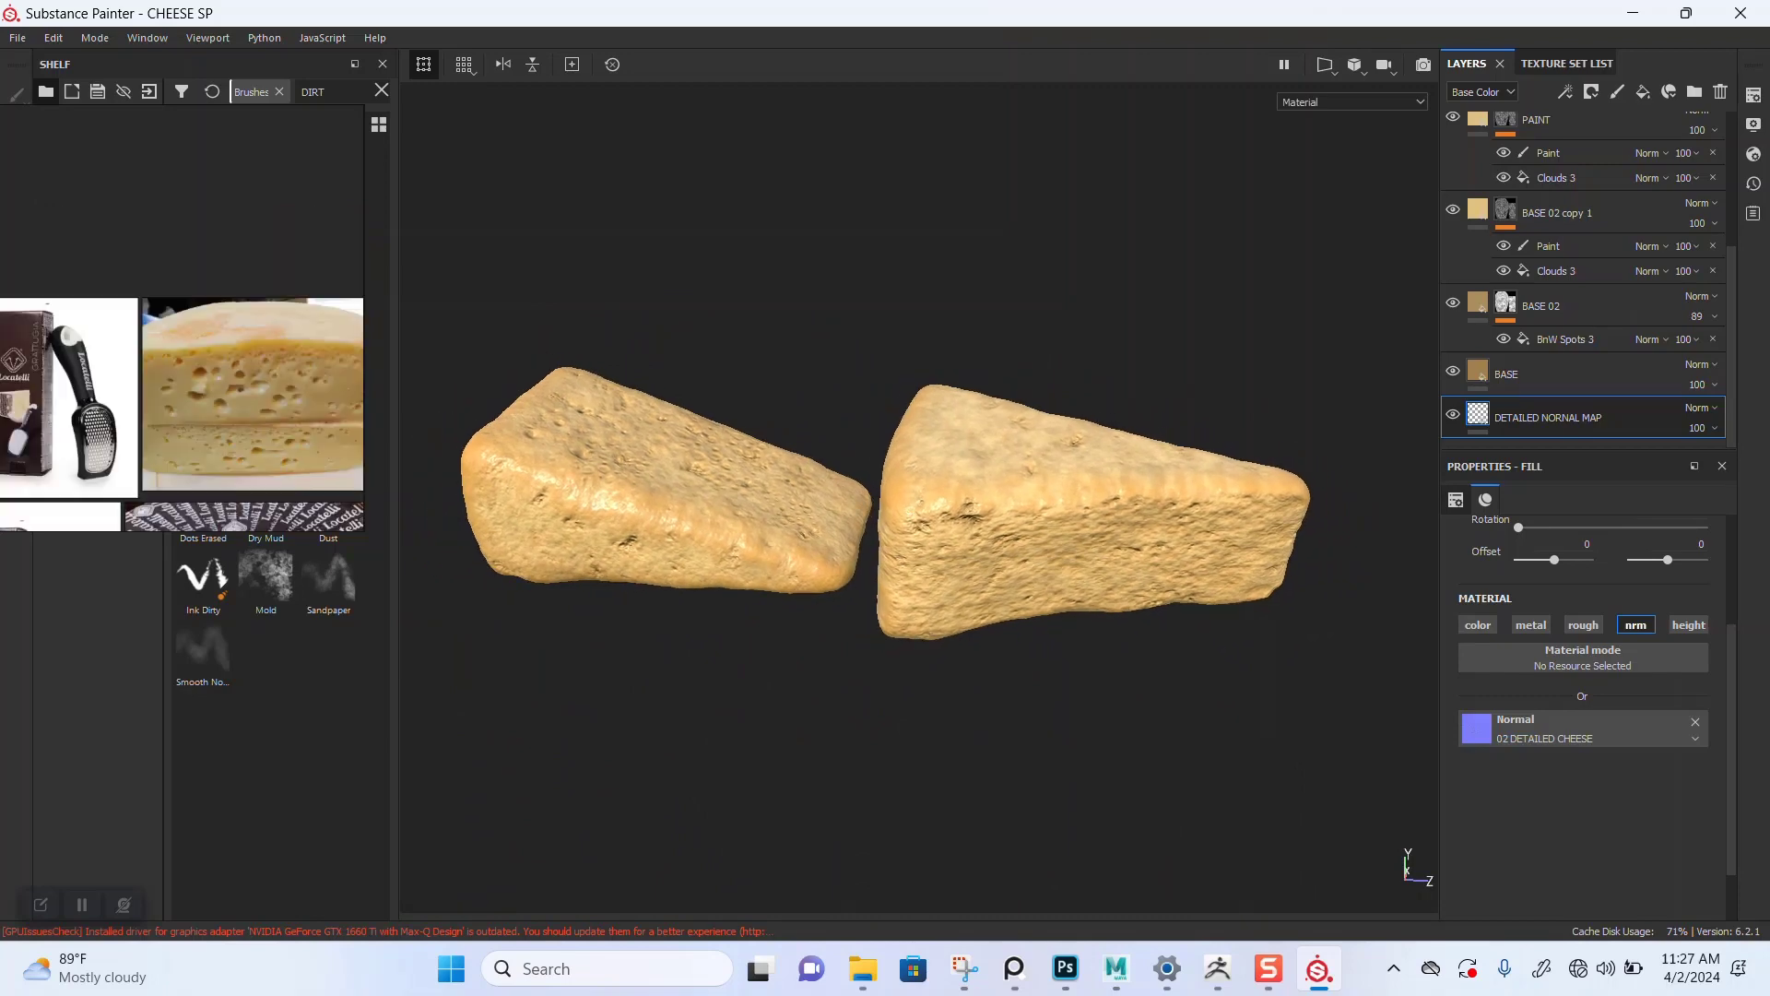
scroll(217, 393, "down", 3)
middle_click_drag(220, 393, 219, 312)
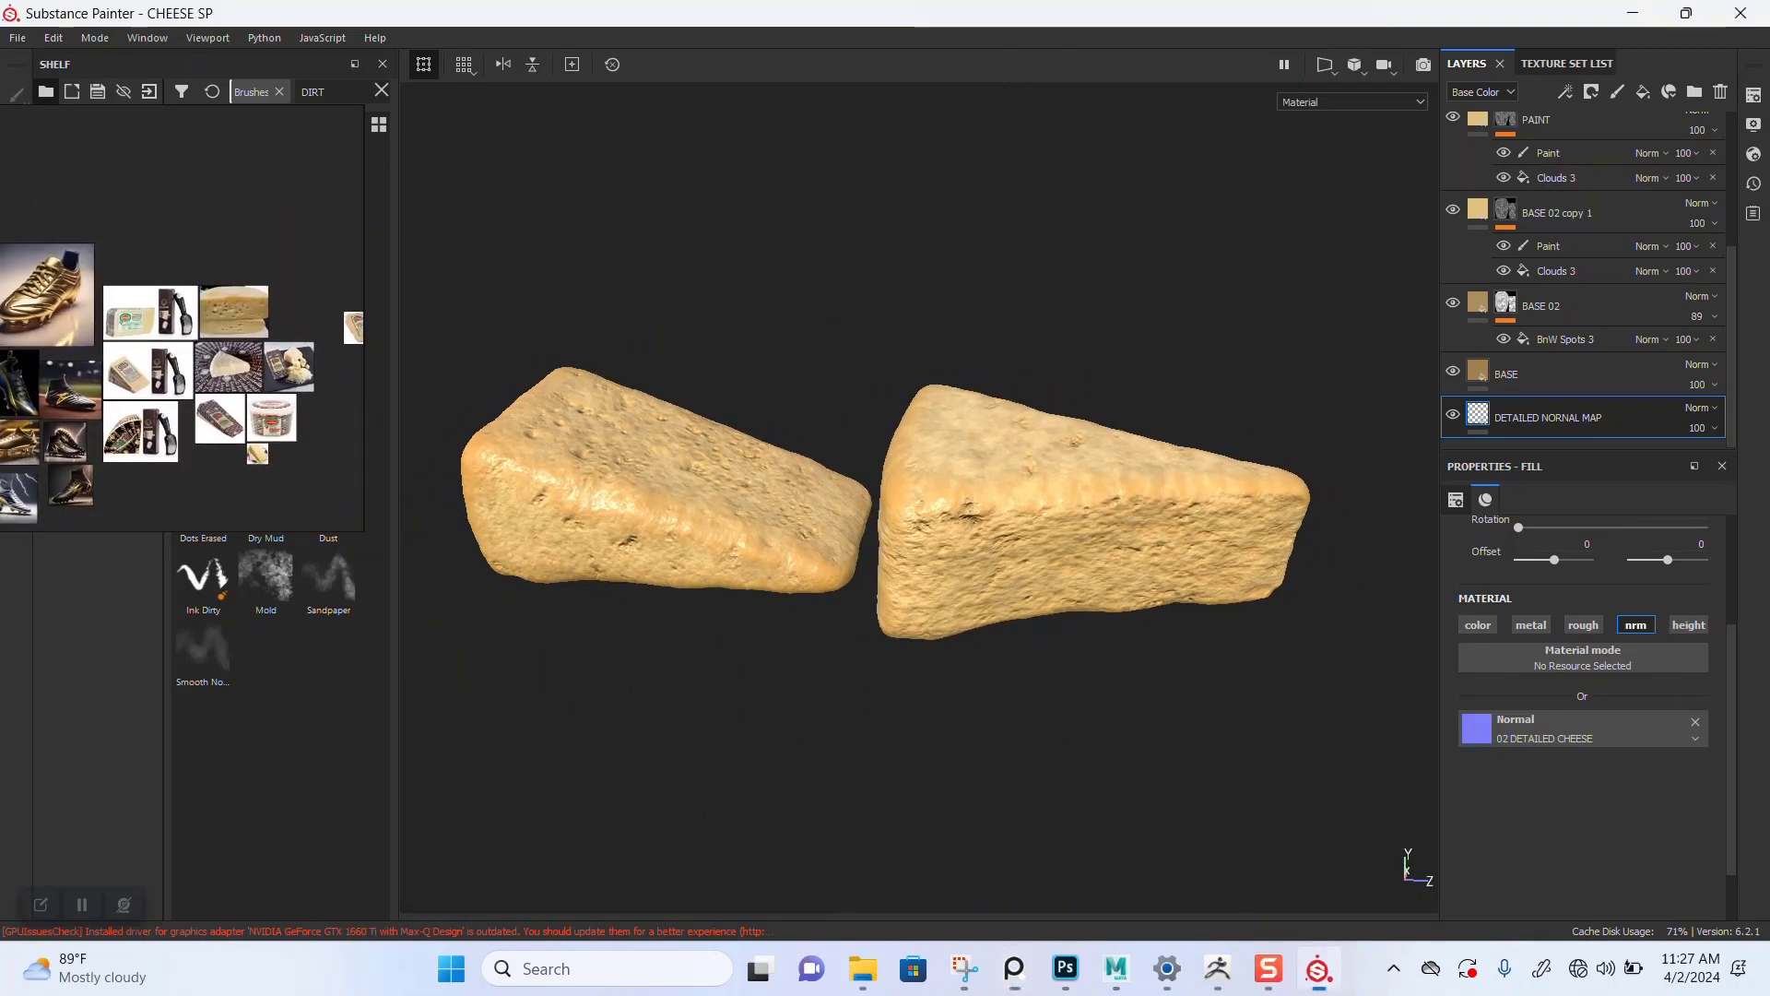
right_click_drag(922, 516, 982, 518, "alt")
left_click_drag(981, 518, 902, 549, "alt")
right_click_drag(902, 550, 871, 550, "alt")
middle_click_drag(871, 550, 833, 557, "alt")
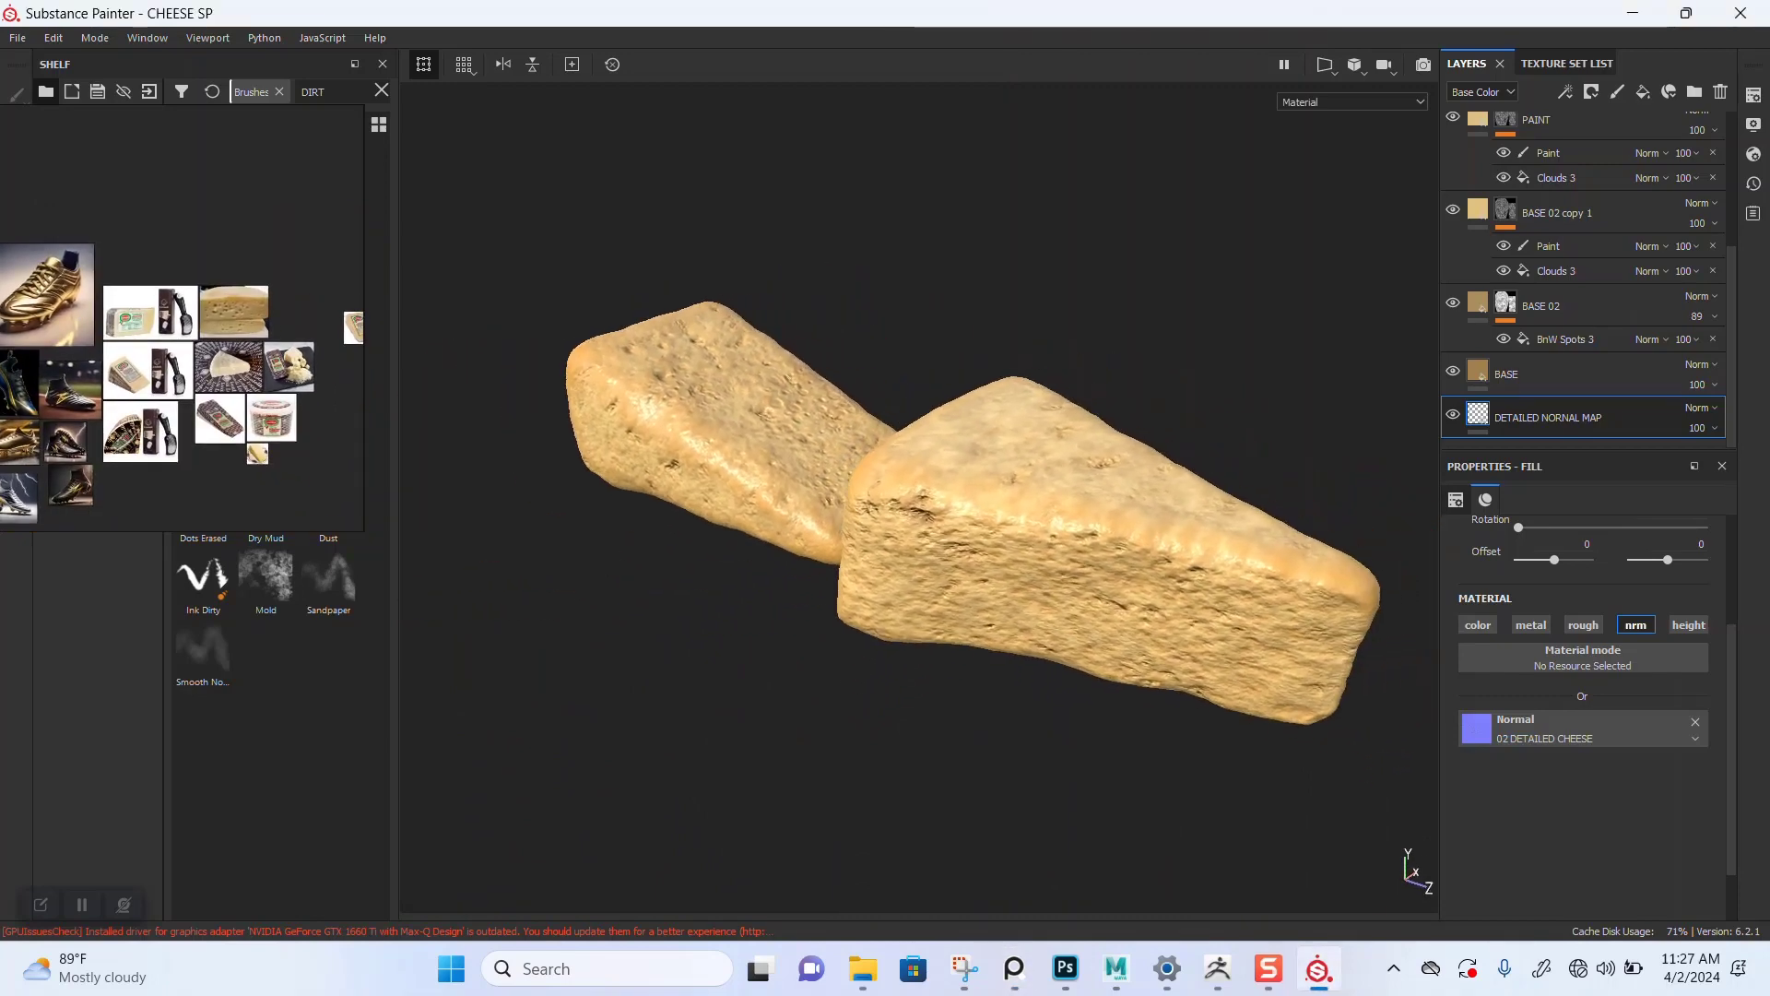
right_click_drag(832, 557, 866, 557, "alt")
left_click_drag(867, 557, 896, 521, "alt")
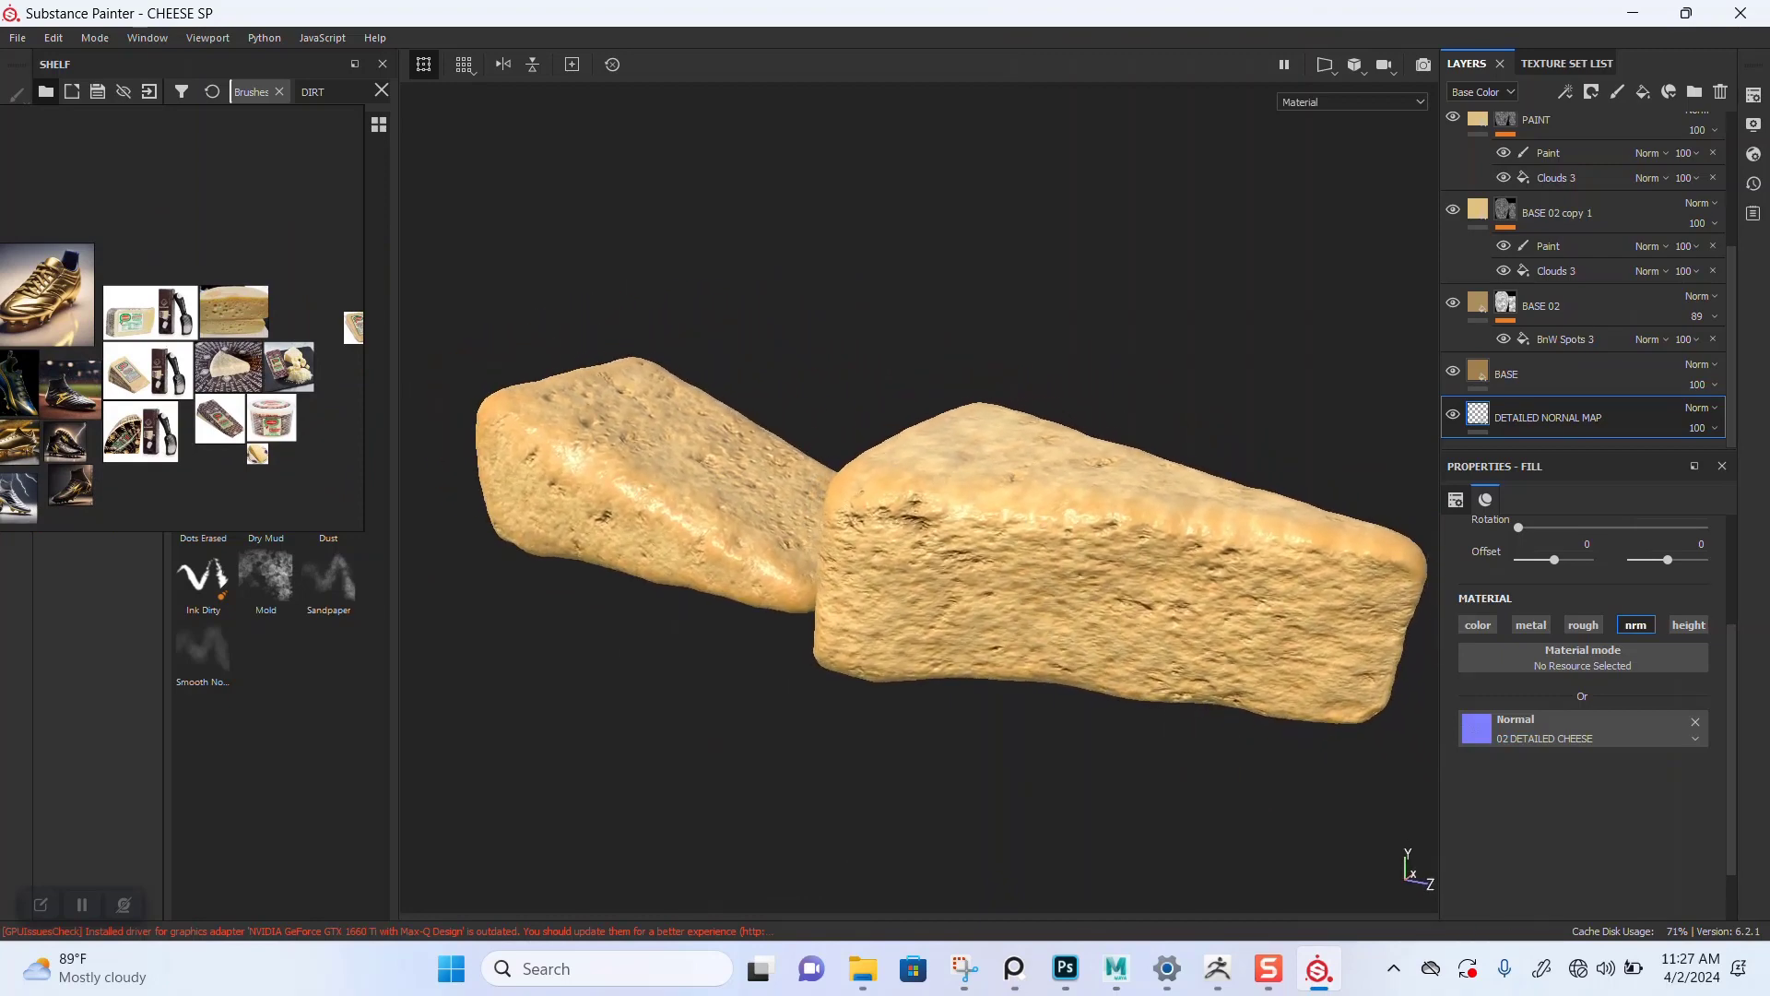
right_click_drag(896, 521, 872, 520, "alt")
mouse_move(871, 521)
left_mouse_down("alt")
mouse_move(843, 544)
mouse_move(876, 553)
left_mouse_up("alt")
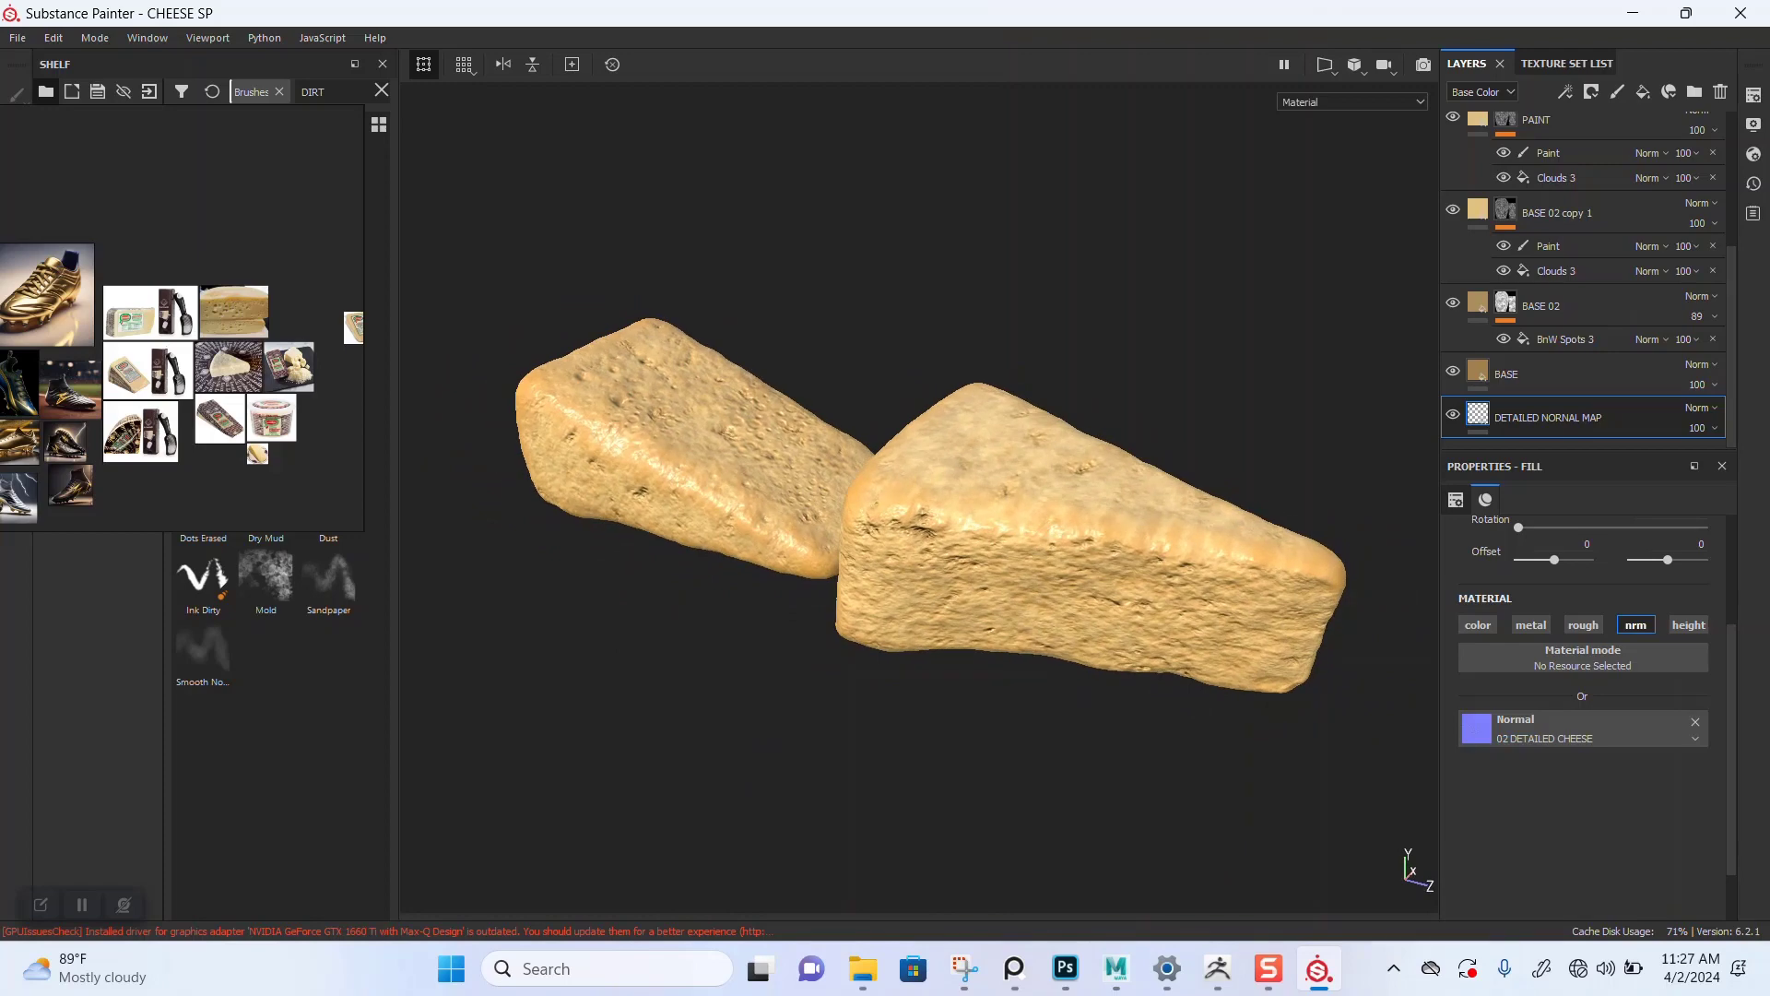
right_click_drag(876, 553, 912, 553, "alt")
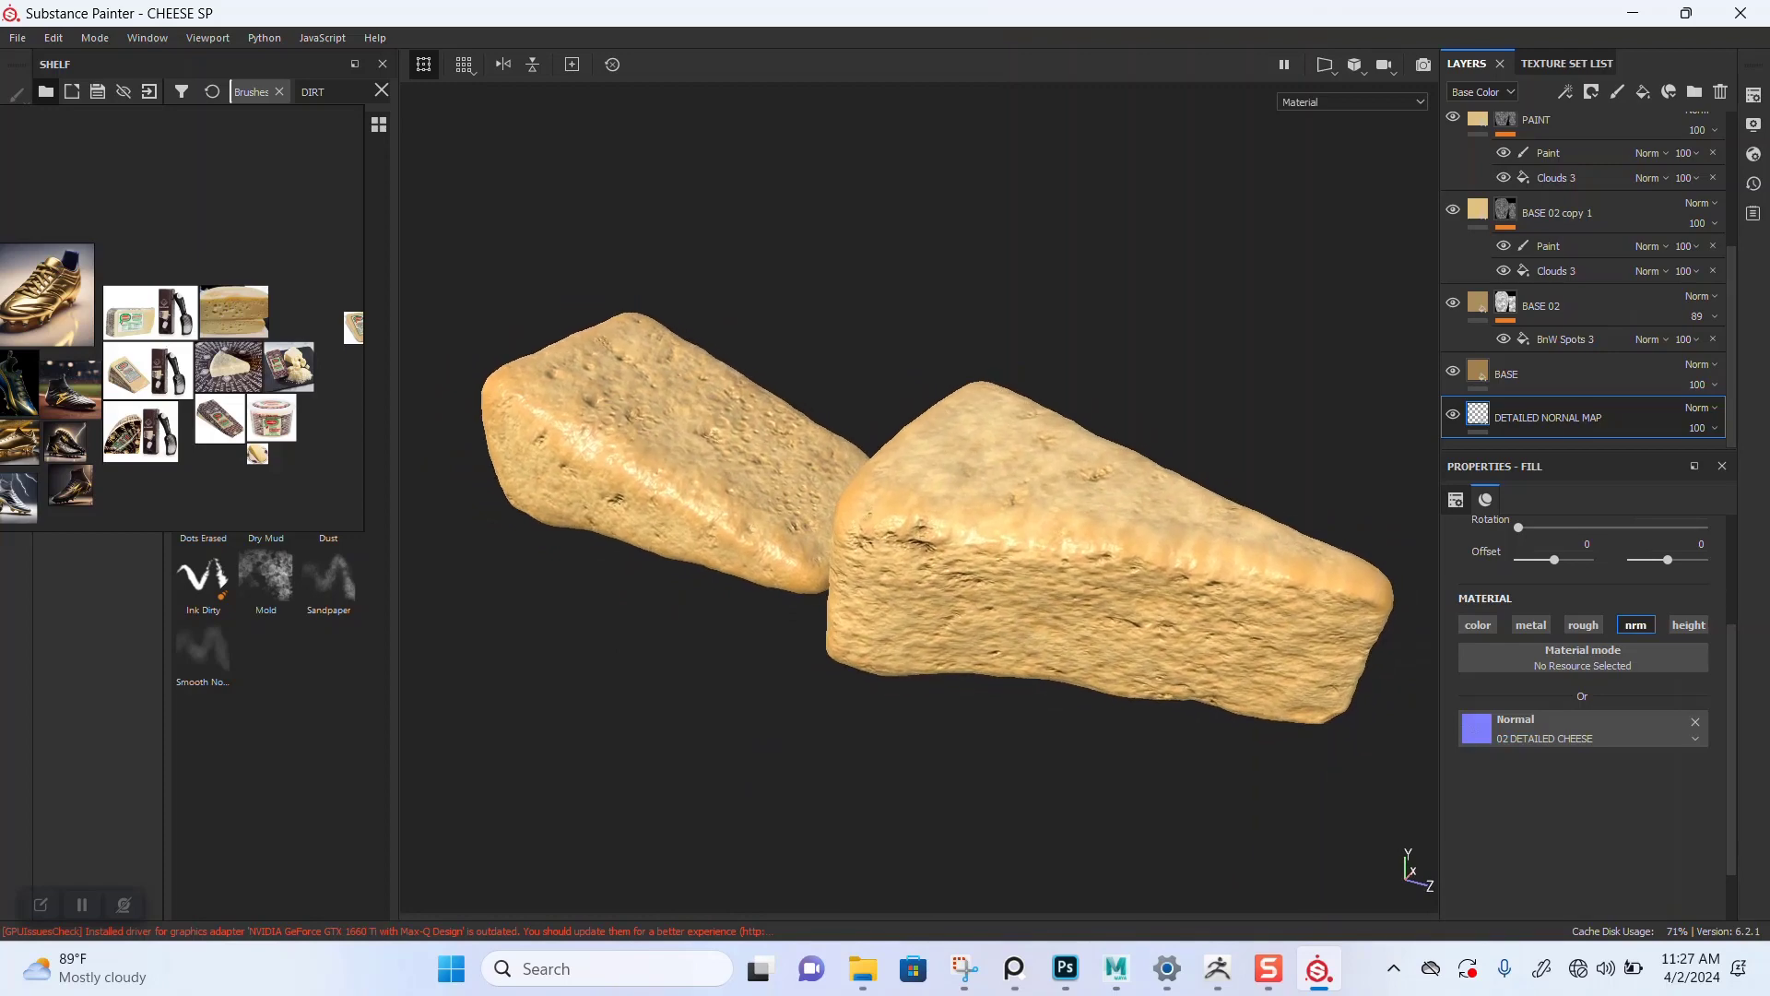